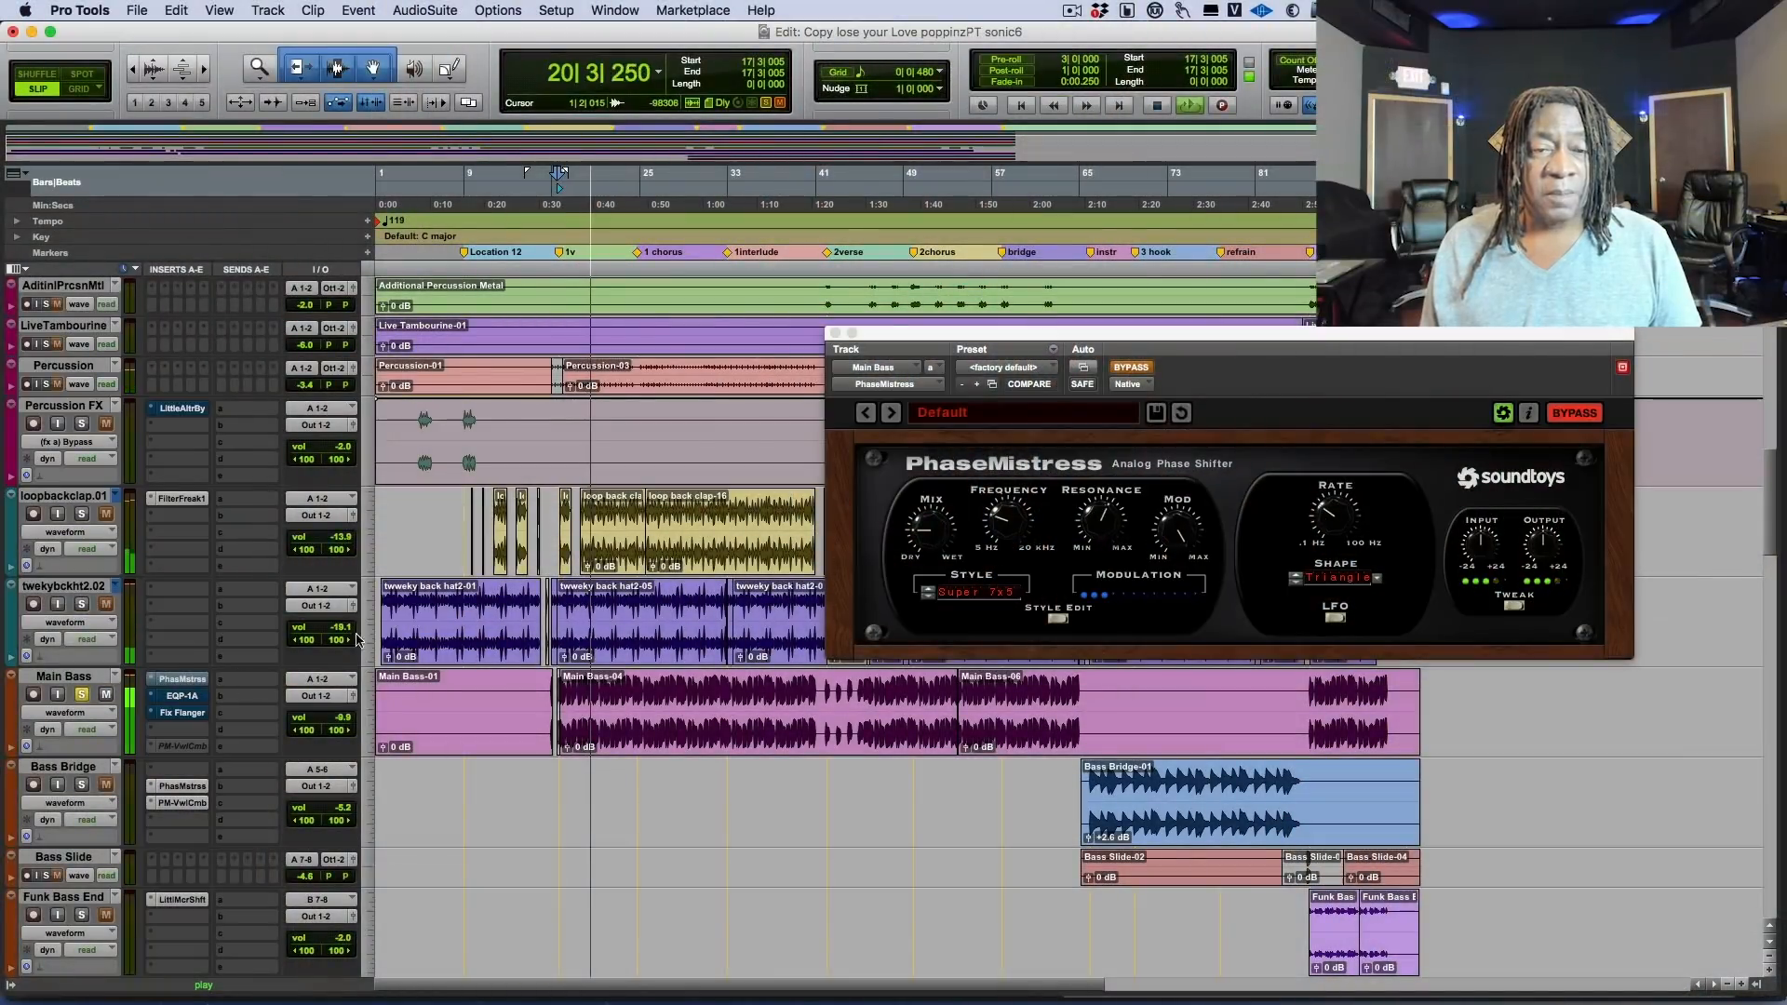
Switch to the Ableton Live set and look over the remix arrangement from the drum tracks to the vocal tracks.
scroll(451, 634, up, 3)
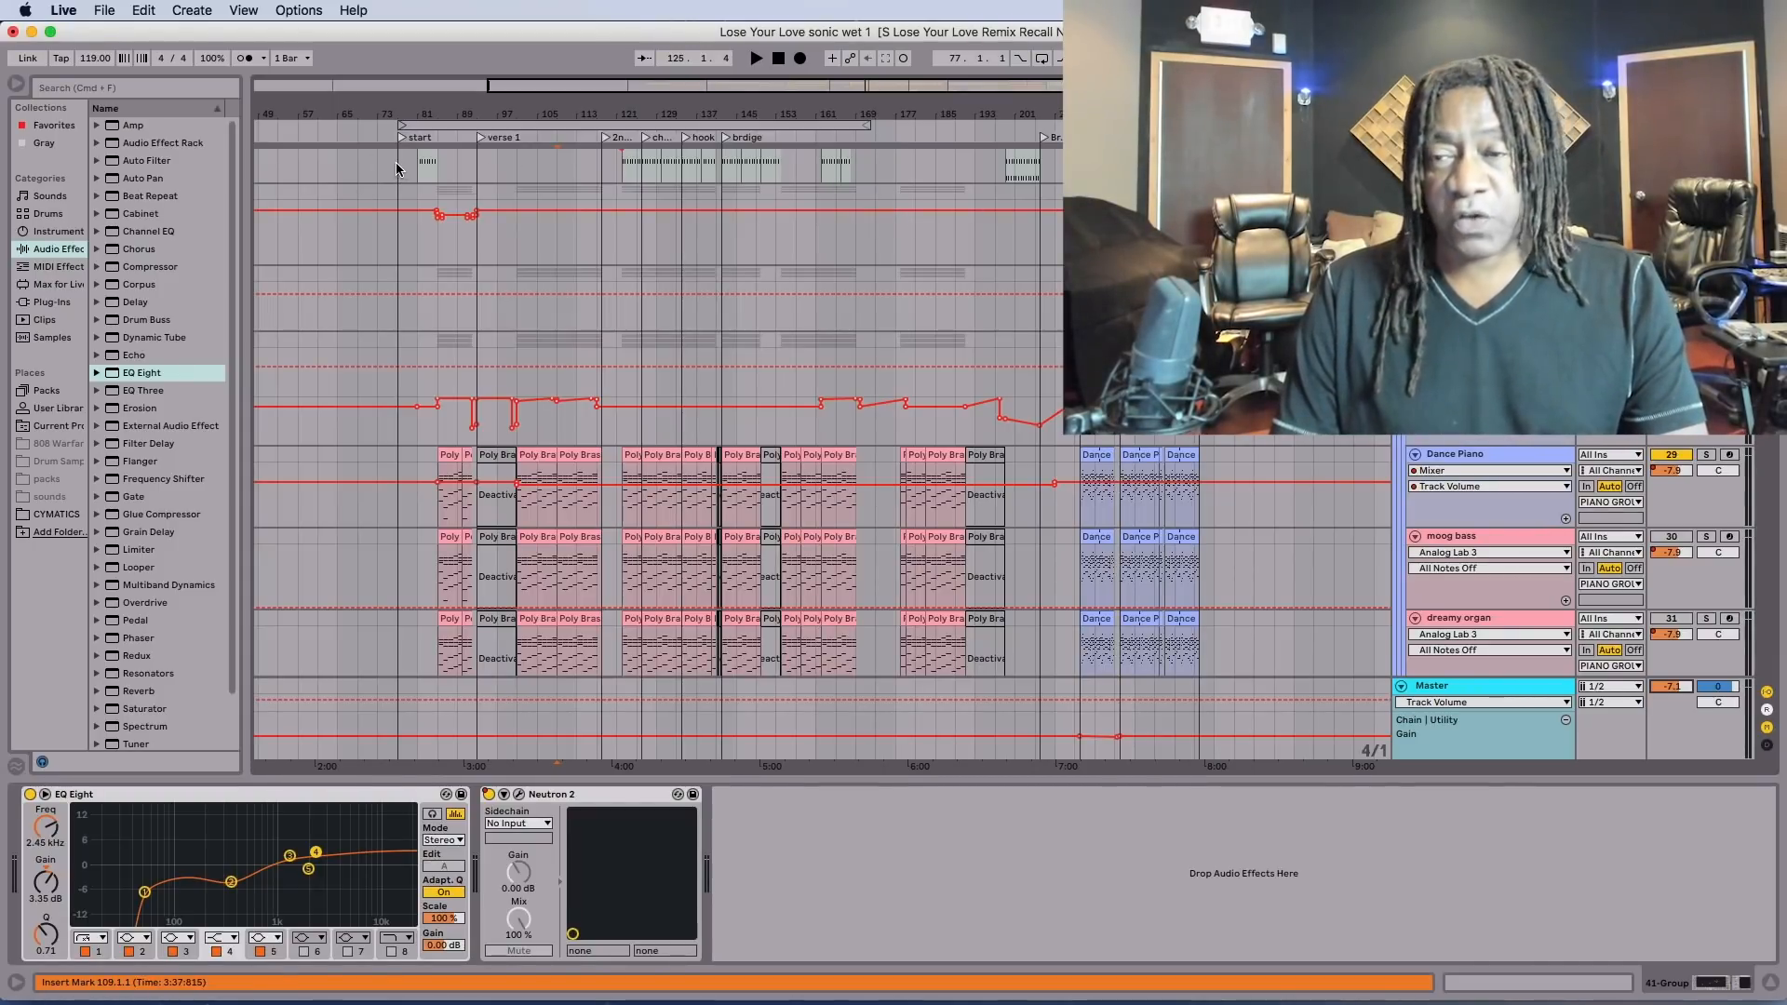
scroll(539, 311, up, 8)
scroll(583, 271, up, 15)
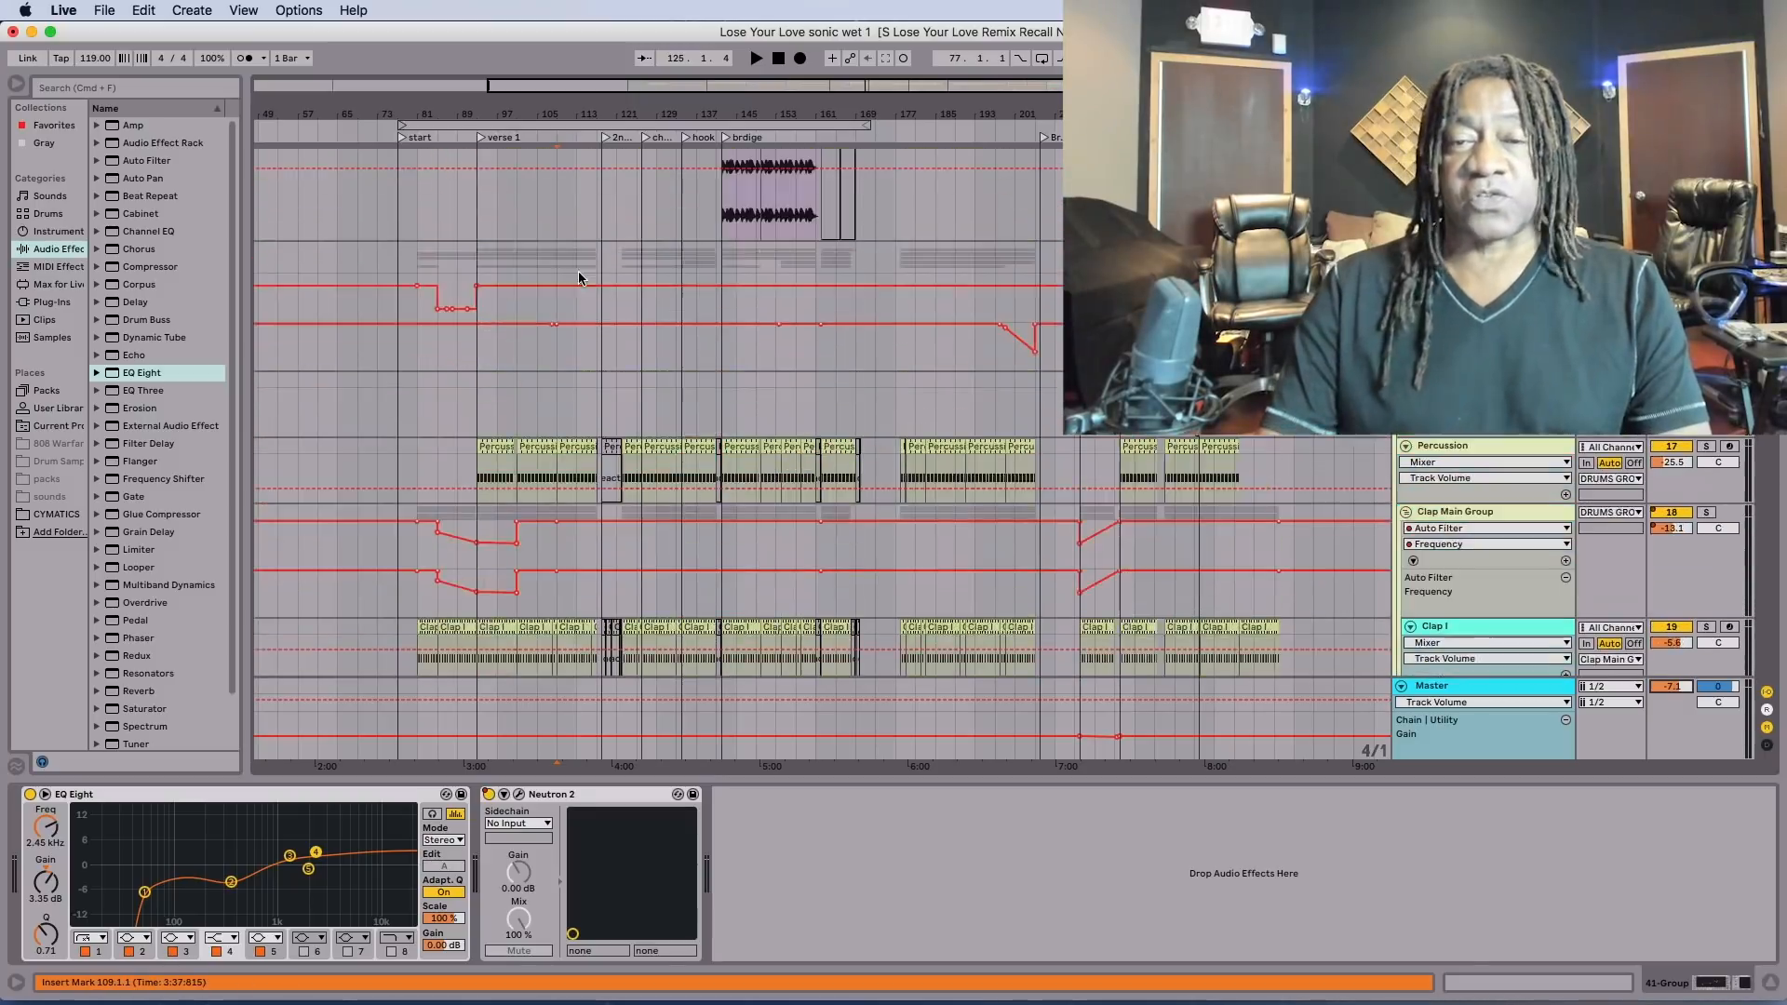
scroll(558, 301, down, 15)
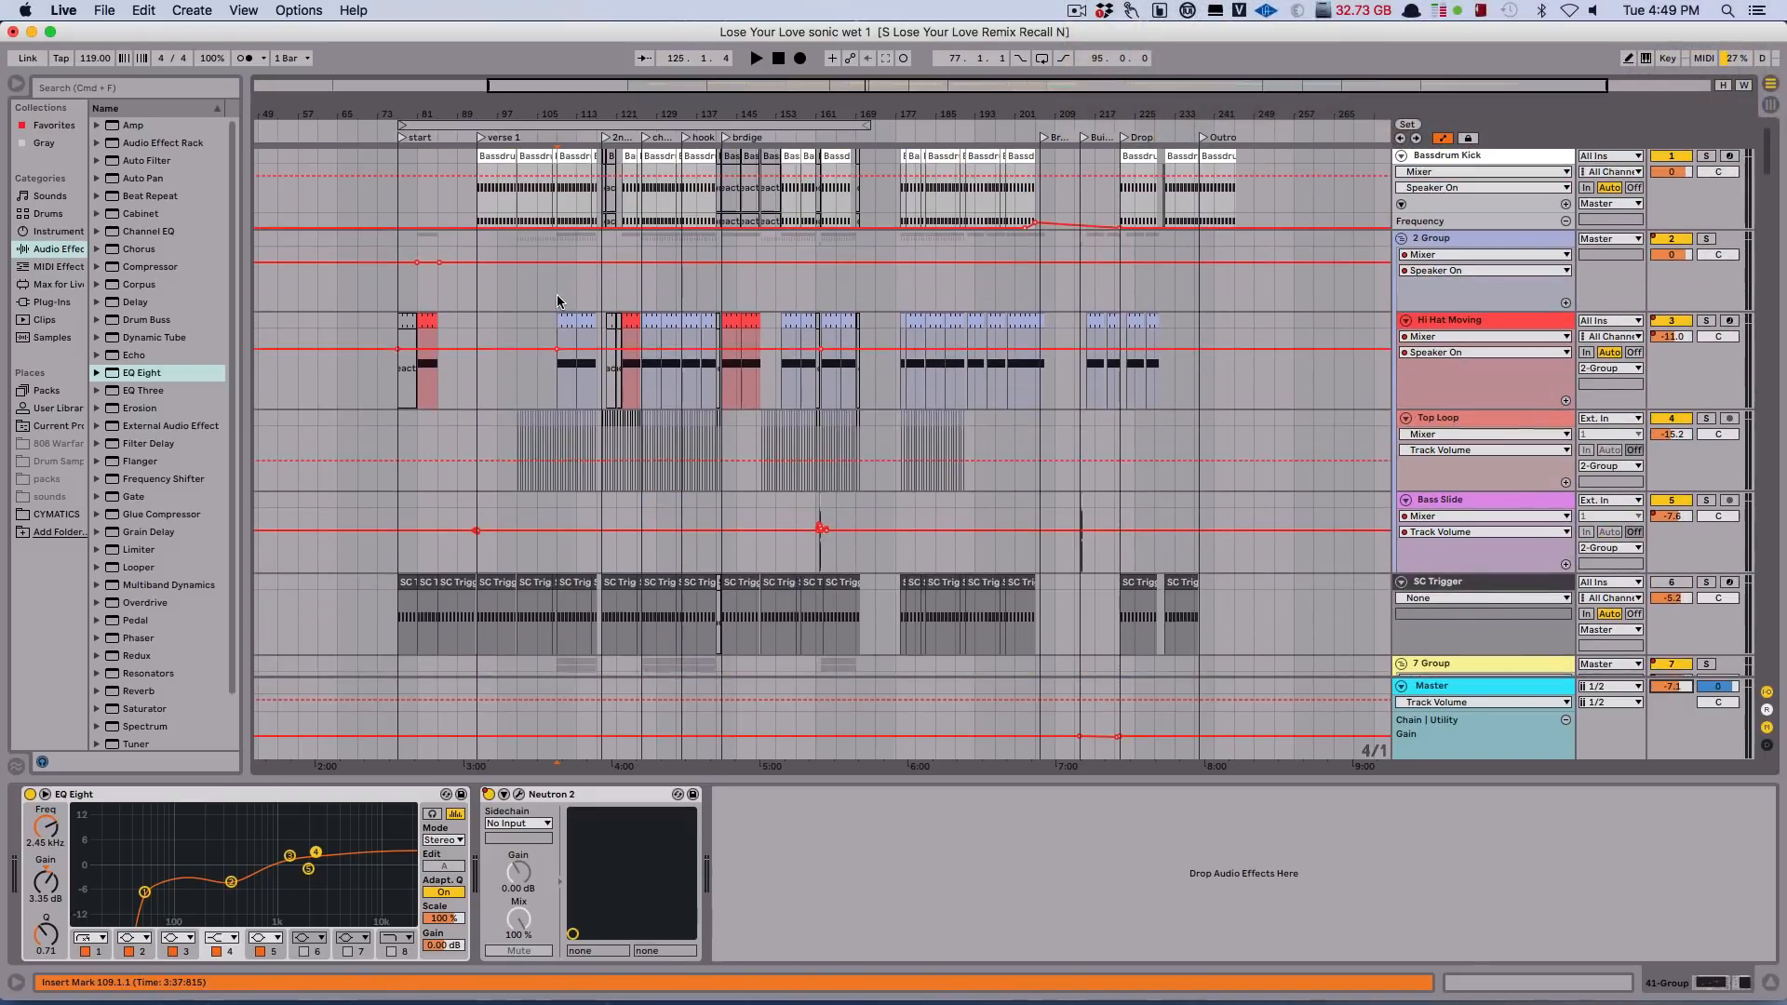
scroll(559, 301, down, 10)
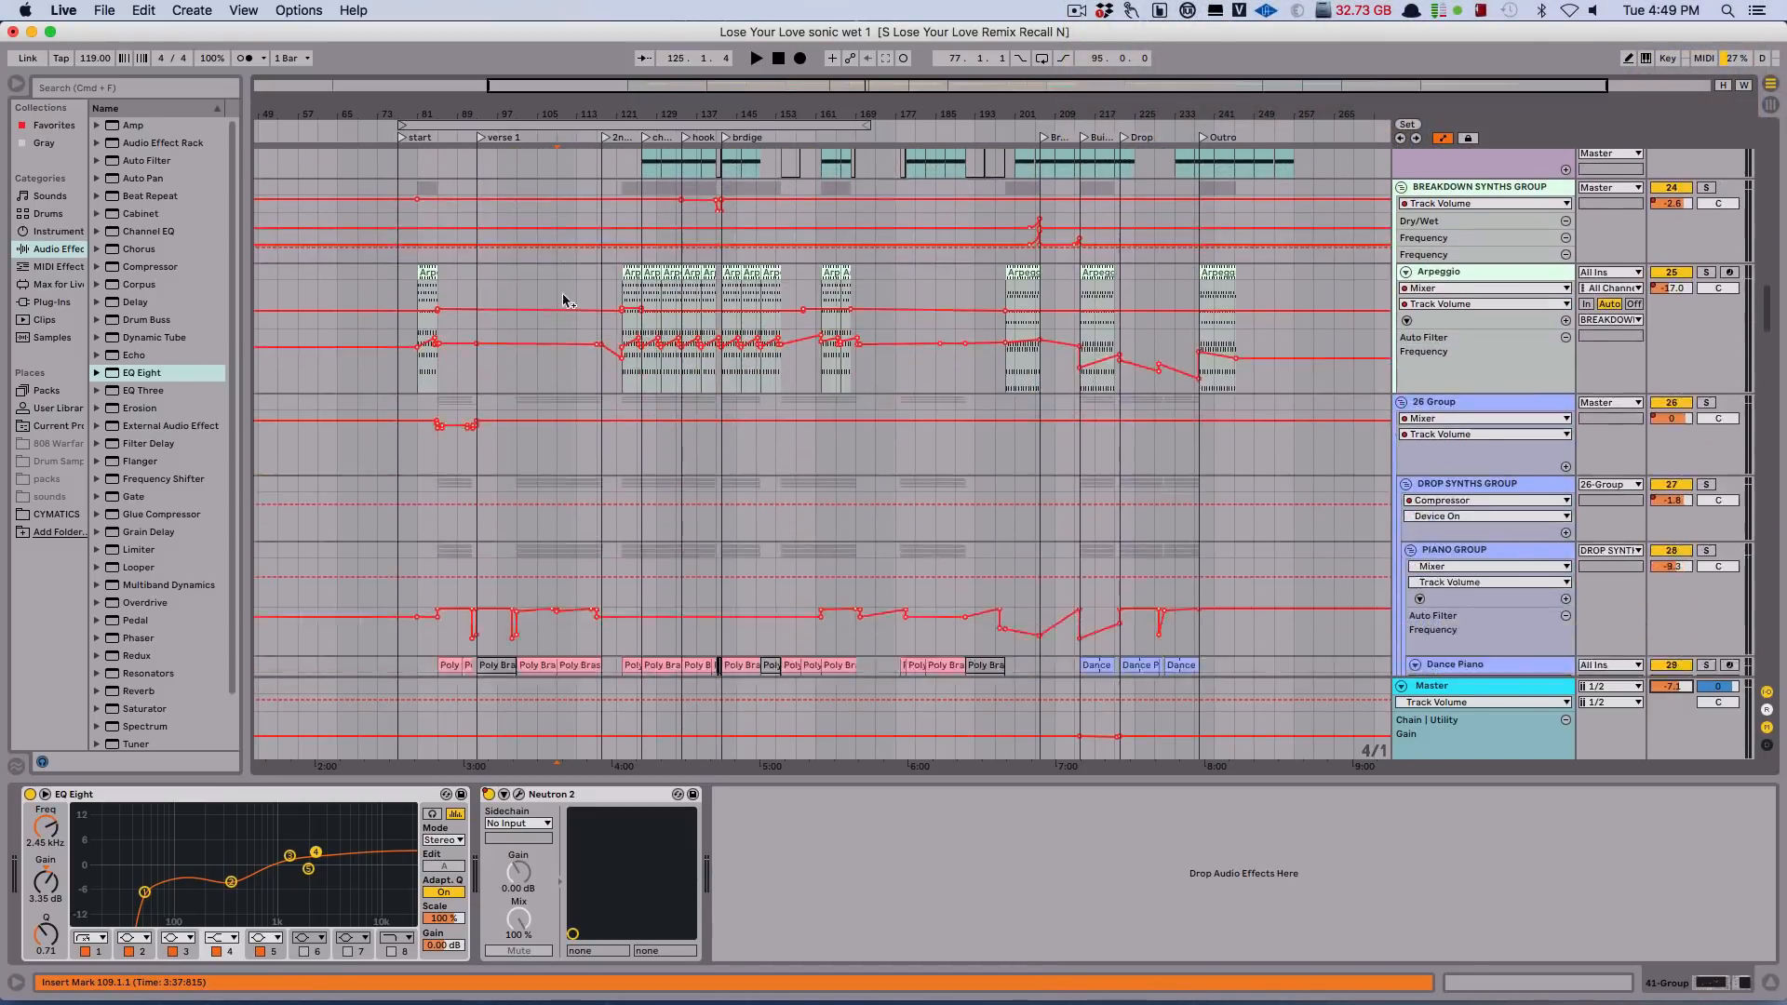
scroll(588, 307, down, 10)
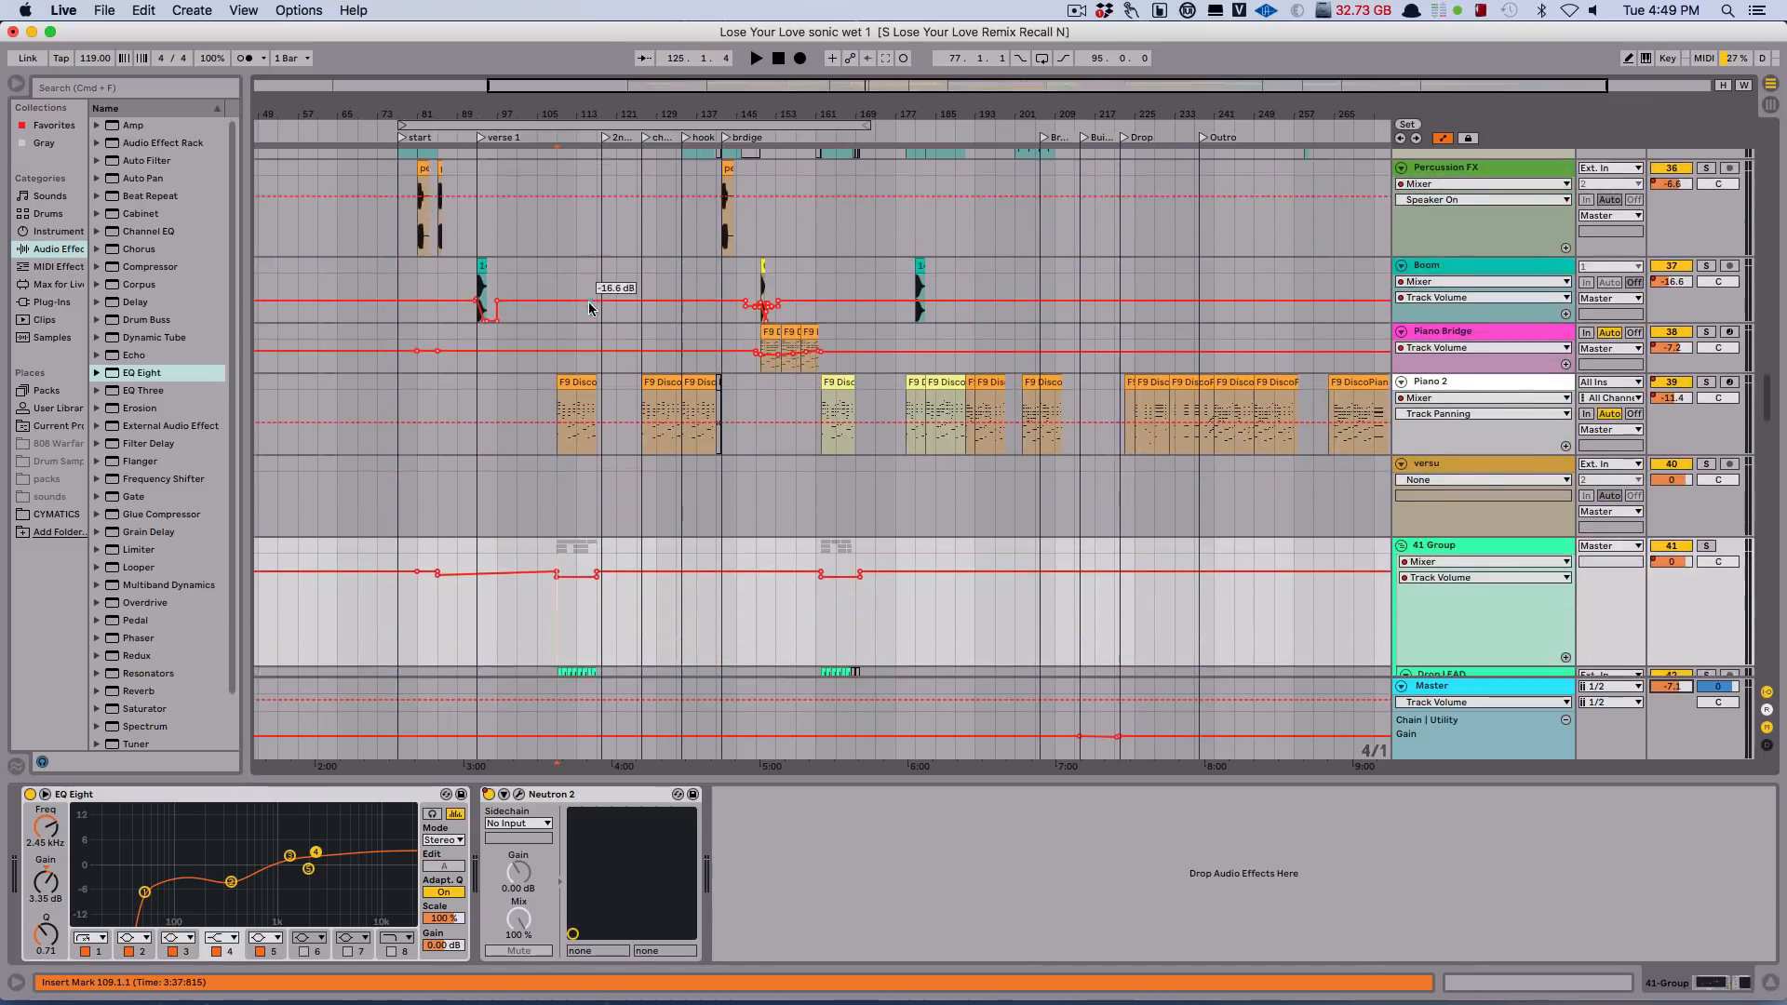
scroll(634, 307, down, 8)
scroll(641, 333, down, 10)
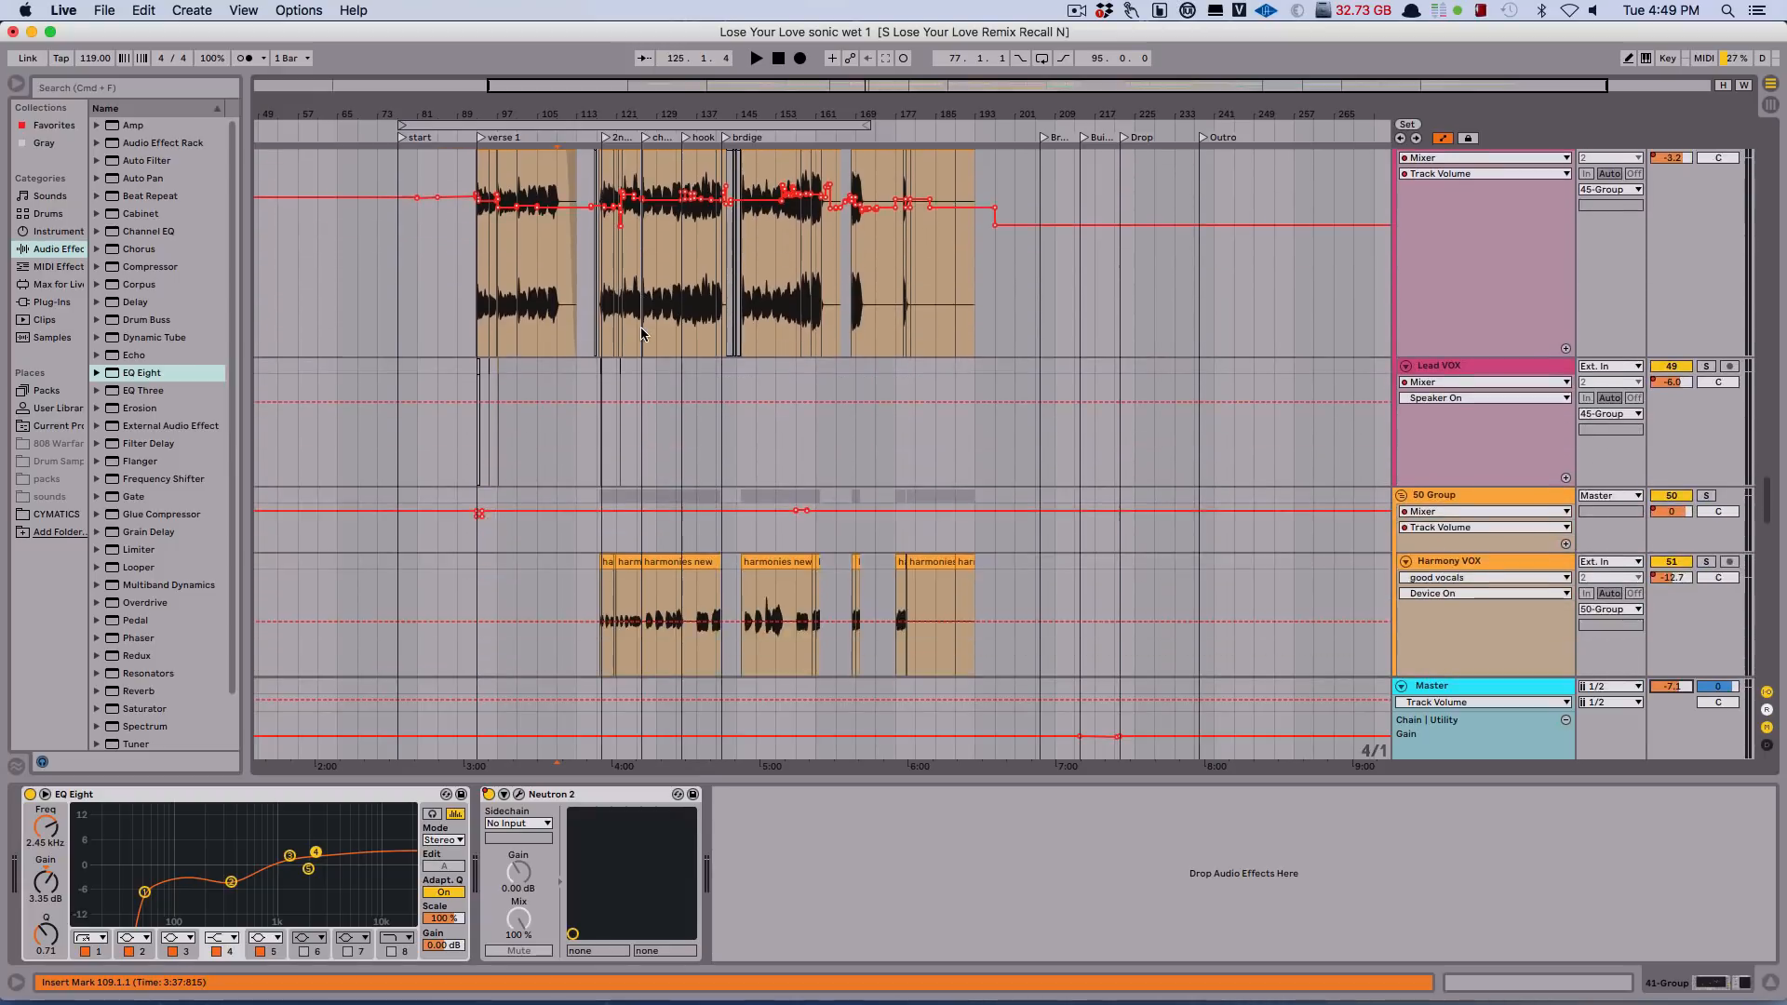
scroll(642, 345, up, 20)
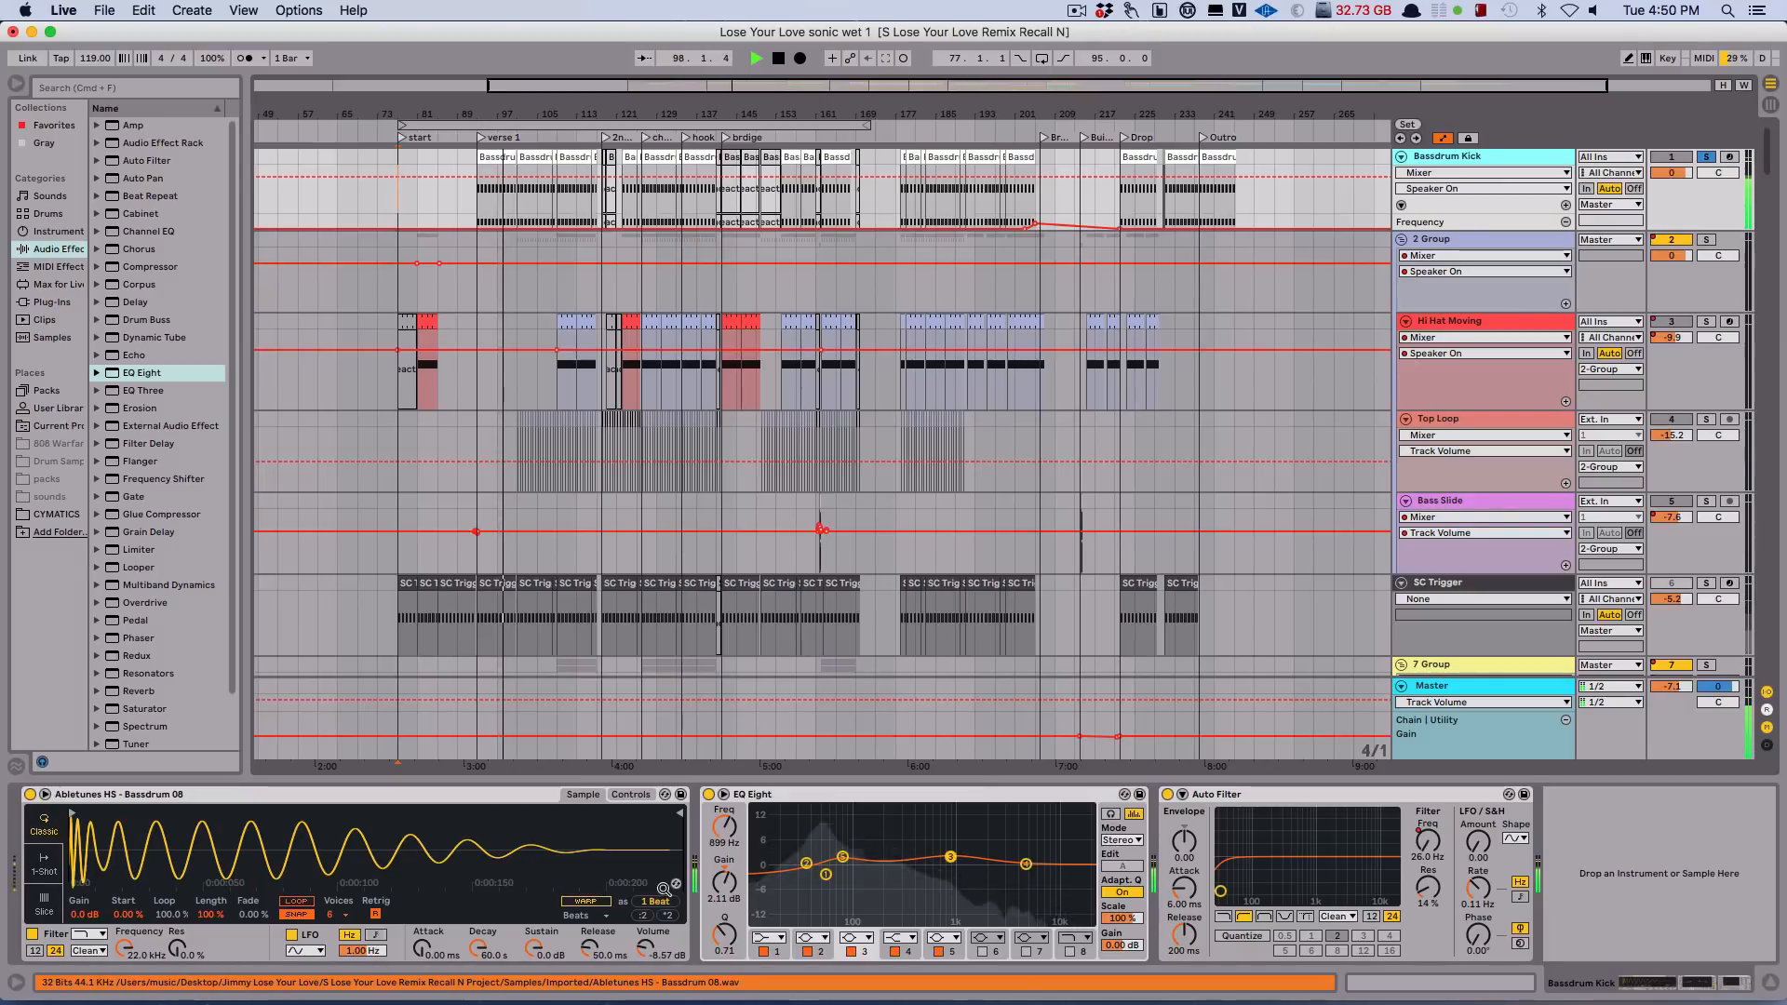
Select the low-frequency boost band near 75 Hz in the Bassdrum Kick's EQ Eight during playback, and stop playback.
click(843, 857)
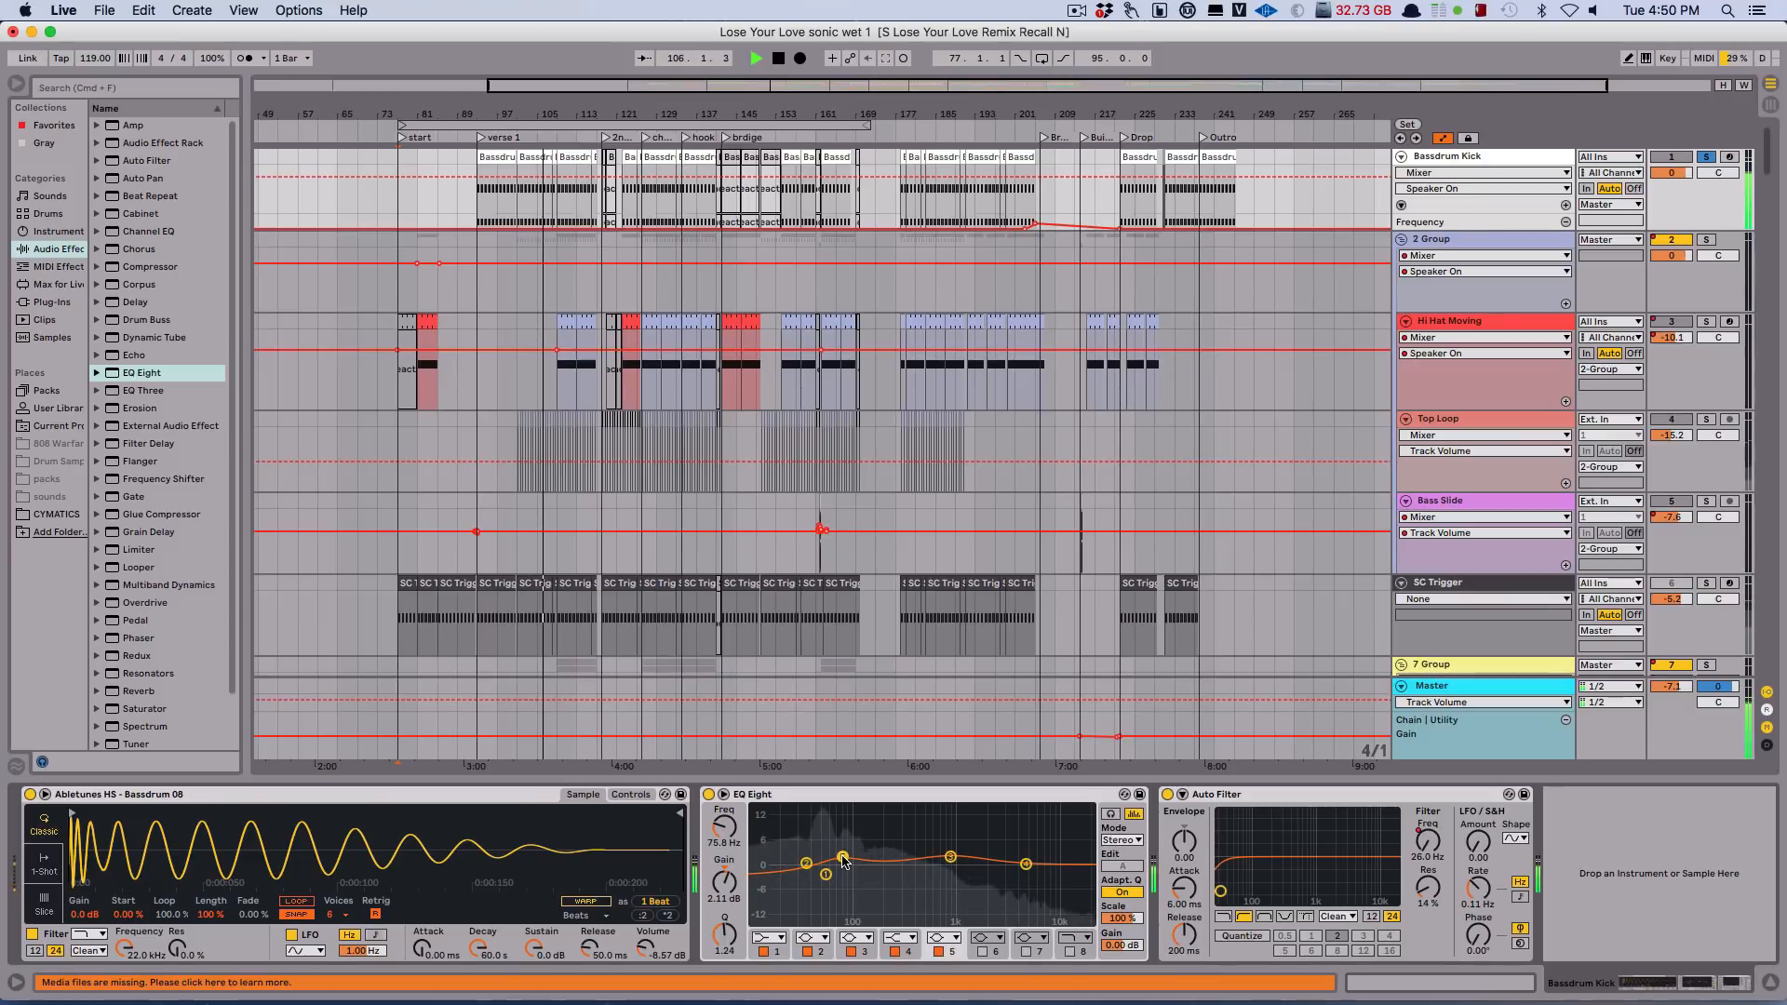
drag(845, 826, 844, 824)
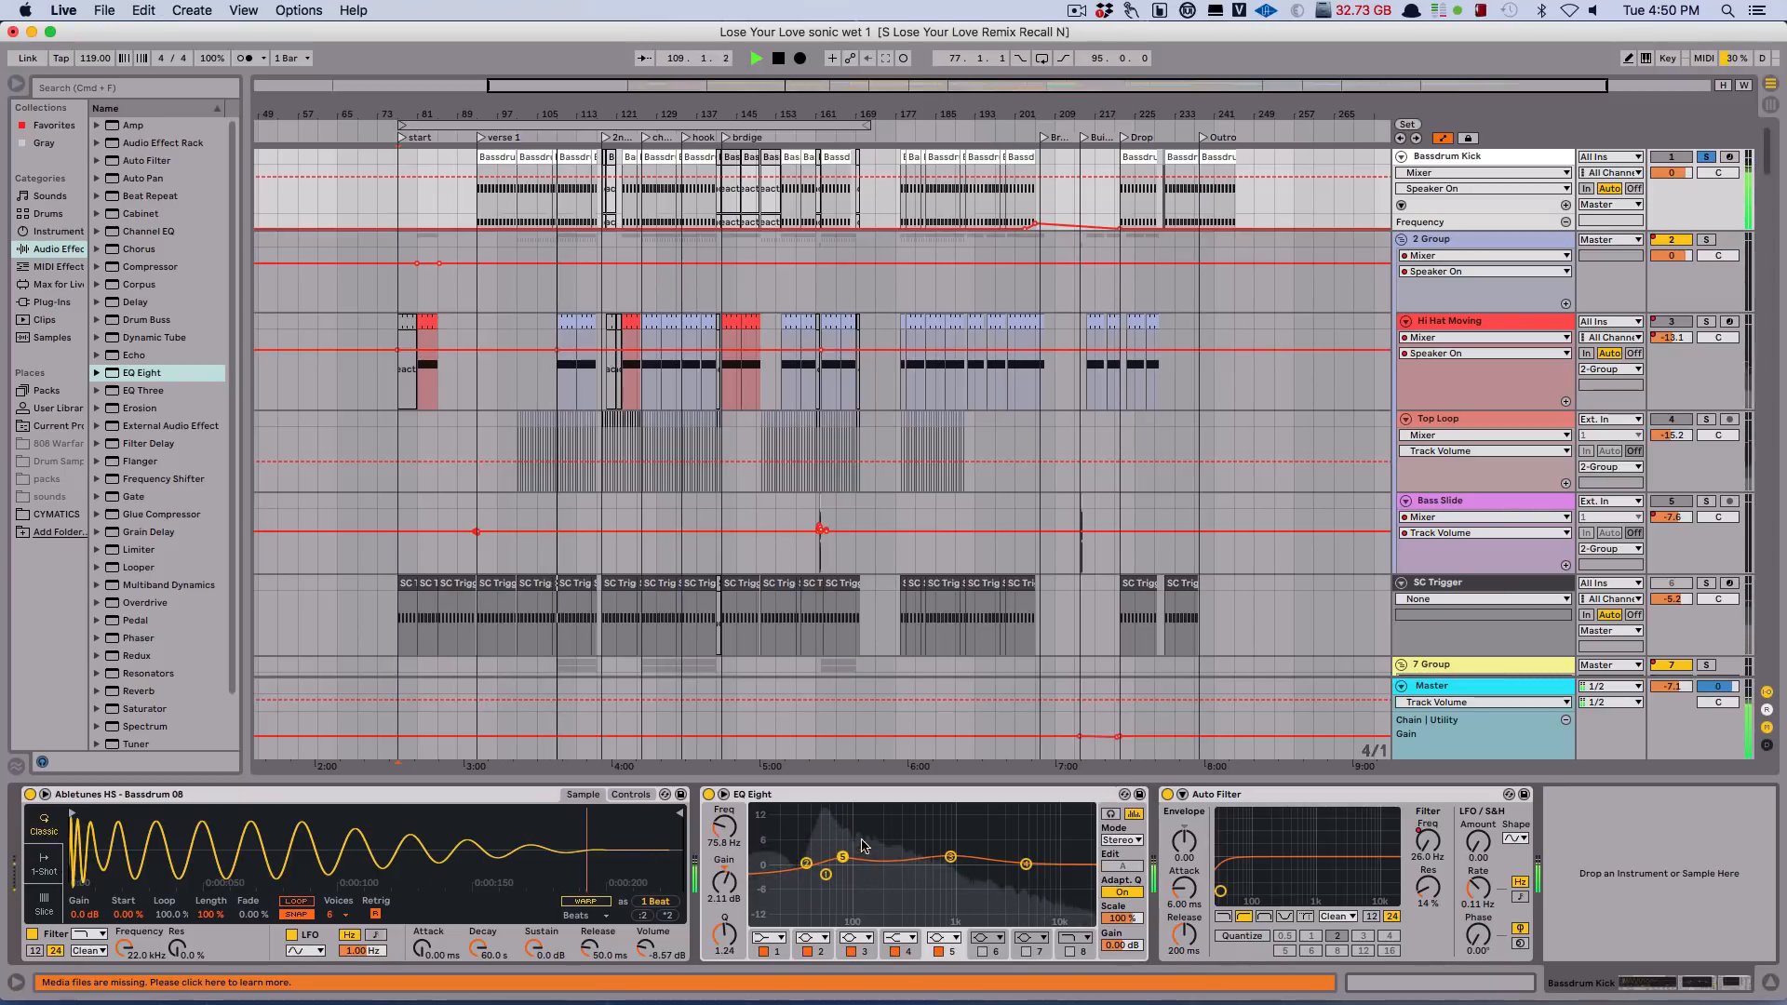
key(space)
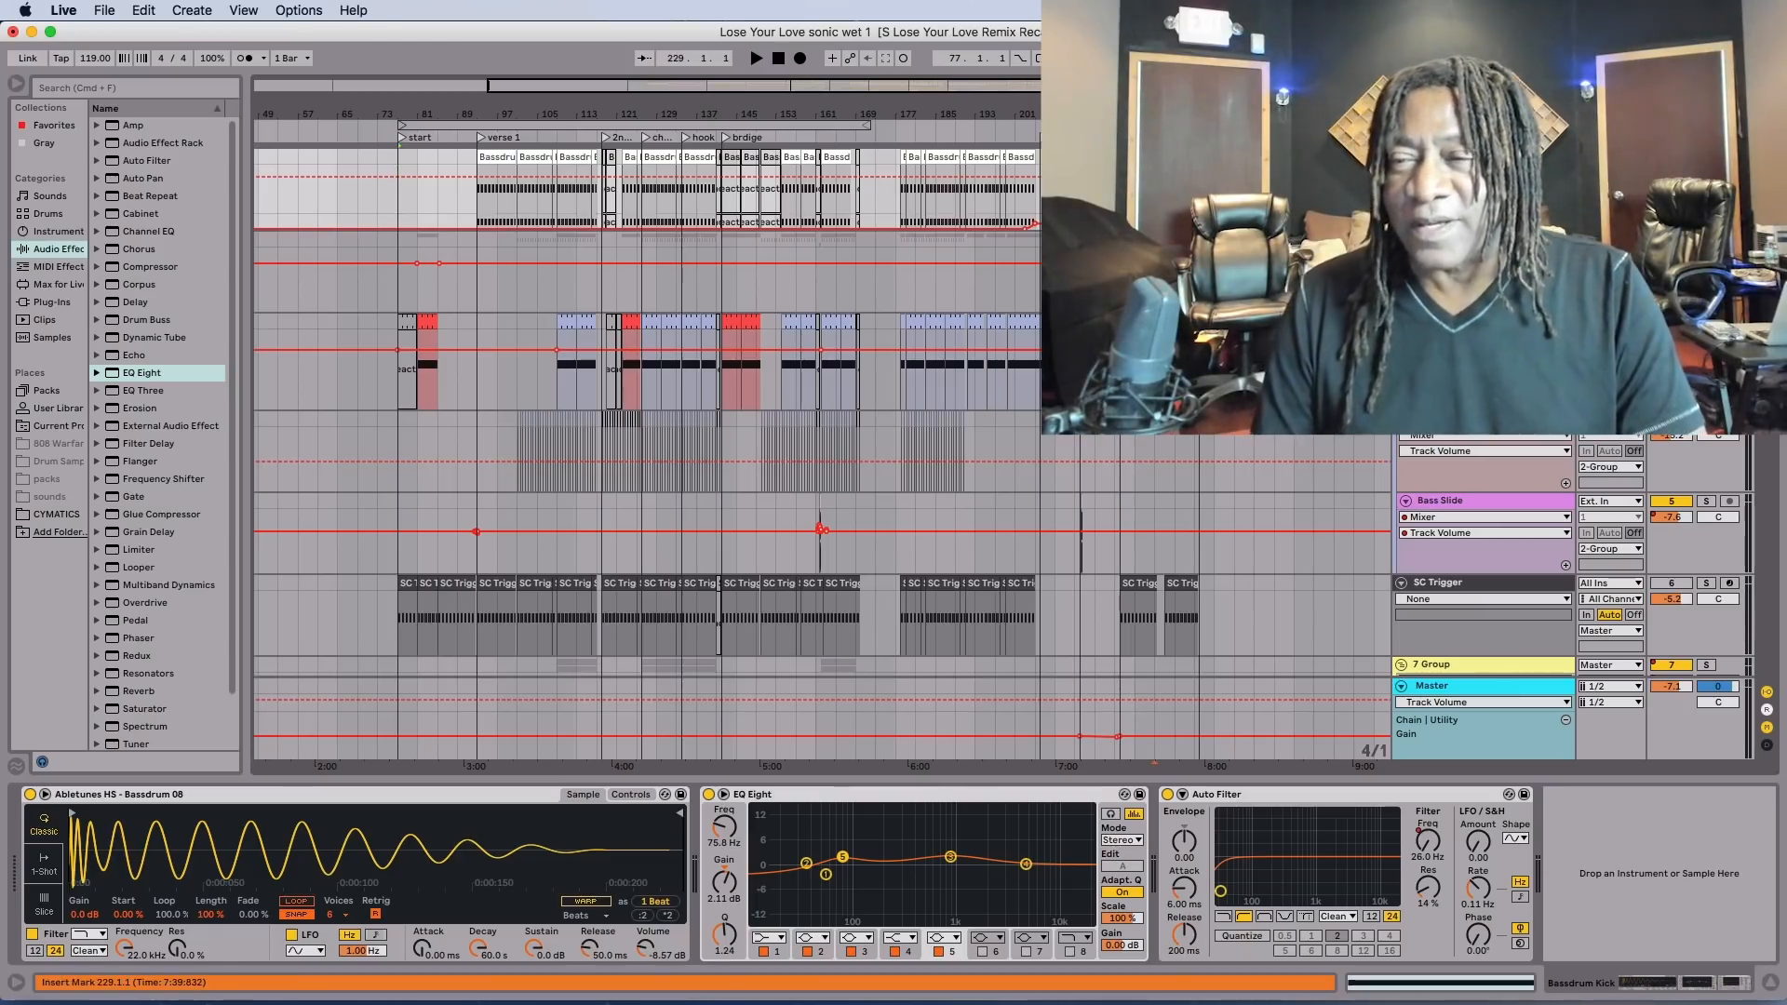
Start playback from bar 109 and solo the Hi Hat Moving track.
key(space)
key(space)
click(554, 381)
click(551, 382)
key(space)
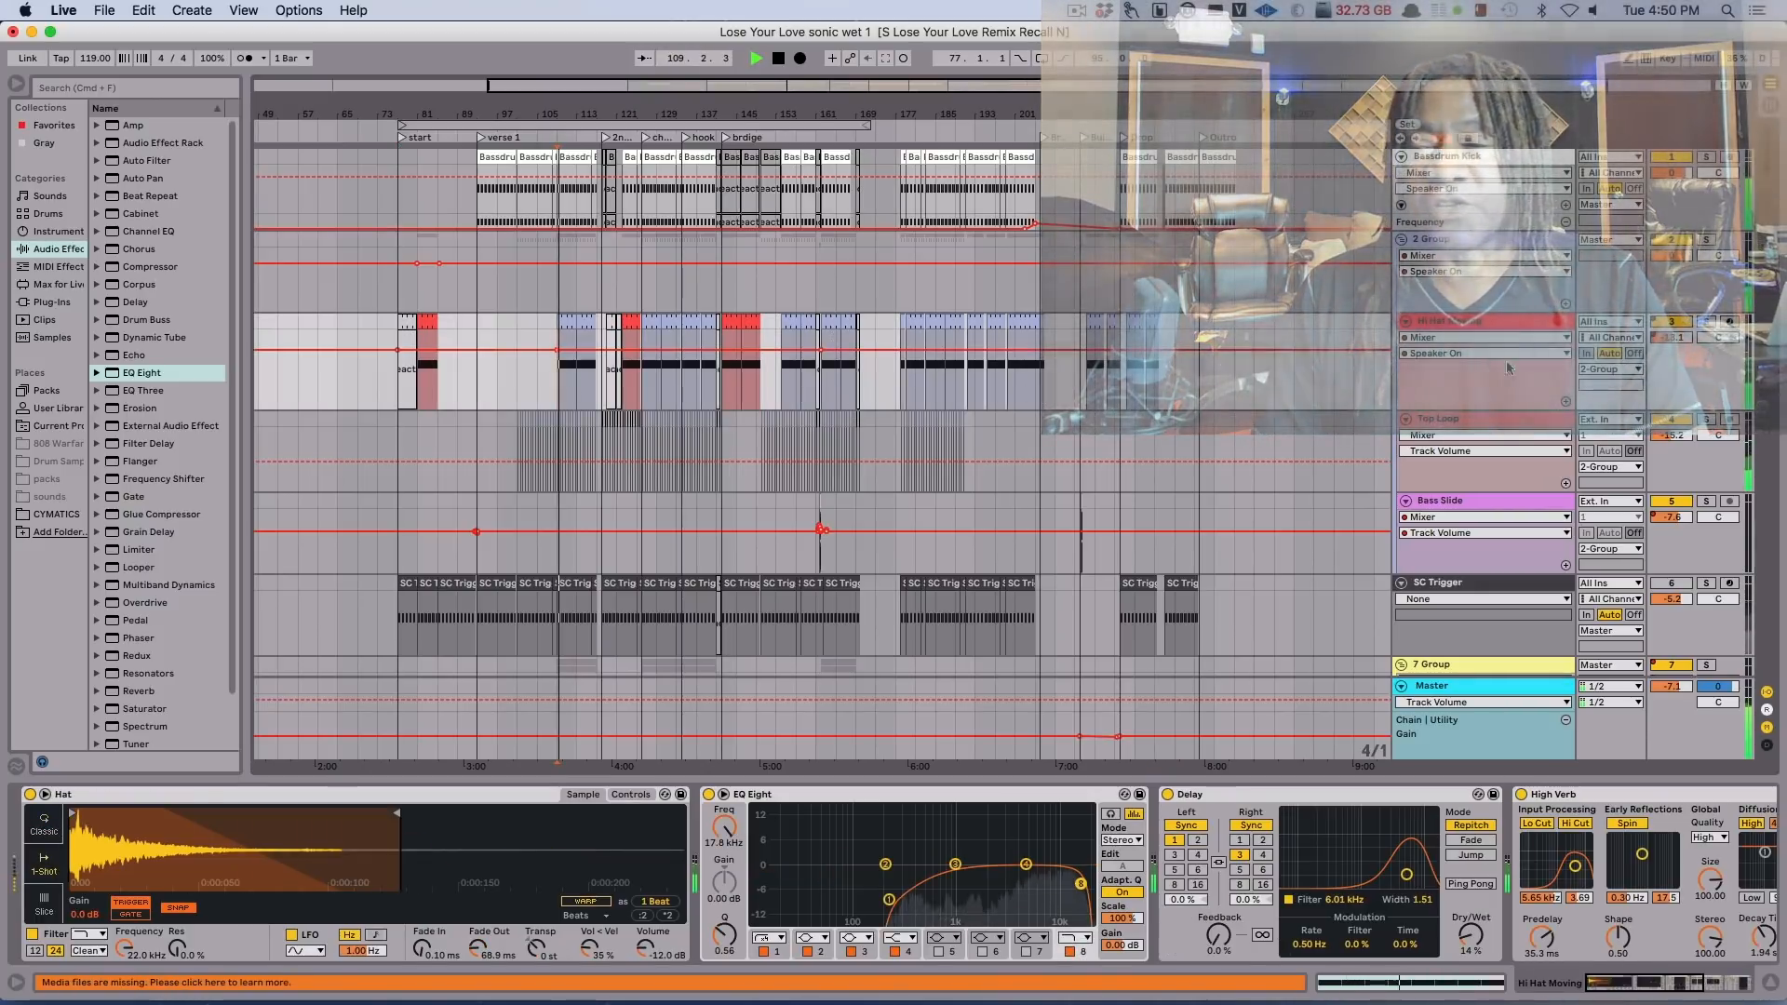
click(1705, 322)
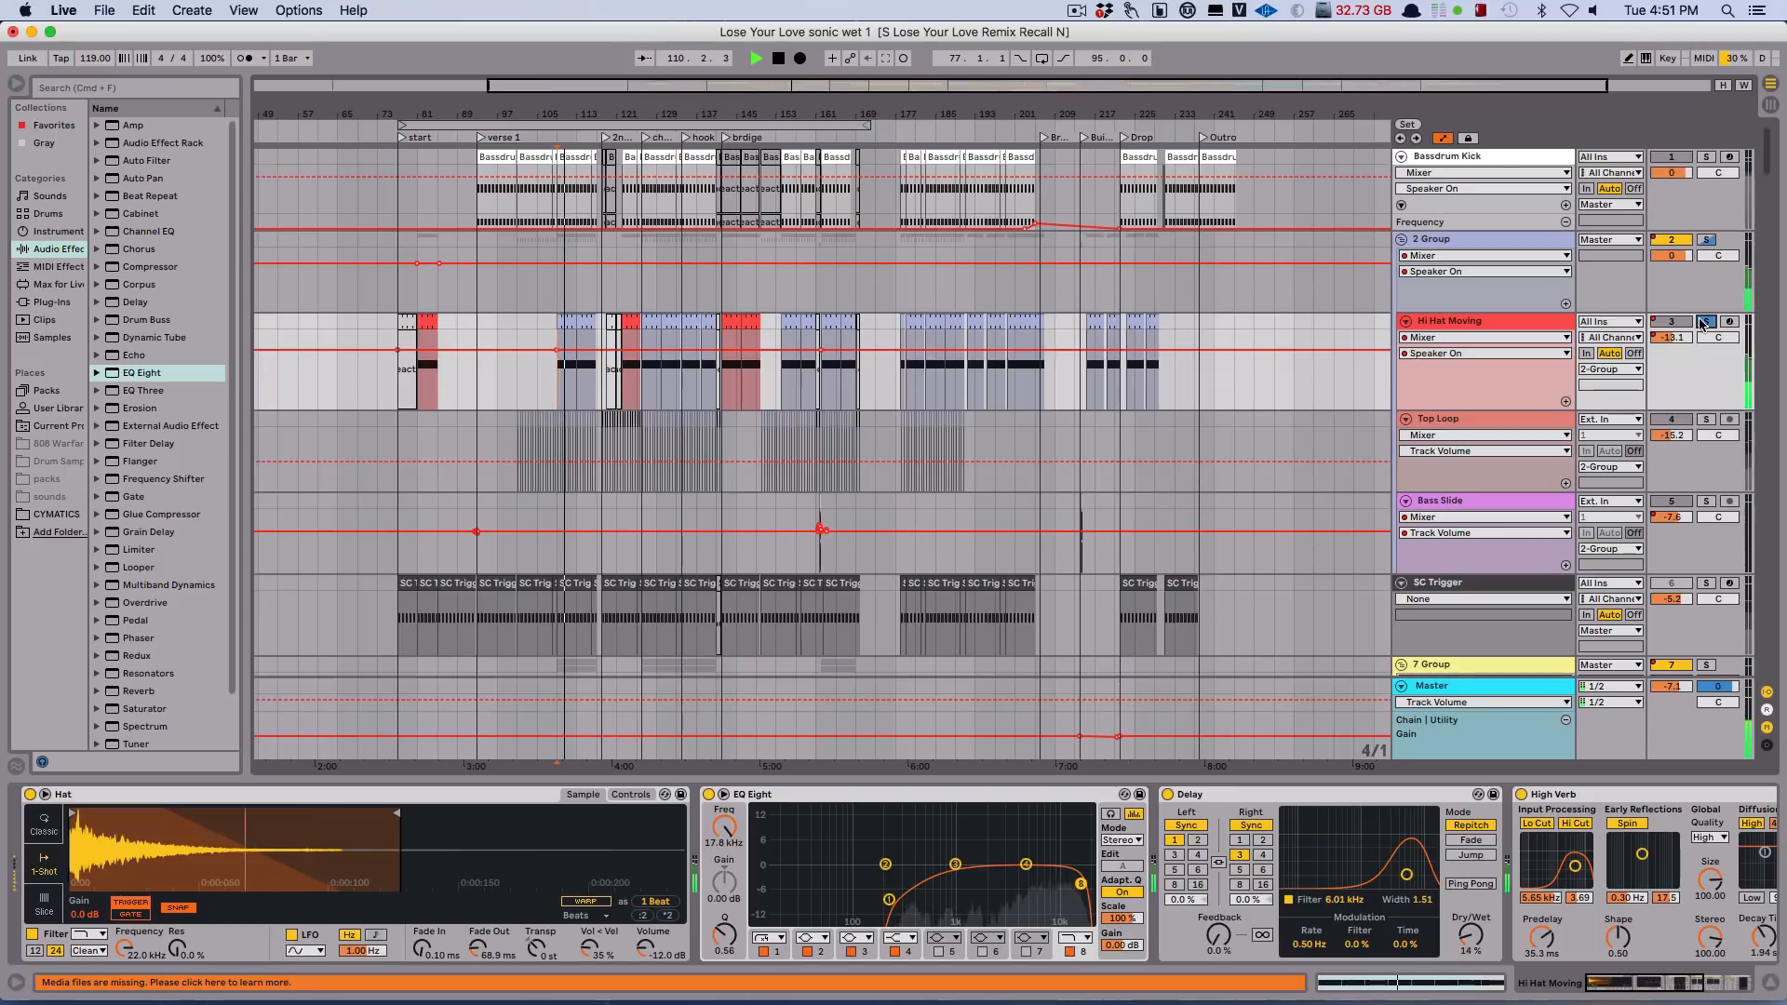
Restart playback with the hi-hat and top loop soloed, and mute and reactivate 2 Group to compare the sound.
scroll(1513, 421, down, 5)
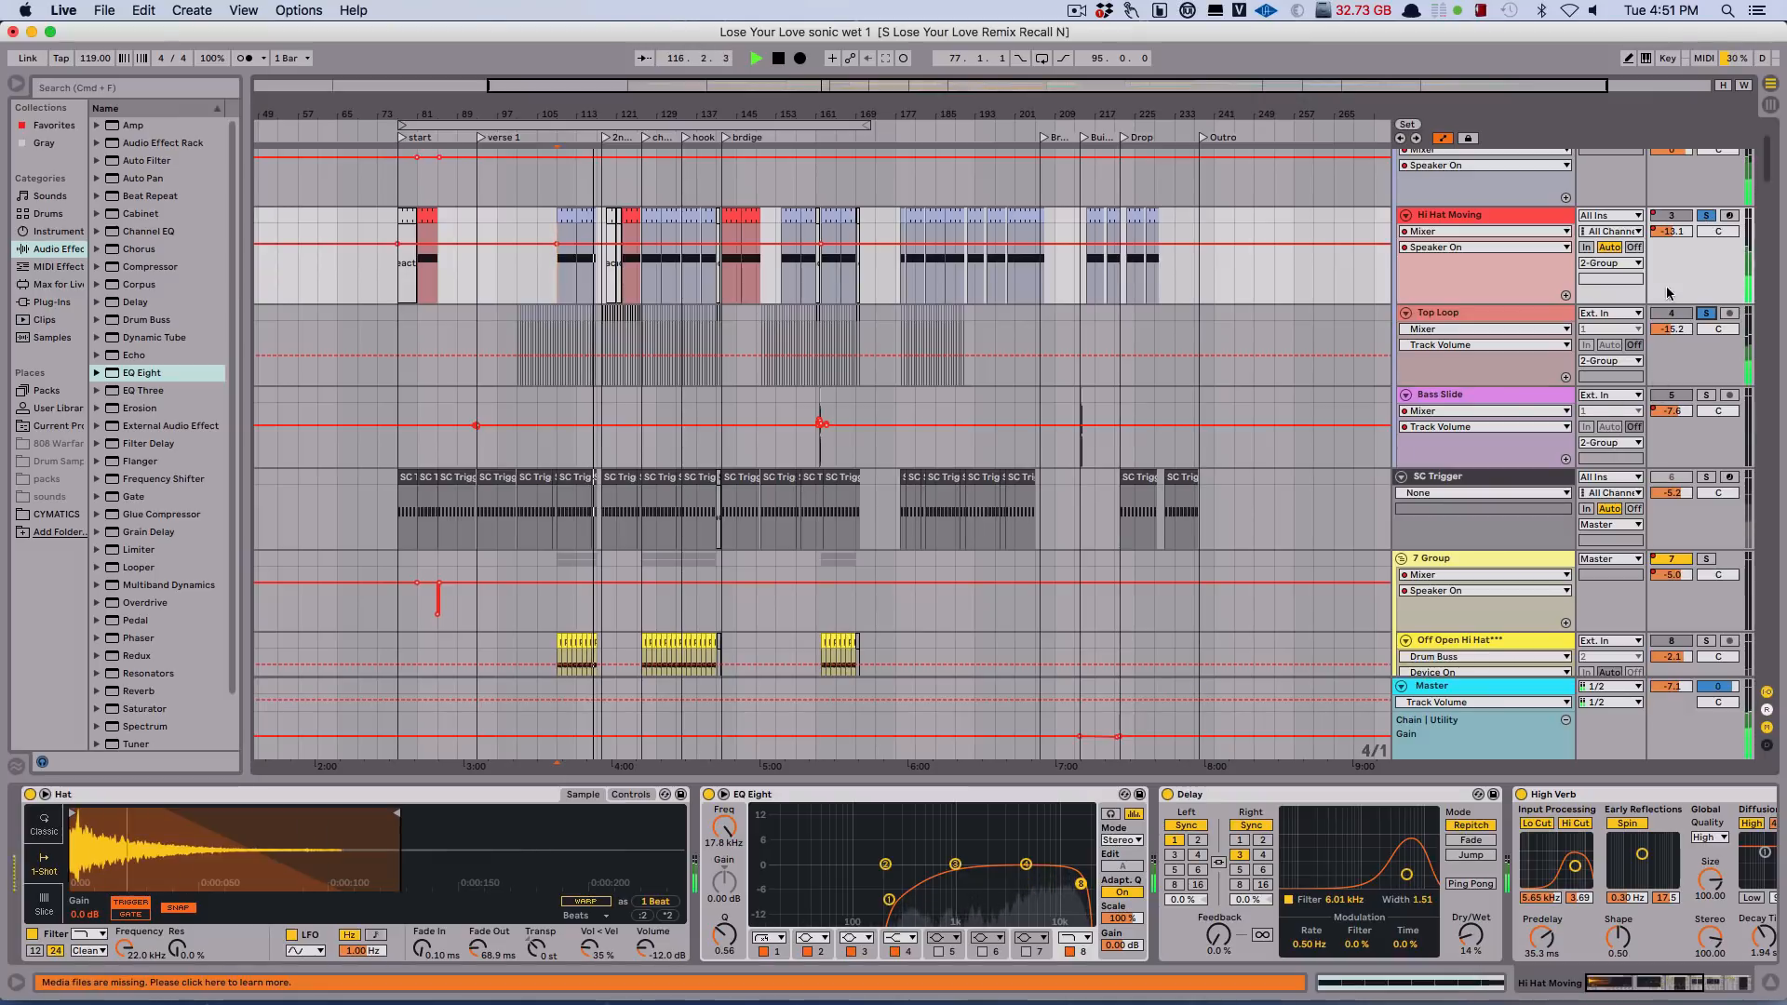
scroll(1545, 291, up, 3)
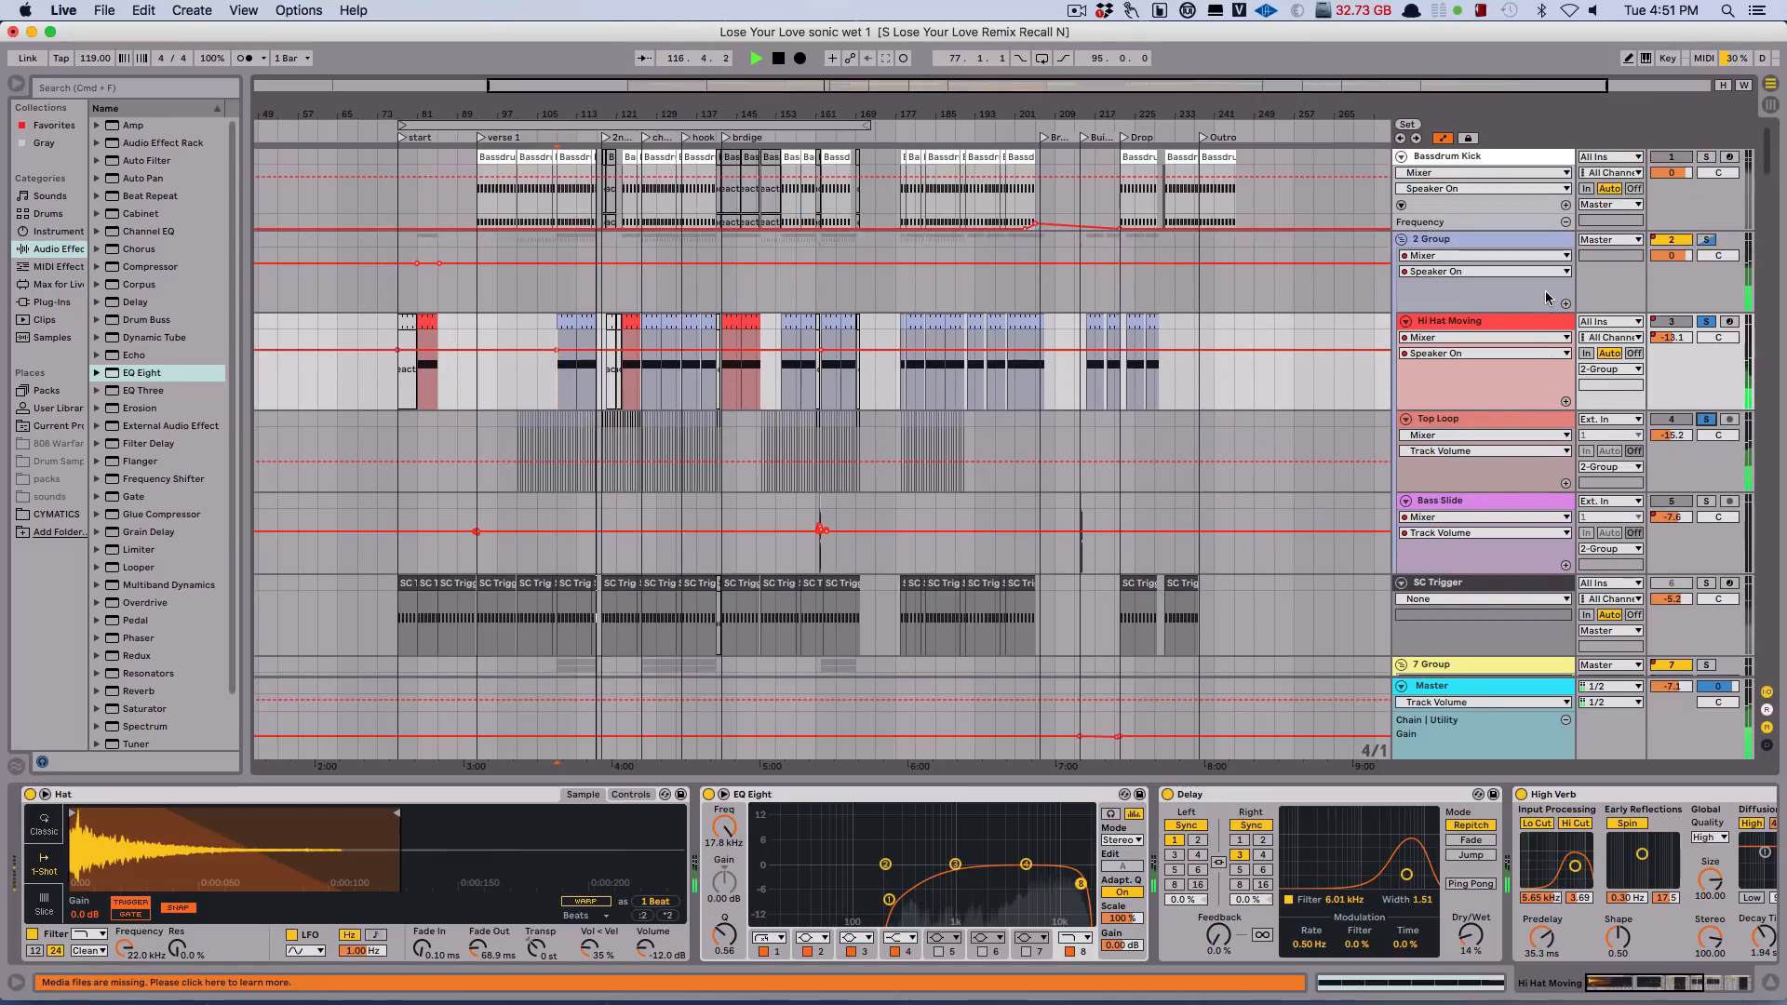
key(space)
click(1656, 244)
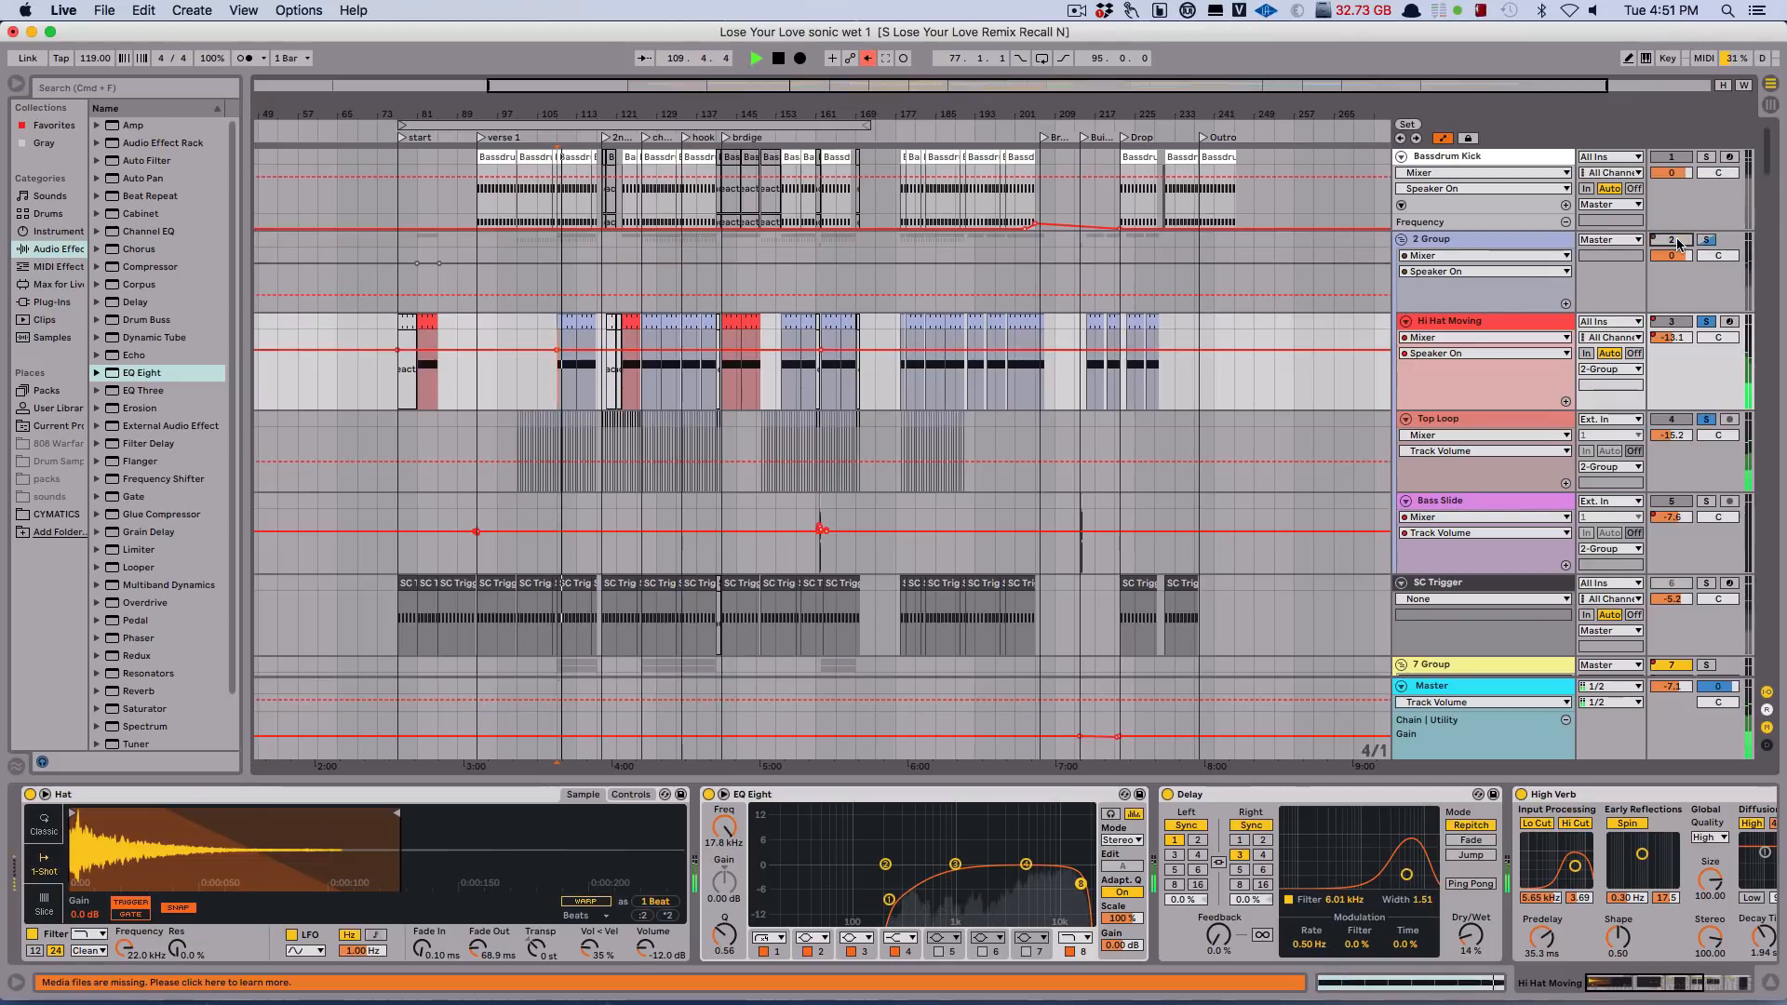
click(1654, 244)
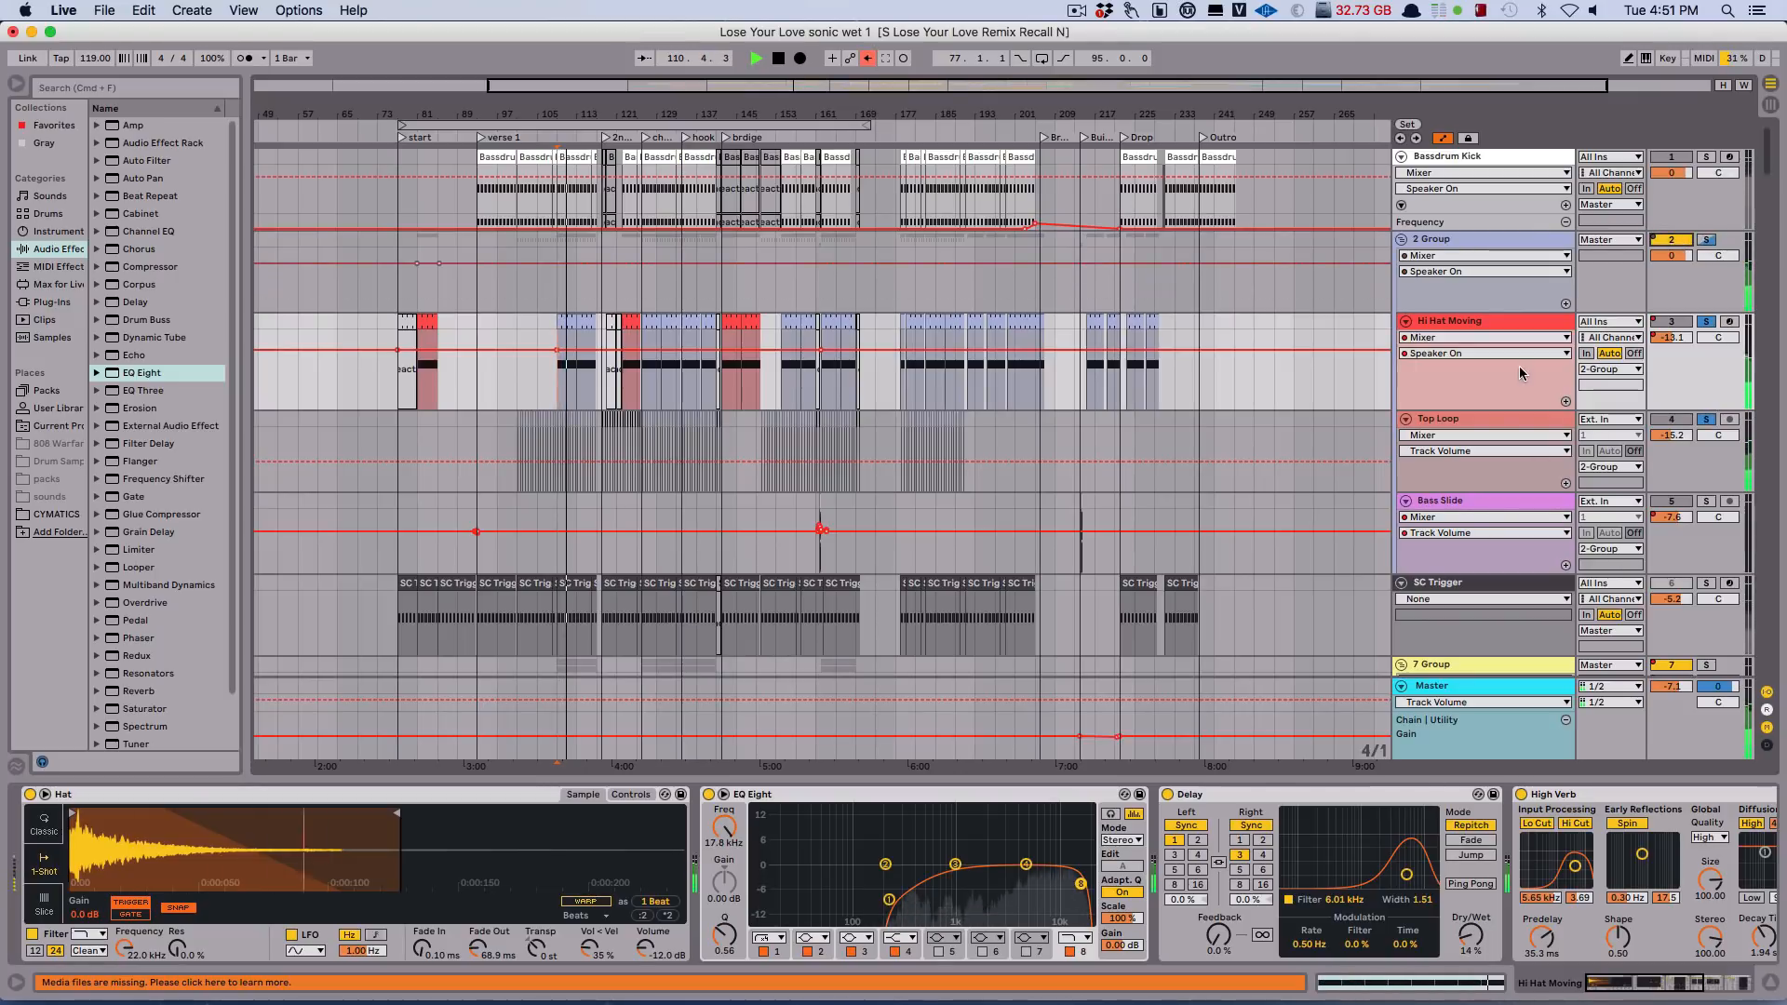
Inspect the device chain on 2 Group and the full effects chain on the Hi Hat Moving track.
click(1500, 243)
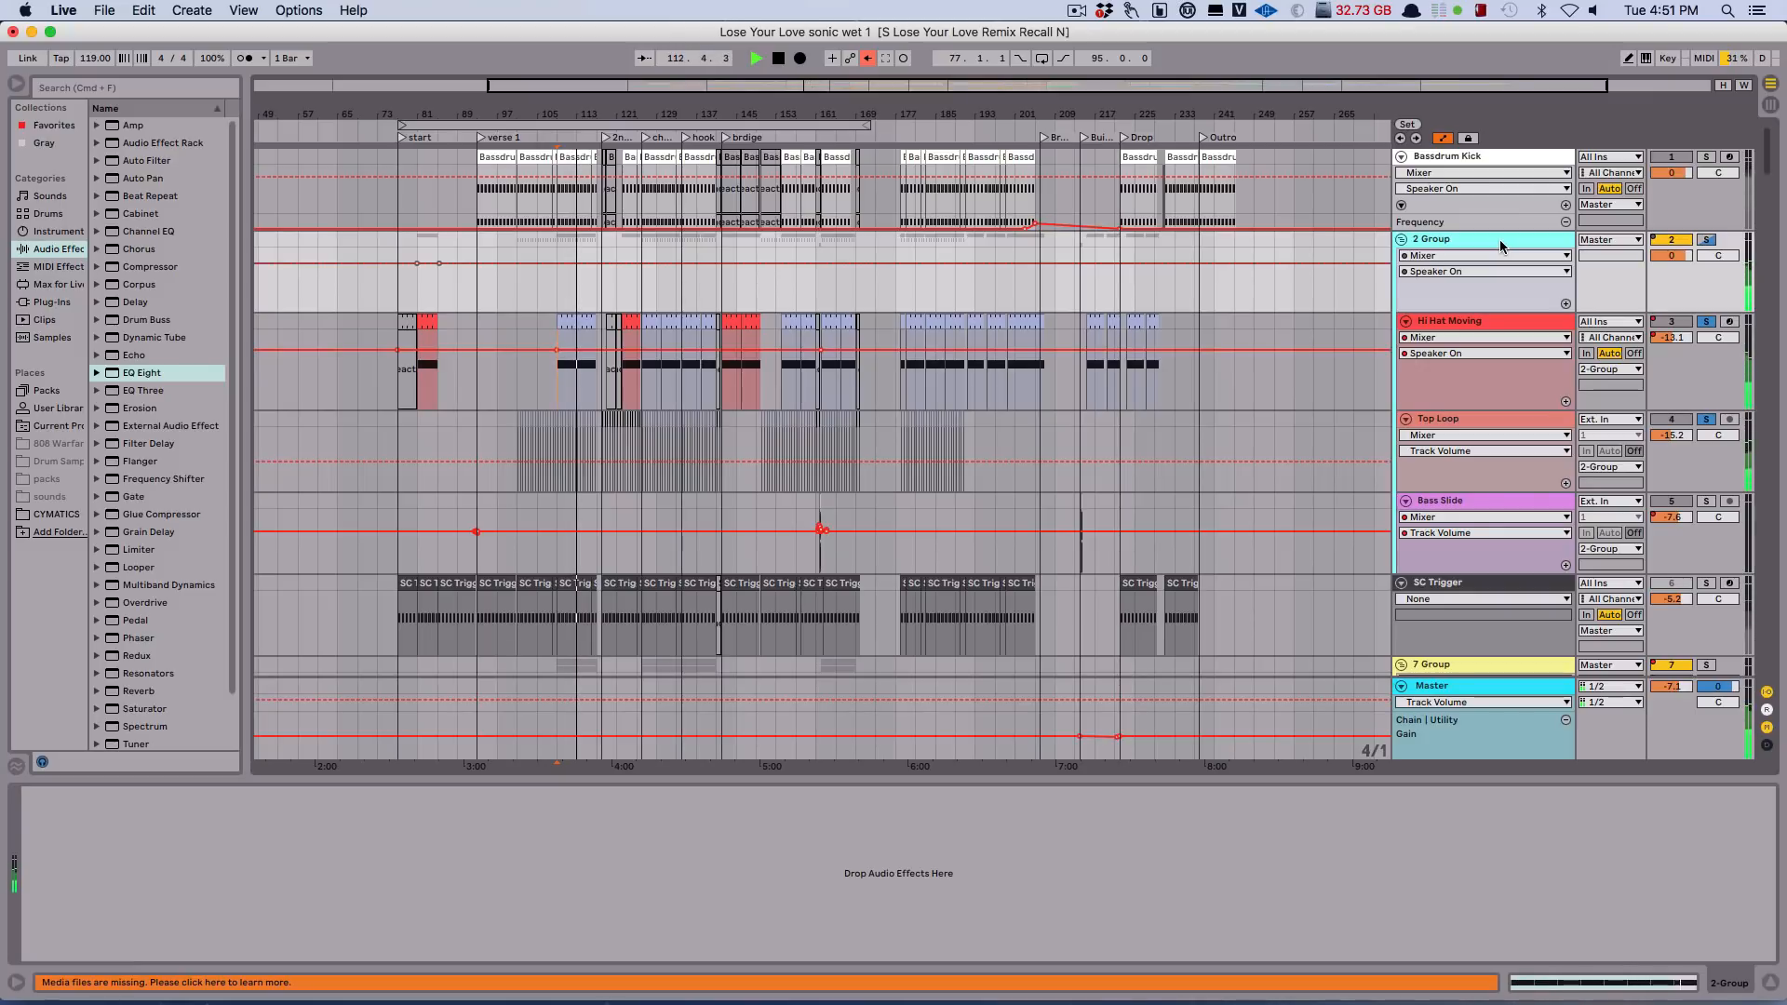
click(1473, 322)
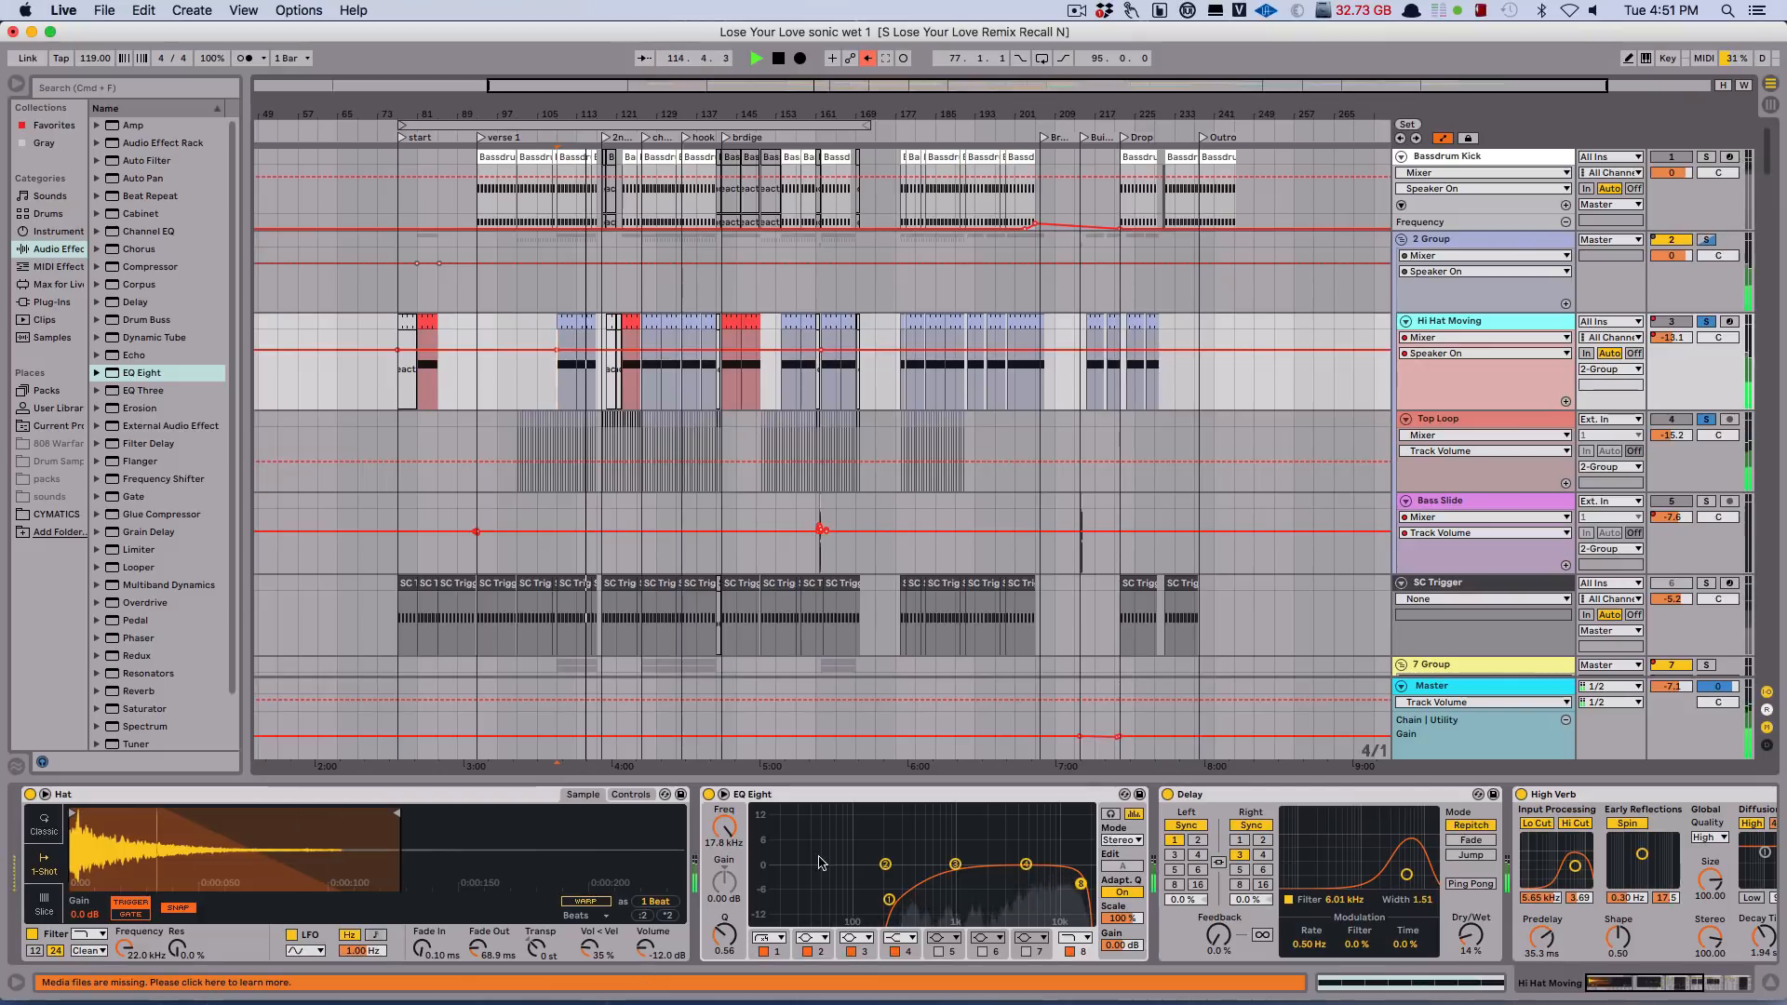
scroll(855, 864, right, 5)
scroll(855, 864, right, 5)
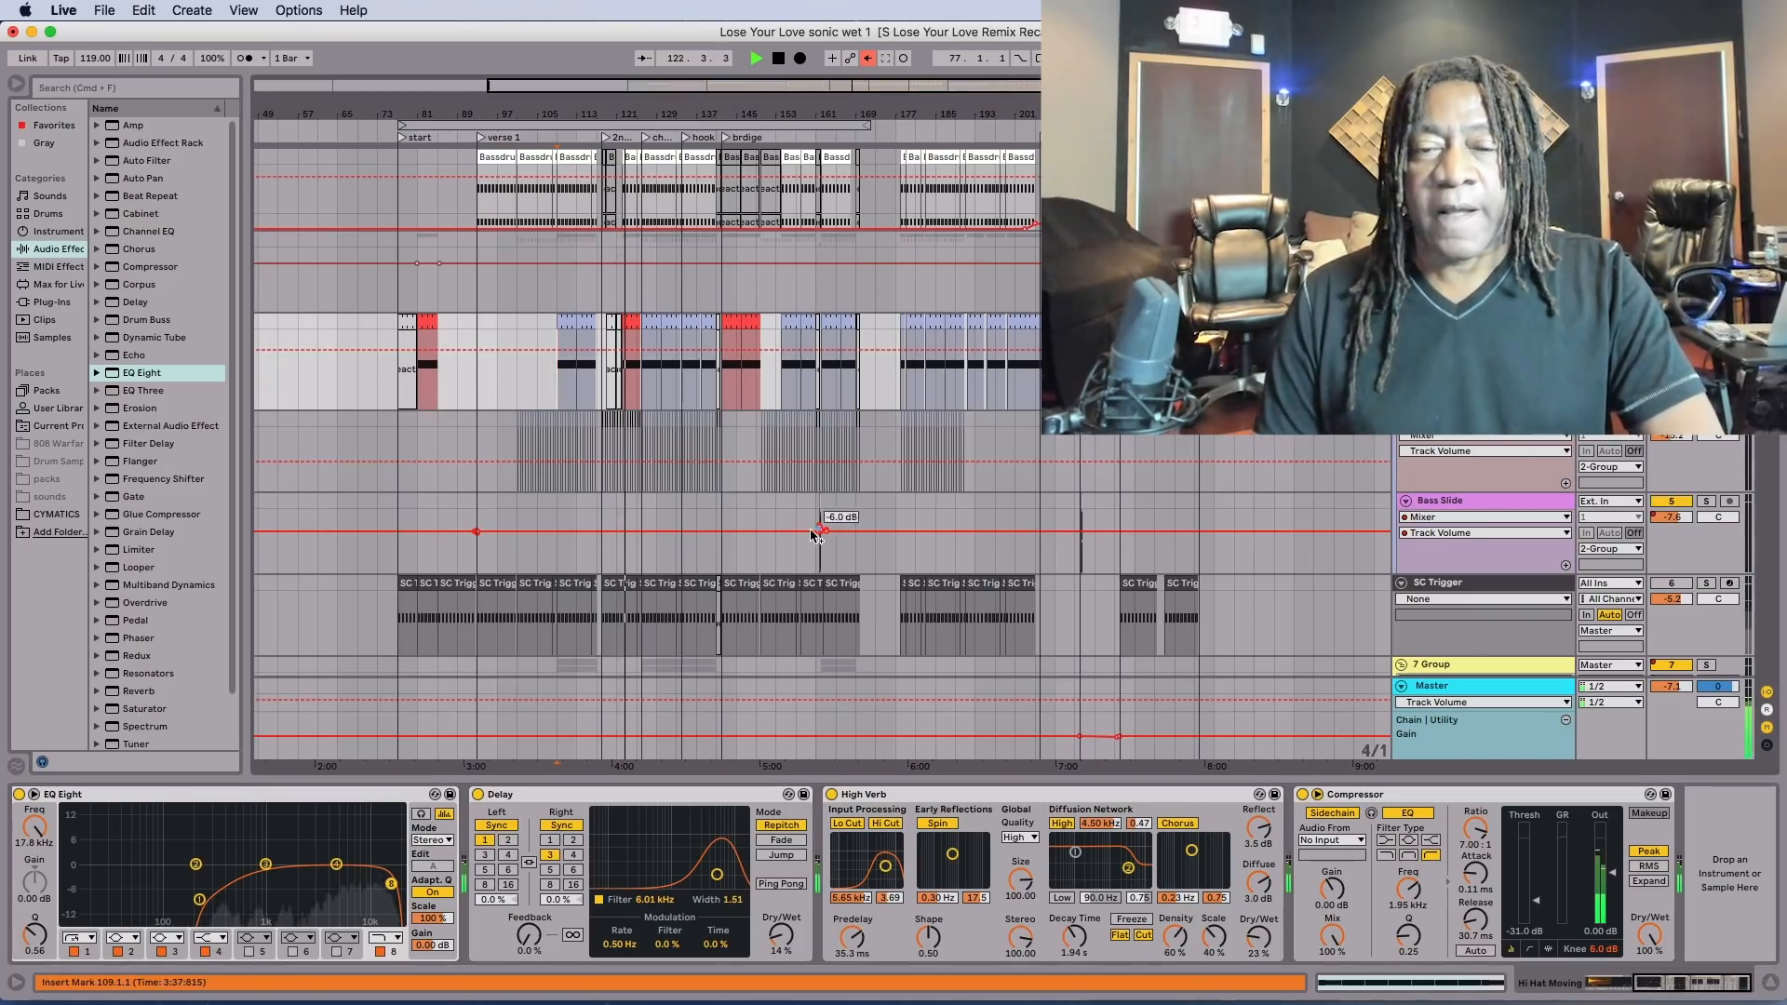
Play from bar 105 and audition the SC Trigger track in solo, restoring the full mix at the end.
click(537, 626)
scroll(1184, 518, down, 5)
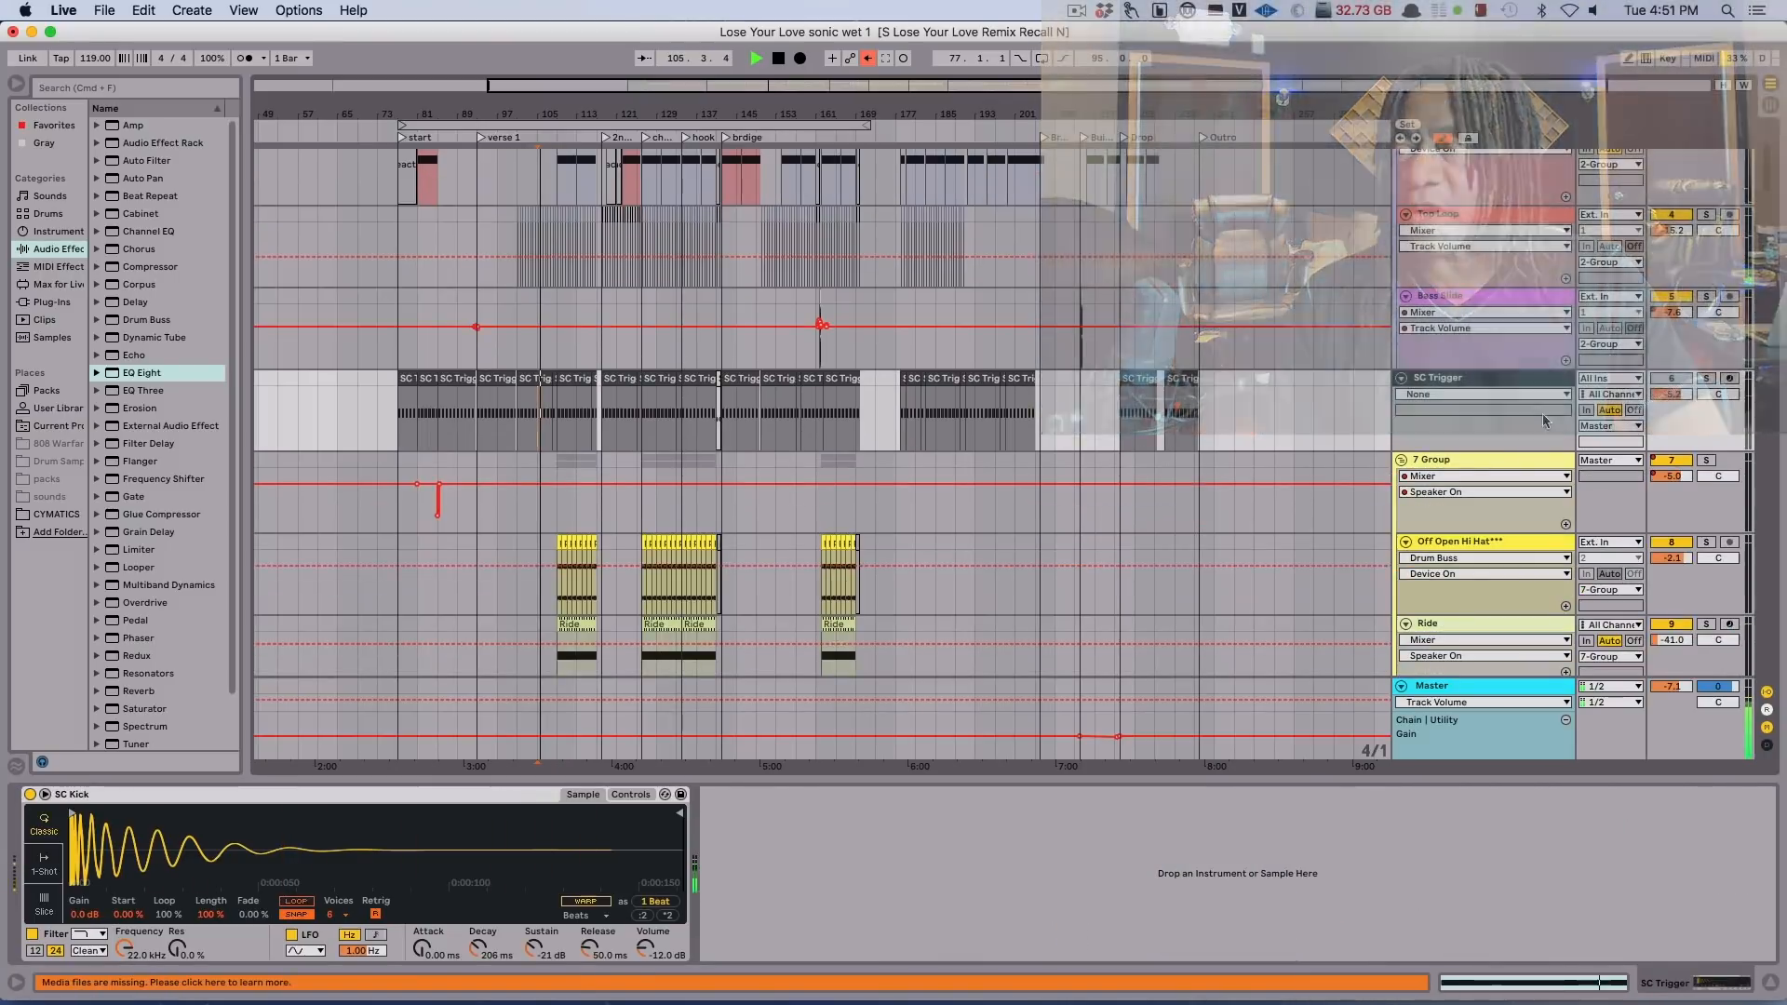
key(space)
click(1706, 379)
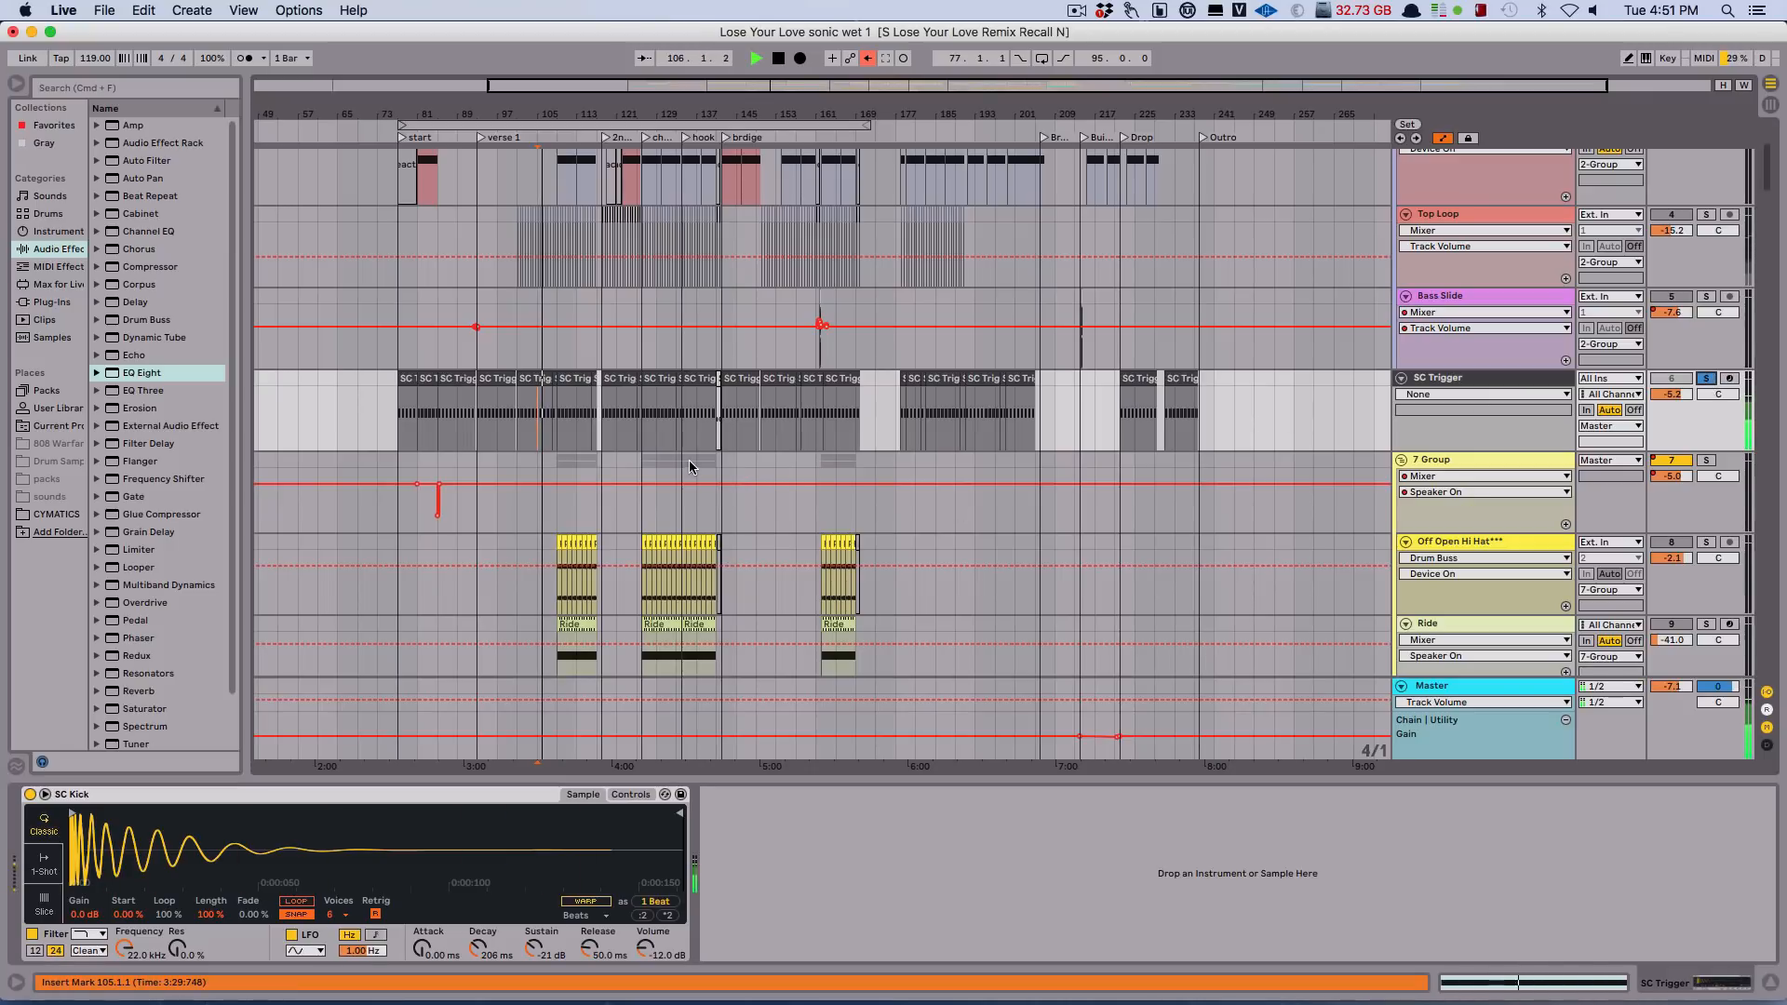
click(1707, 379)
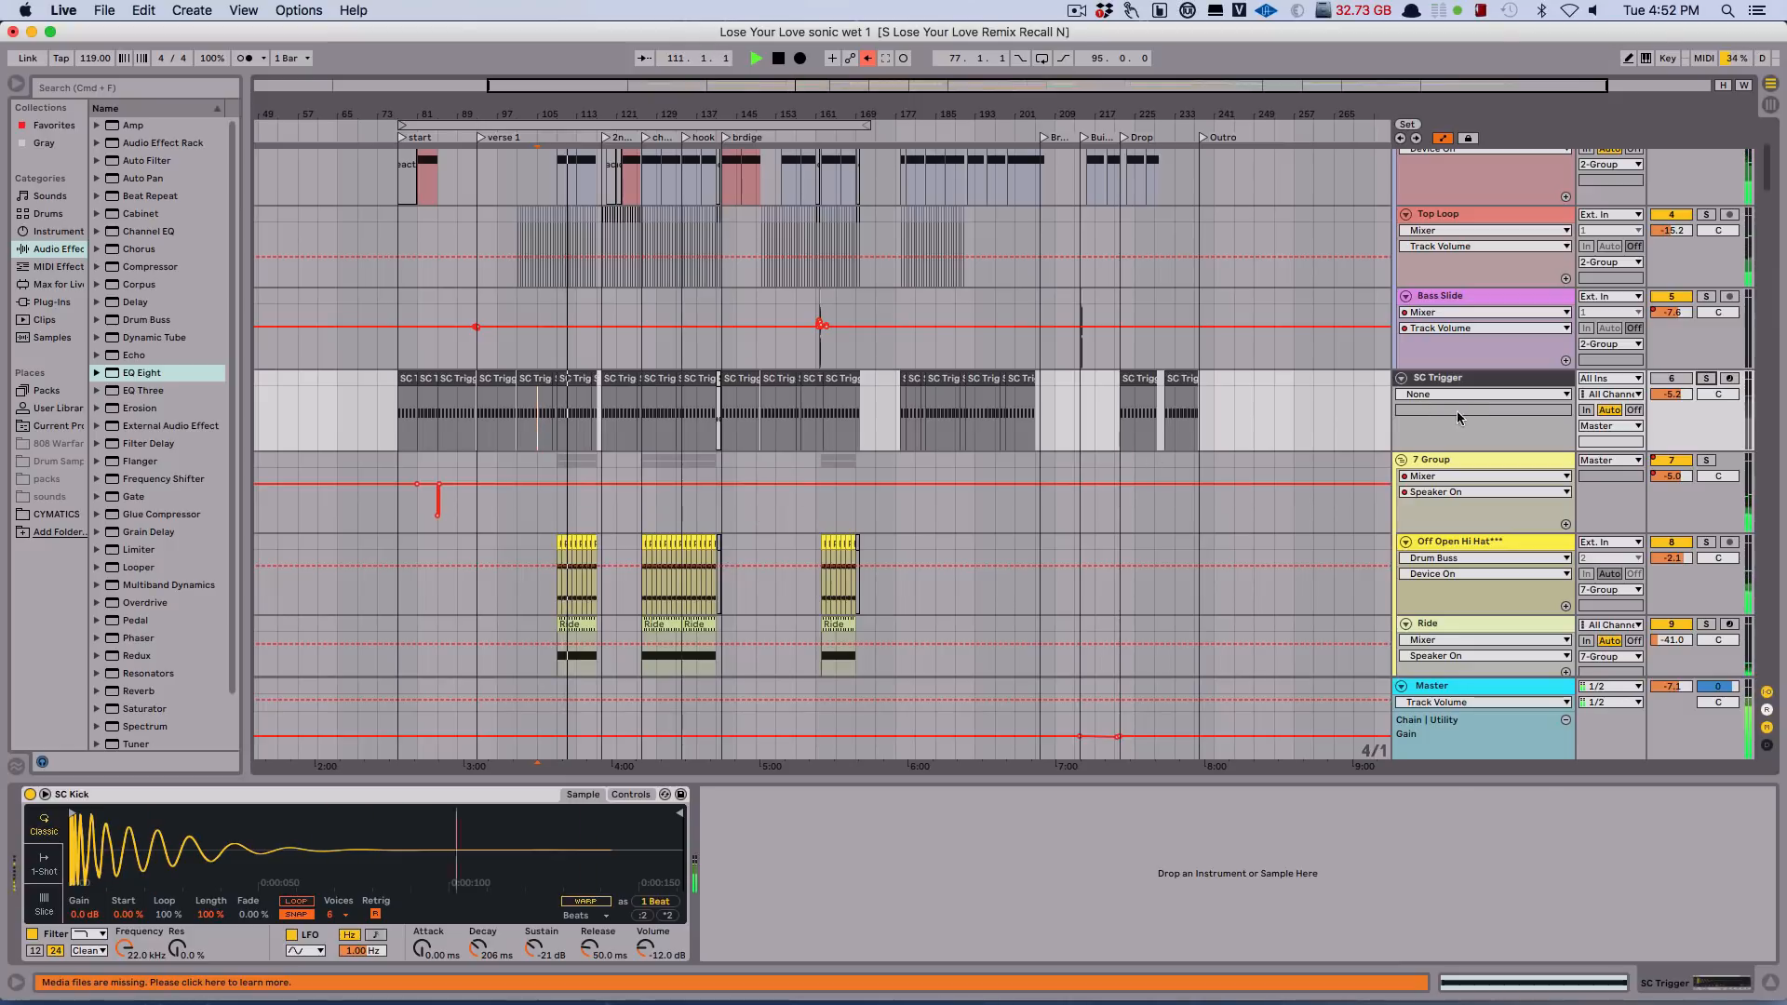
Activate the SC Trigger track to hear it in the mix, compare it soloed, and deactivate it again.
click(1673, 379)
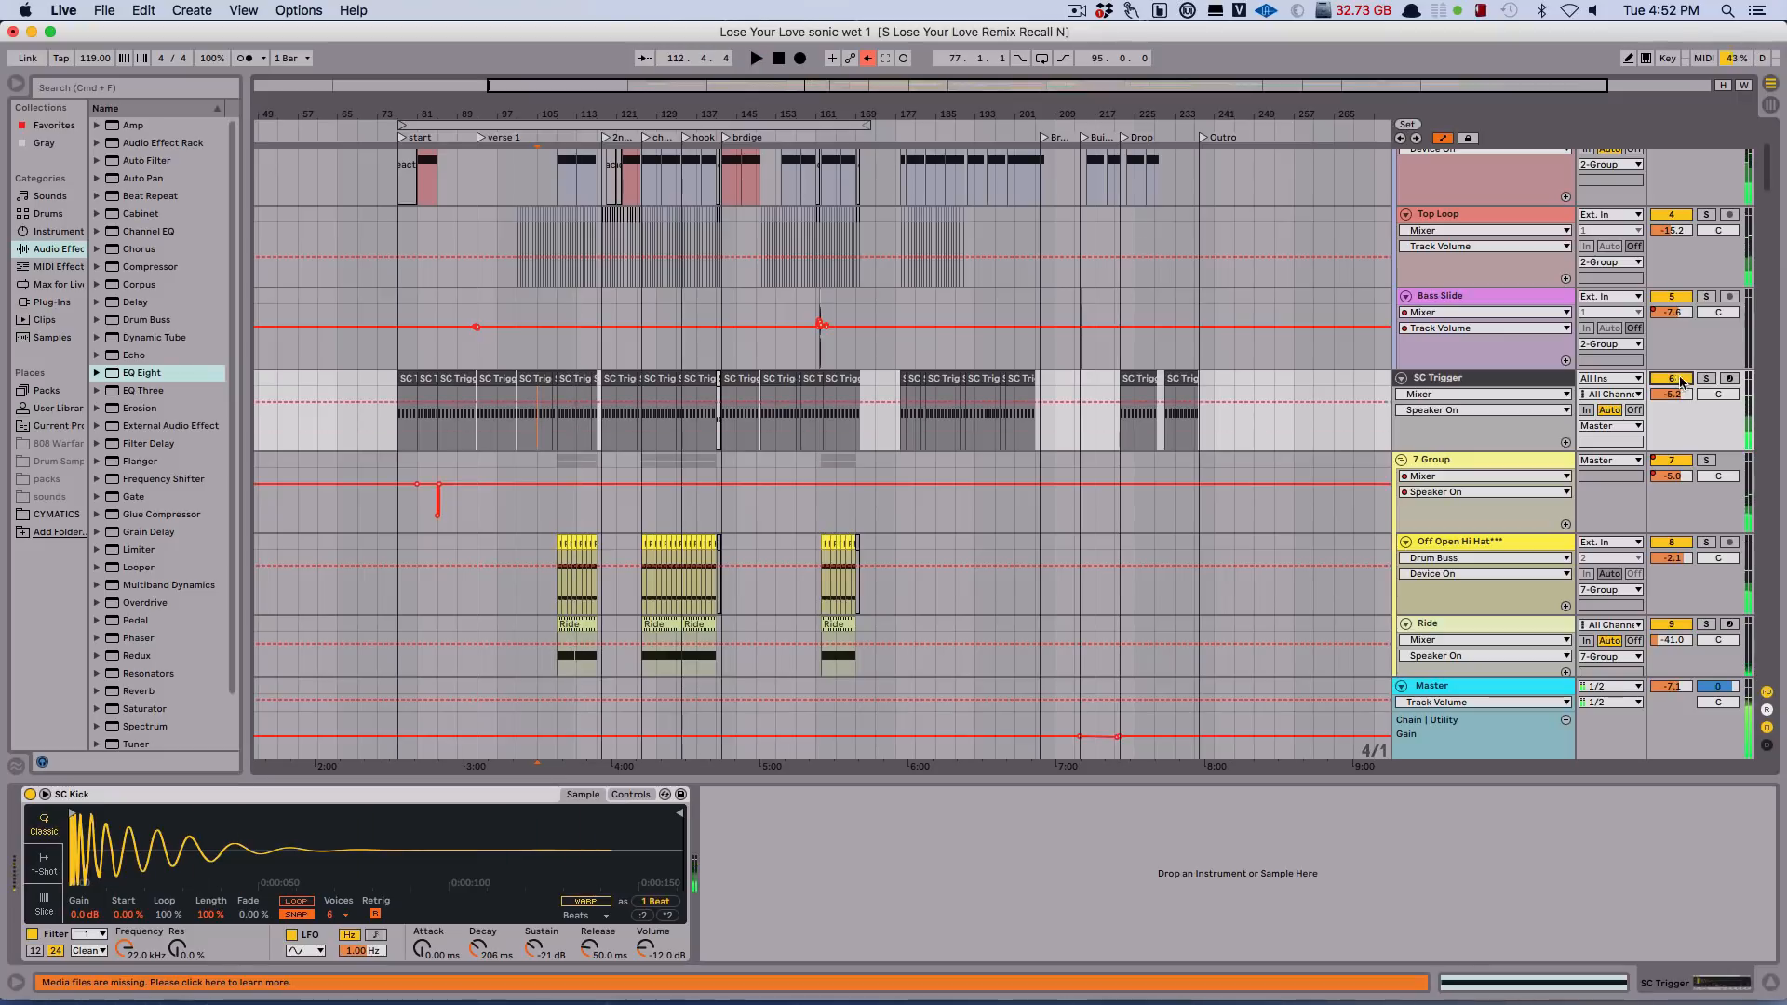
click(1705, 378)
click(1705, 379)
click(1674, 379)
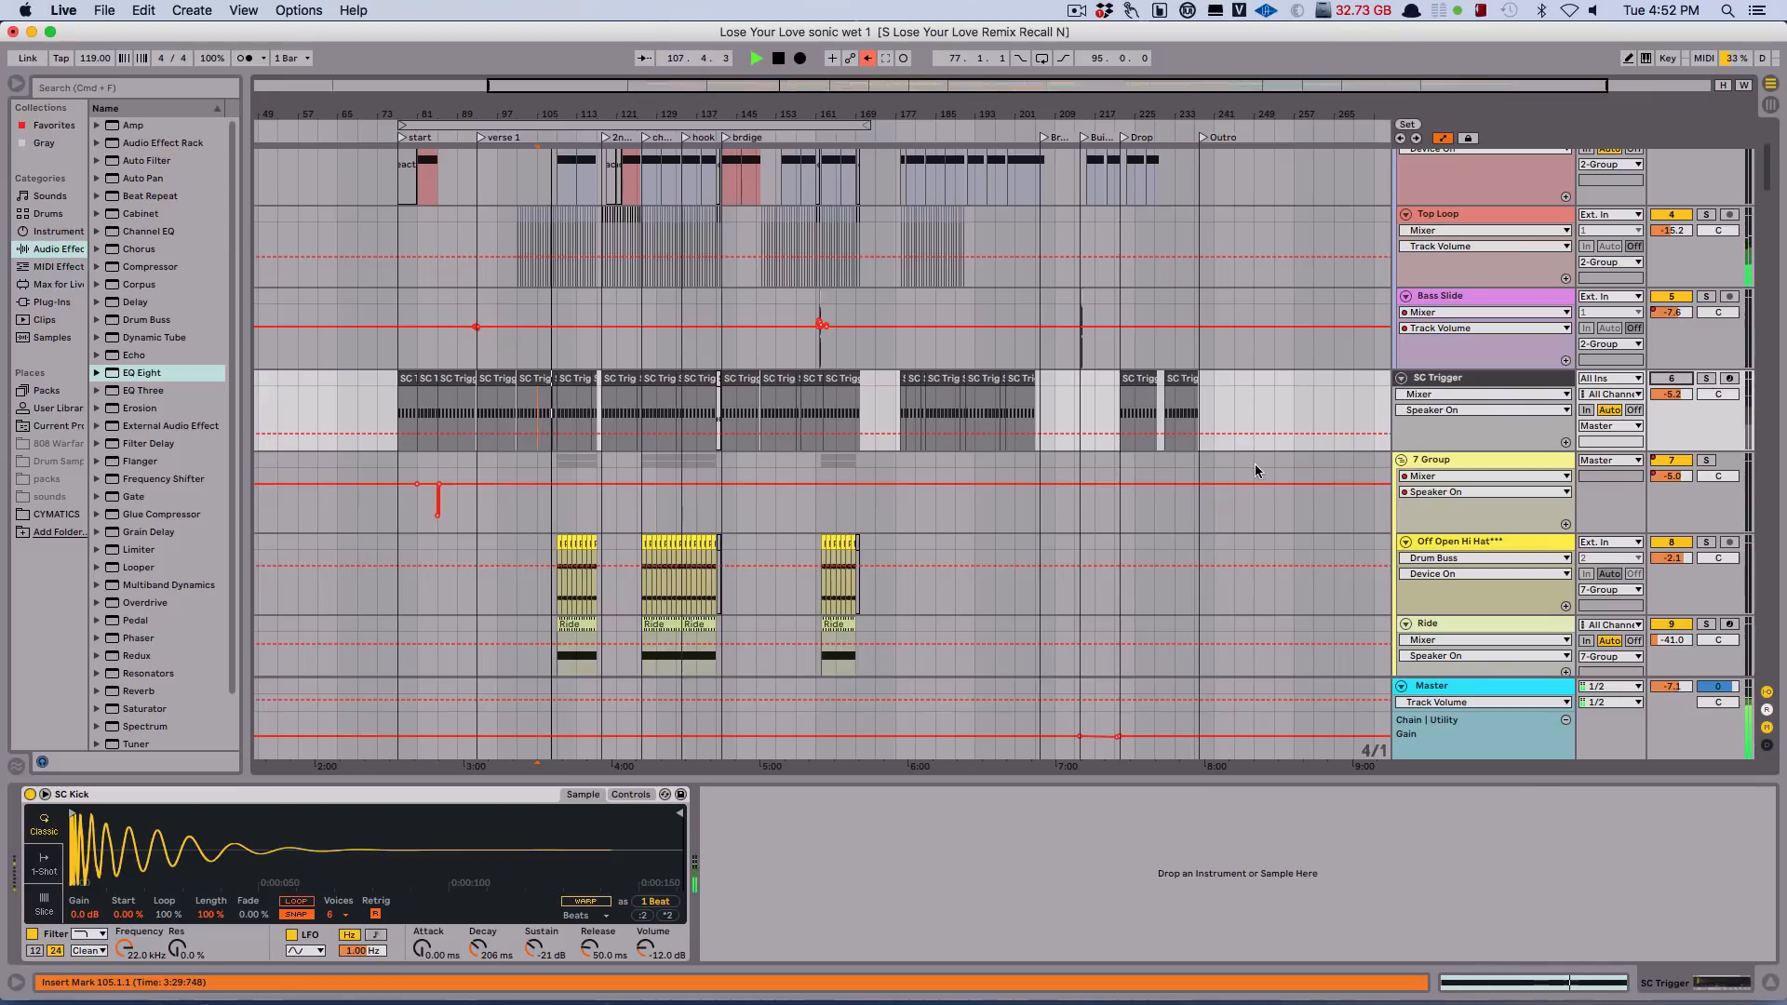
Solo the Off Open Hi Hat*** track in 7 Group and audition it from bar 109.
scroll(1063, 467, down, 5)
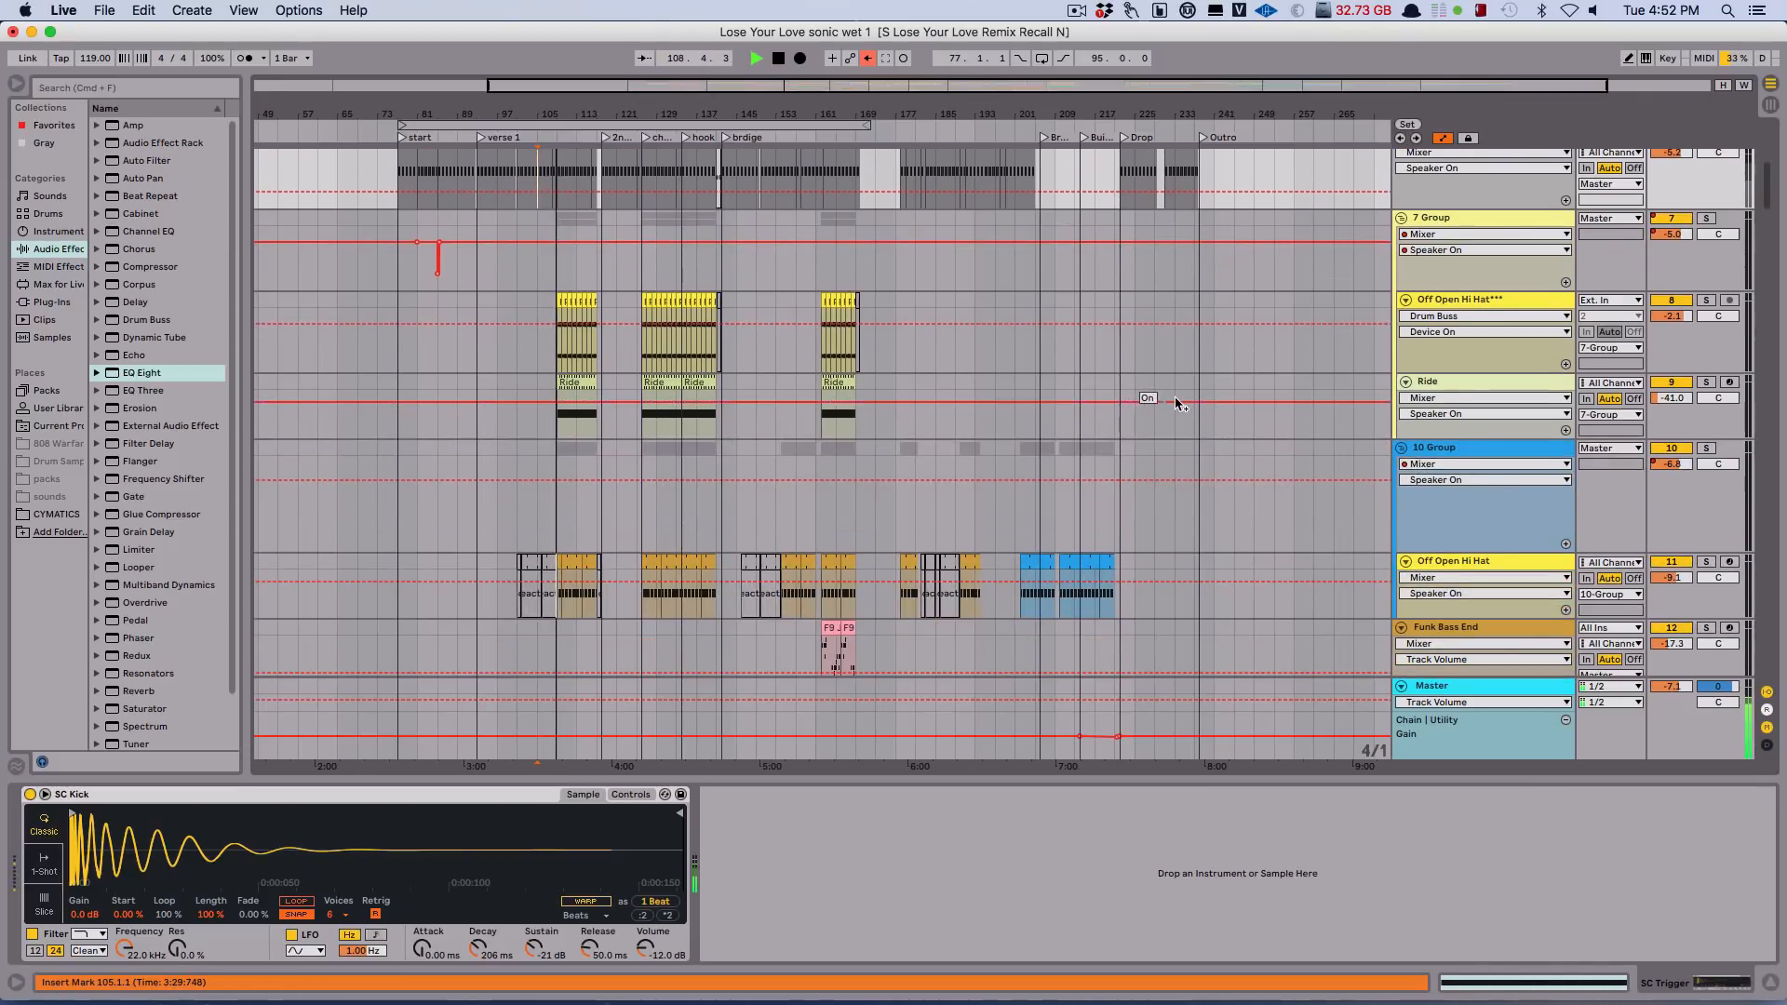
click(1708, 300)
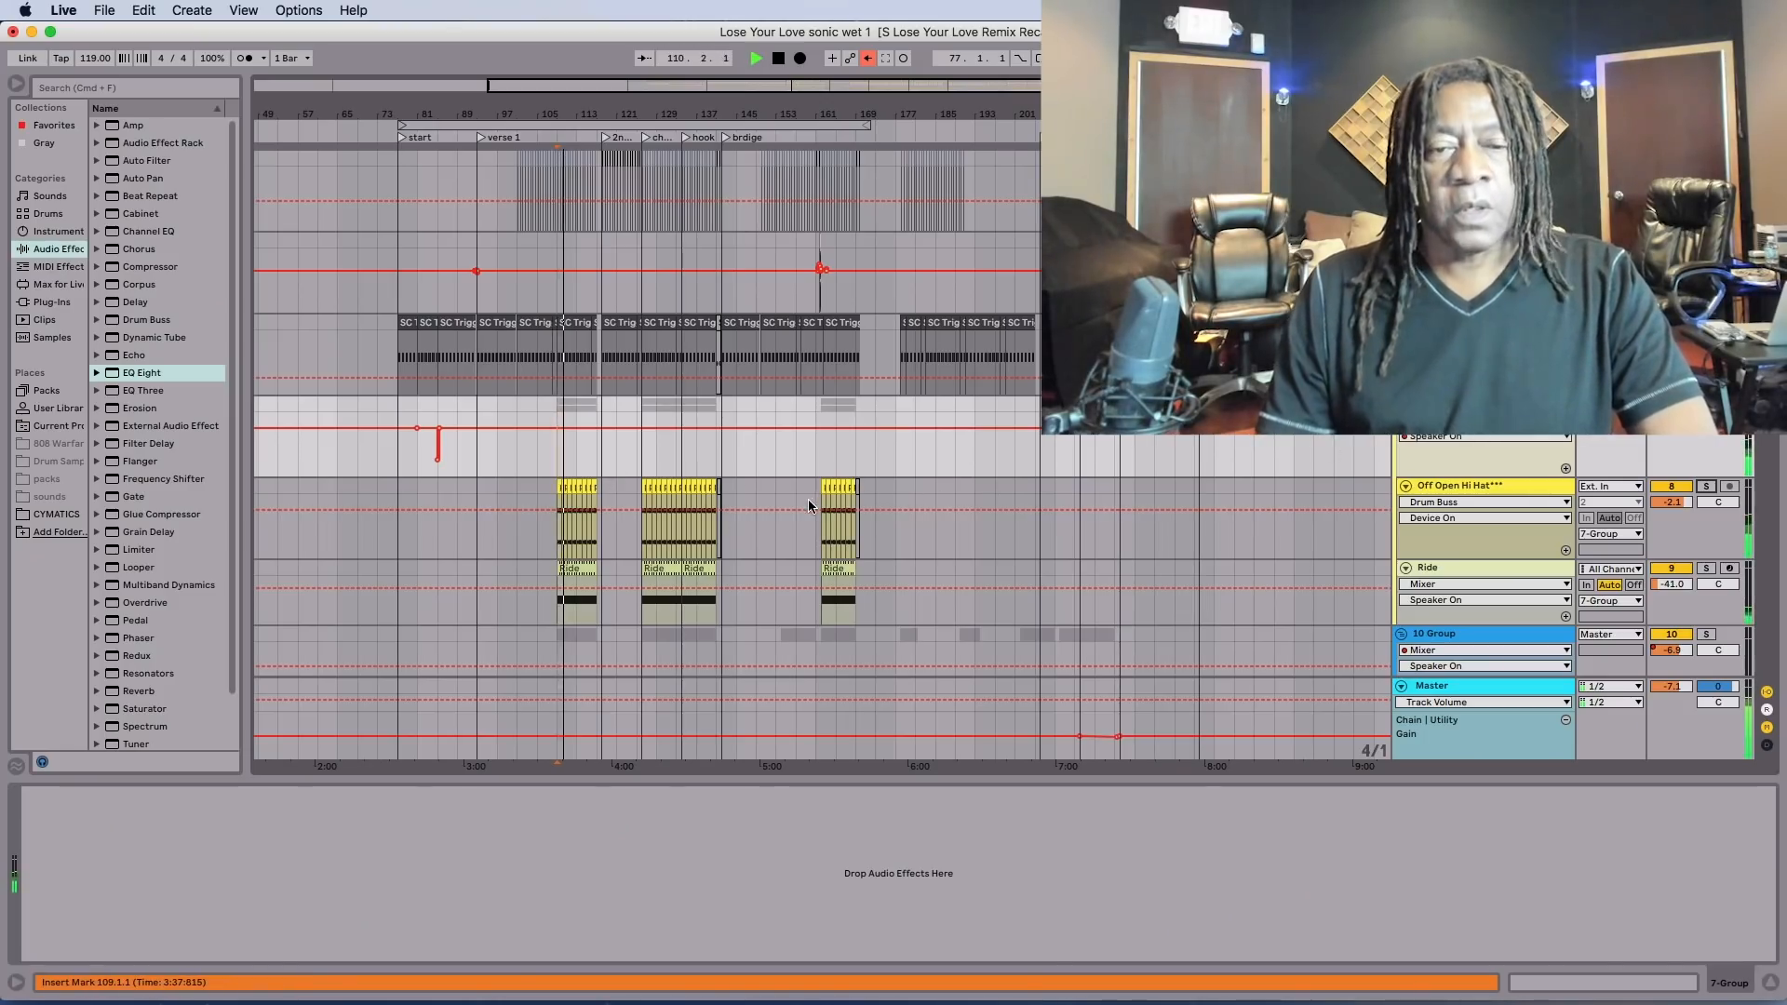
key(space)
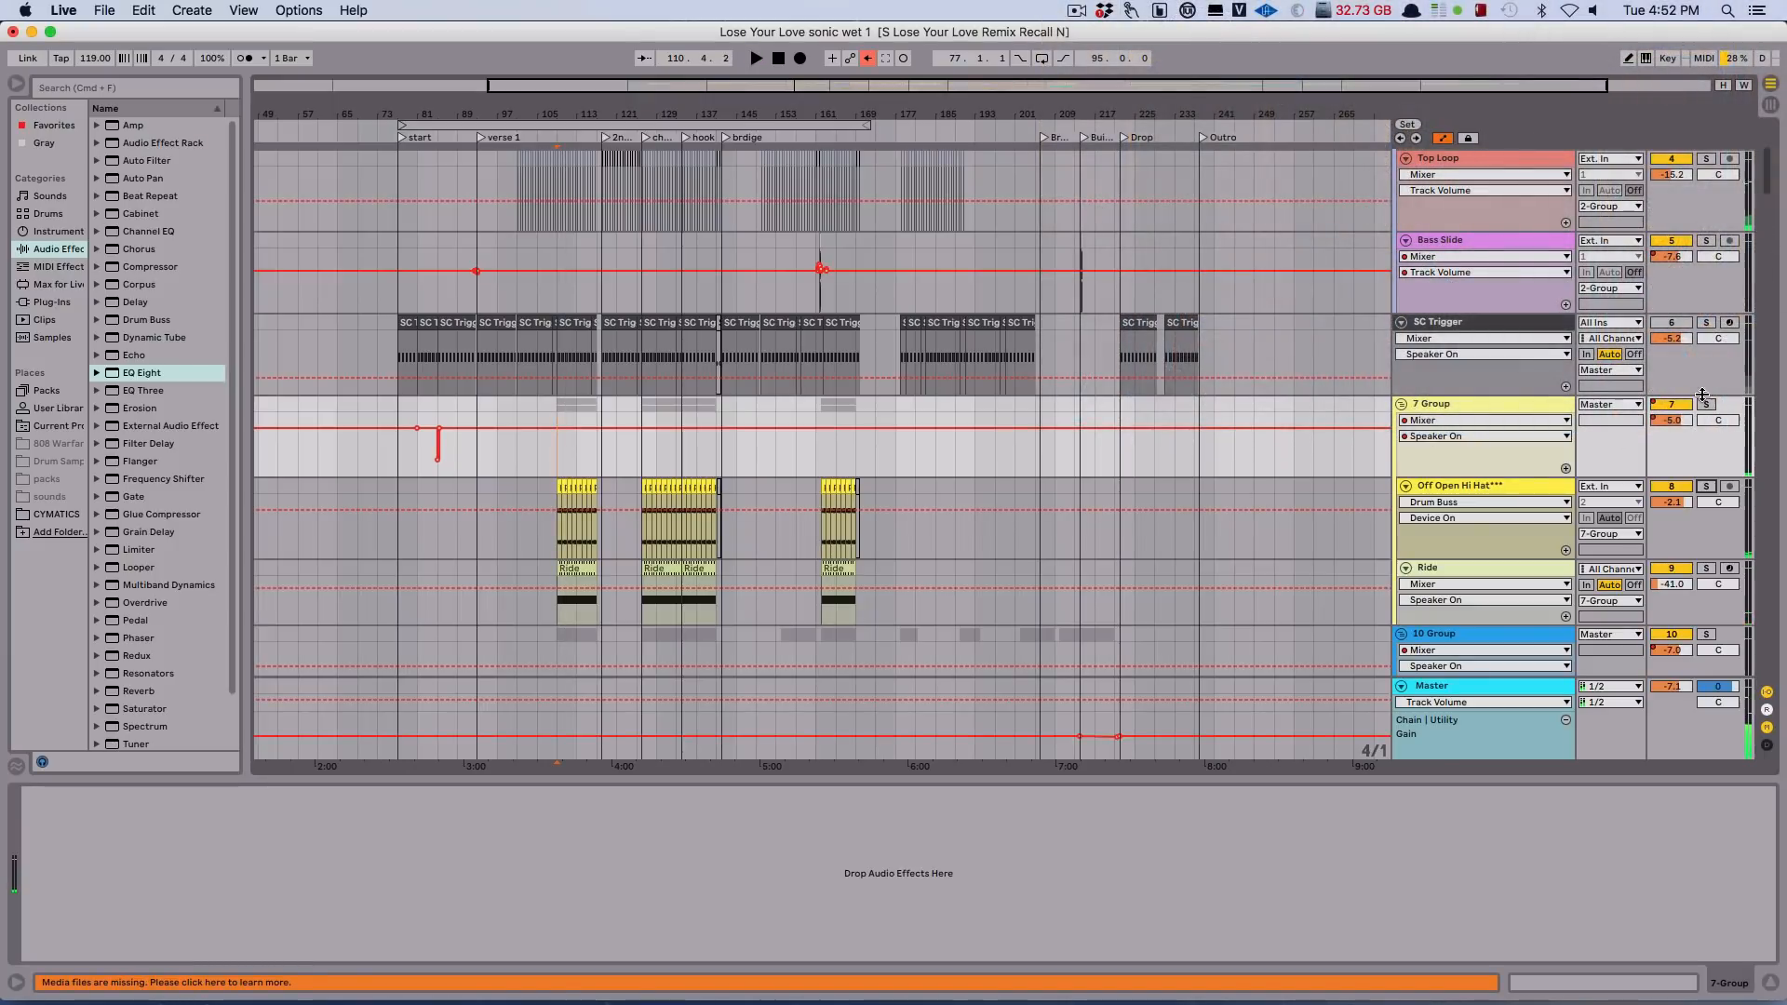
click(1707, 487)
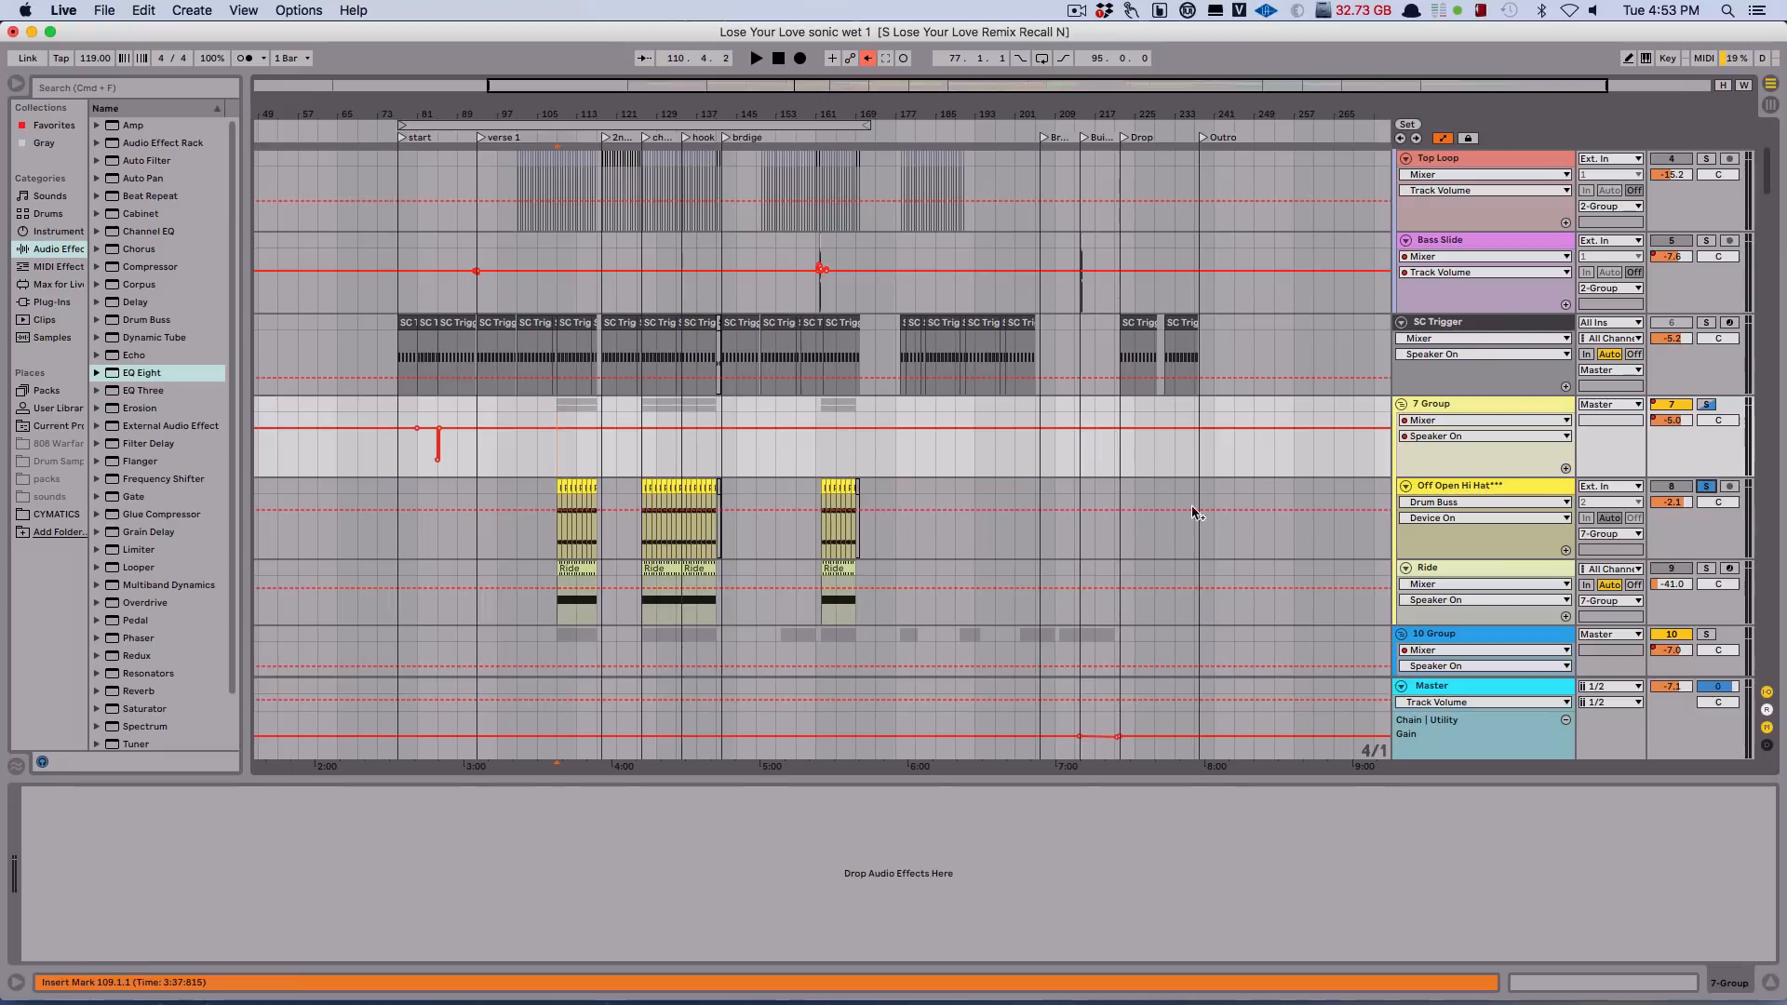
key(space)
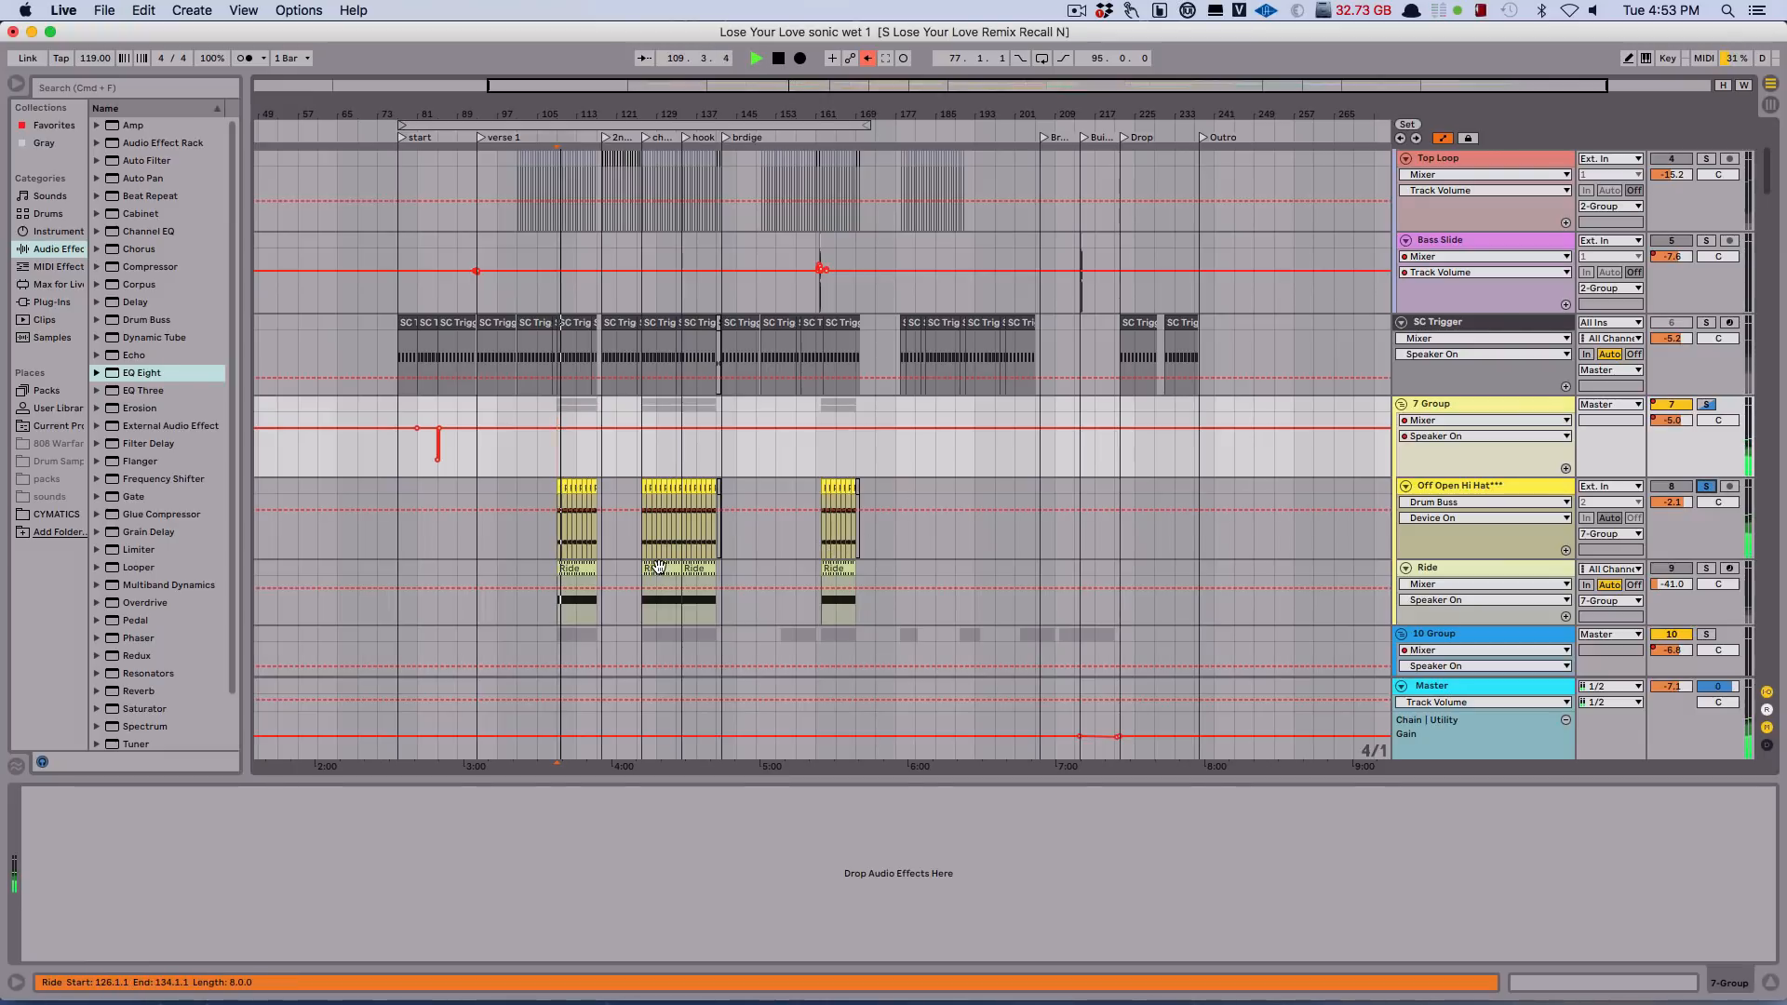
key(space)
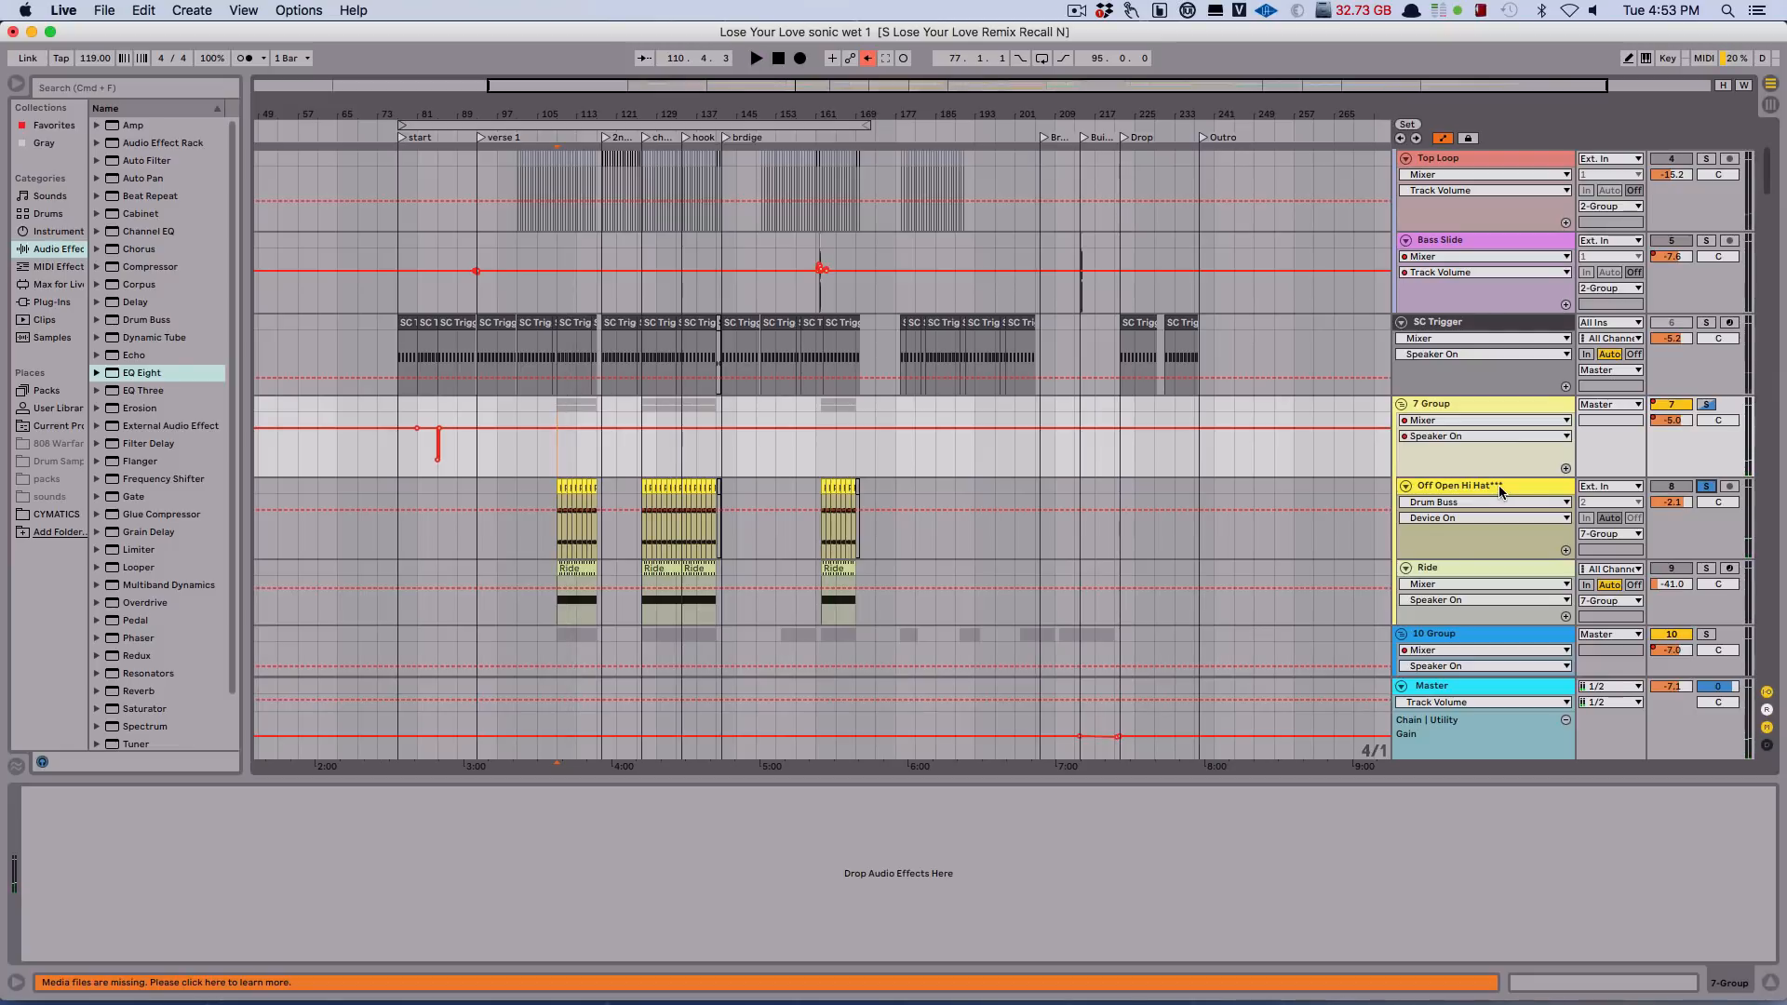
key(space)
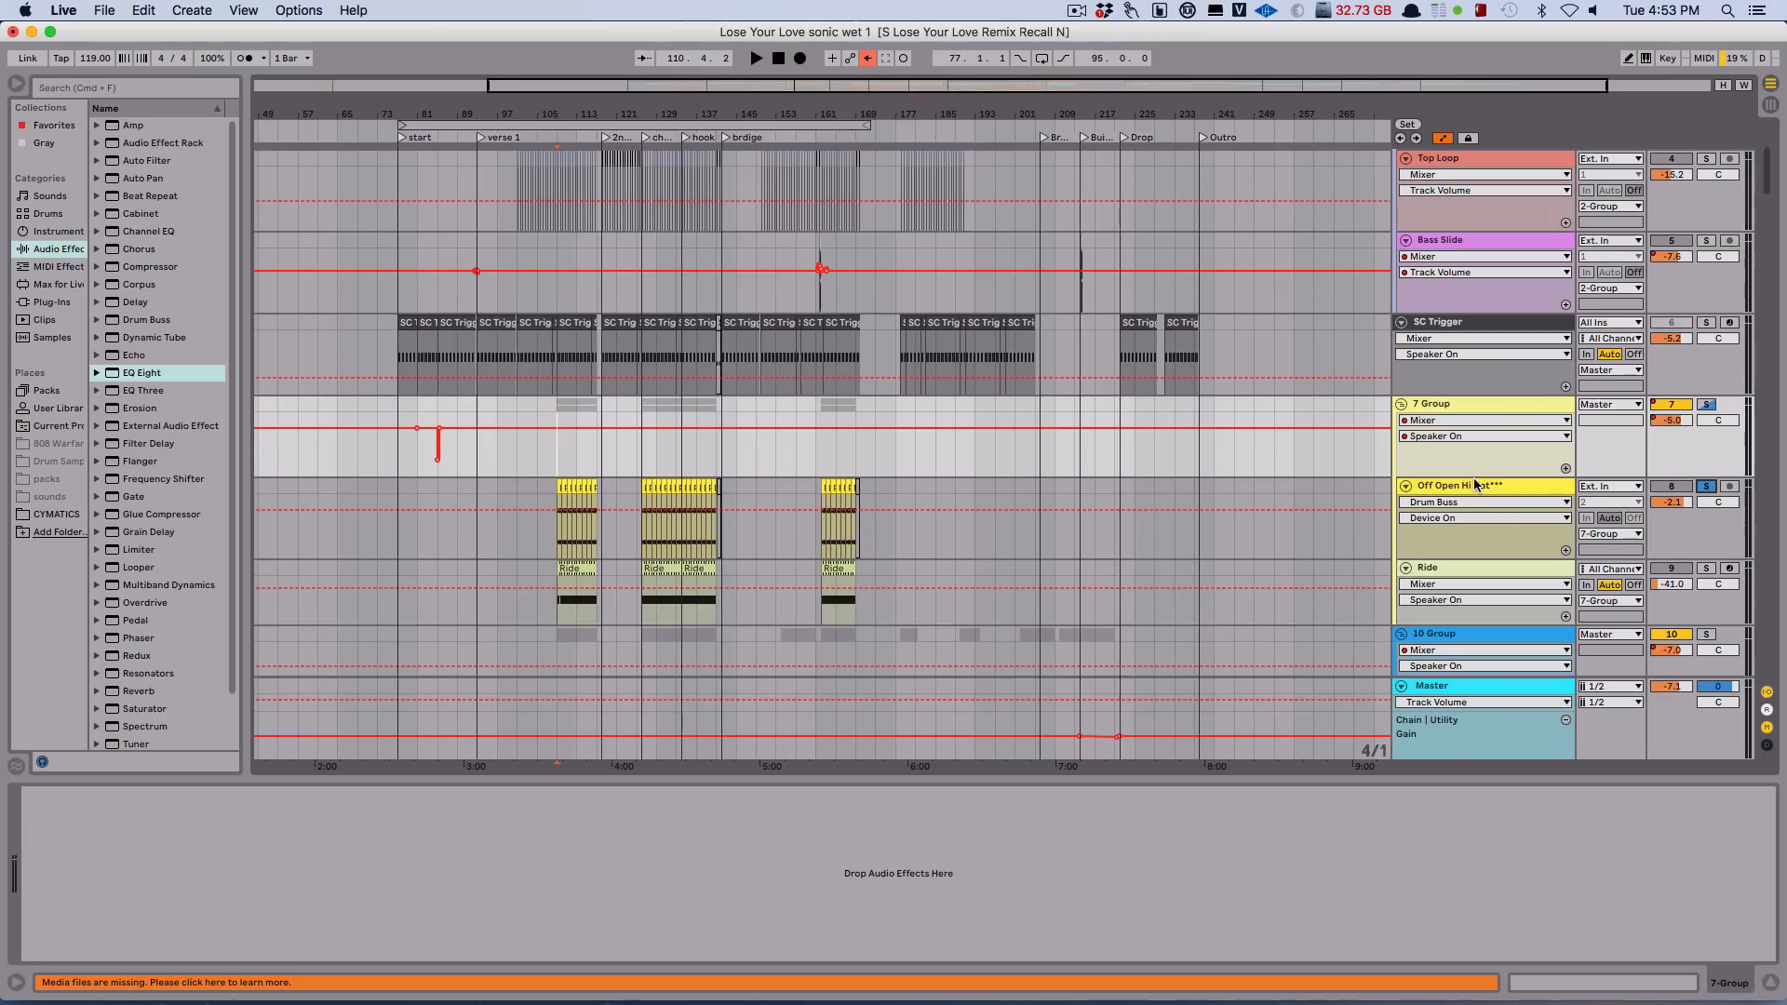
Turn off EQ Eight and Drum Buss on the Off Open Hi Hat*** track while auditioning it from bar 109.
click(1475, 484)
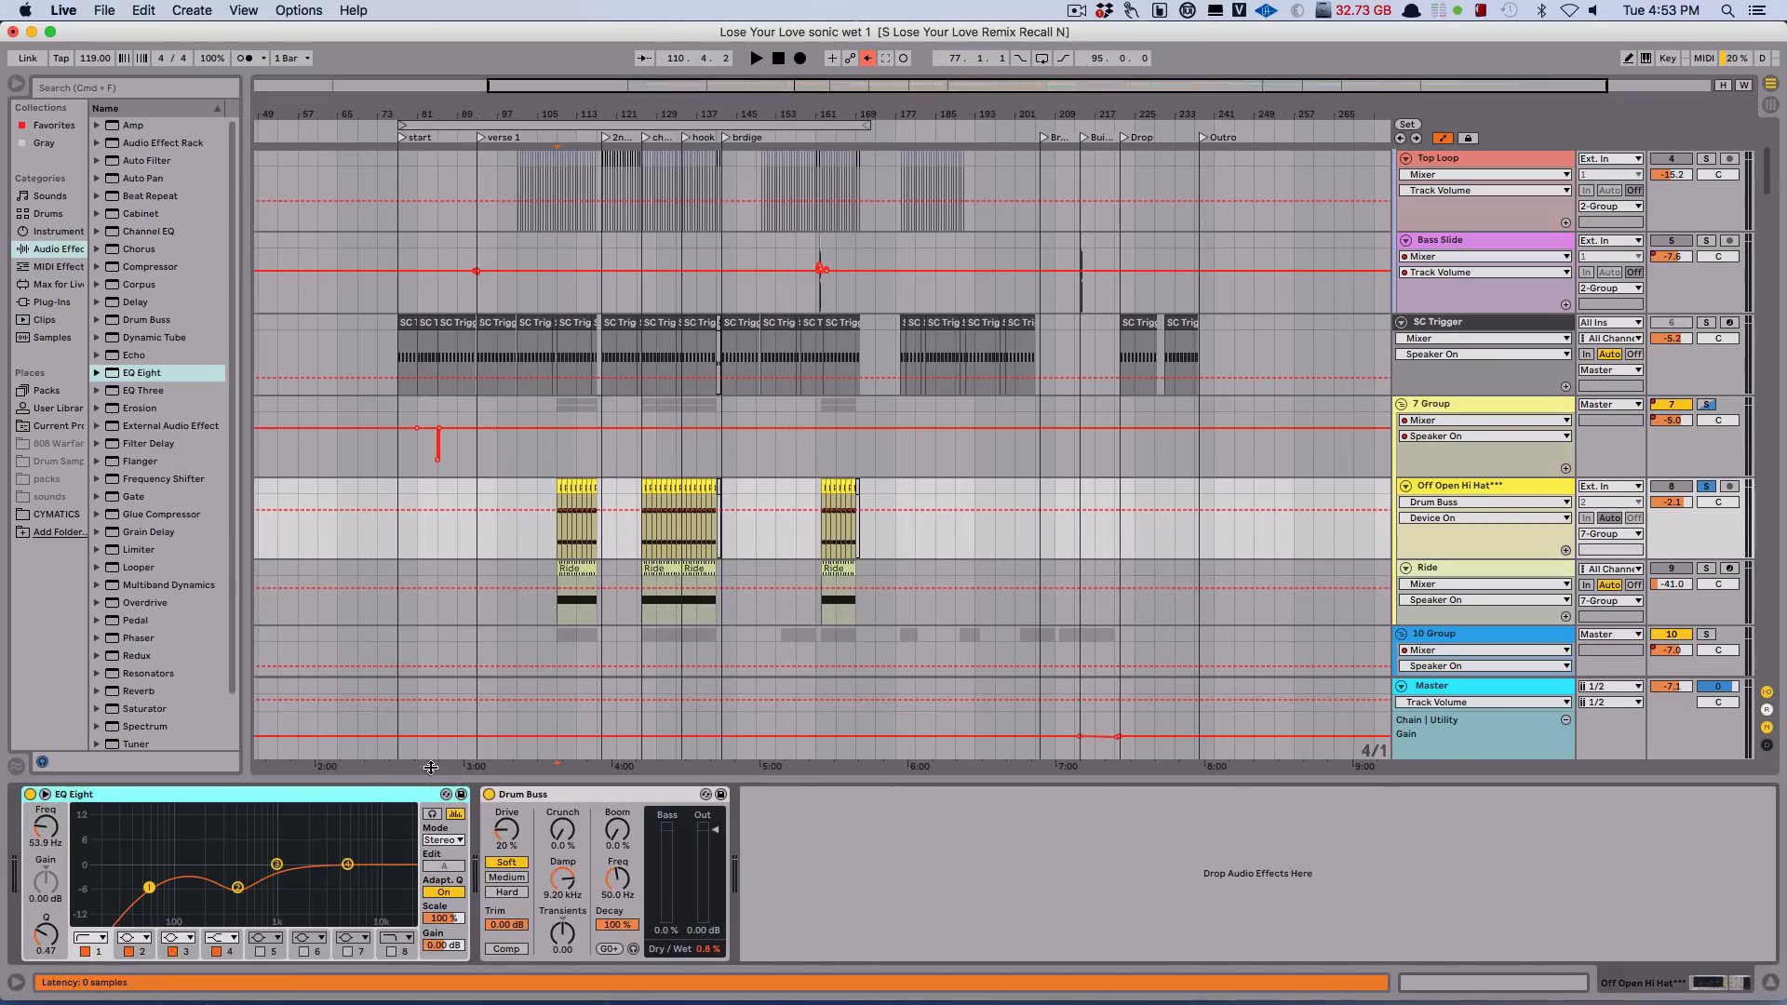
click(31, 795)
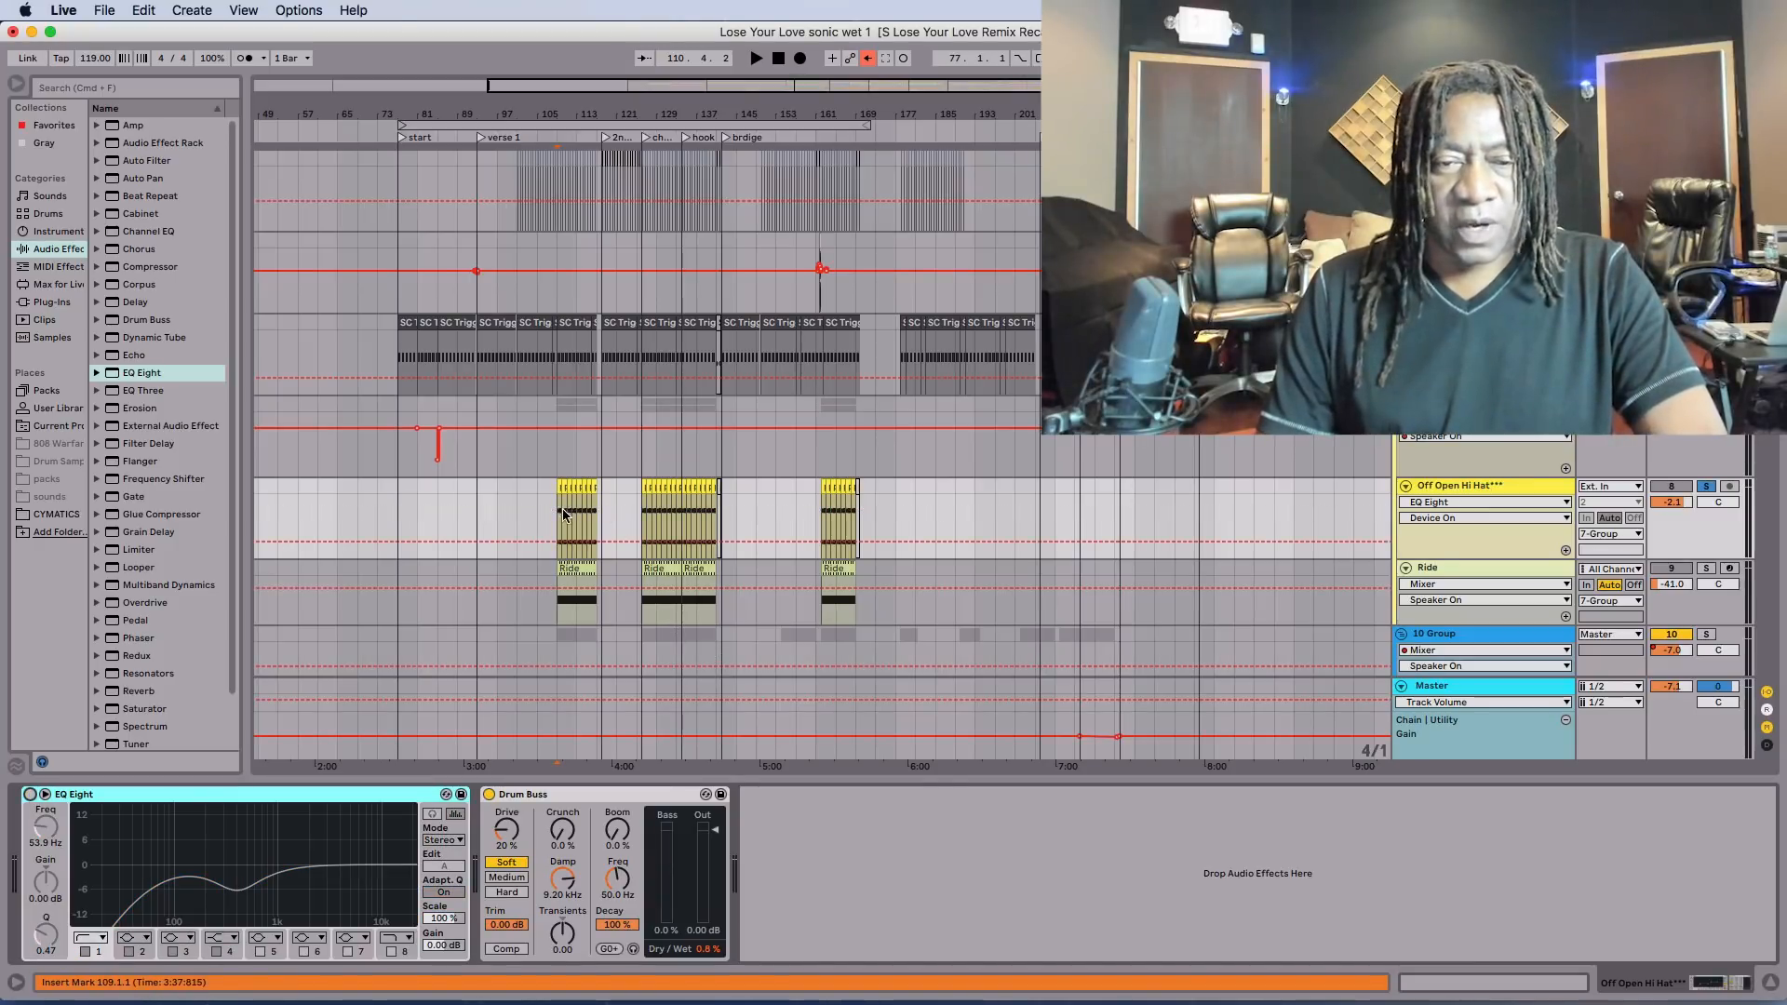
key(space)
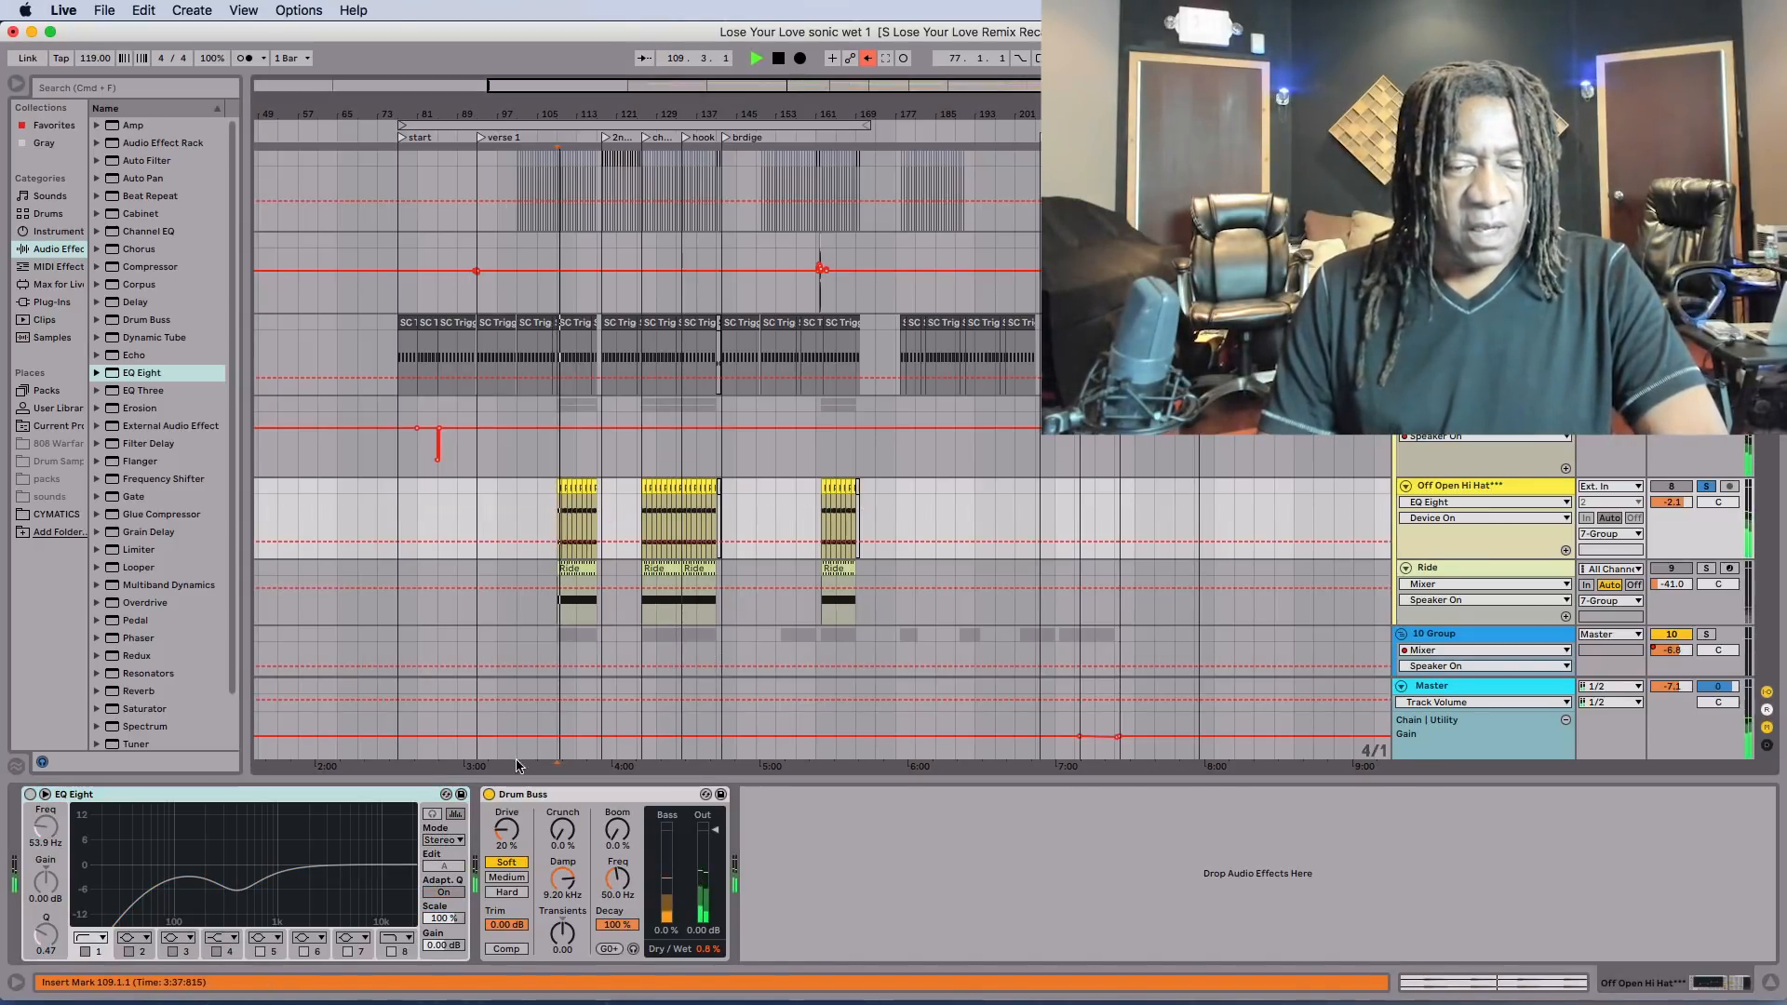
click(488, 794)
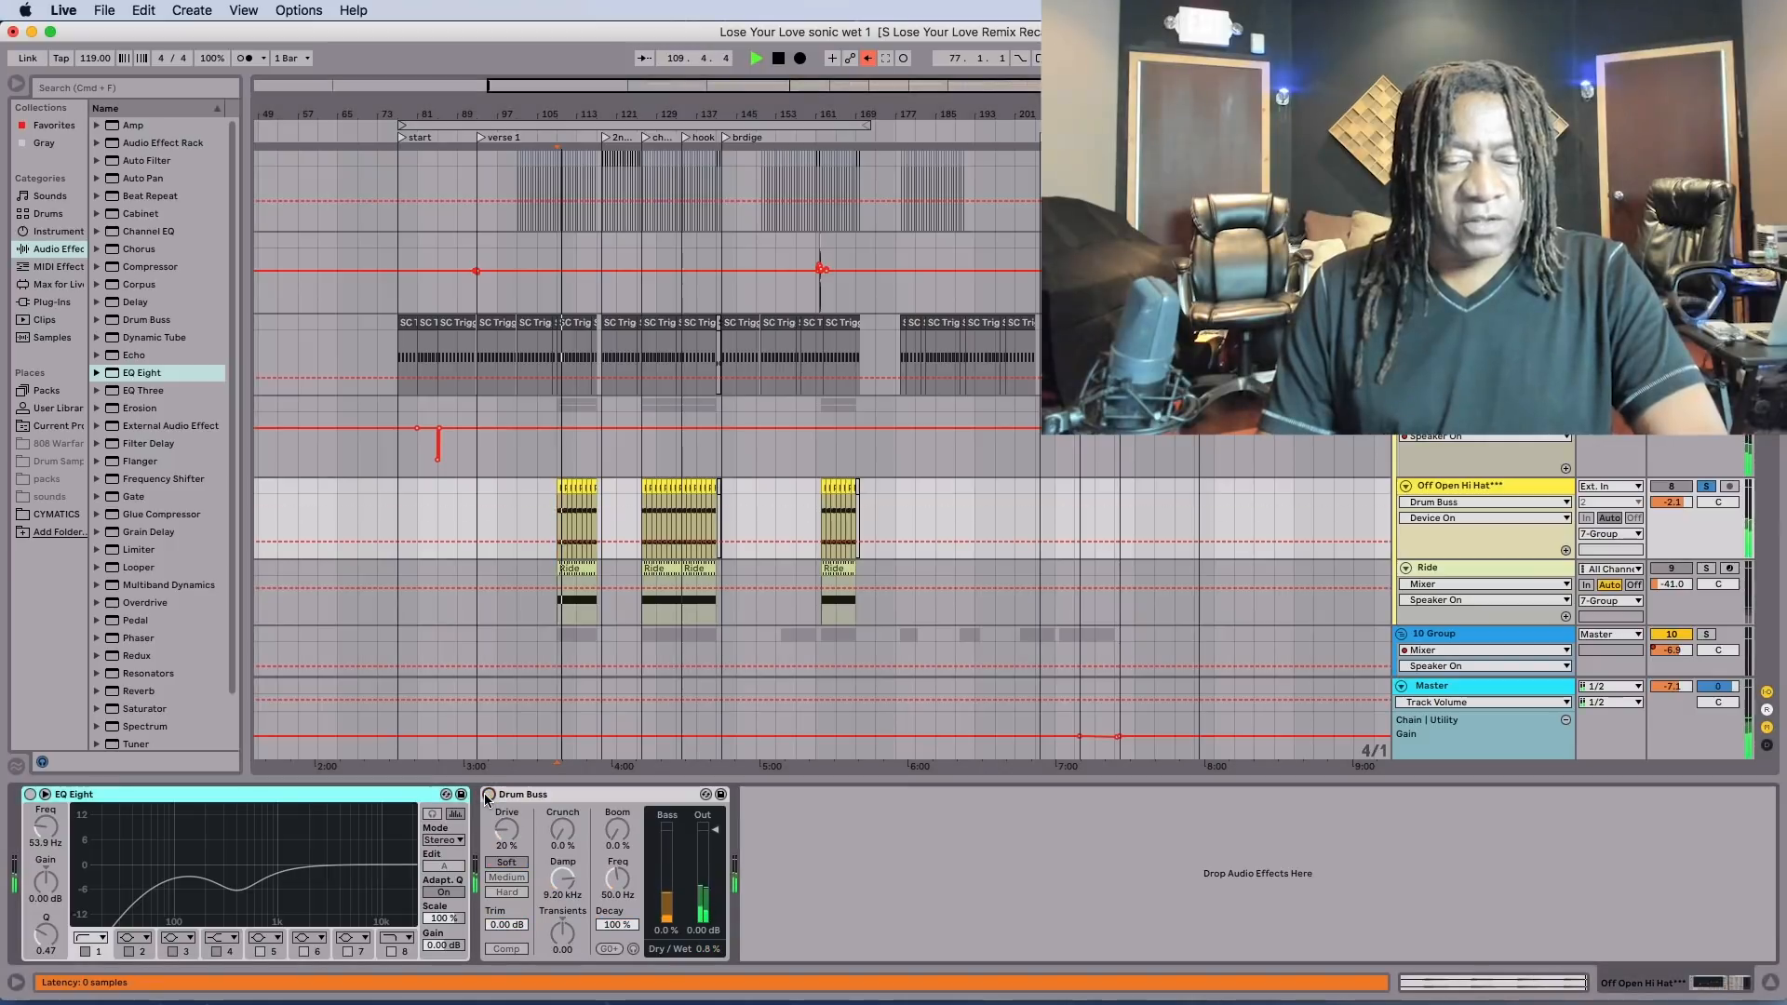
Turn EQ Eight back on for the Off Open Hi Hat*** track and move its low-cut band to about 69.6 Hz.
click(30, 794)
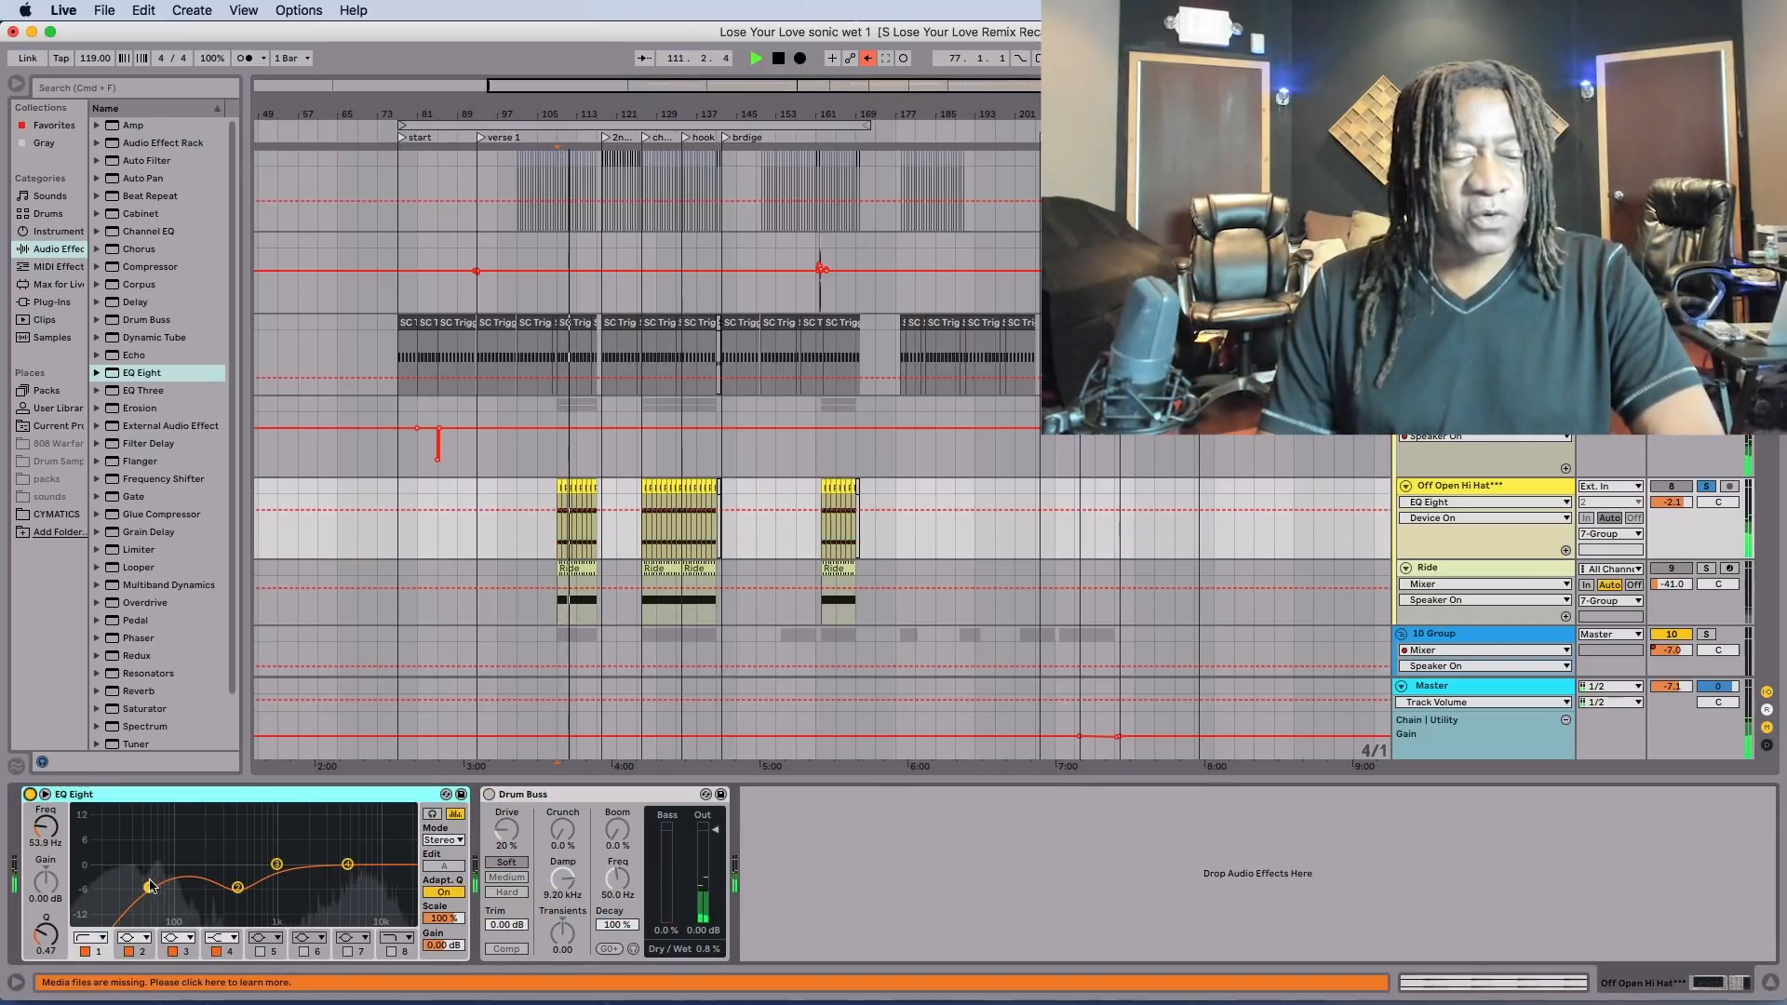
drag(146, 887, 161, 896)
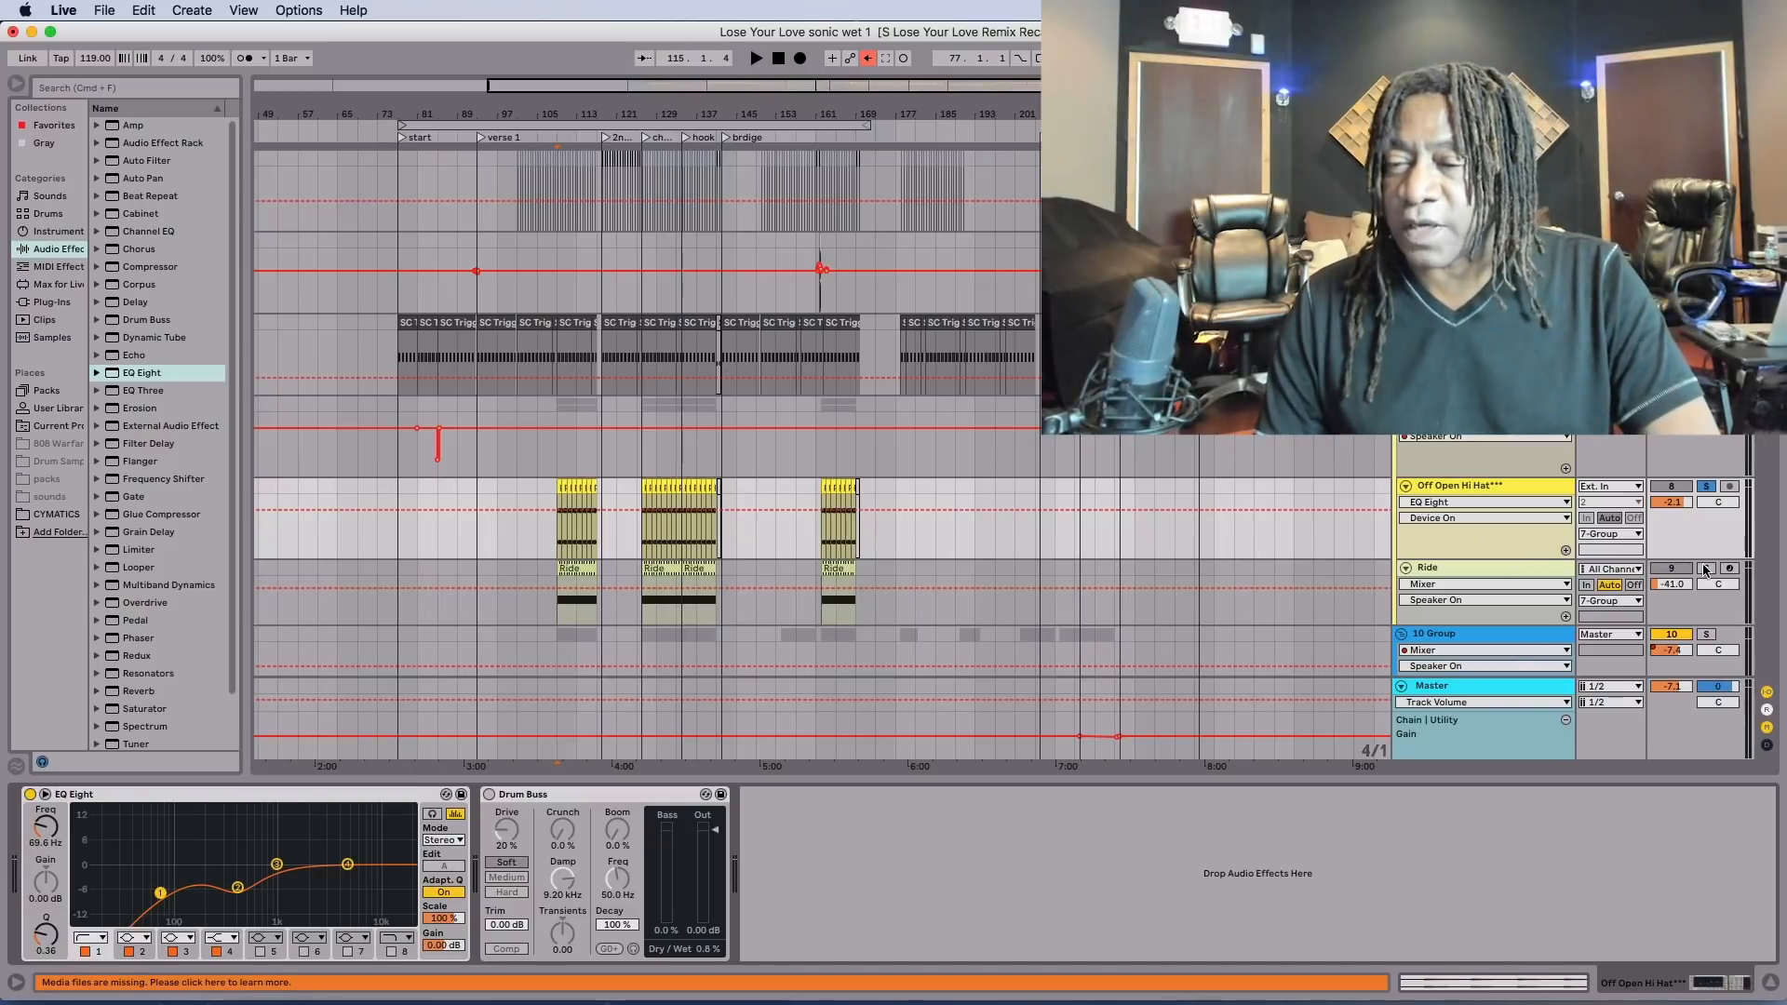
Solo the Ride track, audition it from bar 109 and bring up its device chain.
click(1706, 569)
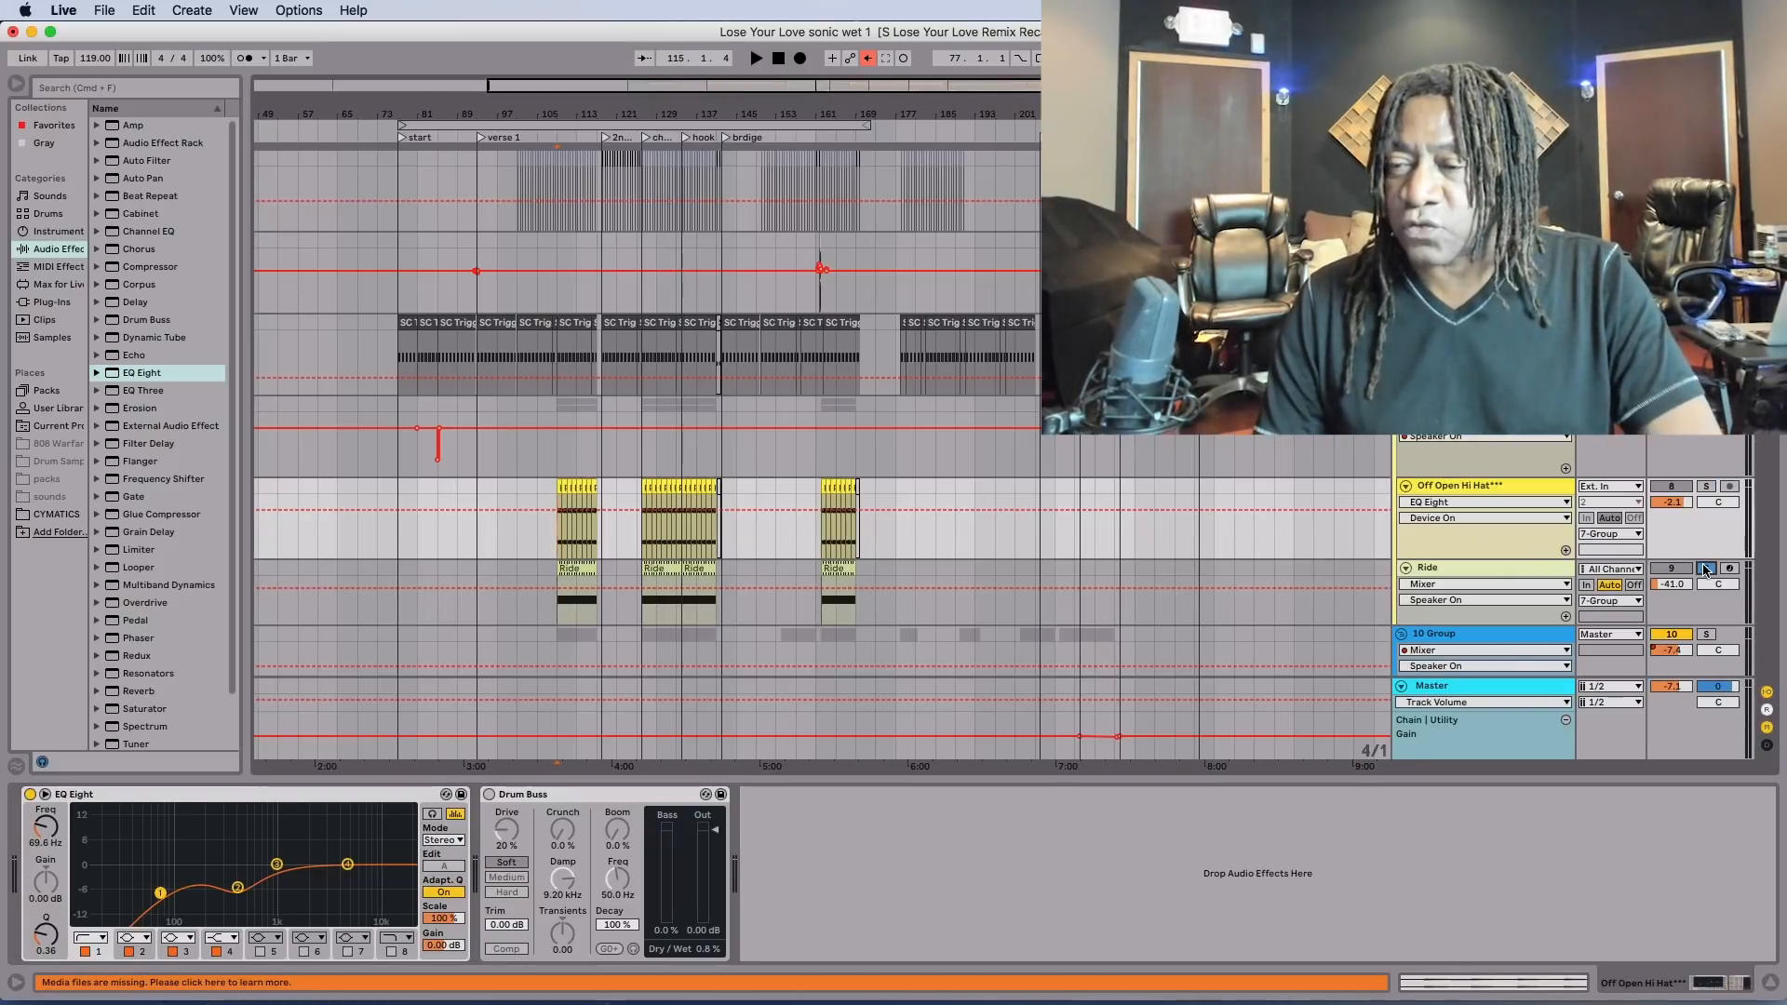
key(space)
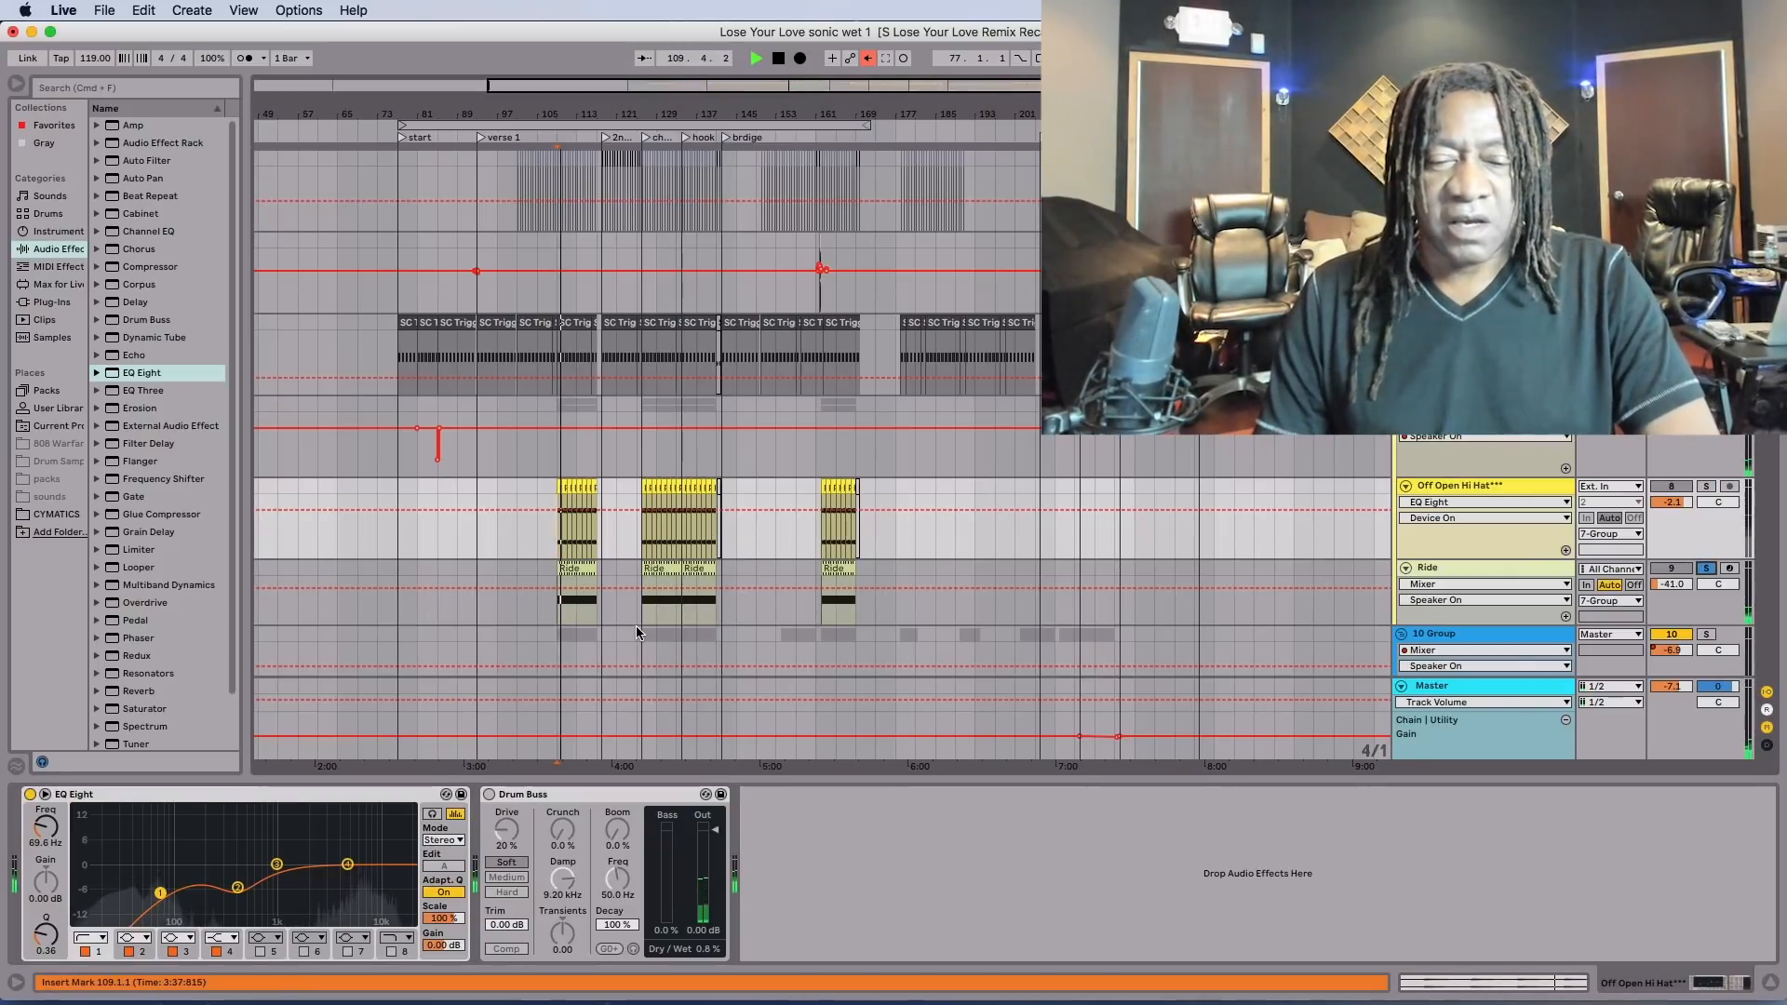
click(1481, 562)
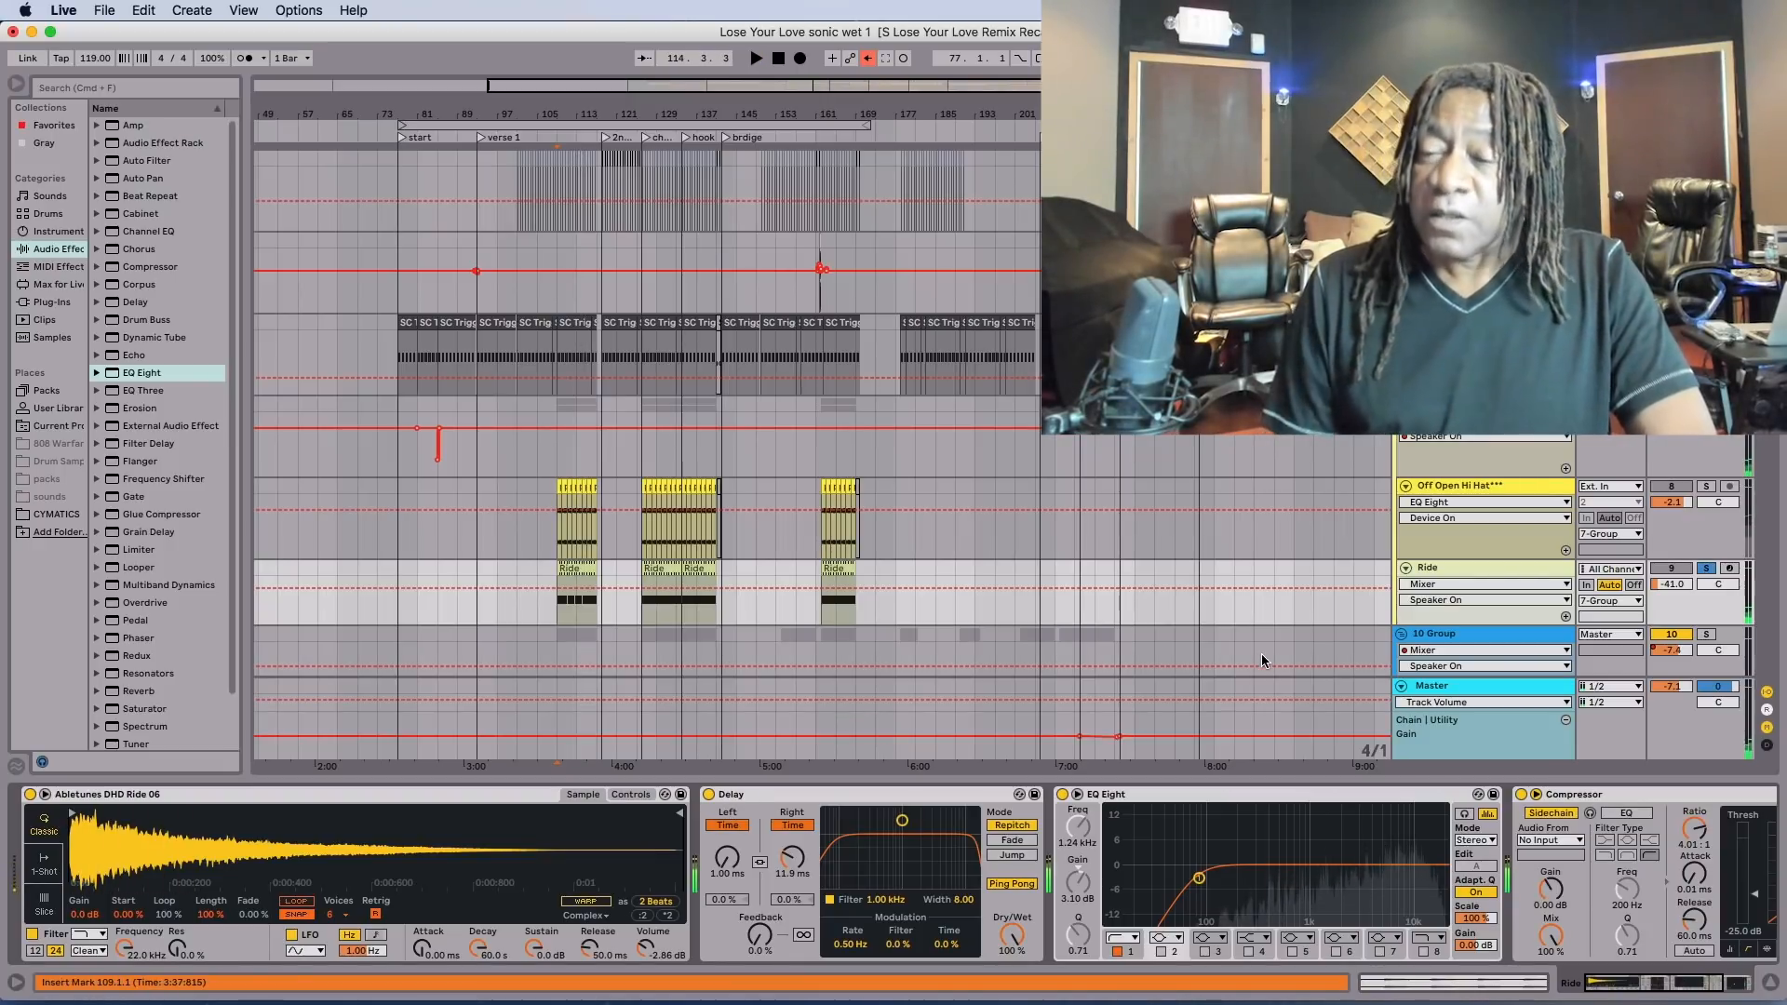
Play the full mix from bar 109 and compare it with the Off Open Hi Hat track of 10 Group in solo.
key(space)
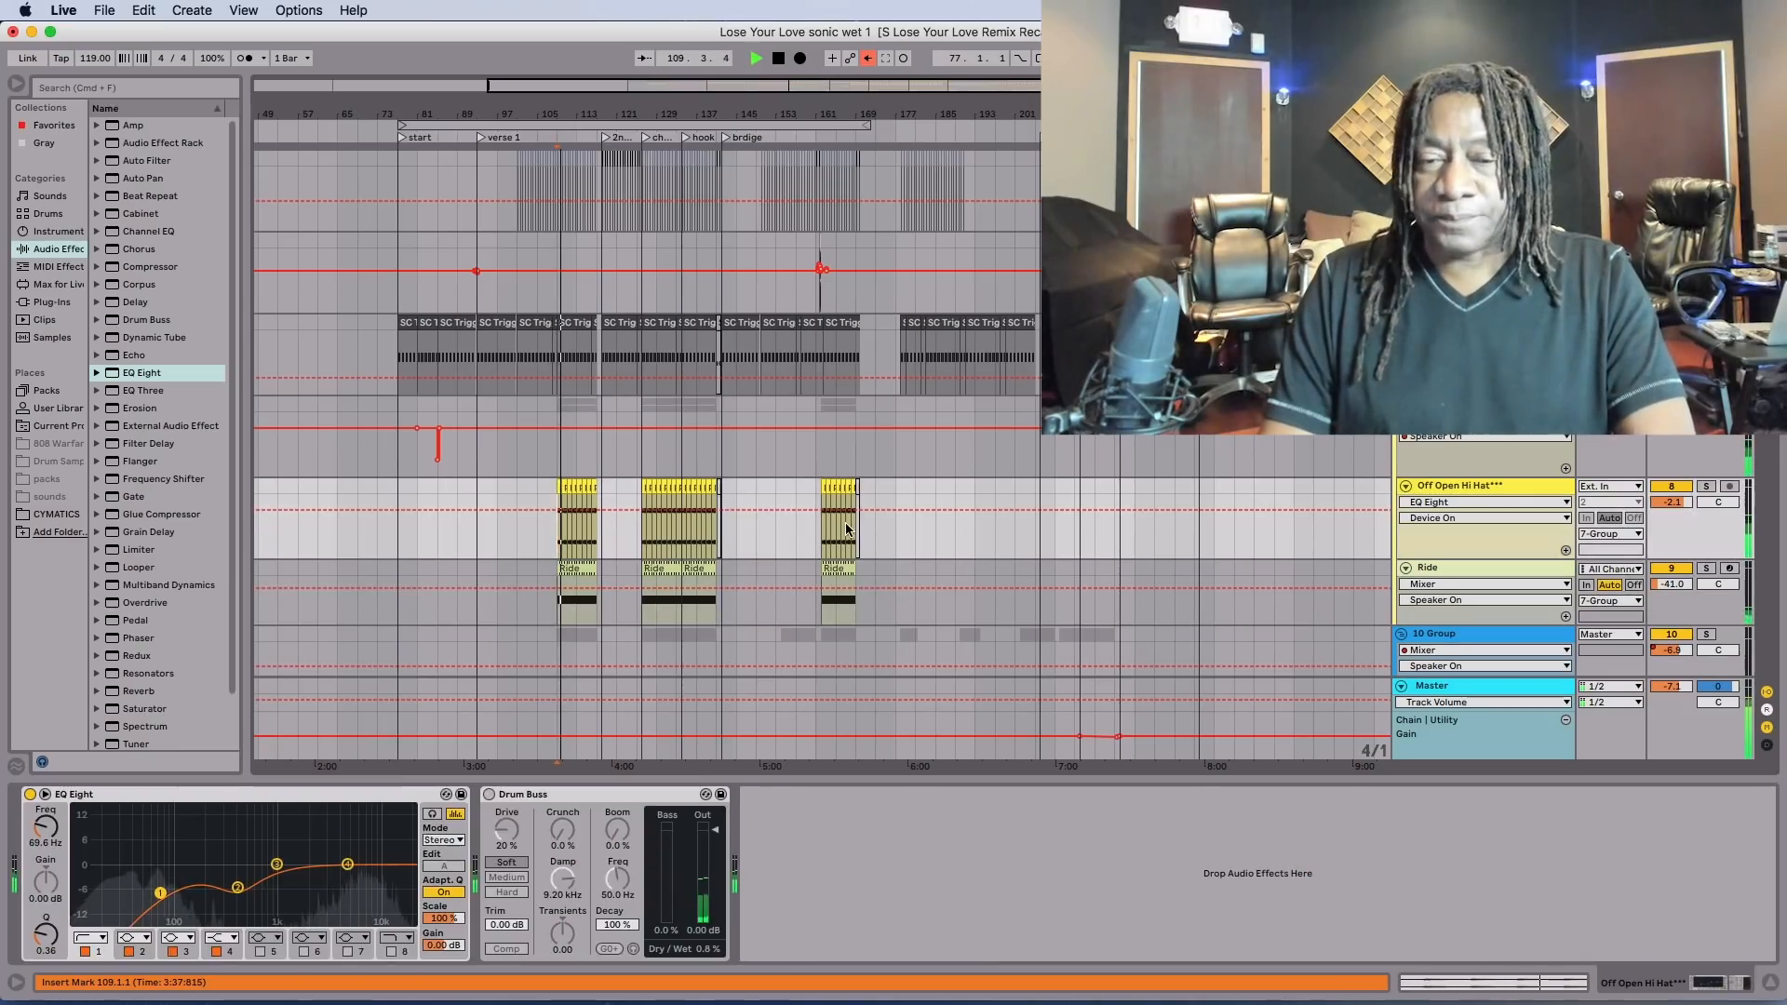
scroll(847, 529, down, 6)
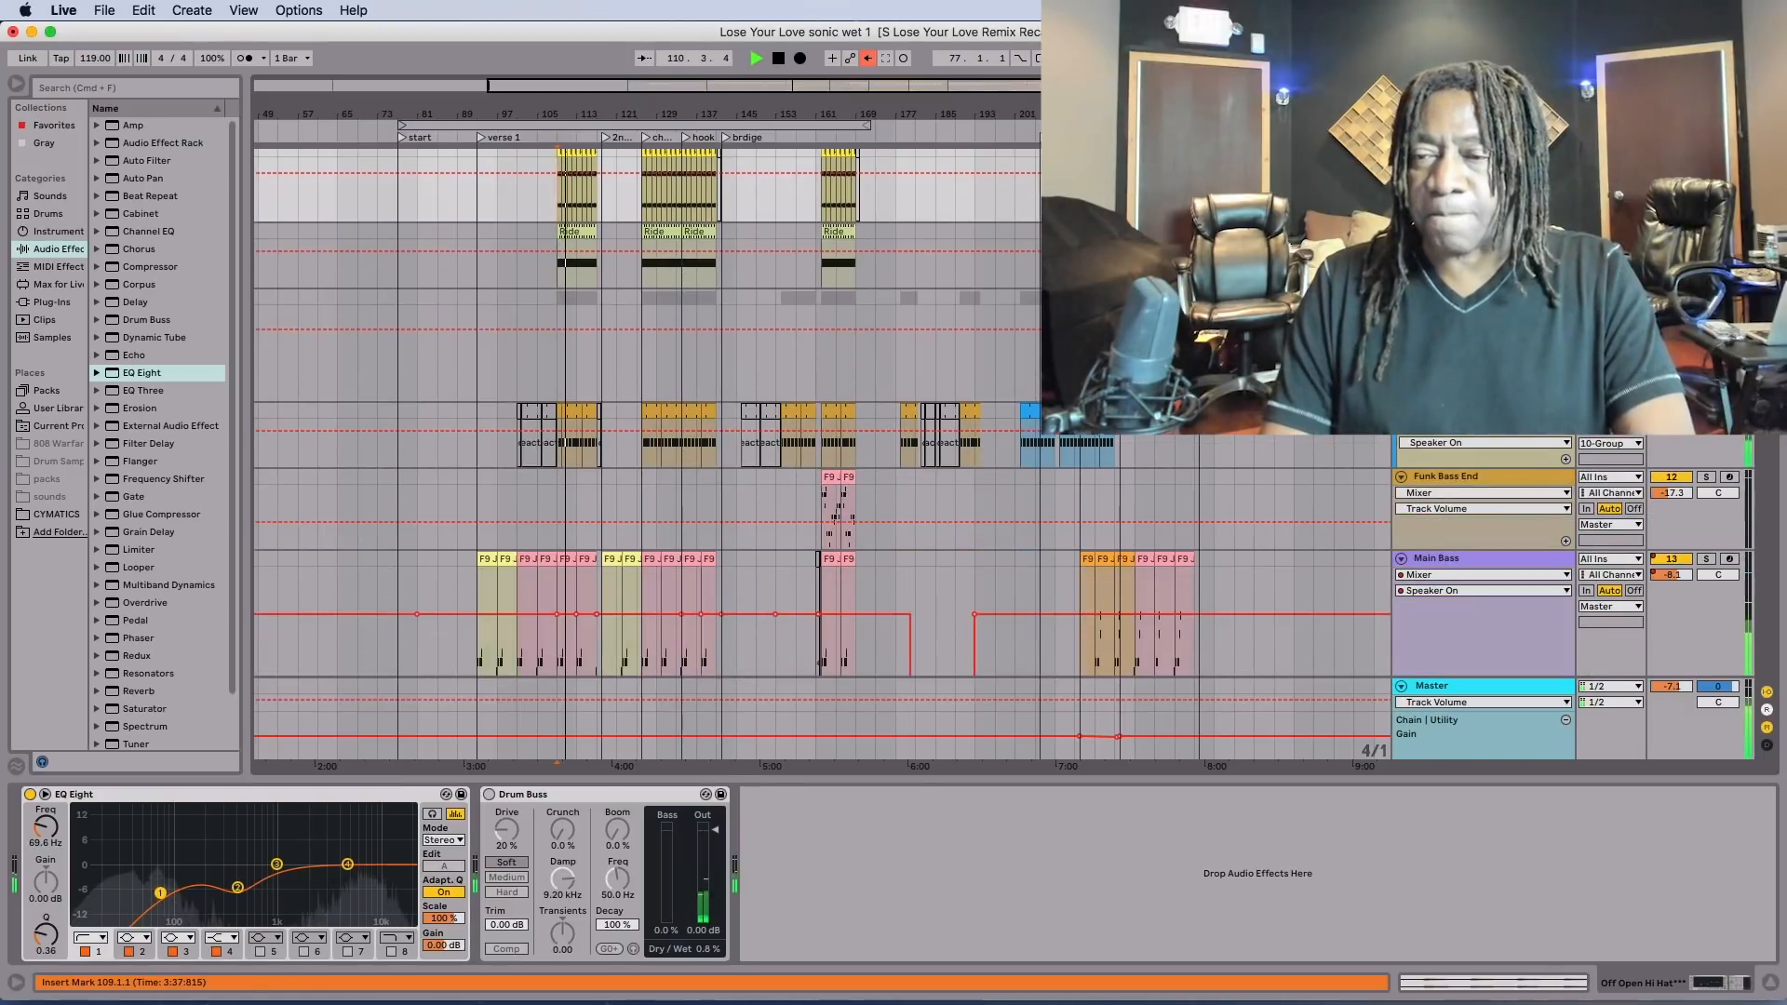
key(space)
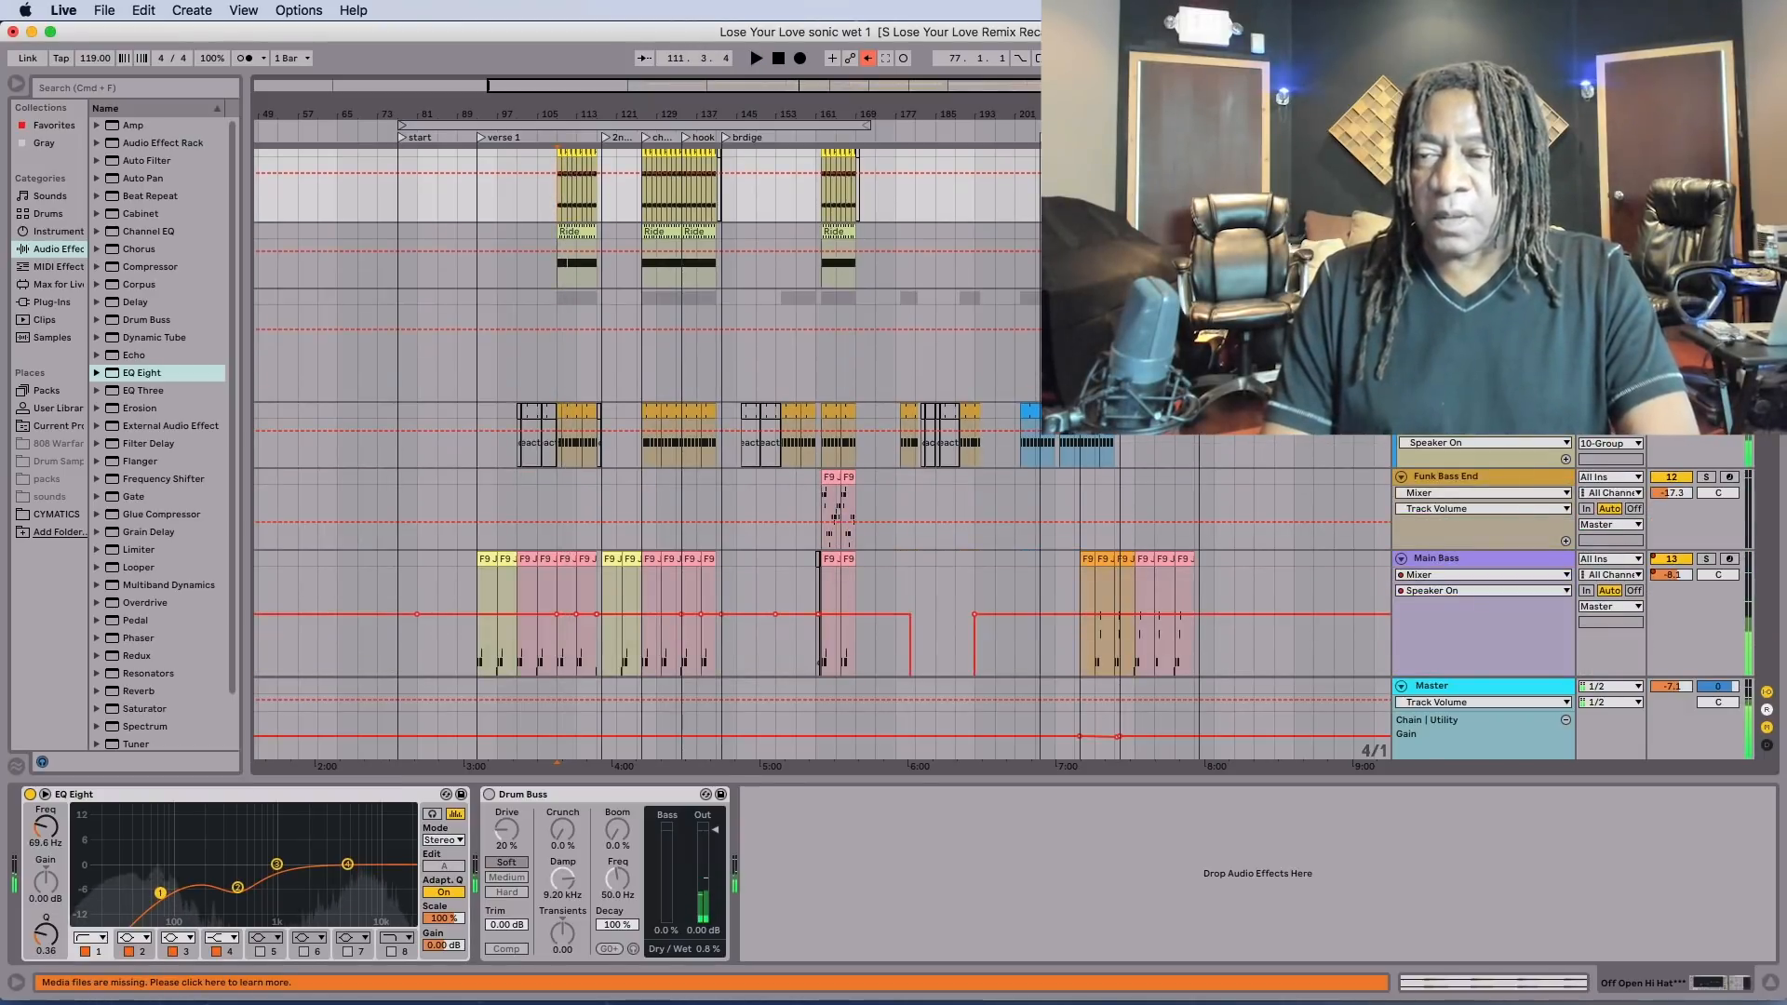
key(space)
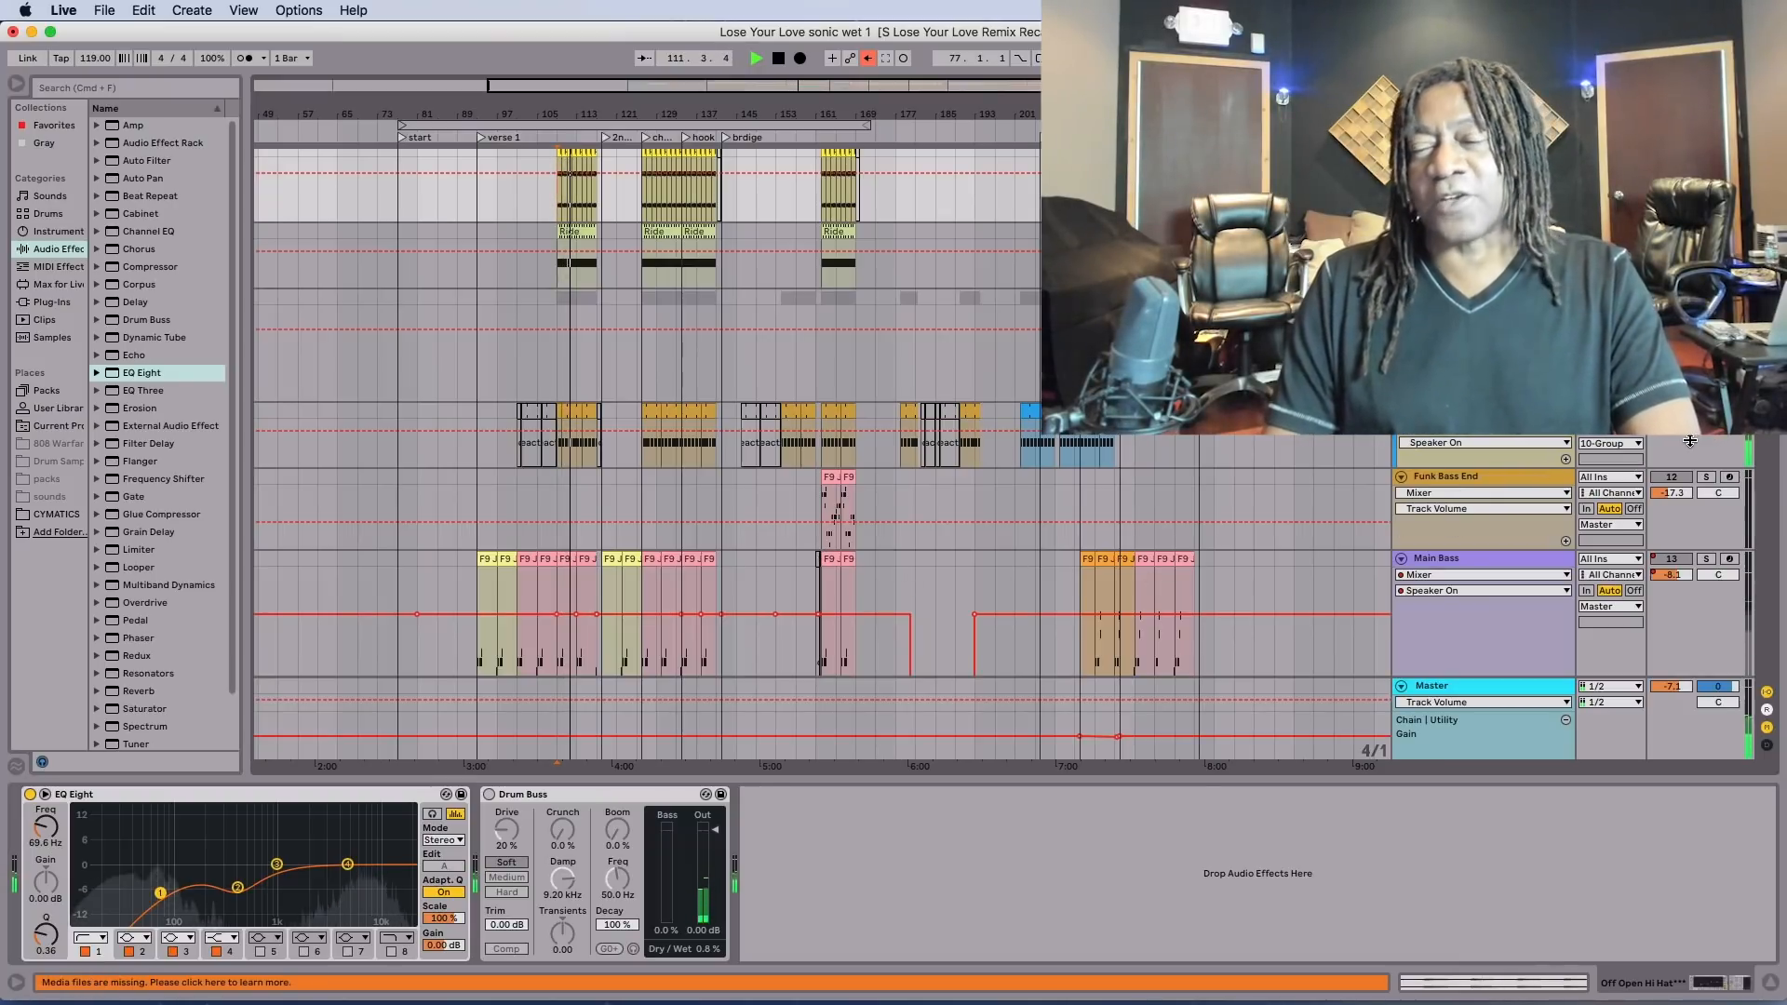
scroll(1691, 440, up, 3)
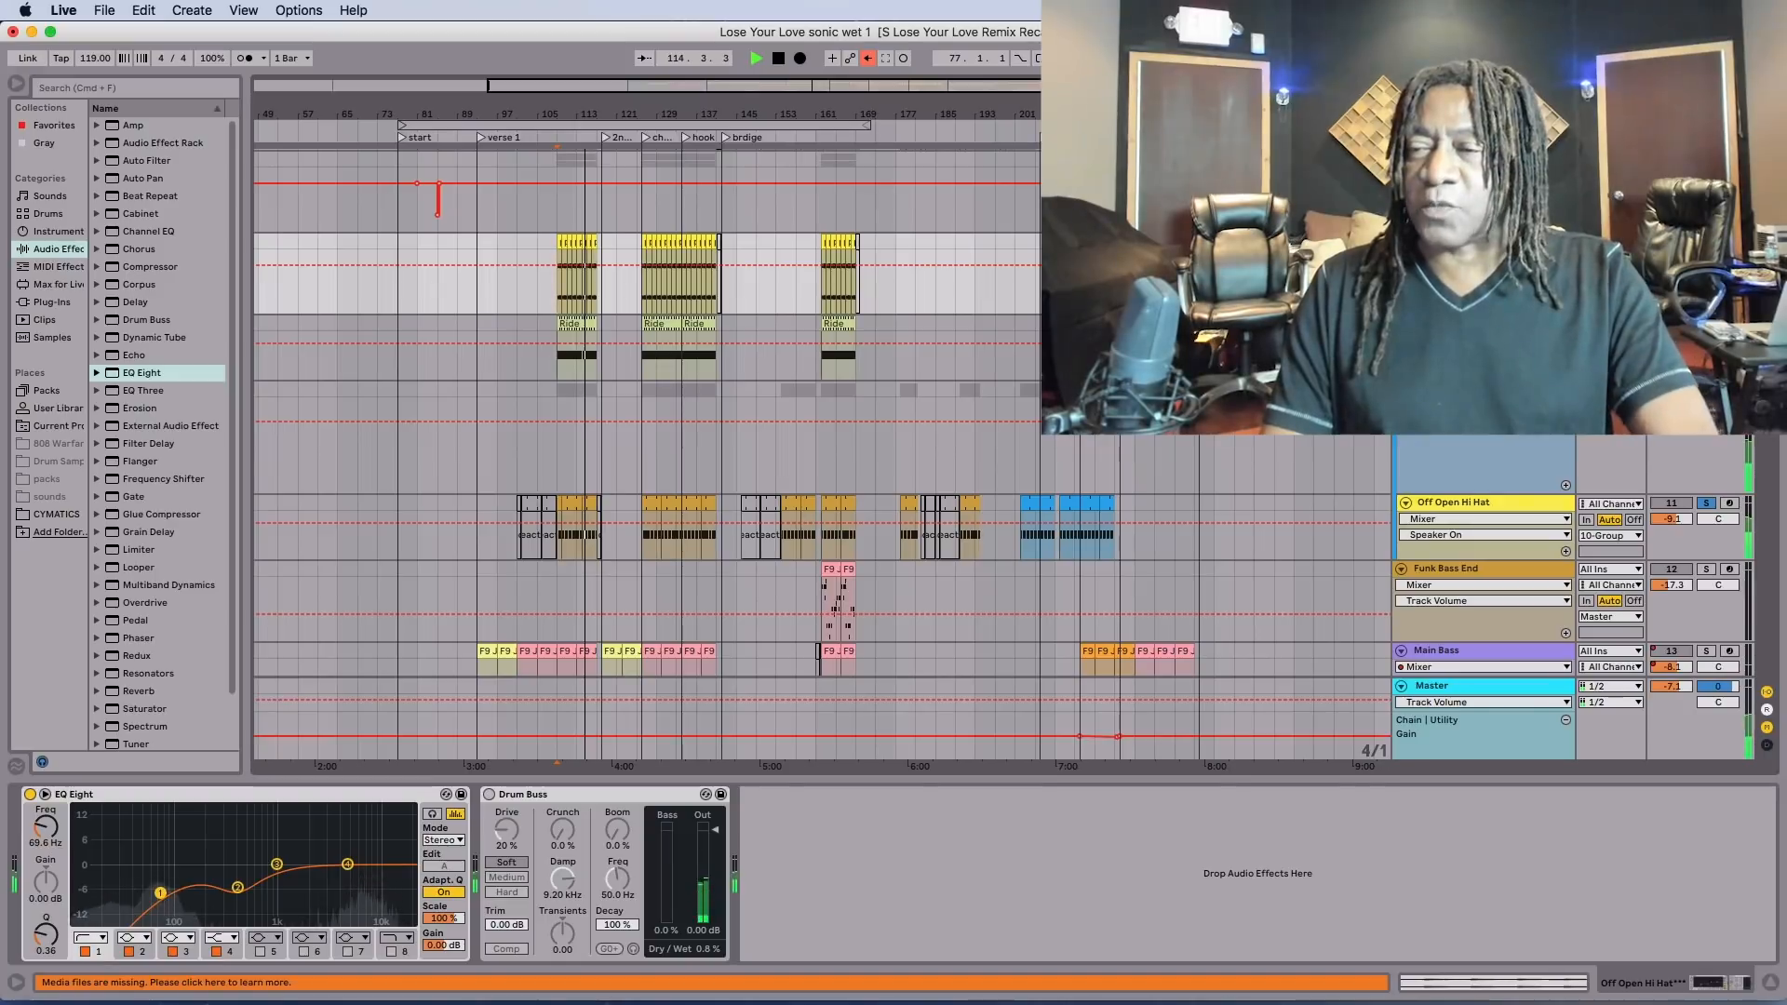
key(space)
Audition the soloed open hi-hat in 7 Group from bar 109 and clear the open hi-hat solos at the end.
scroll(823, 415, up, 5)
scroll(823, 415, up, 4)
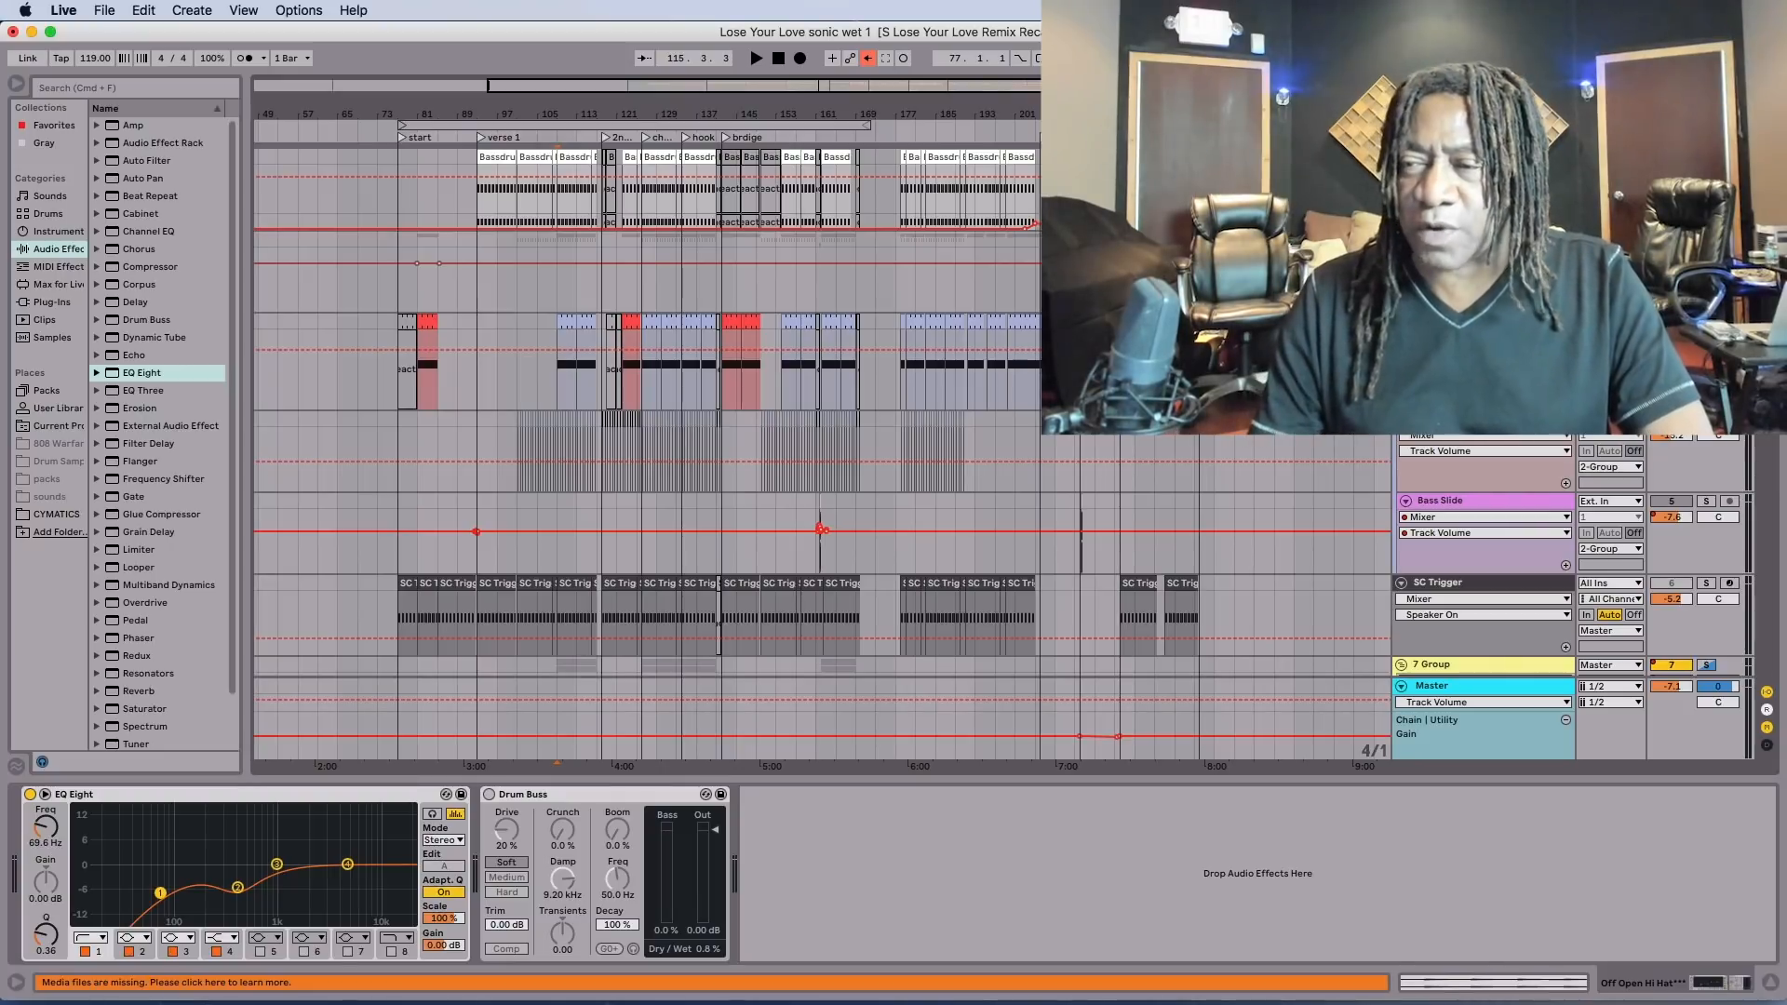
key(space)
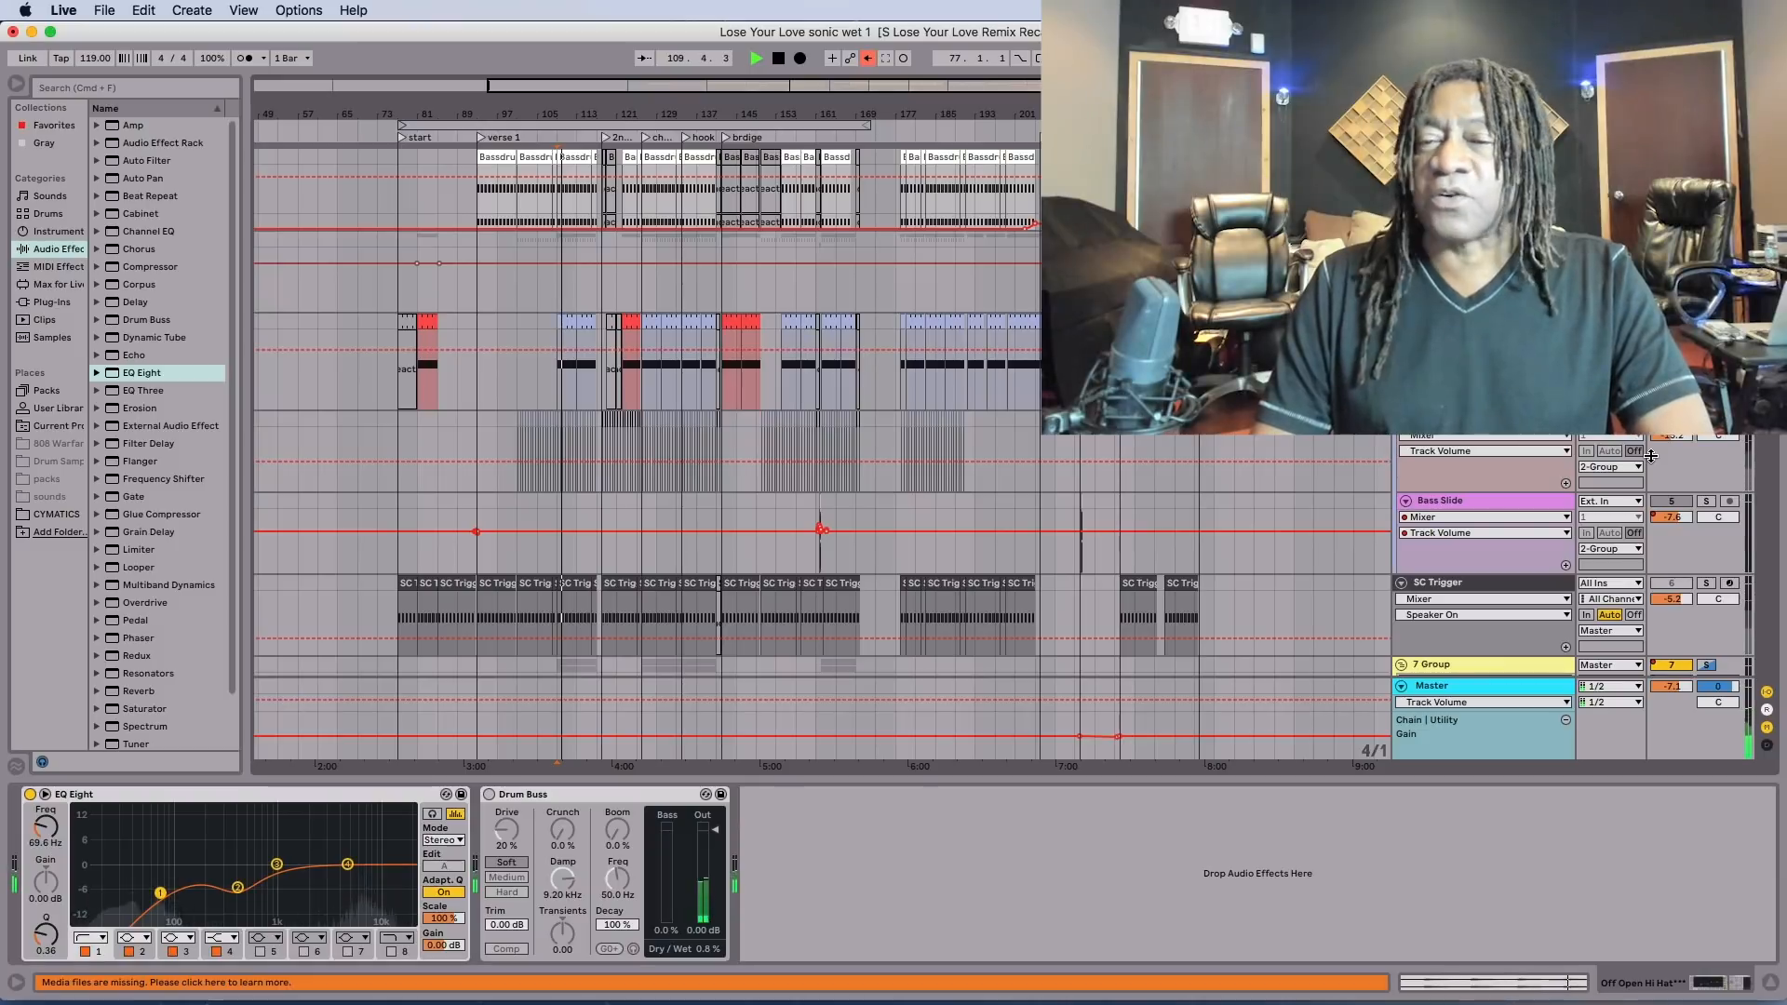
scroll(1651, 455, down, 2)
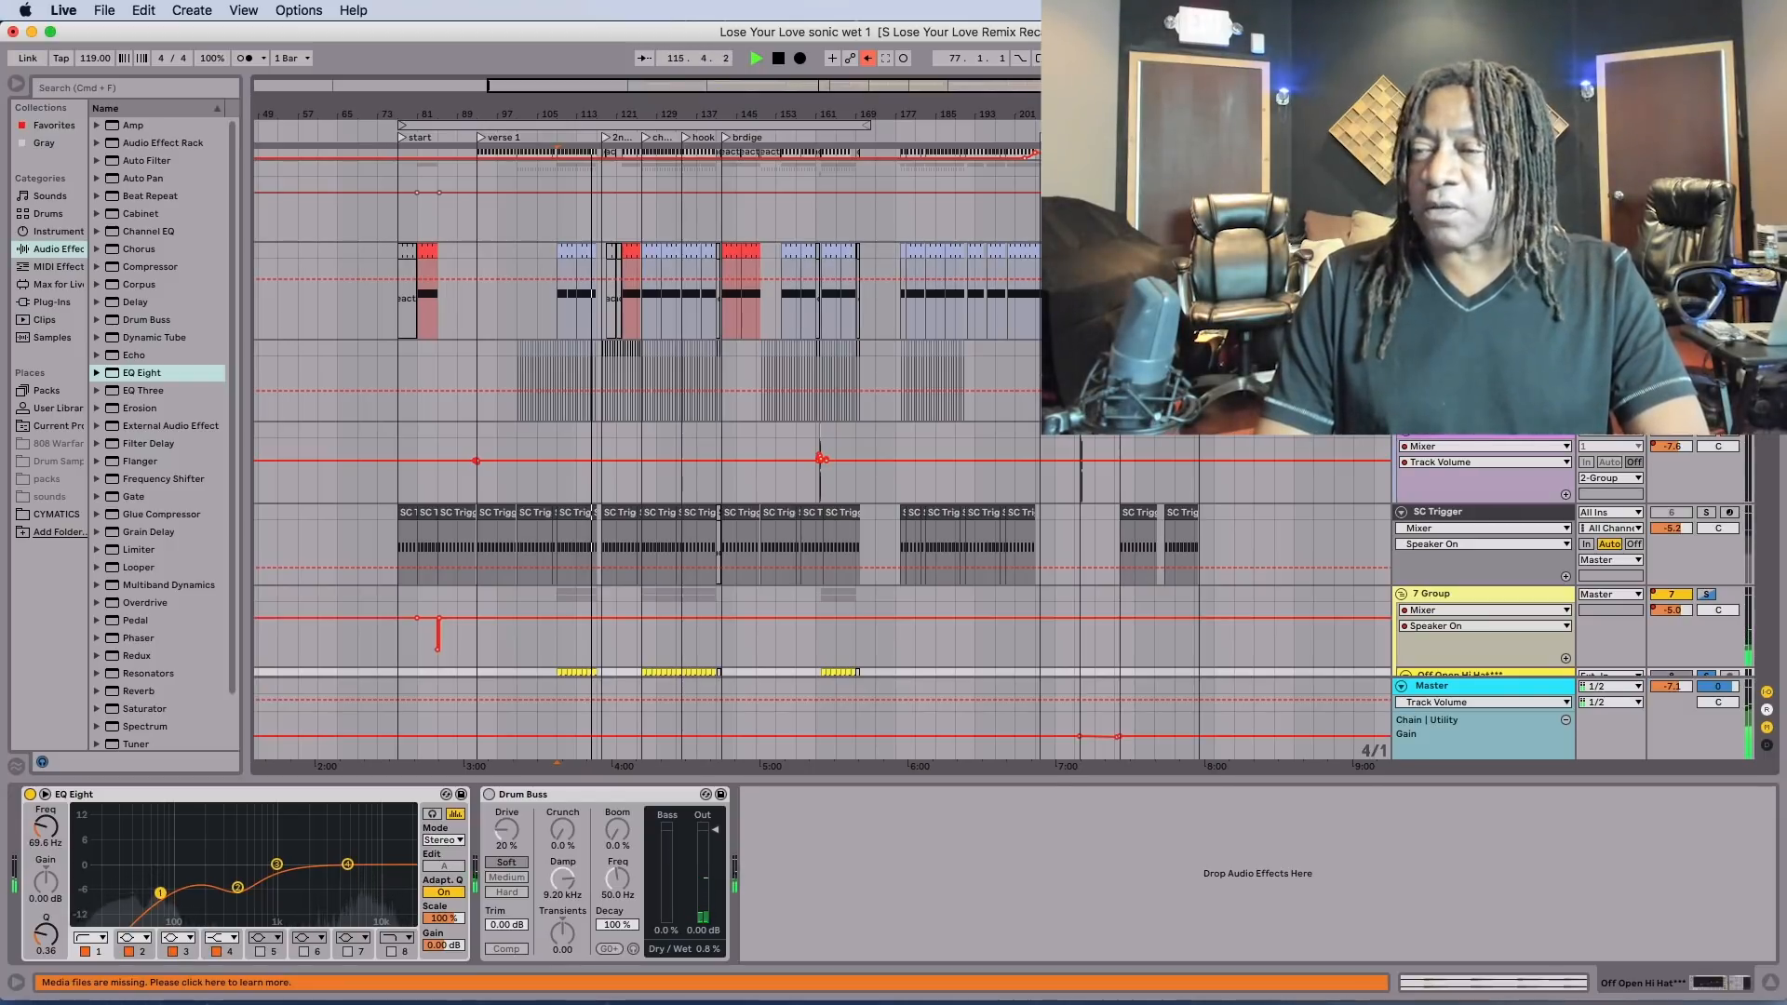
scroll(819, 442, up, 2)
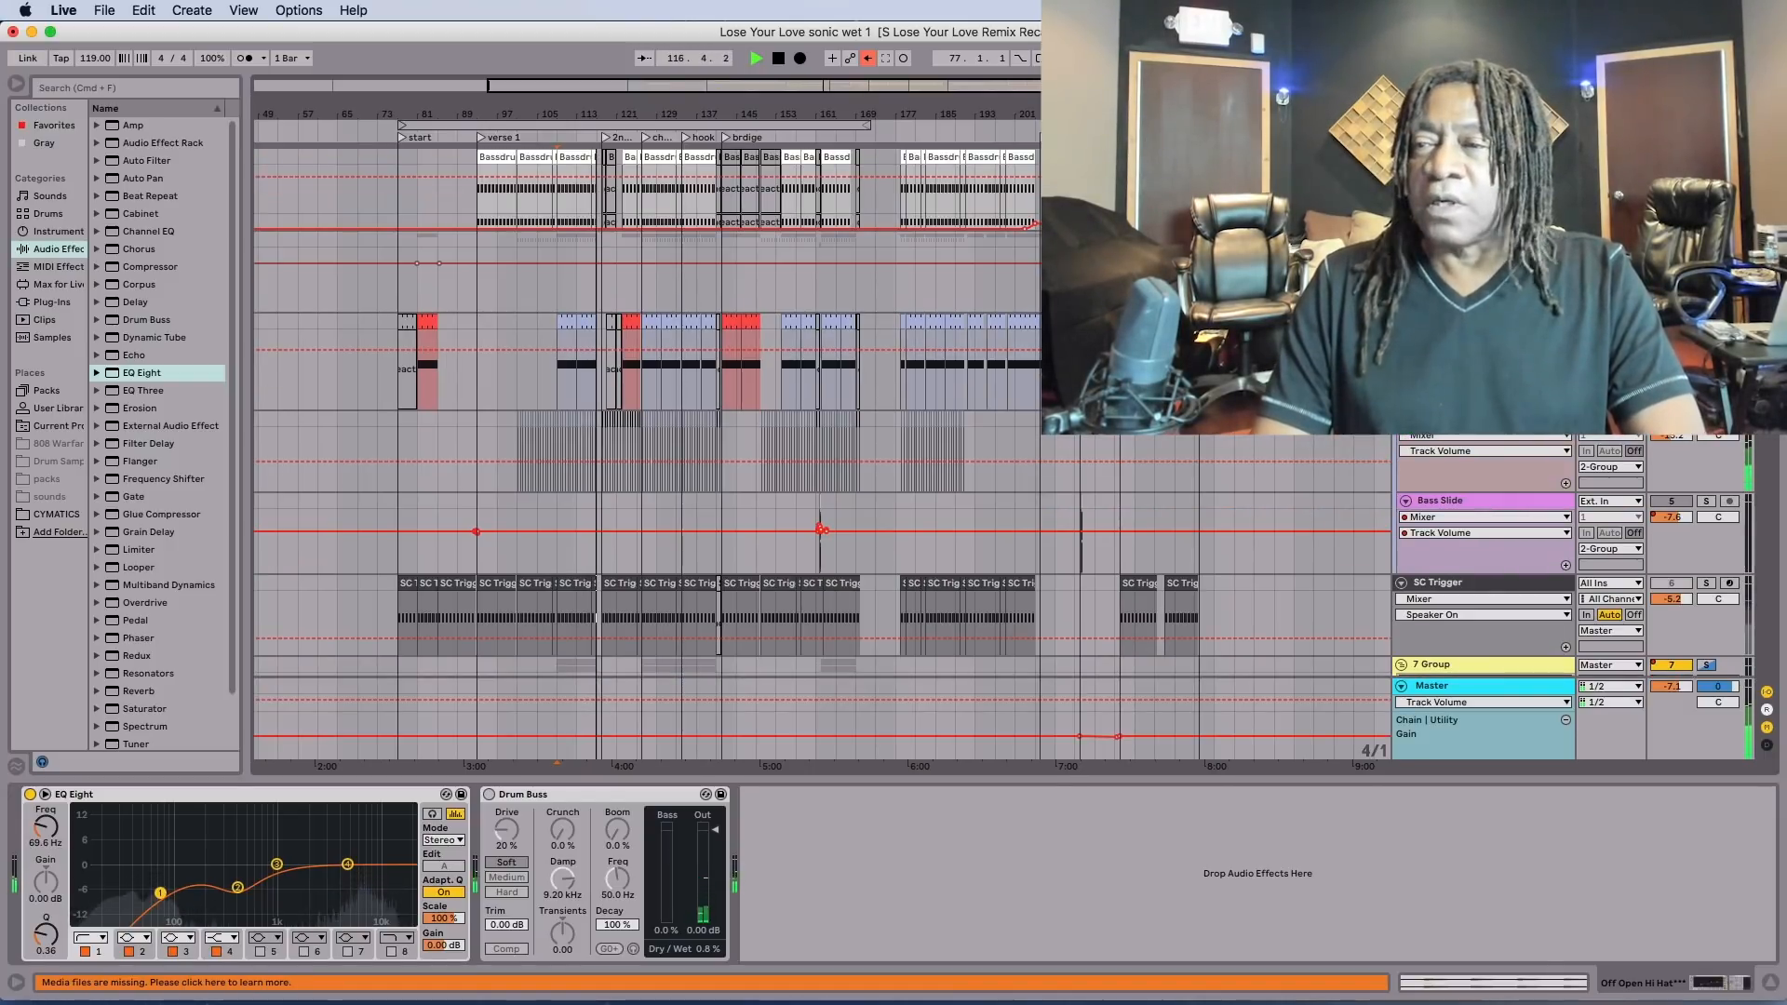
key(space)
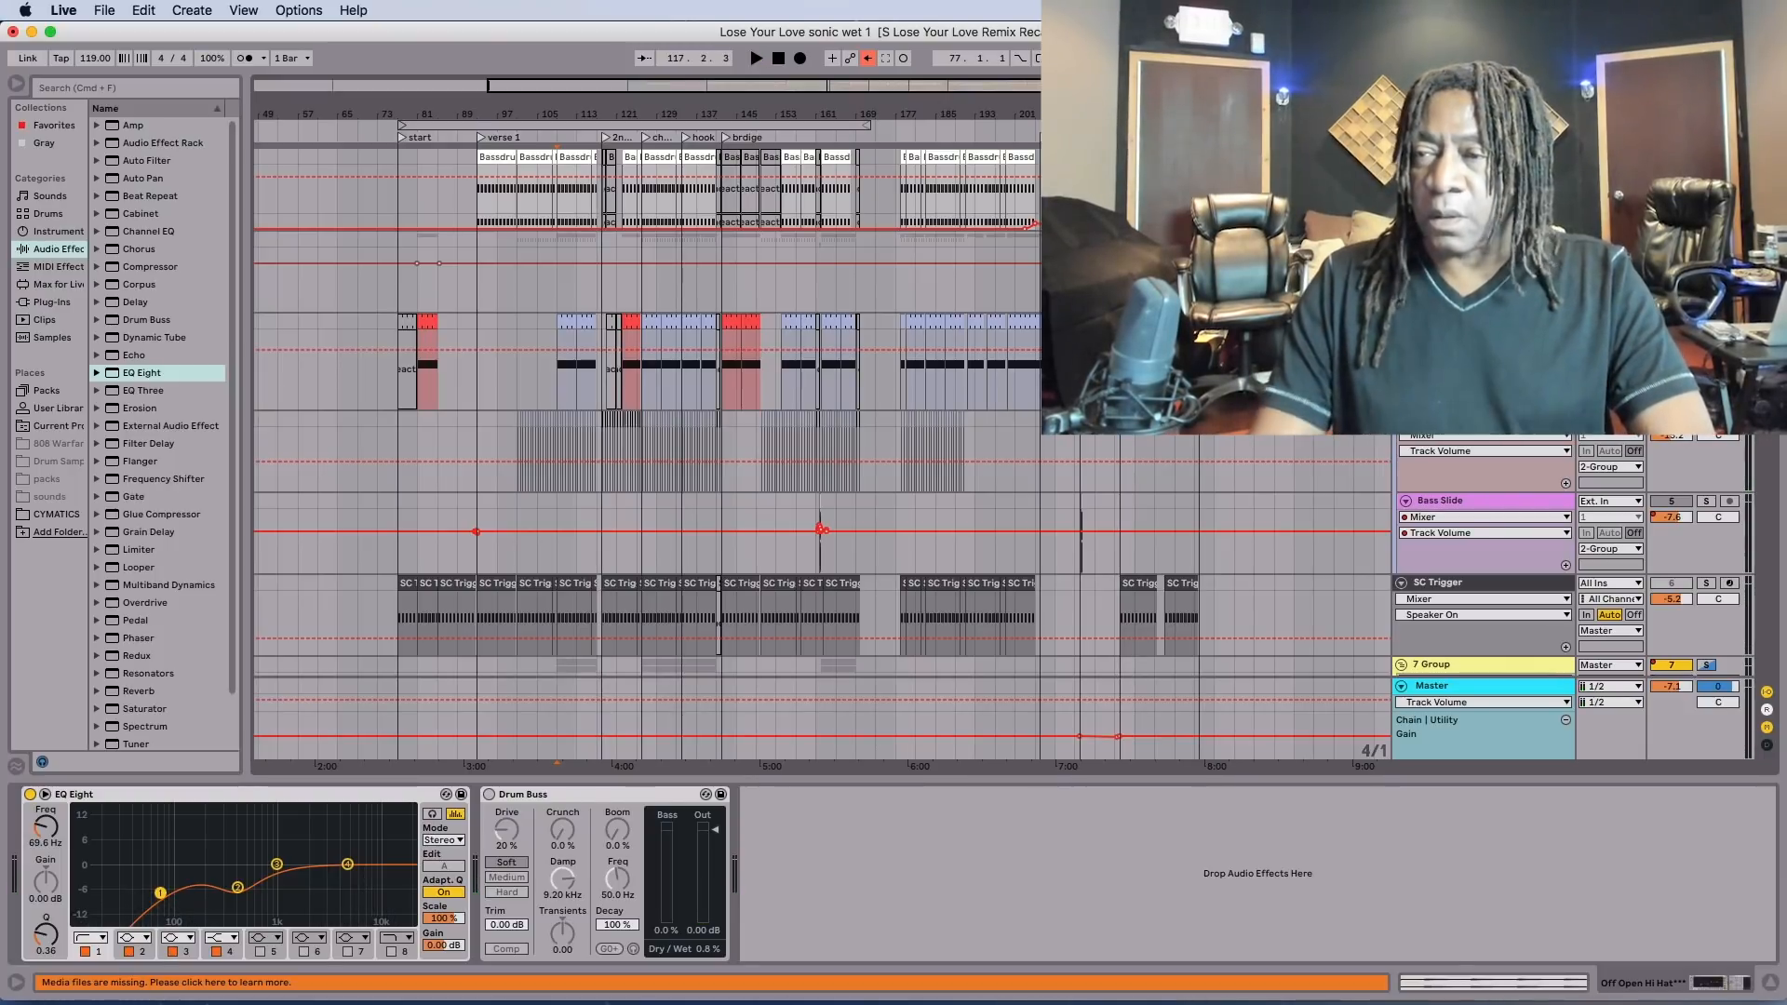
key(space)
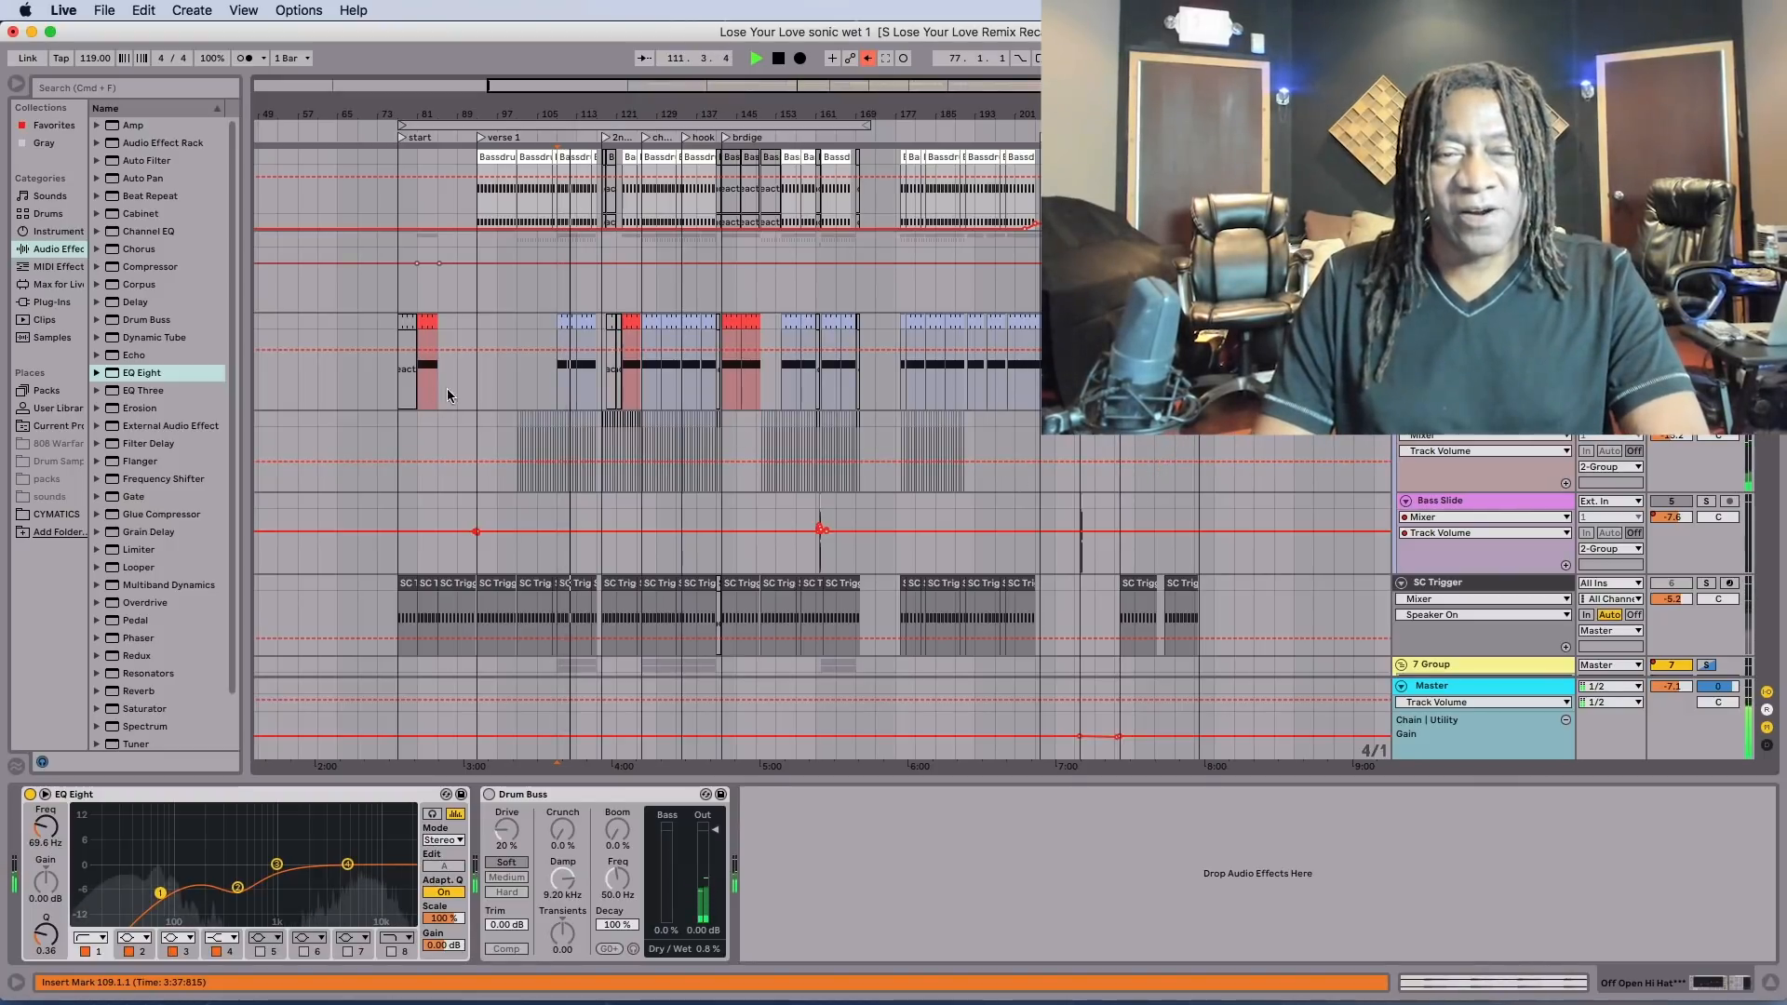
key(space)
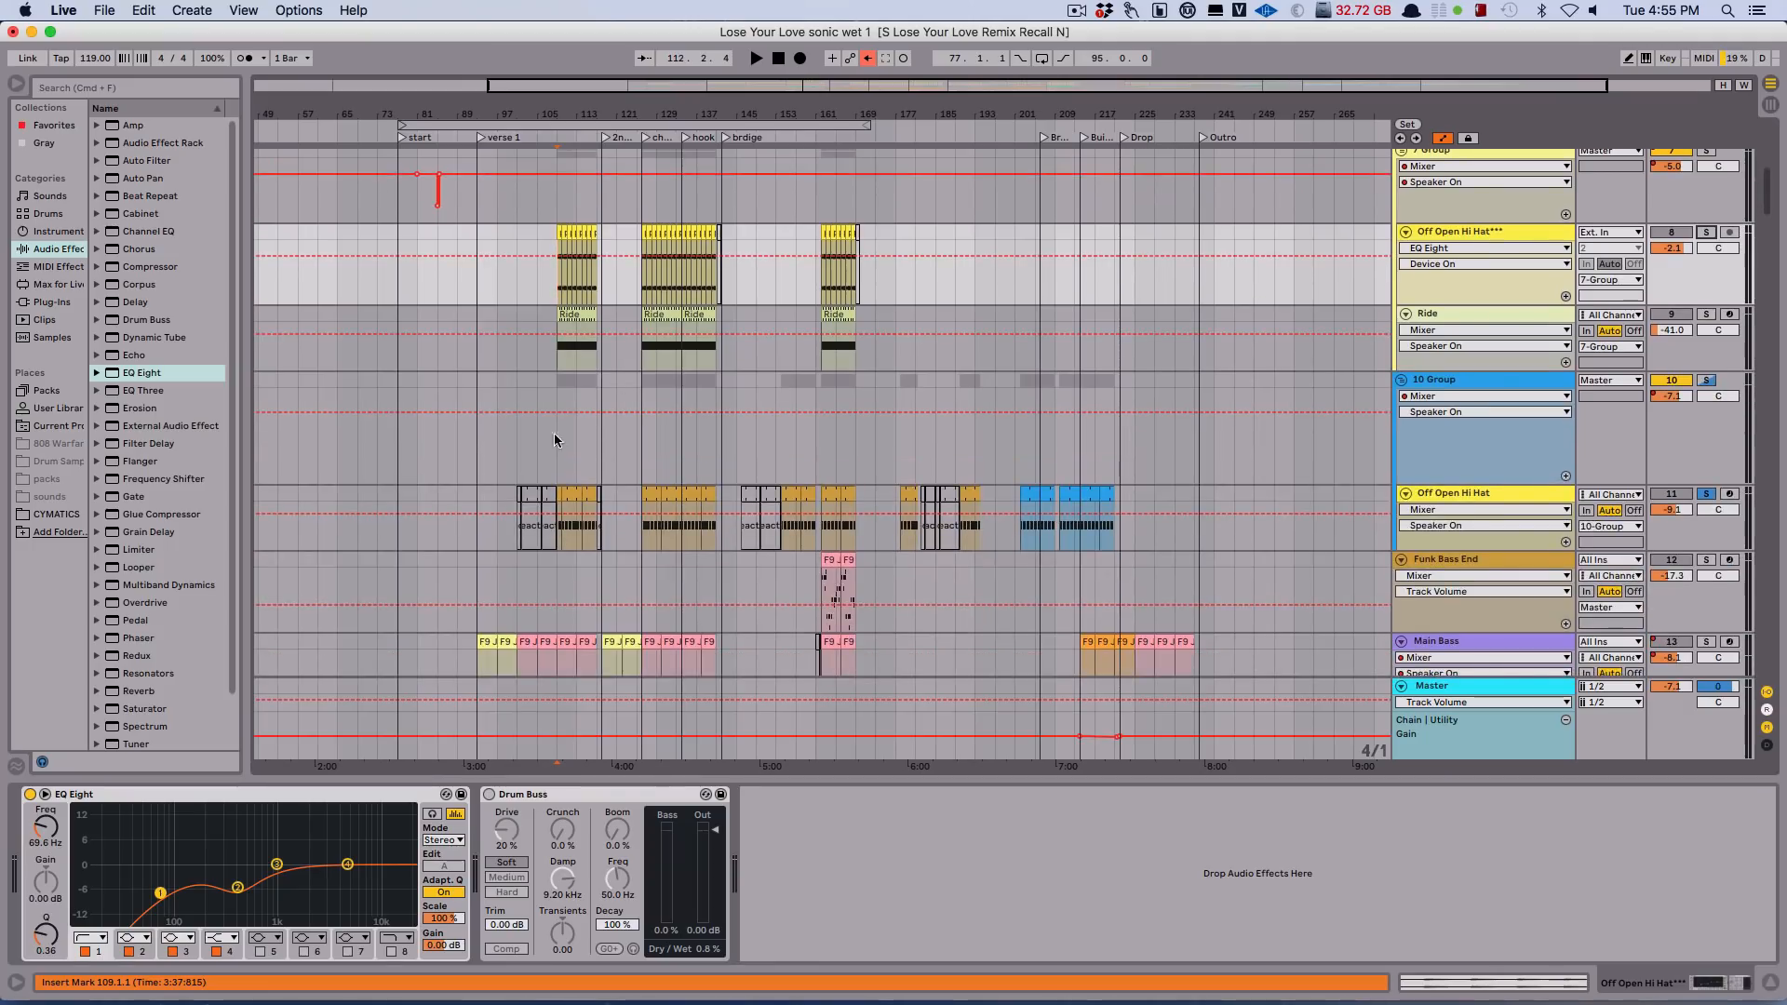
click(1709, 497)
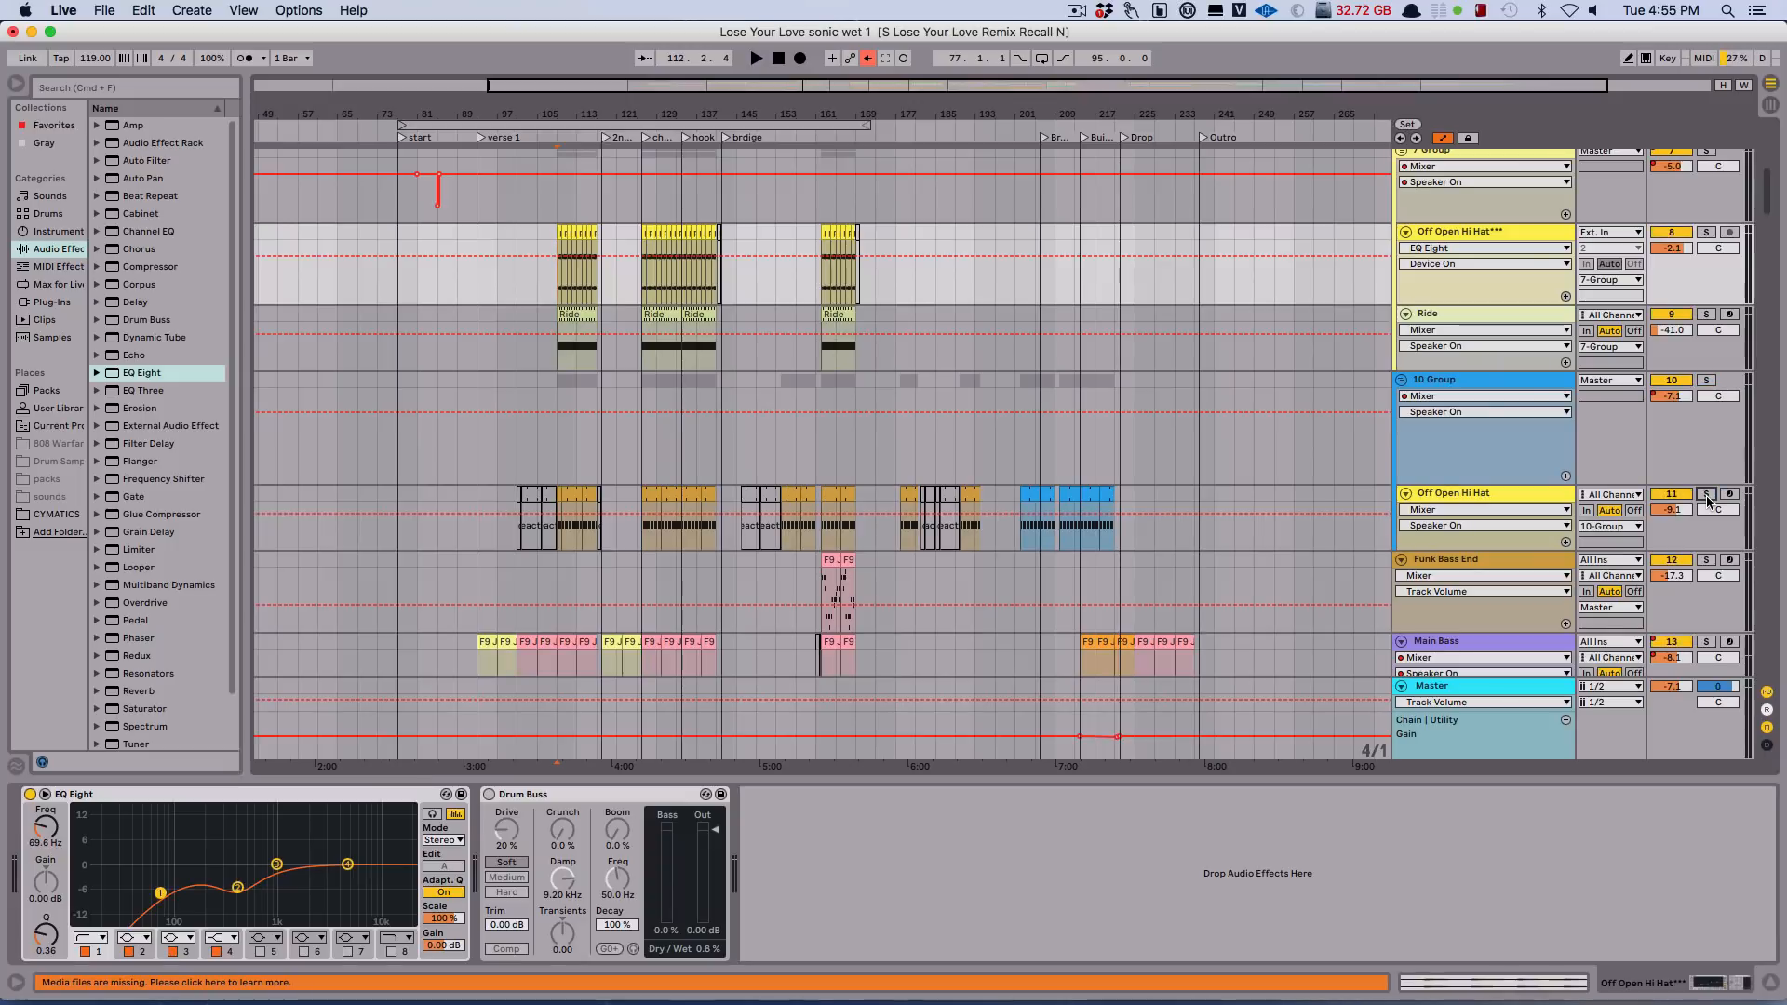
Solo the Main Bass track, bring up its device chain and audition it from bar 93 at verse 1.
scroll(380, 597, down, 5)
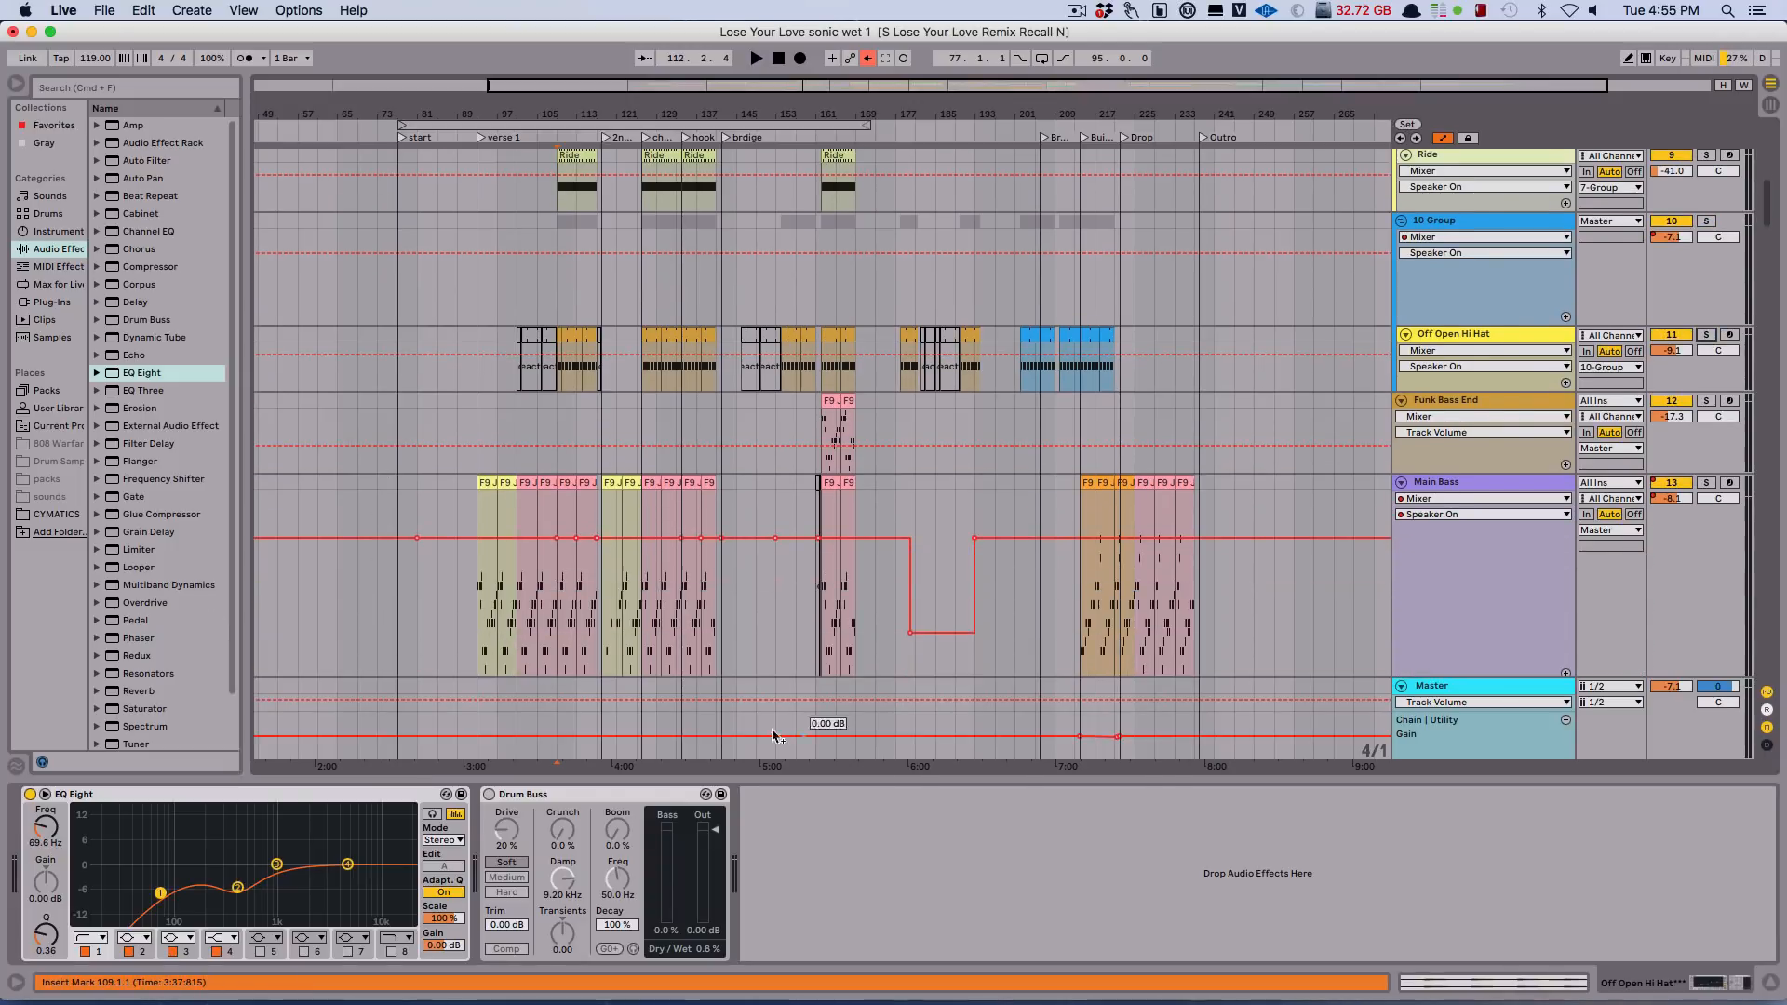
click(473, 521)
key(space)
key(space)
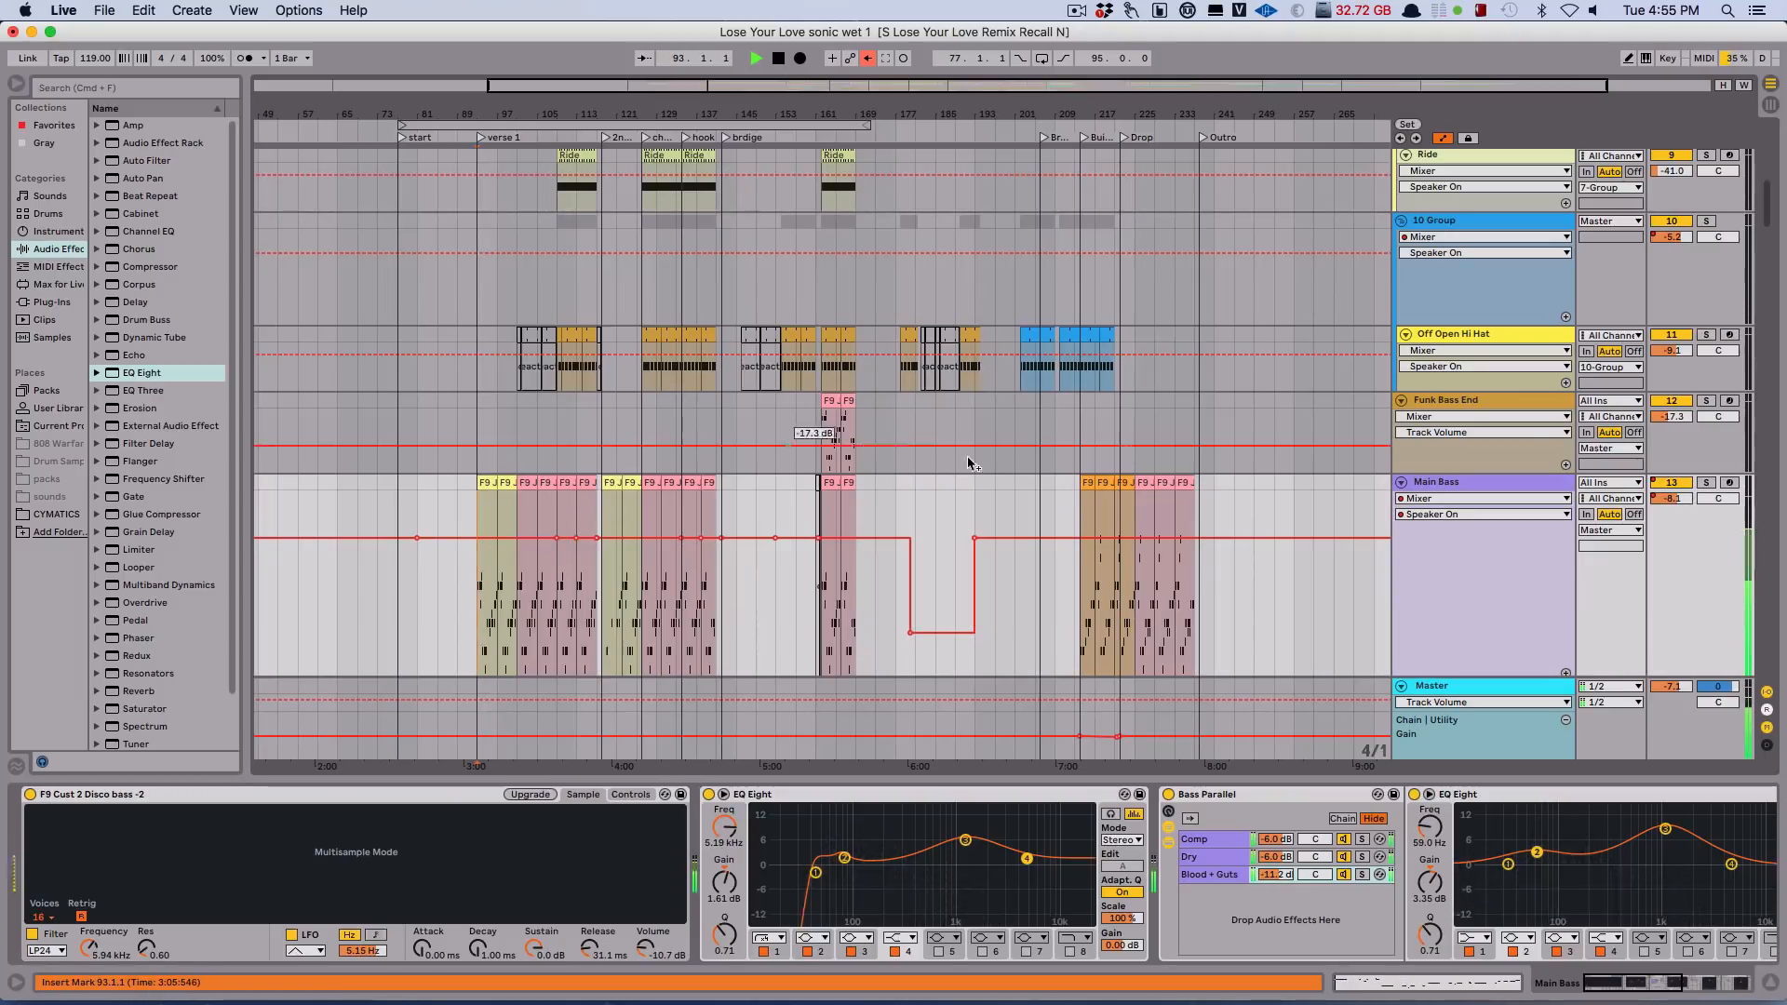
click(1709, 485)
click(1511, 484)
key(space)
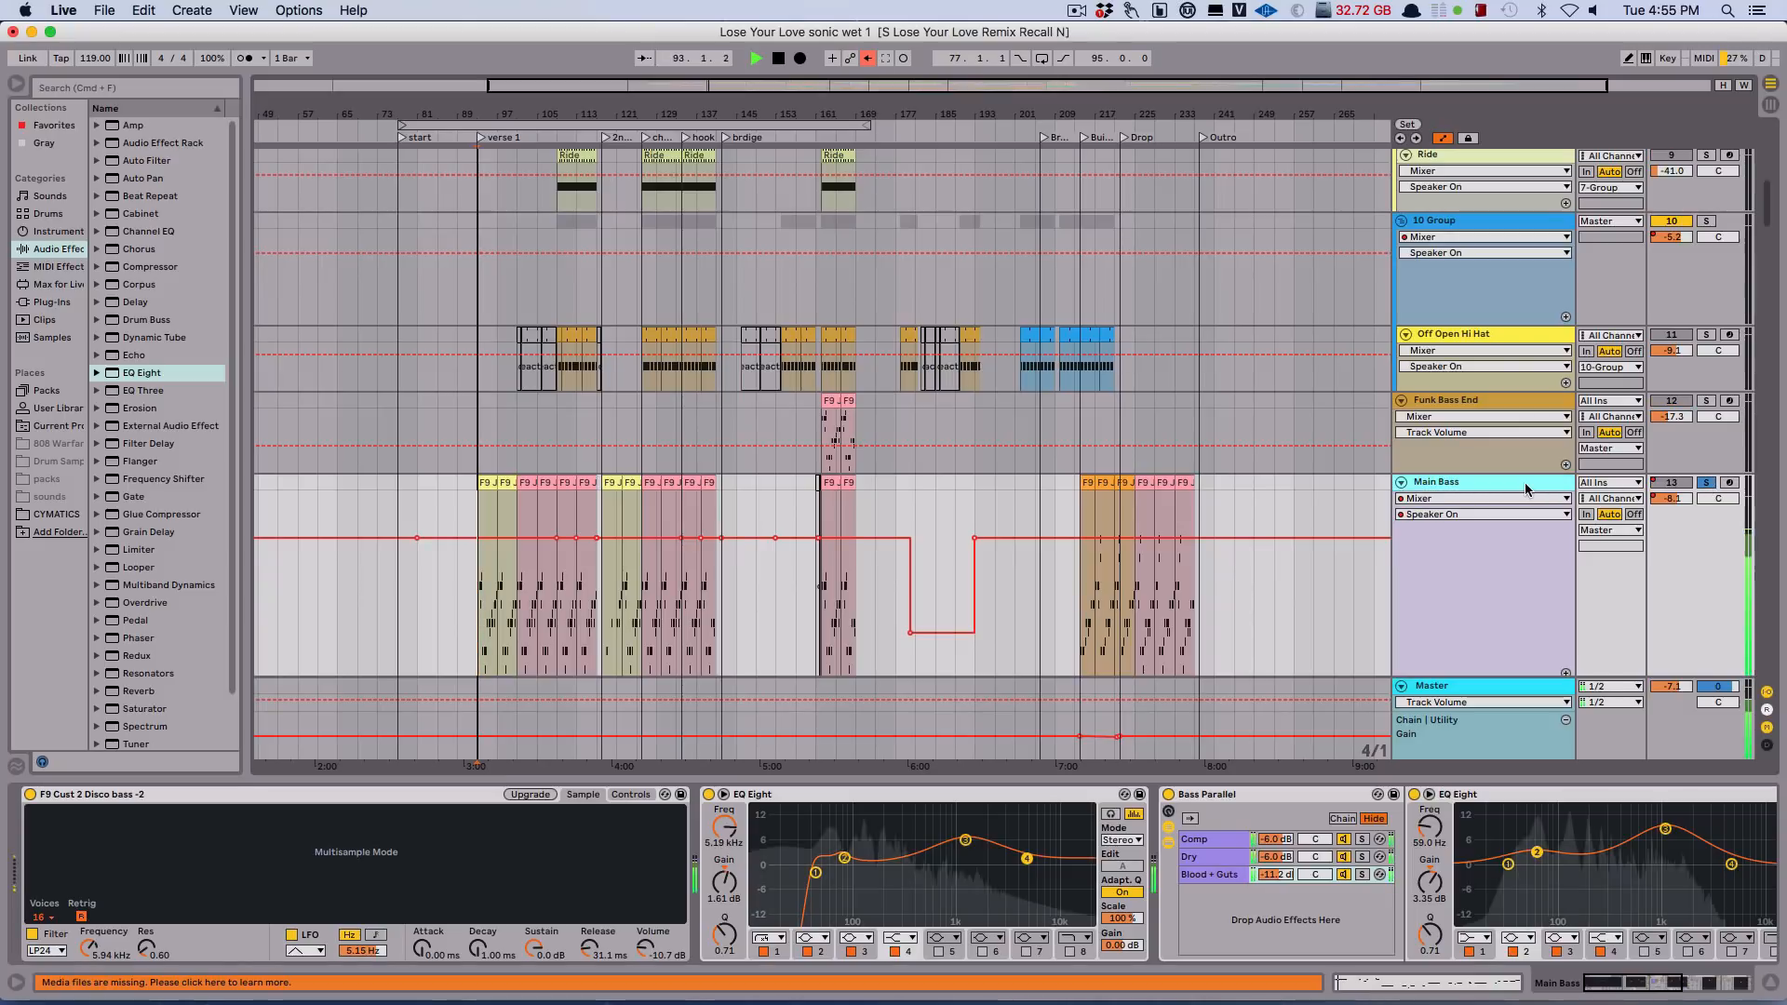
Bypass and re-enable the Bass Parallel rack on Main Bass during playback, and turn off the last sidechain Compressor in the chain.
click(1168, 796)
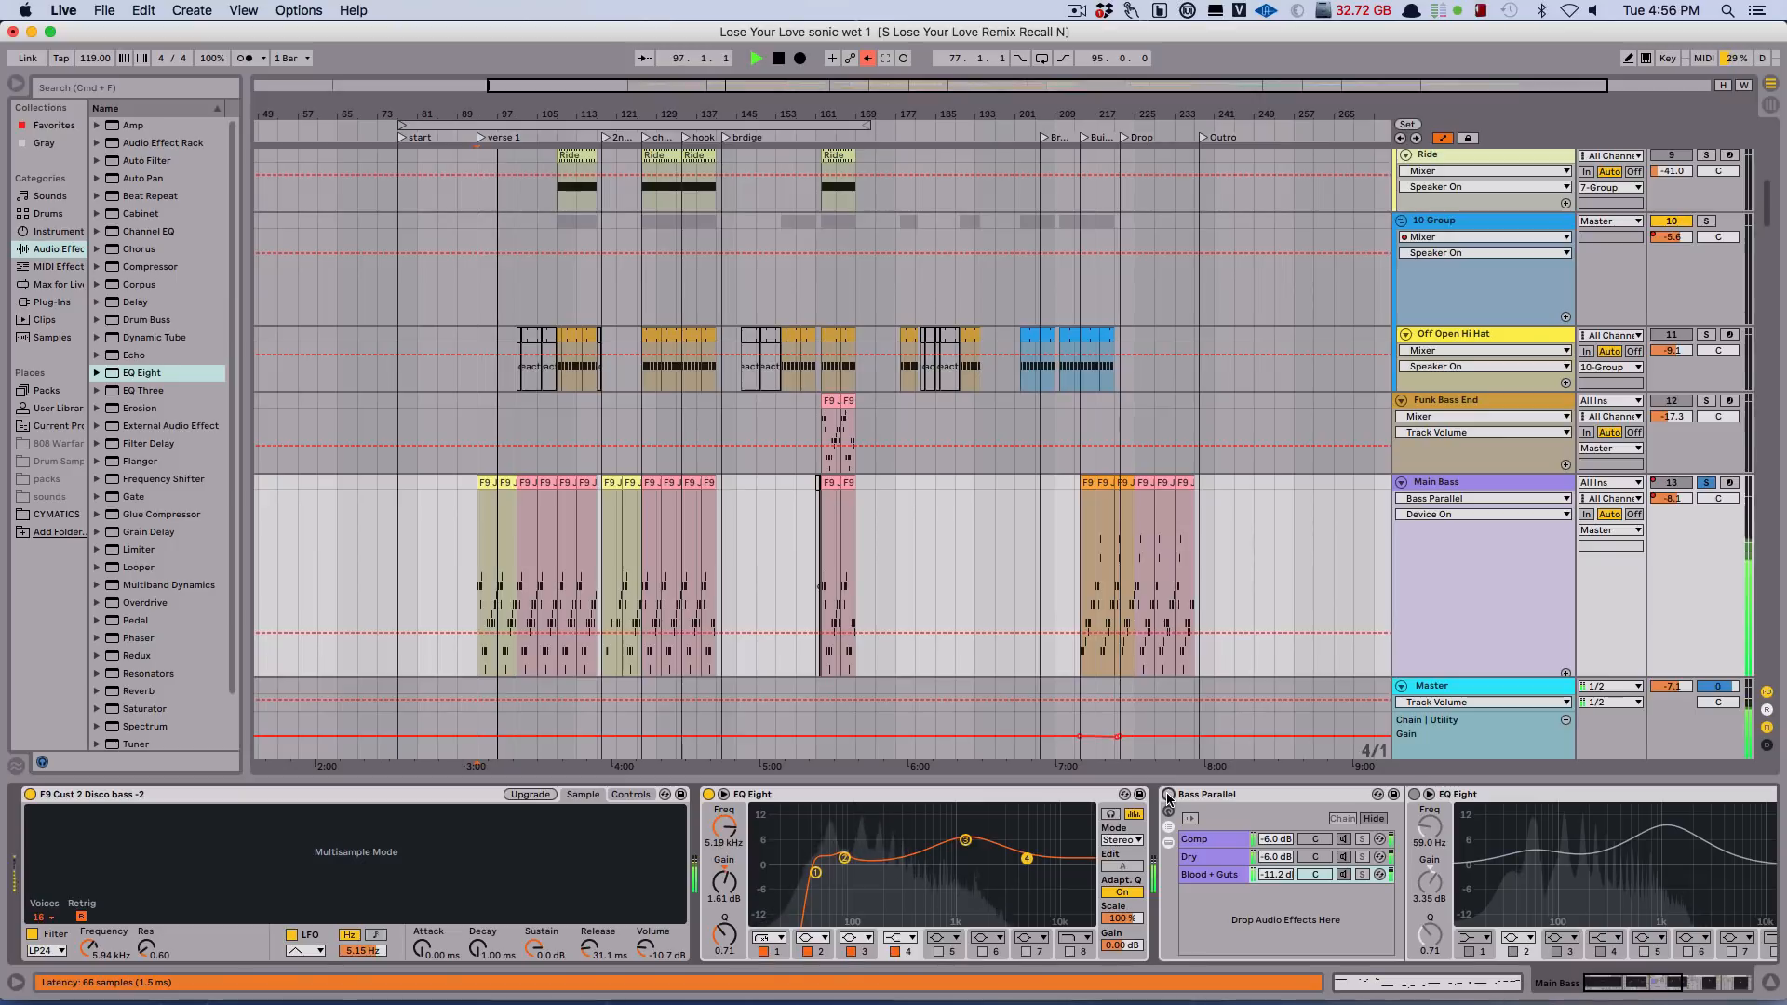
click(1168, 796)
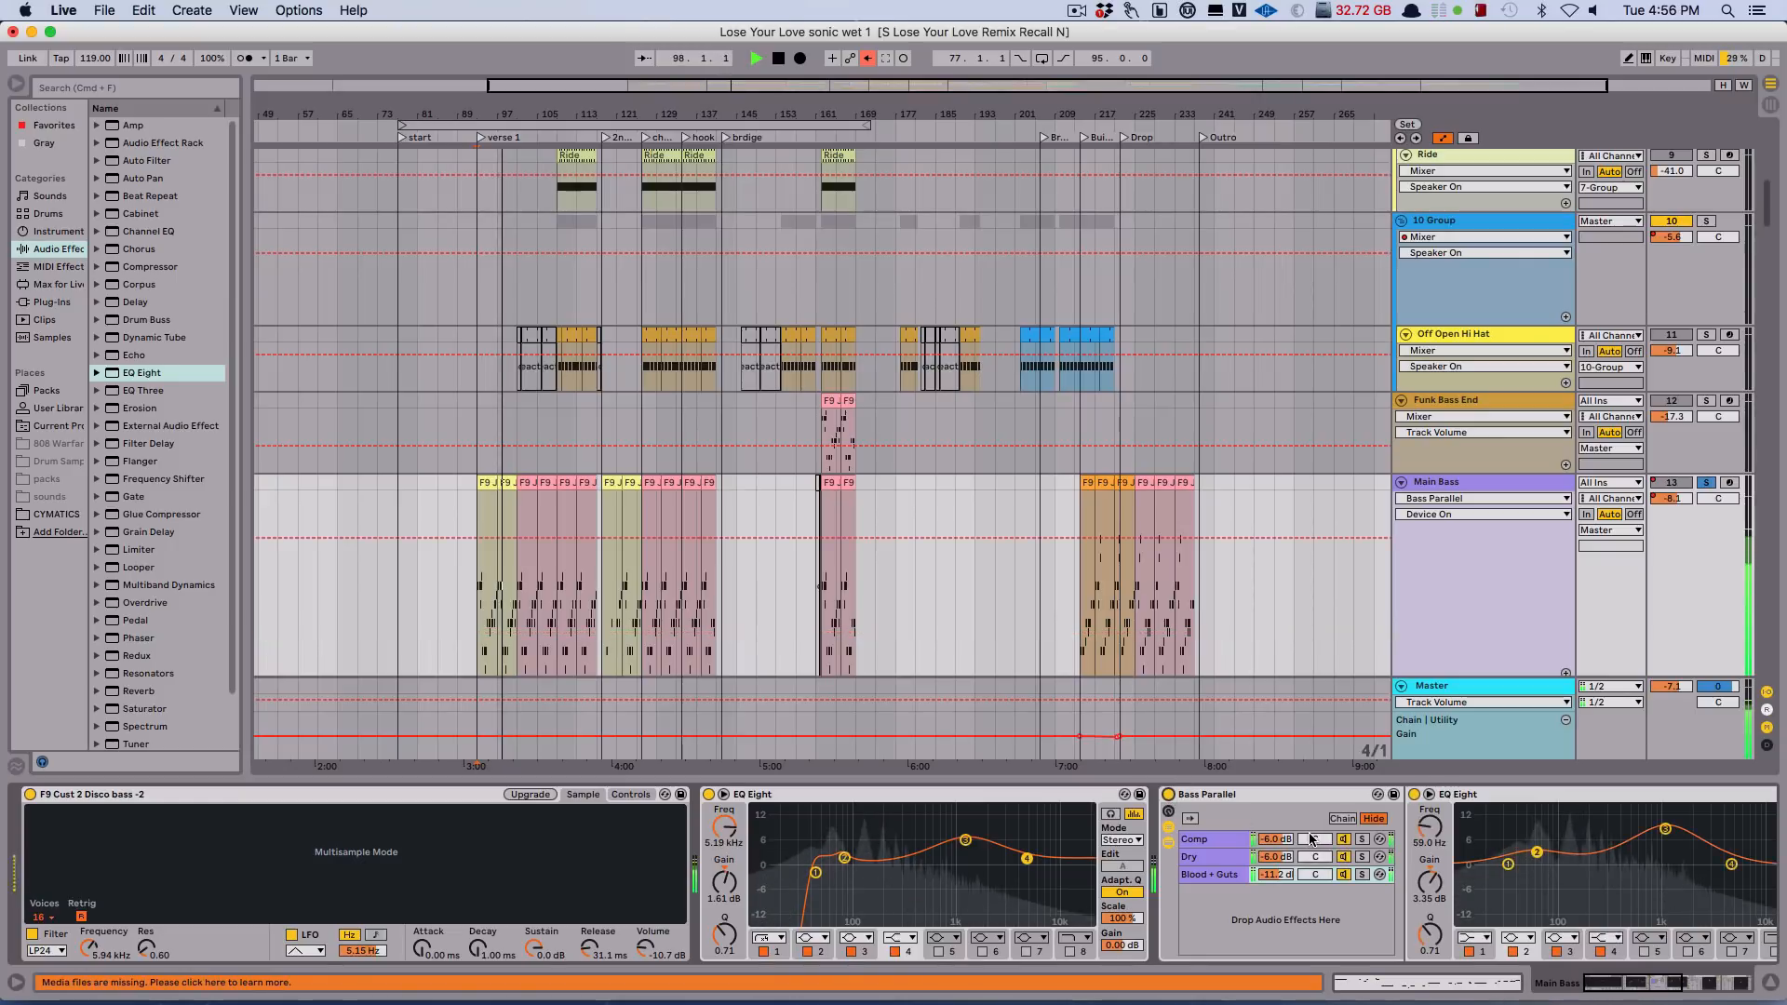
scroll(1311, 838, right, 3)
scroll(1310, 838, right, 10)
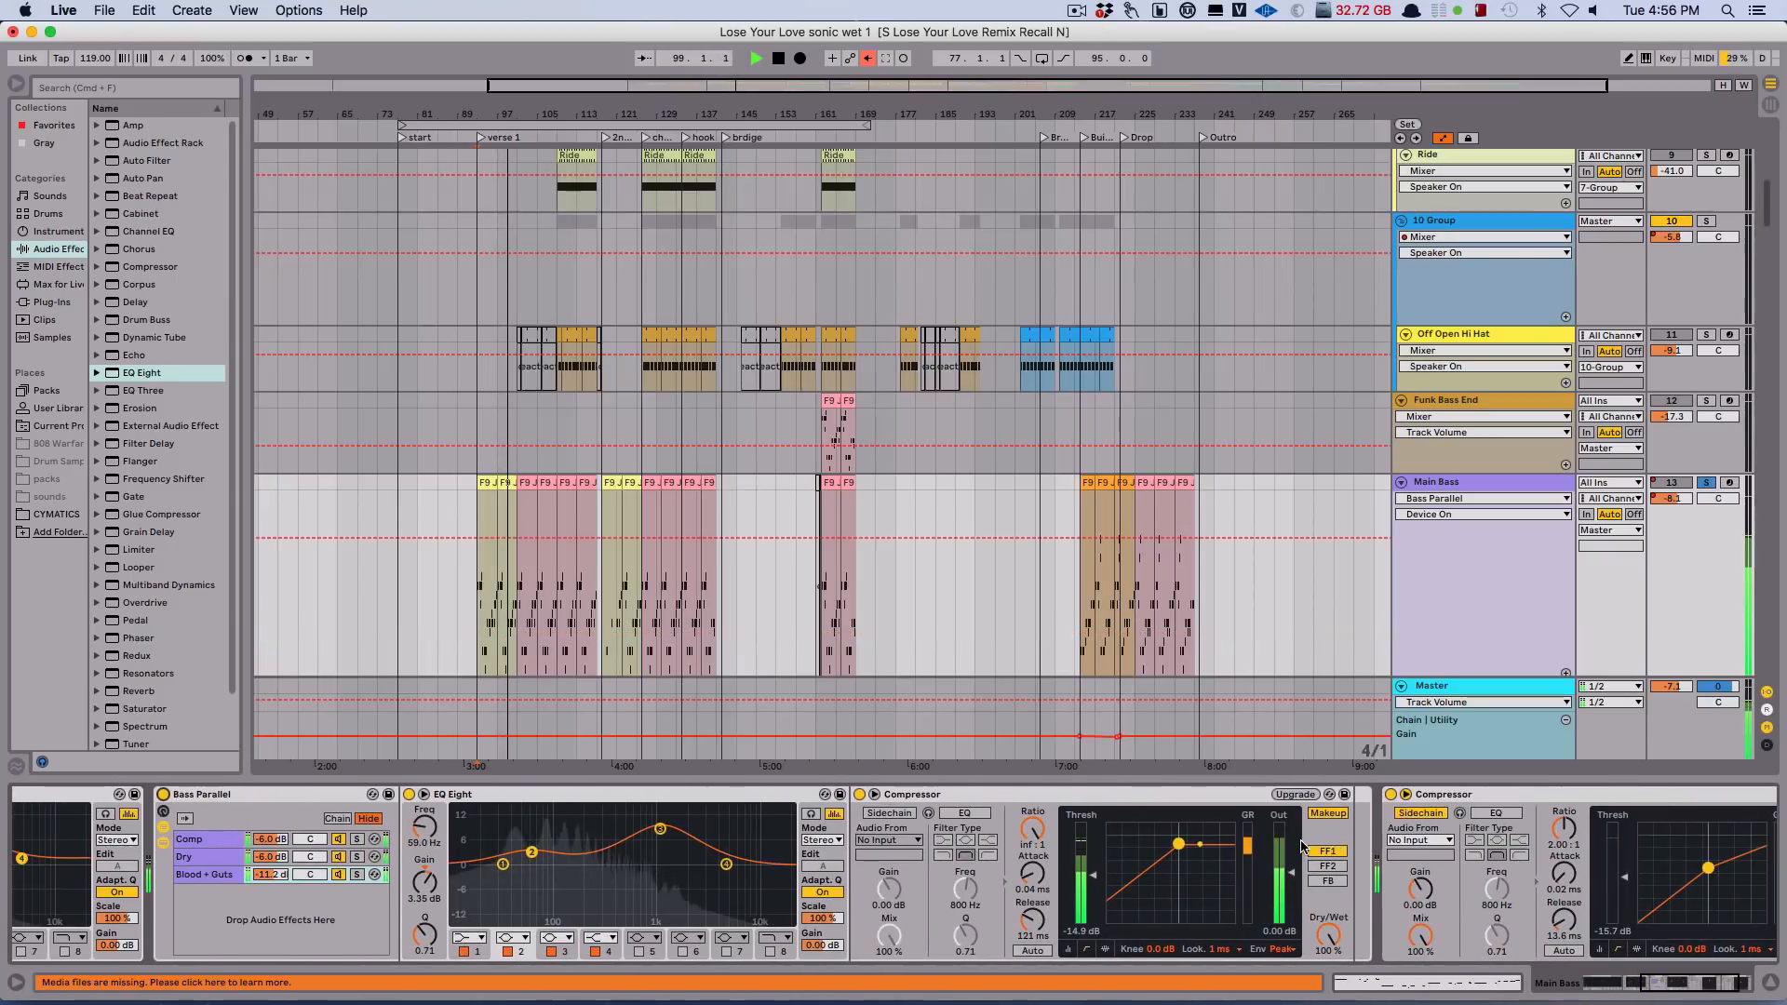
click(1391, 795)
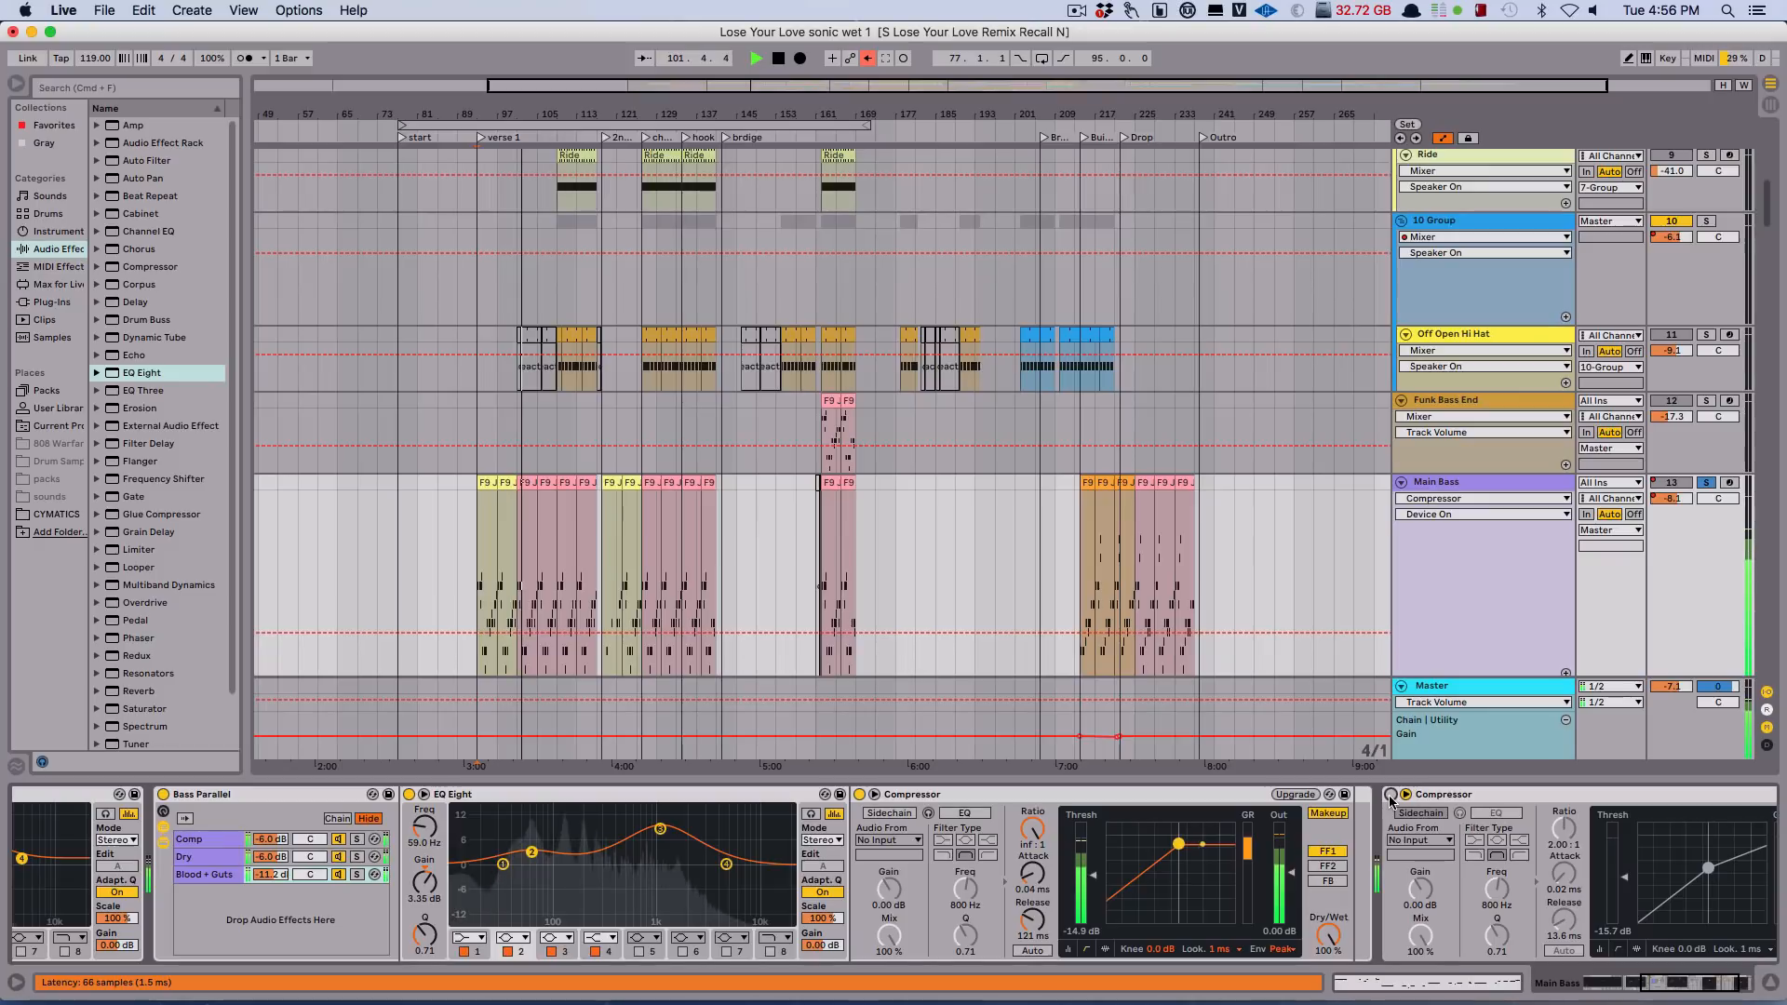
click(1390, 795)
click(1390, 795)
key(space)
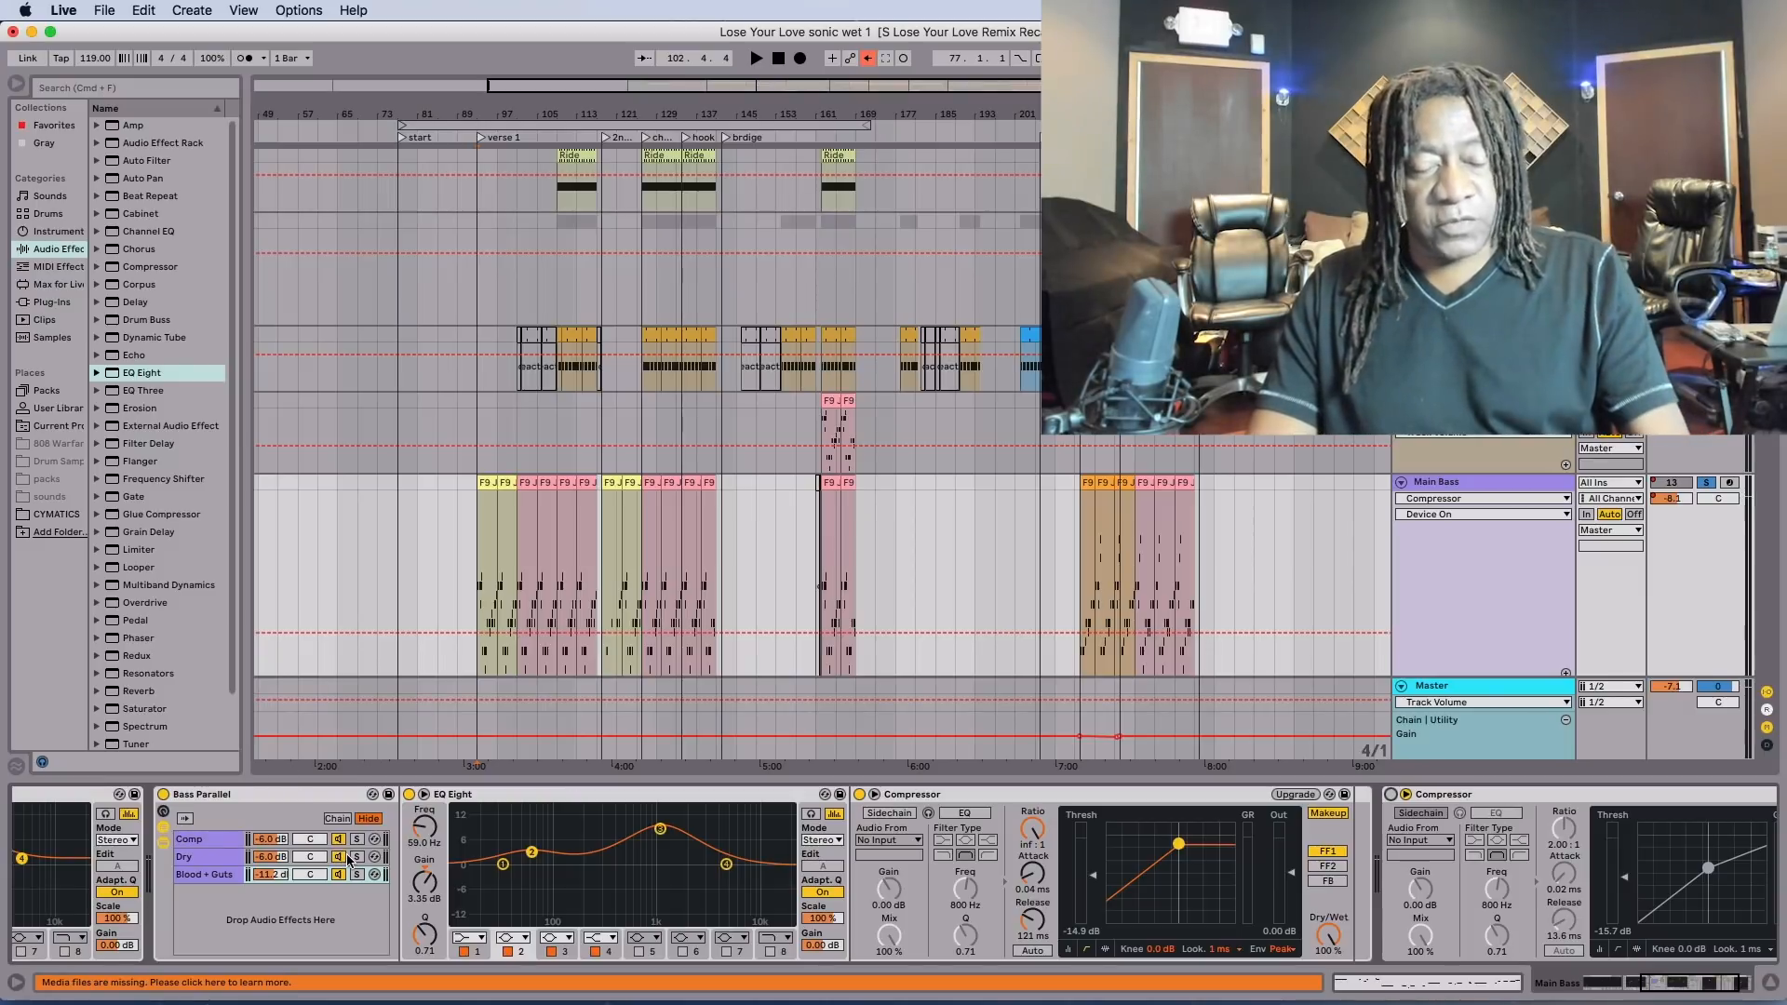
Review the Main Bass device chain and turn its last sidechain Compressor back on during playback.
scroll(347, 861, left, 5)
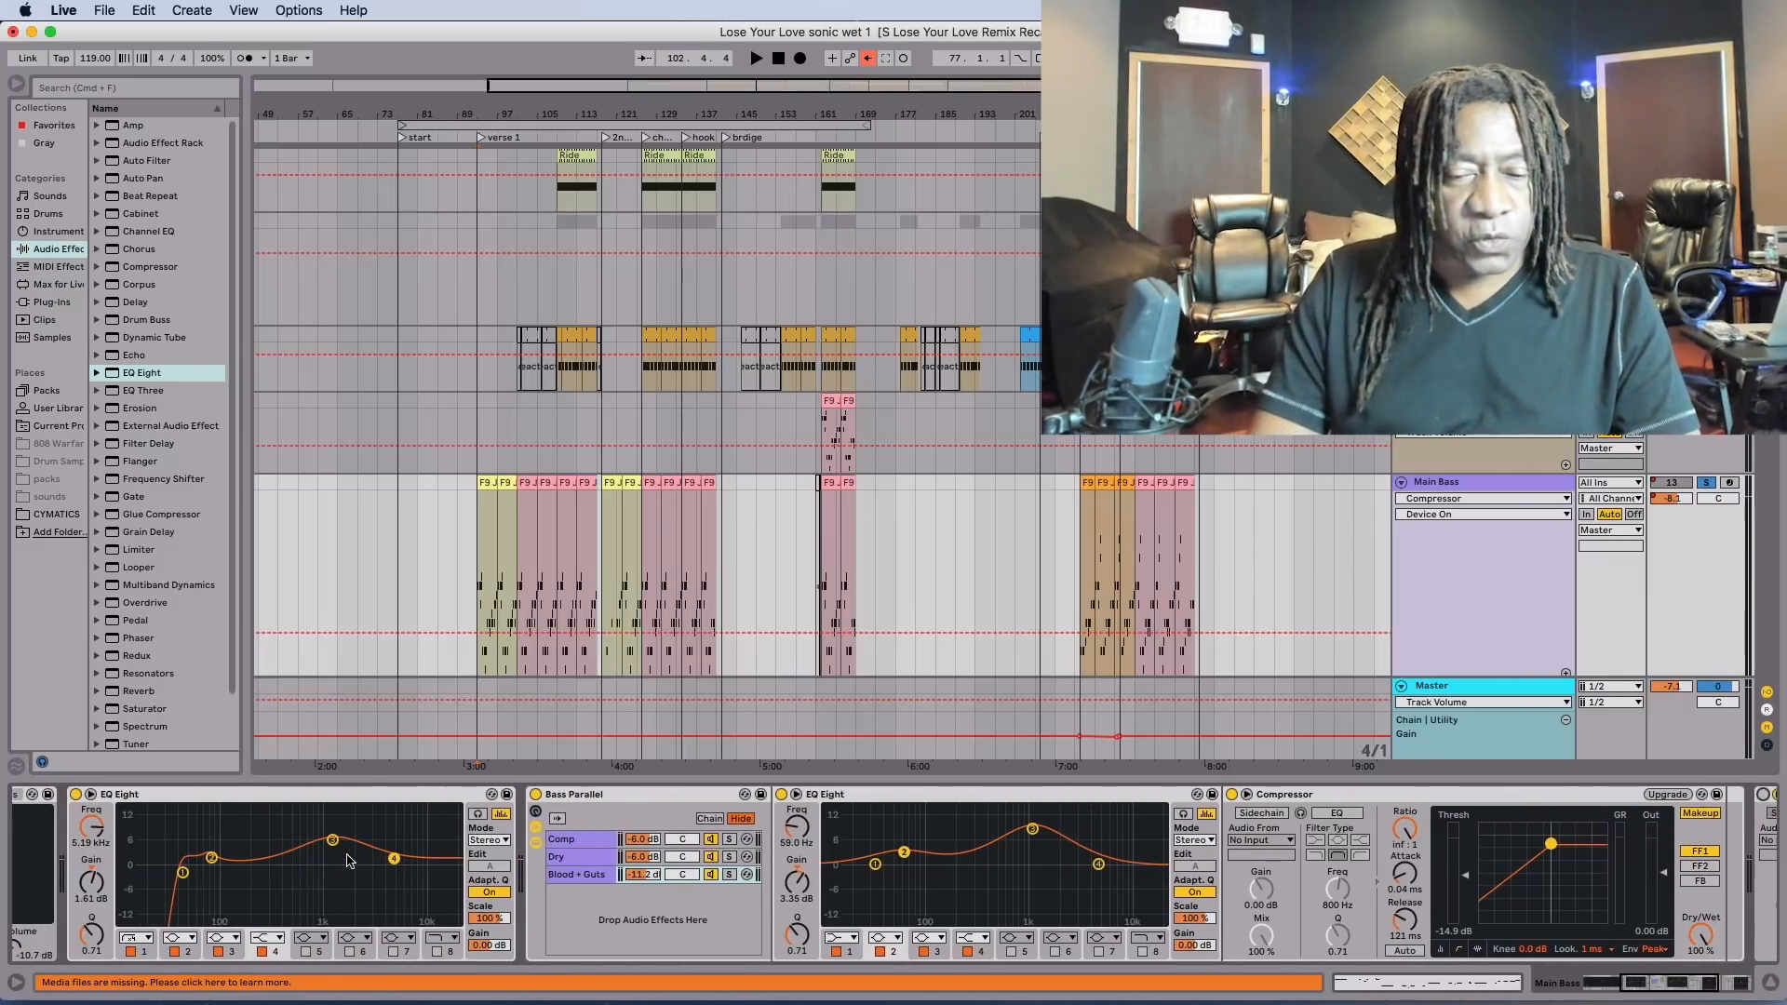
scroll(348, 860, left, 5)
scroll(375, 851, left, 2)
scroll(406, 842, right, 2)
scroll(405, 843, right, 6)
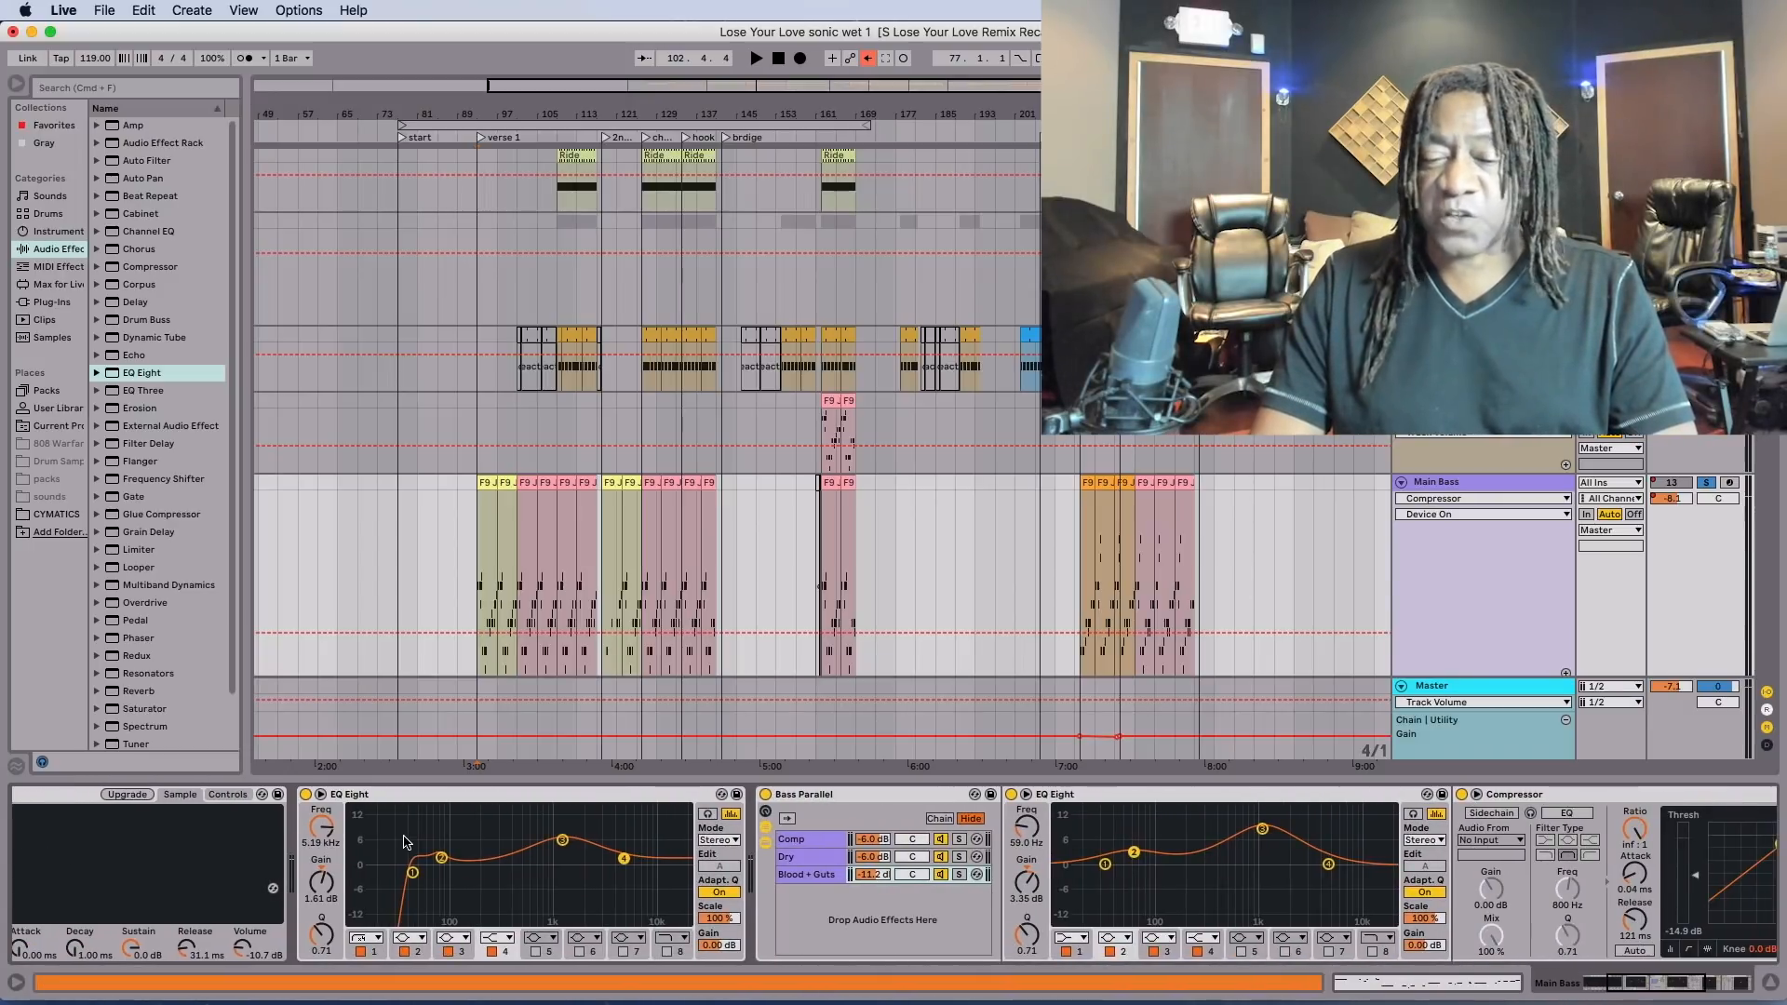
scroll(406, 842, right, 5)
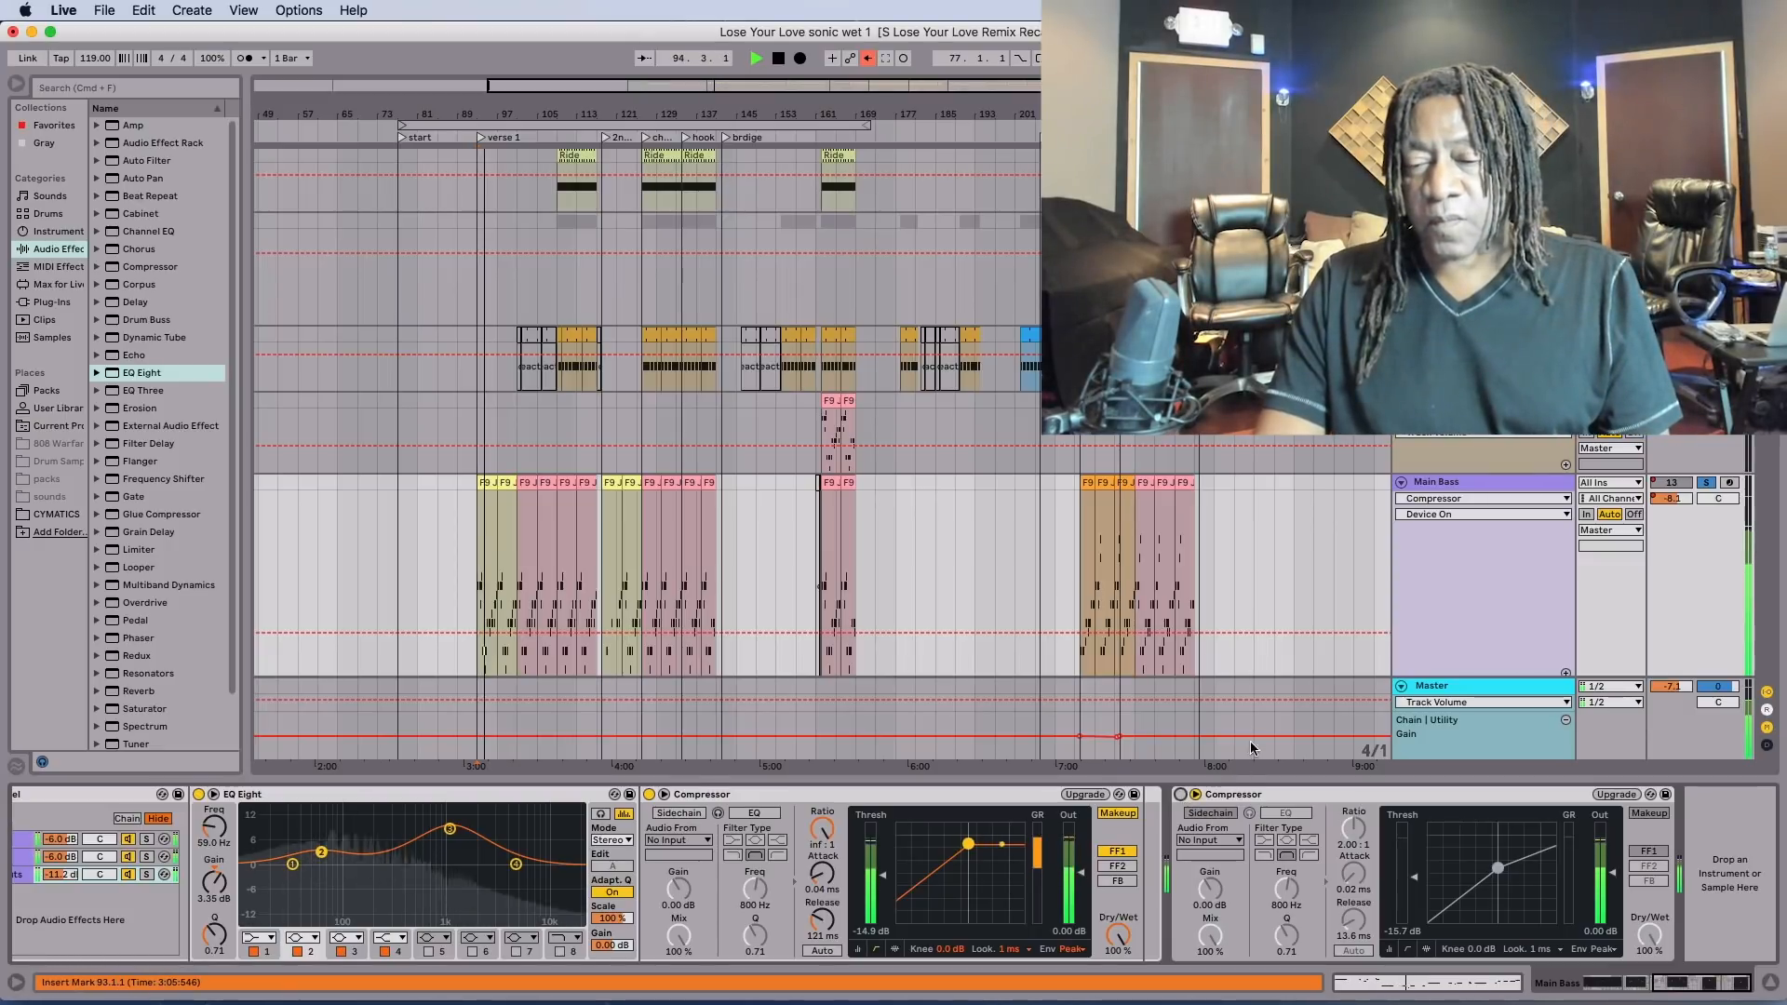
click(1180, 796)
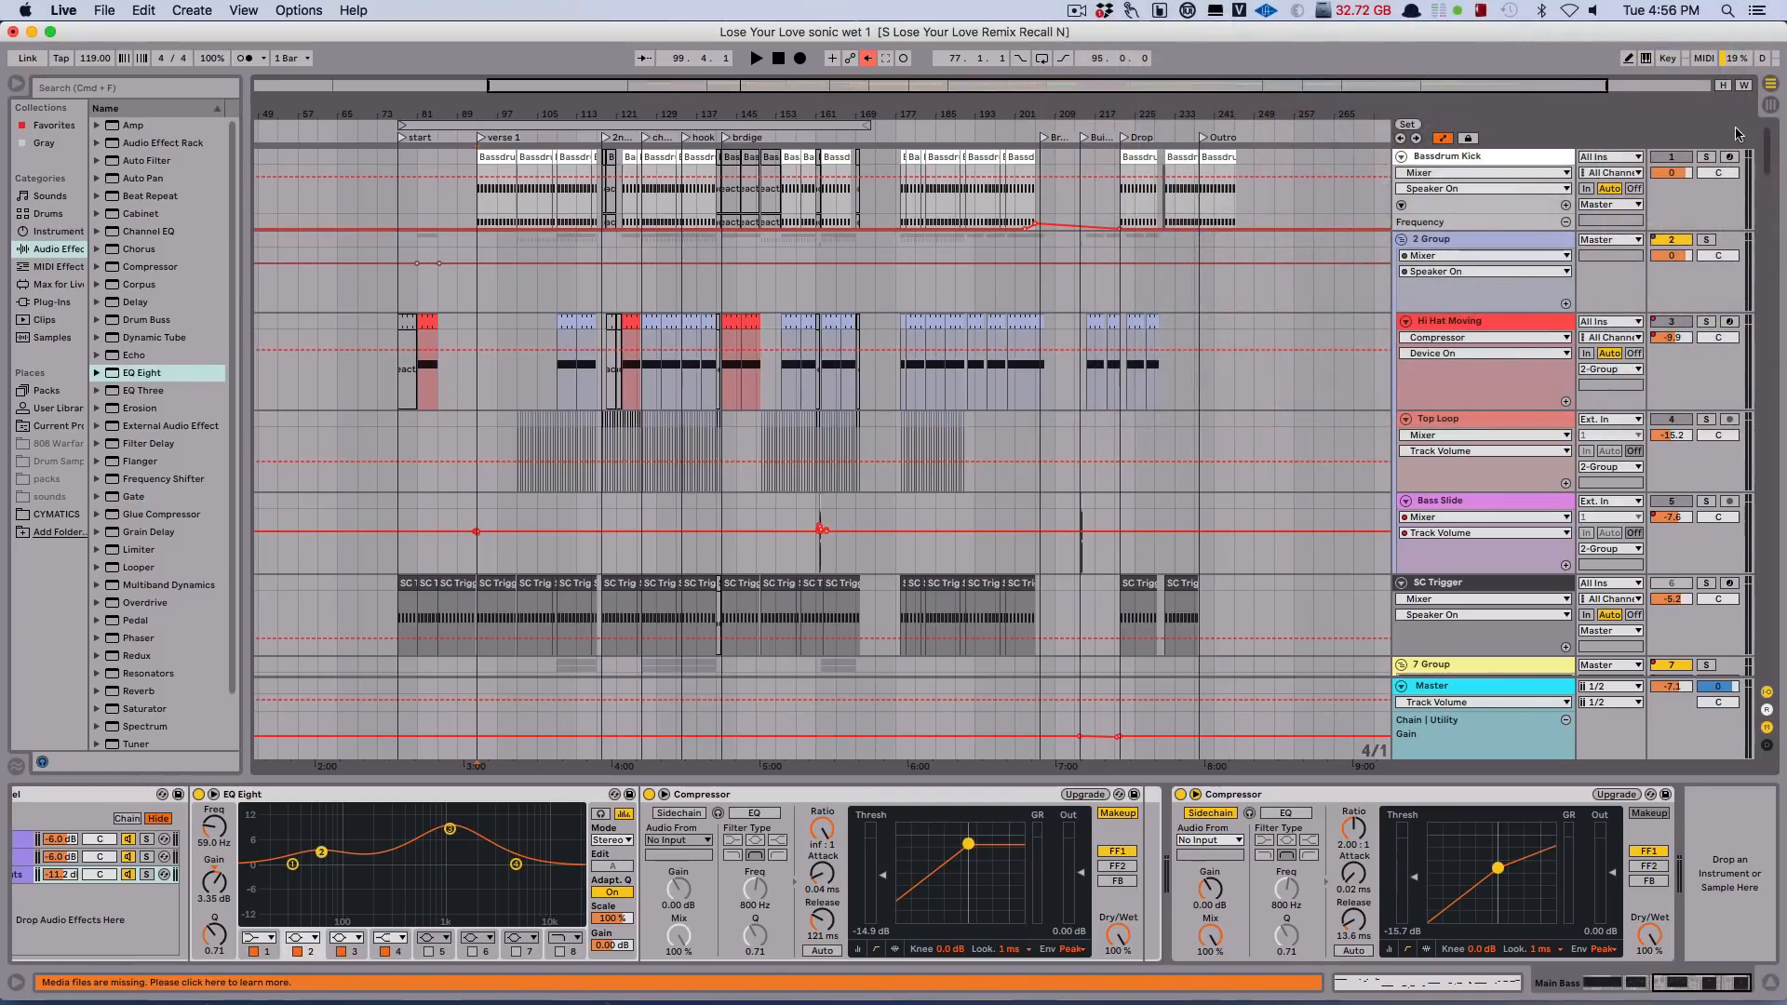
Audition the Bassdrum Kick in solo together with the Main Bass from bar 93.
key(space)
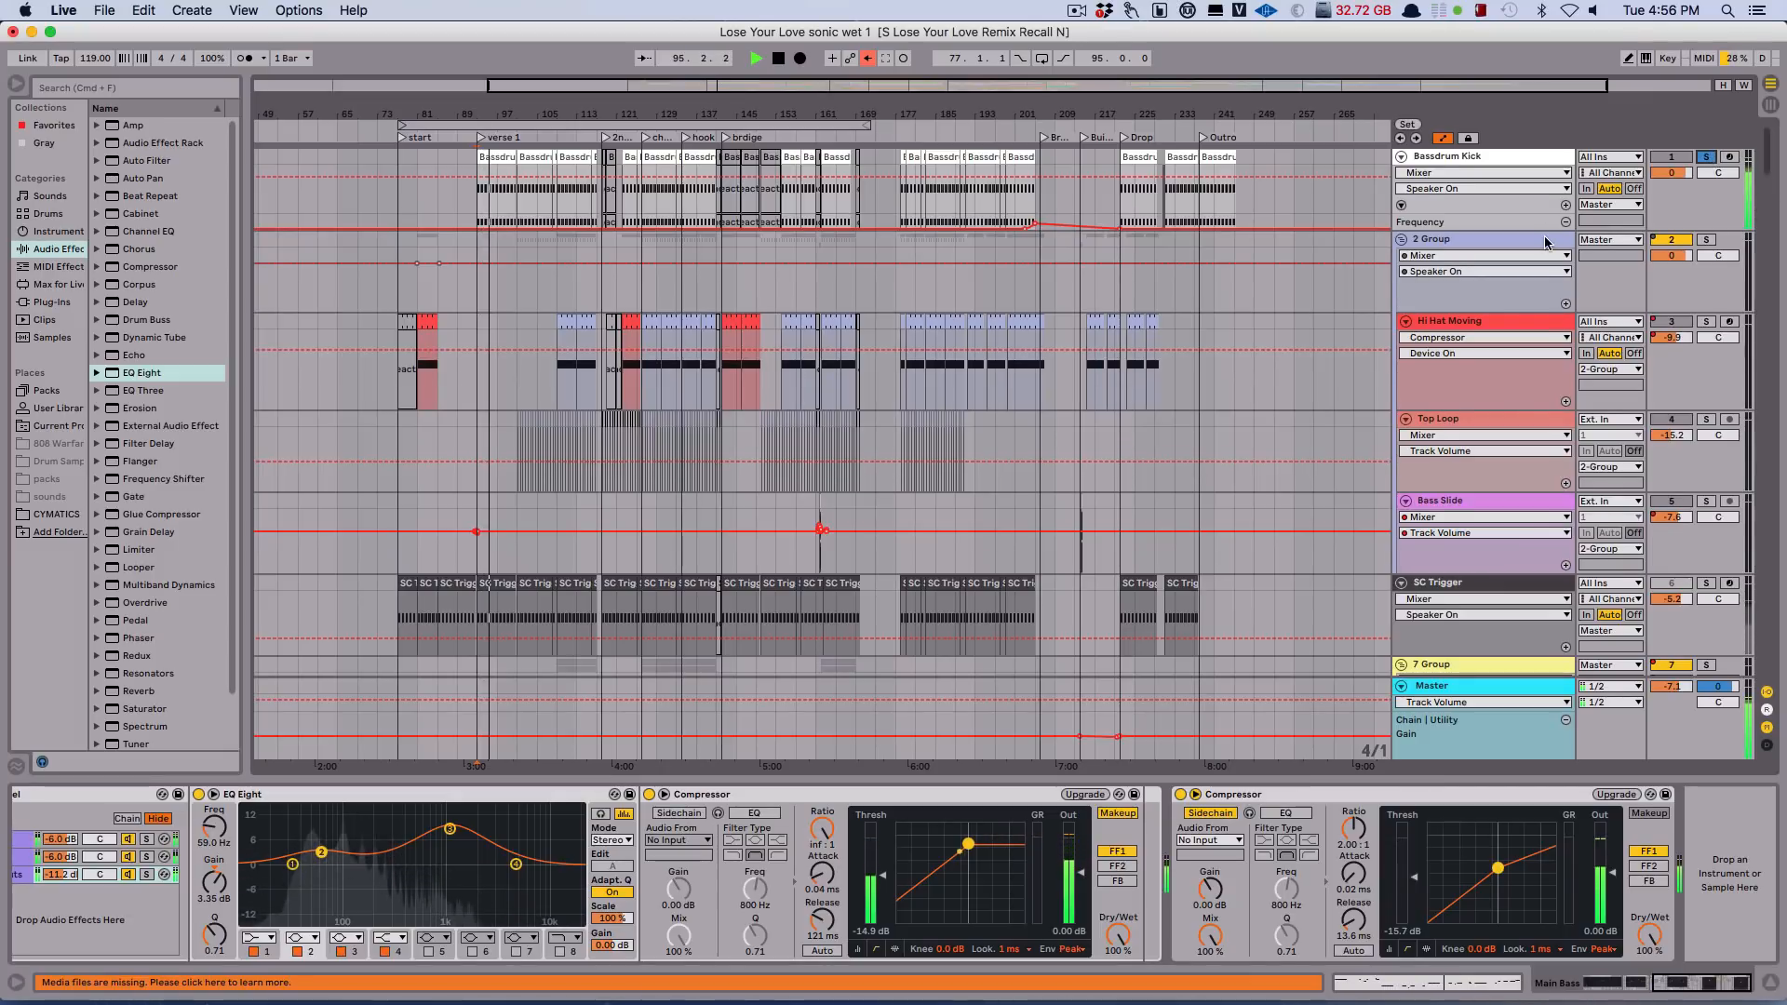
scroll(1545, 242, down, 8)
scroll(1545, 242, down, 10)
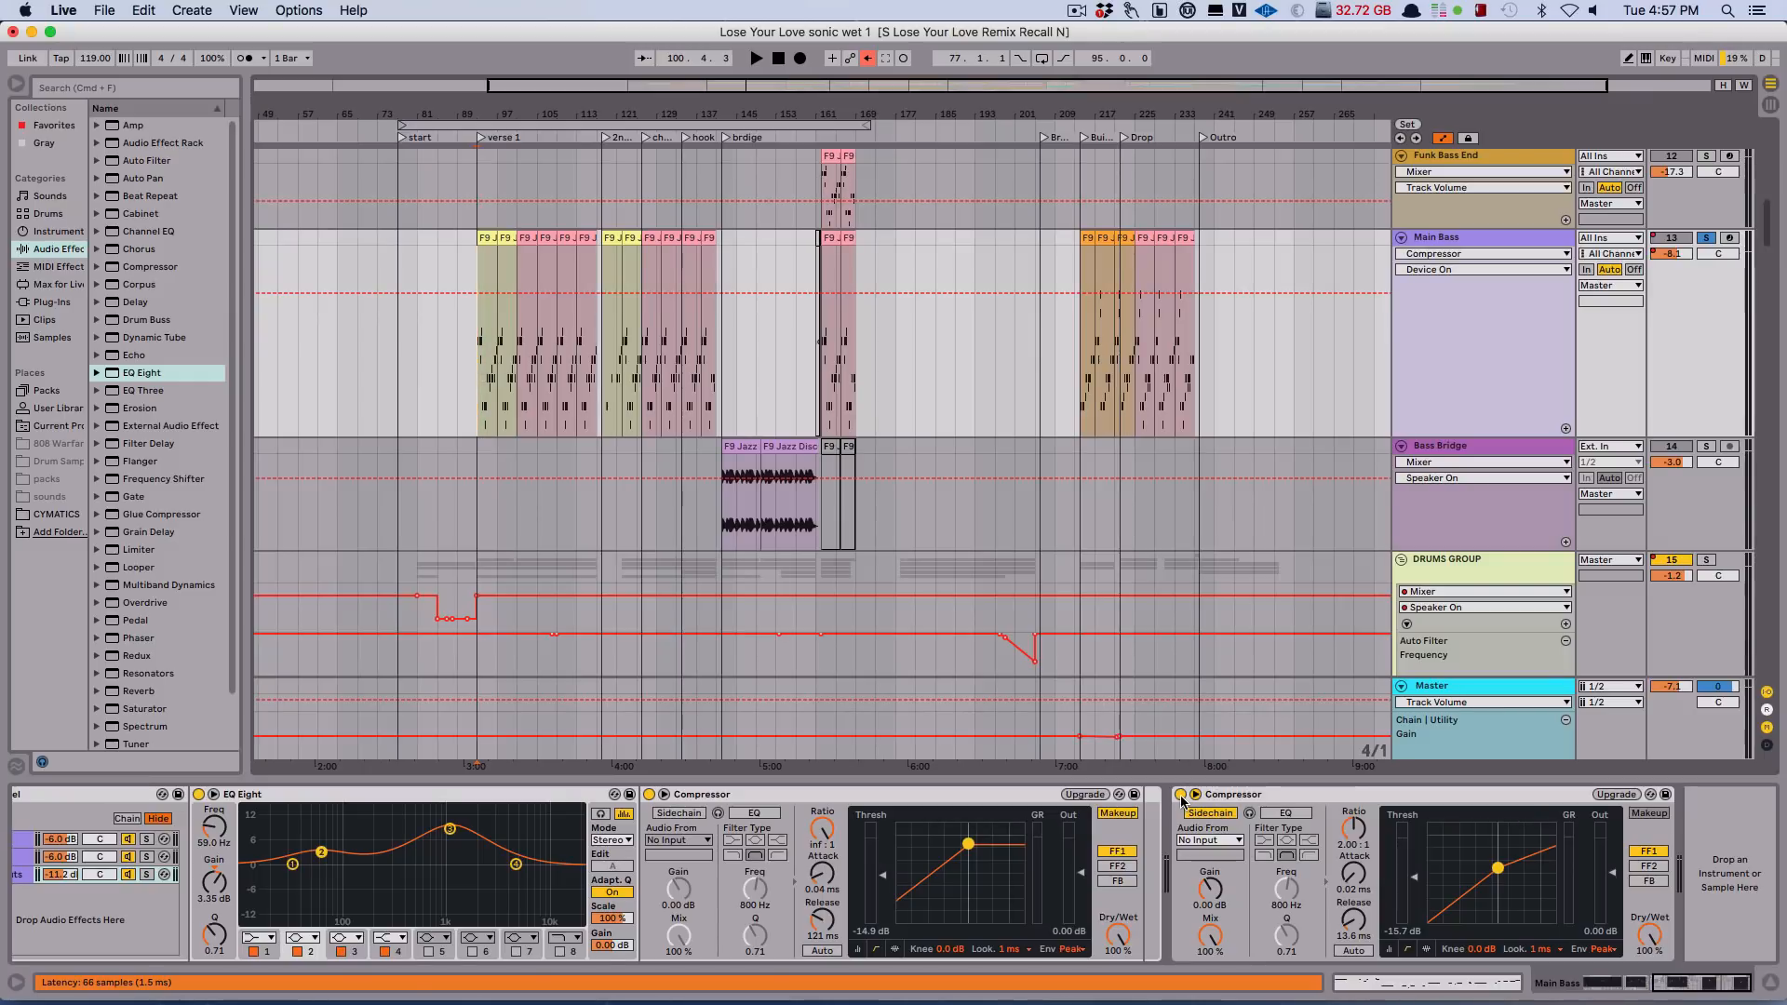
Play the full mix from bar 93, solo the Percussion track in DRUMS GROUP and bring up its device chain.
key(space)
scroll(1764, 309, down, 10)
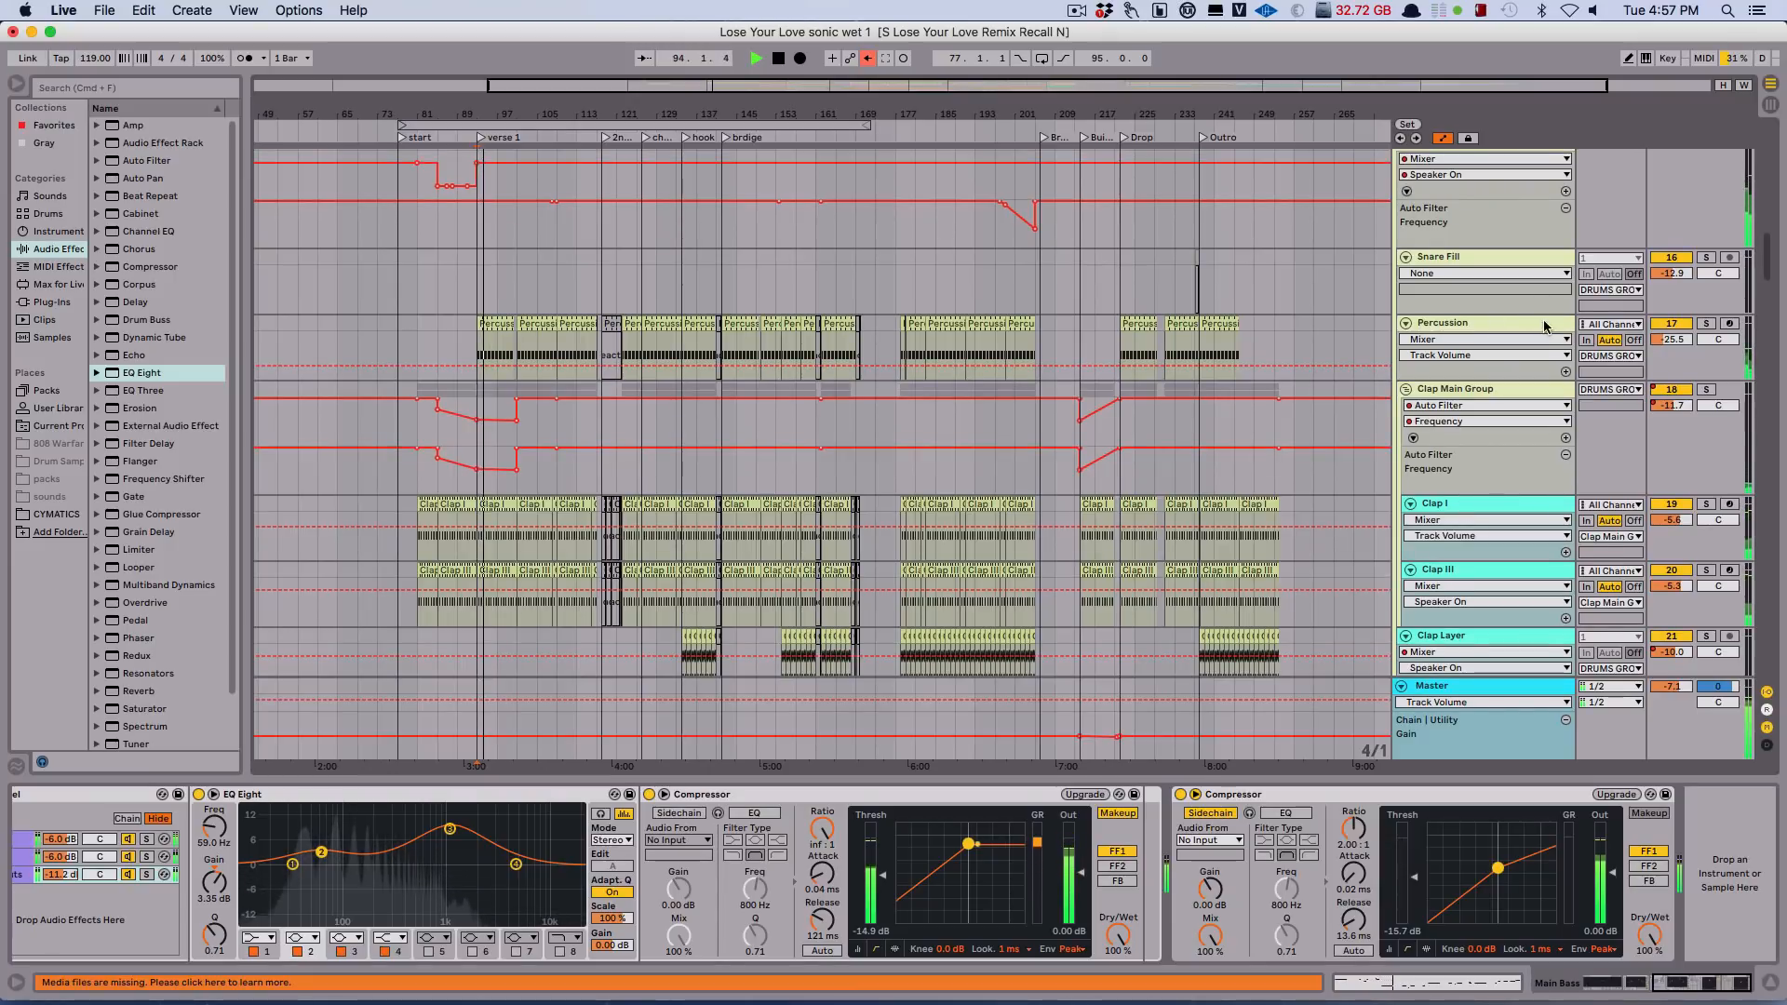
click(1711, 323)
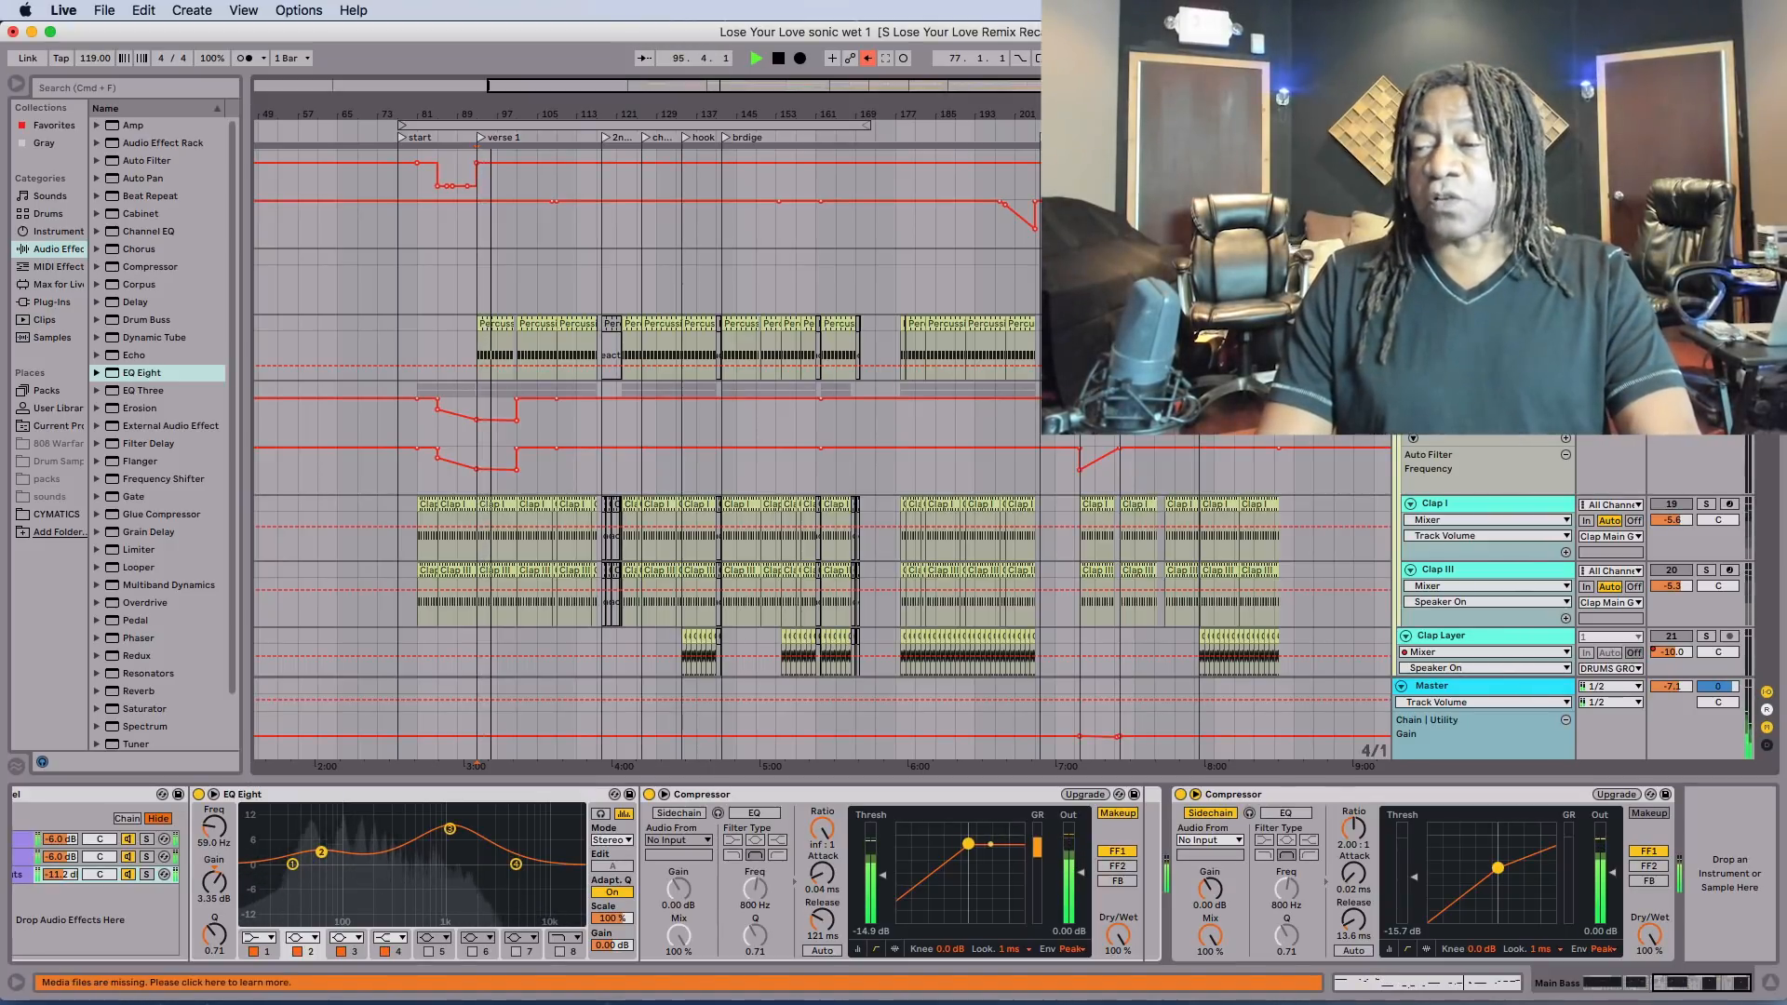
click(1452, 323)
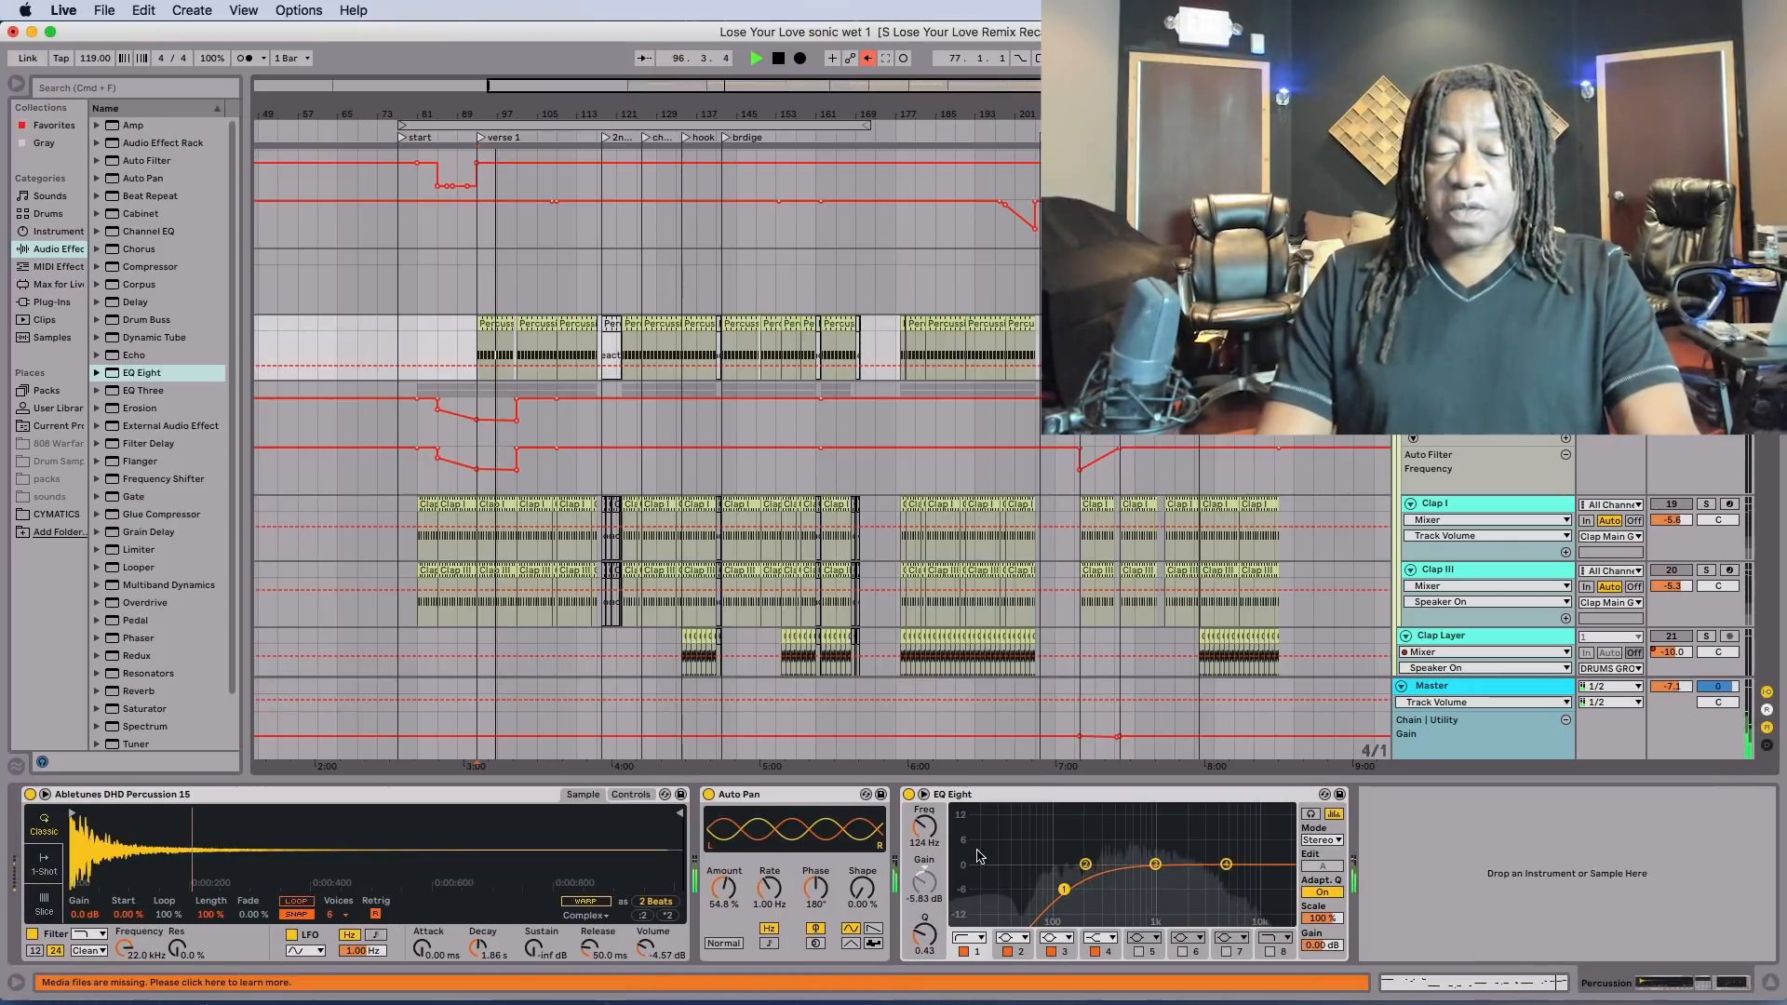
Bypass and re-enable the EQ Eight on the Percussion track during playback to compare the sound.
click(908, 796)
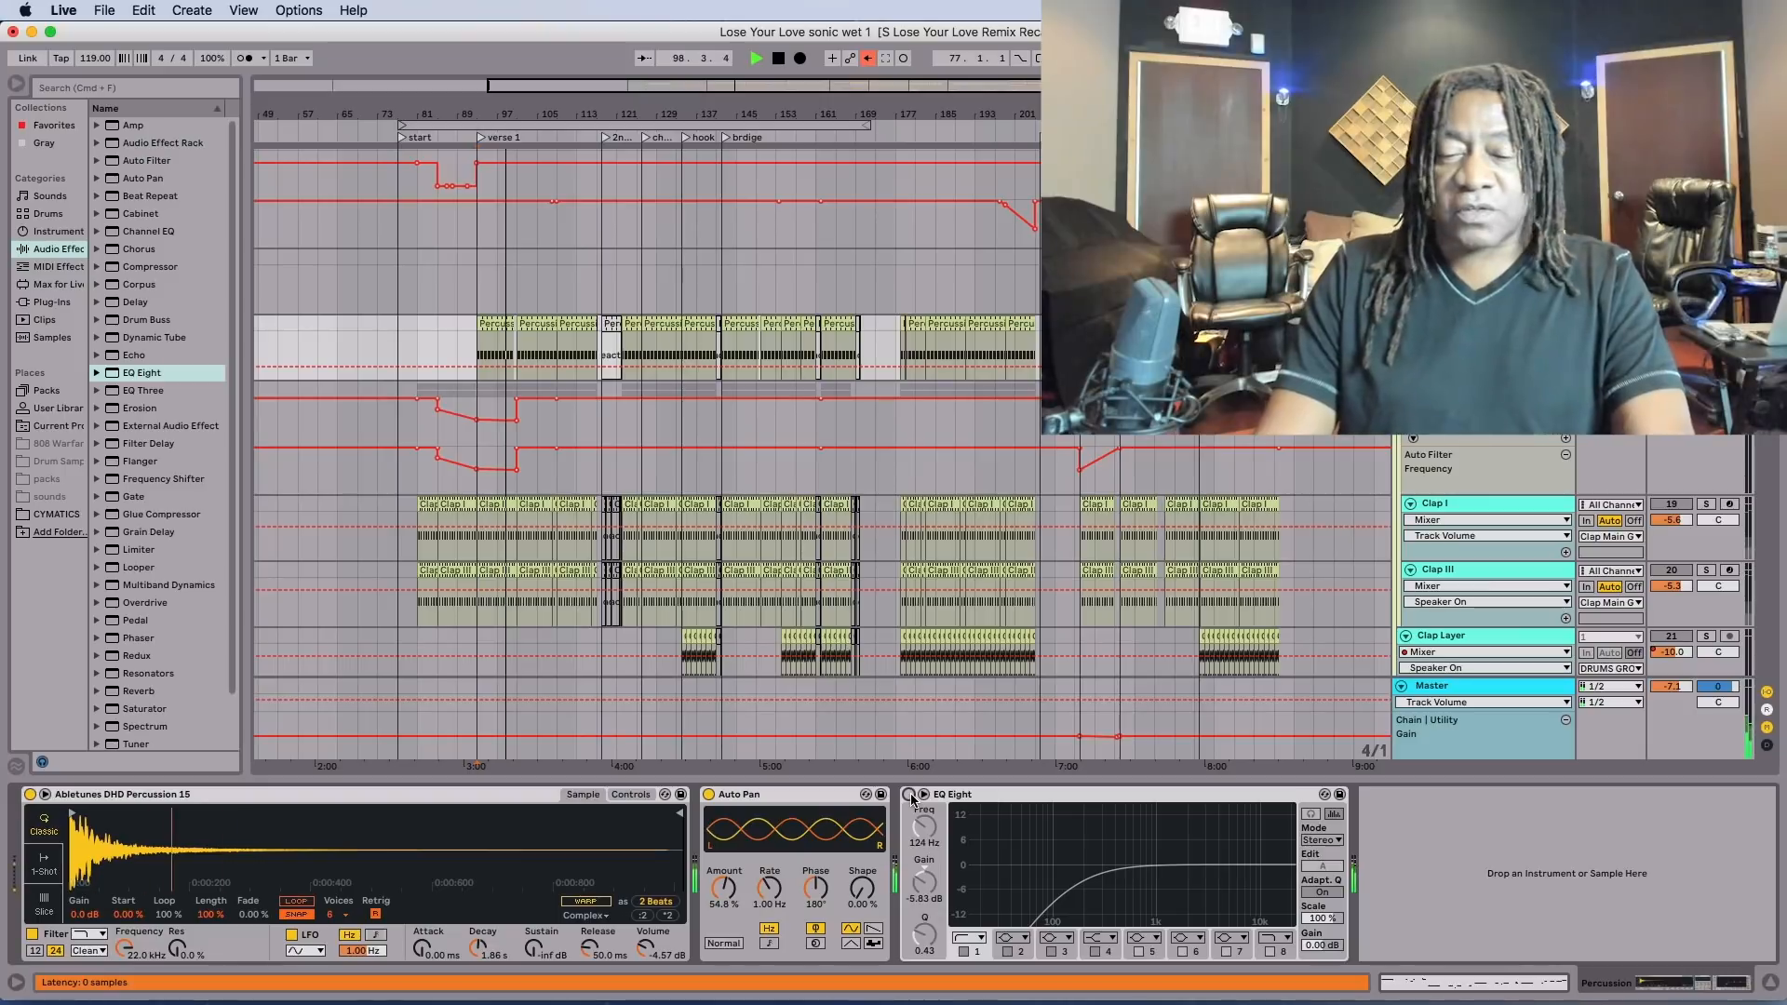
click(910, 796)
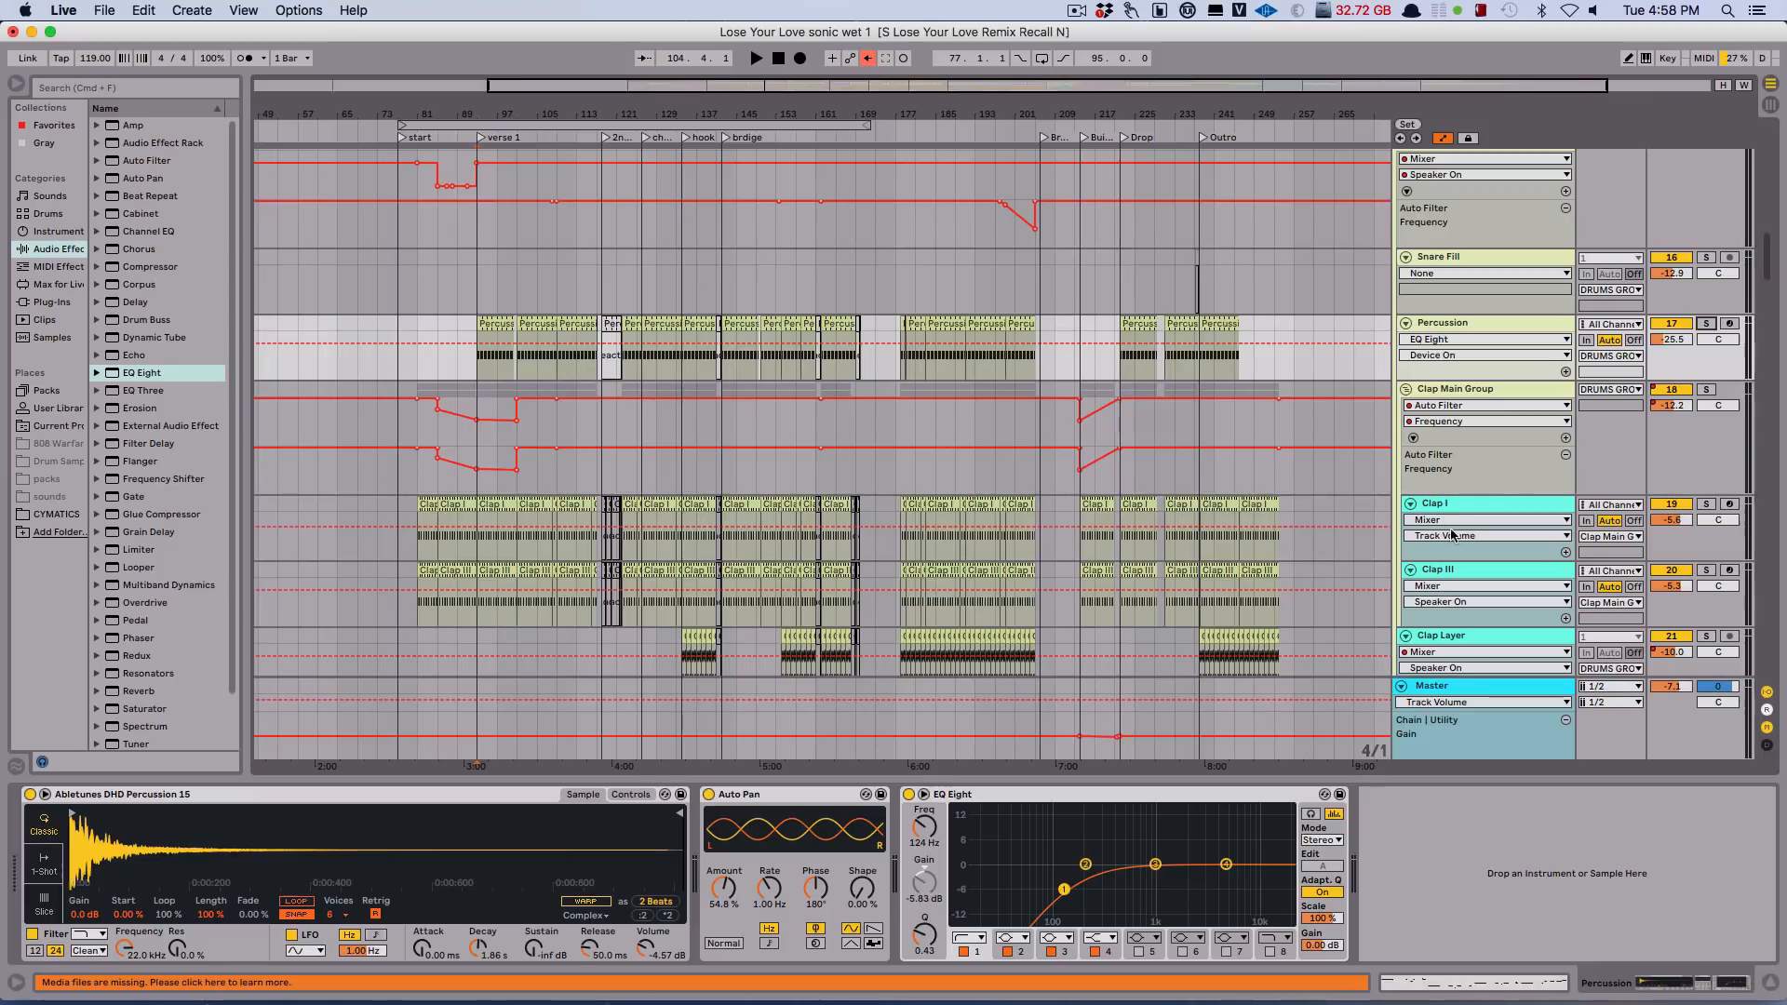
Solo the clap tracks, bring up the Clap Main Group device chain, and play the claps from bar 121.
click(1707, 504)
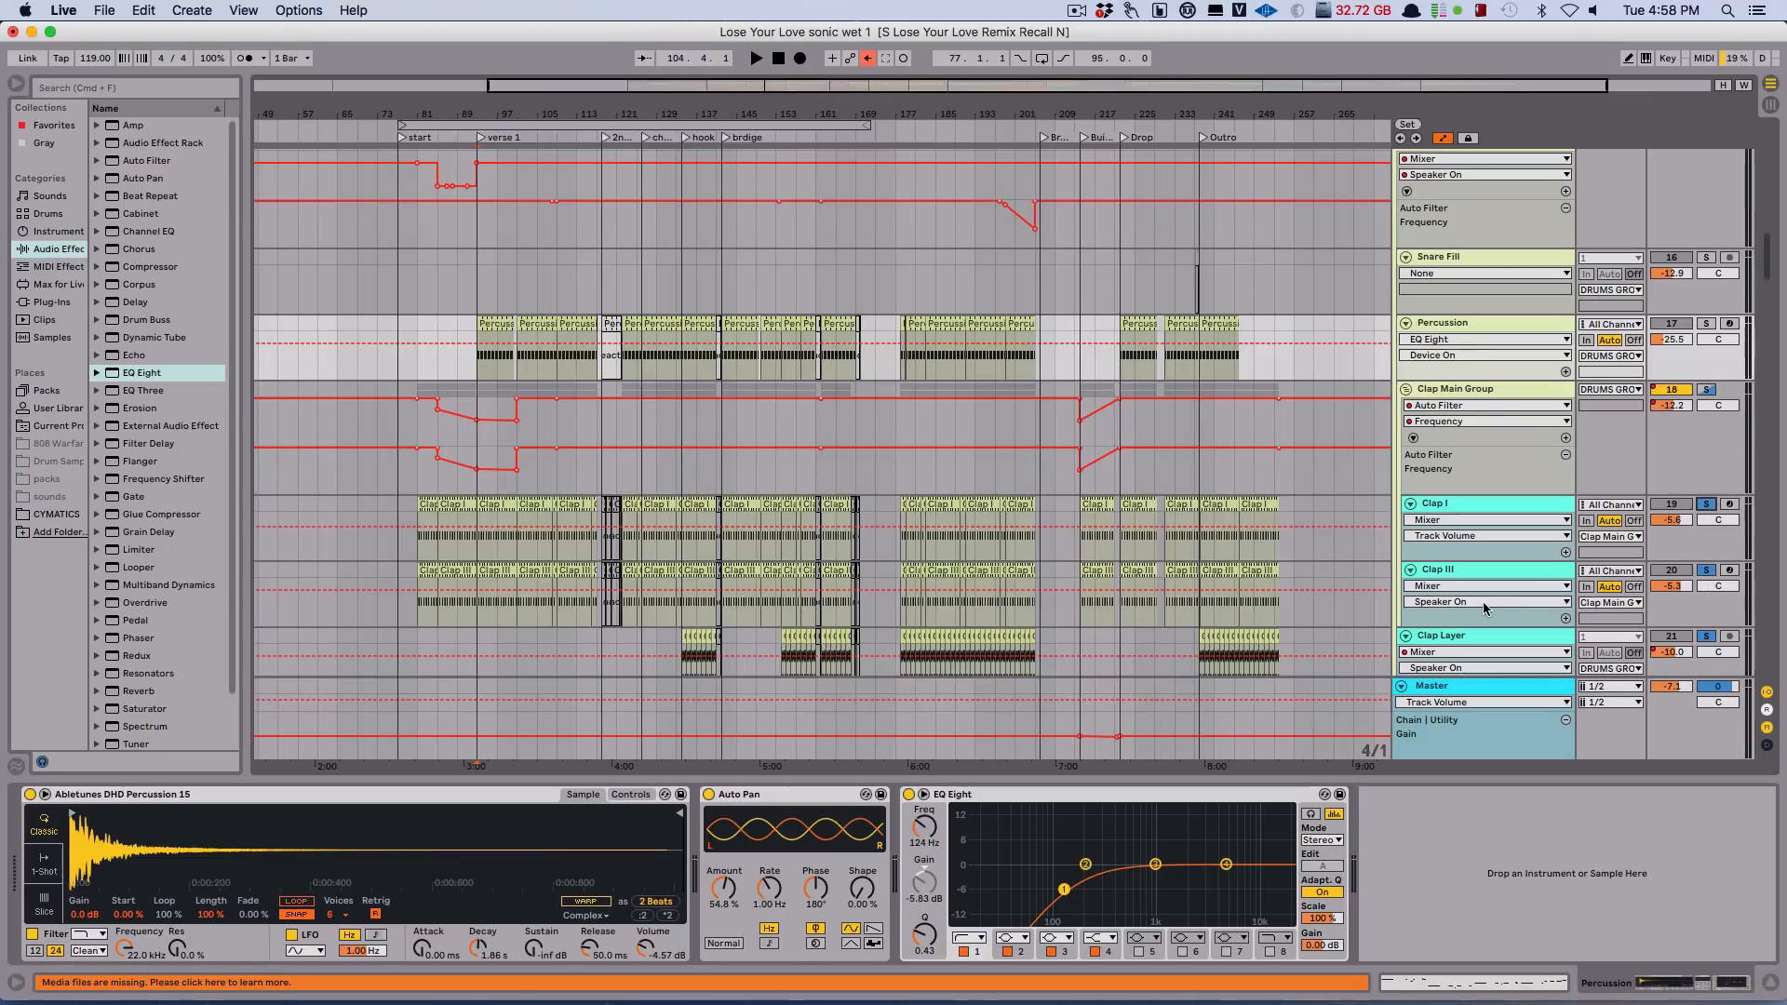
key(space)
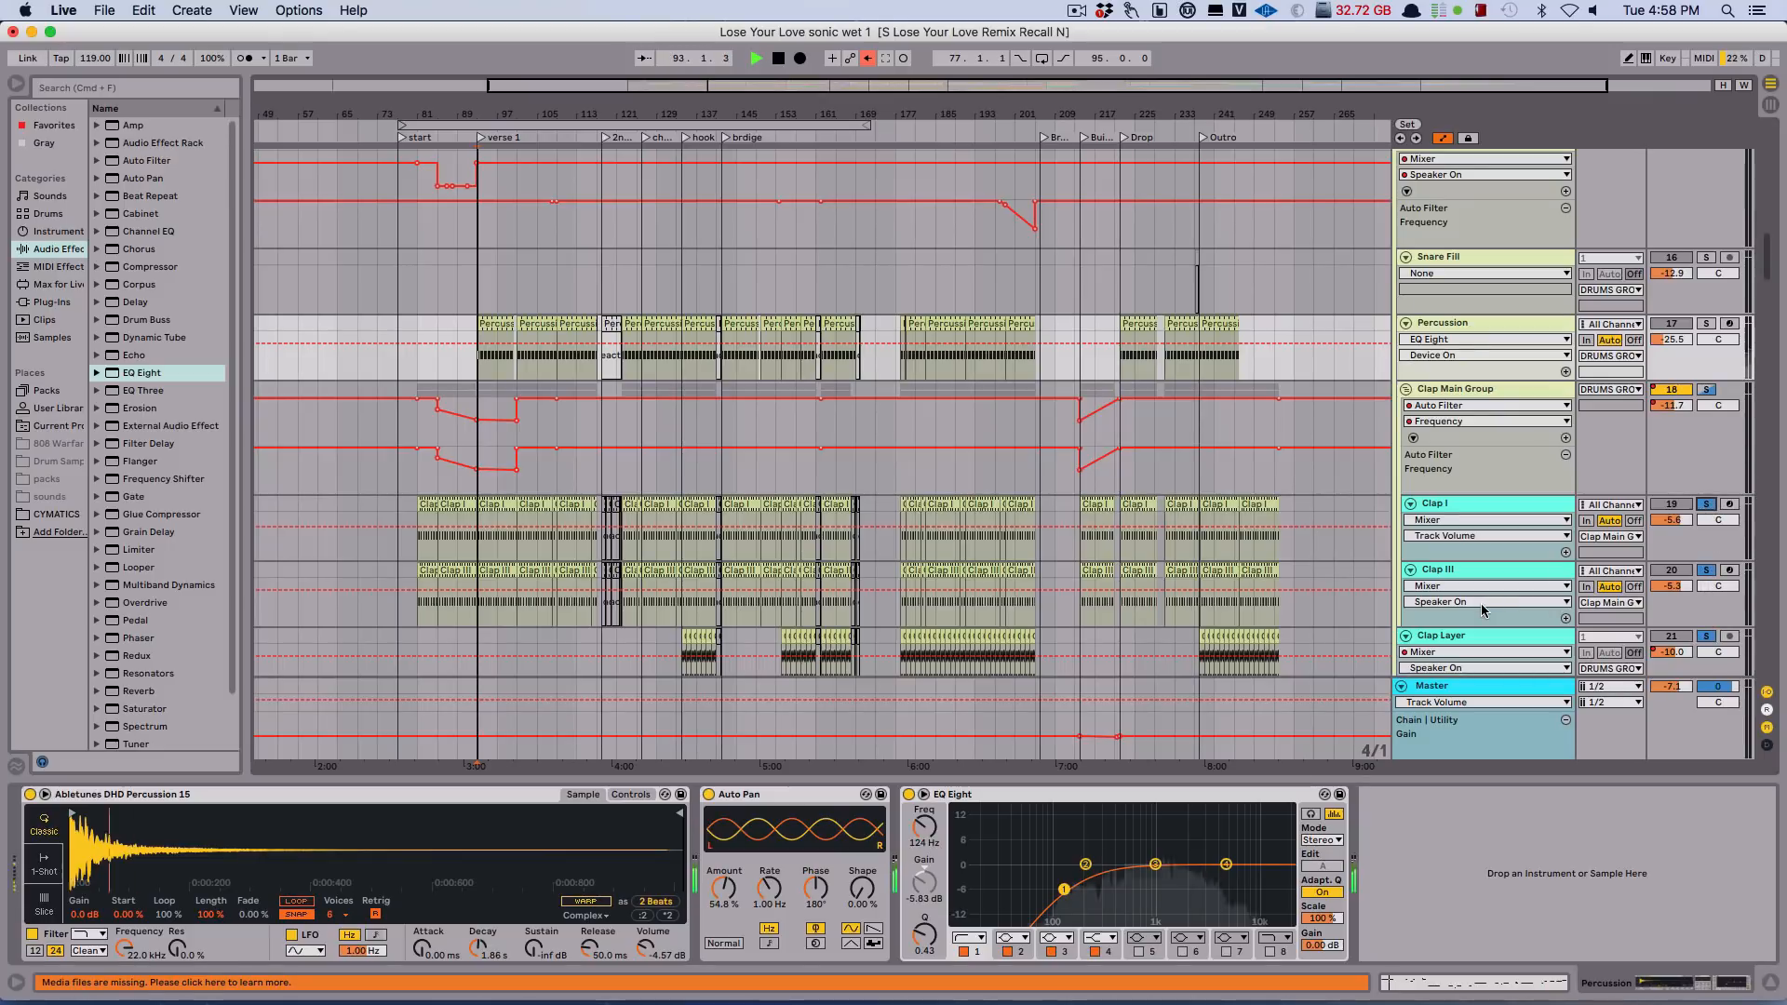
click(1489, 389)
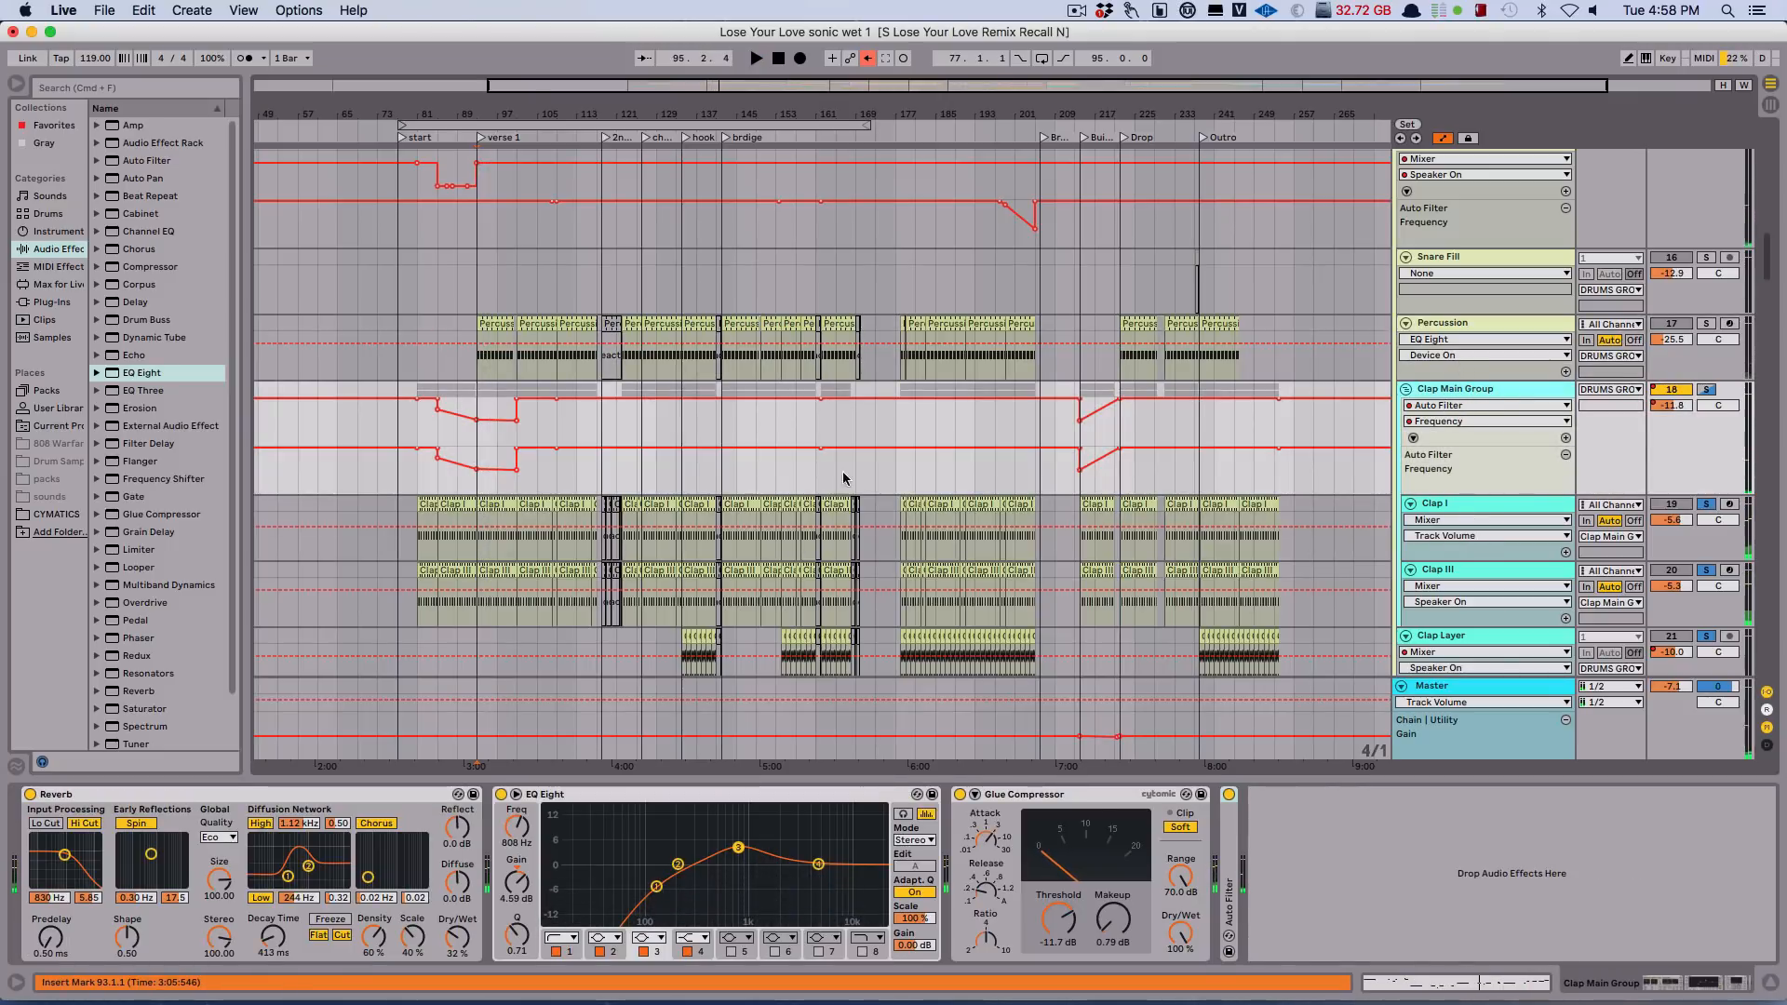
click(622, 426)
key(space)
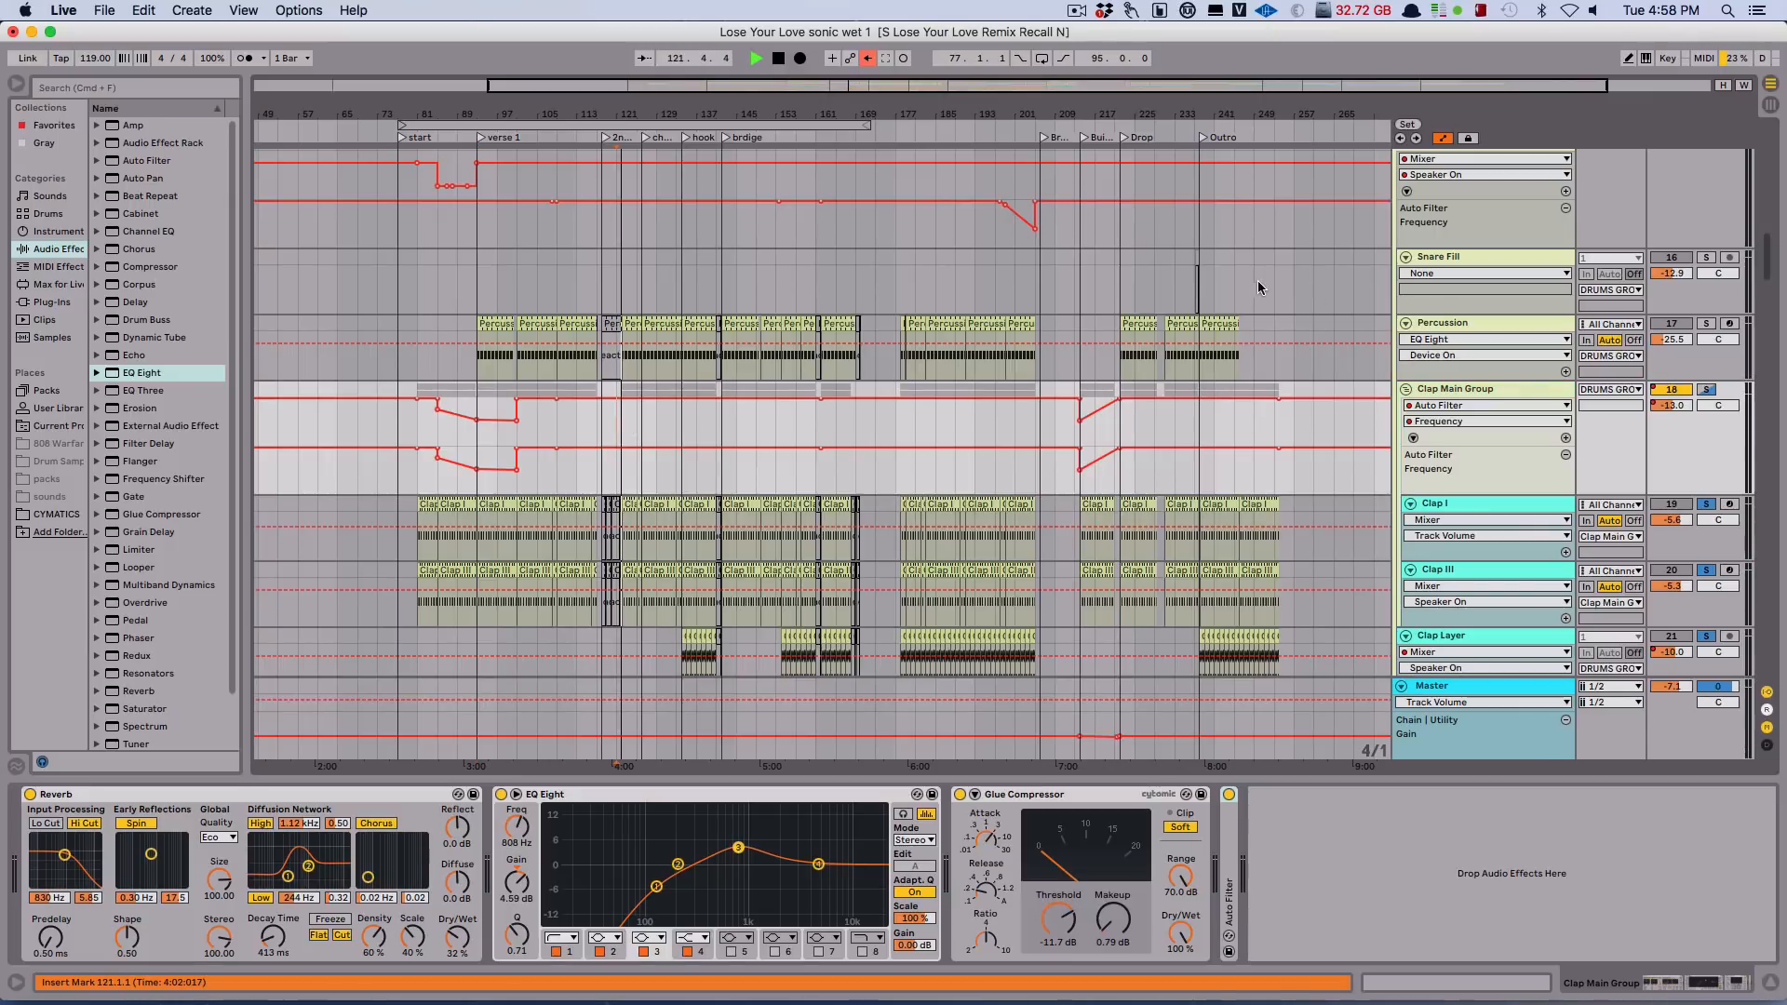
Compare the clap group with its Glue Compressor bypassed and enabled during playback, leaving the compressor on.
click(959, 795)
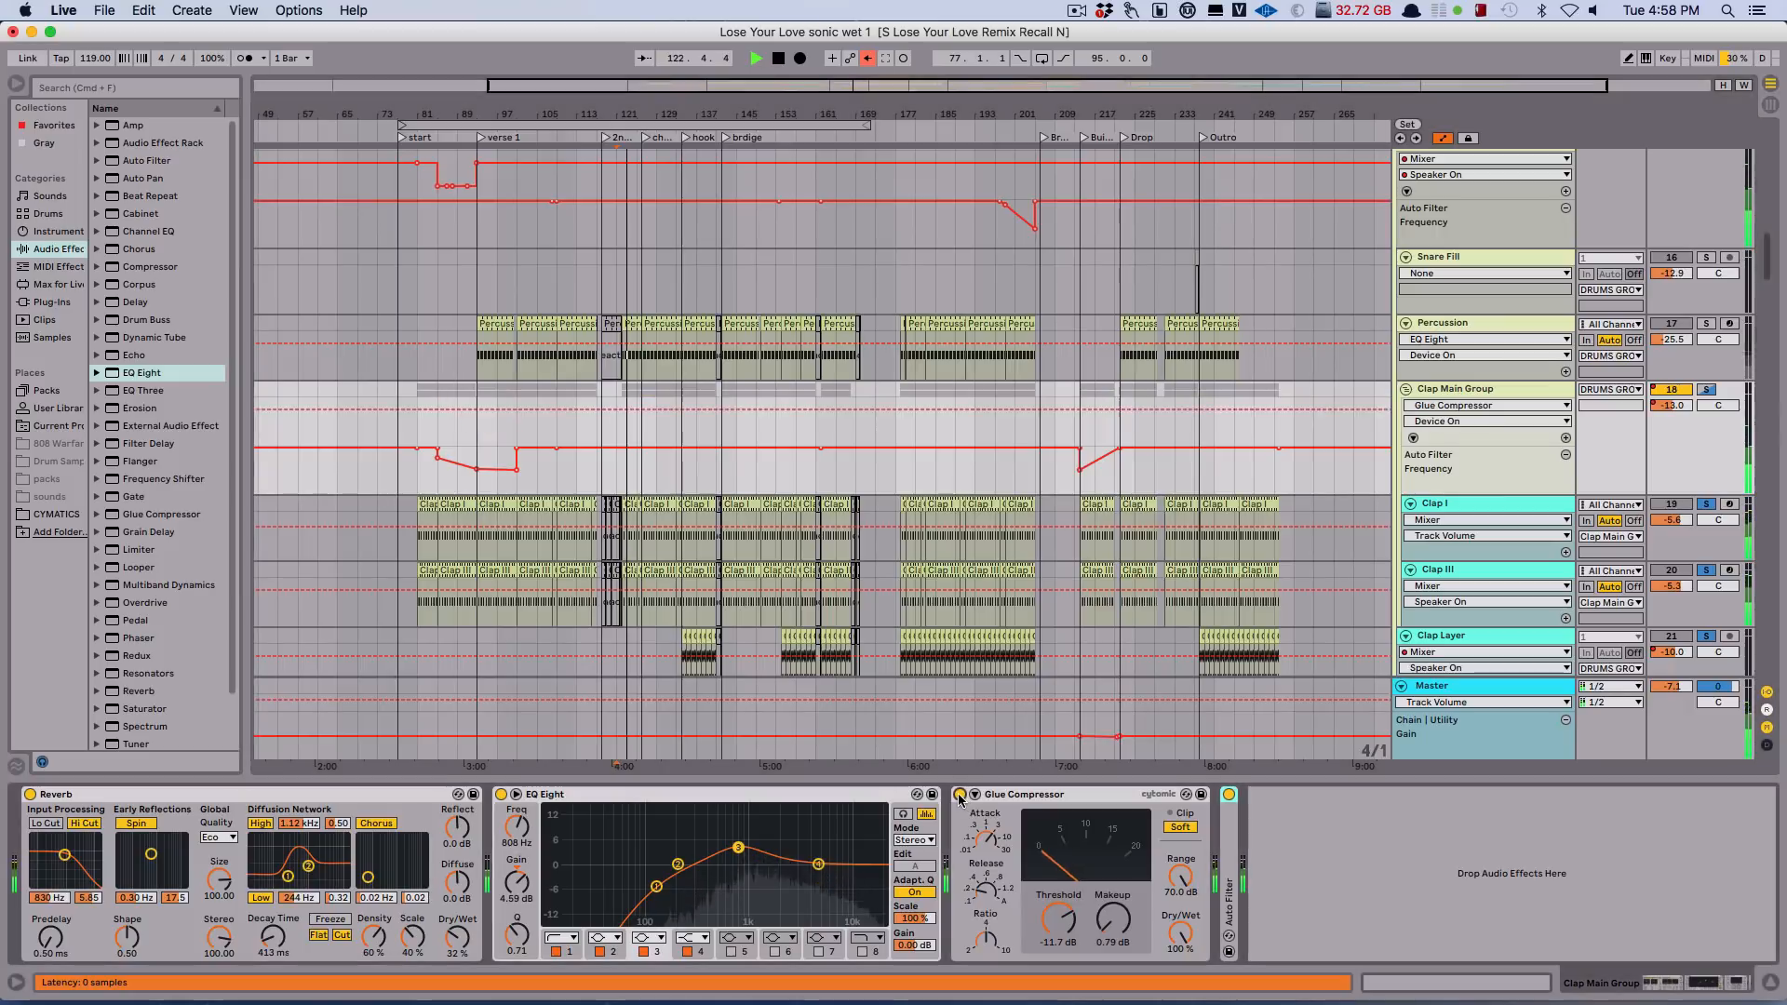
key(space)
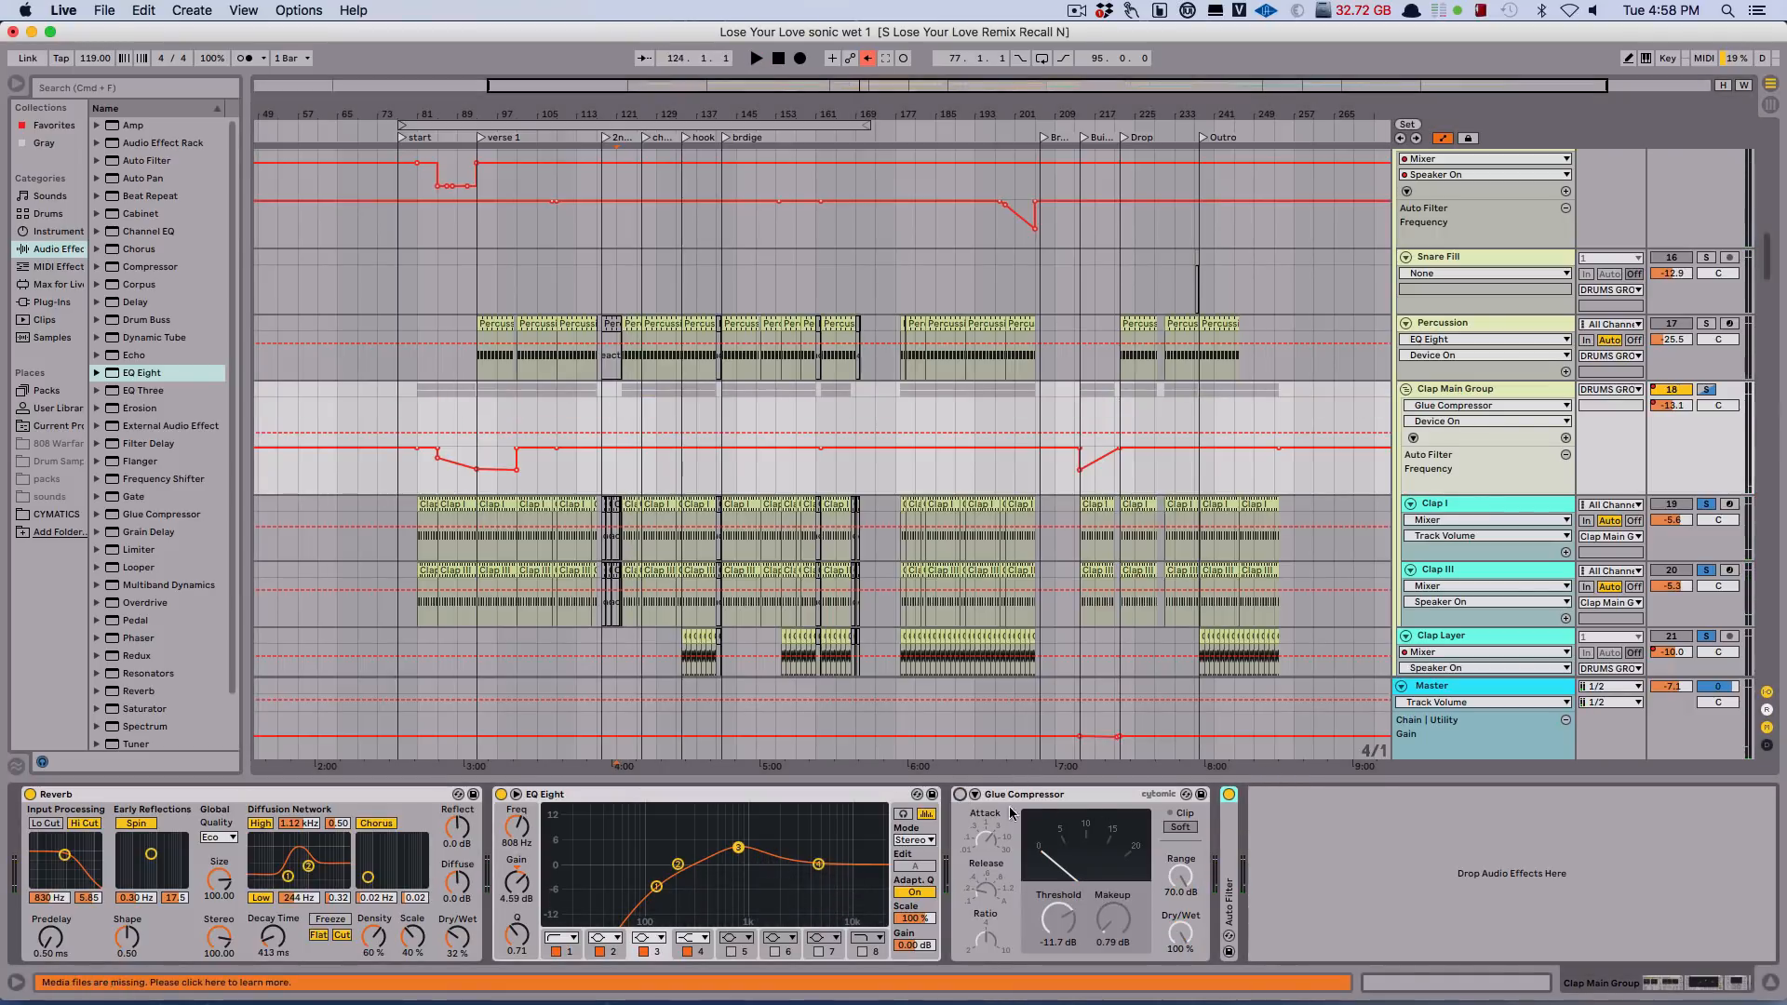
click(960, 795)
key(space)
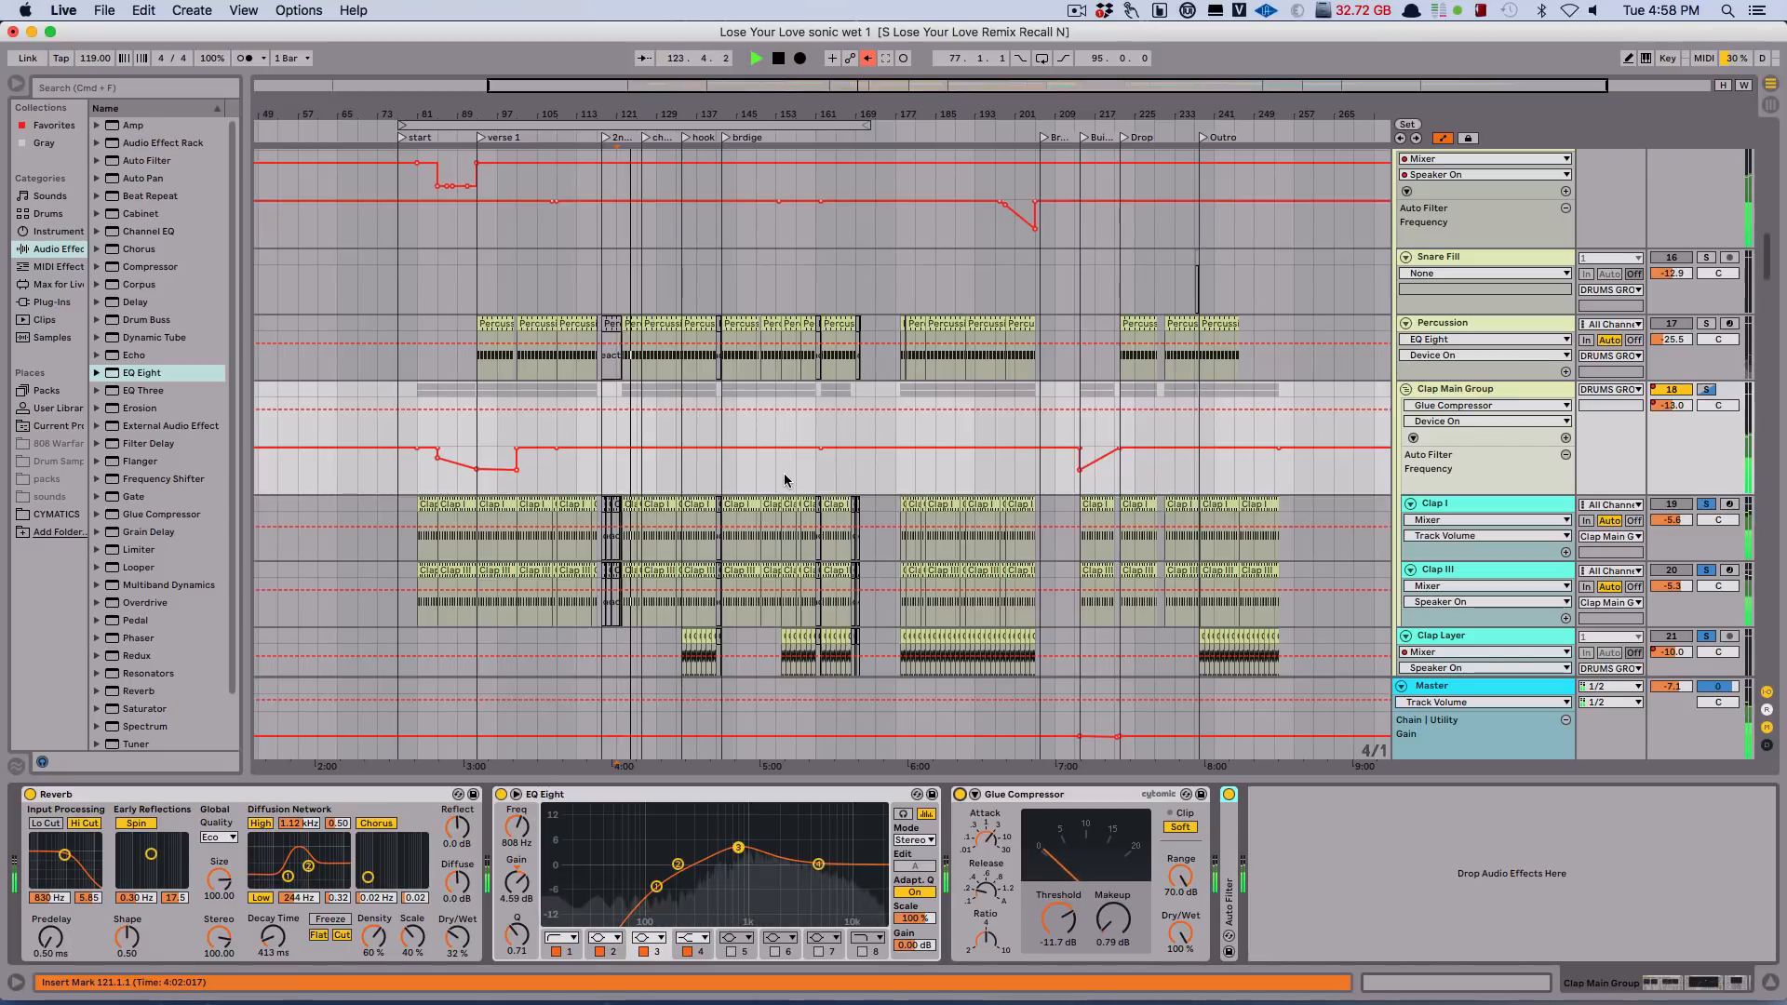
click(962, 802)
click(960, 795)
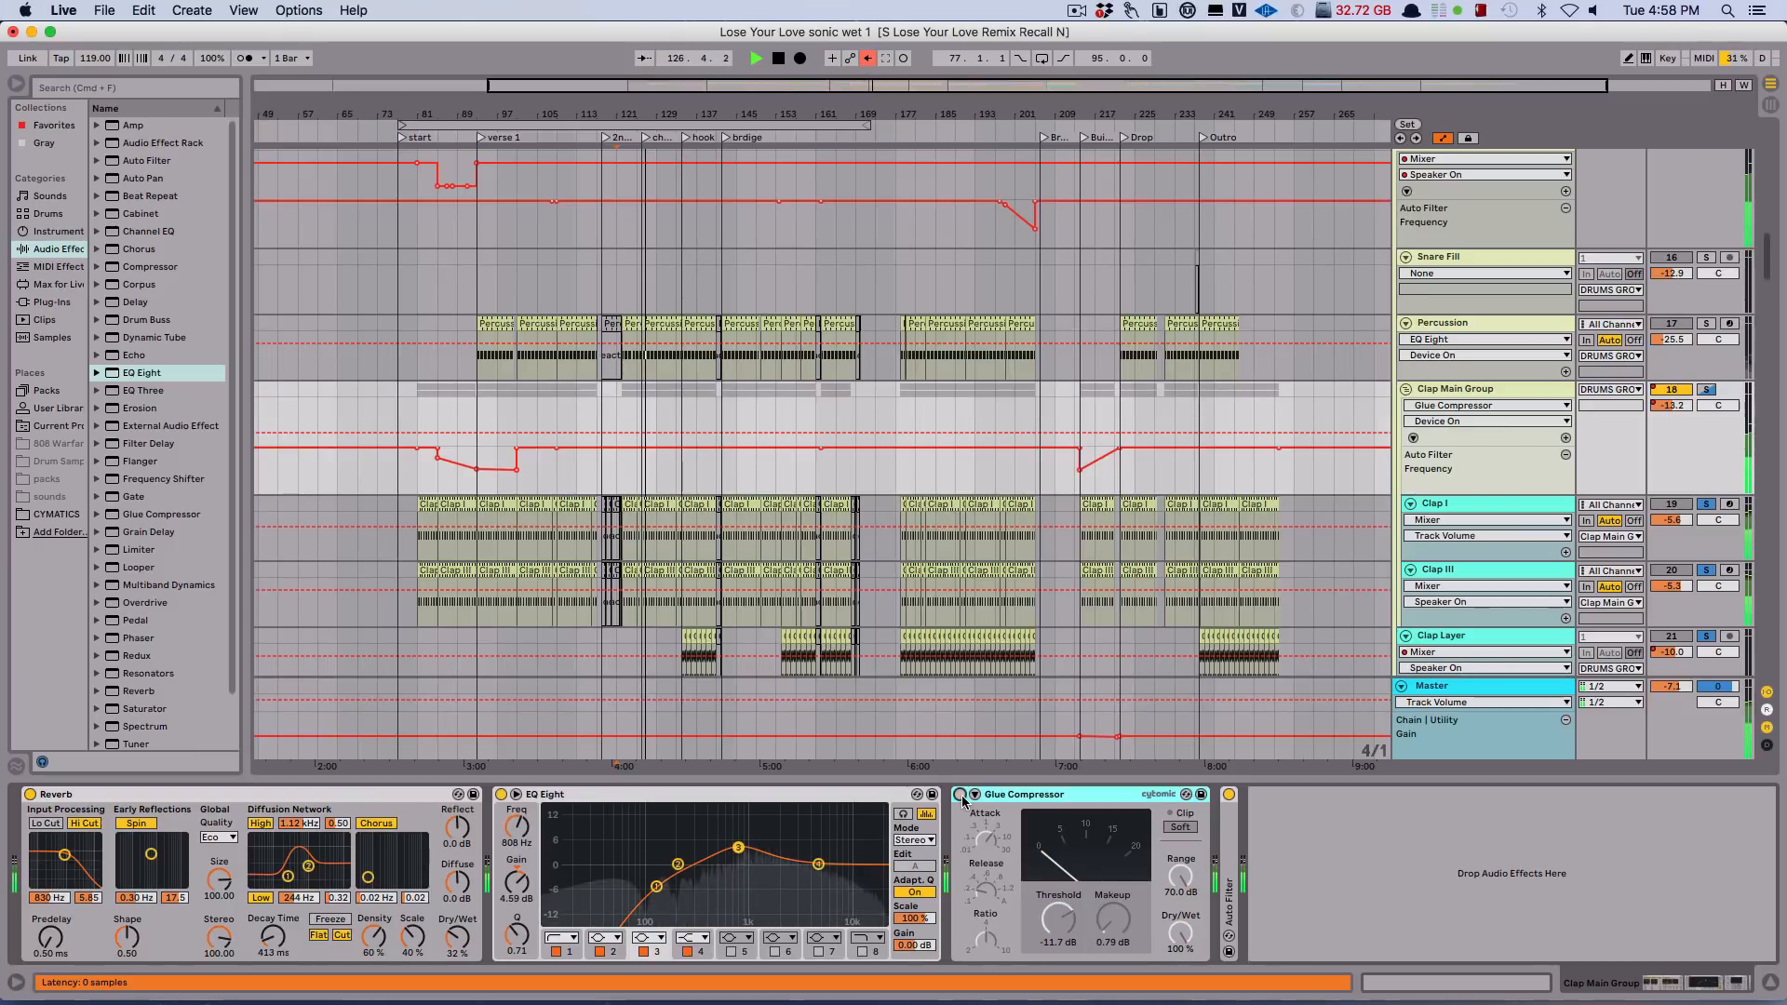
click(960, 795)
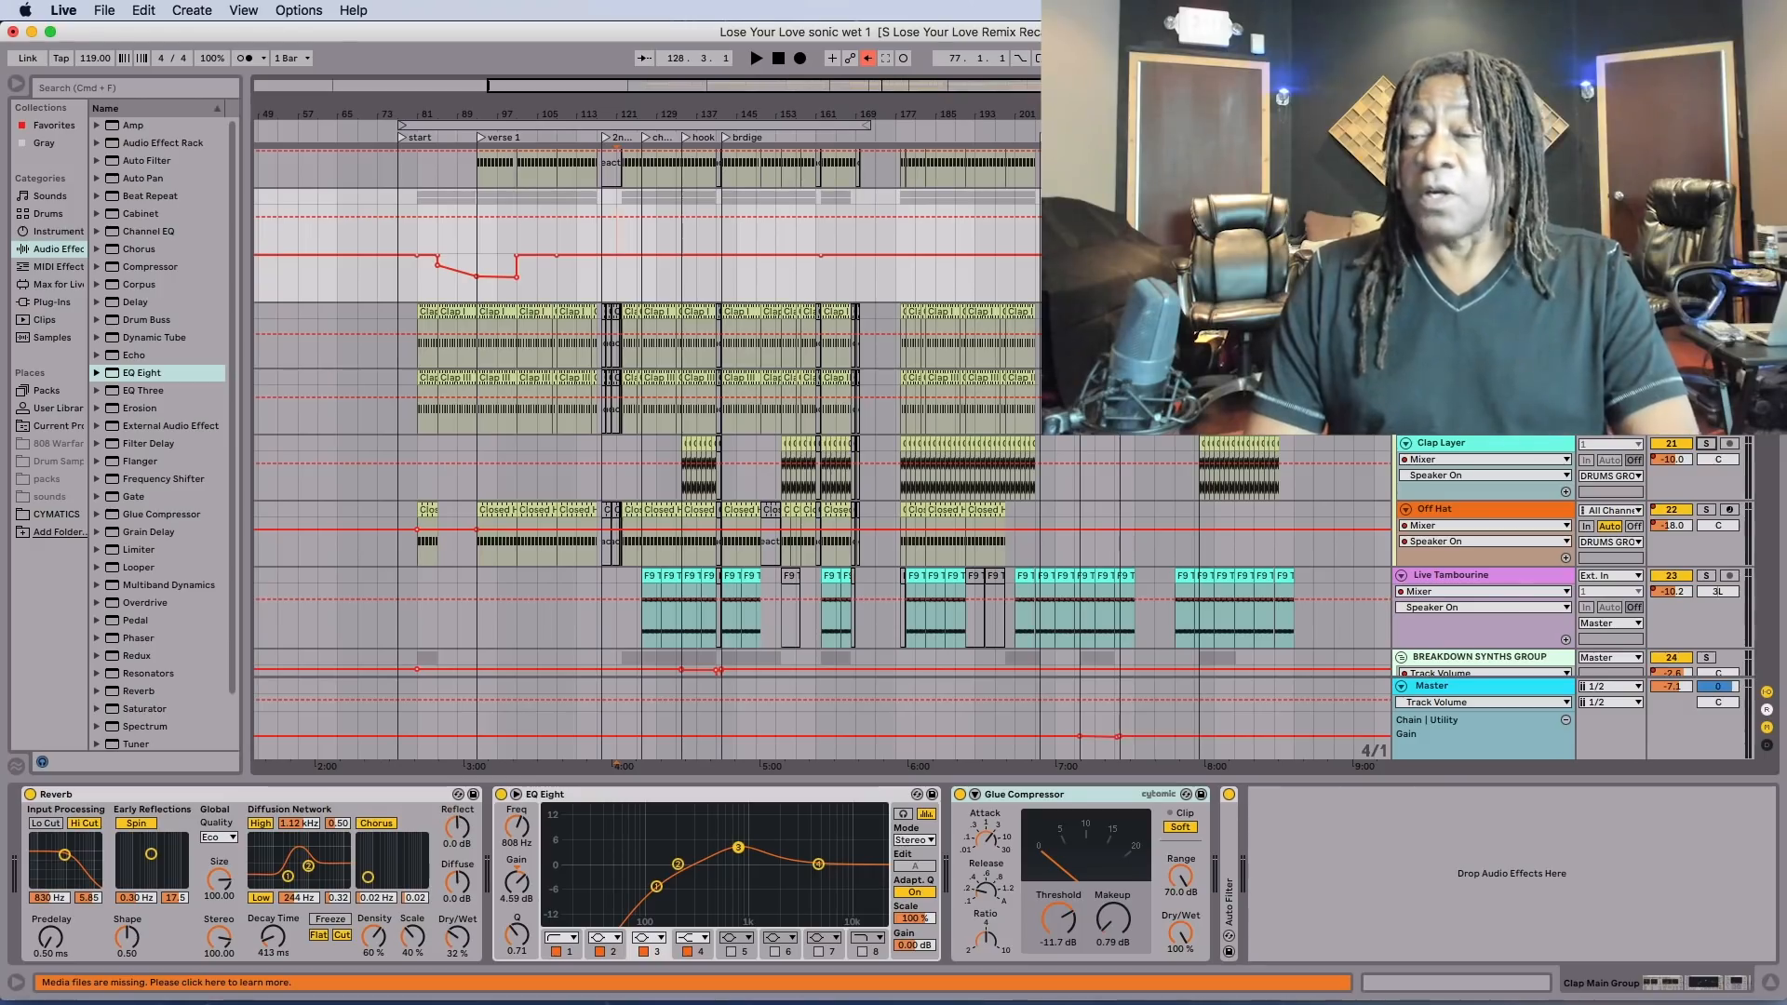
Bring up the Live Tambourine track's device chain and play the mix from bar 125.
scroll(651, 419, down, 3)
scroll(651, 419, down, 1)
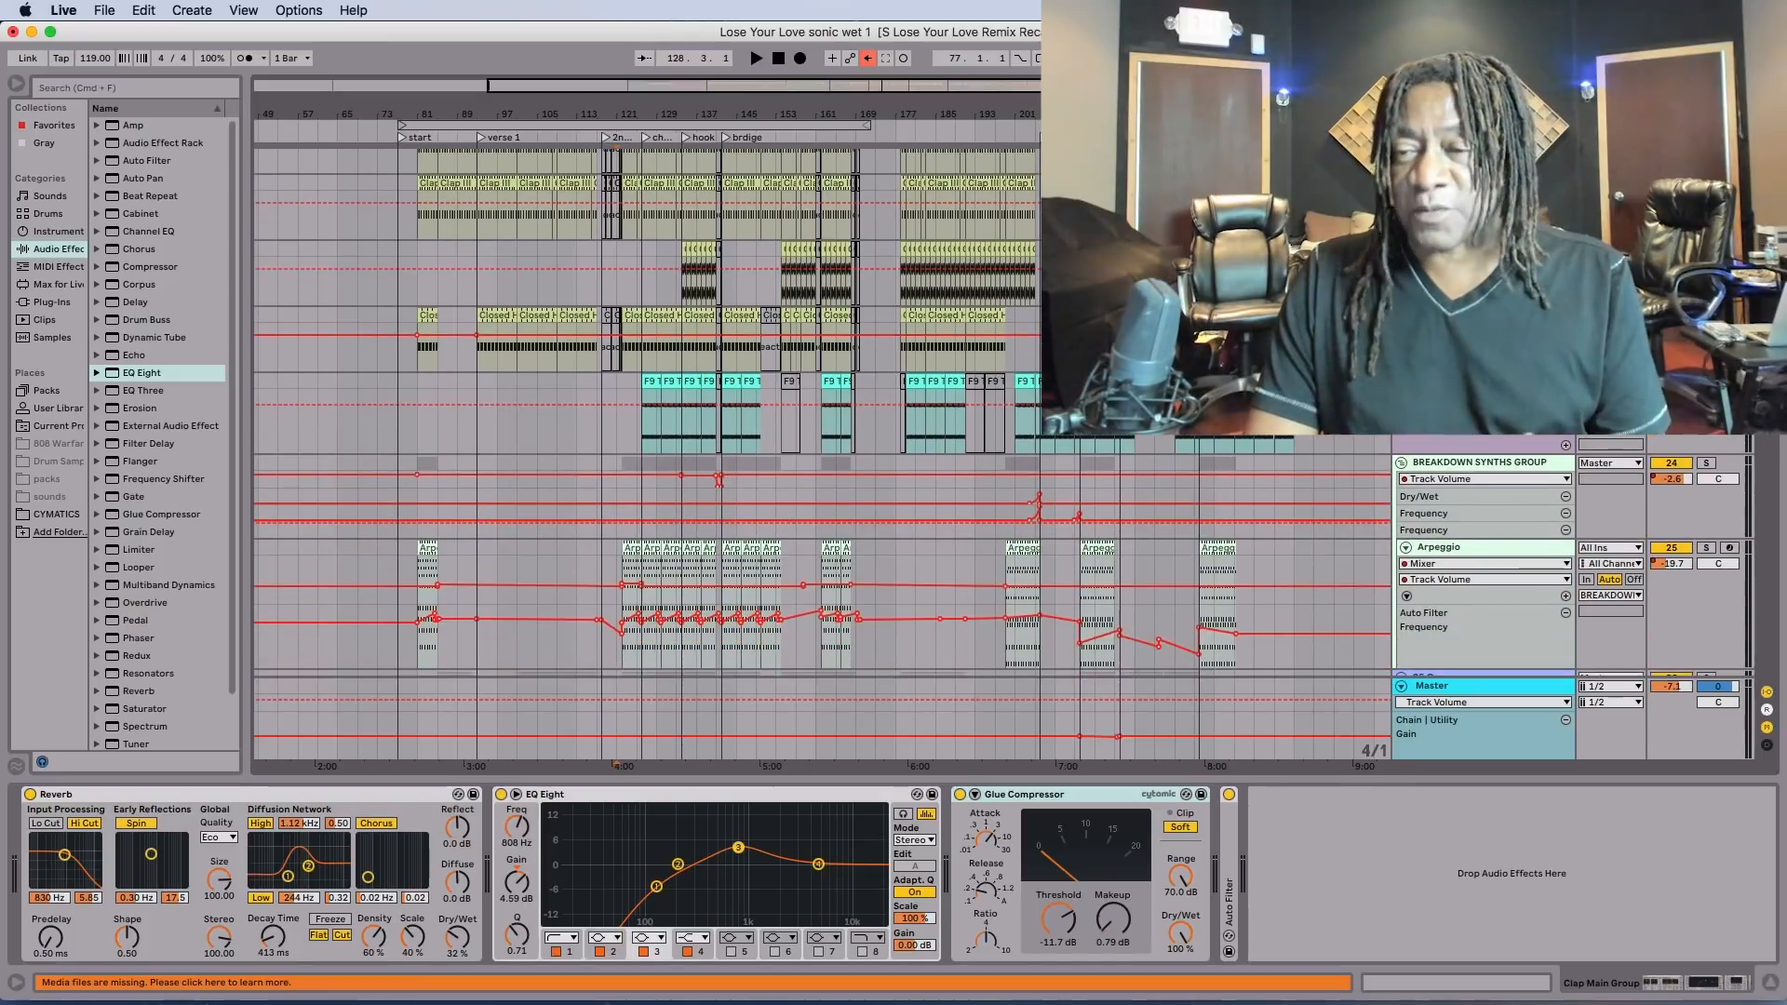
click(642, 425)
key(space)
key(space)
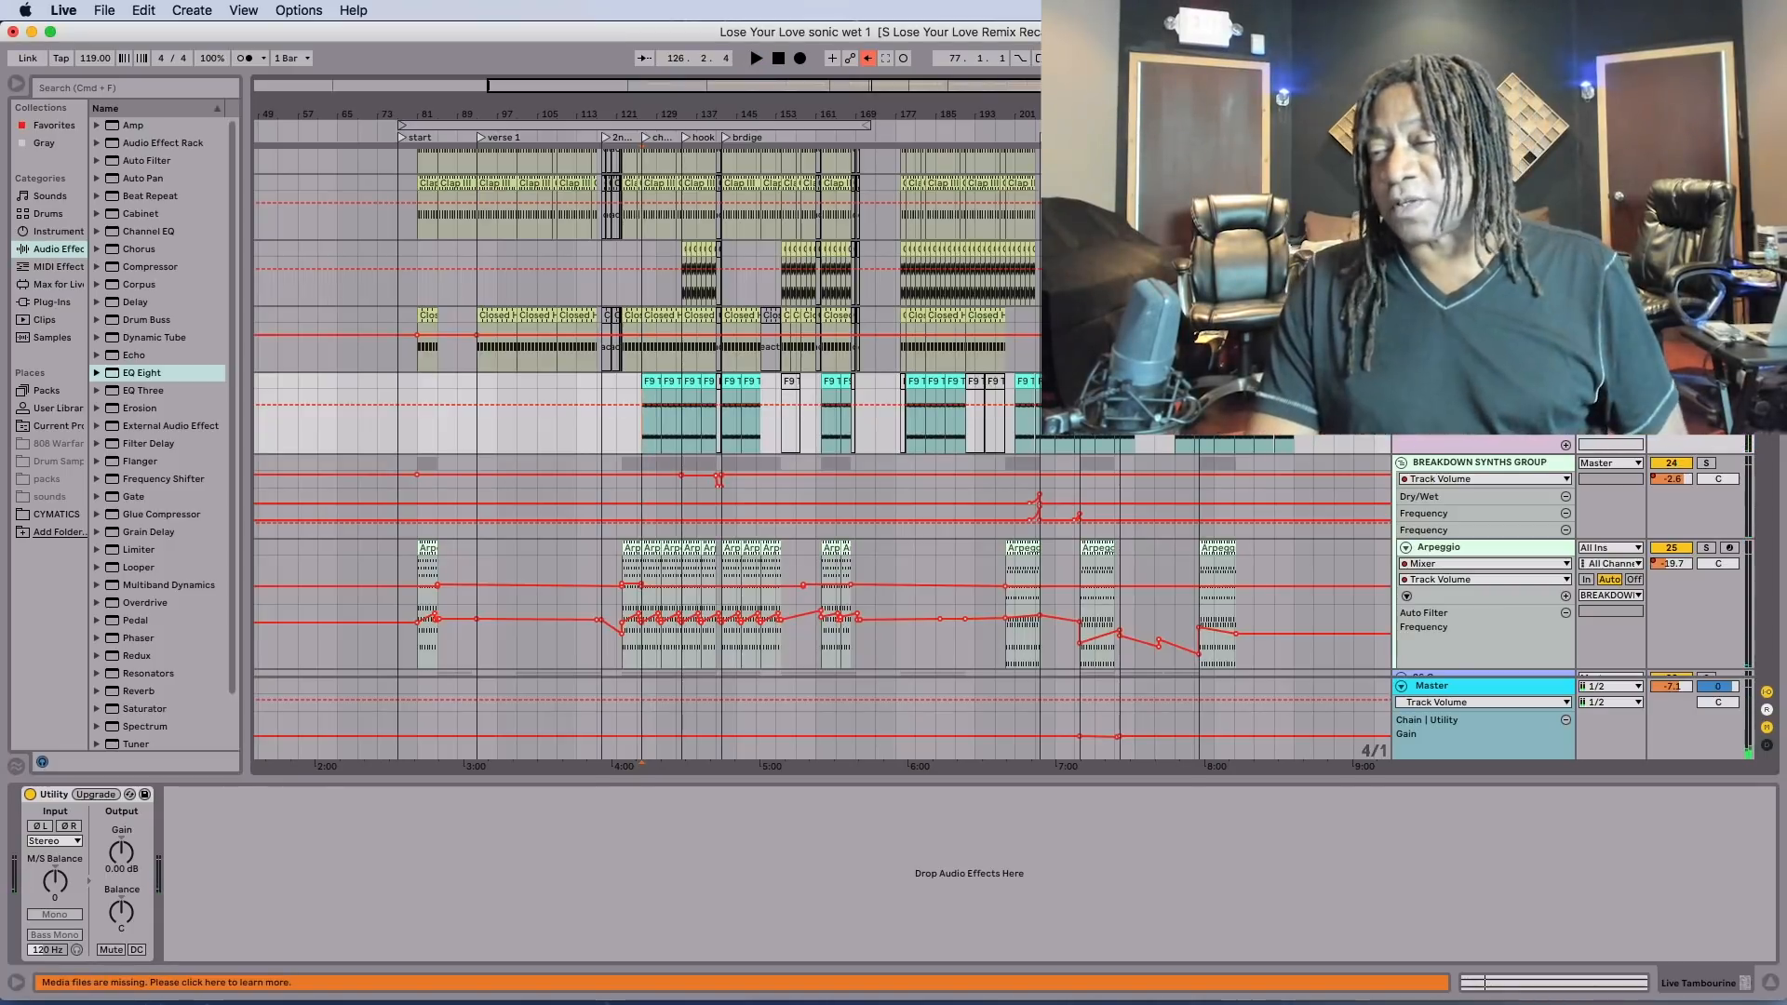
key(space)
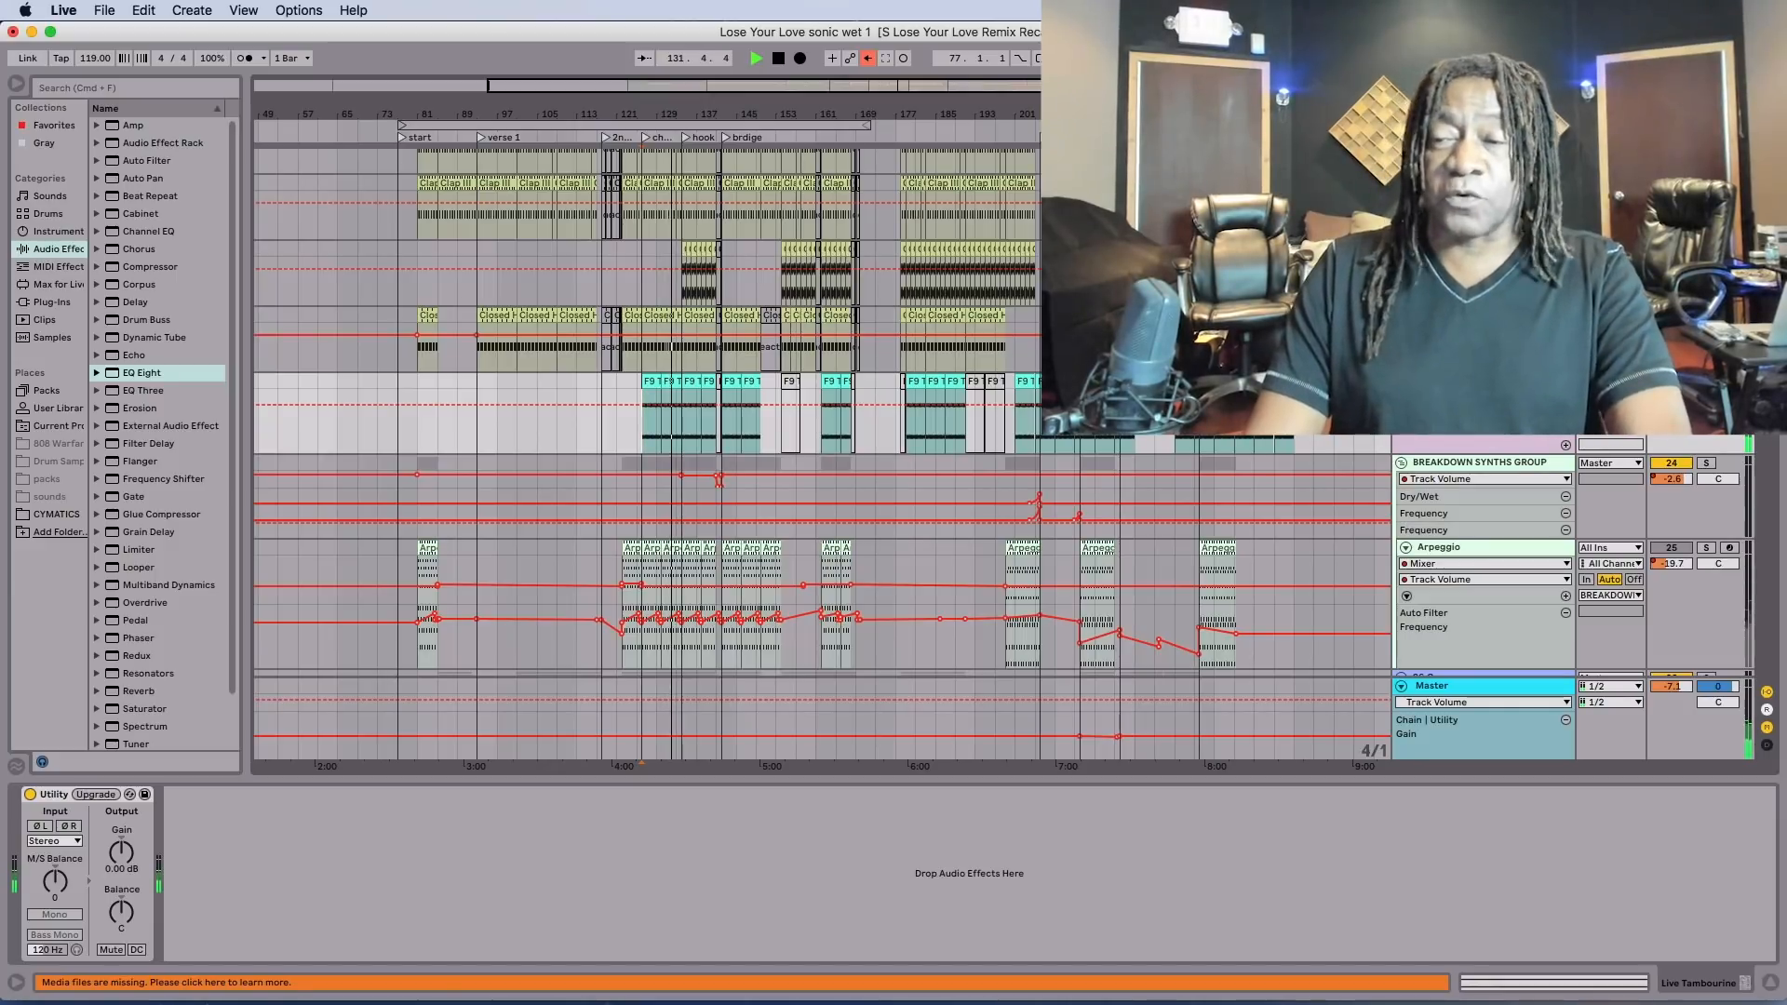
key(space)
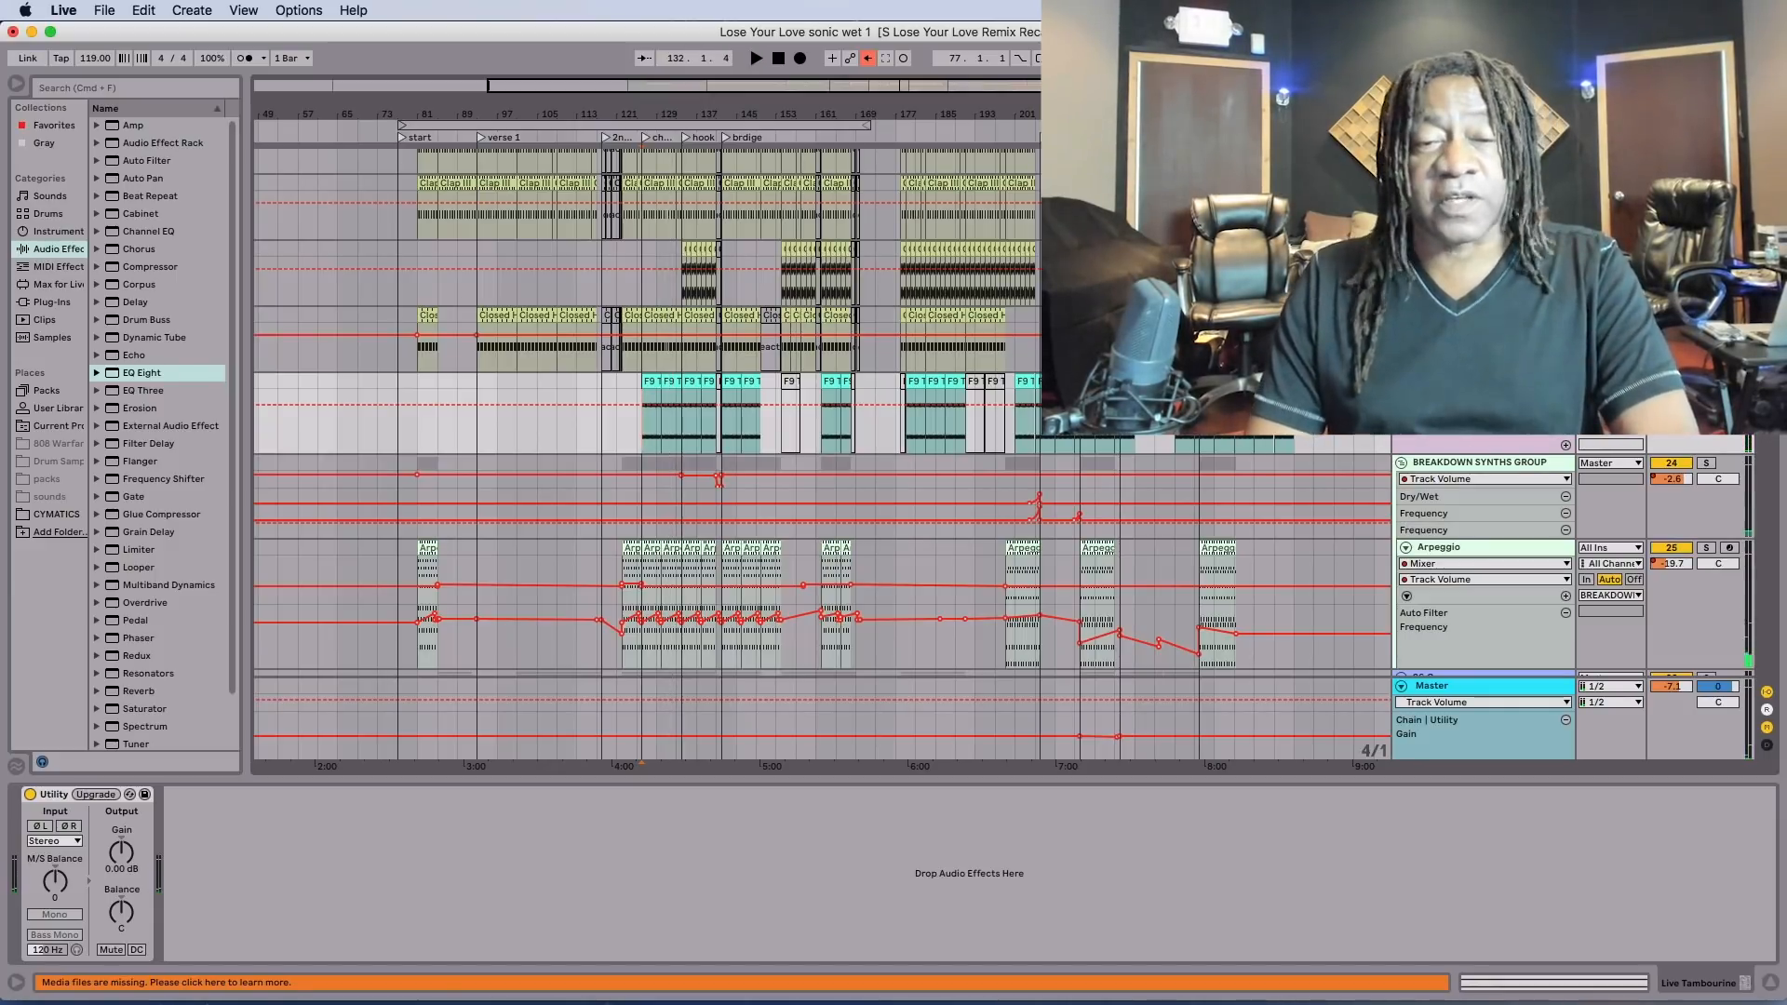
key(space)
Audition the Arpeggio track in solo and review its device chain through to the sidechain Compressor.
scroll(798, 595, down, 5)
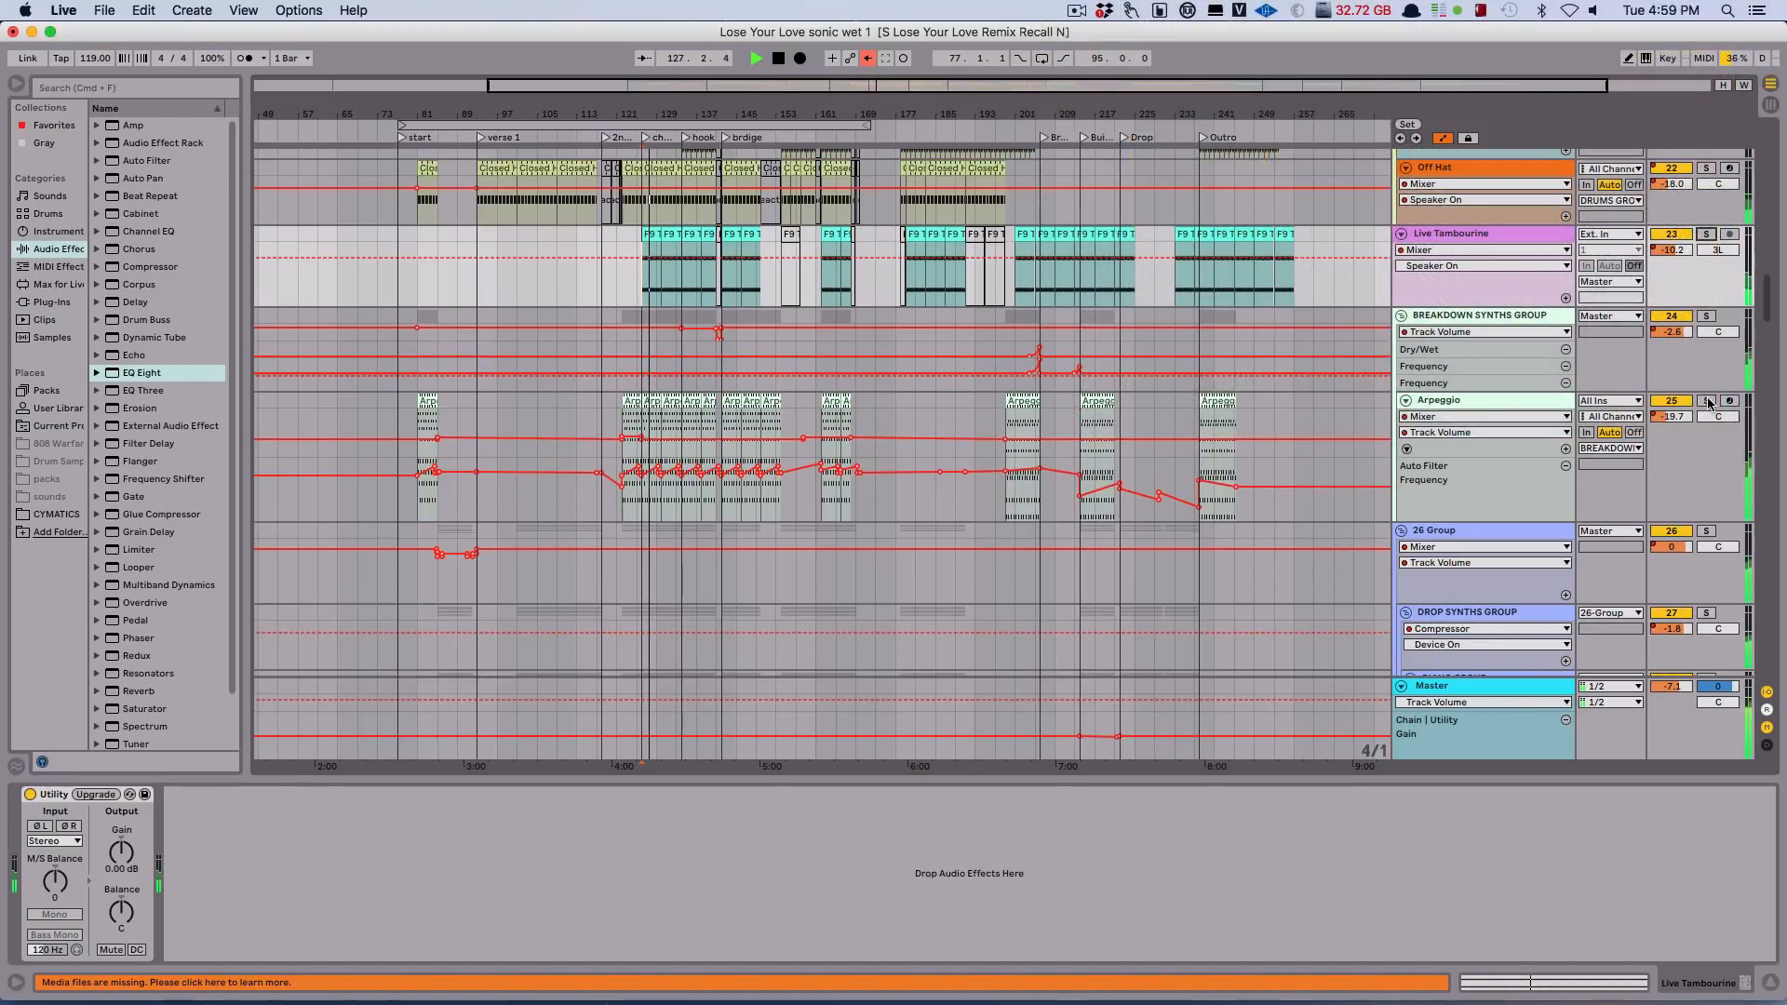
click(1483, 400)
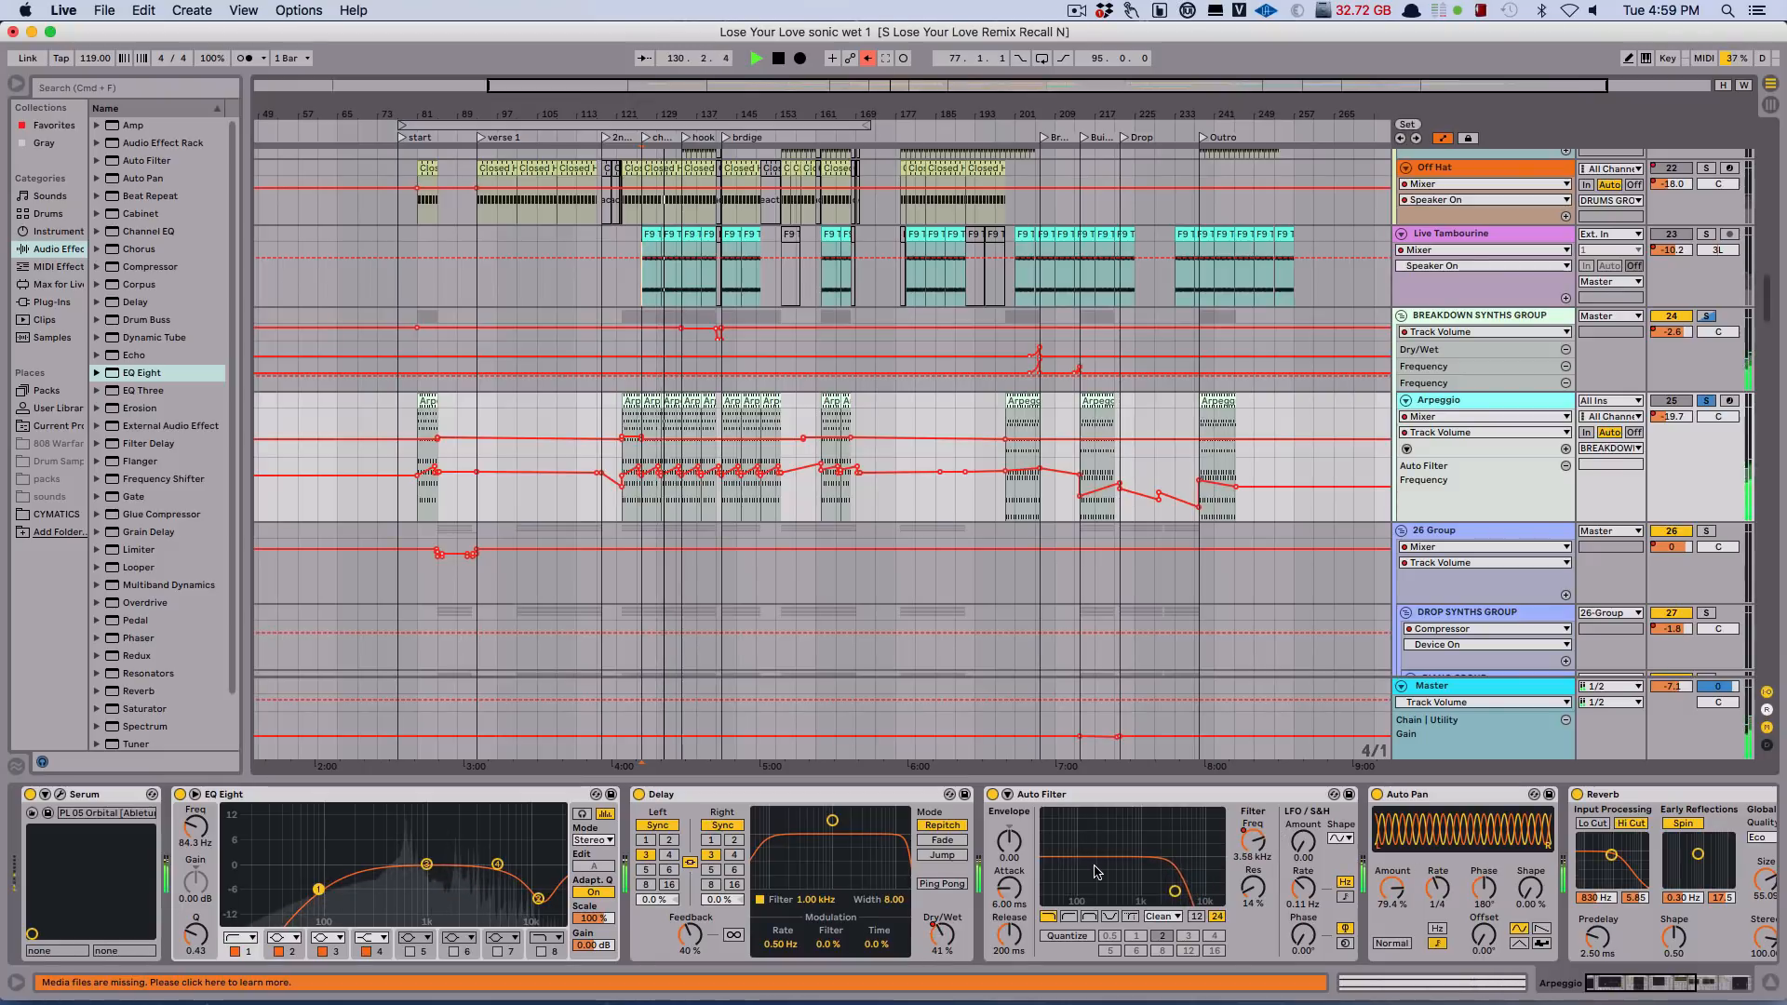
scroll(1096, 873, right, 3)
scroll(1096, 872, right, 10)
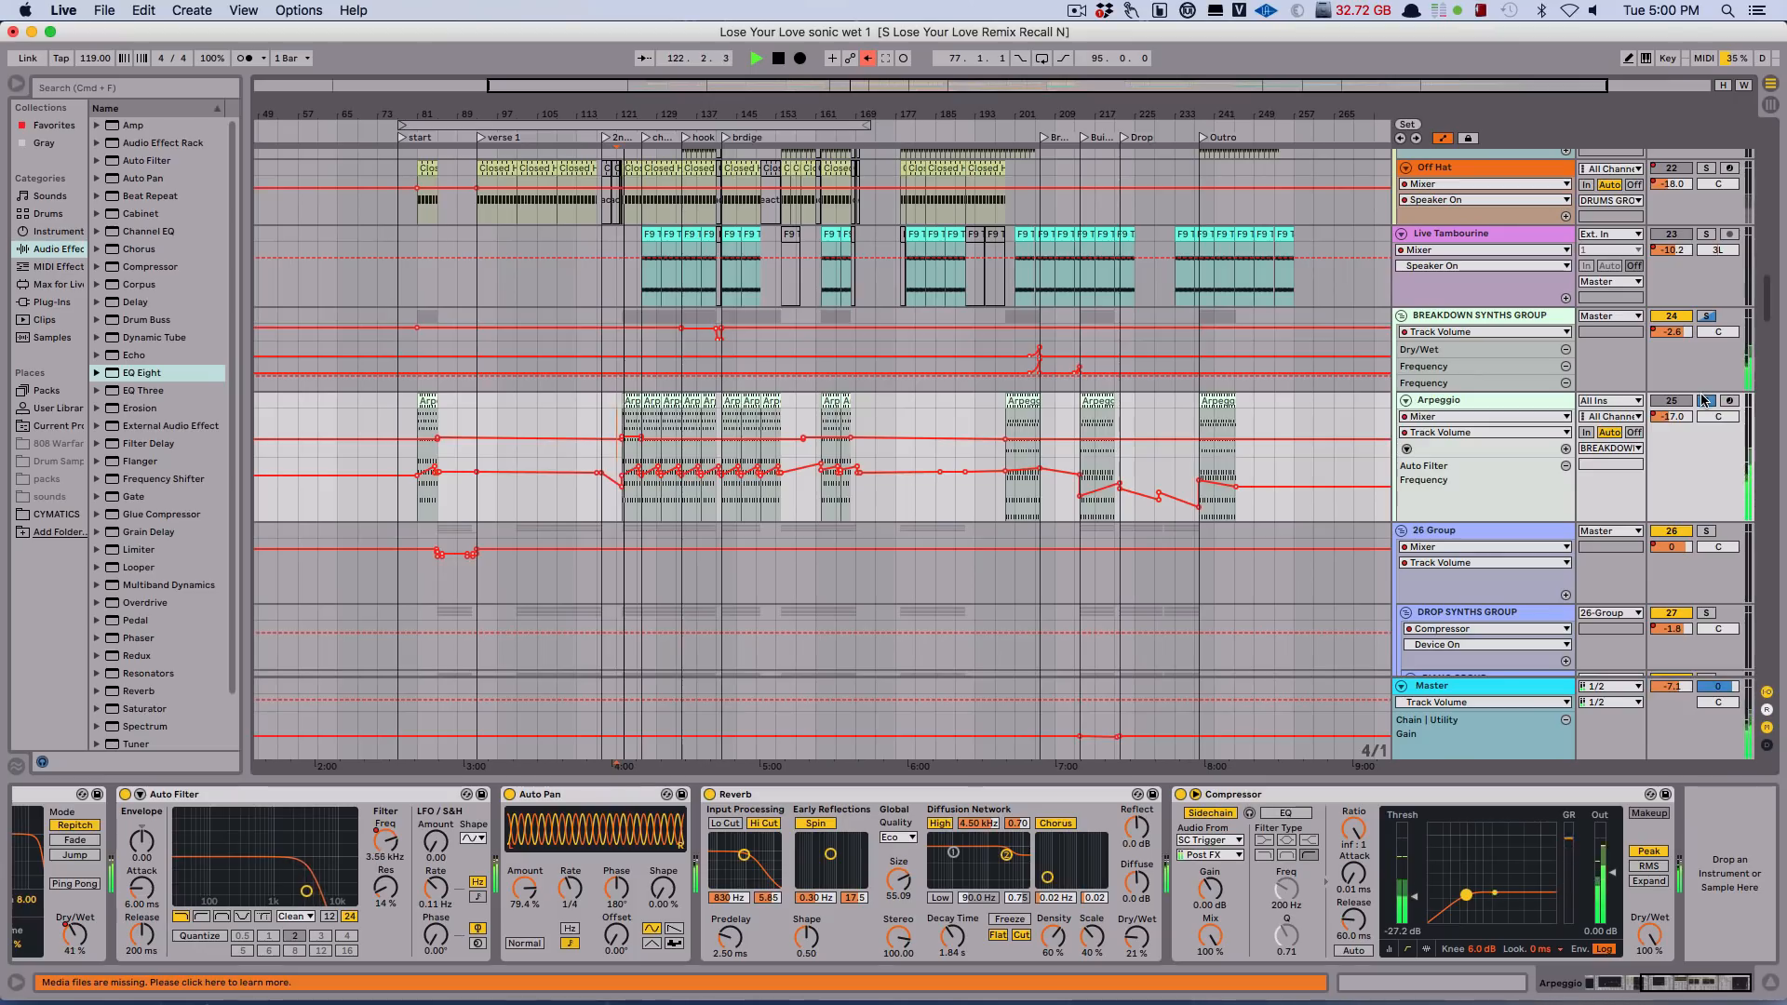
Bring up the Dance Piano track's device chain and play the mix from bar 121.
scroll(1142, 412, down, 15)
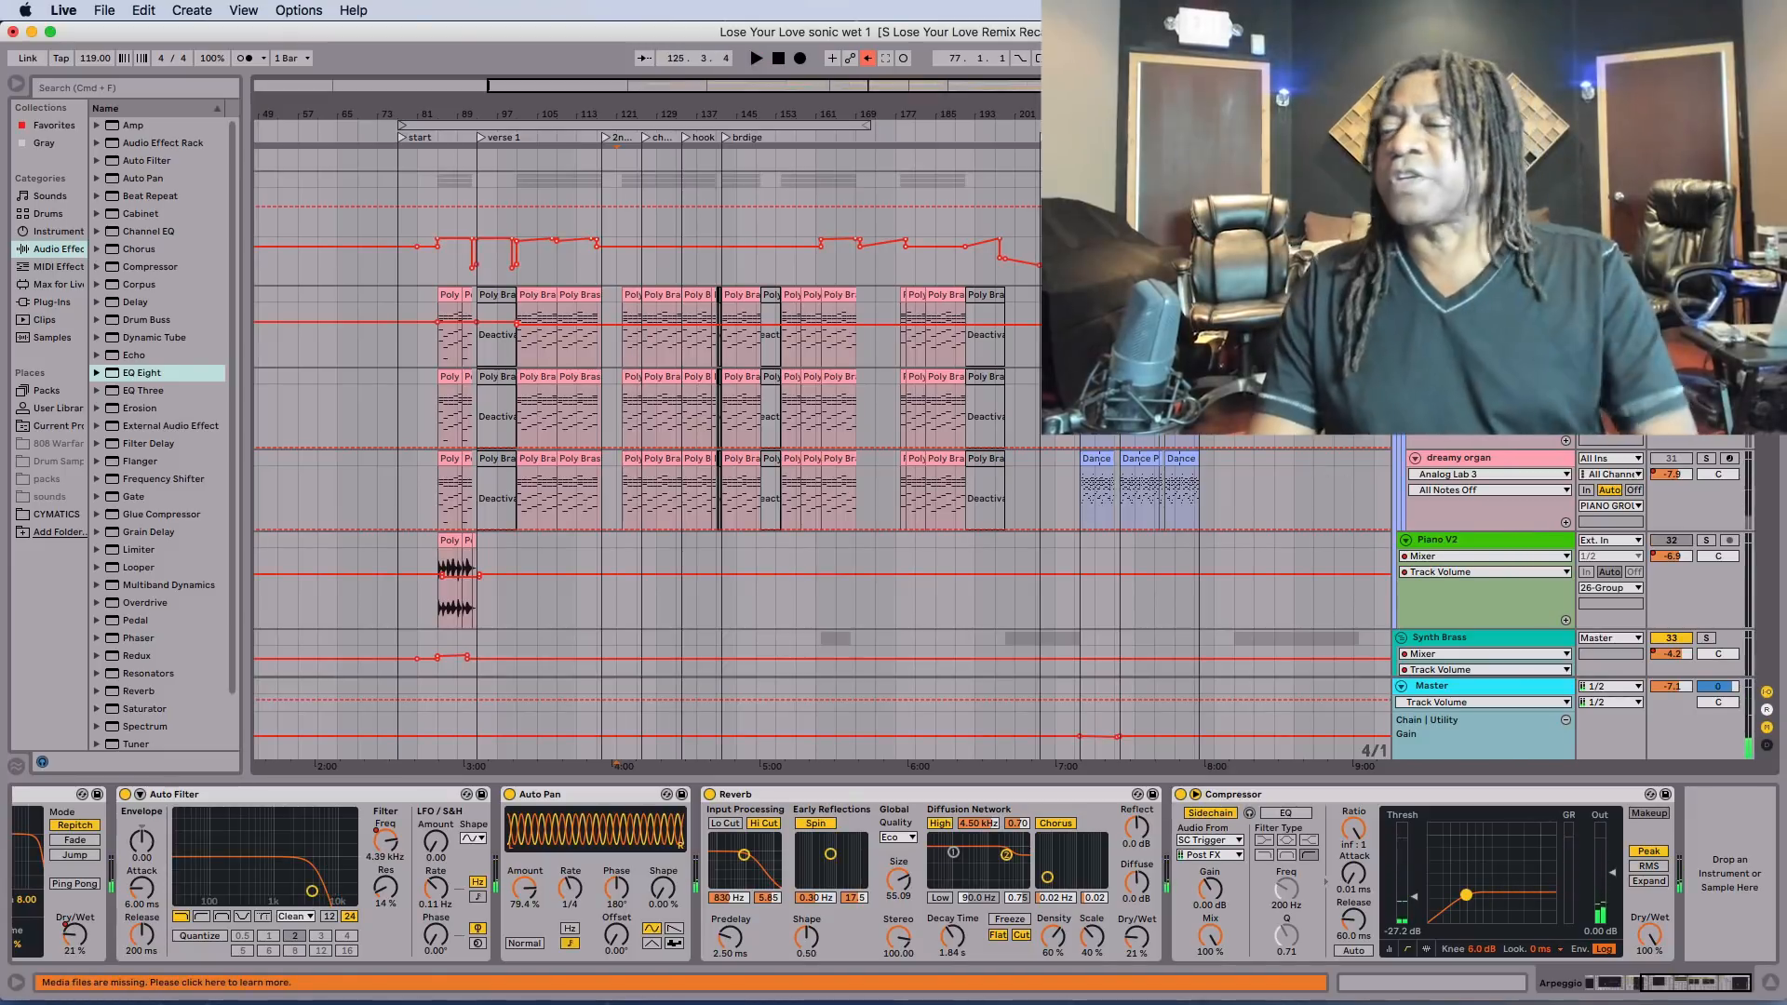
click(1459, 295)
key(space)
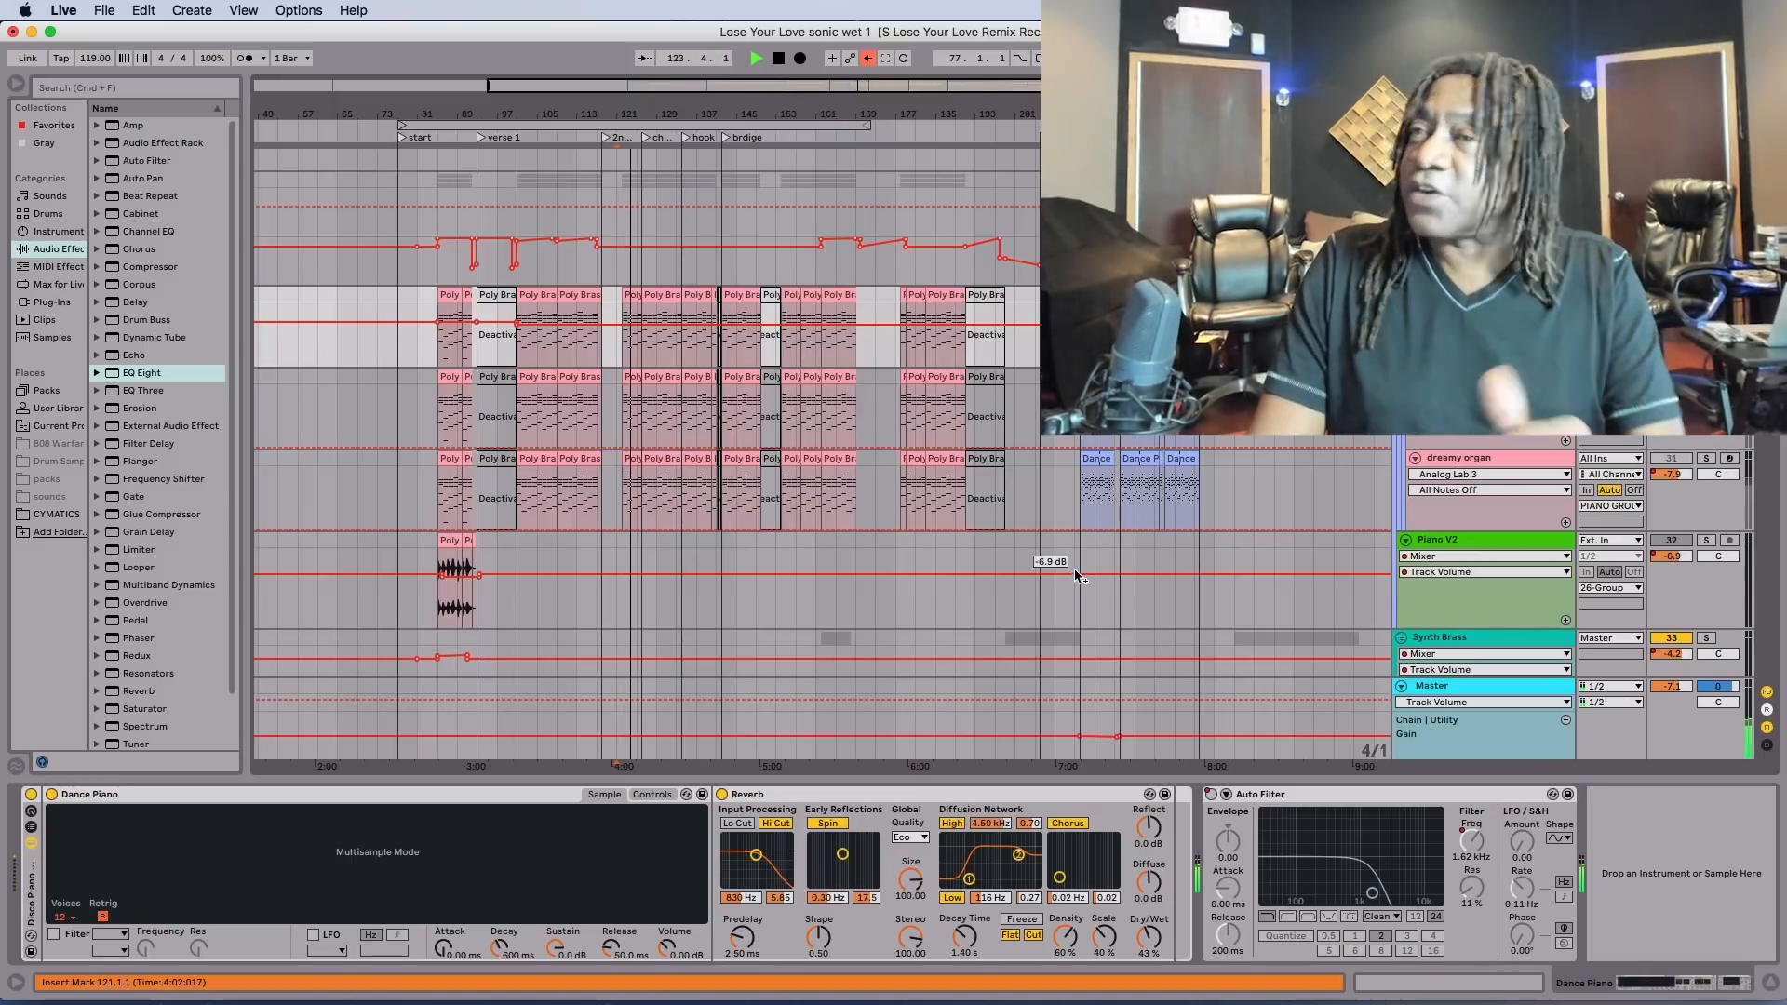
key(space)
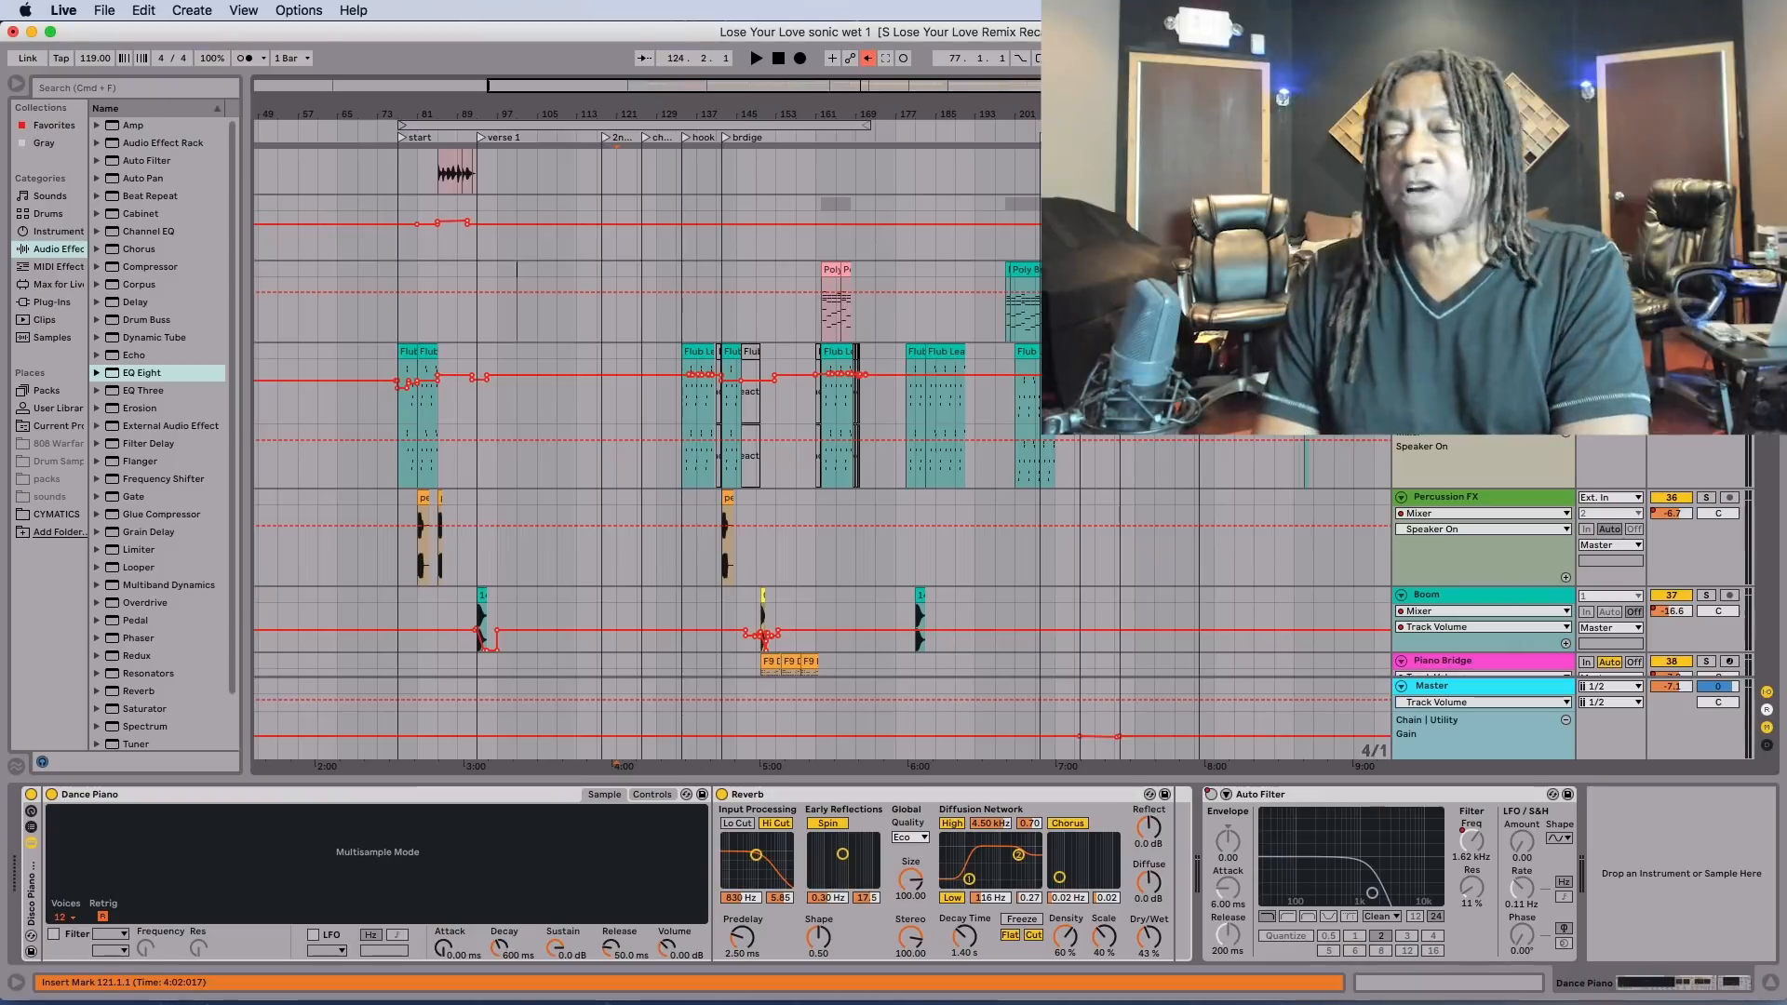
Bring up the device chain of the Drop LEAD track in 41 Group.
scroll(819, 419, down, 5)
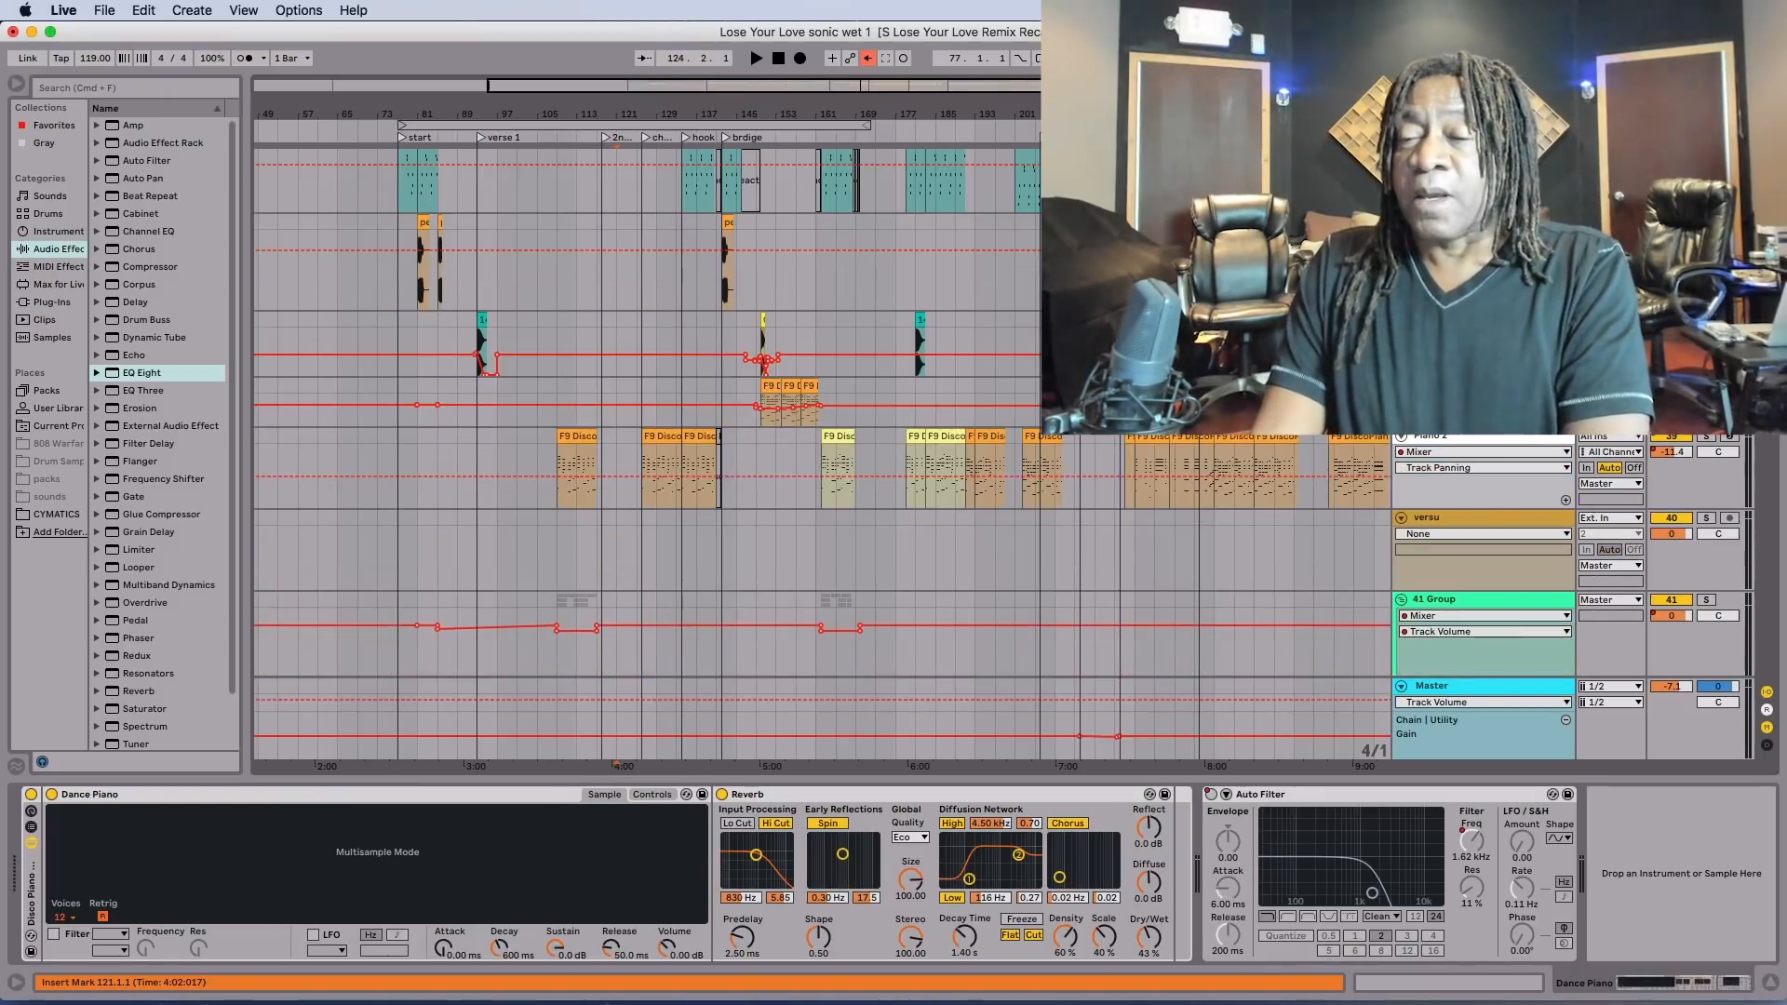
scroll(819, 419, down, 10)
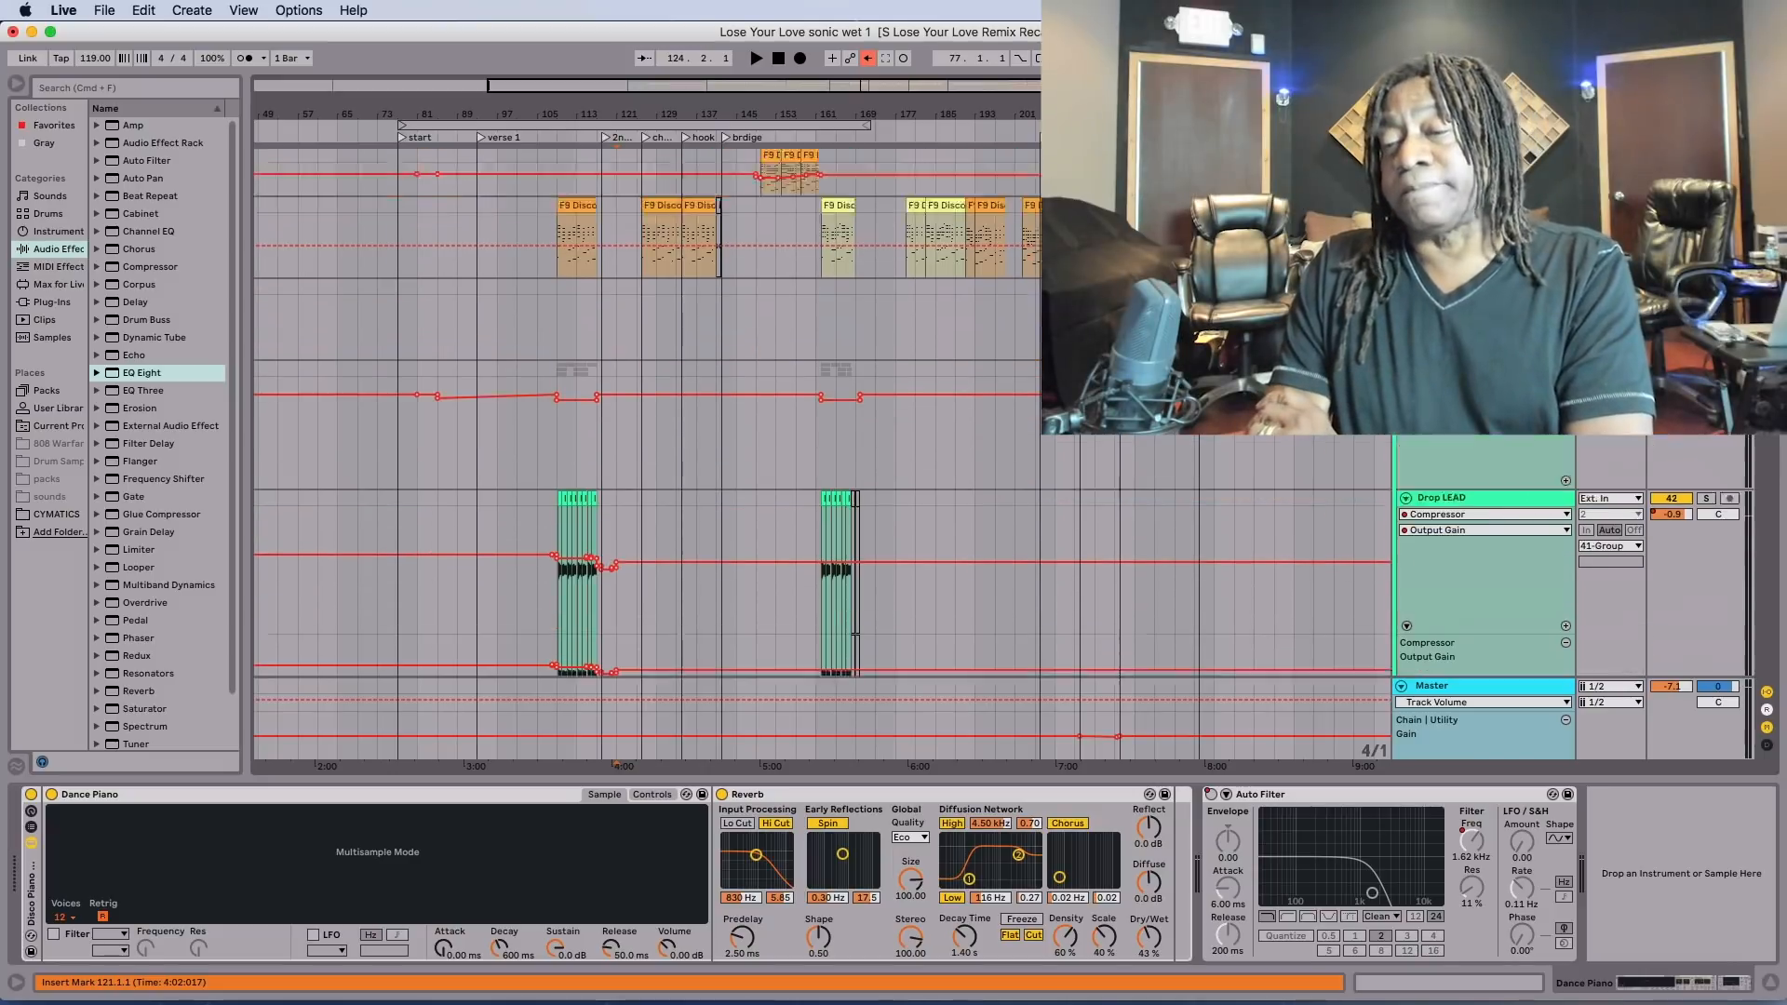
scroll(819, 419, down, 2)
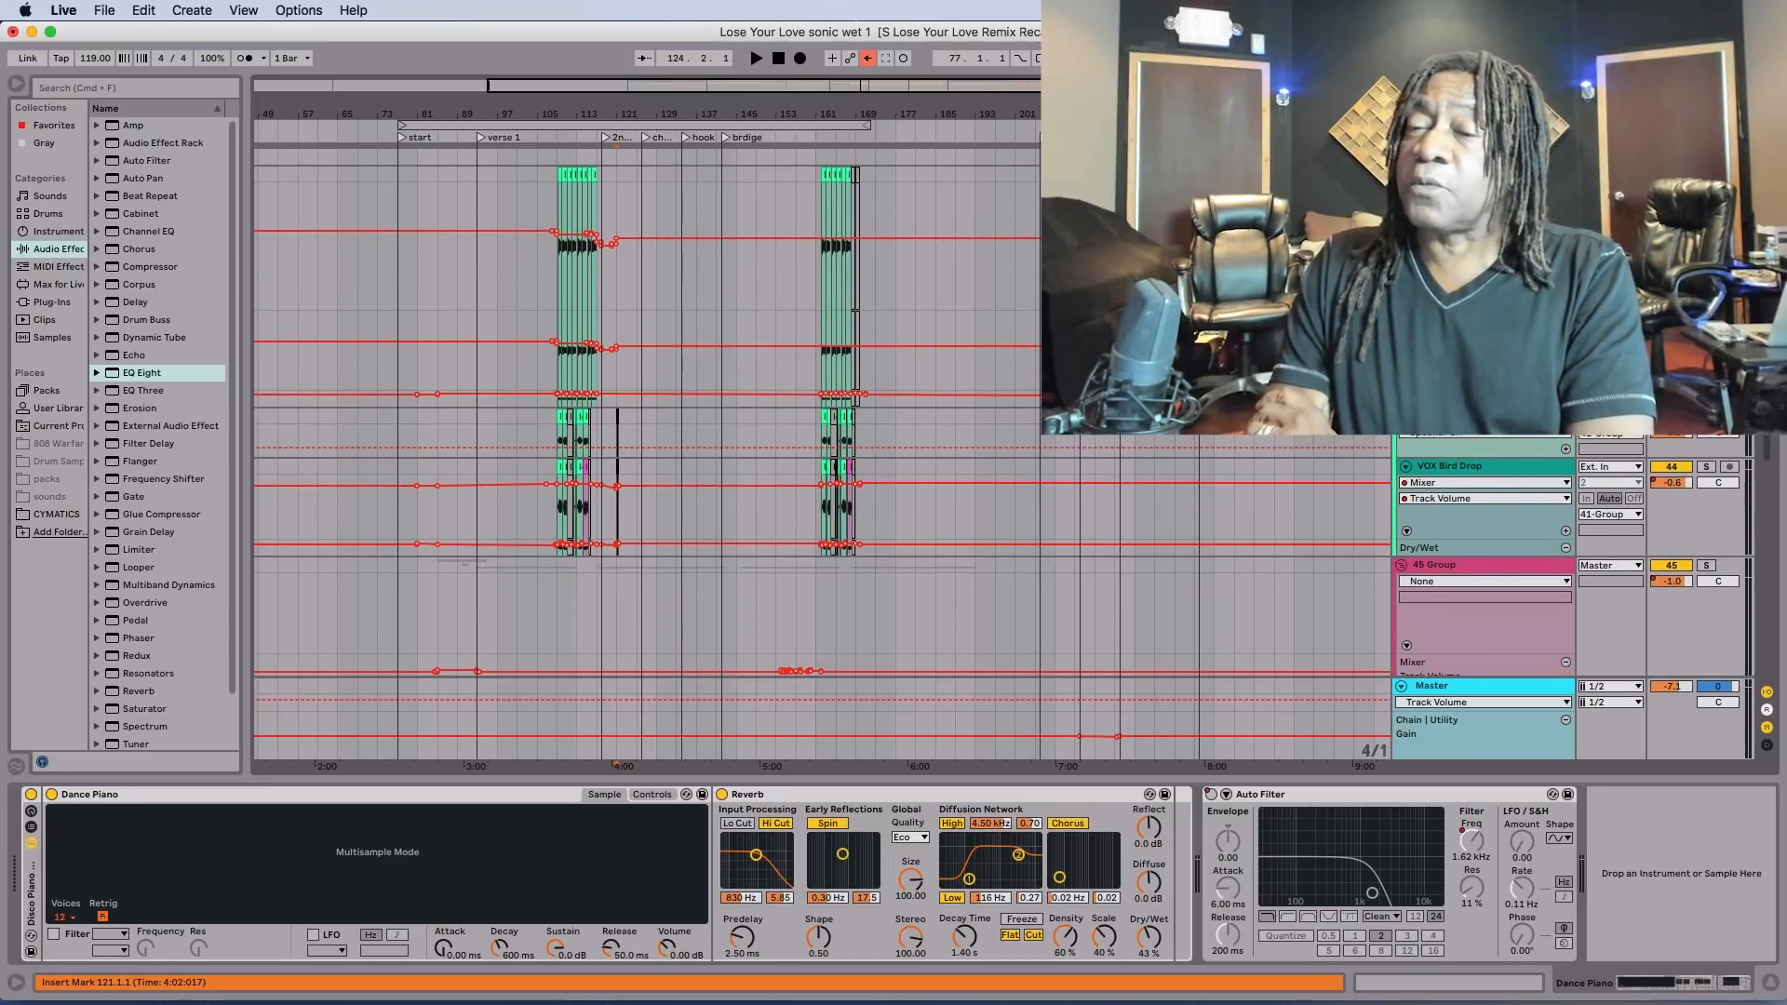
click(1450, 174)
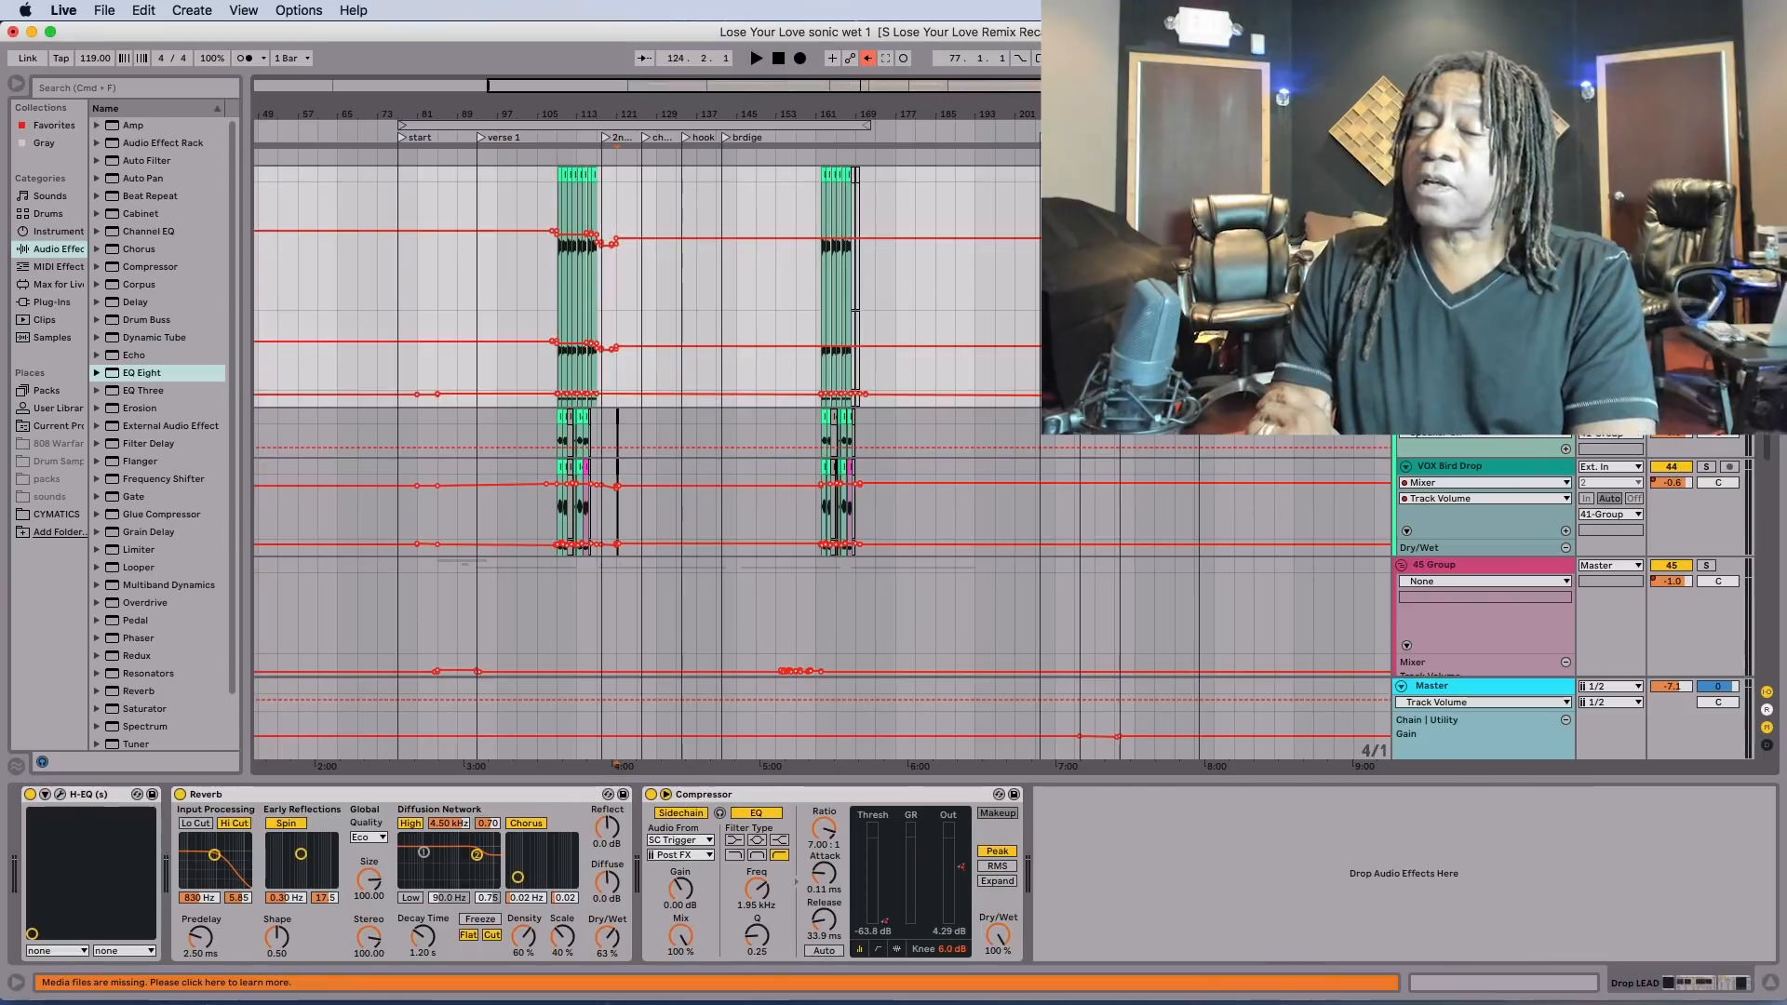
Look over the Lead VOX, harmonies and 52 Group tracks with their volume automation, and return to the Bassdrum Kick.
scroll(819, 419, up, 5)
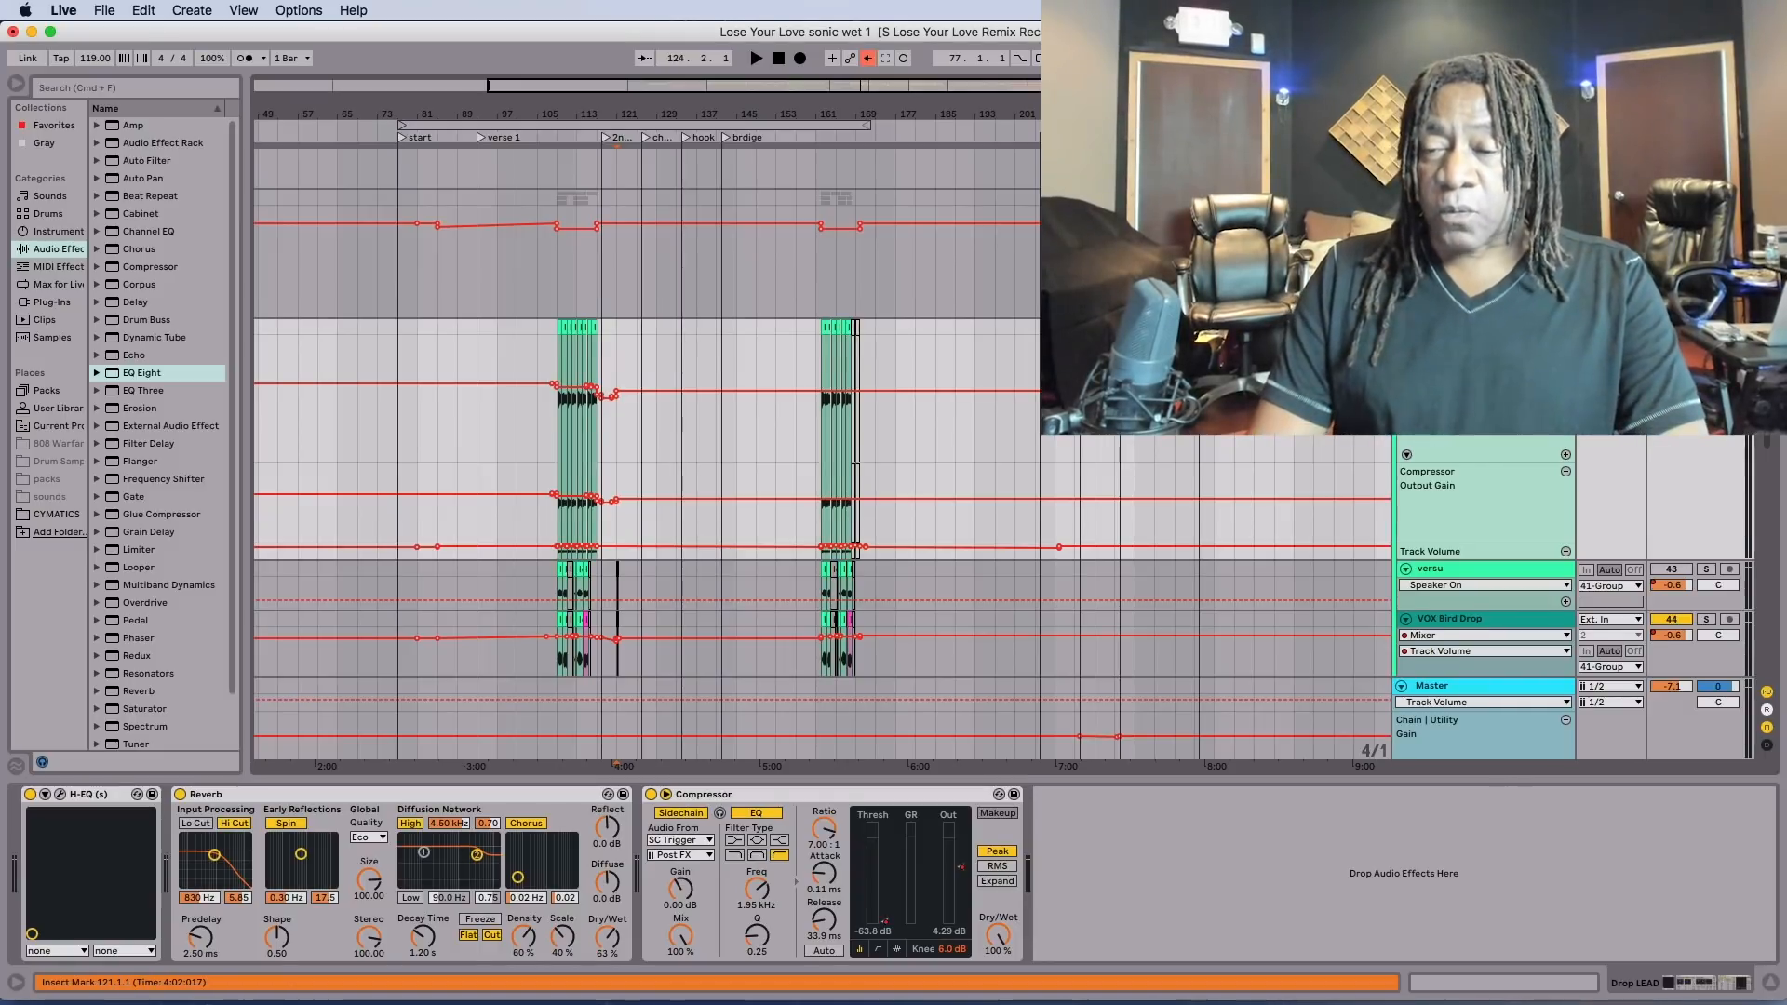
scroll(651, 419, down, 6)
scroll(651, 419, down, 6)
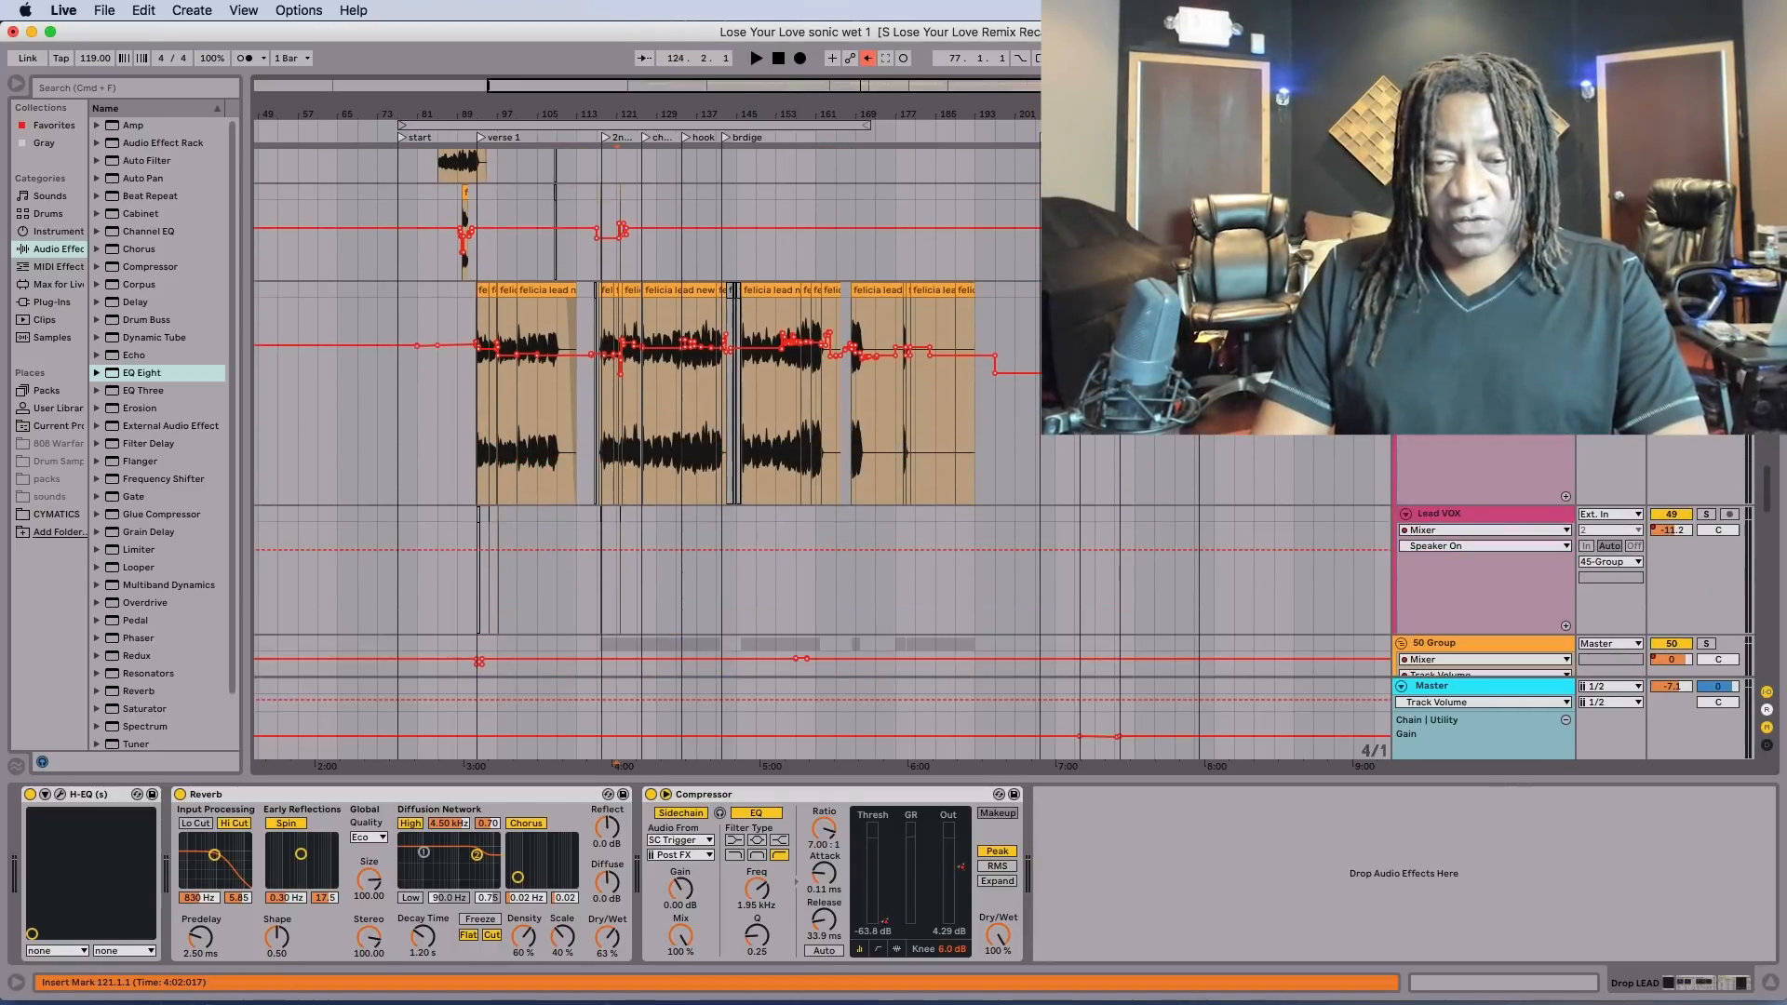
scroll(652, 419, down, 6)
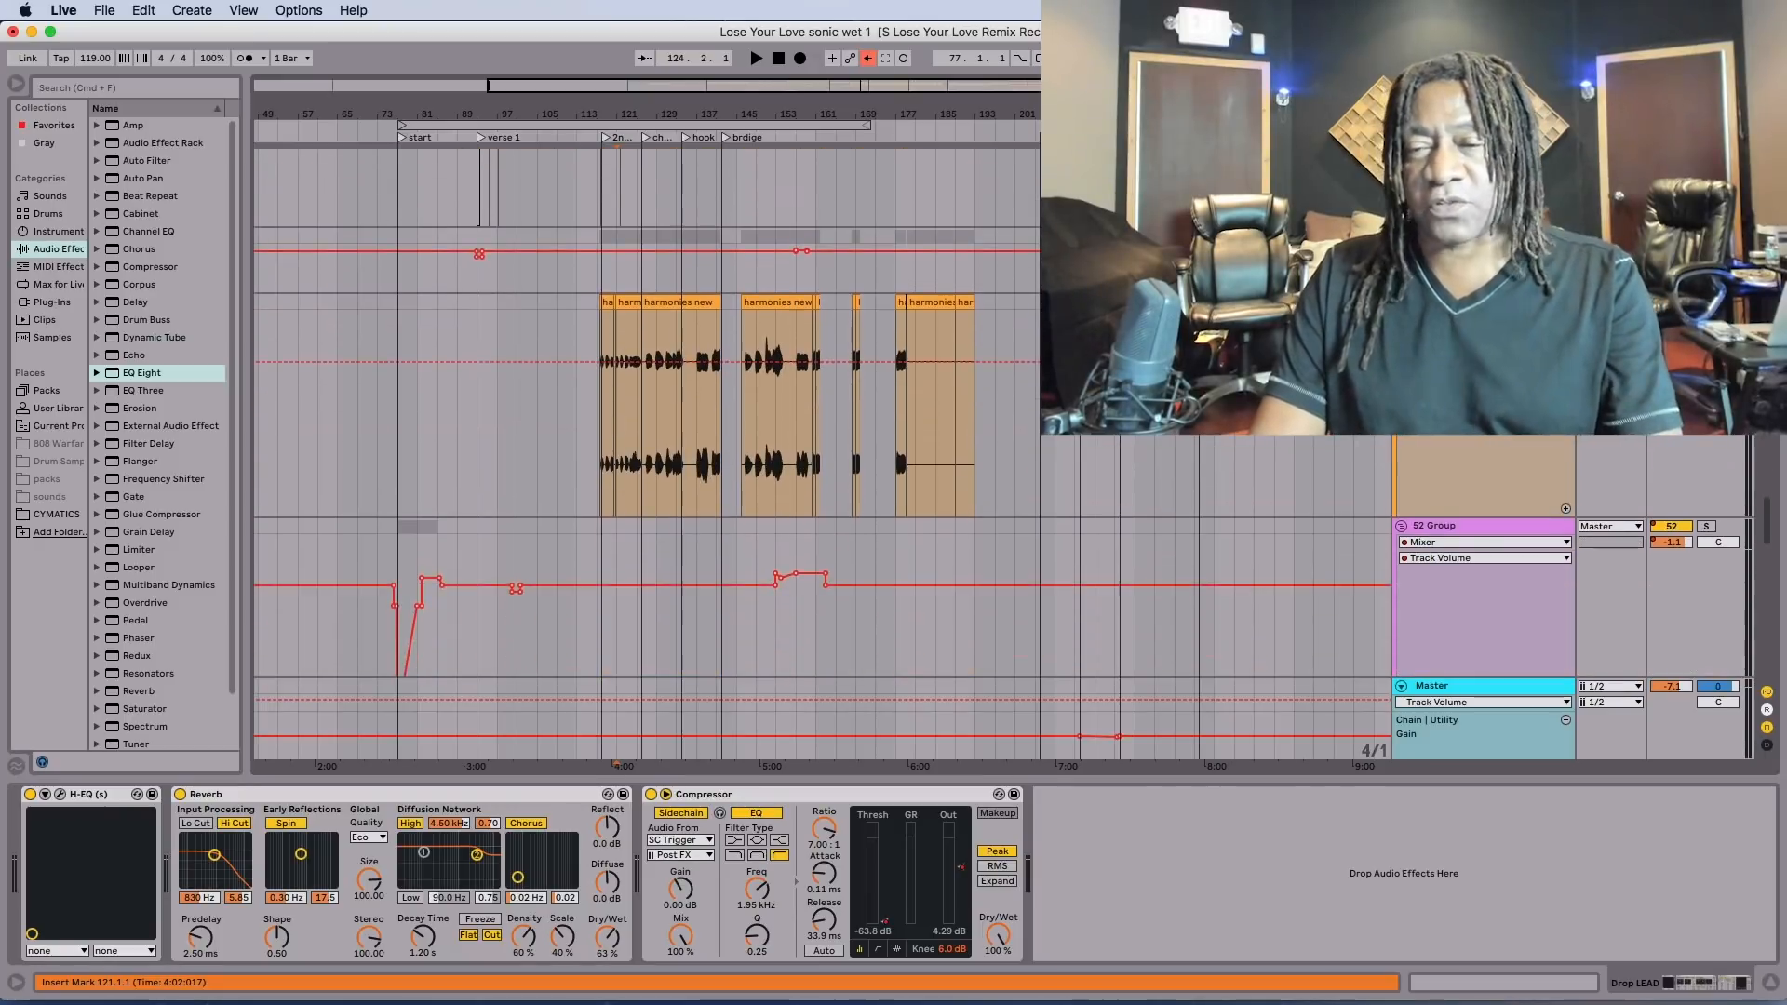
scroll(651, 418, down, 1)
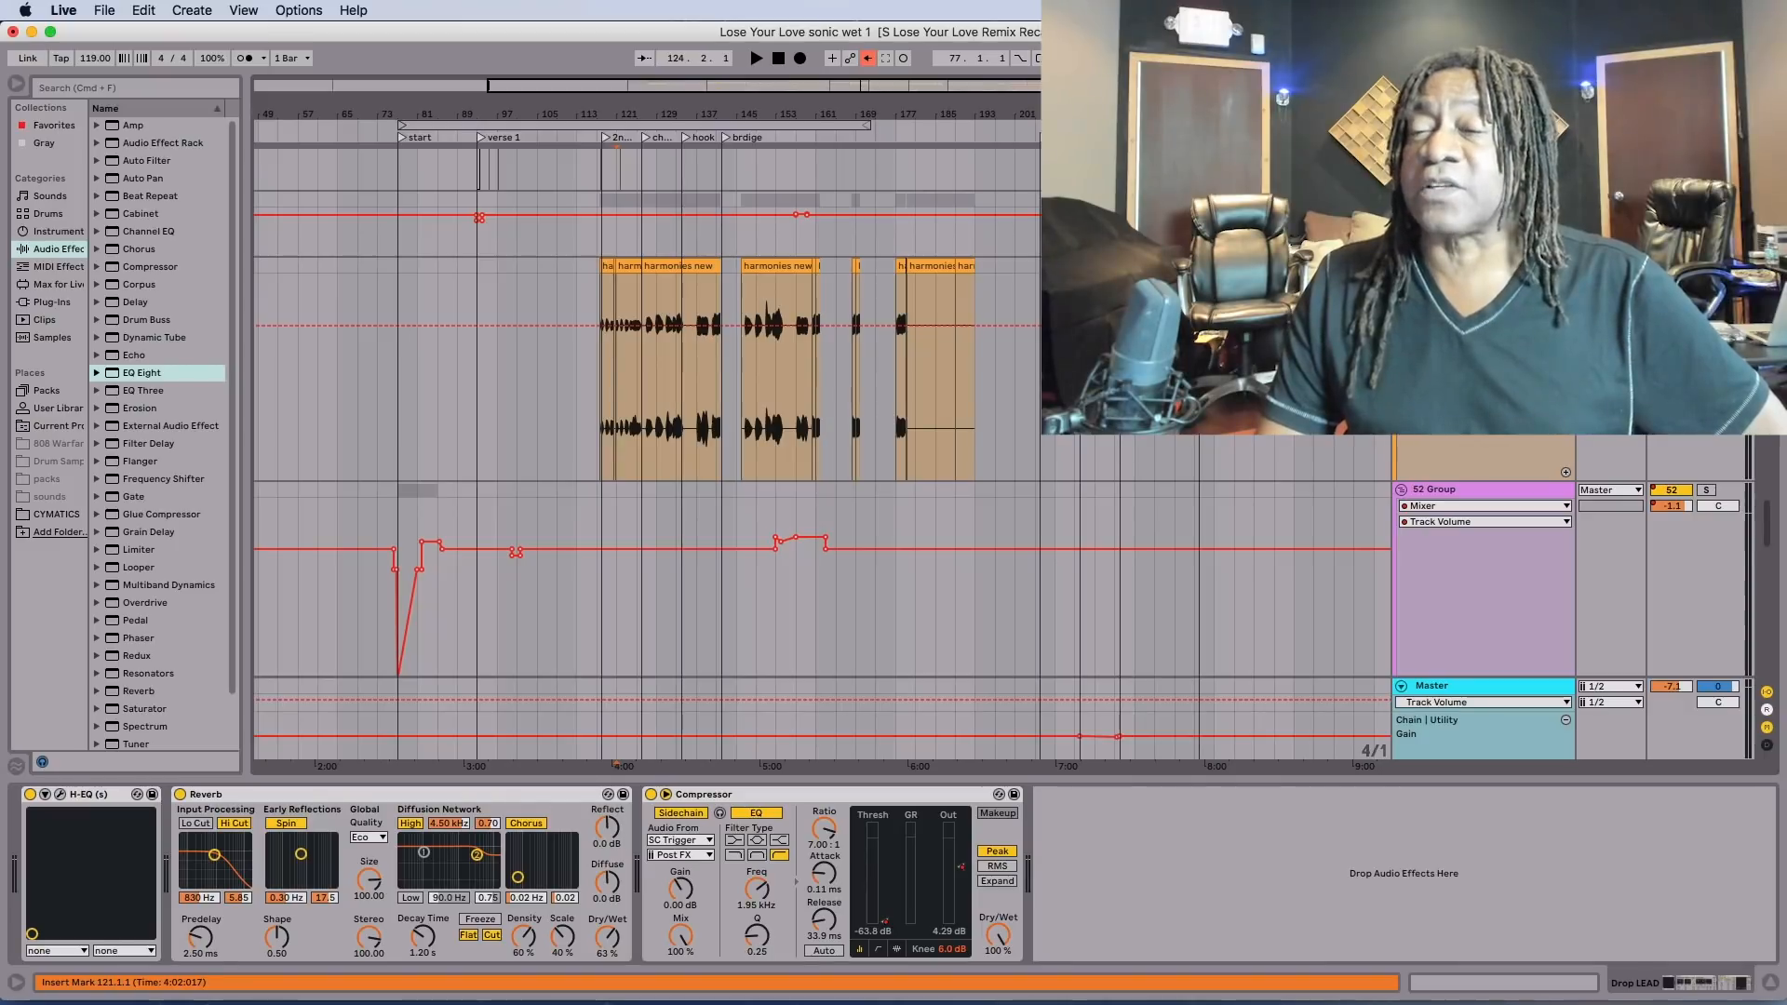
scroll(823, 412, up, 20)
scroll(823, 411, up, 15)
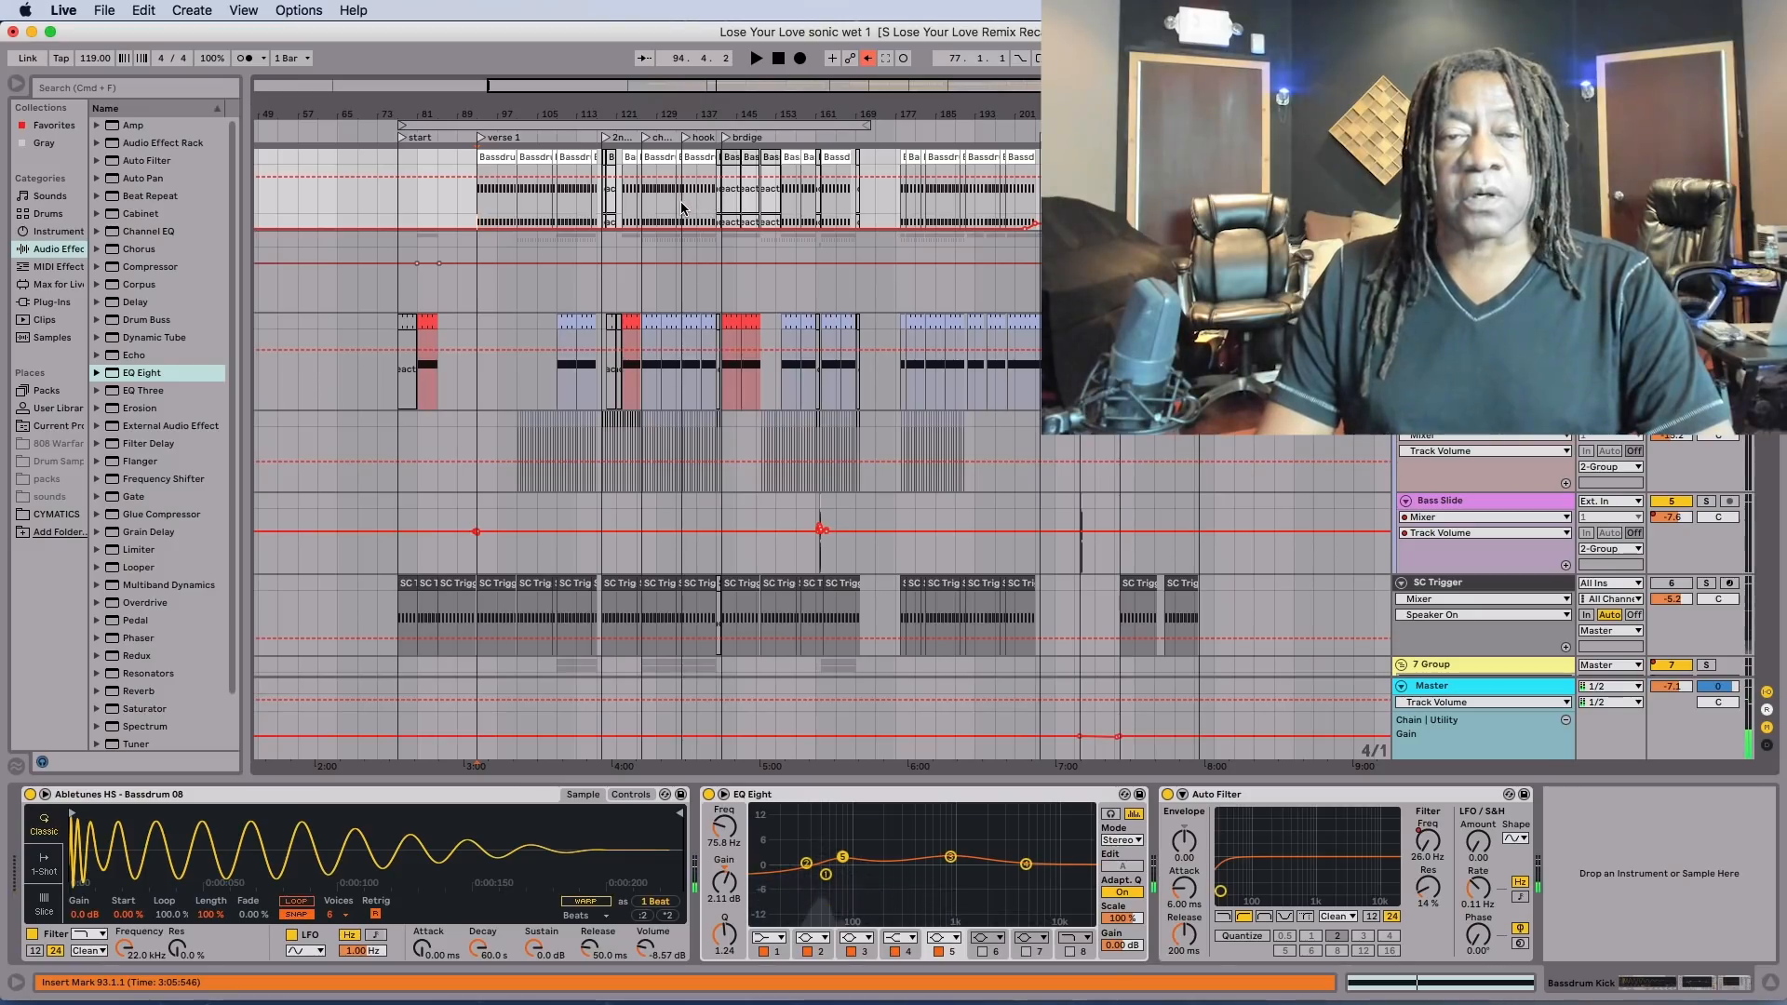
Play the full mix from bar 134 and look through the drum, synth and piano tracks during playback.
click(682, 206)
key(space)
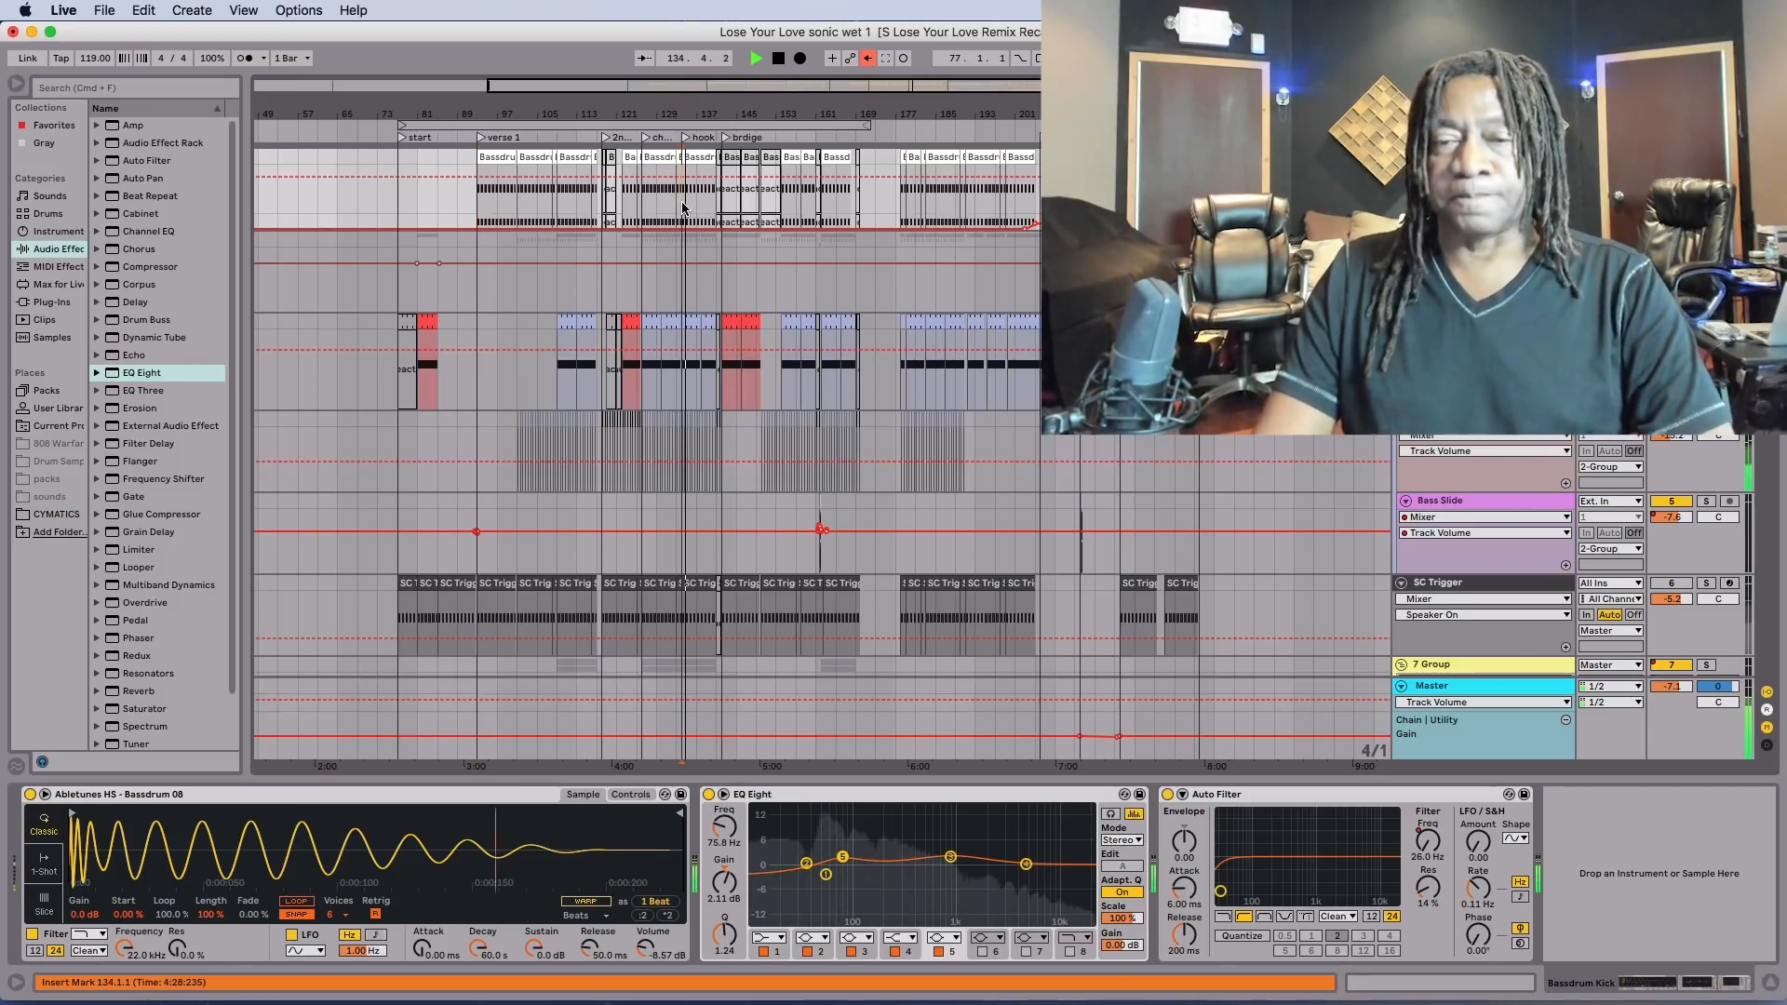
scroll(784, 214, down, 10)
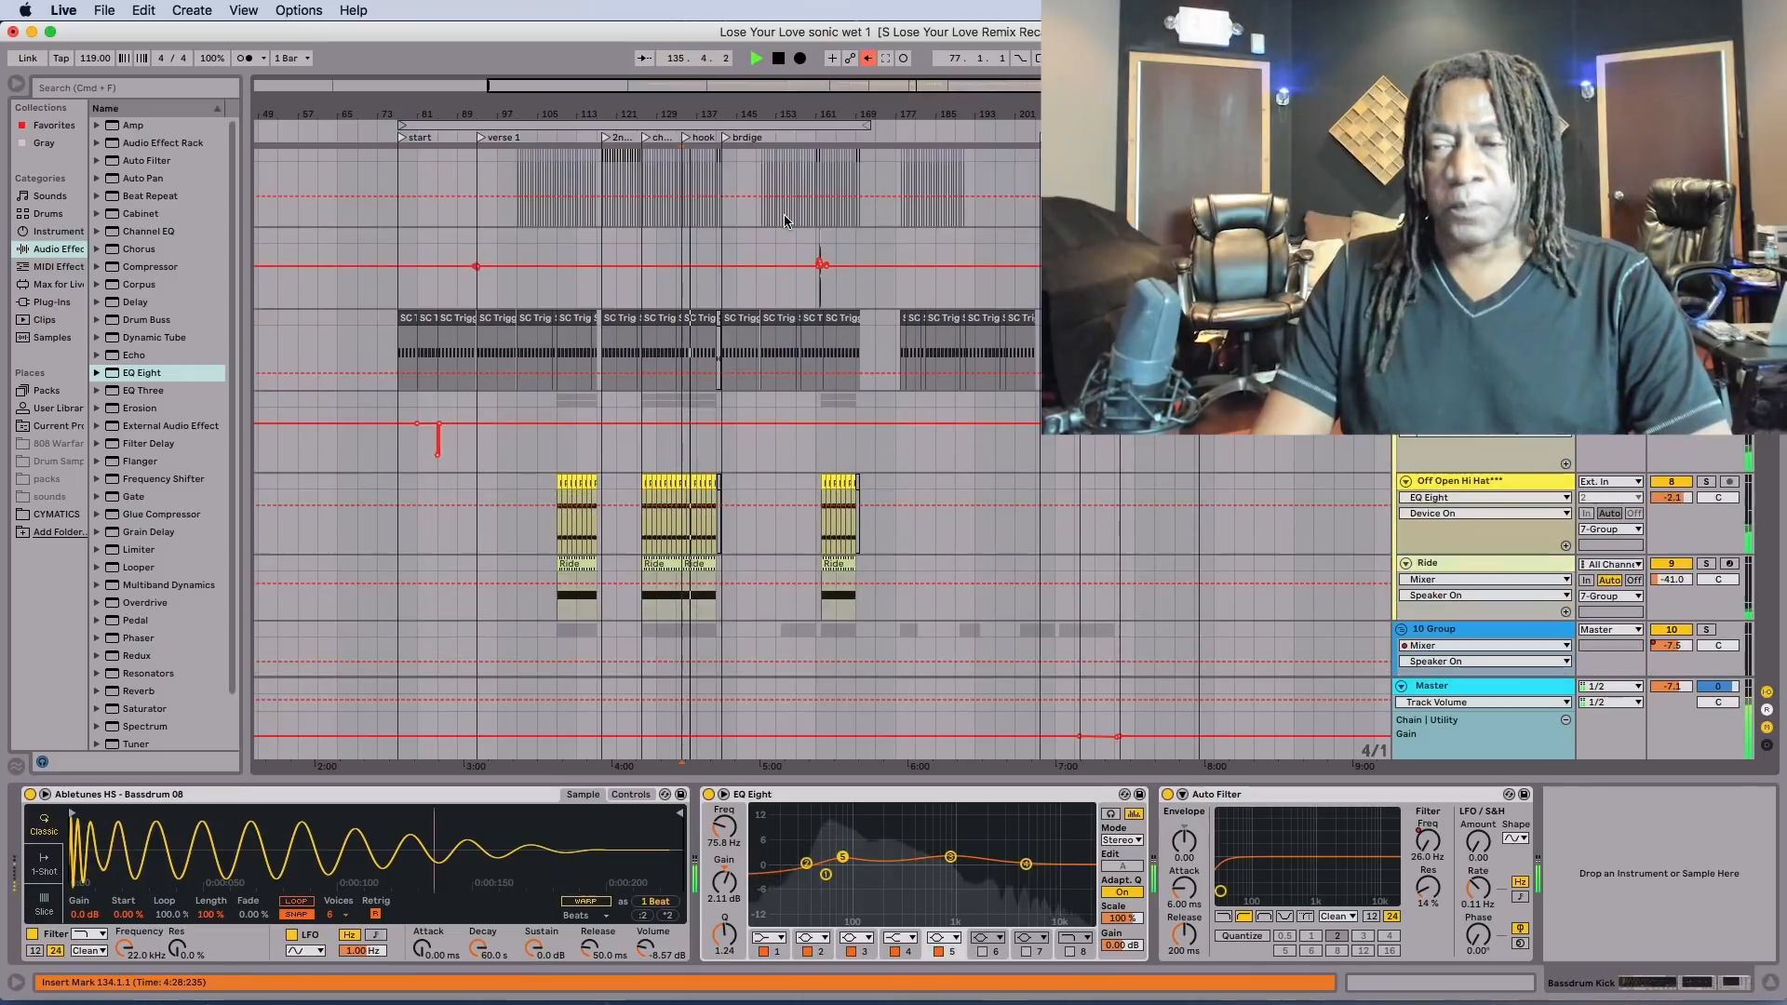
scroll(784, 219, down, 10)
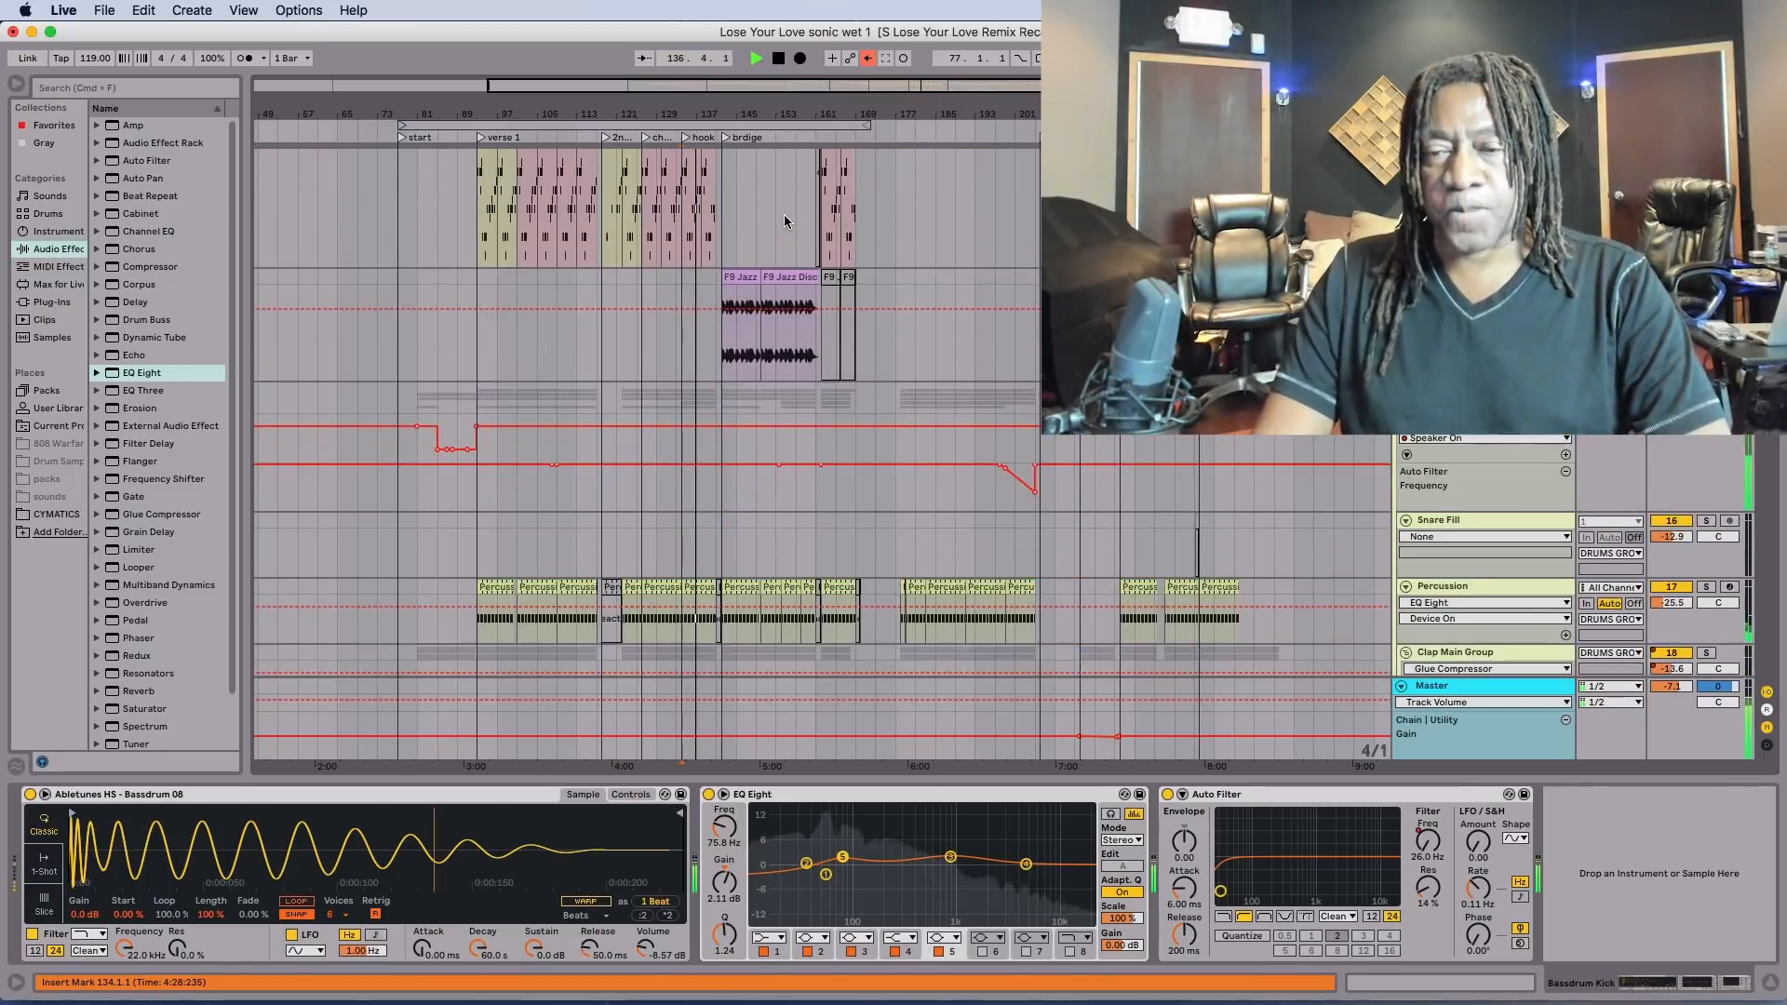
scroll(783, 214, down, 12)
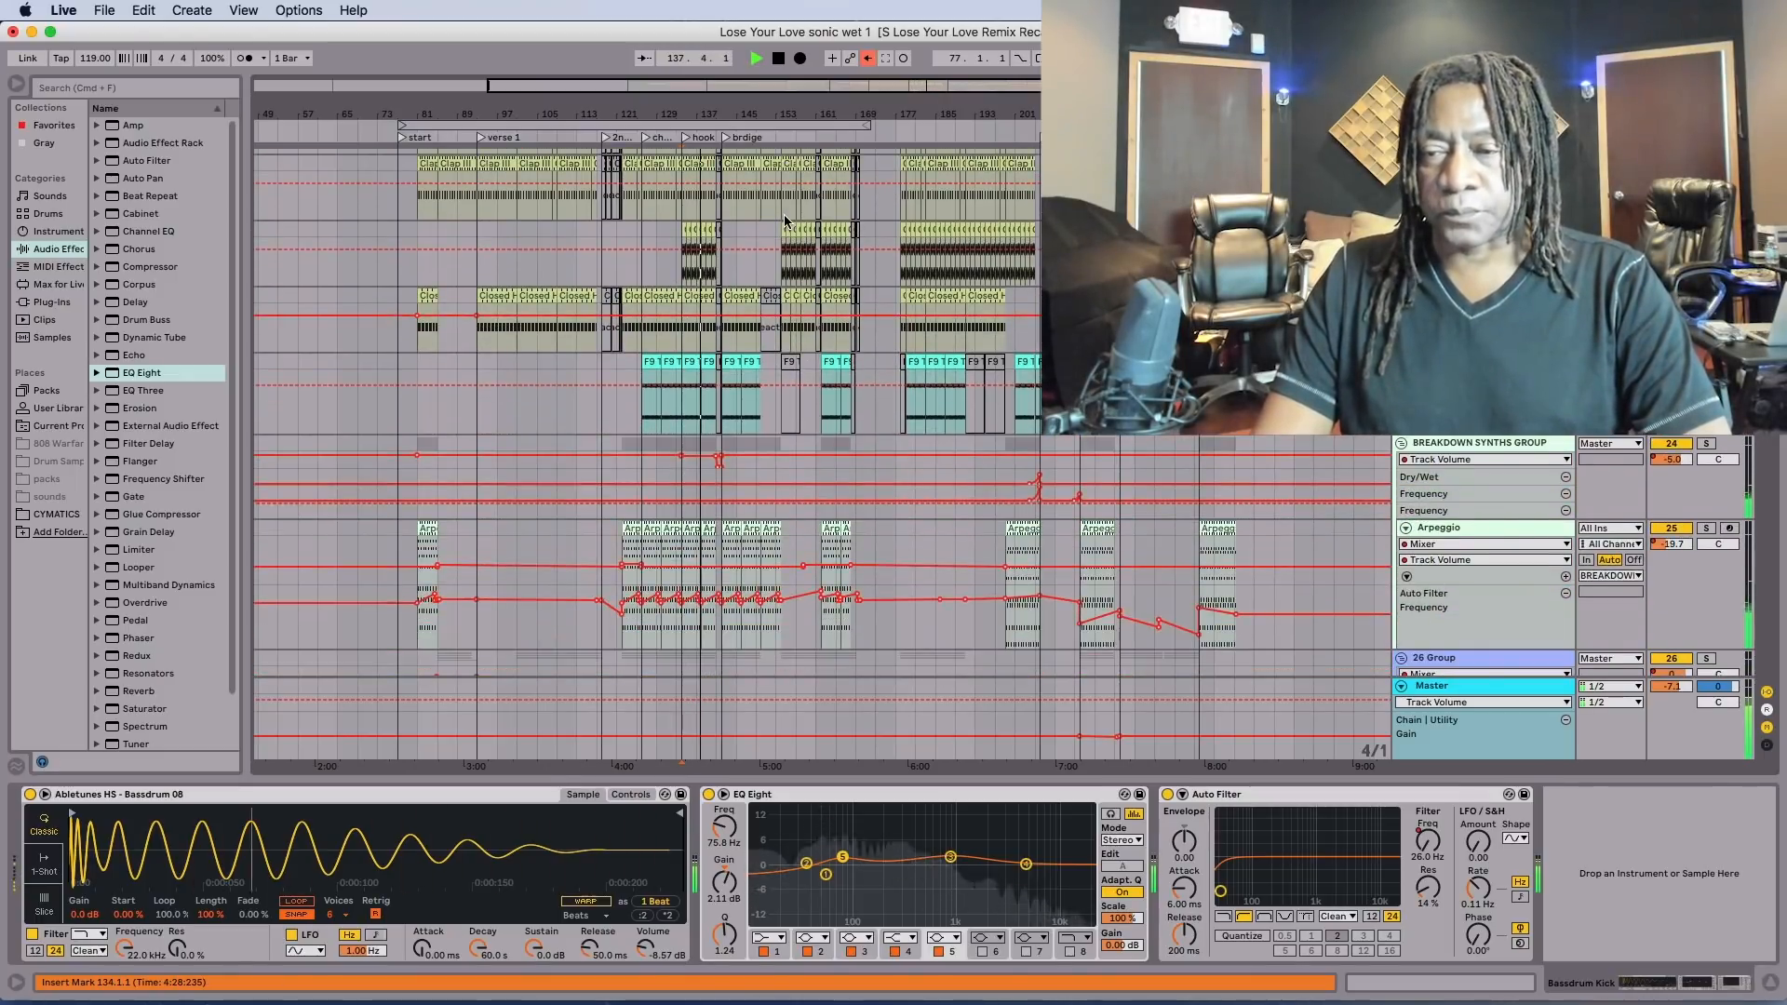
scroll(784, 218, down, 12)
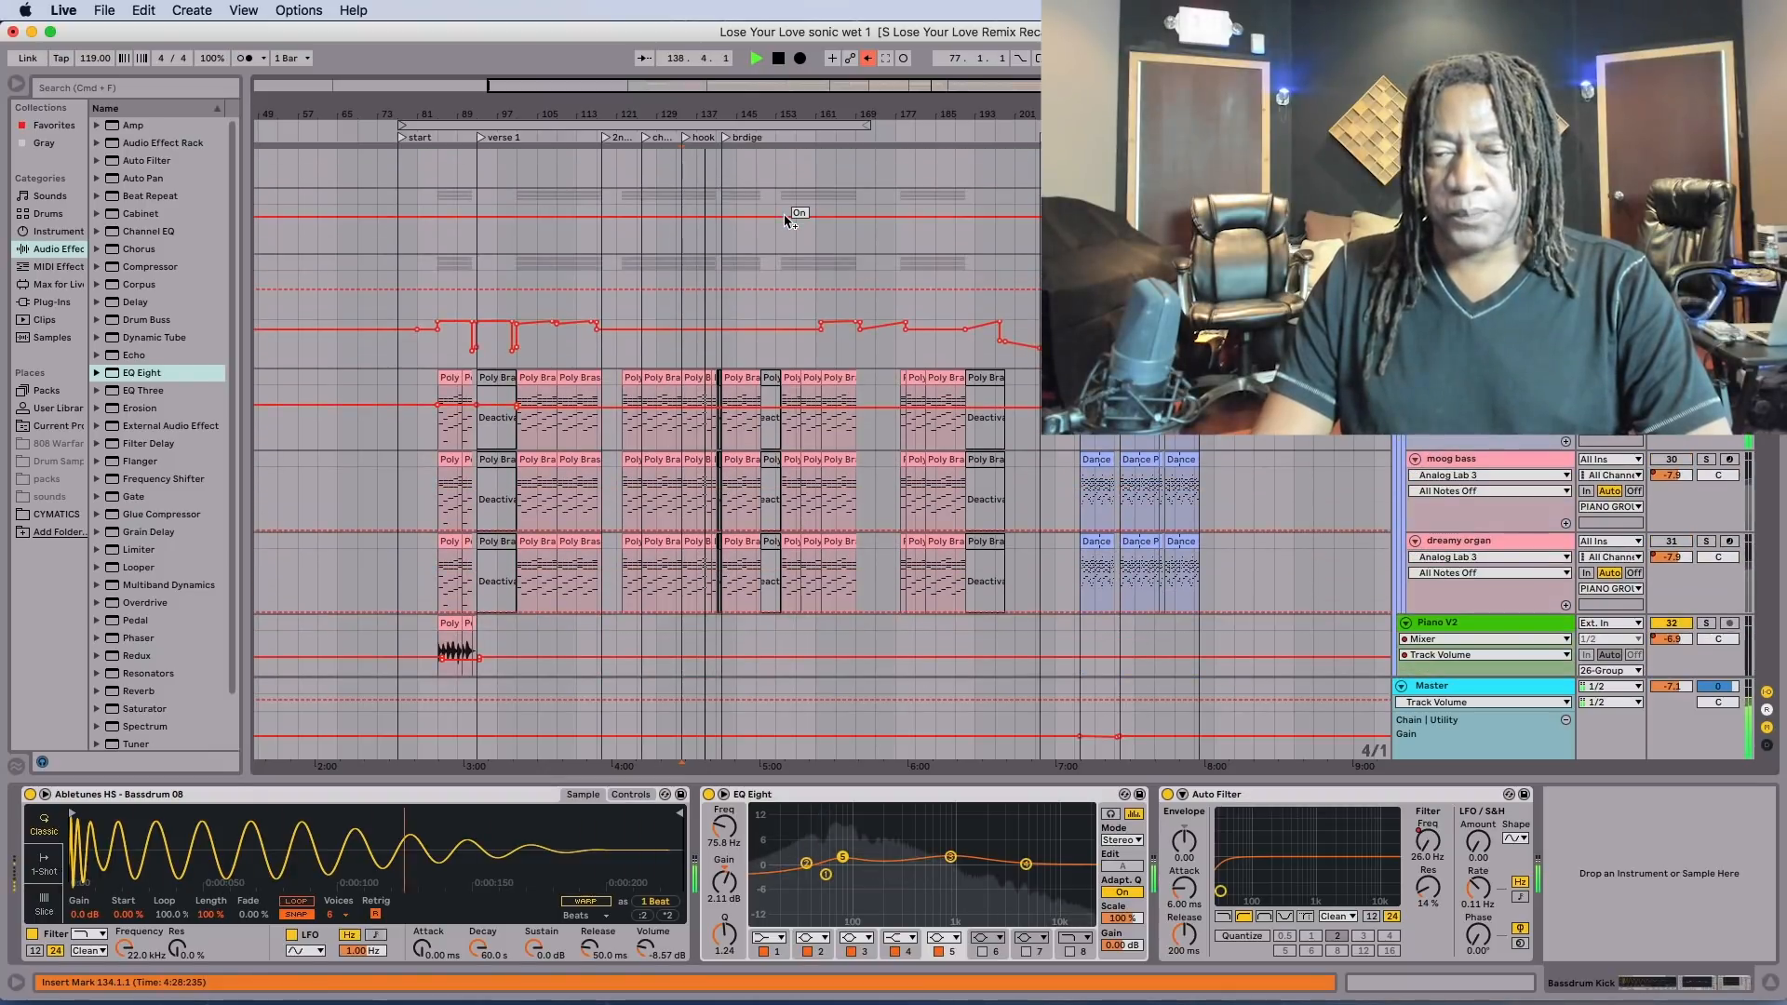
Listen to the full mix past bar 141 with the lower piano and brass tracks in view, and stop playback.
scroll(784, 220, down, 2)
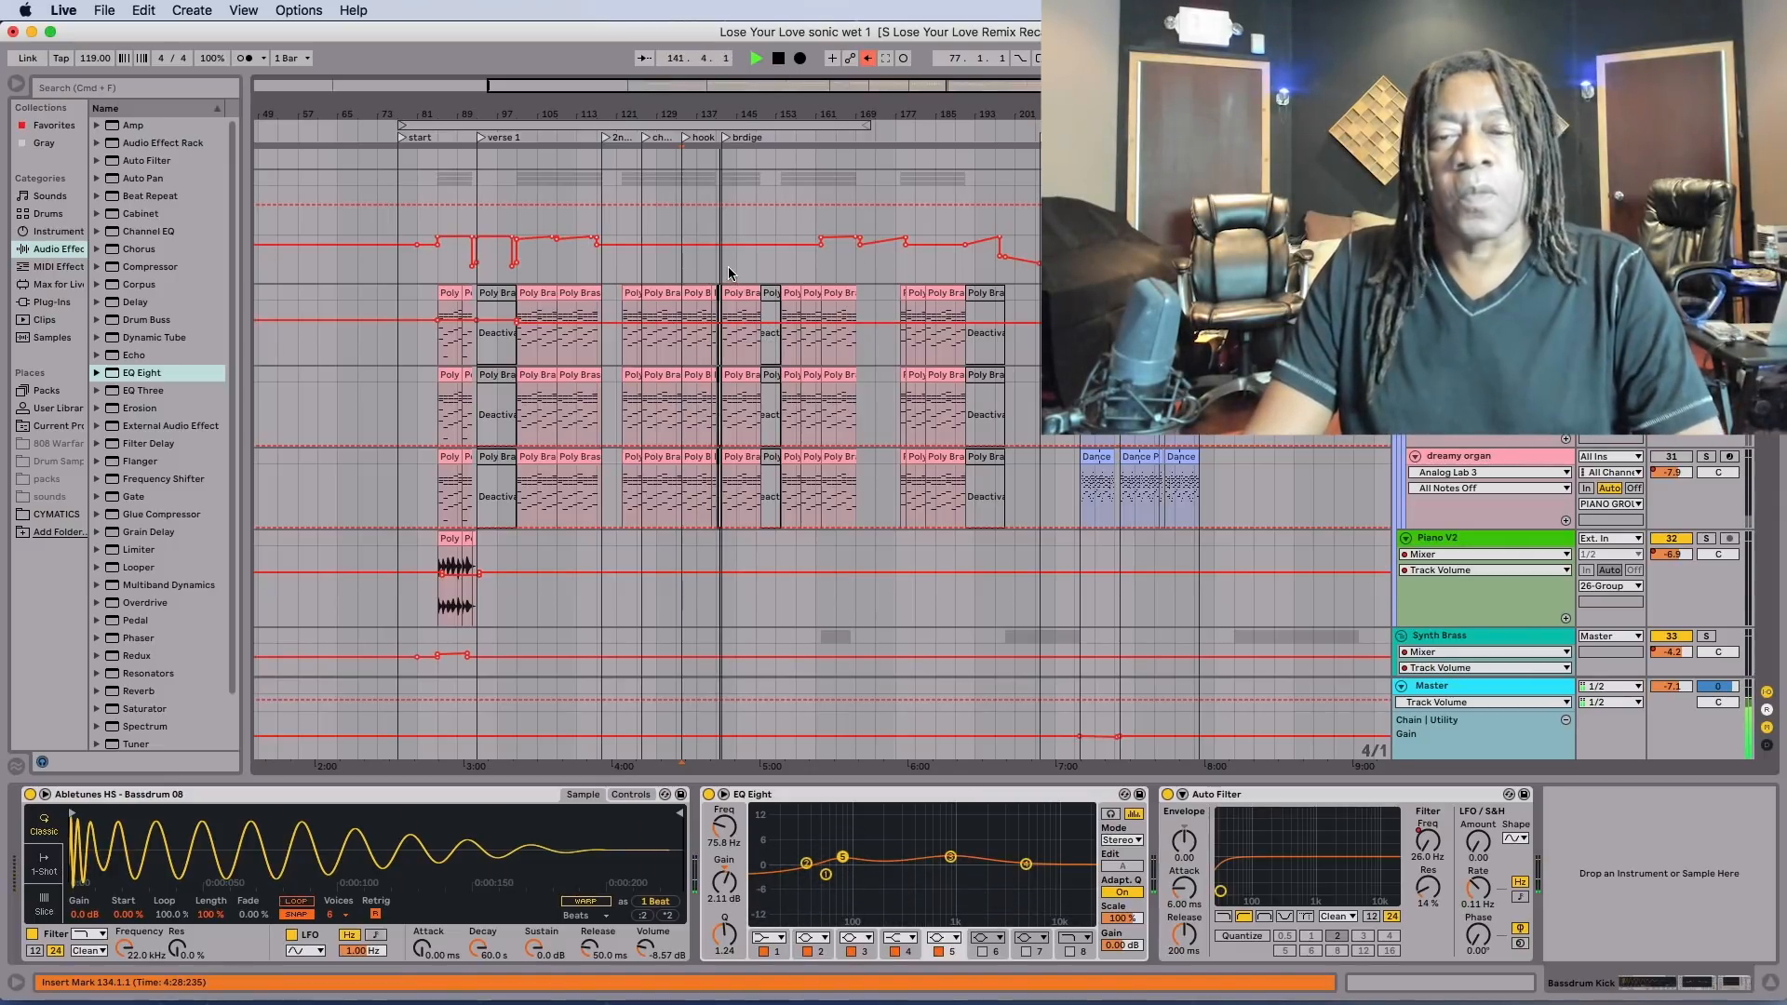
key(space)
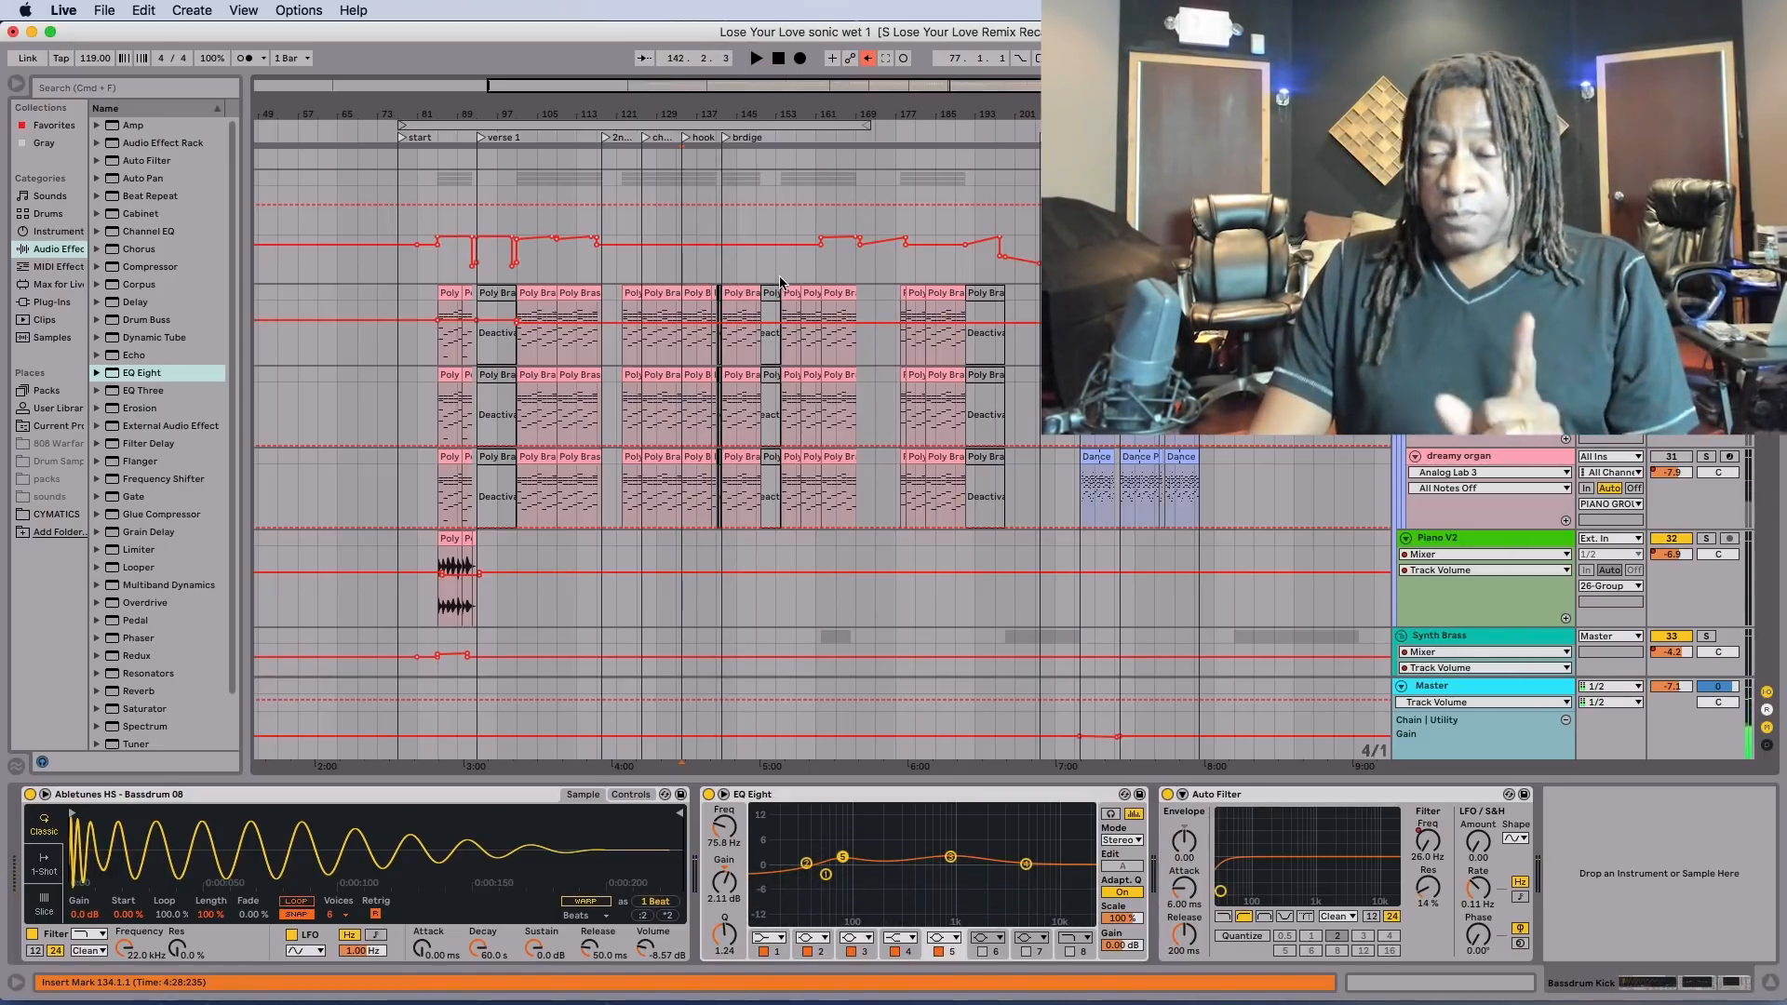
scroll(780, 282, down, 5)
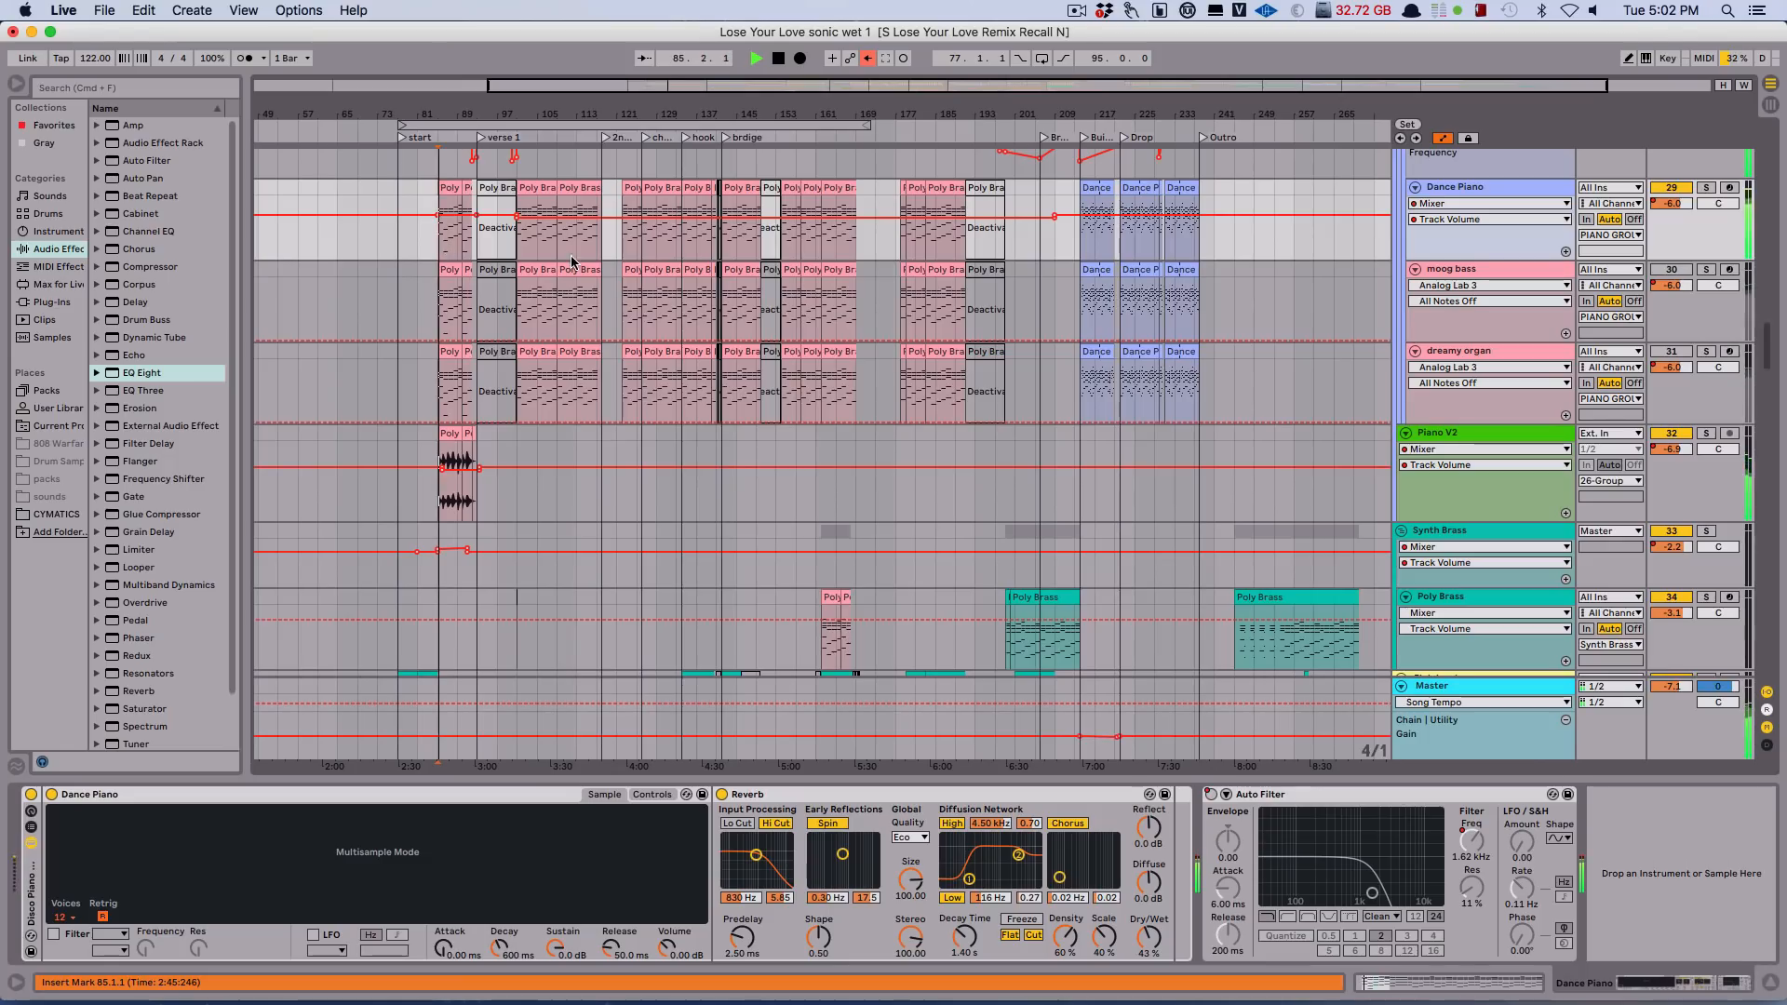
Play the mix from bar 101 and bring up the moog bass and dreamy organ tracks' device chains.
click(519, 240)
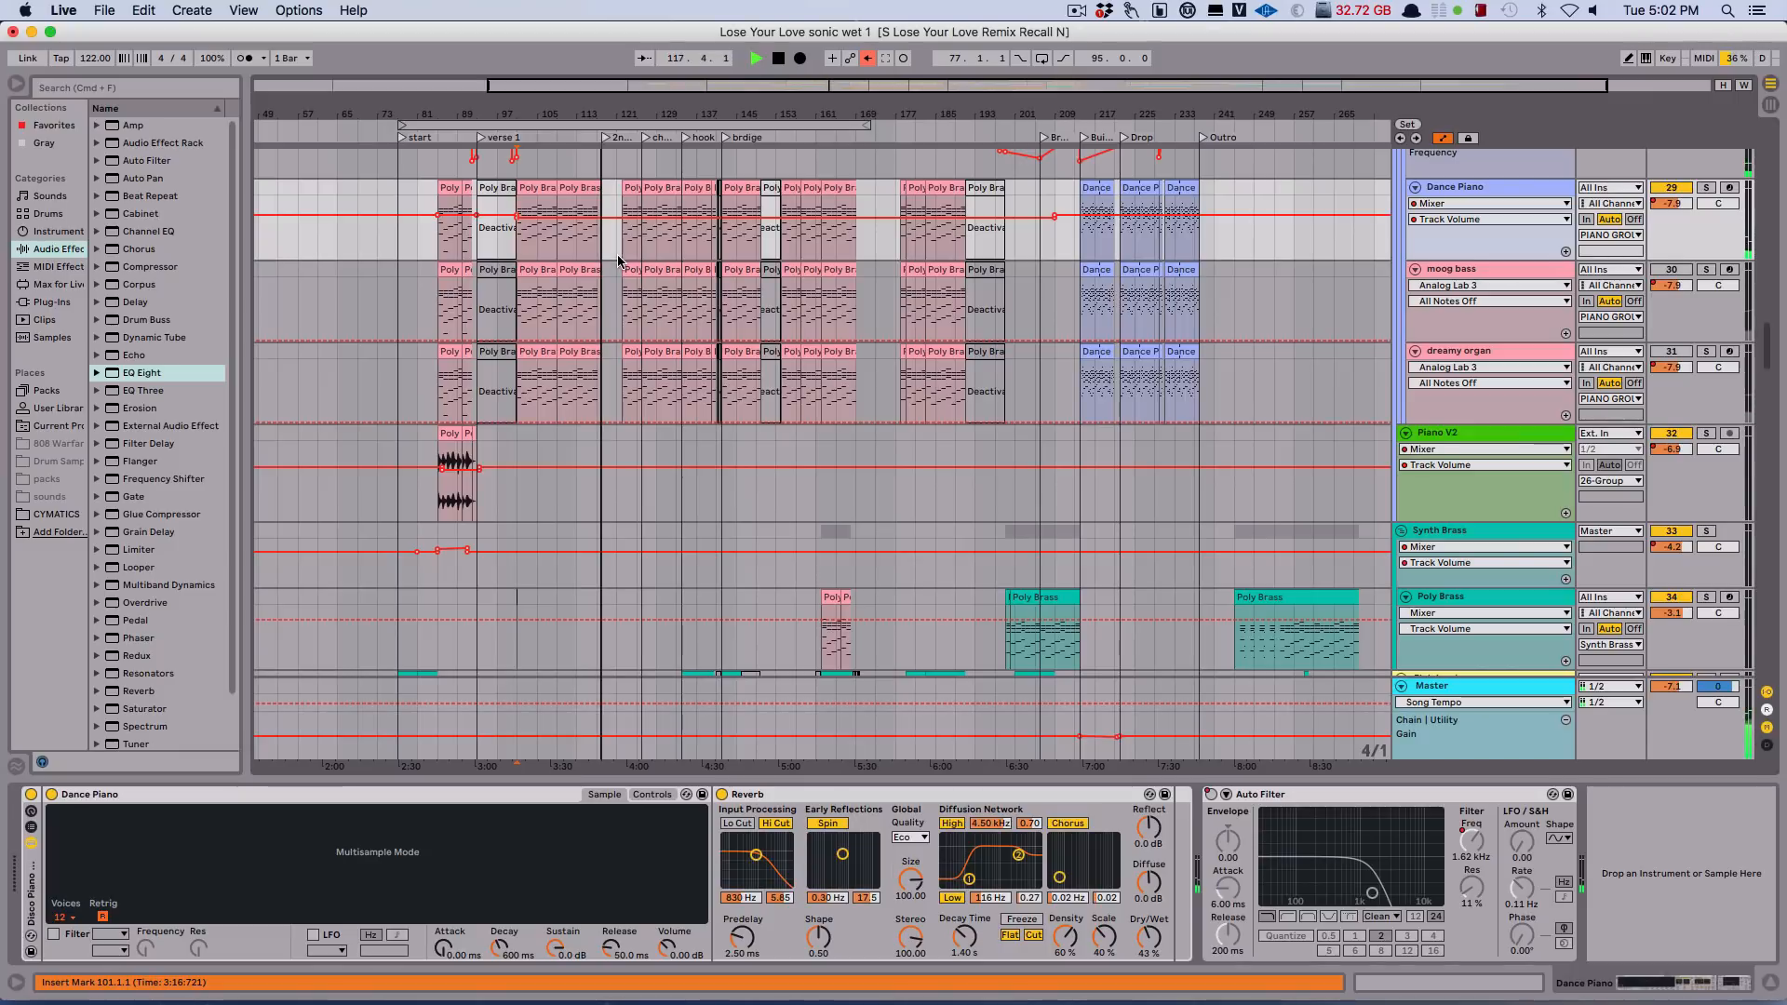
key(space)
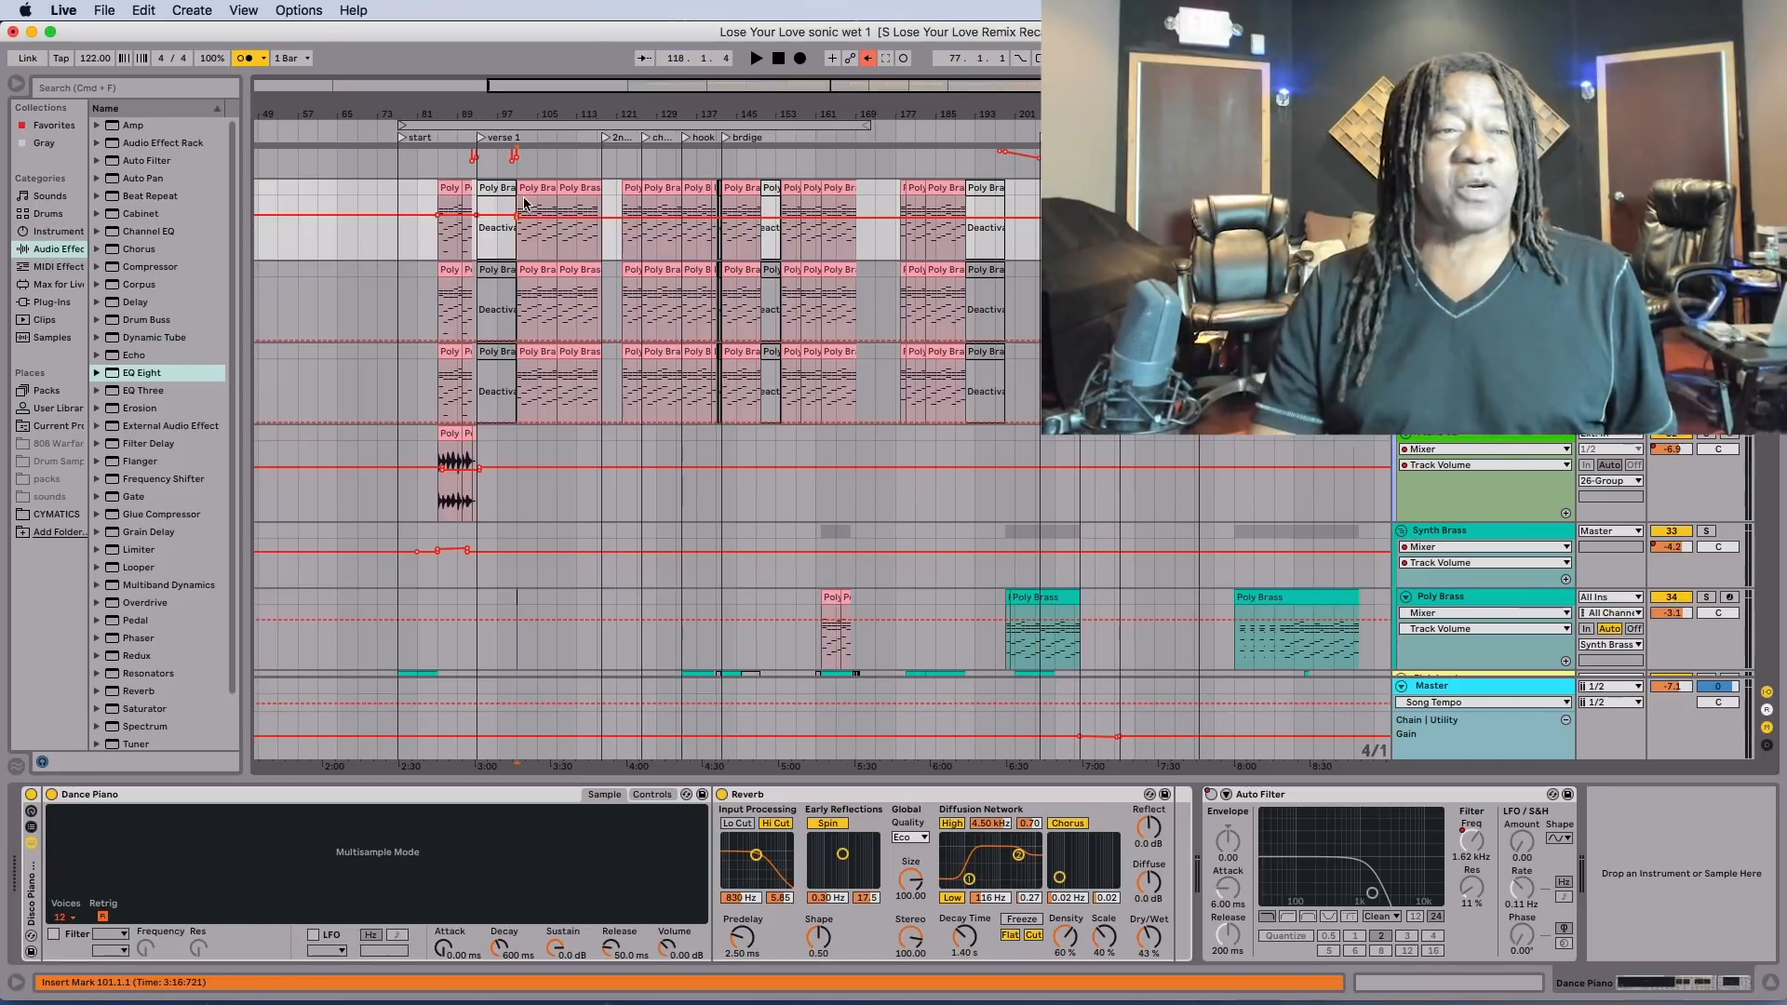
drag(95, 57, 95, 67)
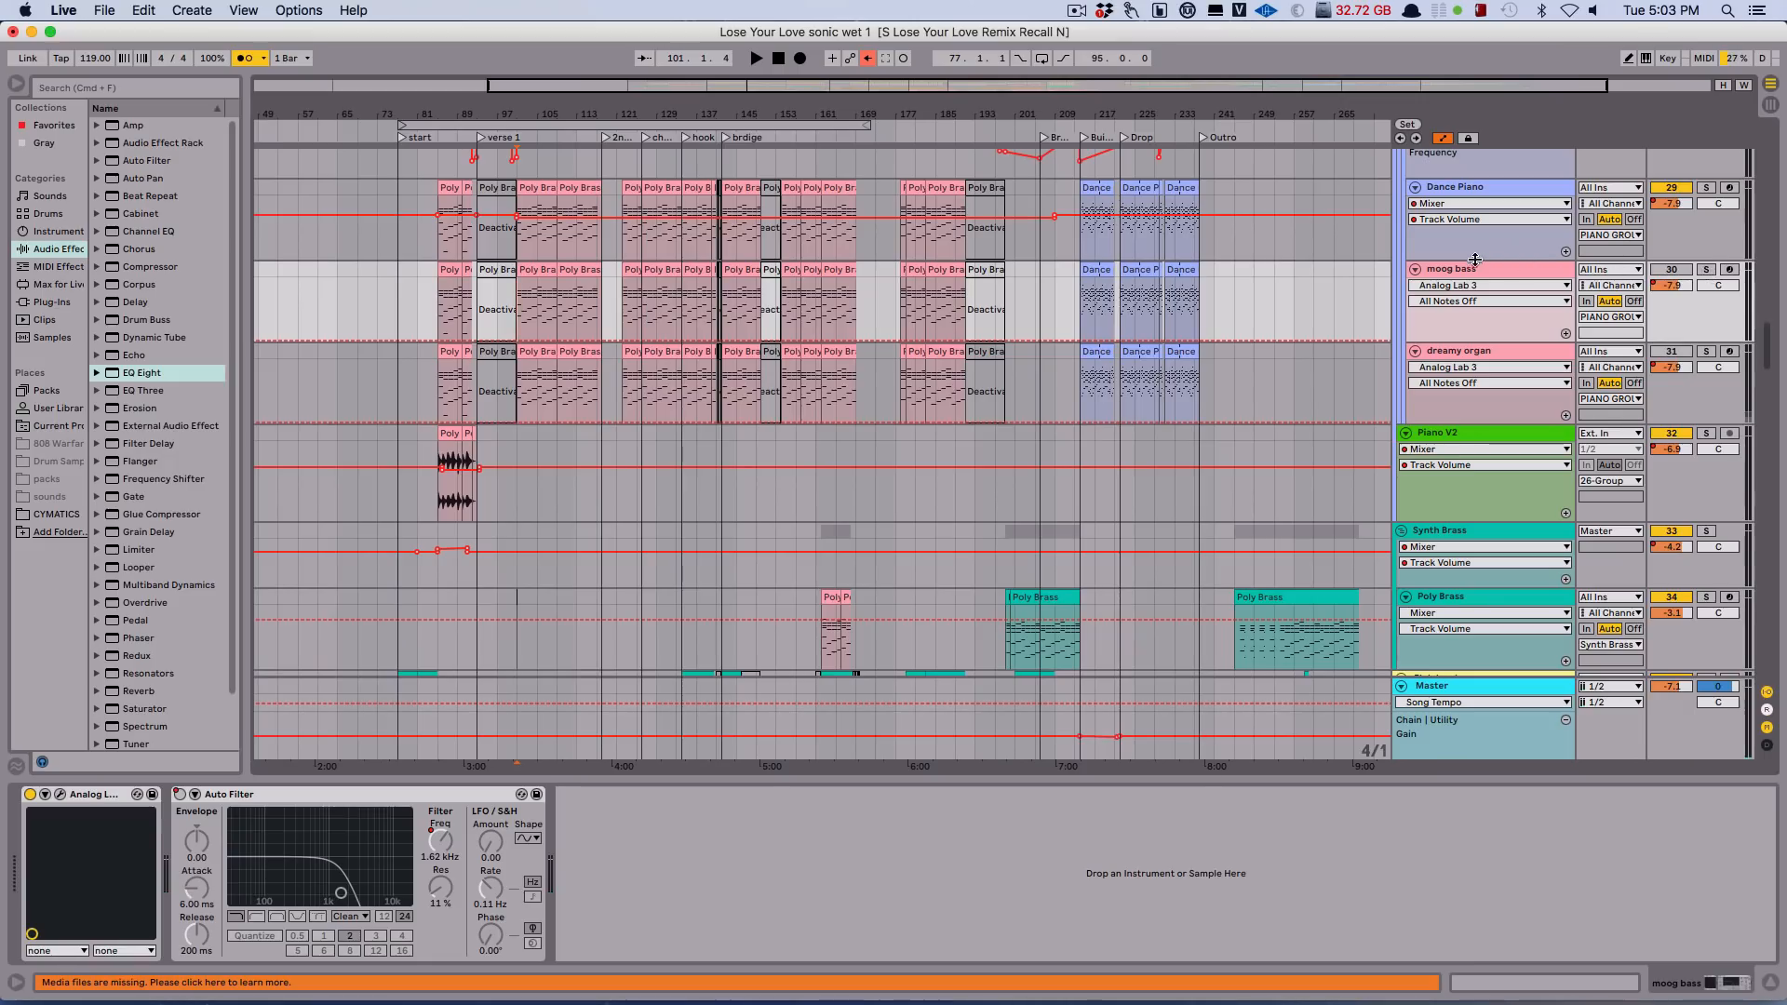
click(1476, 260)
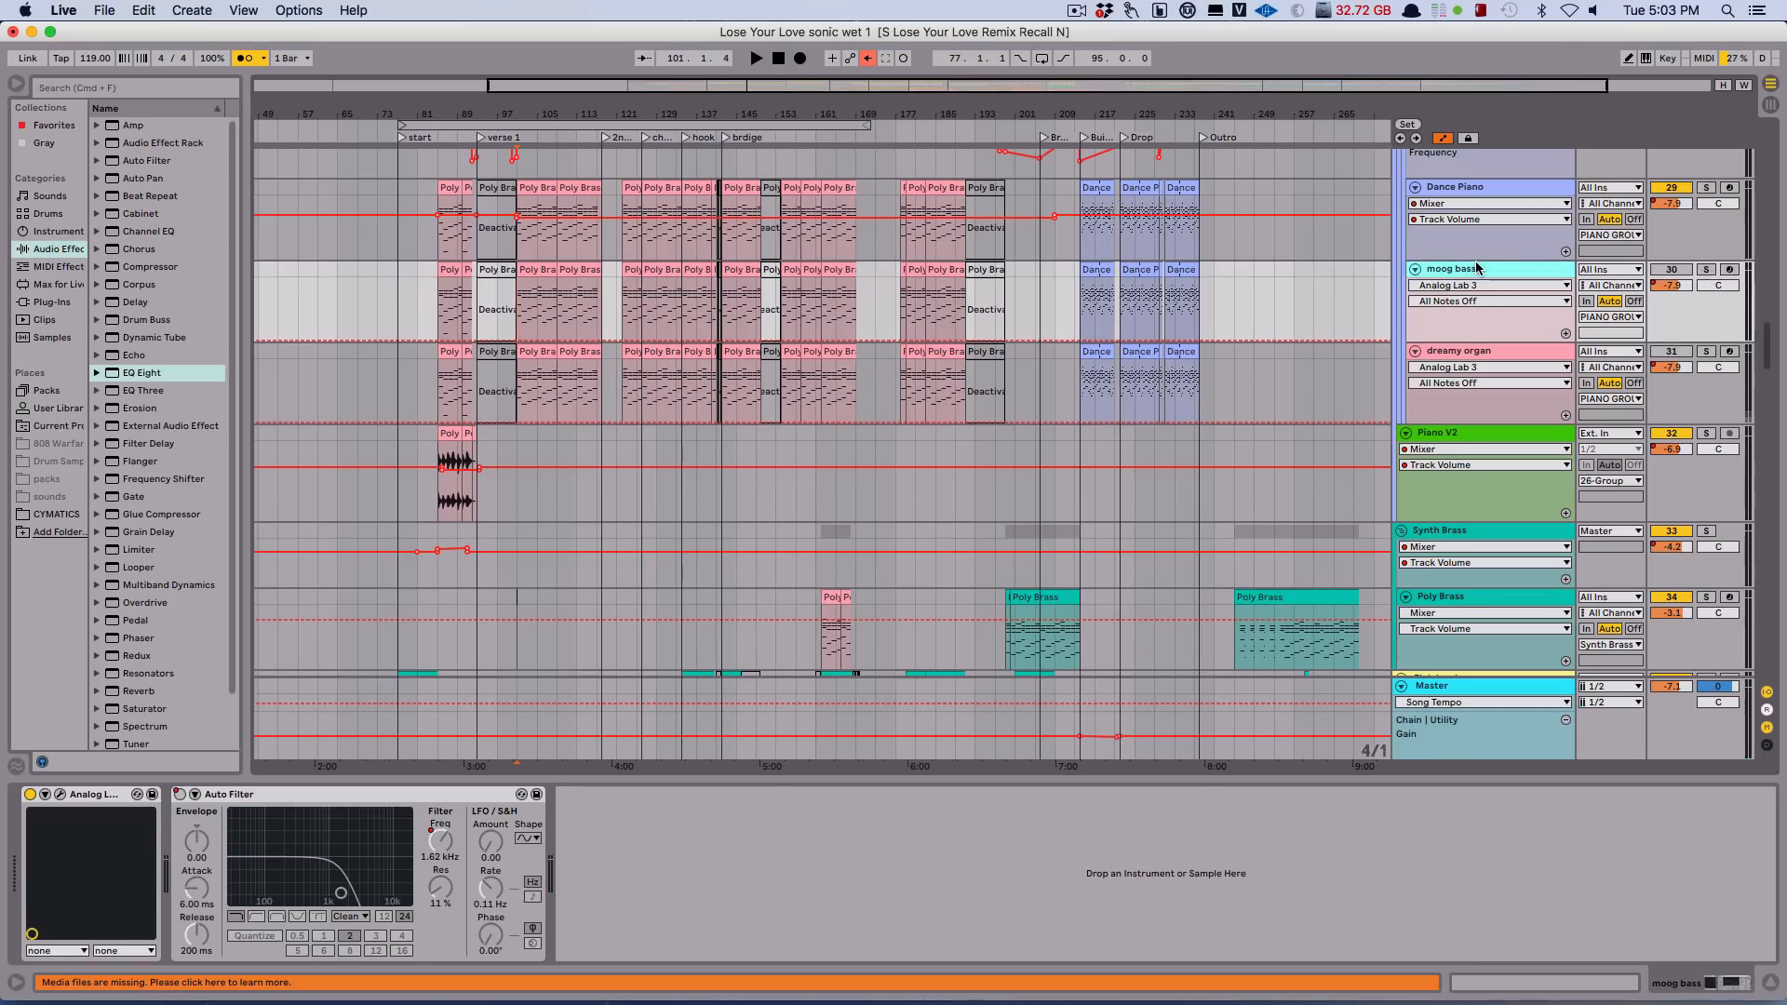
shift+click(1474, 354)
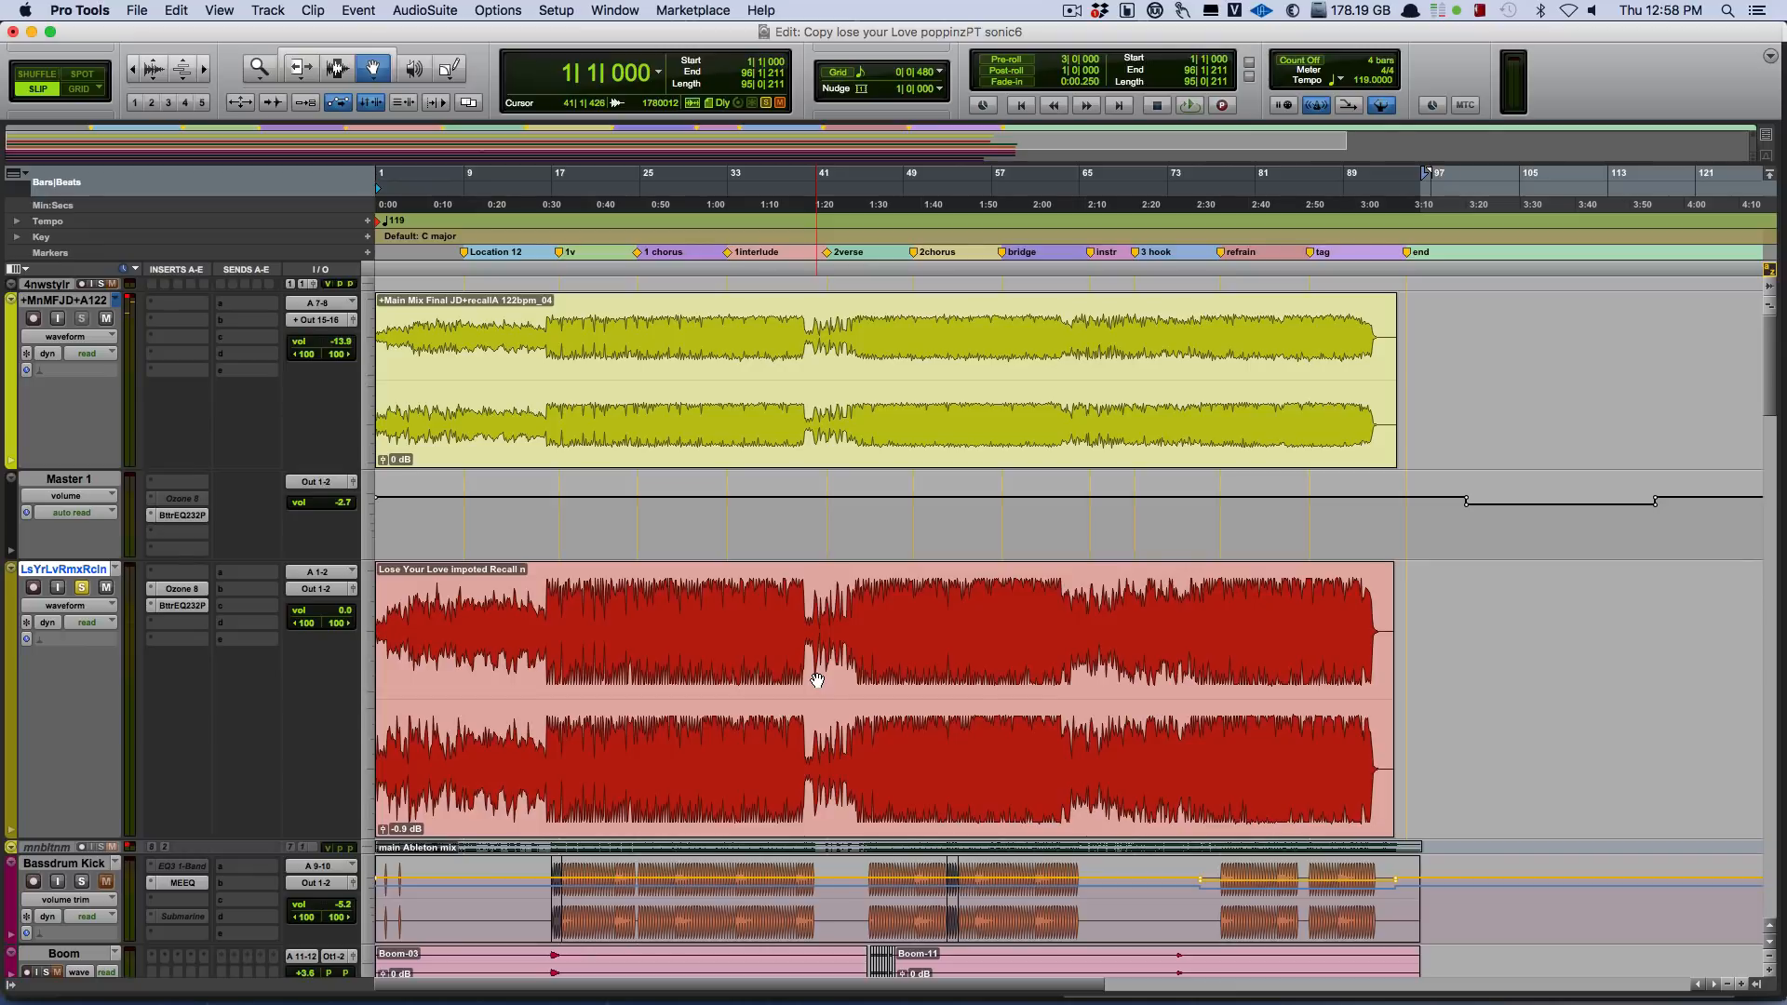
Switch to the Pro Tools session, enable the Smart Tool and play the mixes from bar 16.
click(179, 606)
click(344, 57)
click(541, 368)
key(space)
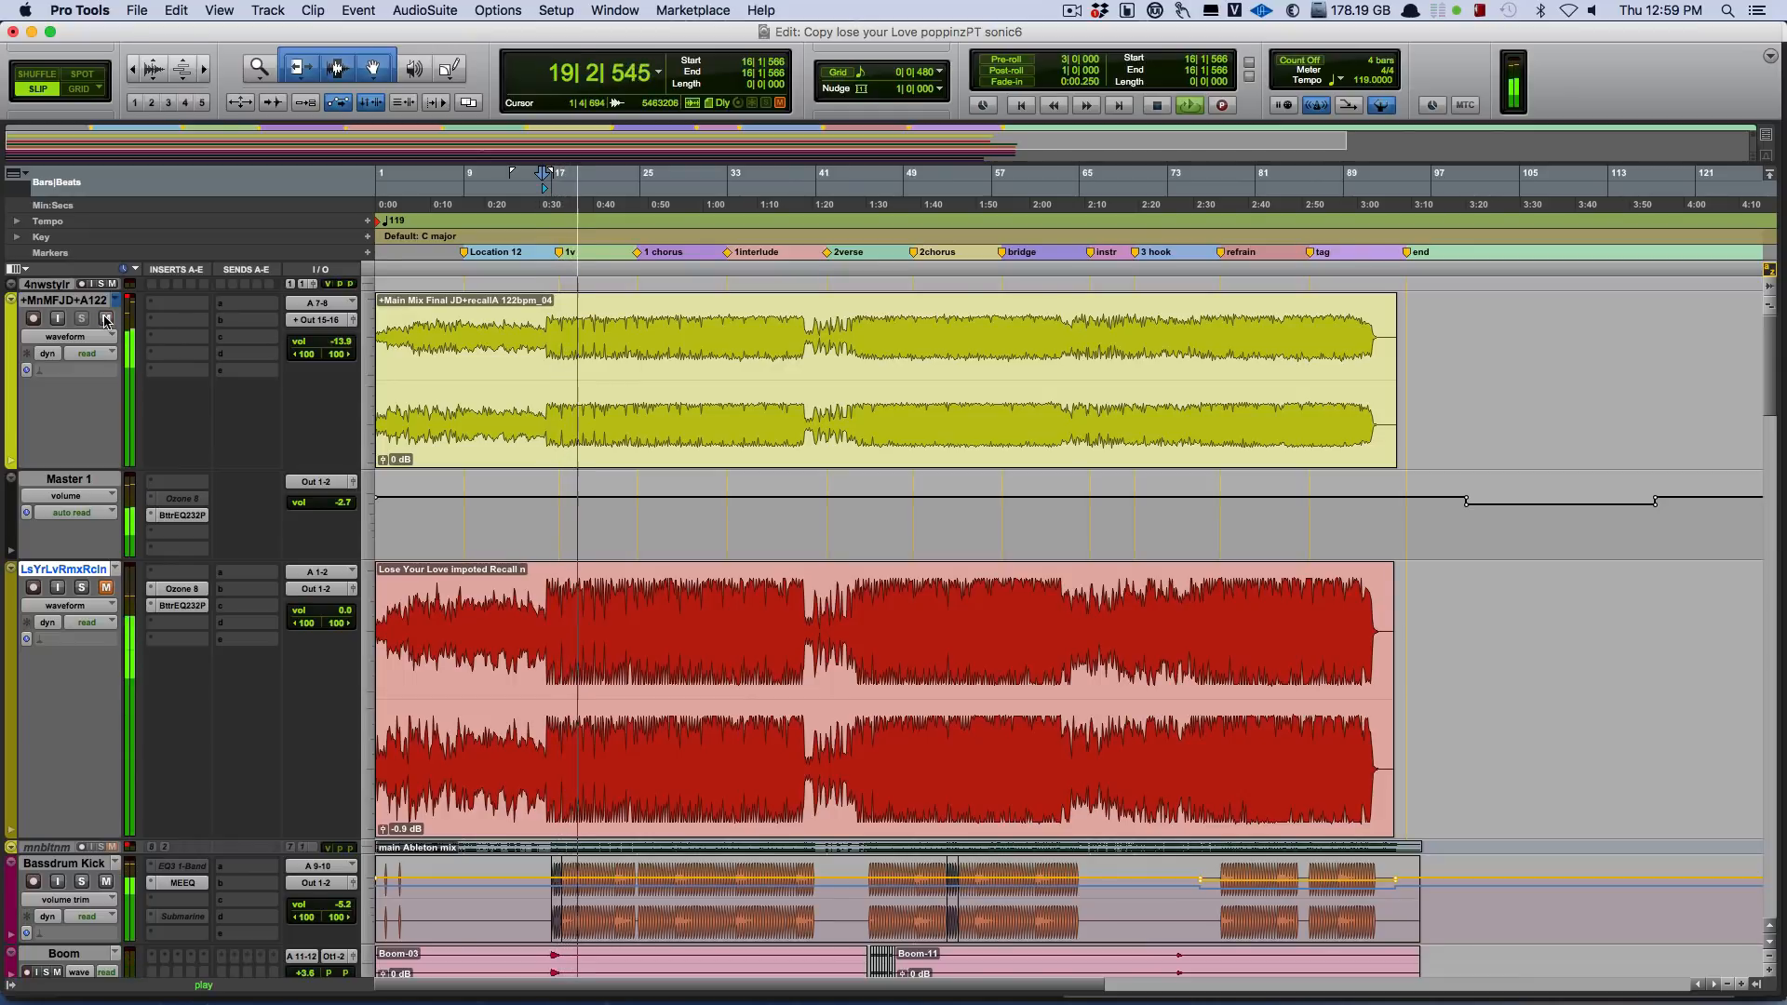
key(space)
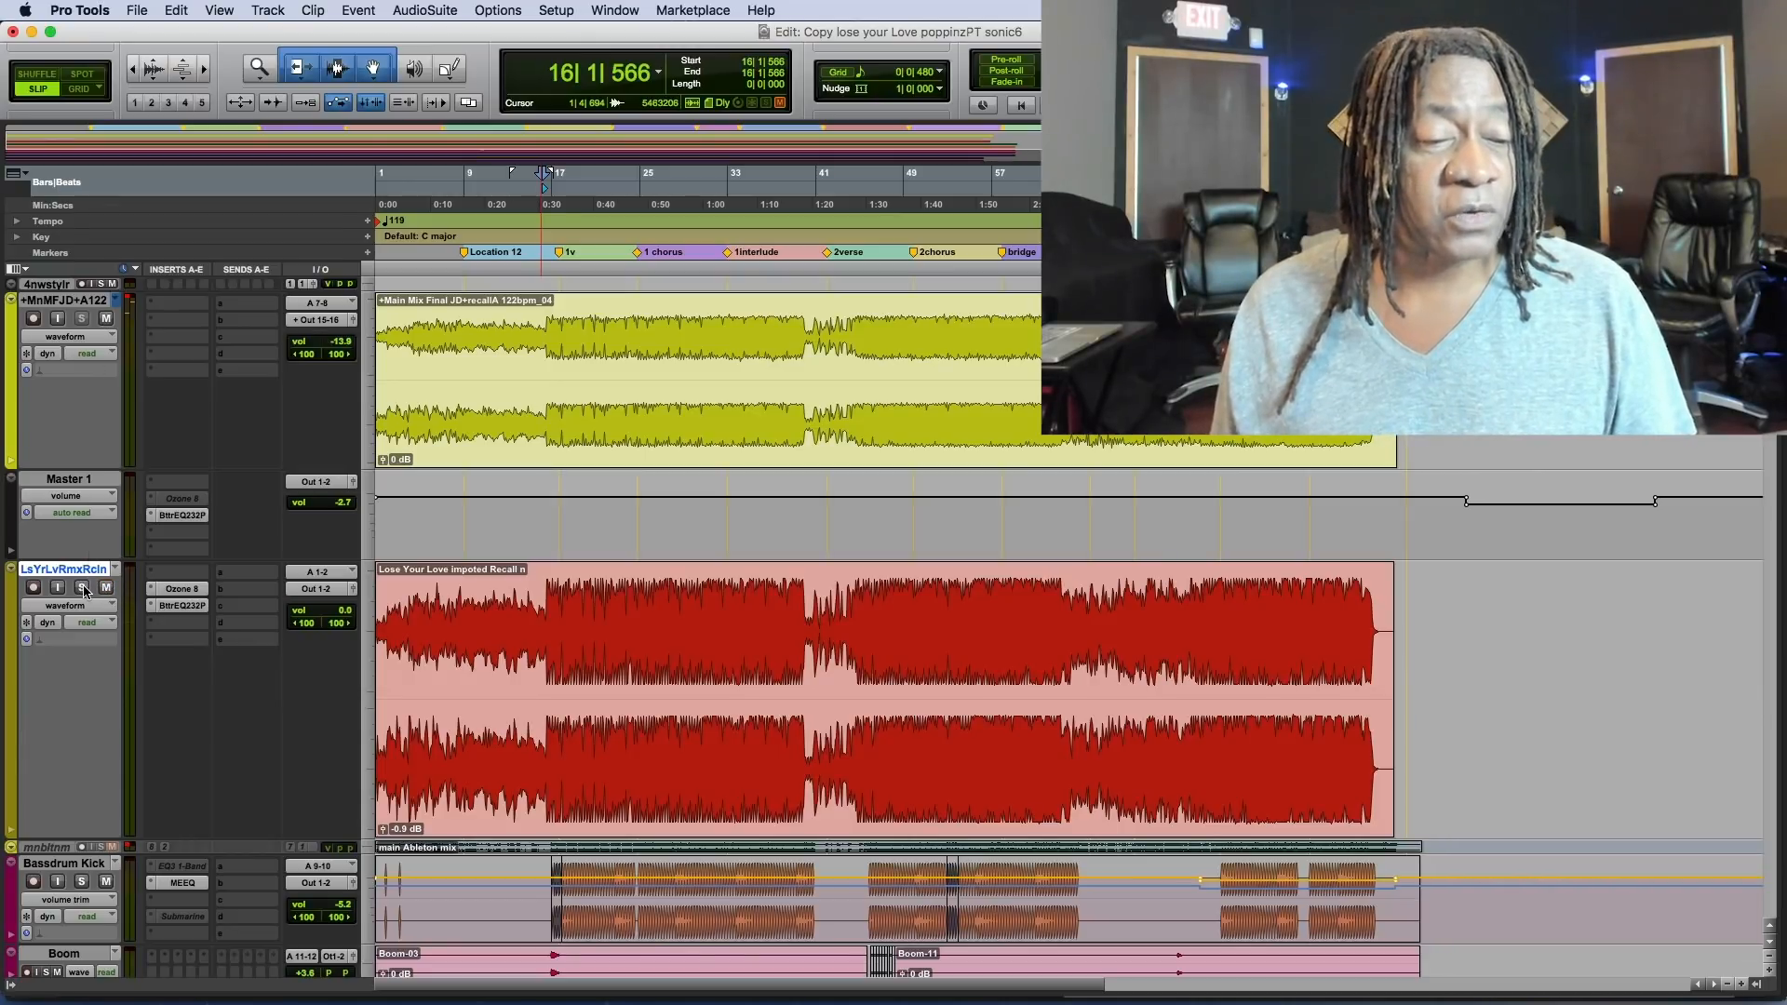
Solo the LsYrLvRmxRcln track and compare it with +MnMFJD+A122 during playback using mute and input monitoring.
click(83, 589)
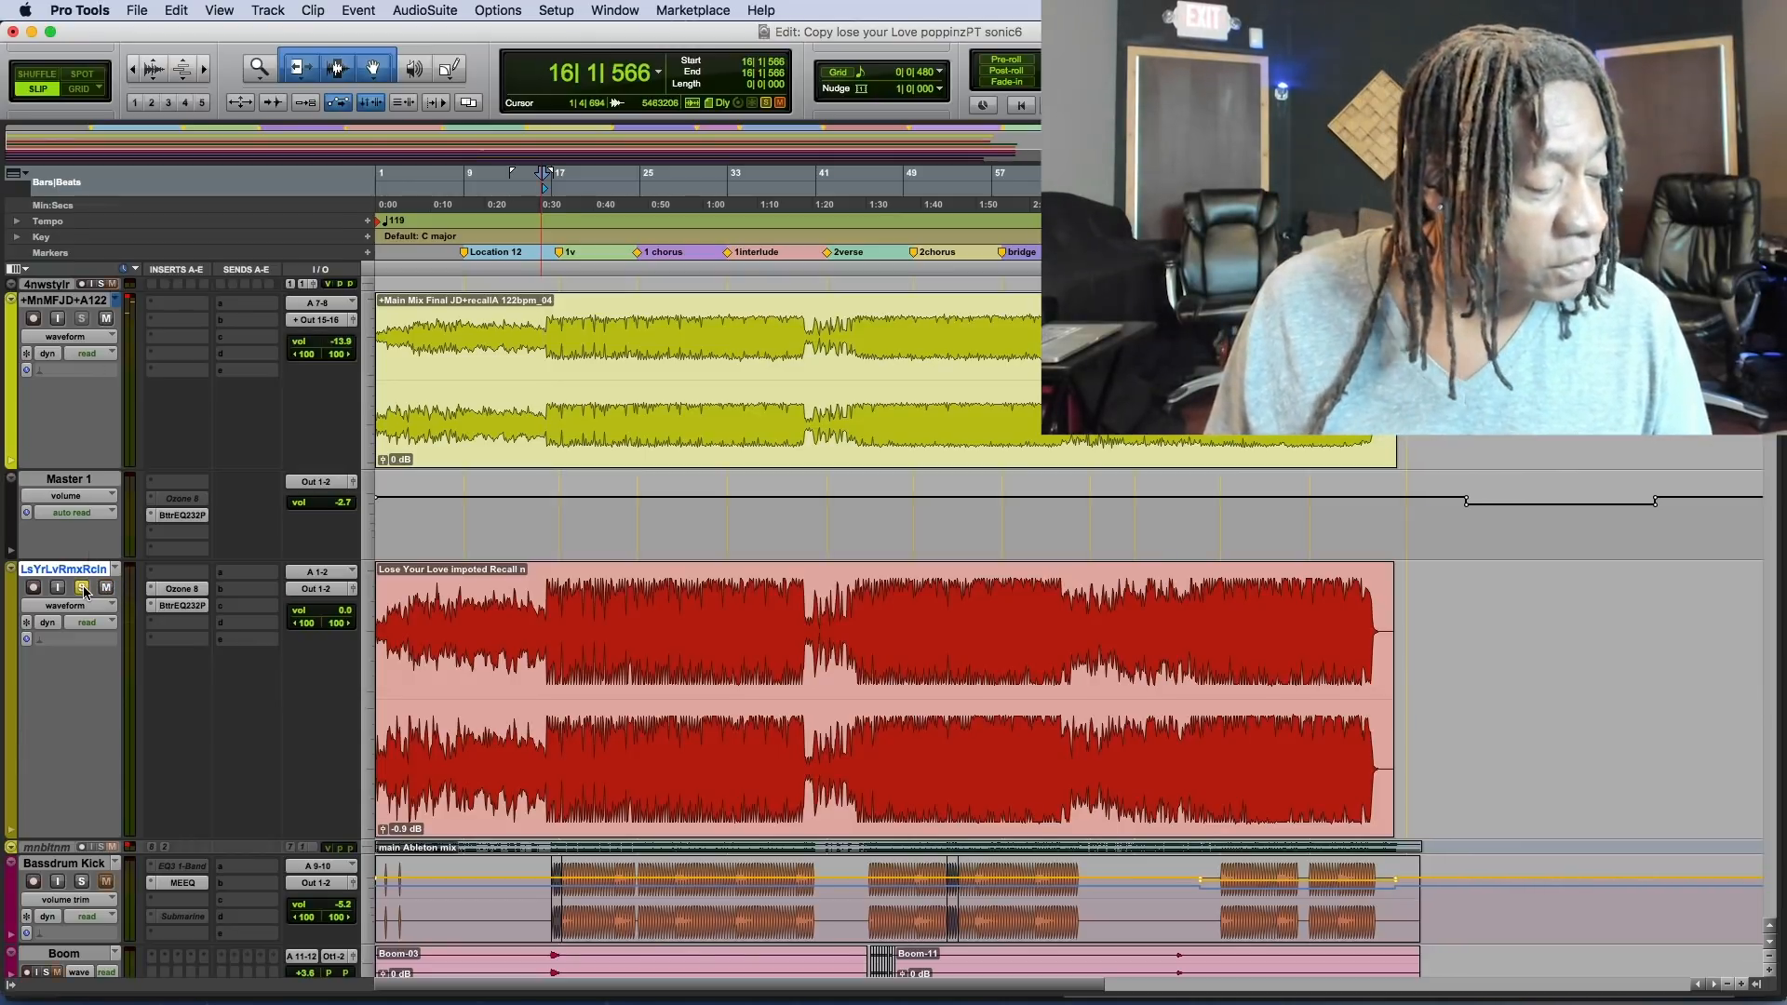
key(space)
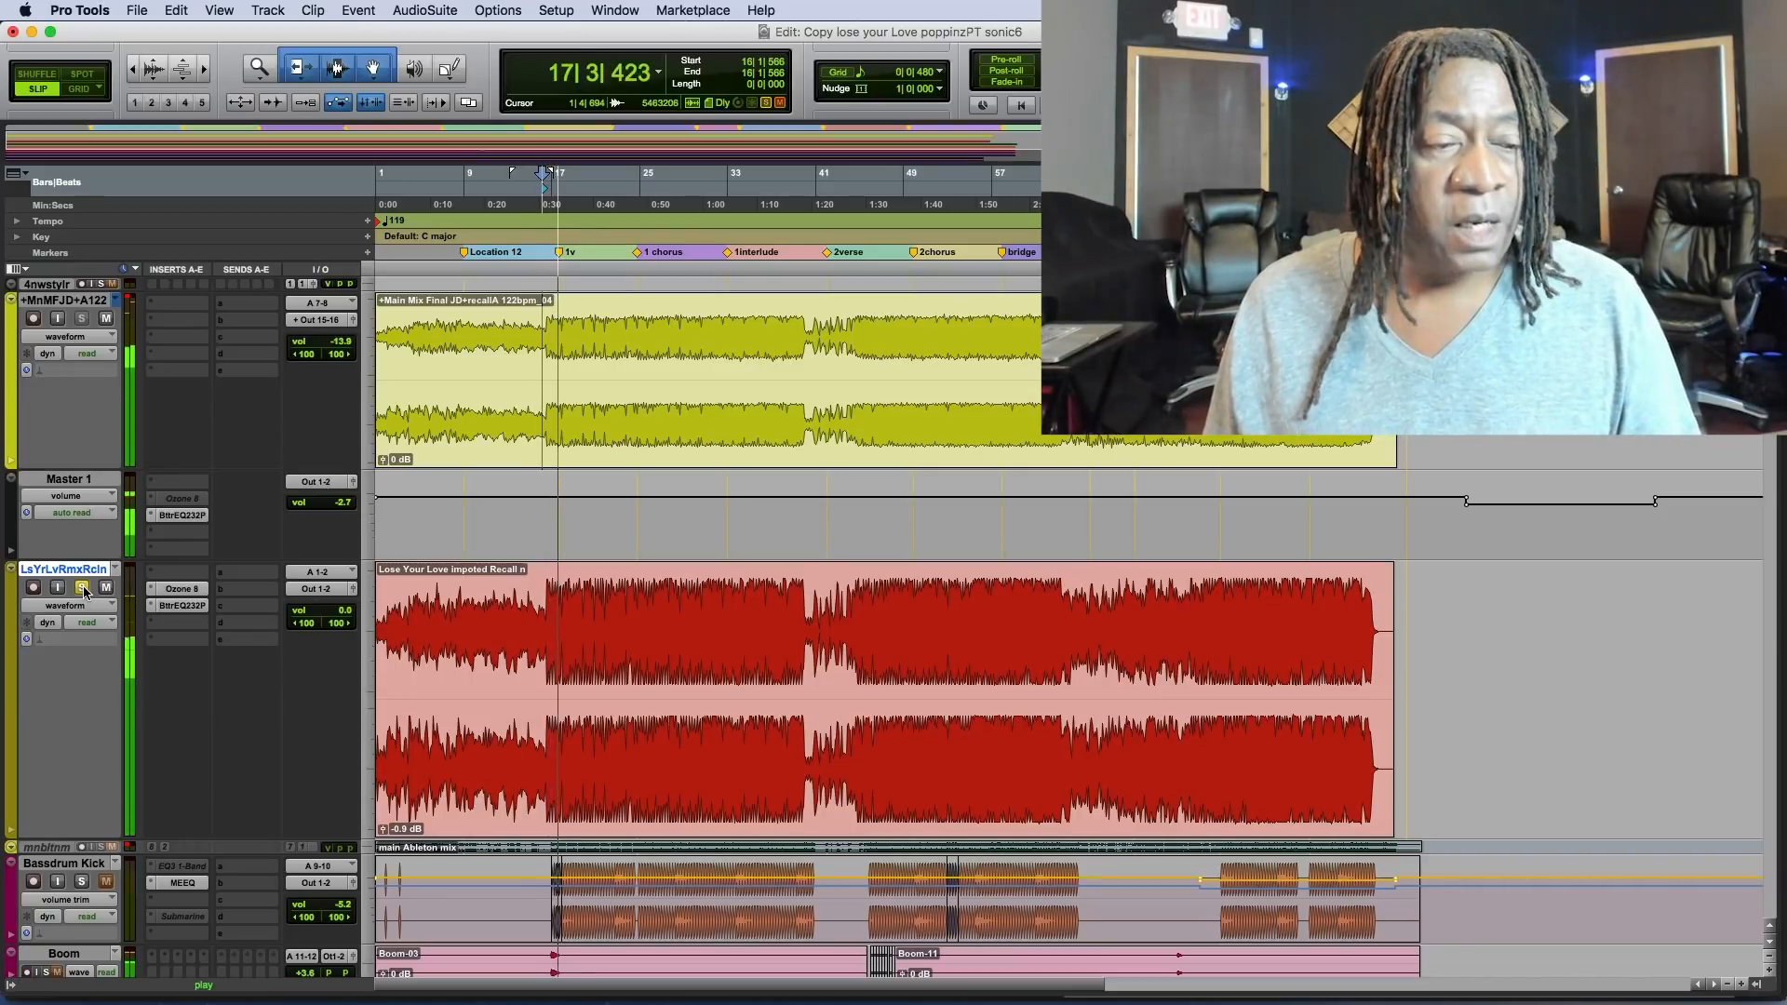
click(110, 591)
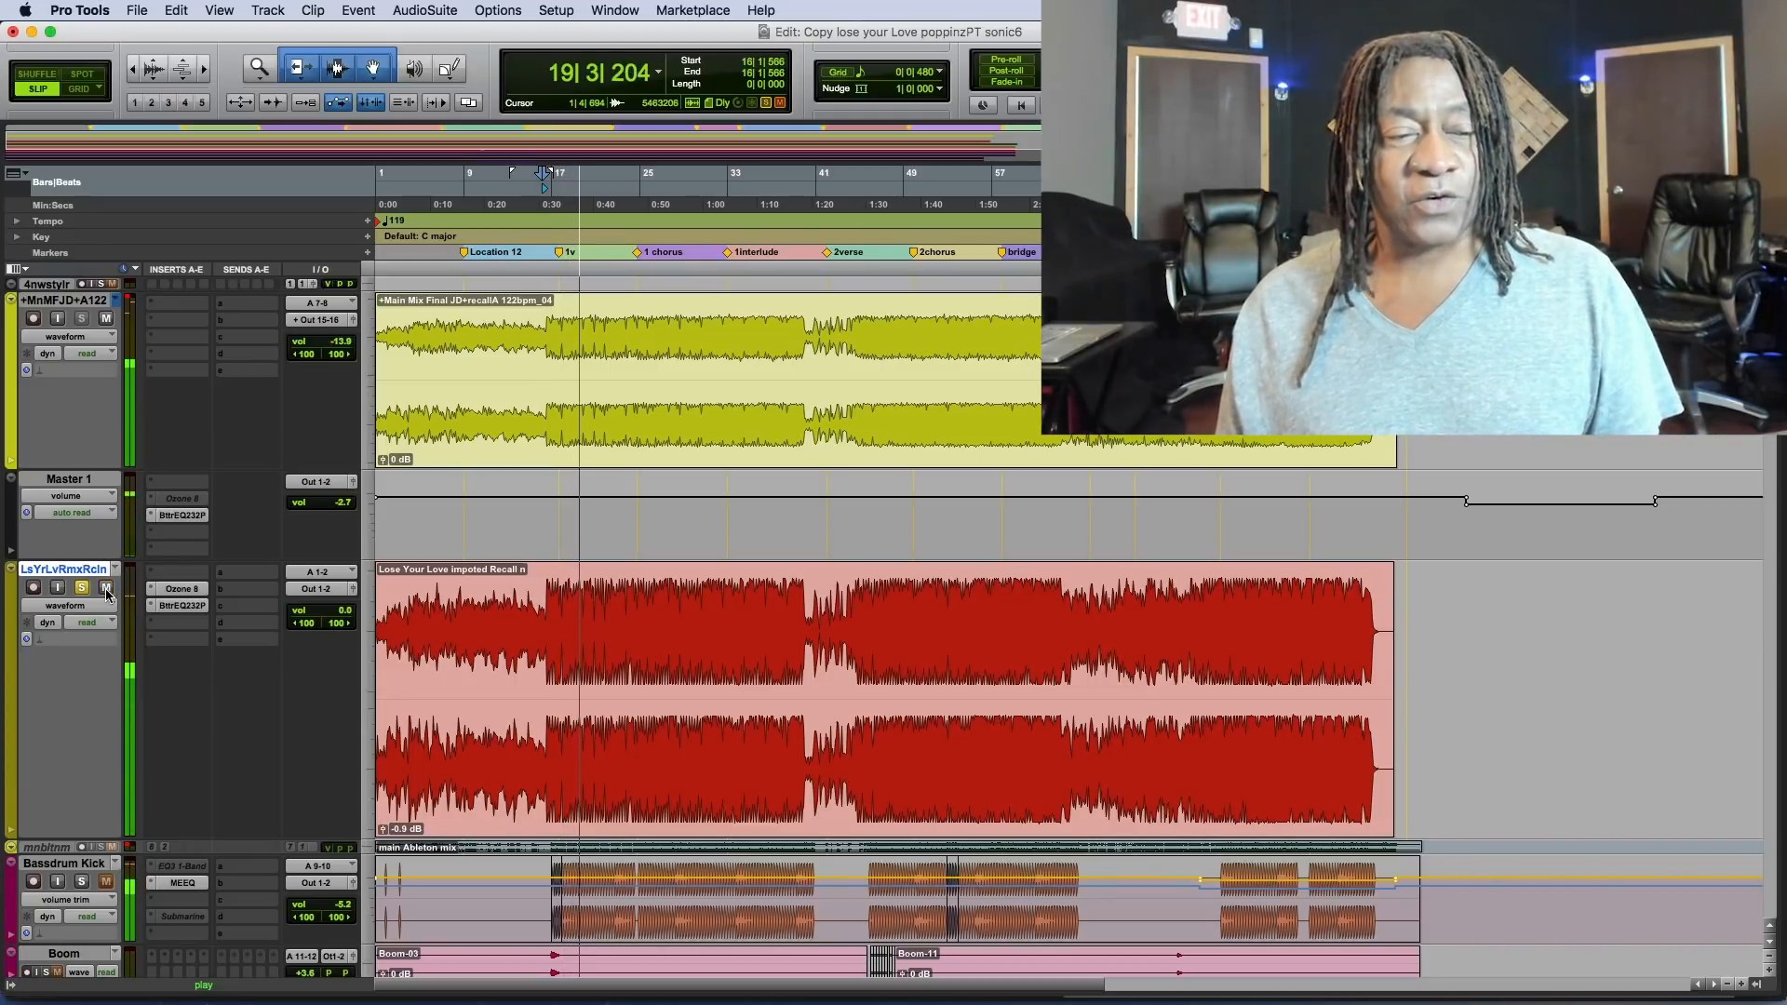
click(57, 319)
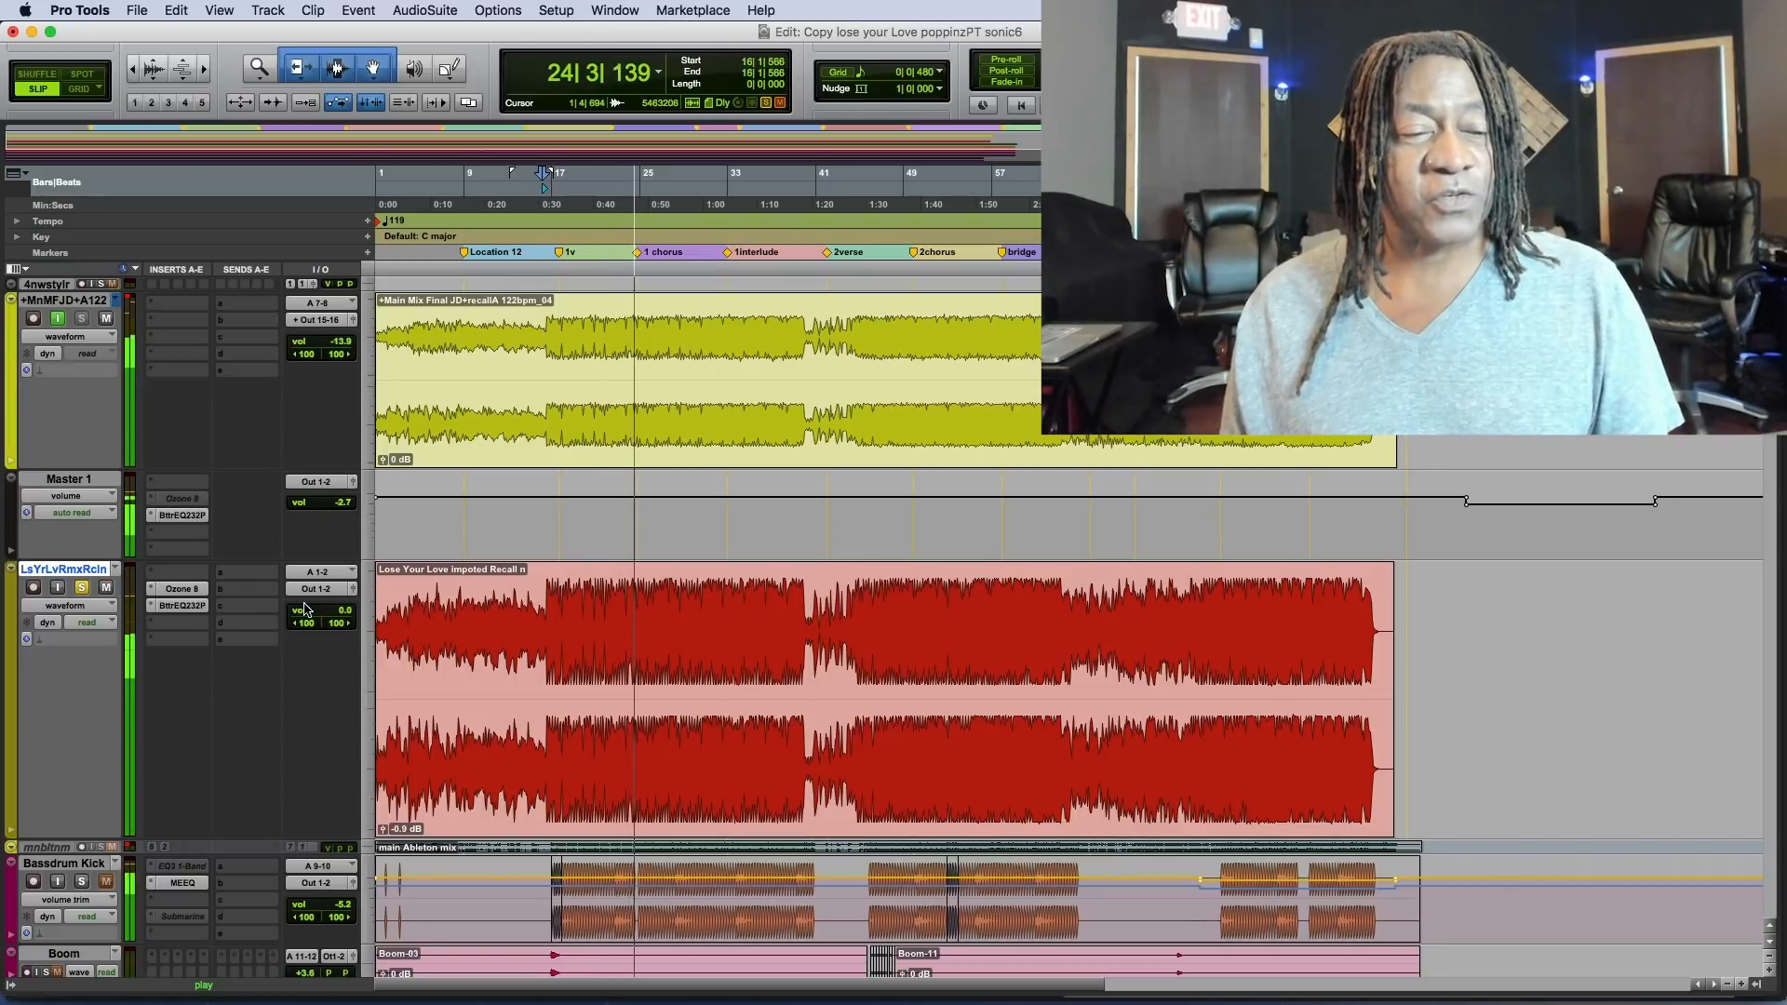
Compare the mixes by lowering and raising the LsYrLvRmxRcln volume, ending at 0.0, while toggling input monitoring on +MnMFJD+A122.
drag(314, 610, 335, 738)
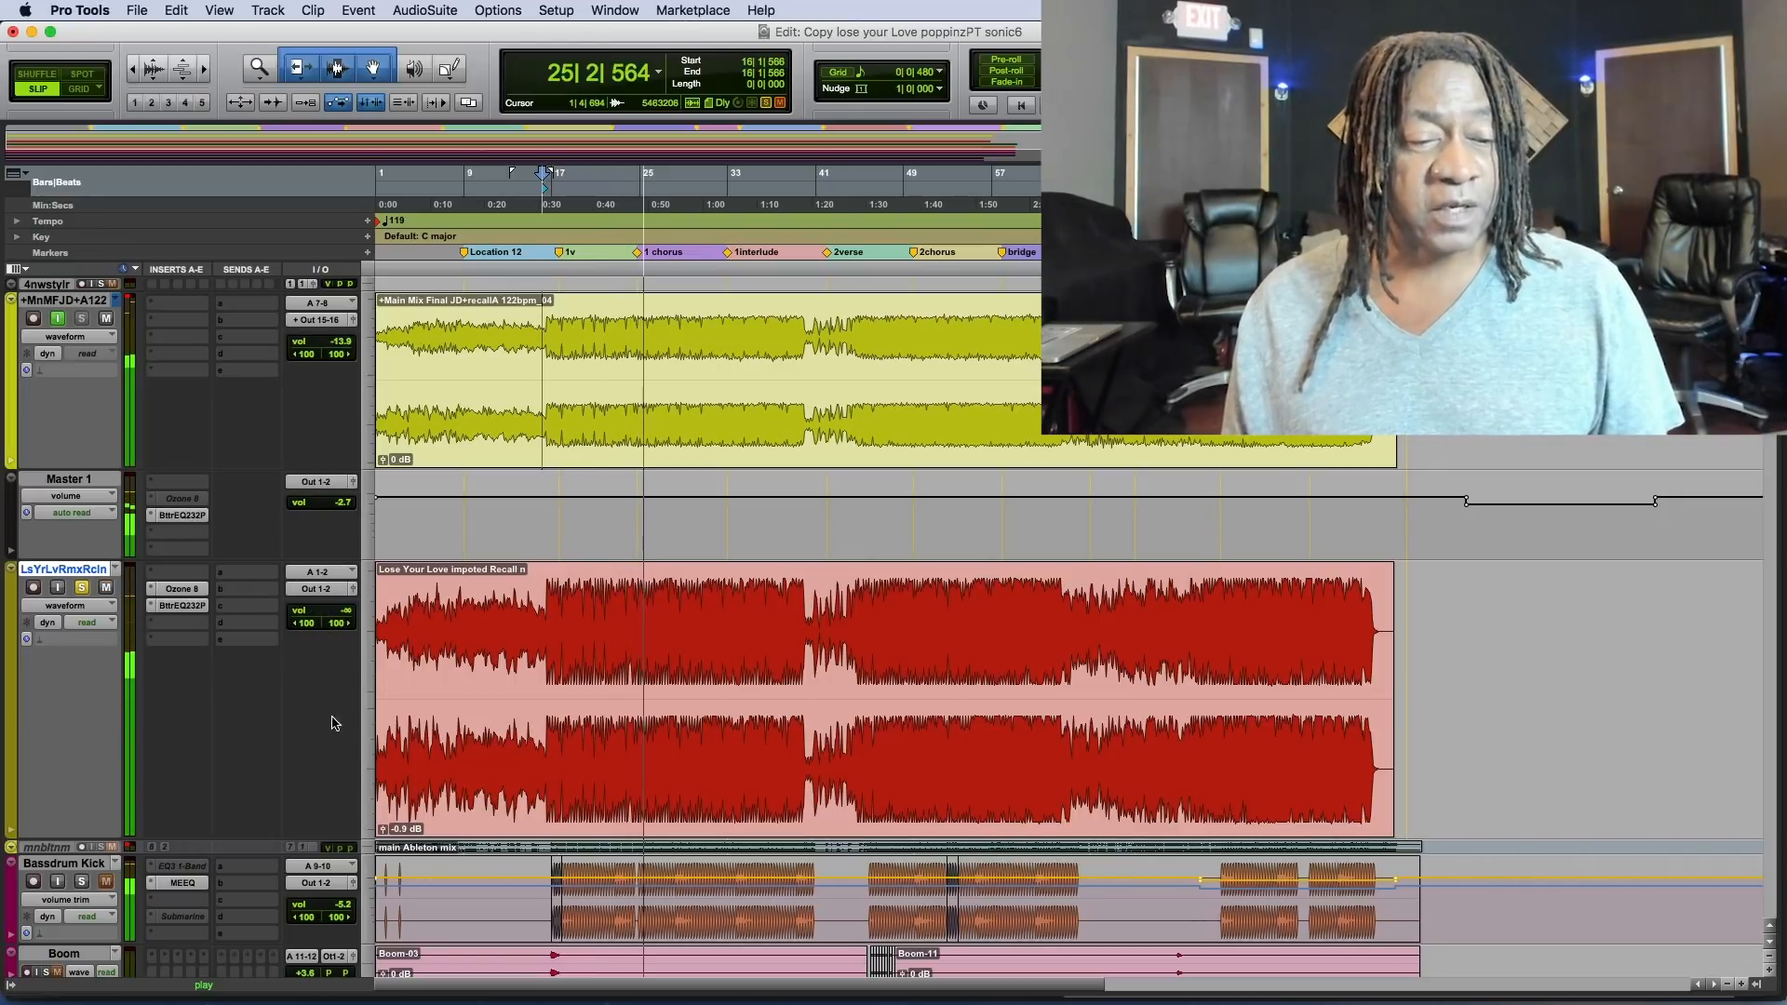
drag(327, 612, 332, 562)
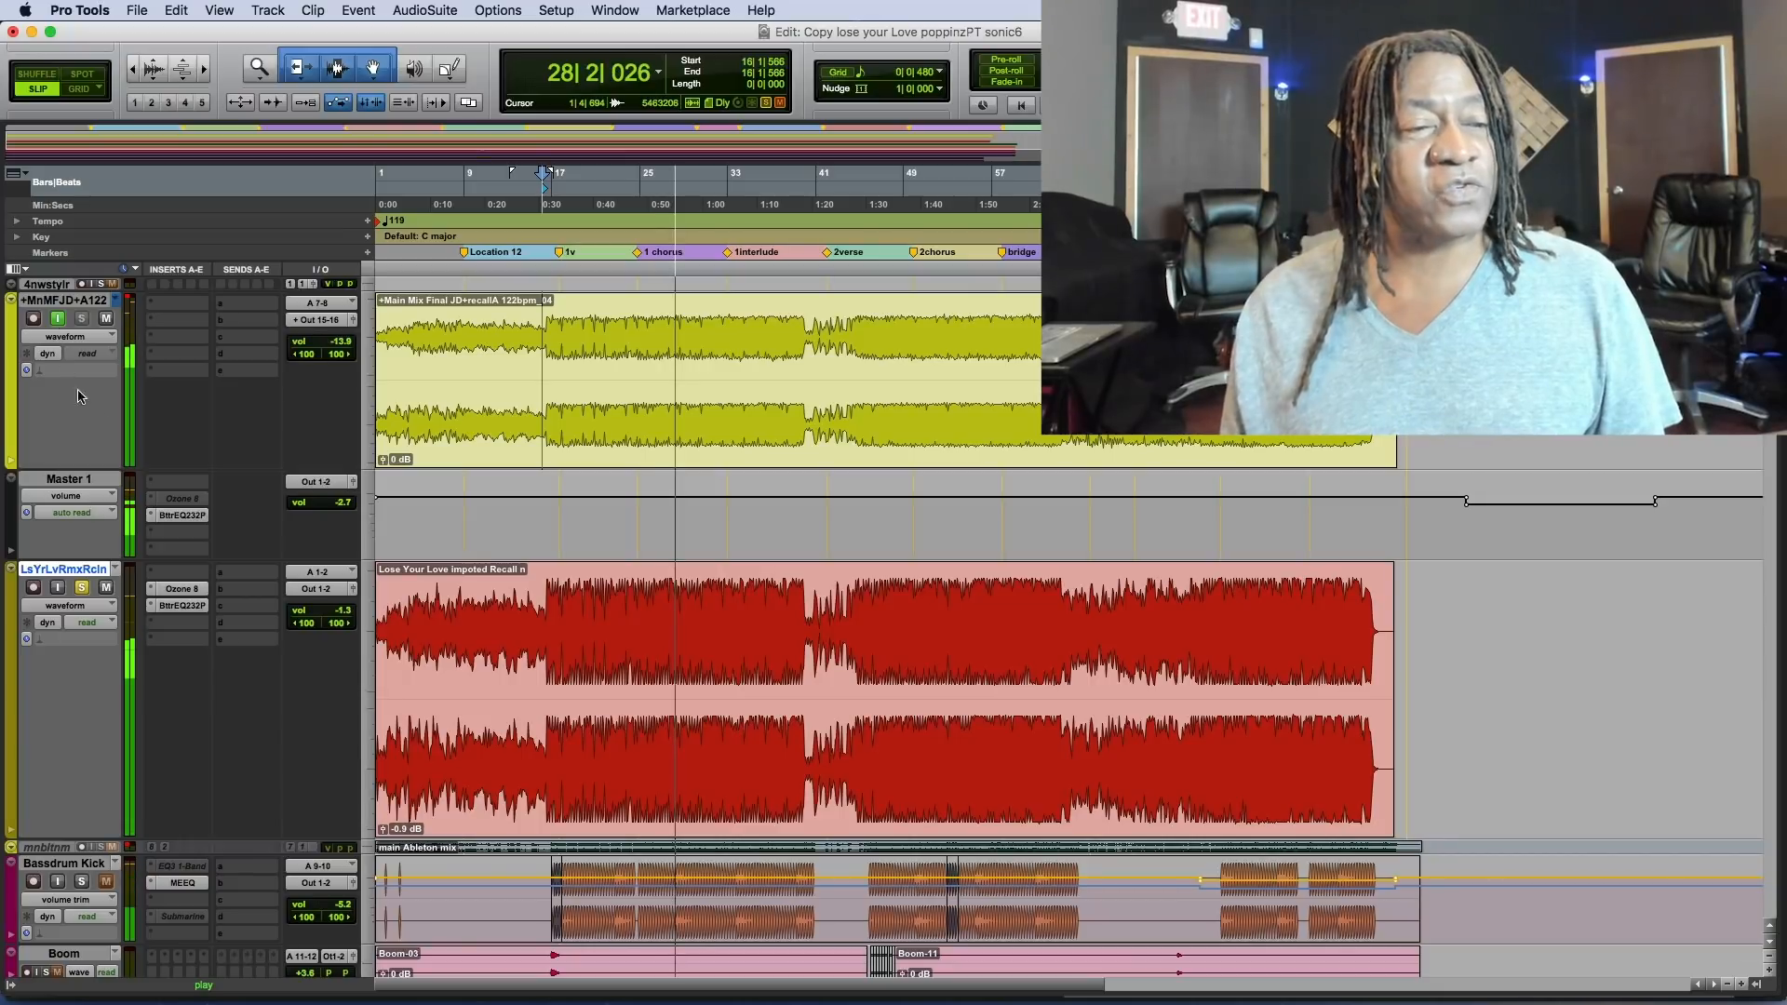
drag(330, 612, 296, 796)
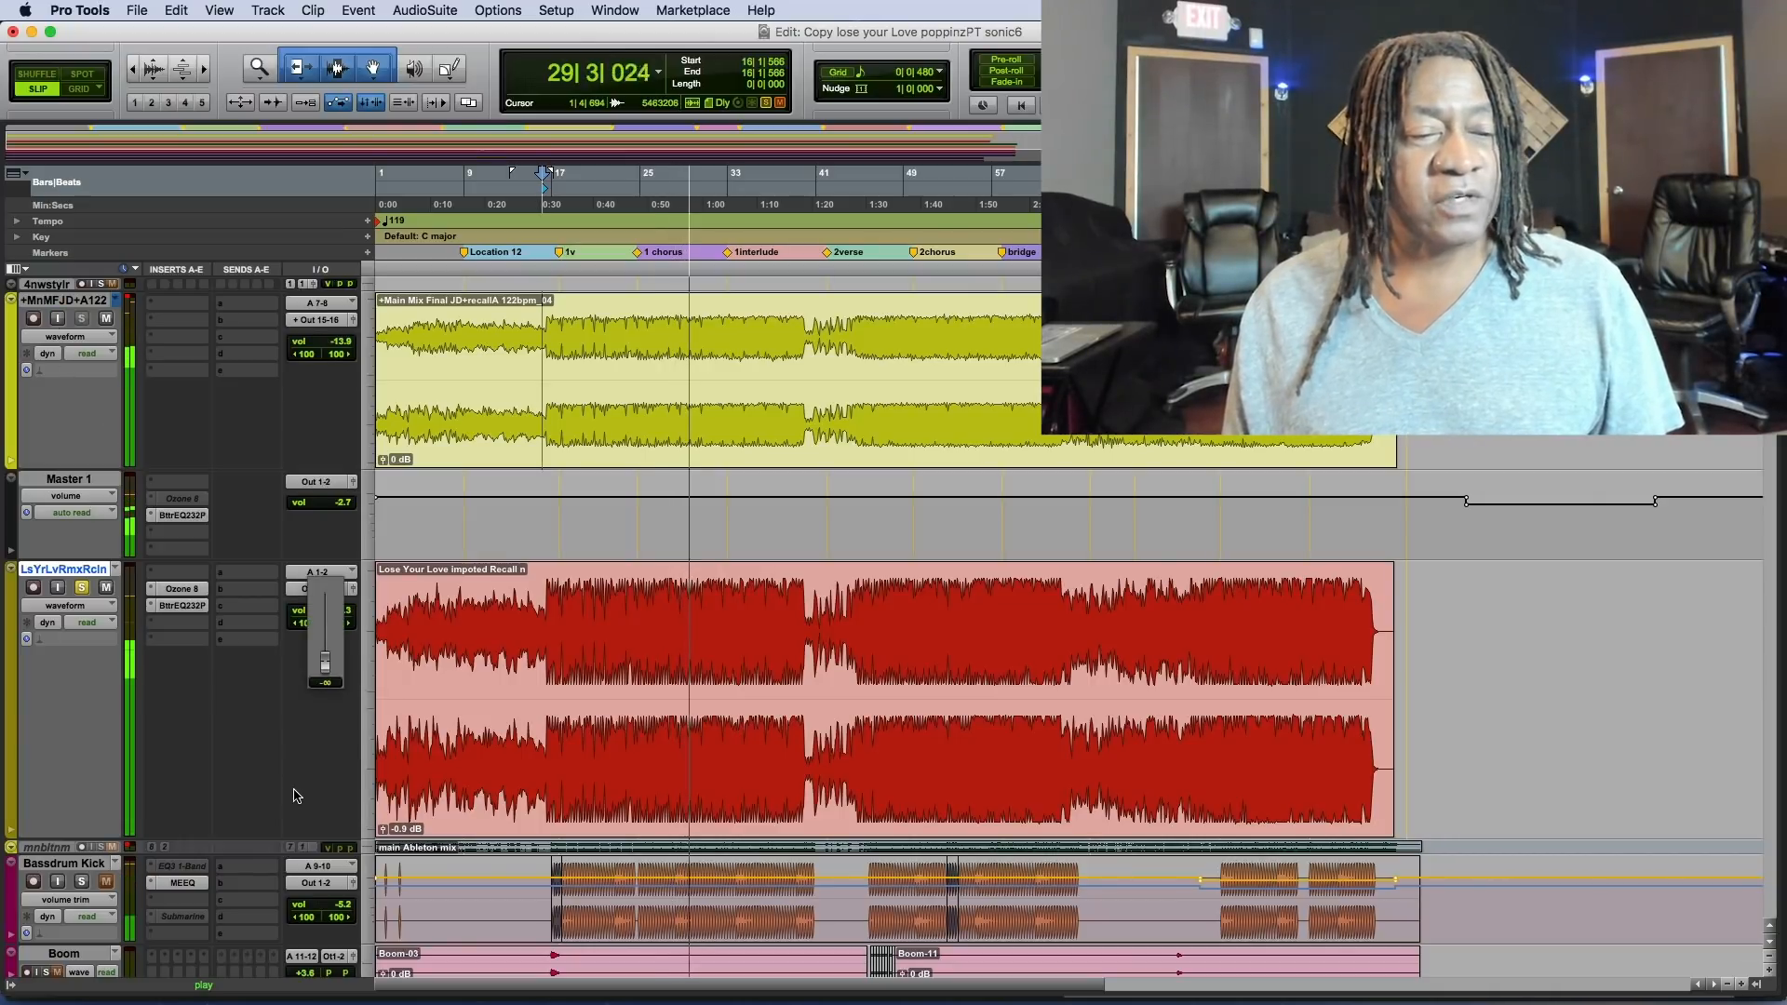
click(57, 320)
drag(330, 612, 330, 553)
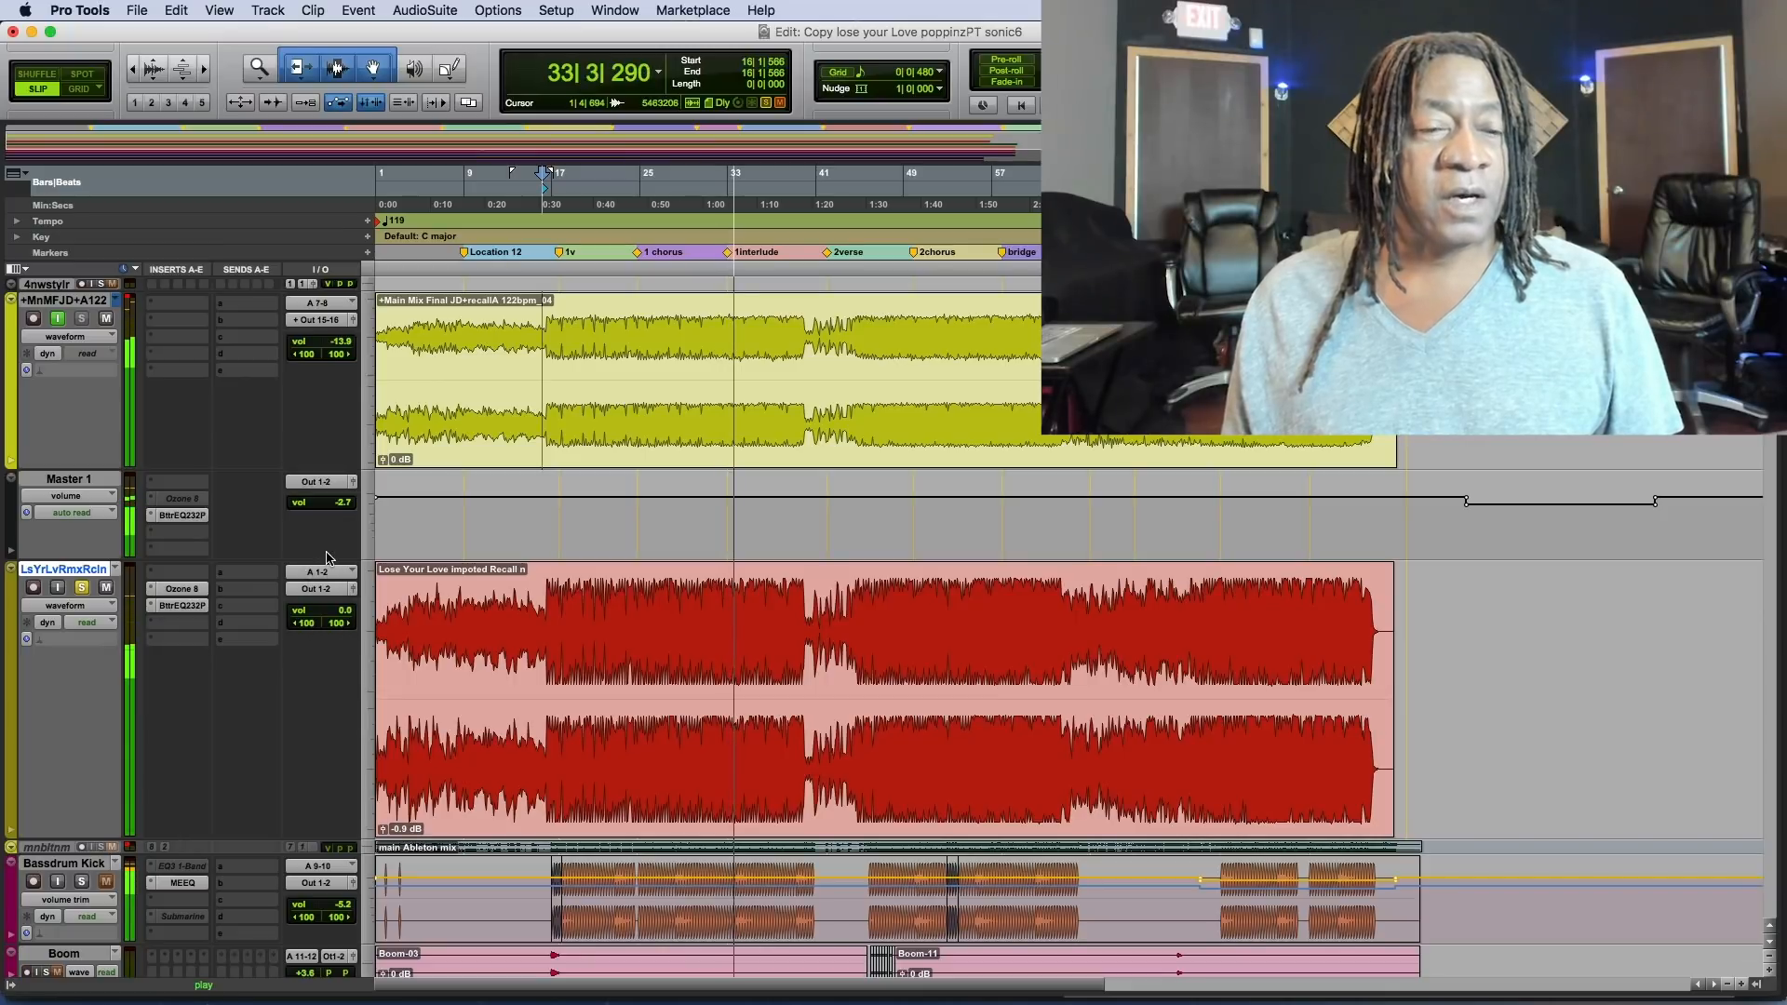
click(58, 319)
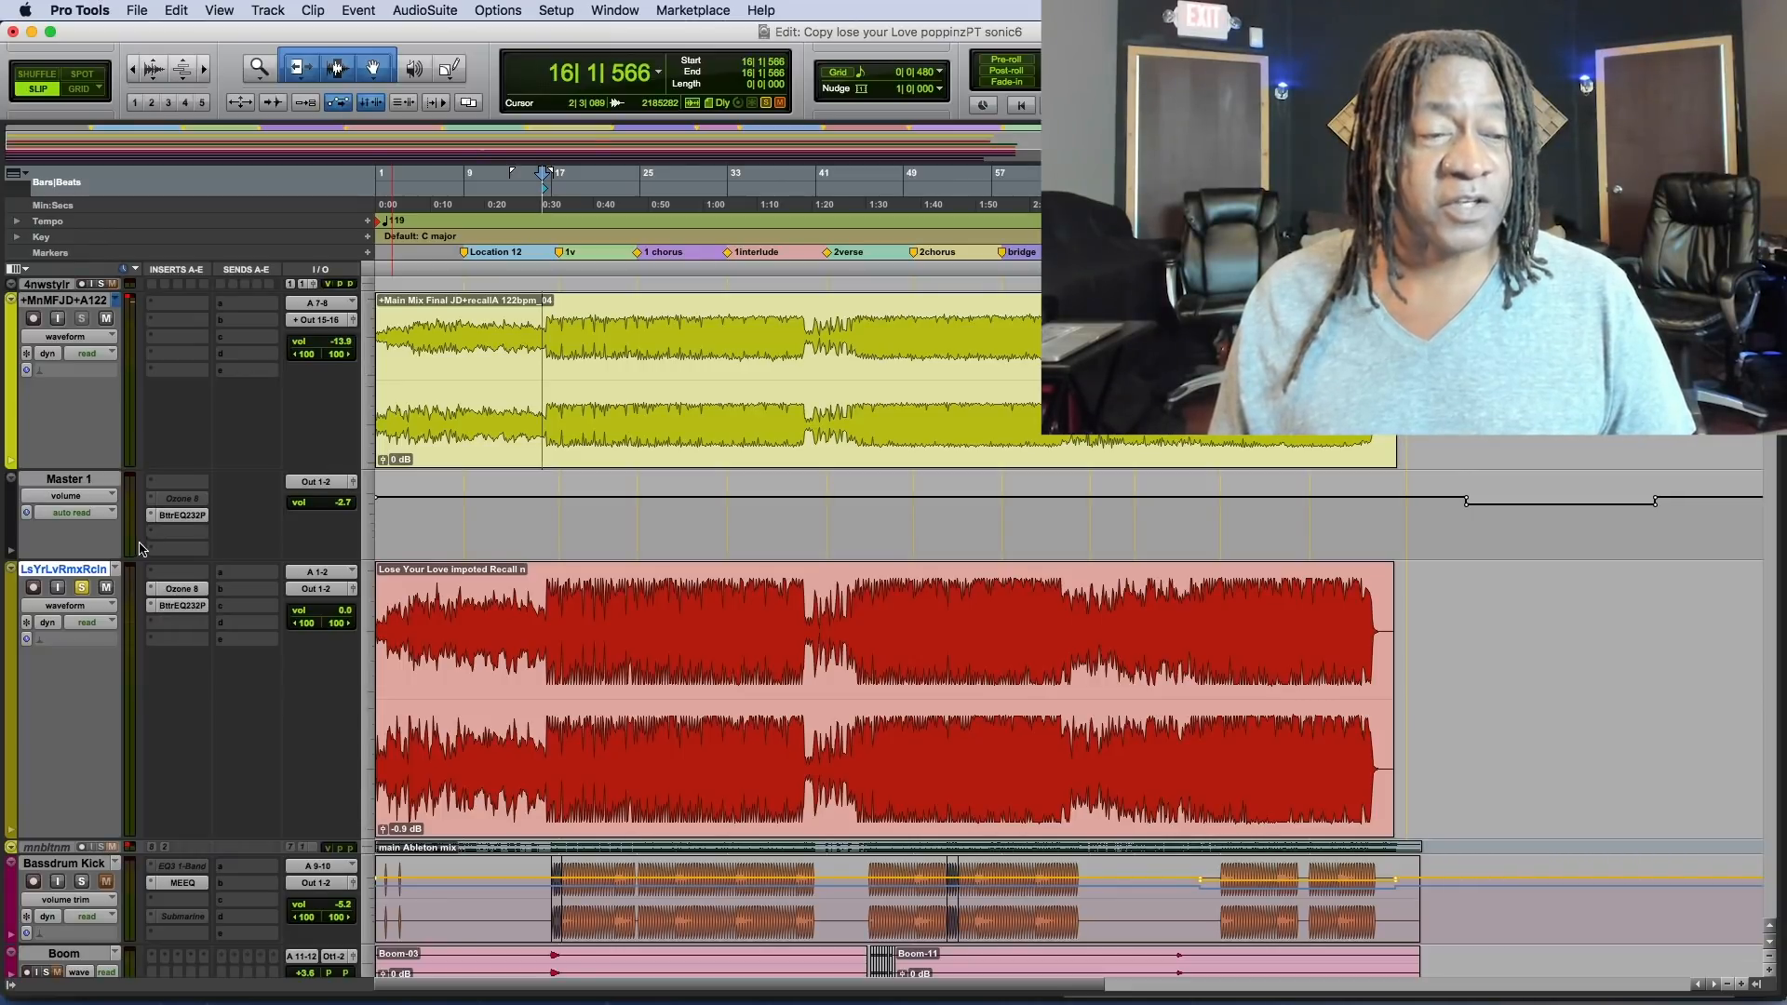
Make the Ozone 8 insert on the LsYrLvRmxRcln track inactive and open its Bettermaker EQ232P plug-in below the mix tracks.
right_click(175, 589)
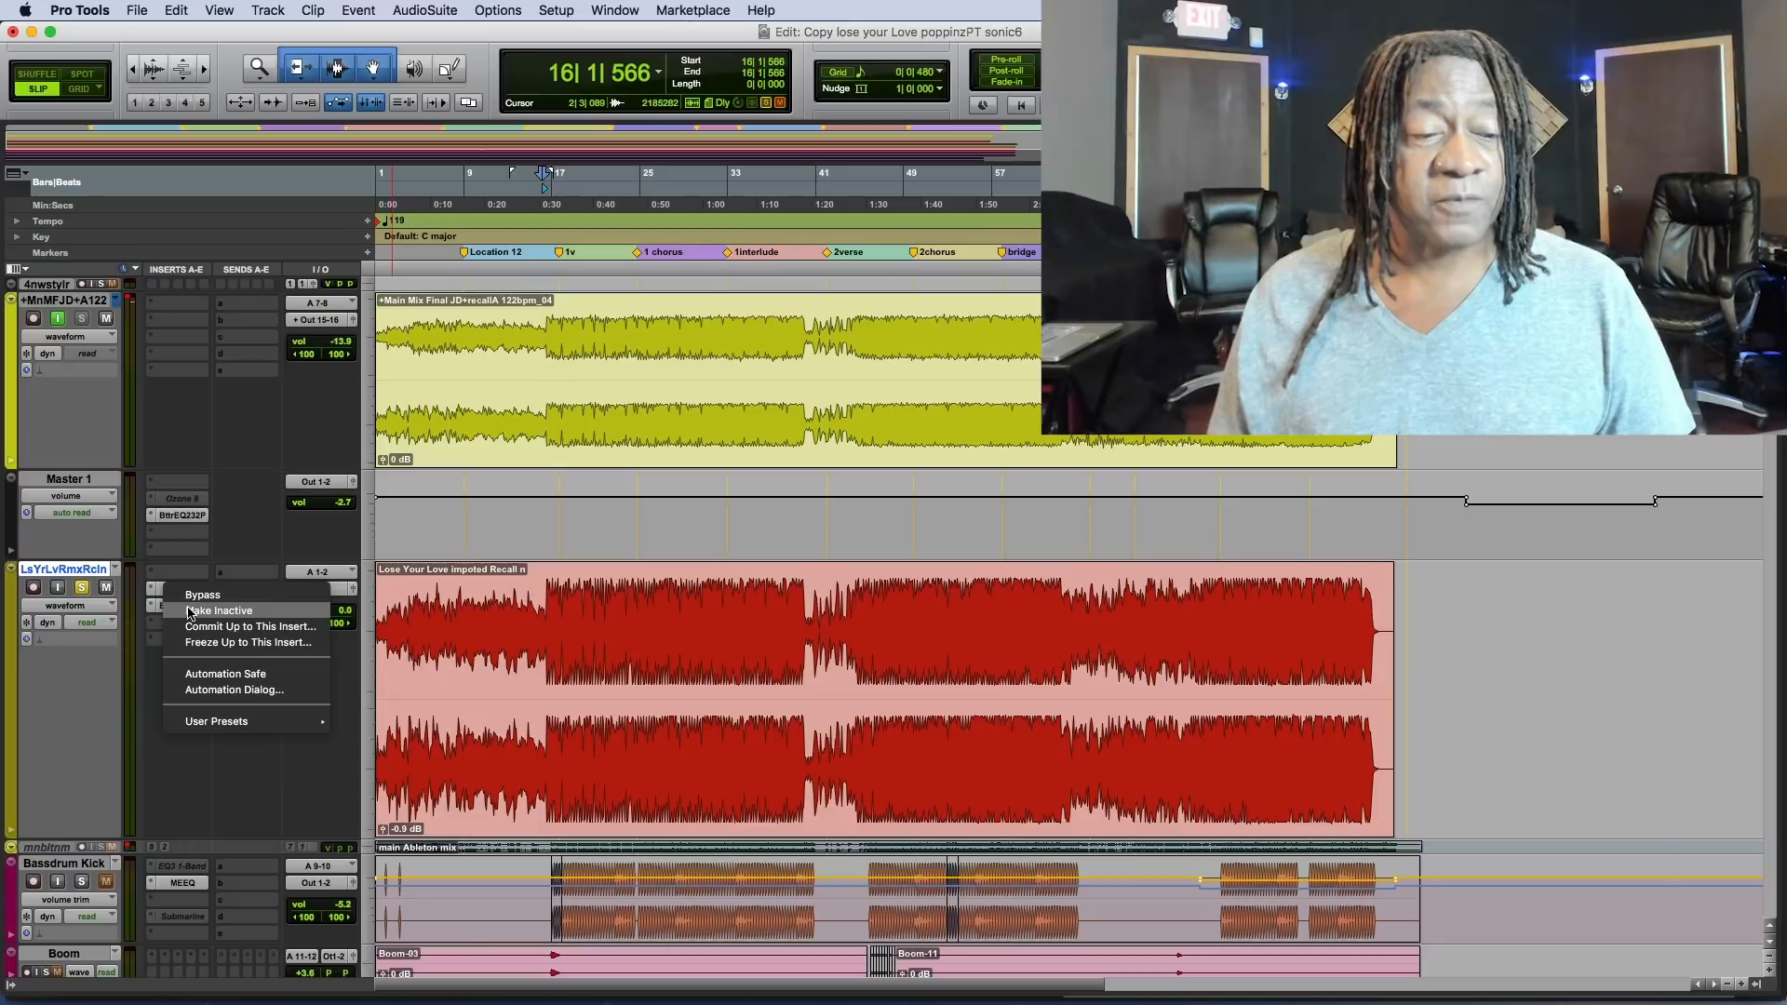
click(189, 612)
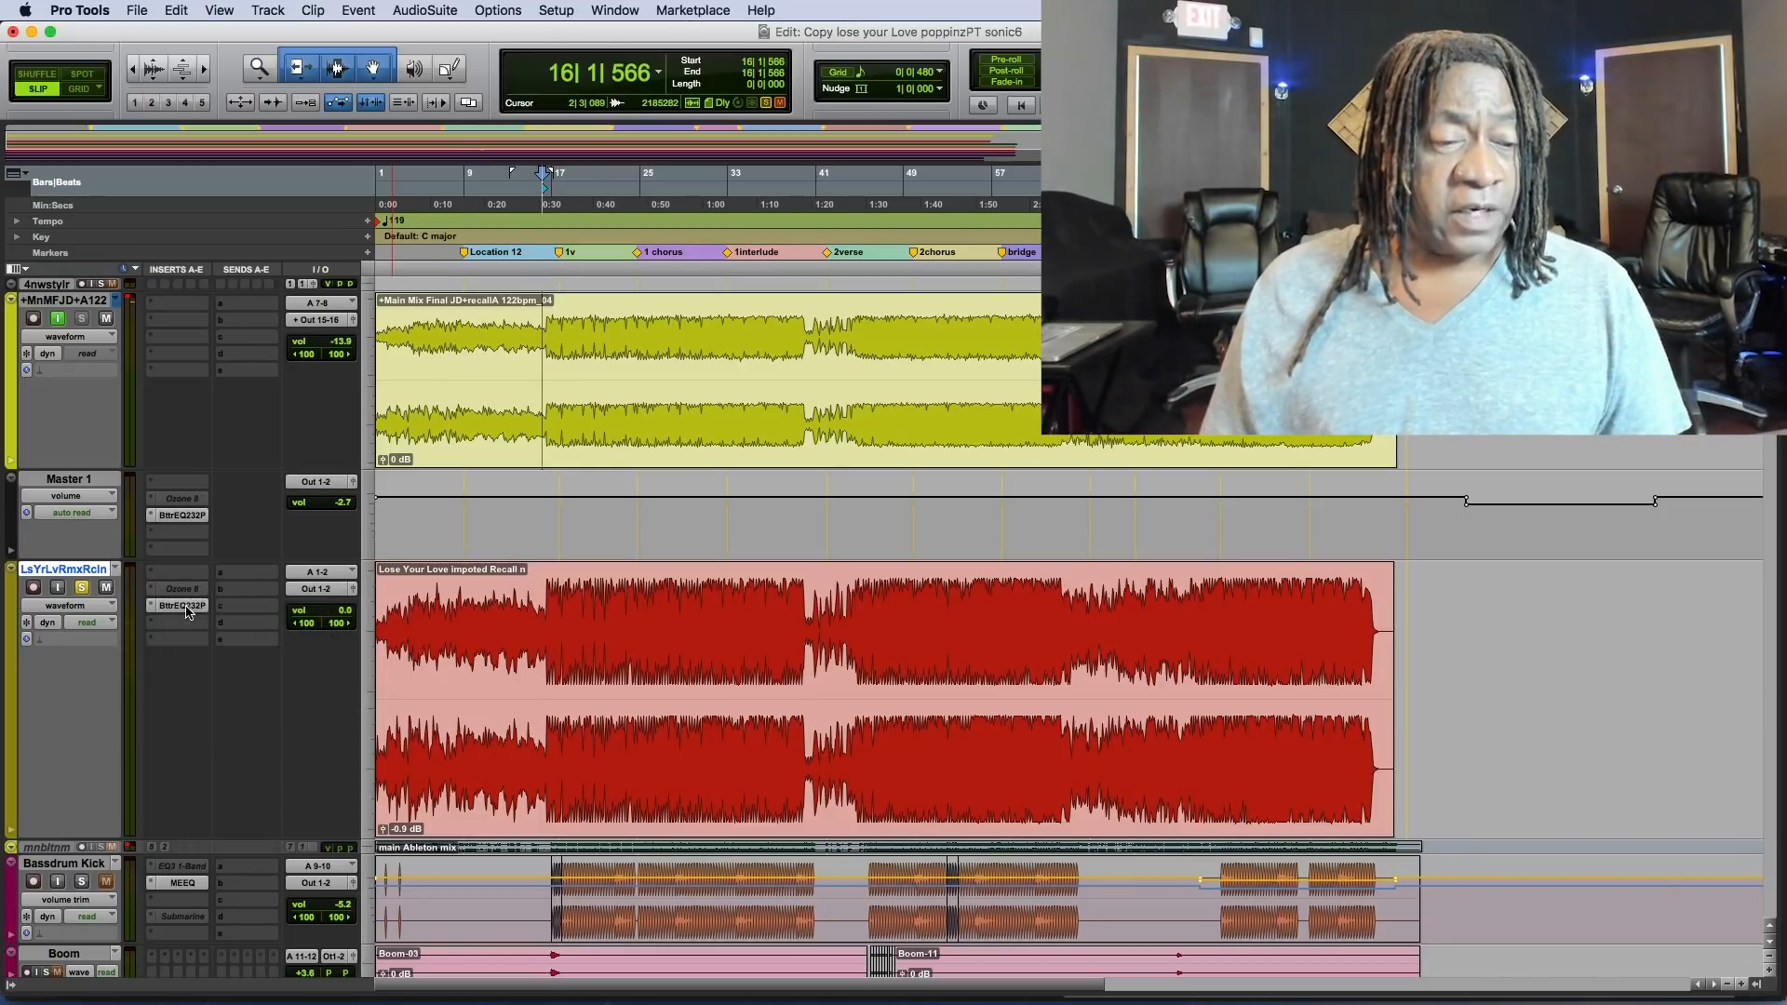
click(182, 606)
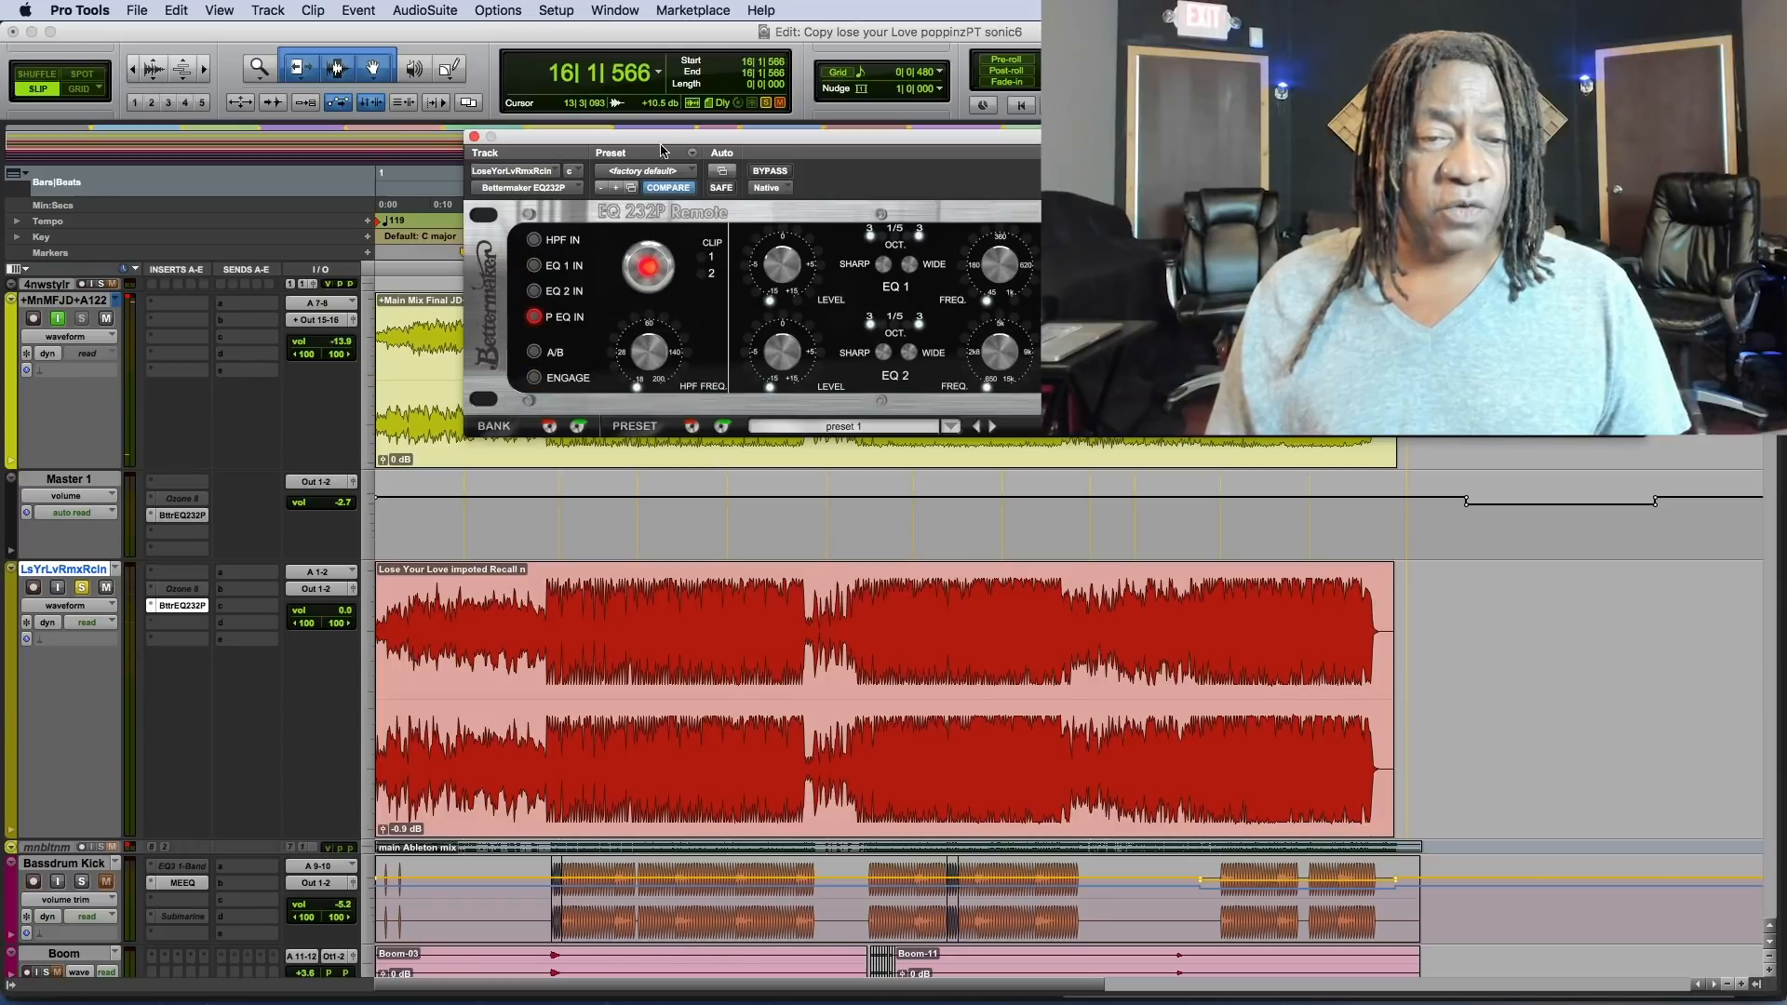
drag(665, 137, 885, 566)
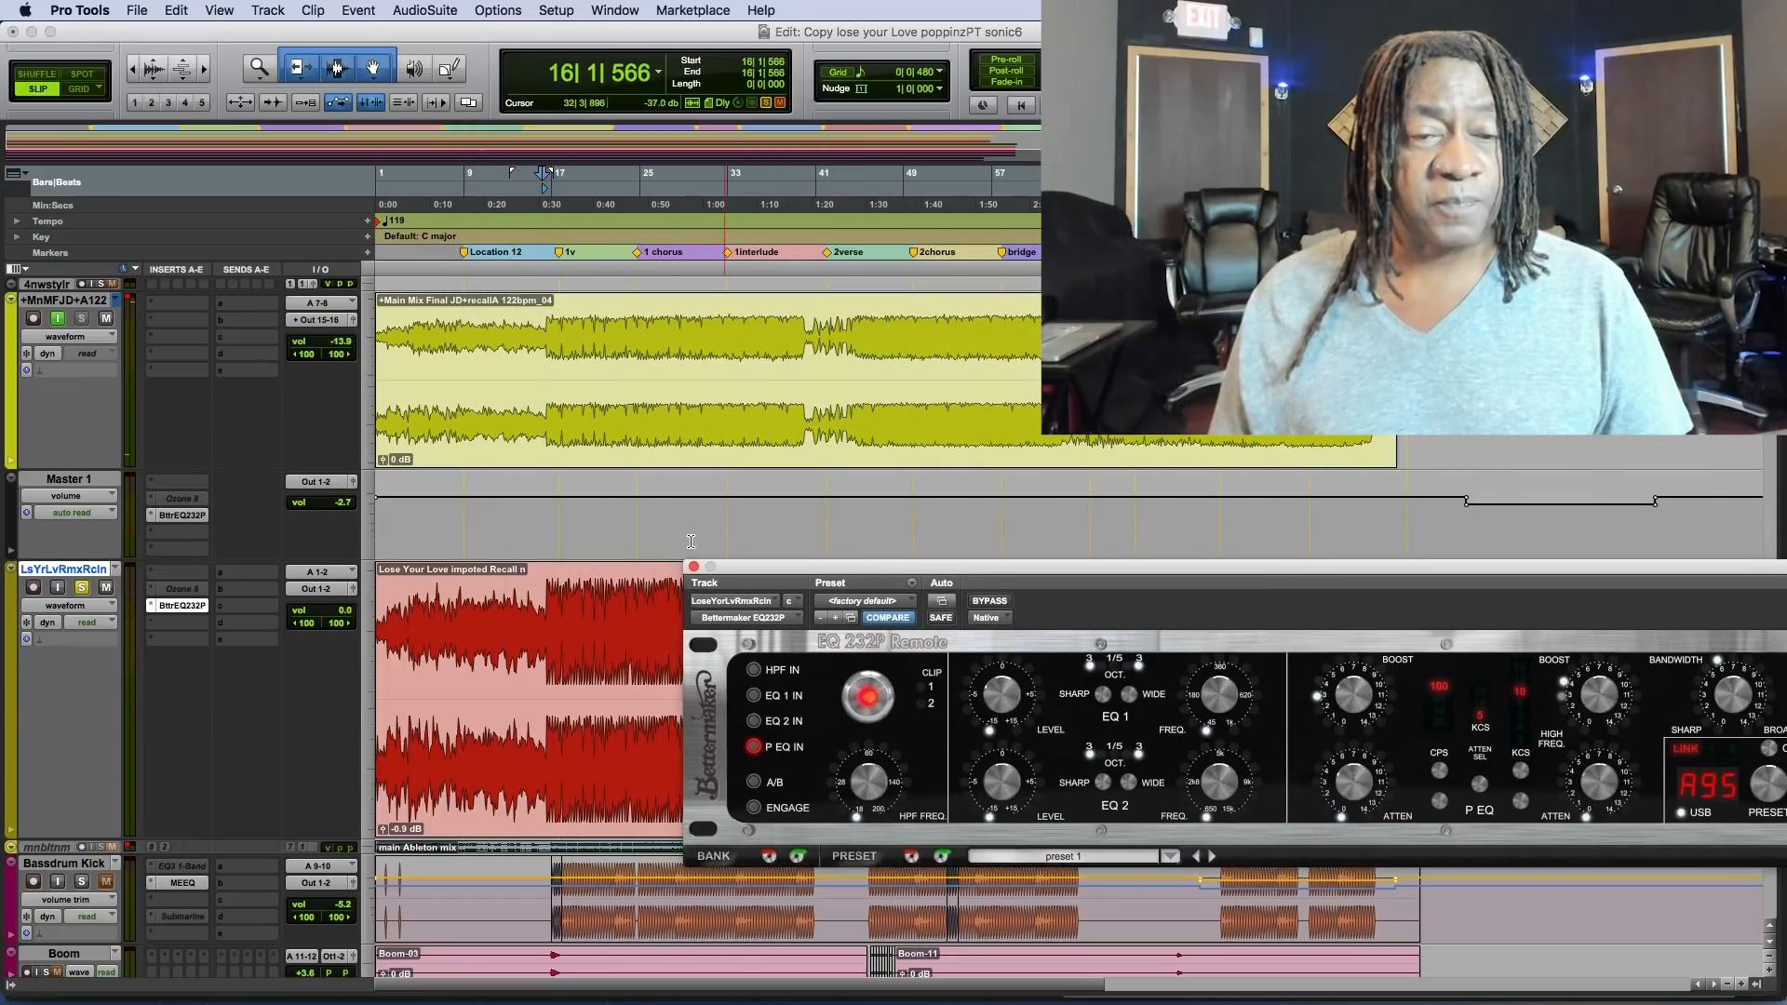
Engage the Bettermaker EQ232P on LsYrLvRmxRcln during playback and replay the passage from bar 16.
key(space)
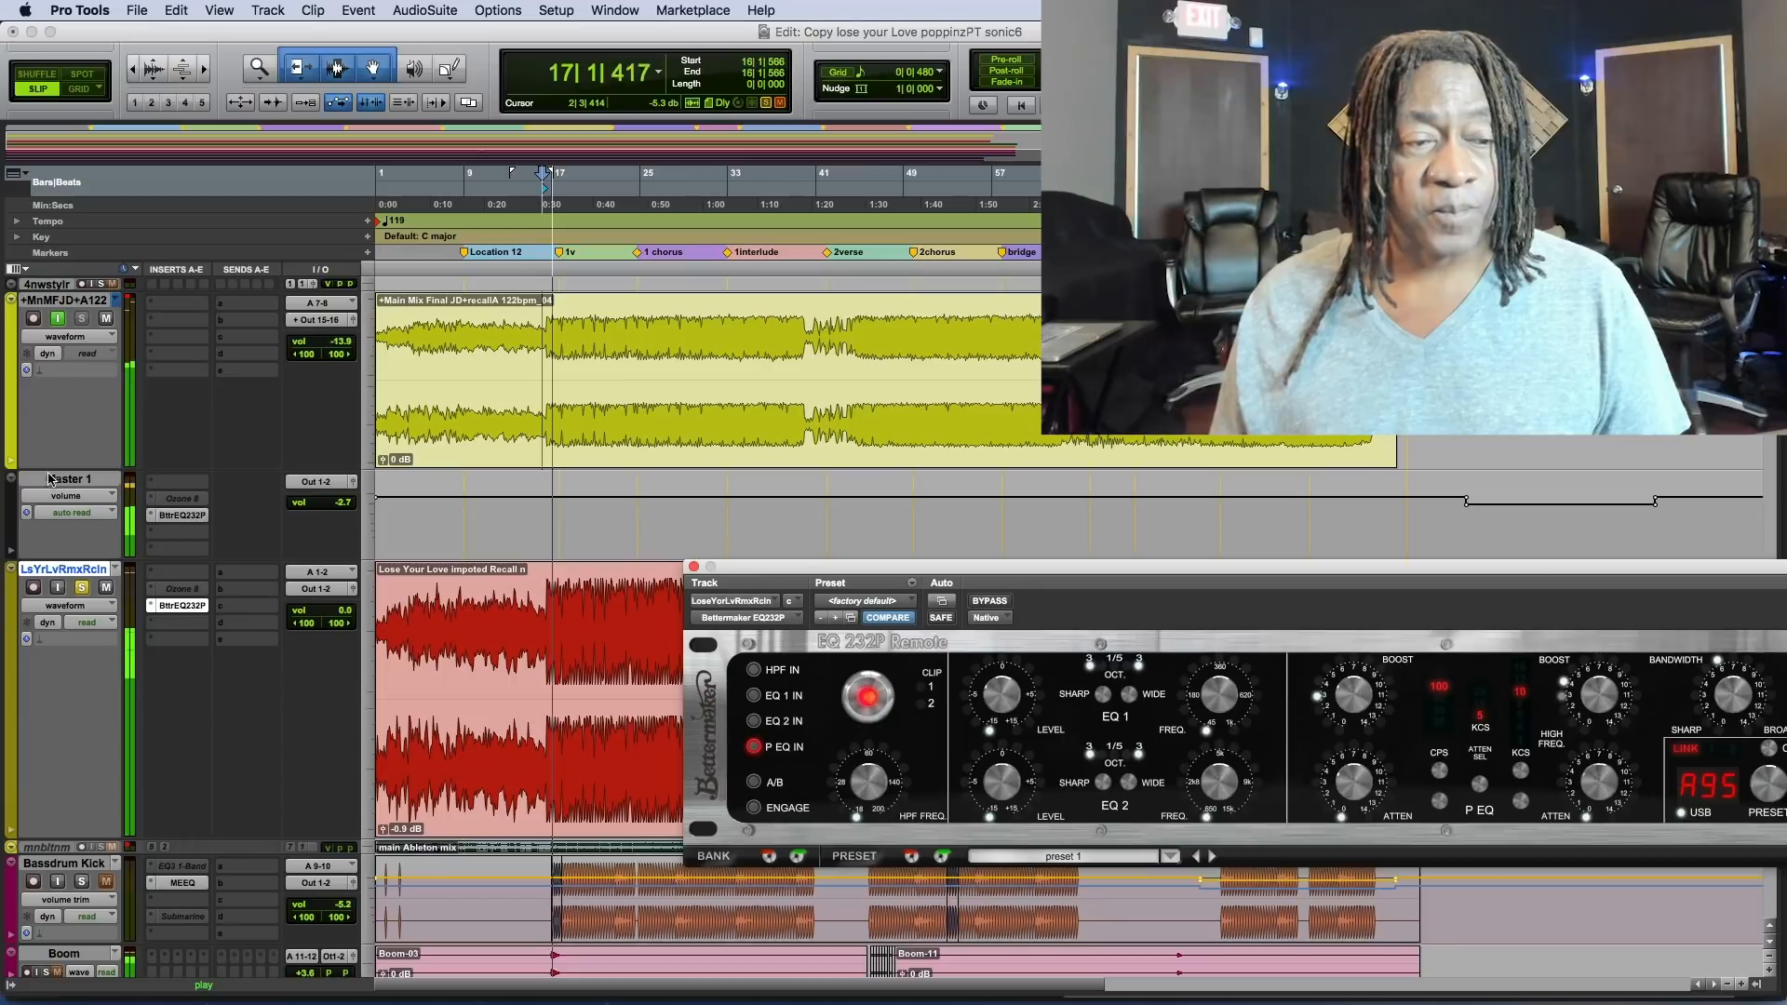
click(754, 808)
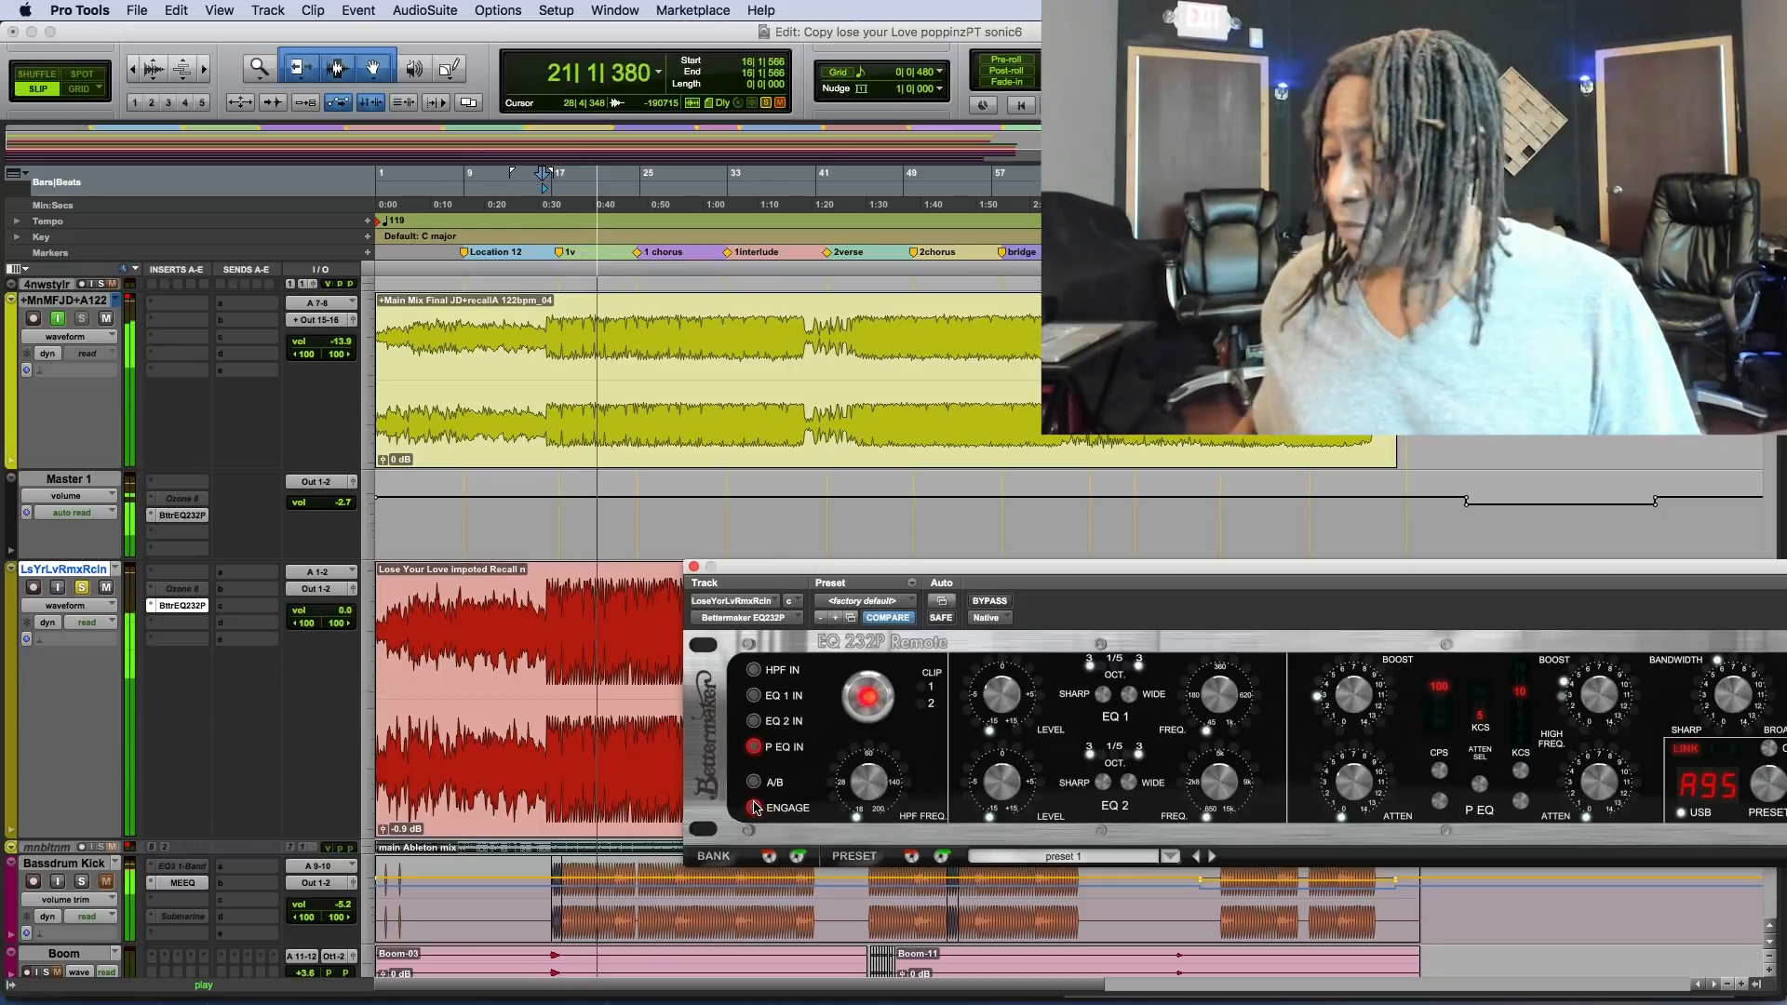
key(space)
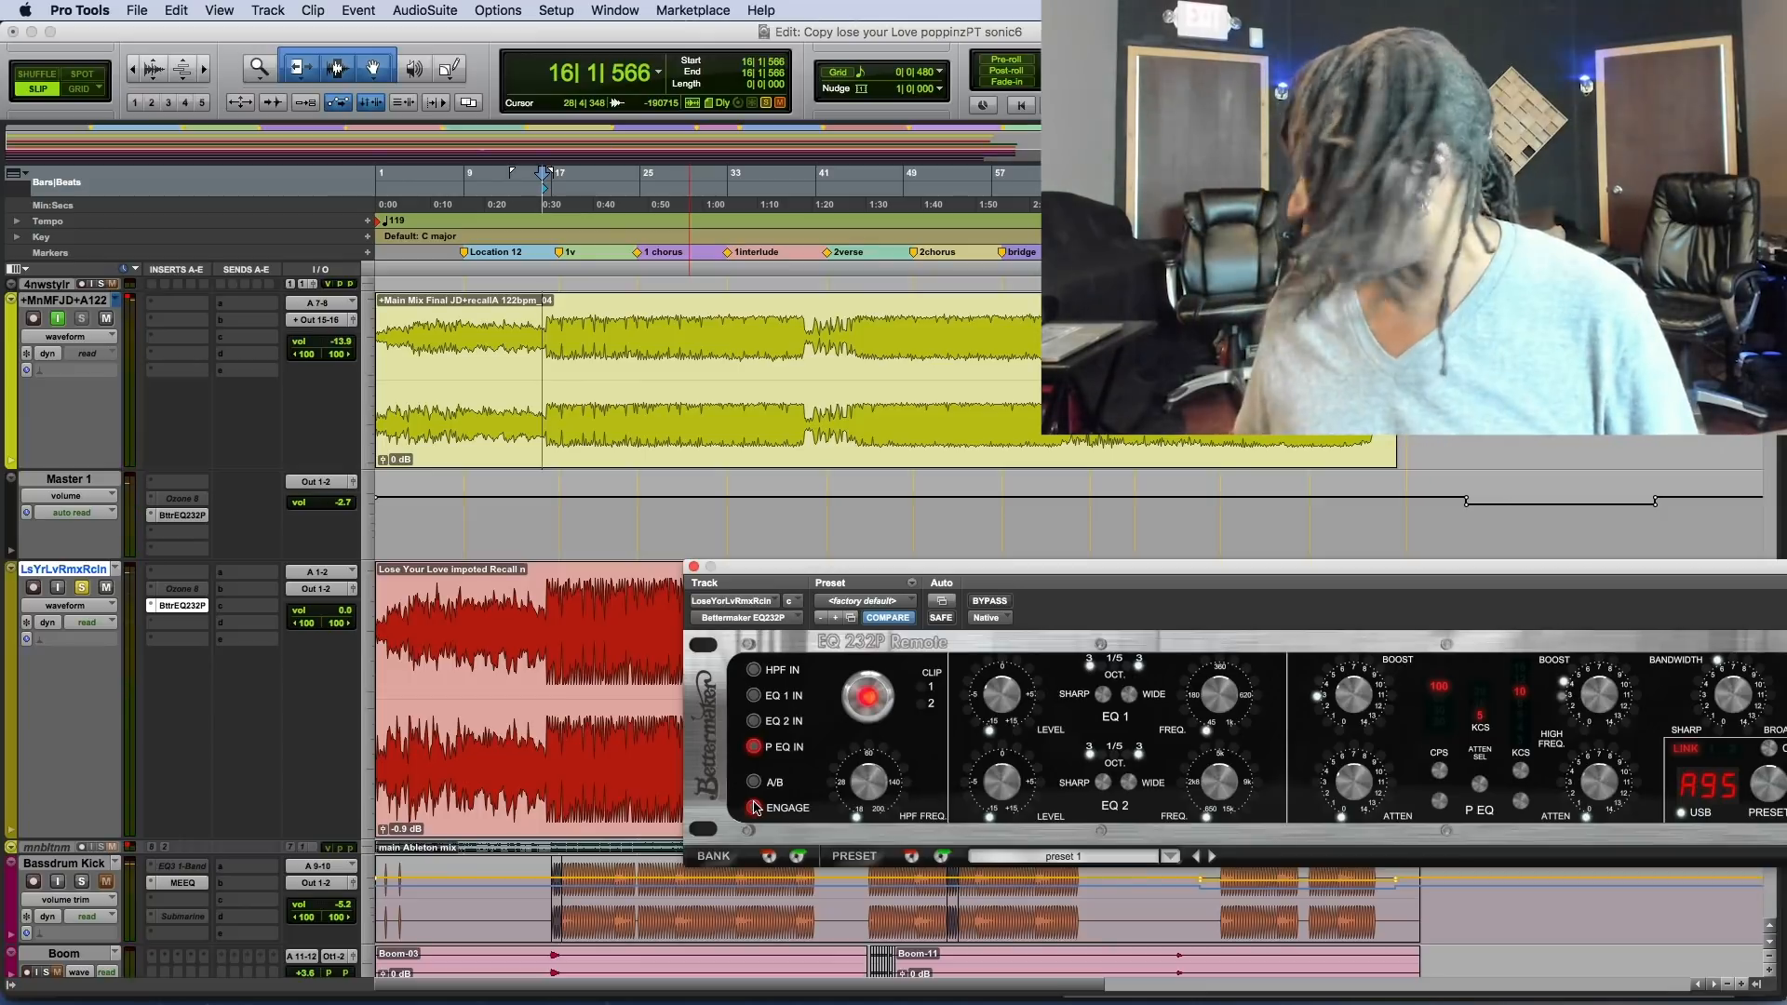
key(space)
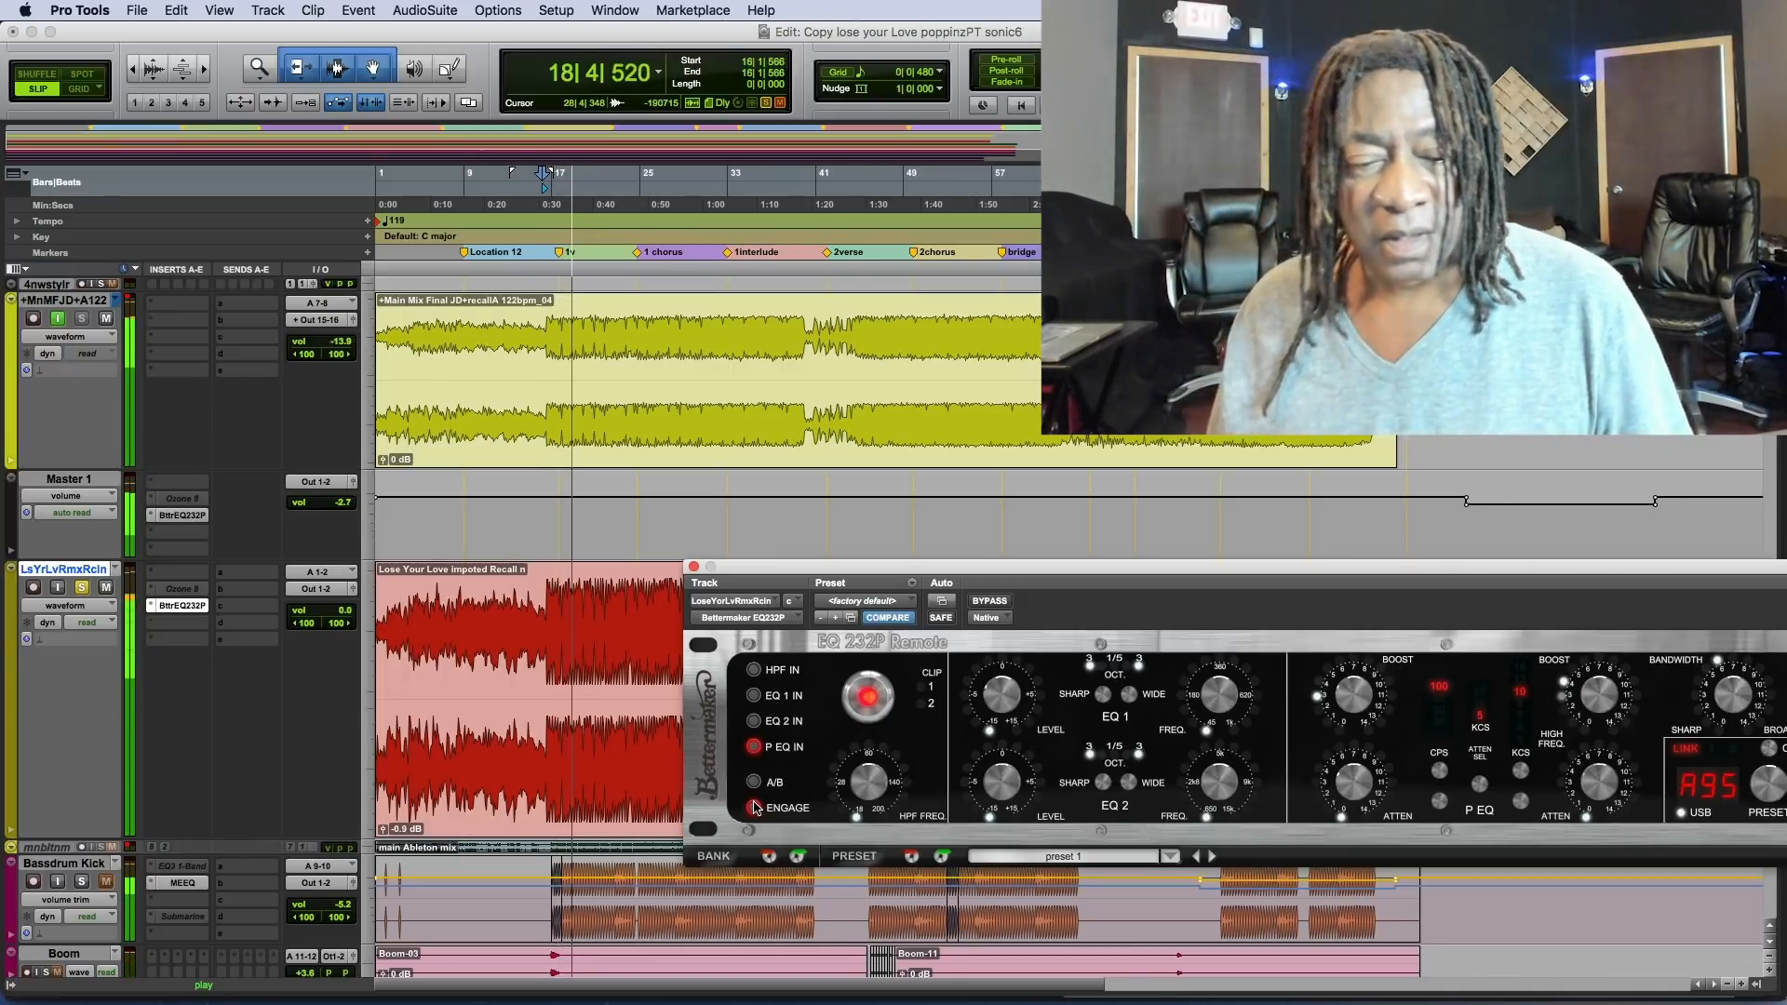
Activate the Ozone 8 insert on Master 1 and take it out of bypass.
click(179, 500)
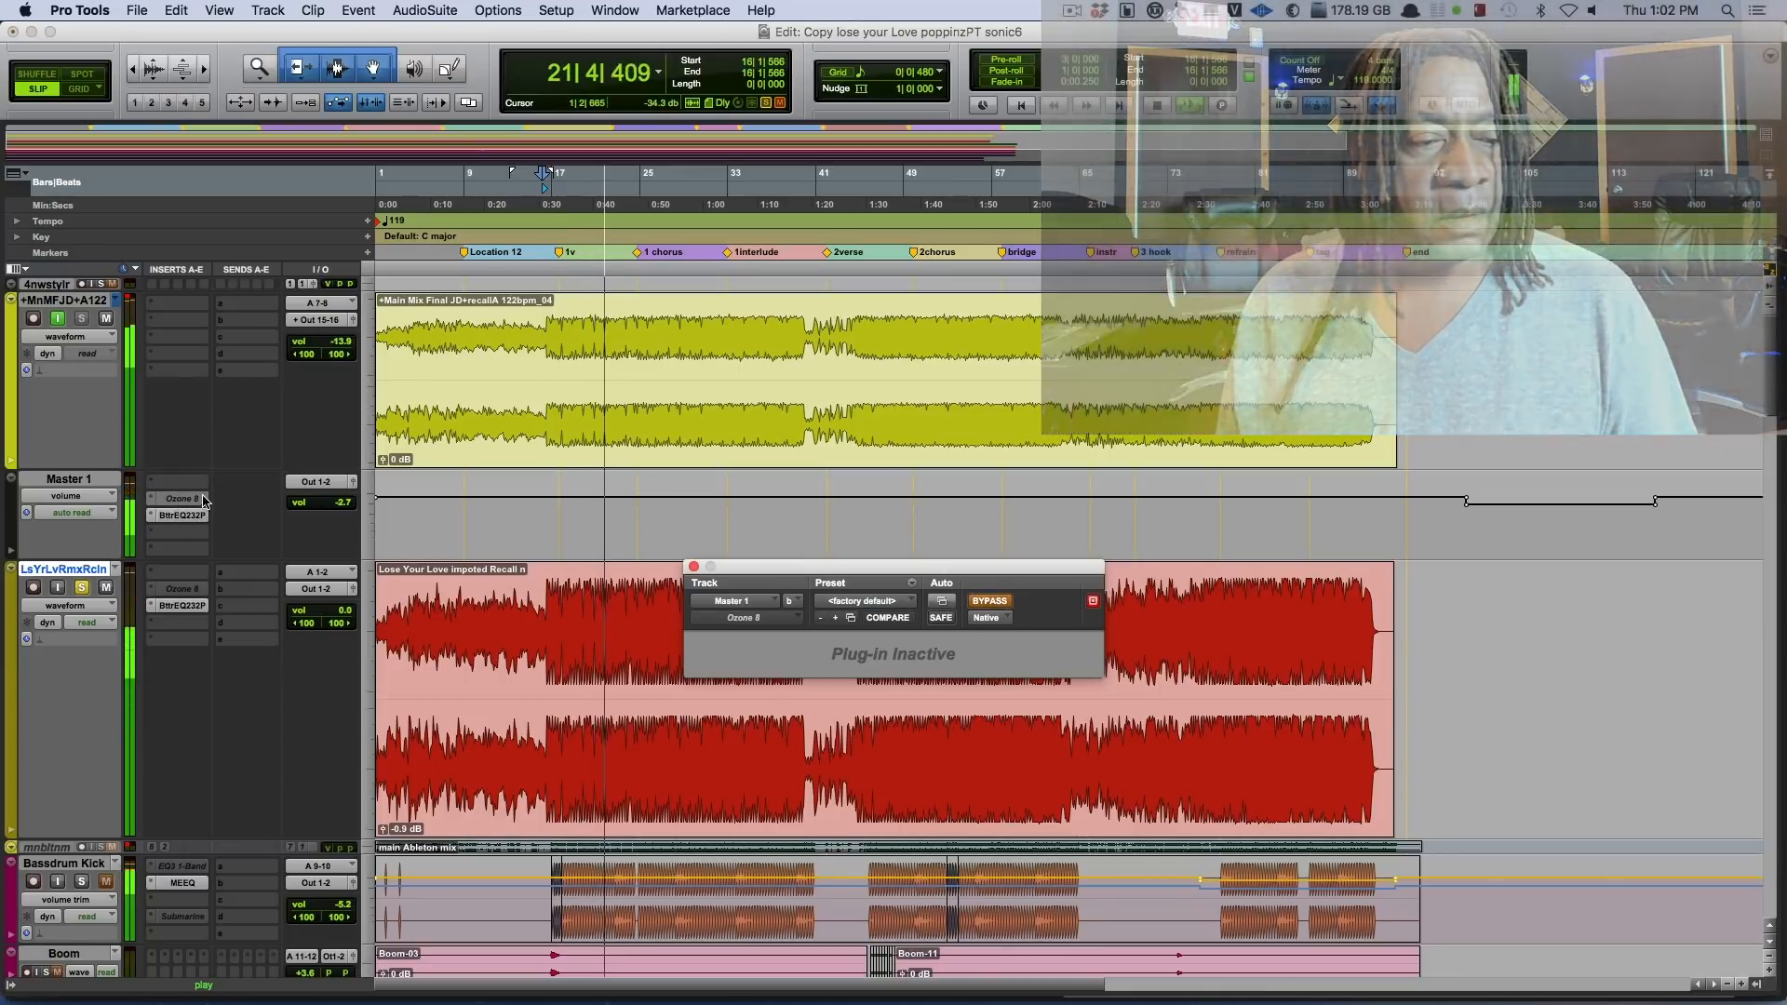
right_click(173, 500)
click(205, 521)
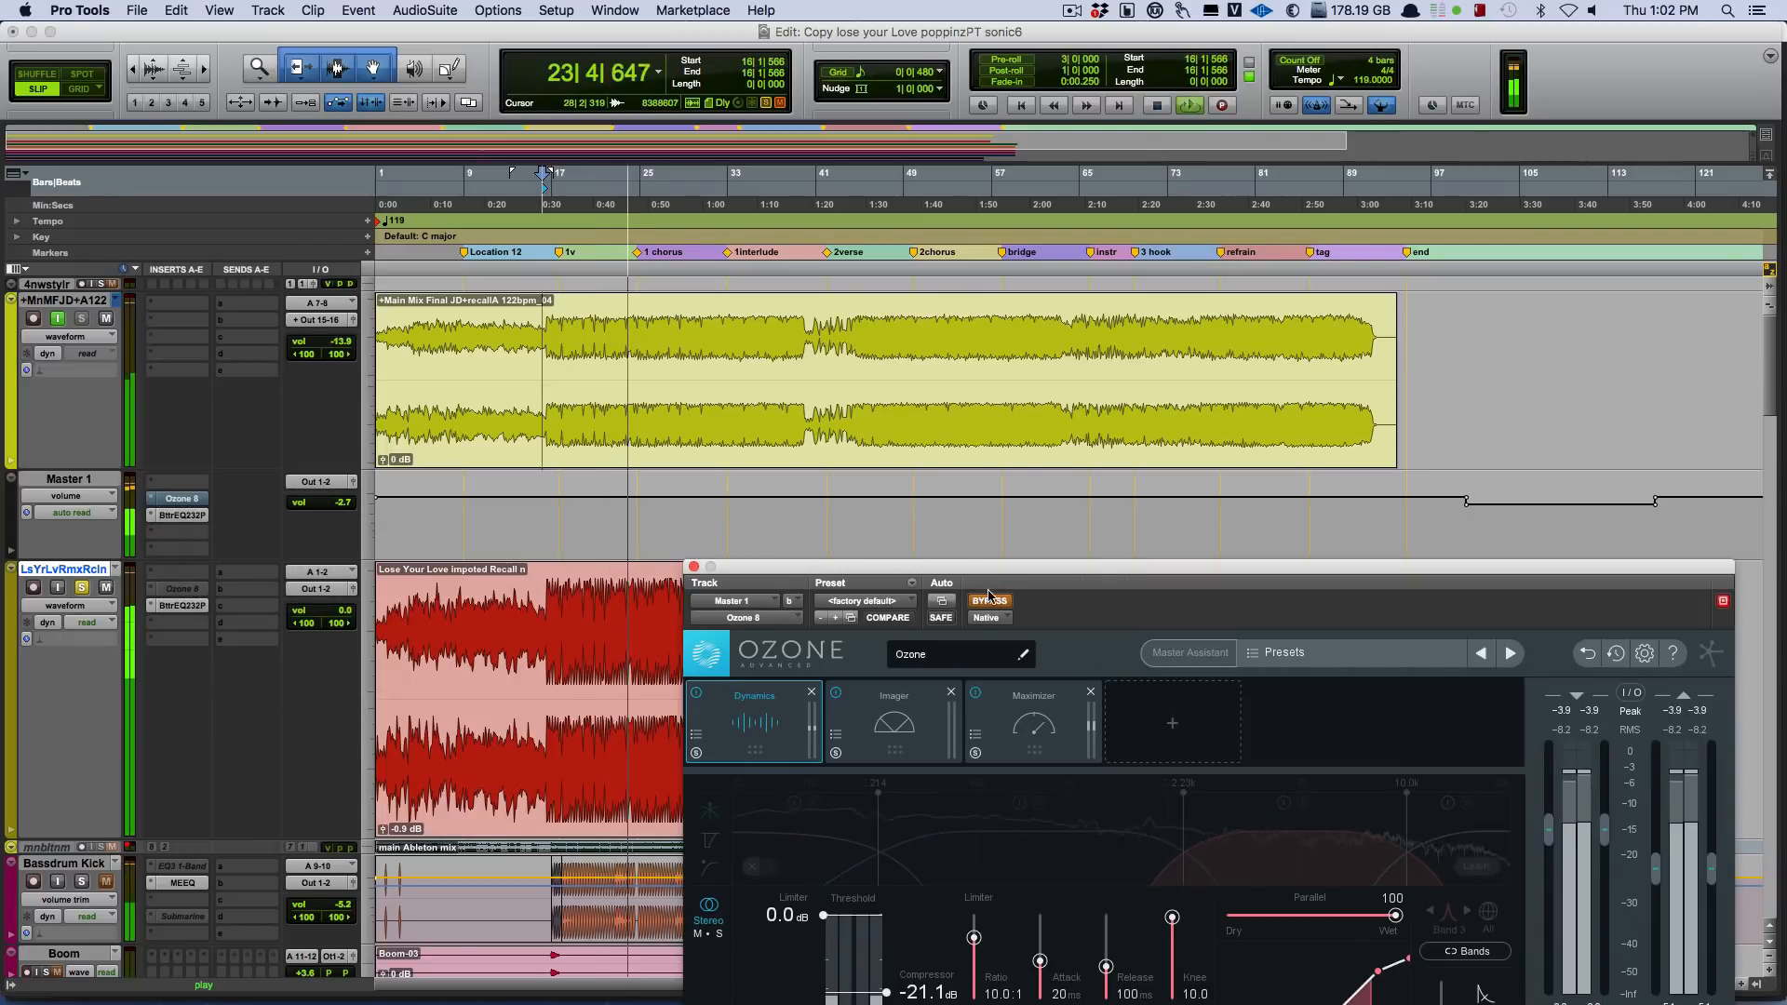
drag(991, 577, 988, 614)
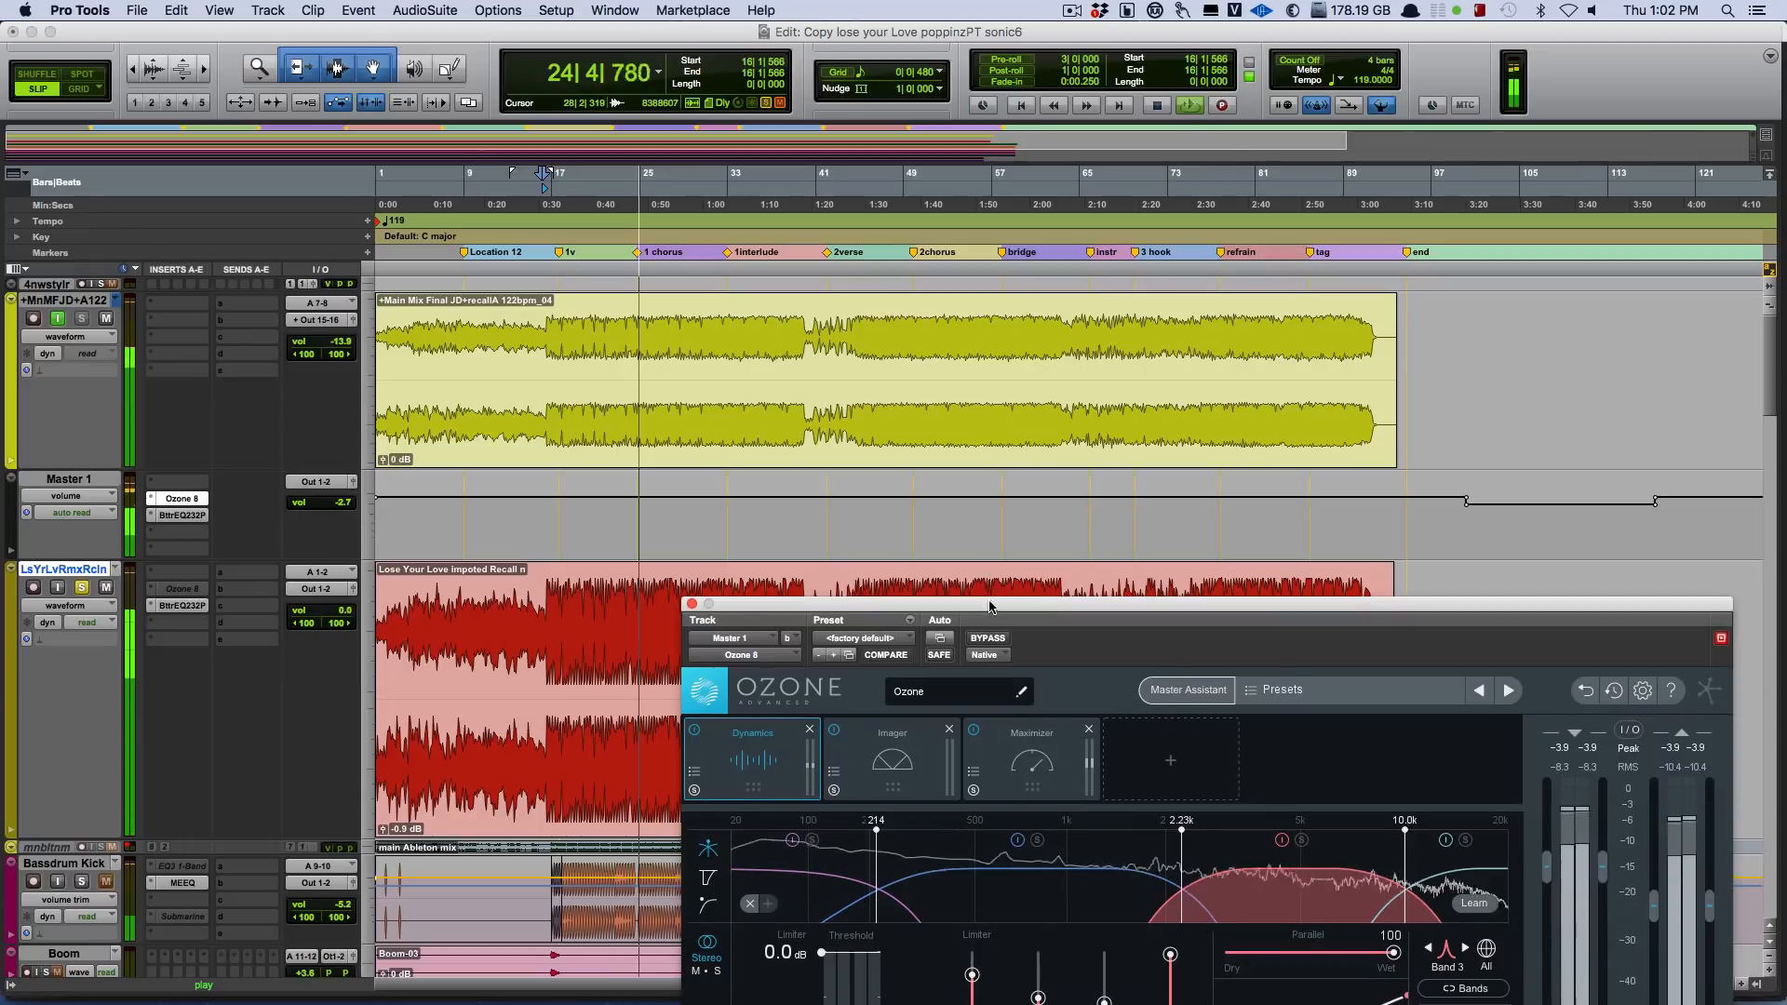
Compare the mixes through Ozone 8 by toggling input monitoring on +MnMFJD+A122, and reopen the Master 1 Ozone 8 plug-in.
click(57, 320)
click(56, 319)
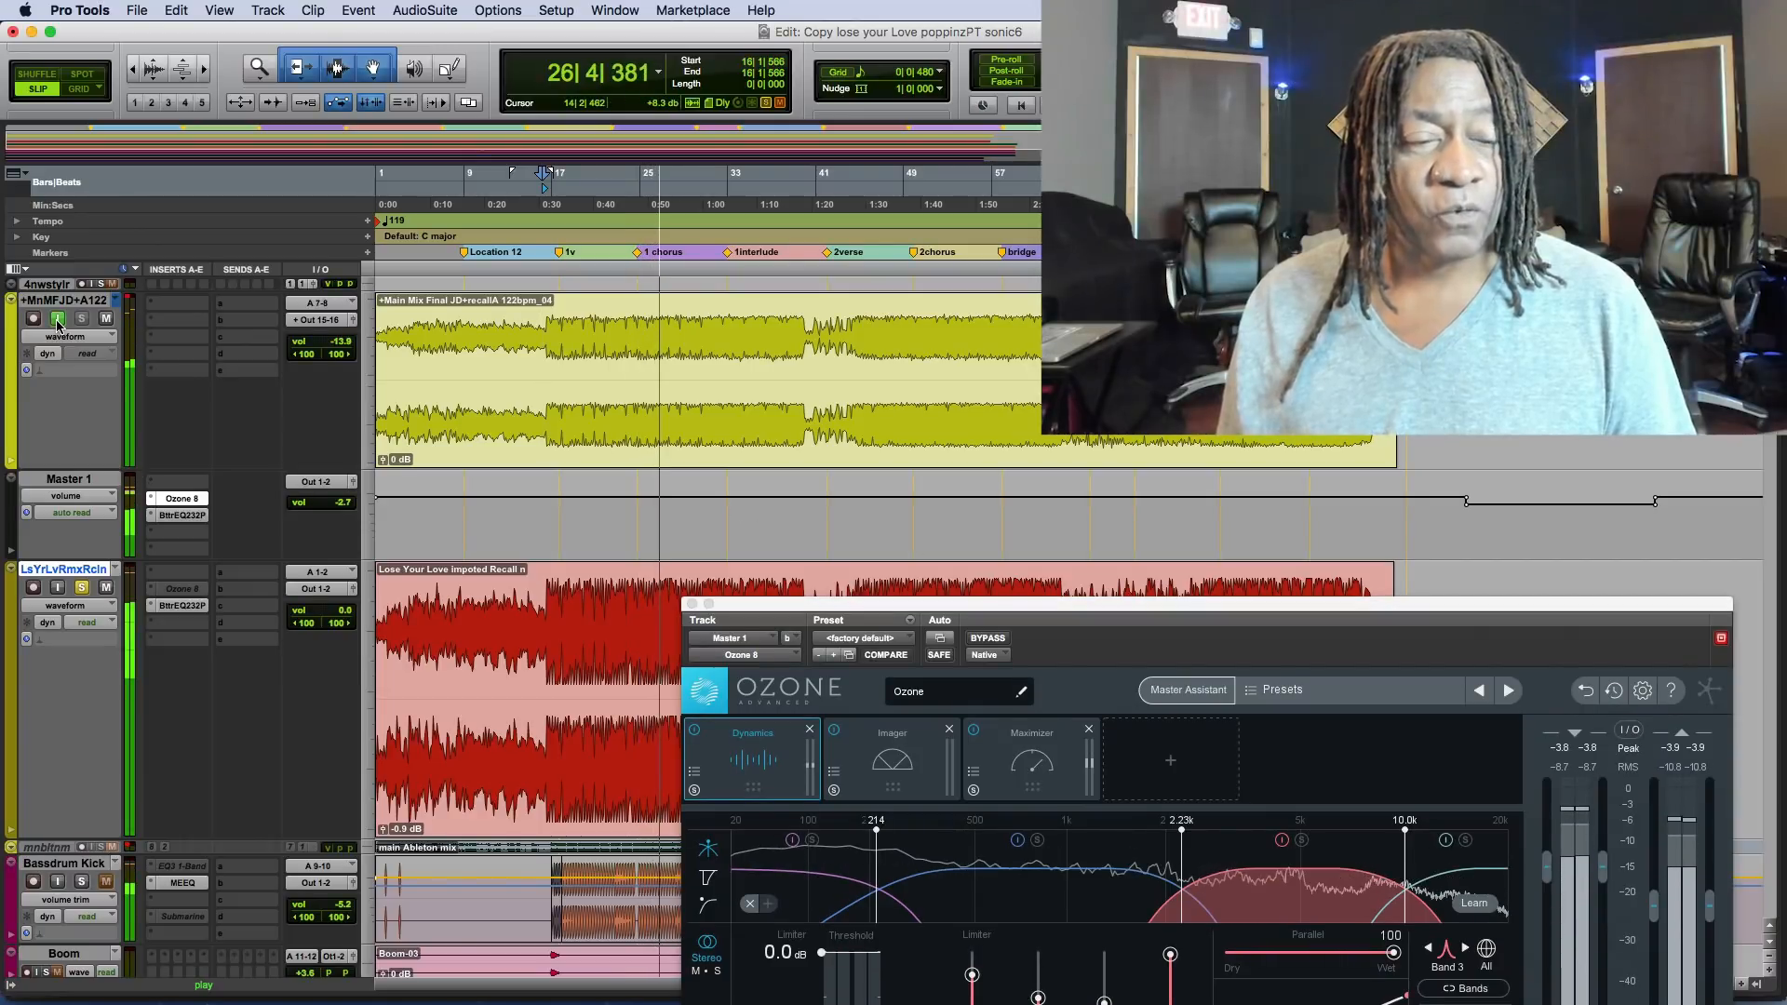
click(57, 321)
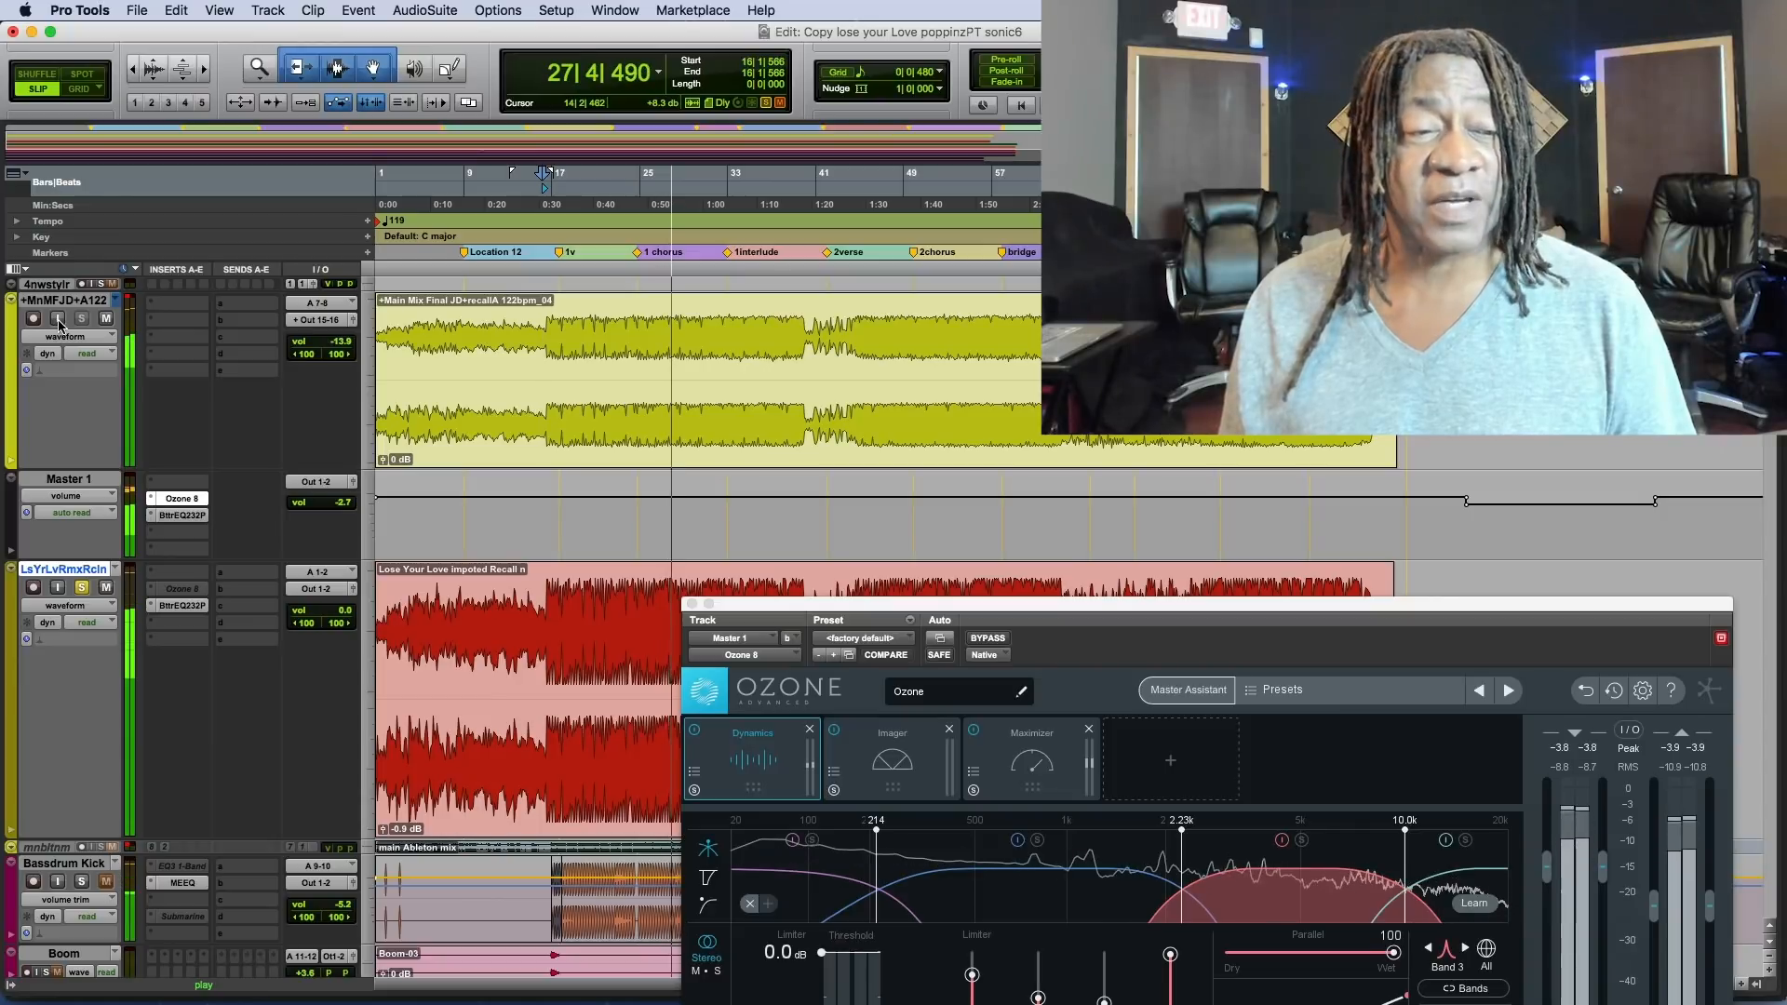
click(58, 321)
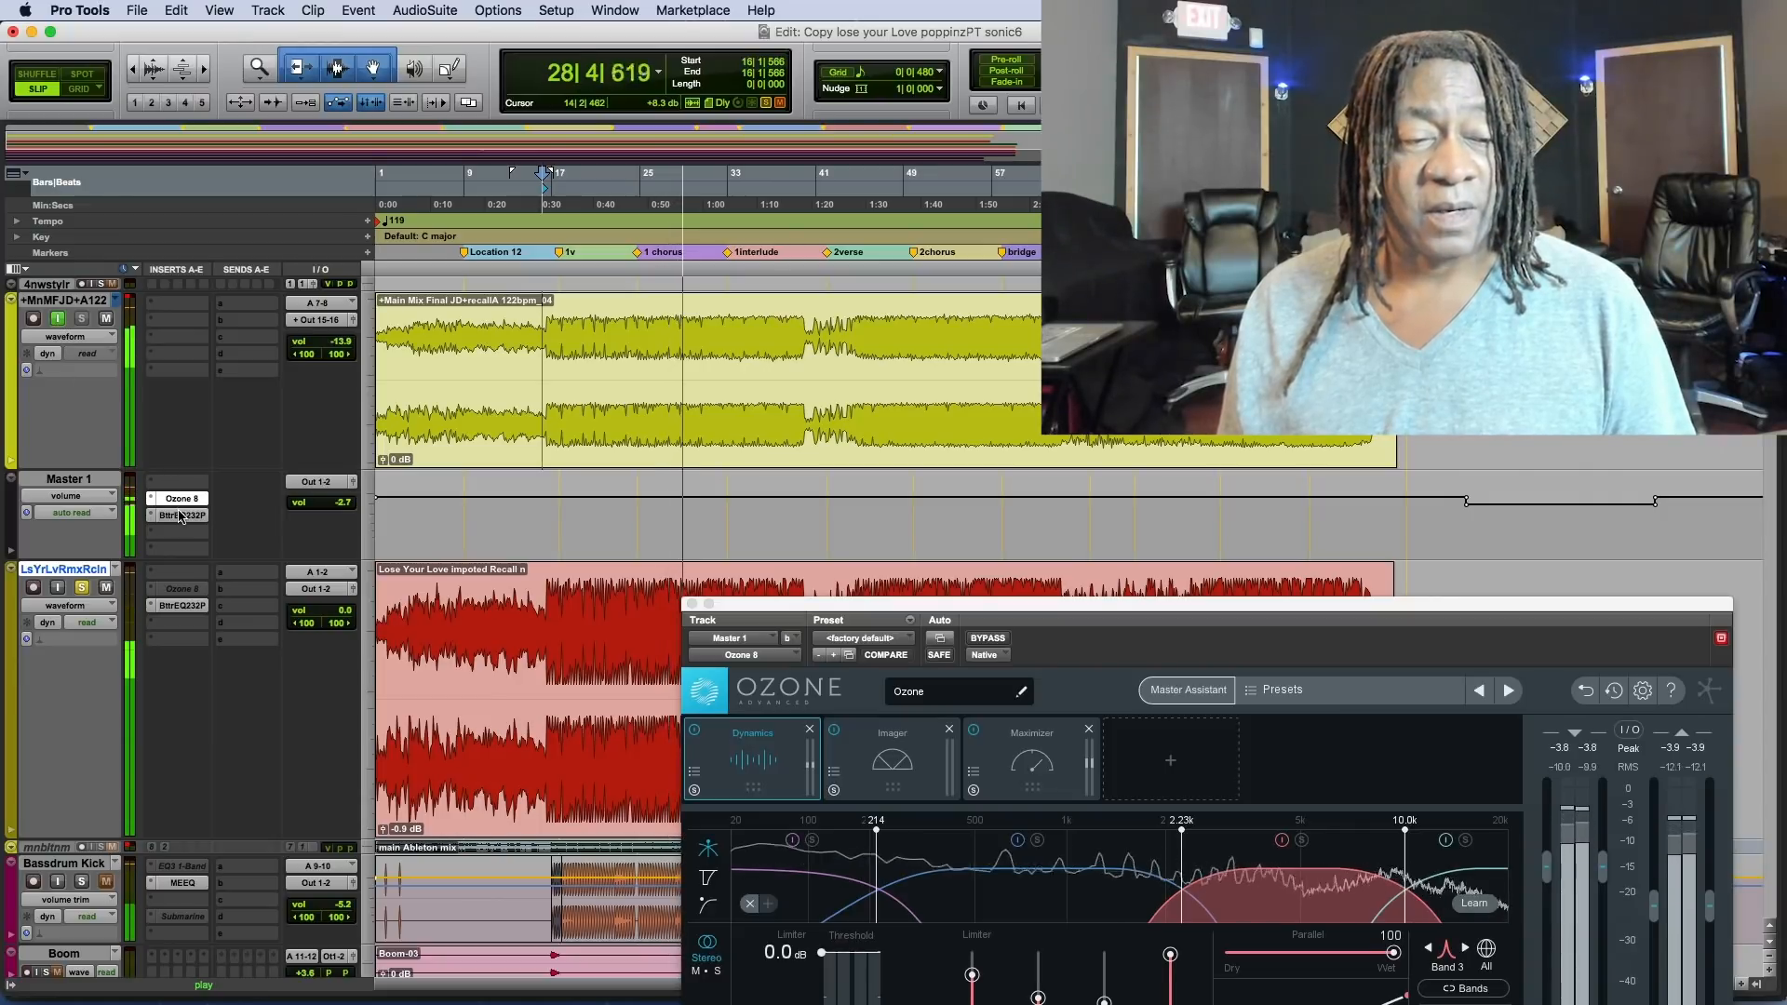
click(181, 504)
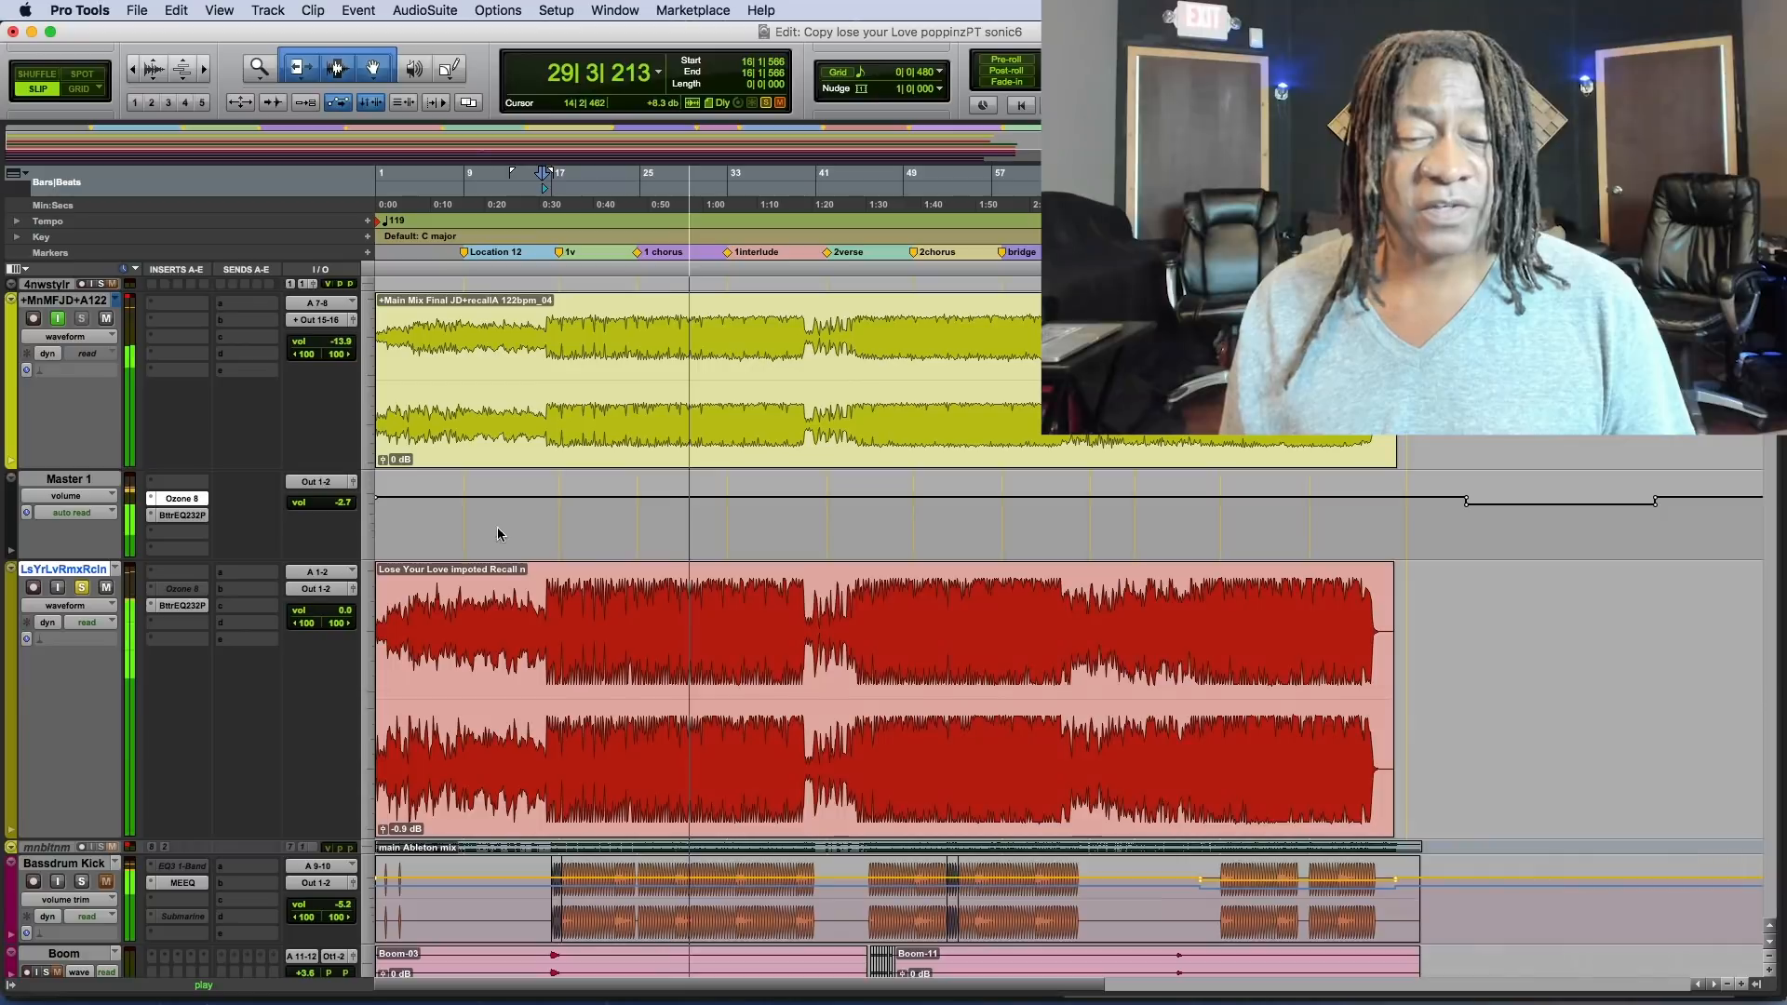
click(186, 501)
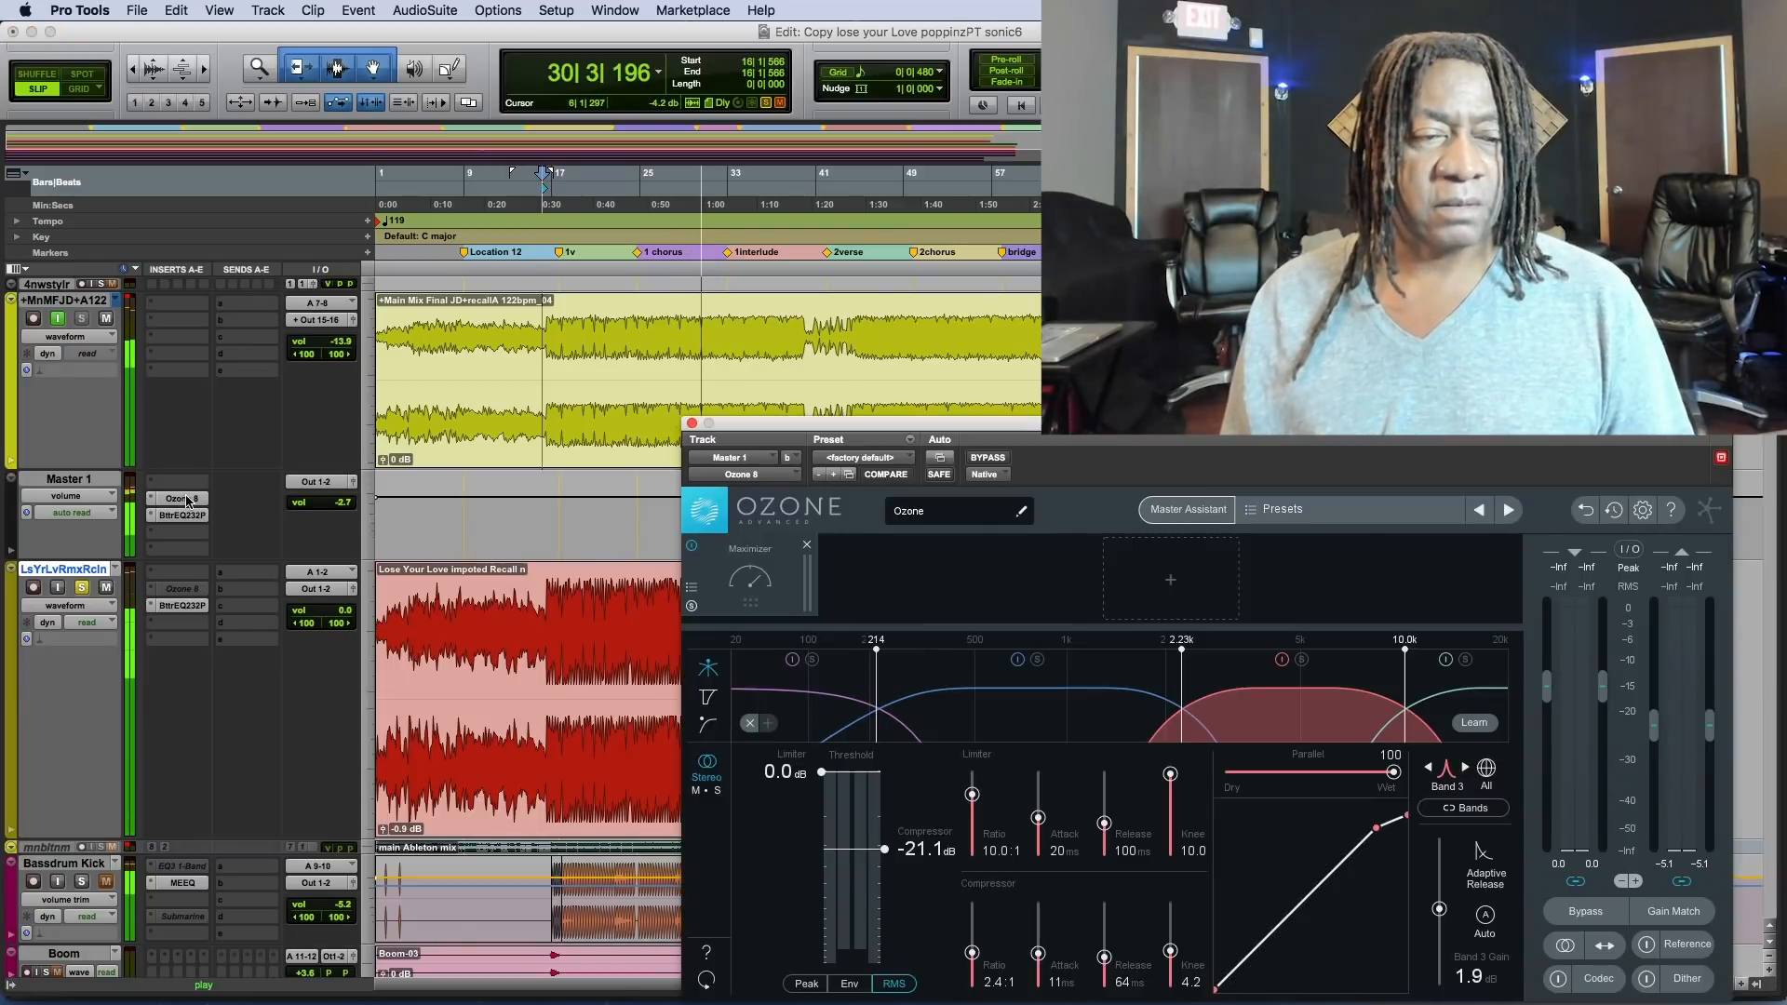
Compare the mix with and without the Ozone 8 plug-in on Master 1 during playback, and close the plug-in window.
click(186, 502)
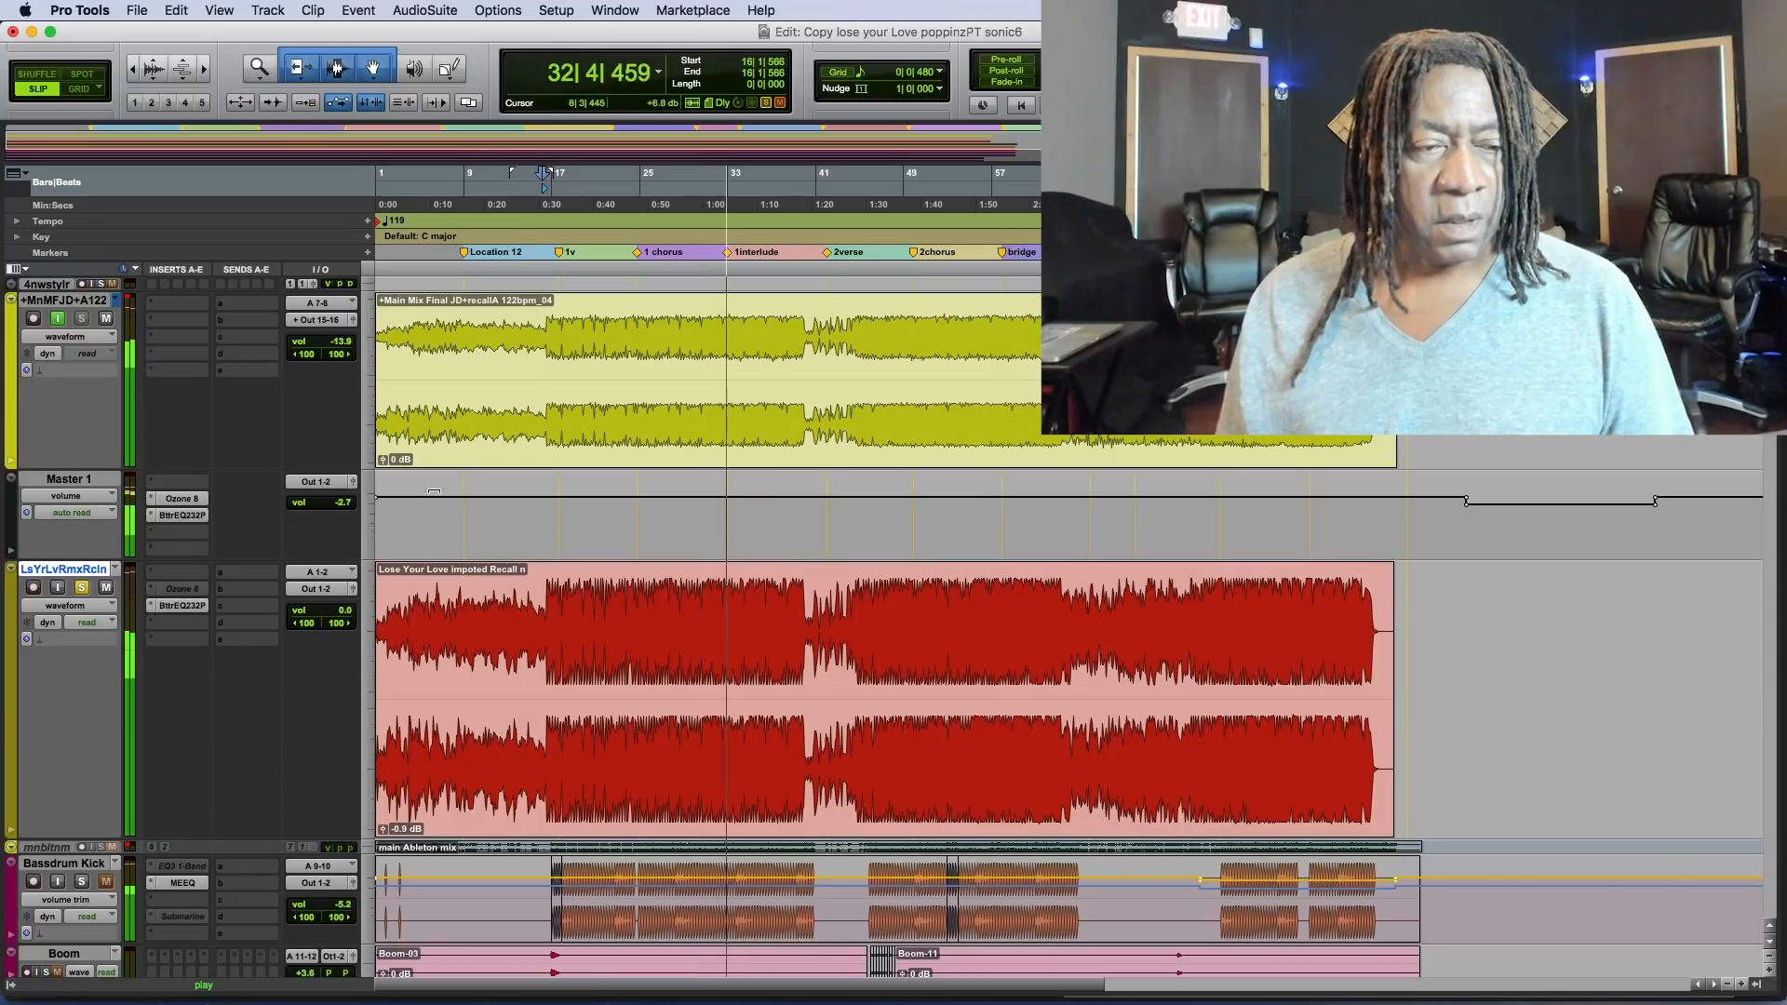
click(186, 502)
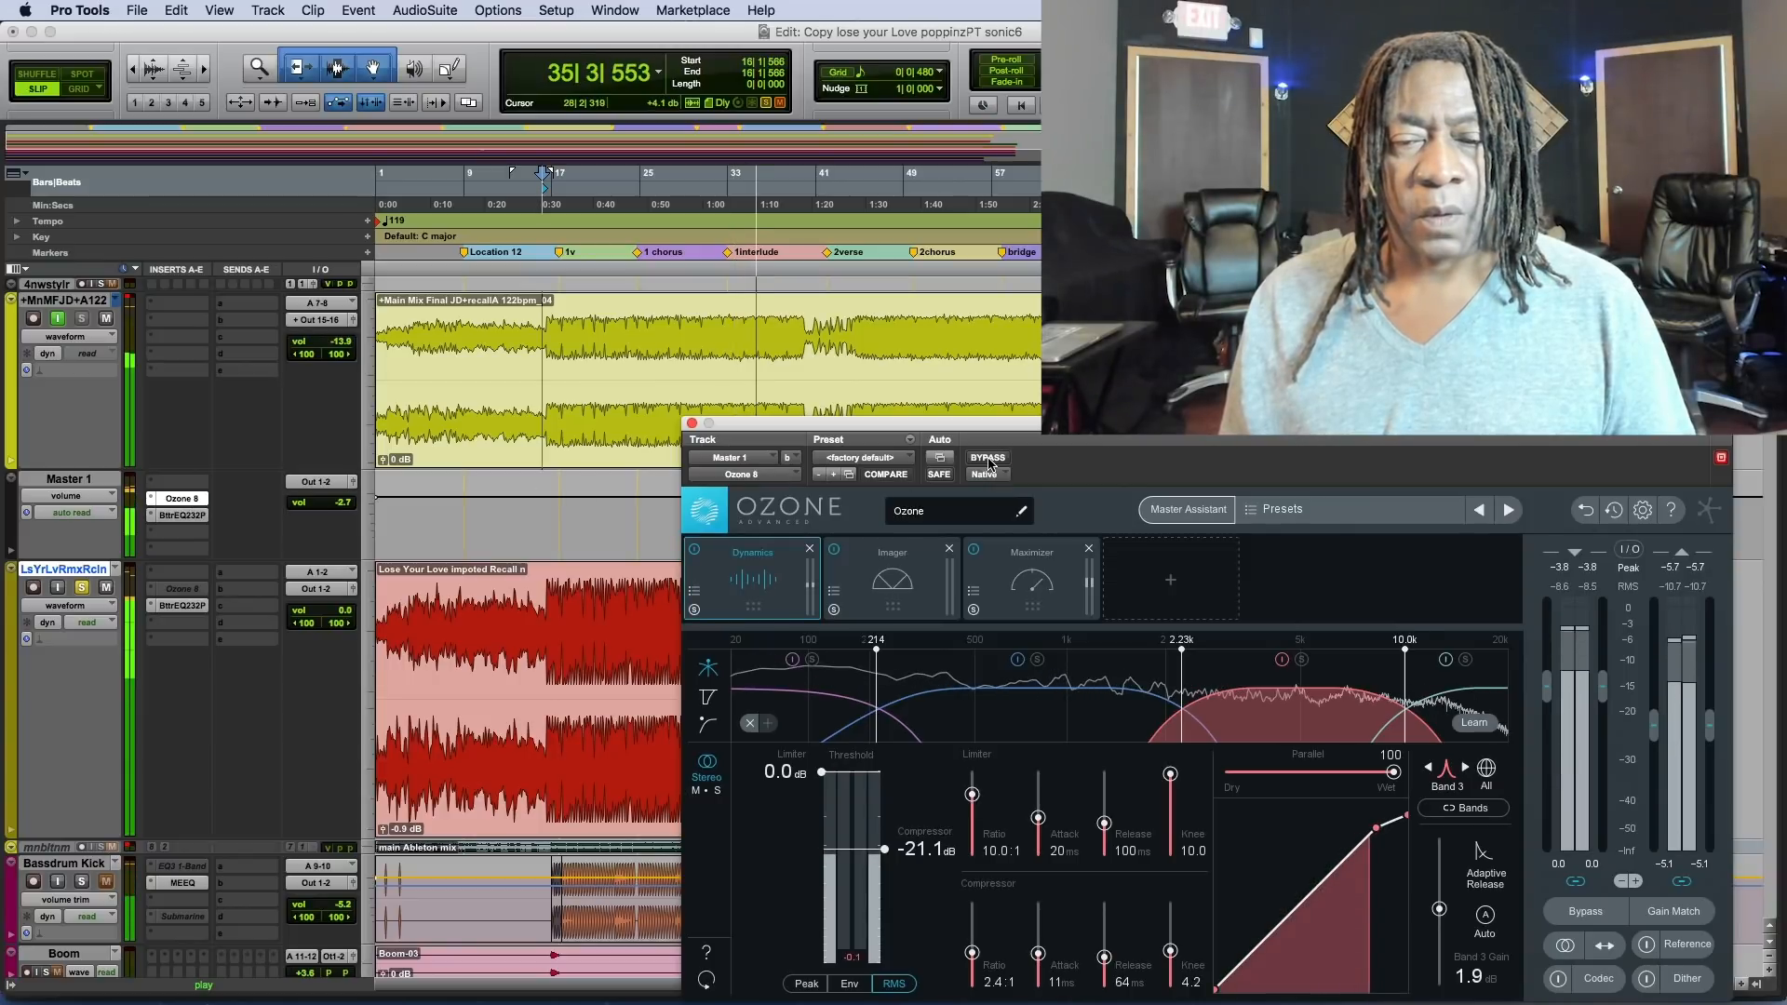
click(987, 458)
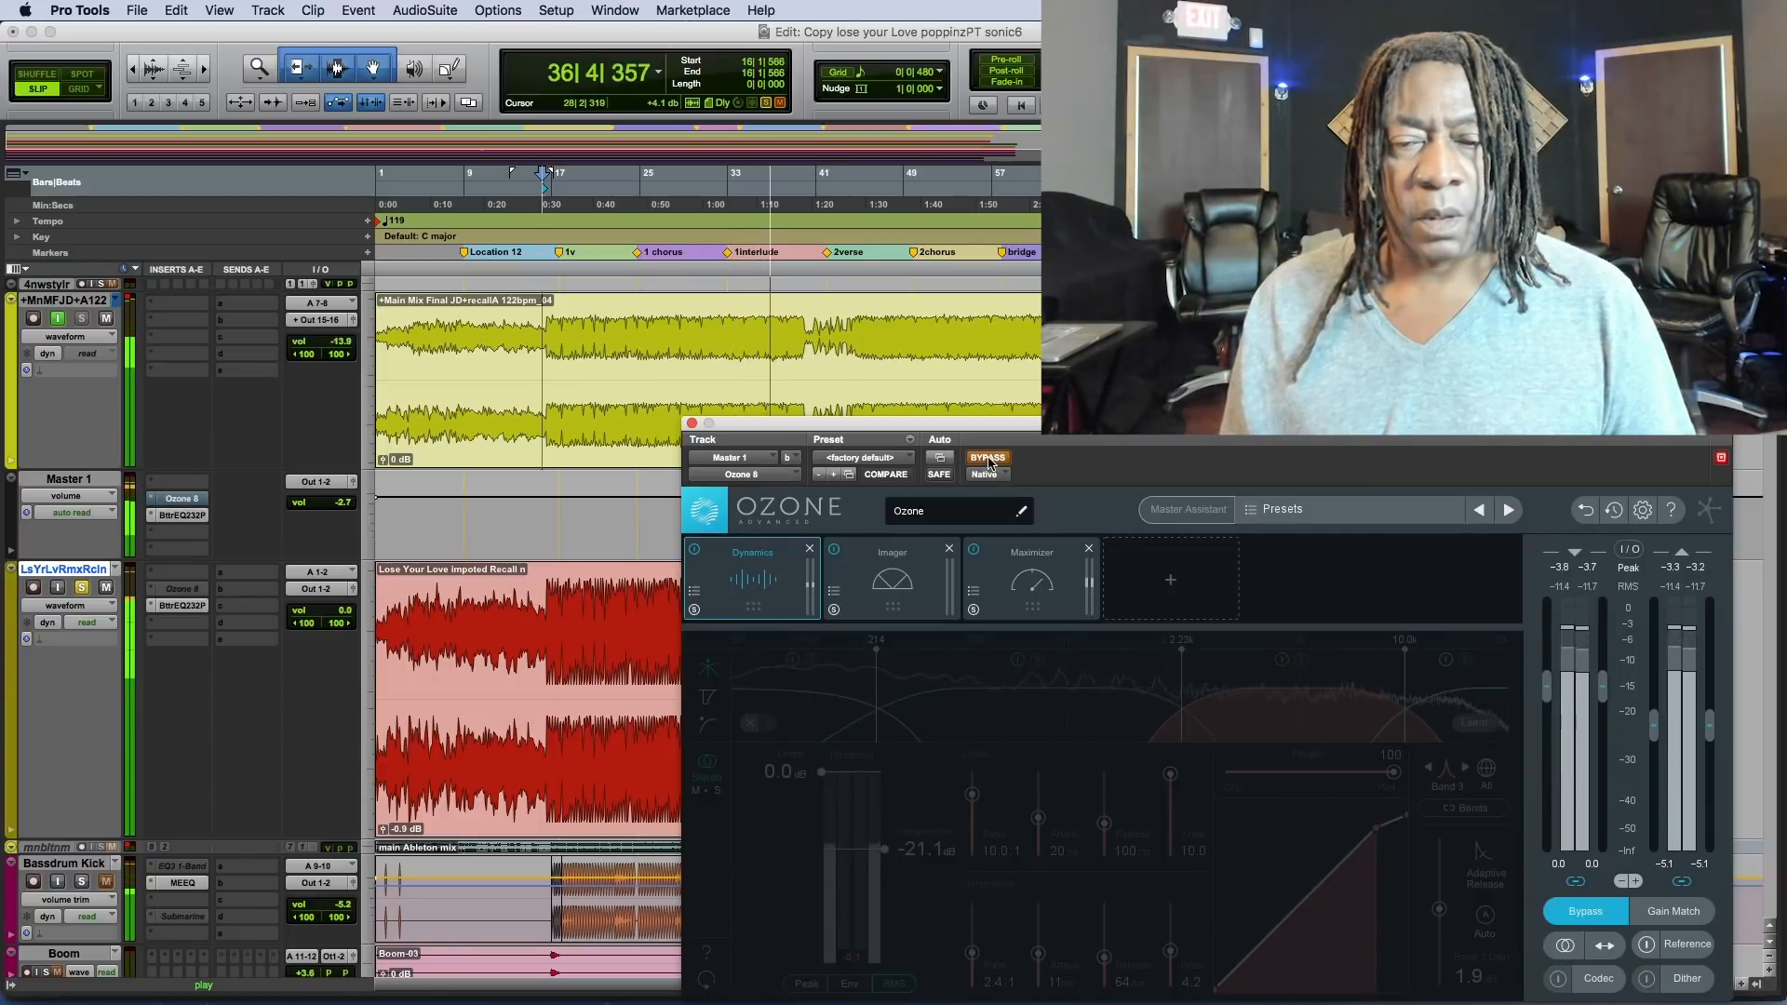
click(987, 458)
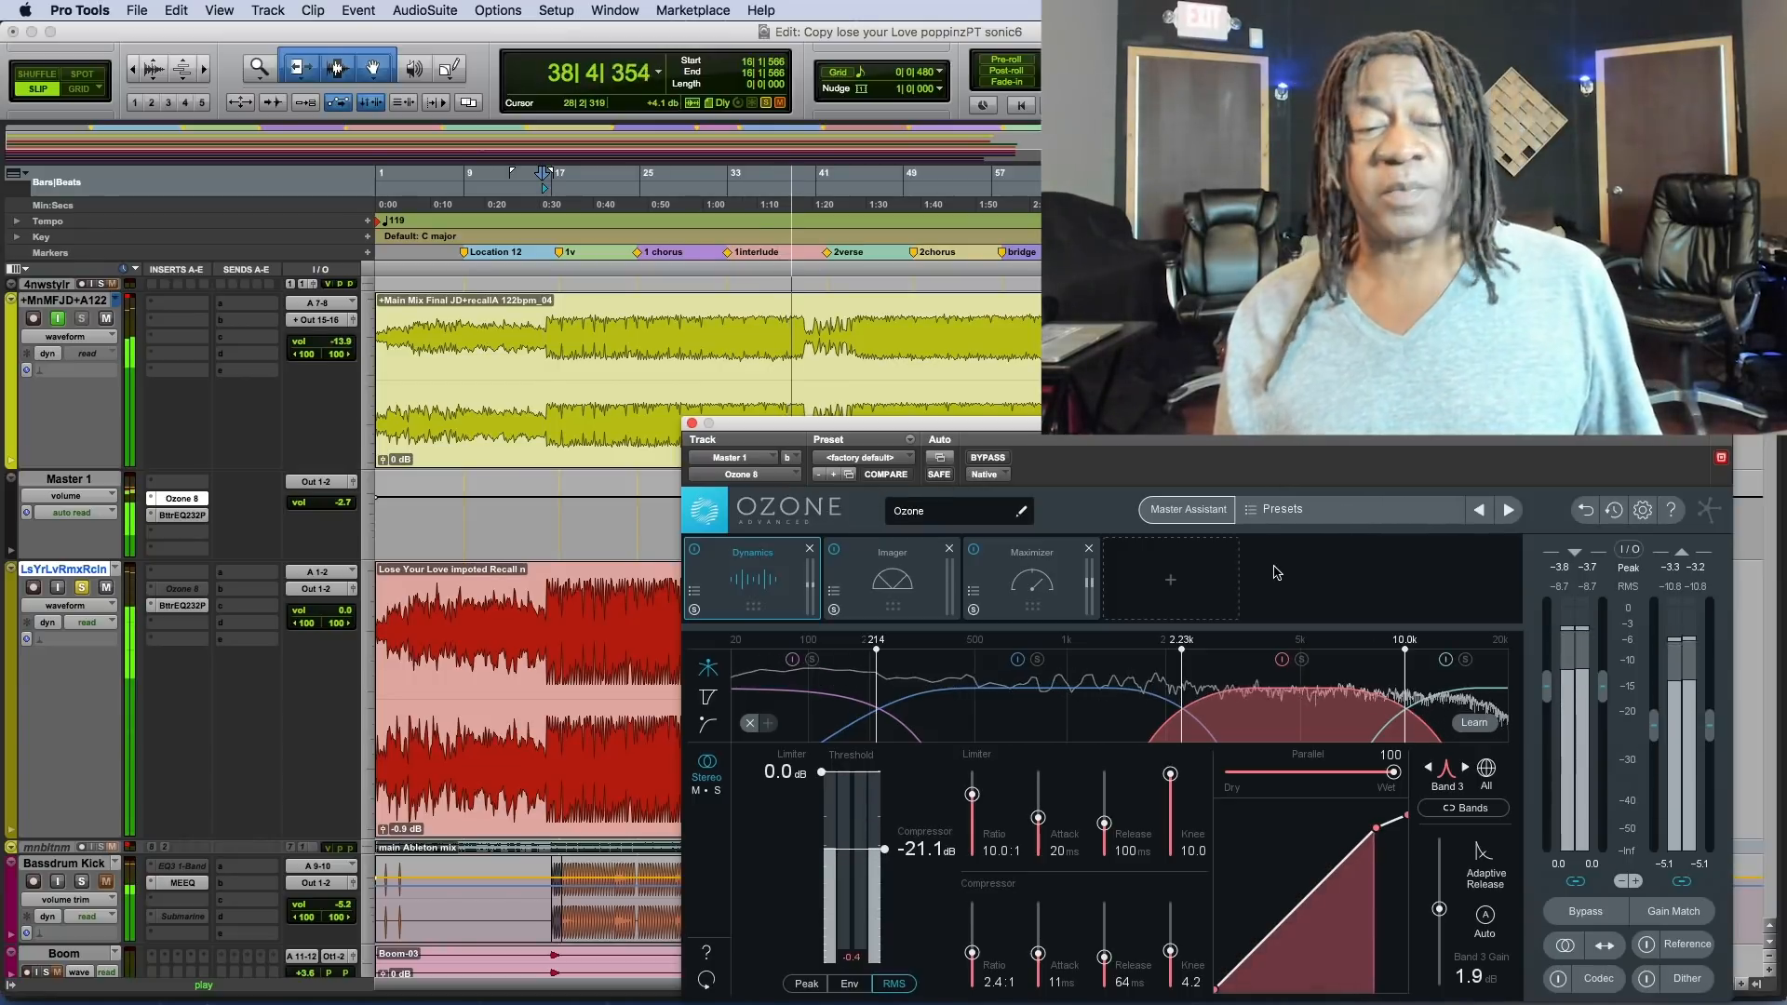
key(space)
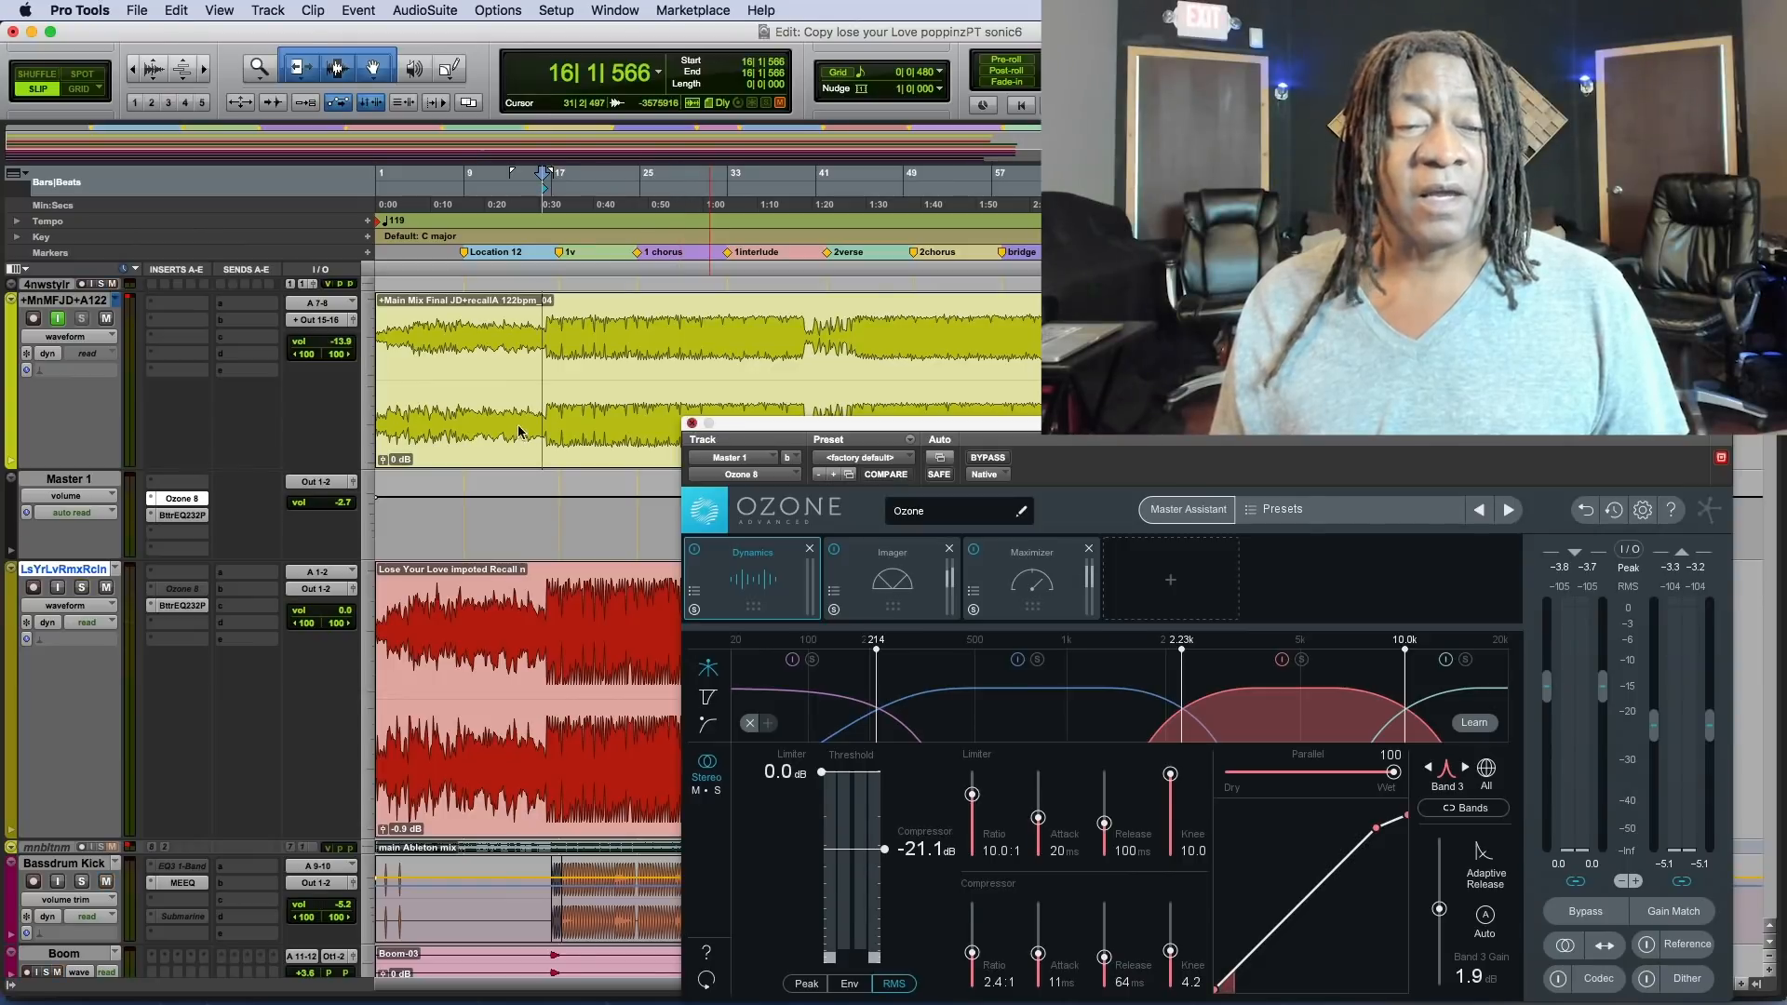
click(692, 423)
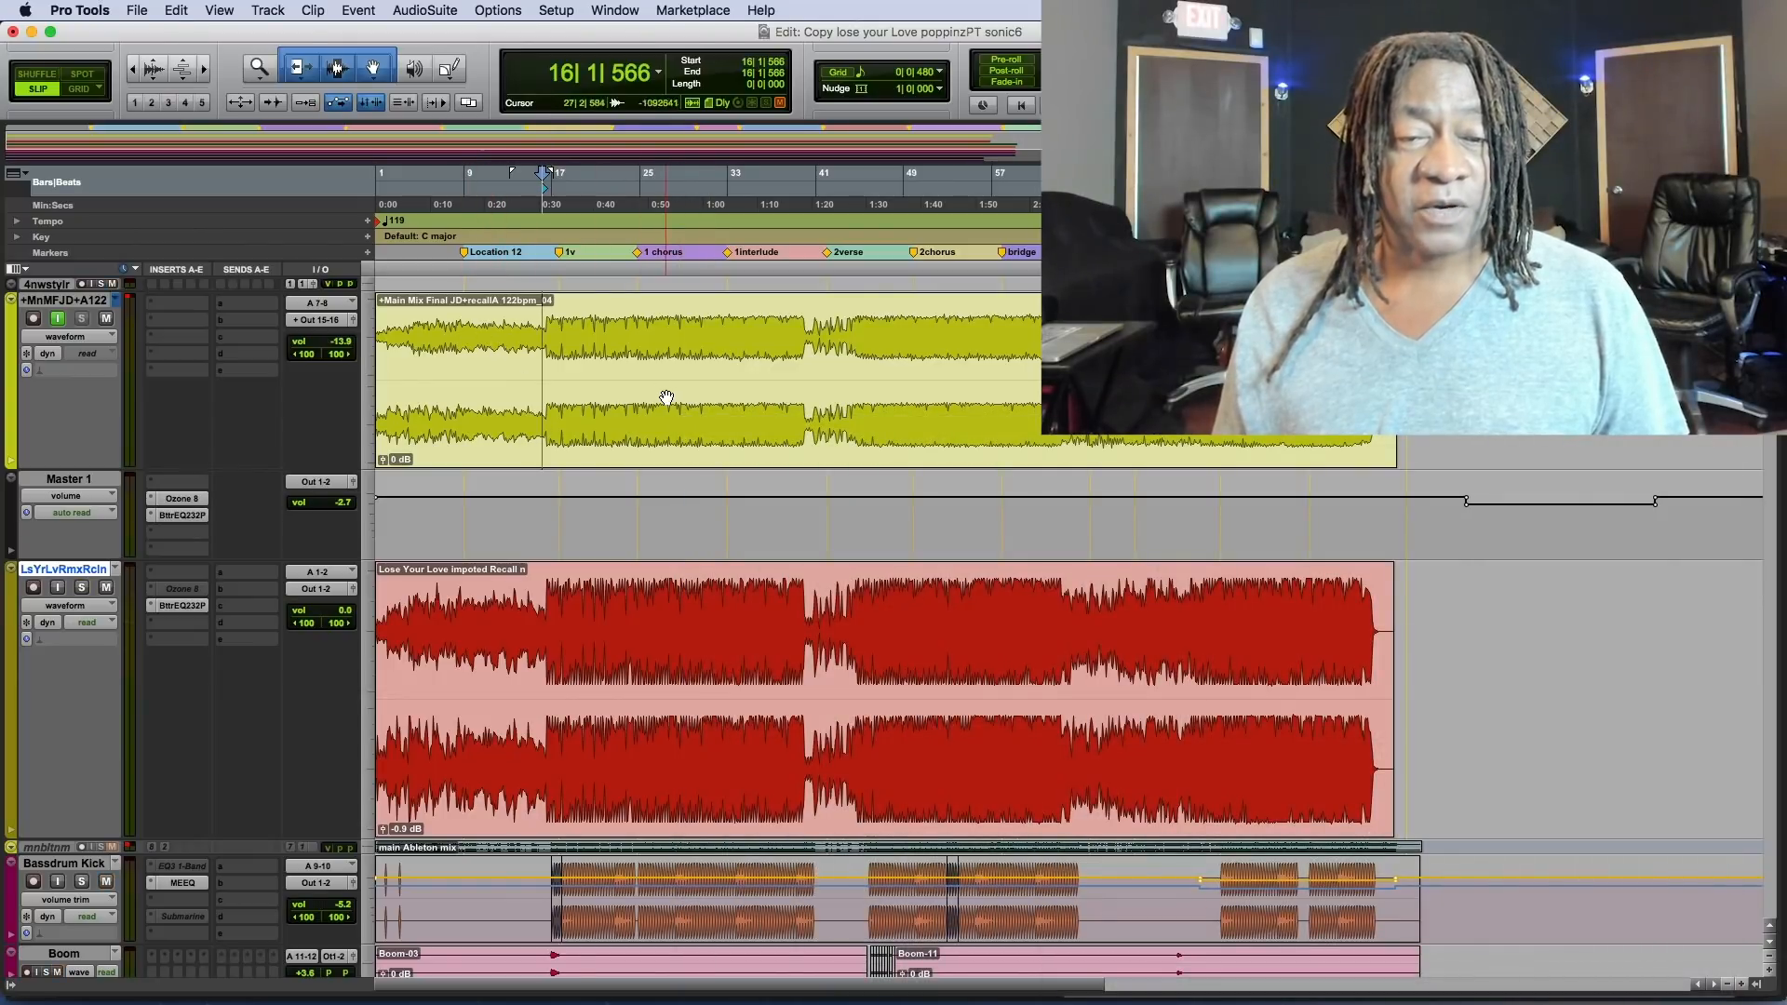
click(651, 386)
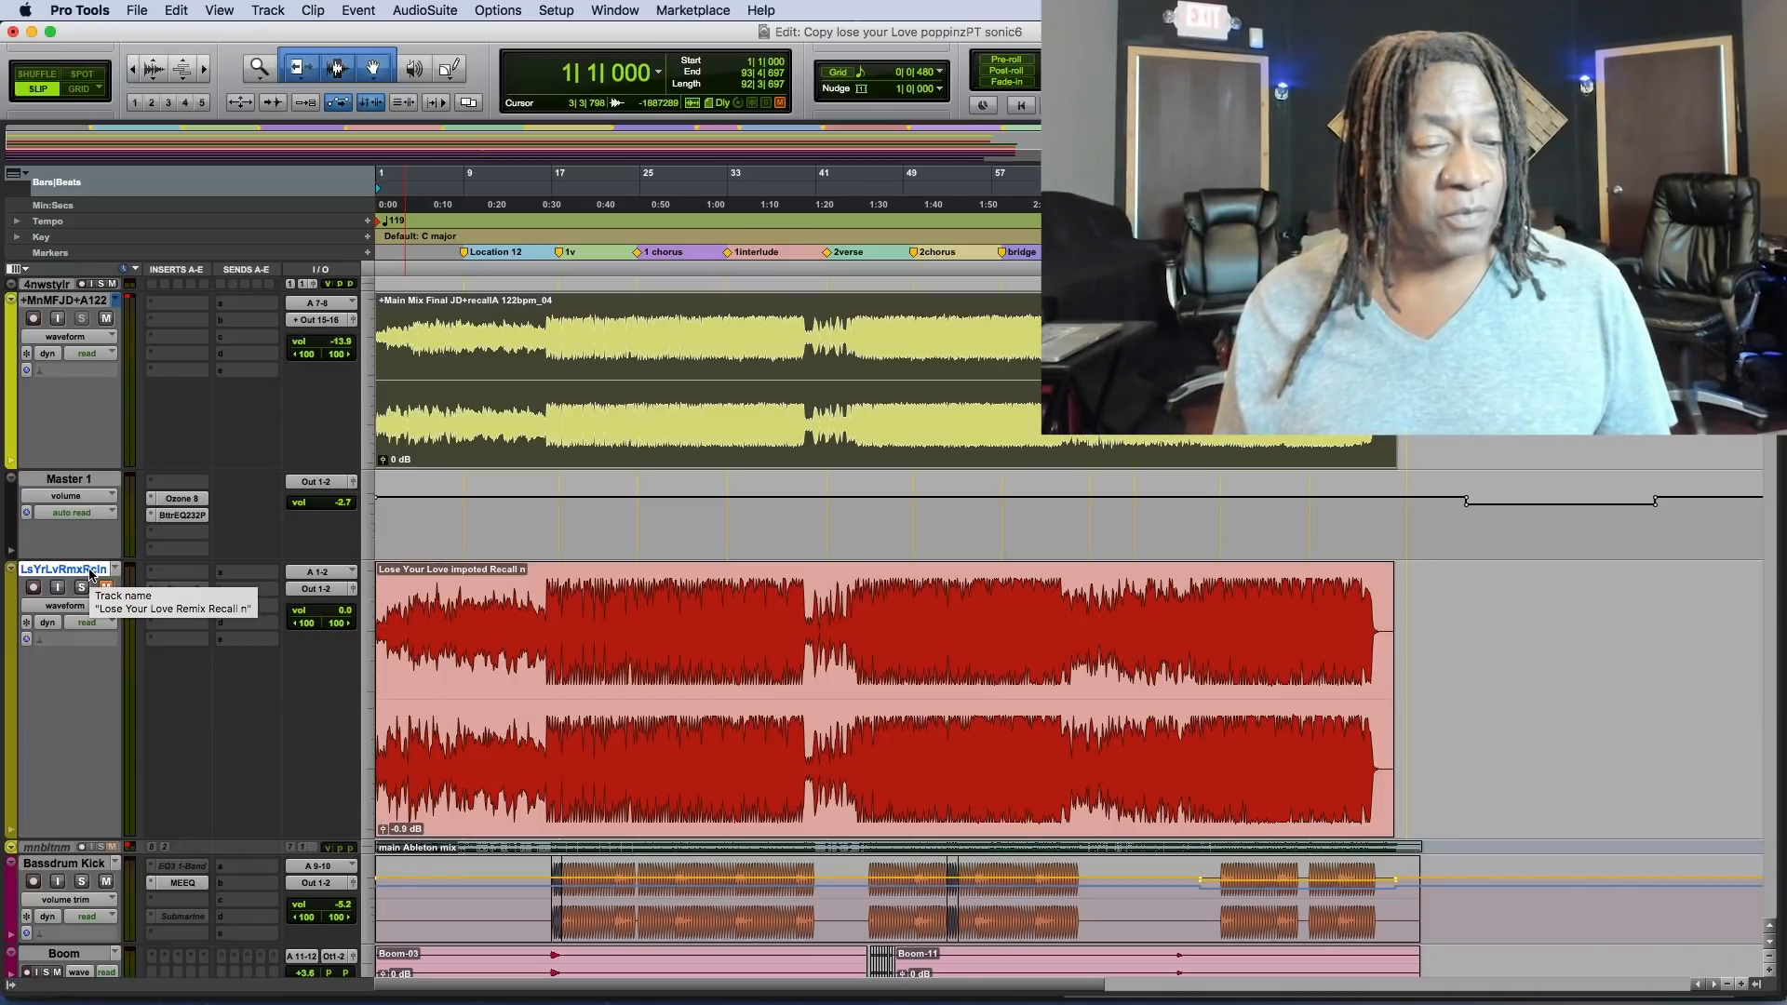
Make the LsYrLvRmxRcln track inactive and set its track height to micro.
right_click(91, 575)
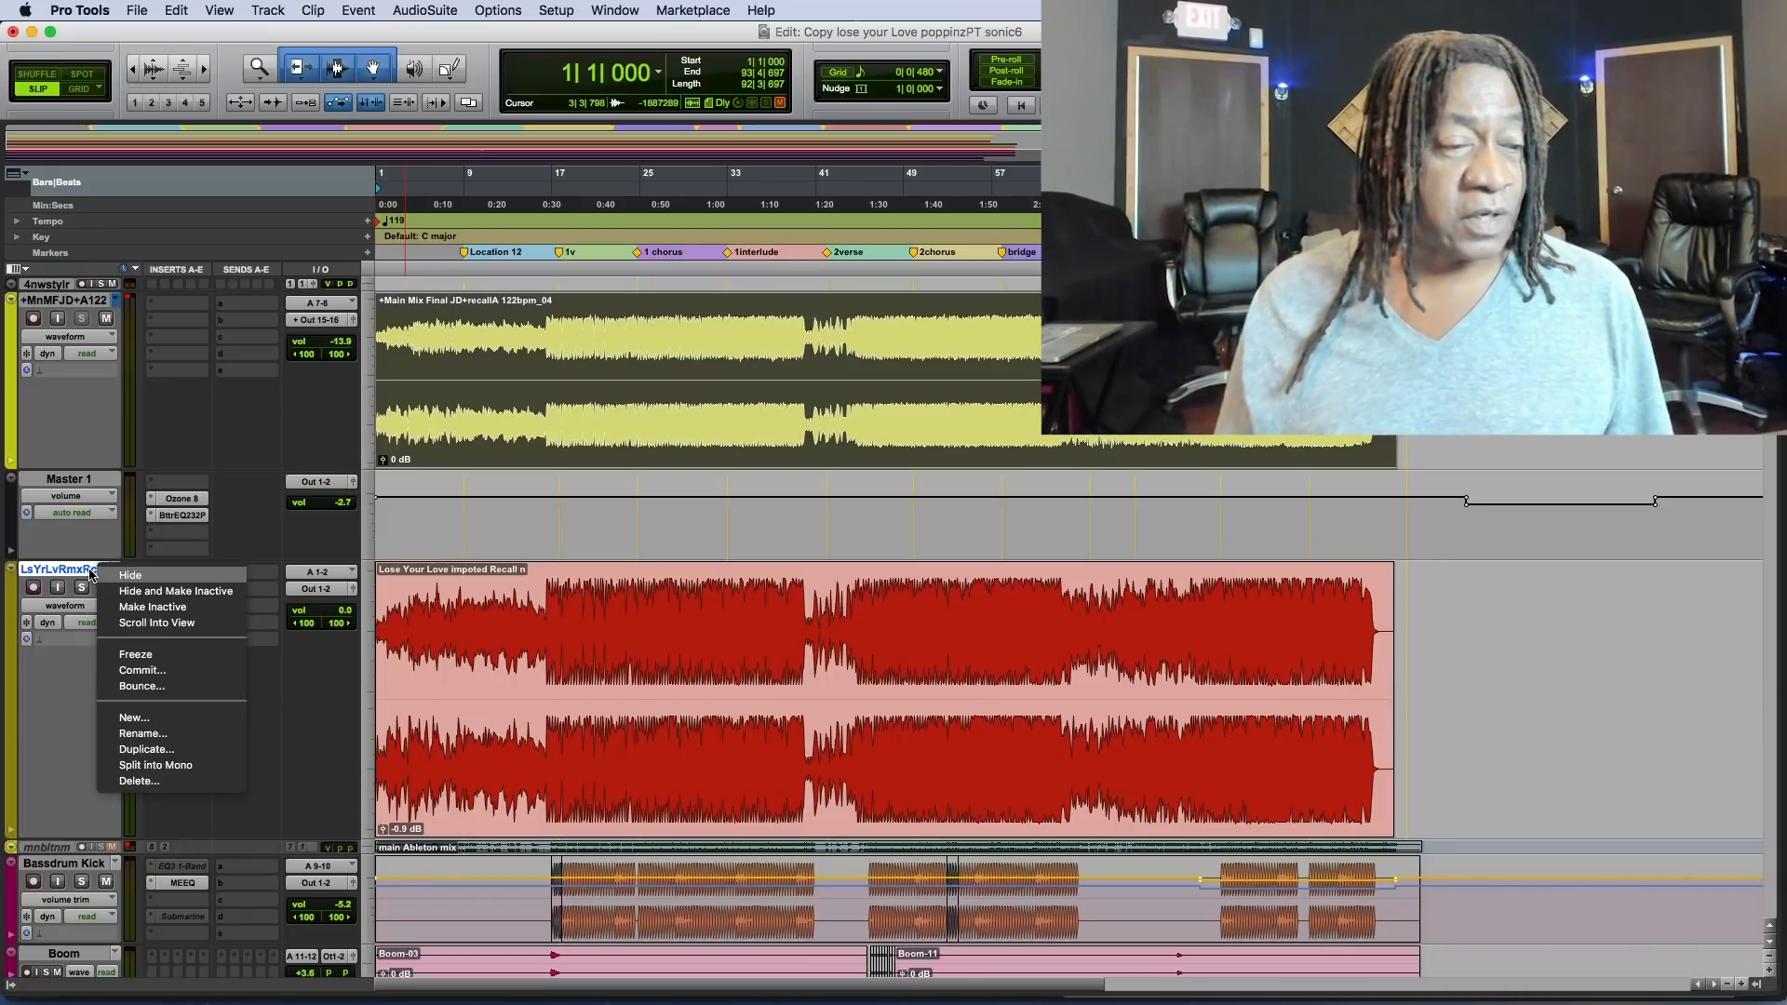
click(141, 610)
click(371, 689)
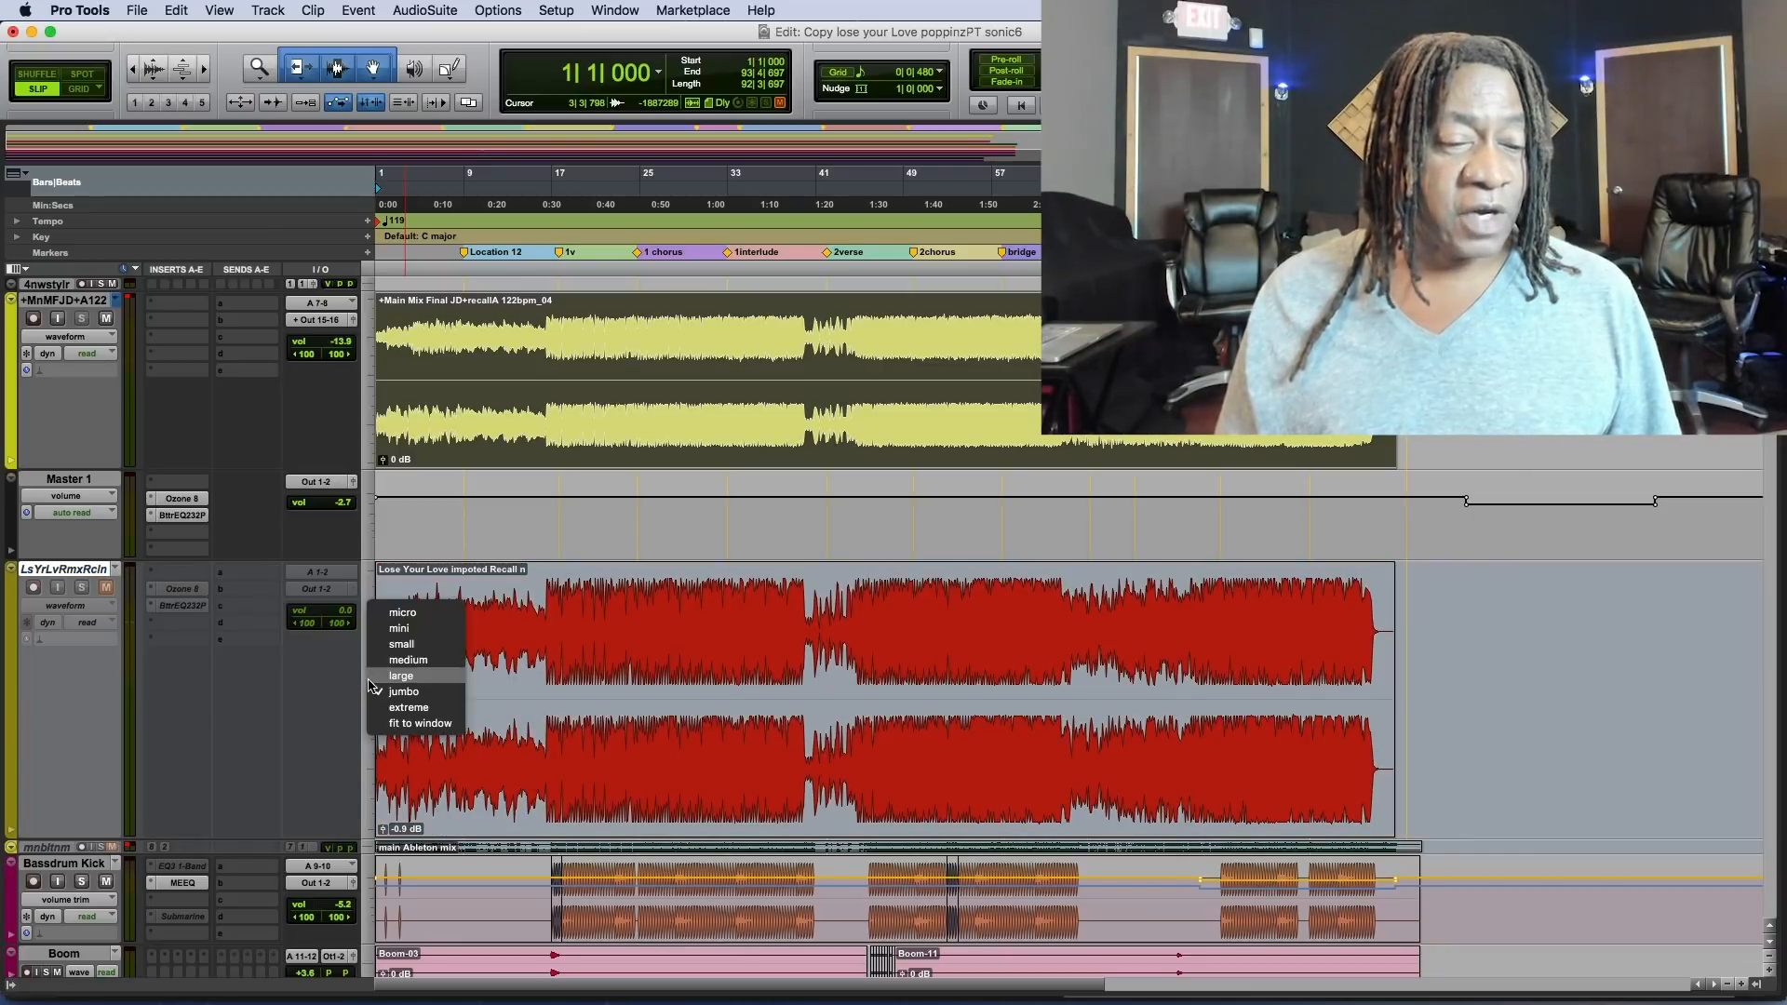
click(395, 613)
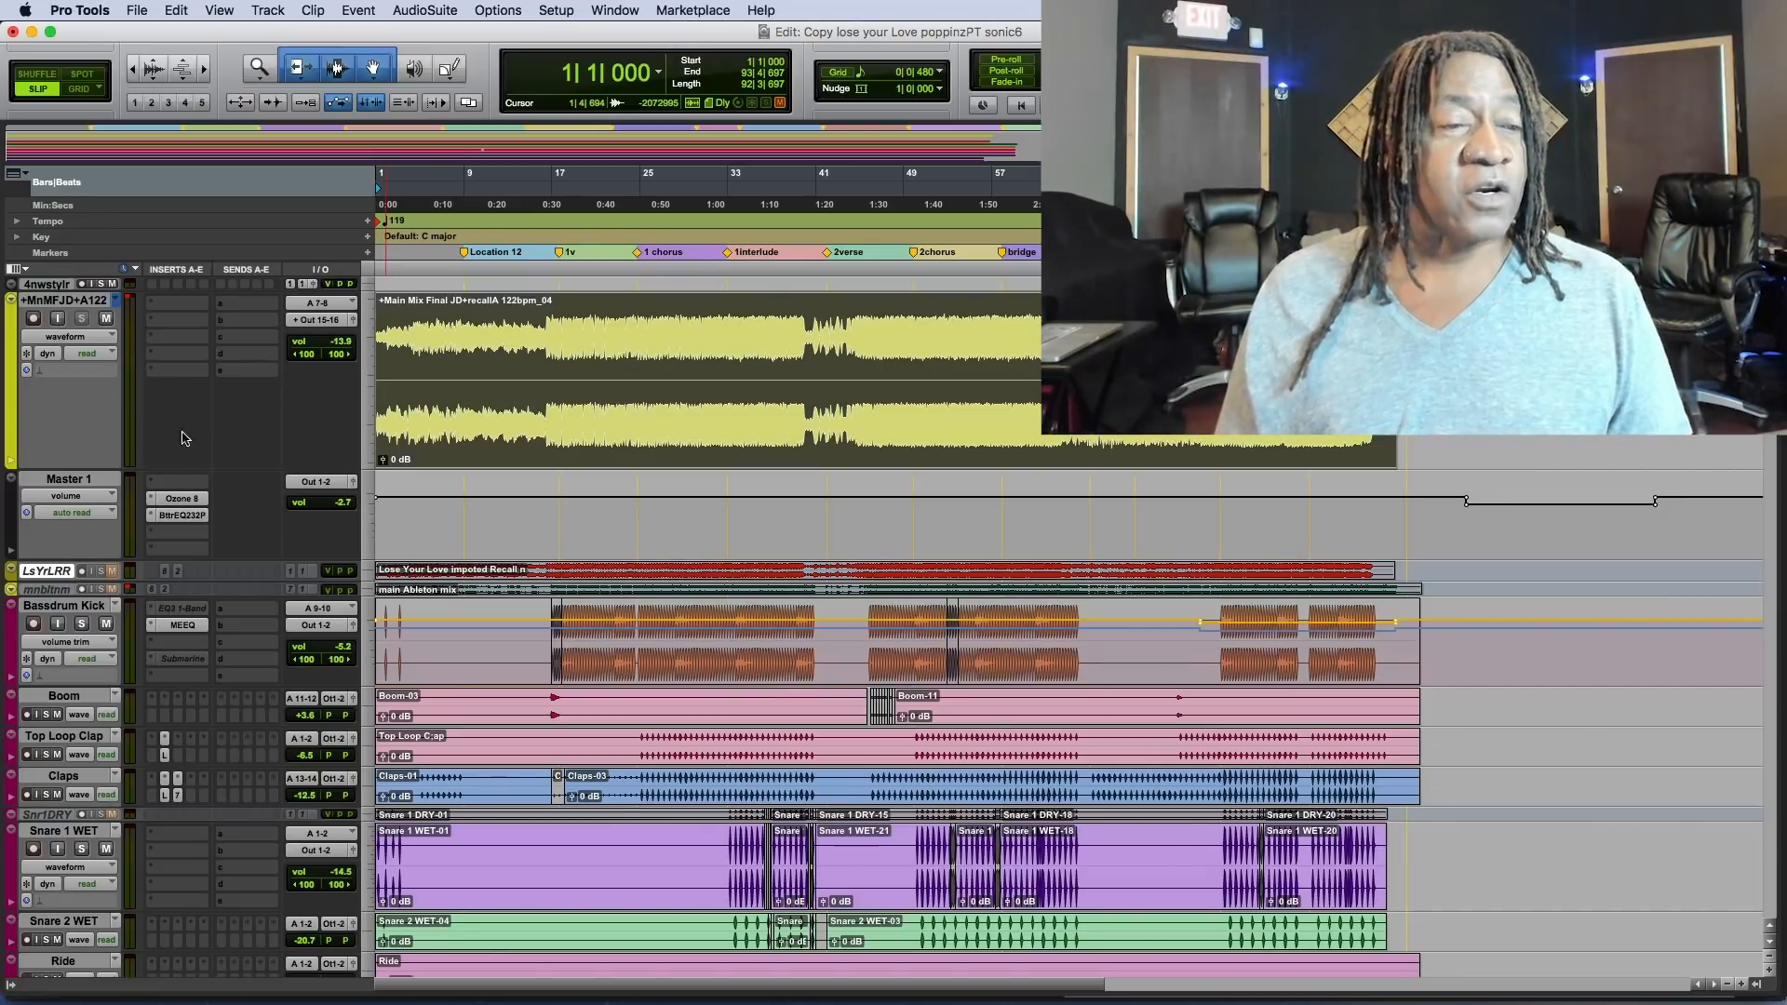
Play from the start of the main kick section at bar 17 and solo the Bassdrum Kick track.
click(554, 661)
key(space)
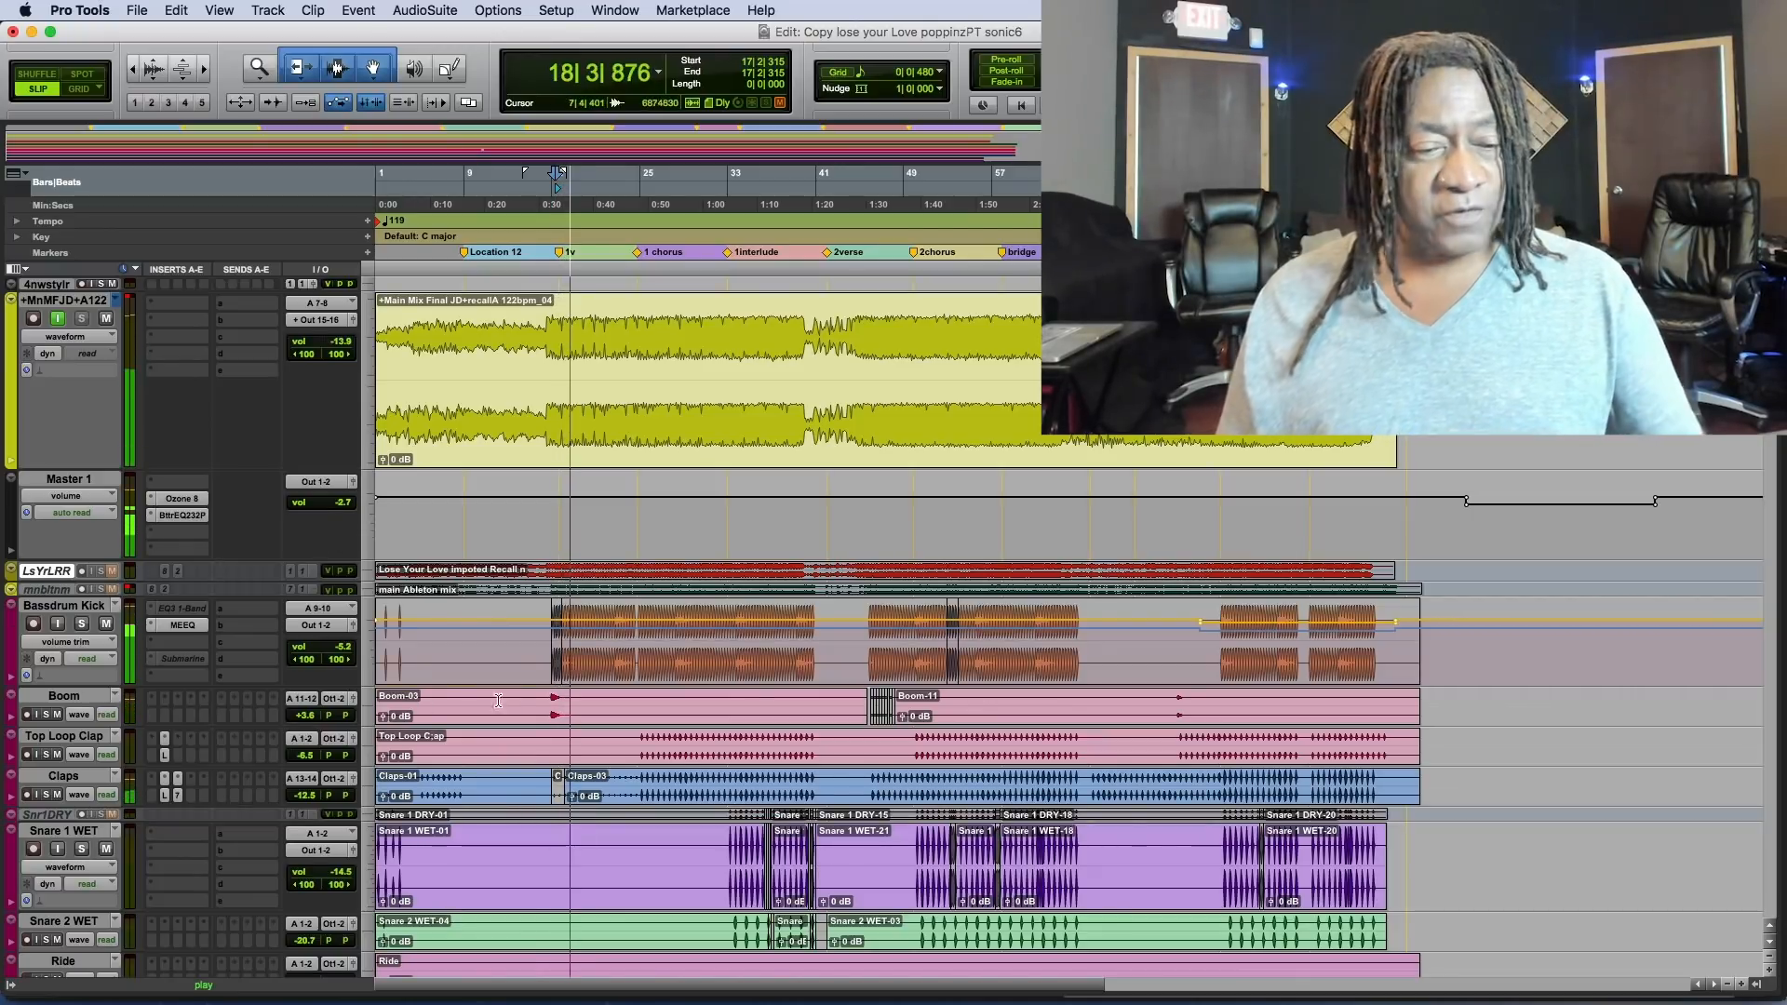
click(82, 623)
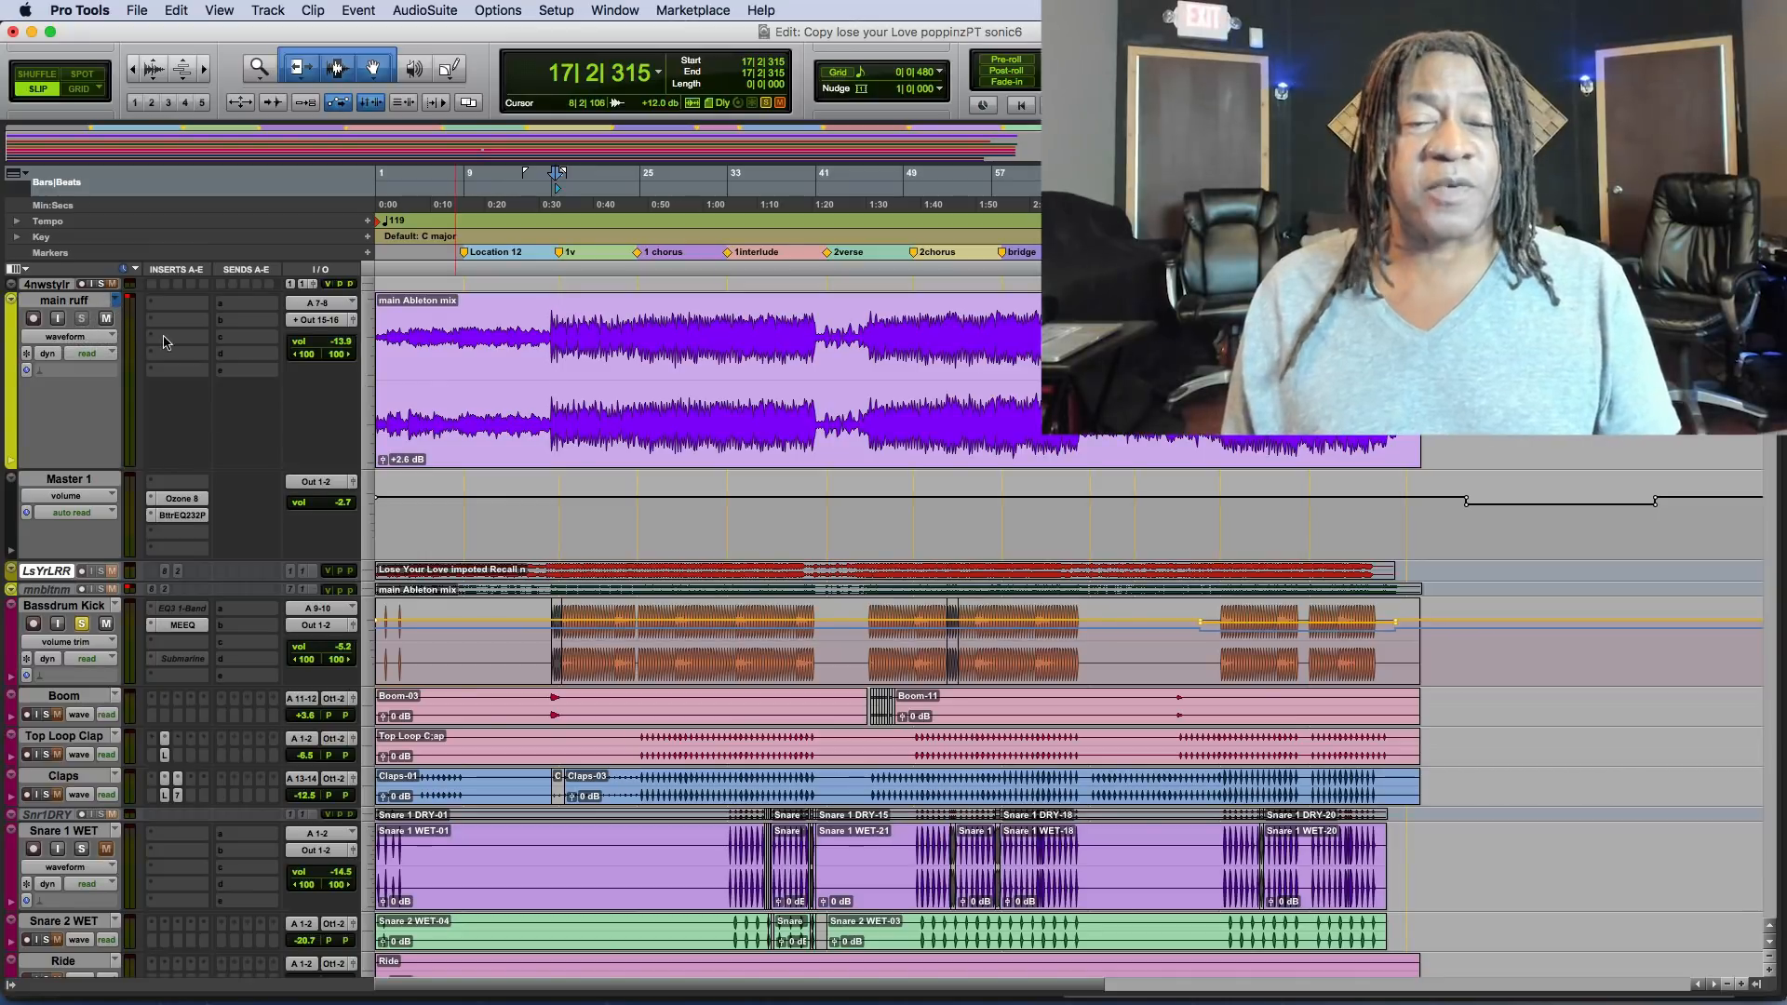
Compare the soloed Bassdrum Kick with the main ruff mix by toggling input monitoring on main ruff during playback.
key(space)
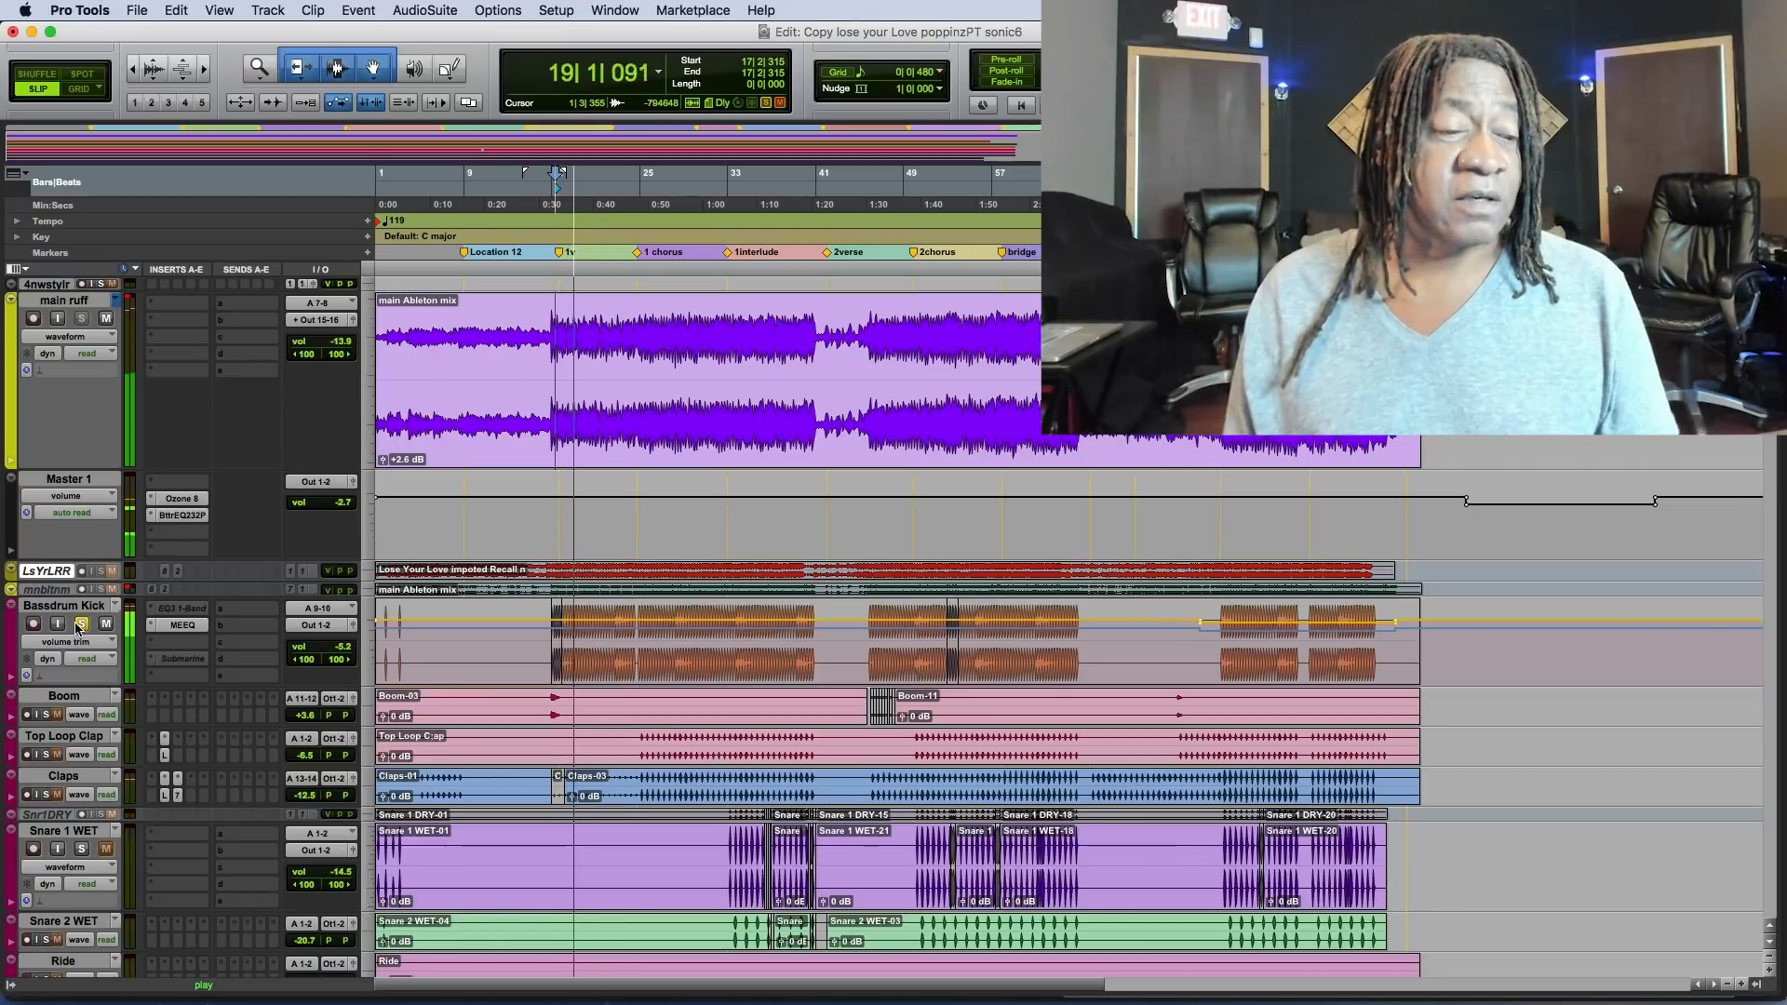
click(58, 319)
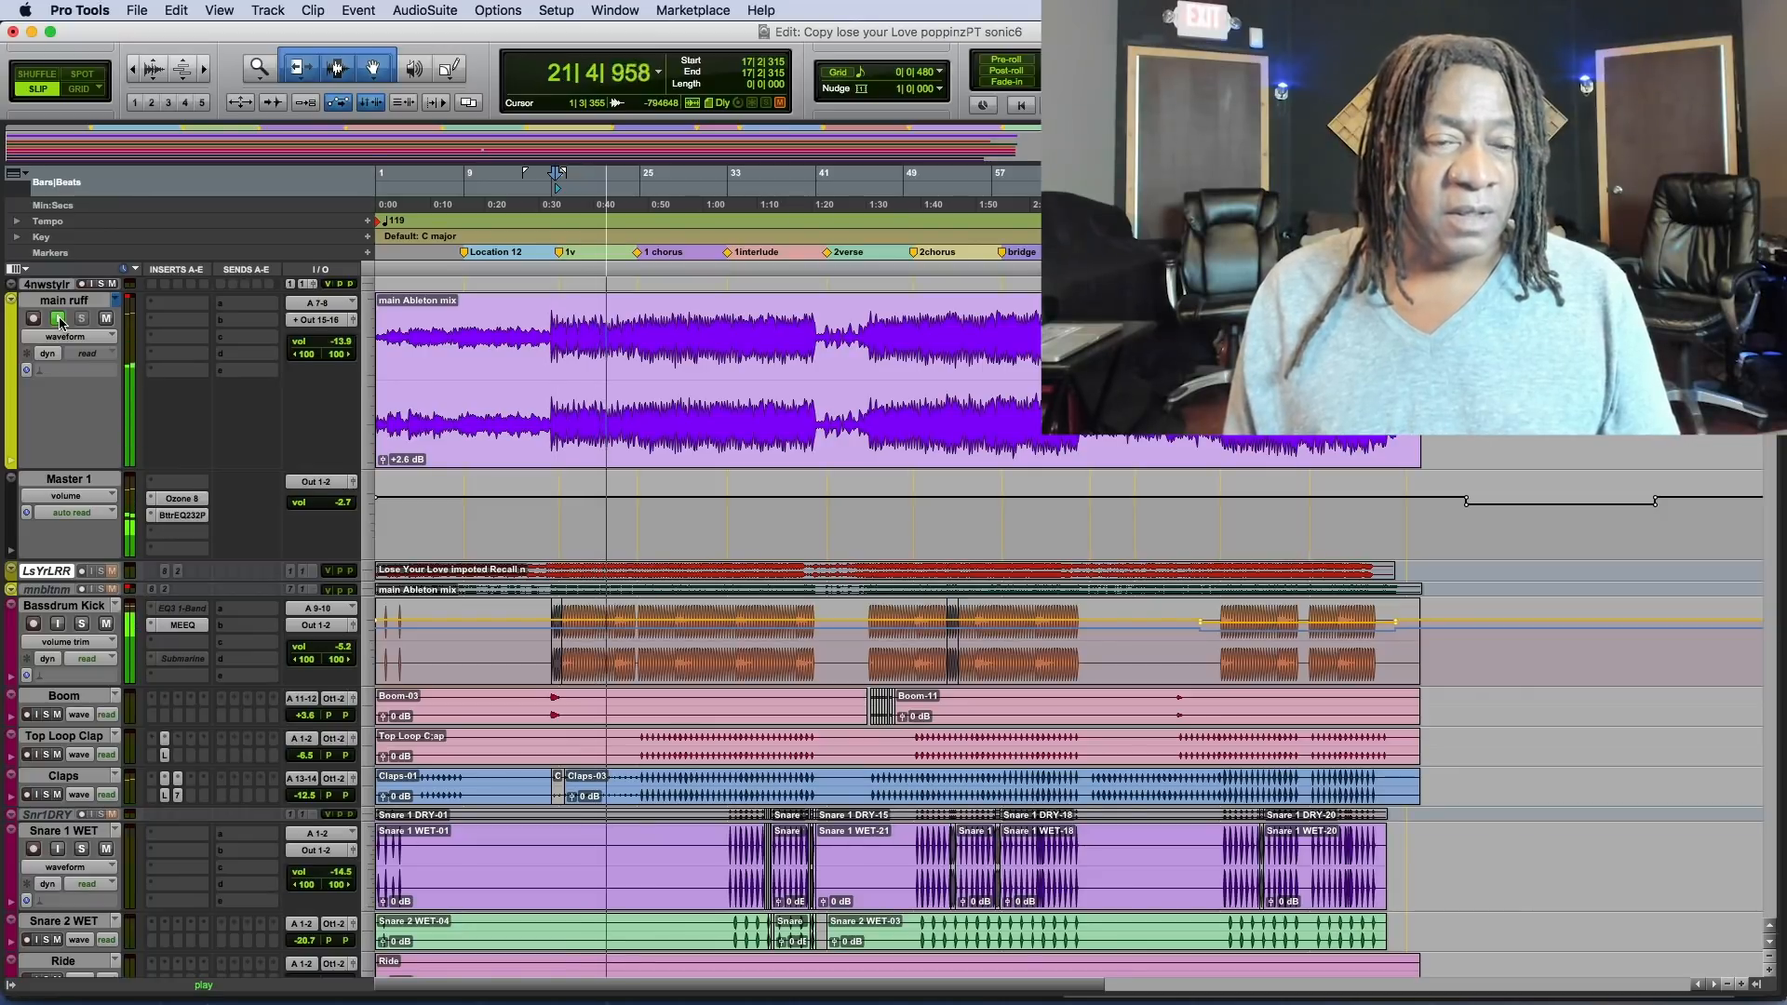
click(58, 320)
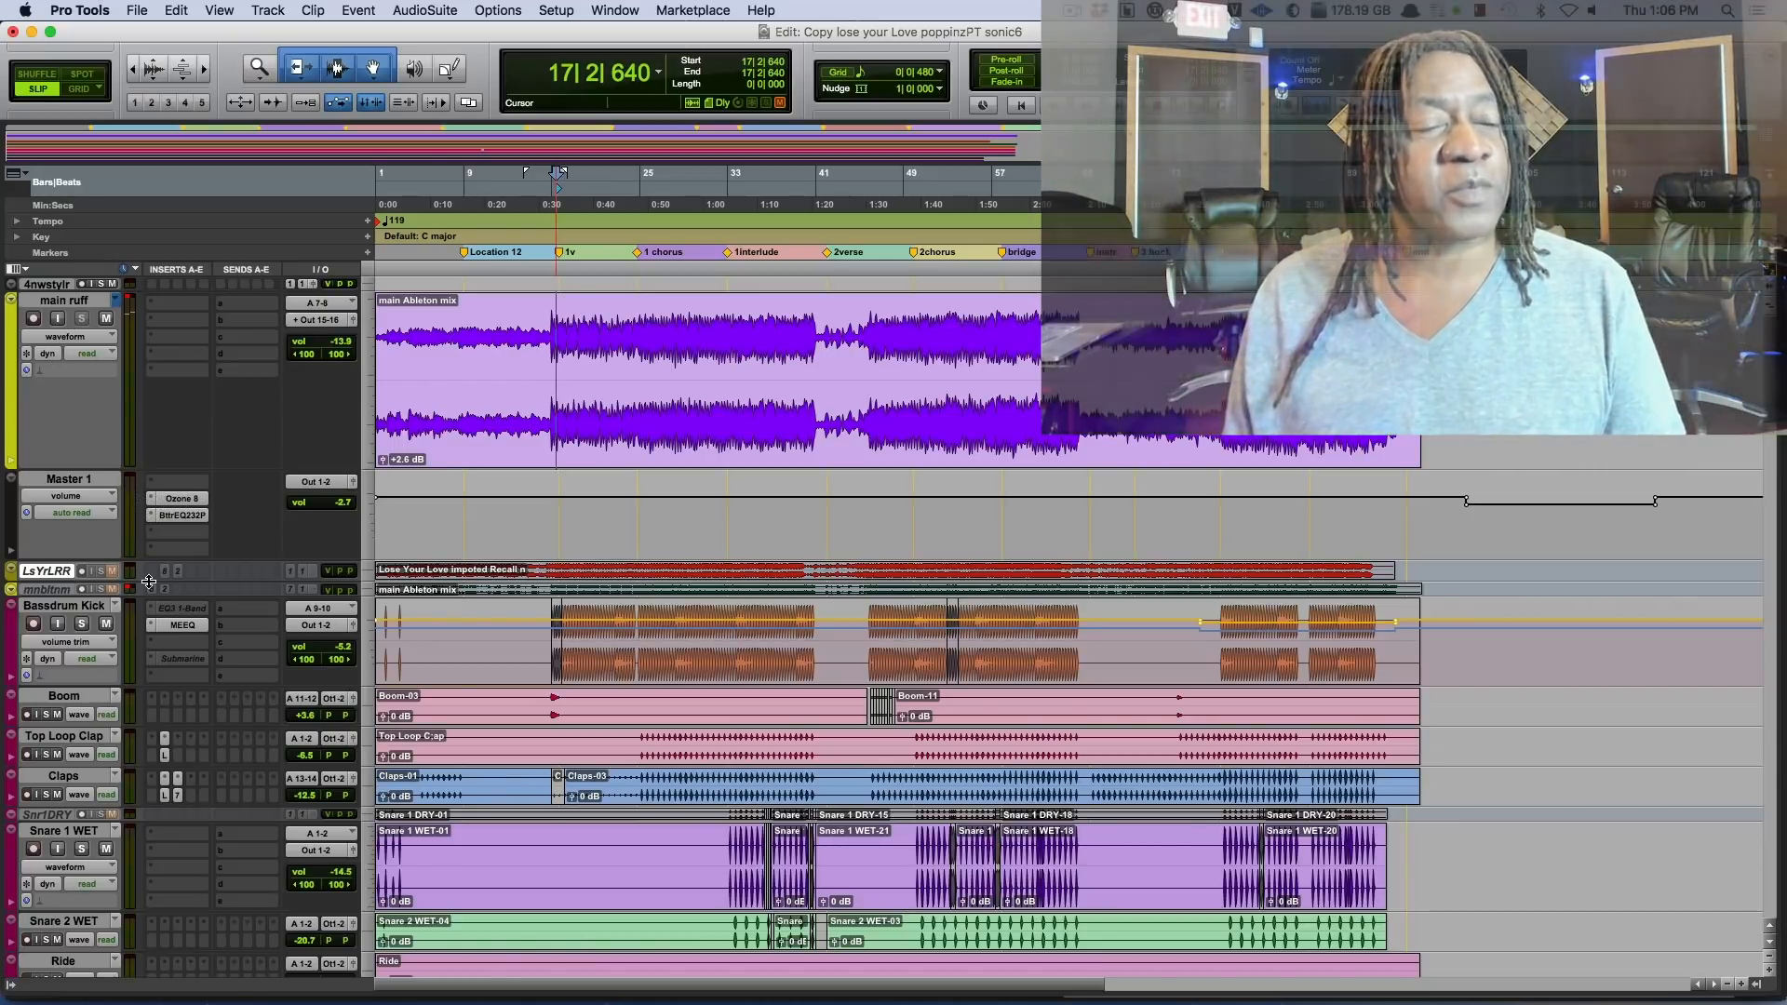
Solo Bassdrum Kick, open its MEEQ plug-in, and play the passage while switching input monitoring on main ruff.
click(82, 624)
click(183, 624)
key(space)
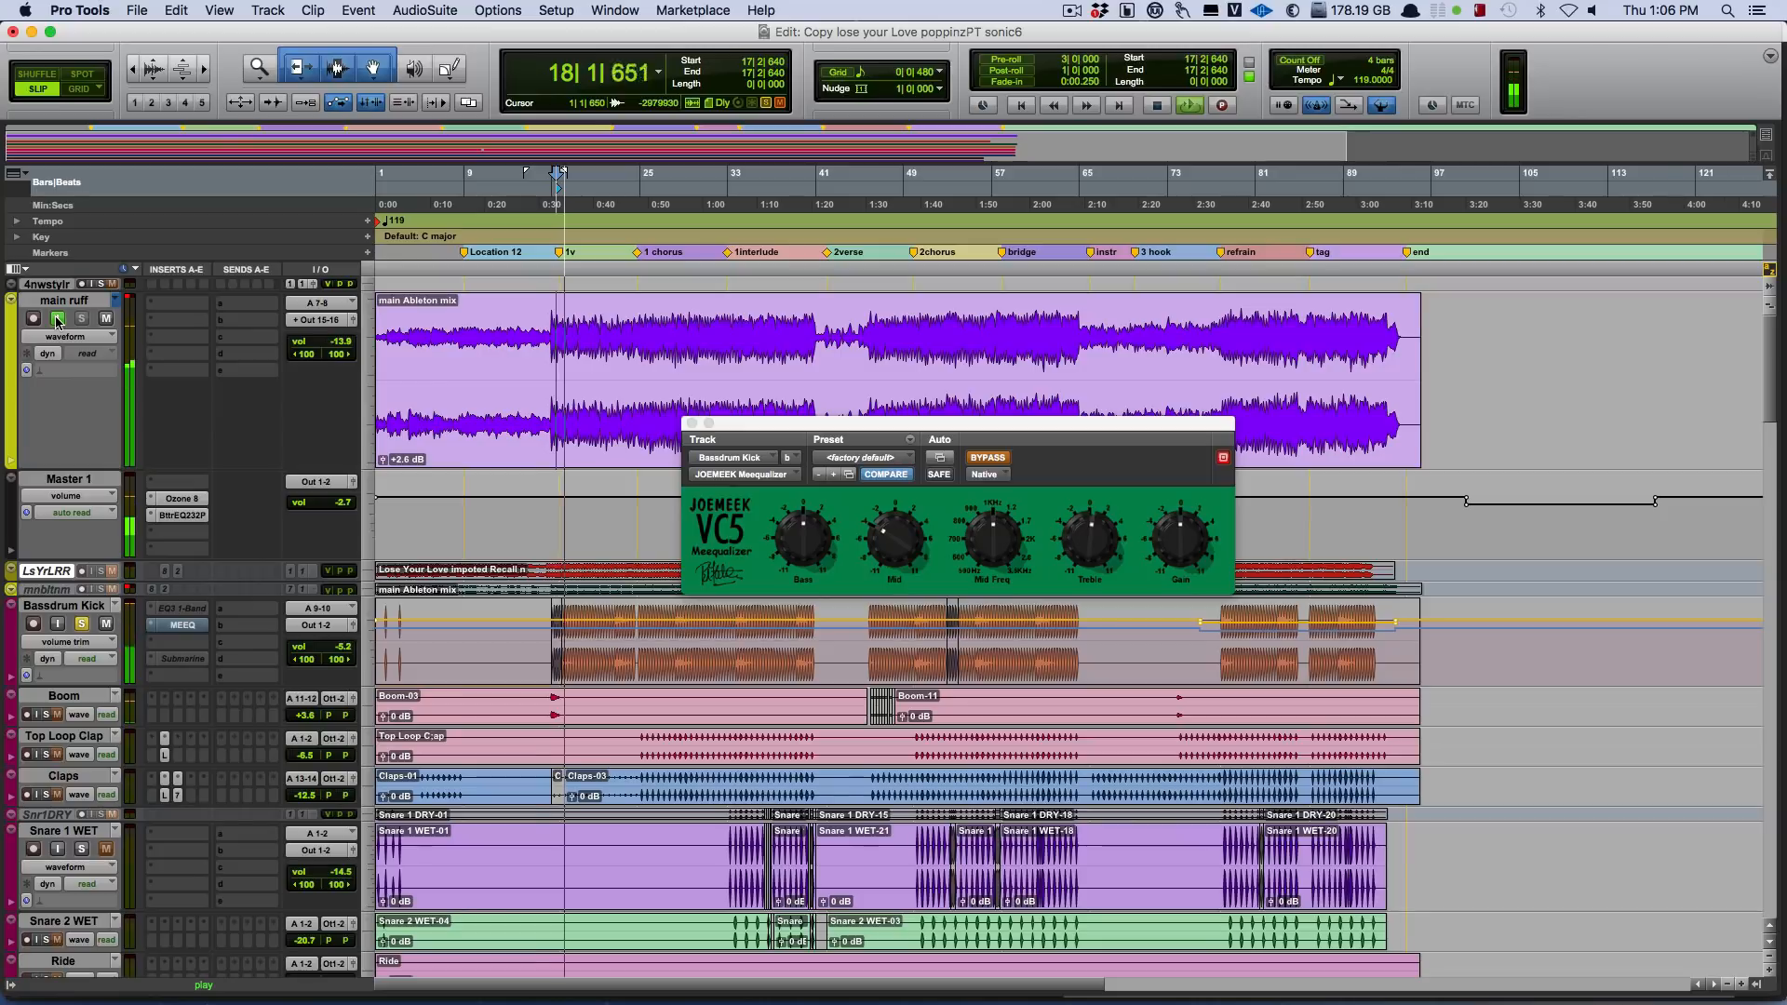
click(57, 318)
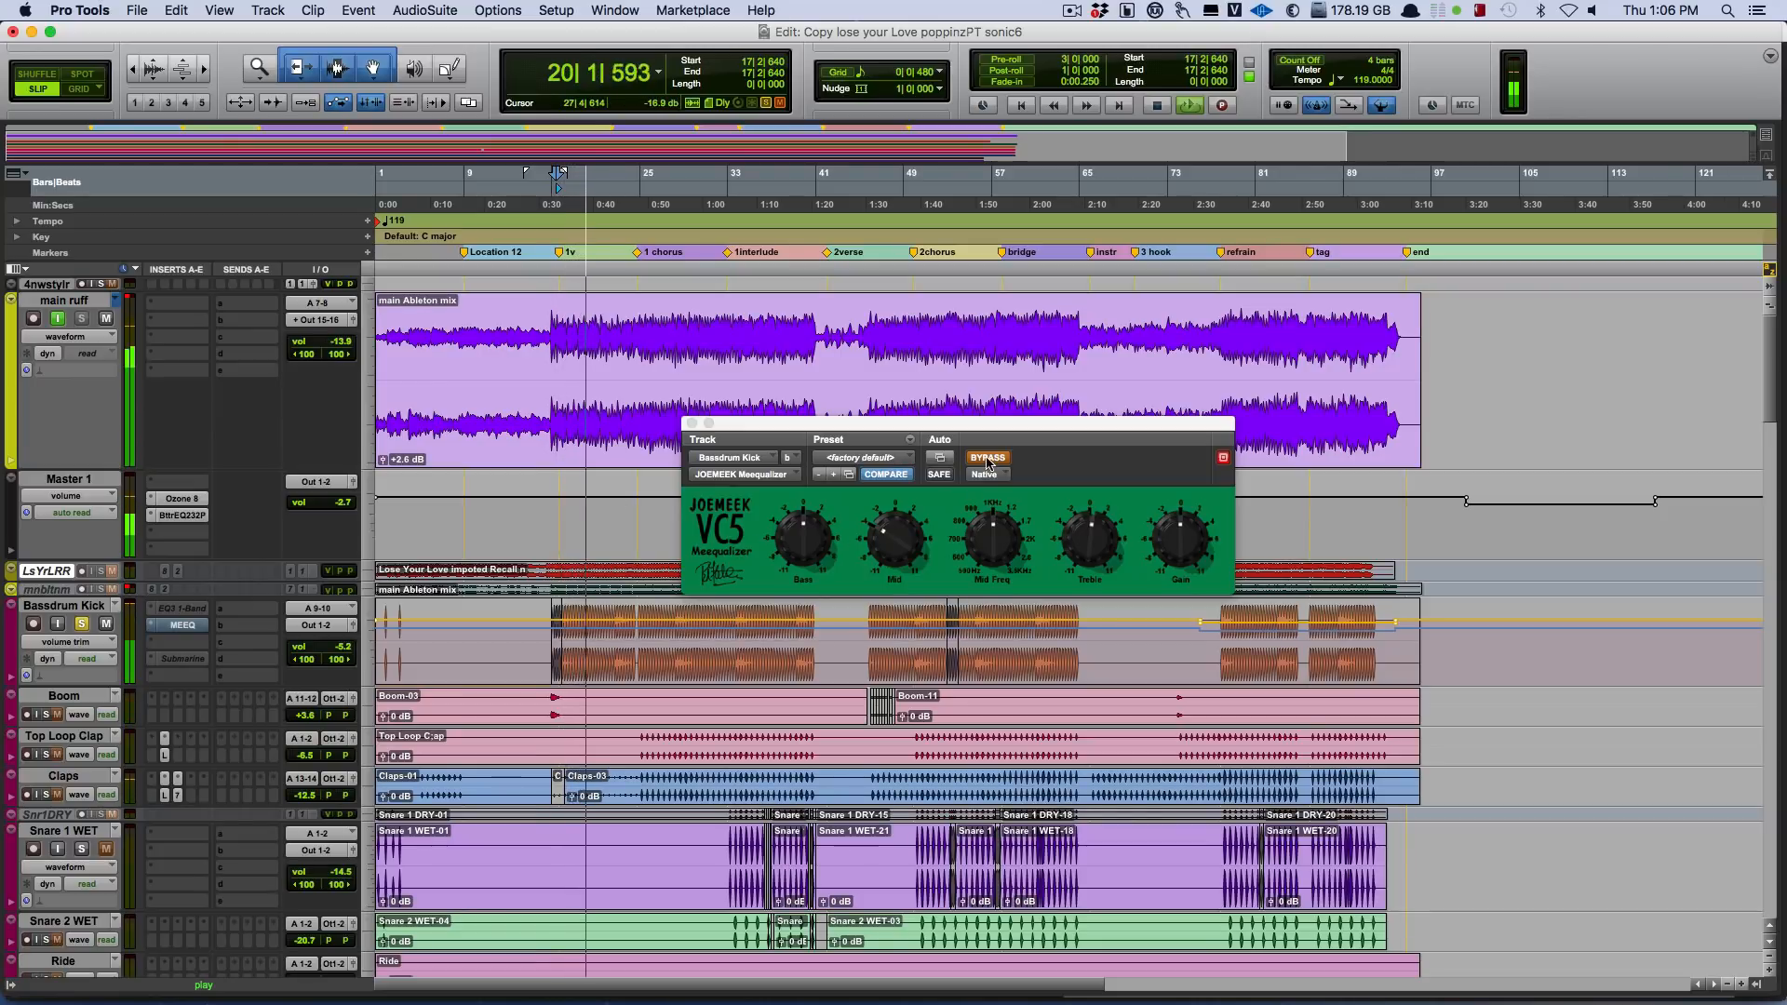
key(space)
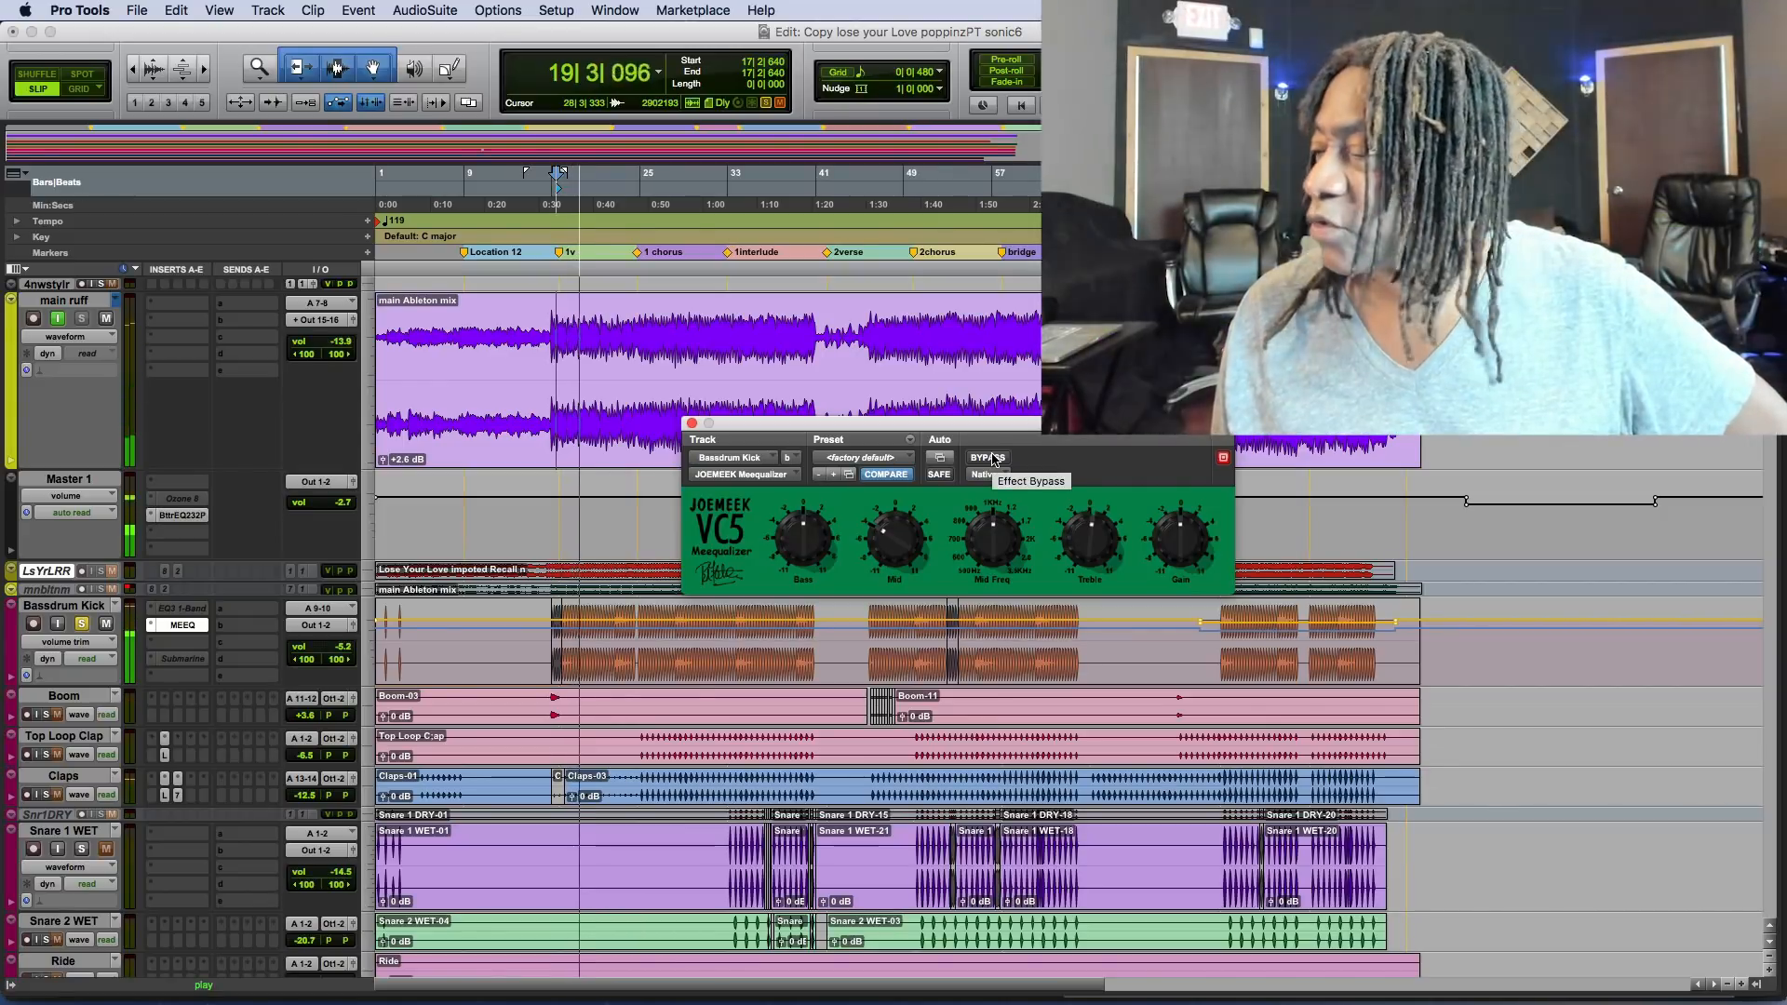
Compare Bassdrum Kick with the JOEMEEK Meequalizer bypassed and active, and move the plug-in window clear of the kick track.
click(989, 458)
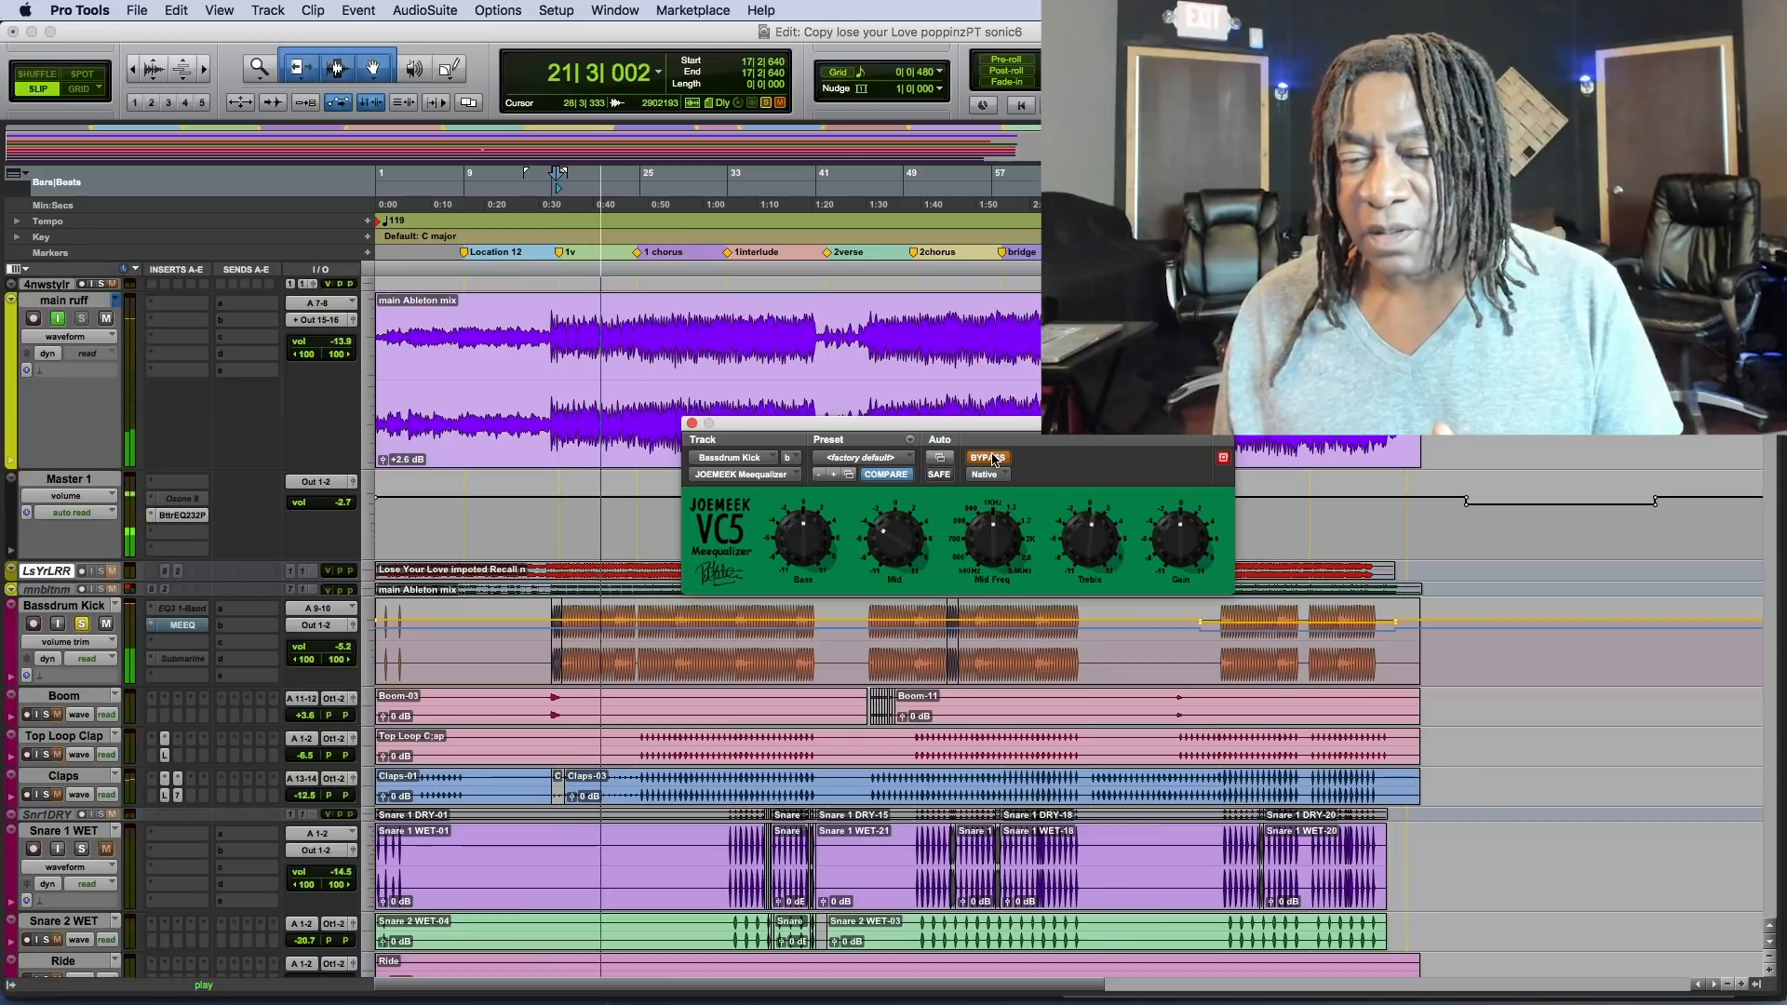
click(989, 458)
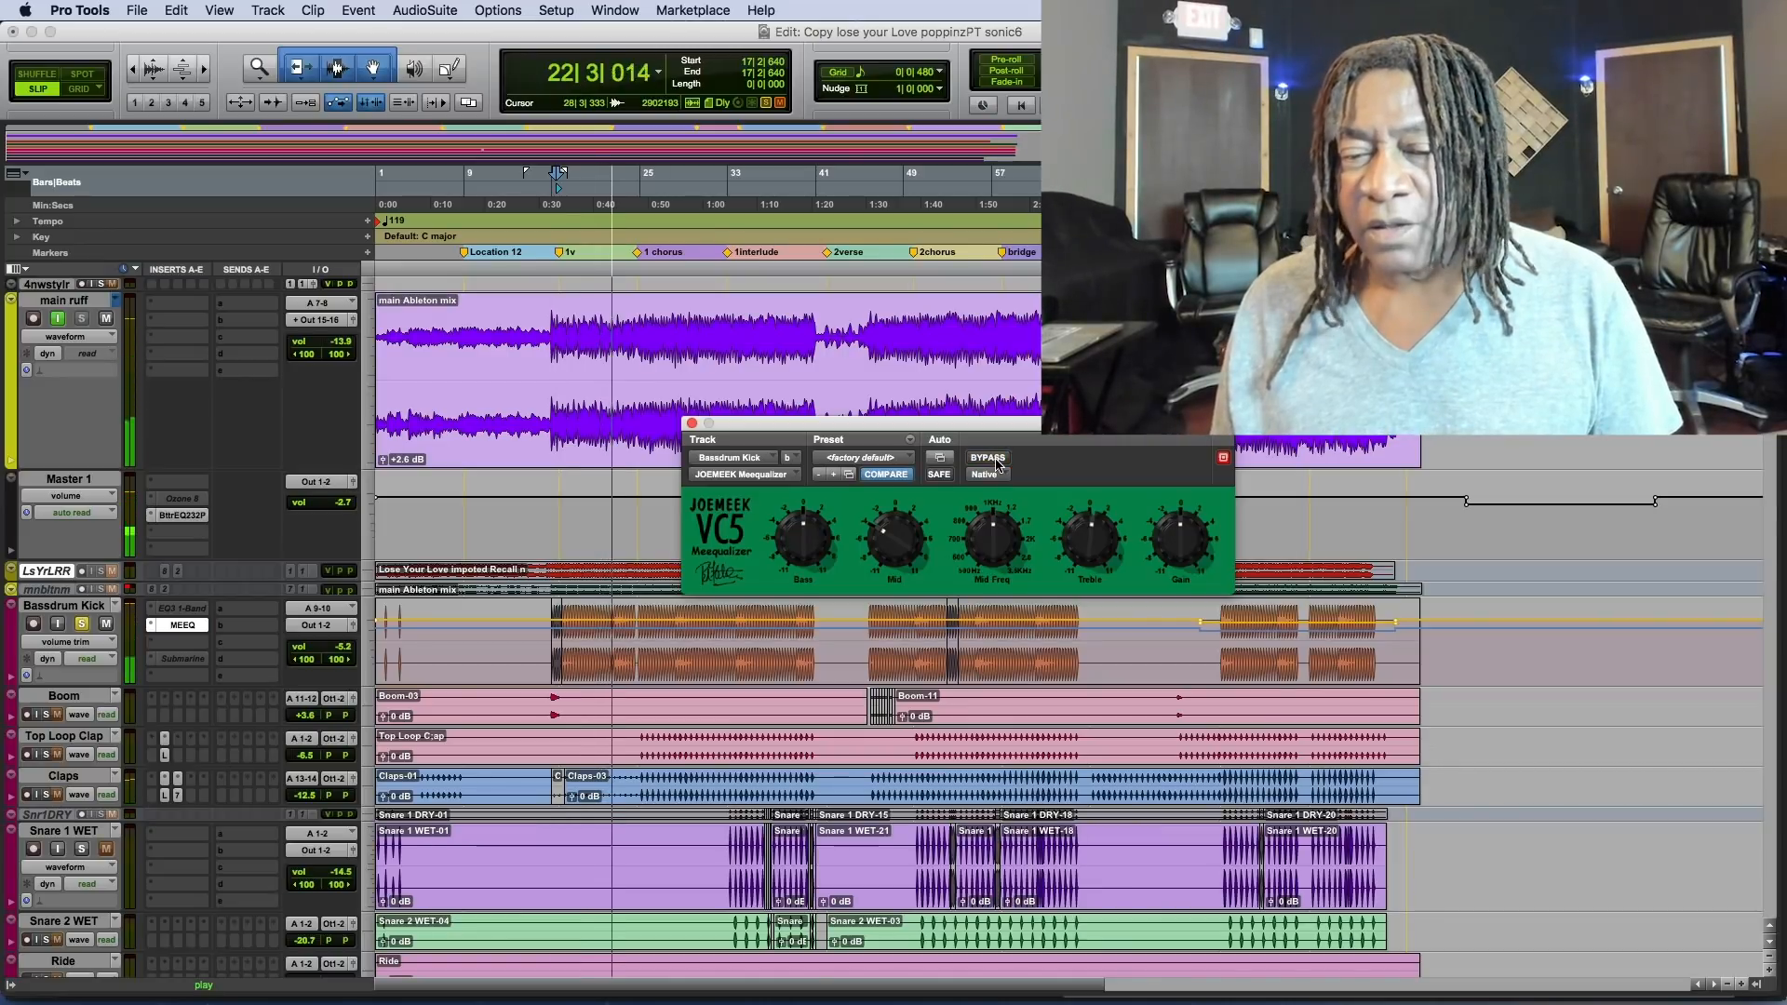
drag(931, 423, 1074, 333)
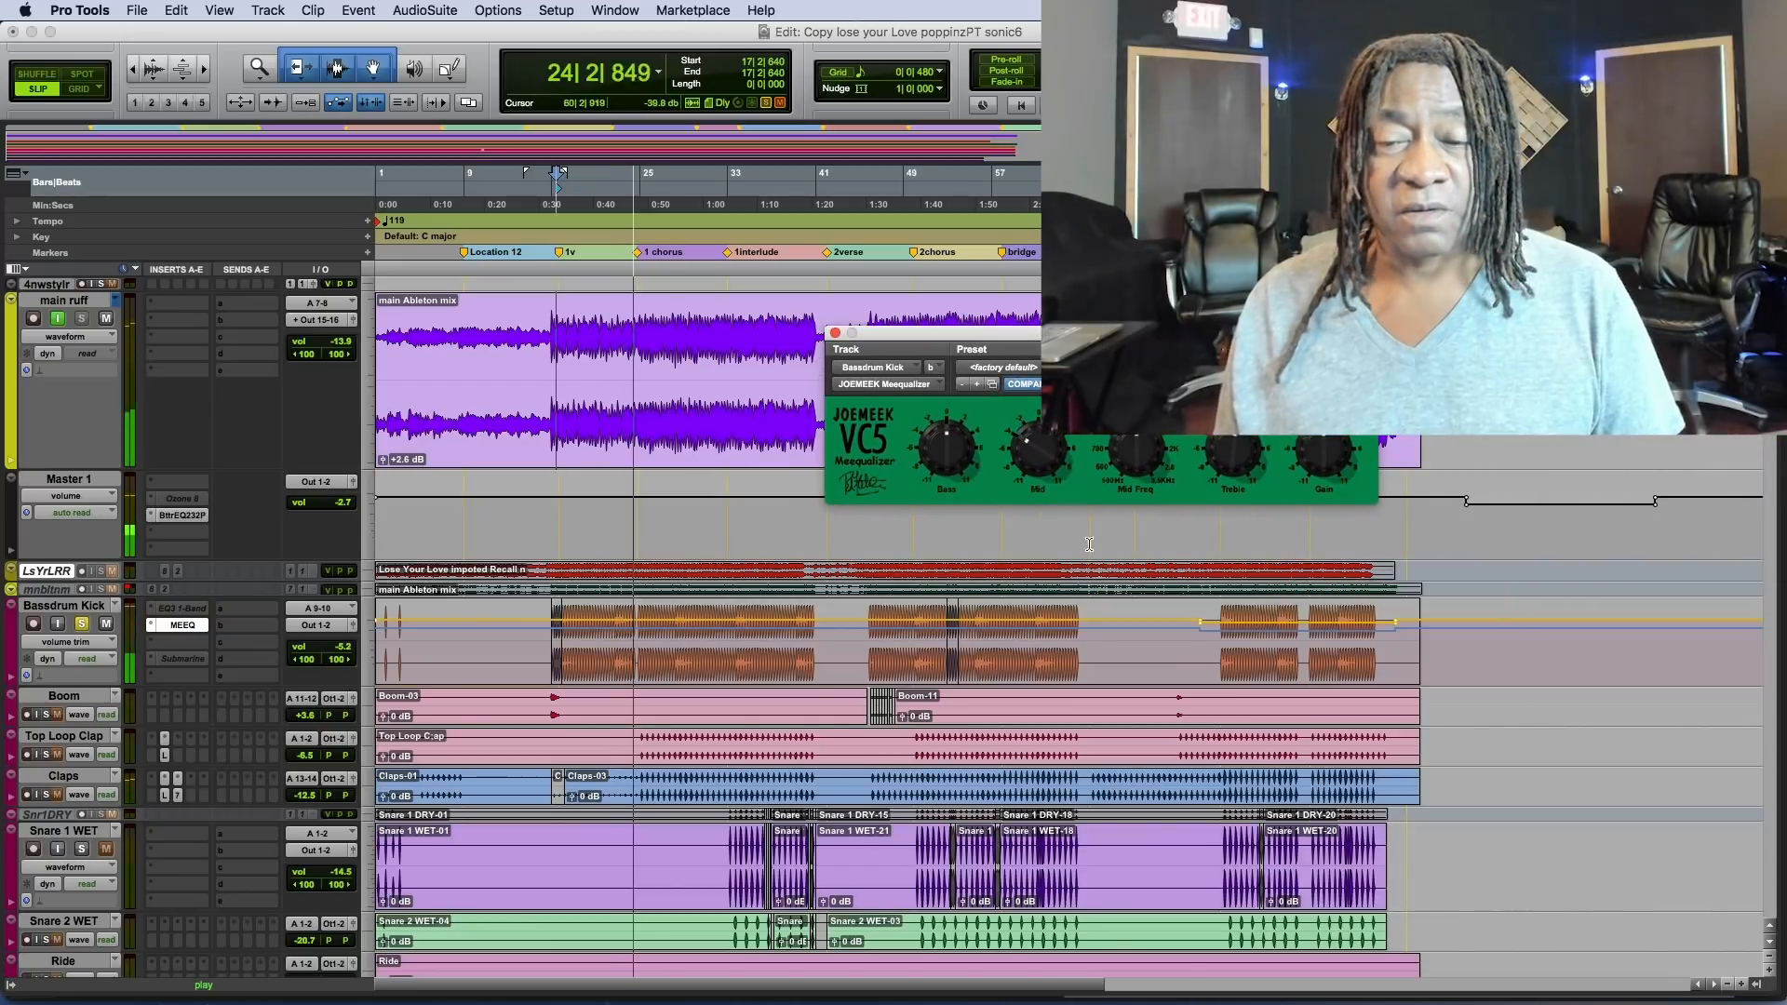
key(space)
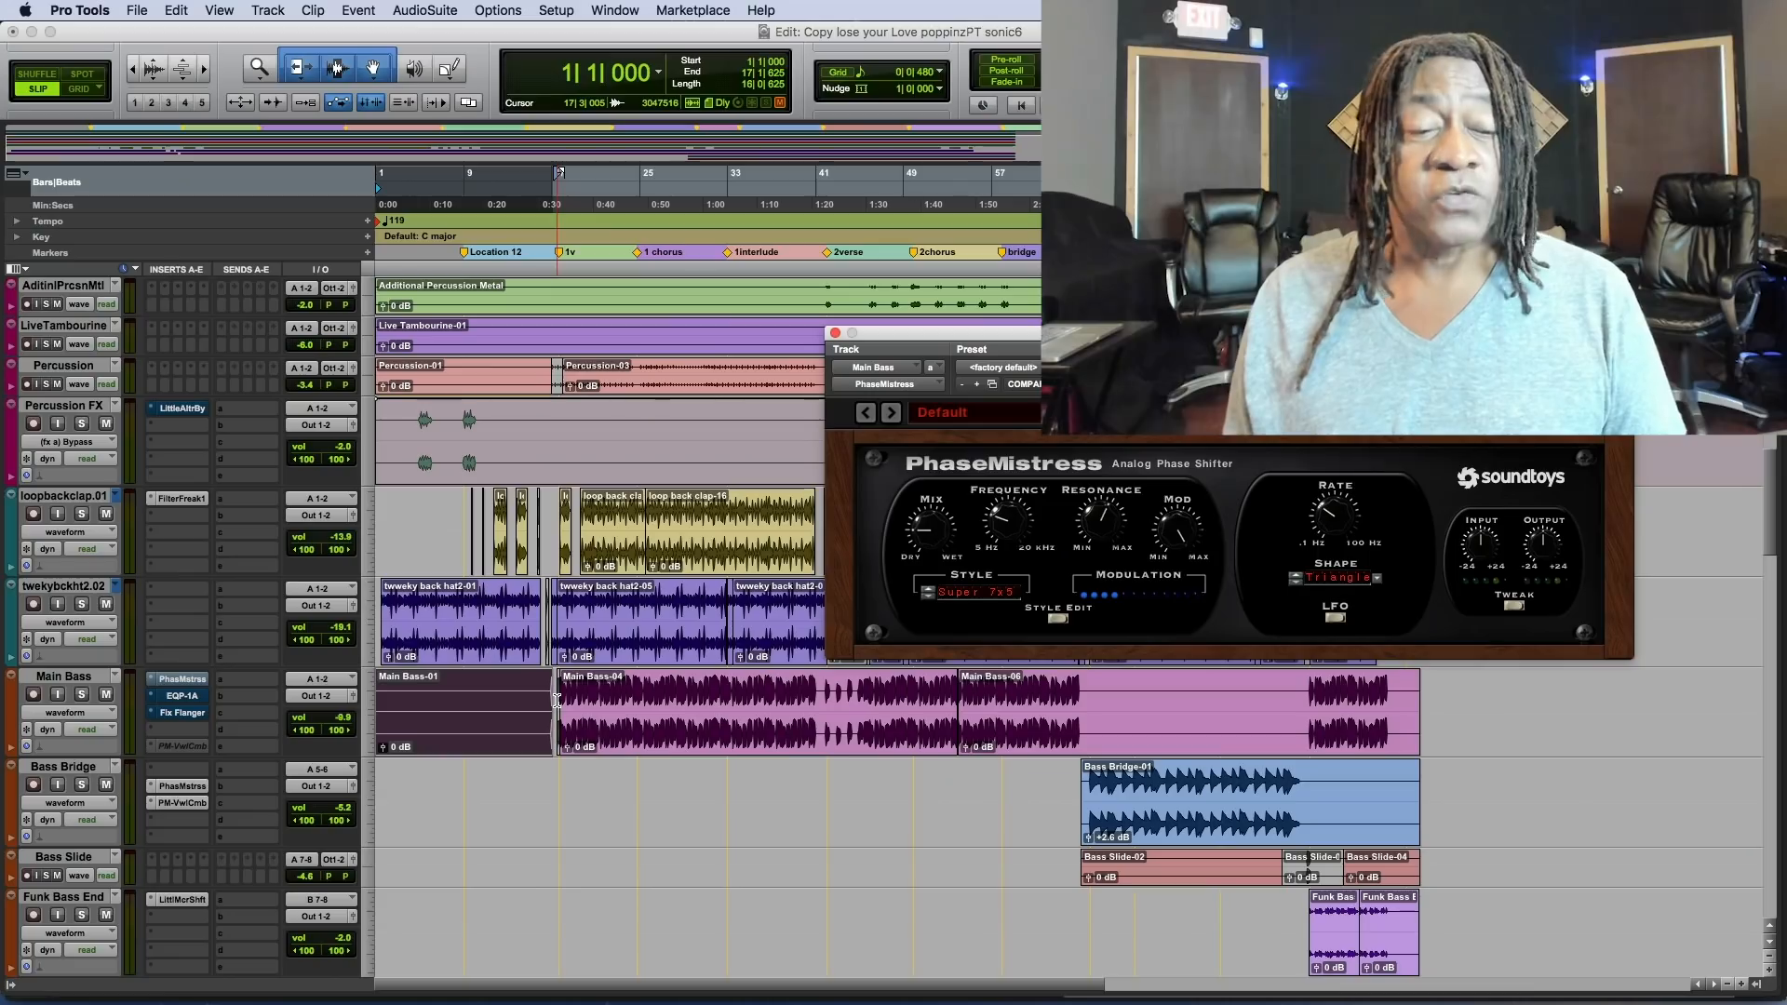
Solo the Main Bass track and play it from bar 17.
click(558, 699)
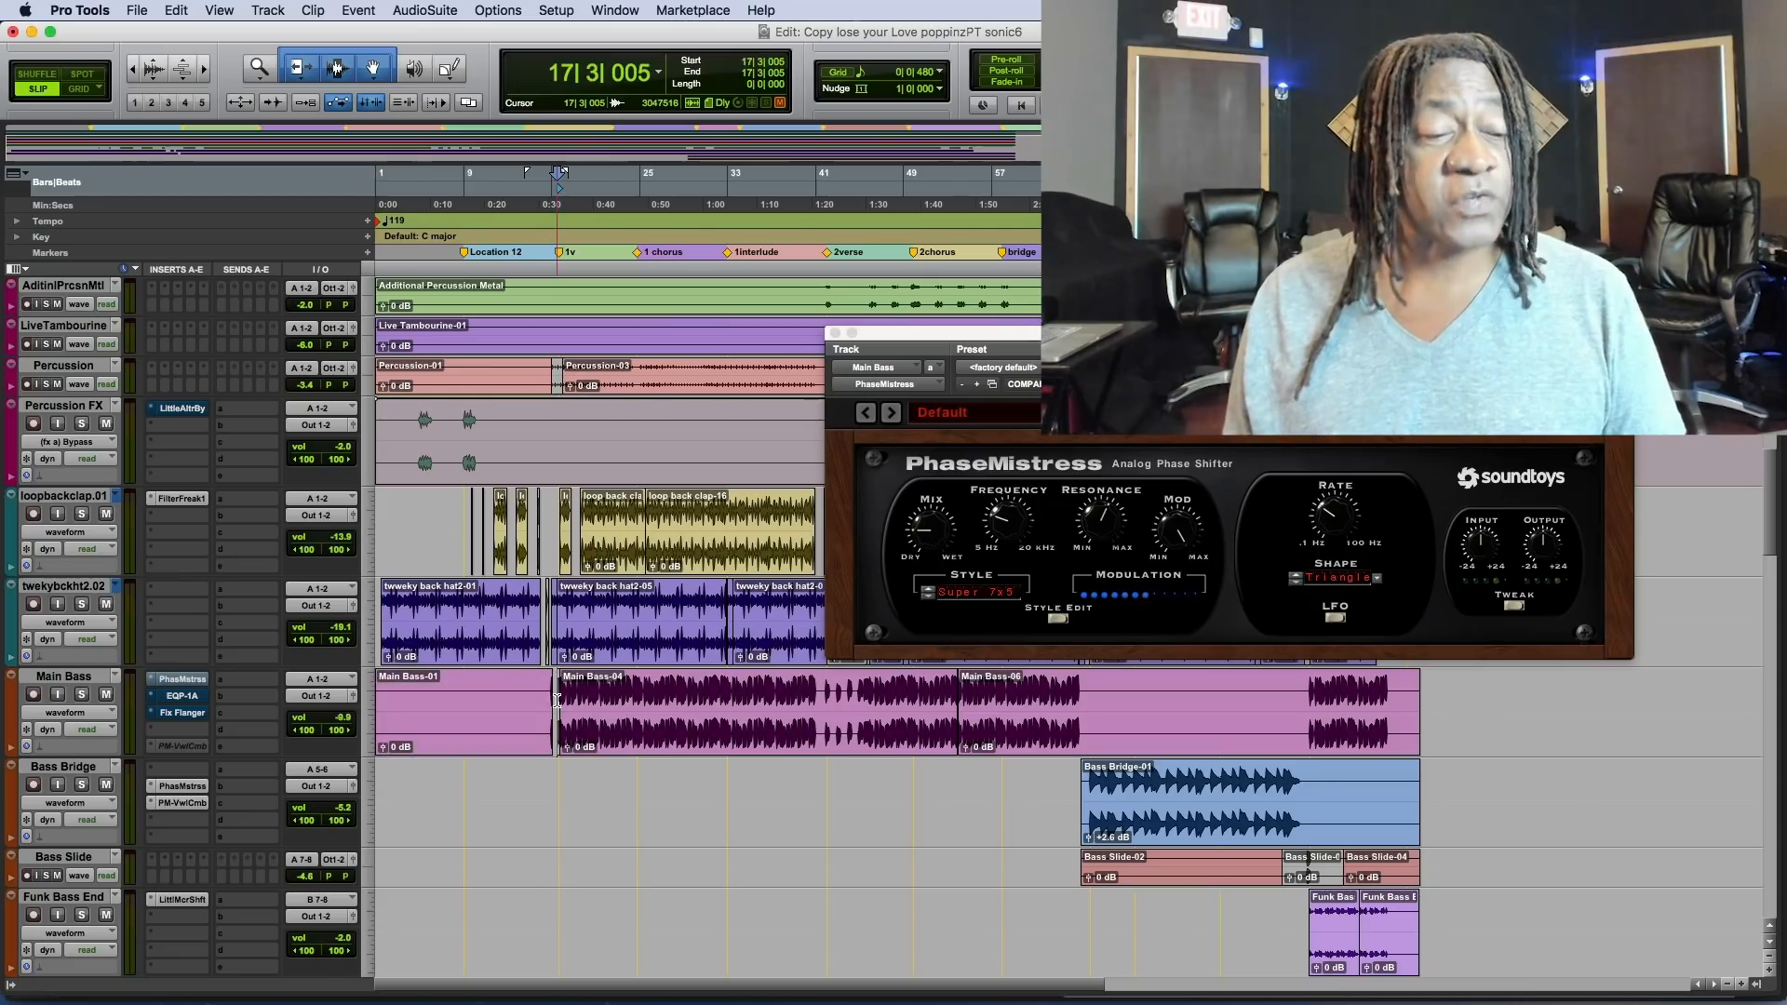
click(82, 695)
key(space)
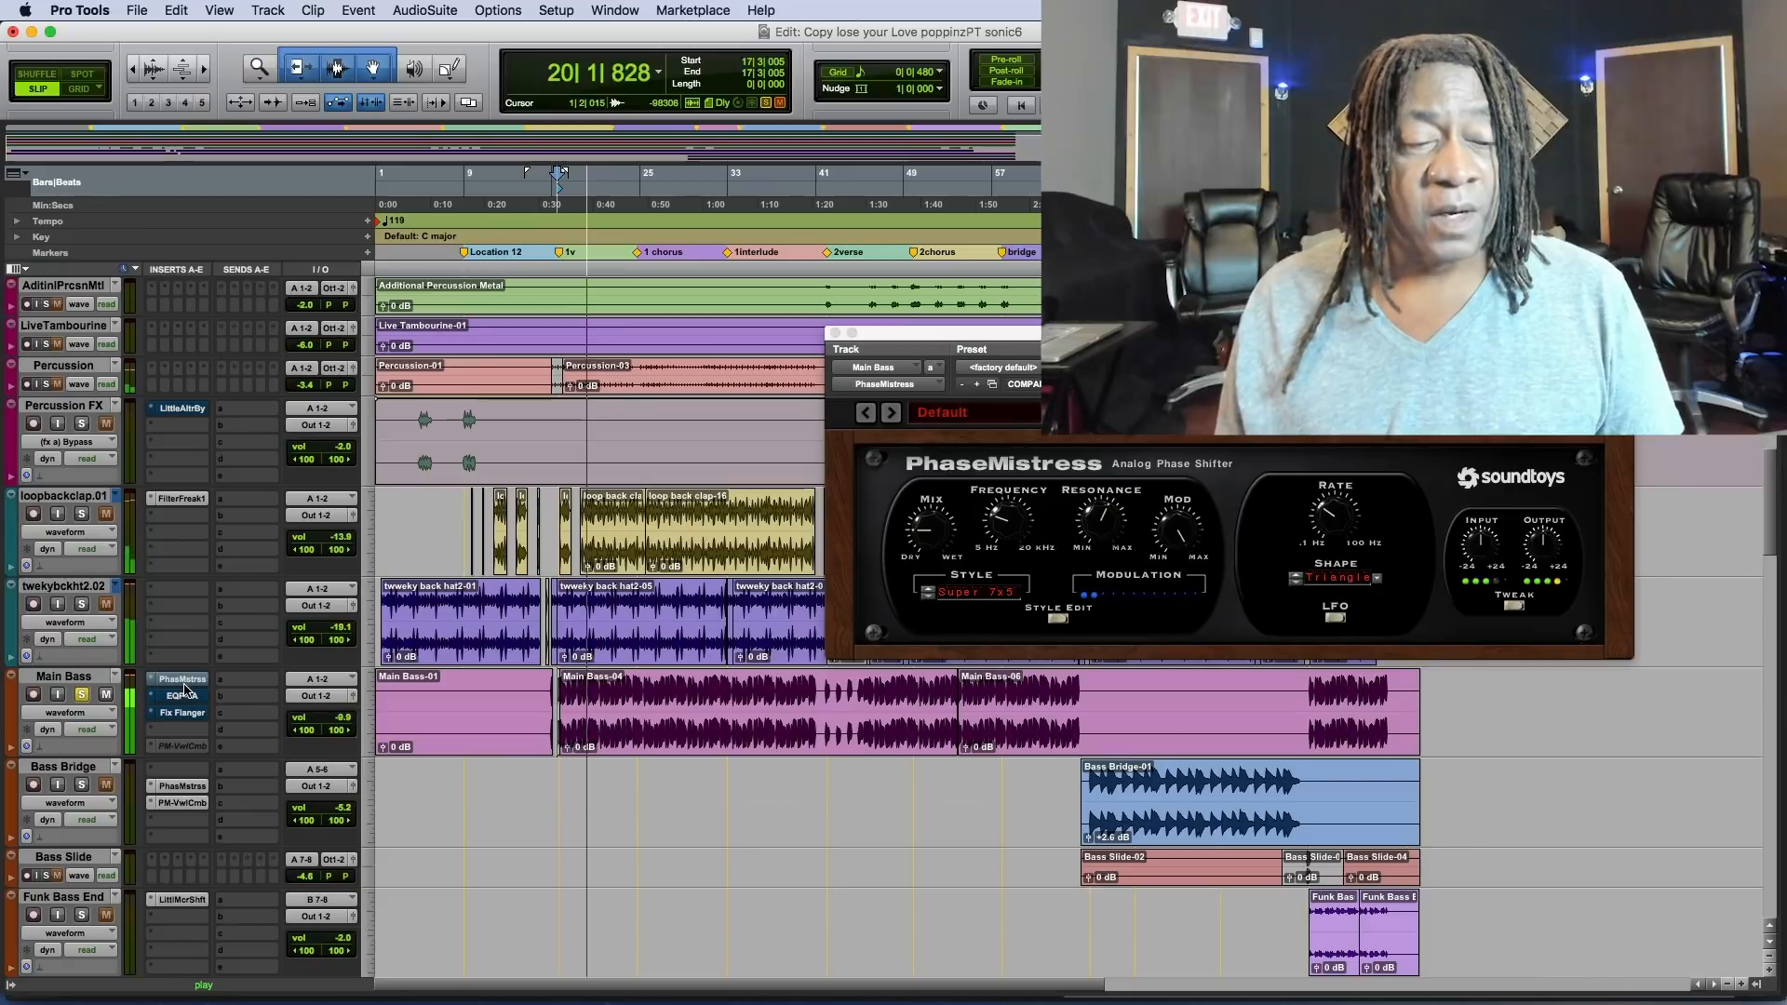
scroll(452, 628, up, 10)
key(space)
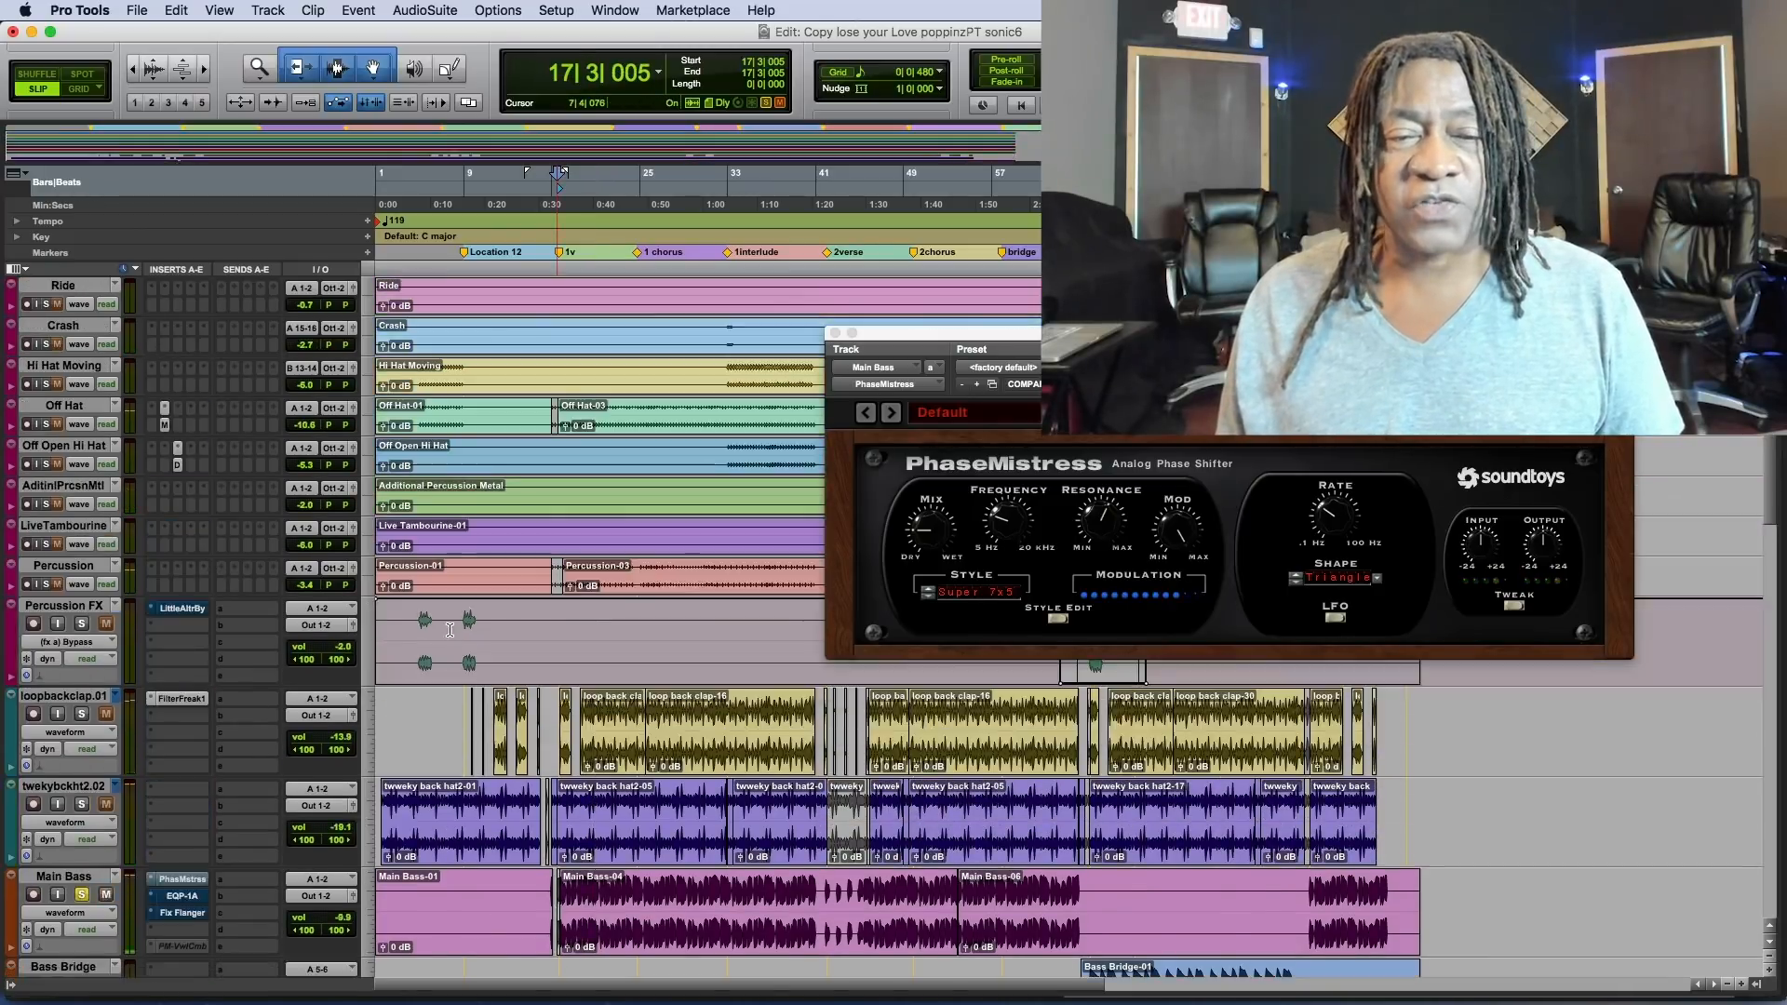
Stop playback and take the PhaseMistress insert on Main Bass out of bypass.
scroll(452, 628, up, 5)
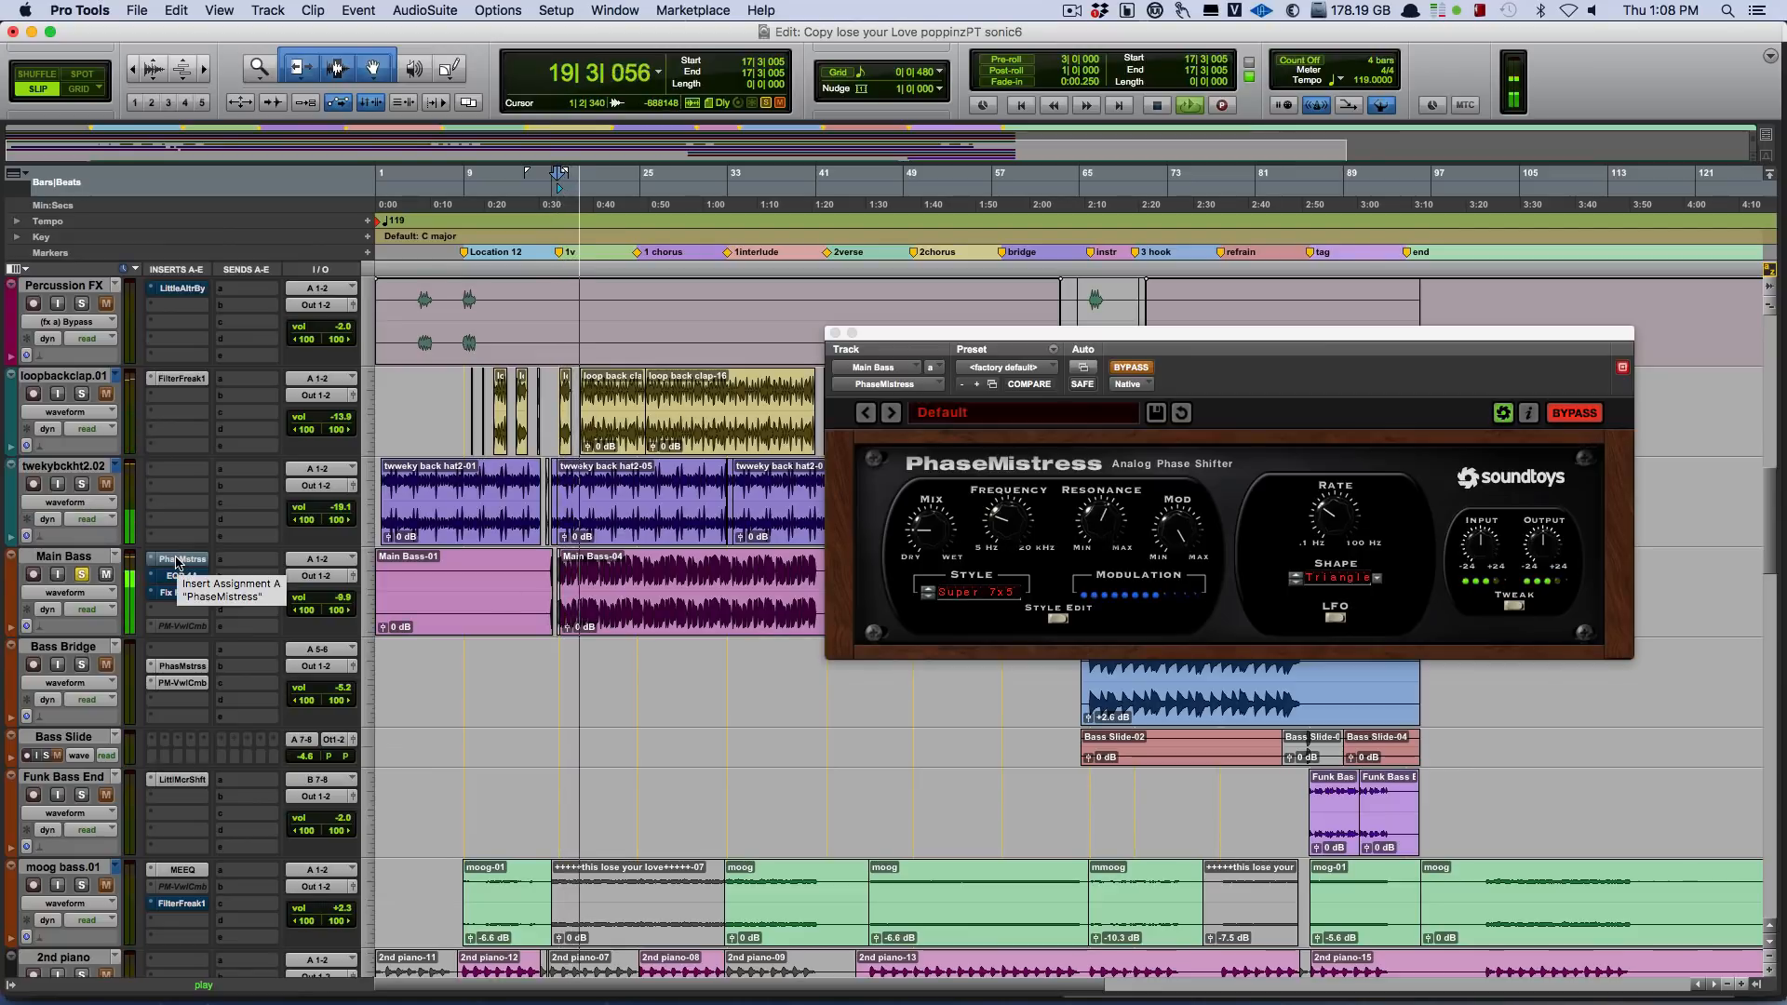
key(space)
right_click(176, 562)
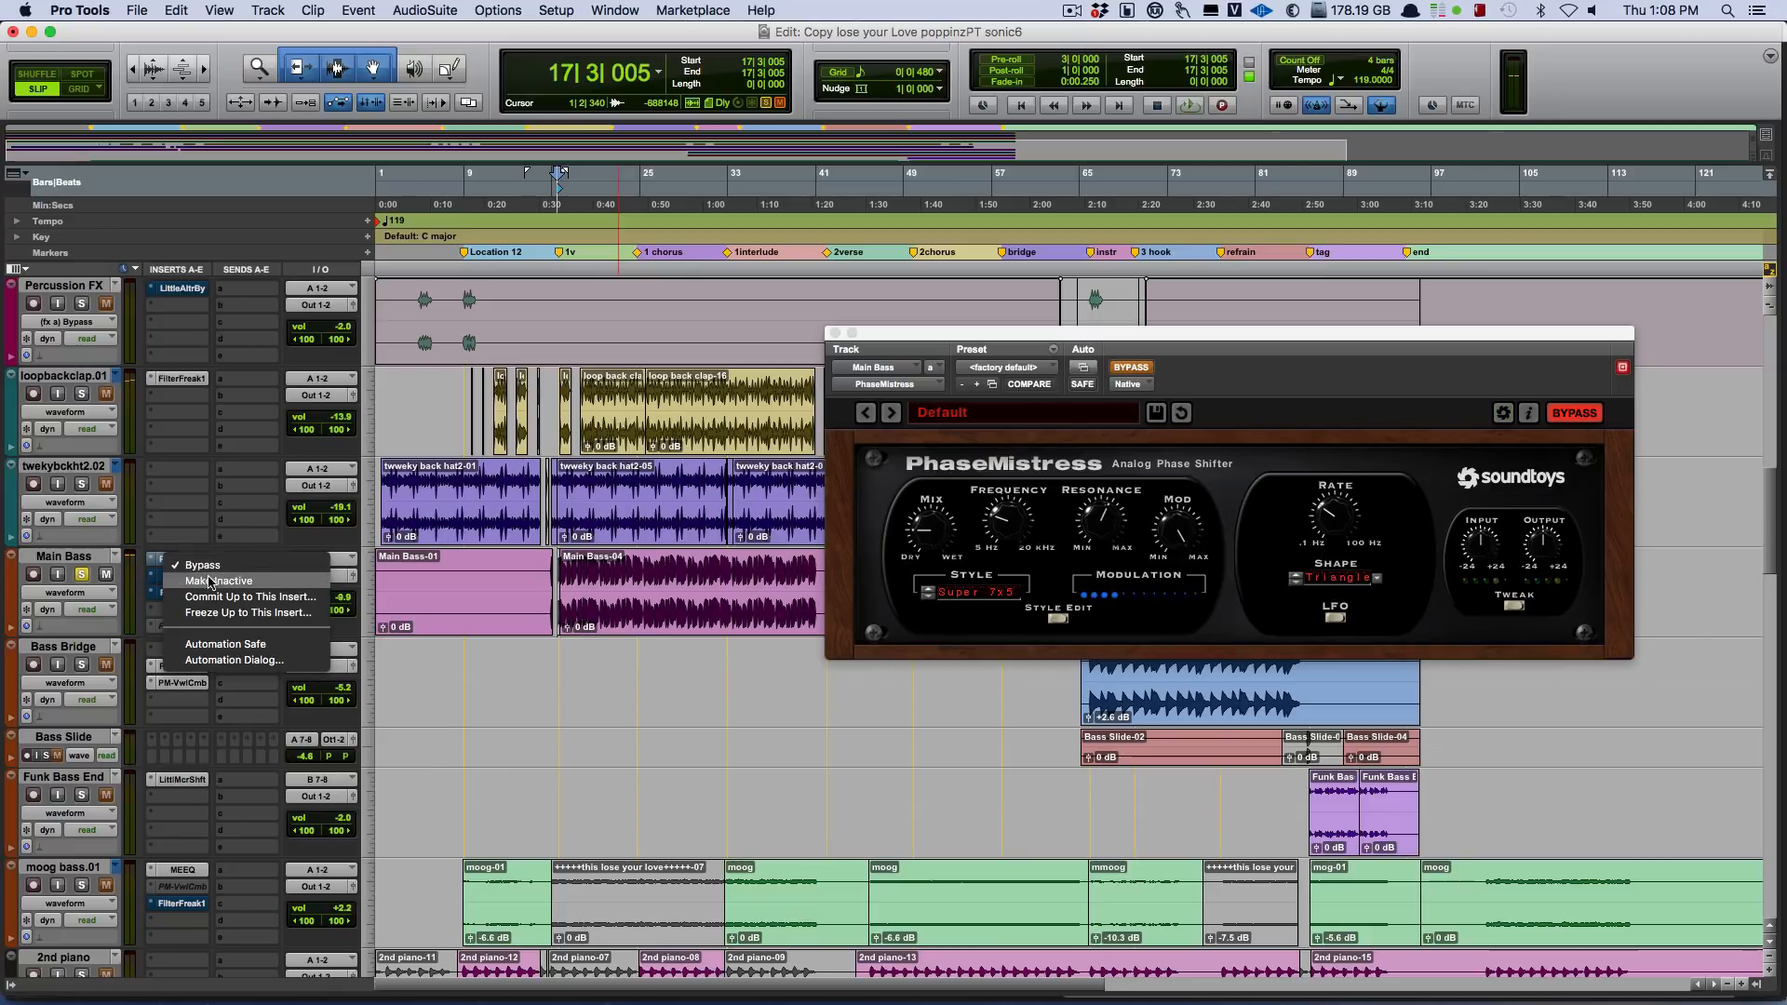
click(208, 568)
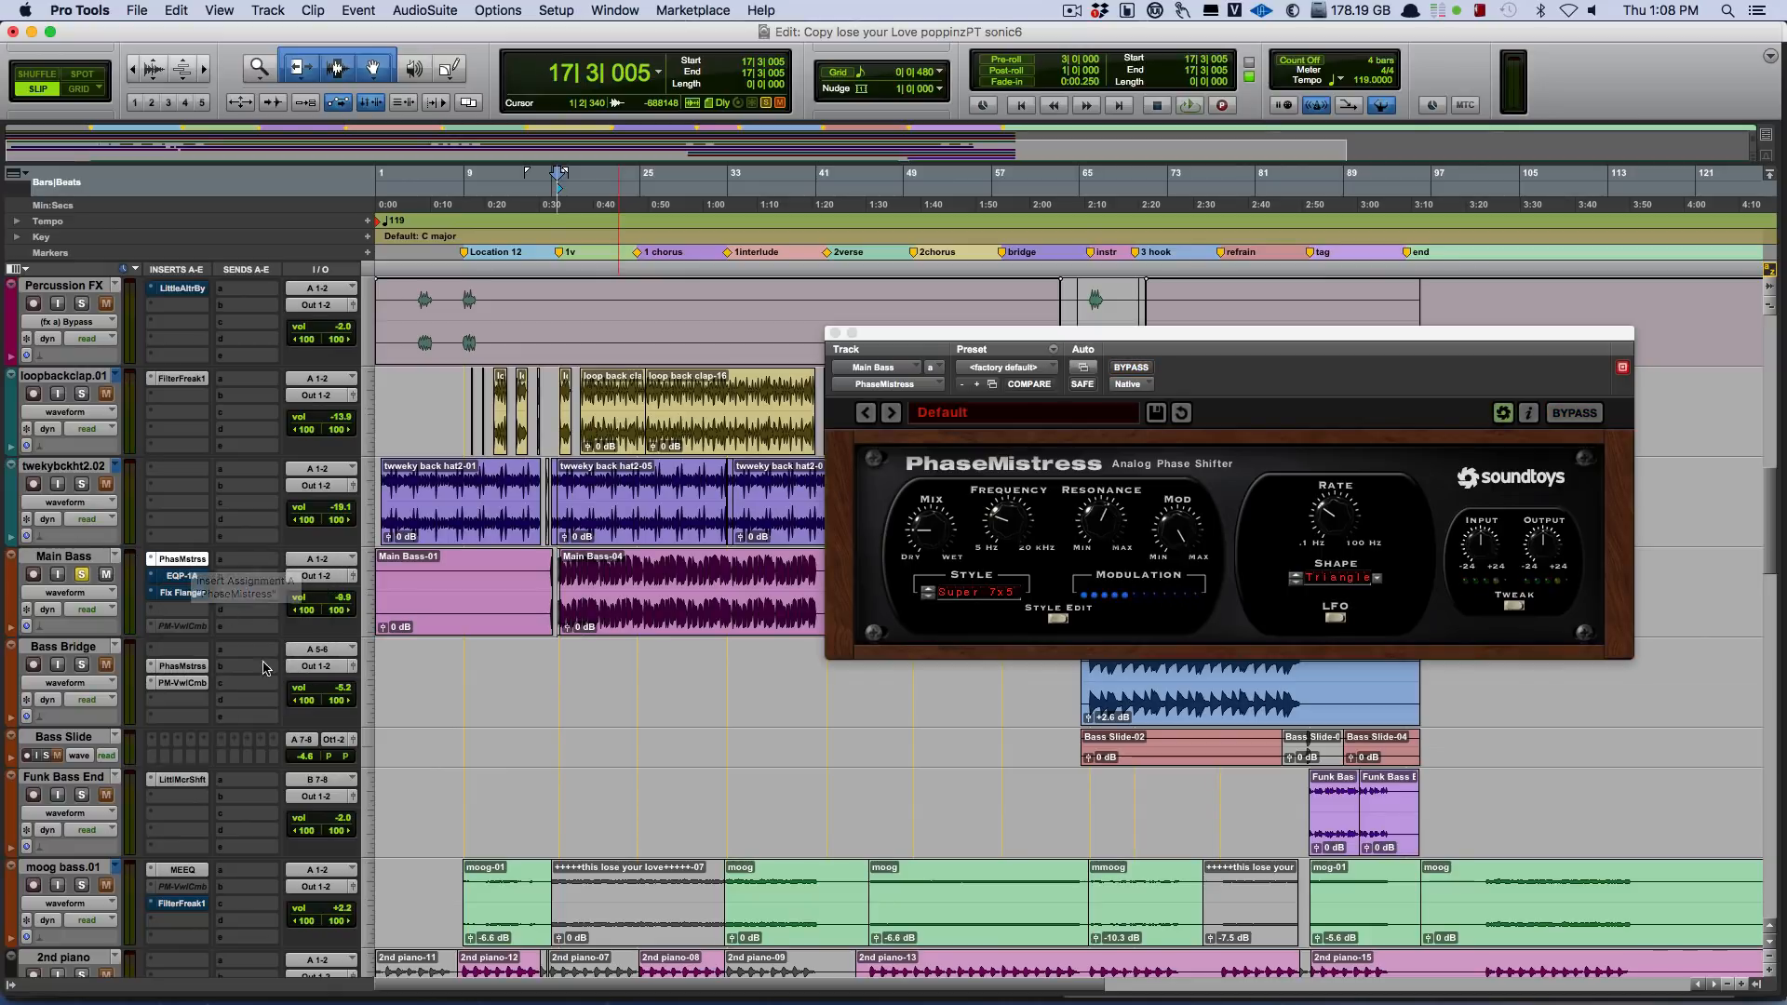
Take the EQP-1A insert on Main Bass out of bypass and open its plug-in window over the bass tracks.
right_click(178, 577)
click(197, 584)
click(187, 577)
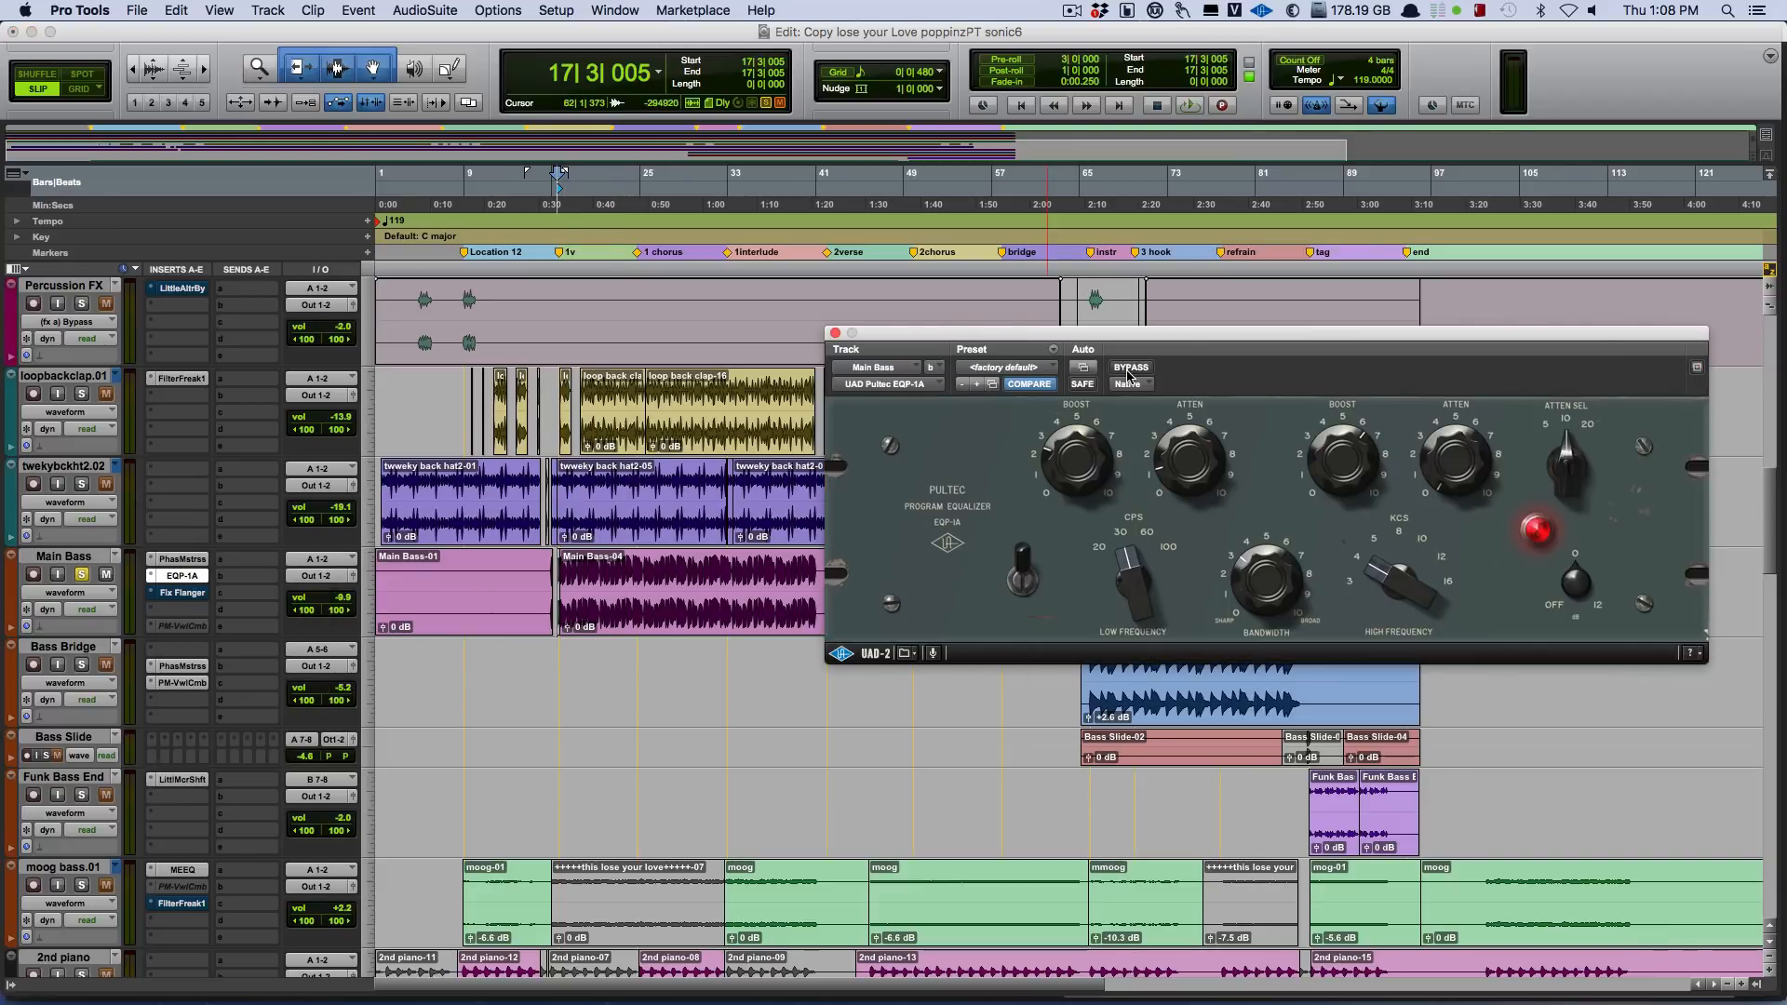
drag(1150, 335, 1082, 451)
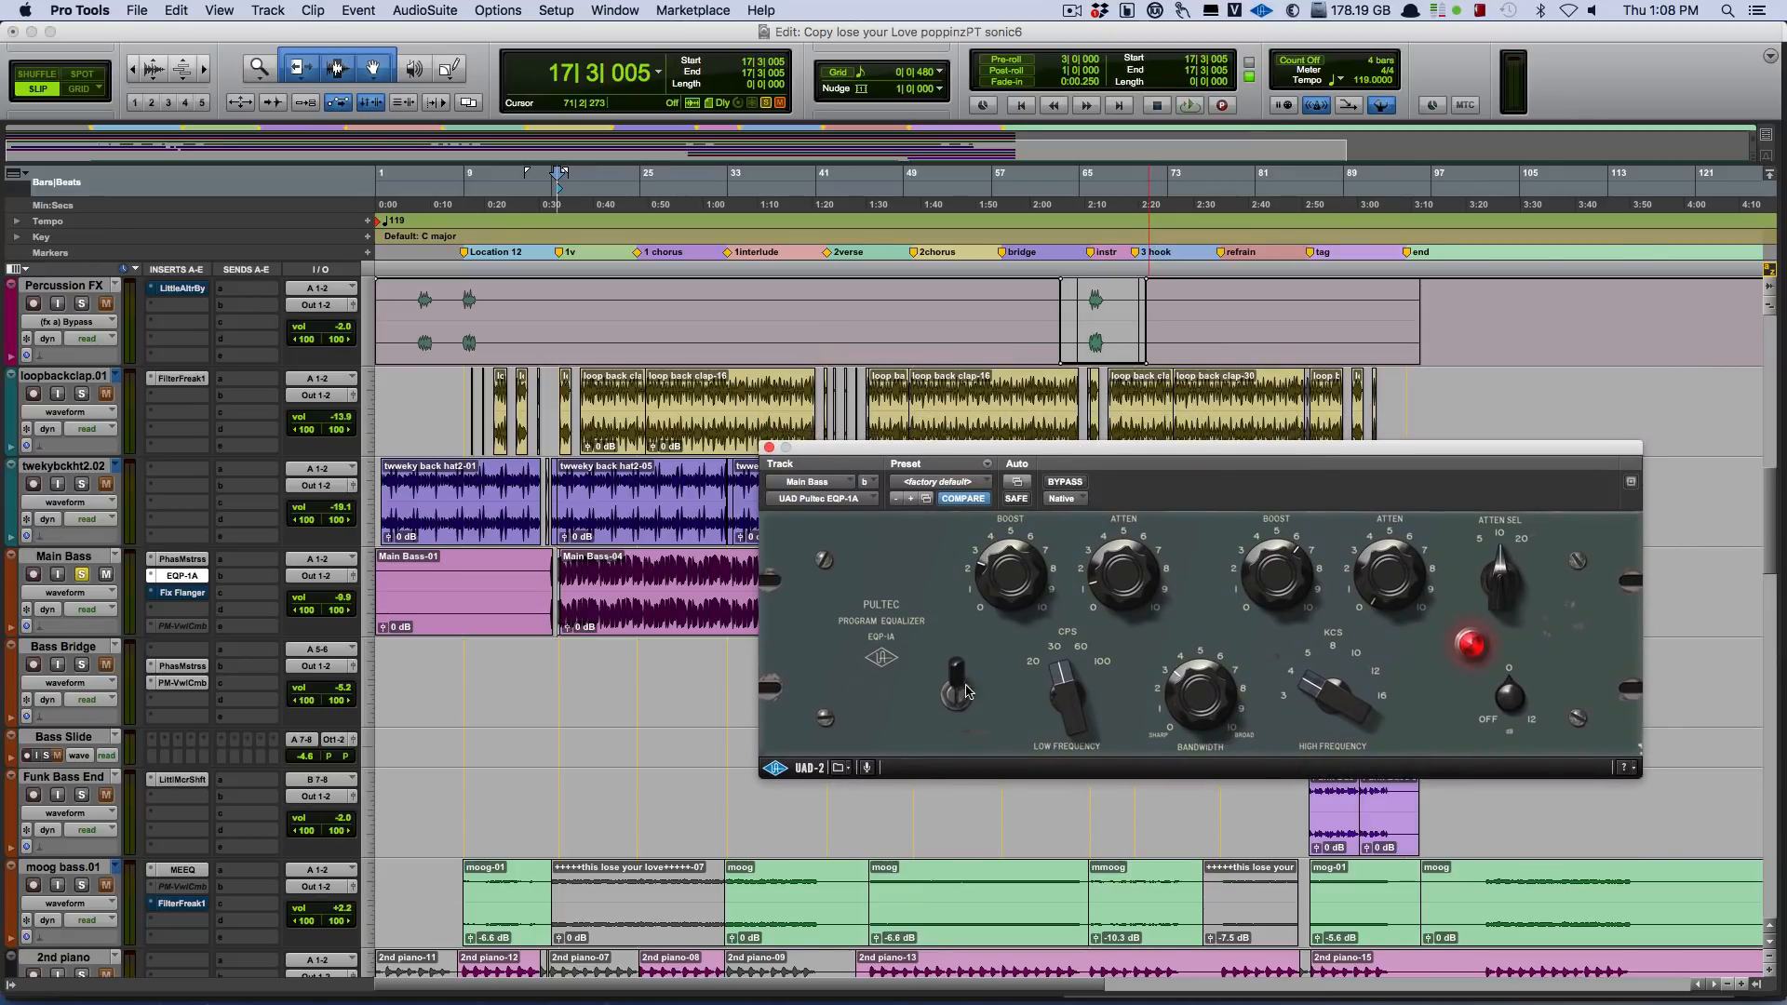
Compare the soloed Main Bass with the Pultec EQP-1A bypassed and active during playback.
key(space)
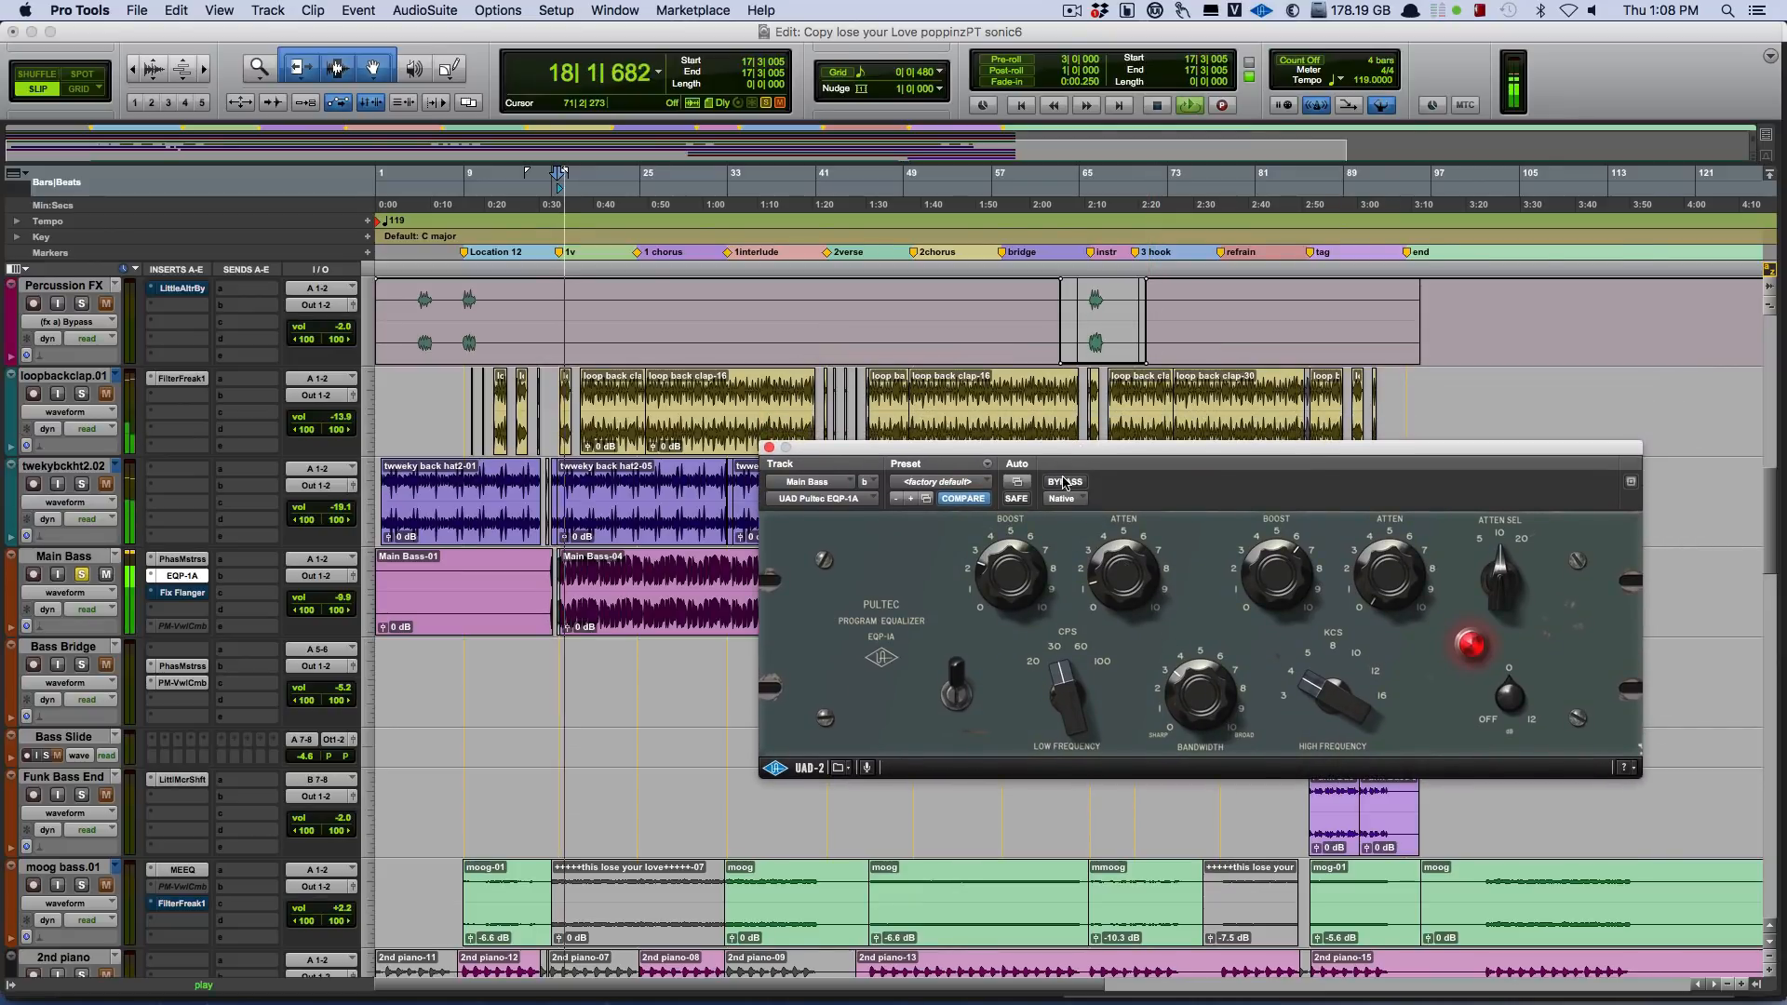
click(1064, 483)
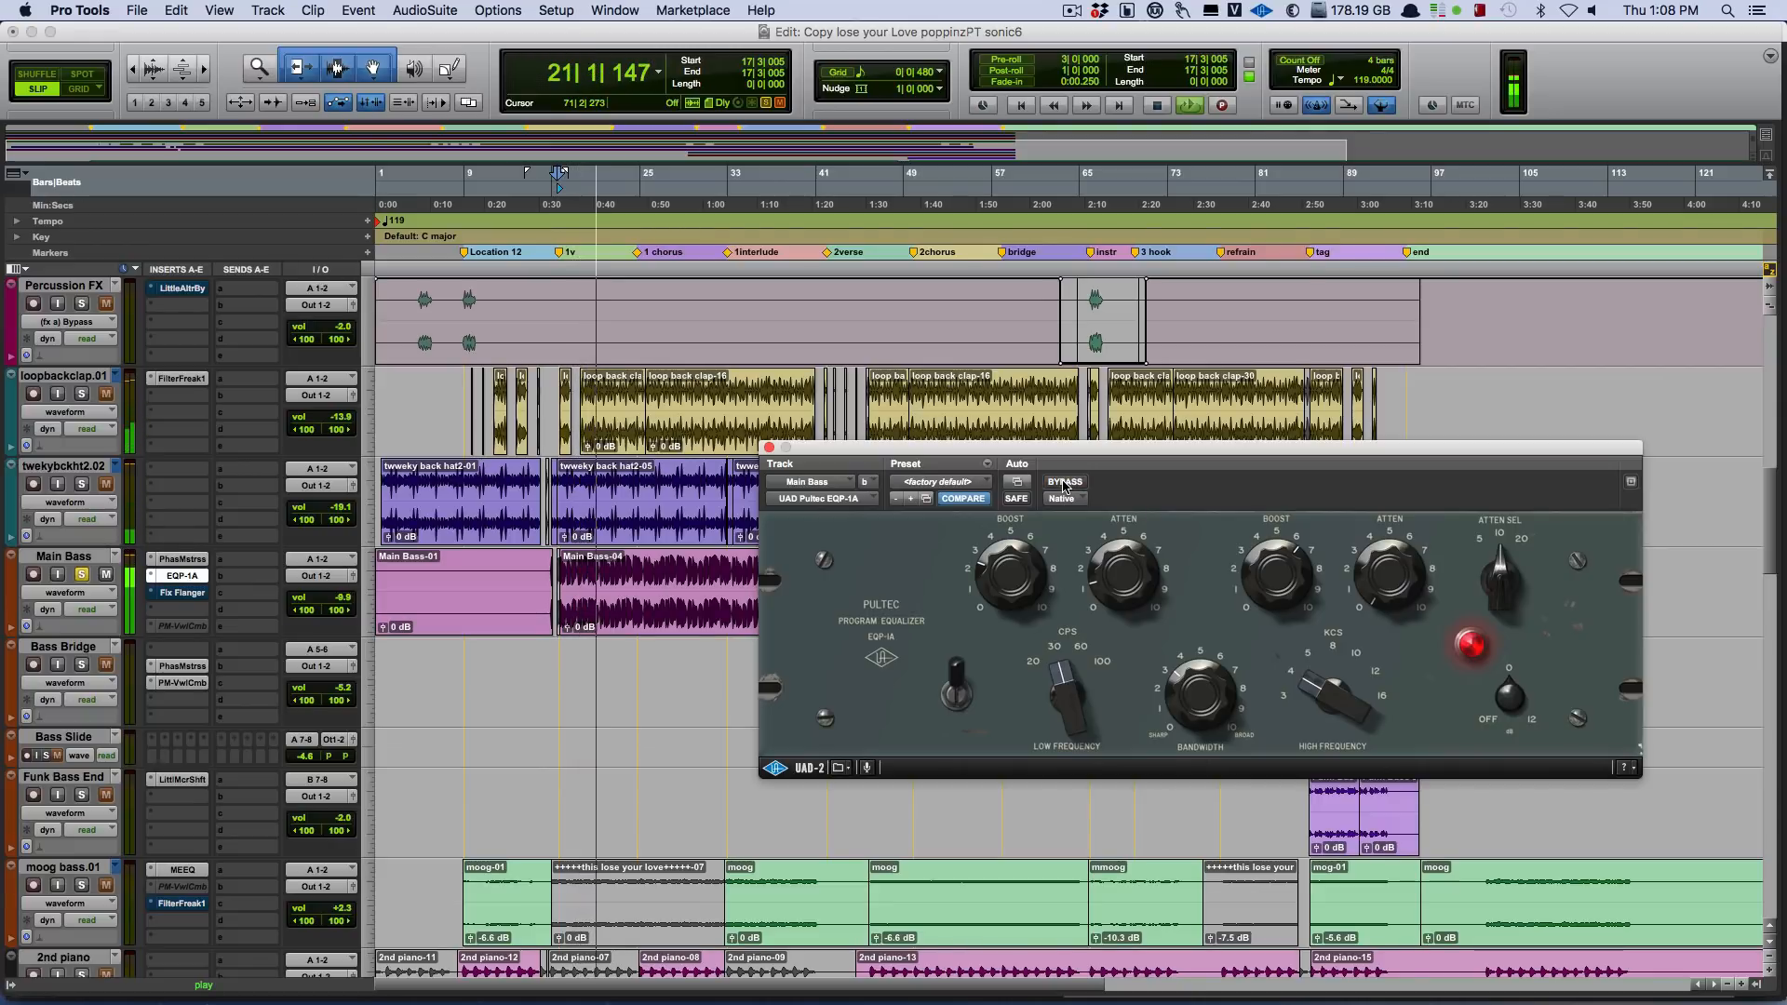
click(1064, 483)
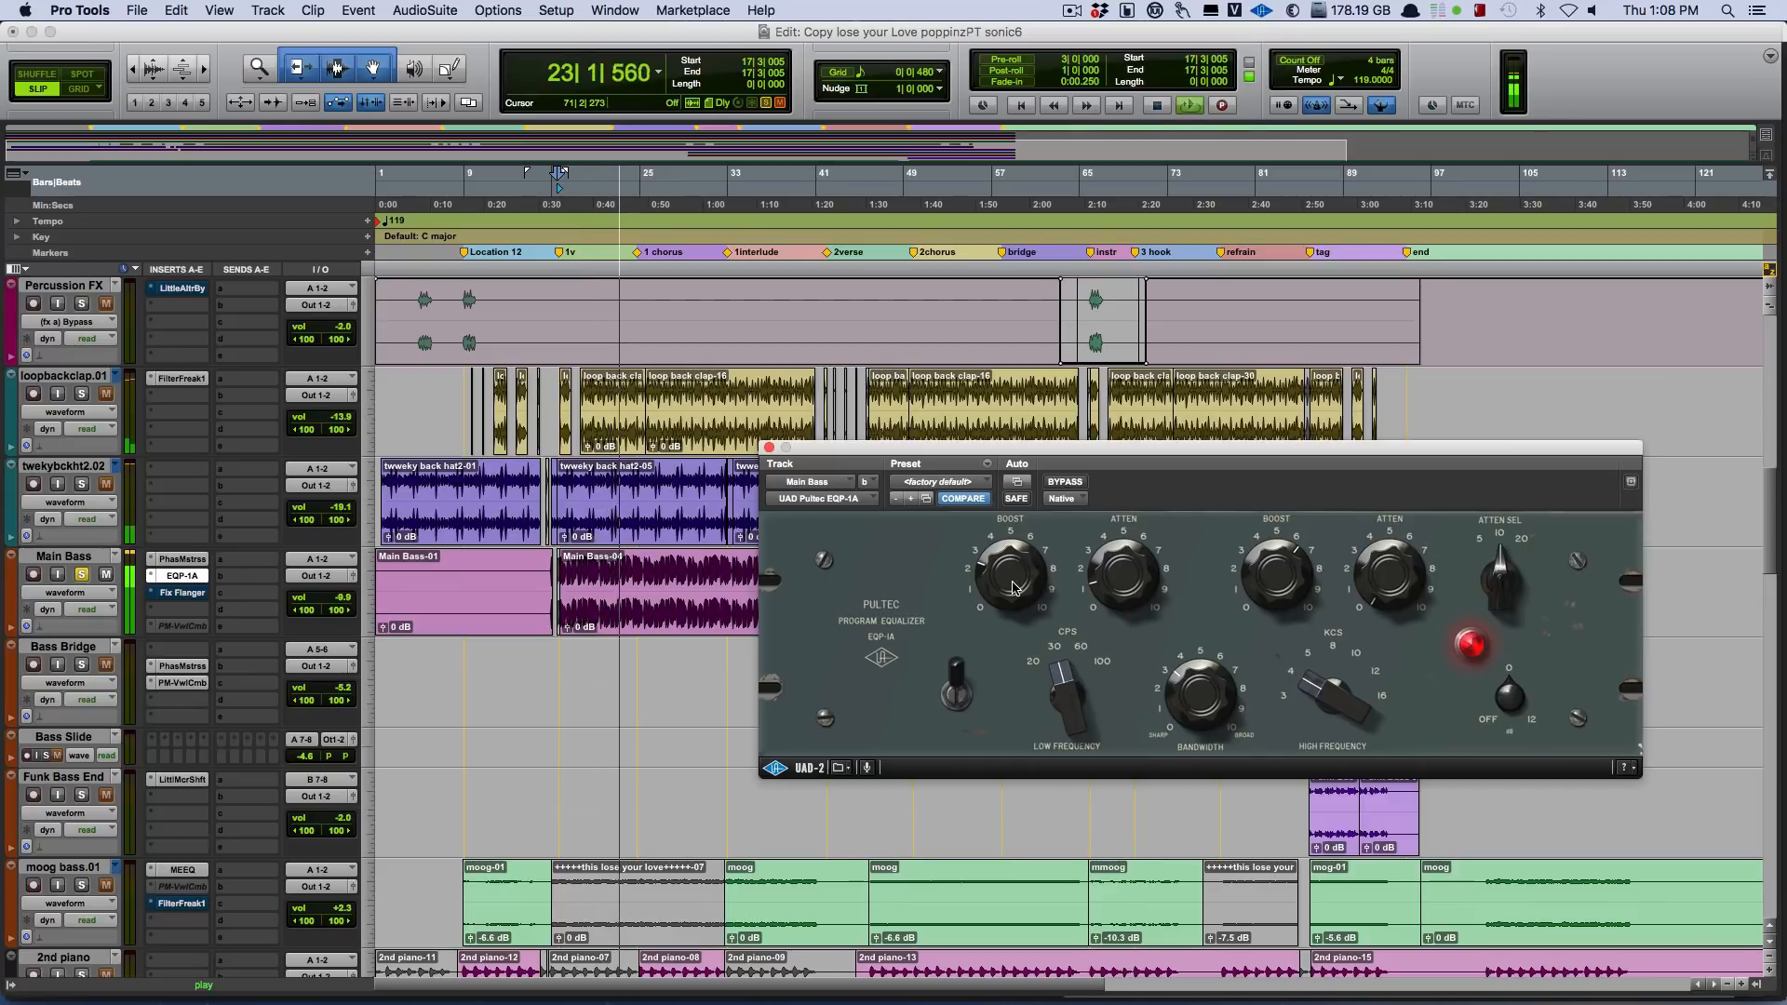
click(1070, 482)
click(1070, 483)
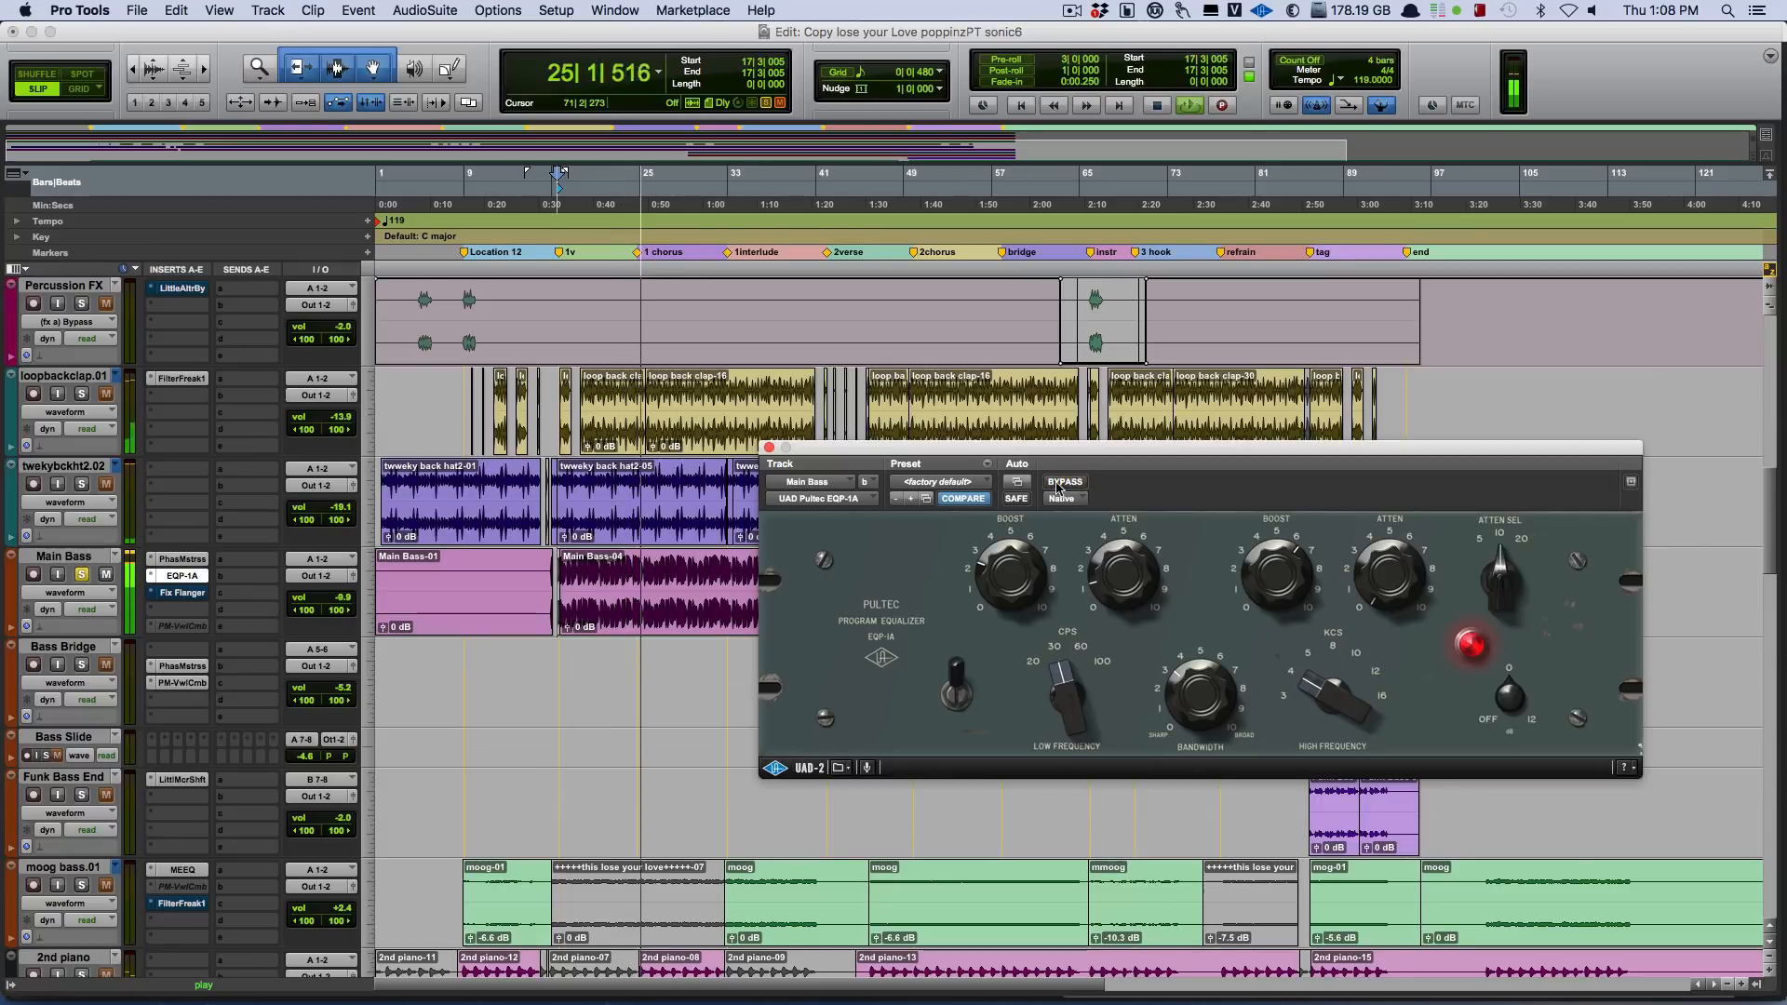
key(space)
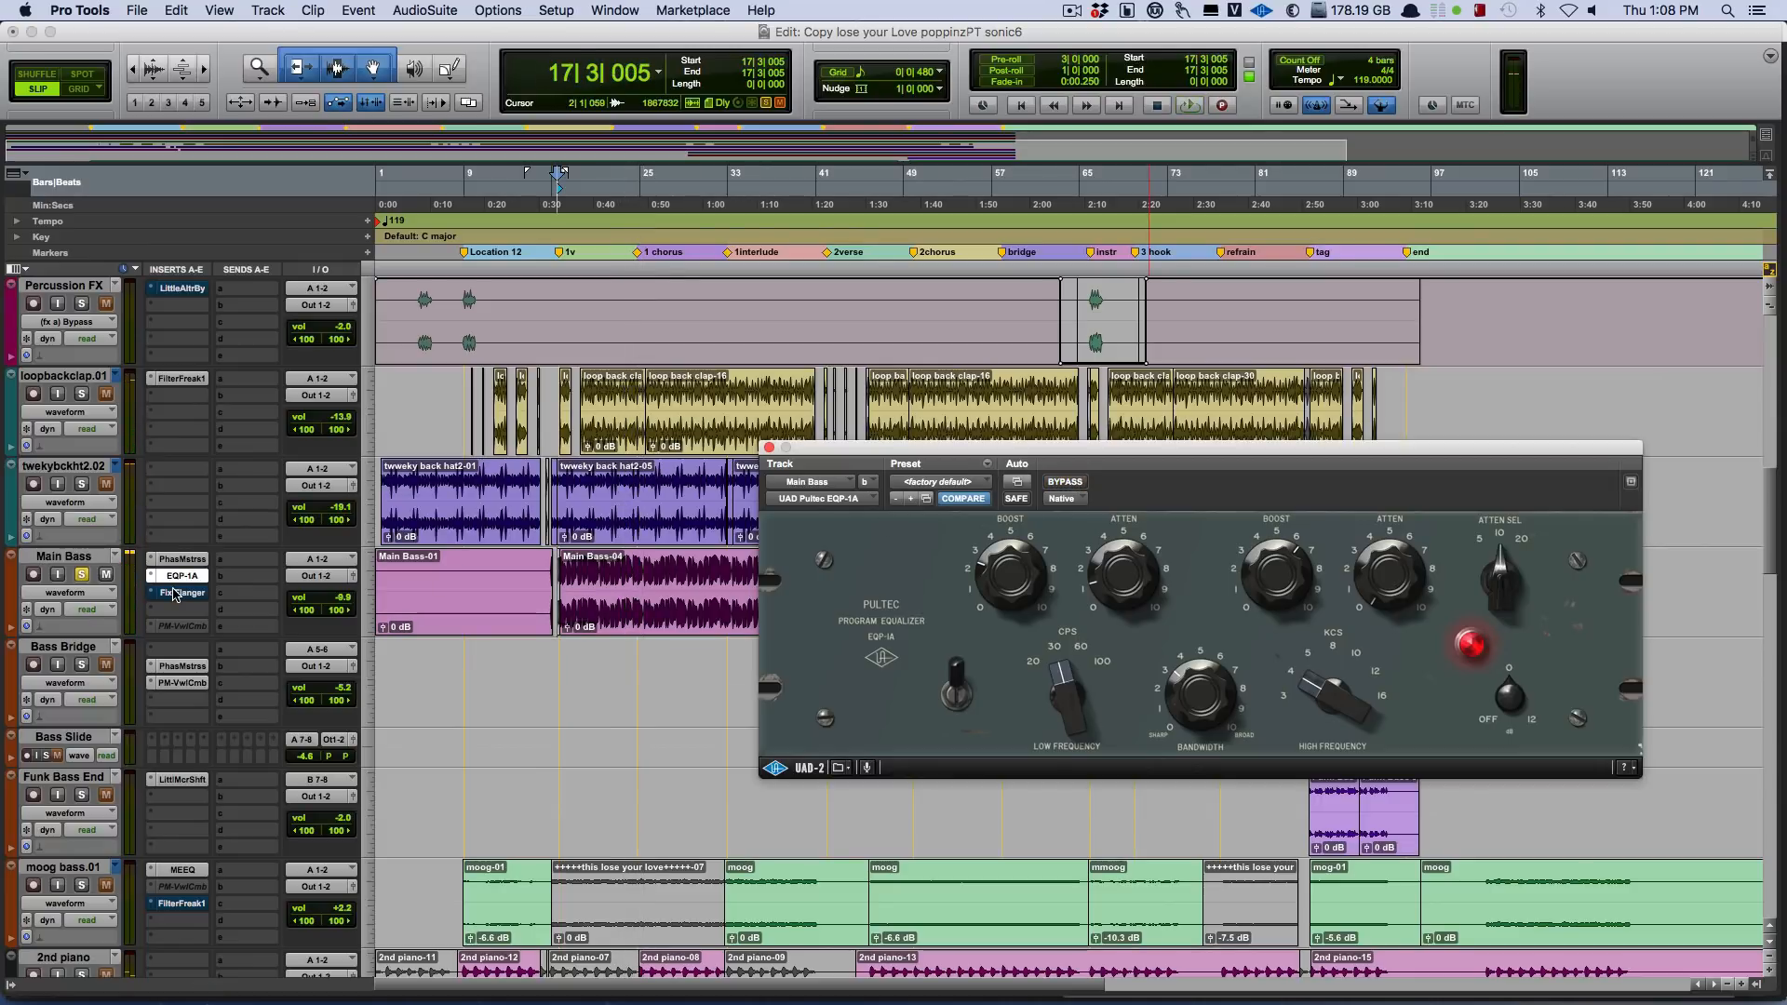
Take the Fix Flanger insert on Main Bass out of bypass and open its plug-in window lower, over the bass tracks.
right_click(173, 594)
click(193, 600)
click(181, 593)
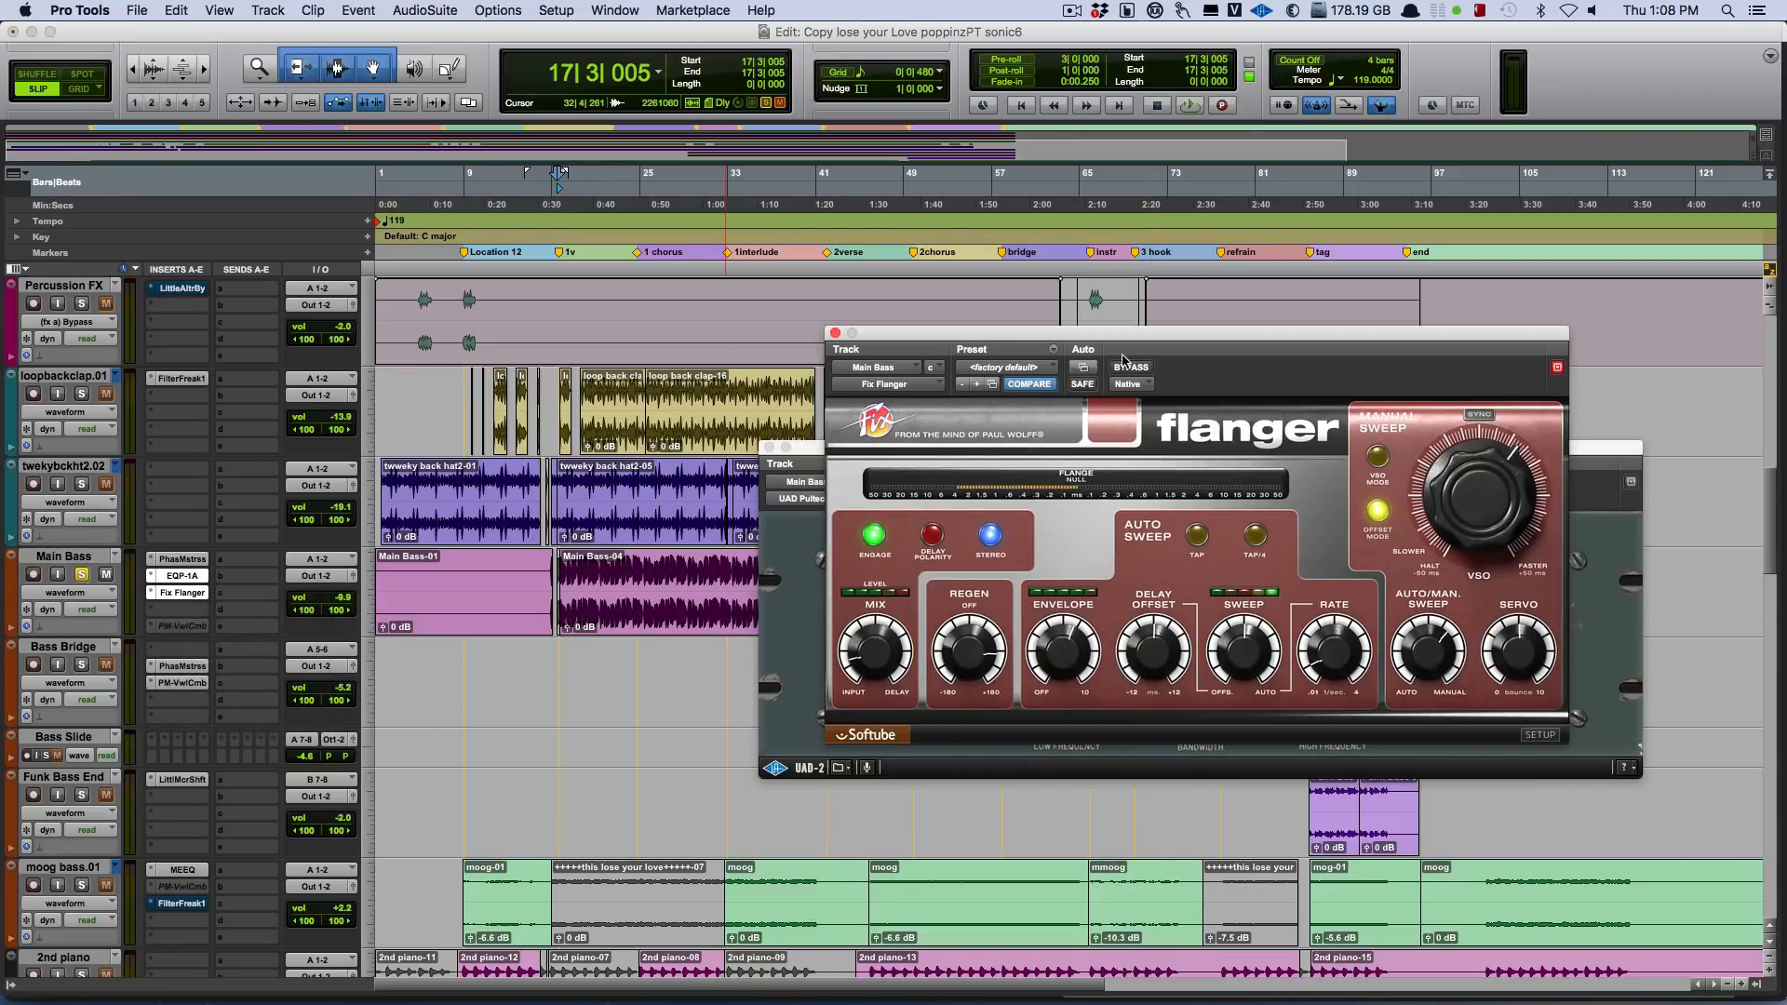
drag(1159, 346, 1227, 485)
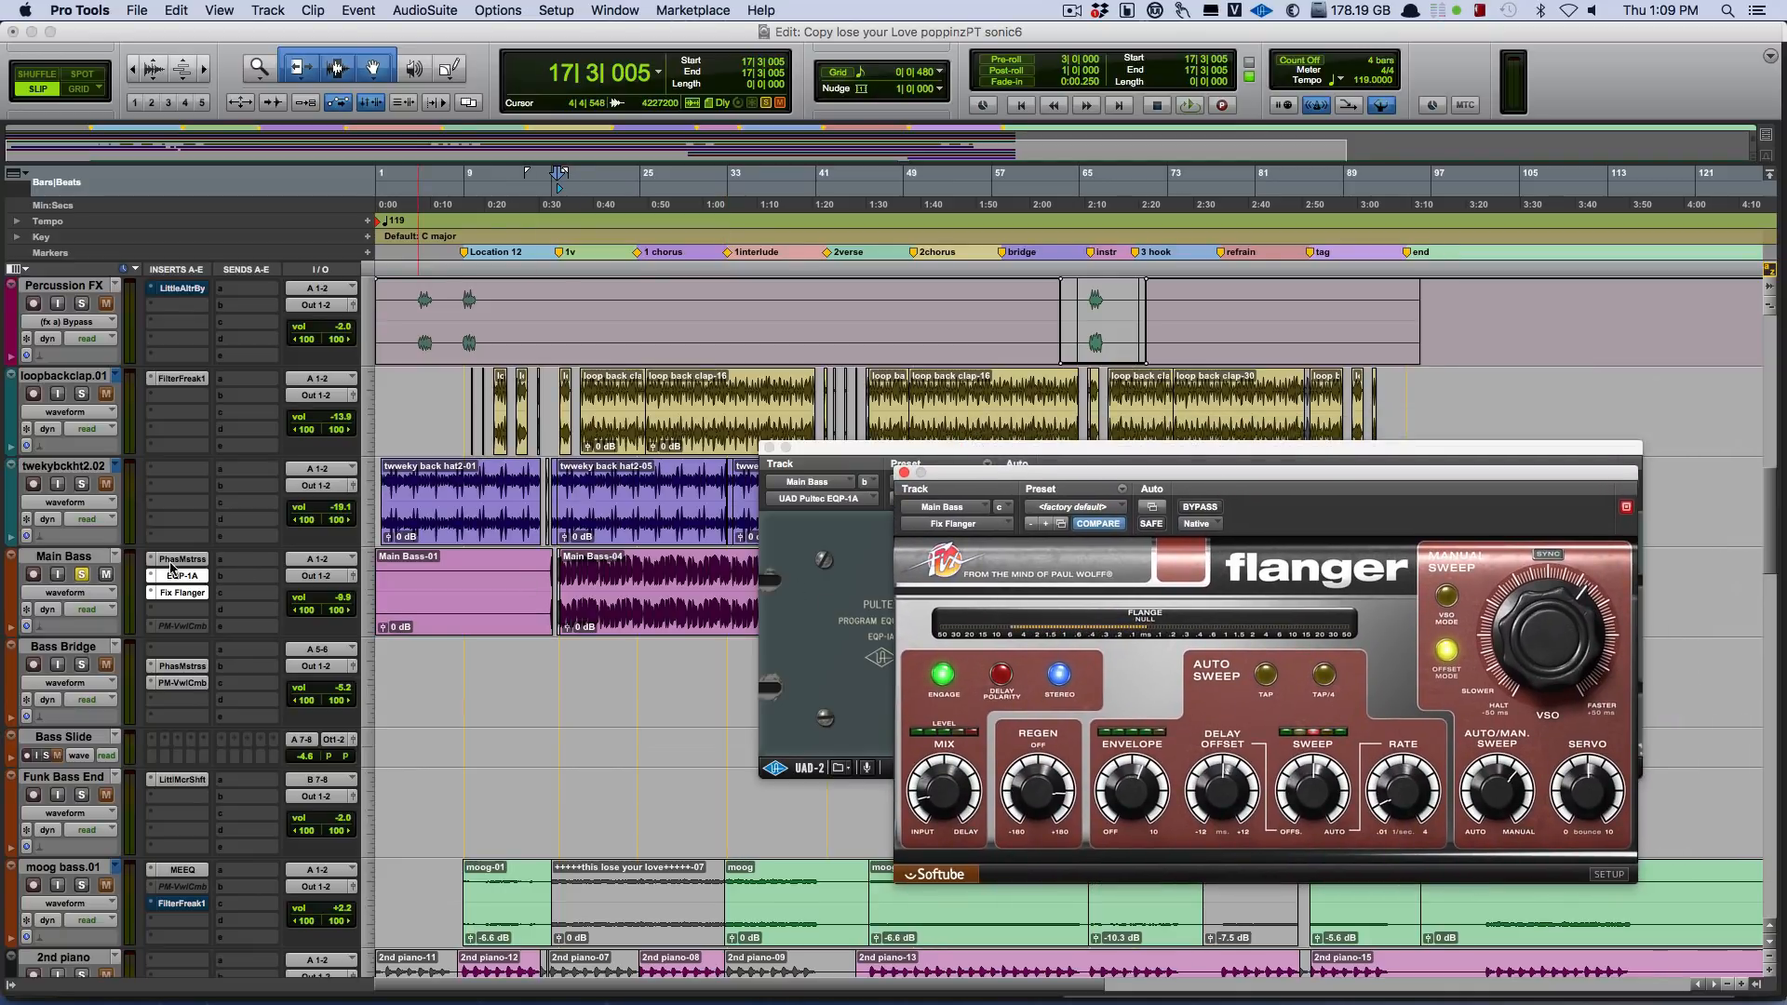
Play the soloed Main Bass from bar 17 with the Fix Flanger active, and stop playback.
key(space)
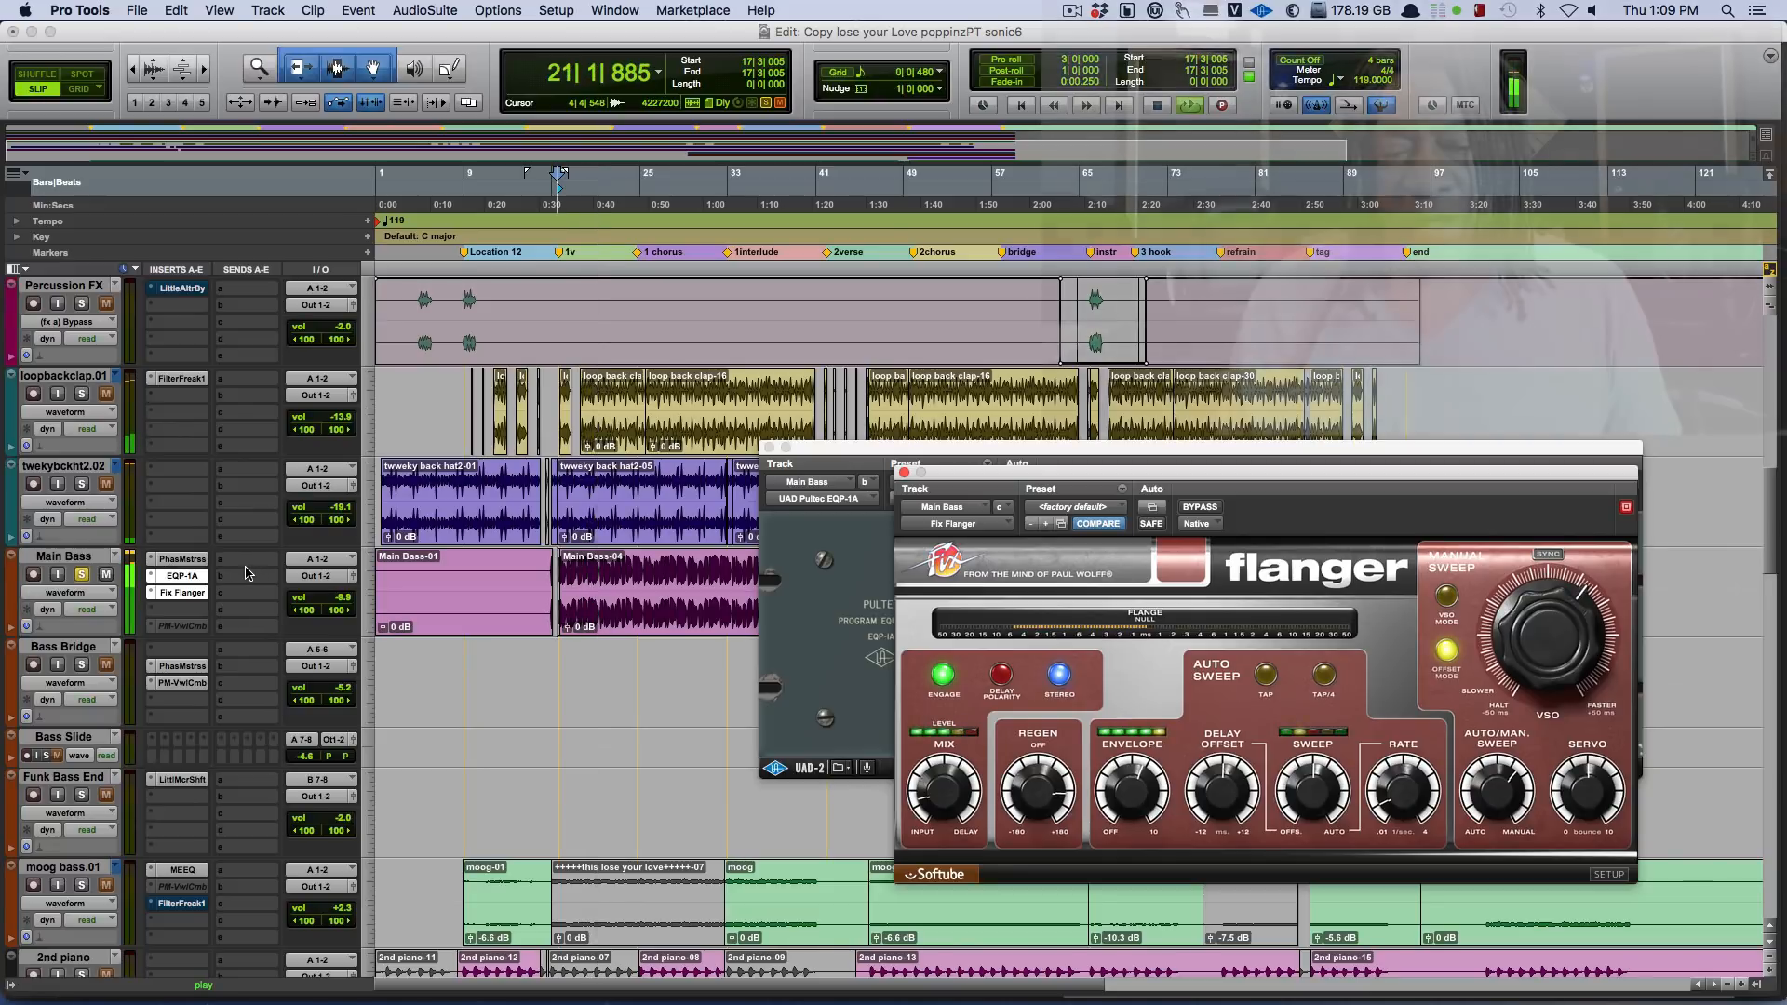
key(space)
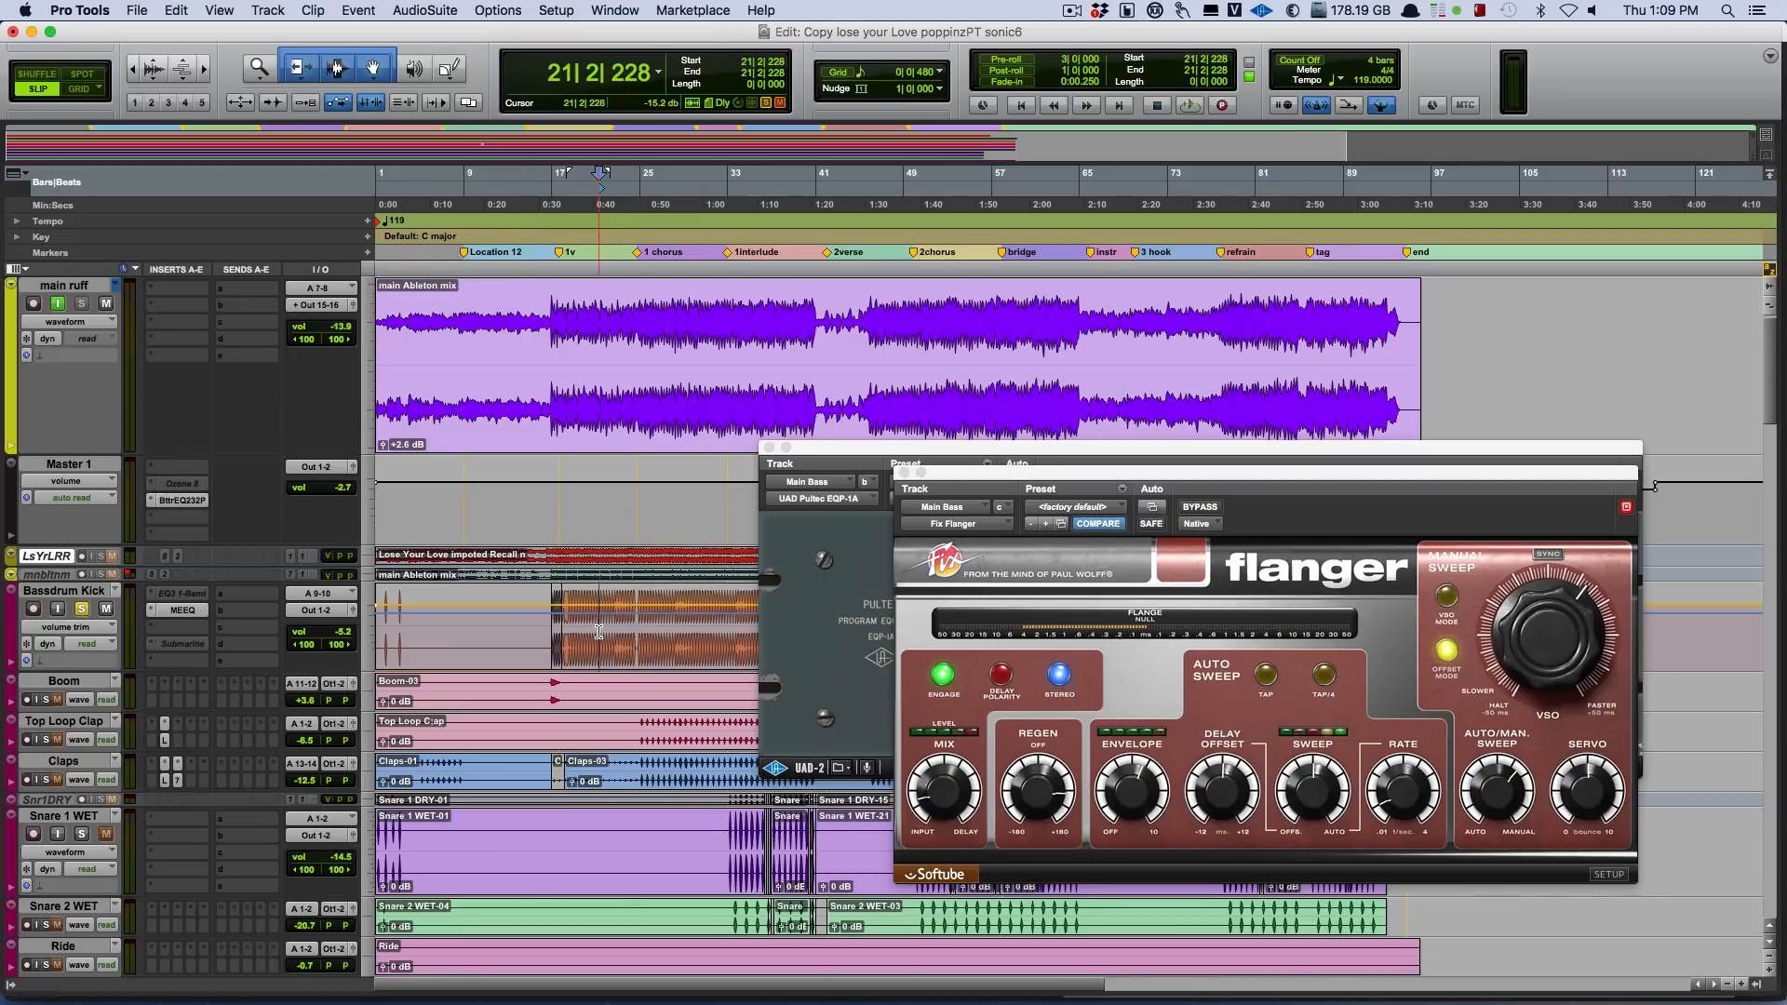
Play the soloed Bassdrum Kick and Main Bass together from bar 21 with the Main Bass track in view, and stop playback.
key(space)
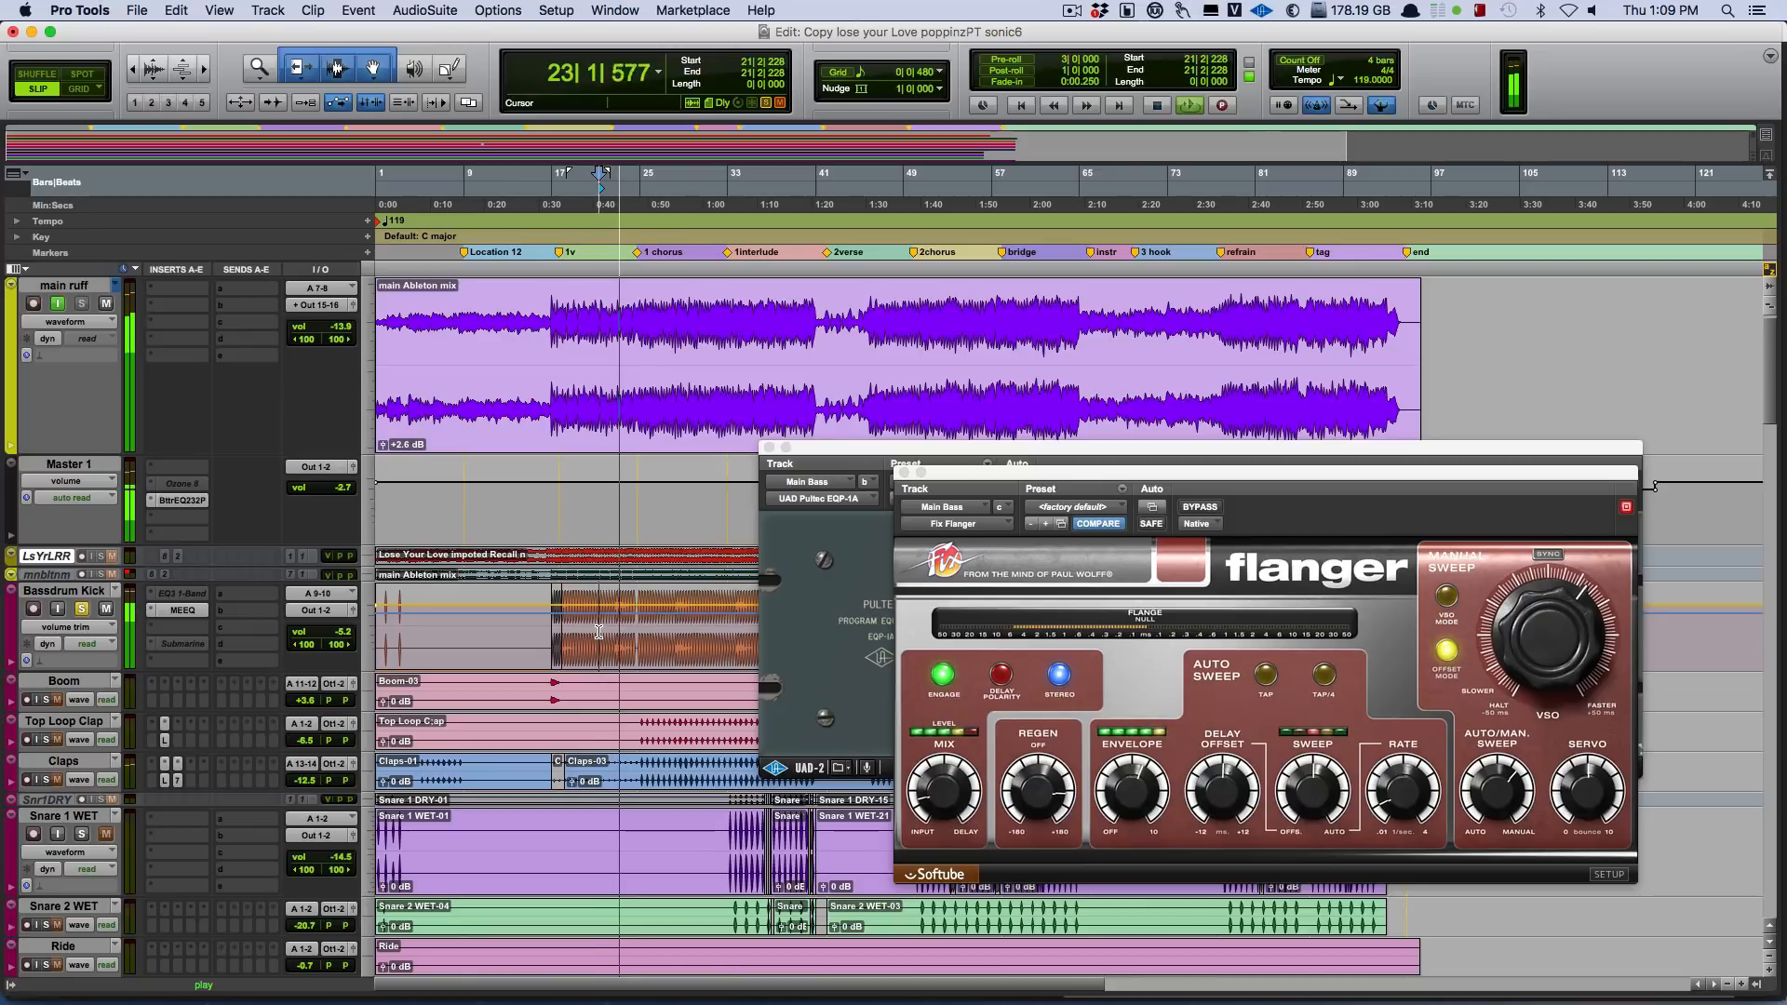
scroll(734, 667, down, 5)
scroll(734, 667, down, 6)
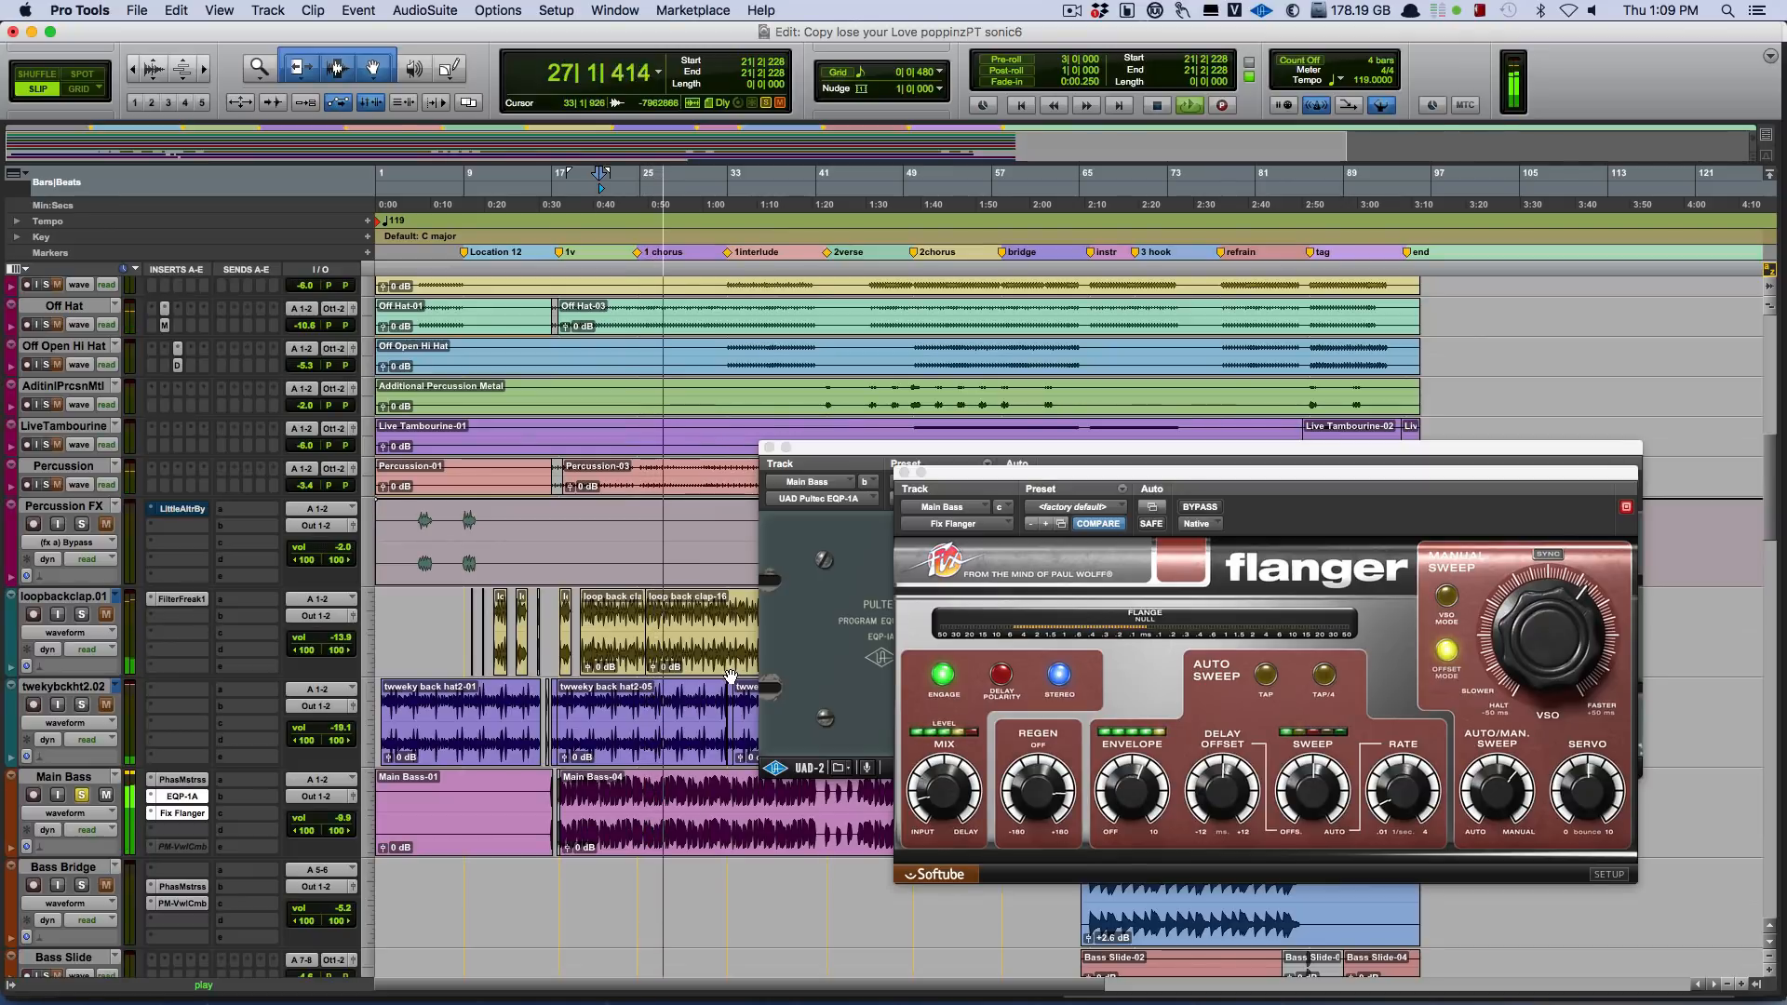
key(space)
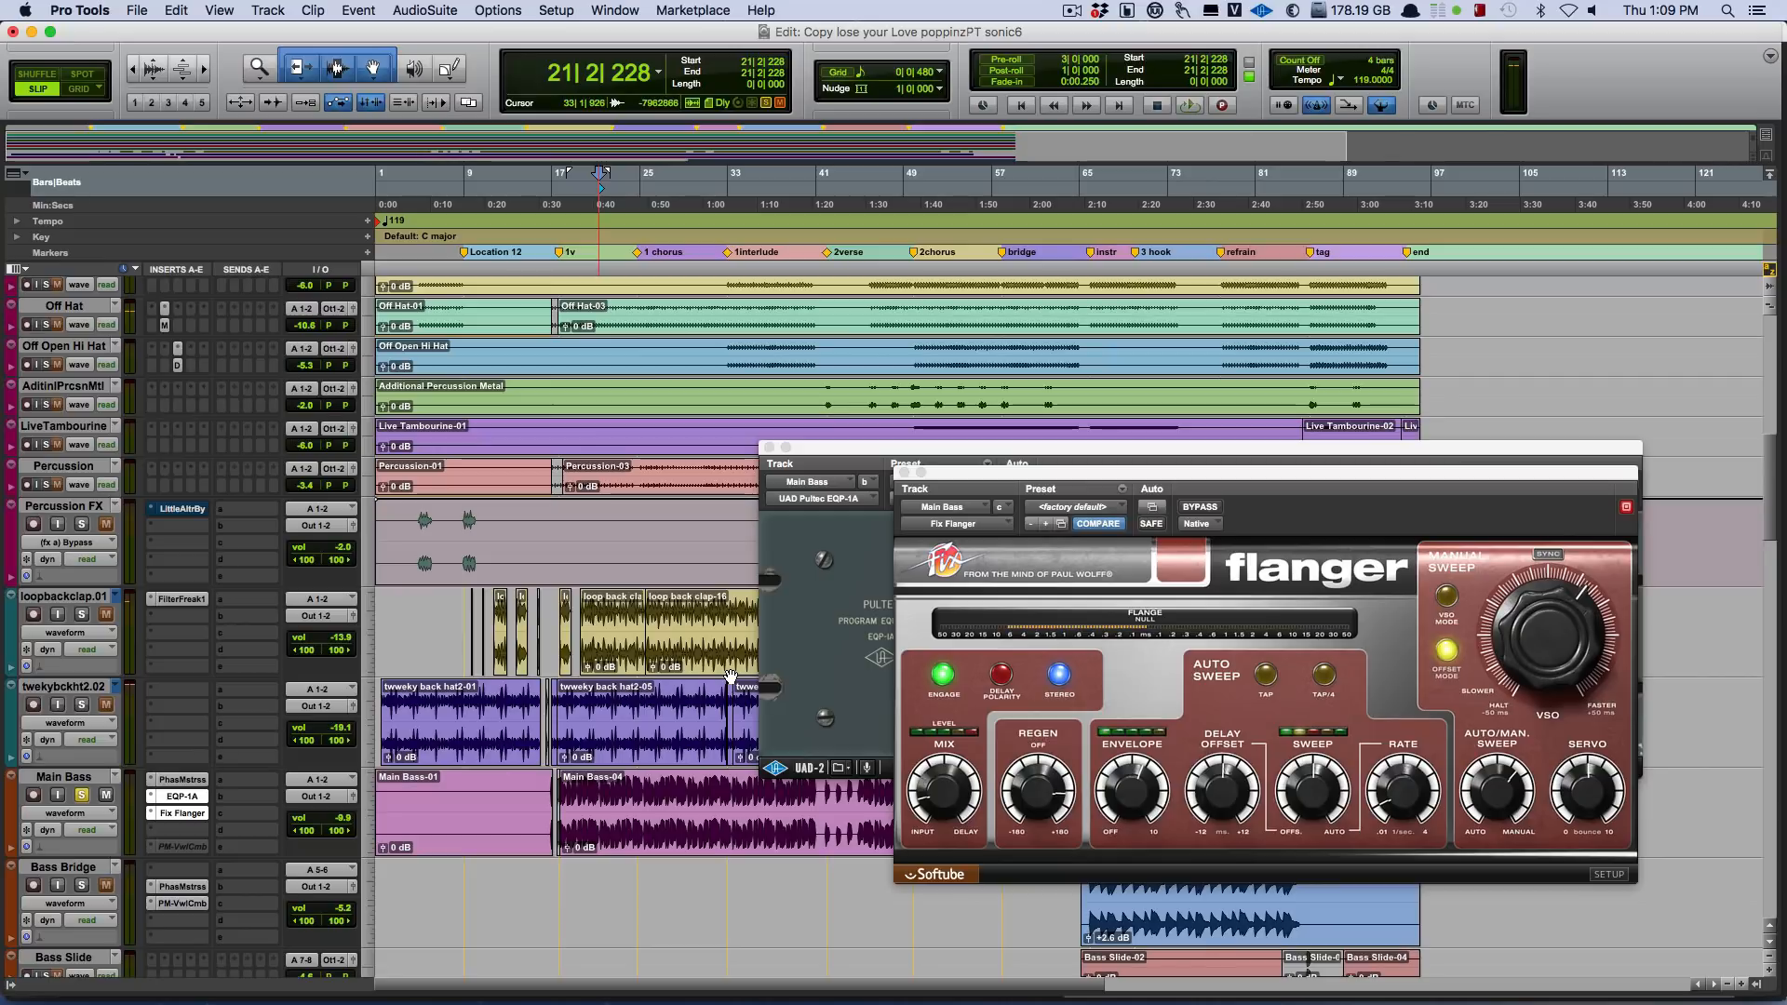
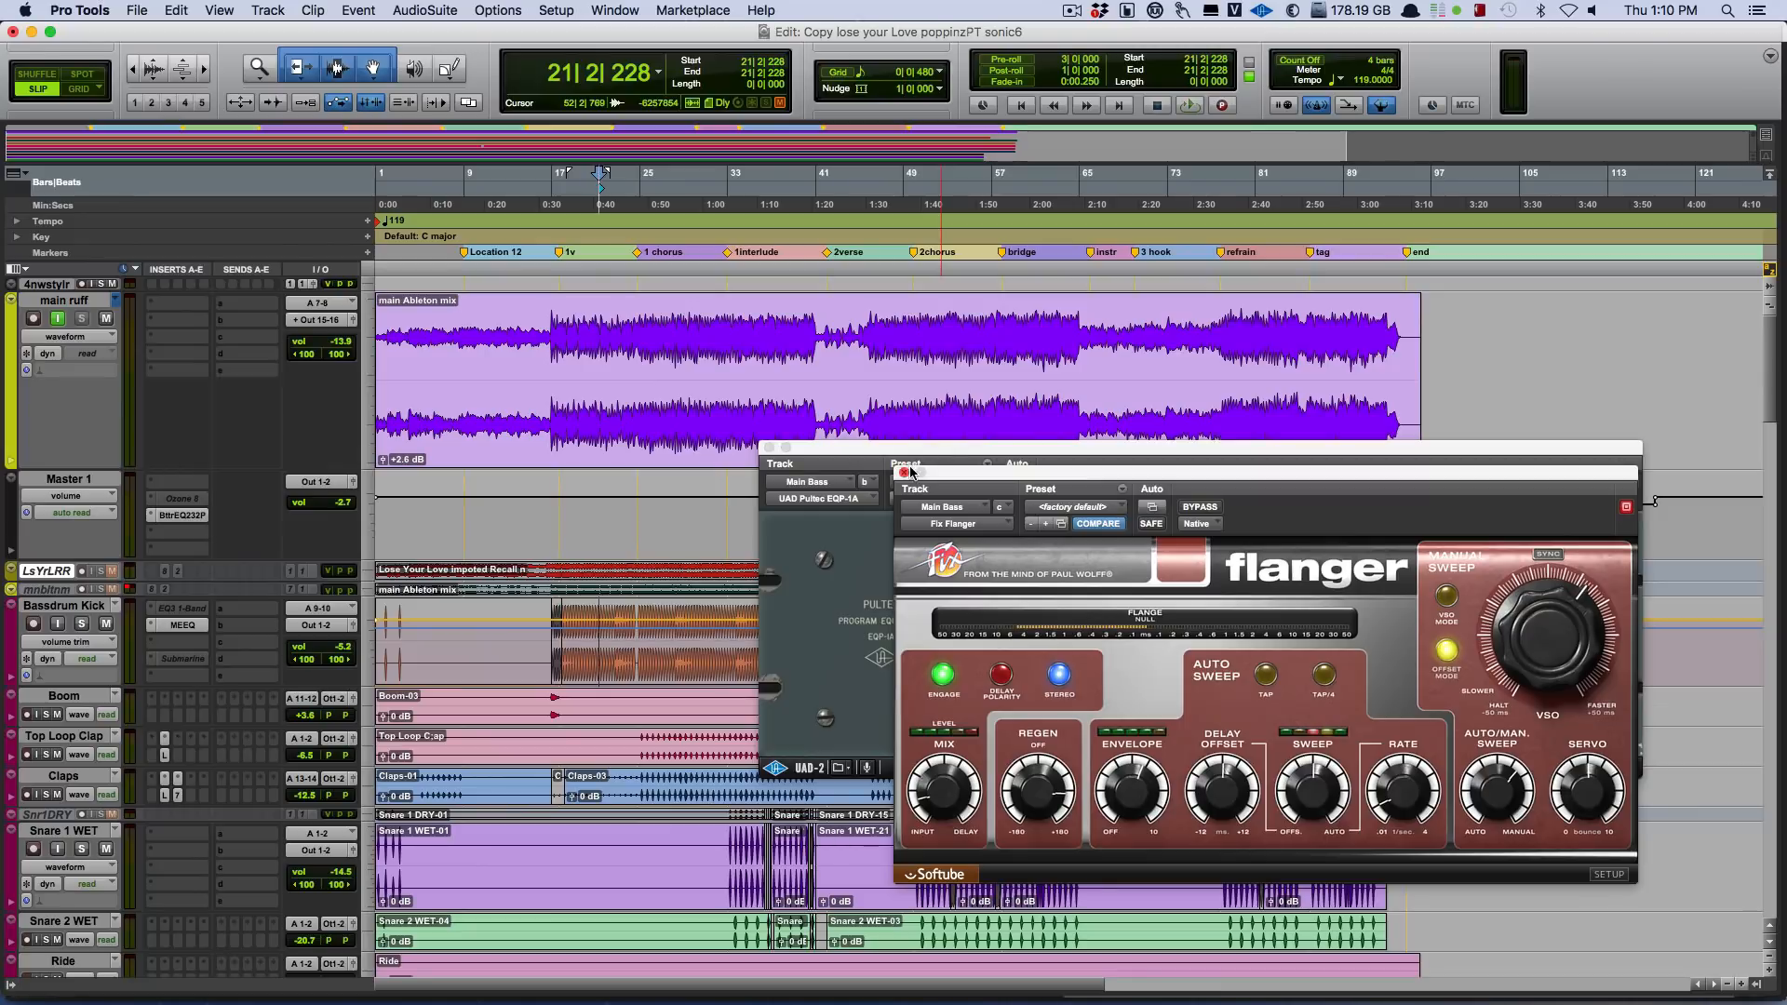
Close the Main Bass plug-in windows and solo the drum tracks from Bassdrum Kick through Percussion FX for playback from bar 21.
click(903, 473)
click(769, 449)
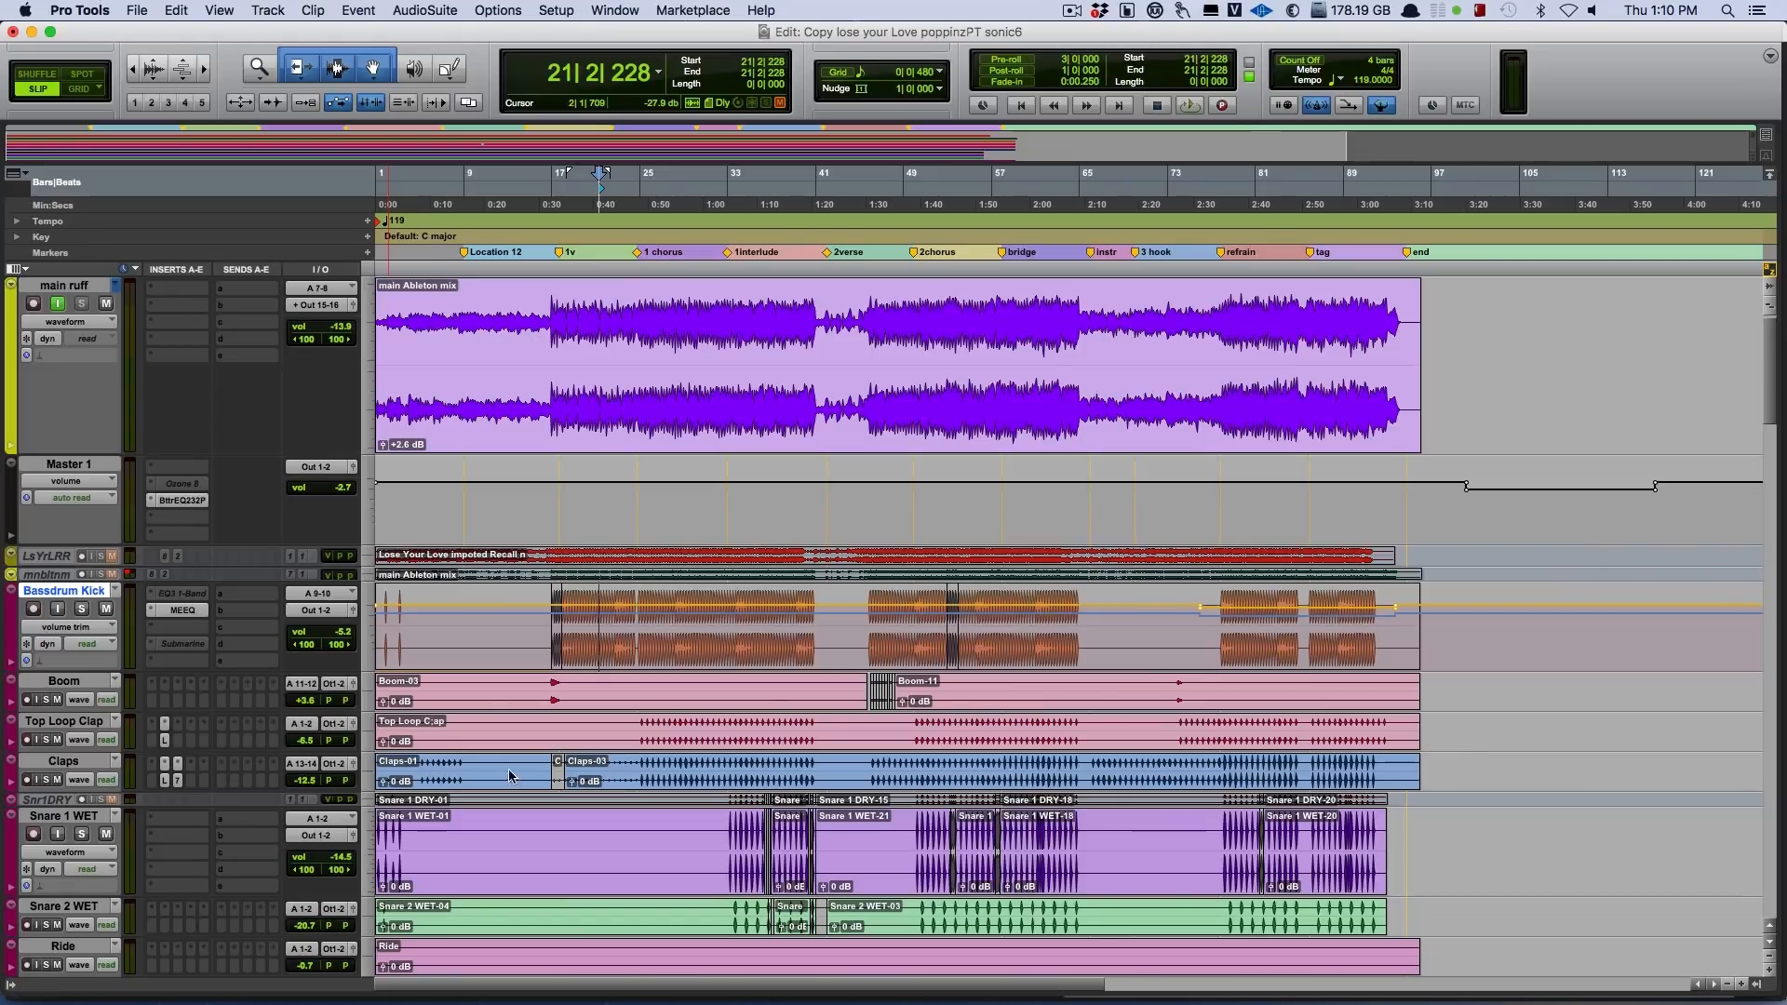
scroll(570, 763, down, 10)
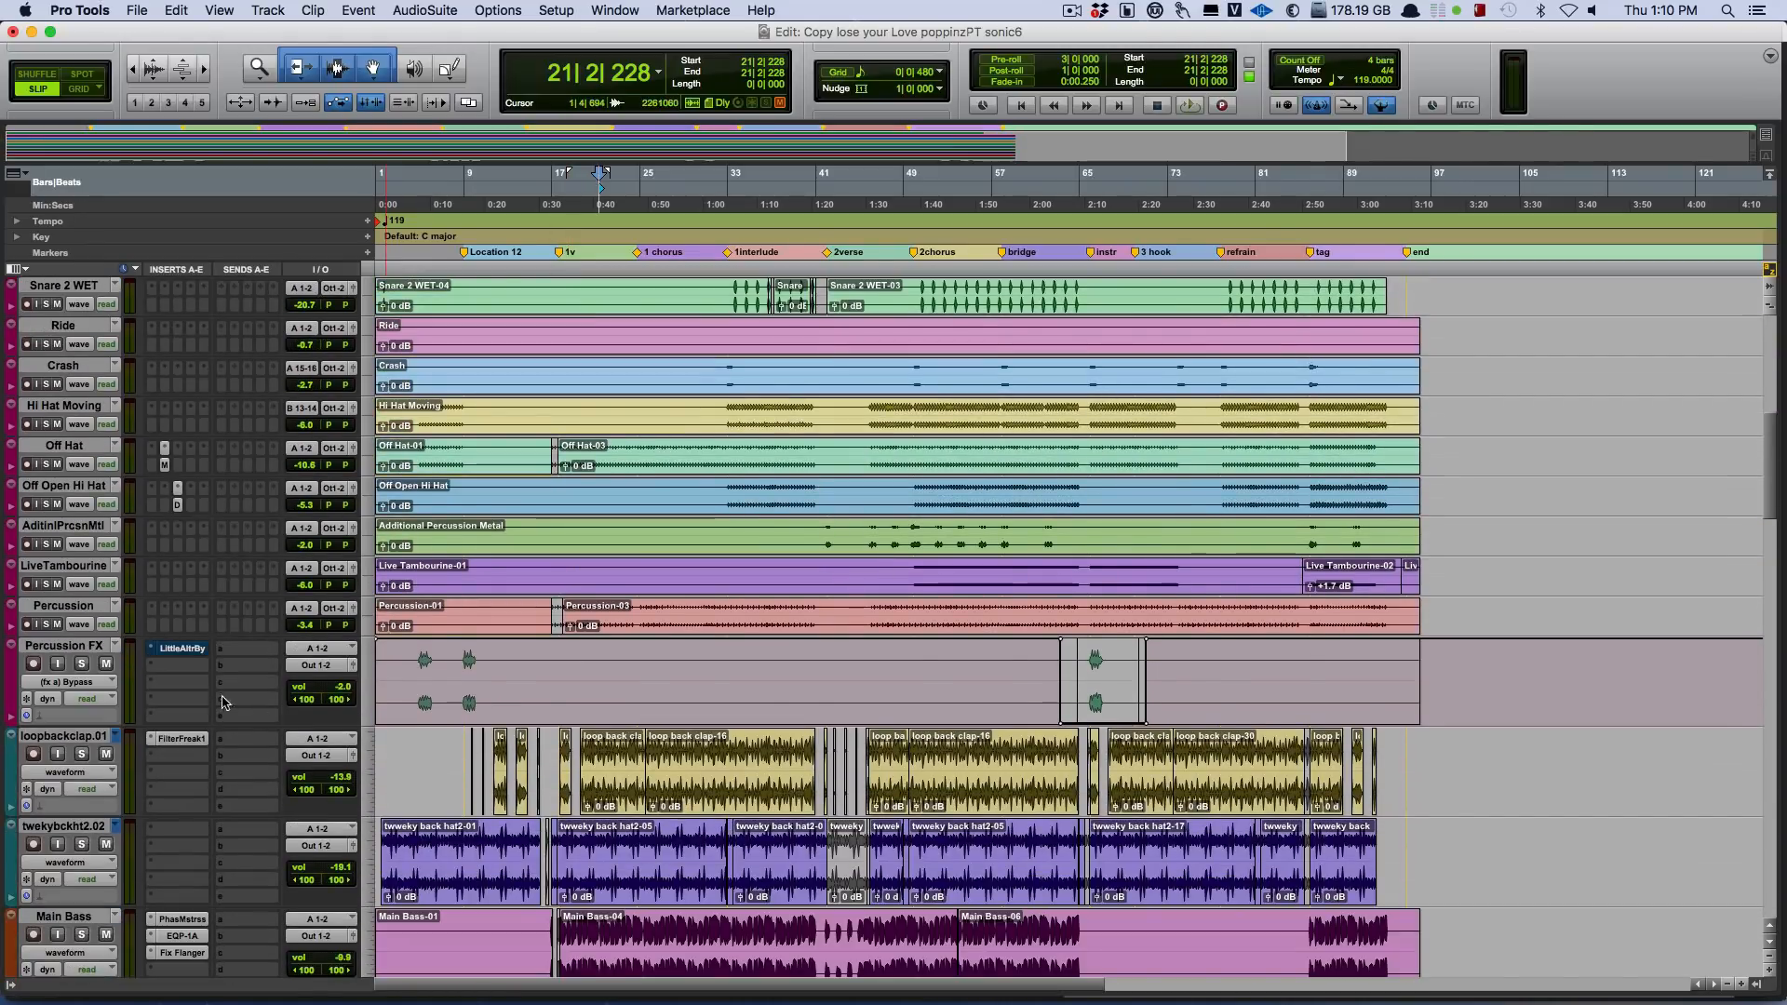
shift+click(67, 649)
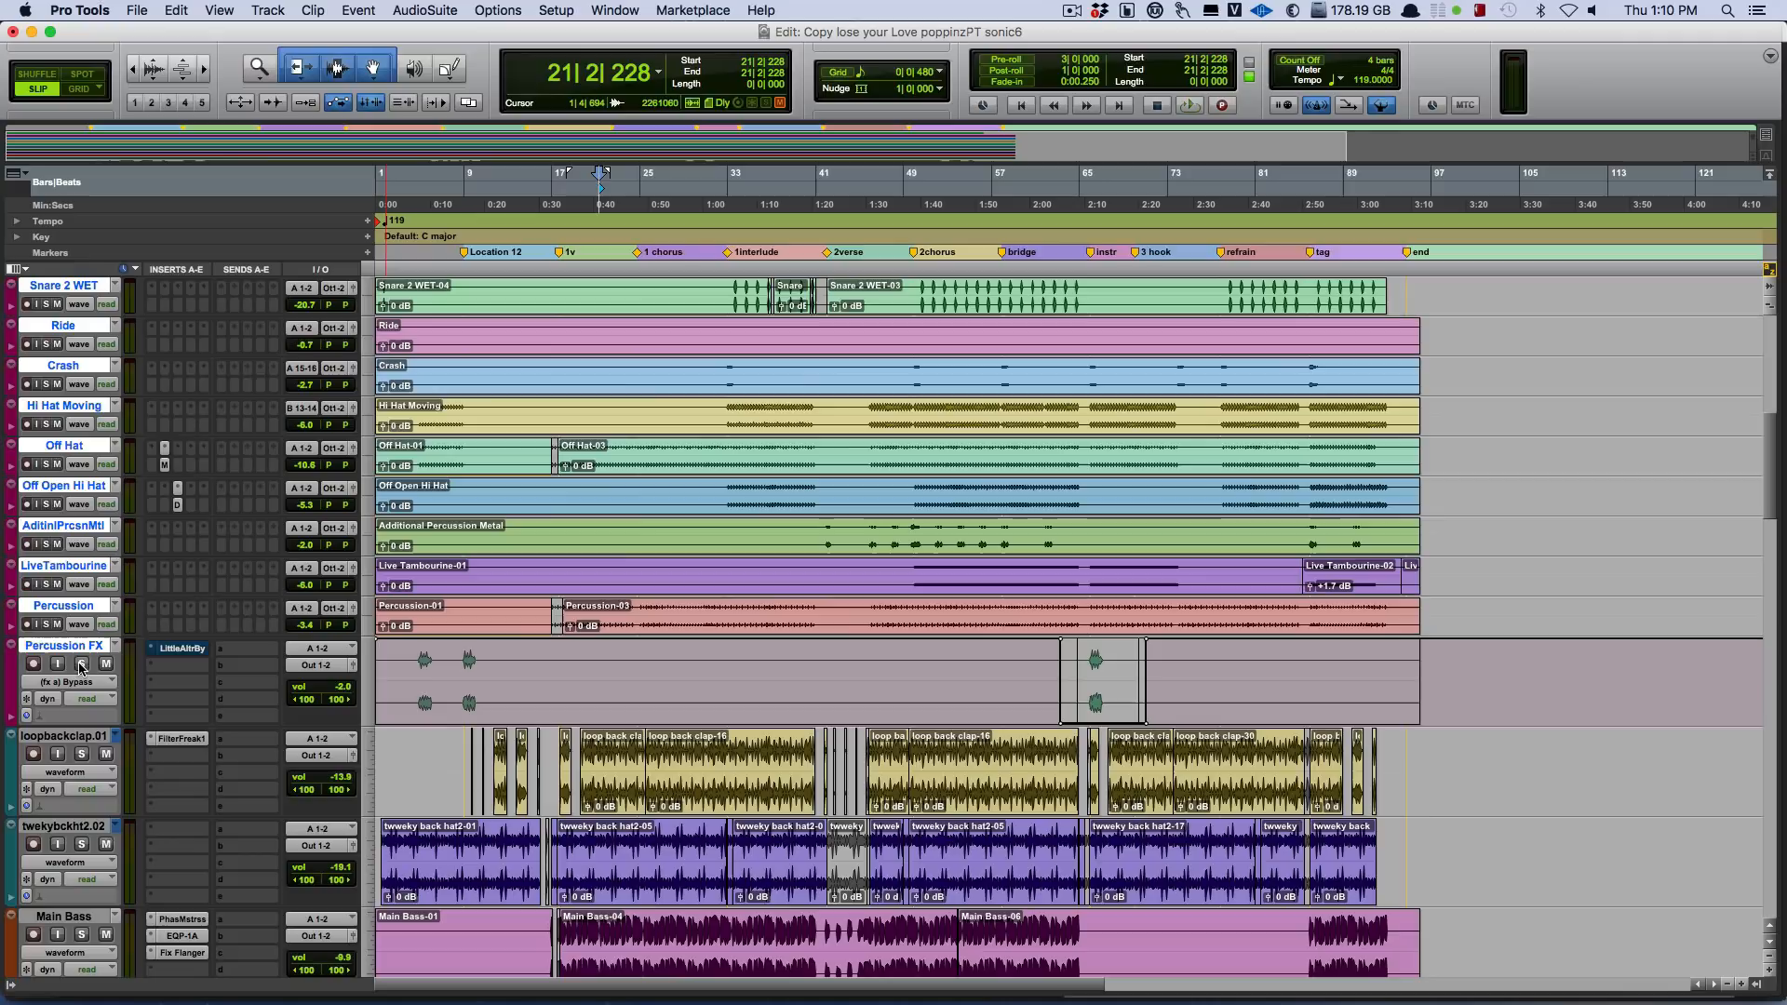
click(82, 665)
key(space)
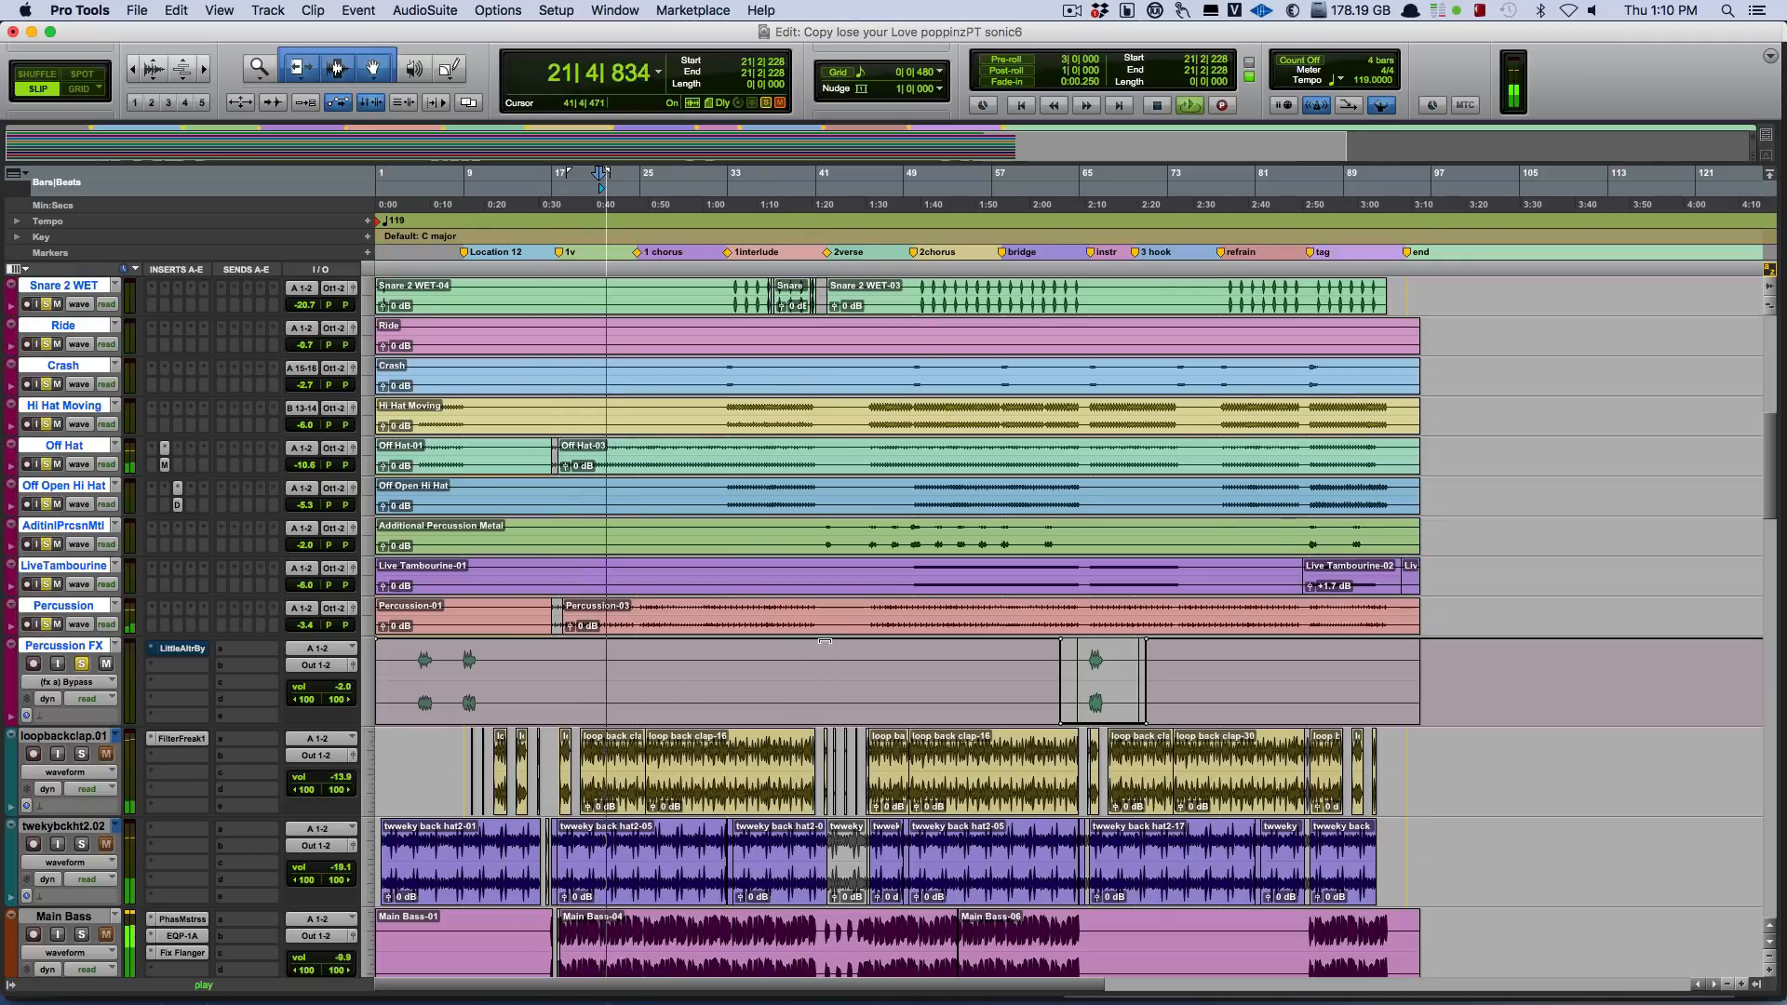
Open the Little Plate reverb on Claps and then on Top Loop Clap while the soloed drums play, and stop playback.
scroll(825, 641, up, 3)
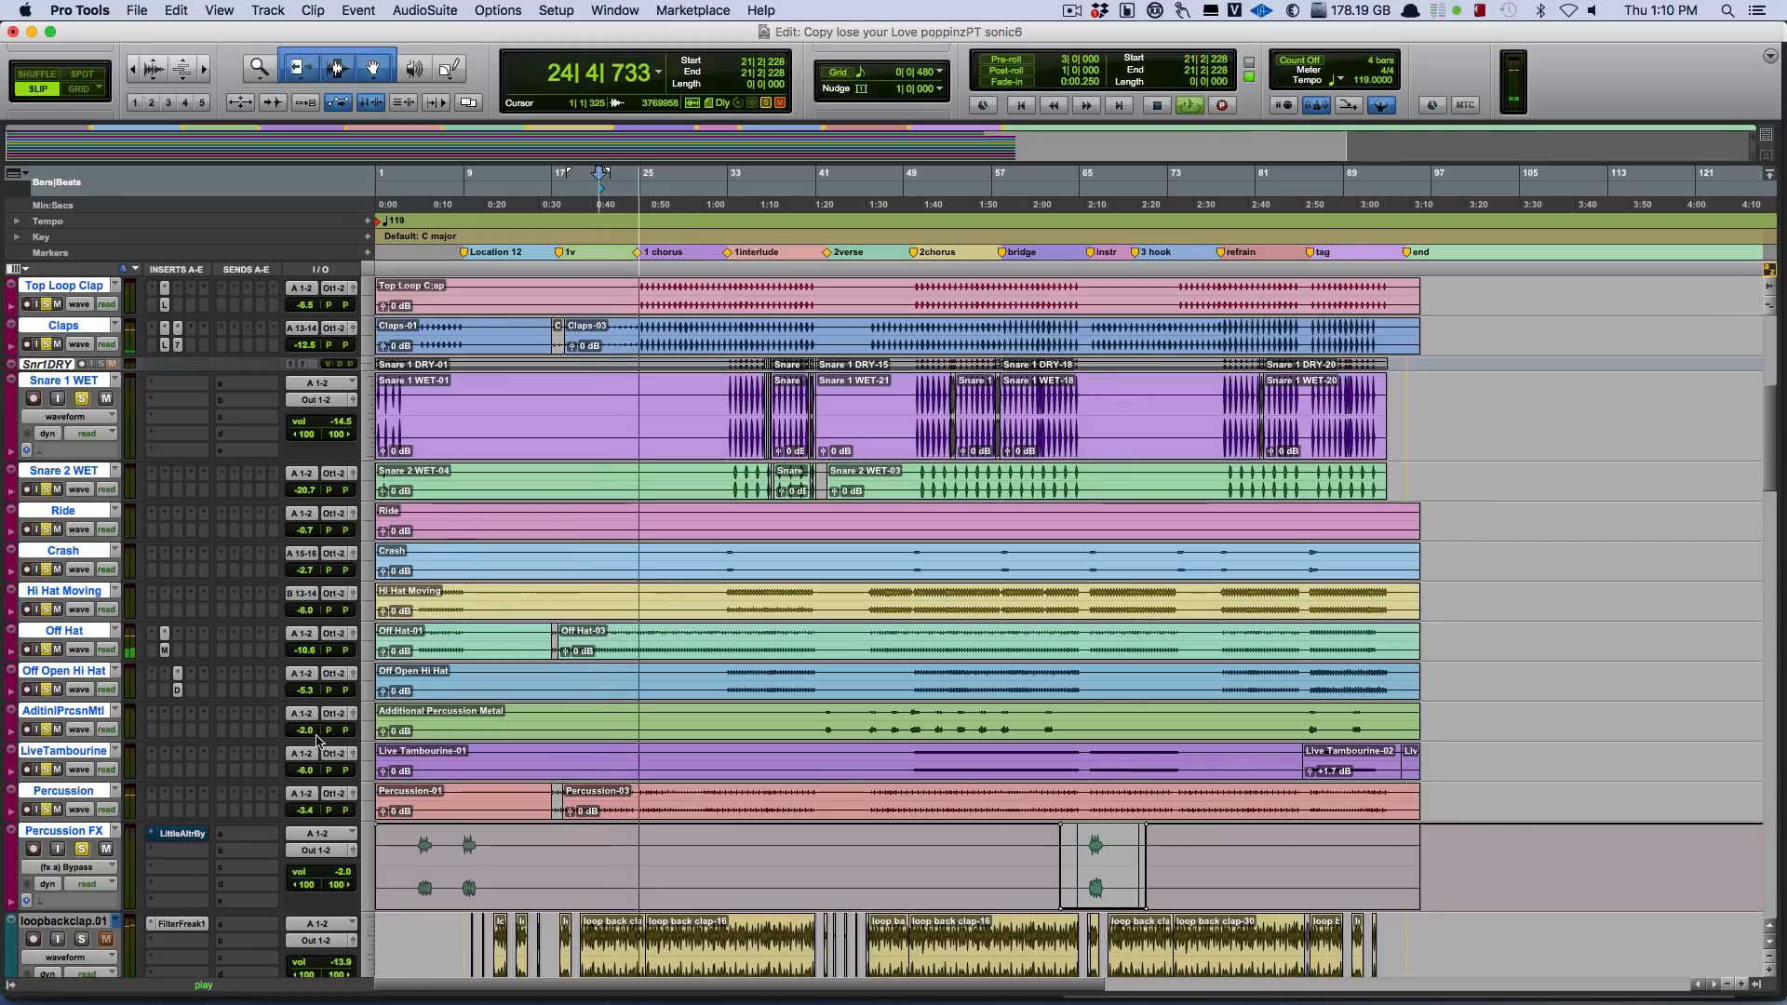
scroll(435, 667, up, 1)
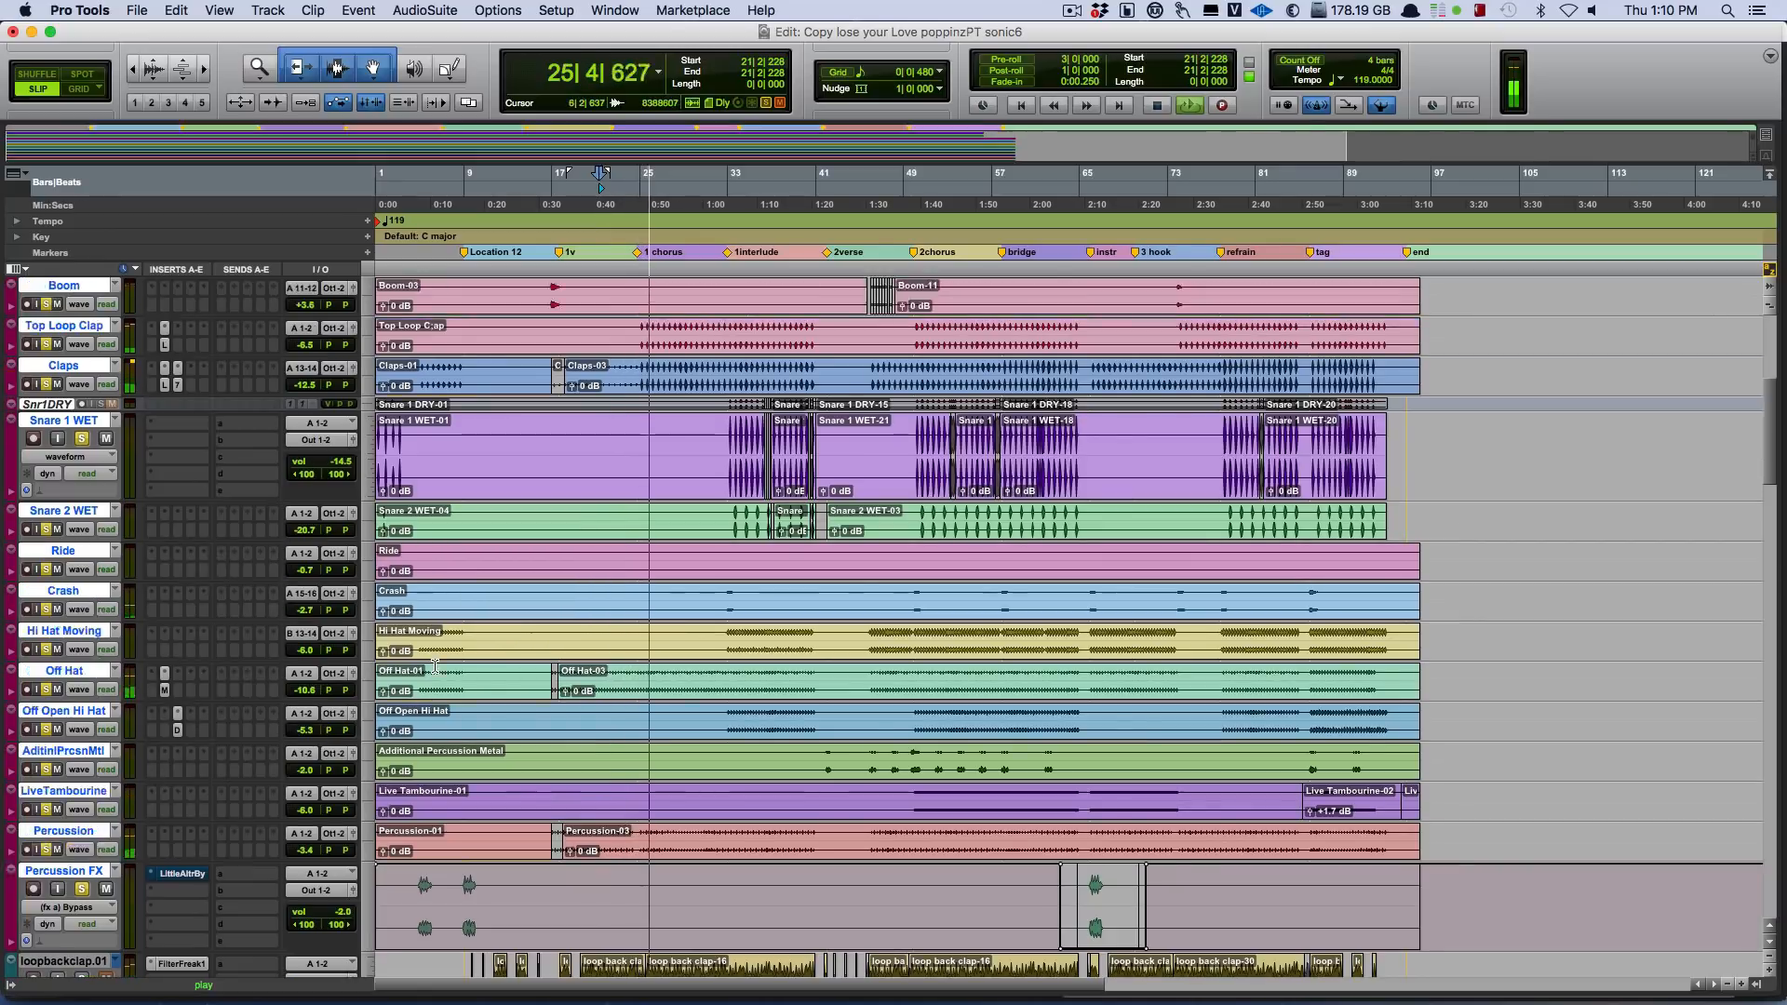
scroll(435, 666, up, 2)
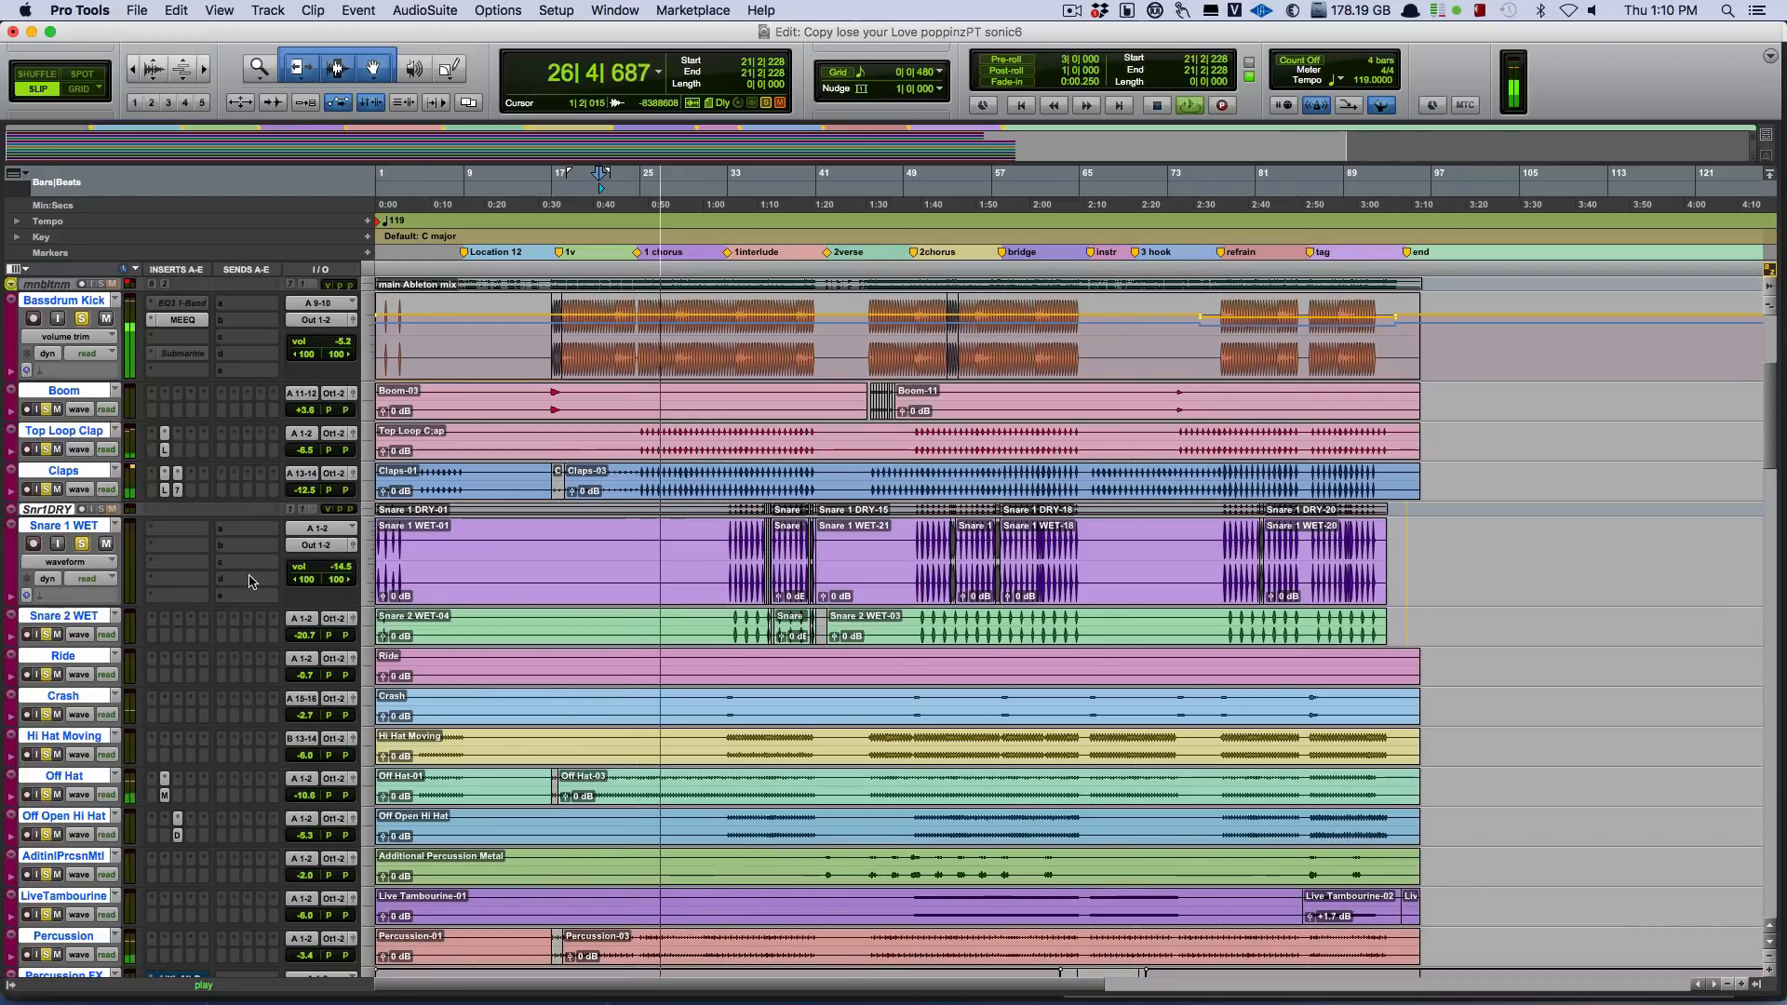
click(165, 490)
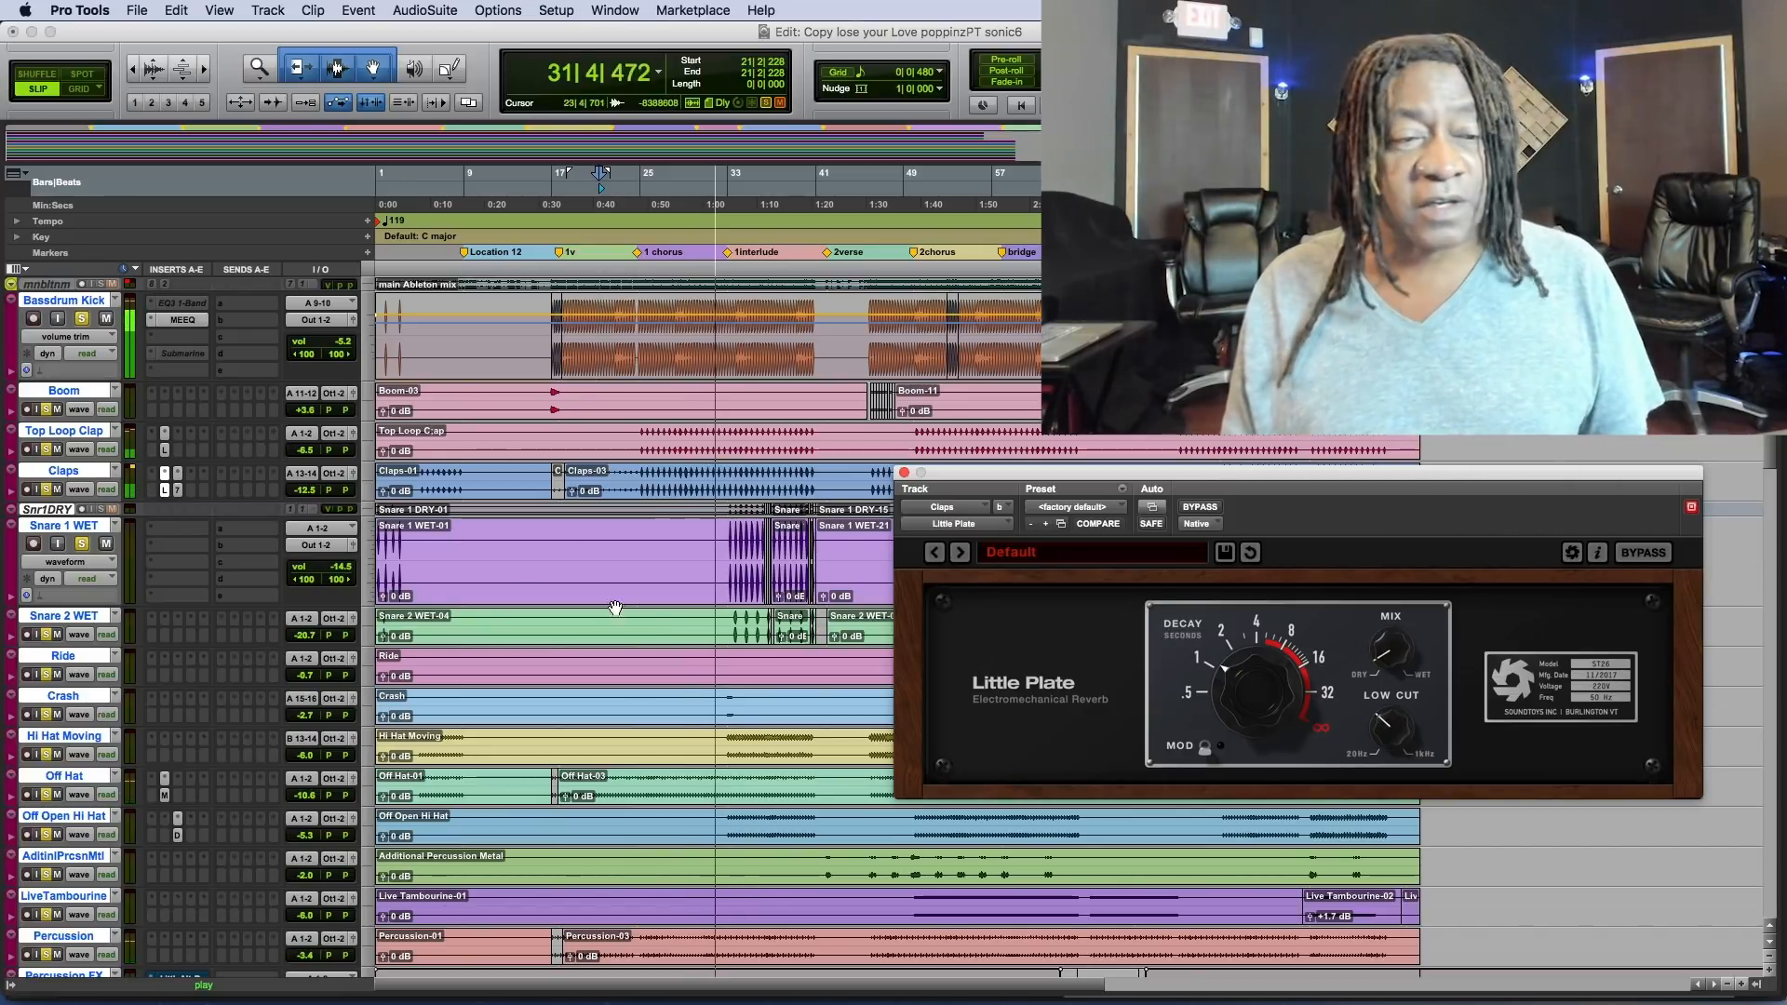
click(169, 453)
click(169, 453)
click(168, 454)
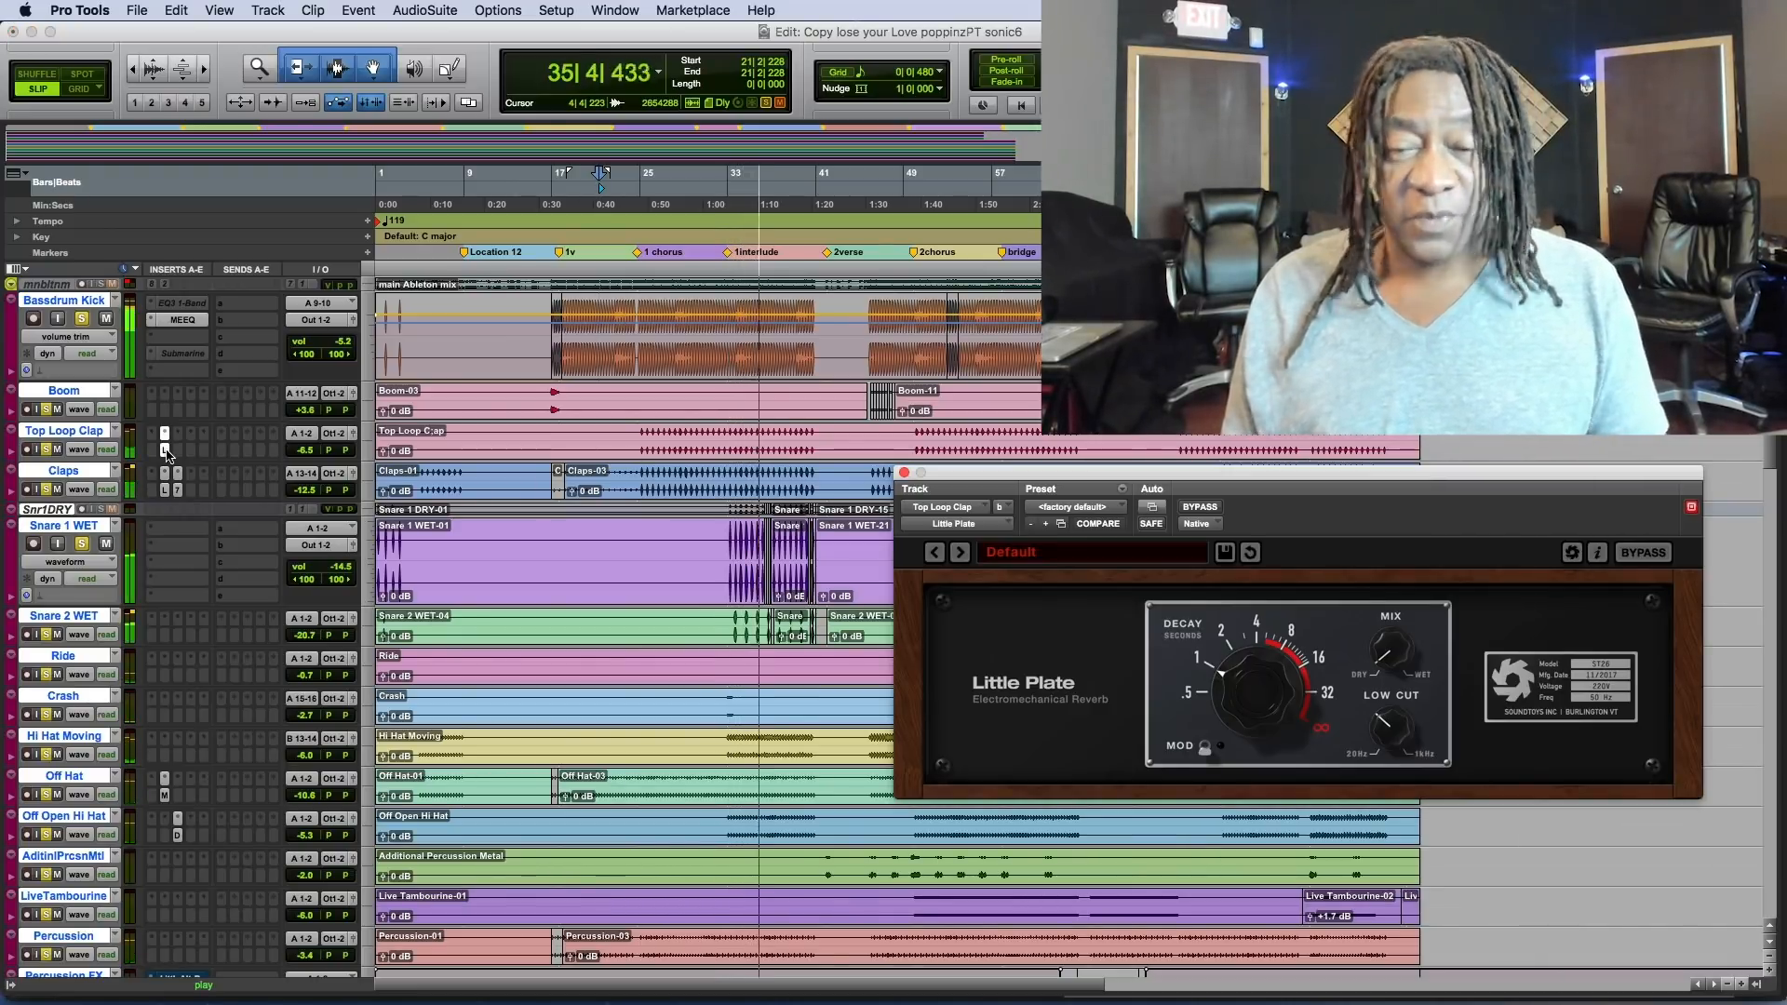
key(space)
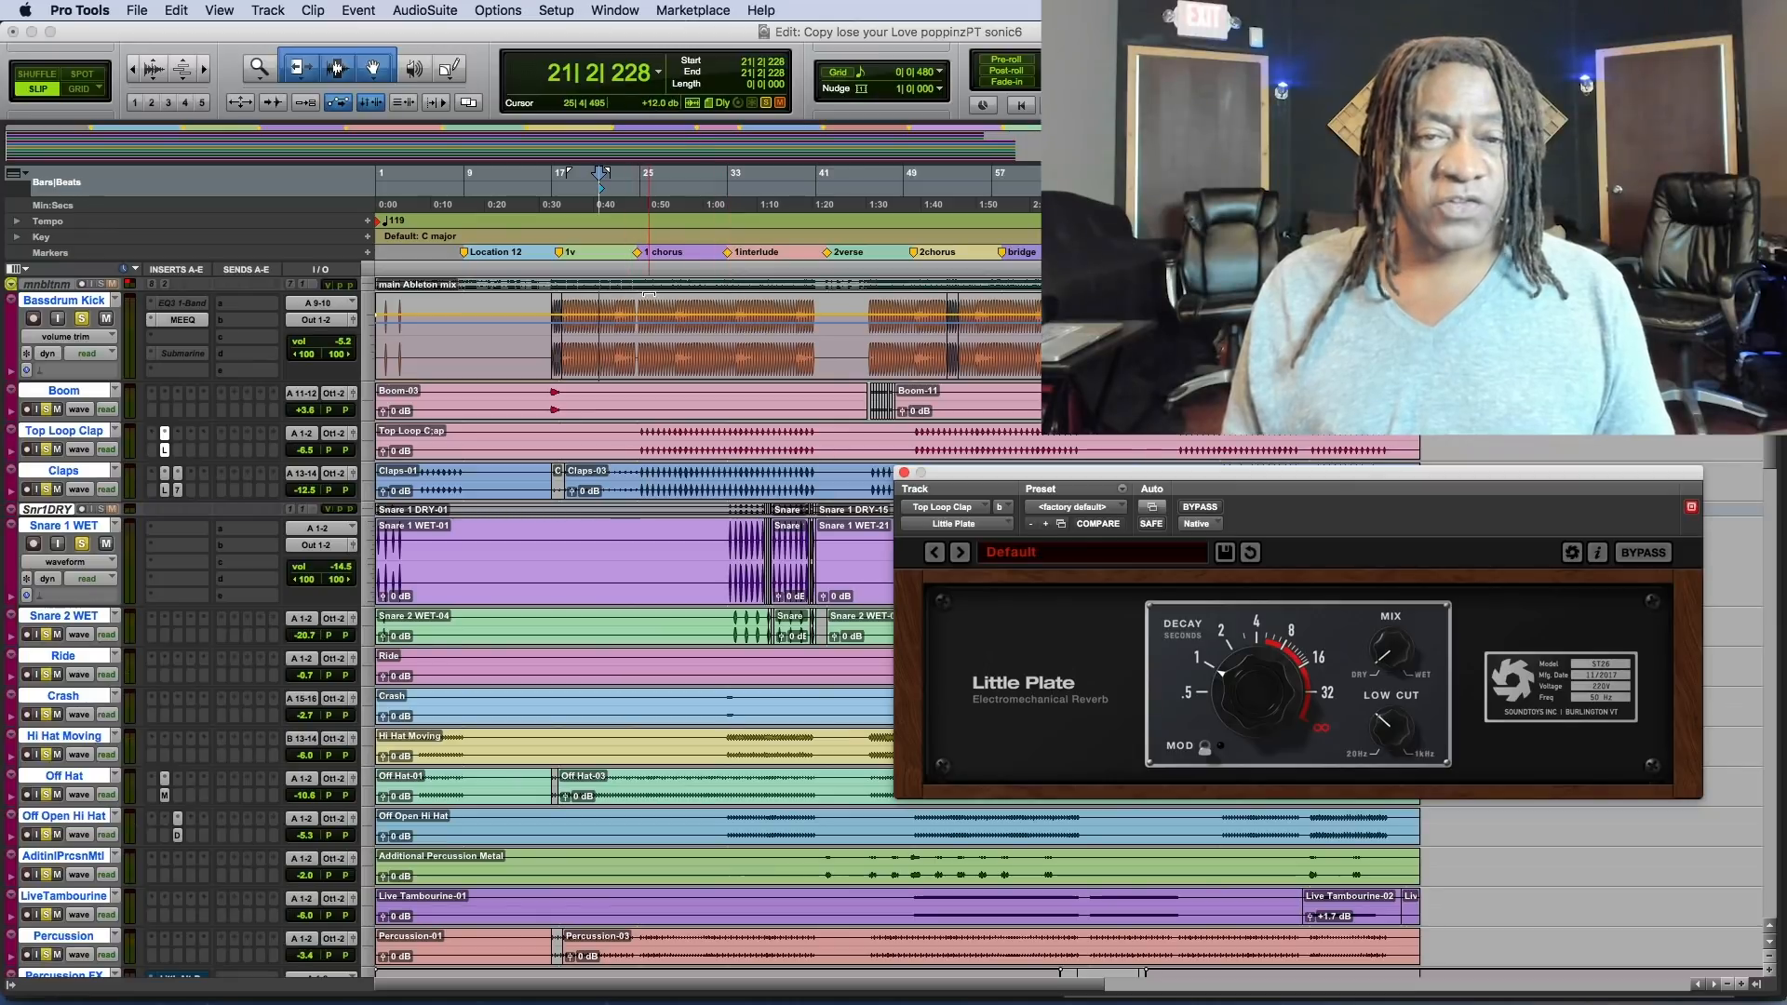
Play the soloed drum tracks from bar 32 with the Little Plate window moved lower, clear of the snare tracks.
click(725, 556)
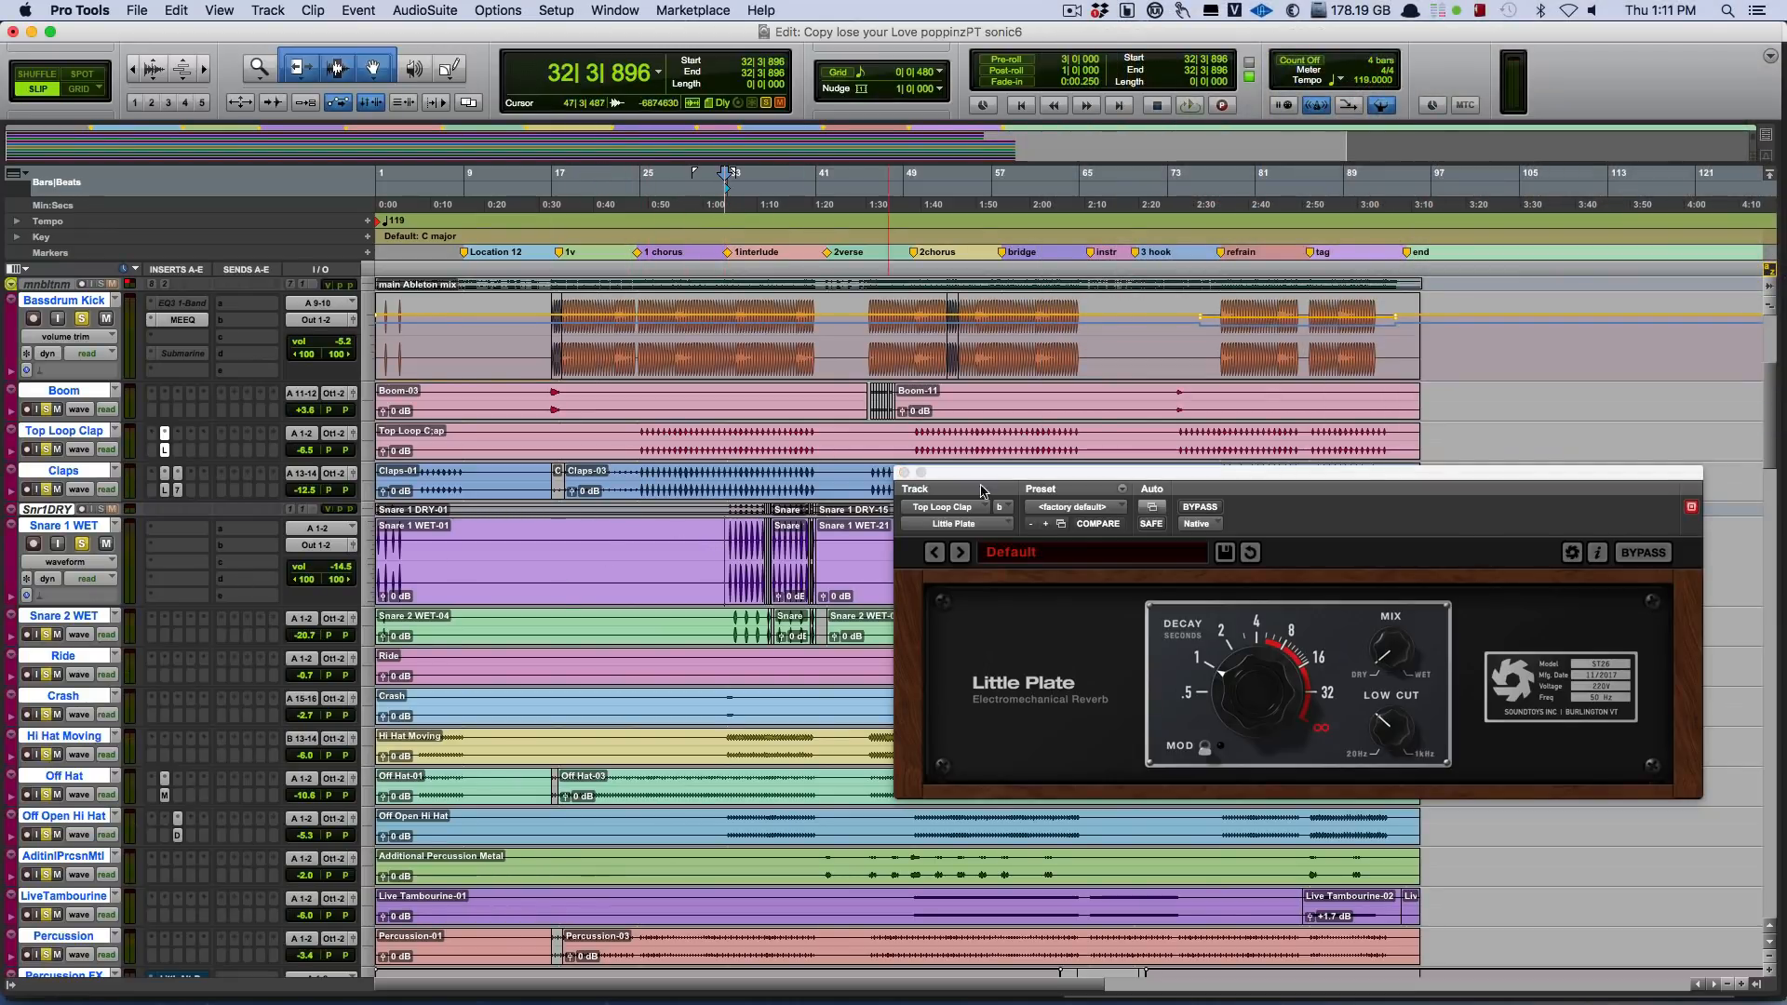
drag(978, 491, 1015, 697)
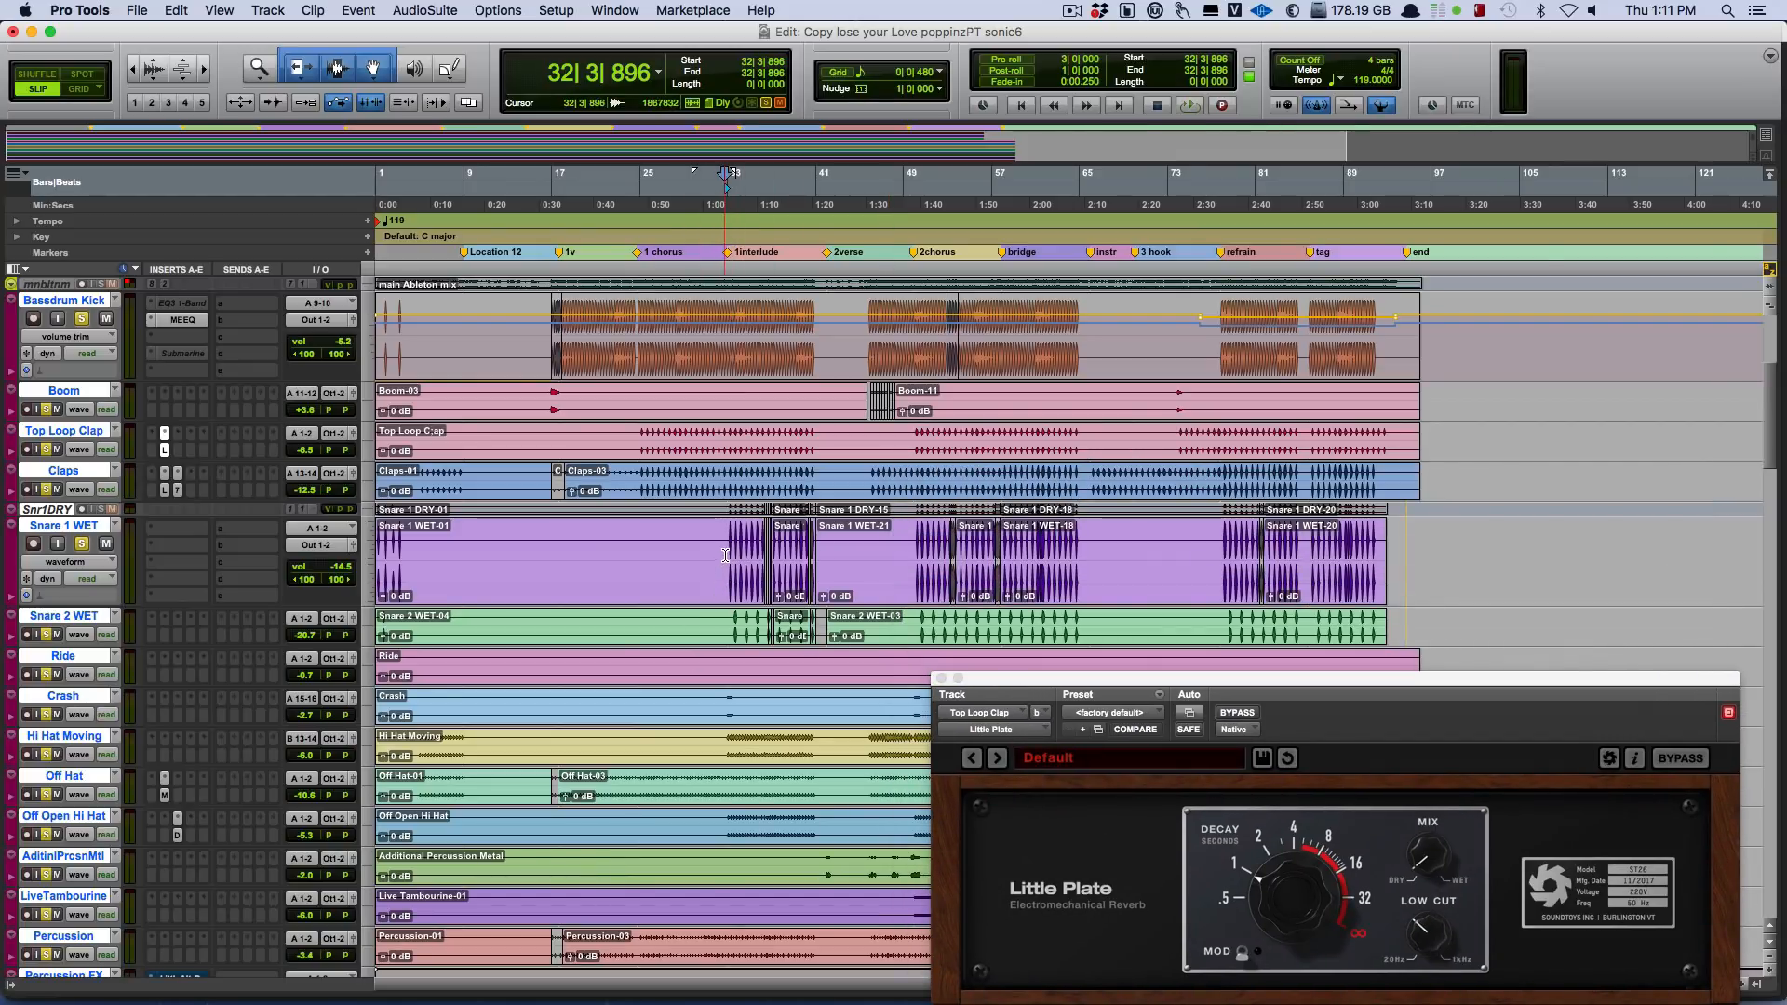
key(space)
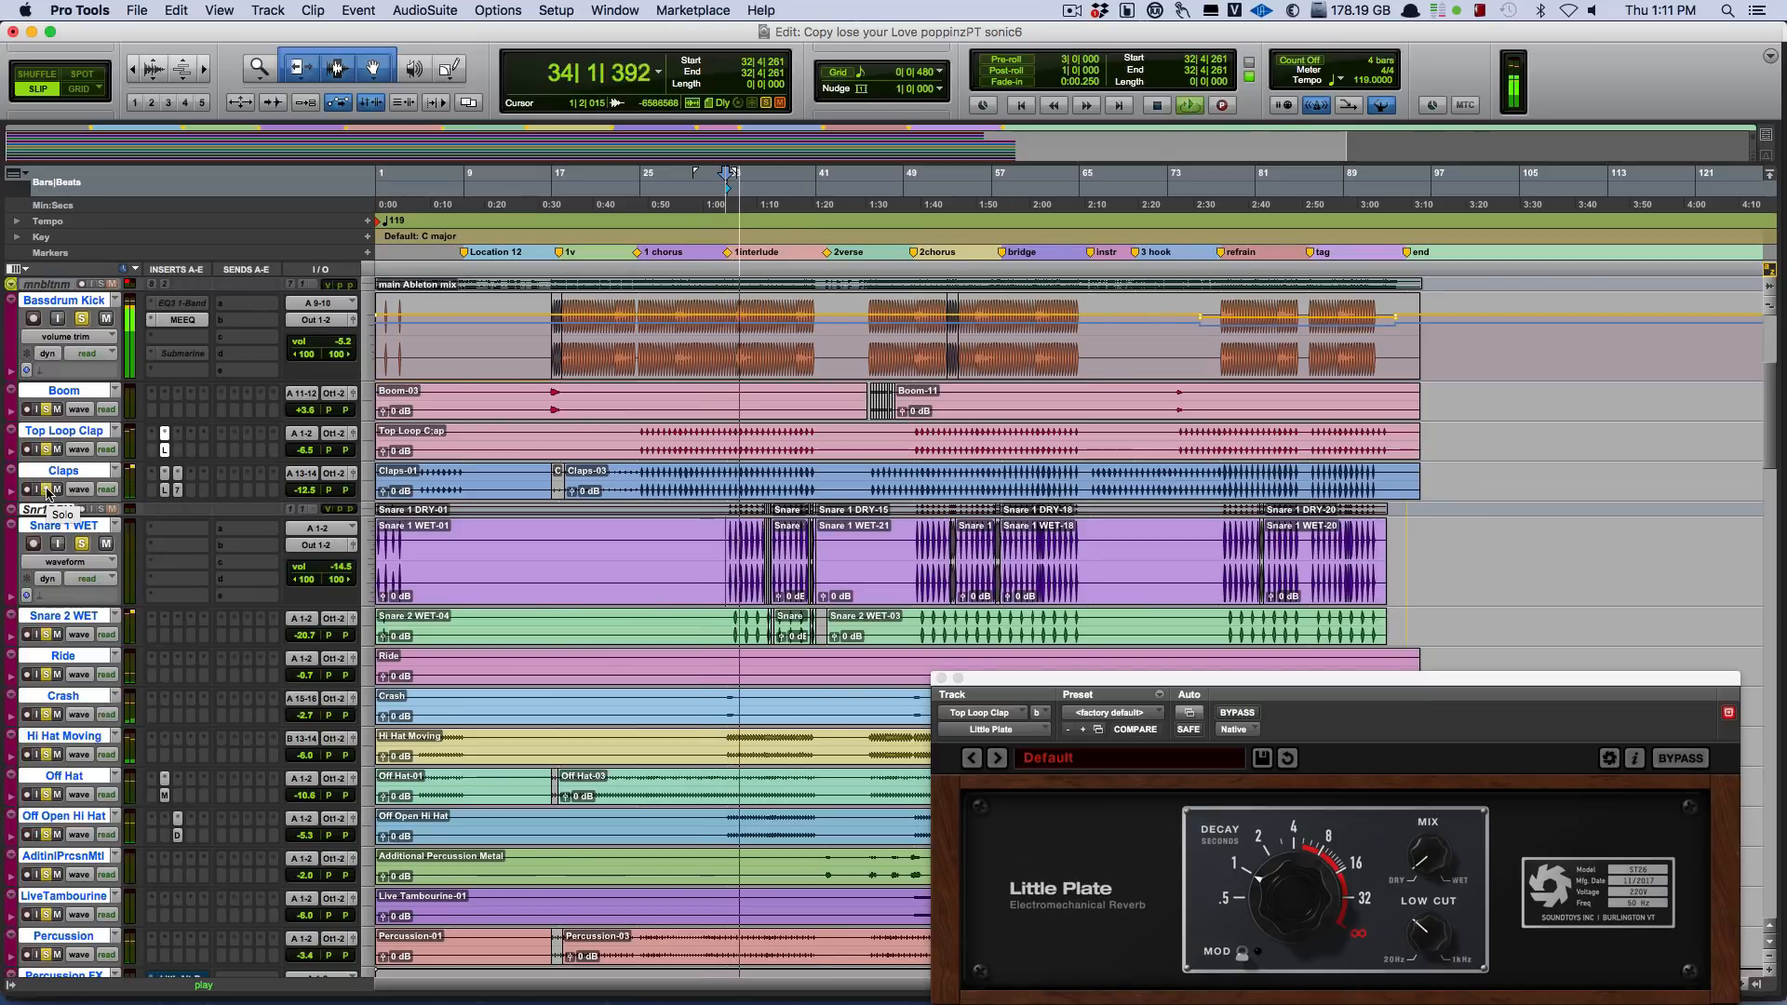
Solo Snare 1 WET, Claps, Top Loop Clap and Snare 2 WET in turn, replaying from bar 31, and stop playback.
click(82, 542)
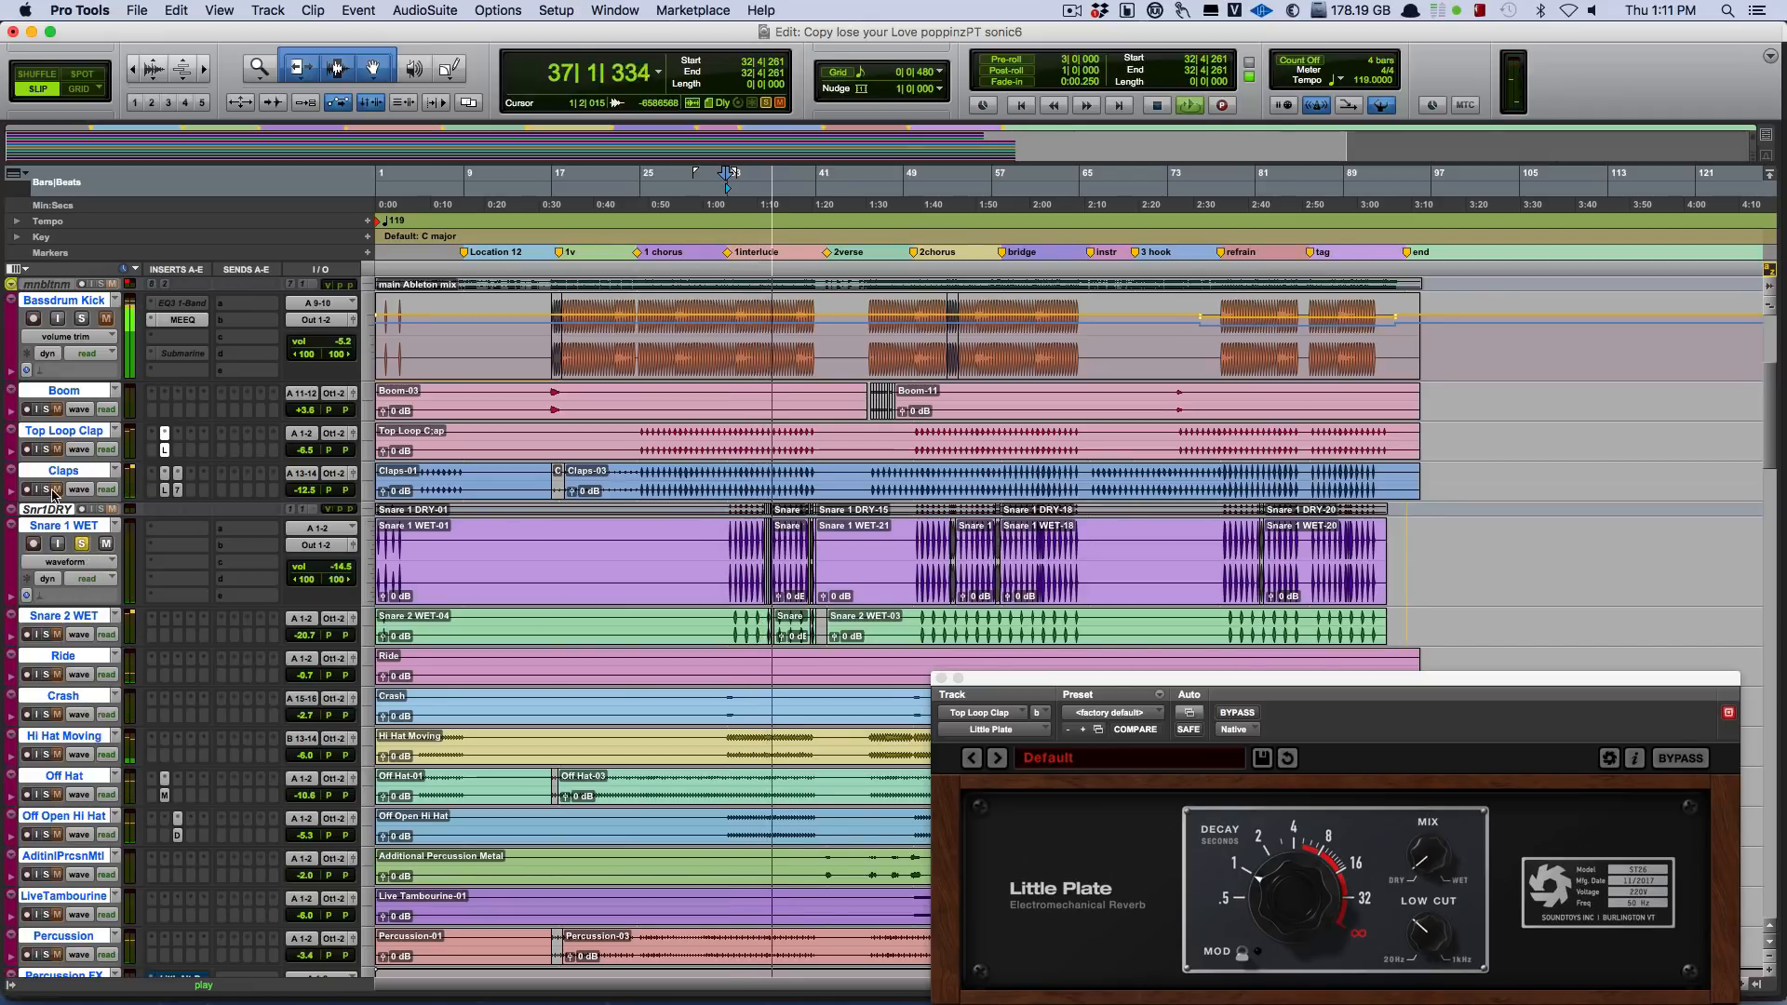
click(47, 490)
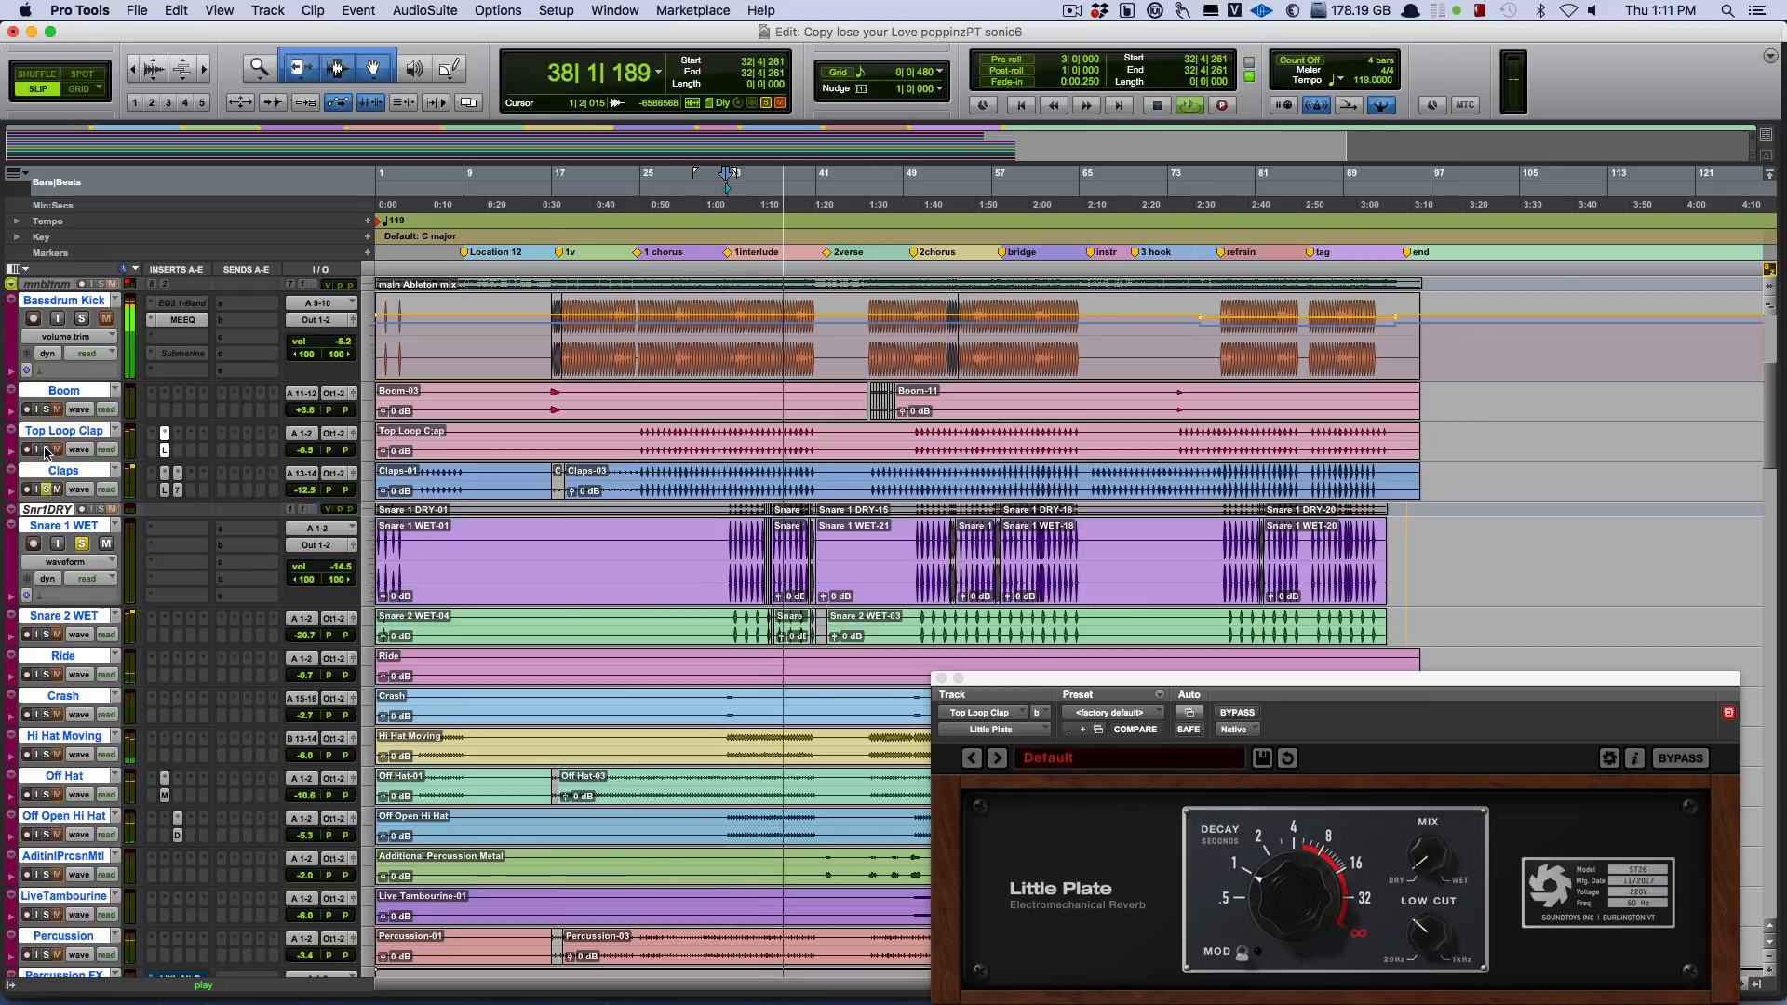
click(46, 450)
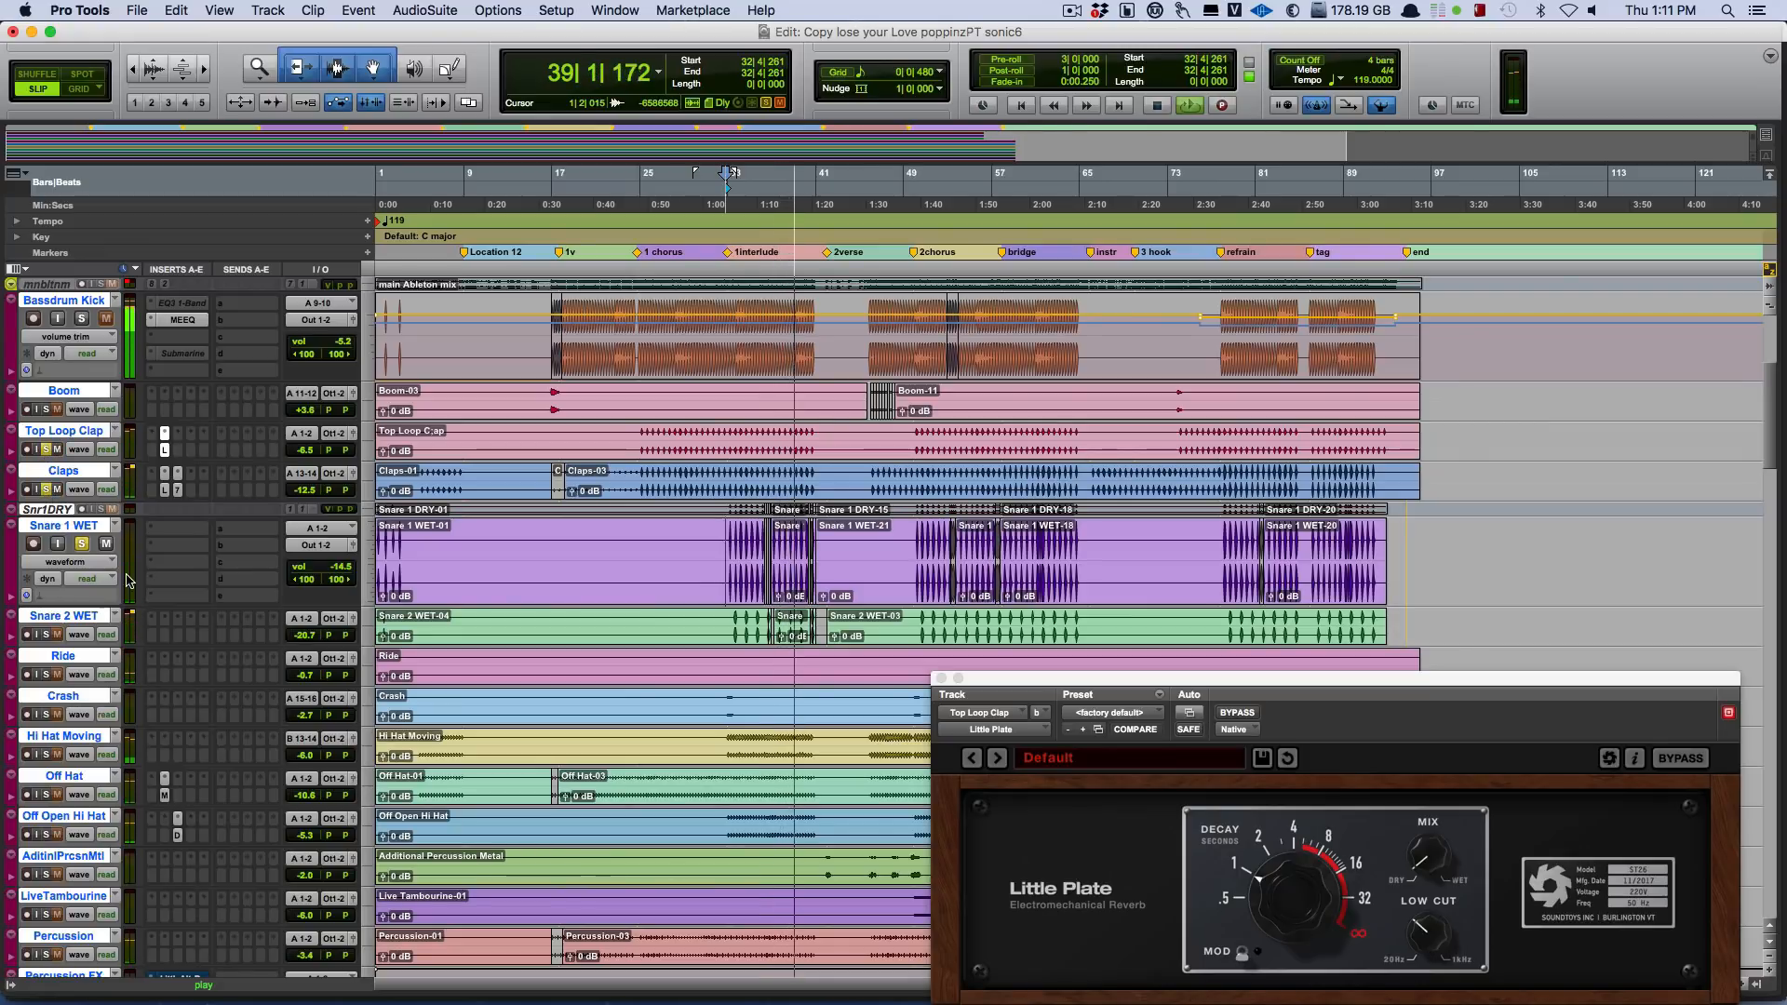
click(710, 552)
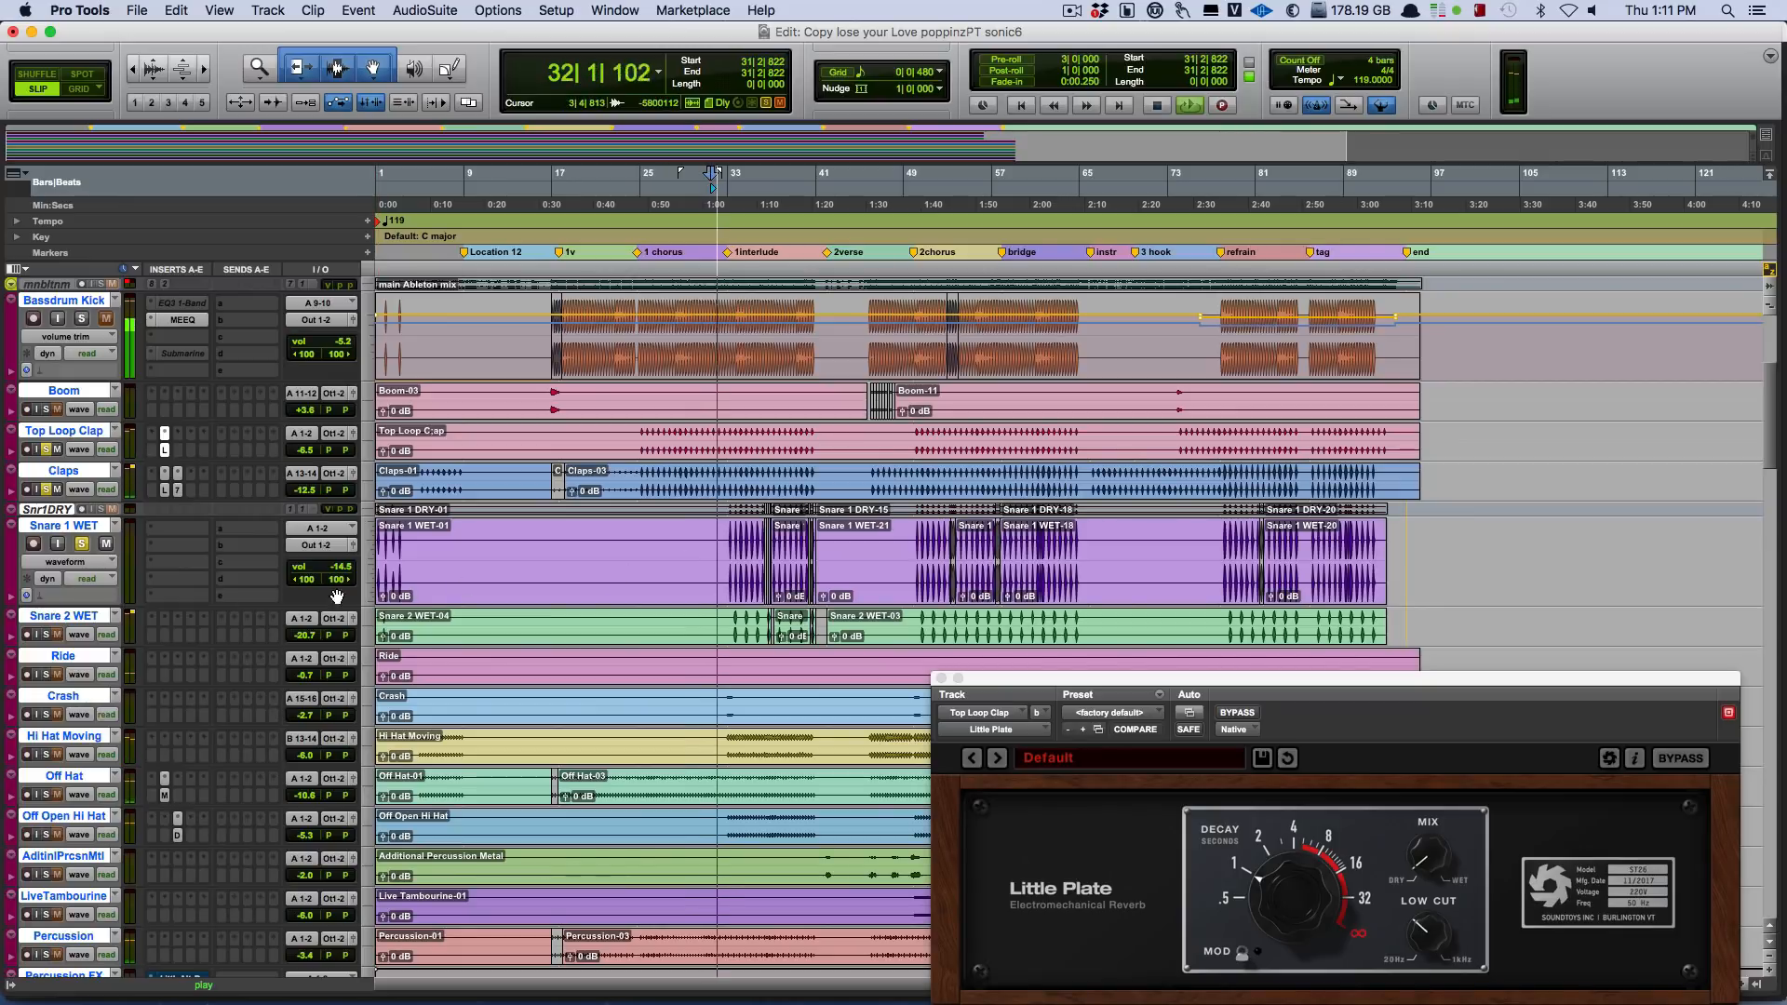
click(53, 635)
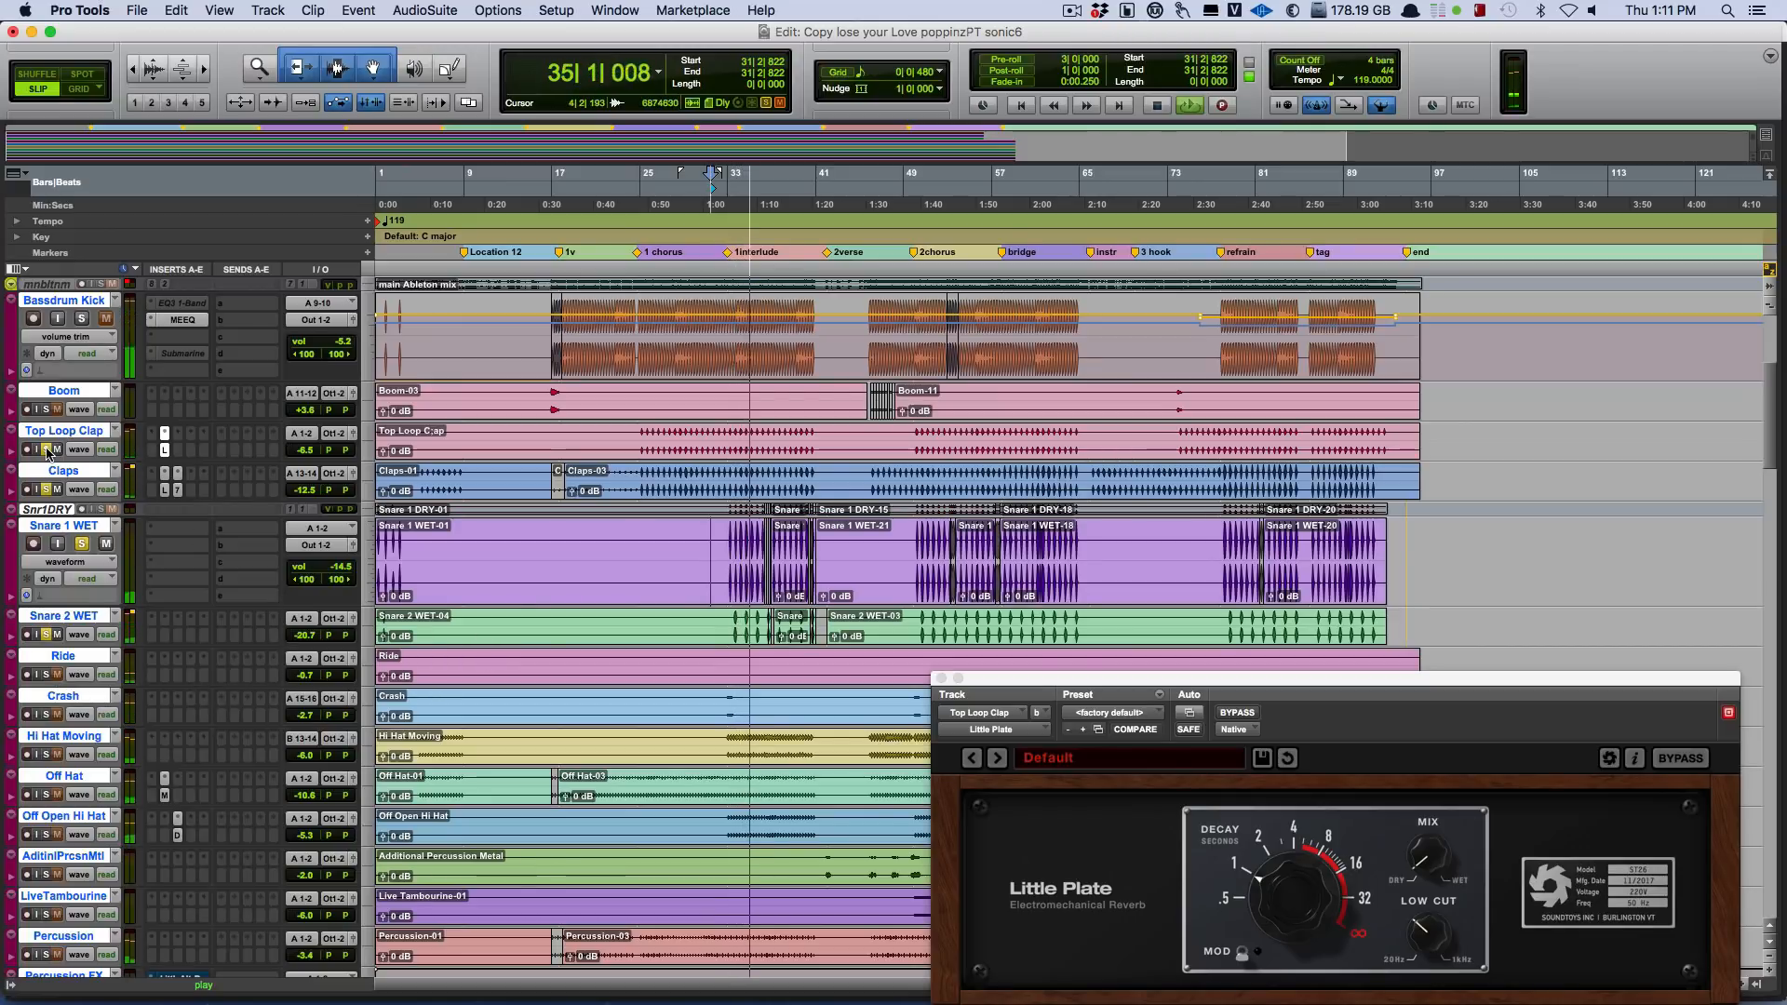
key(space)
Open the Claps EQ3 7-Band window clear of the snare clips, clear the drum solos, and play from bar 31.
click(177, 489)
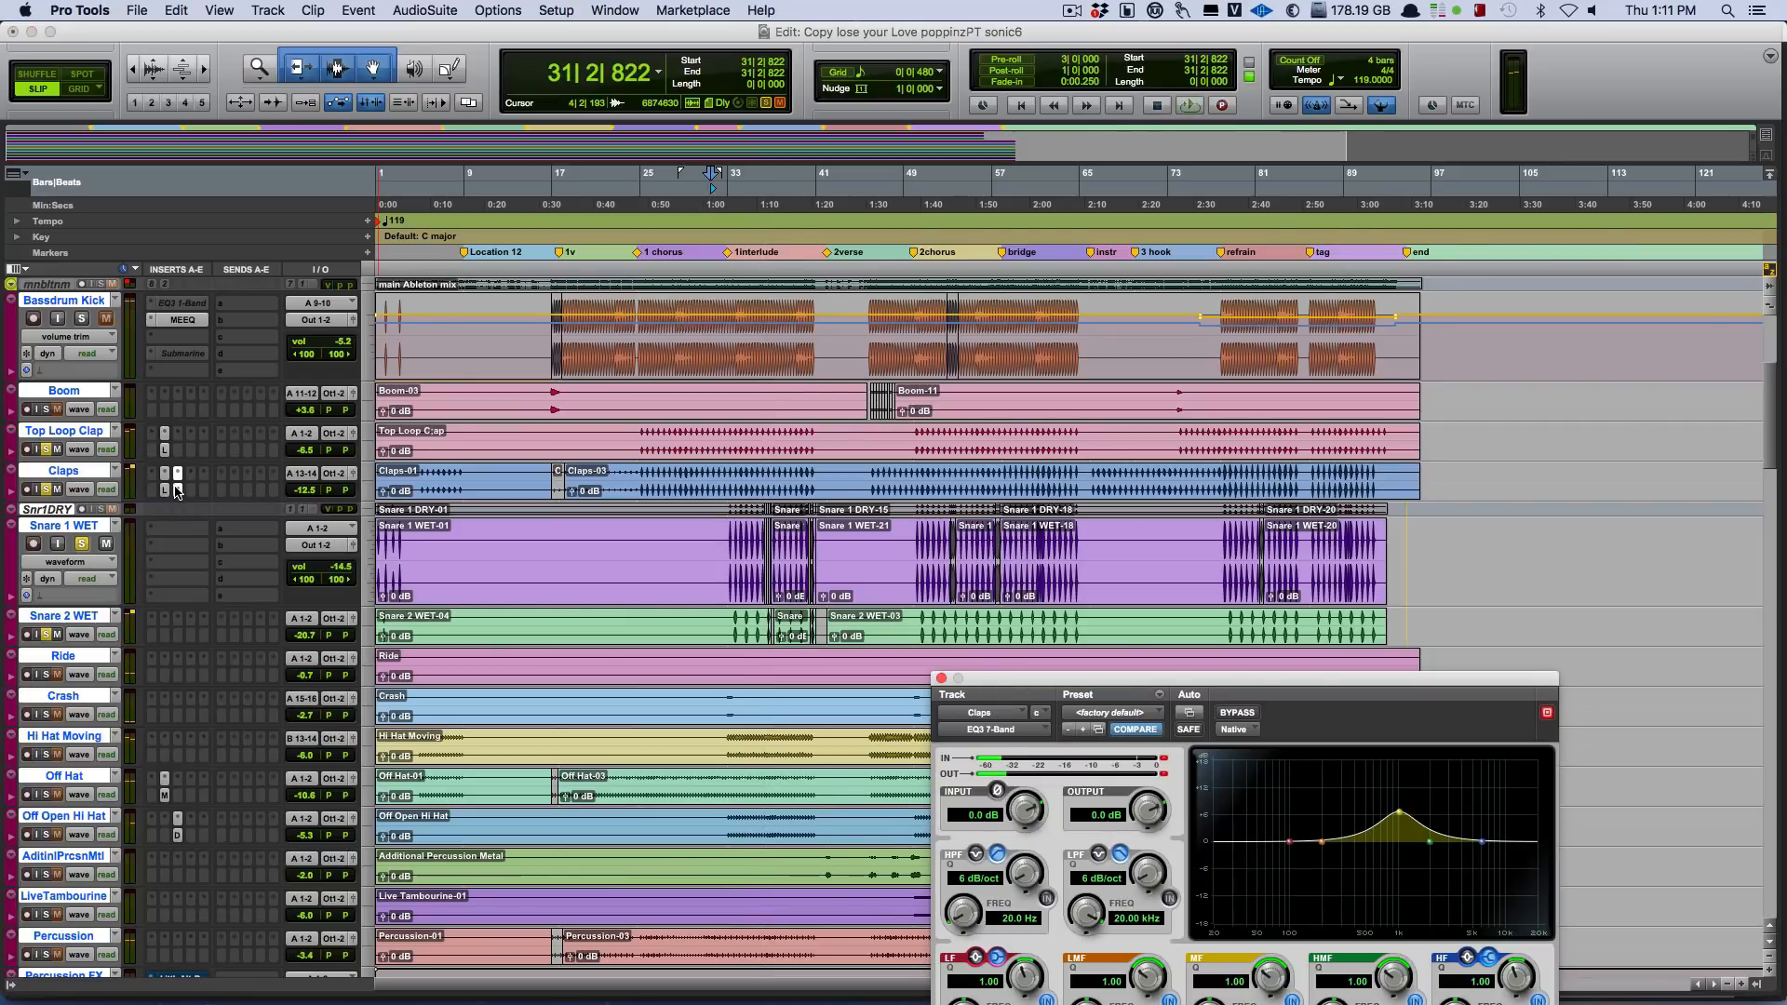
drag(1043, 700, 905, 562)
click(82, 543)
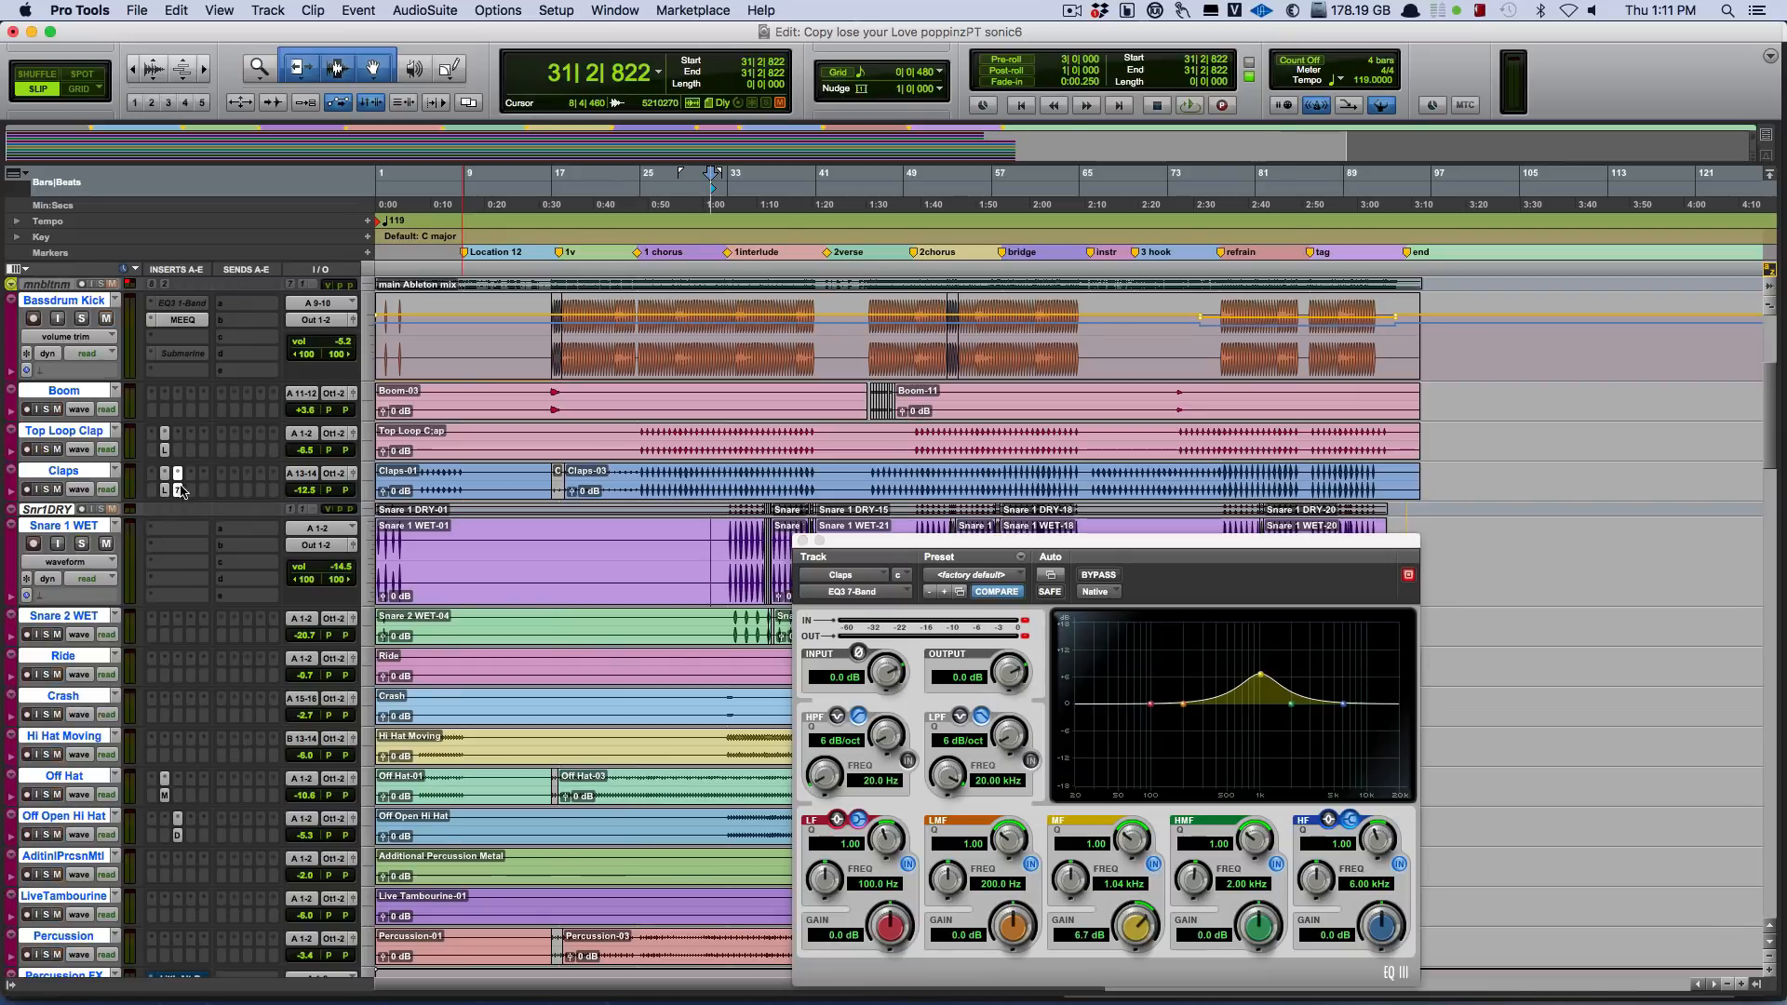
drag(1201, 548, 1448, 476)
key(space)
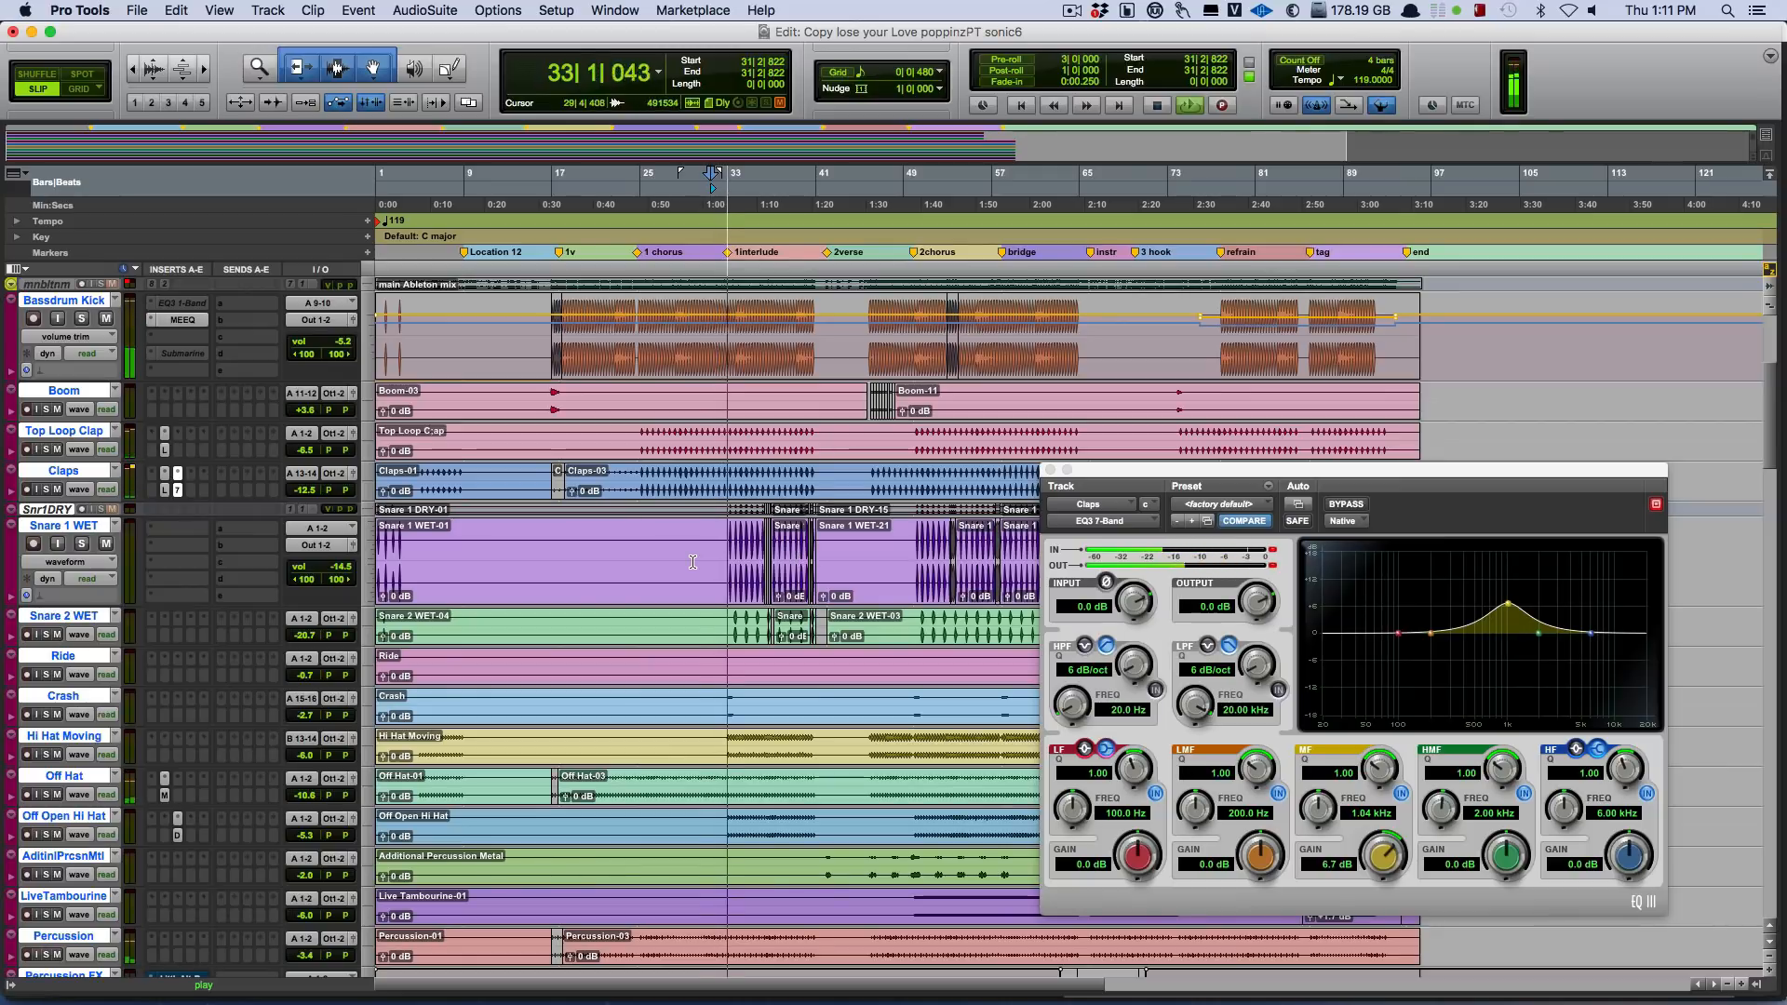
Play the unsoloed mix from bar 17 with the main ruff and Master 1 tracks in view, and stop playback.
scroll(614, 555, down, 10)
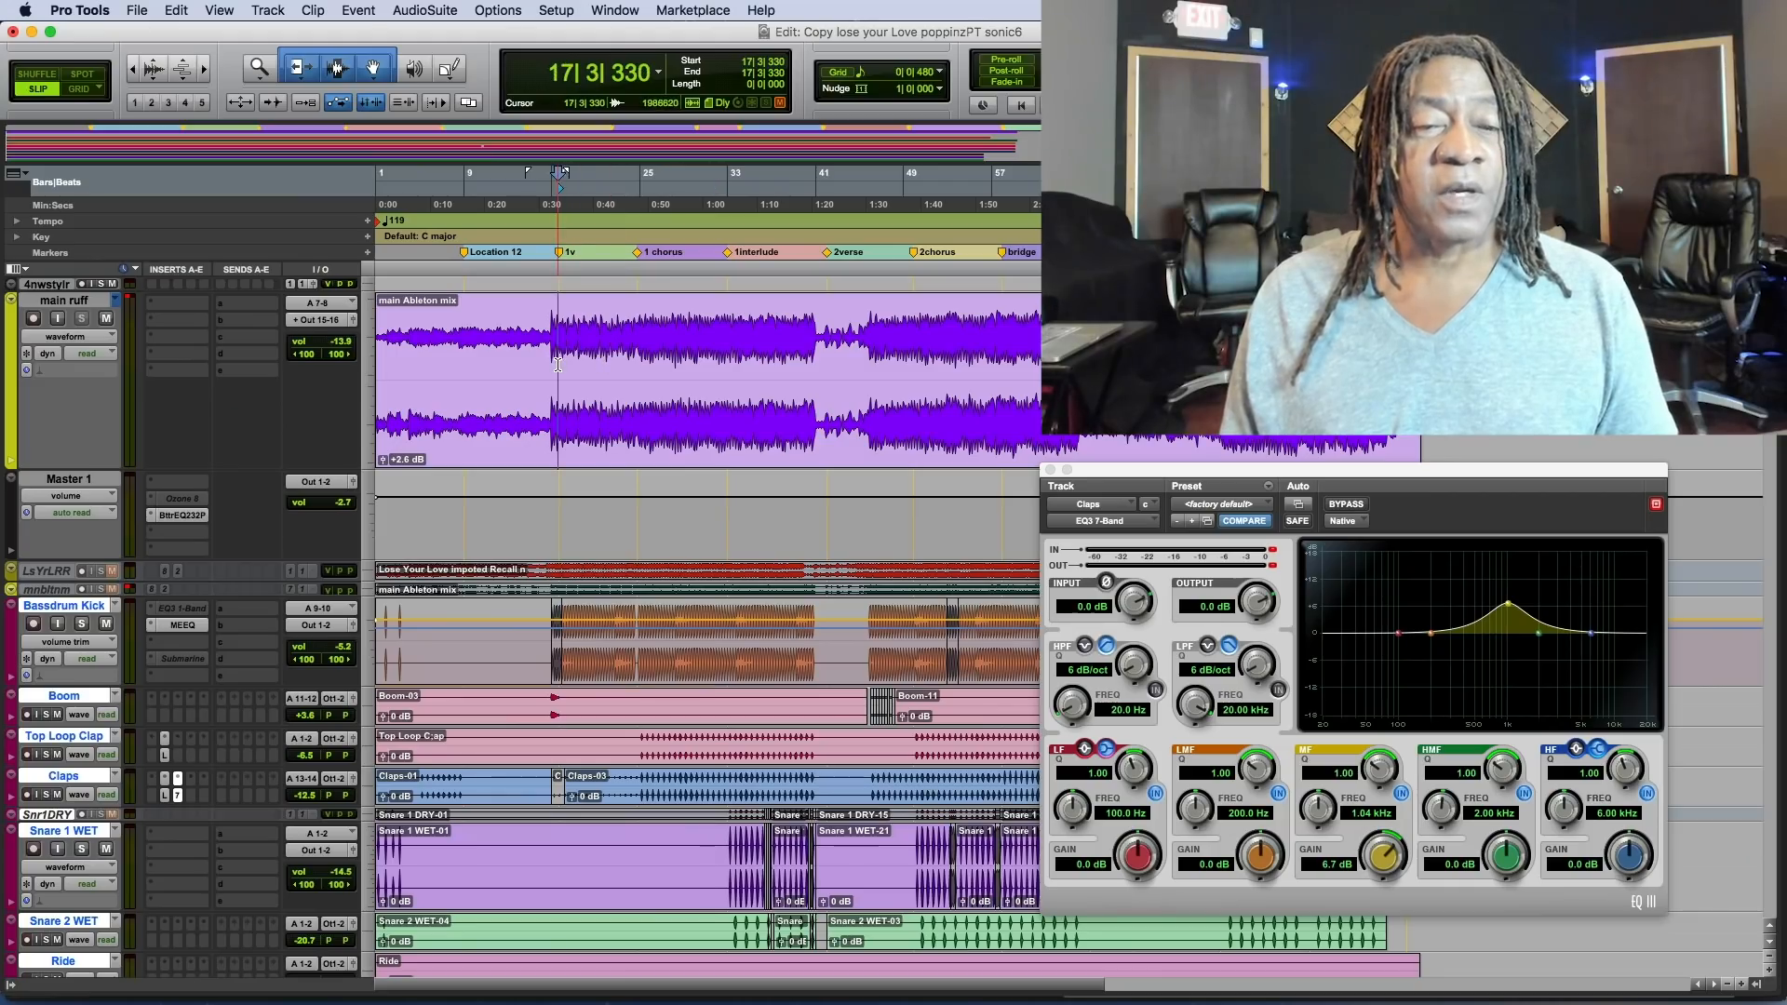
key(space)
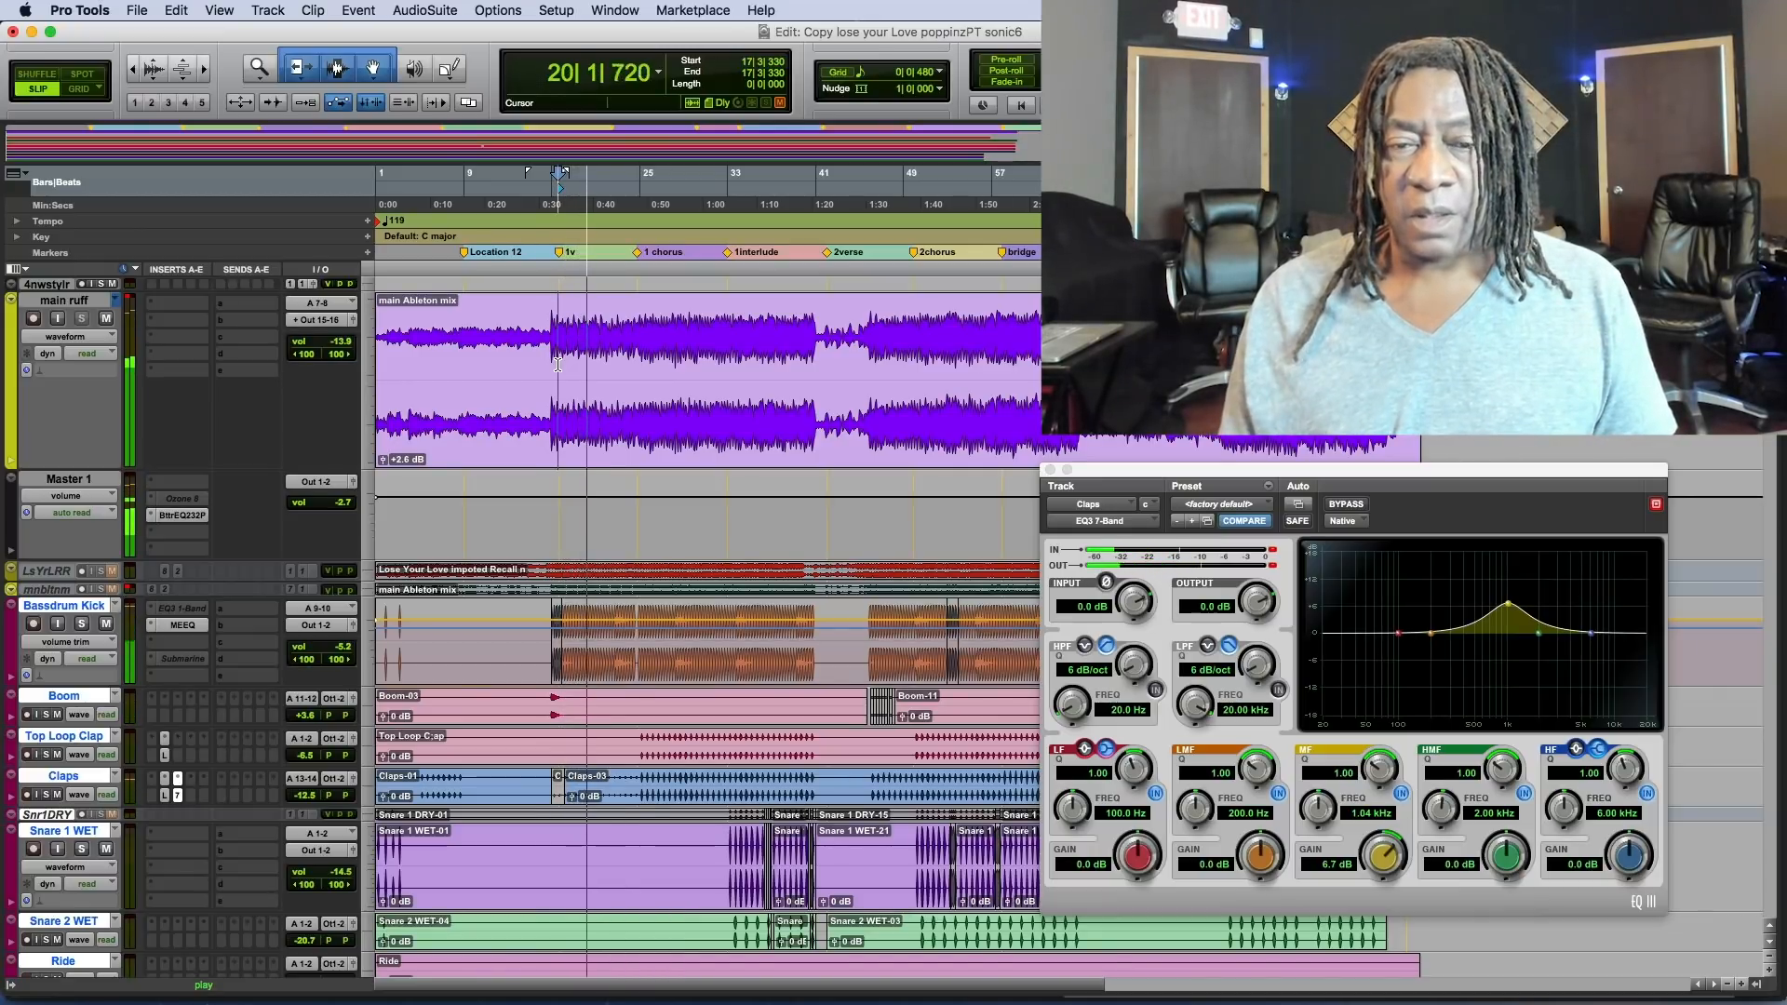
key(space)
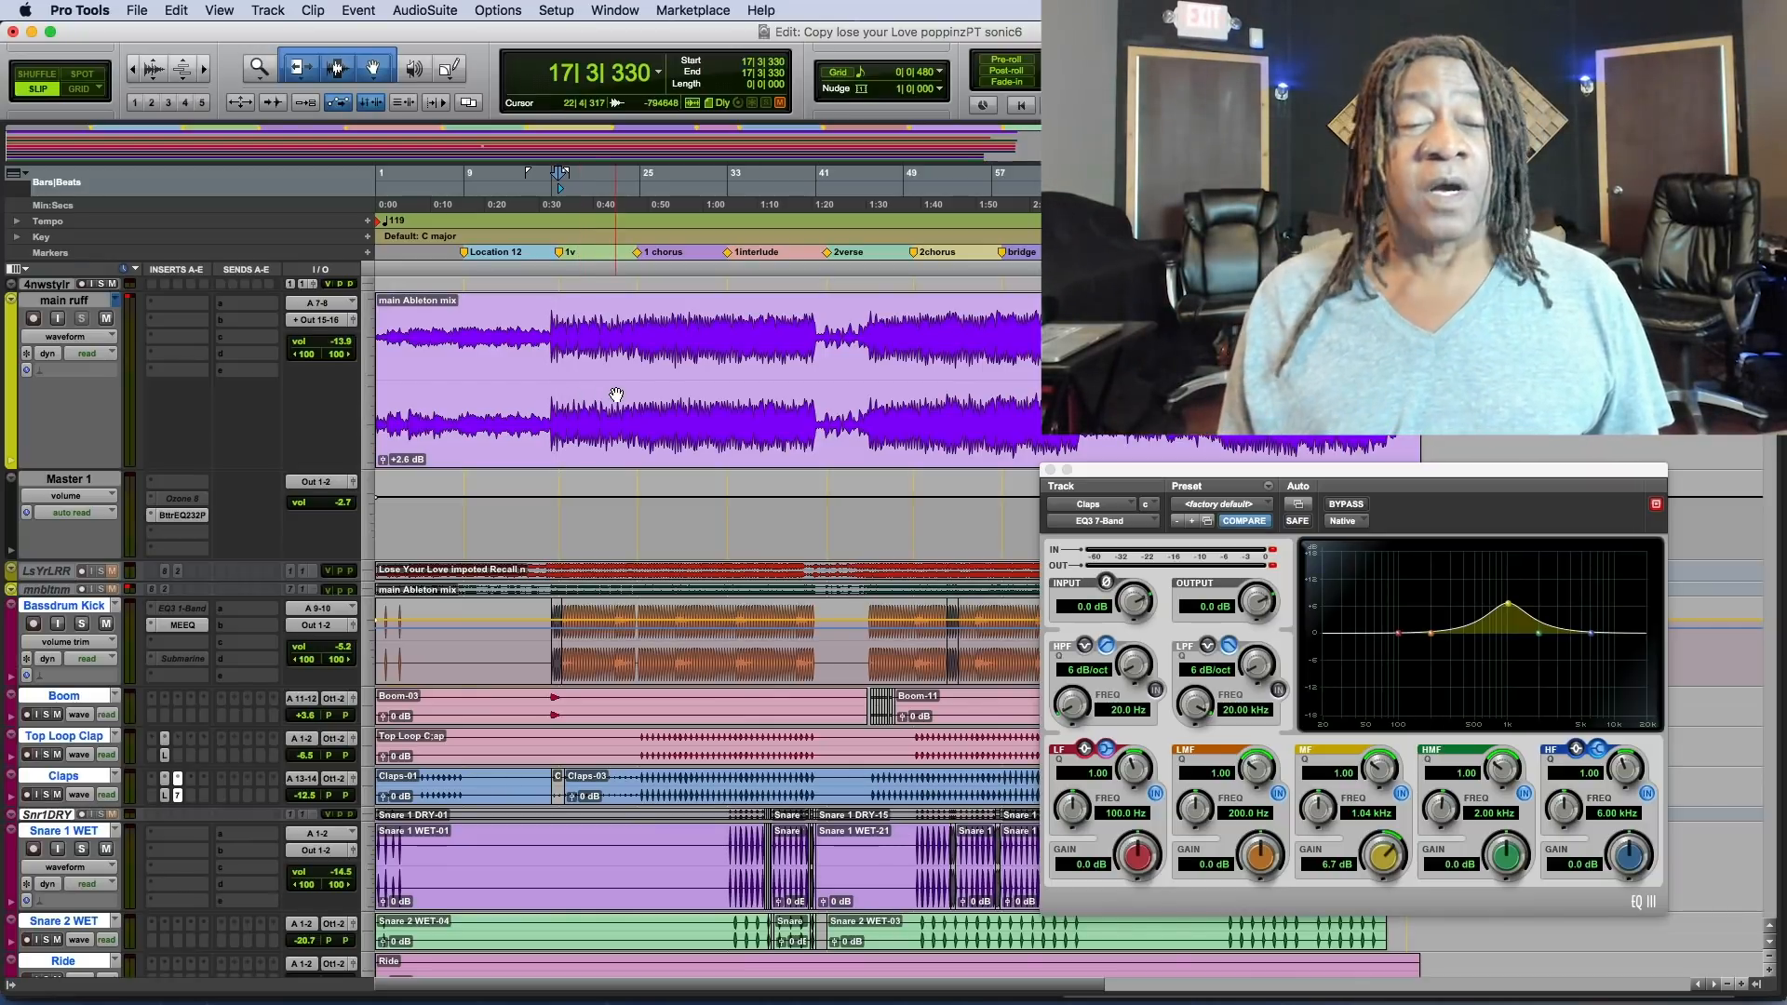
Play twekybckht2.02 soloed from bar 18, unsolo it and toggle its mute to compare it within the mix, and stop playback.
scroll(616, 424, down, 15)
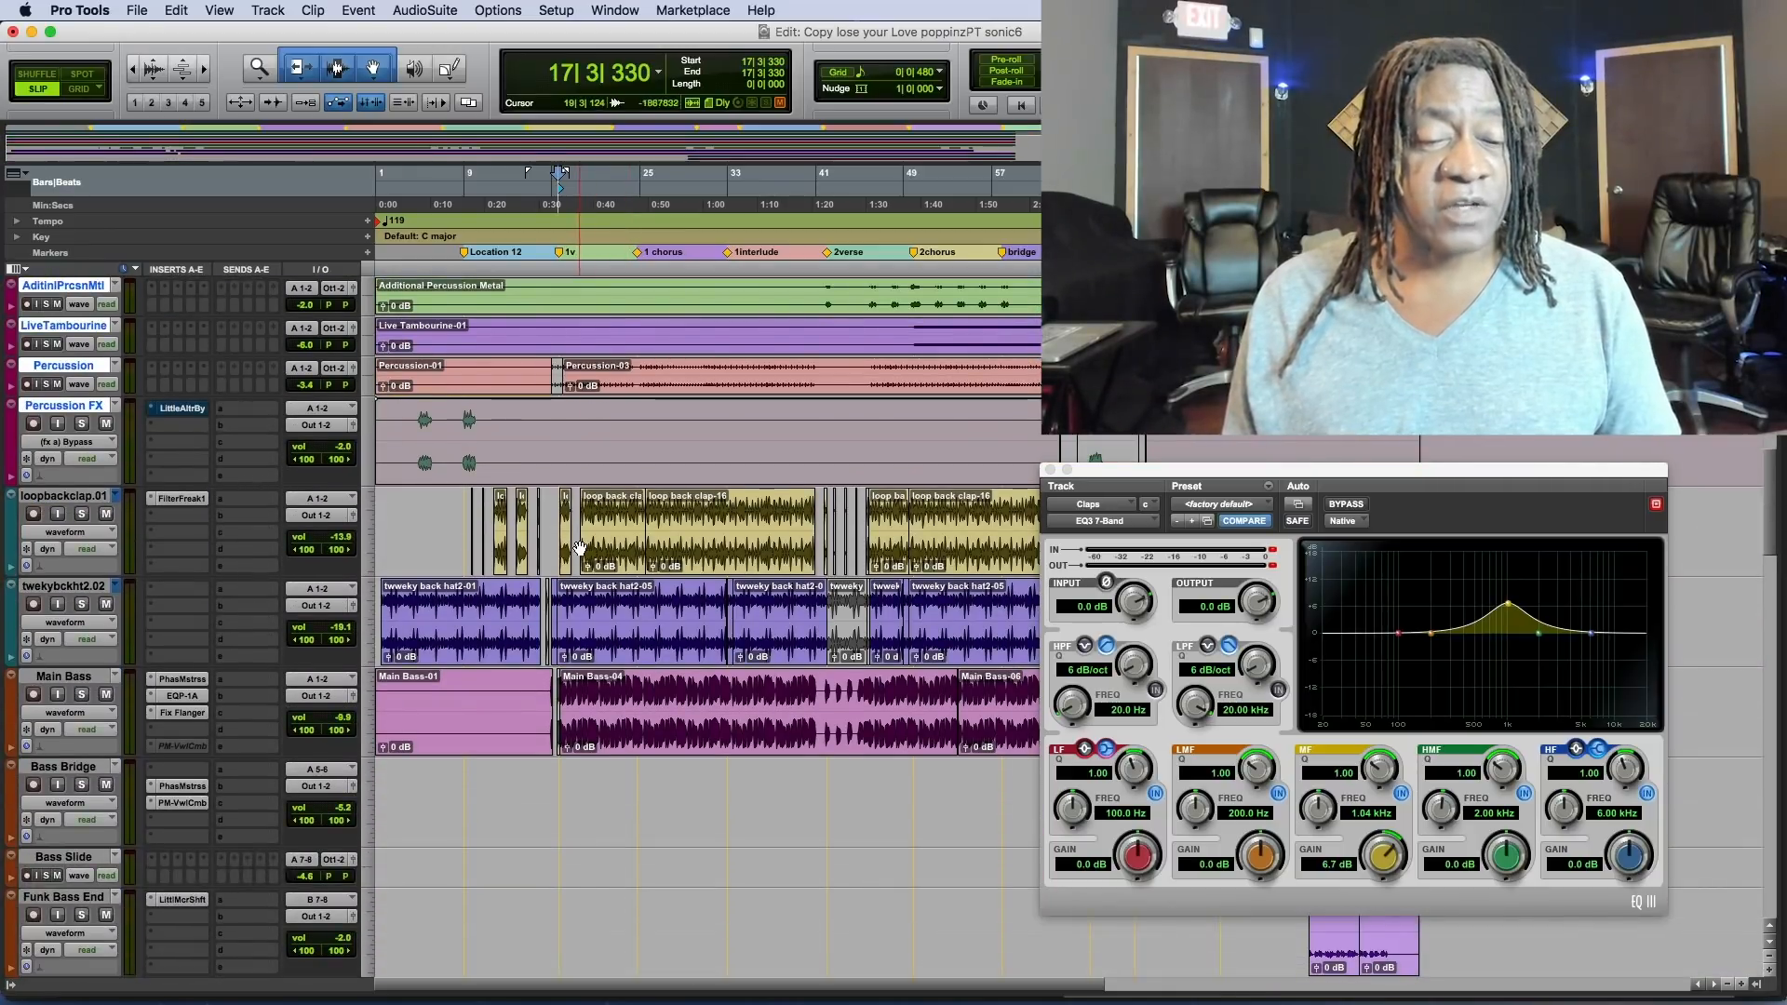
scroll(568, 666, down, 10)
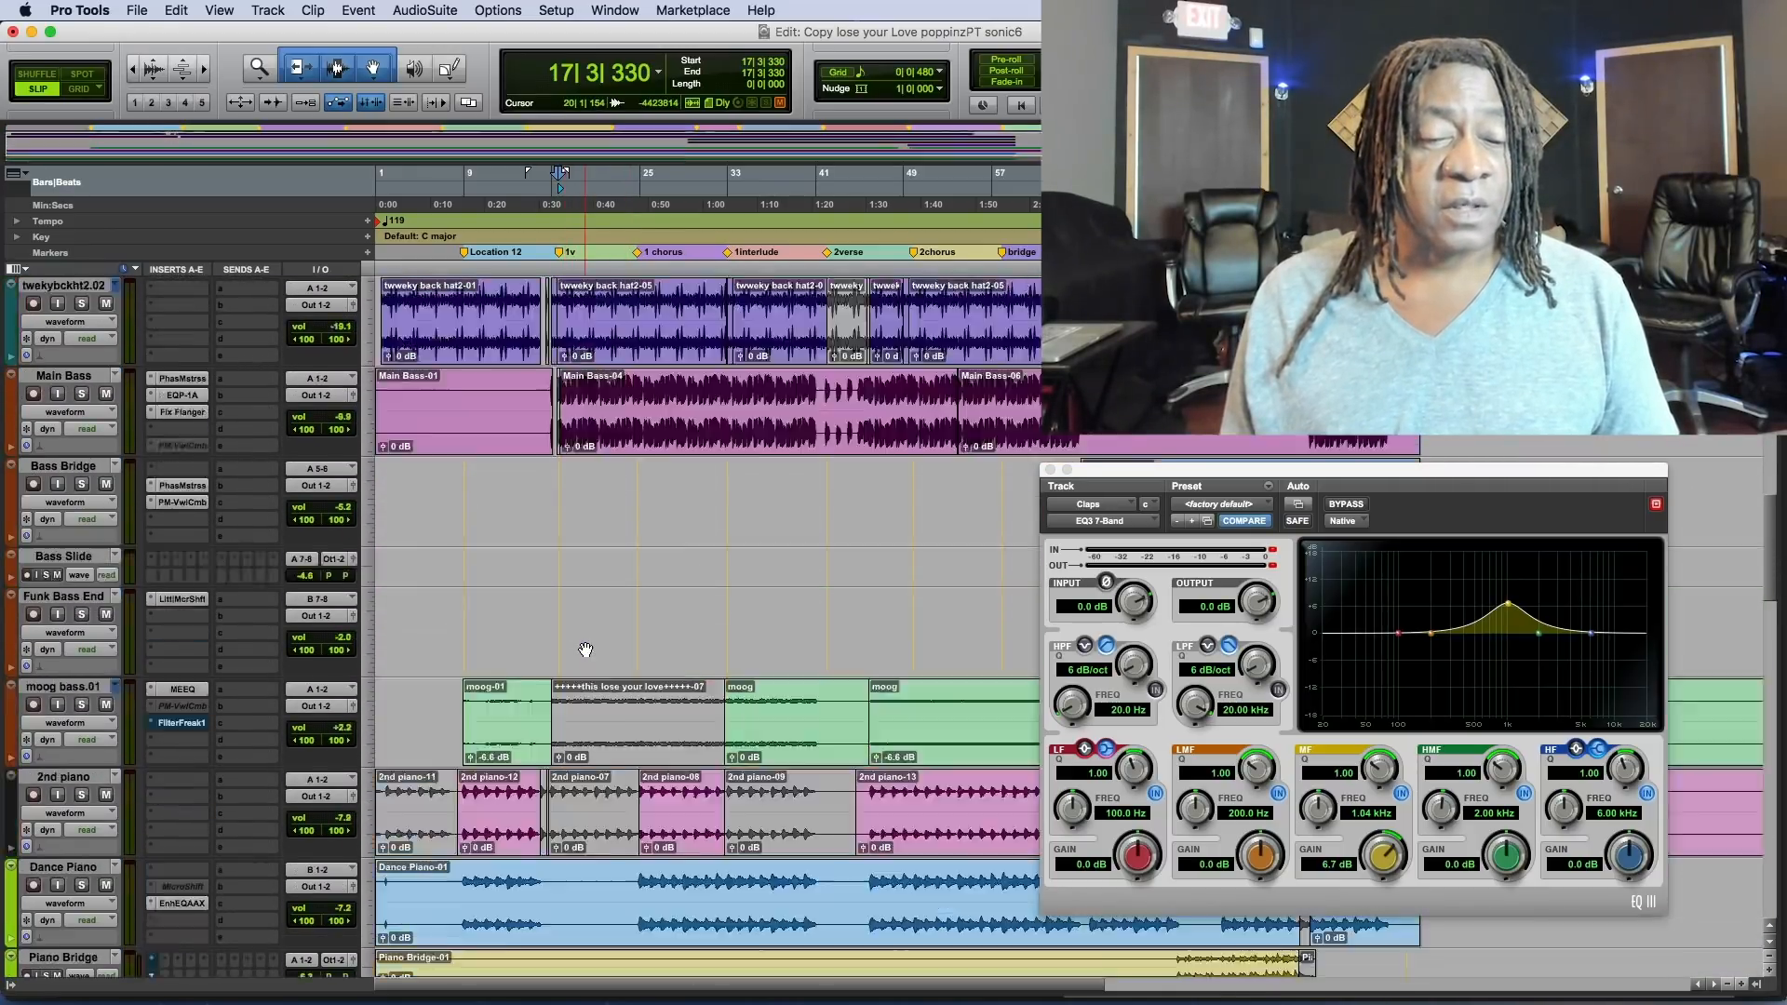
scroll(582, 649, up, 9)
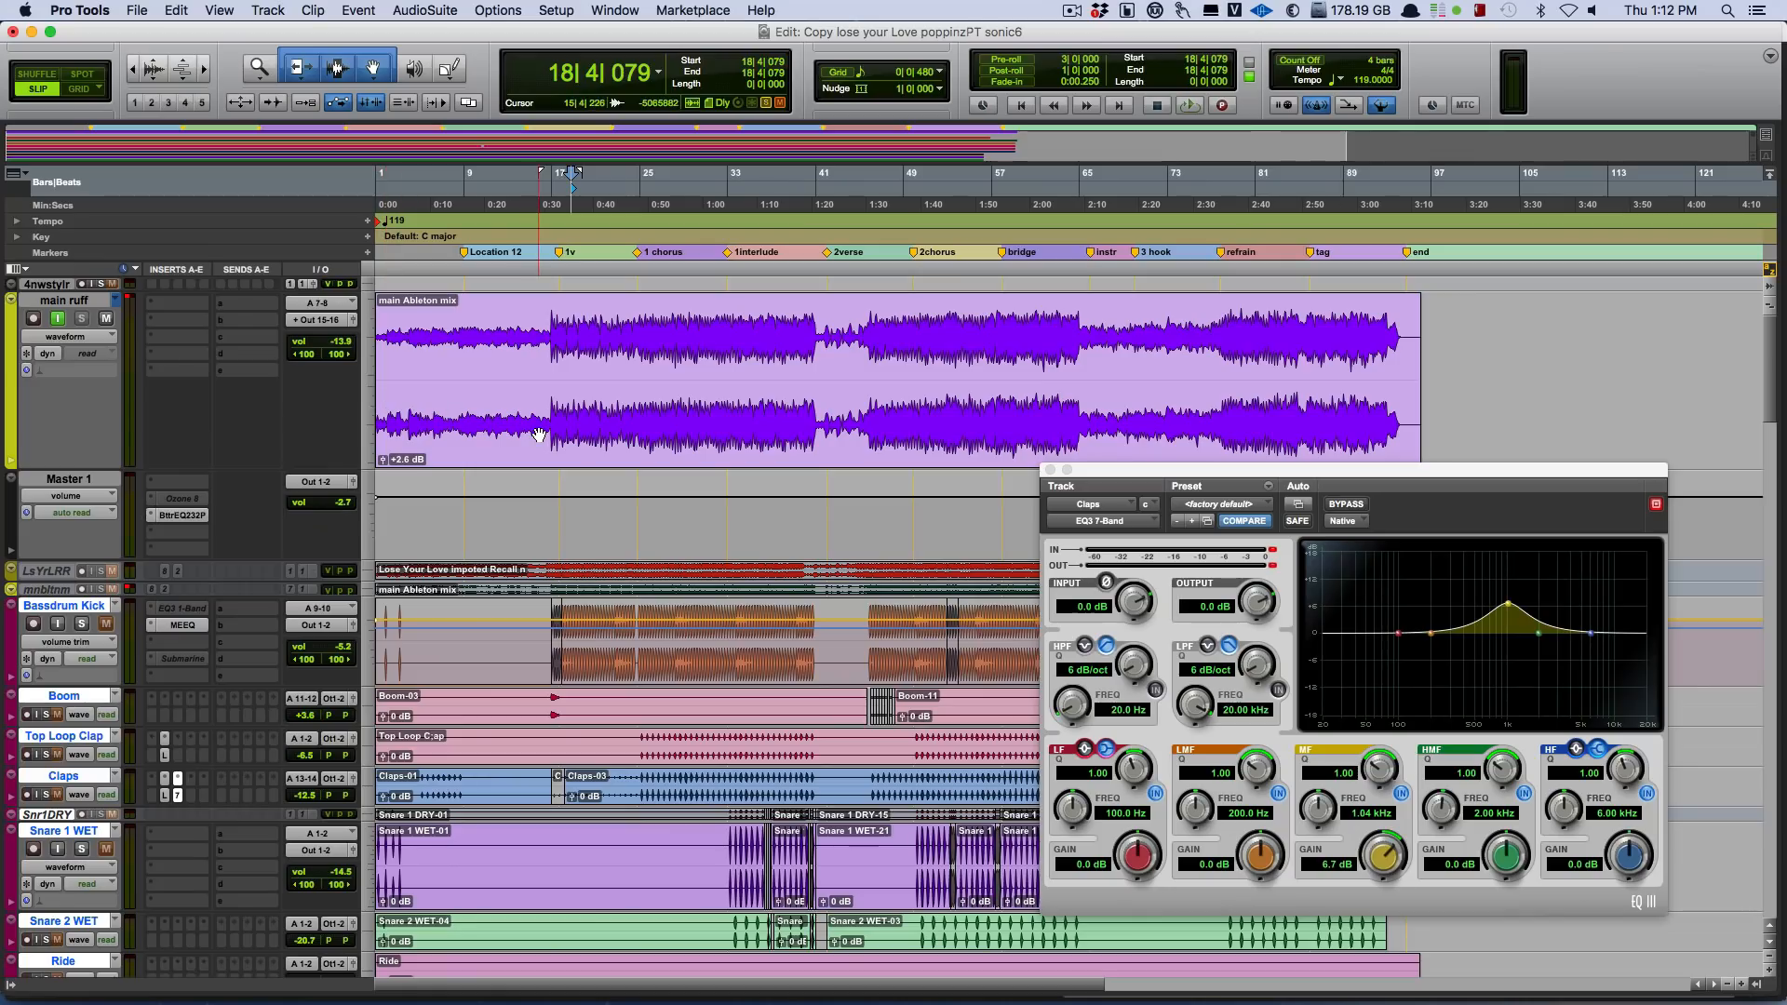
scroll(538, 435, down, 15)
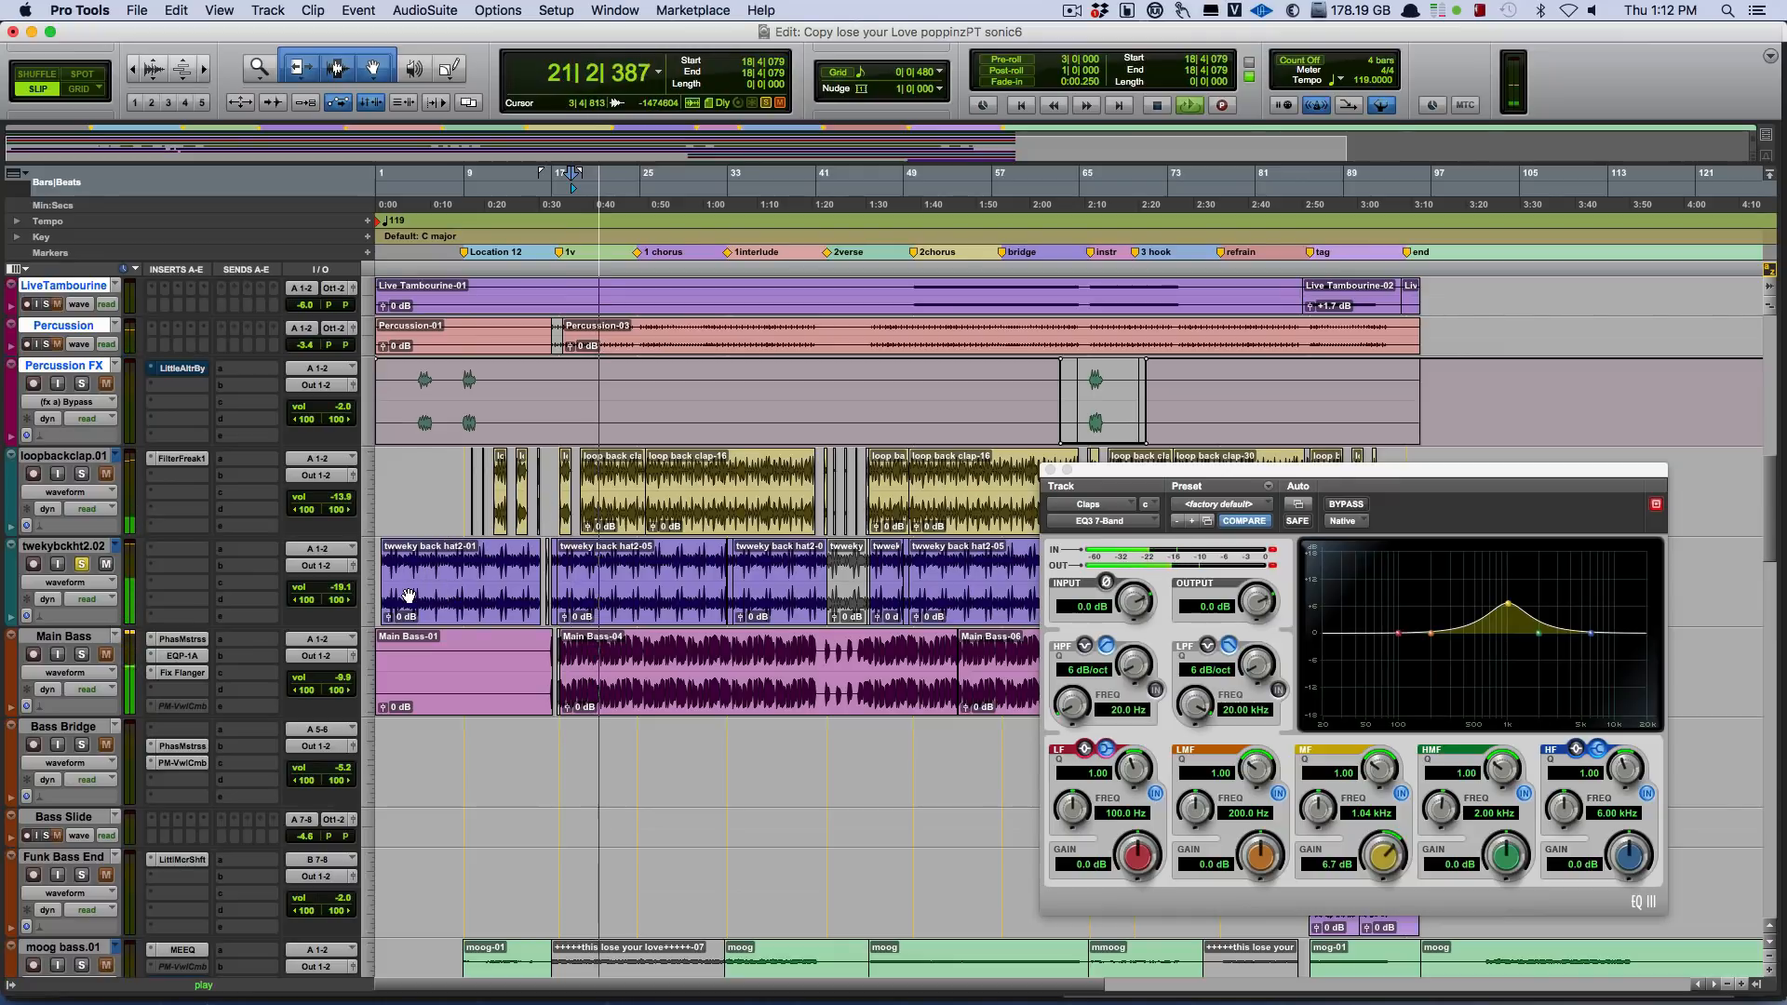
click(81, 564)
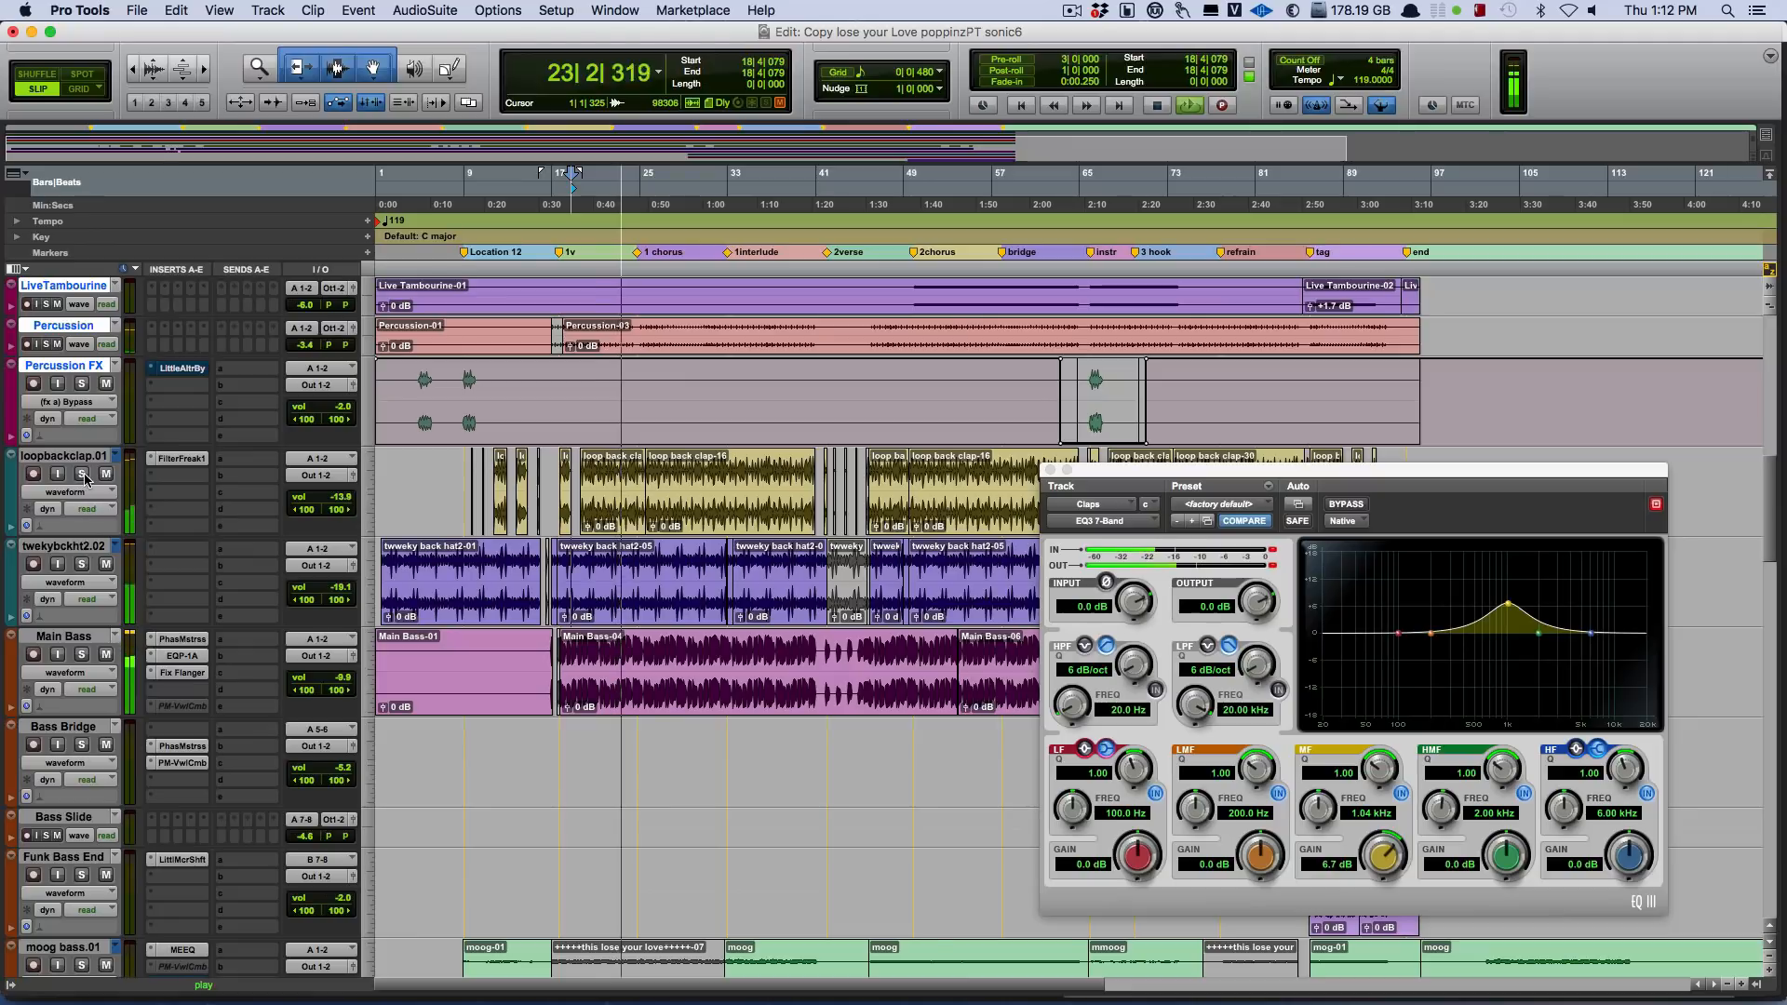
click(107, 565)
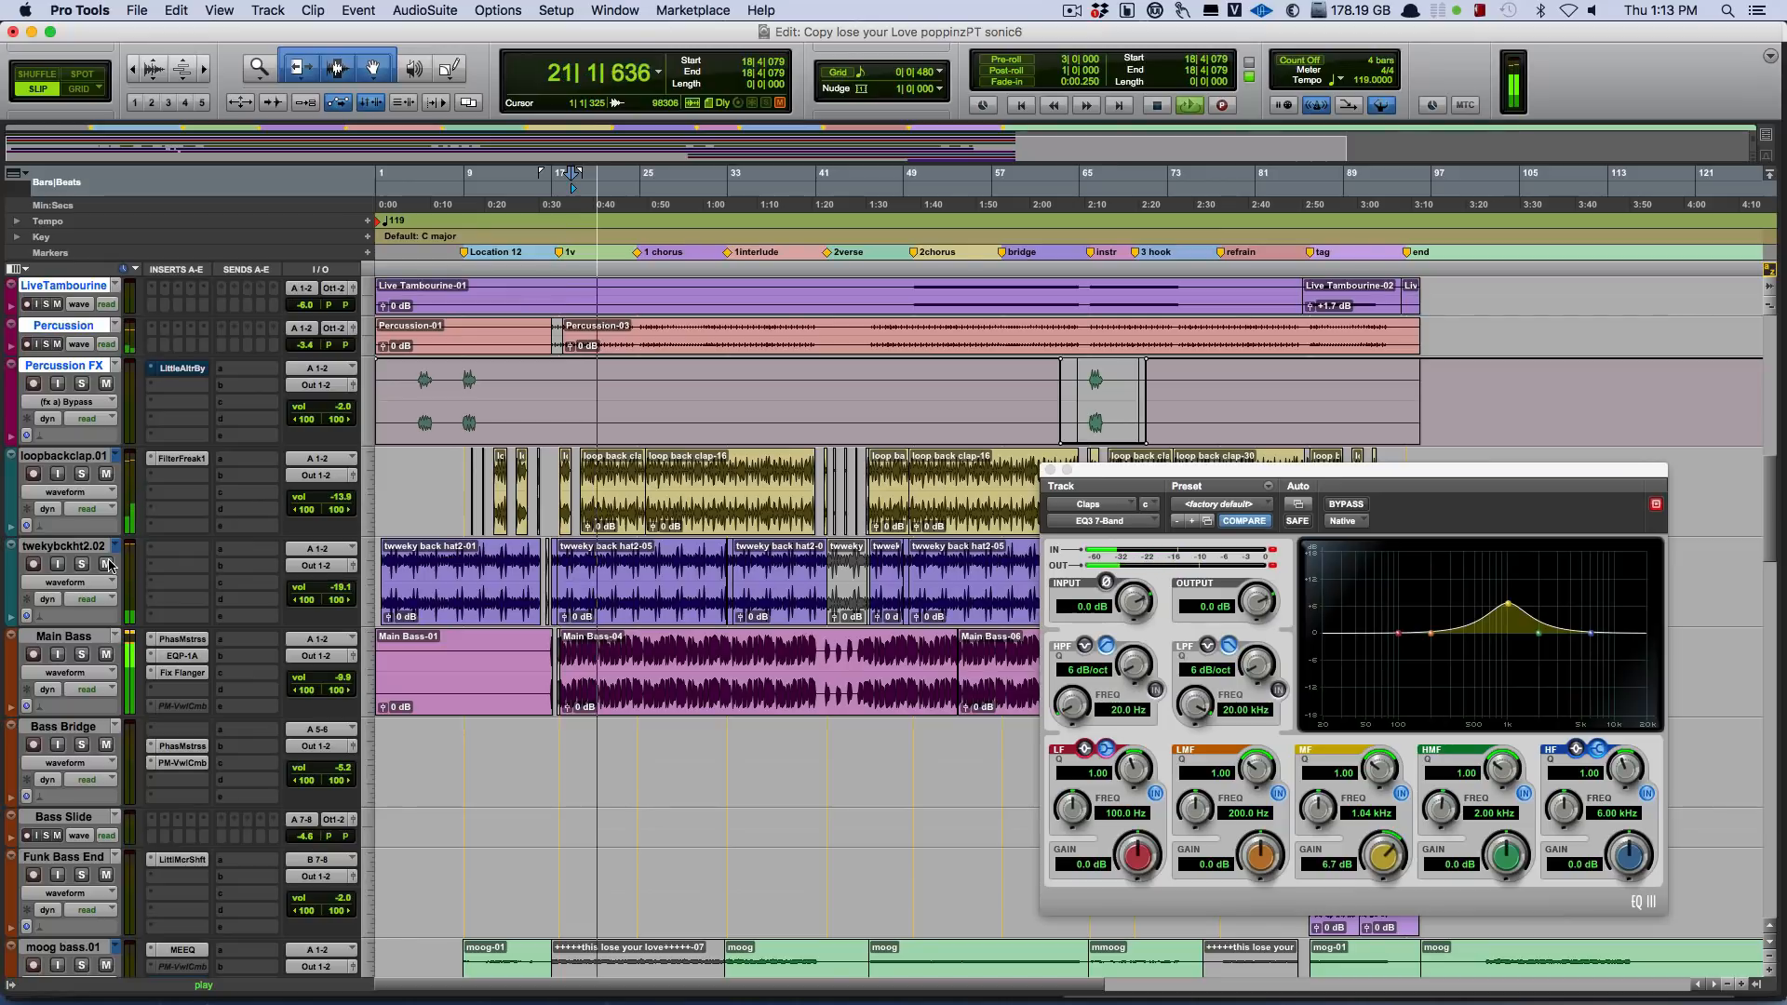
key(space)
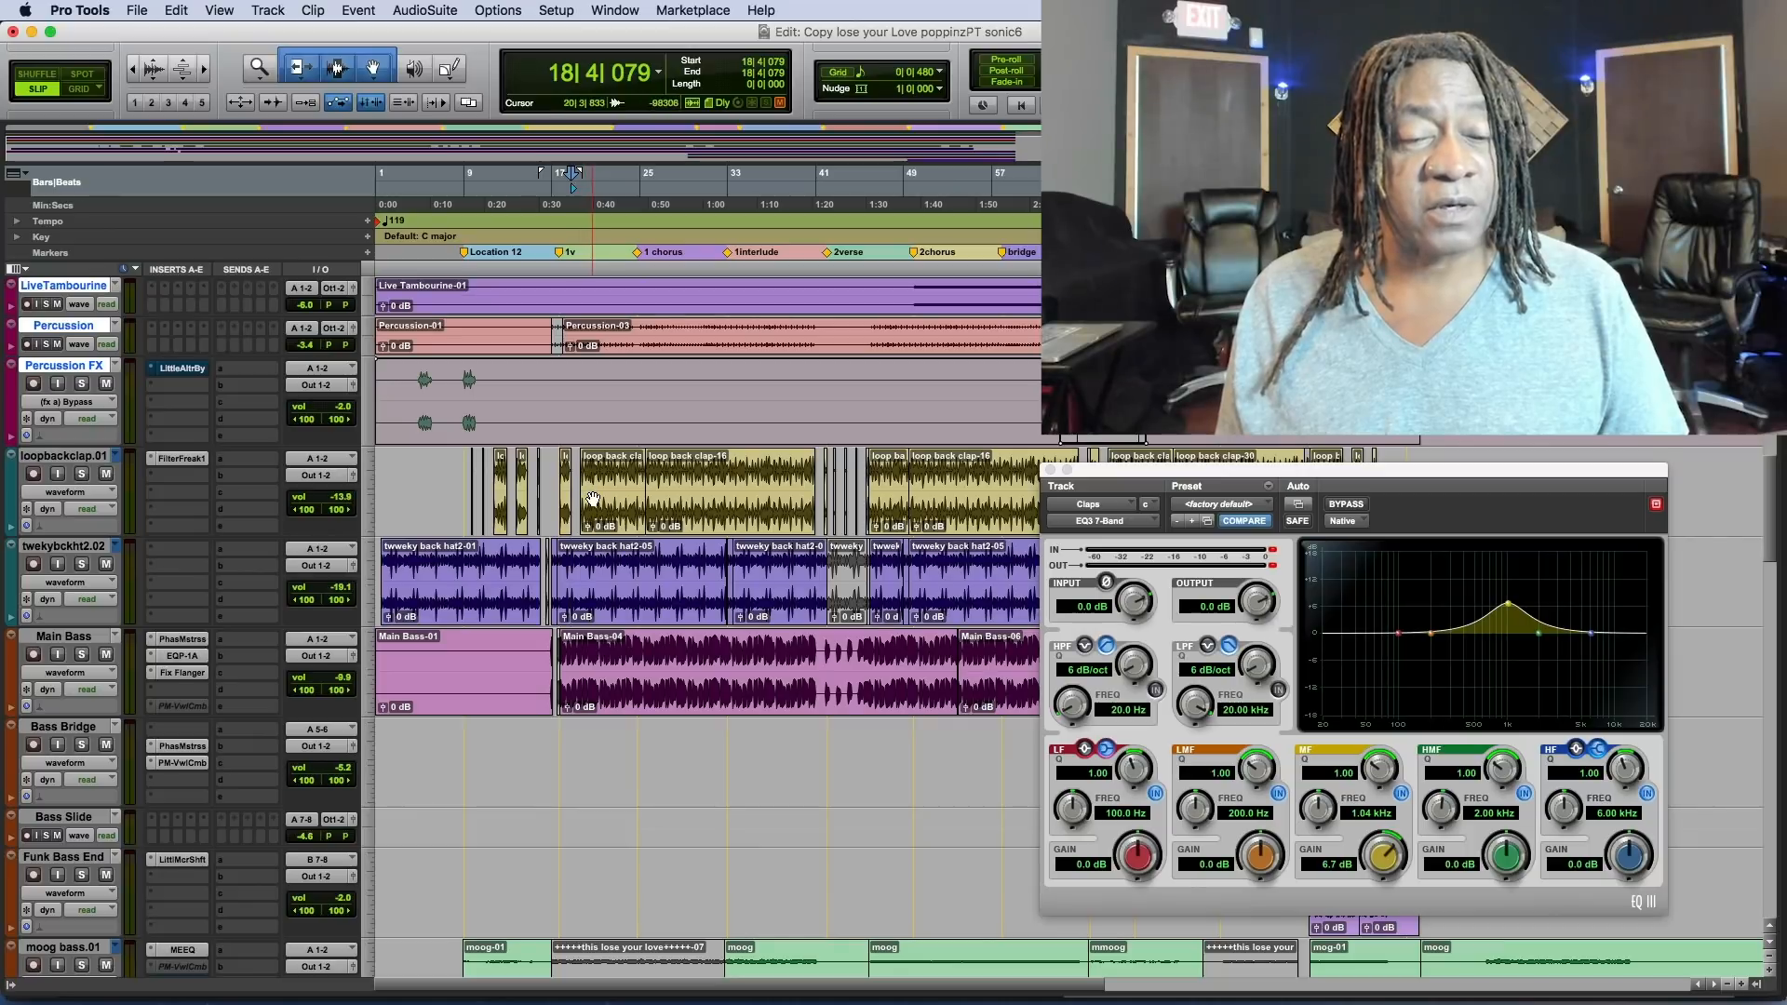
Play the soloed loopbackclap.01 track from bar 22, and stop playback.
key(space)
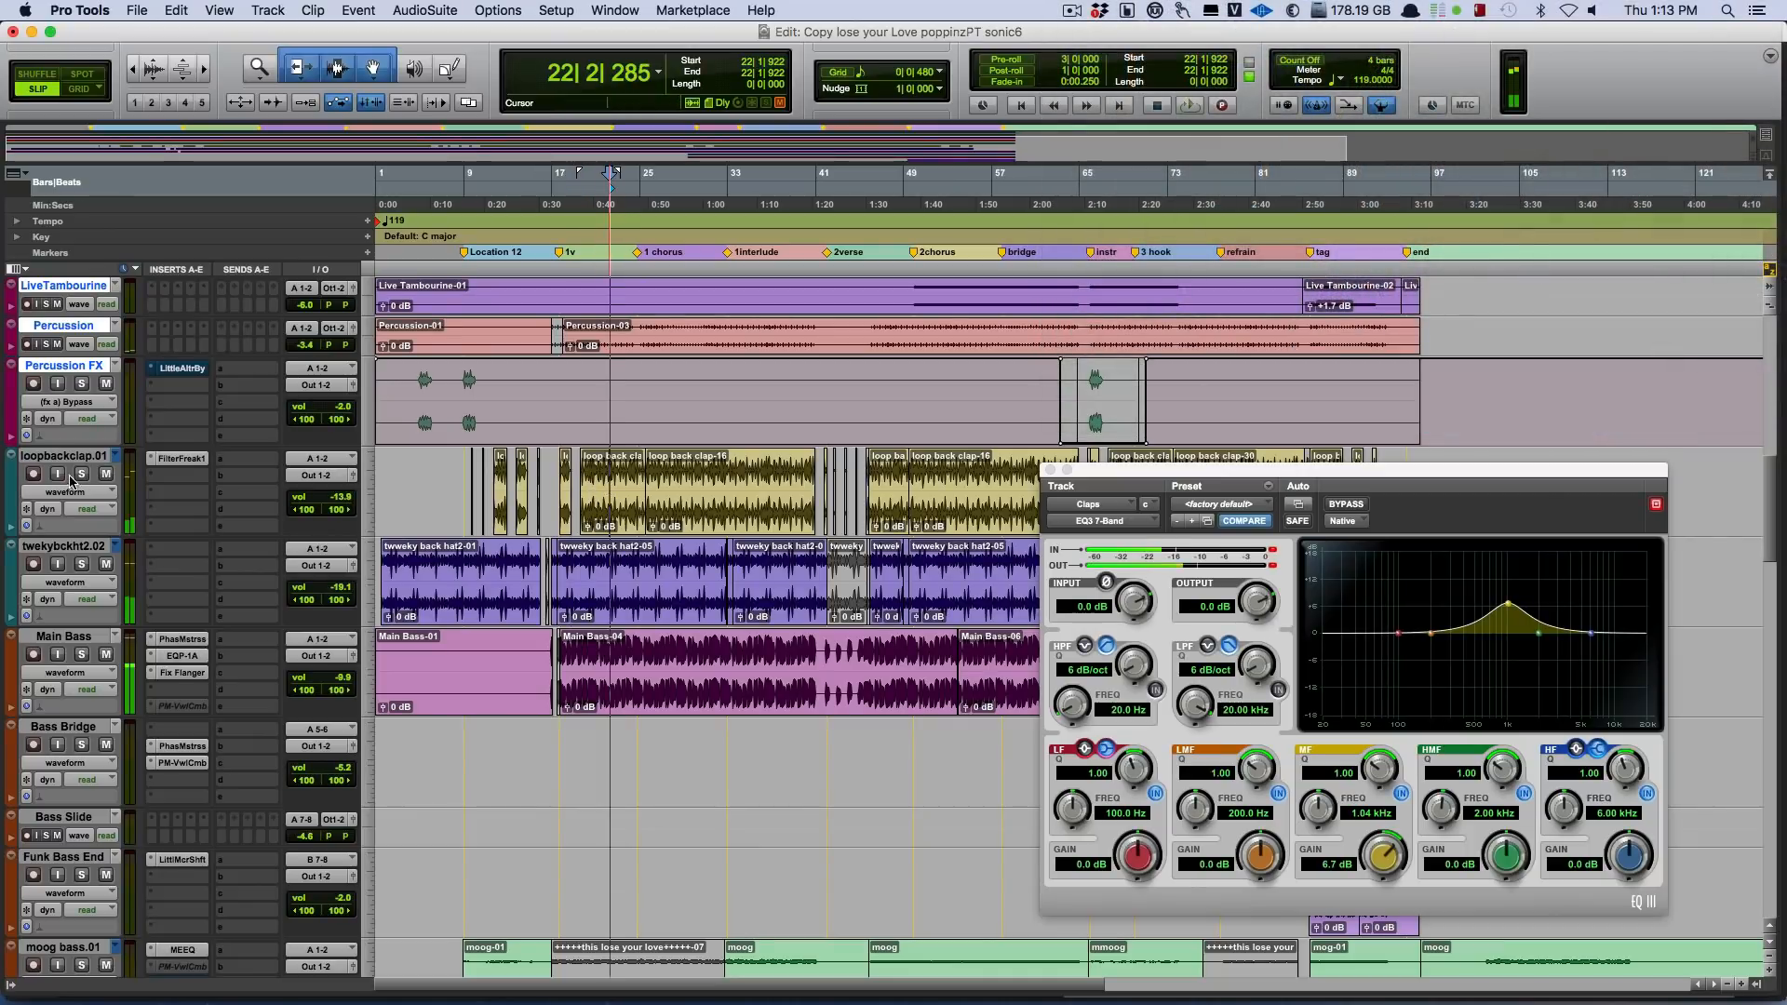
click(82, 475)
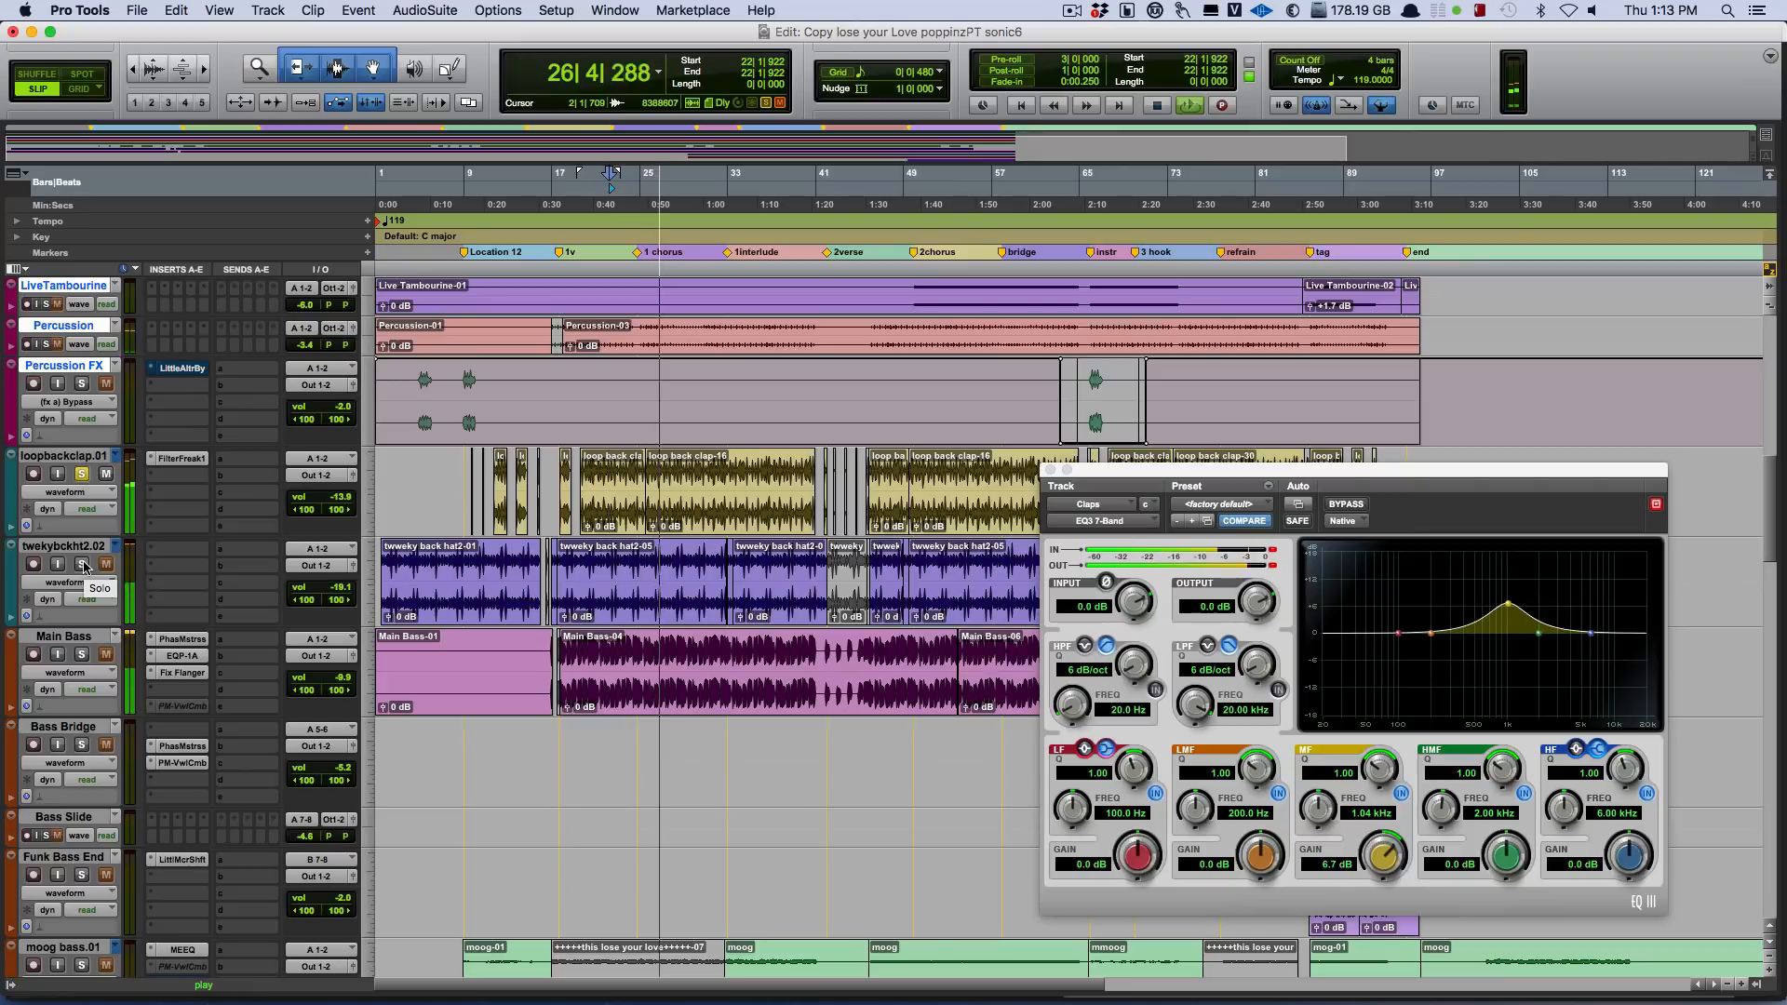
key(space)
Open FilterFreak on loopbackclap.01, play the soloed track from bar 22 with the effect bypassed, and move its window above Bass Bridge.
click(182, 459)
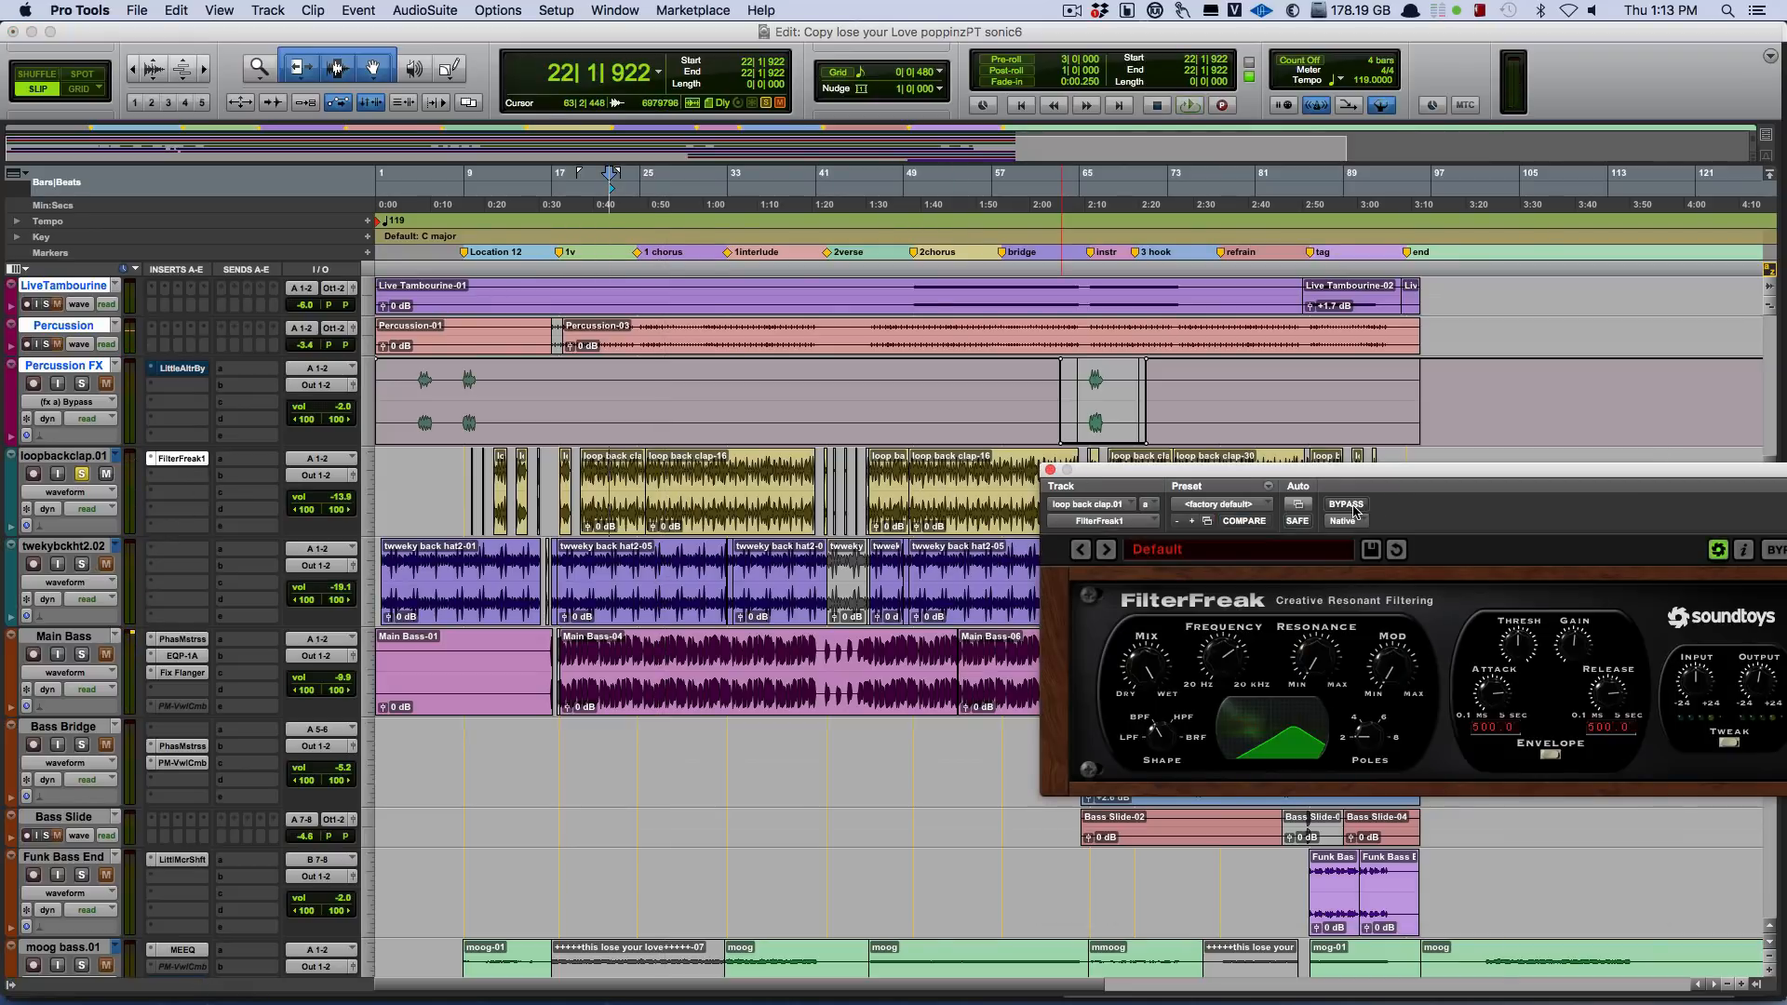
key(space)
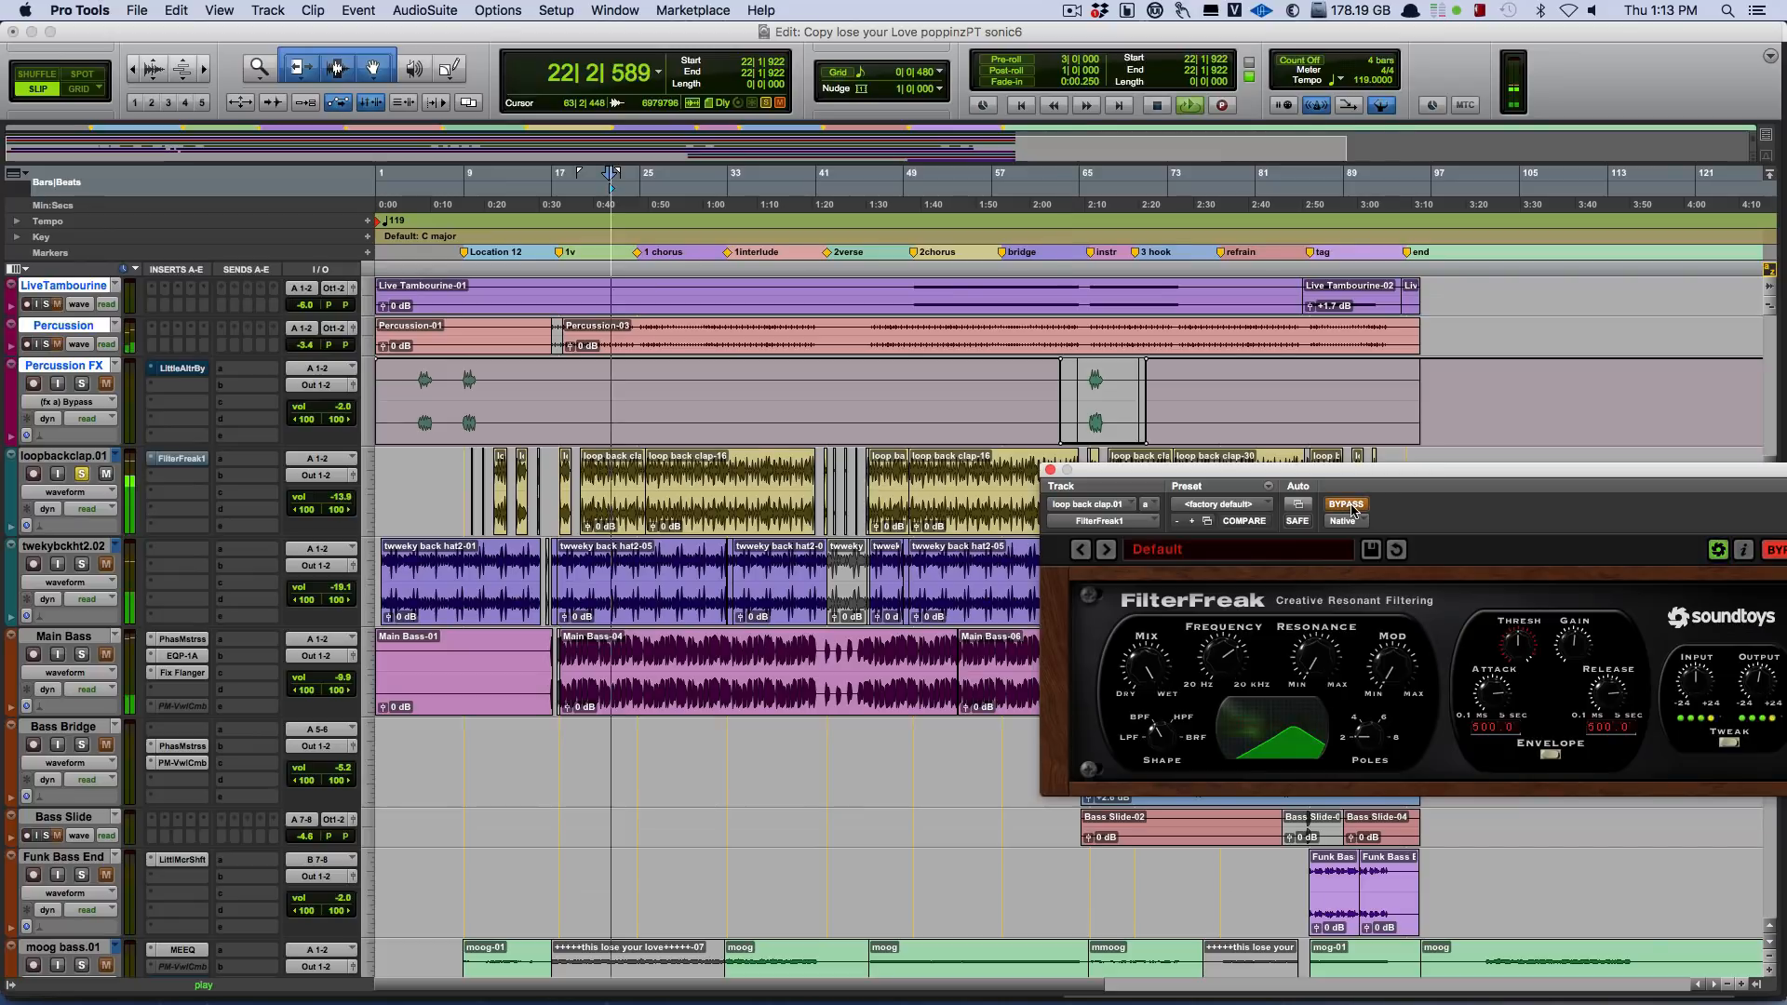
drag(1363, 473, 1293, 348)
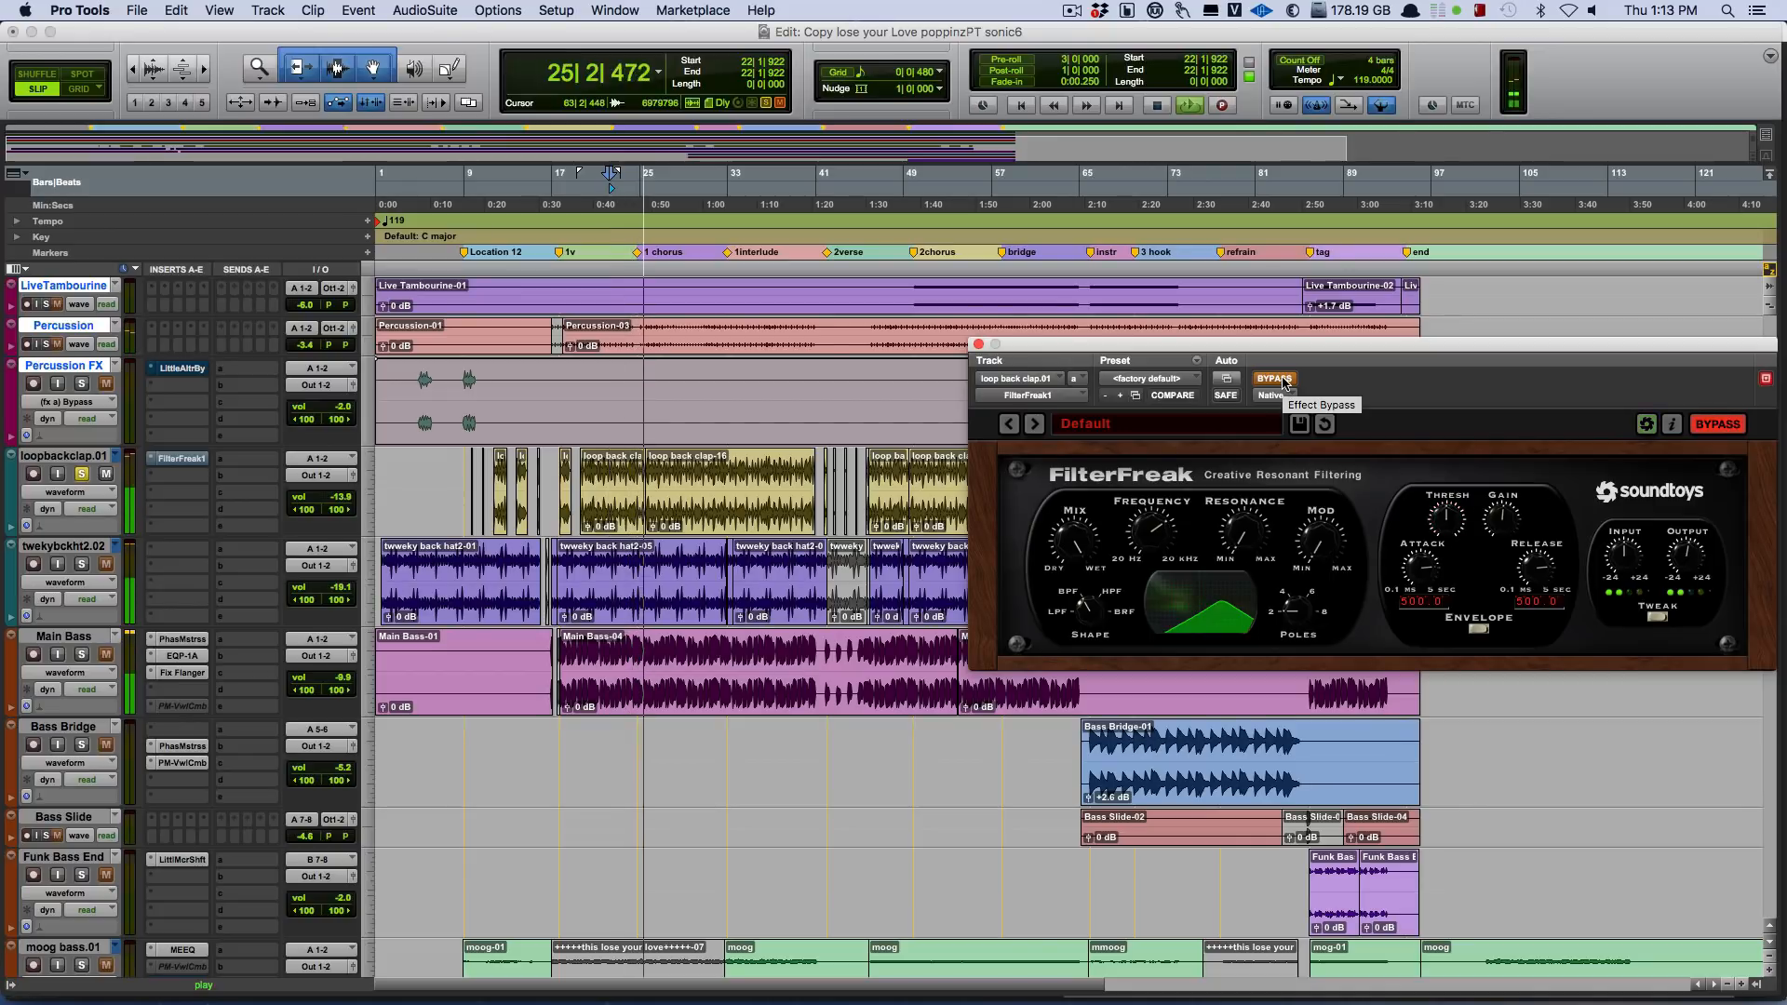
Turn off FilterFreak's bypass, audition loopbackclap.01 with twekybckht2.02 soloed, and unsolo both to play the mix from bar 22.
click(1286, 380)
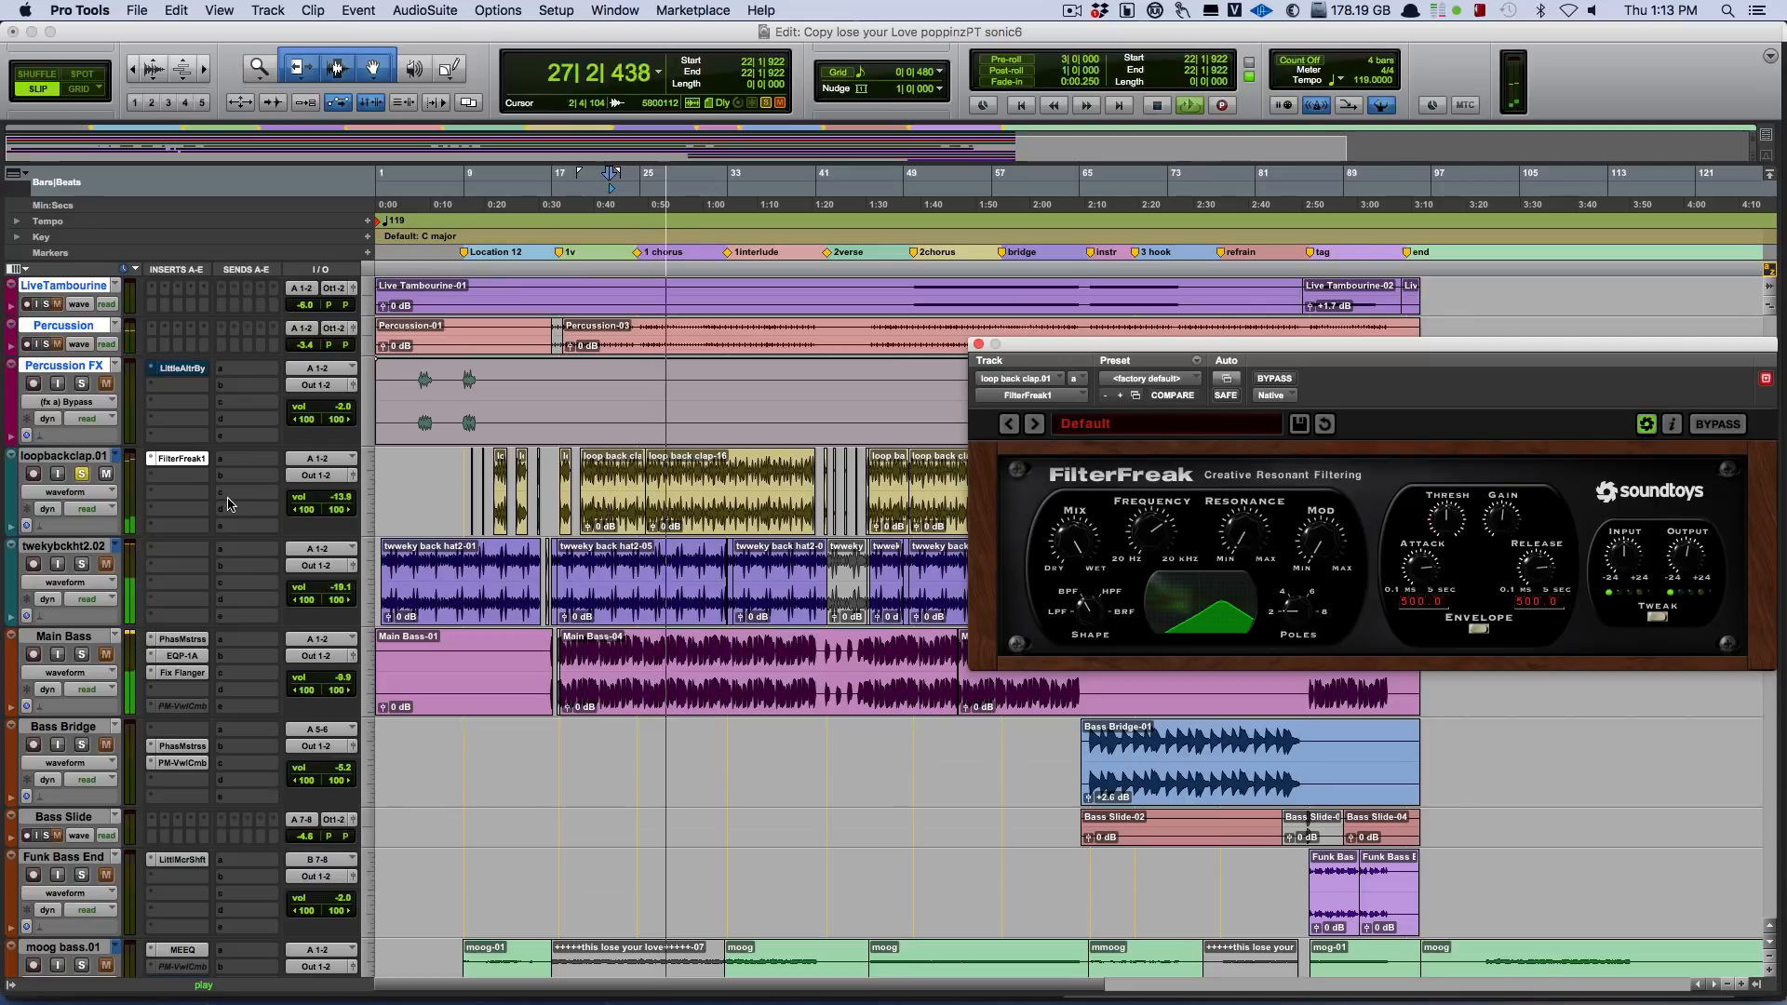
click(82, 565)
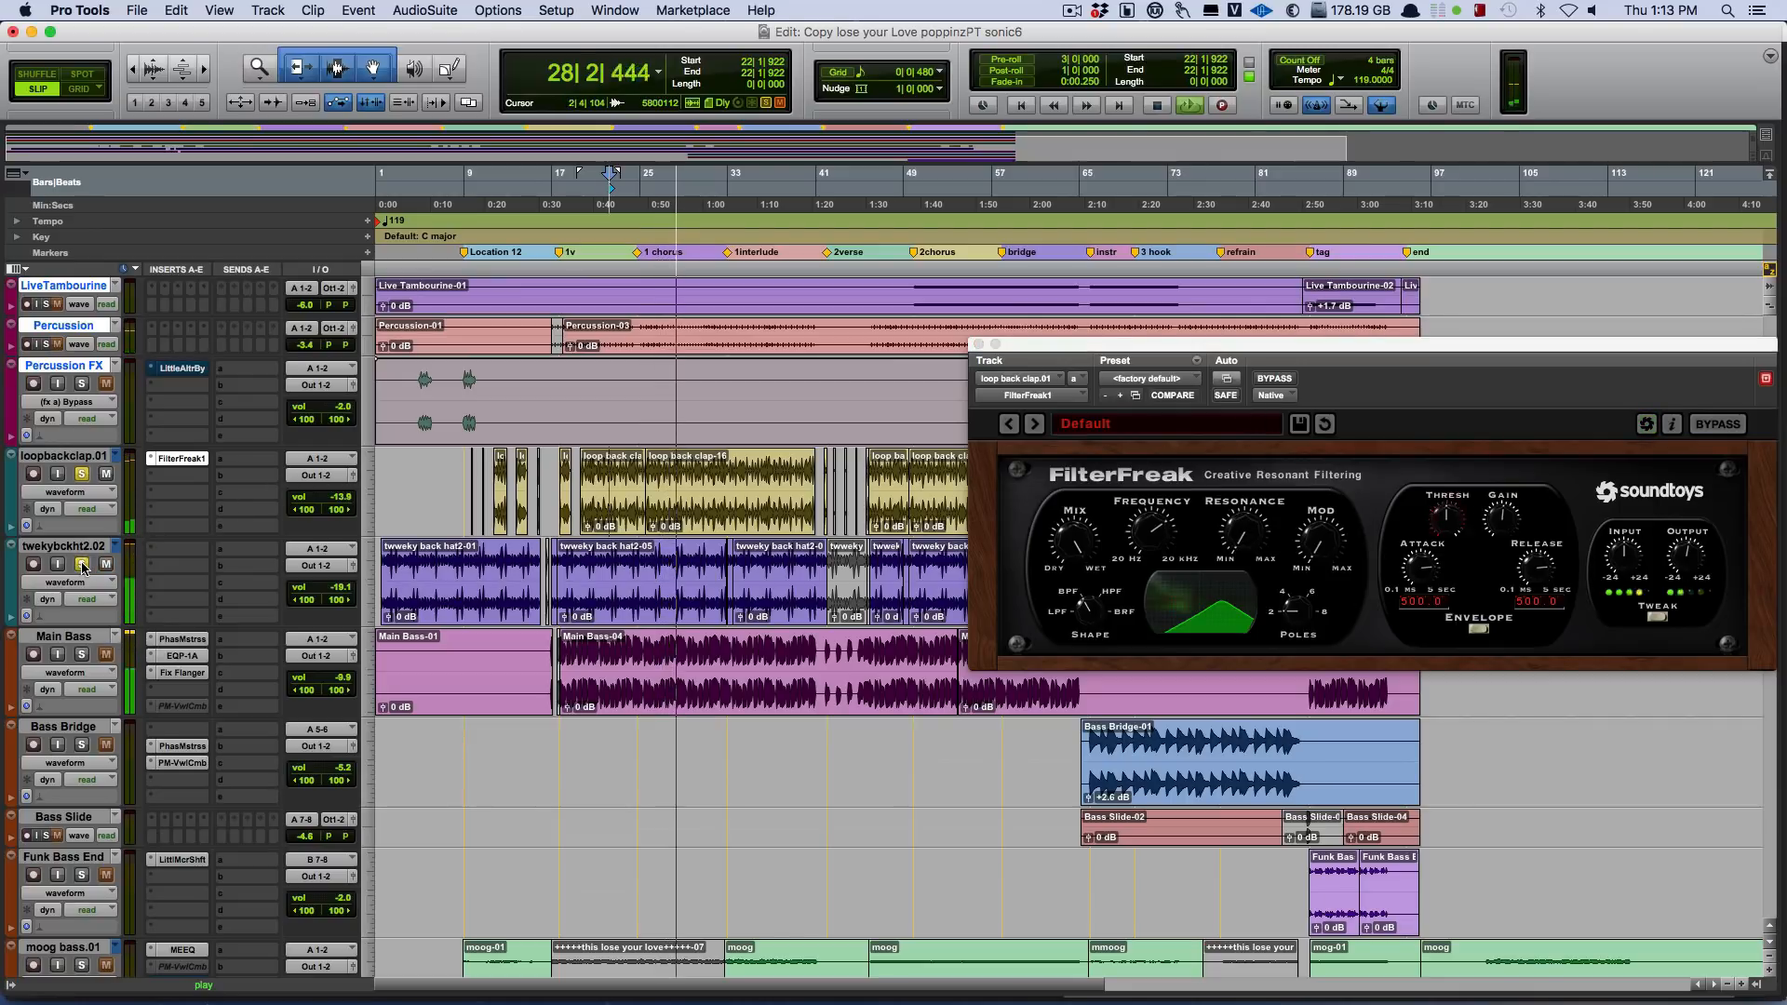
click(82, 473)
click(81, 564)
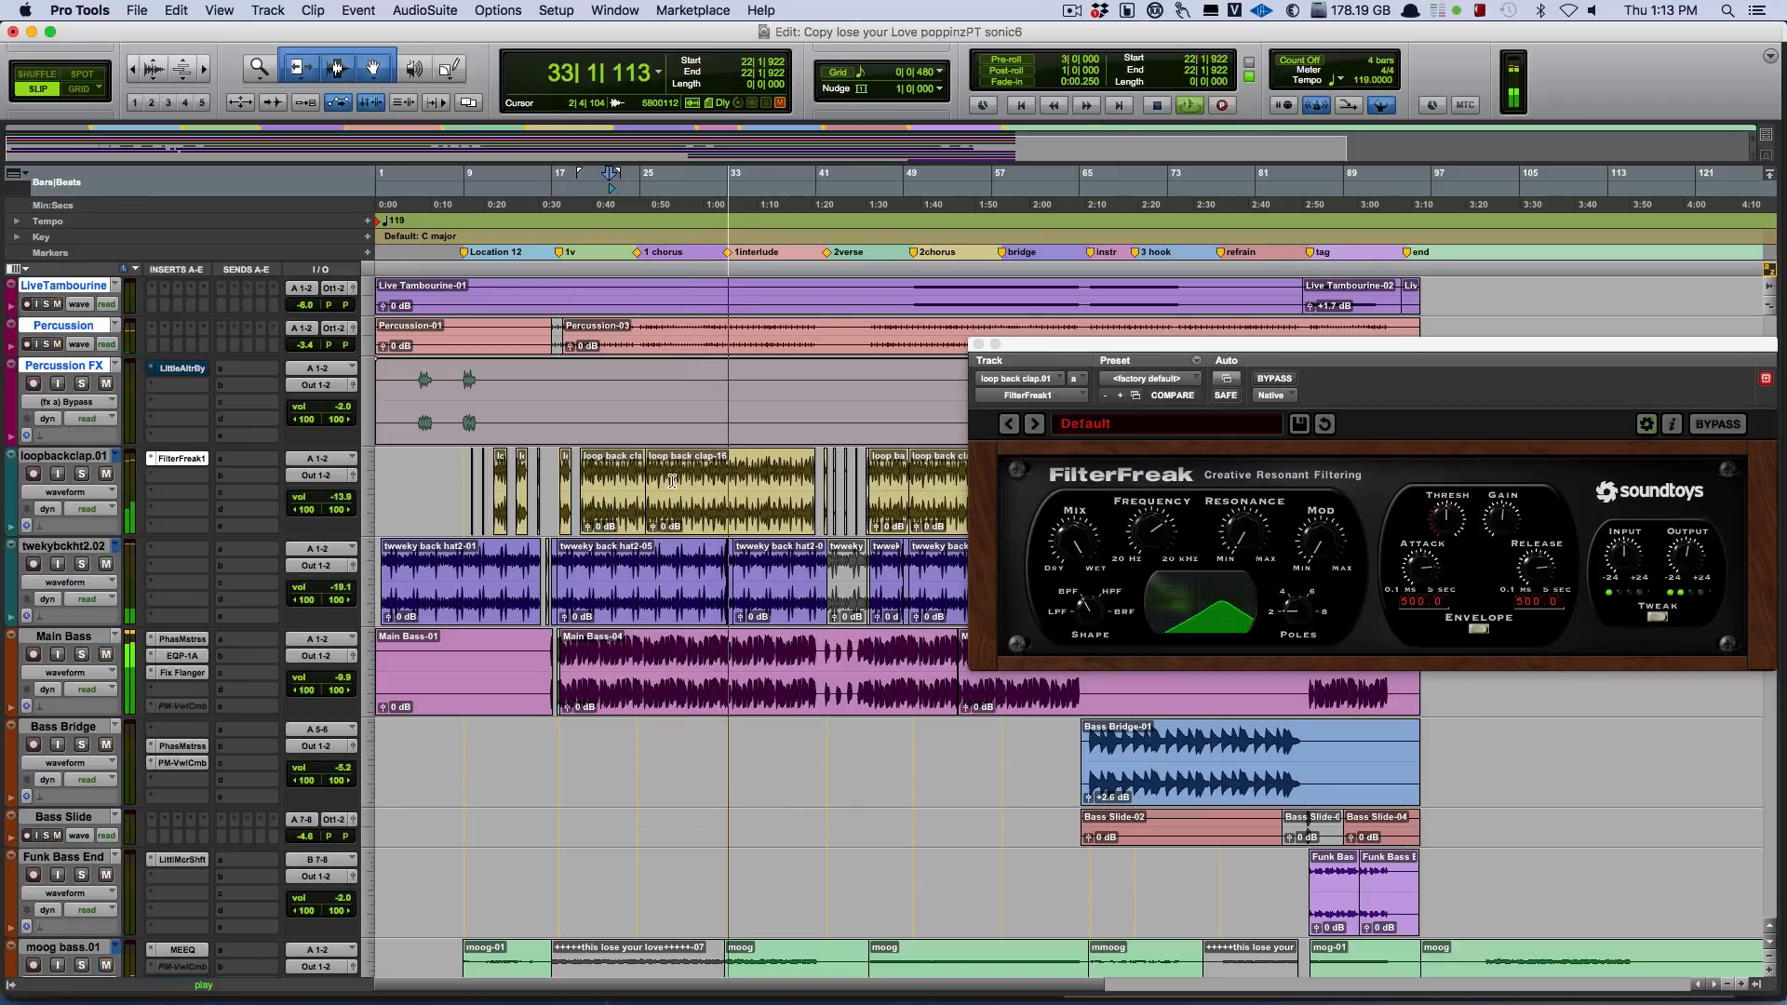
click(616, 482)
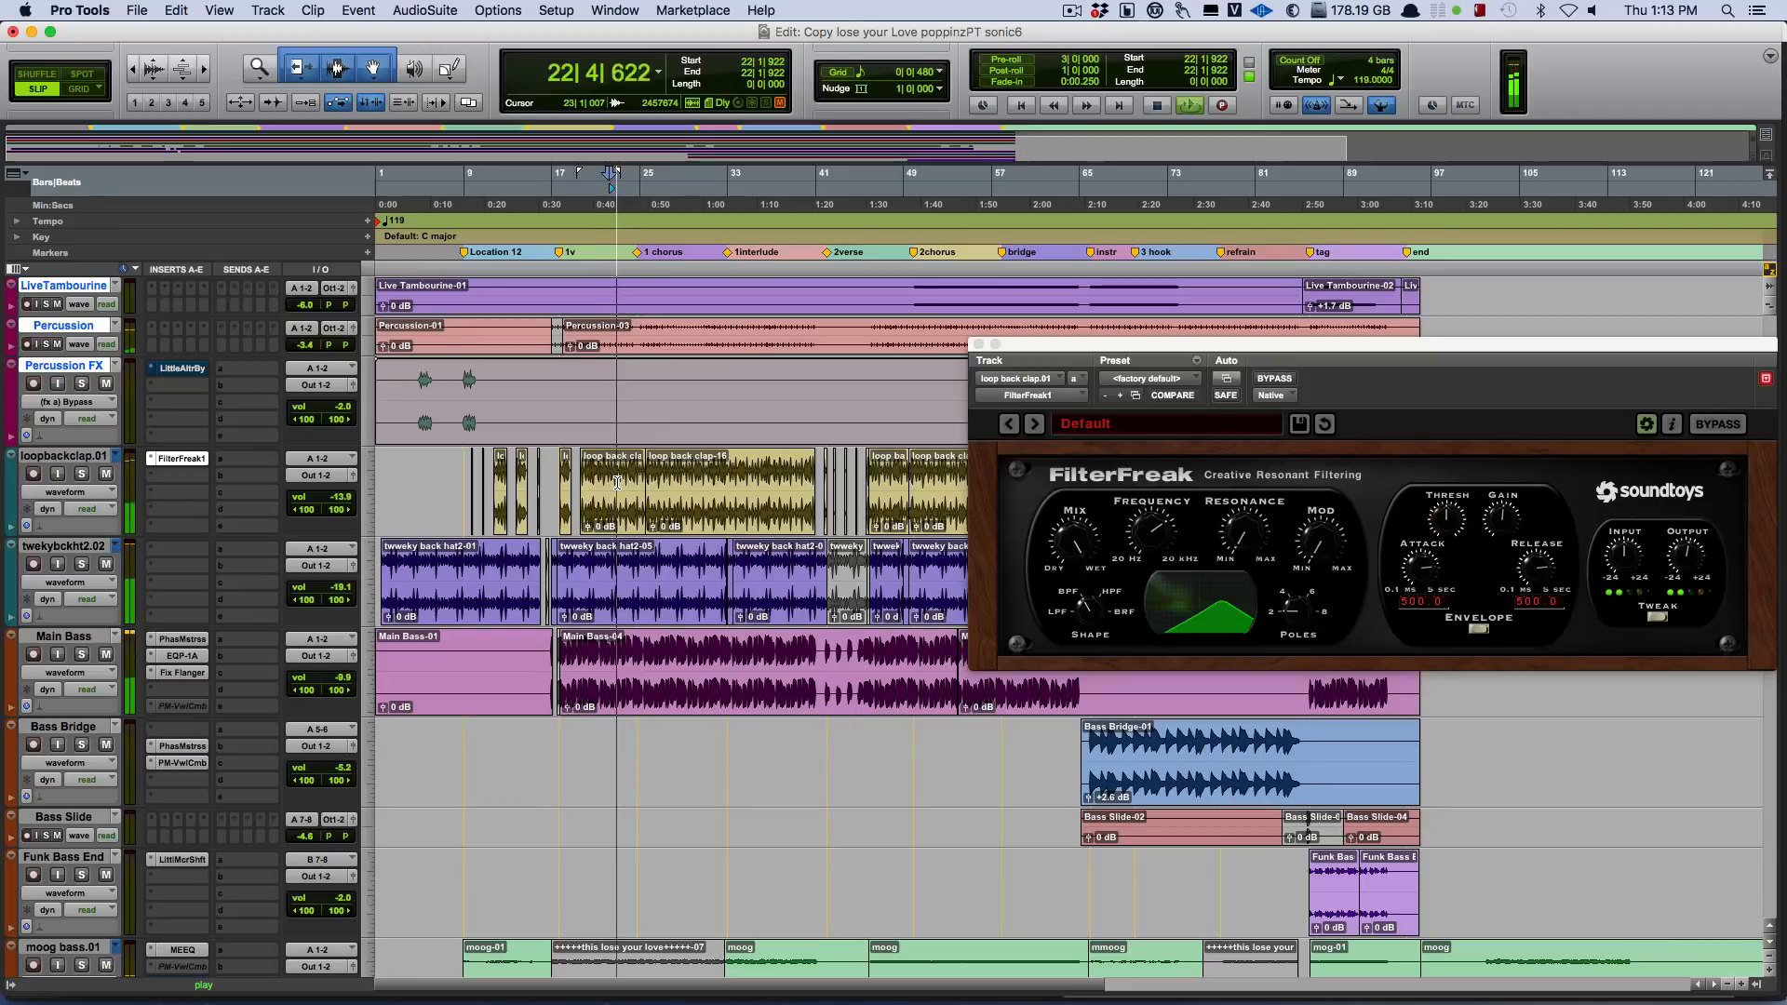
Play the mix from bar 18 and switch main ruff's input monitoring off and on to compare.
scroll(521, 447, up, 6)
scroll(513, 450, up, 12)
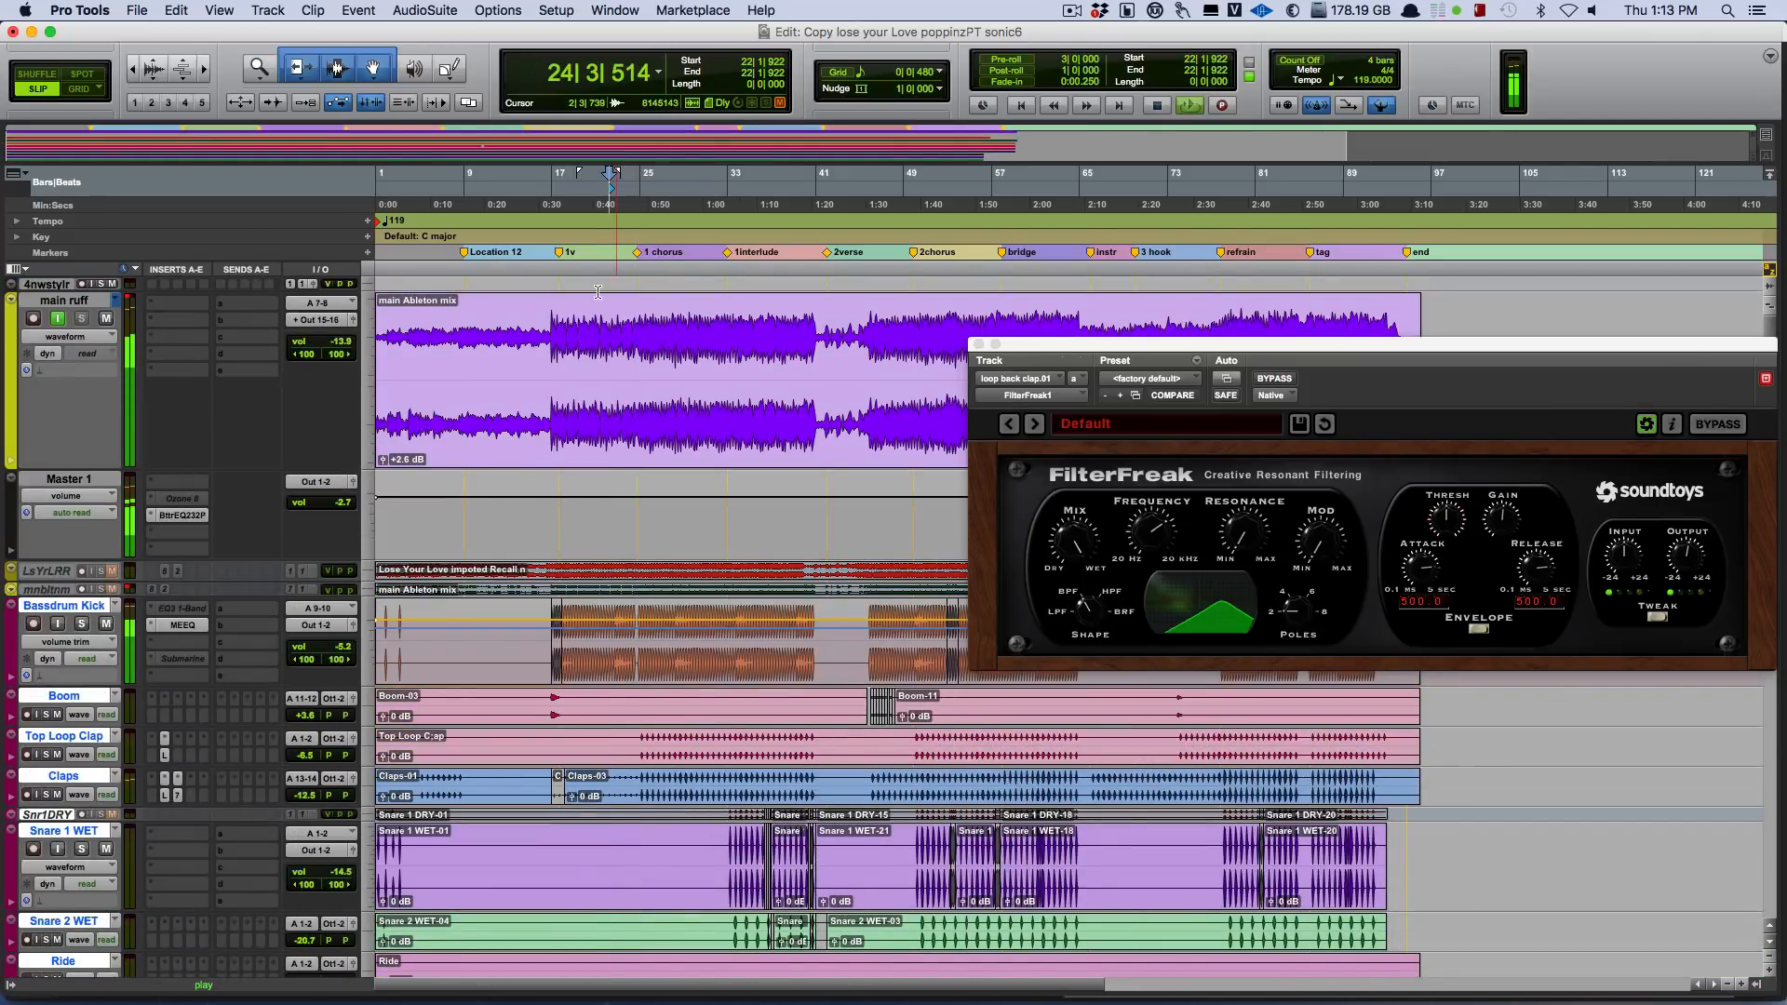
click(562, 333)
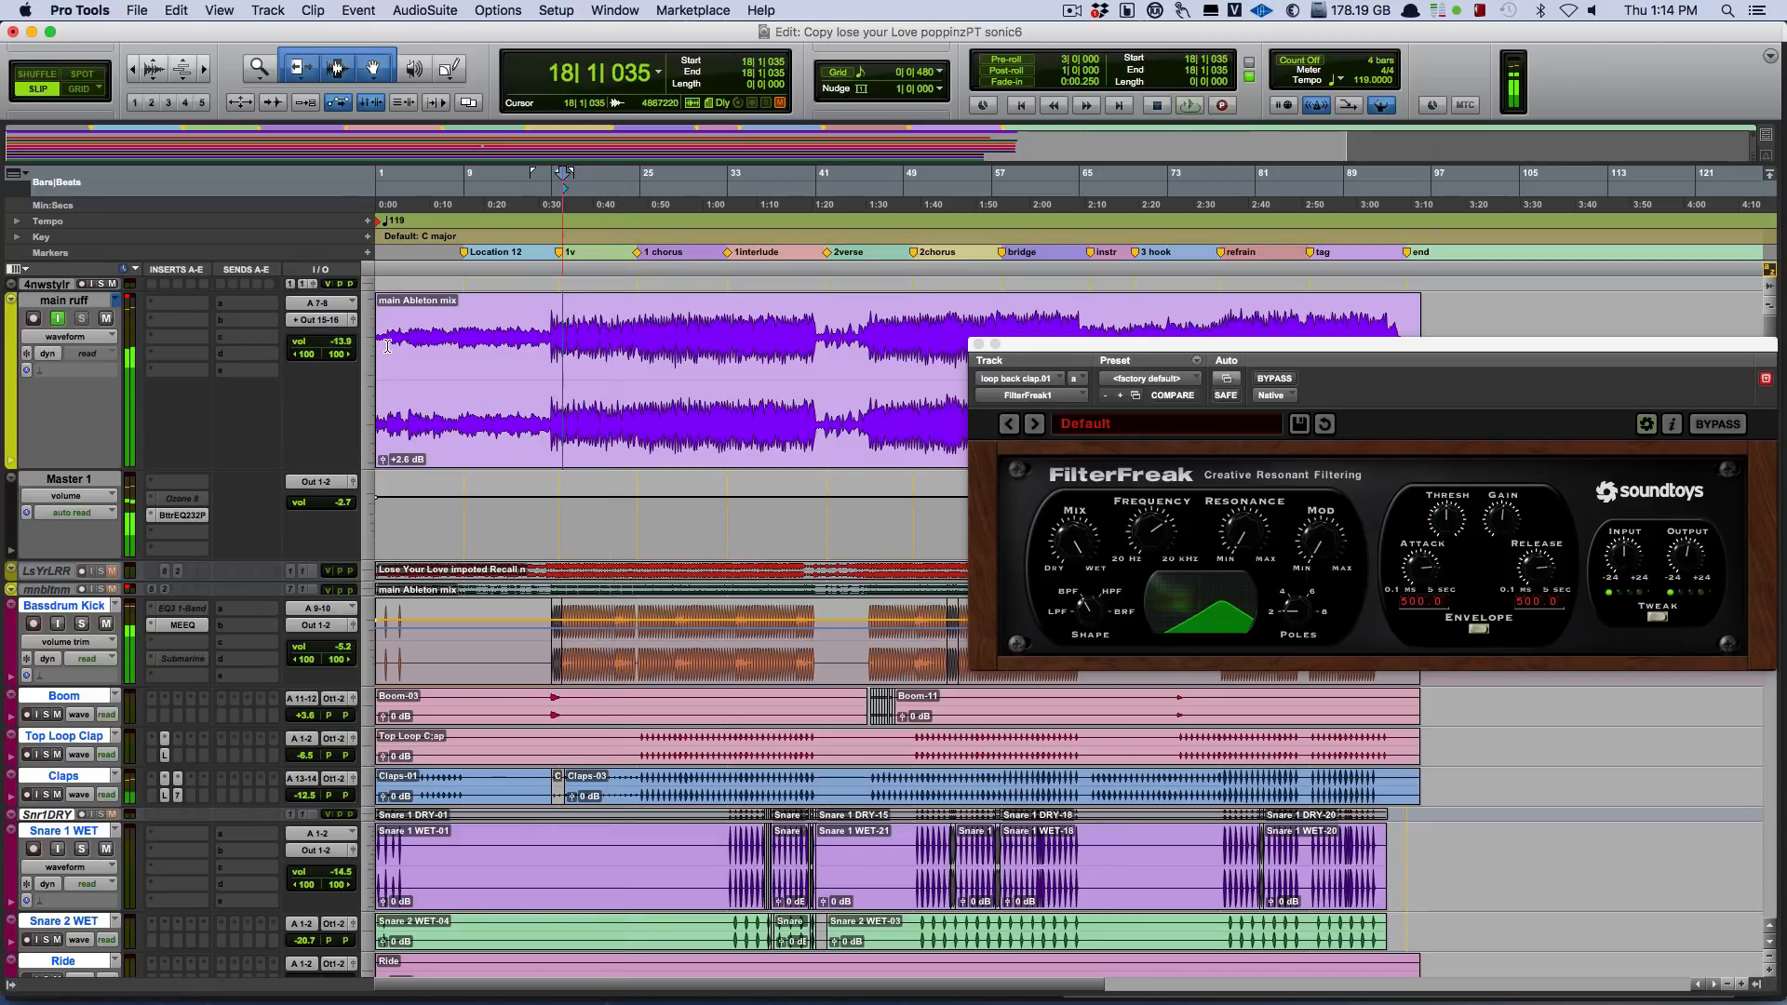
key(space)
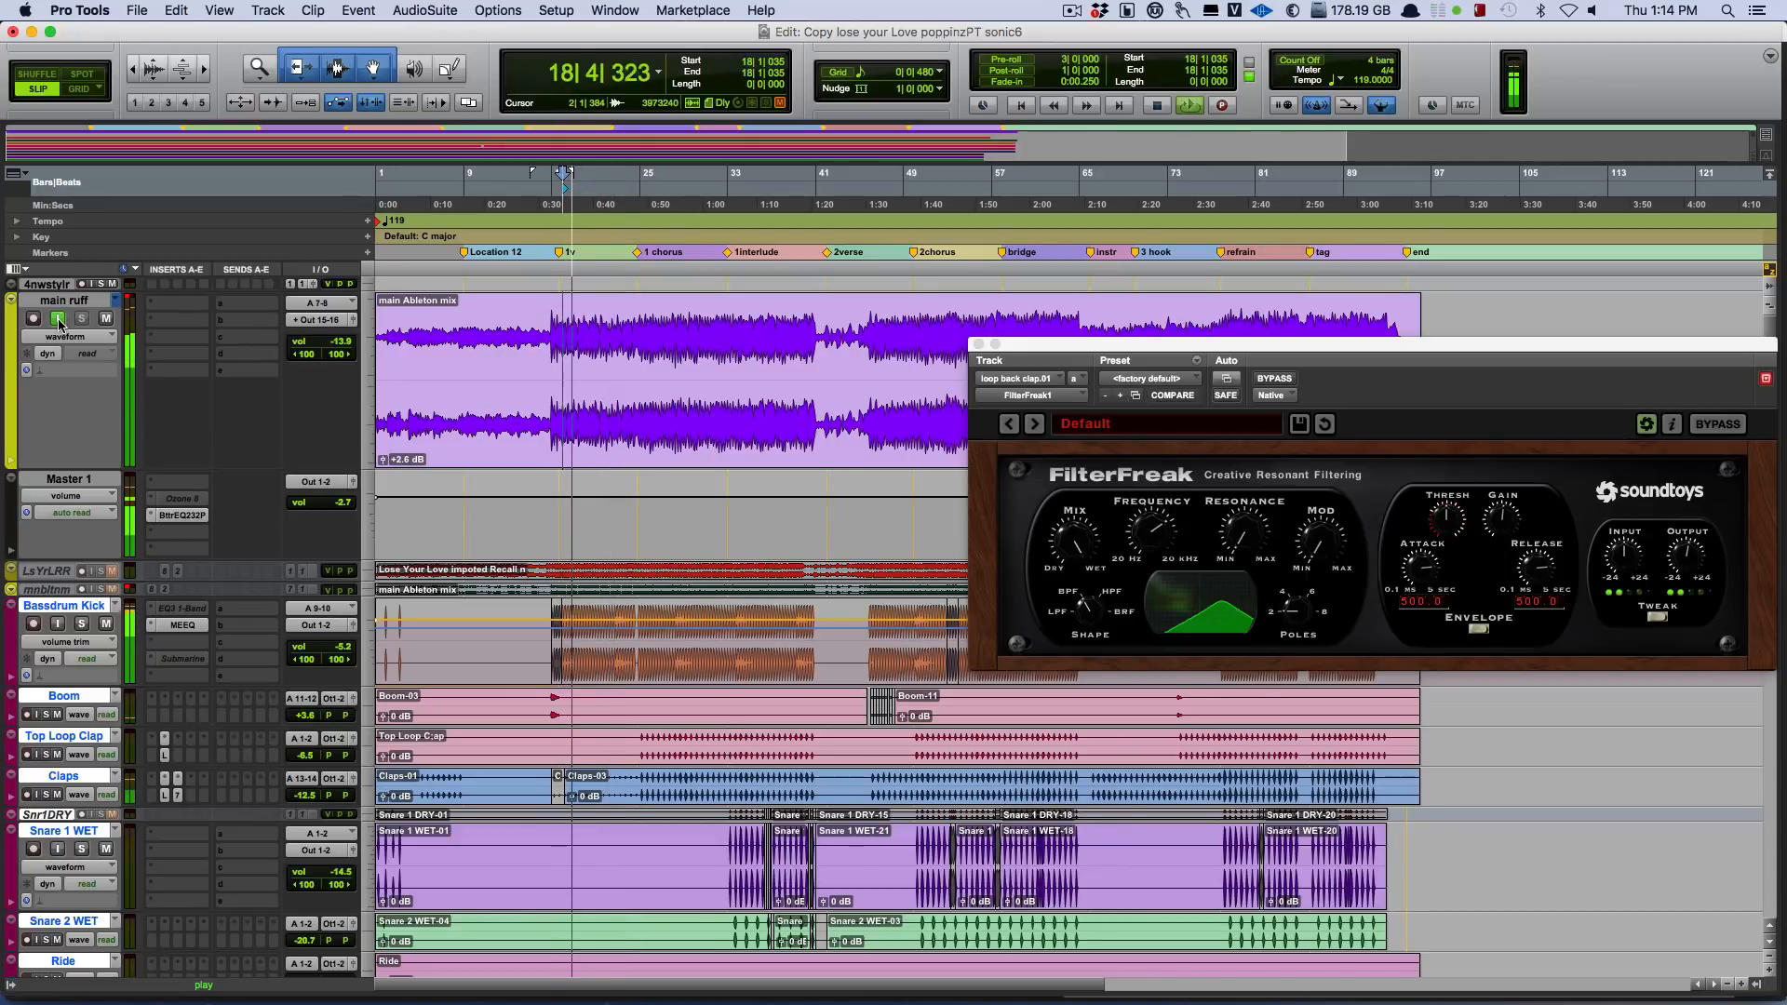
key(space)
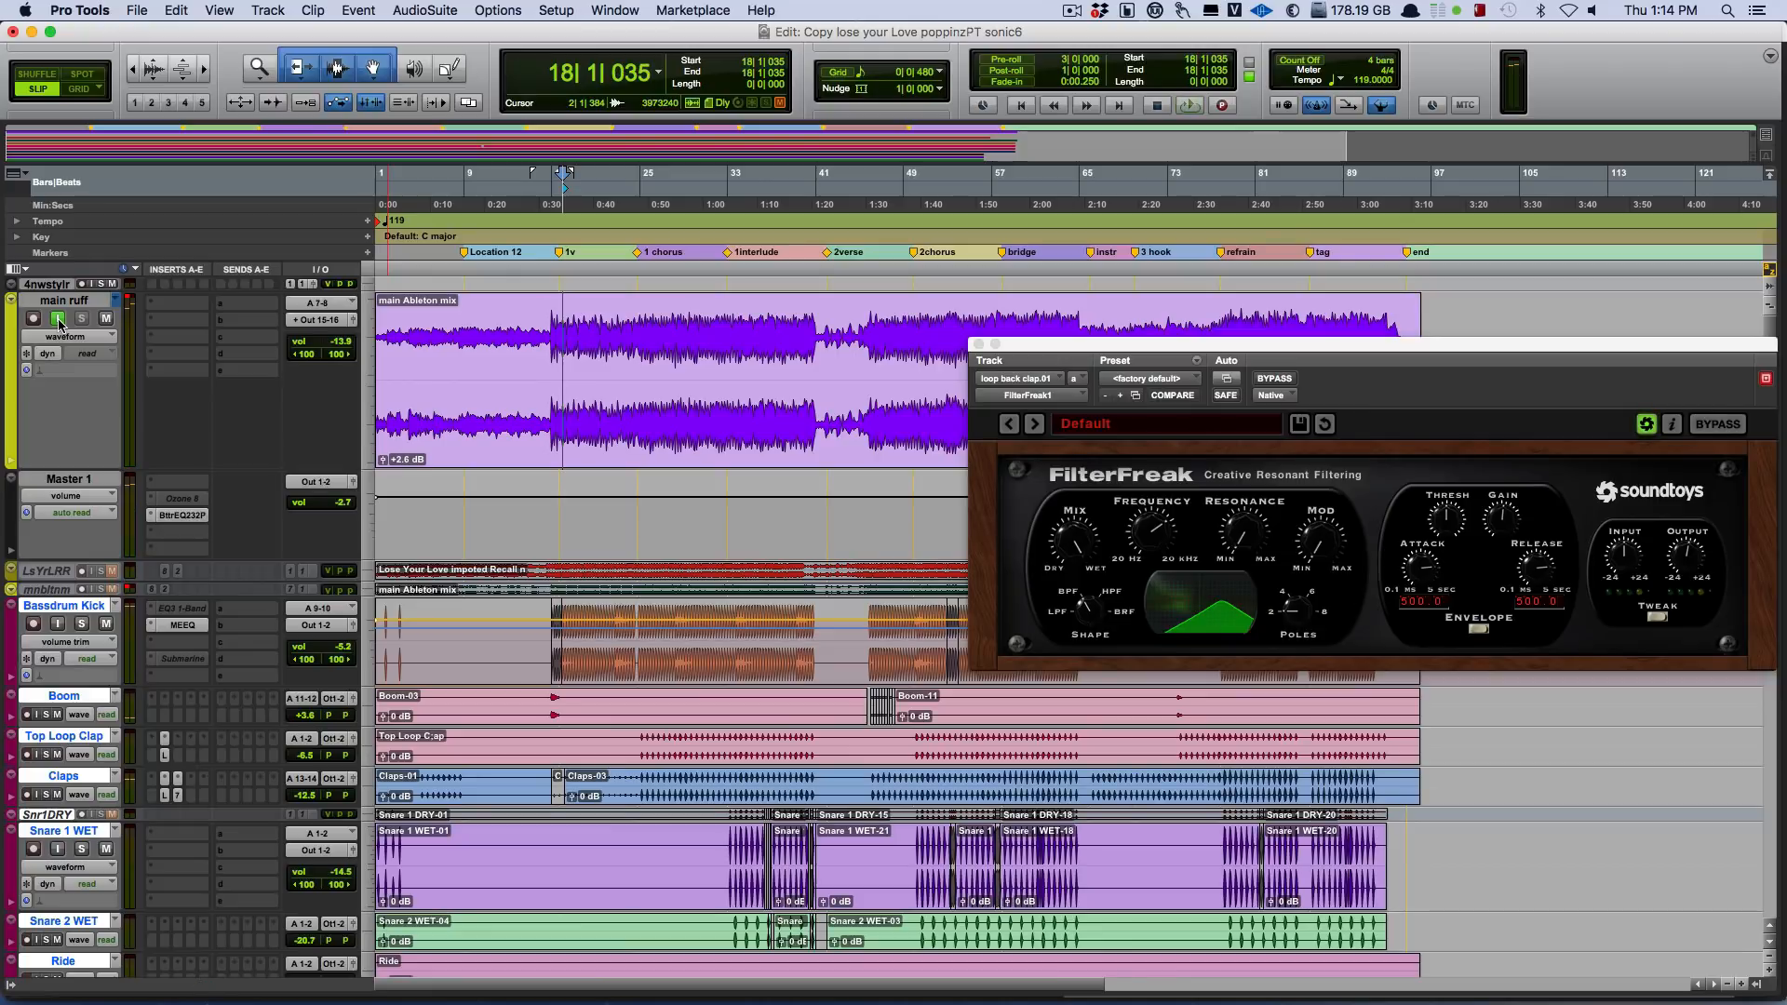
key(space)
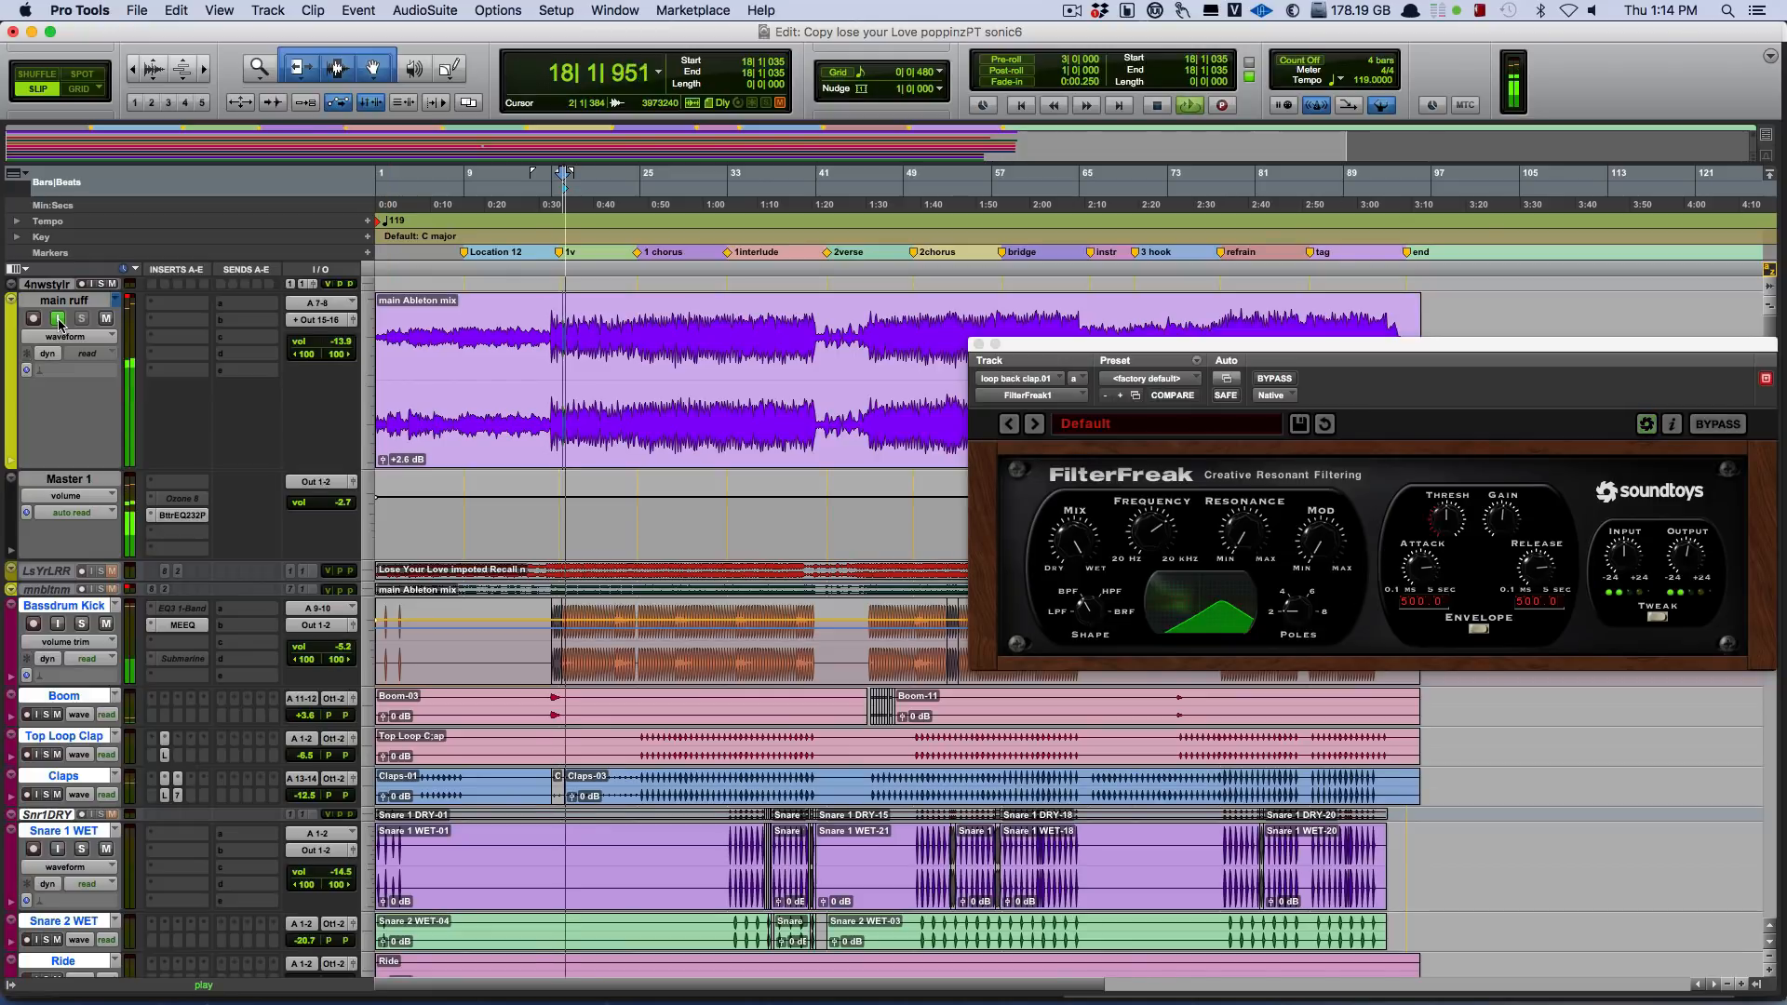
click(58, 319)
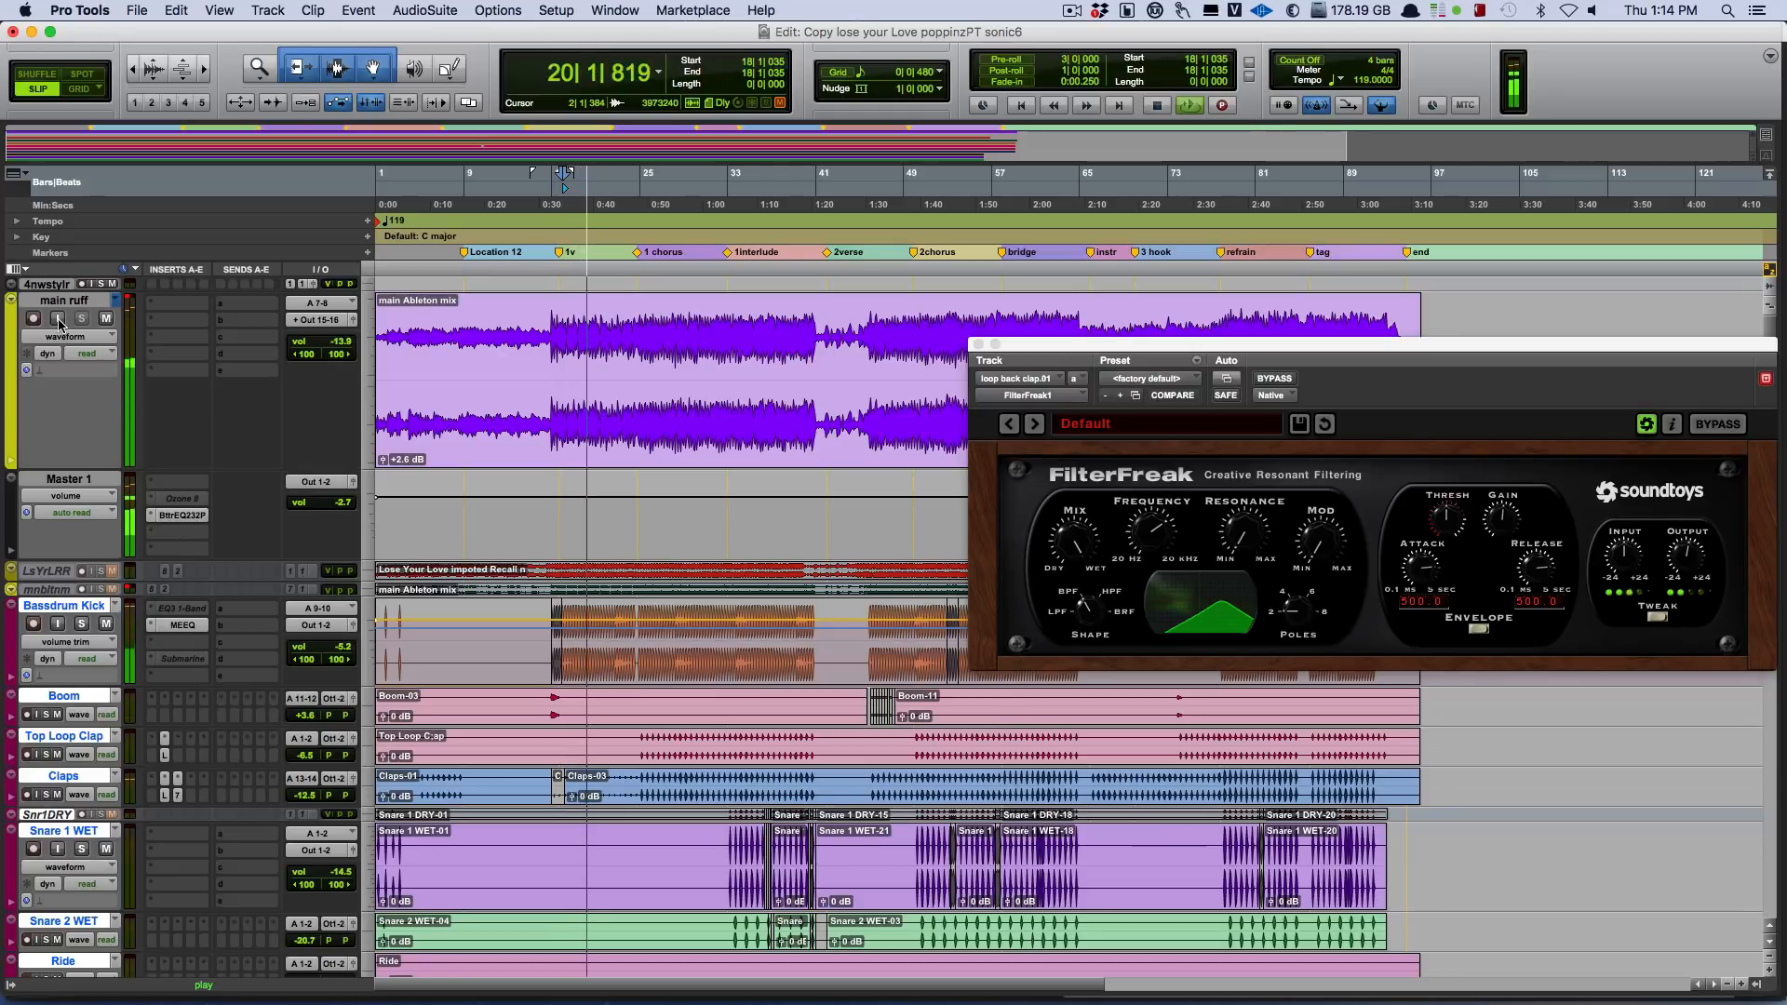
click(57, 320)
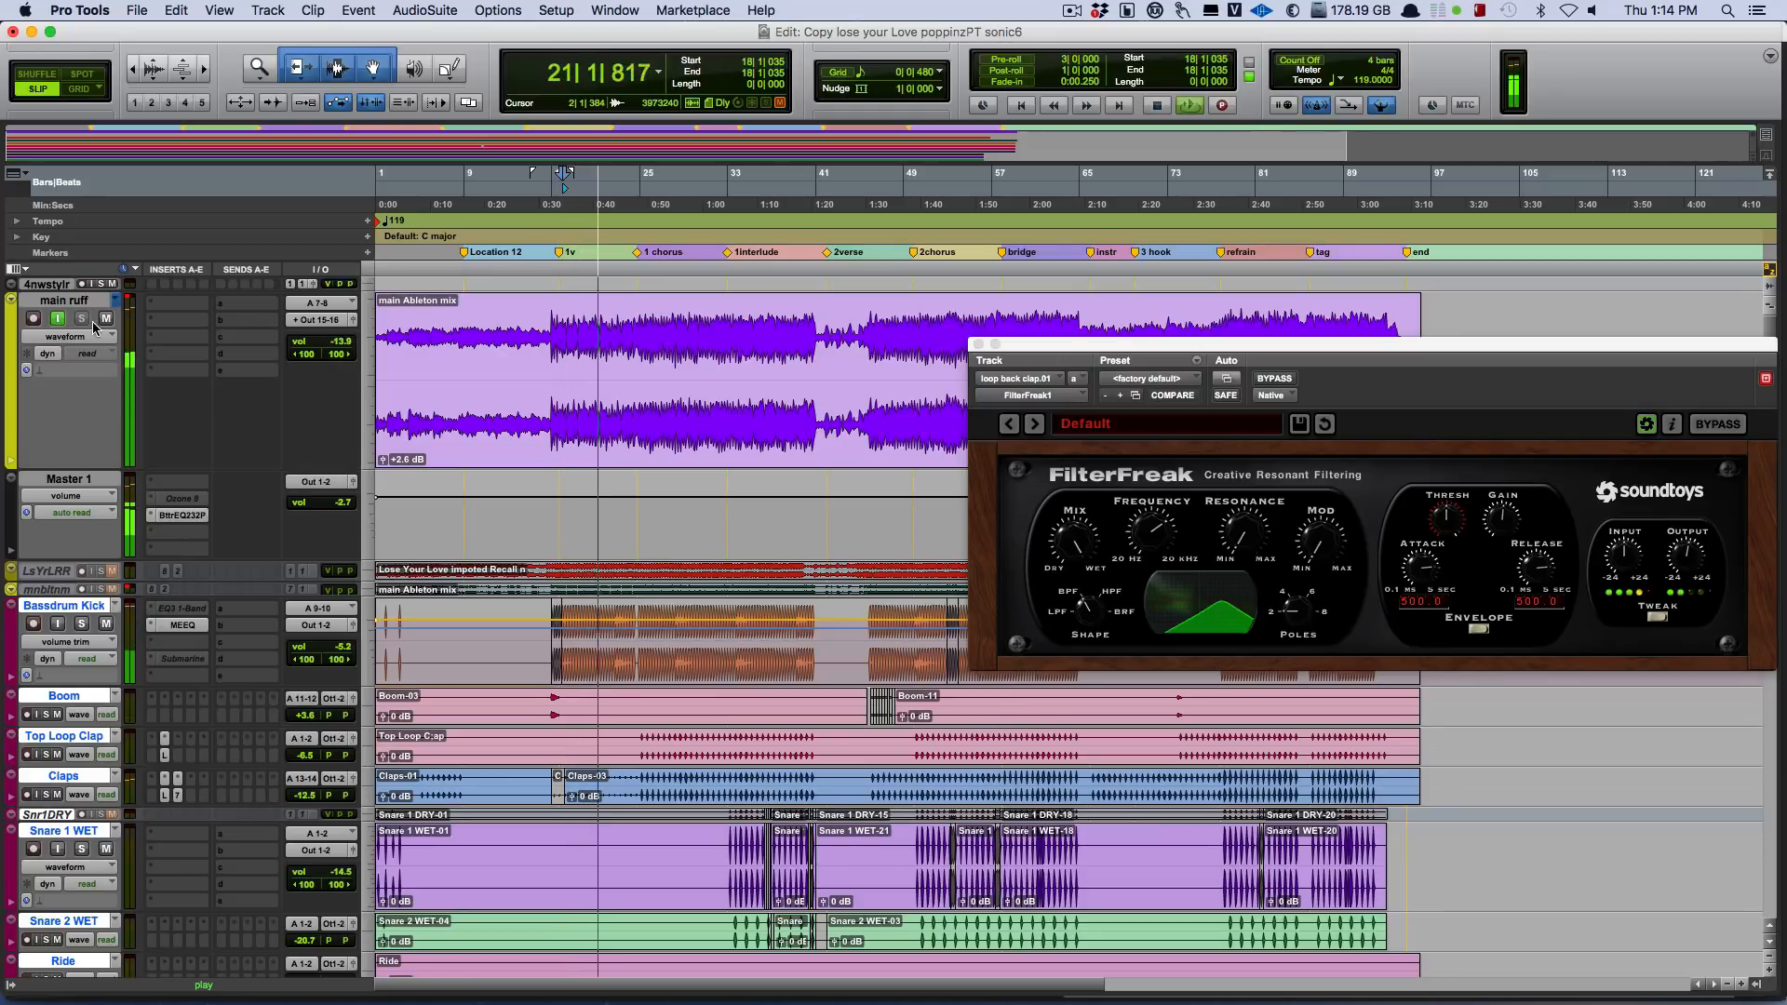
Look over the drum, bass, piano, synth and lead vocal tracks in the session.
scroll(504, 429, down, 10)
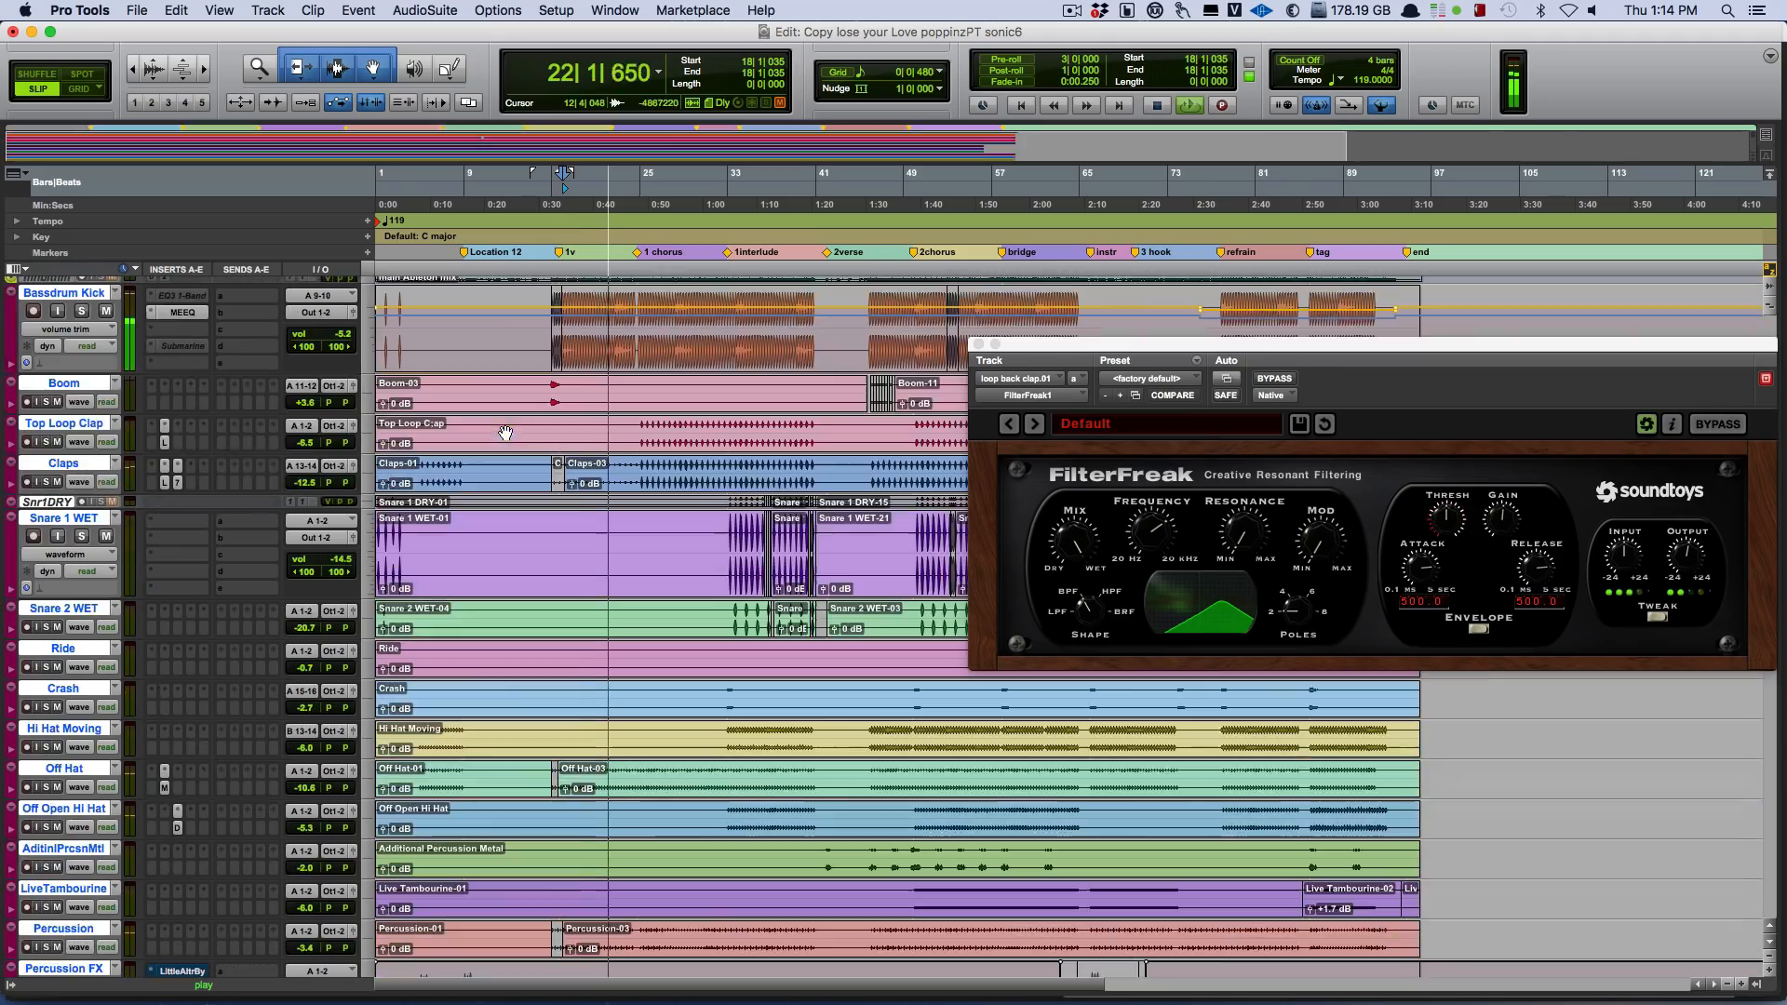
scroll(504, 429, down, 5)
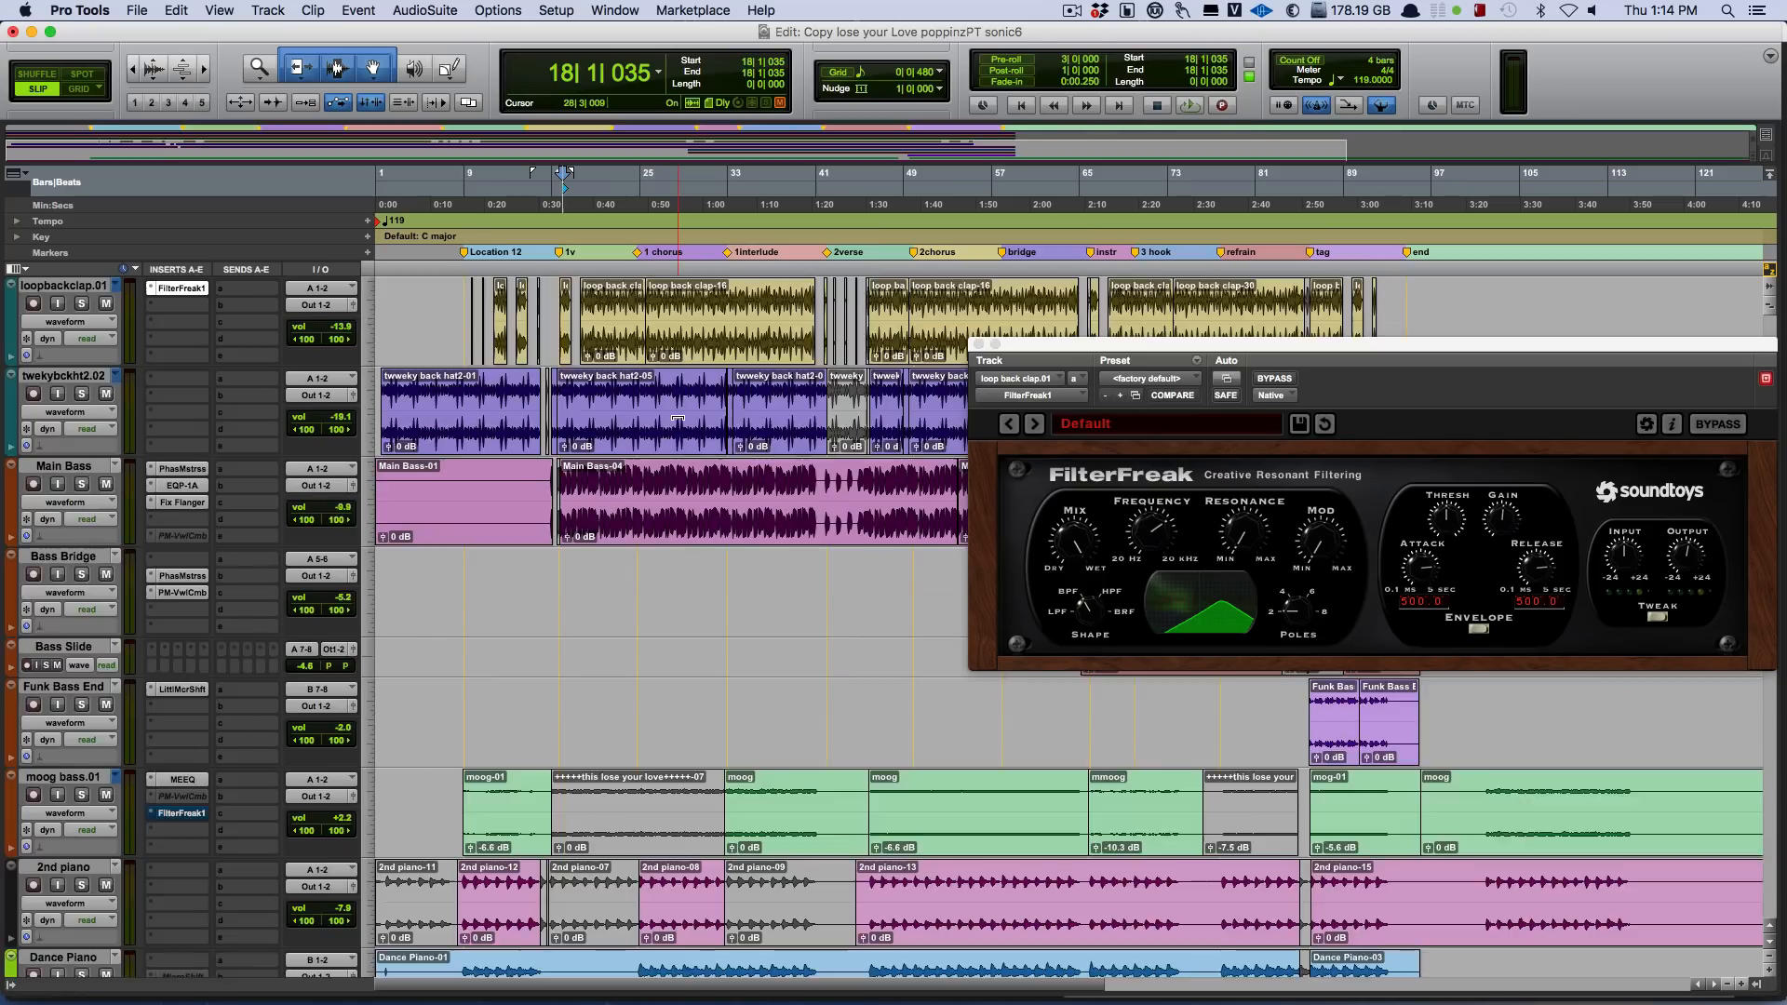
scroll(678, 419, down, 4)
scroll(677, 418, down, 2)
scroll(678, 418, up, 2)
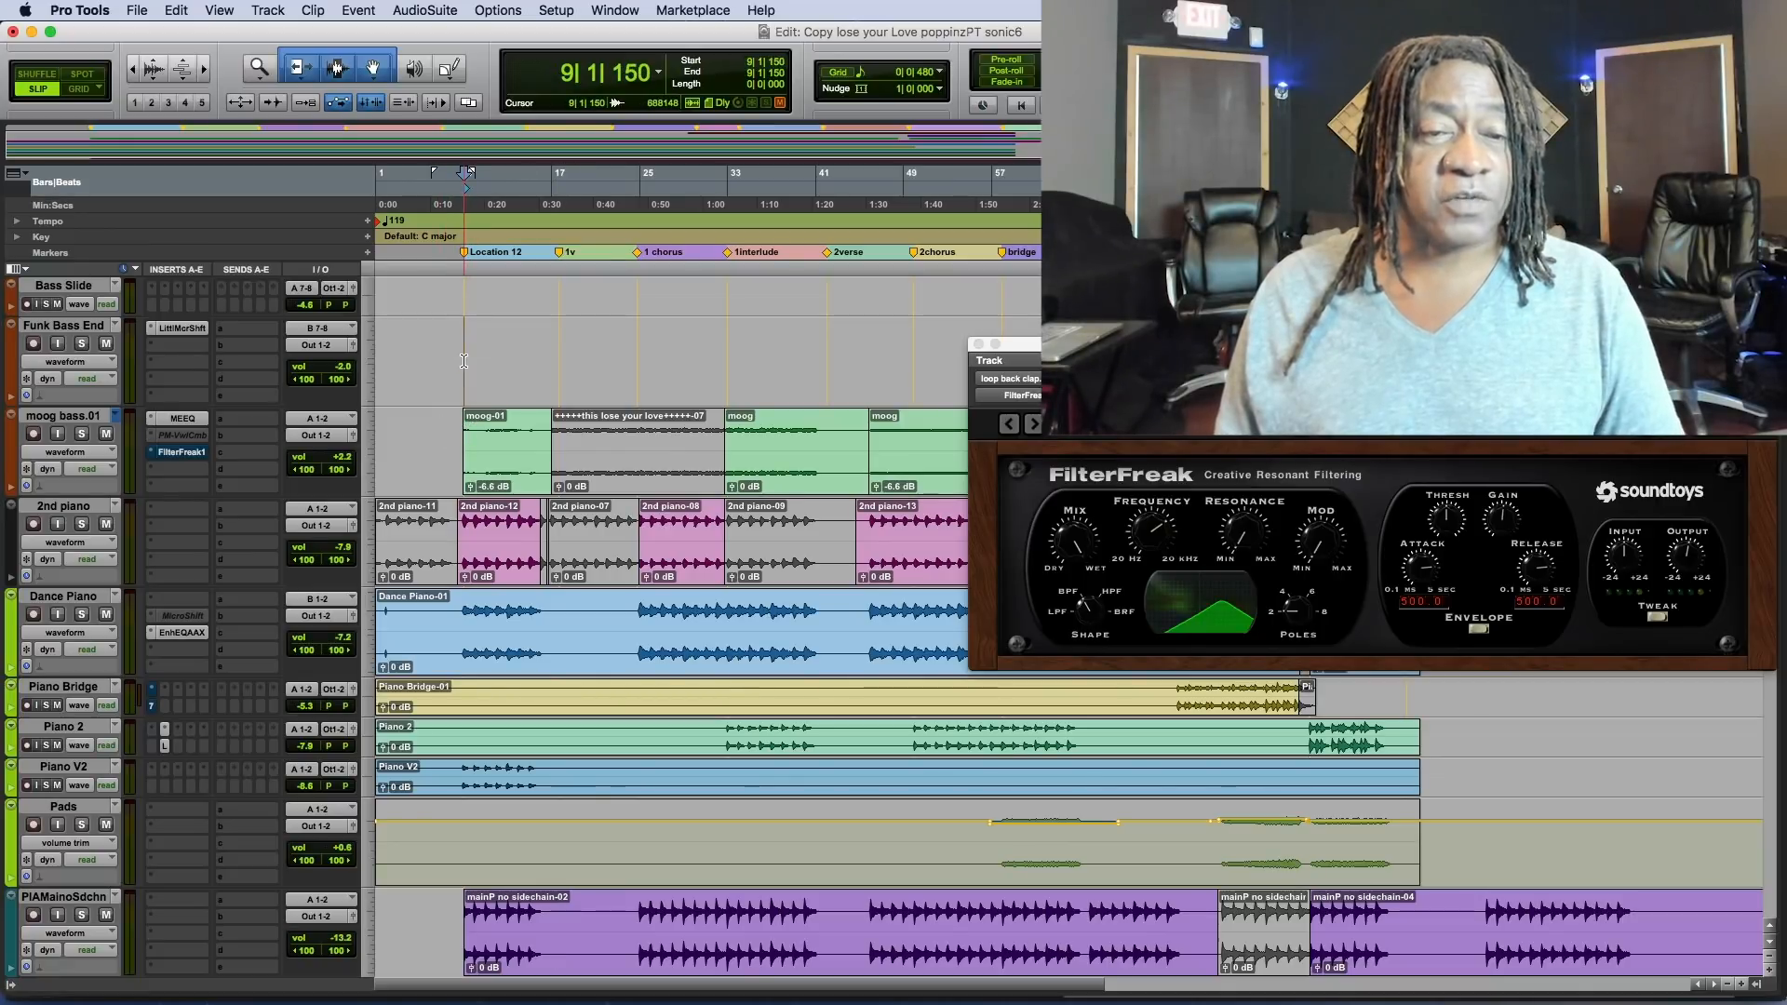
scroll(511, 478, down, 8)
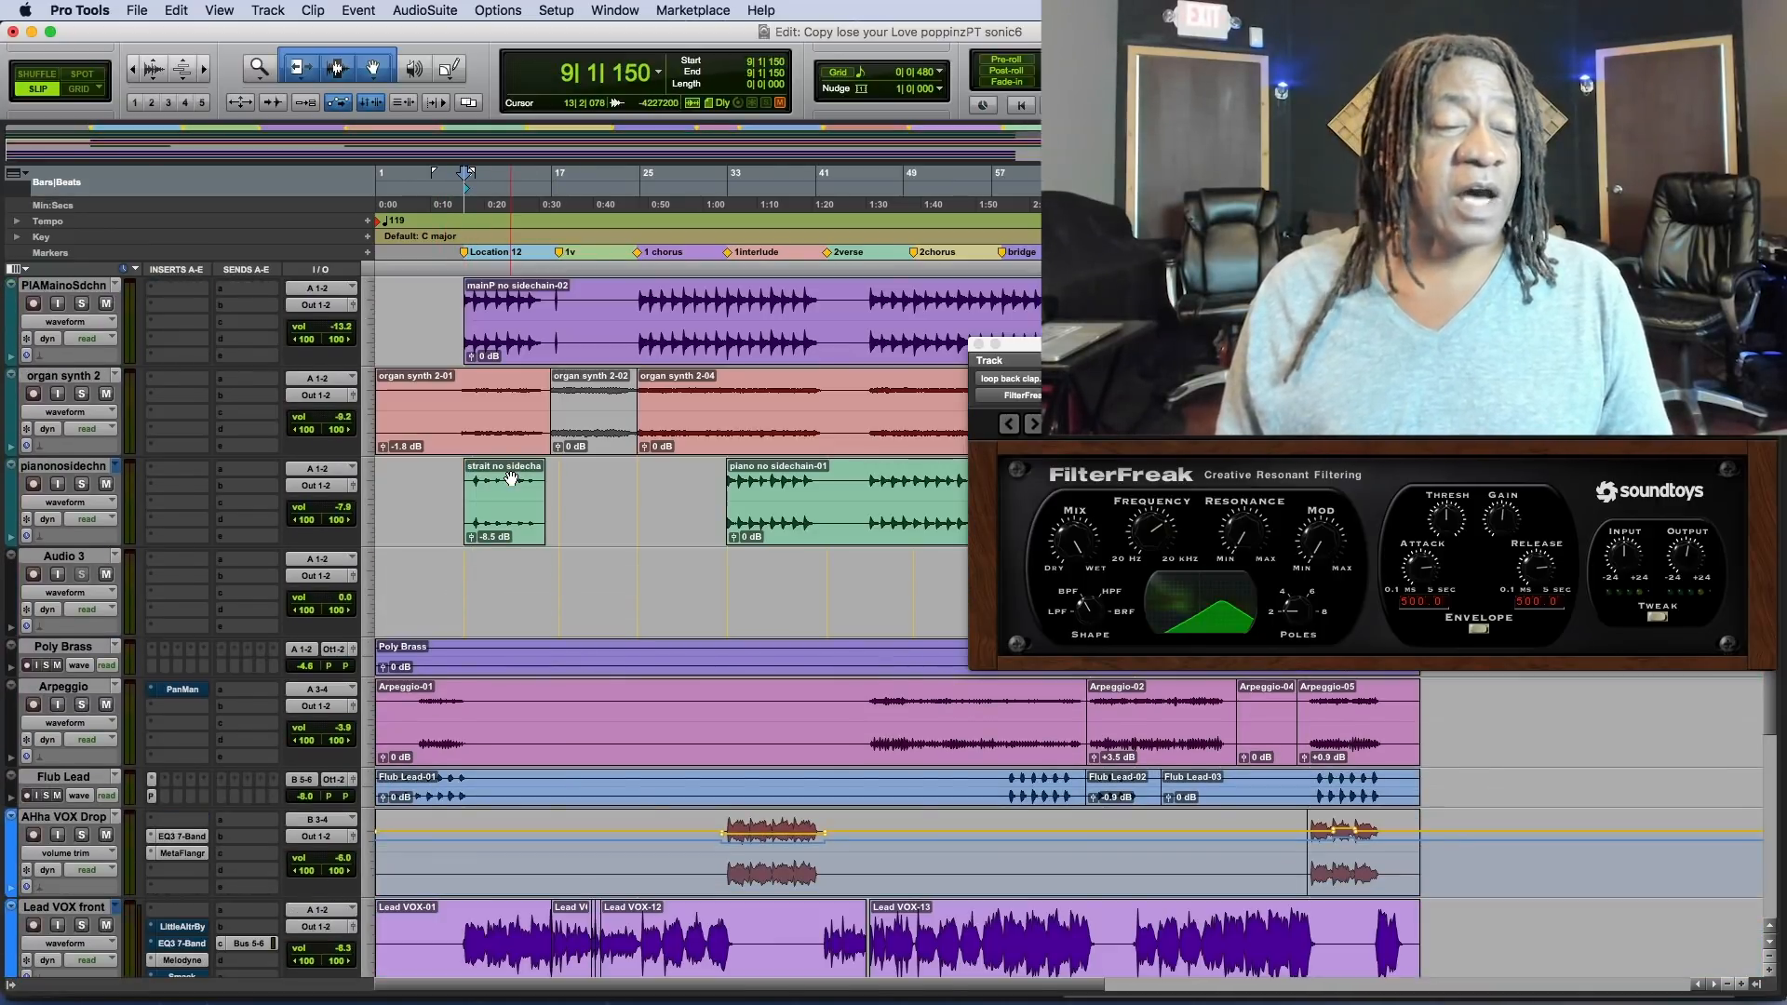
scroll(511, 478, up, 4)
scroll(511, 477, up, 3)
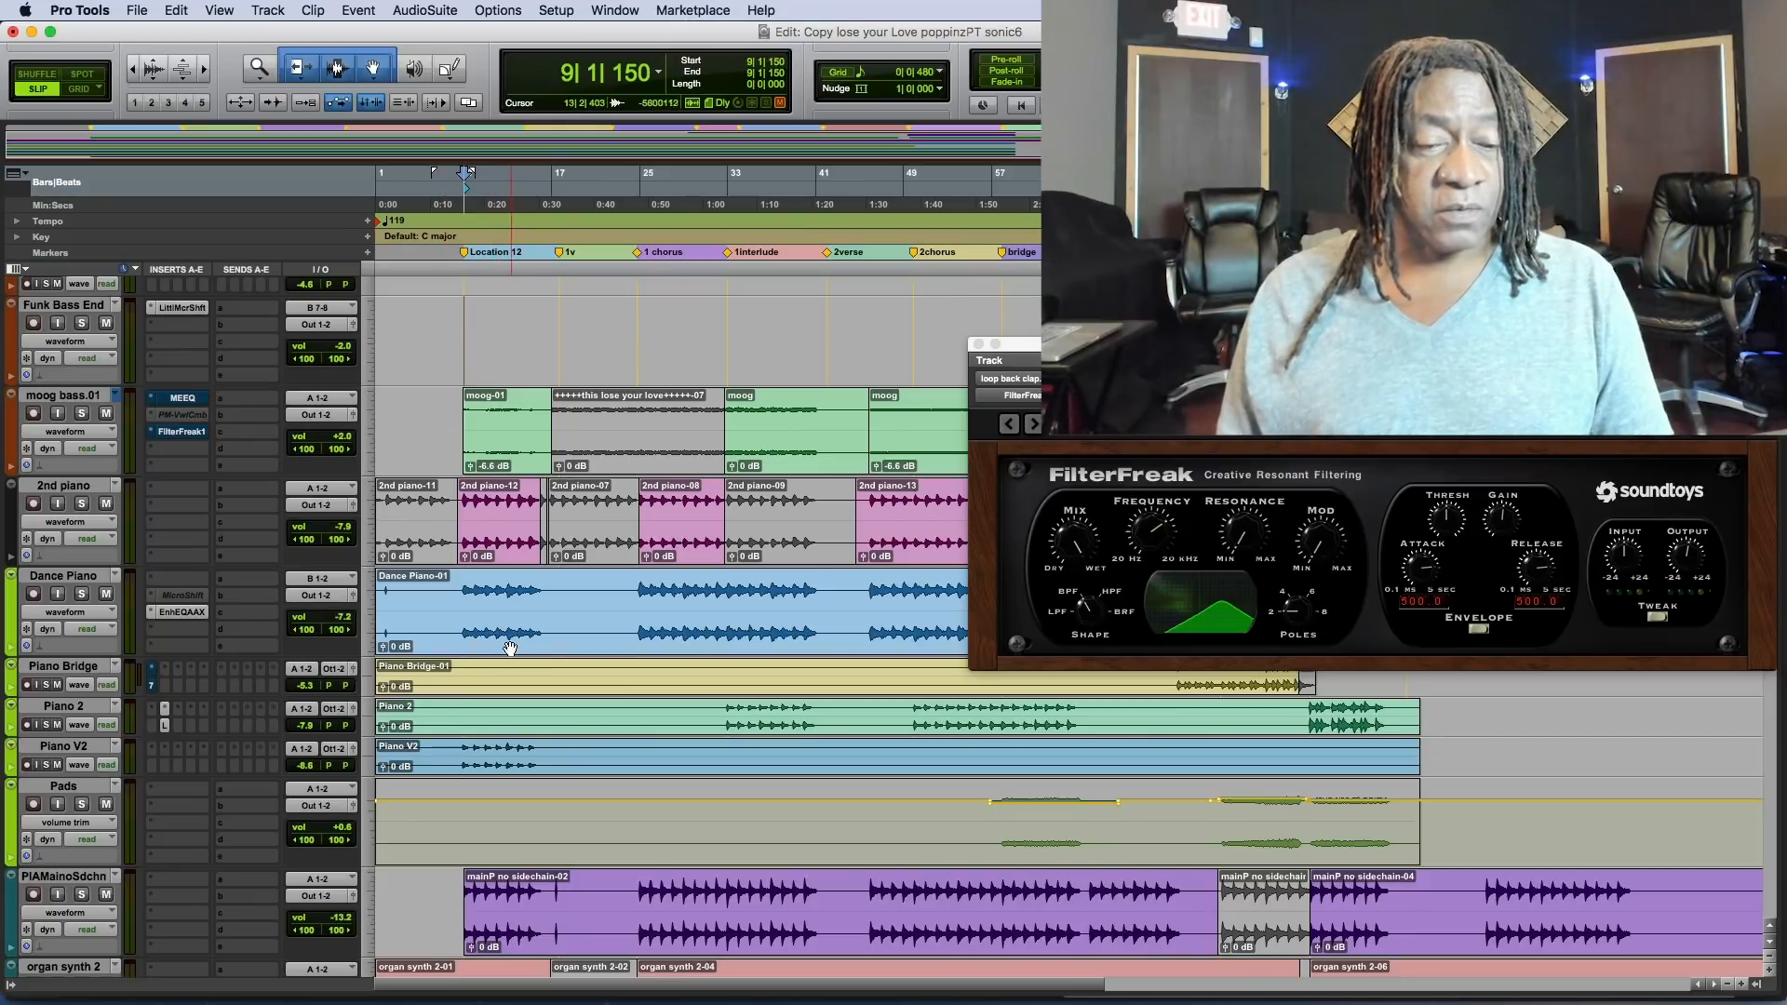
scroll(461, 752, down, 5)
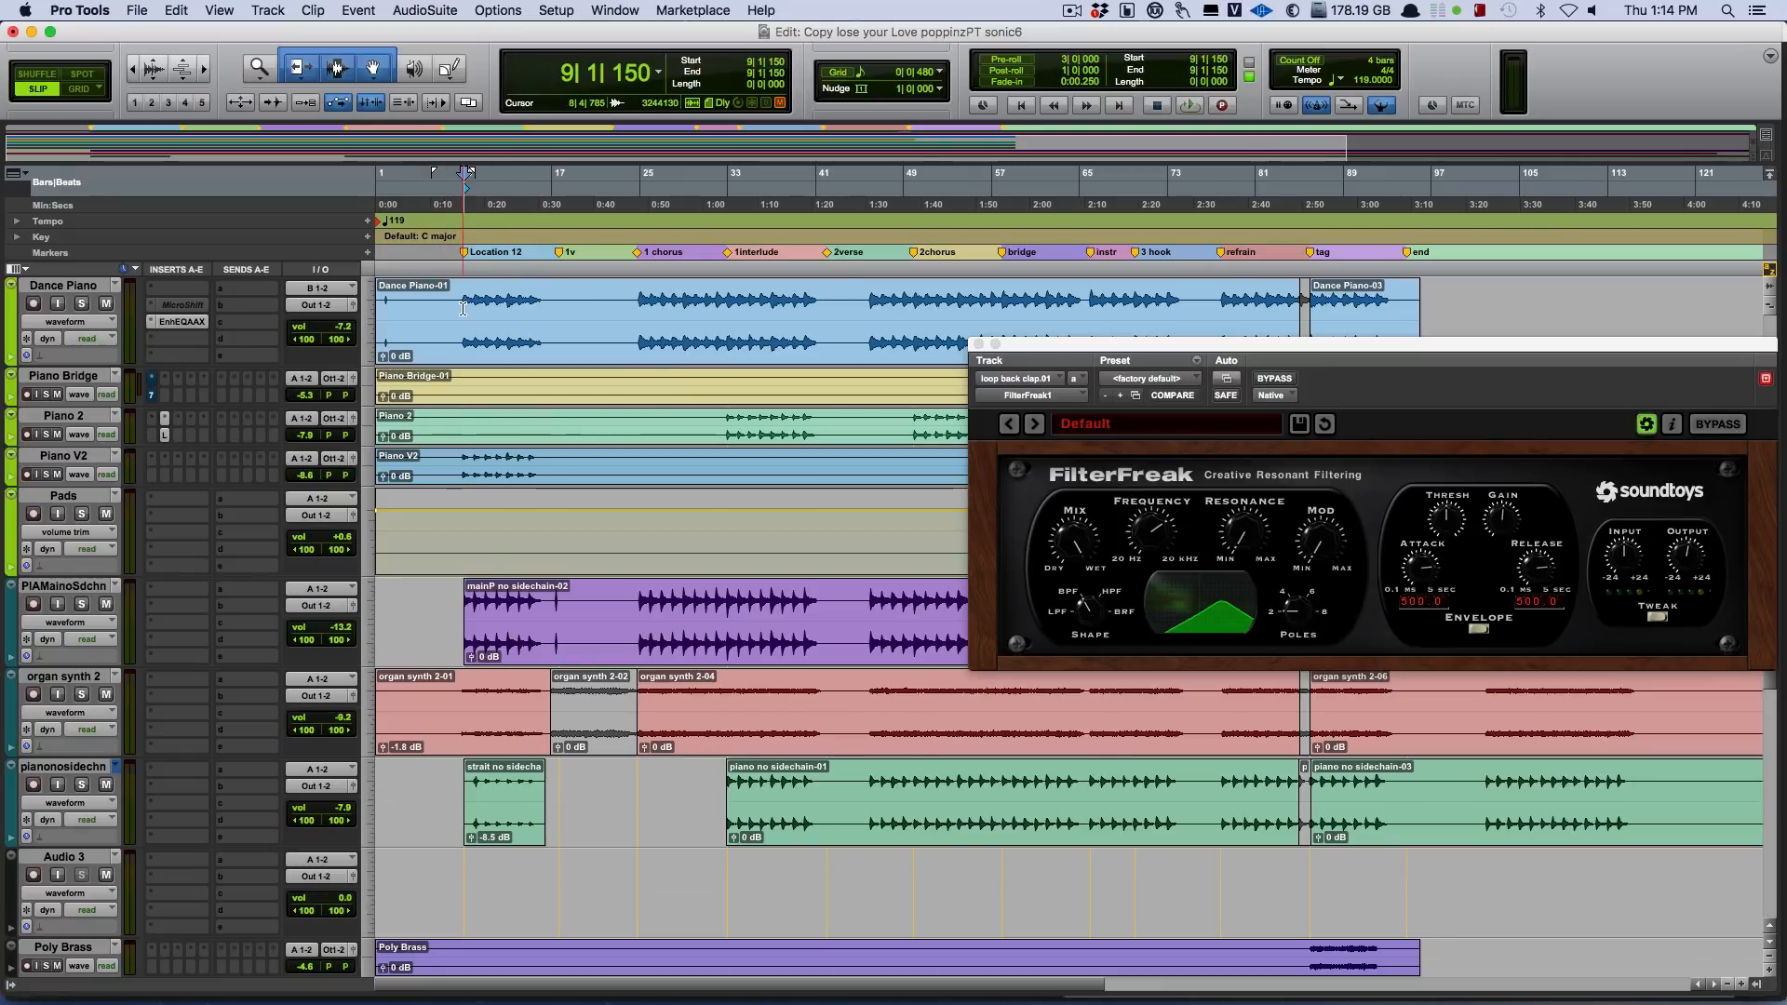
Play the soloed Dance Piano track from the end of bar 8, and stop playback.
scroll(333, 393, up, 4)
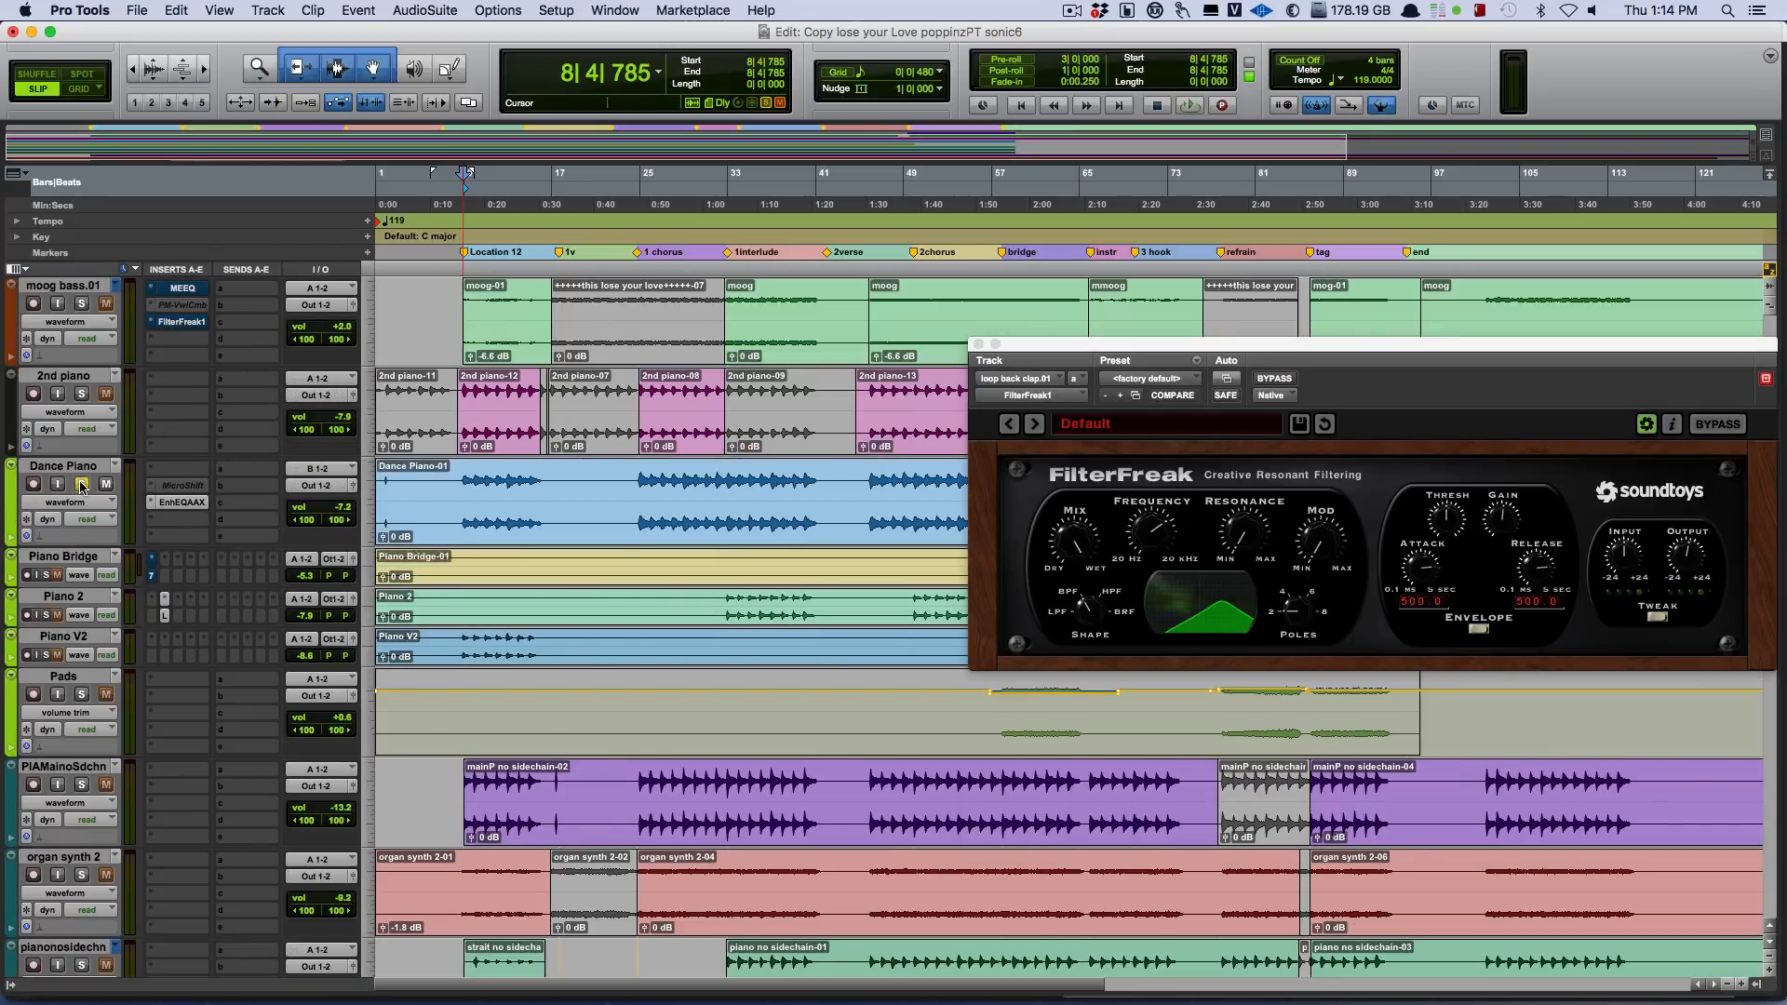
key(space)
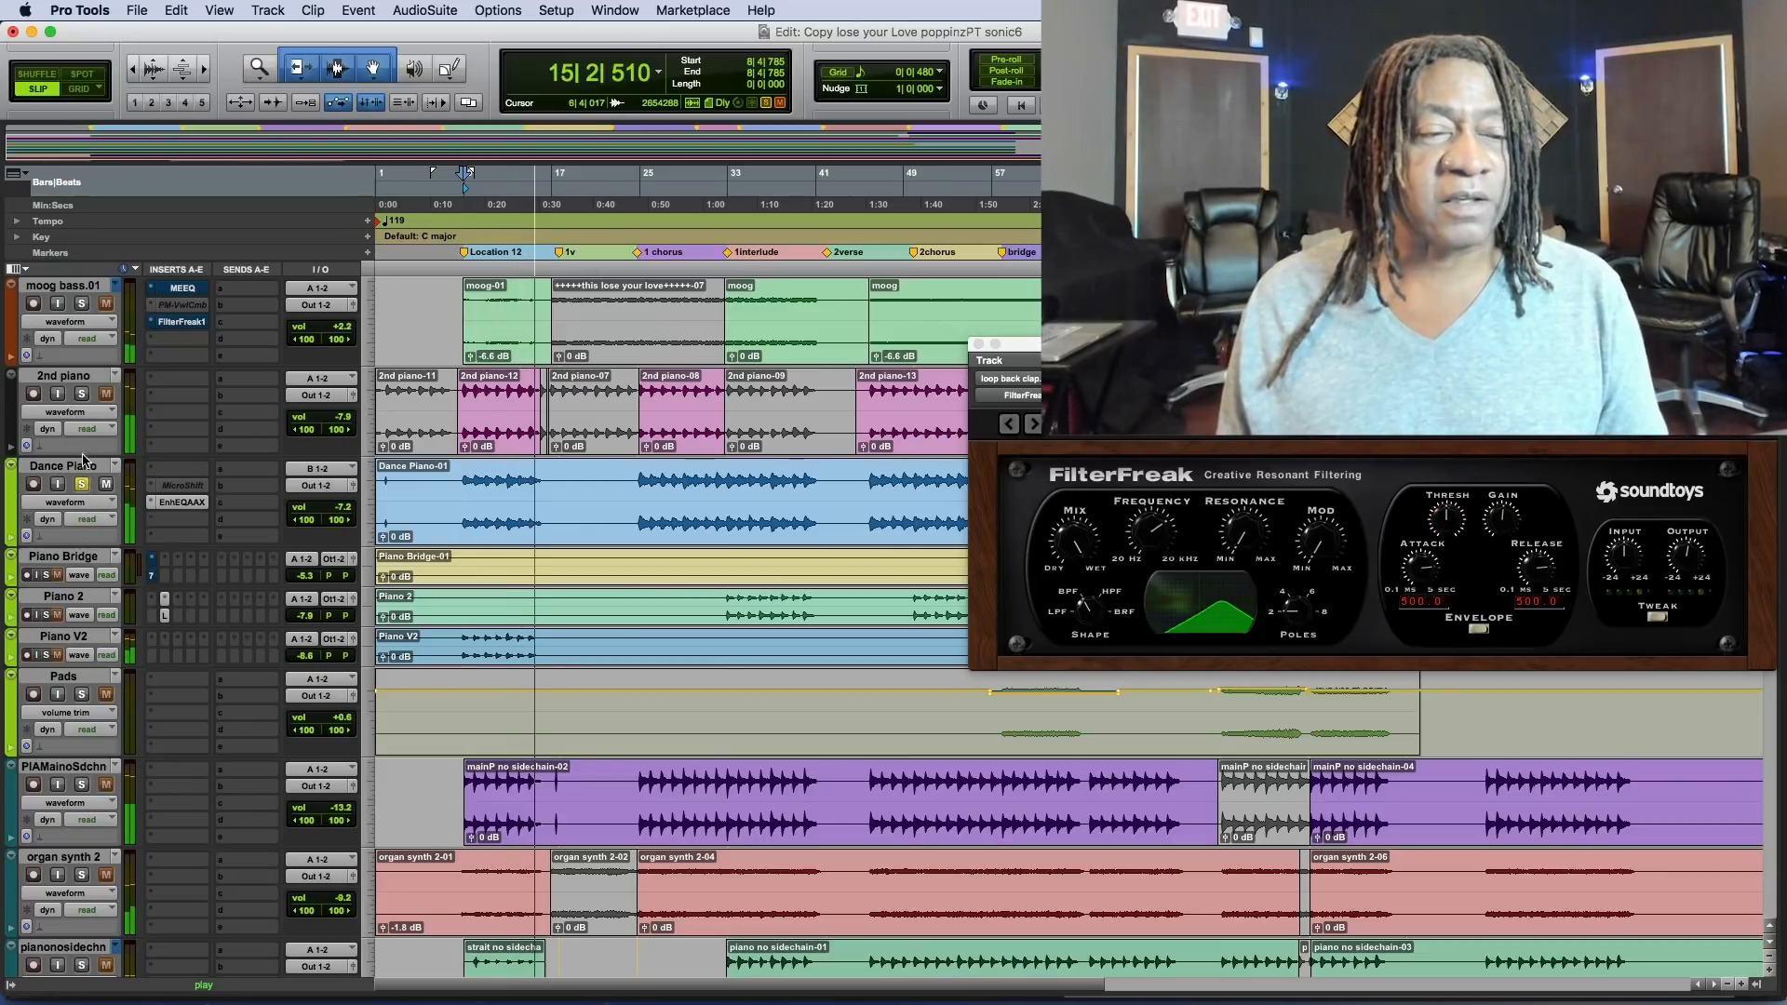
key(space)
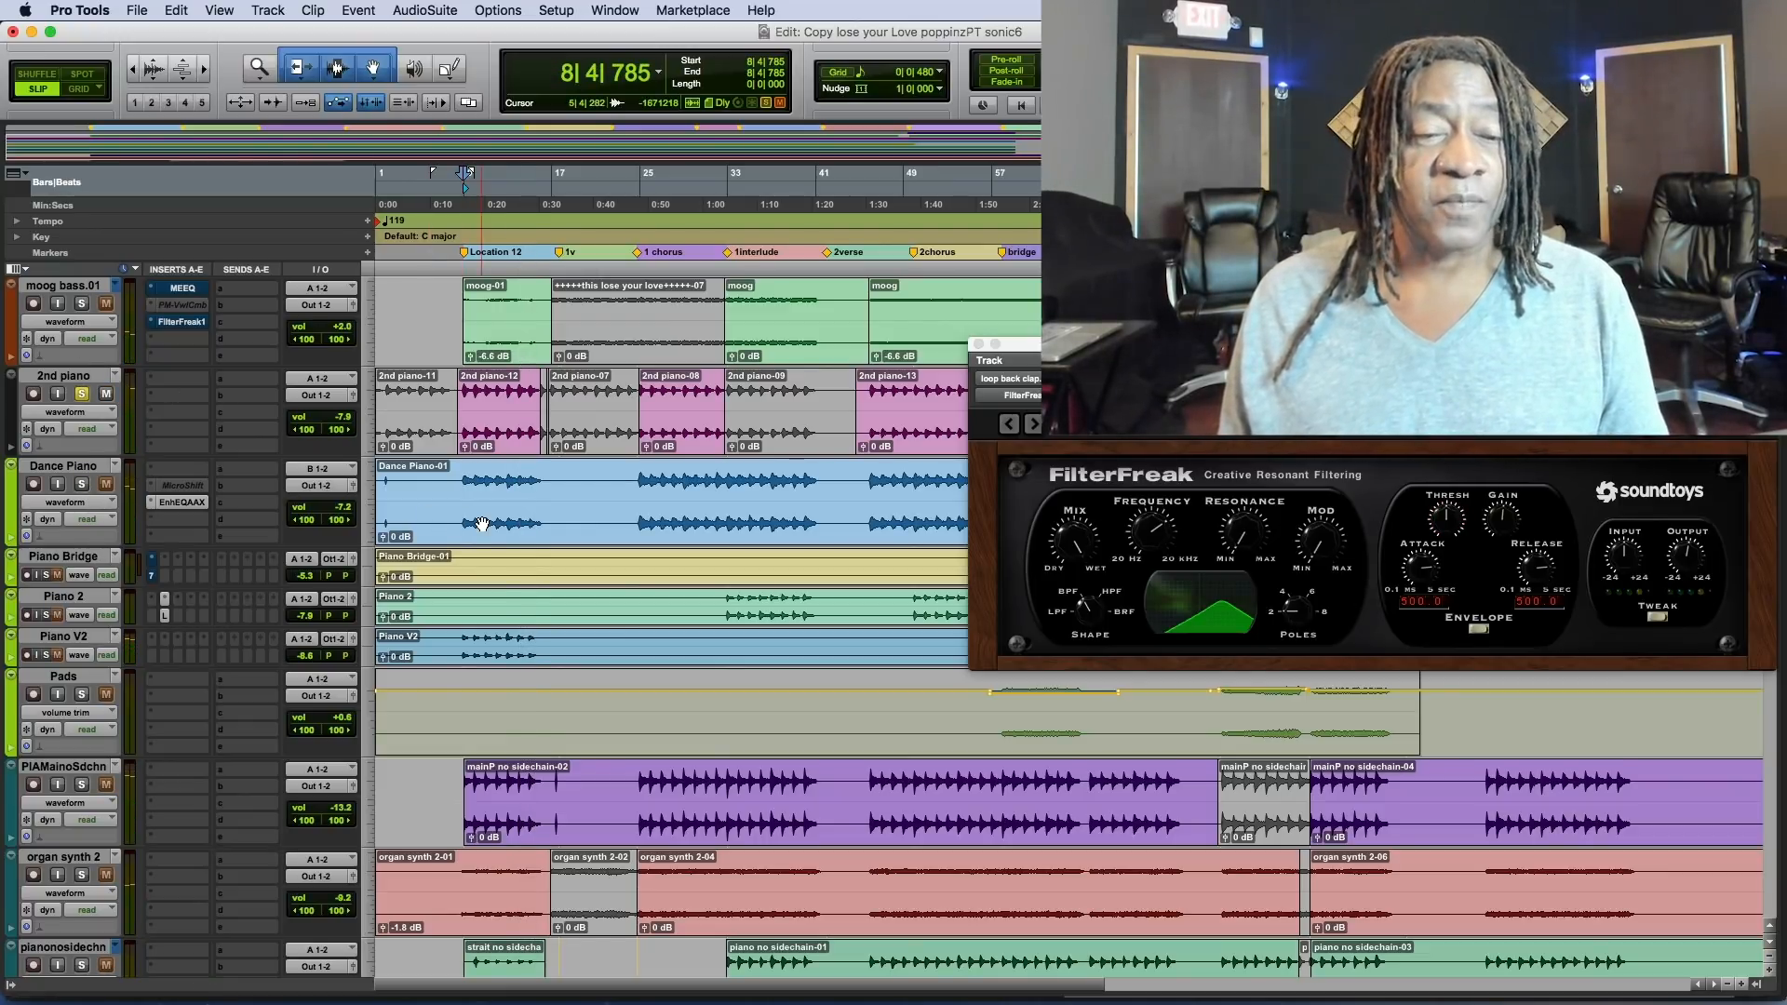
Play the soloed 2nd piano track from the end of bar 8.
key(space)
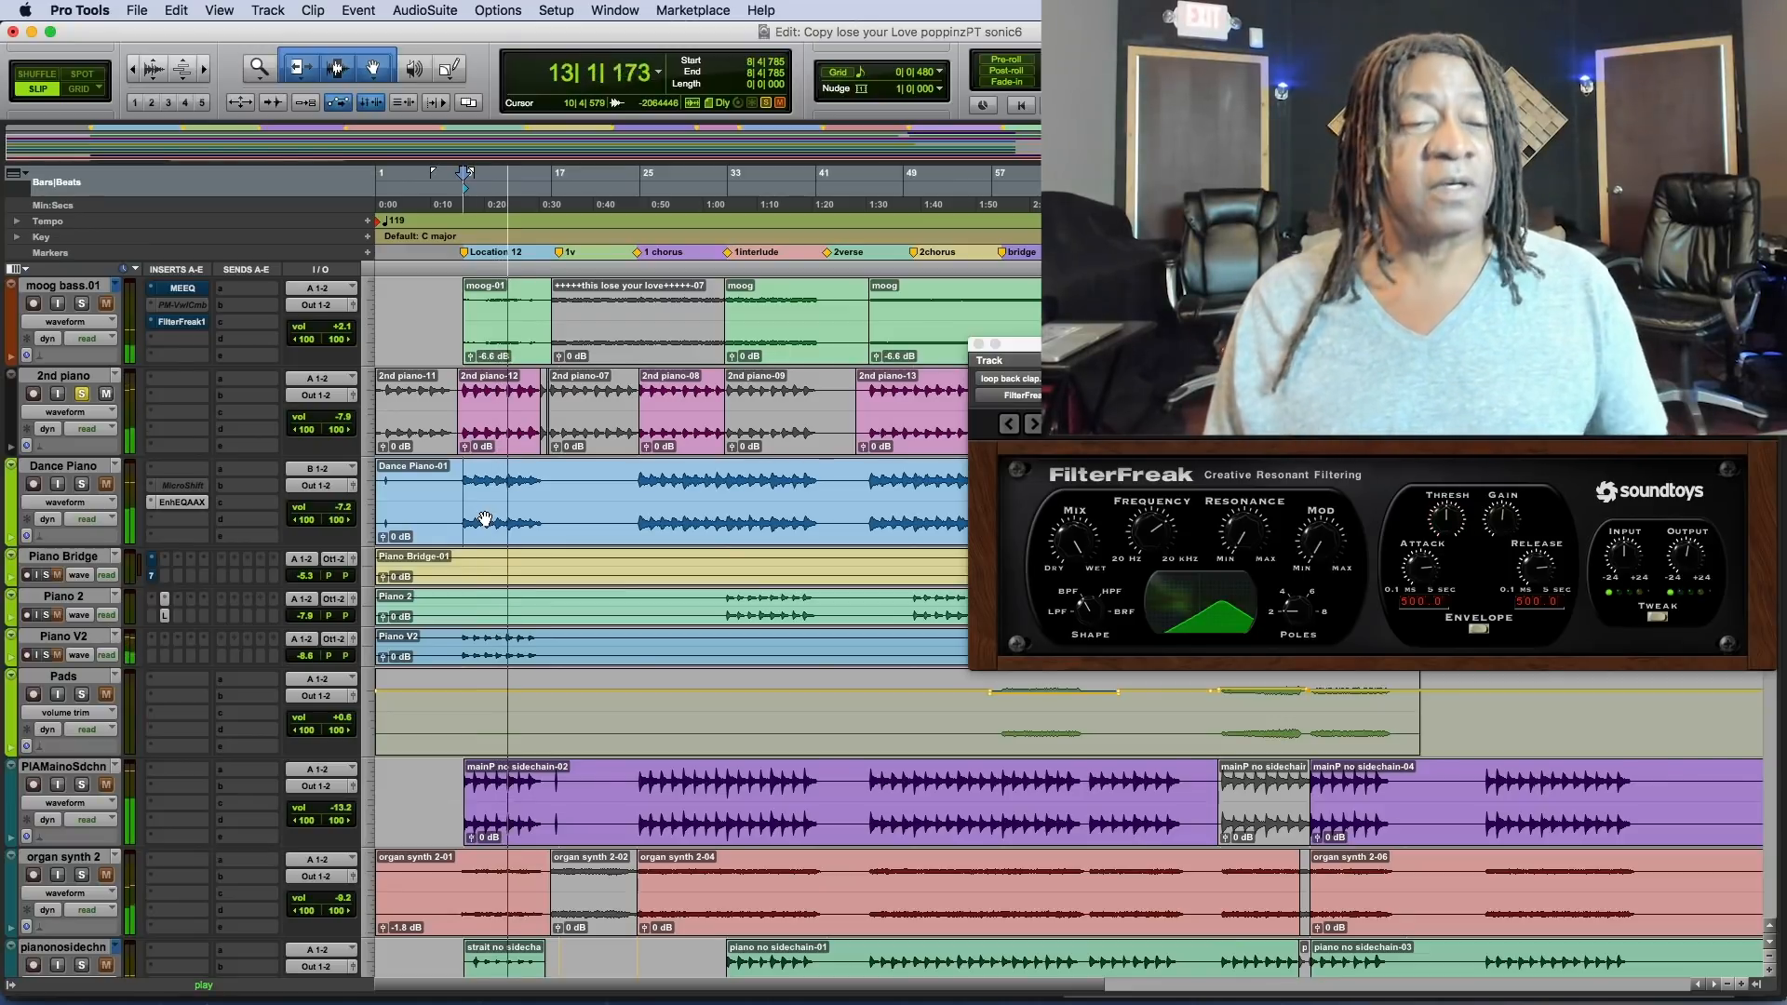
scroll(511, 462, down, 2)
scroll(511, 462, up, 3)
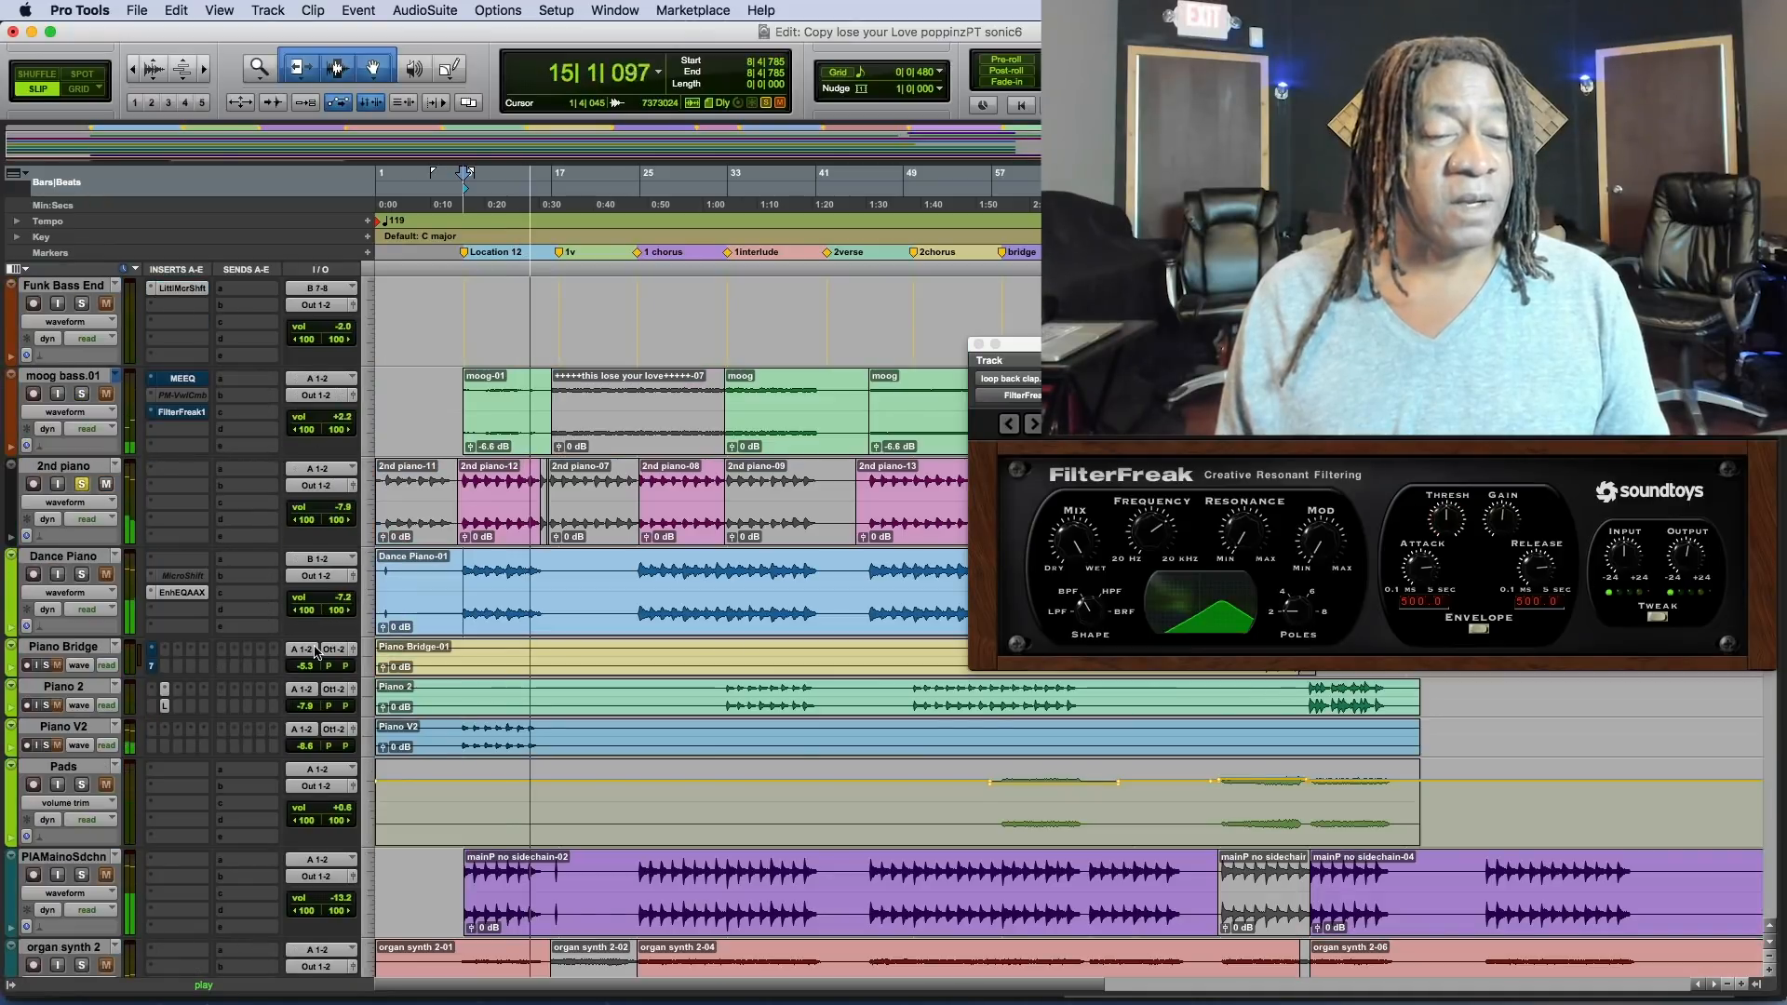
Replay from bar 8 with Piano V2 soloed instead of 2nd piano, solo Dance Piano as well, and stop playback.
click(46, 745)
key(space)
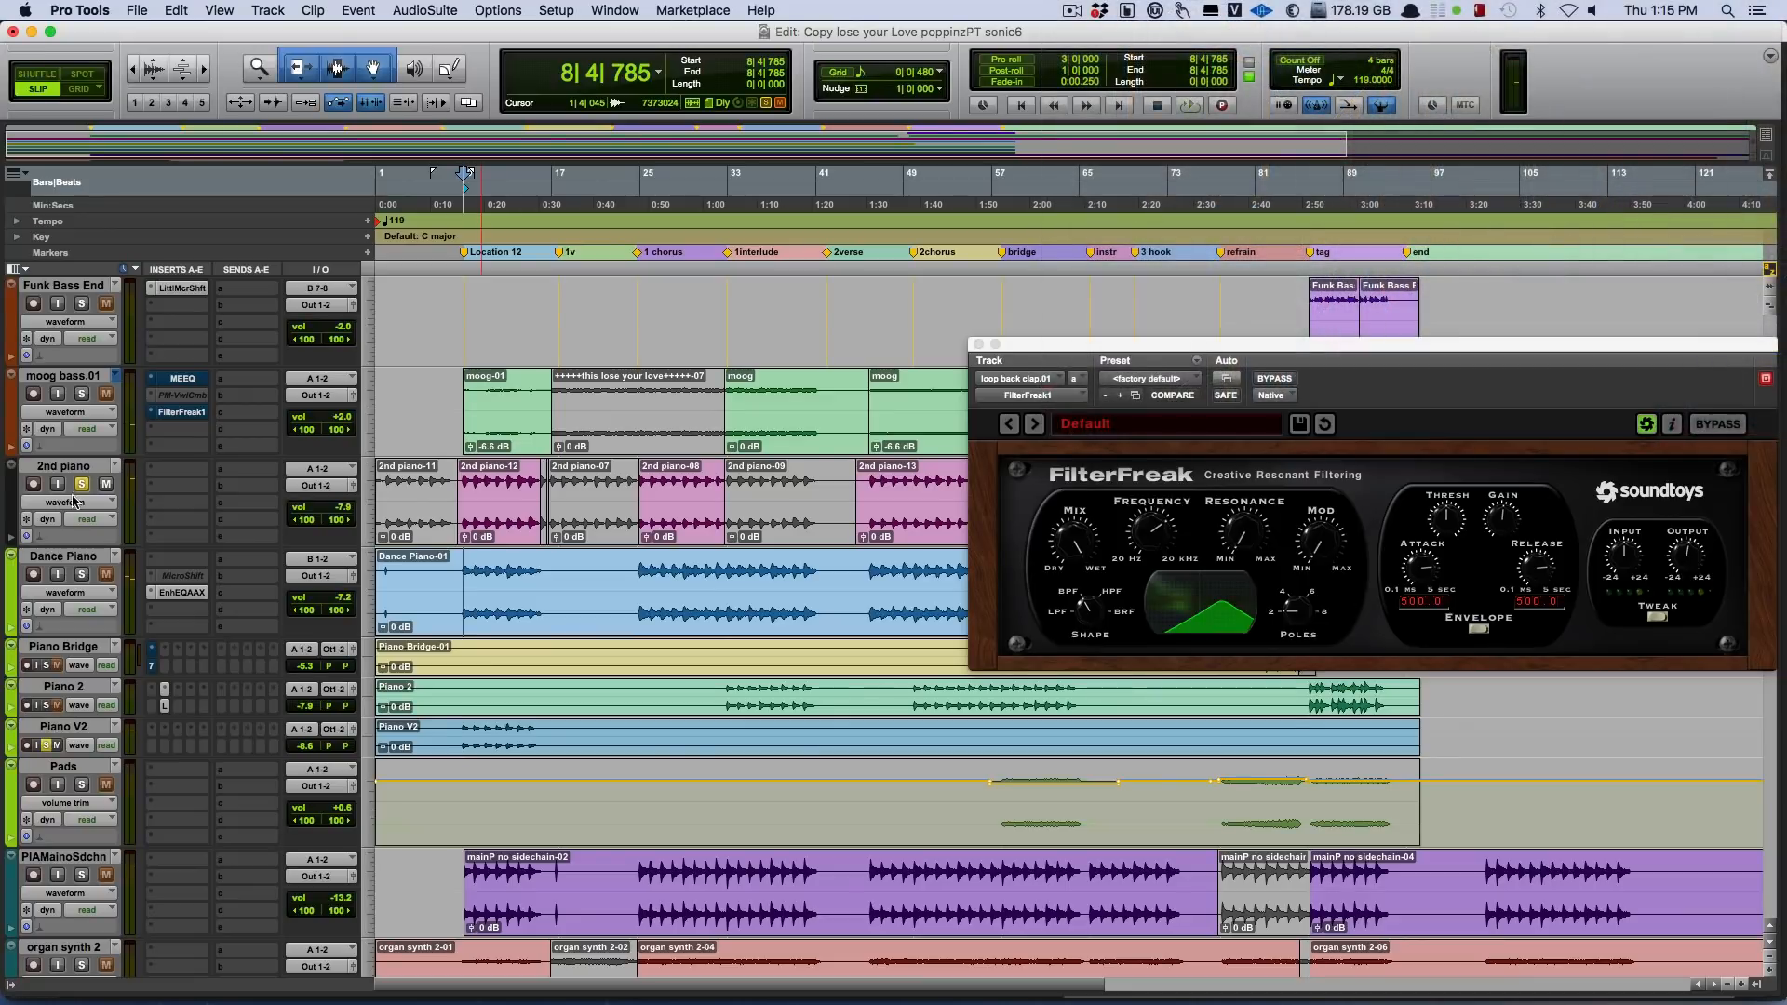
key(space)
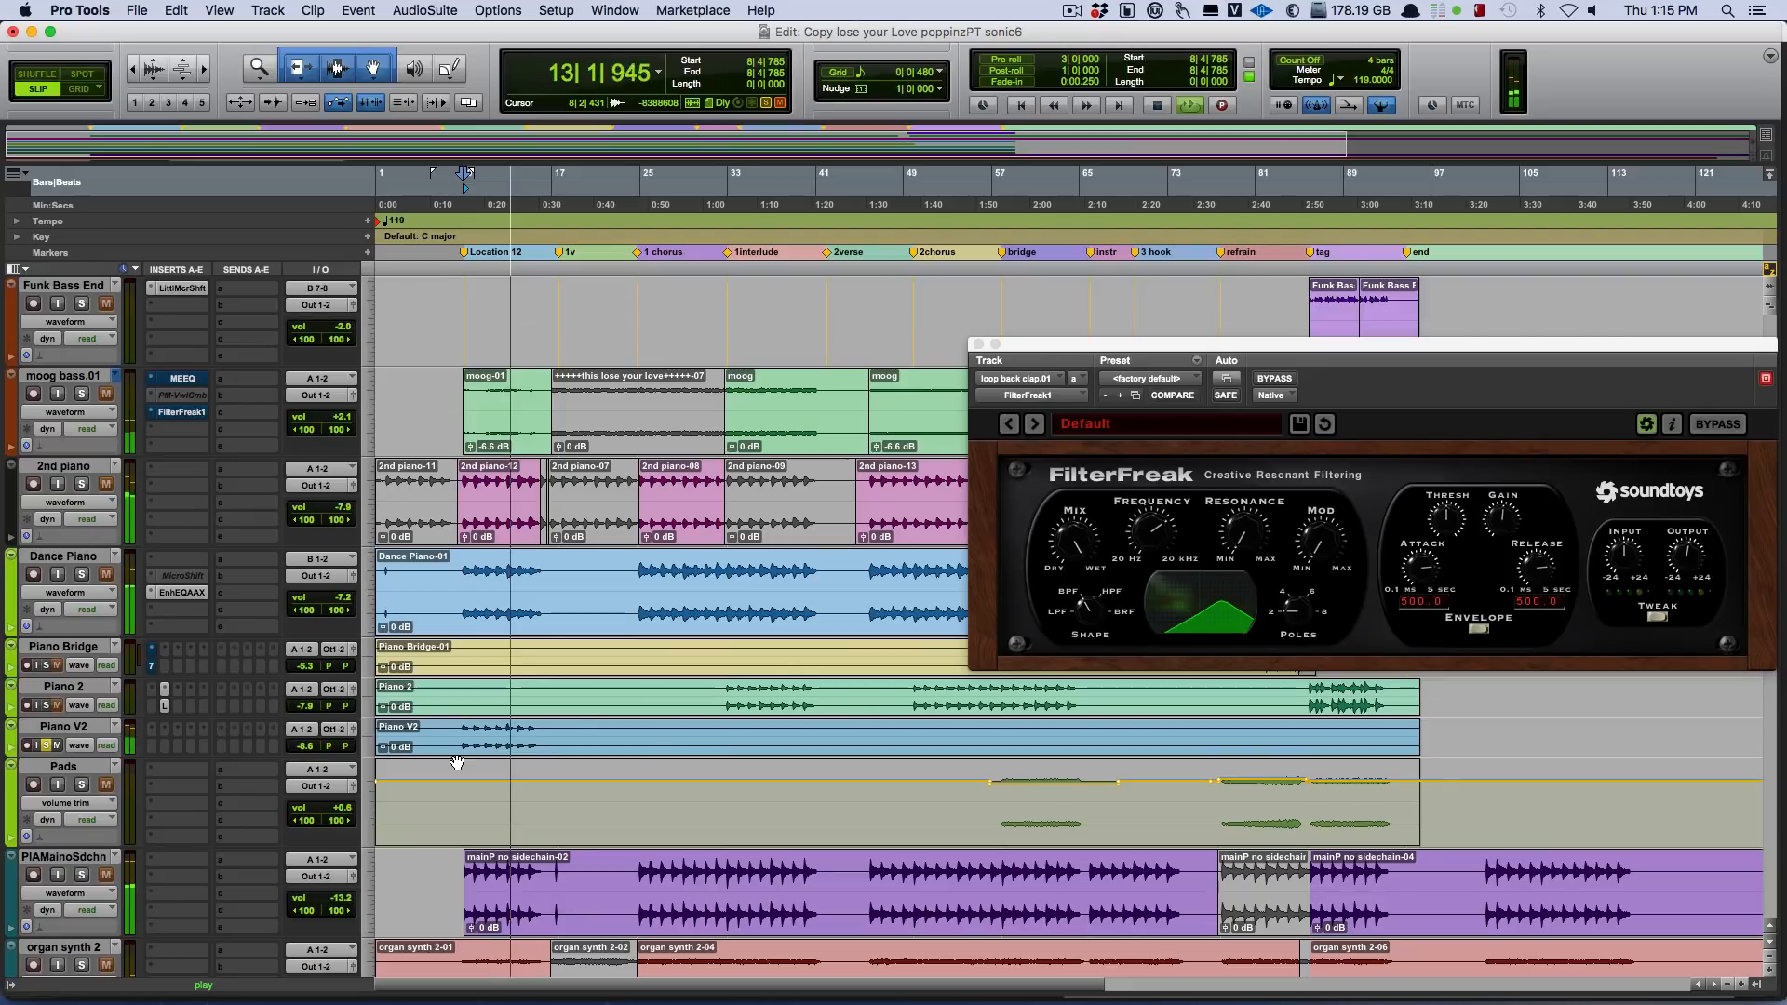
click(81, 575)
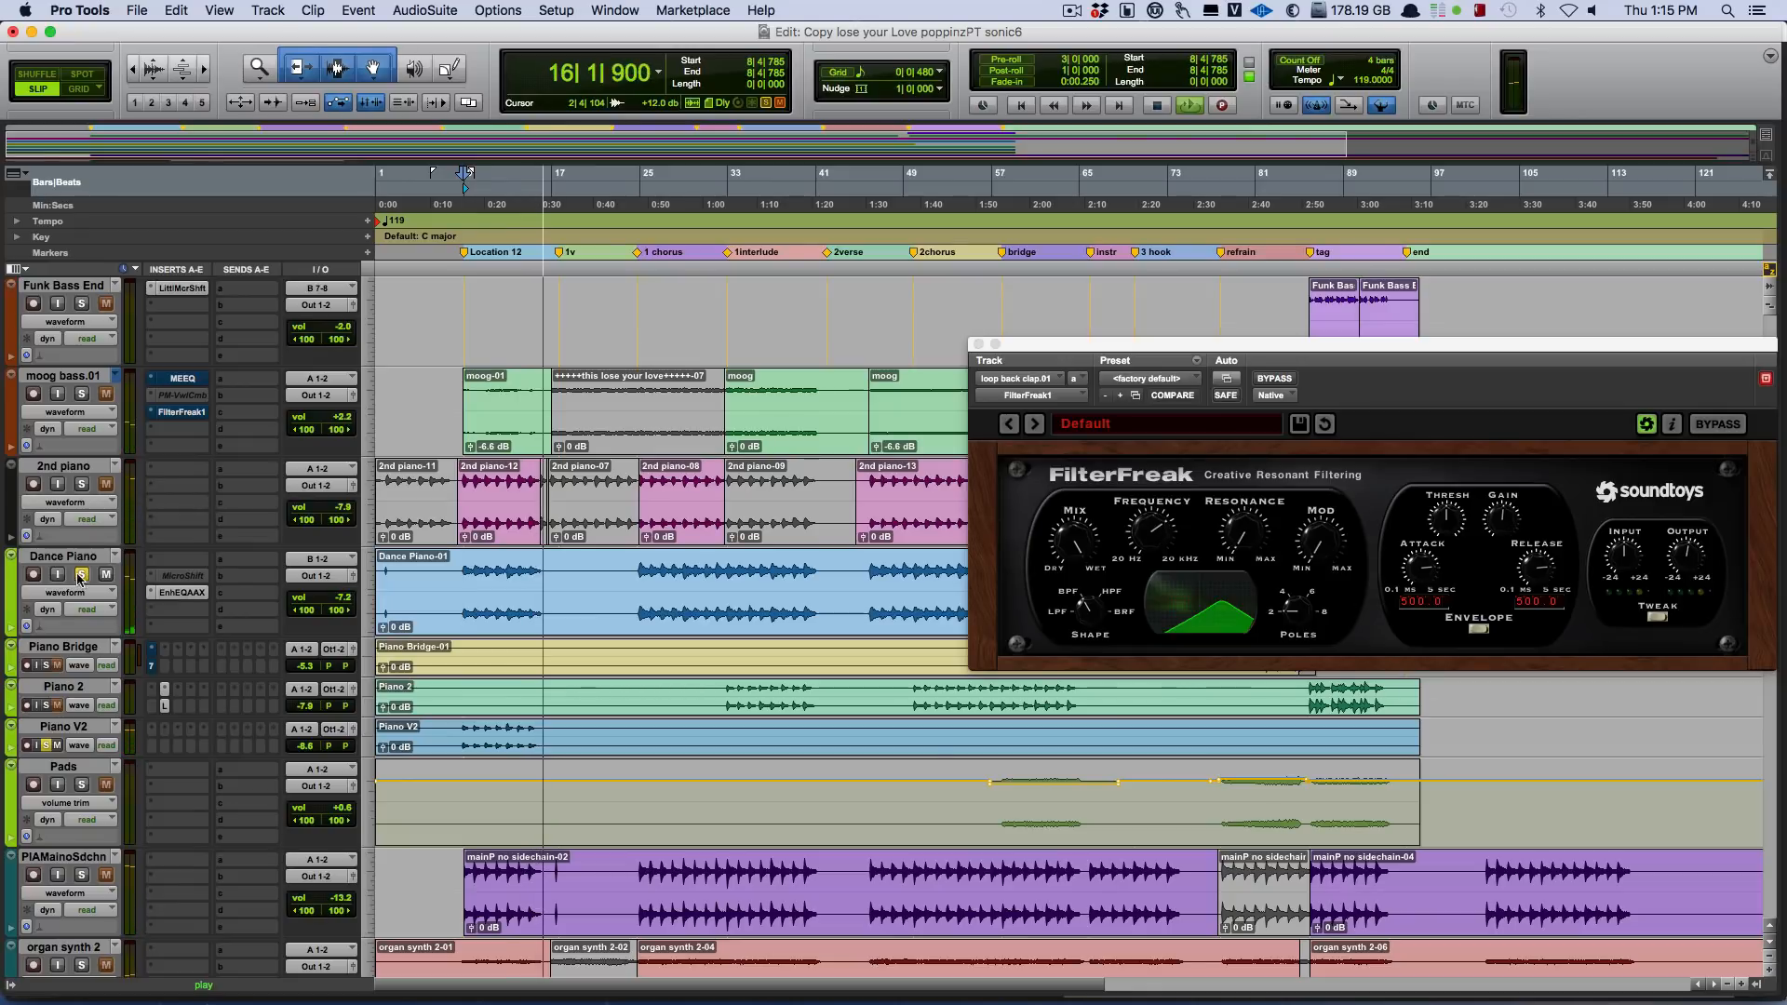
key(space)
Solo PIAMainoSdchn, play it from bar 8 along with the soloed Dance Piano, and stop playback.
click(81, 875)
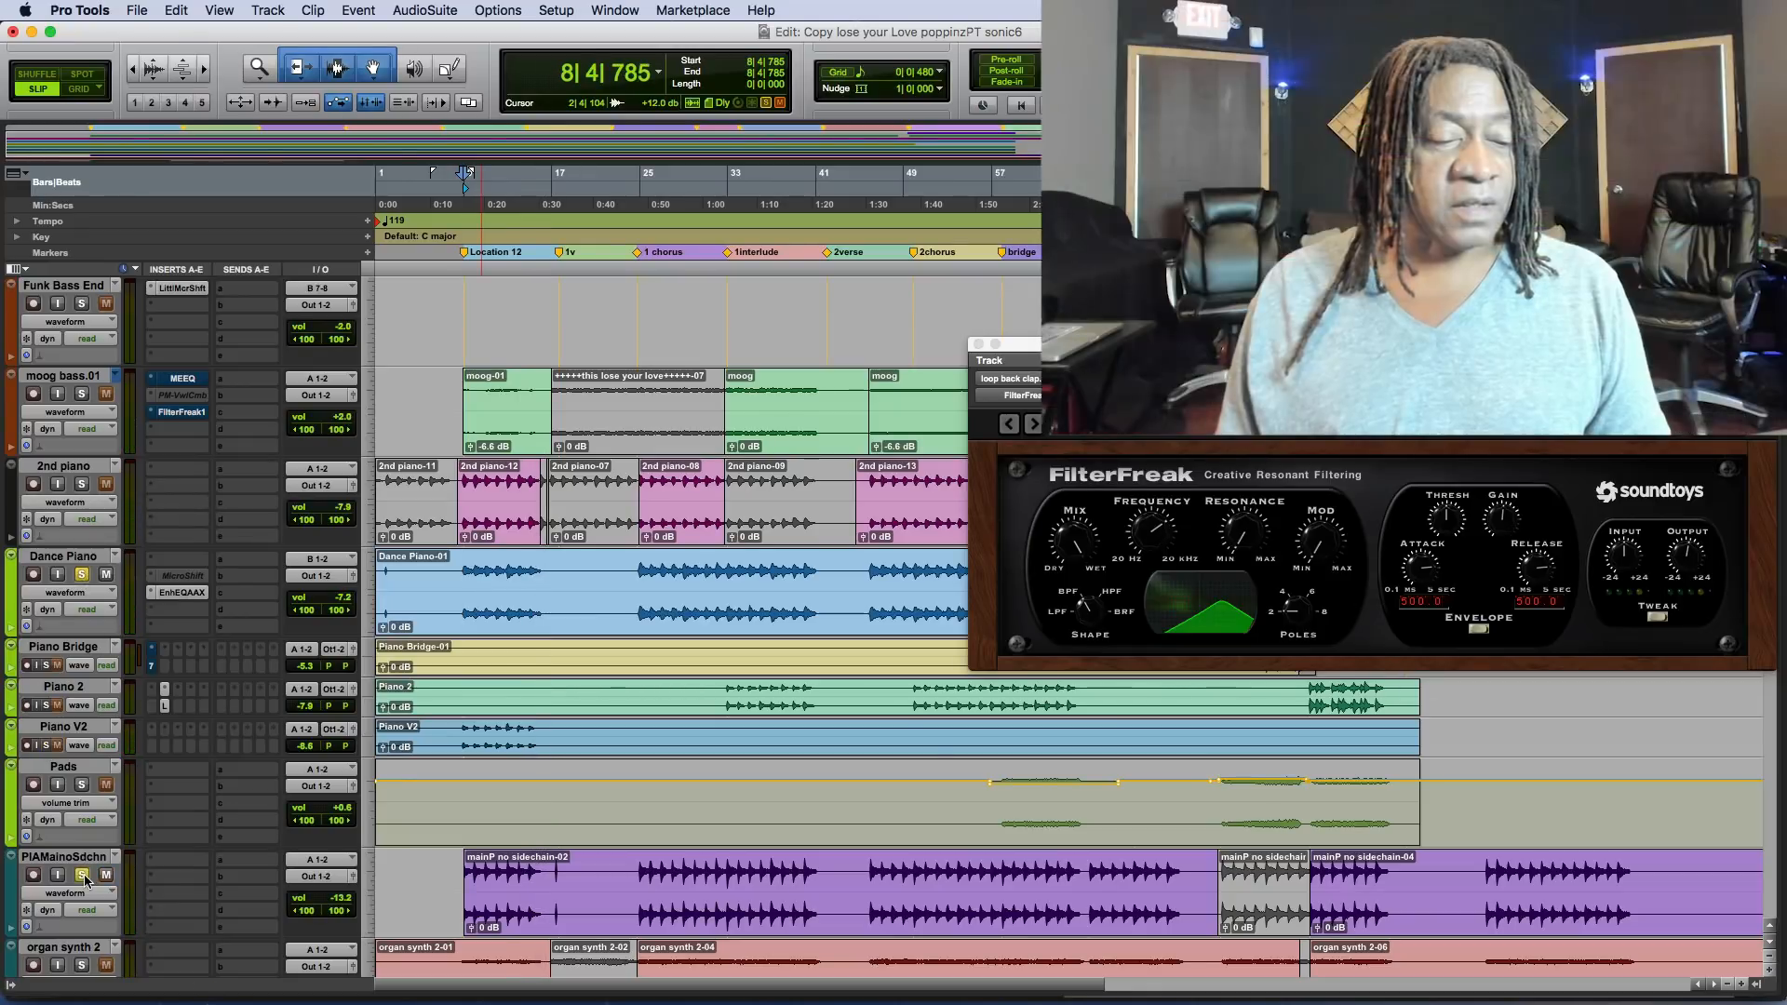
scroll(630, 887, down, 5)
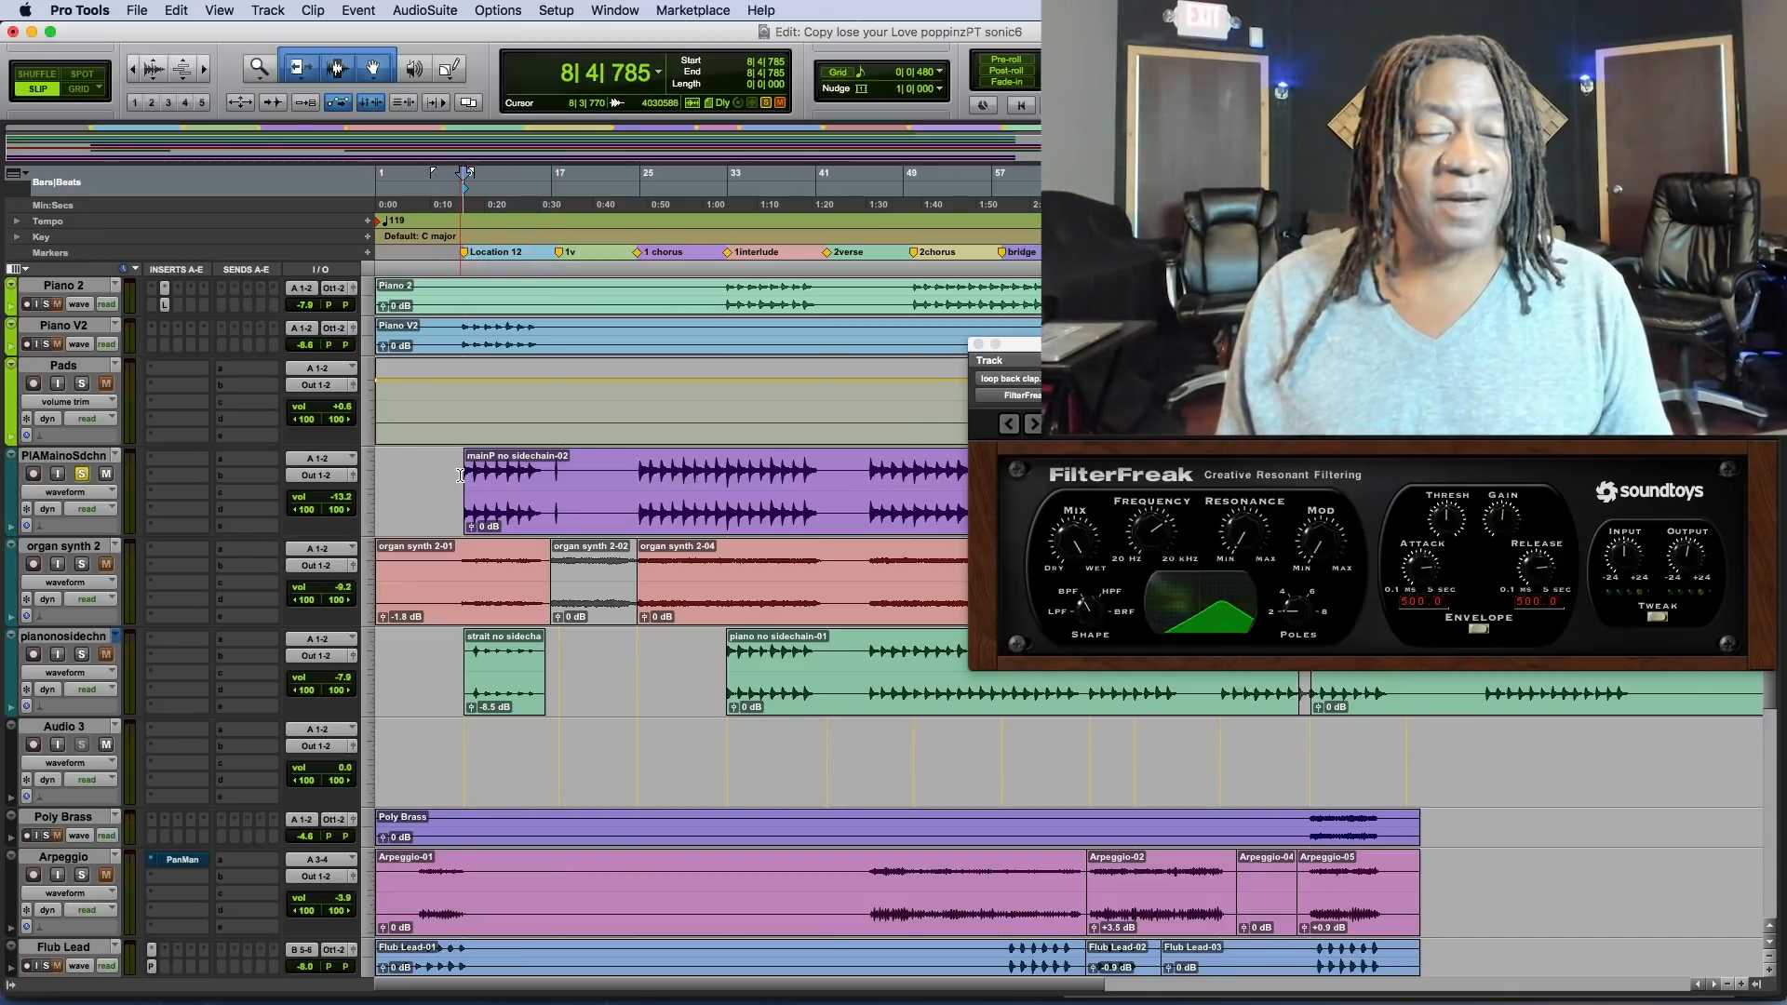
key(space)
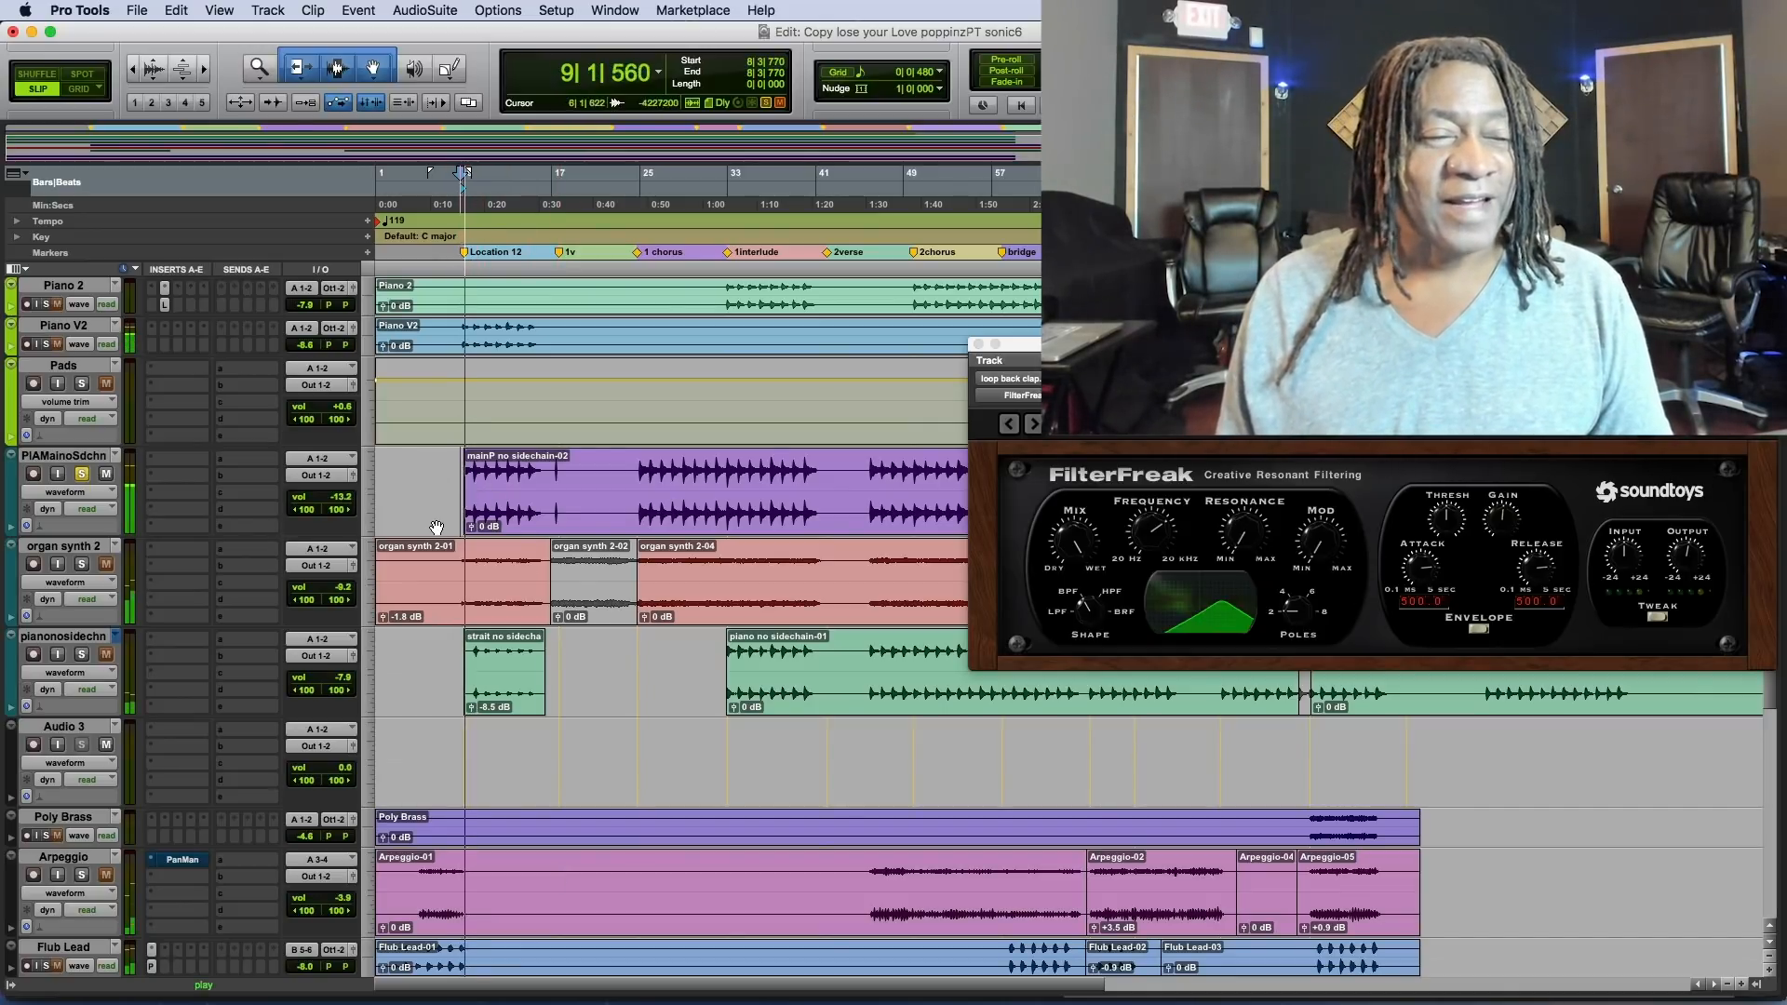
scroll(461, 509, up, 4)
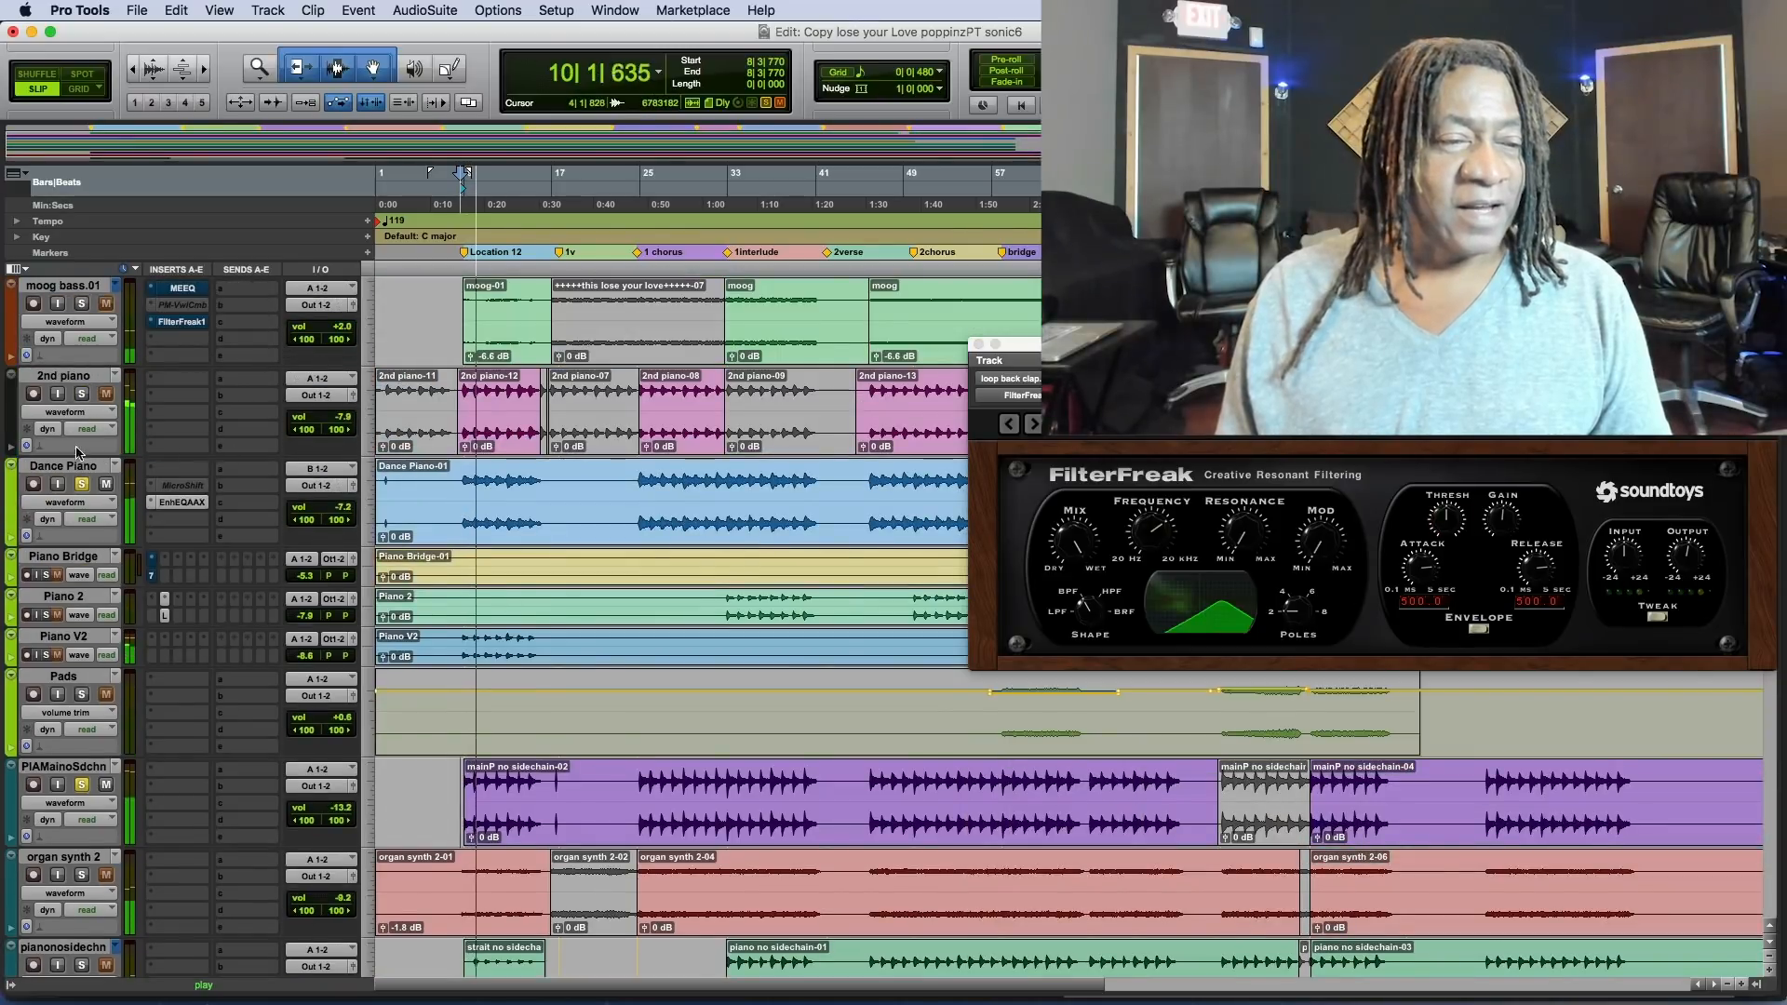
scroll(447, 566, down, 4)
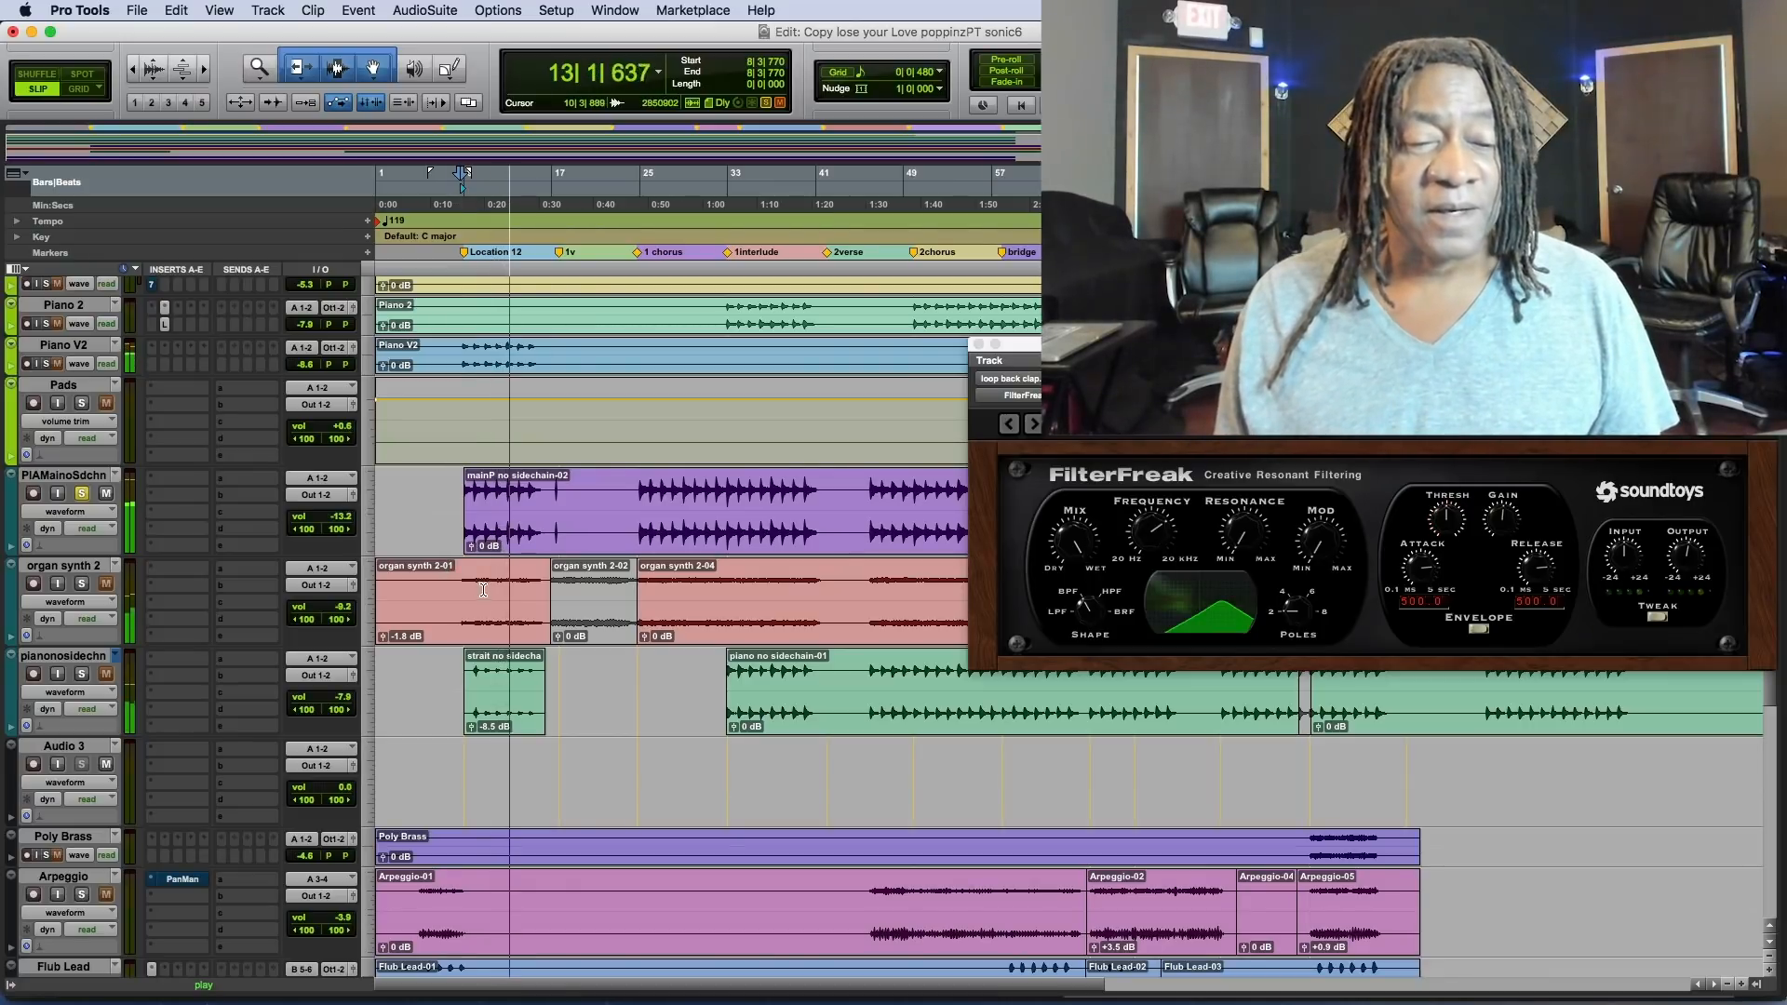
key(space)
Play organ synth 2 soloed together with PIAMainoSdchn and pianonosidechn from bar 8, and stop playback.
click(82, 585)
key(space)
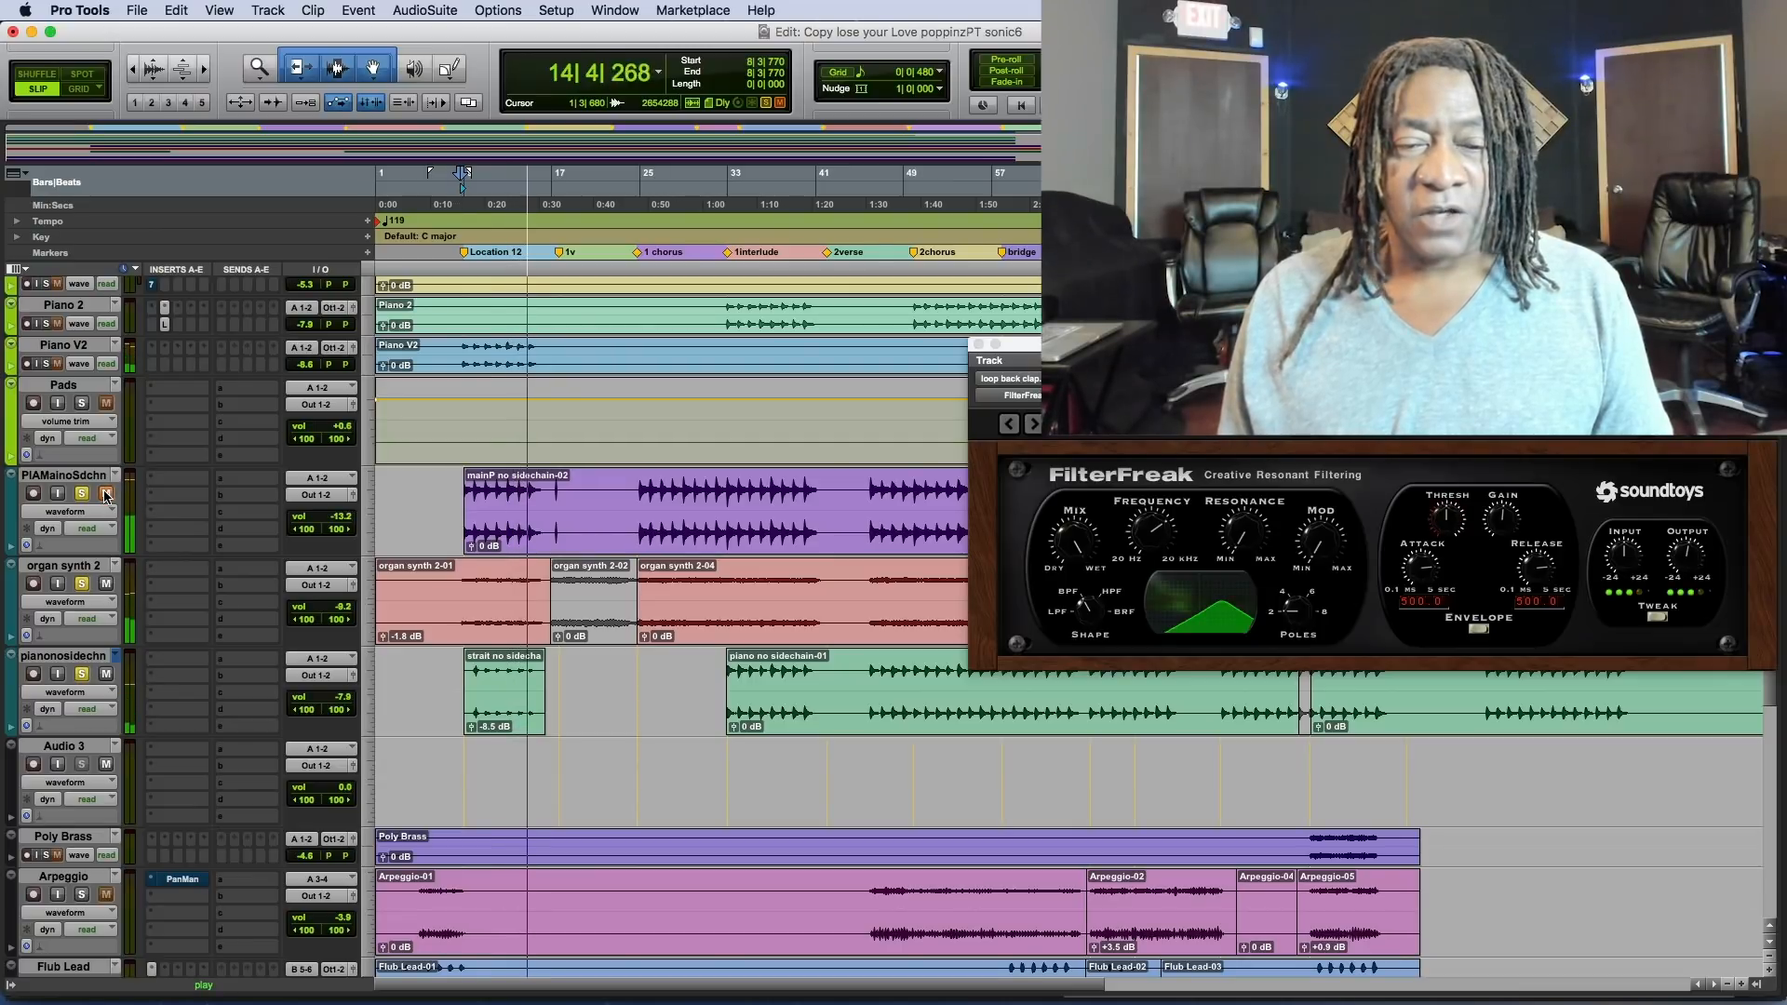
key(space)
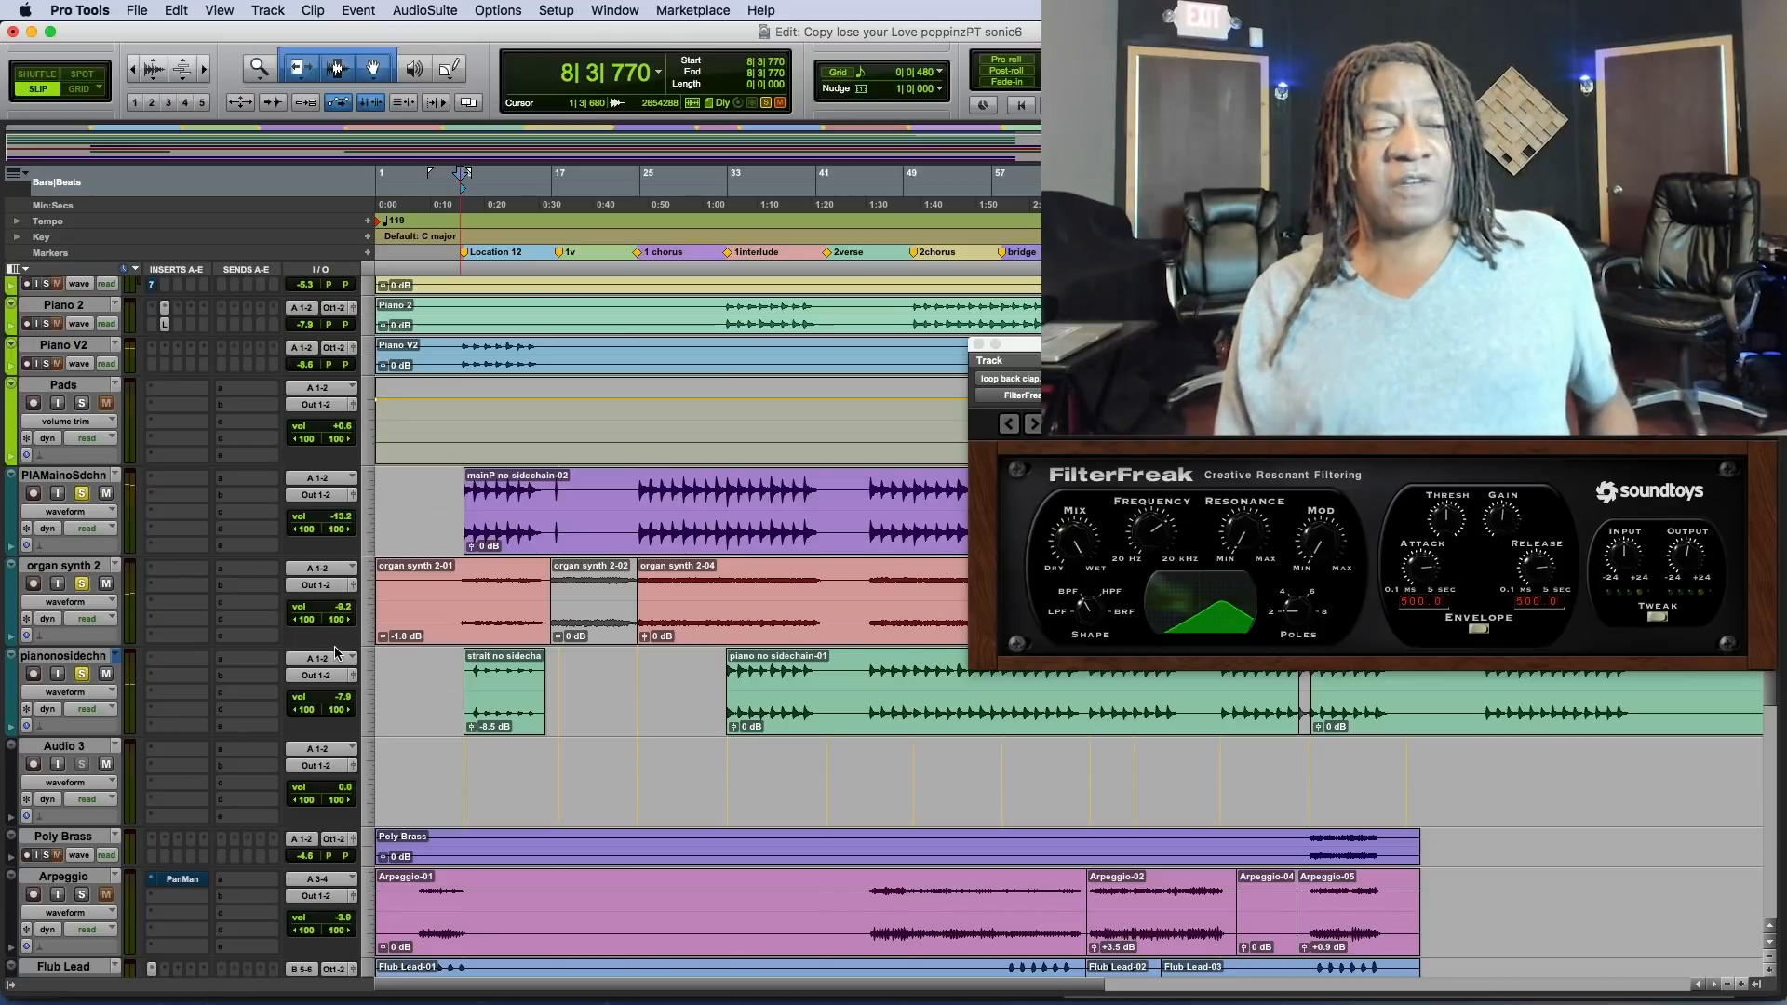
Open Enhanced EQ on the Dance Piano track, and play the soloed track from bar 9.
scroll(336, 652, up, 6)
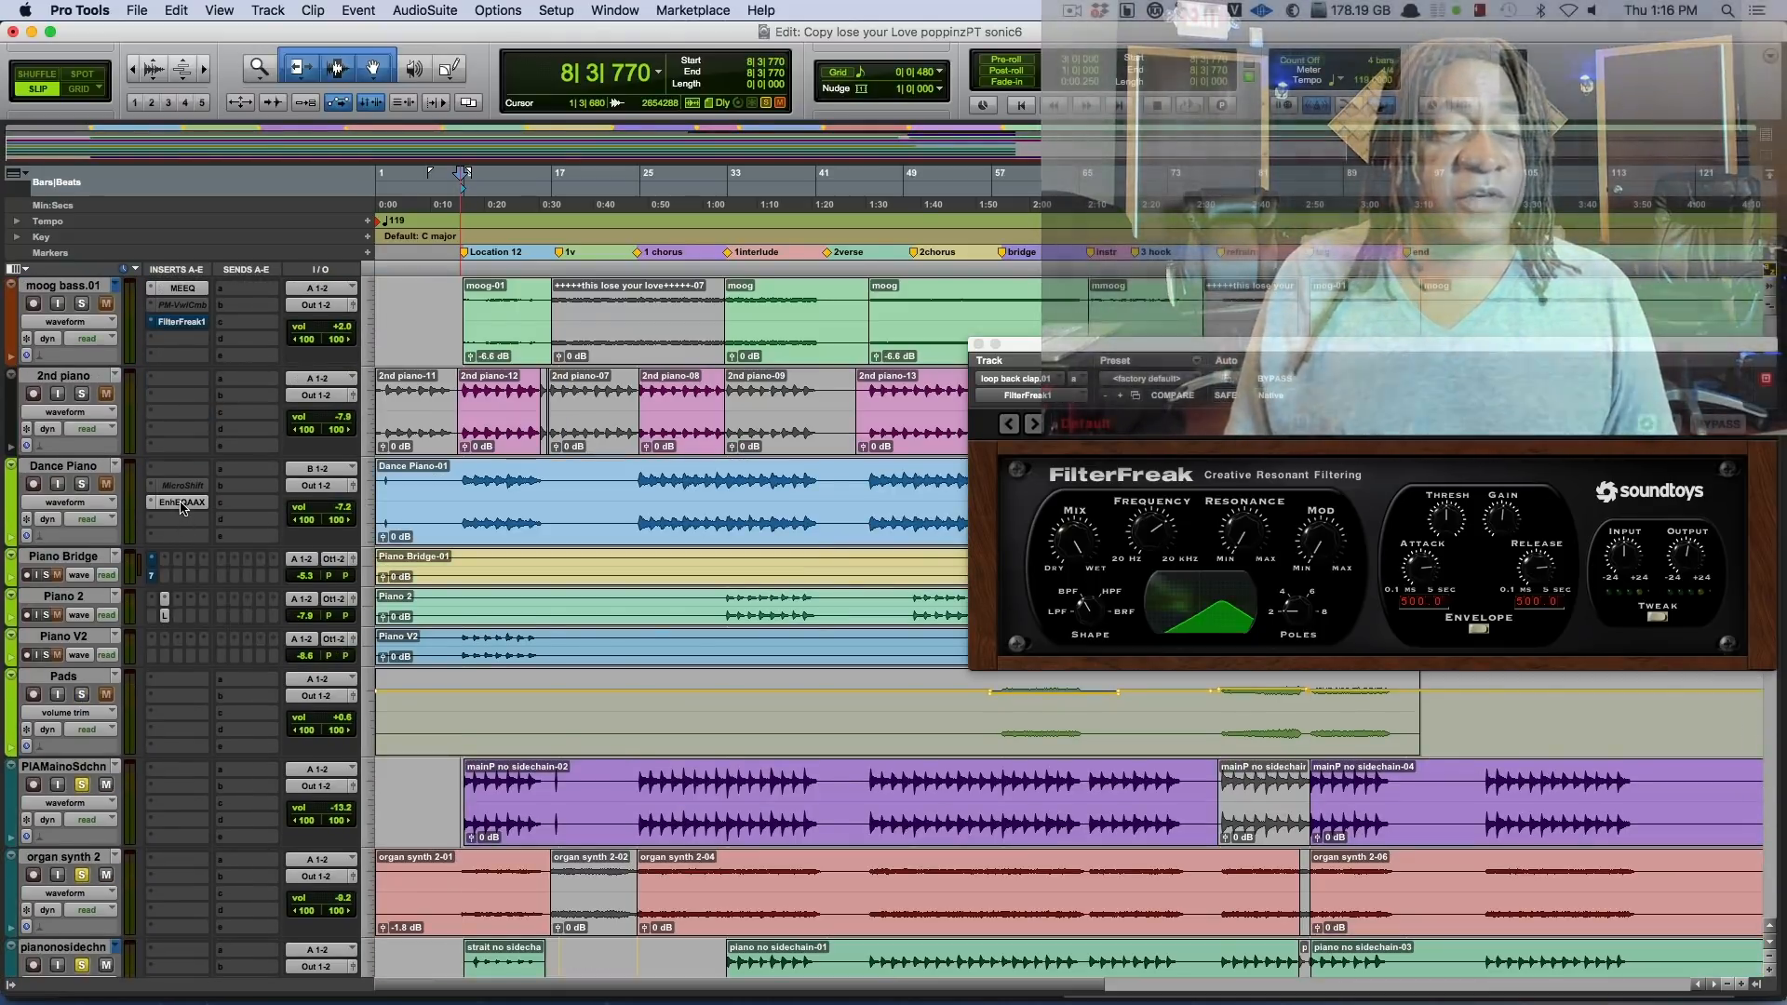
click(181, 503)
click(88, 482)
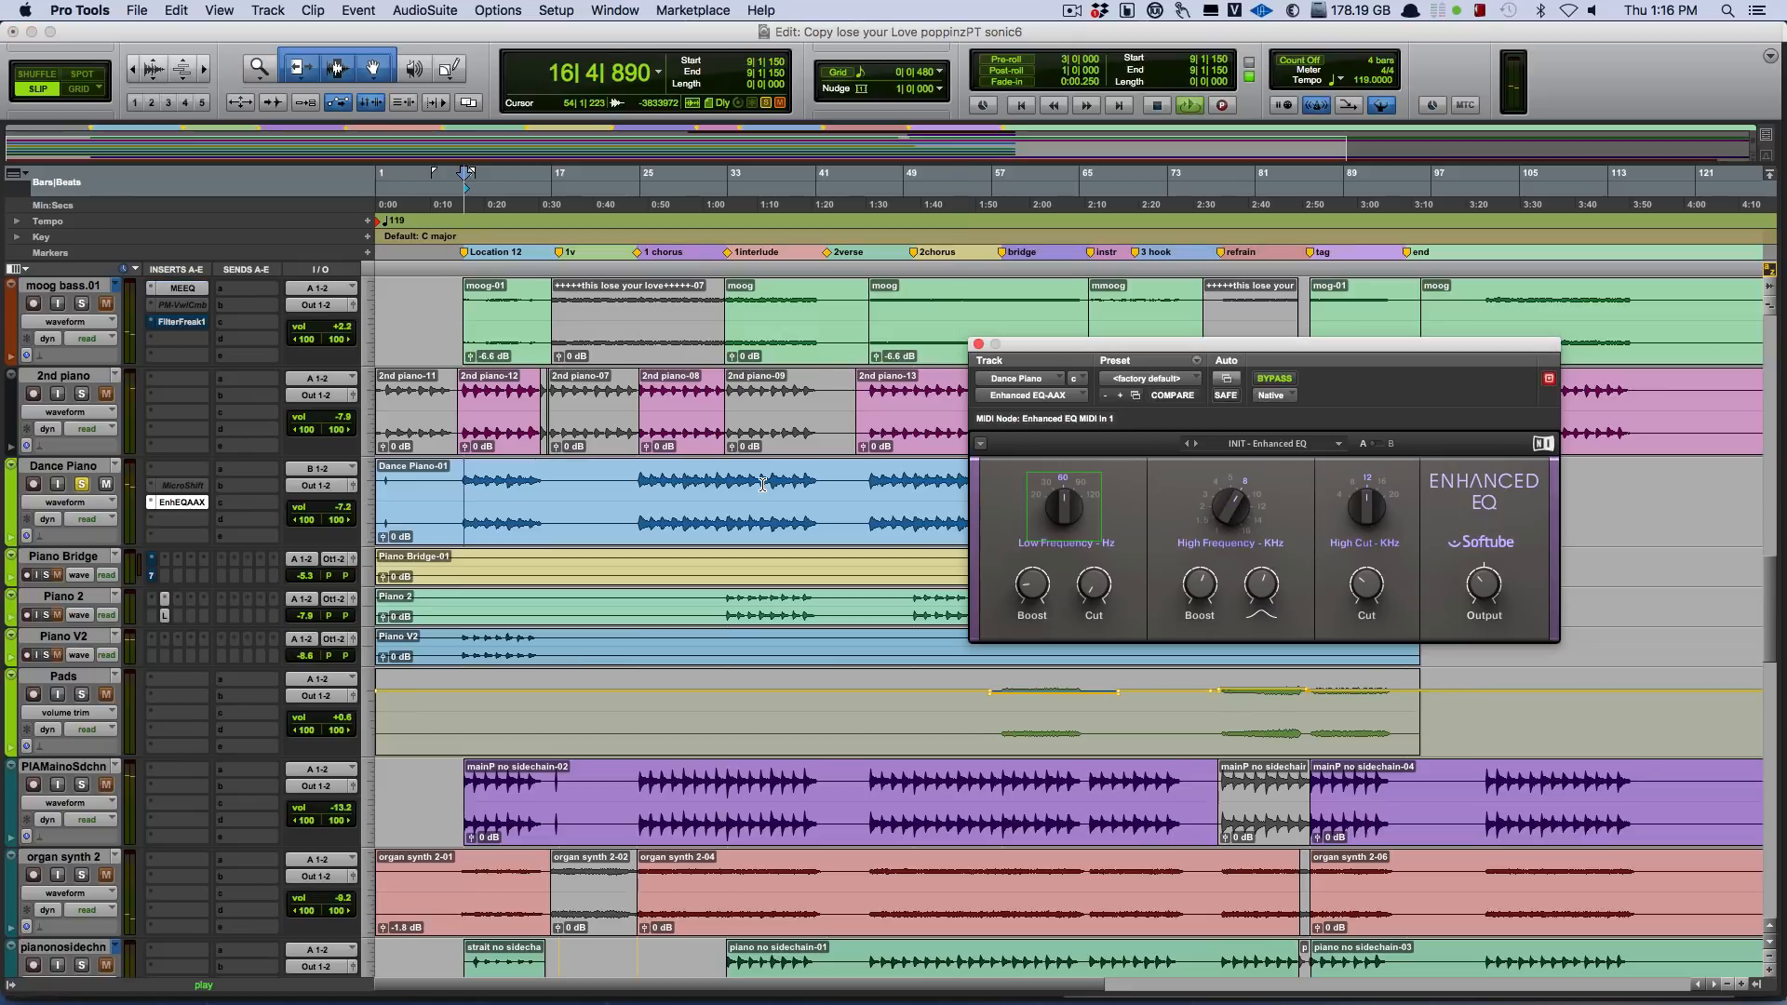
key(space)
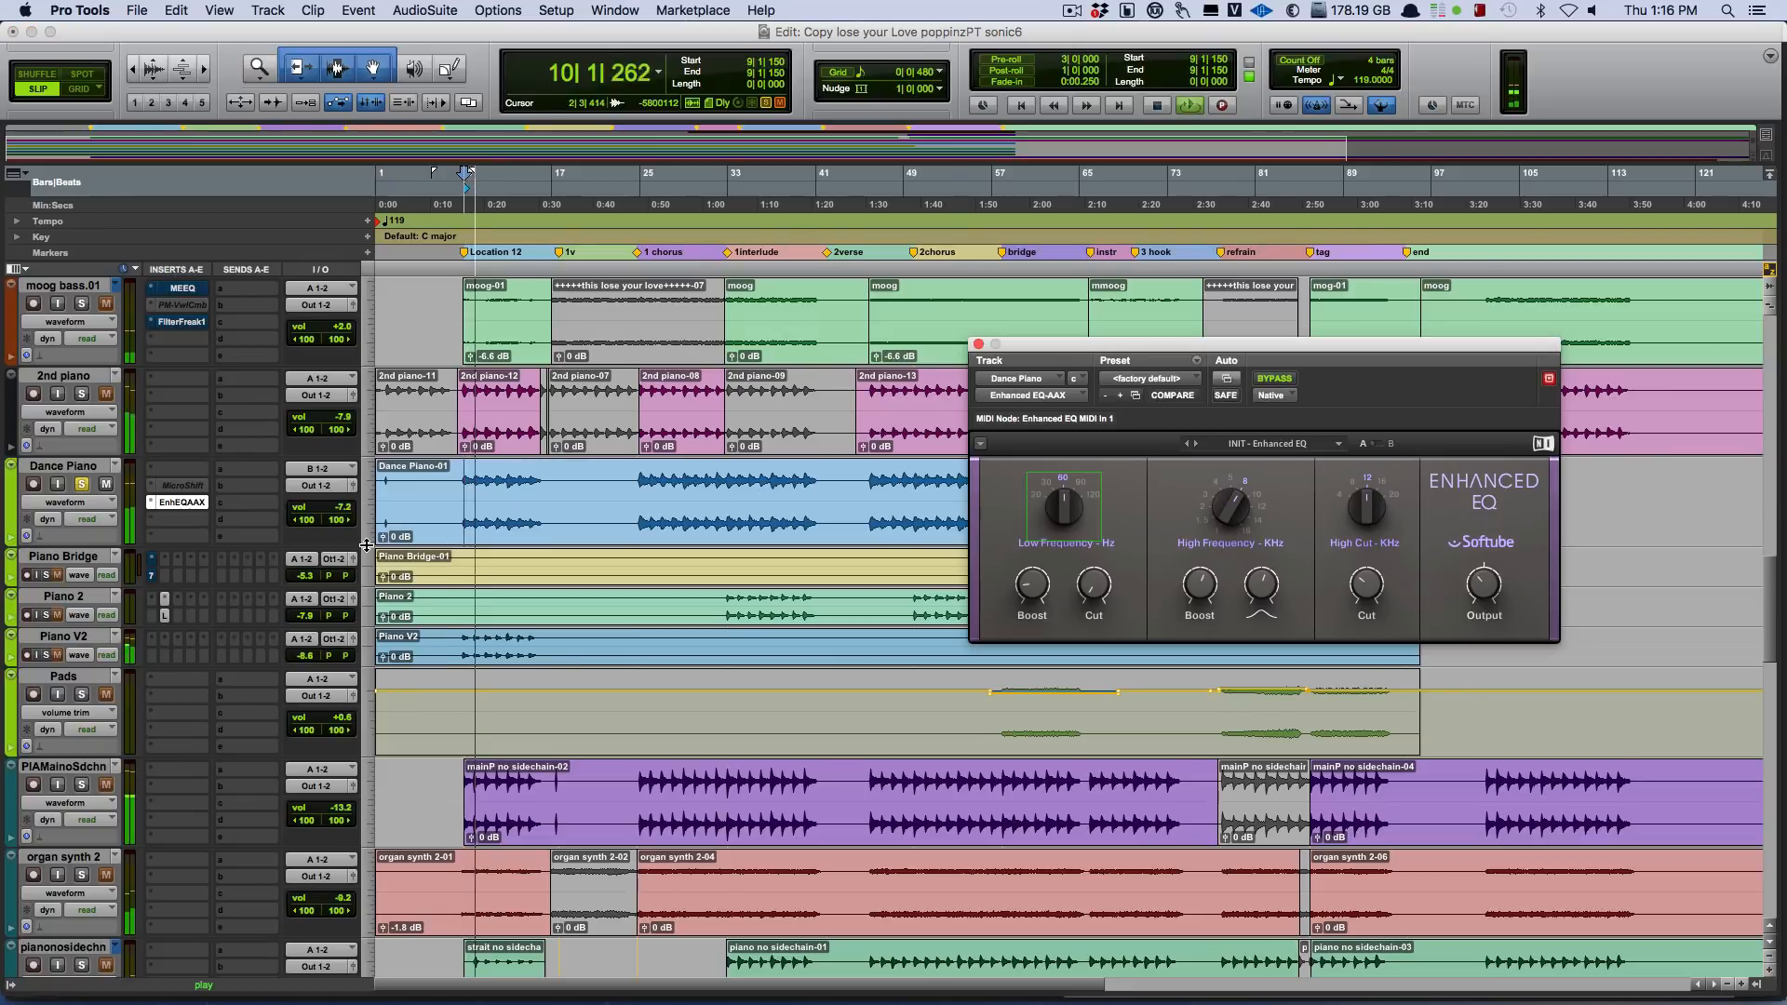
Compare the soloed Dance Piano with Enhanced EQ bypassed and active, and close the plug-in window.
click(1271, 382)
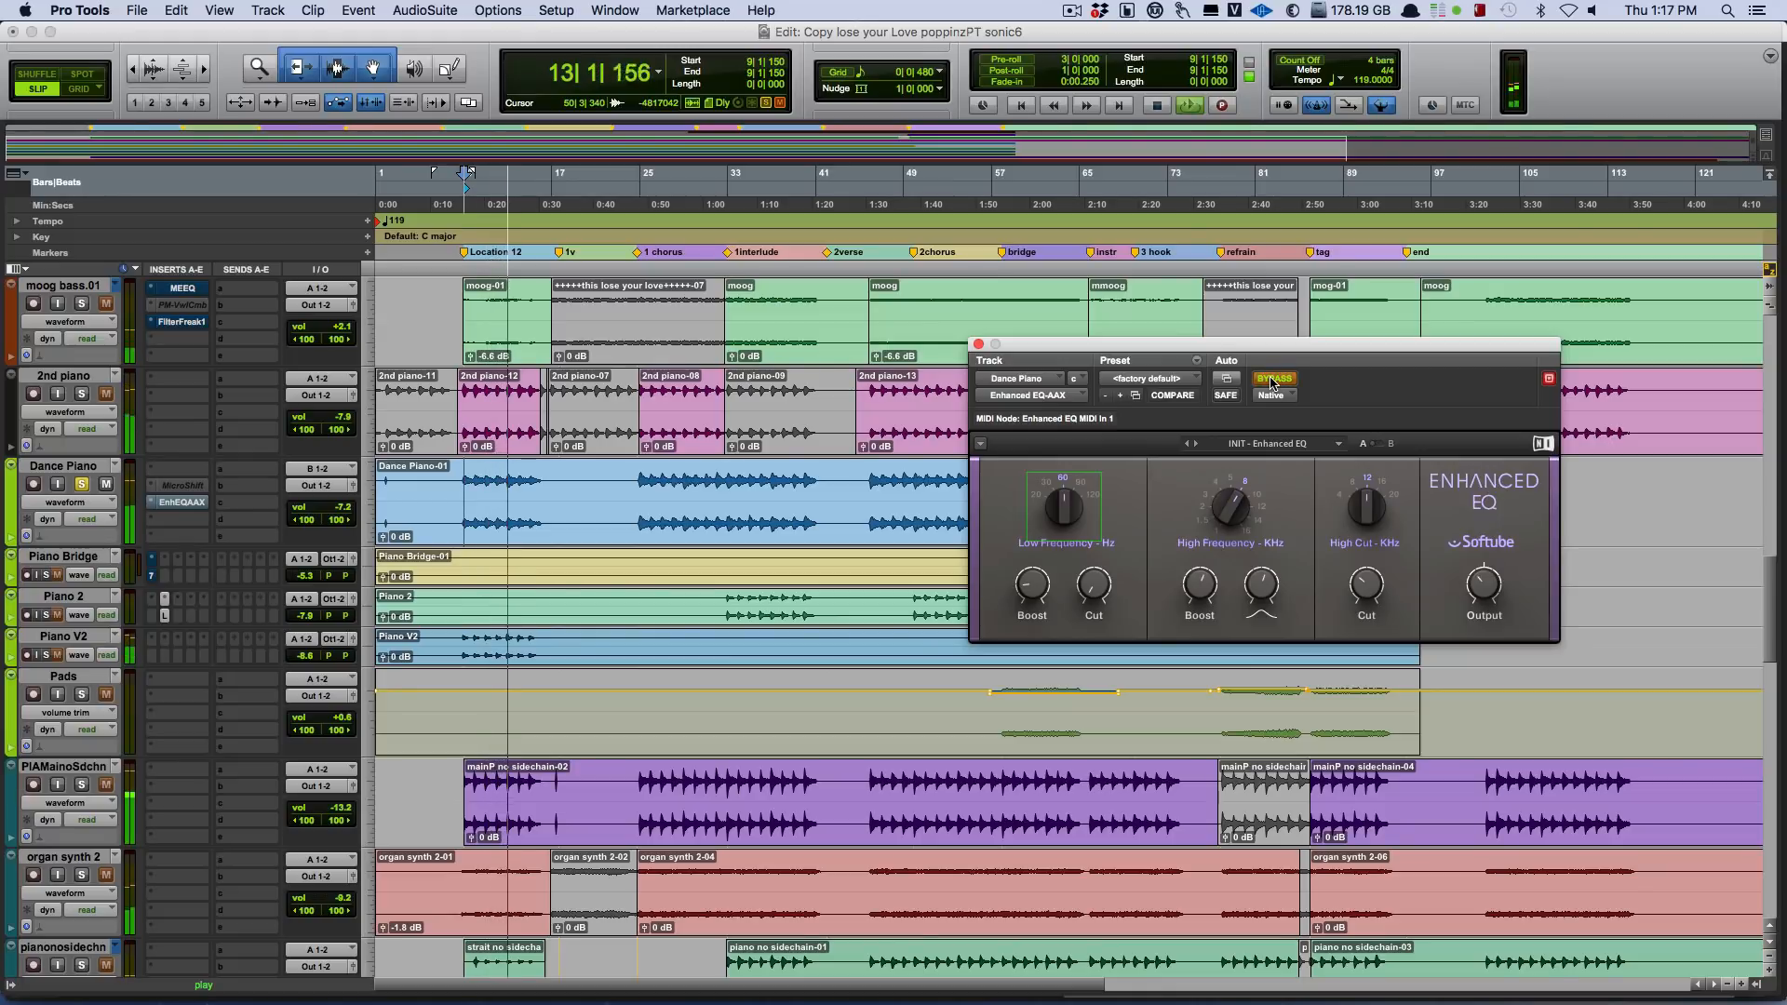
click(1271, 379)
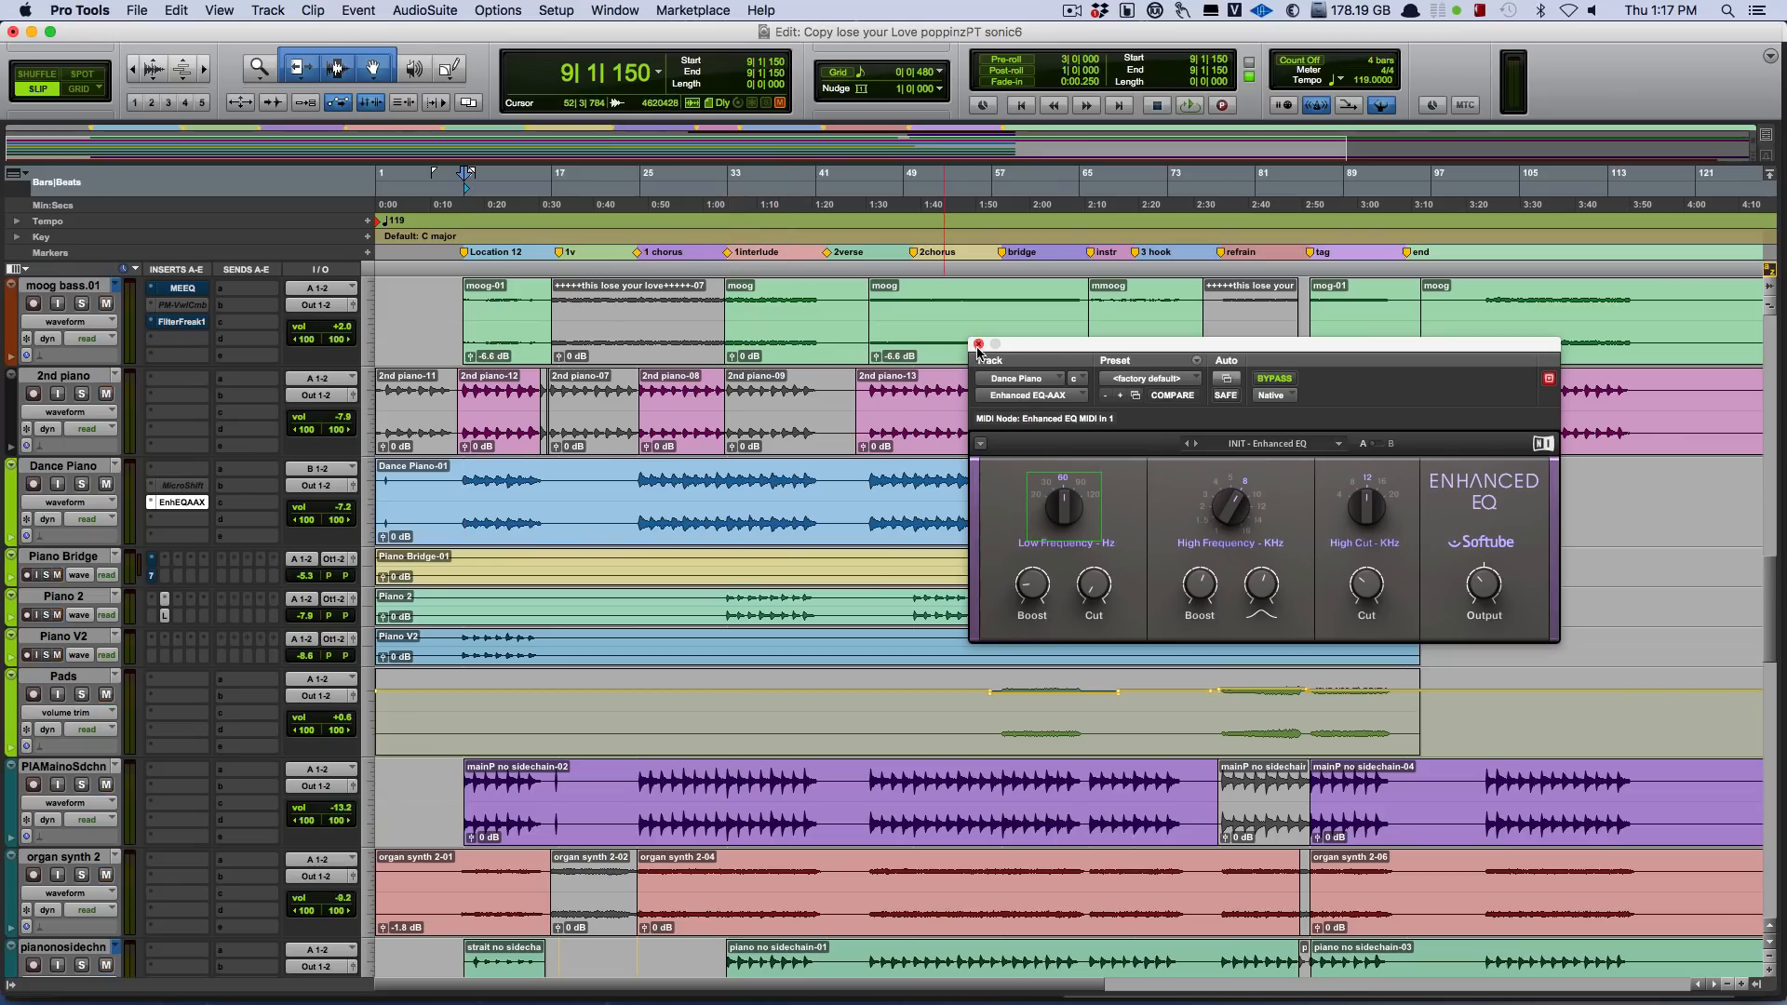
click(978, 346)
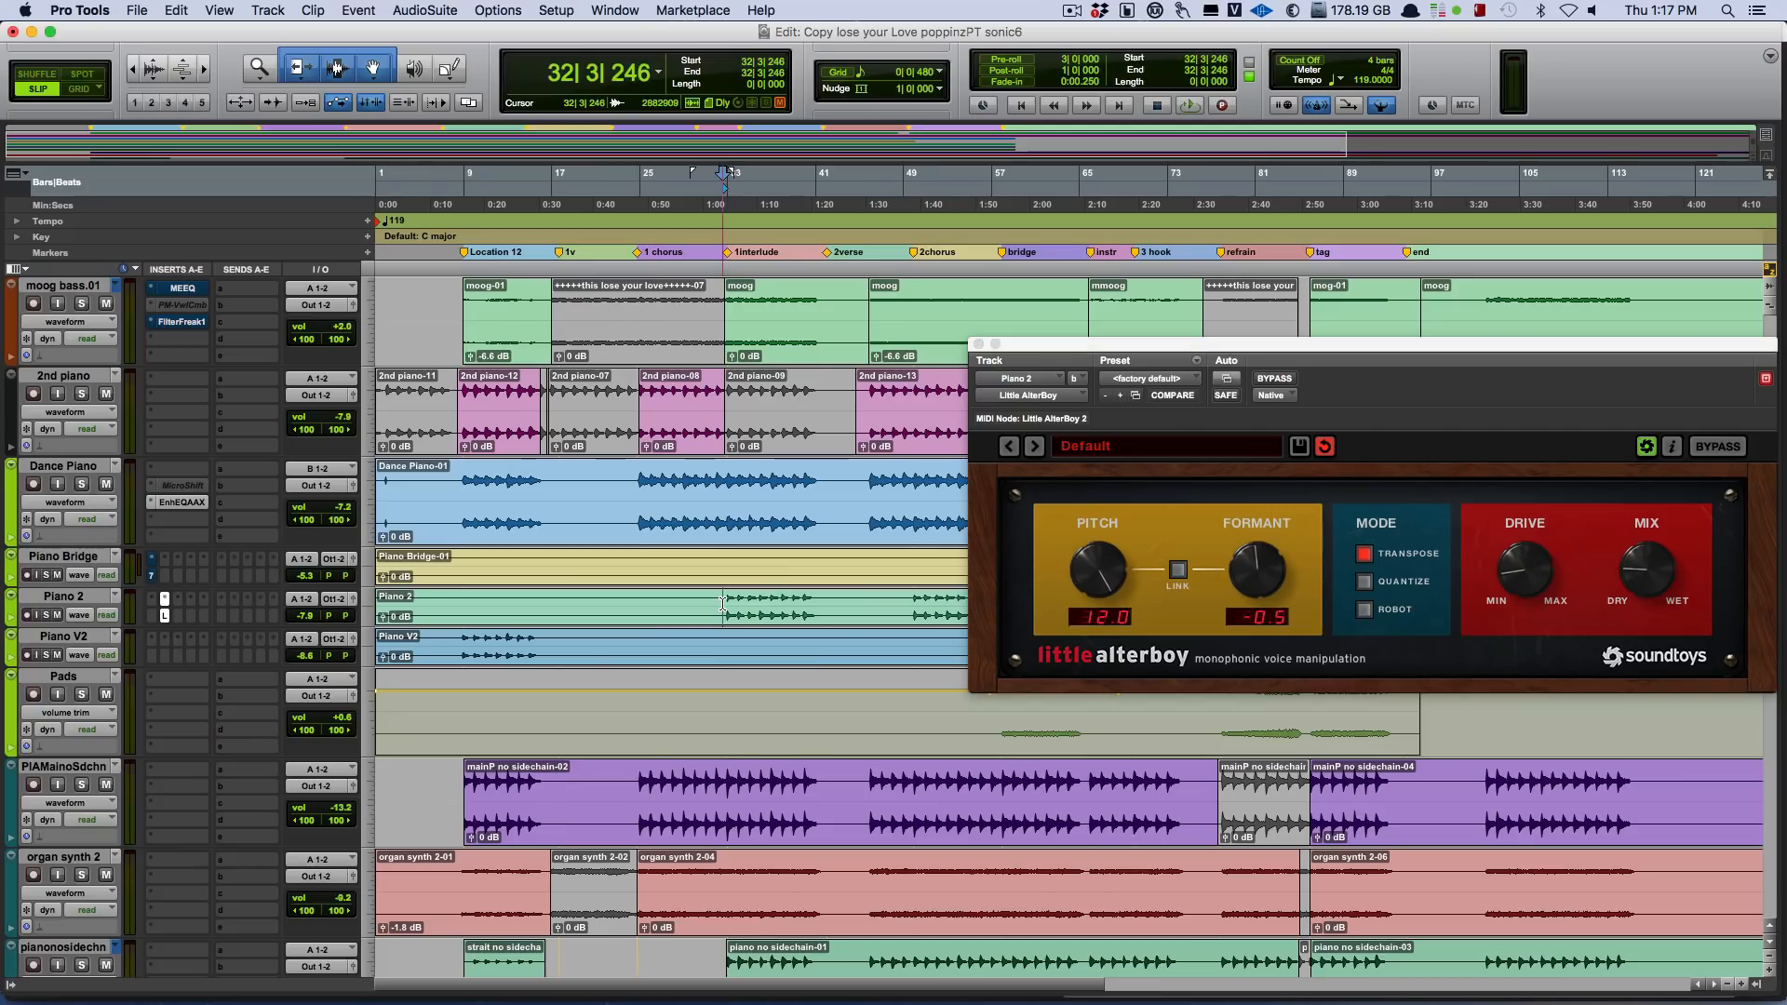
Play from bar 32 with Little AlterBoy open on Piano 2, and solo the Piano 2 track.
key(space)
drag(1093, 344, 1064, 390)
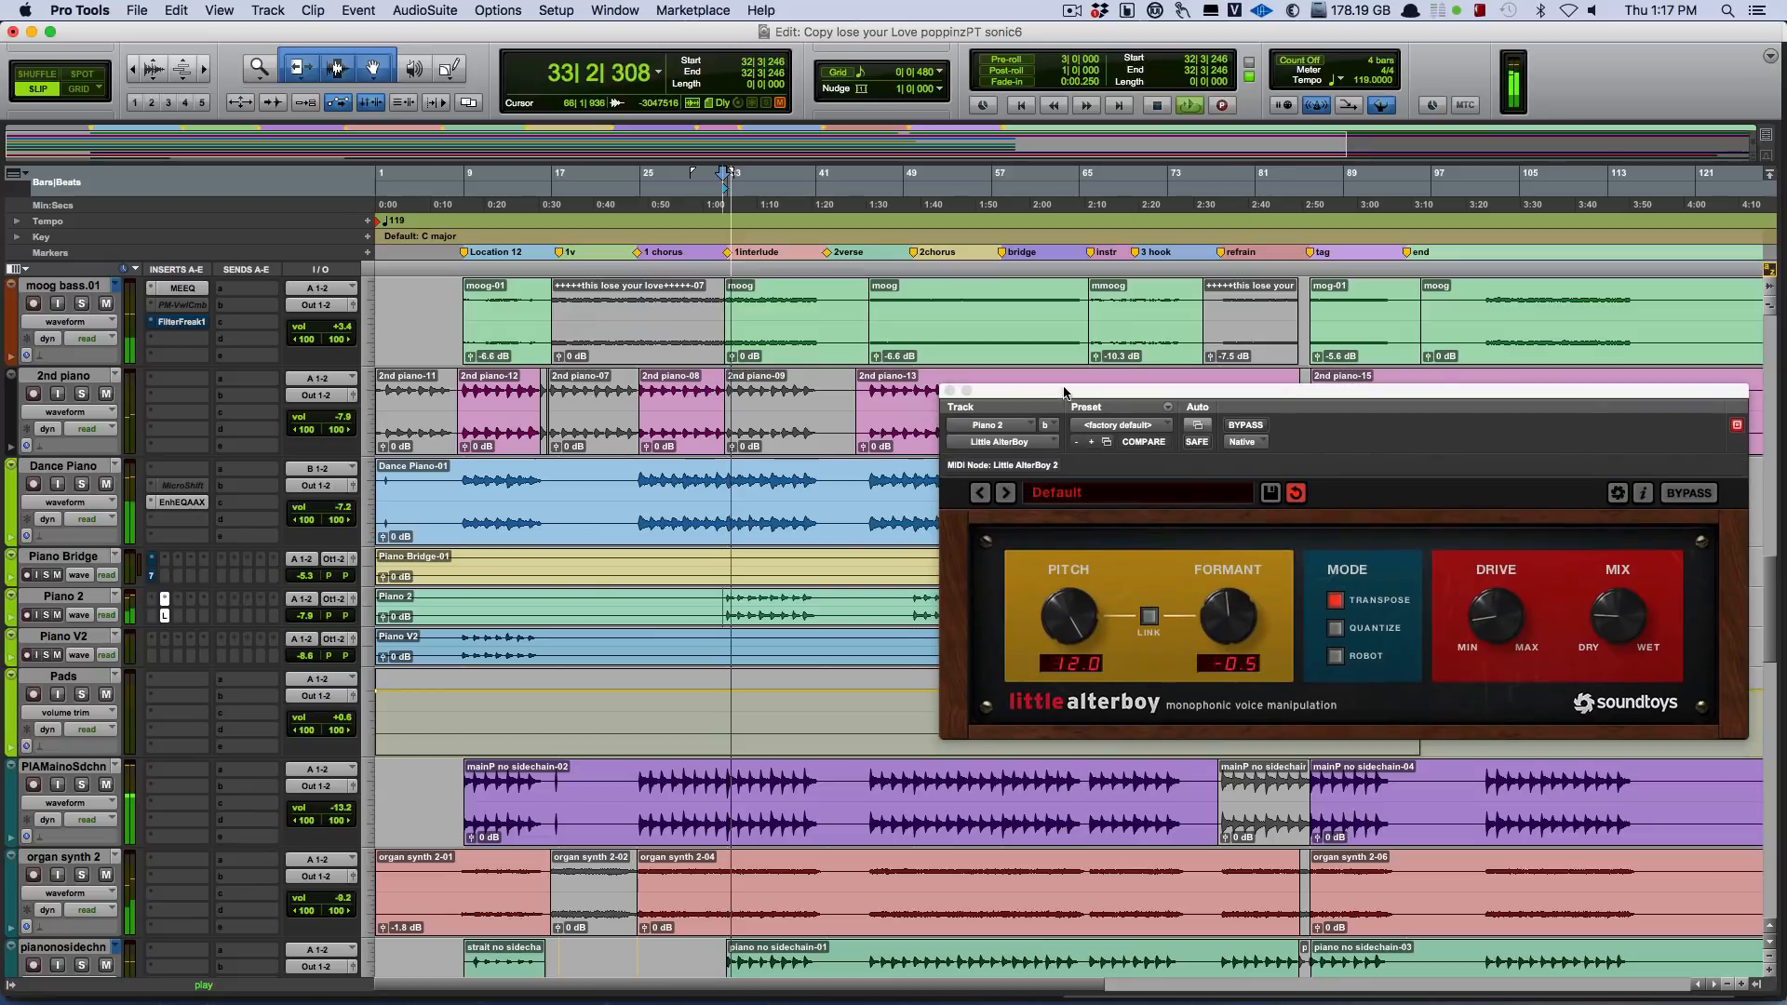
click(47, 615)
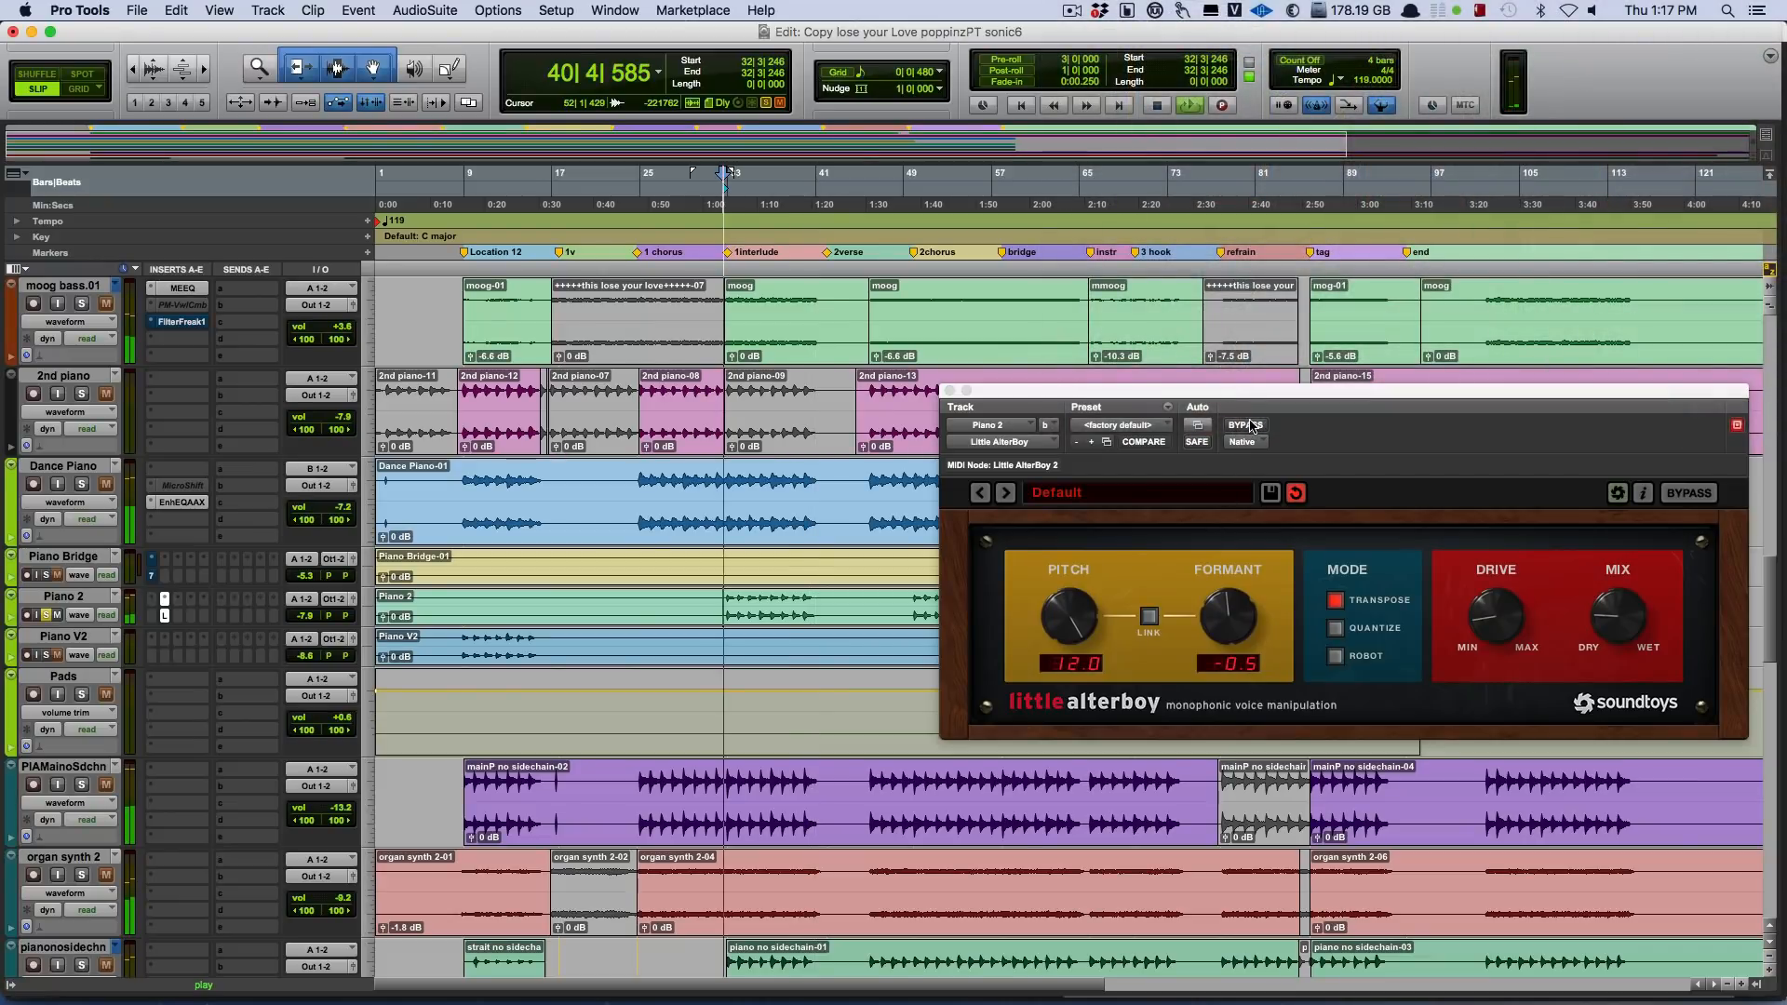
Compare the soloed Piano 2 with Little AlterBoy bypassed and active, stop playback, and close the plug-in window.
click(1248, 426)
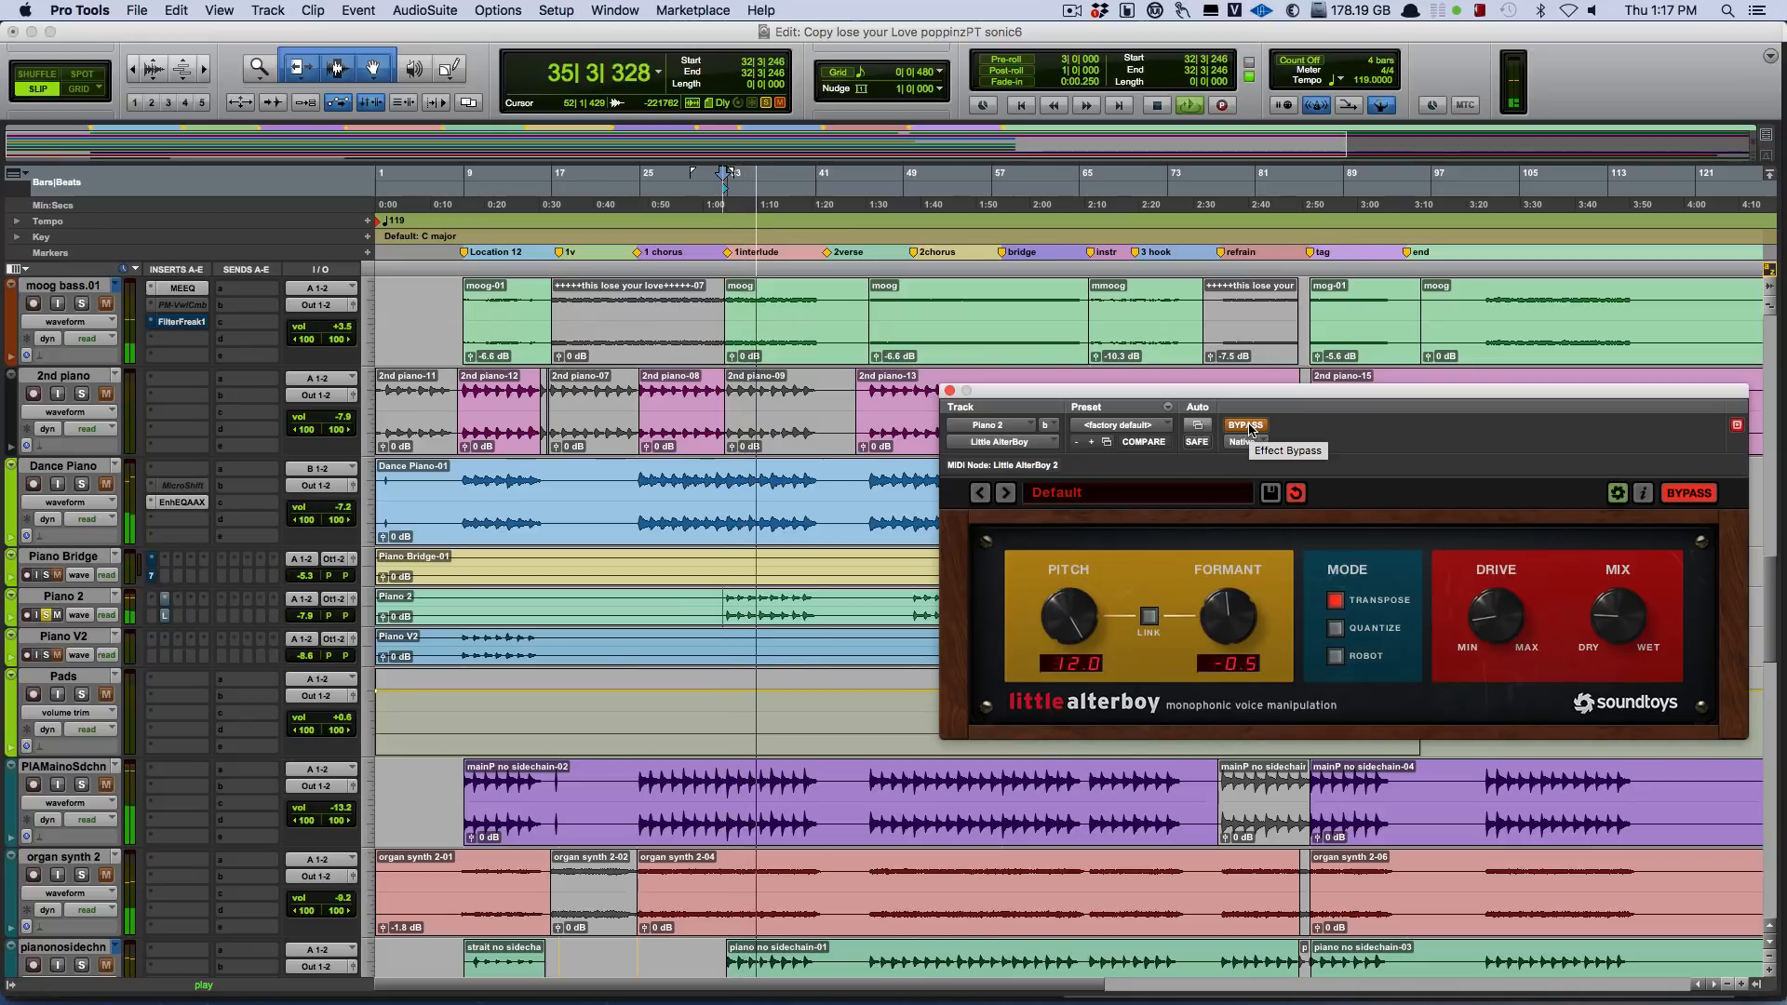
click(1248, 425)
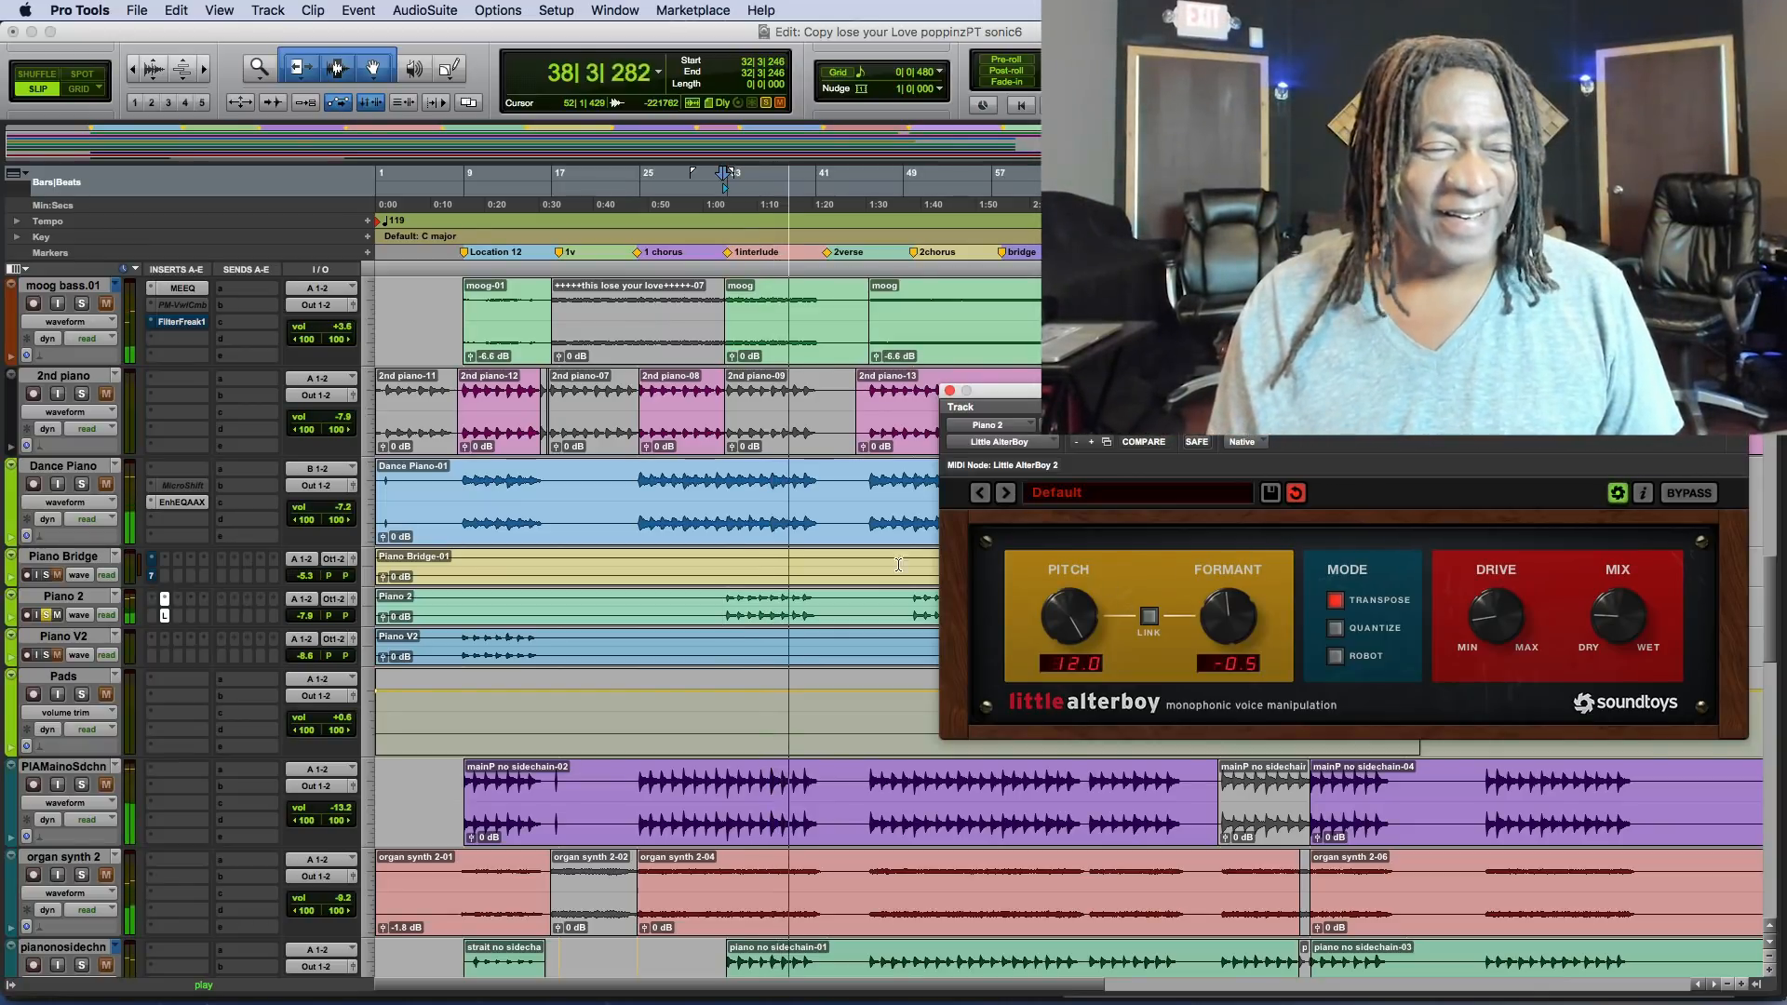
click(769, 457)
key(space)
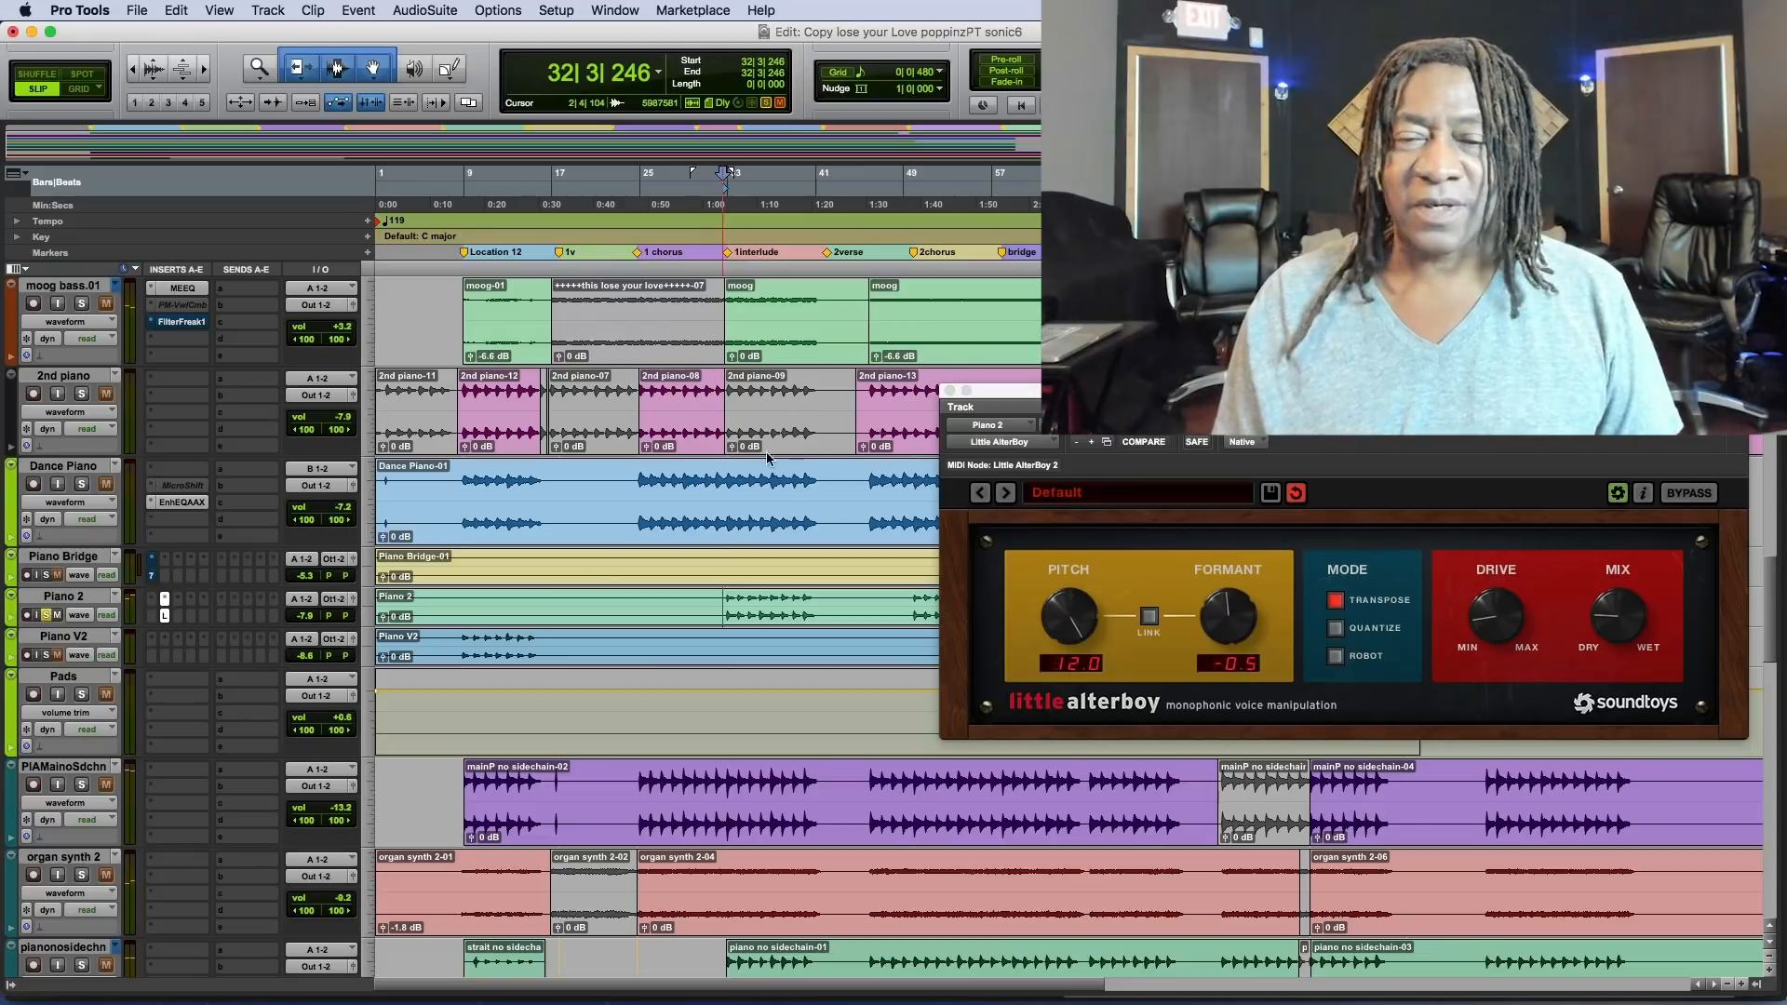
click(949, 391)
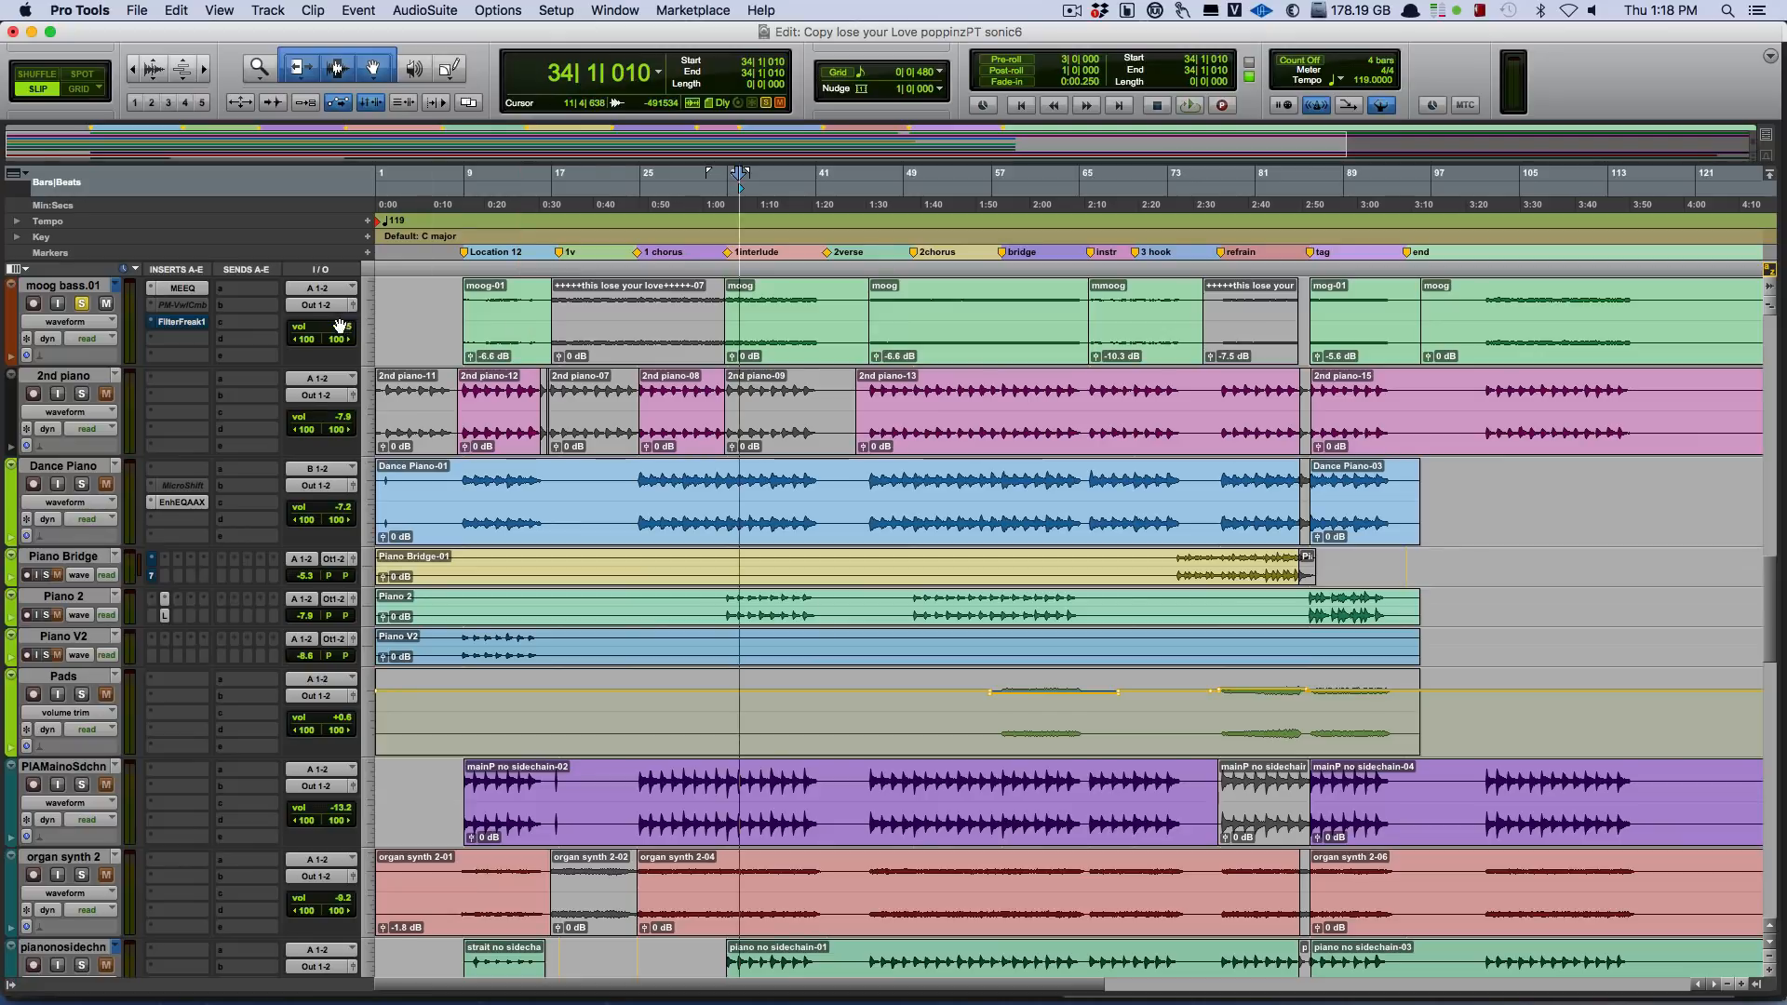
Play moog bass.01 in the mix from bar 34, and replay the track soloed from its selected interlude clip.
key(space)
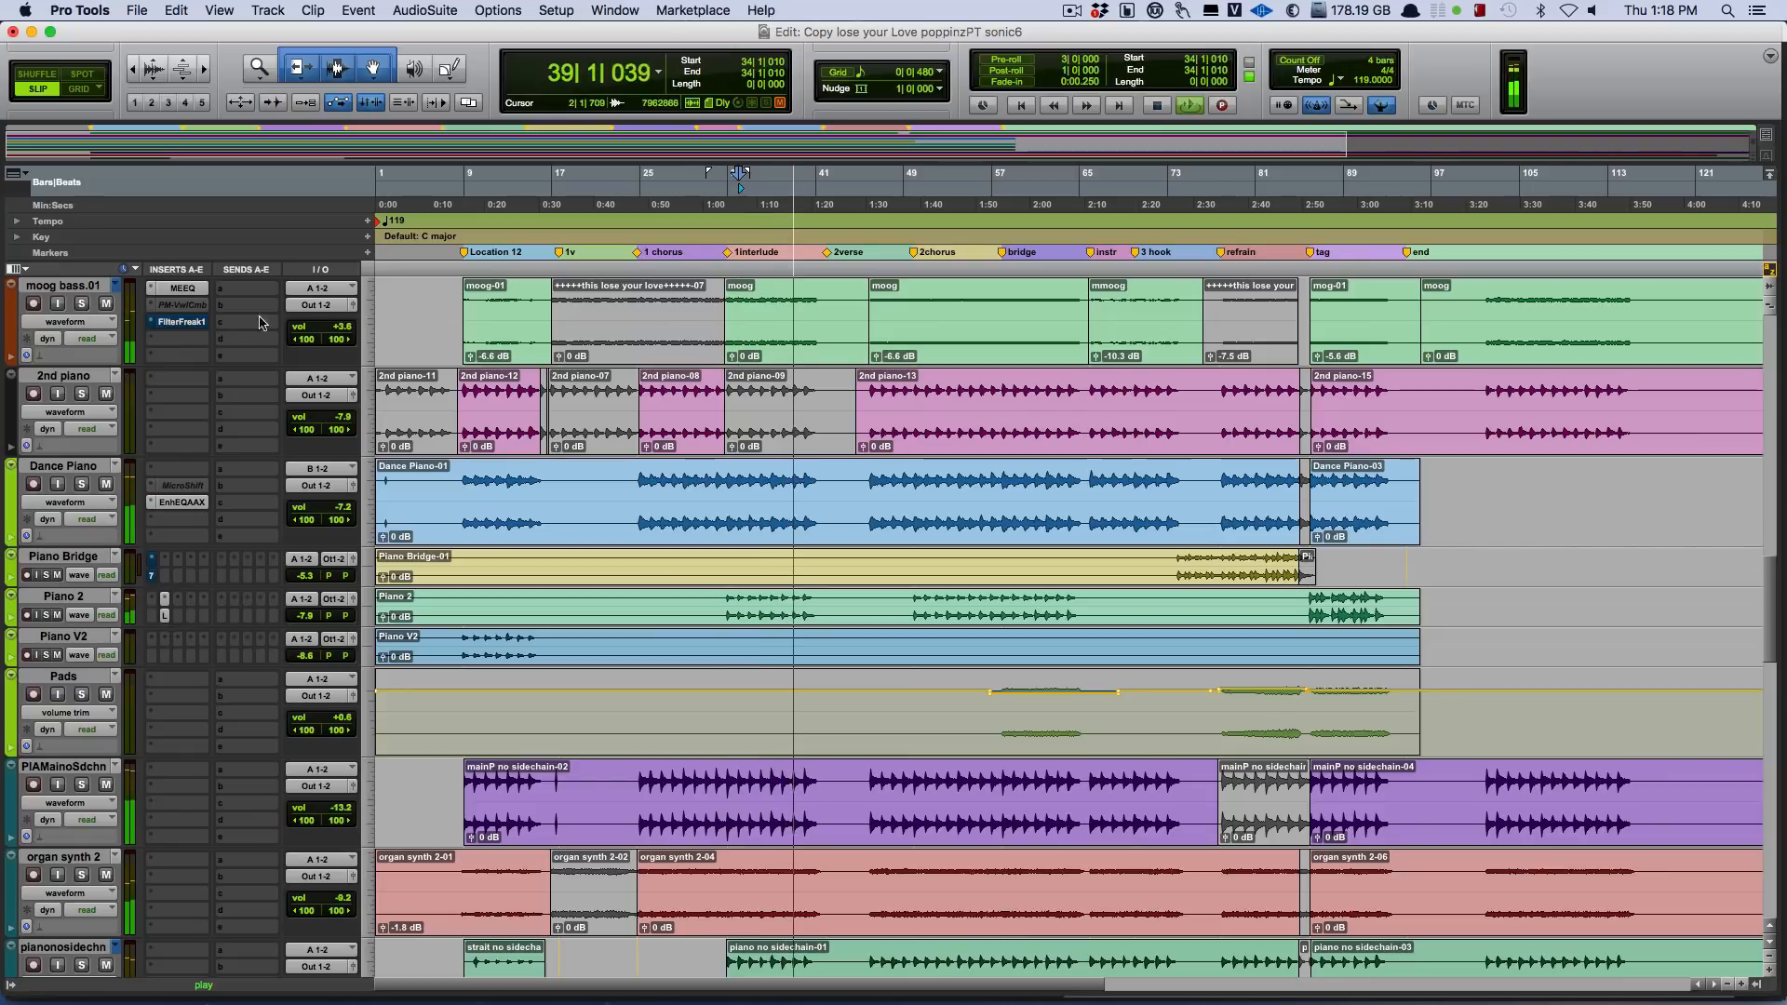
key(space)
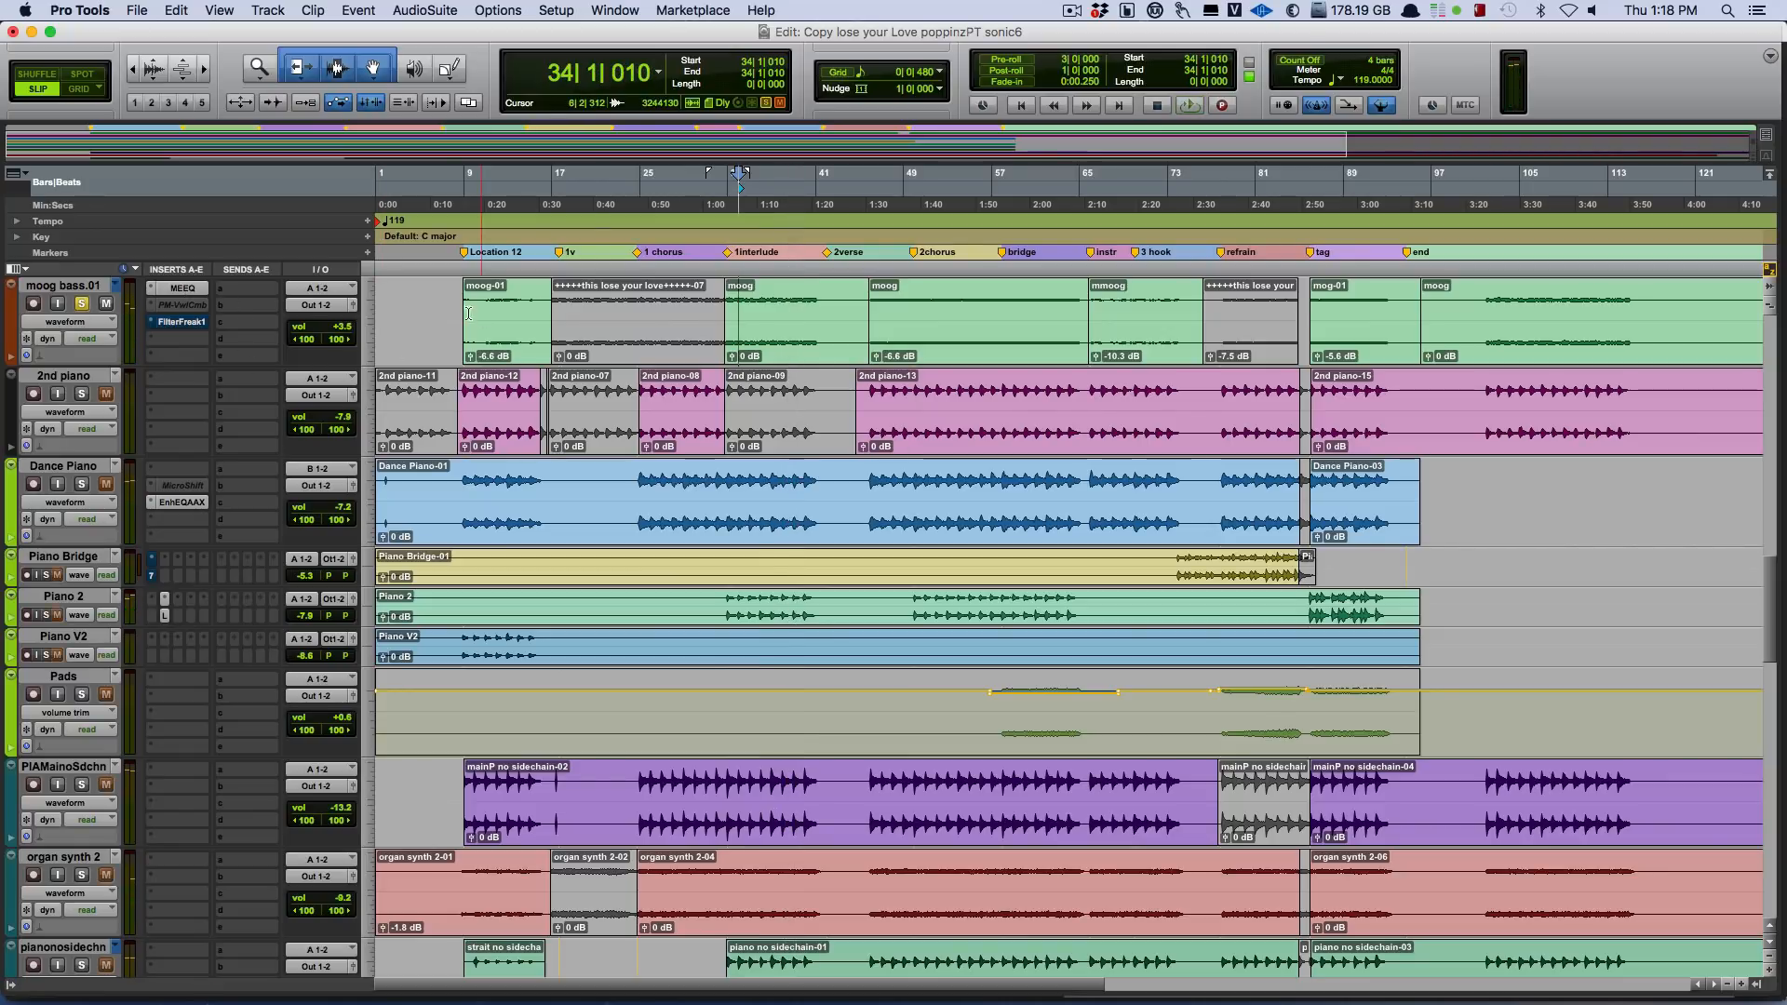
click(757, 328)
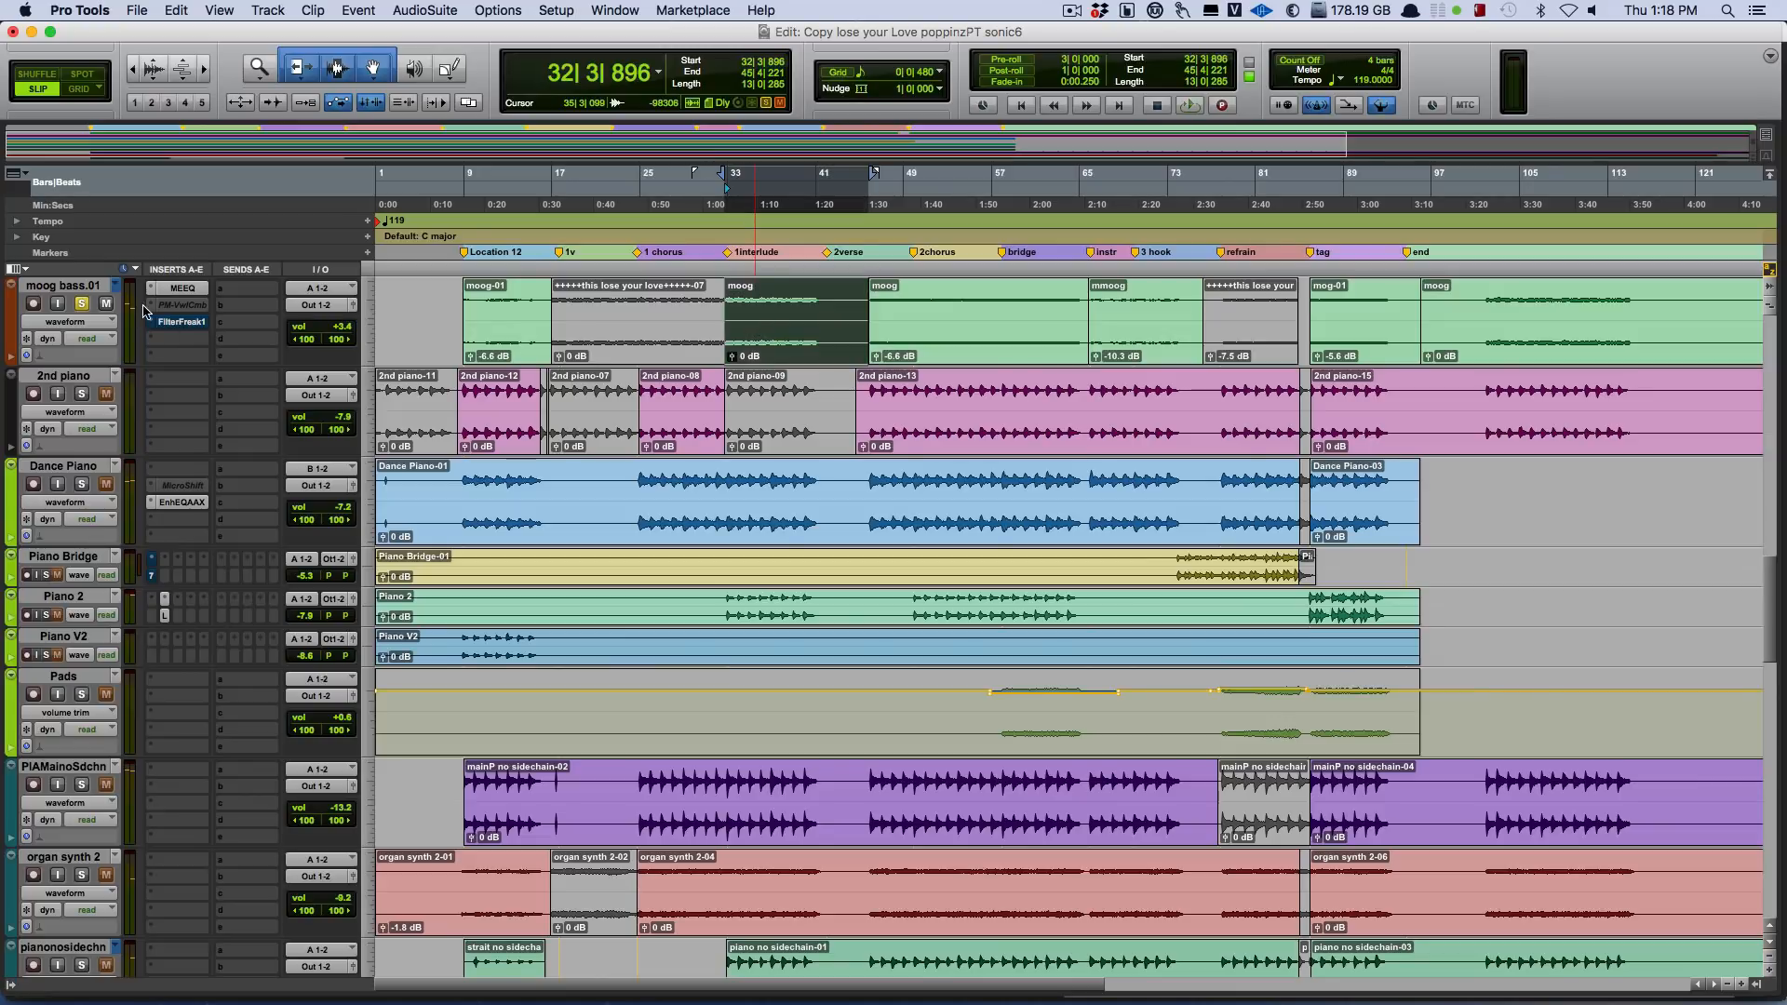
key(space)
Open JOEMEEK Meequalizer on moog bass.01 and compare the soloed interlude clip with the plug-in bypassed and active.
click(180, 288)
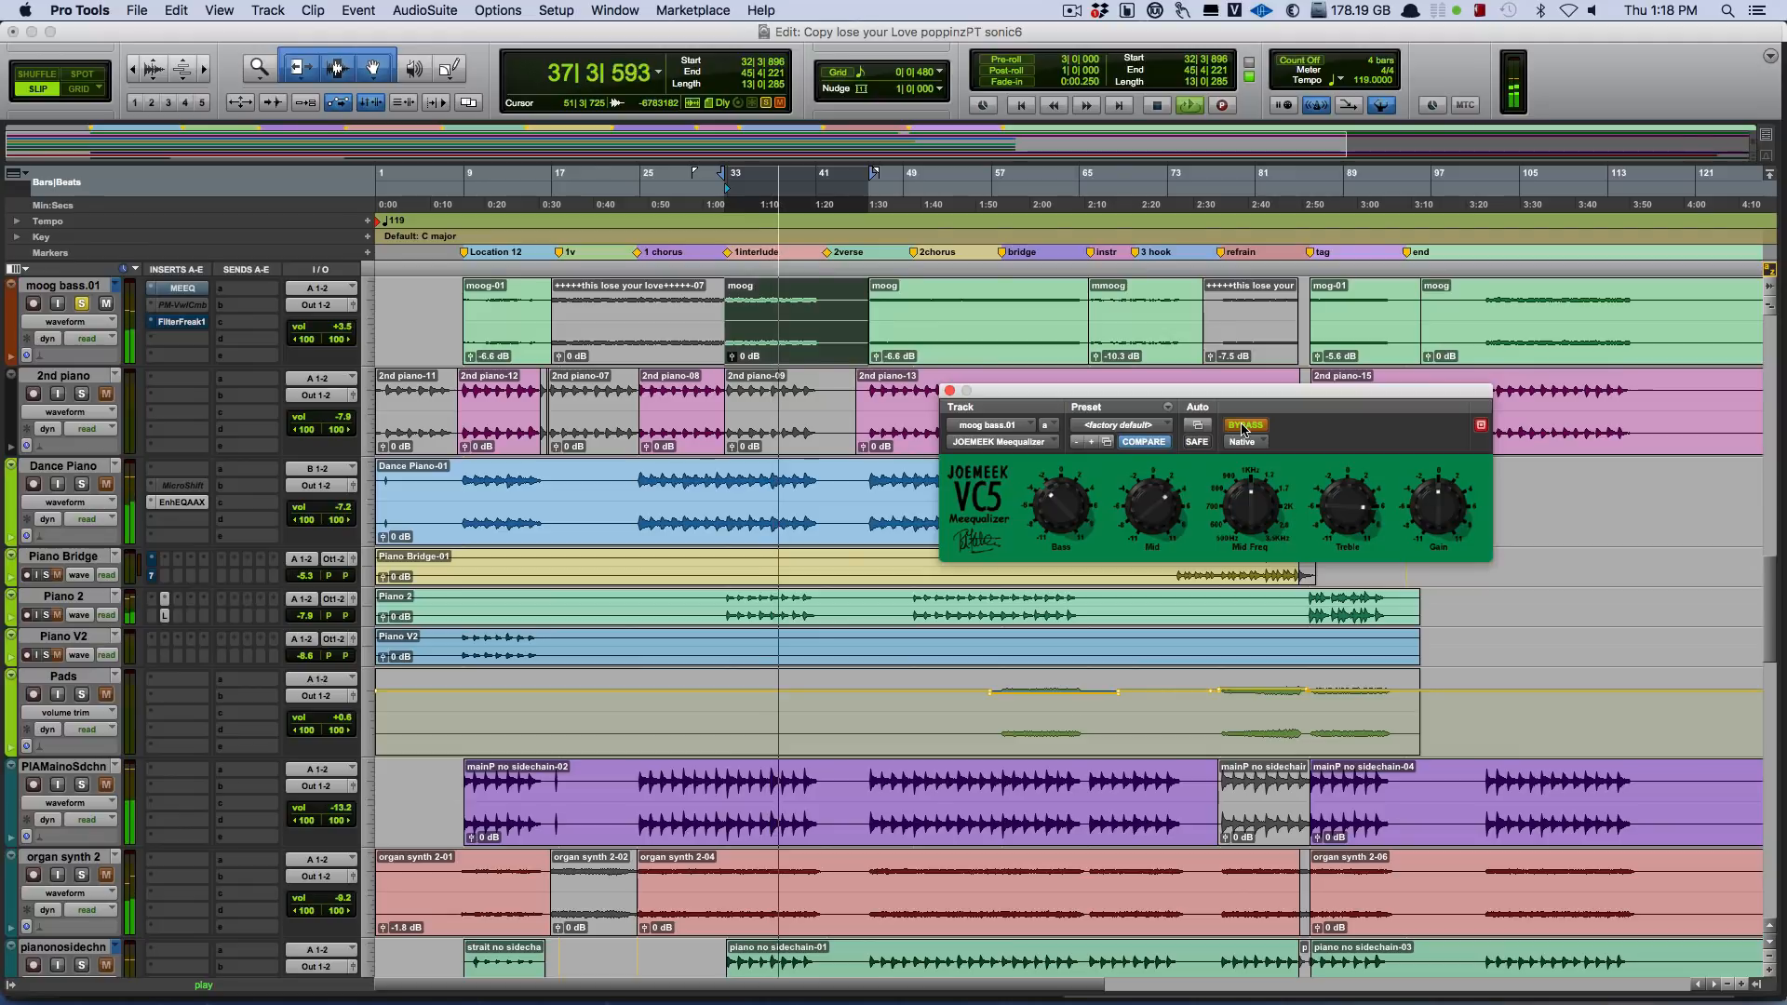
key(space)
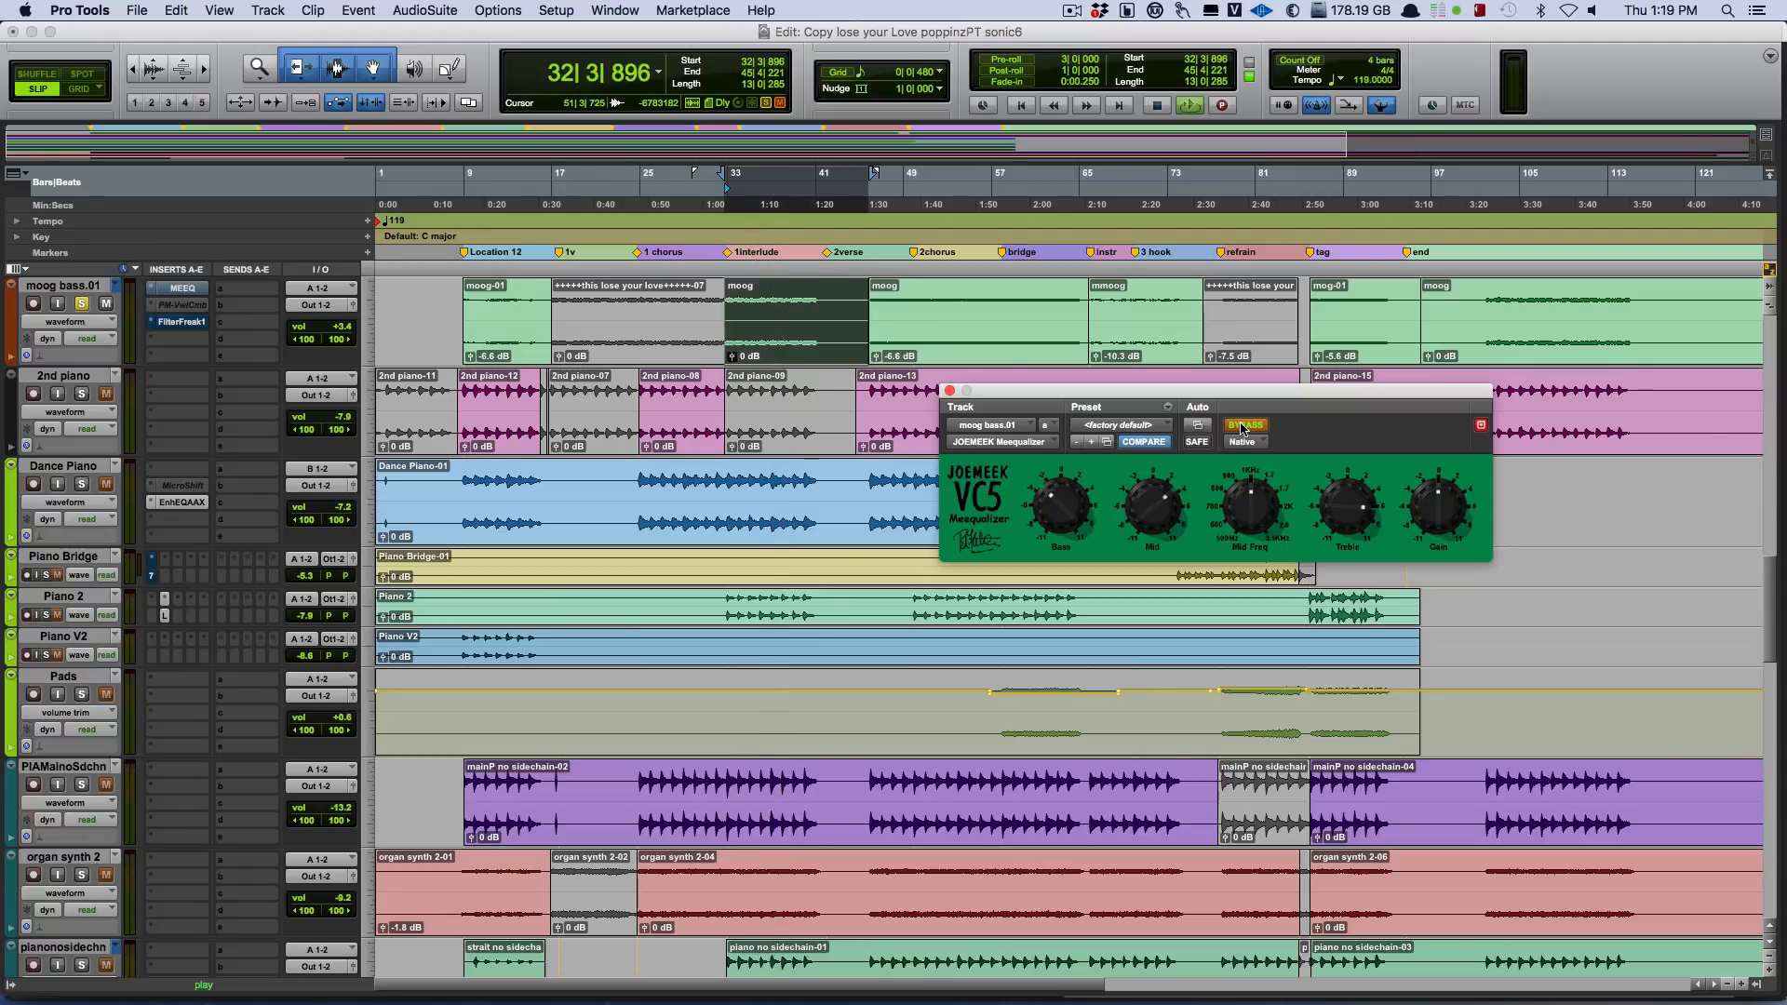
click(1261, 427)
key(space)
click(1268, 427)
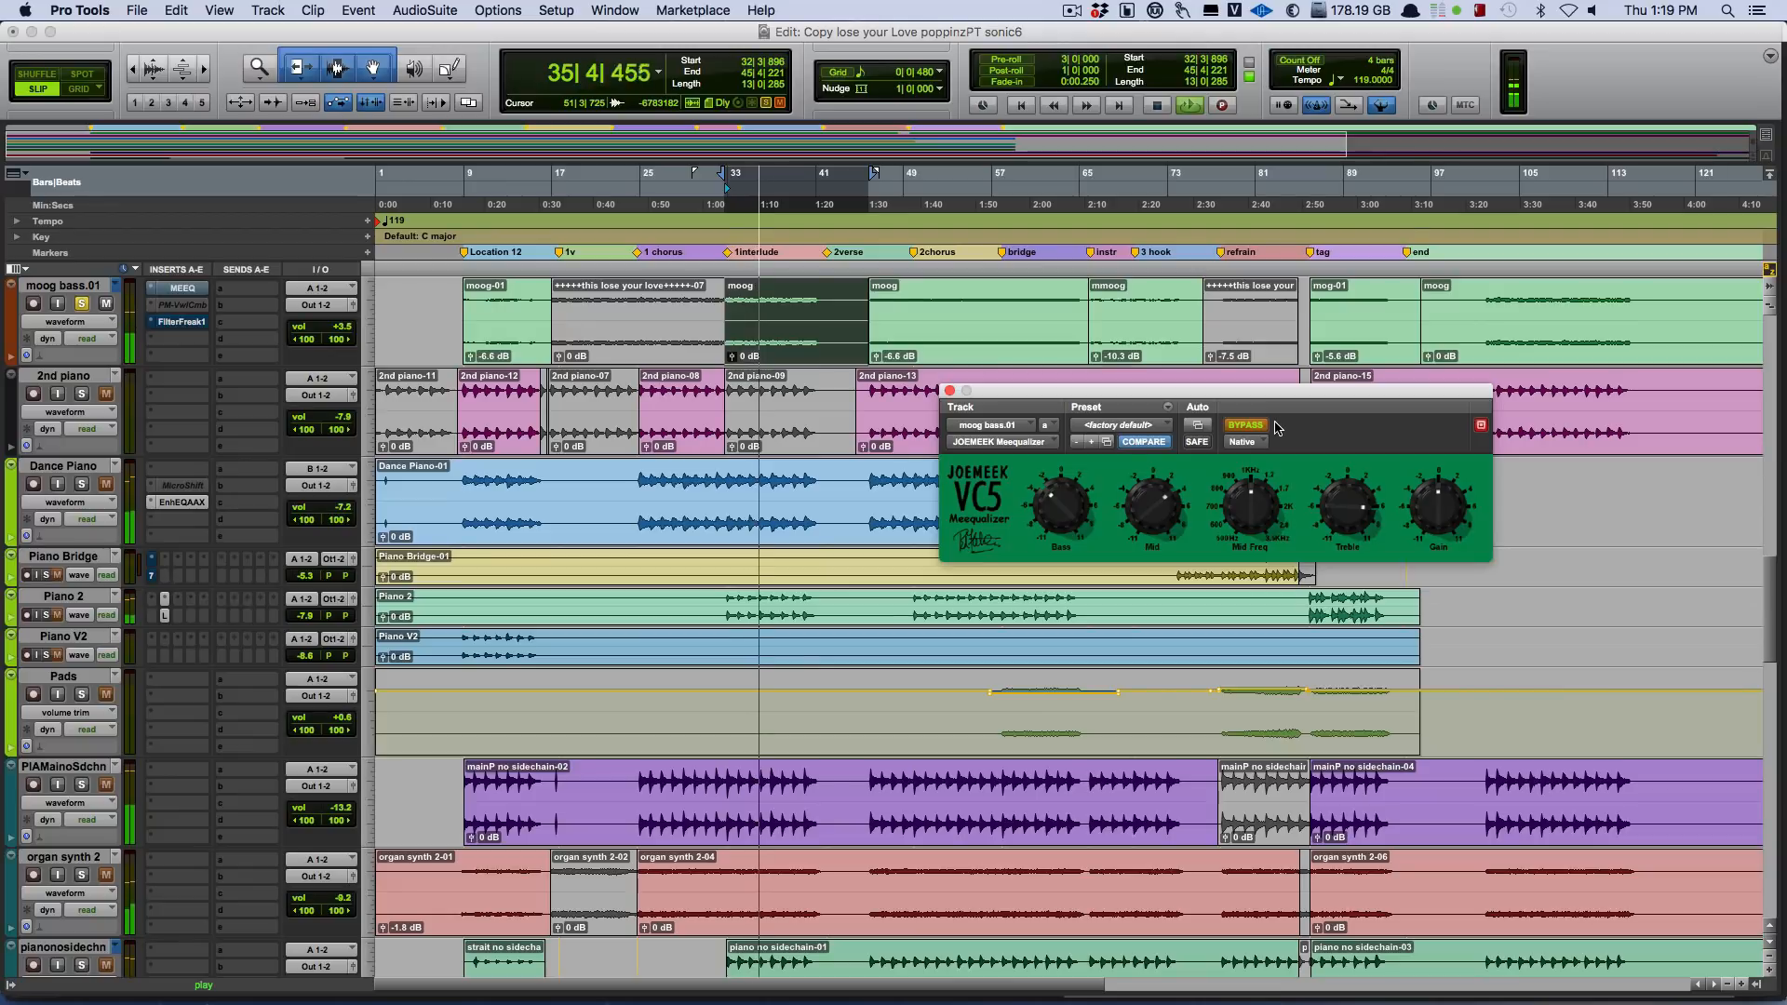
key(space)
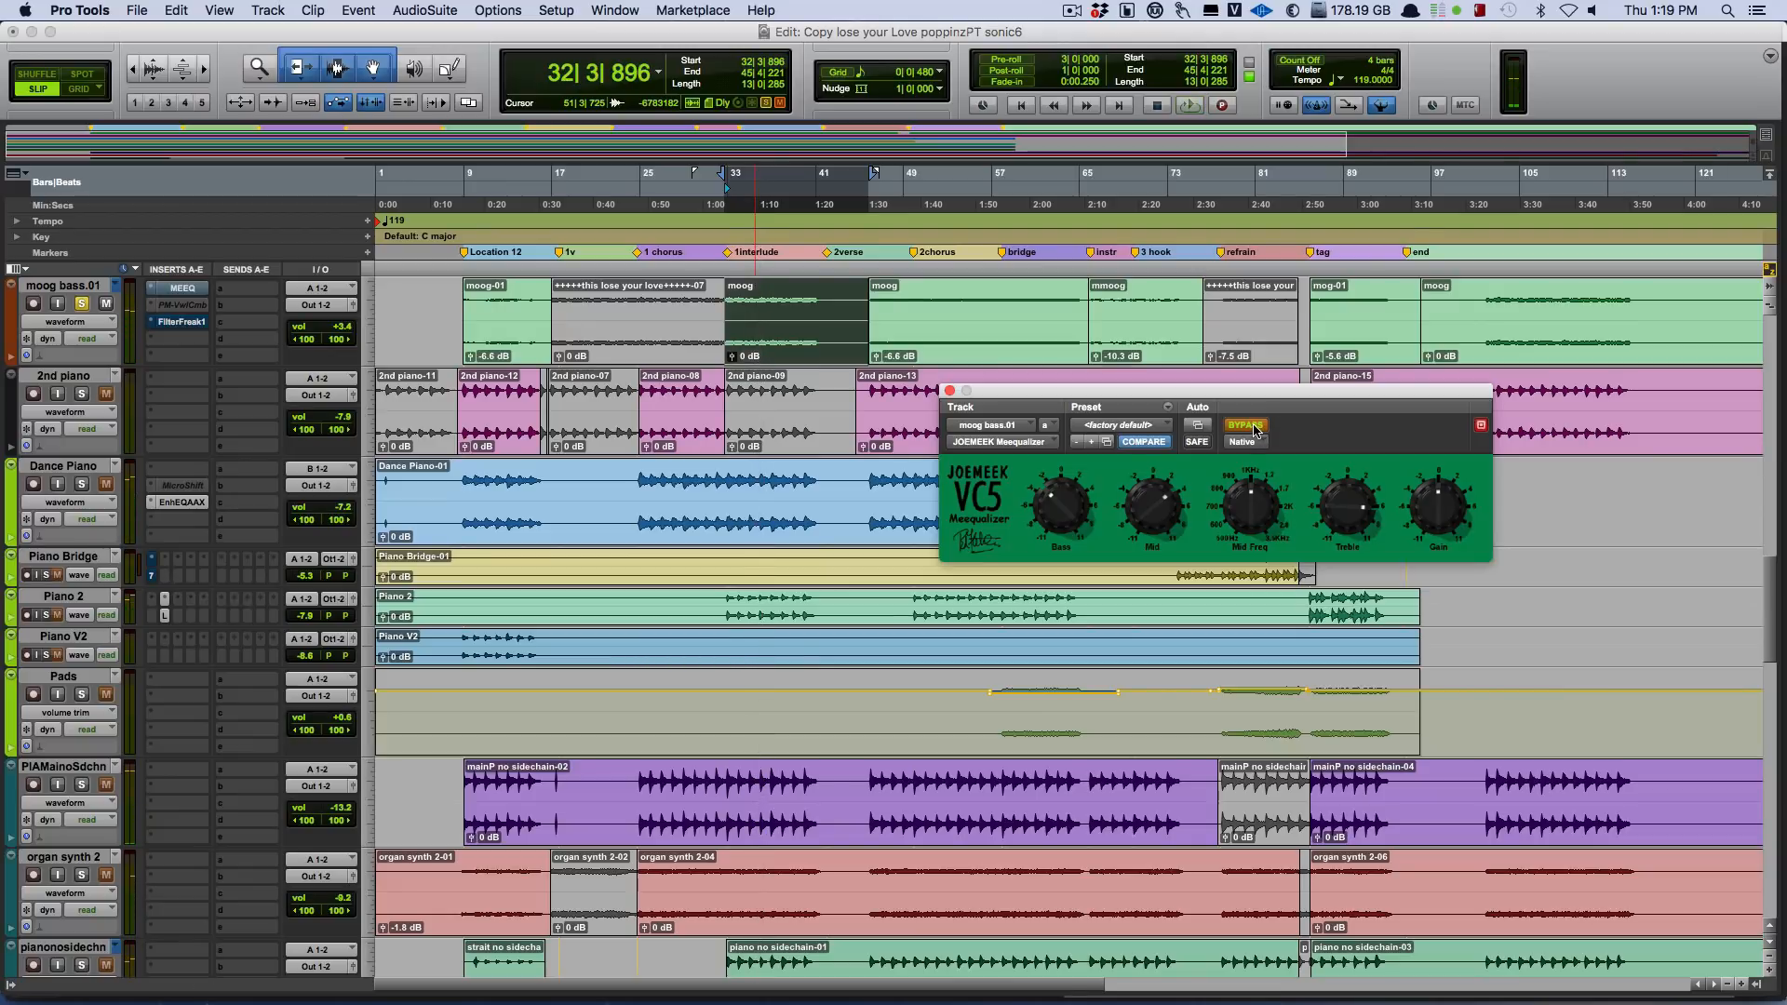
click(1247, 426)
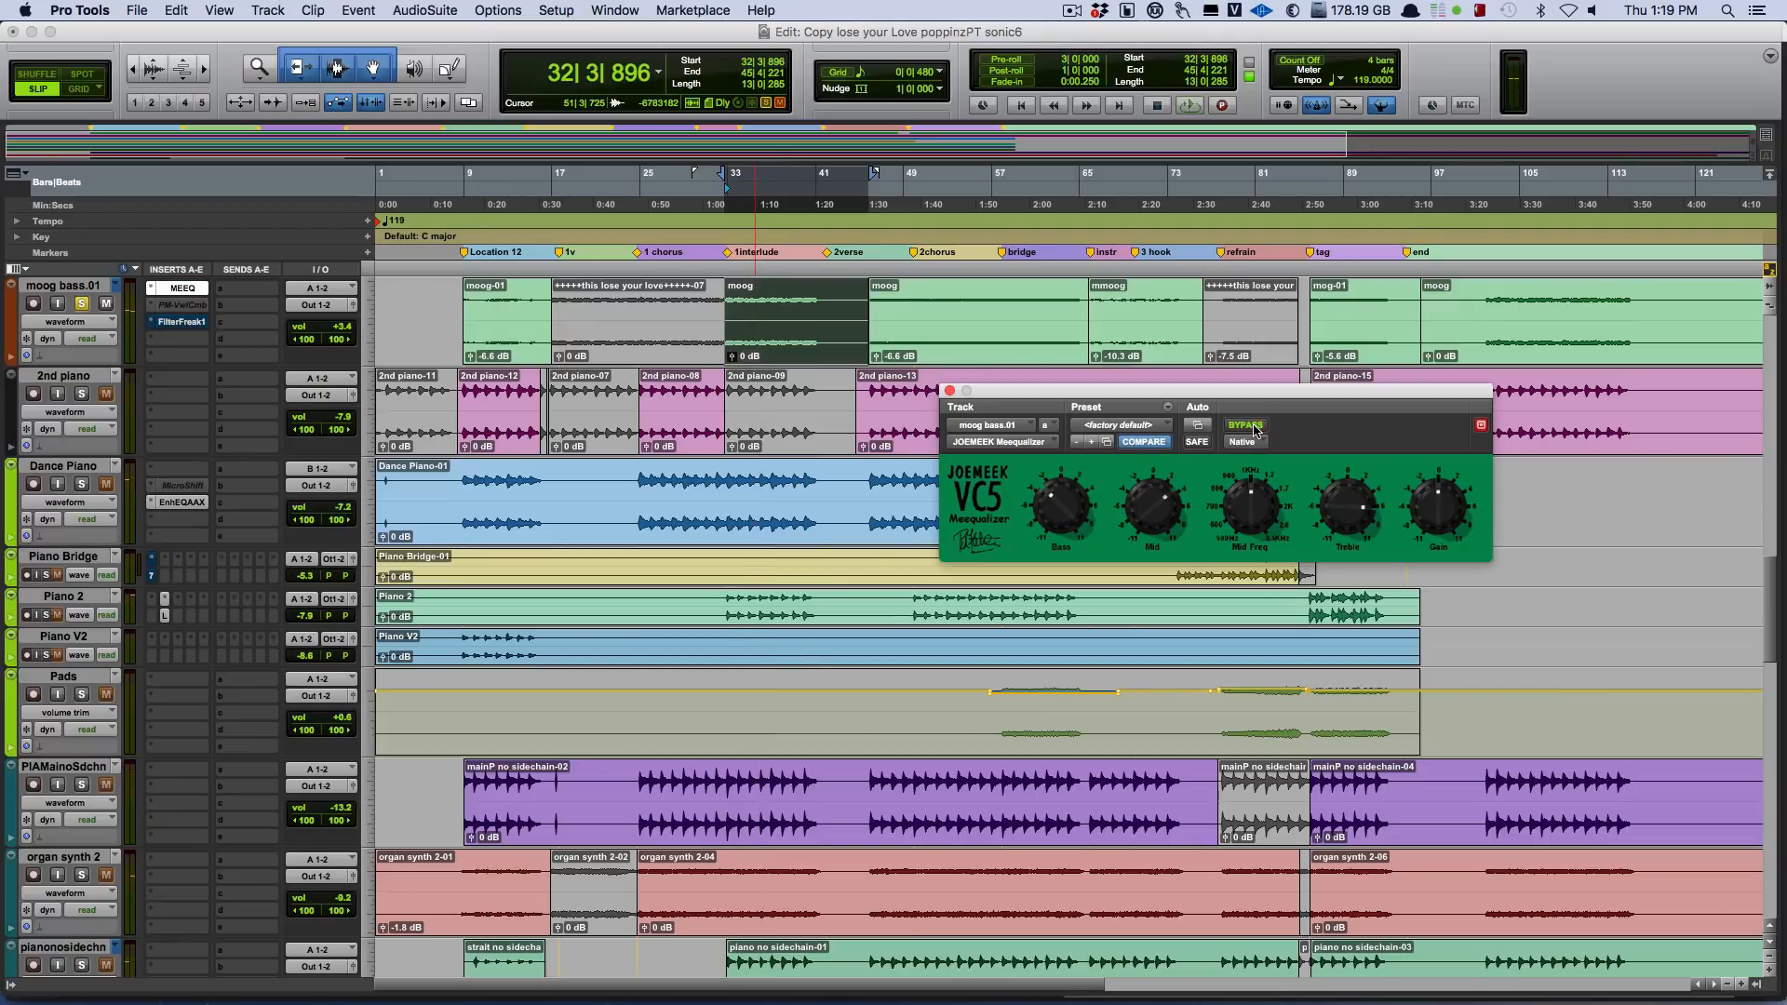
key(space)
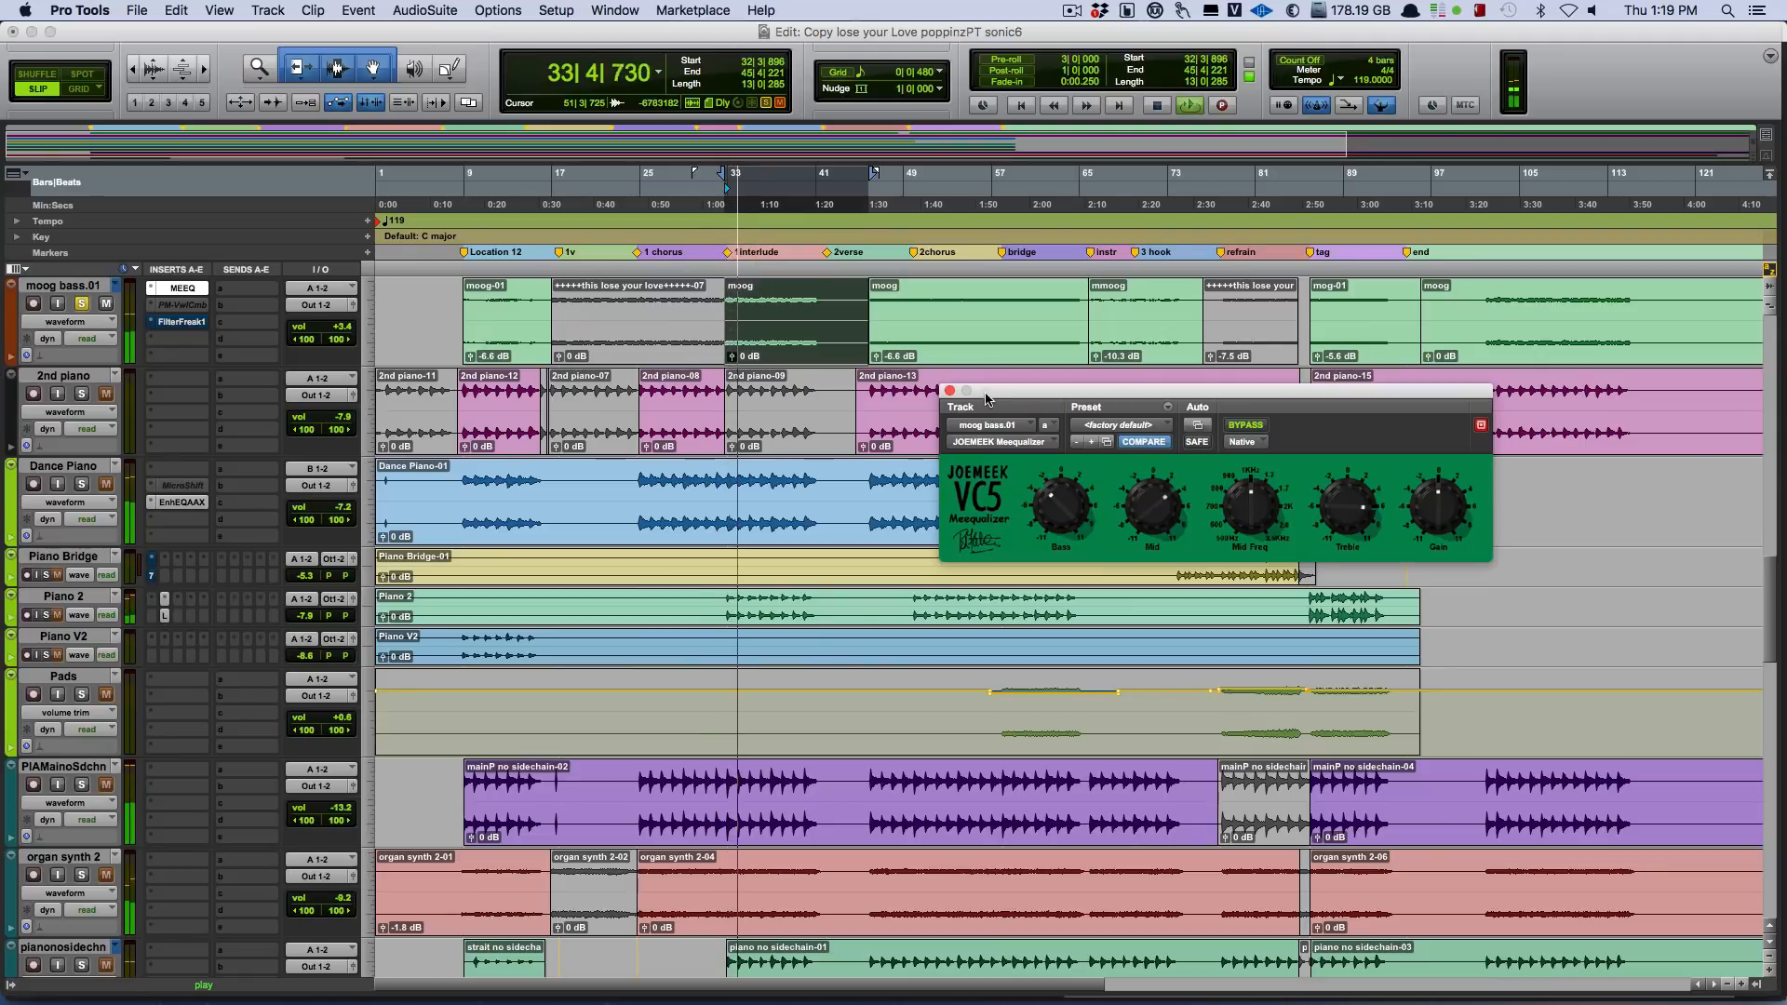
Unsolo moog bass.01 and mute AHha VOX Drop while the interlude plays, and stop playback.
click(82, 304)
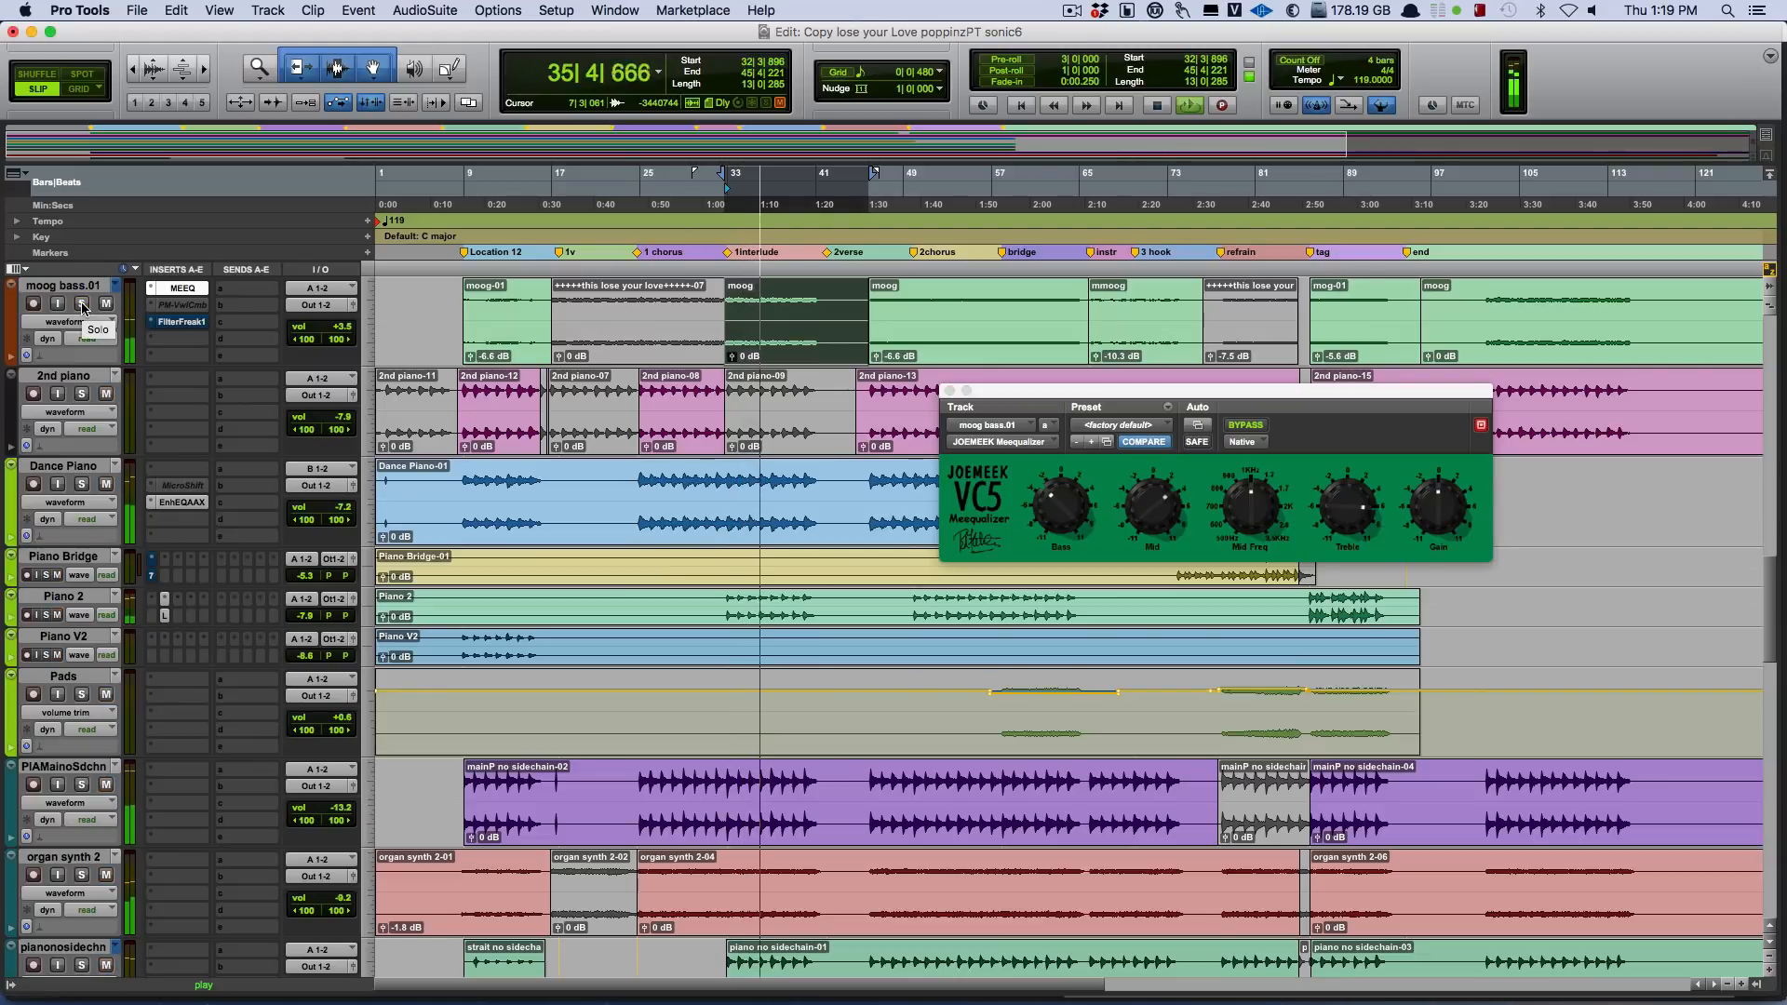
scroll(738, 448, down, 5)
scroll(739, 449, down, 6)
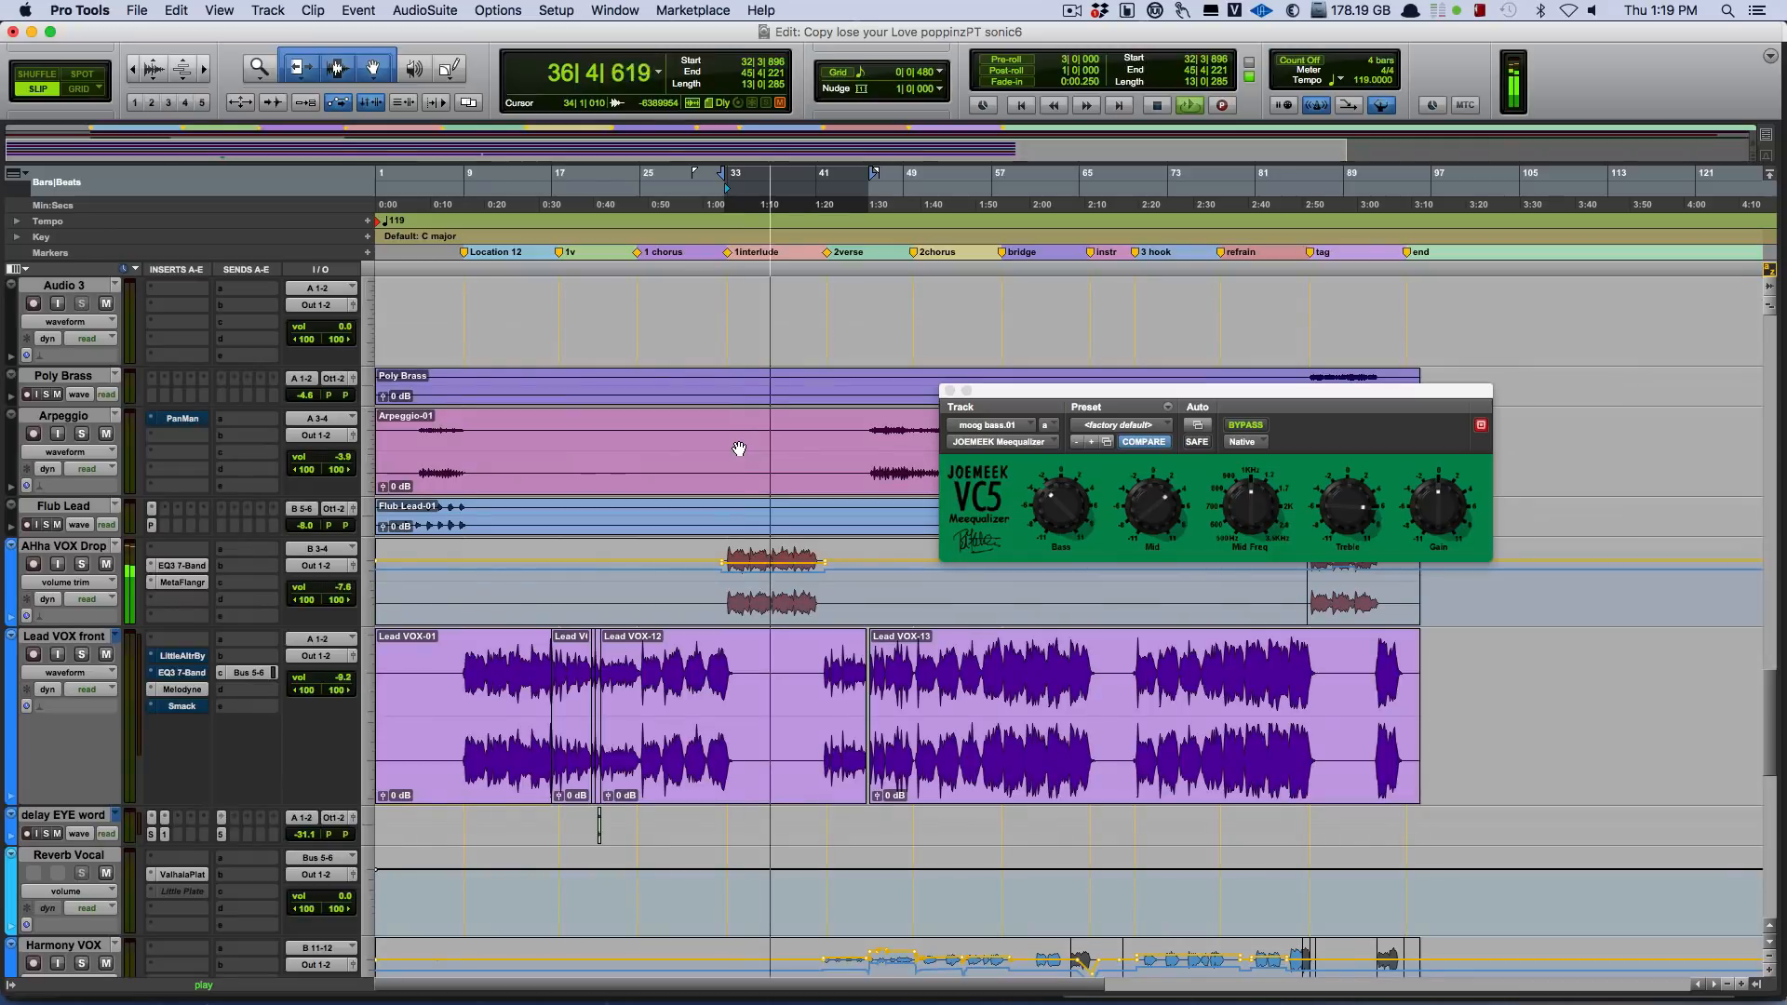
click(103, 565)
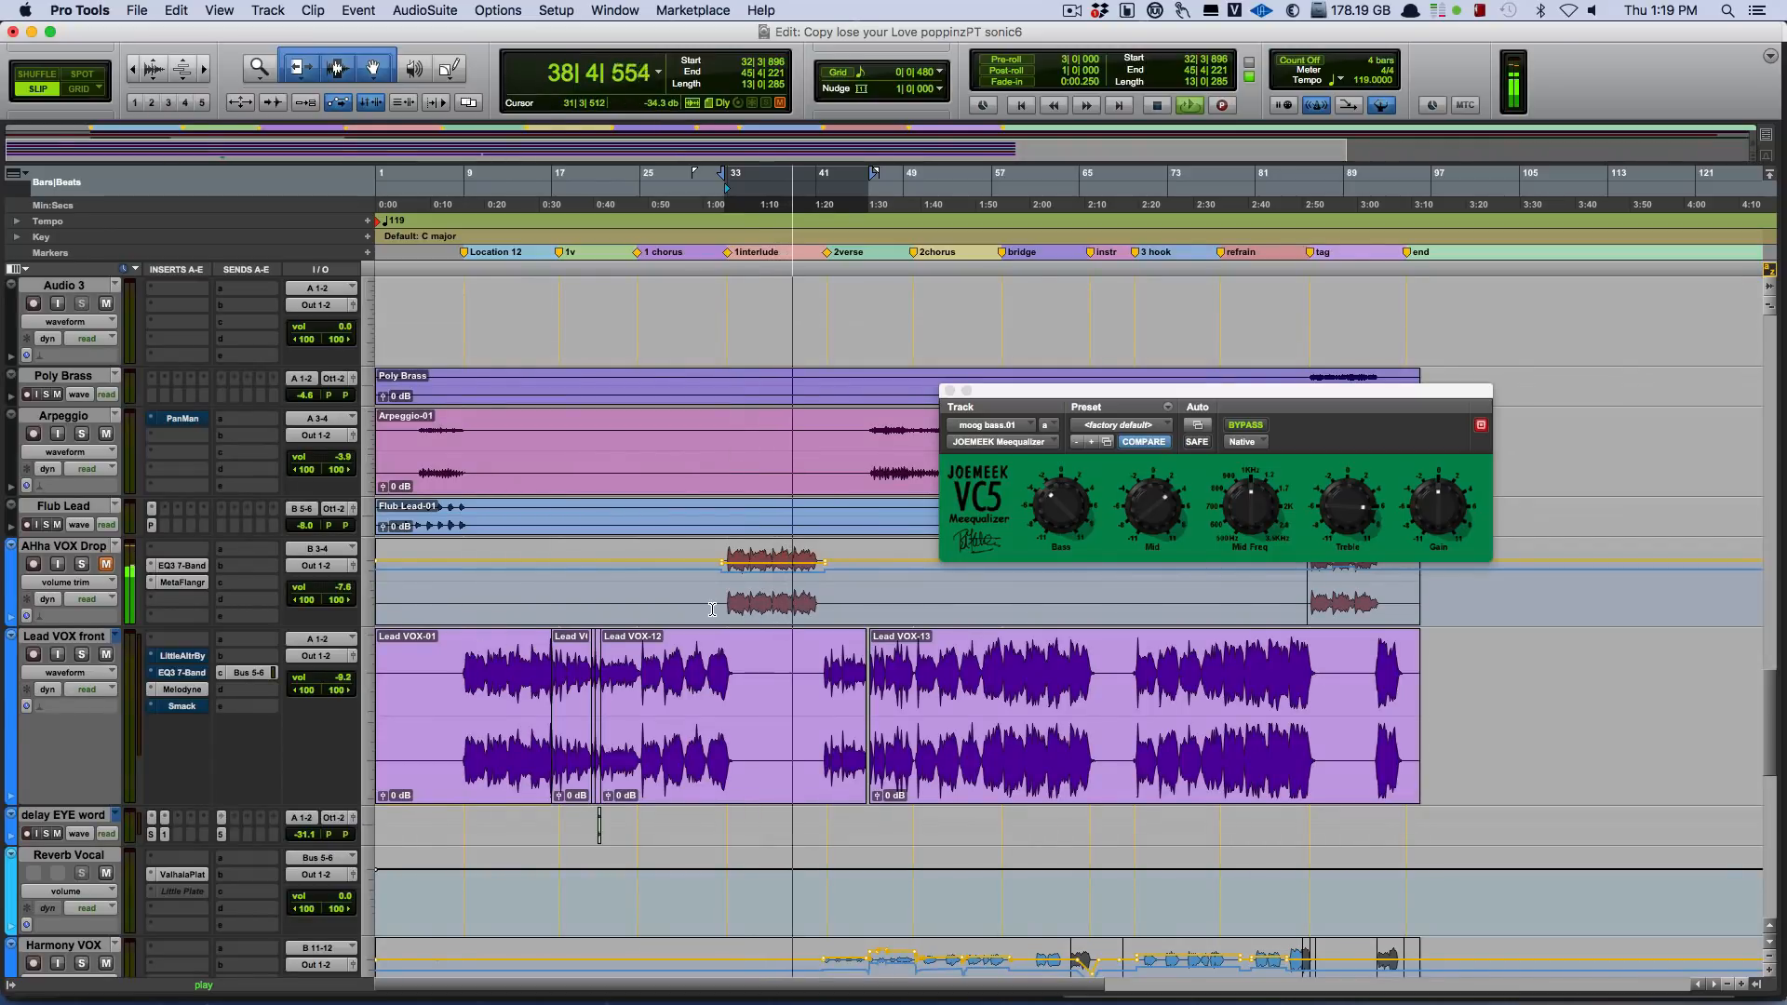
scroll(713, 610, down, 8)
scroll(712, 609, up, 15)
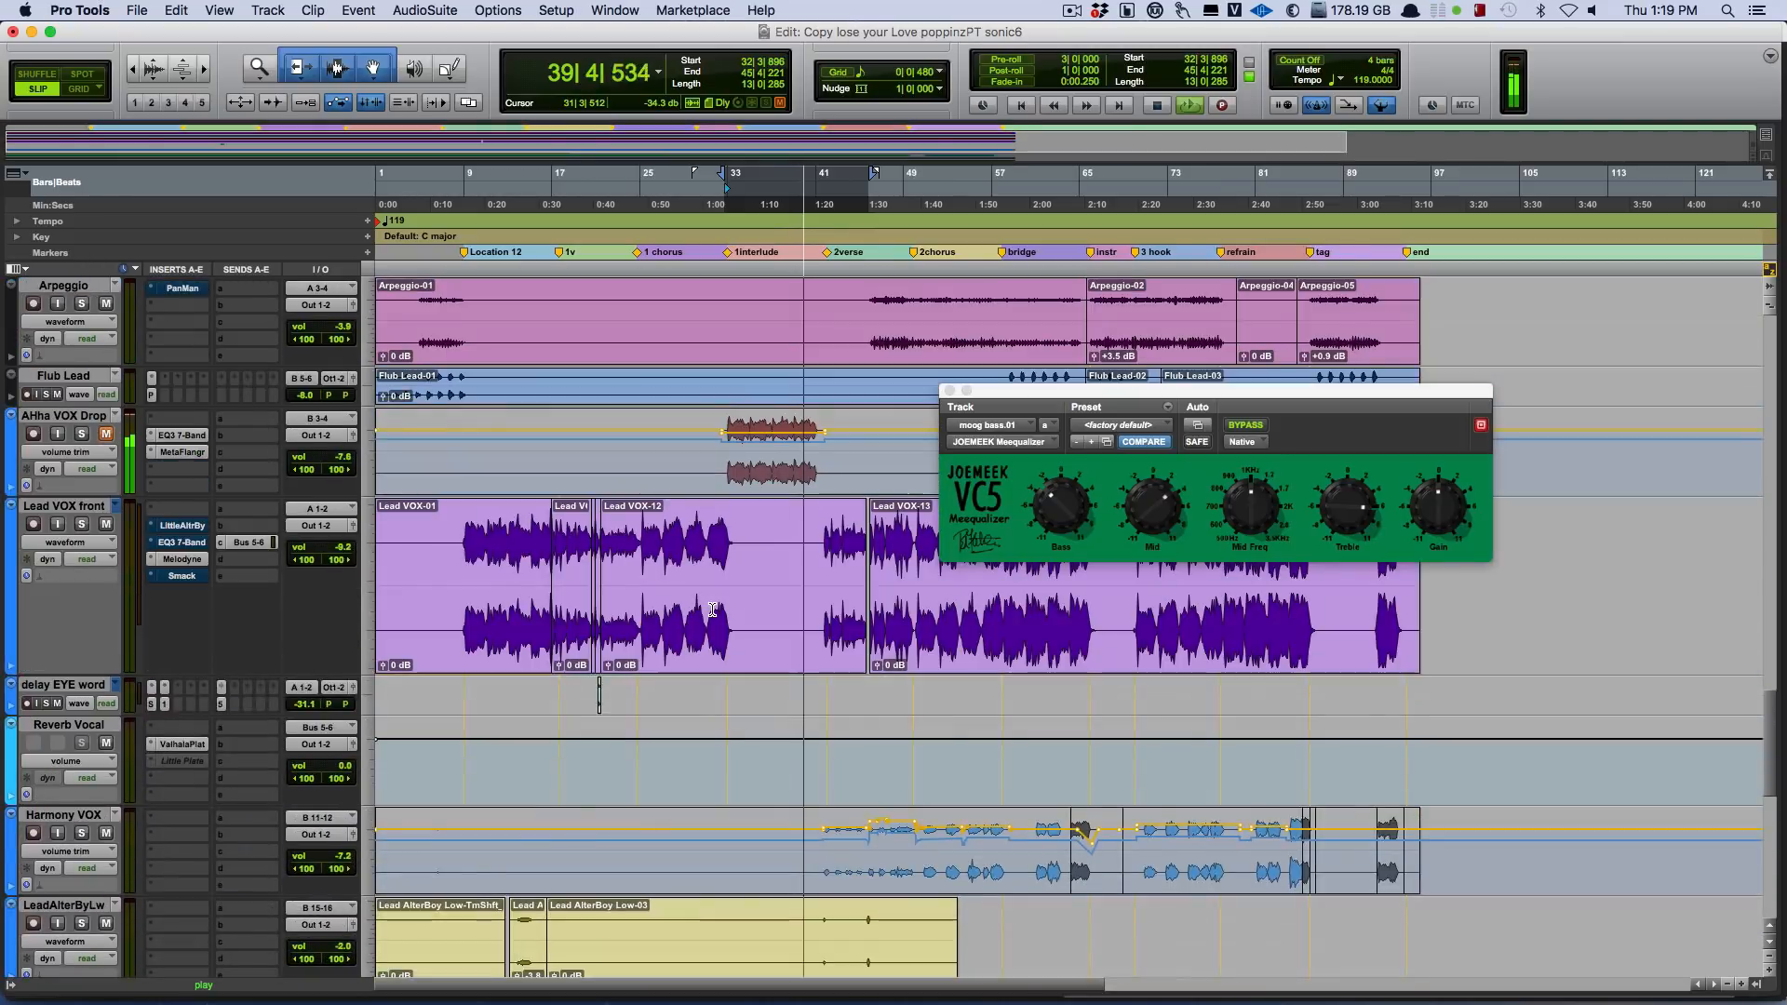
scroll(689, 577, up, 2)
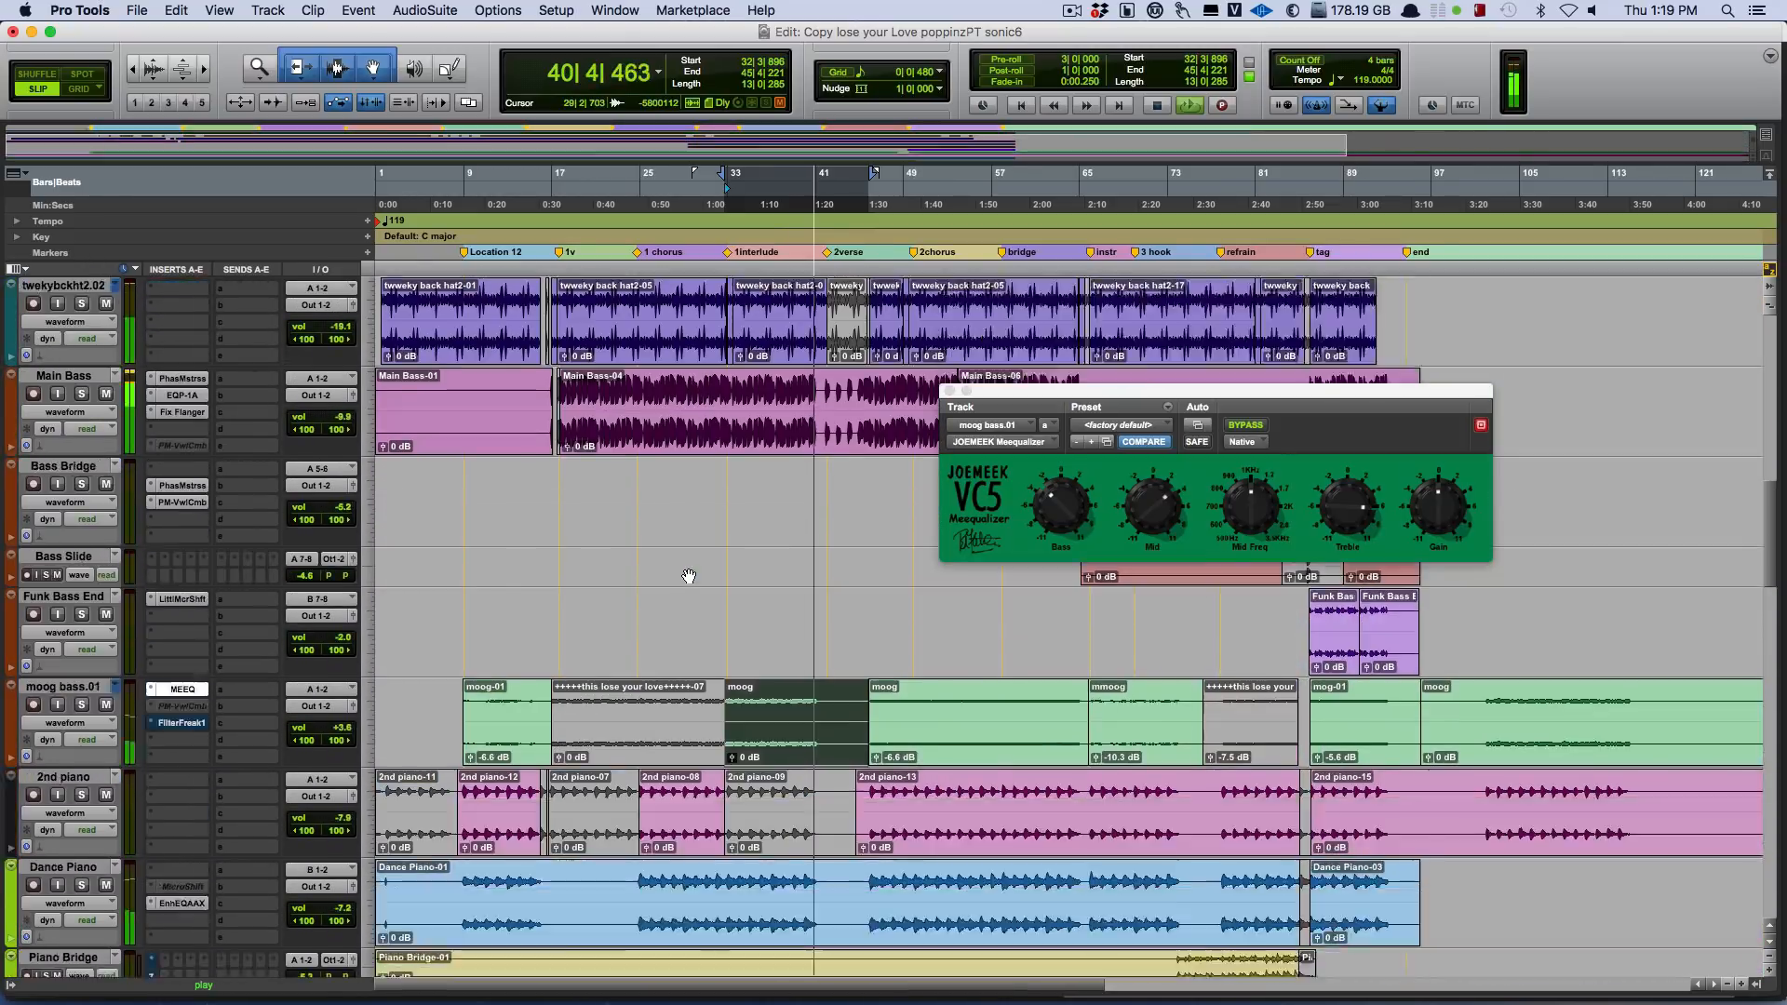
scroll(693, 572, down, 4)
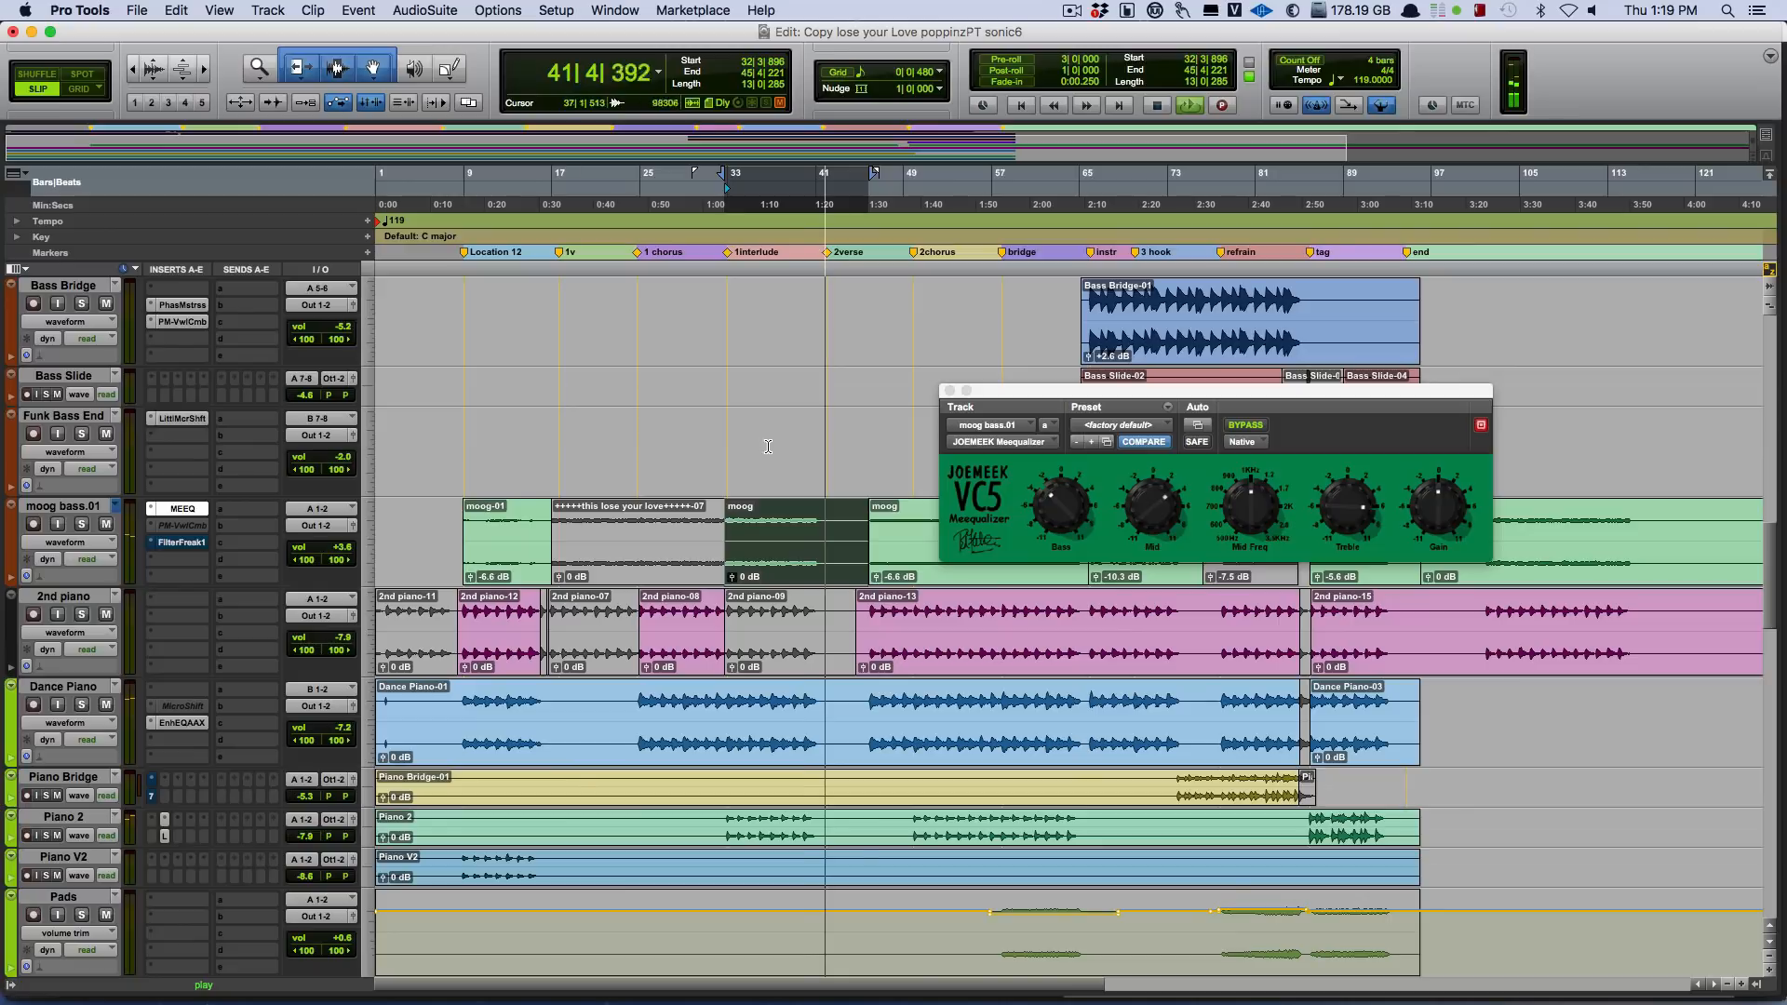
key(space)
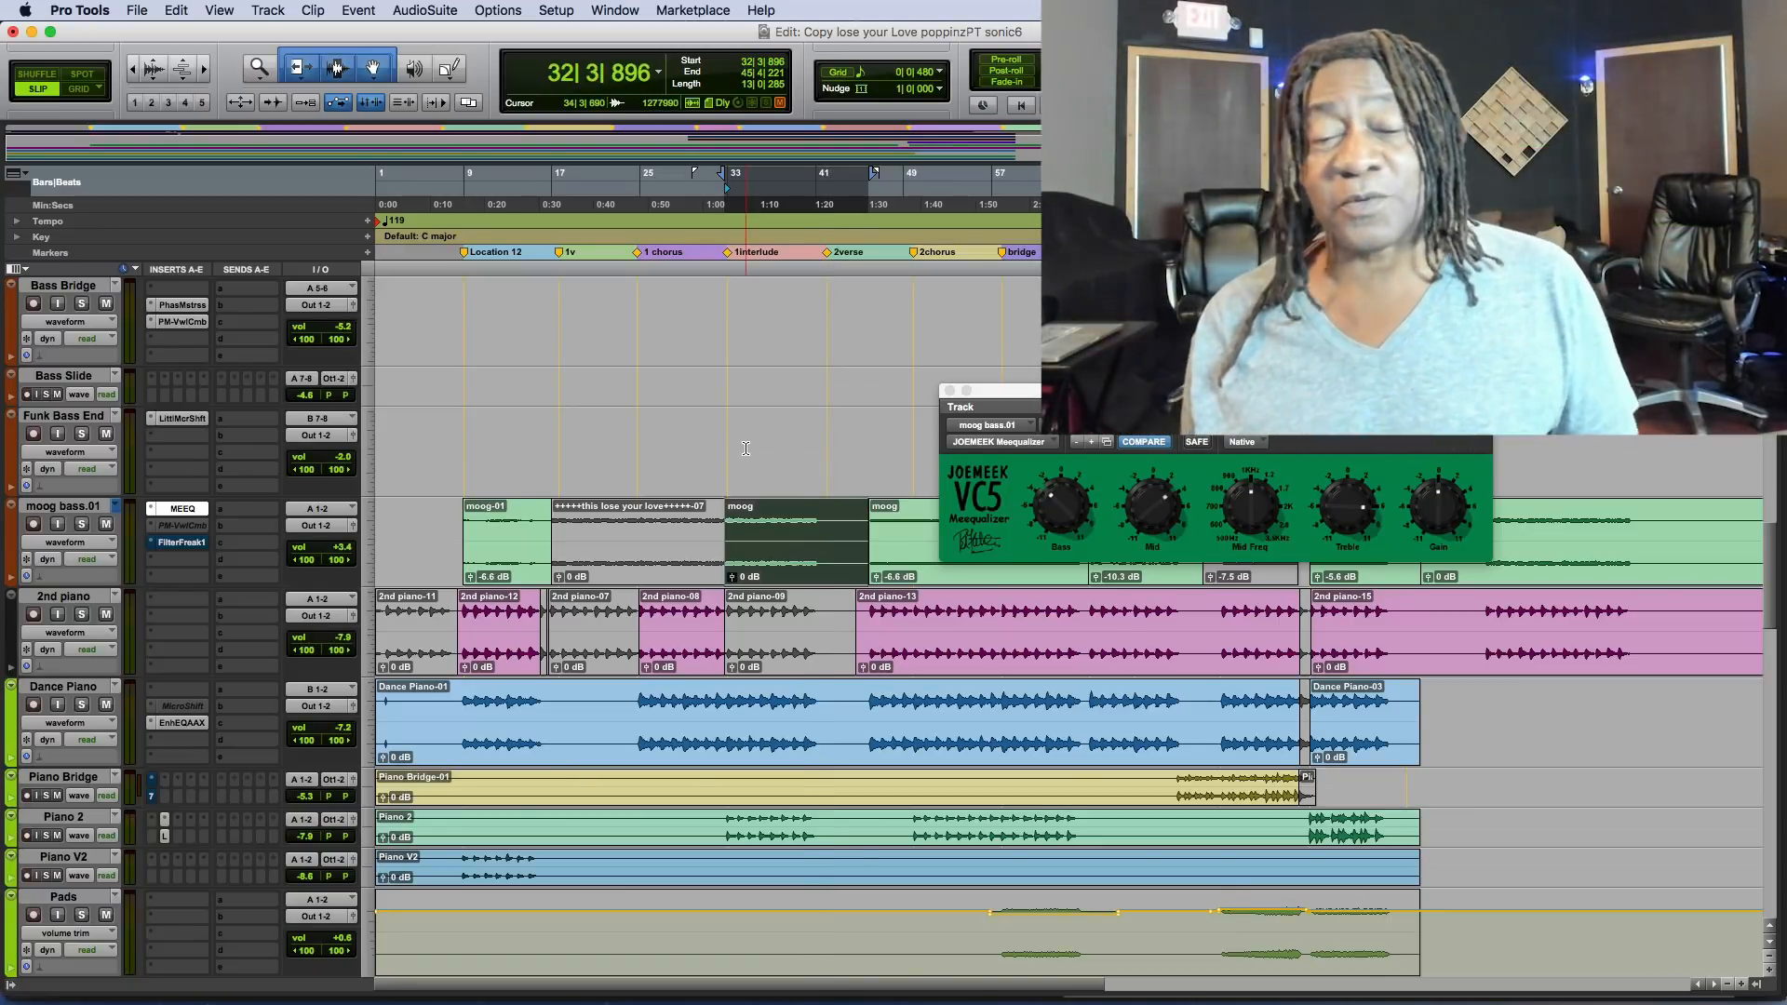
Unmute AHha VOX Drop and replay the mix from the start of the interlude.
scroll(737, 448, down, 15)
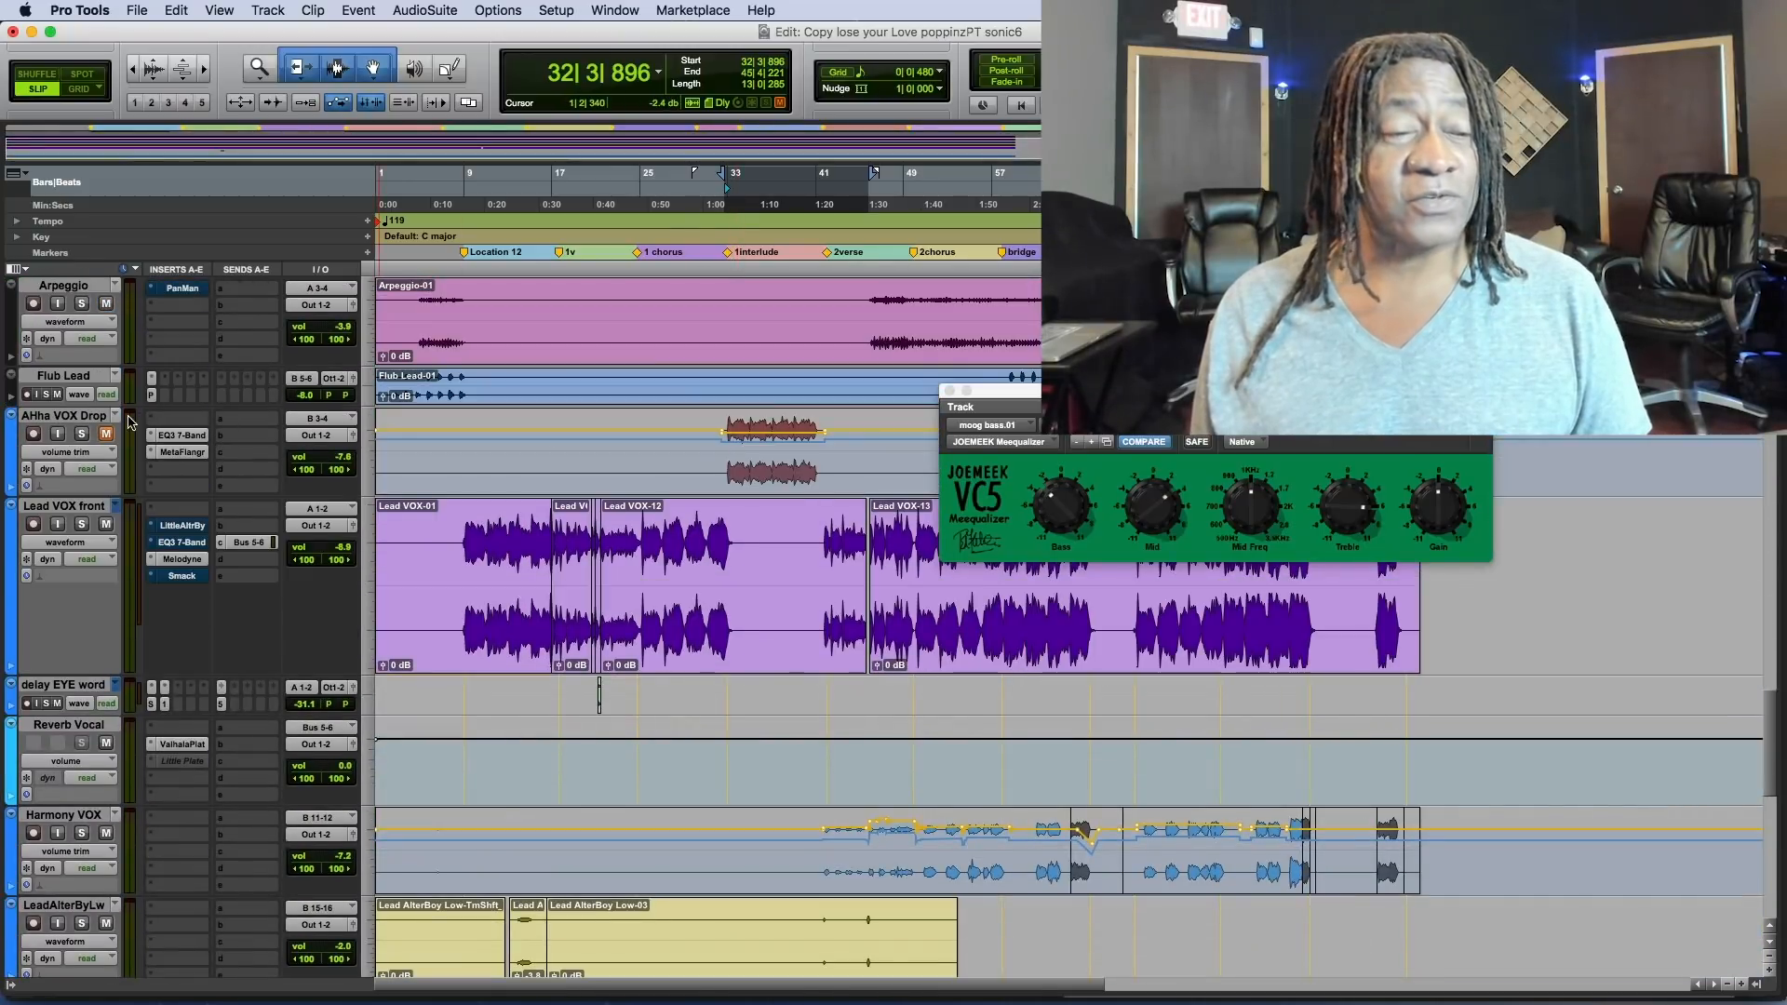
key(space)
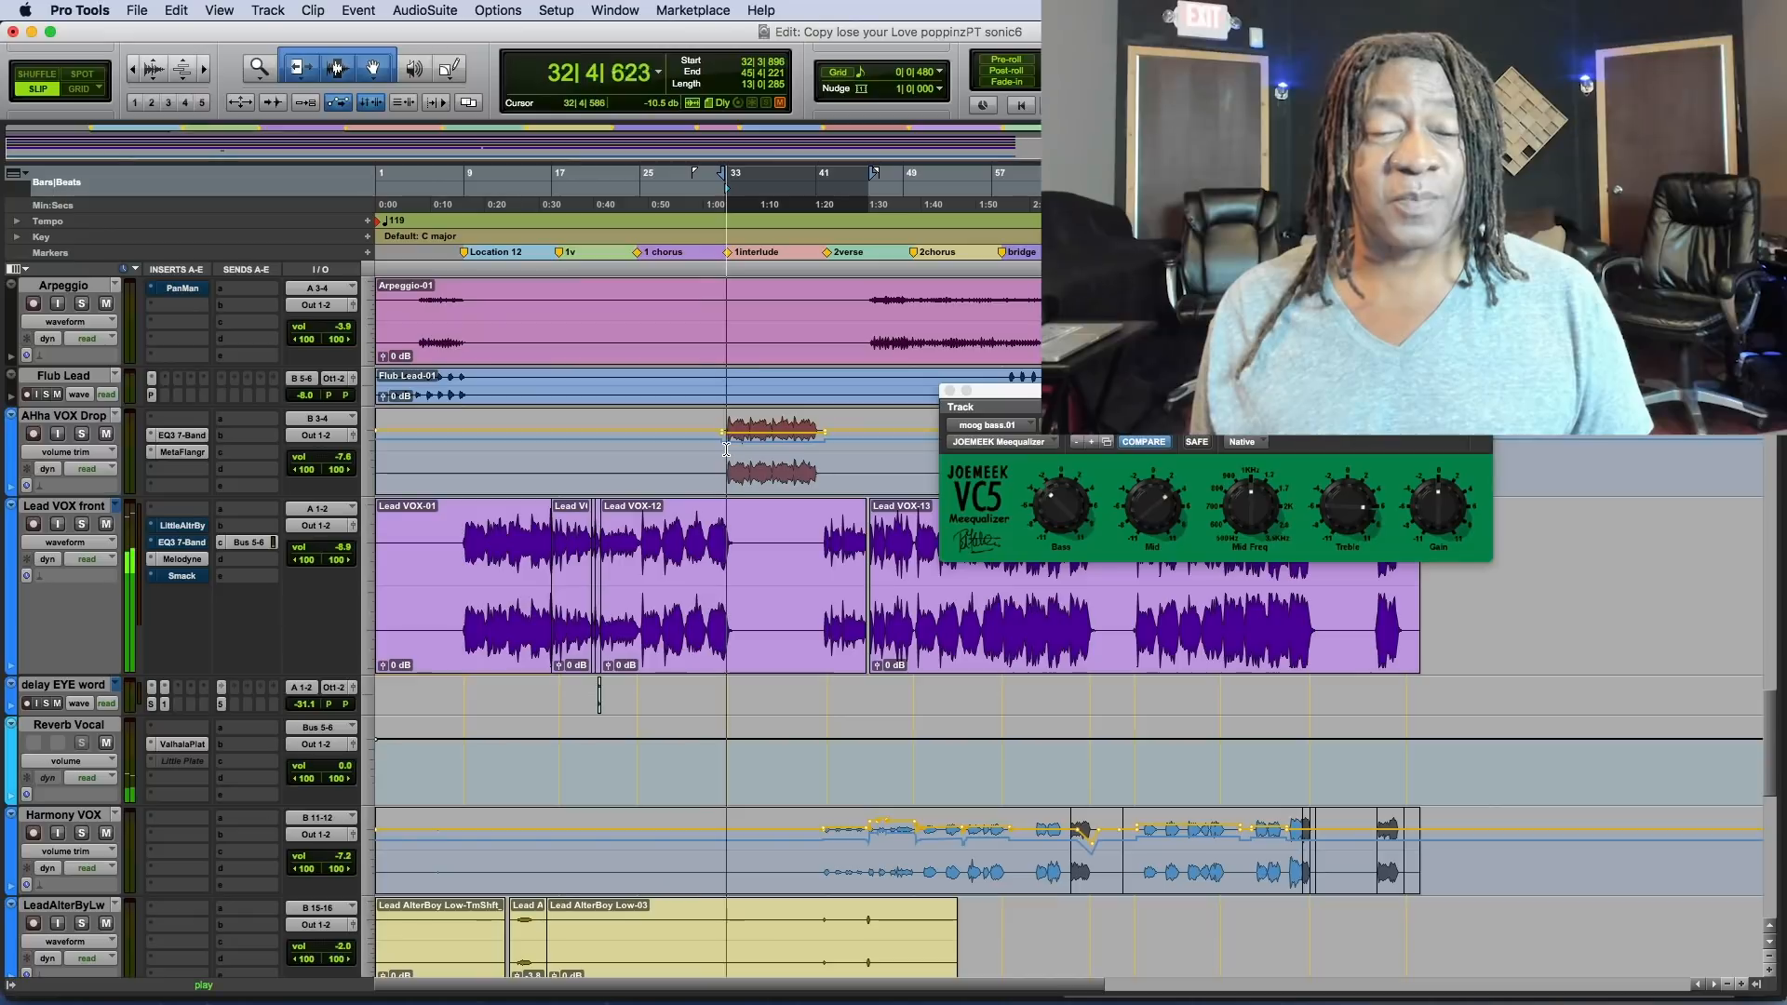
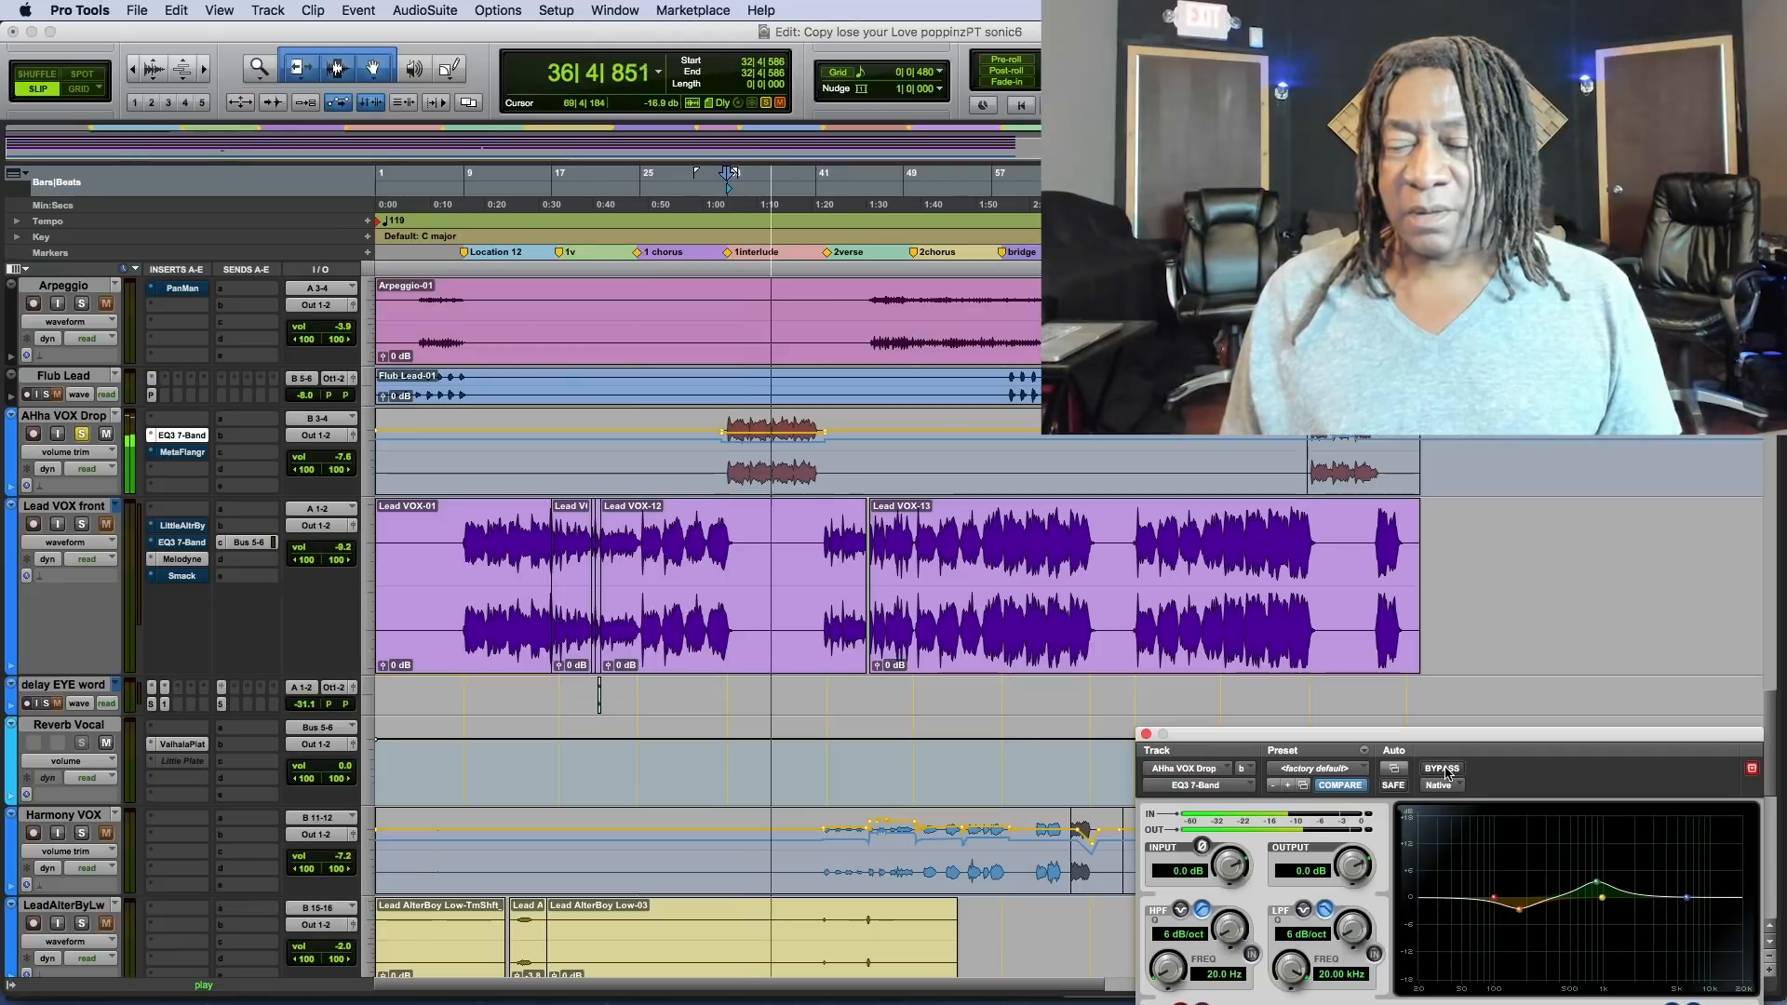
Compare the soloed AHha VOX Drop with its EQ3 7-Band bypassed, stop playback and reactivate the EQ.
click(1449, 770)
drag(1464, 736, 1319, 452)
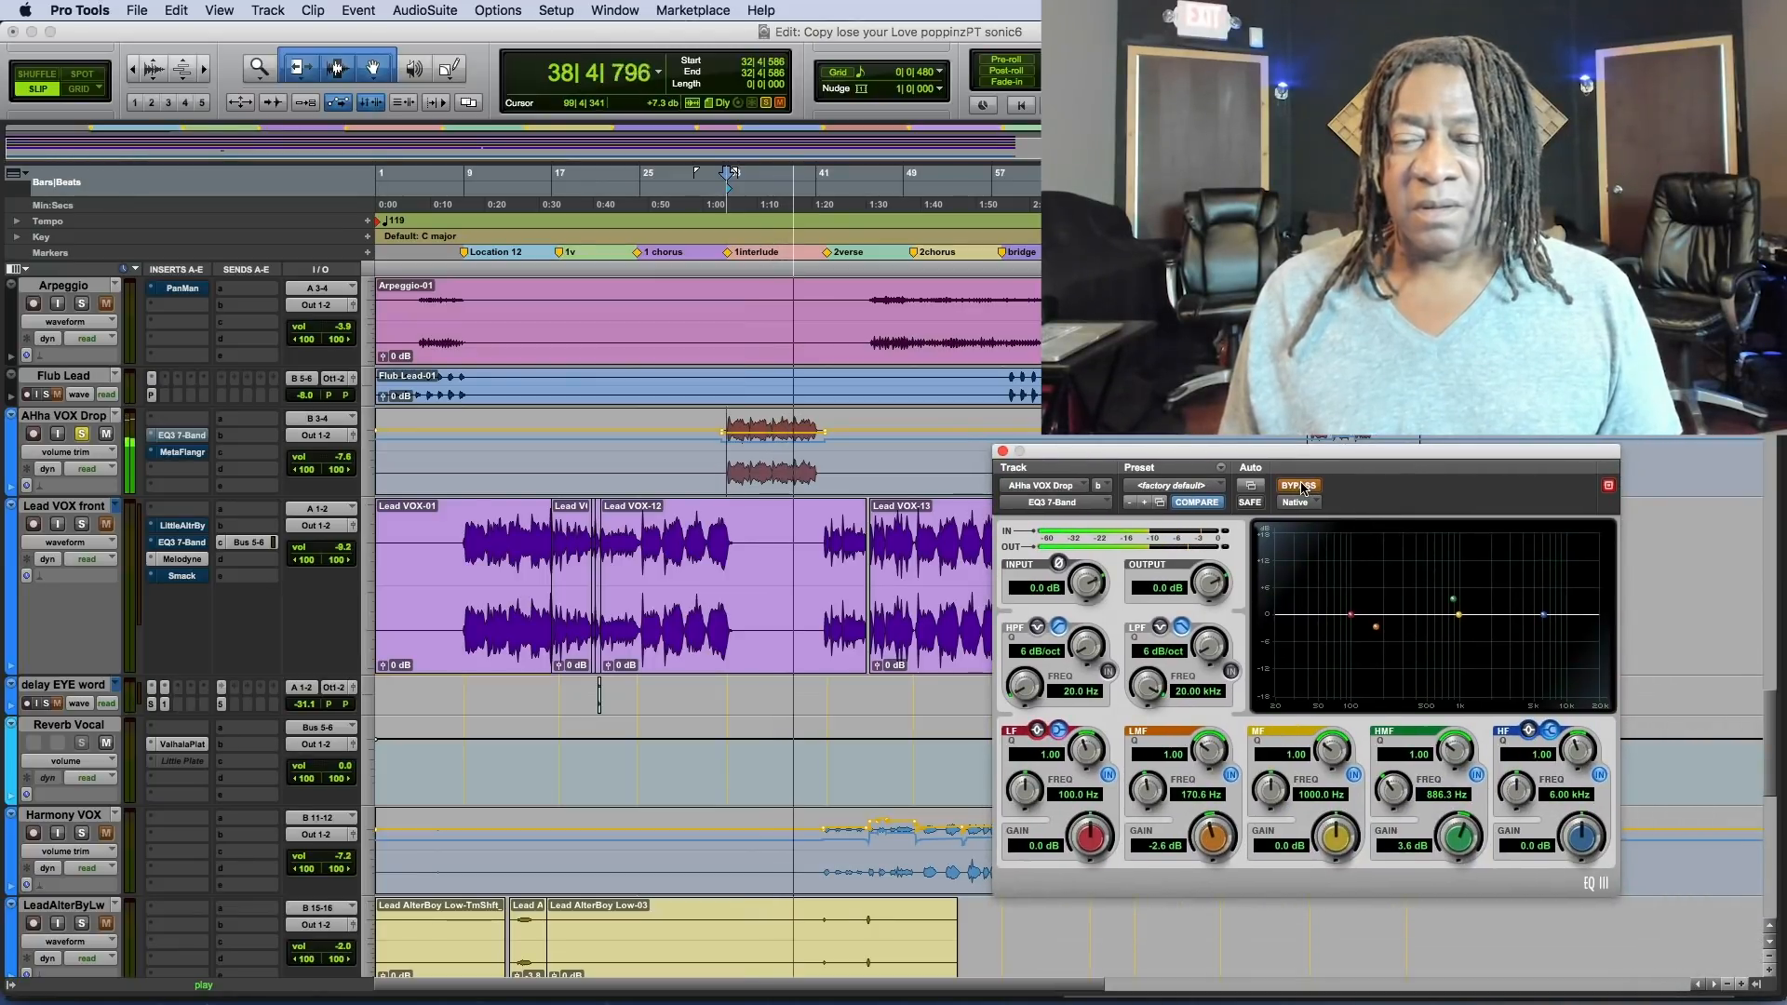
key(space)
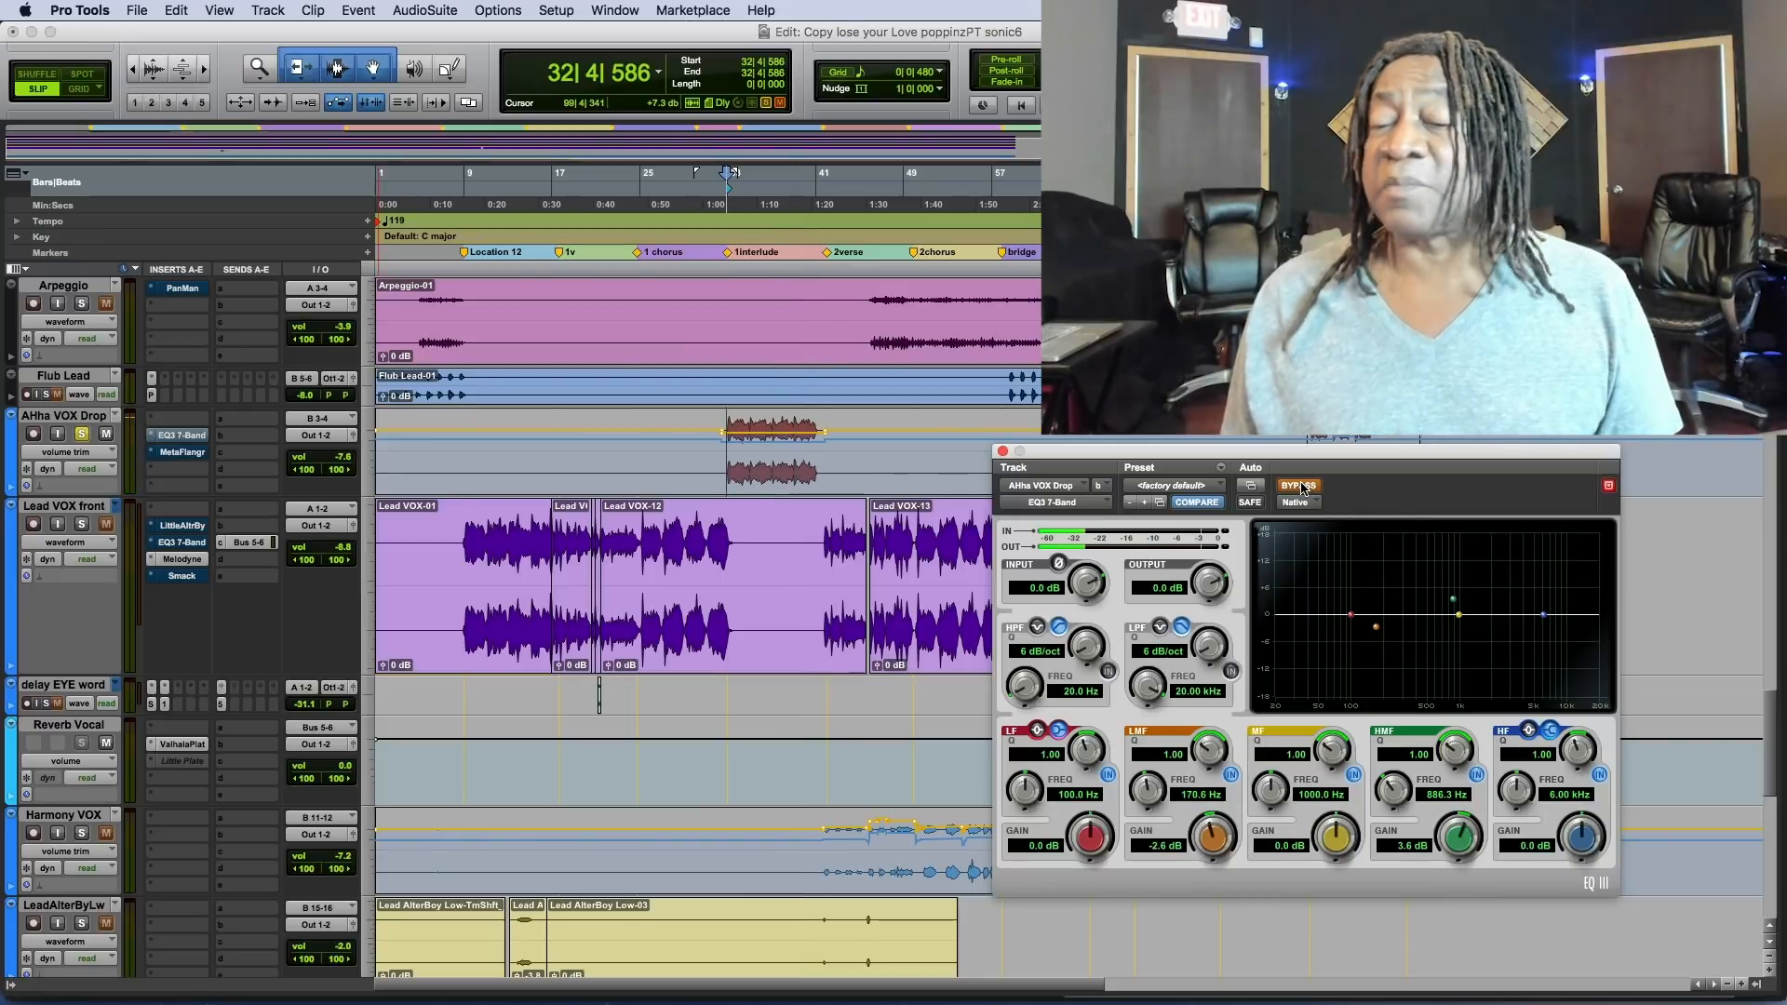
click(1291, 488)
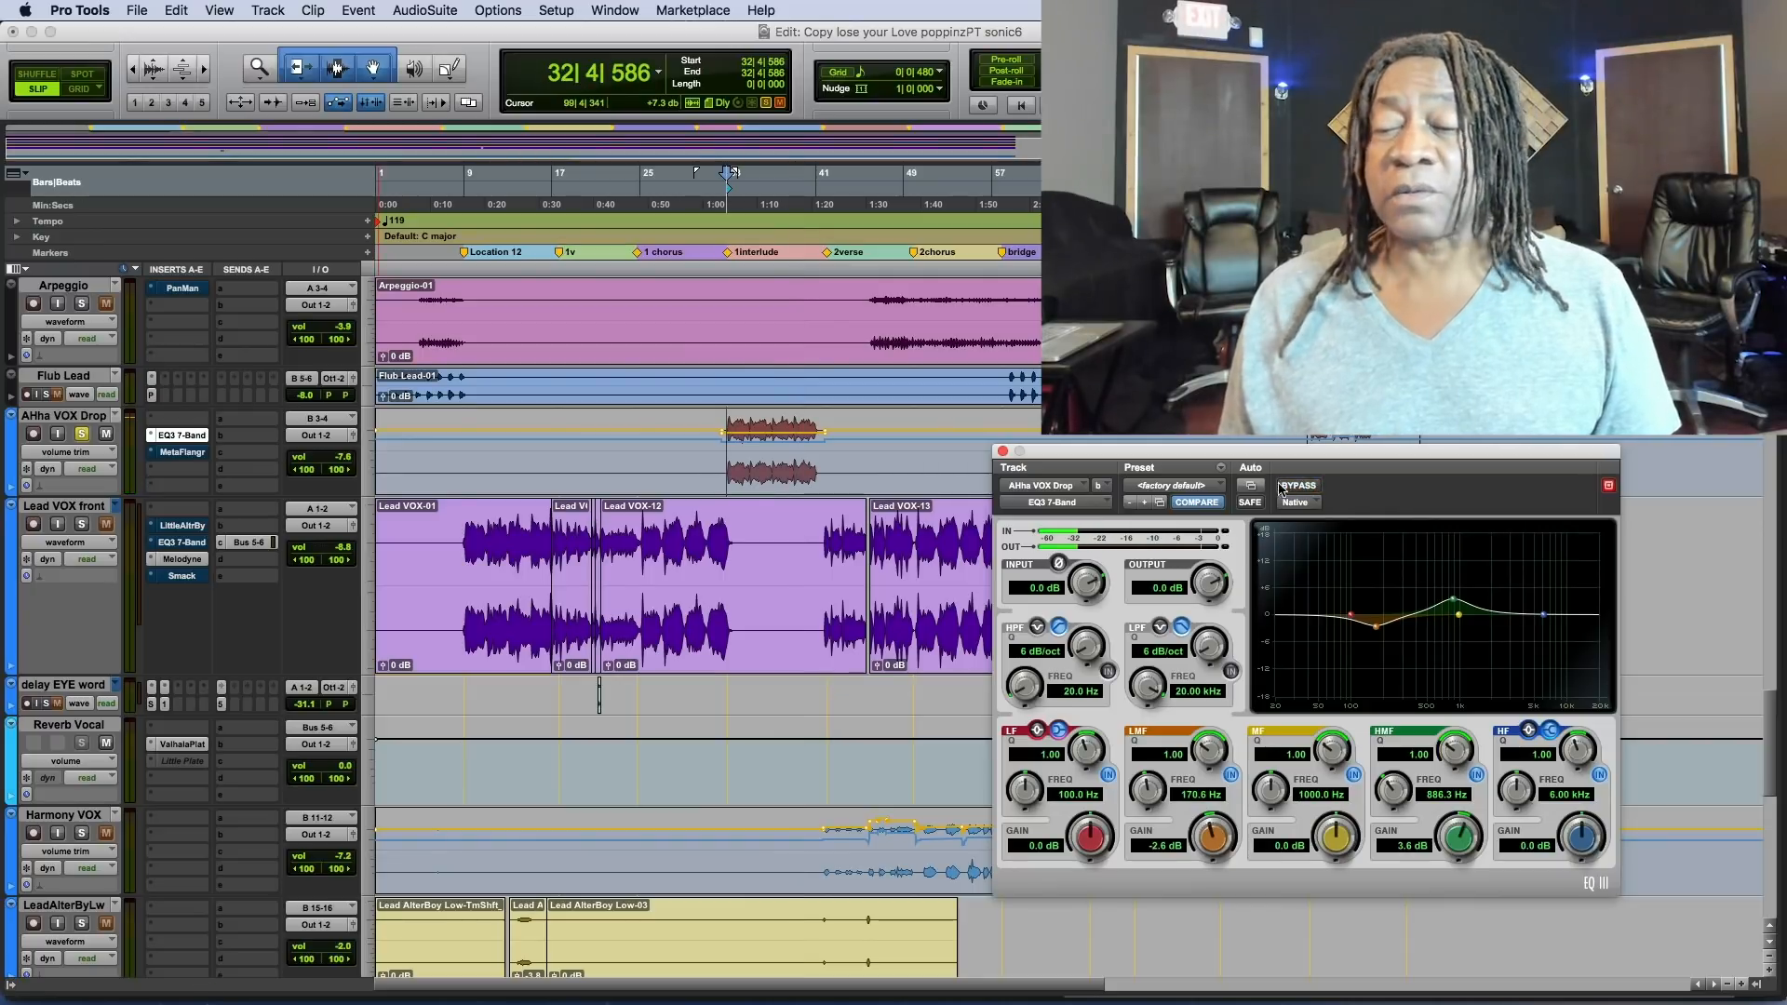
Open MetaFlanger on AHha VOX Drop and compare the soloed interlude clip with the plug-in bypassed and active.
click(173, 456)
click(1287, 485)
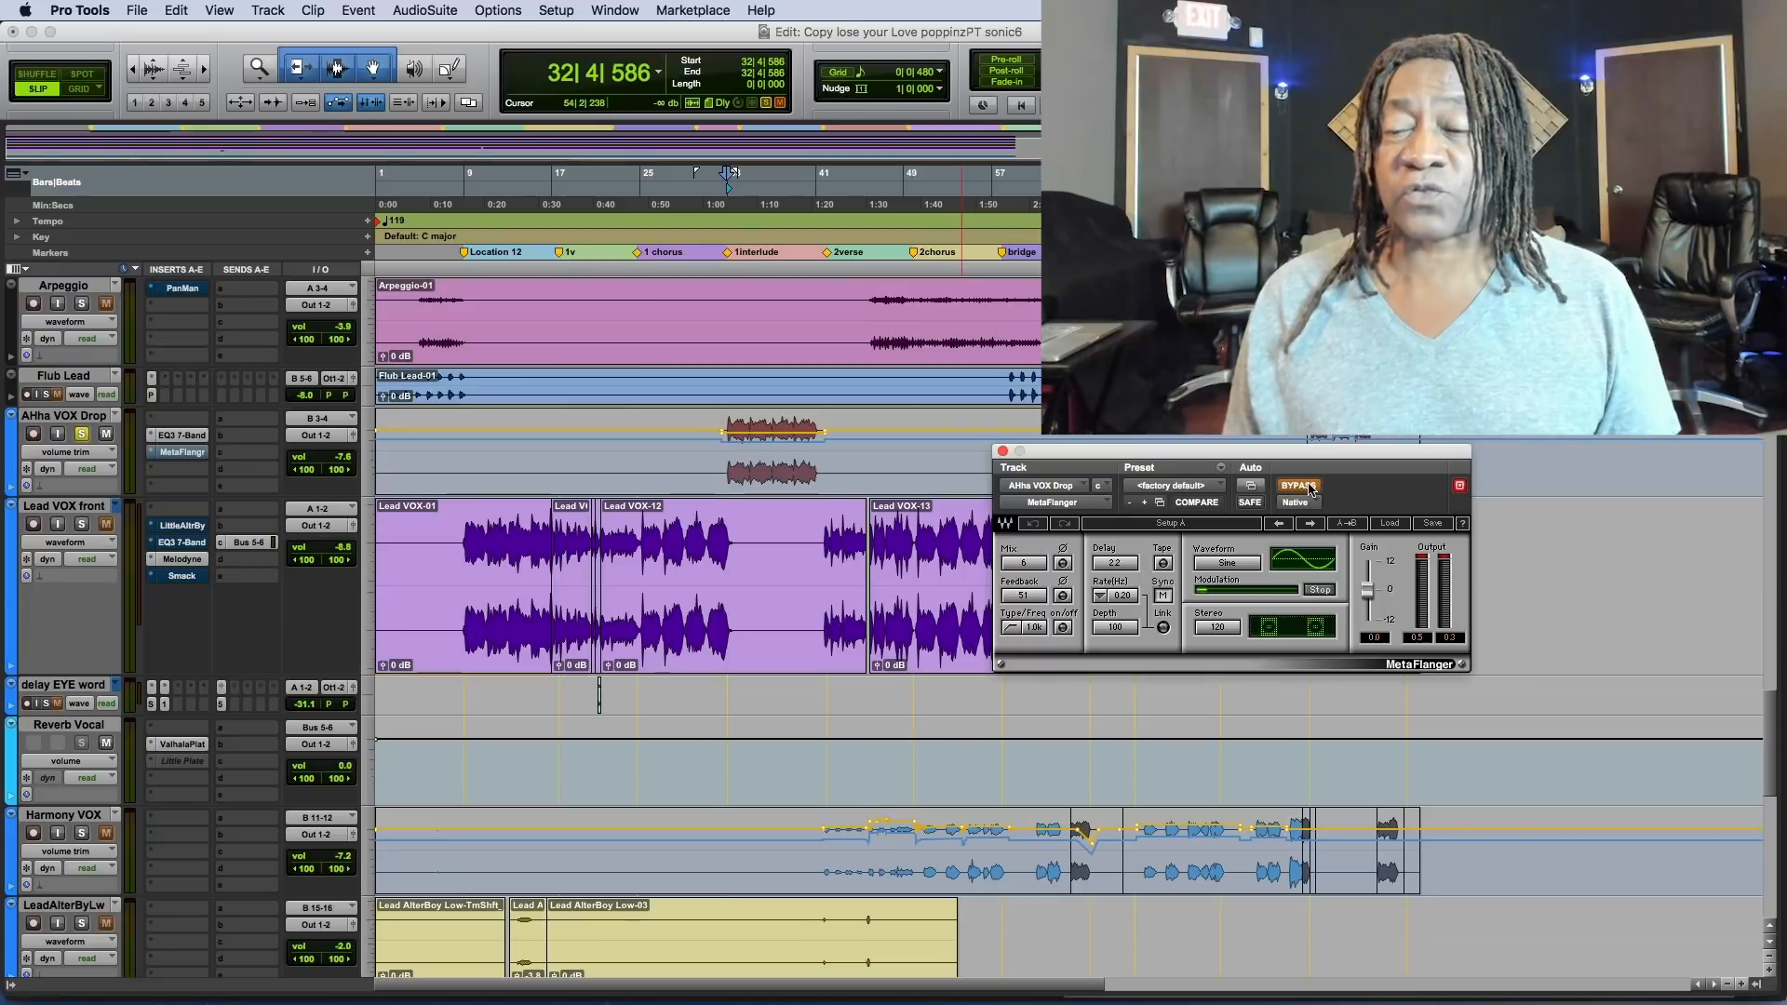
key(space)
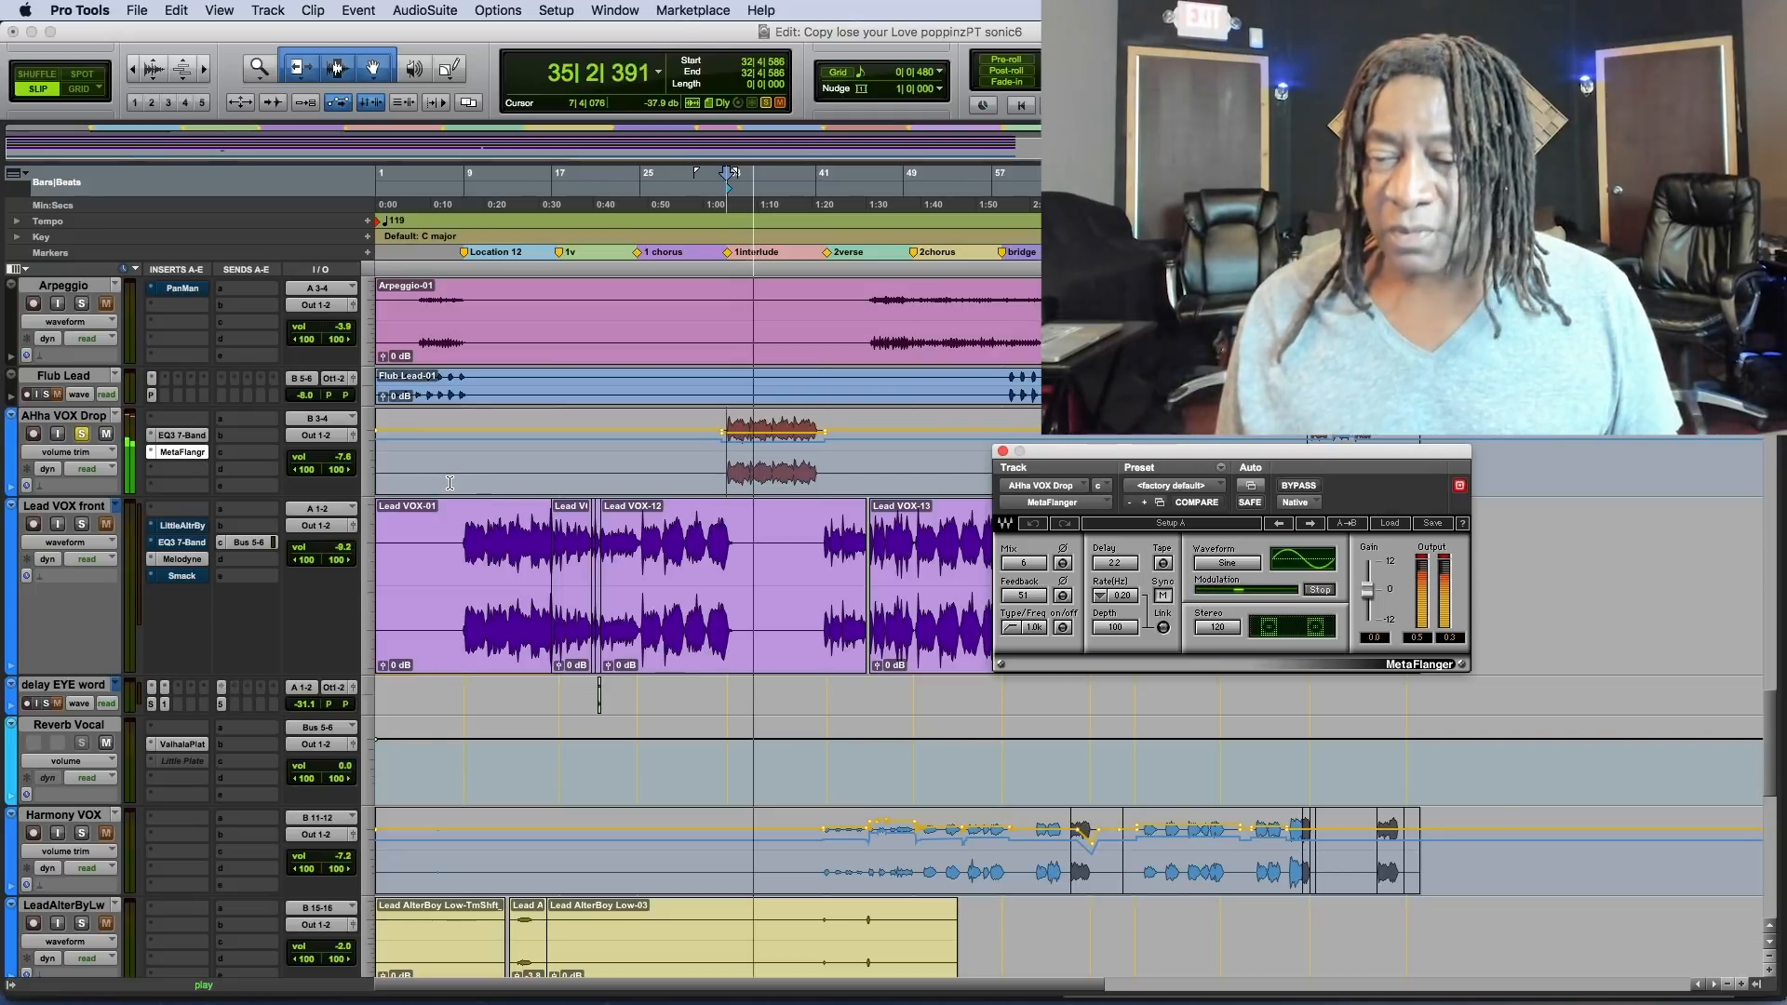
key(space)
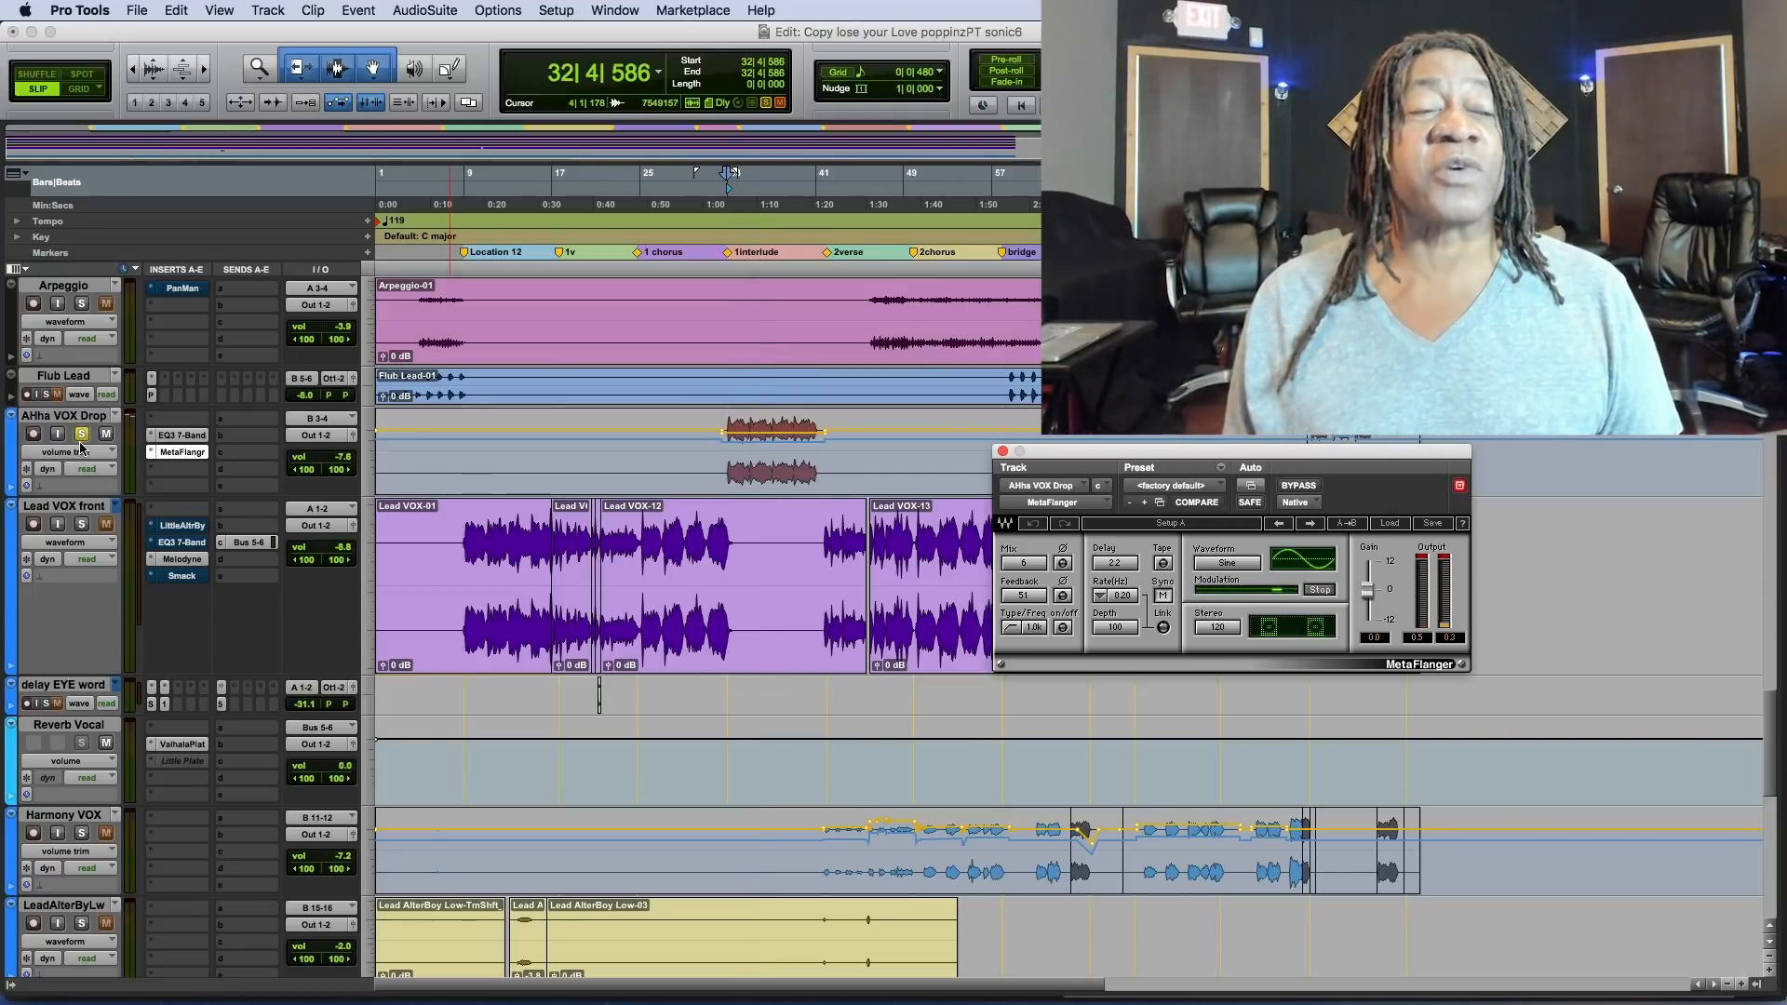
Unsolo AHha VOX Drop and play the interlude in the full mix while looking over the session's tracks.
click(83, 436)
key(space)
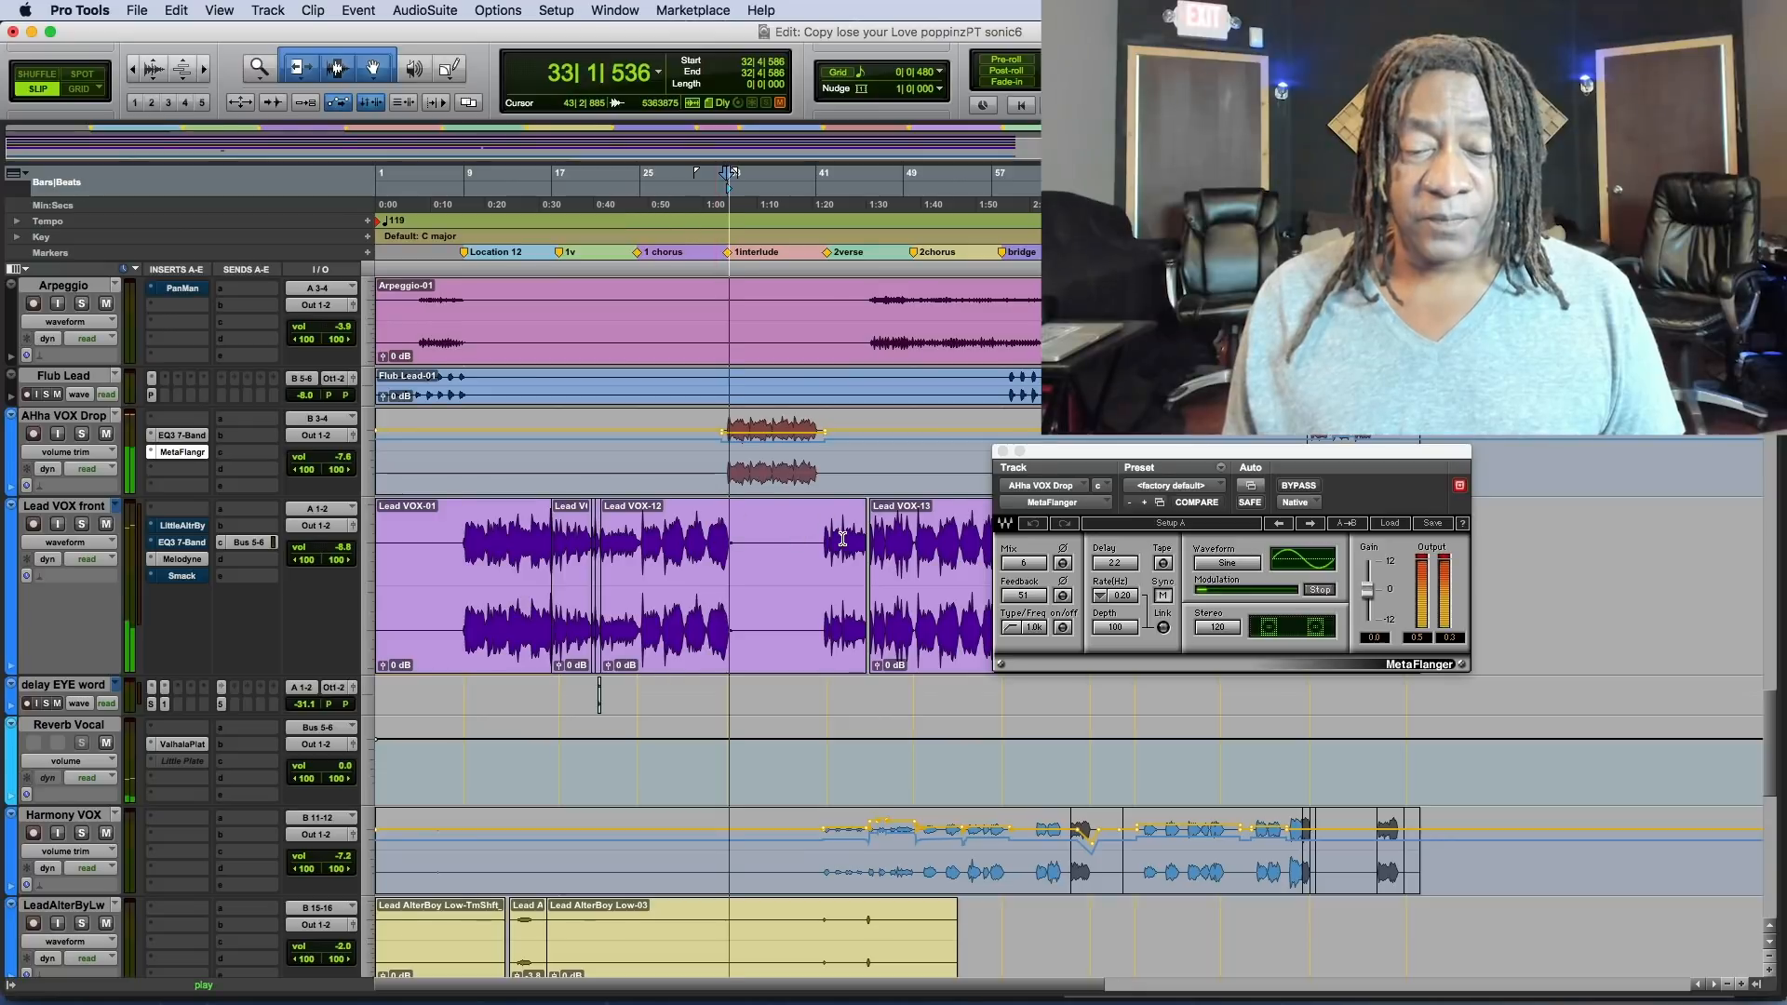
scroll(791, 530, down, 3)
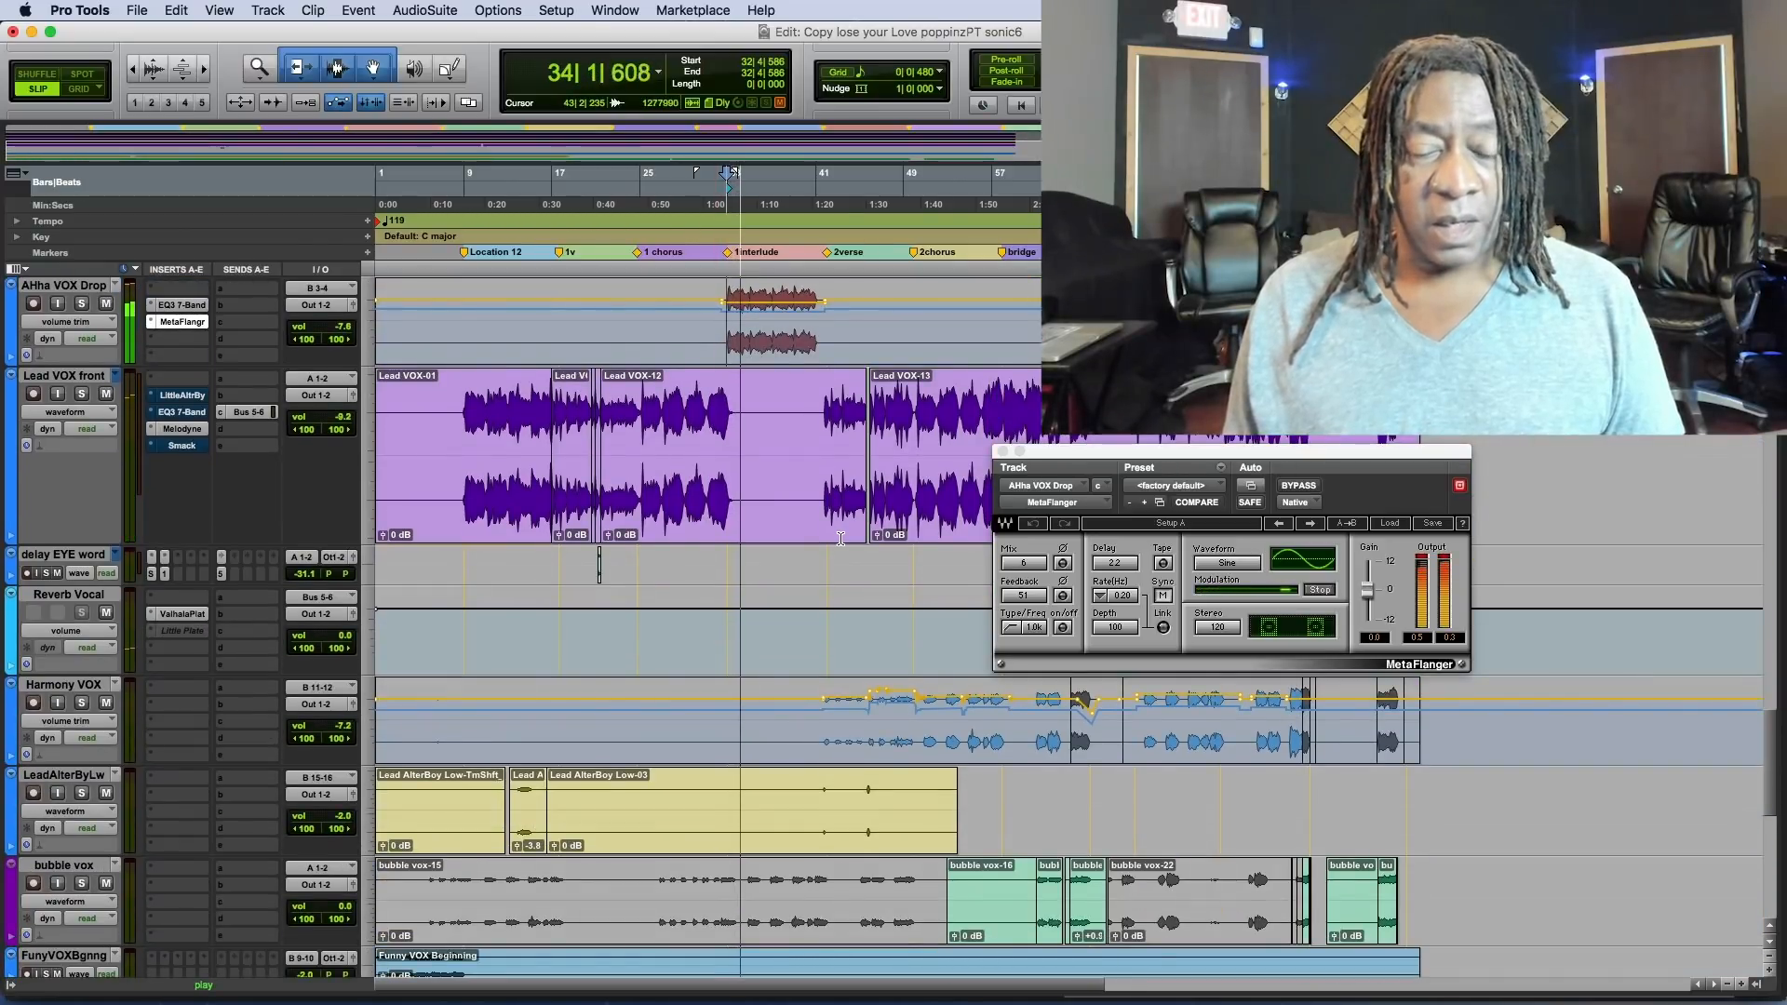
scroll(841, 540, down, 5)
scroll(841, 541, up, 6)
scroll(841, 540, up, 3)
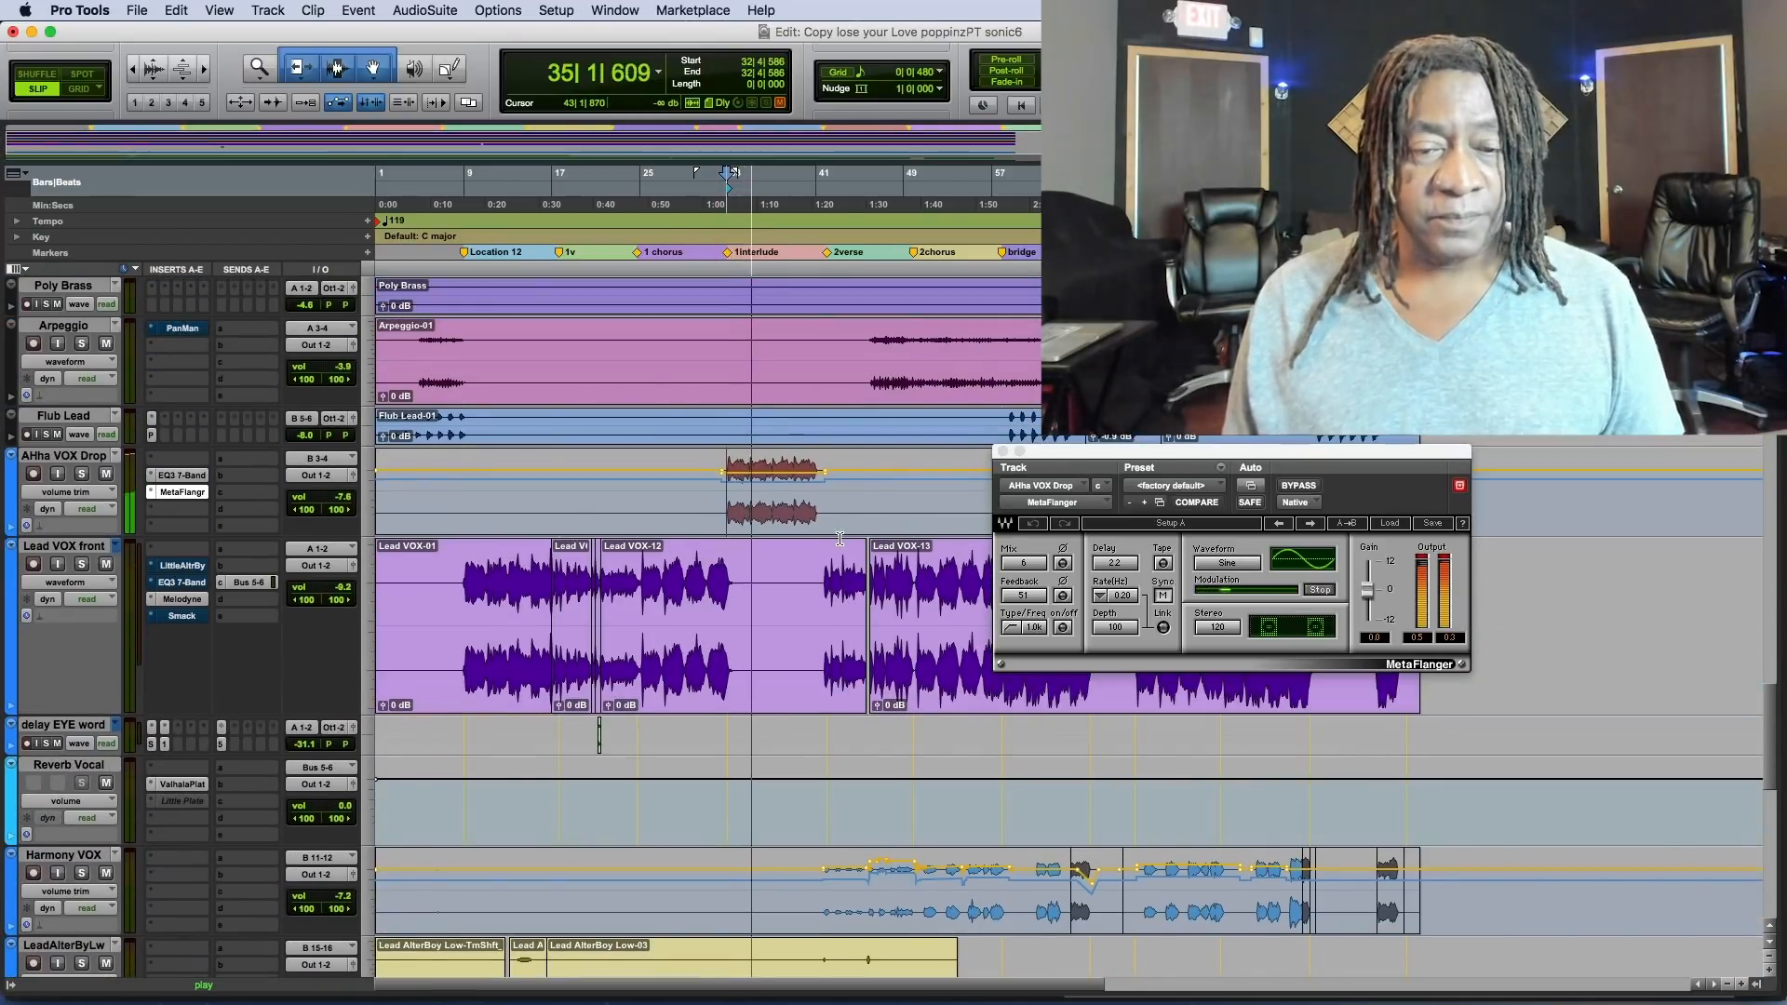
scroll(828, 537, up, 8)
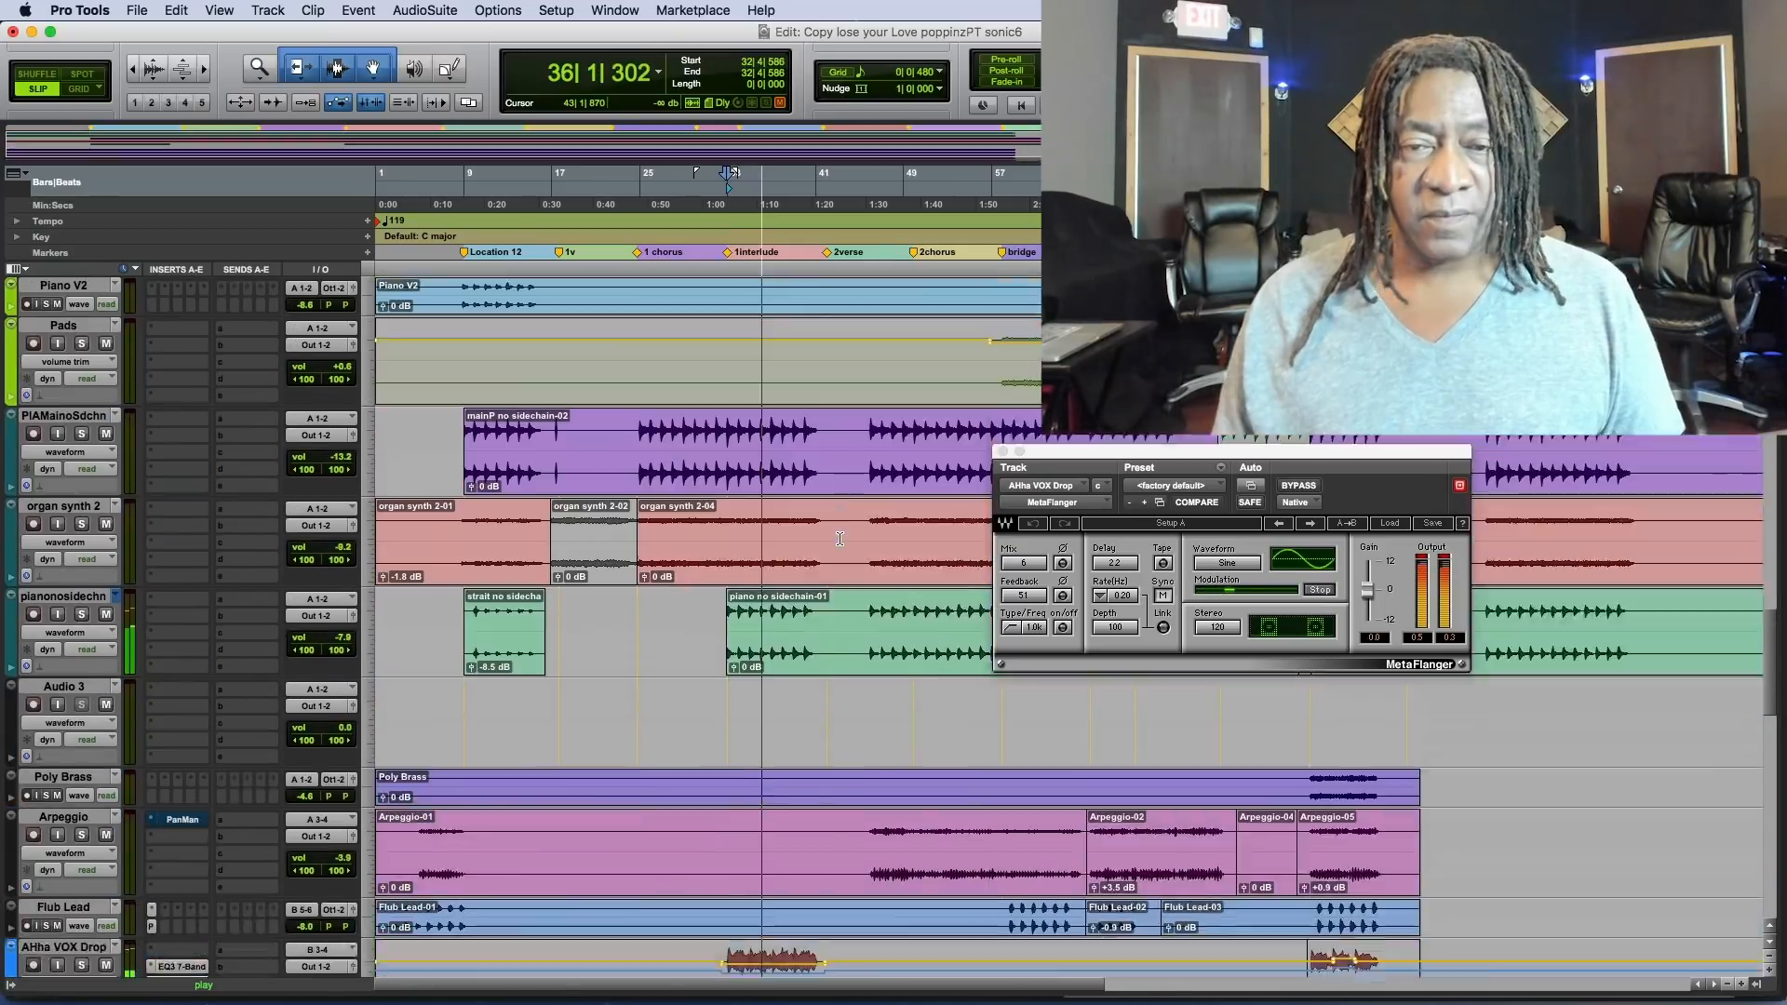
scroll(814, 533, up, 15)
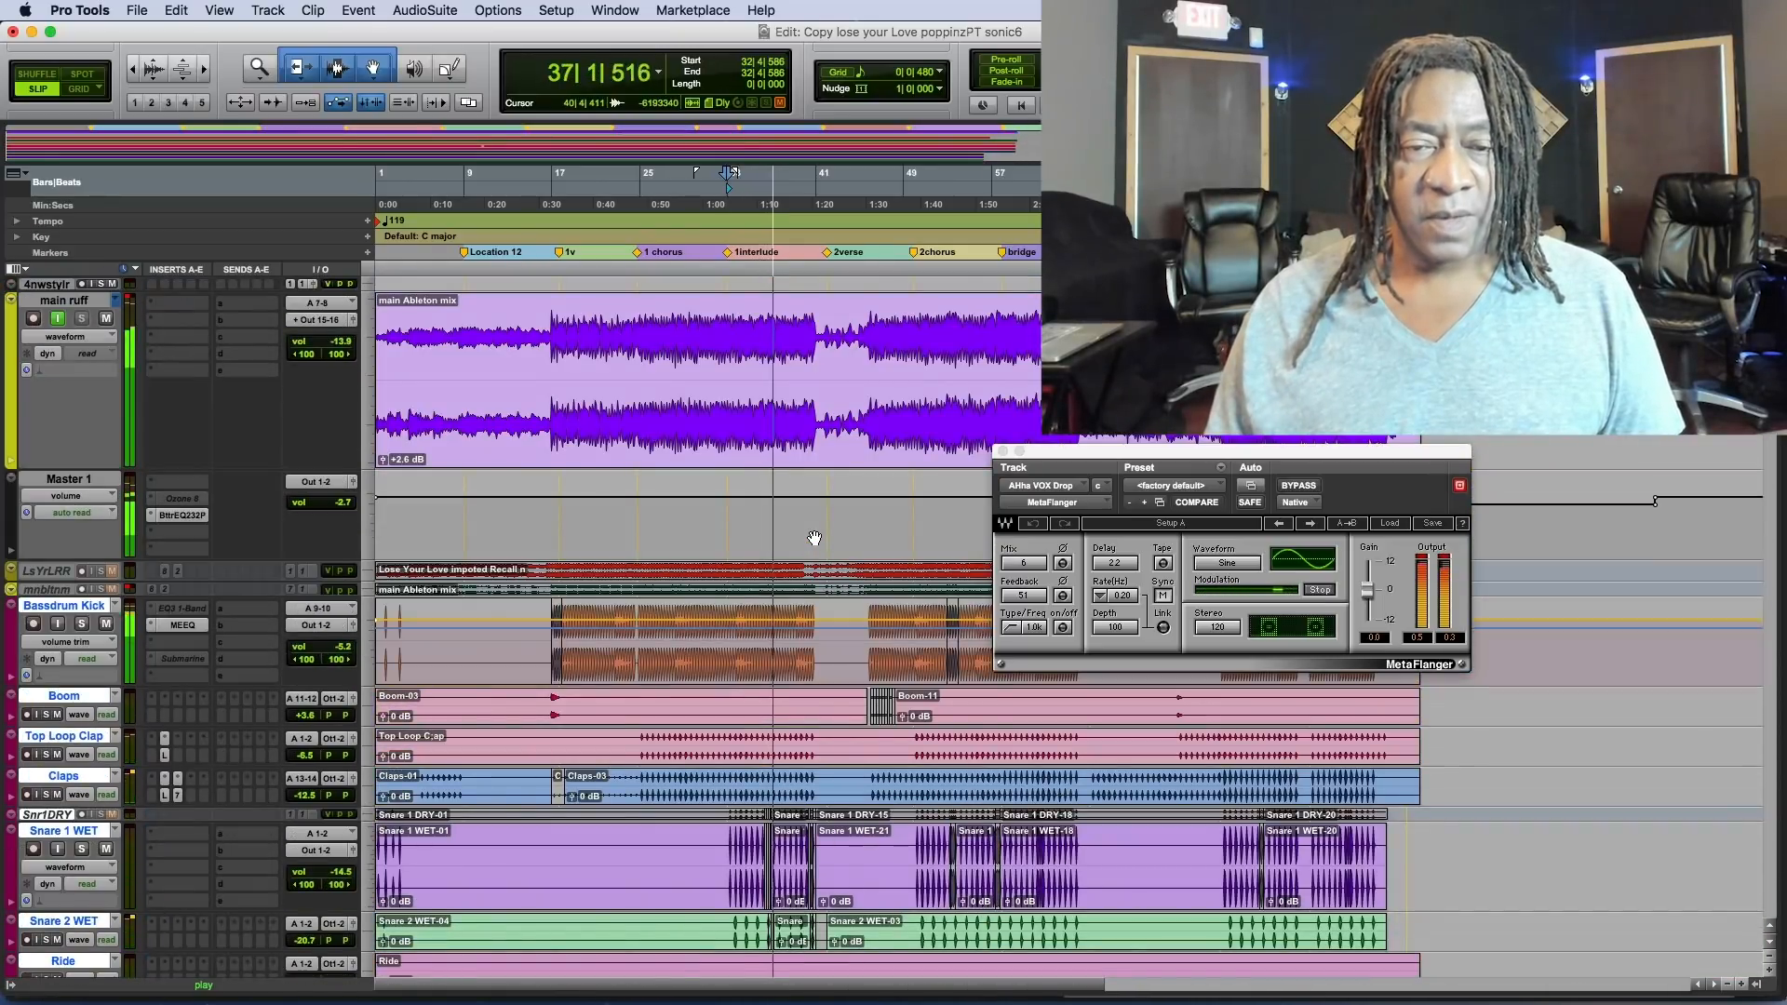
key(space)
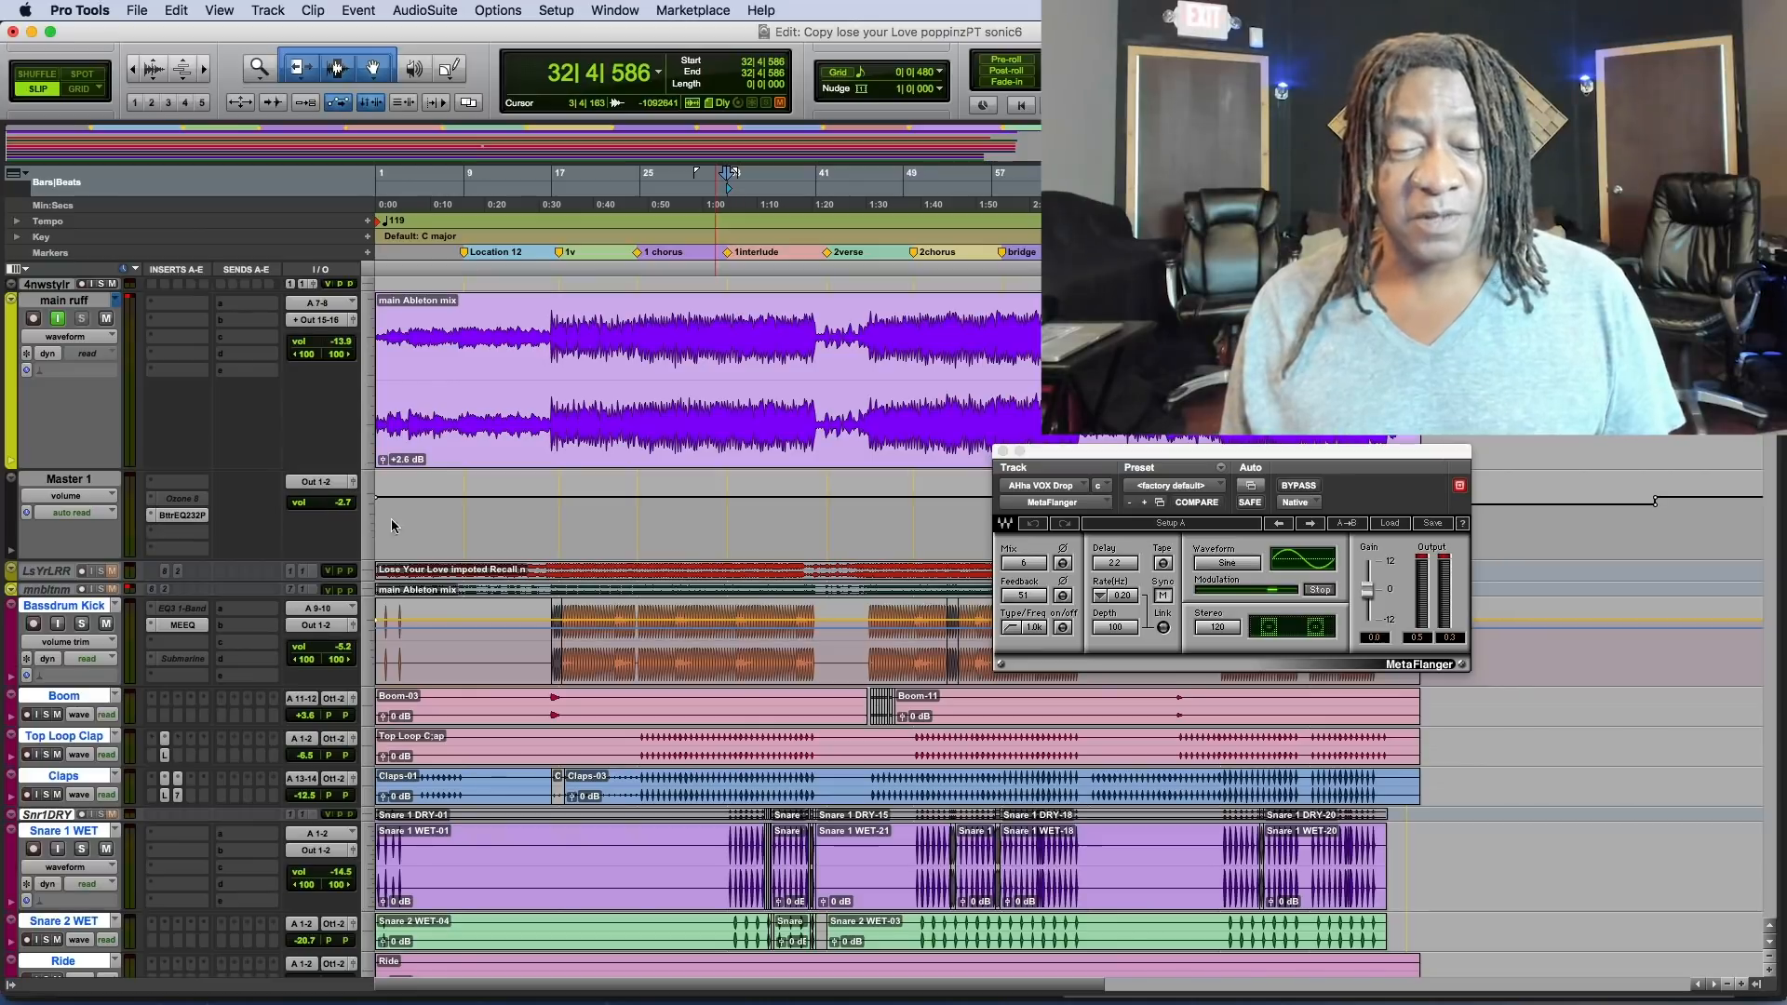
Open Decapitator on Off Open Hi Hat and compare the soloed track from bar 32 with the plug-in bypassed and active.
scroll(735, 634, down, 10)
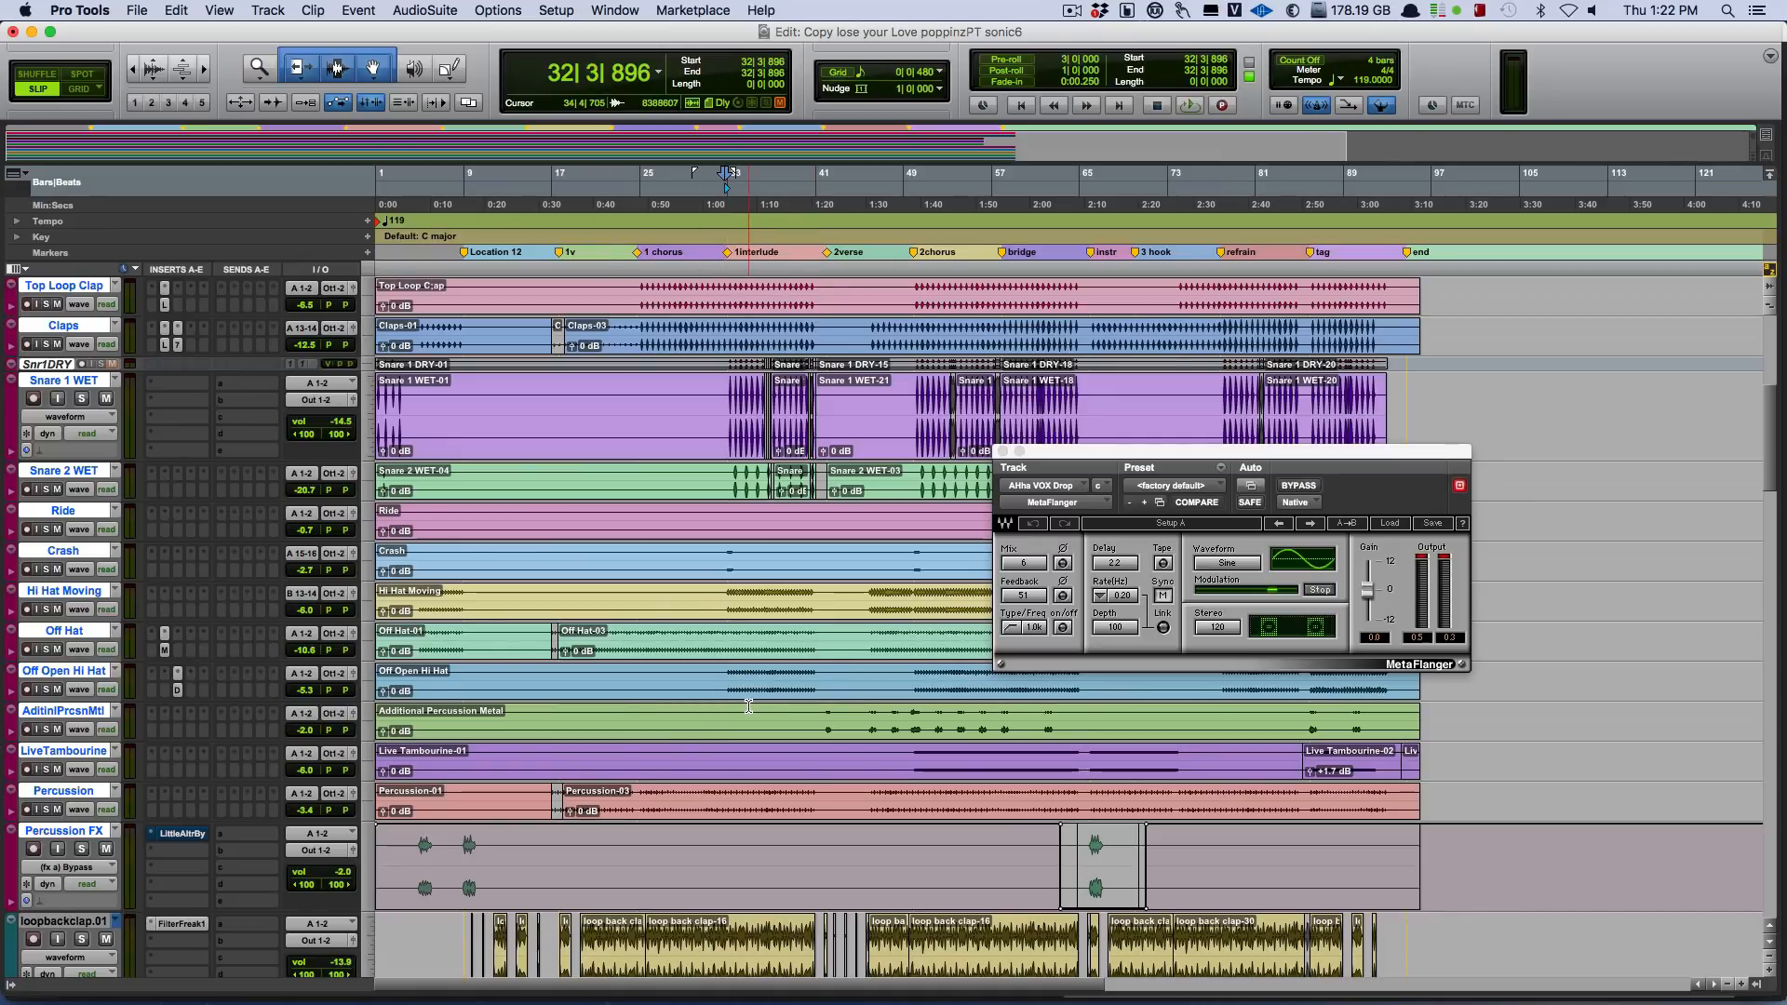
click(177, 690)
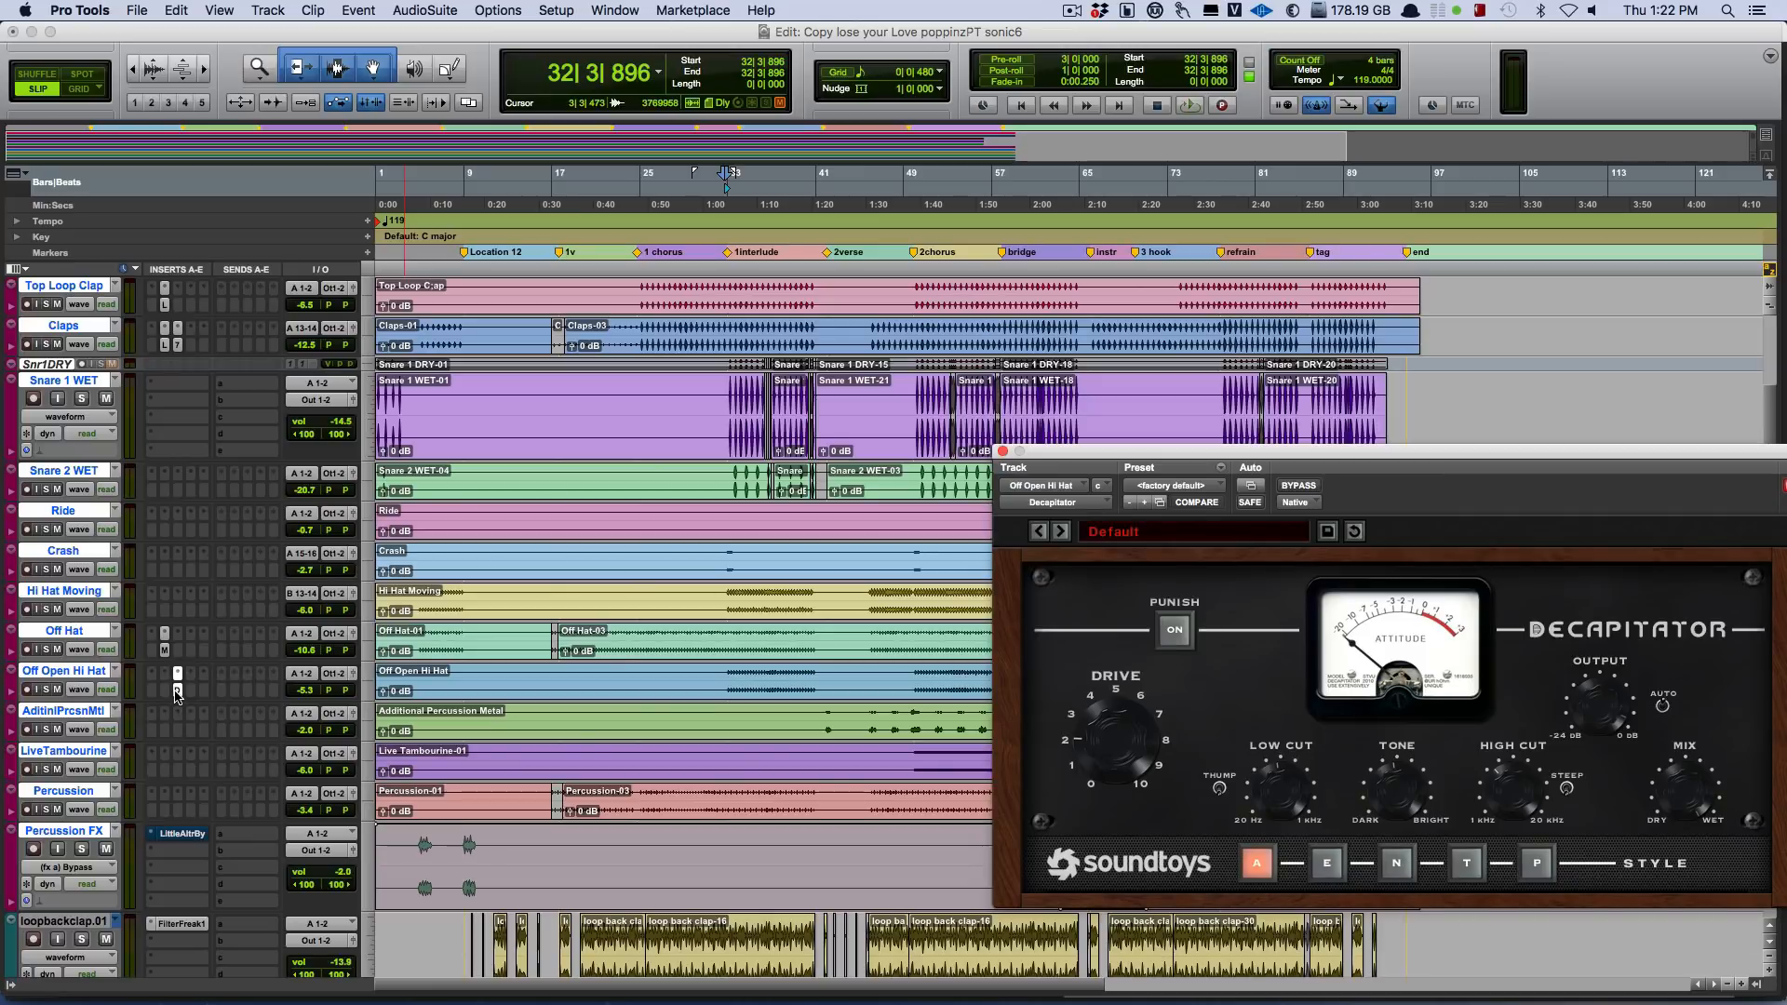
click(74, 684)
click(47, 690)
key(space)
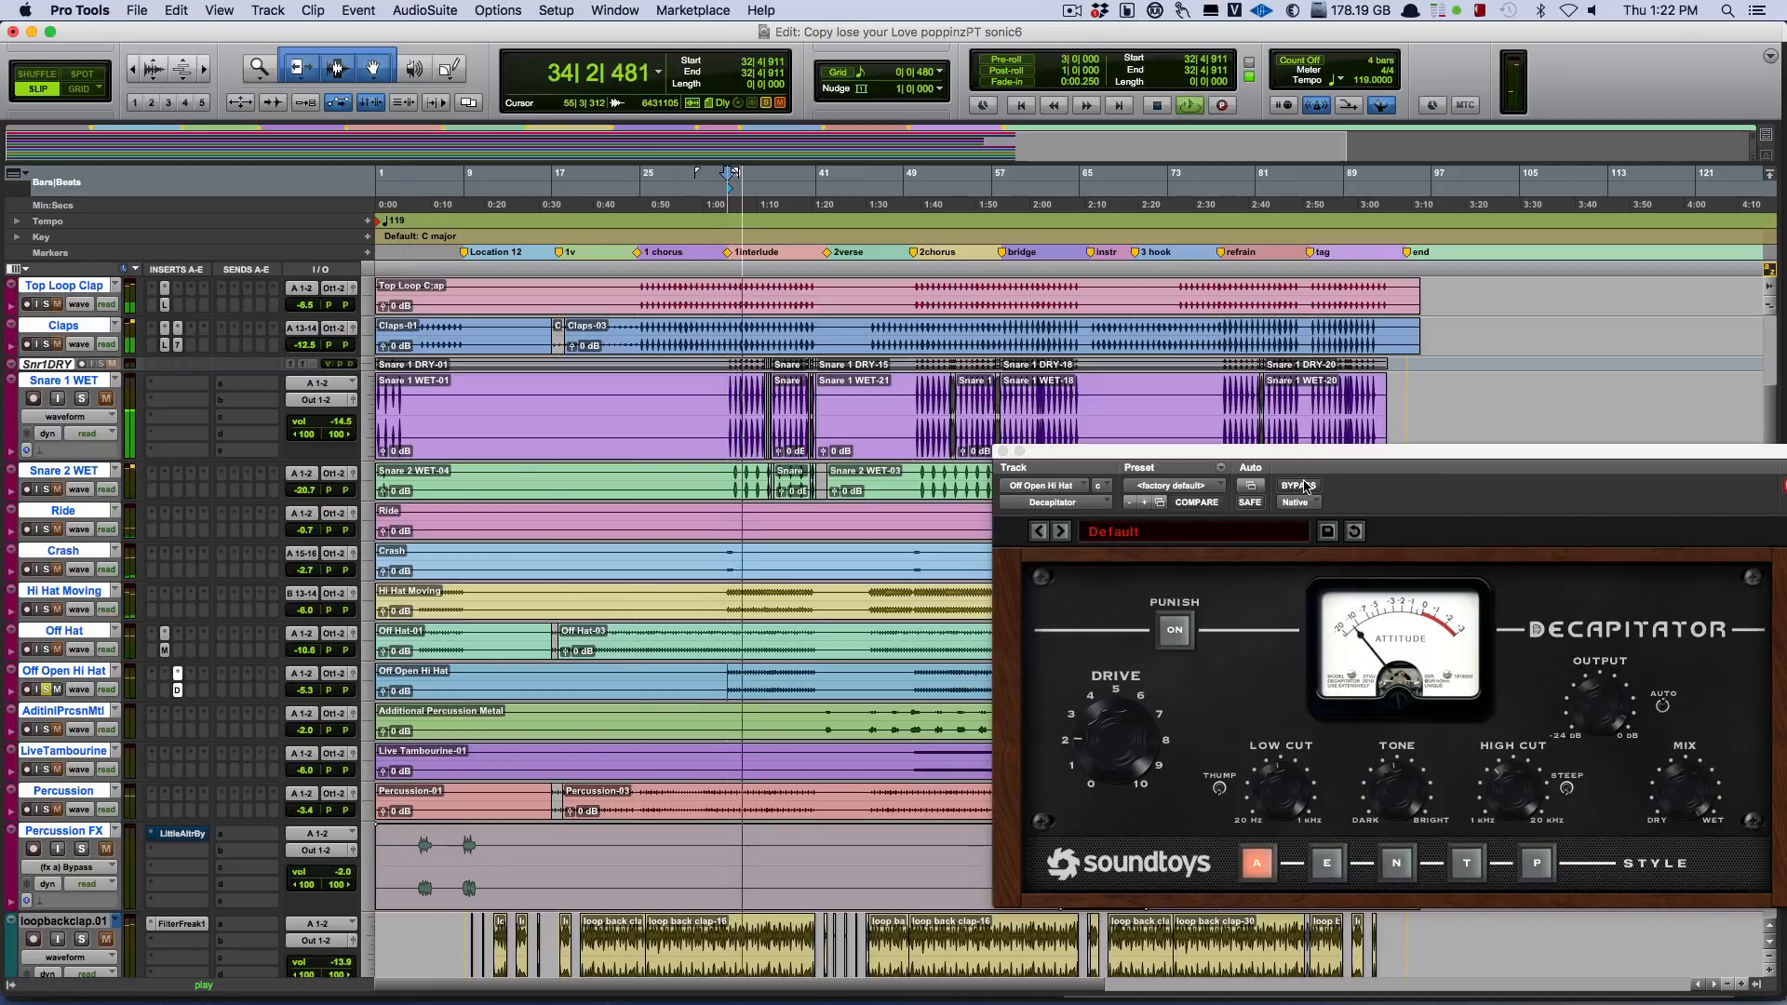
click(1306, 485)
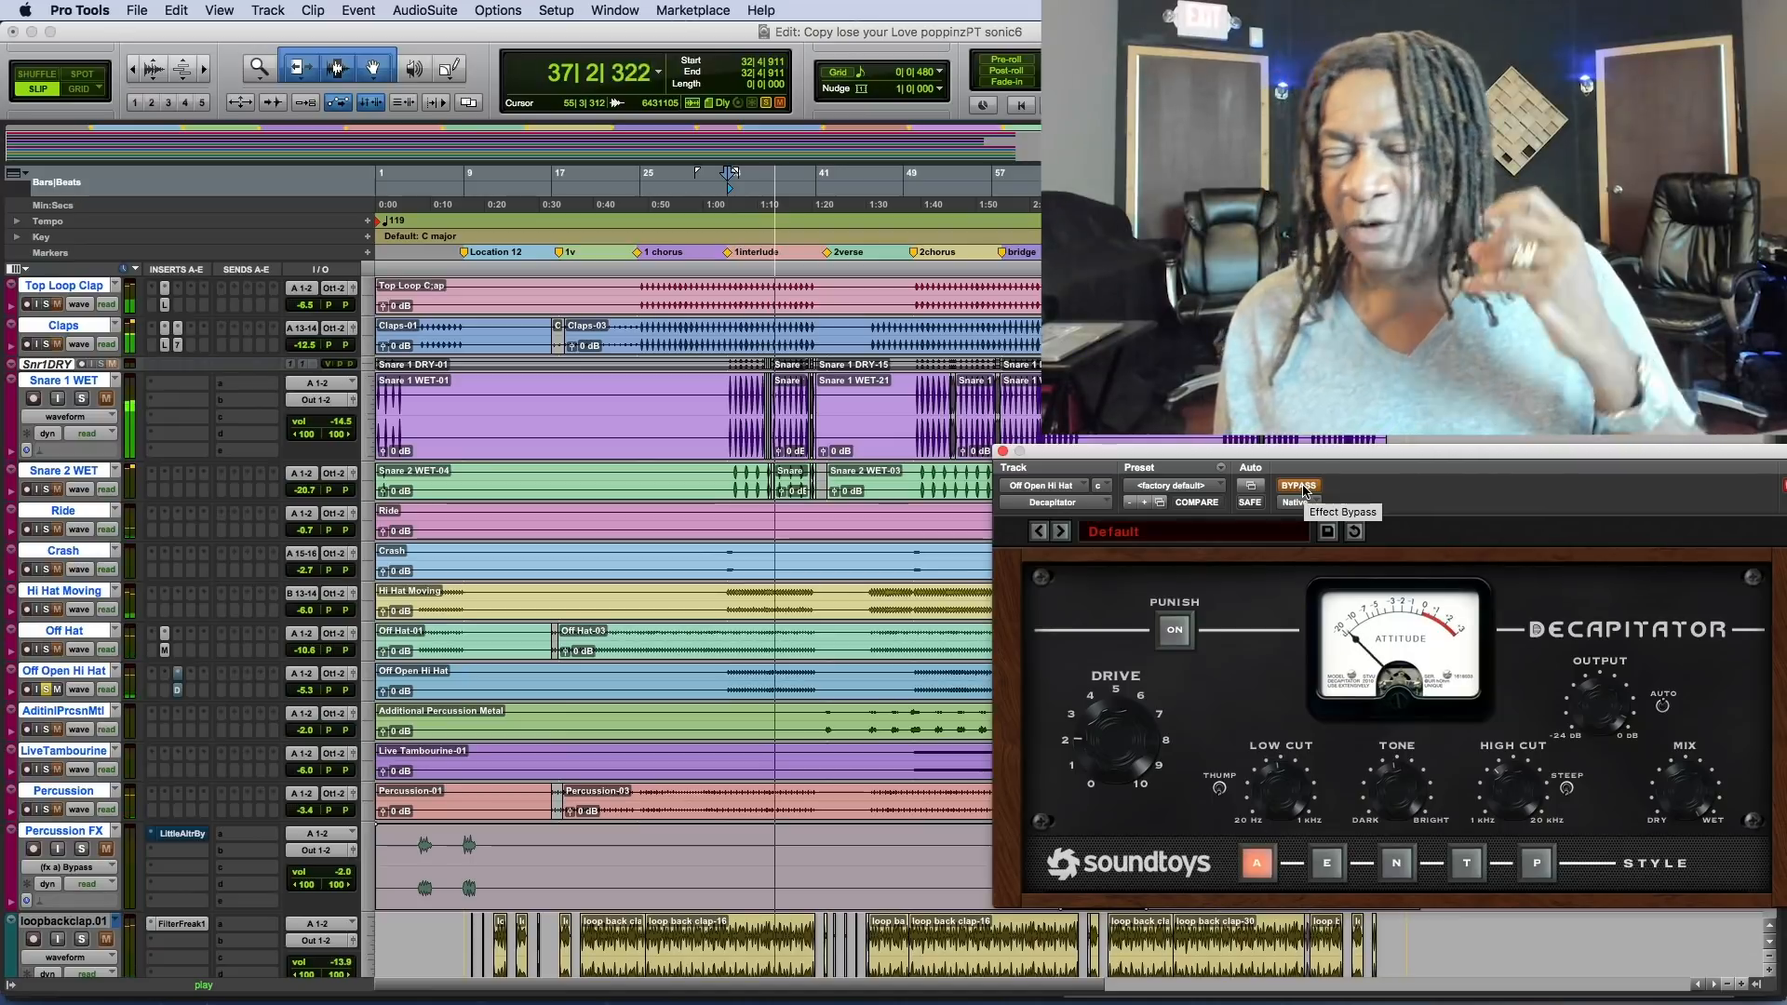
click(1301, 487)
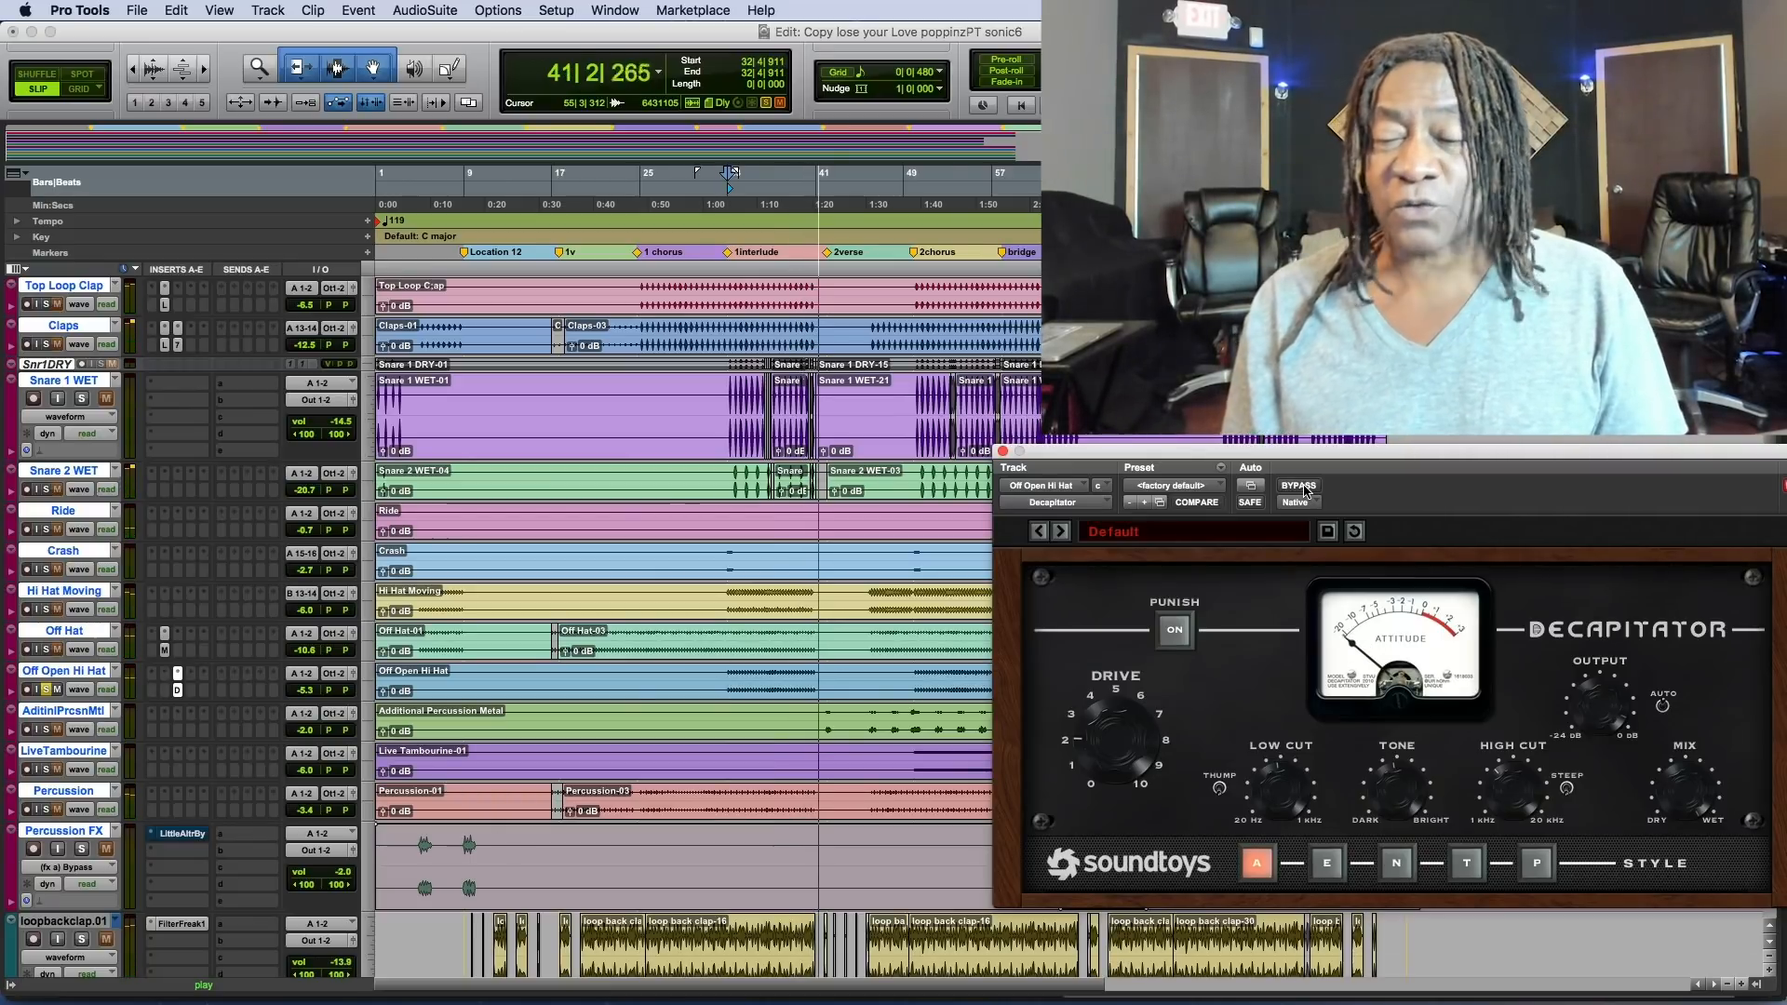
key(space)
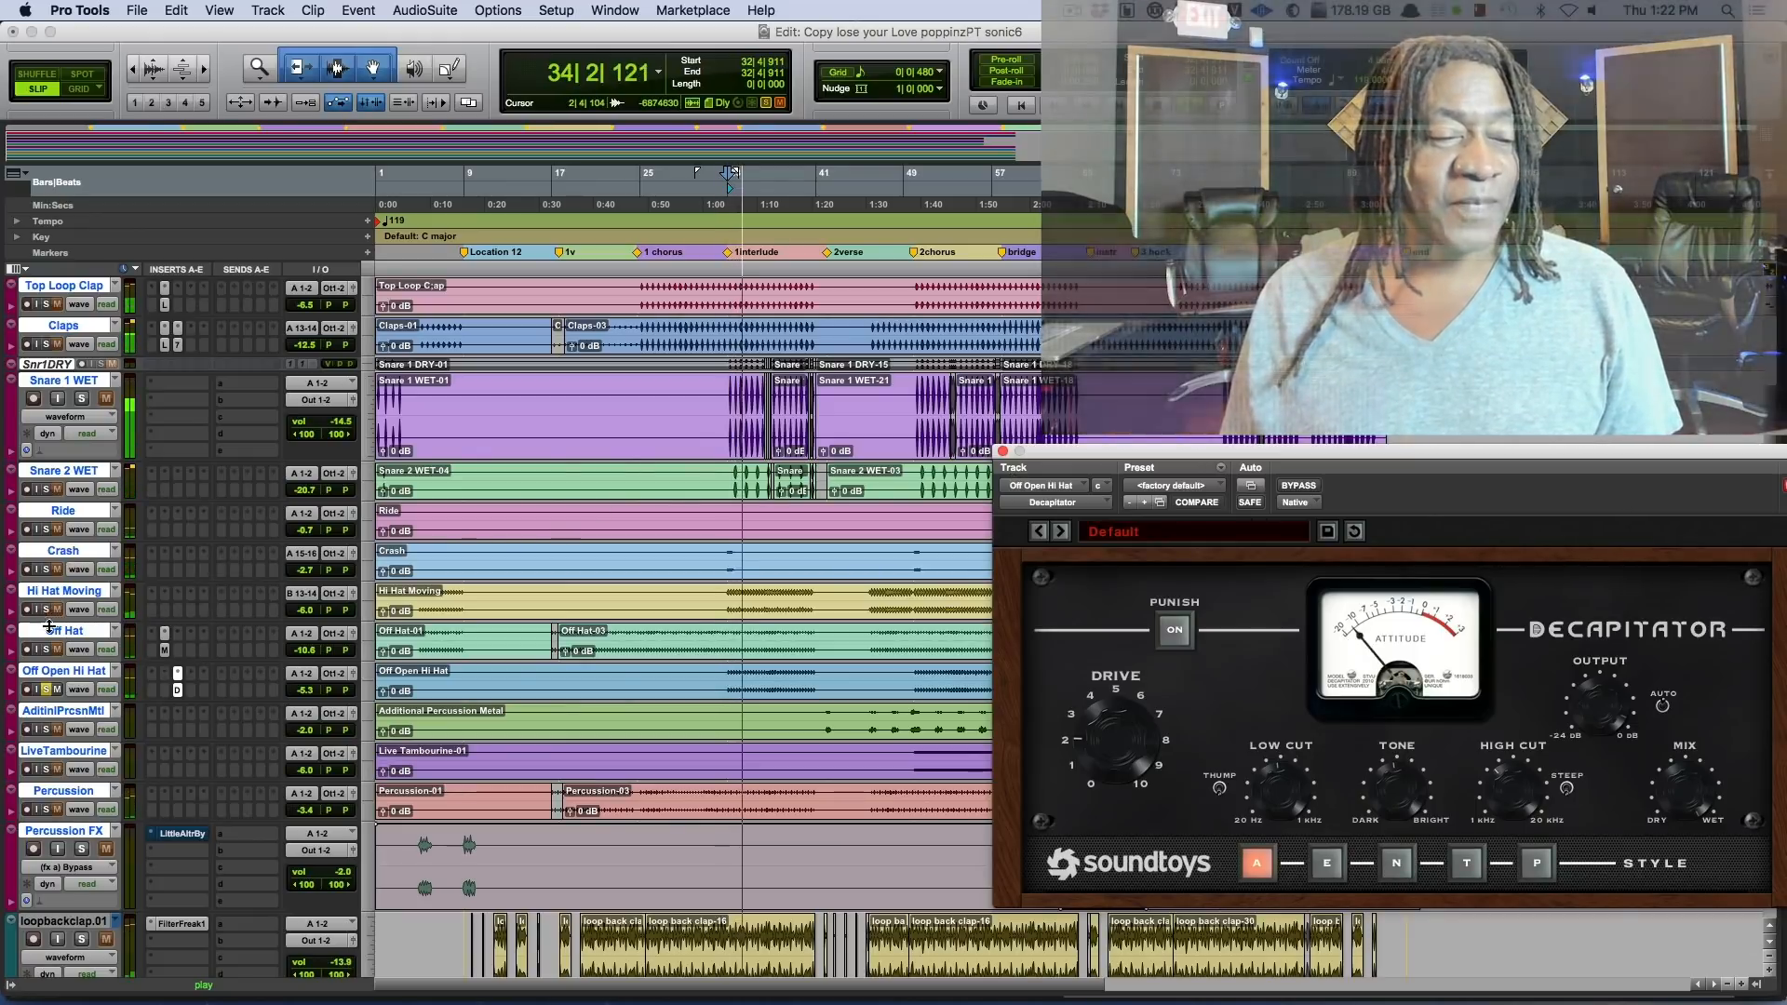
Add Off Hat to the soloed playback and open its JOEMEEK Meequalizer, keeping the plug-in window clear of the hat tracks.
click(46, 651)
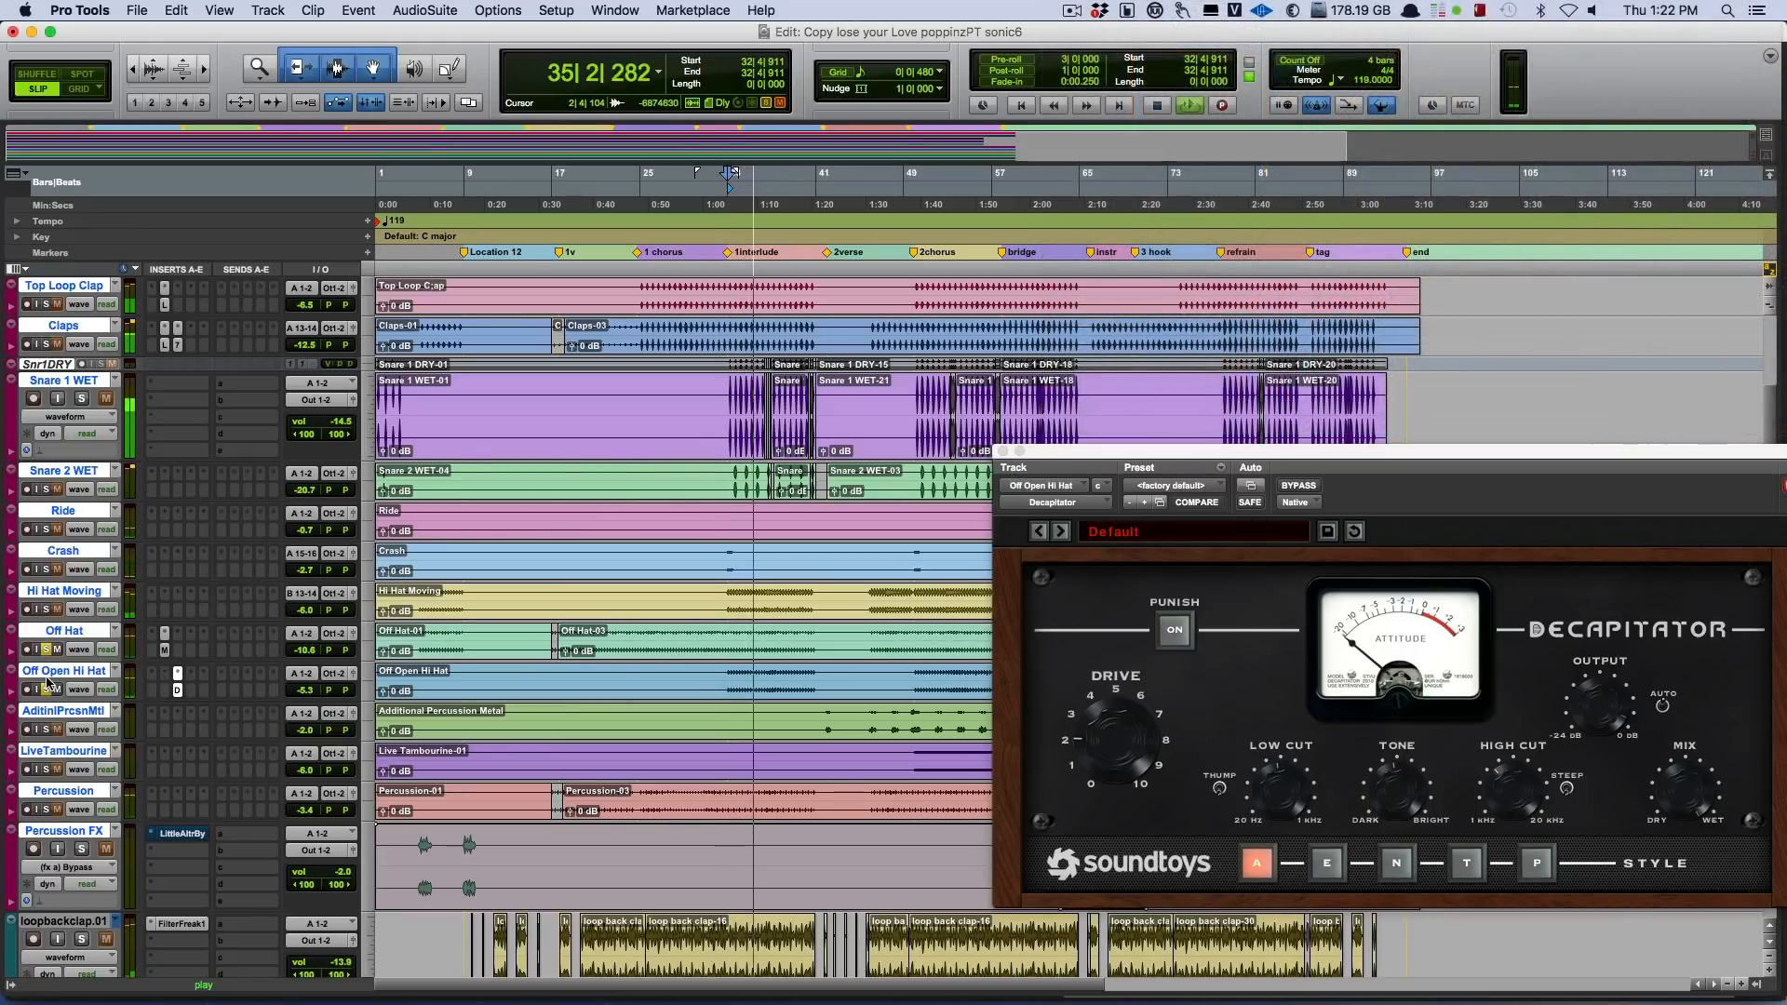
click(165, 652)
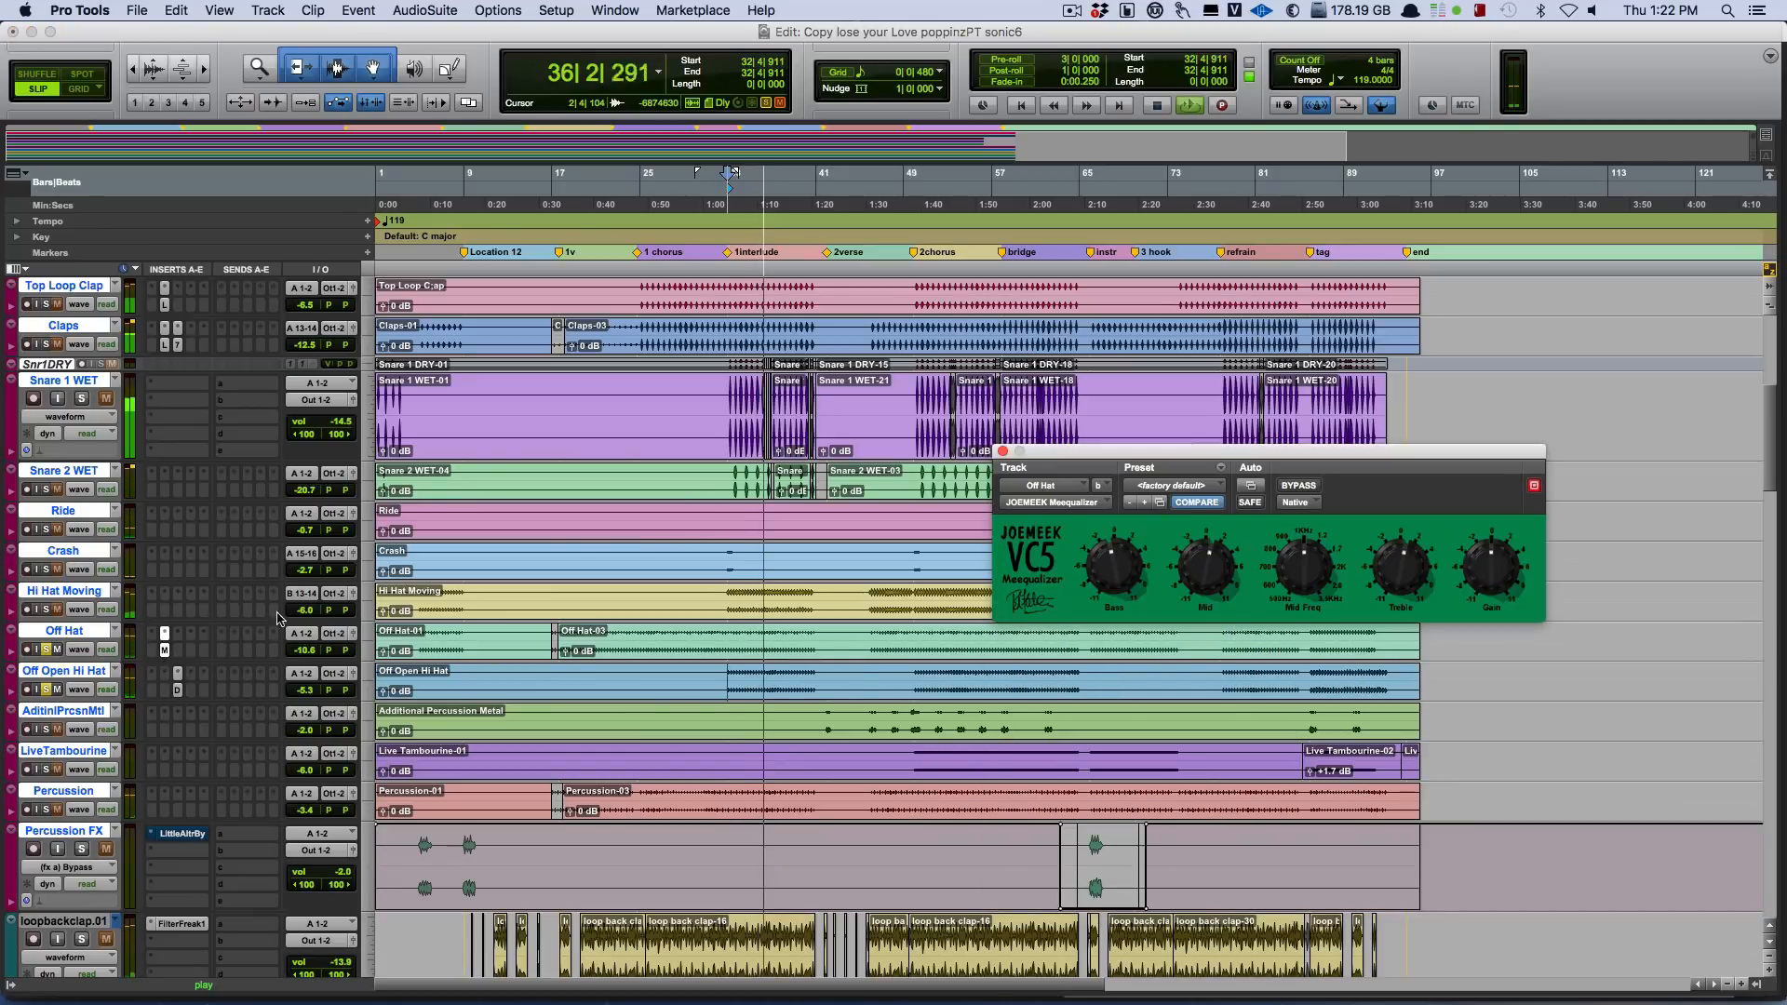
drag(1273, 454, 1322, 346)
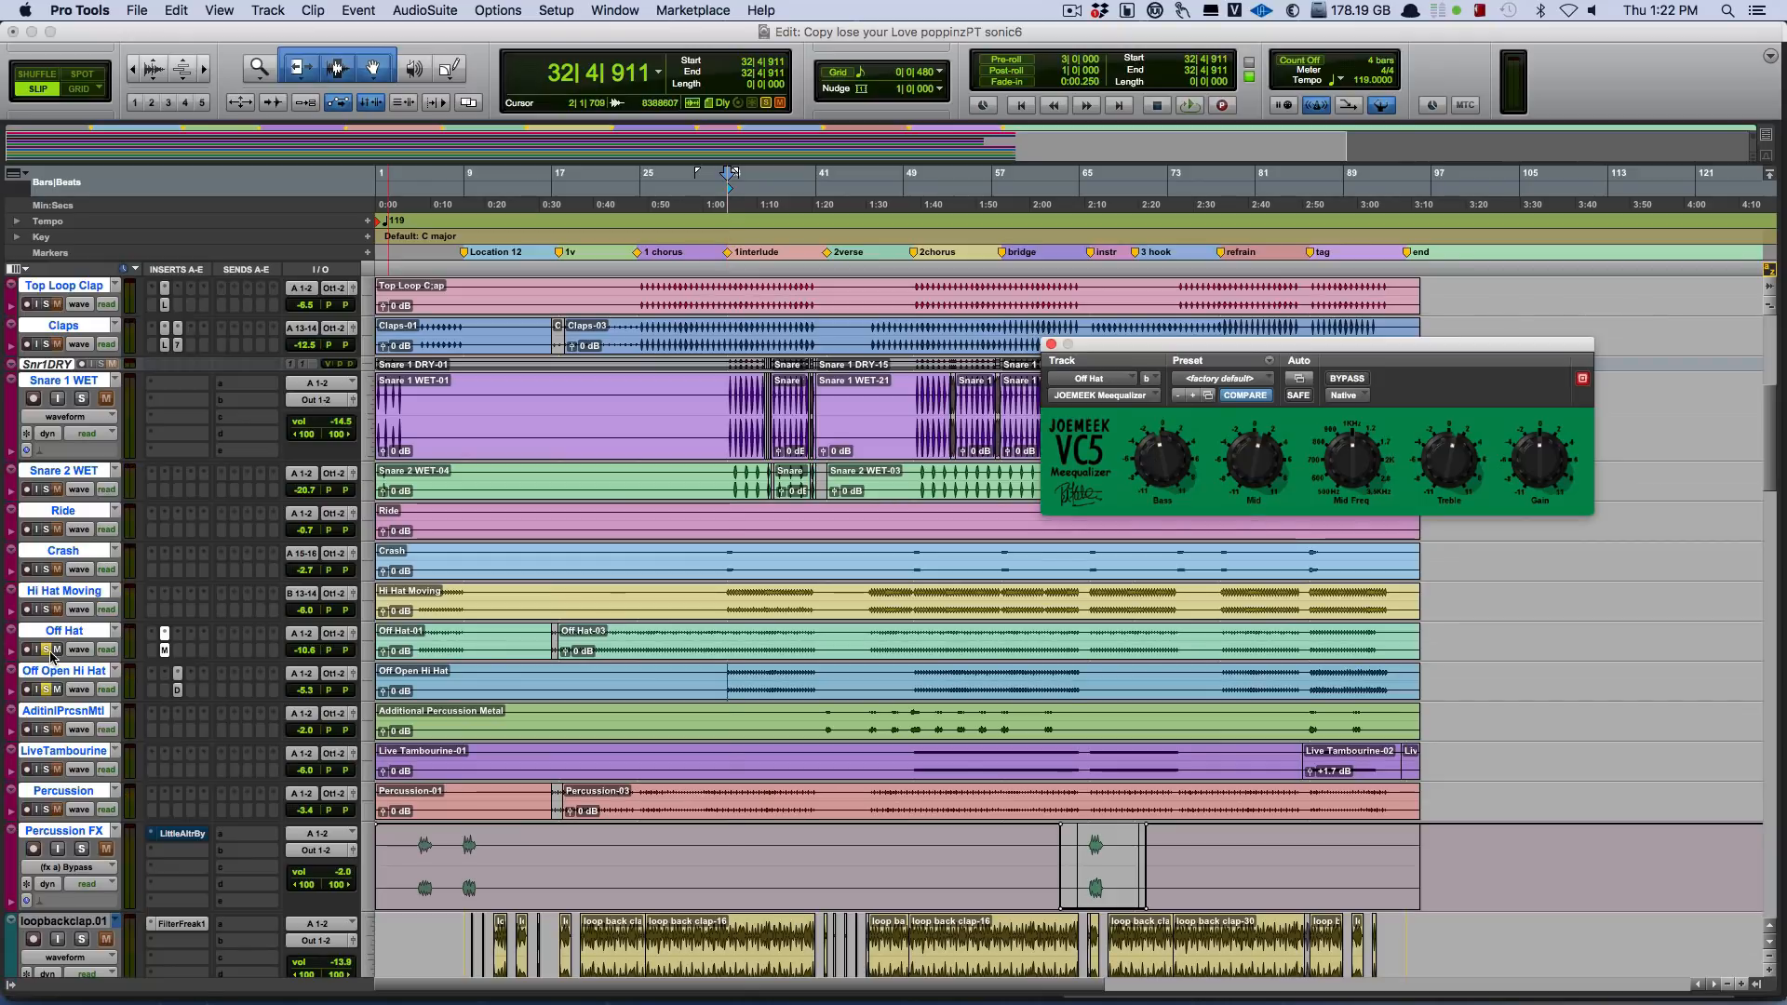
Replay the soloed hats, toggling the mute on Off Open Hi Hat and adding Hi Hat Moving to the solo, and stop playback.
key(space)
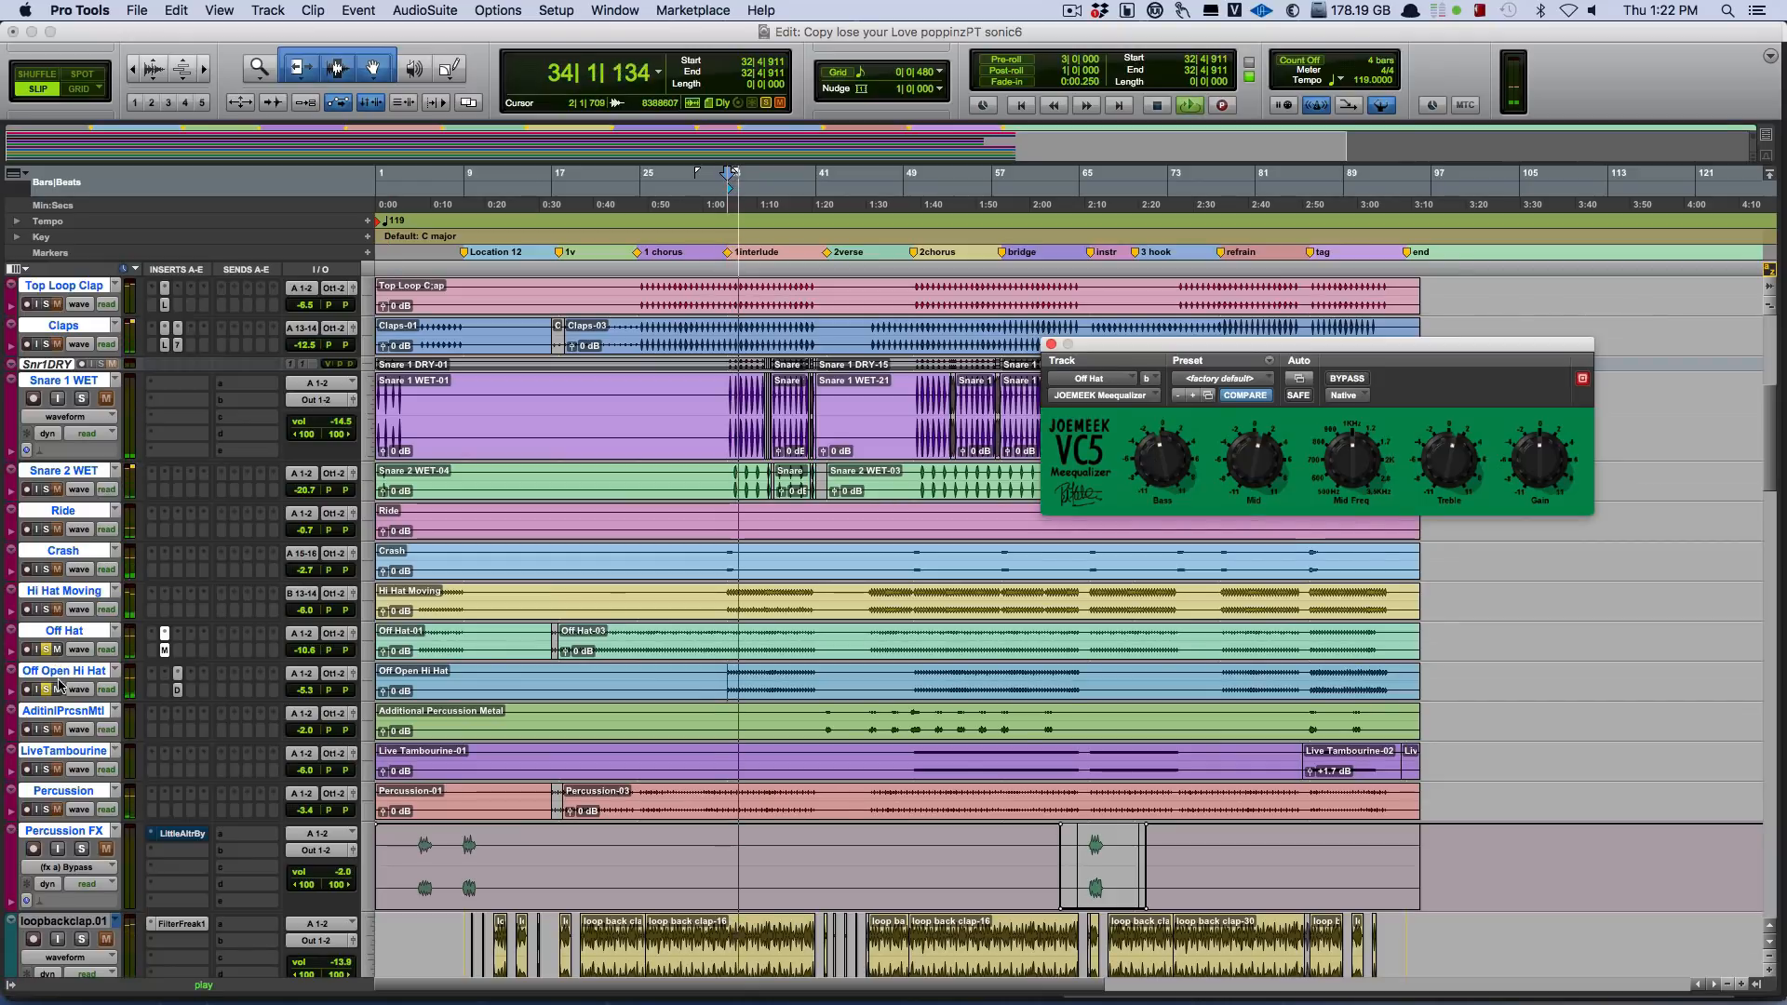
click(56, 690)
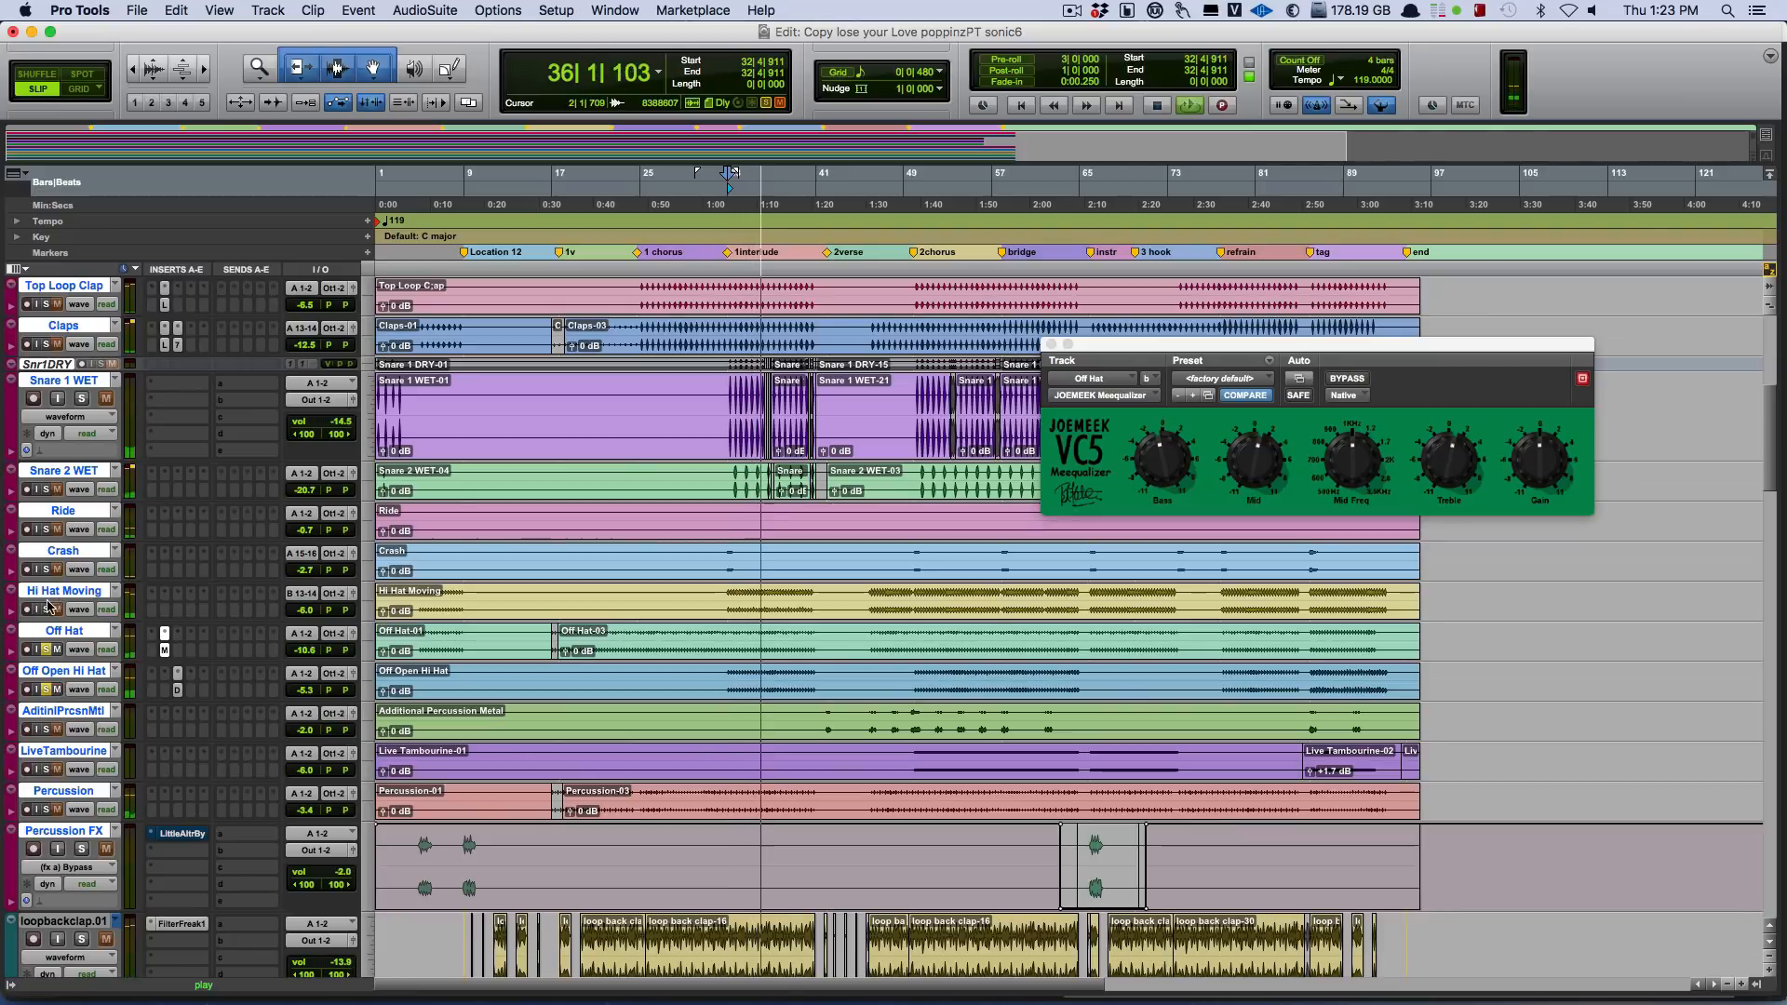
click(48, 610)
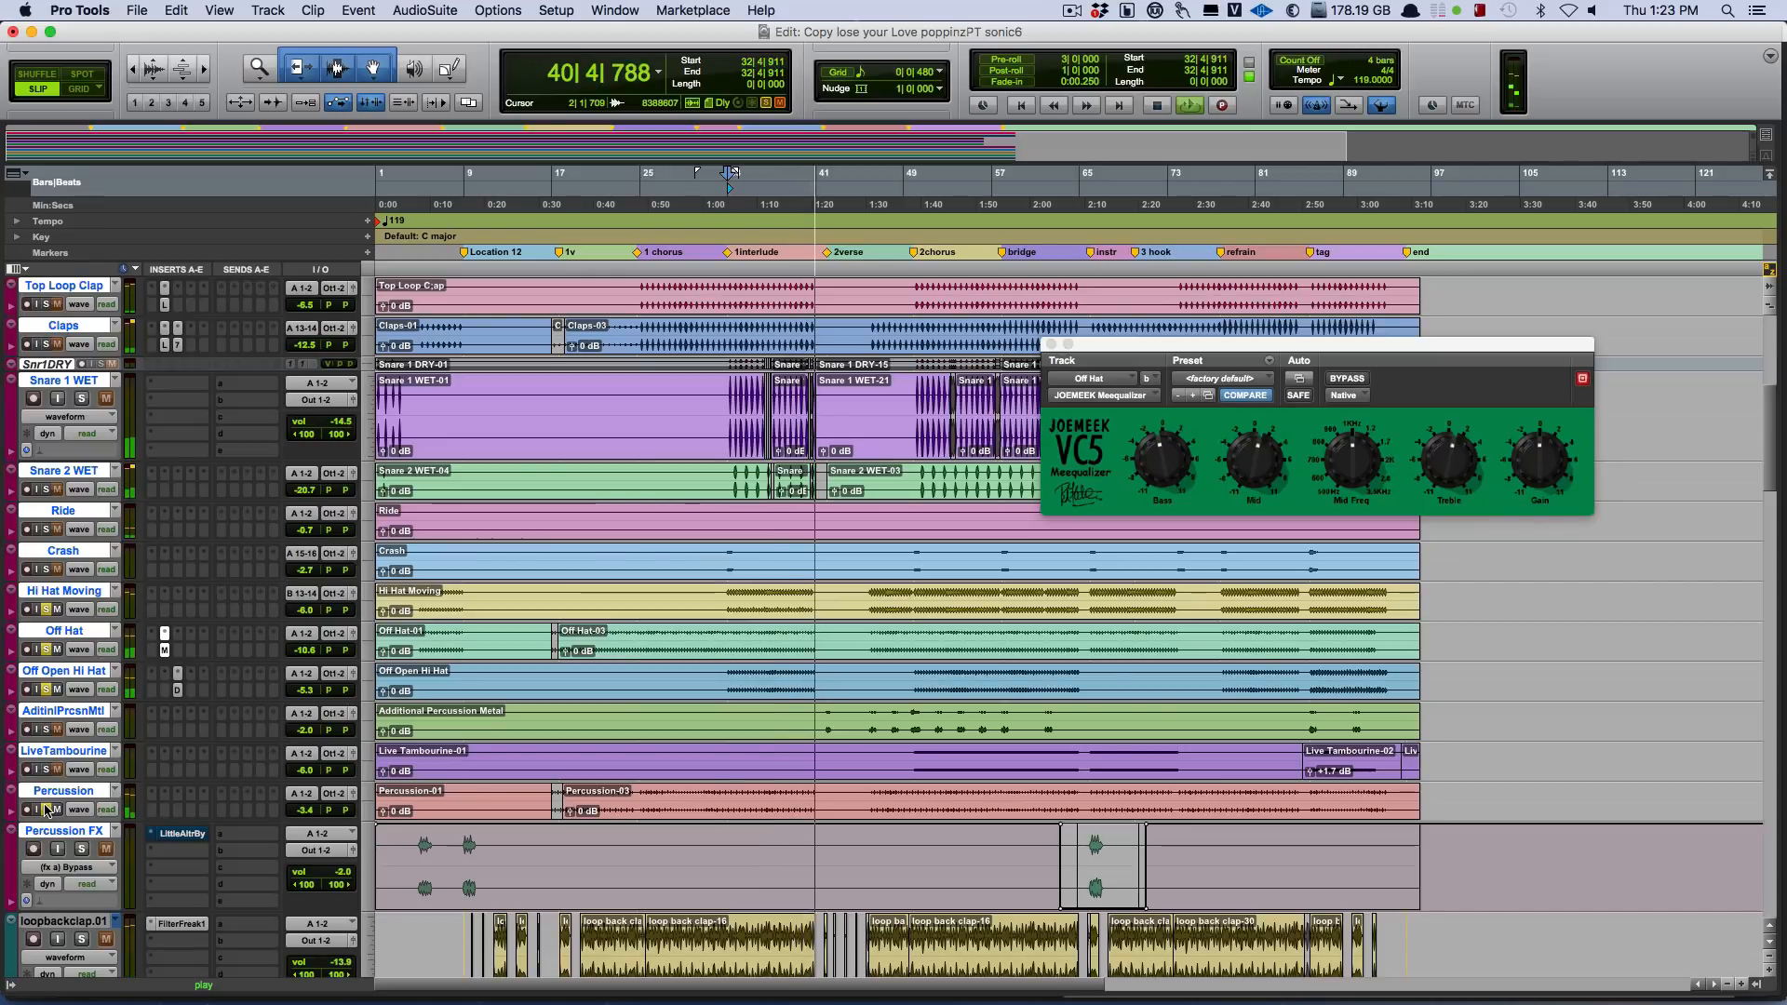
key(space)
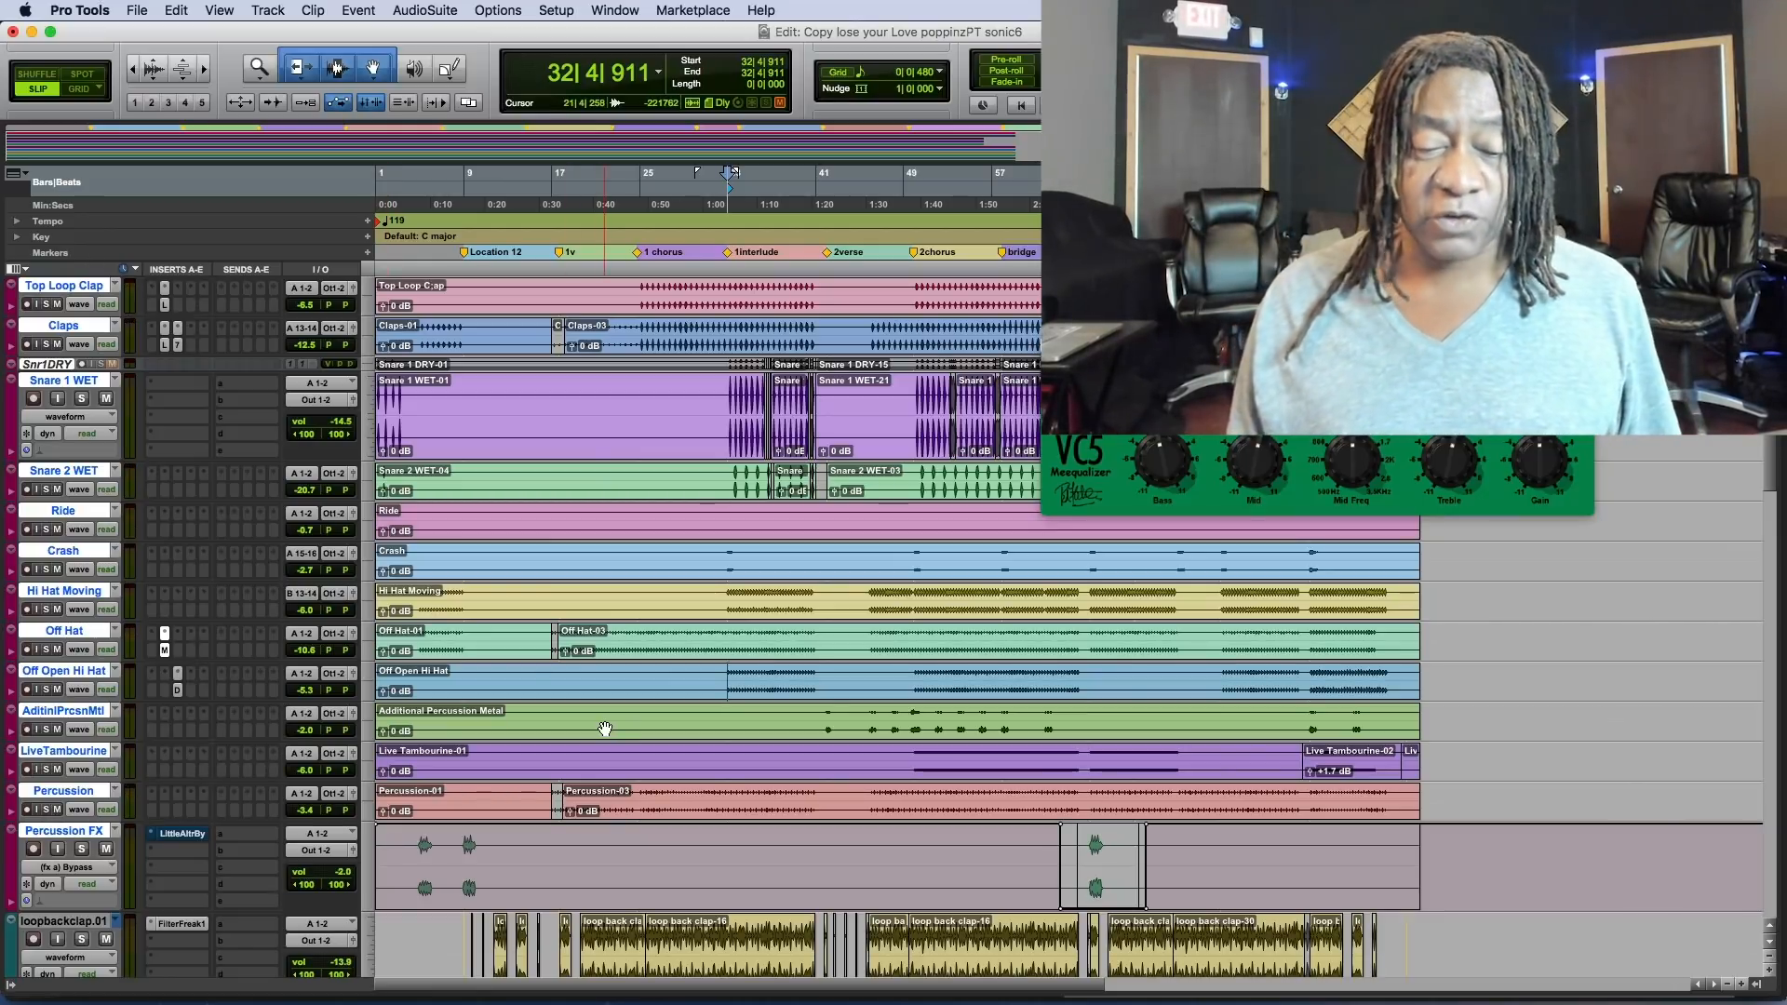
Play the Bass Bridge track soloed from bar 66, at the start of its clip.
scroll(599, 730, down, 6)
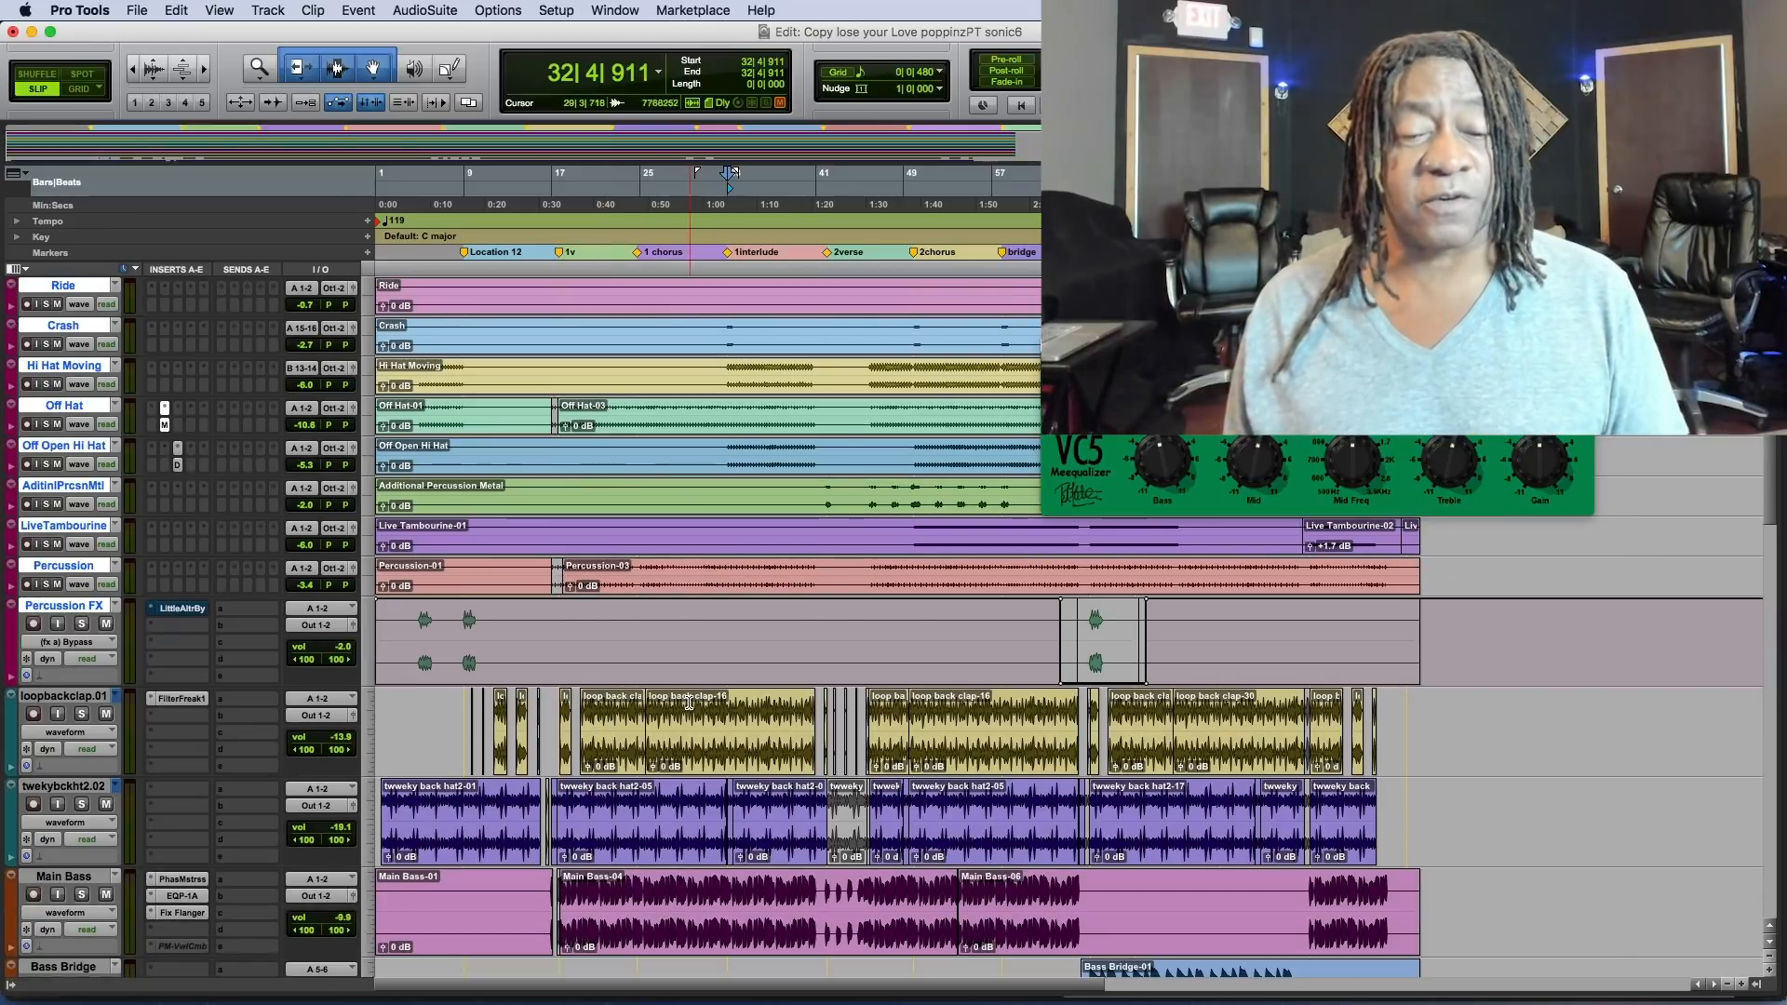
scroll(1145, 700, down, 8)
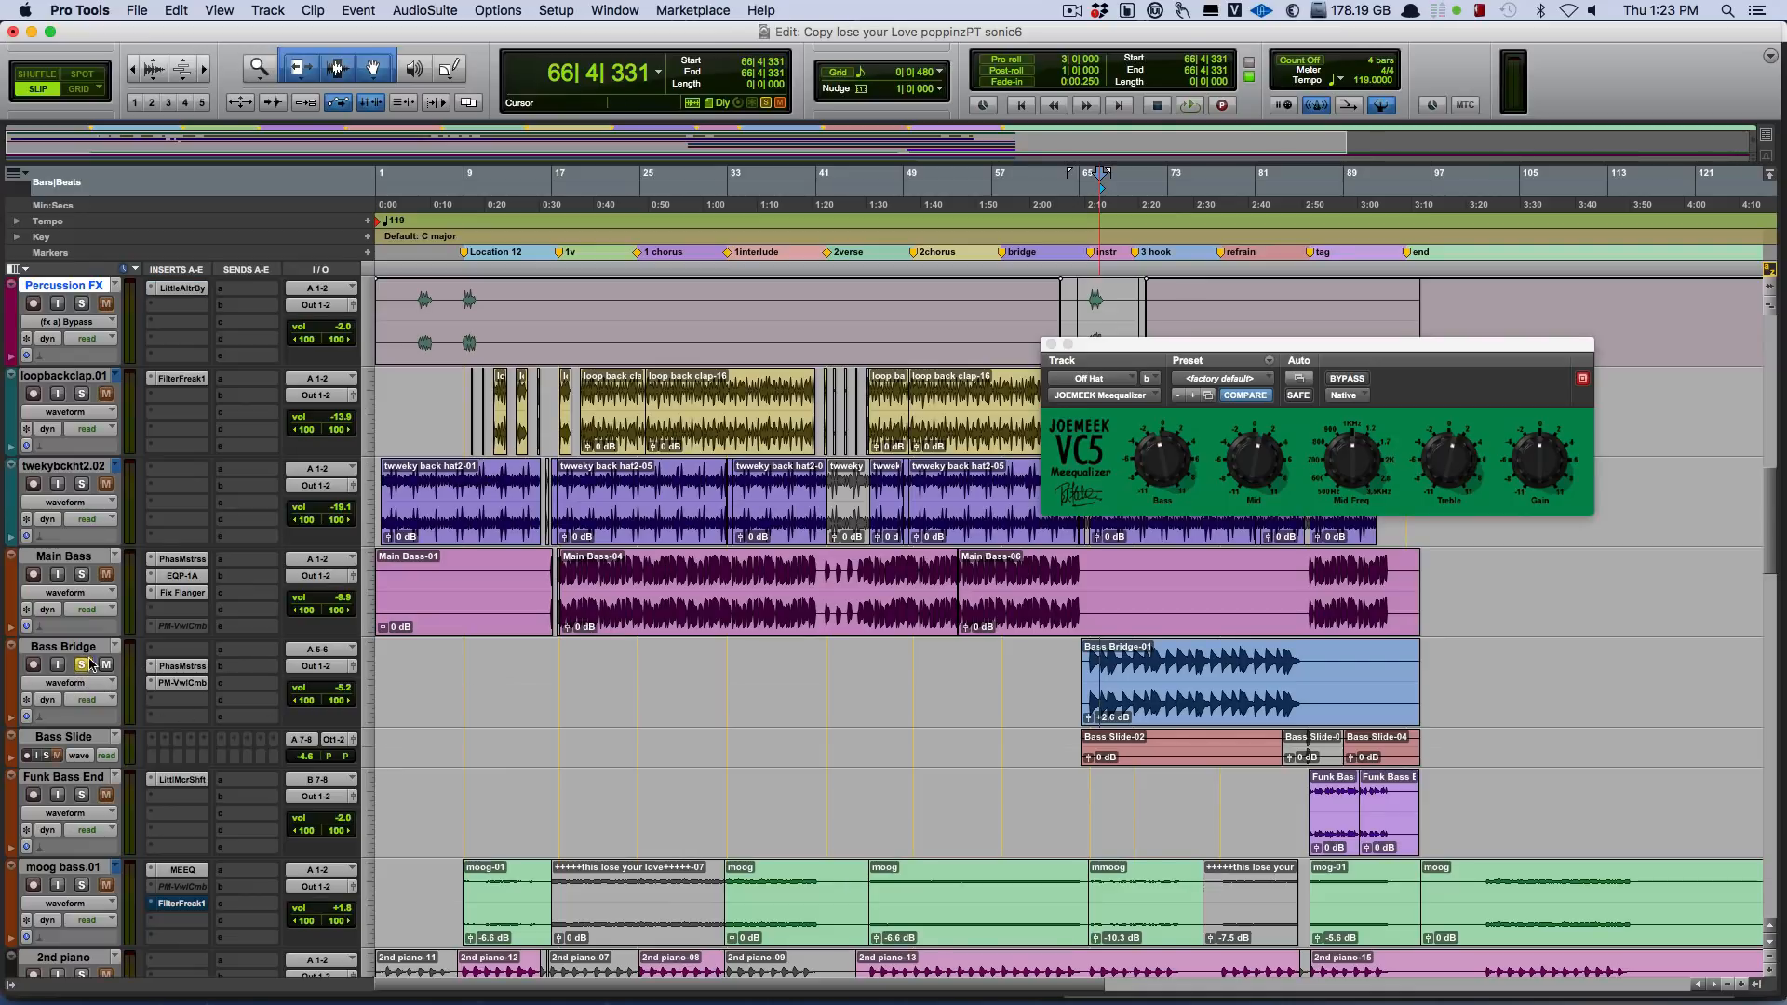
key(space)
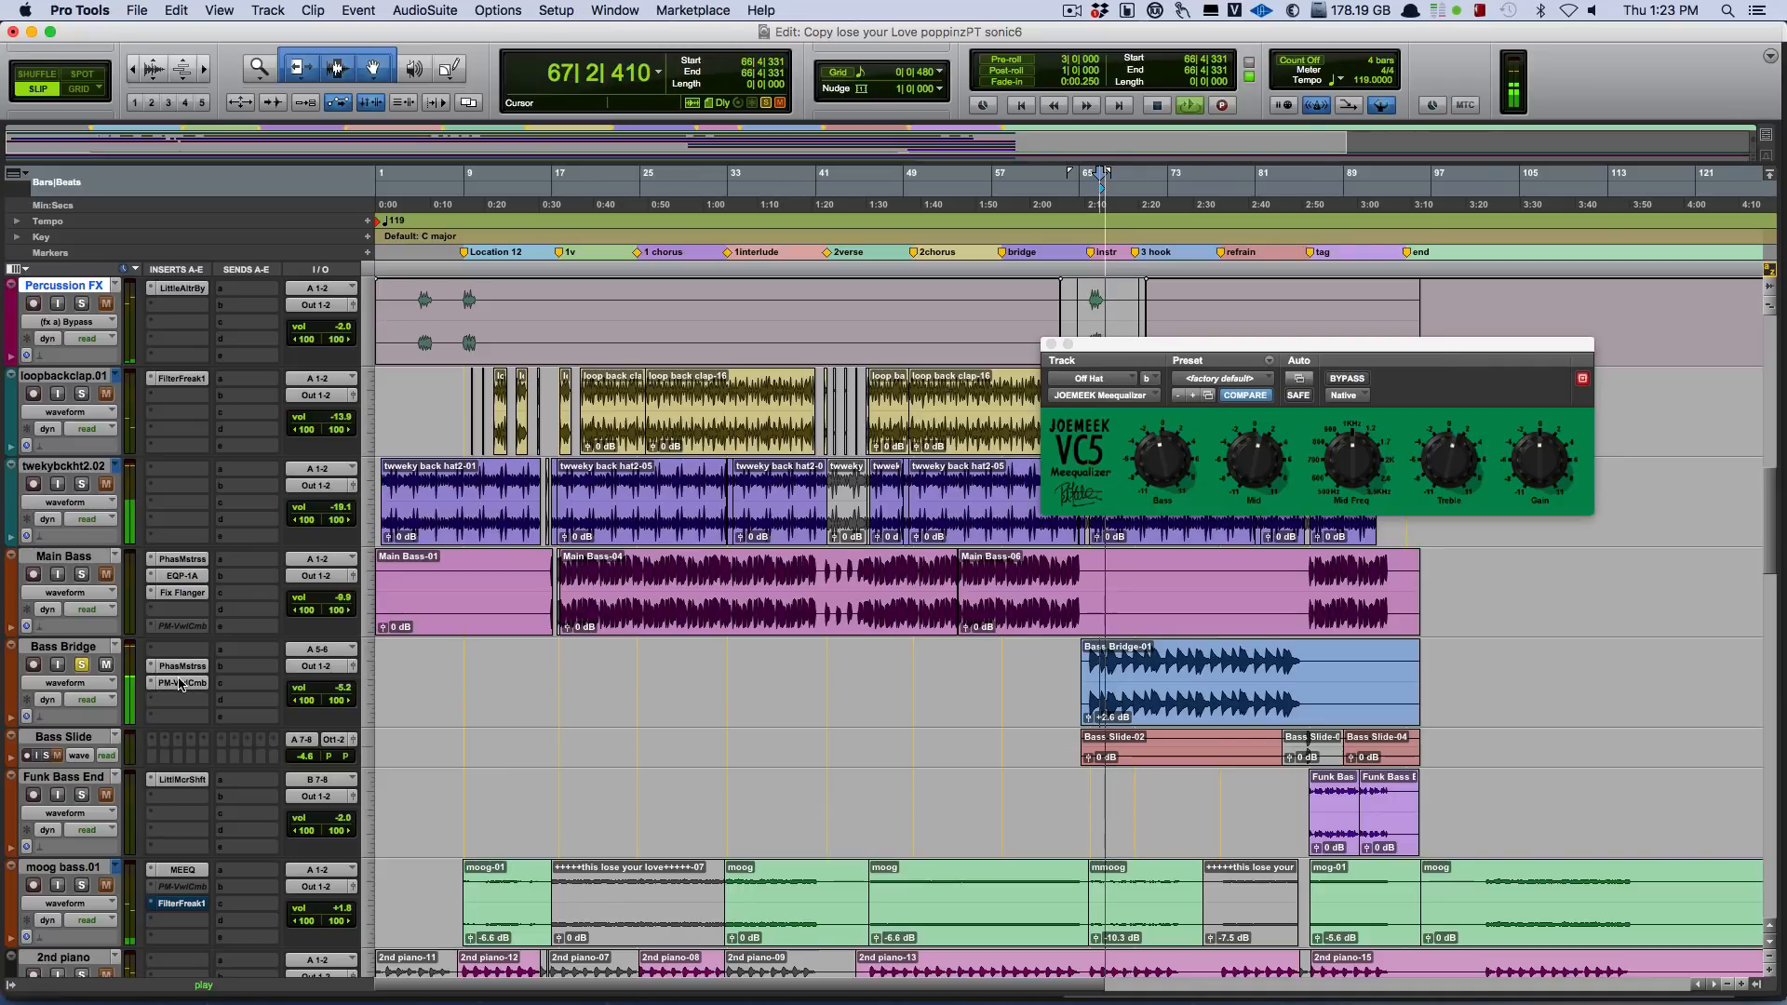
Bypass both PM-VowelComb and PhaseMistress on Bass Bridge while the soloed track plays.
click(182, 683)
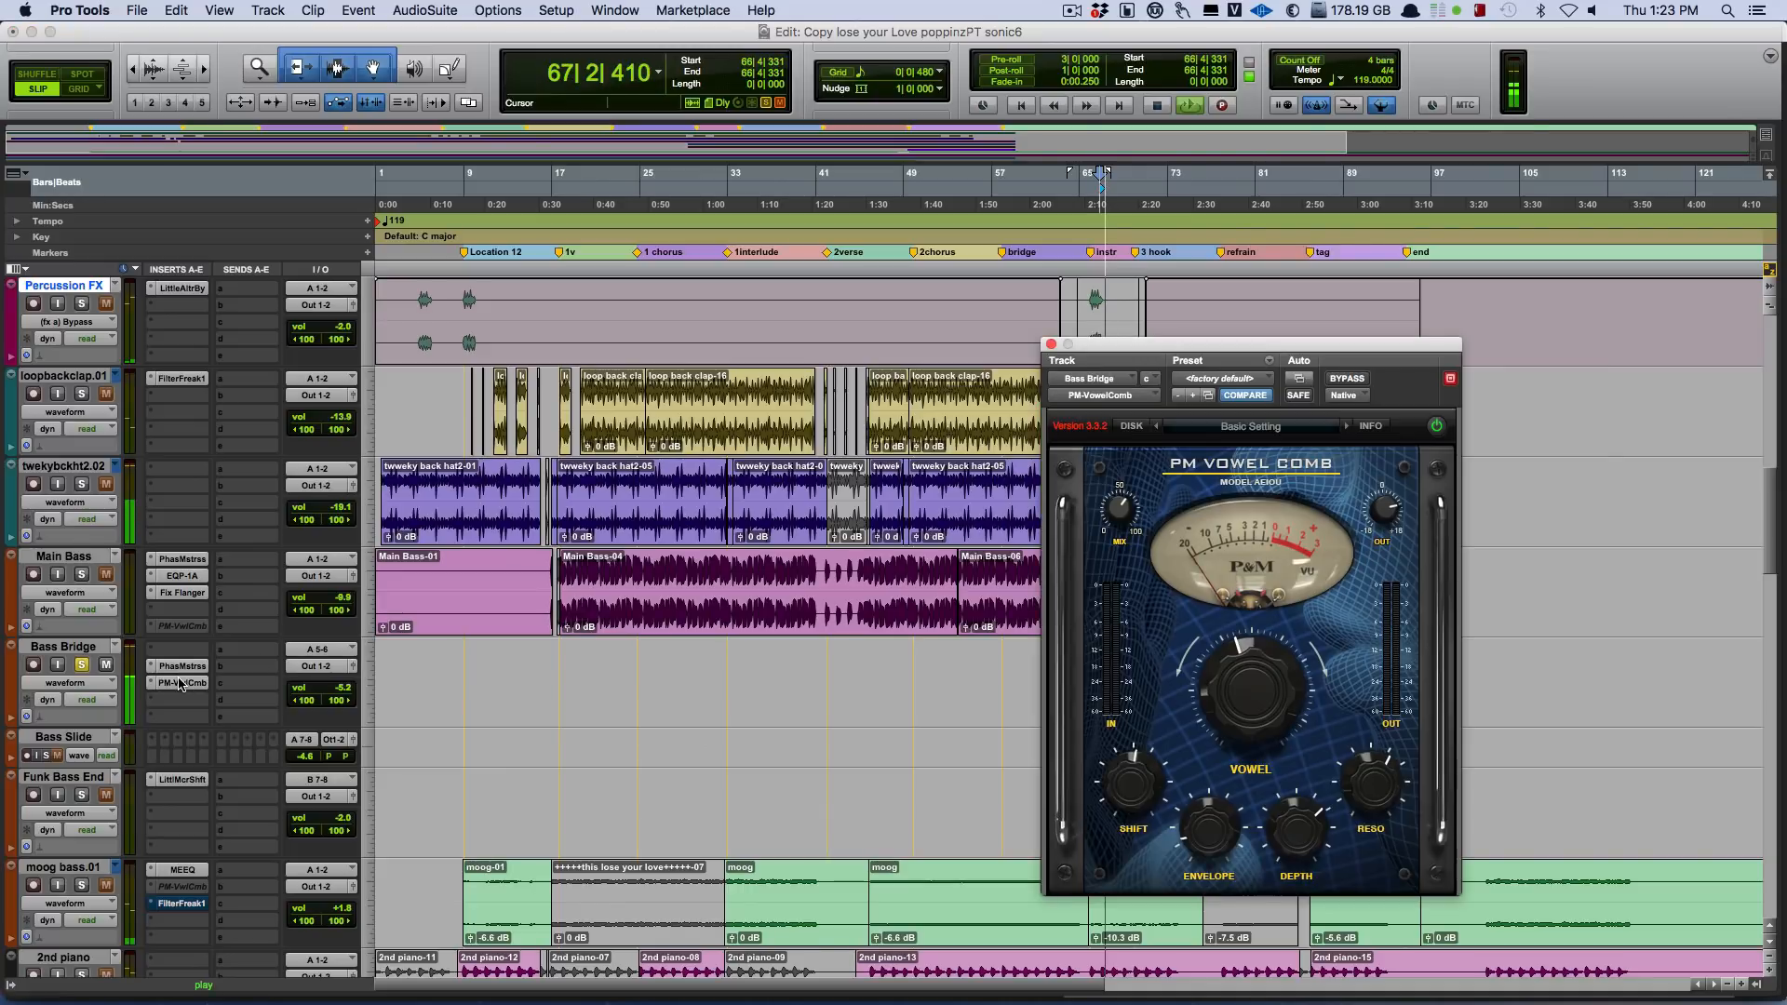
click(1342, 380)
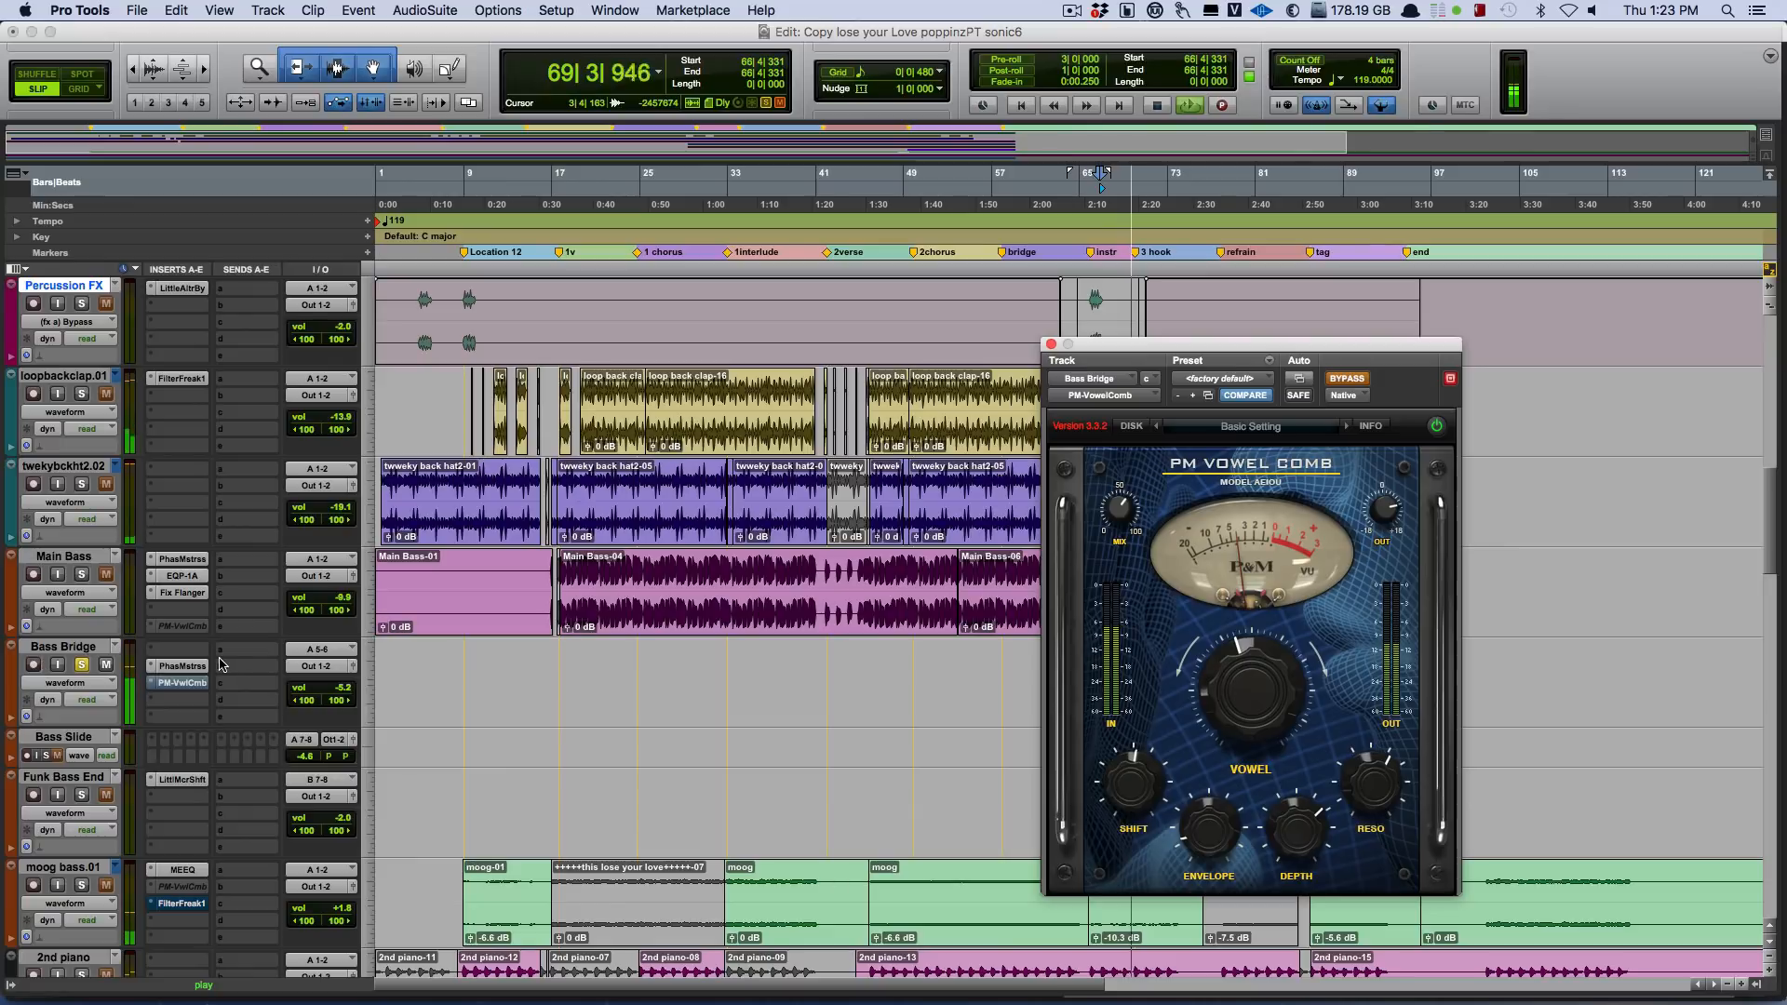
right_click(186, 670)
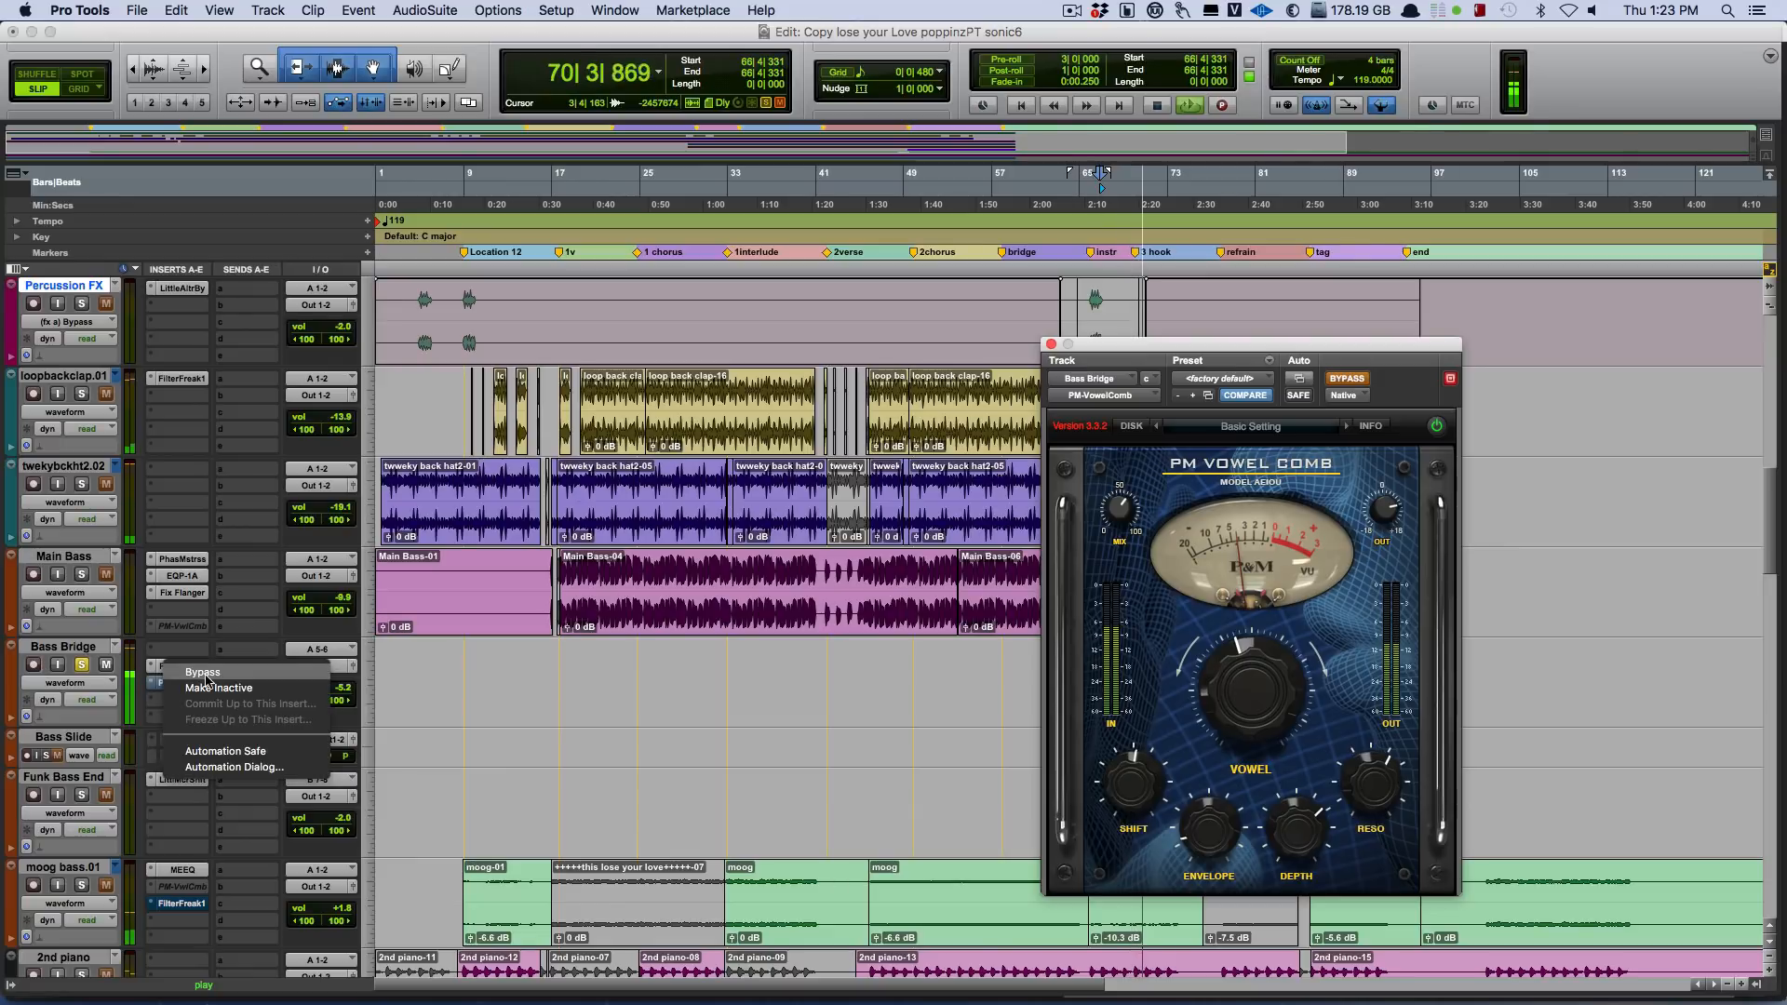
click(207, 678)
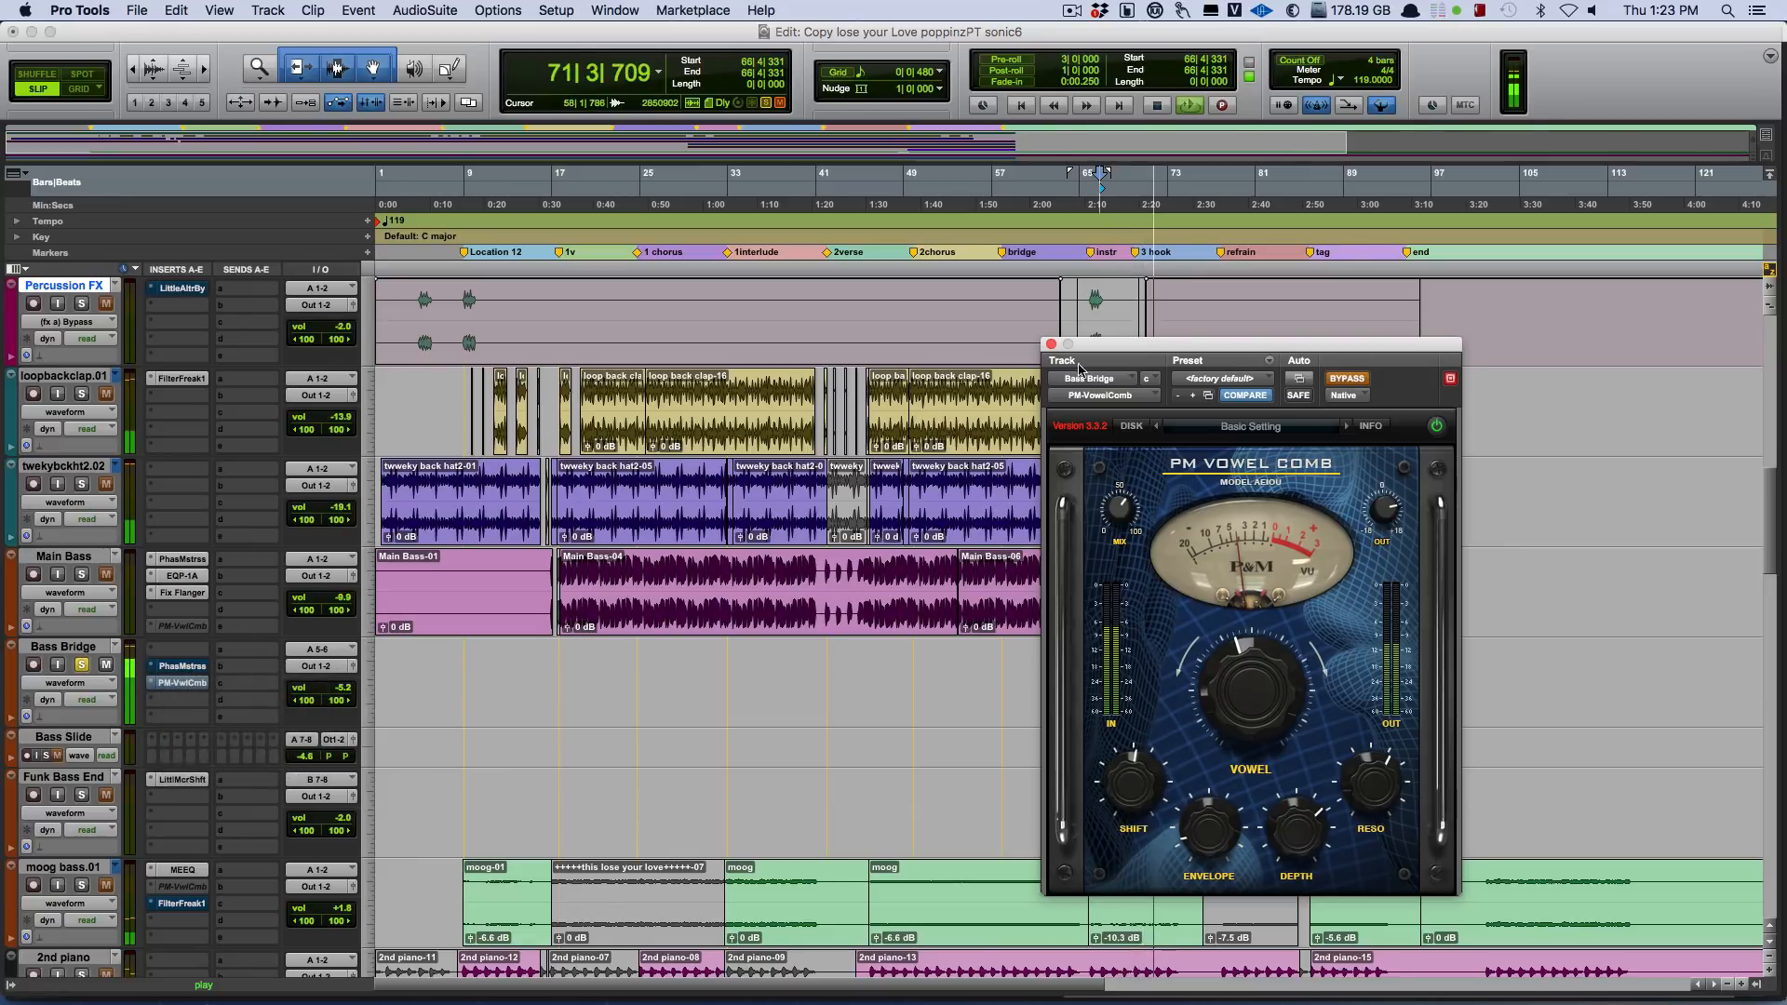
Move the PM-VowelComb window off the Bass Bridge clip, keep it open, and open PhaseMistress from the same track.
drag(1120, 358, 683, 481)
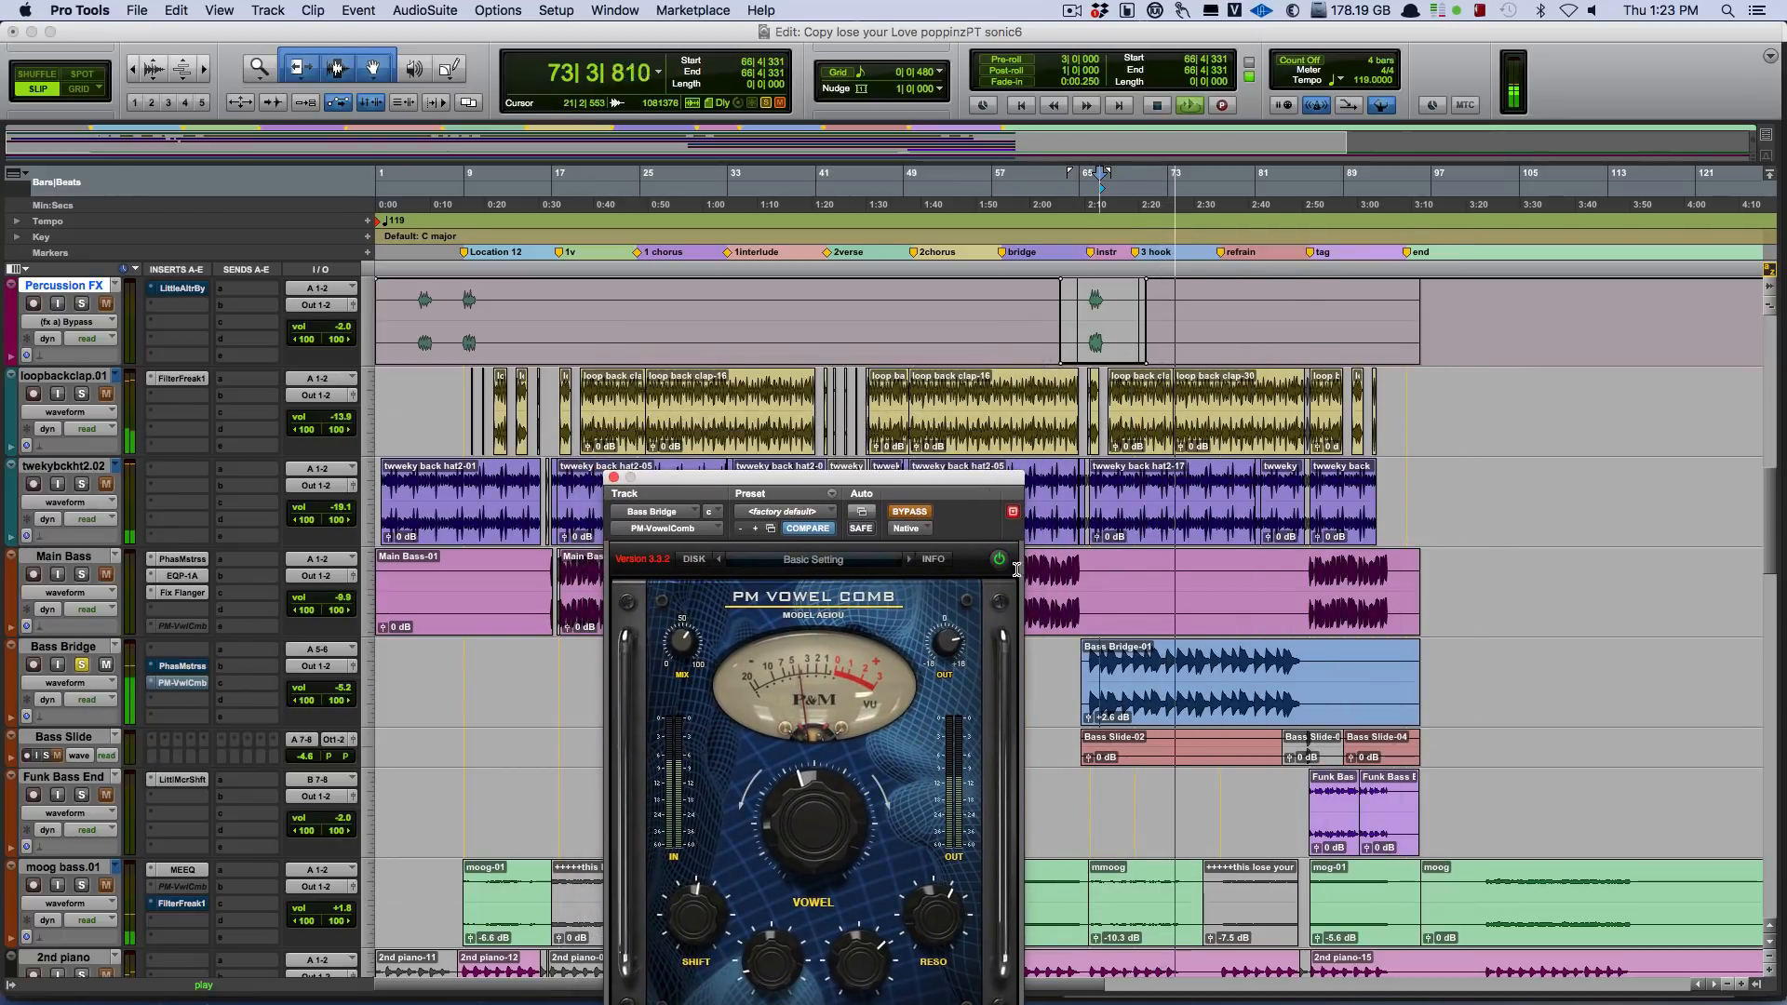
click(1014, 512)
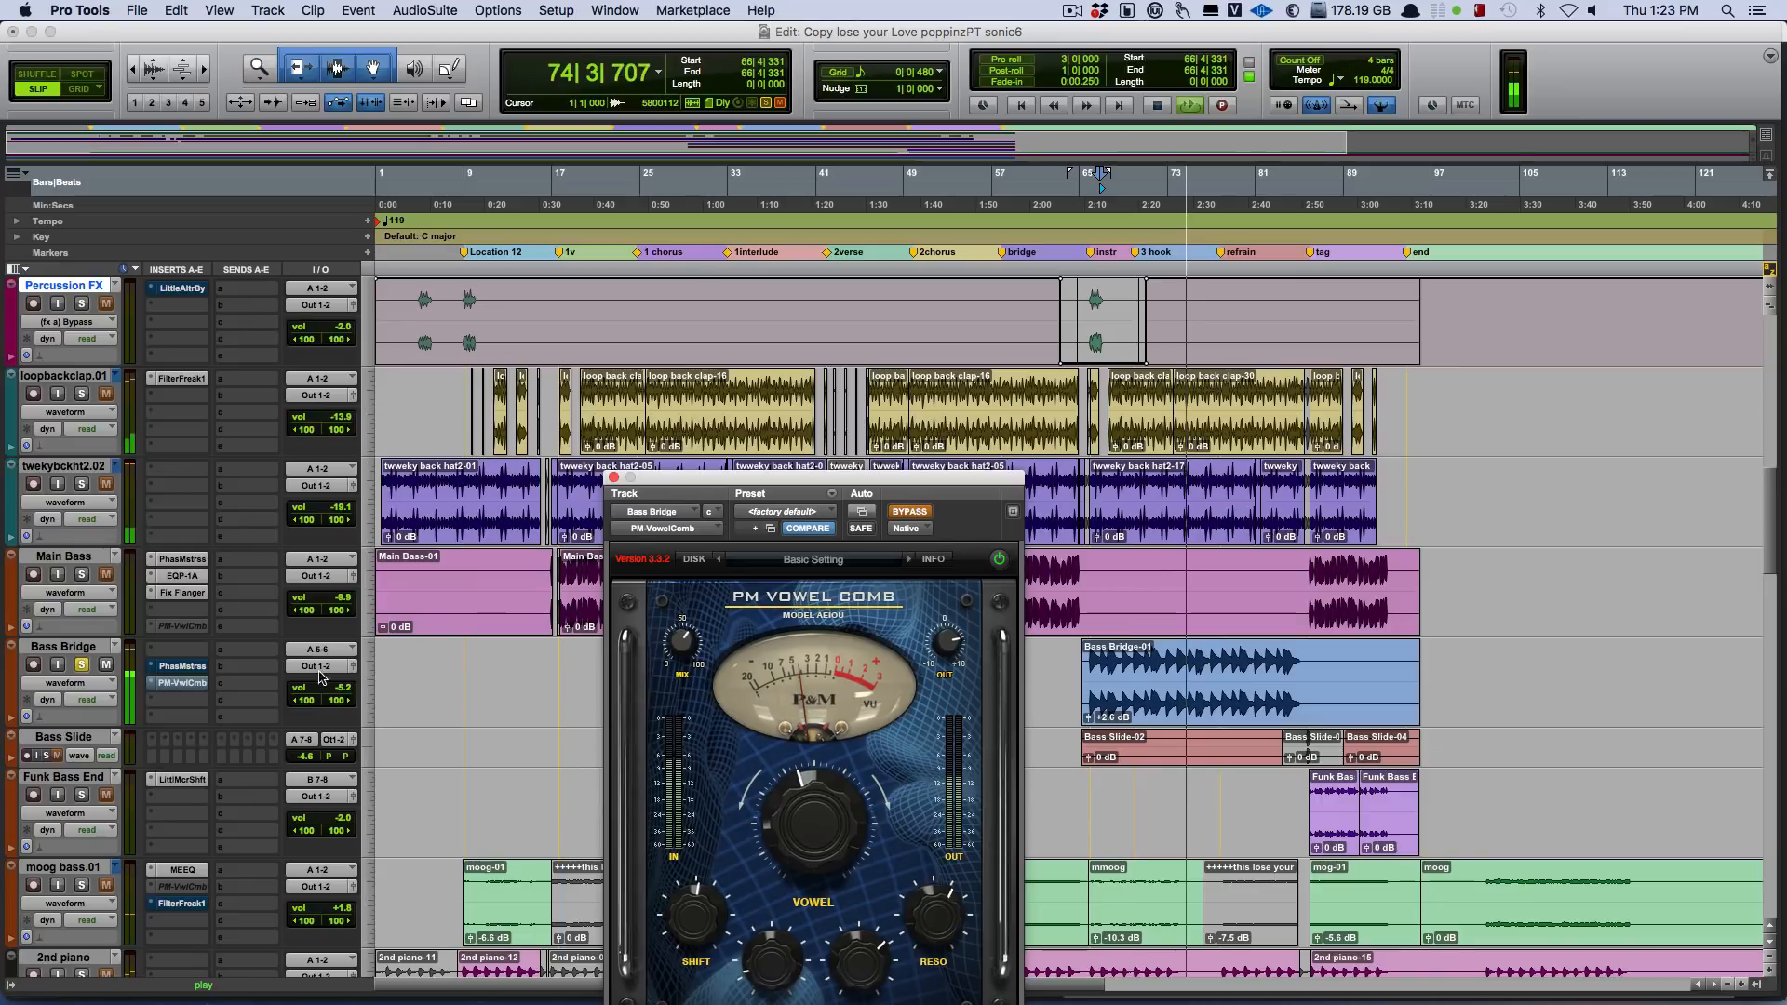
click(181, 666)
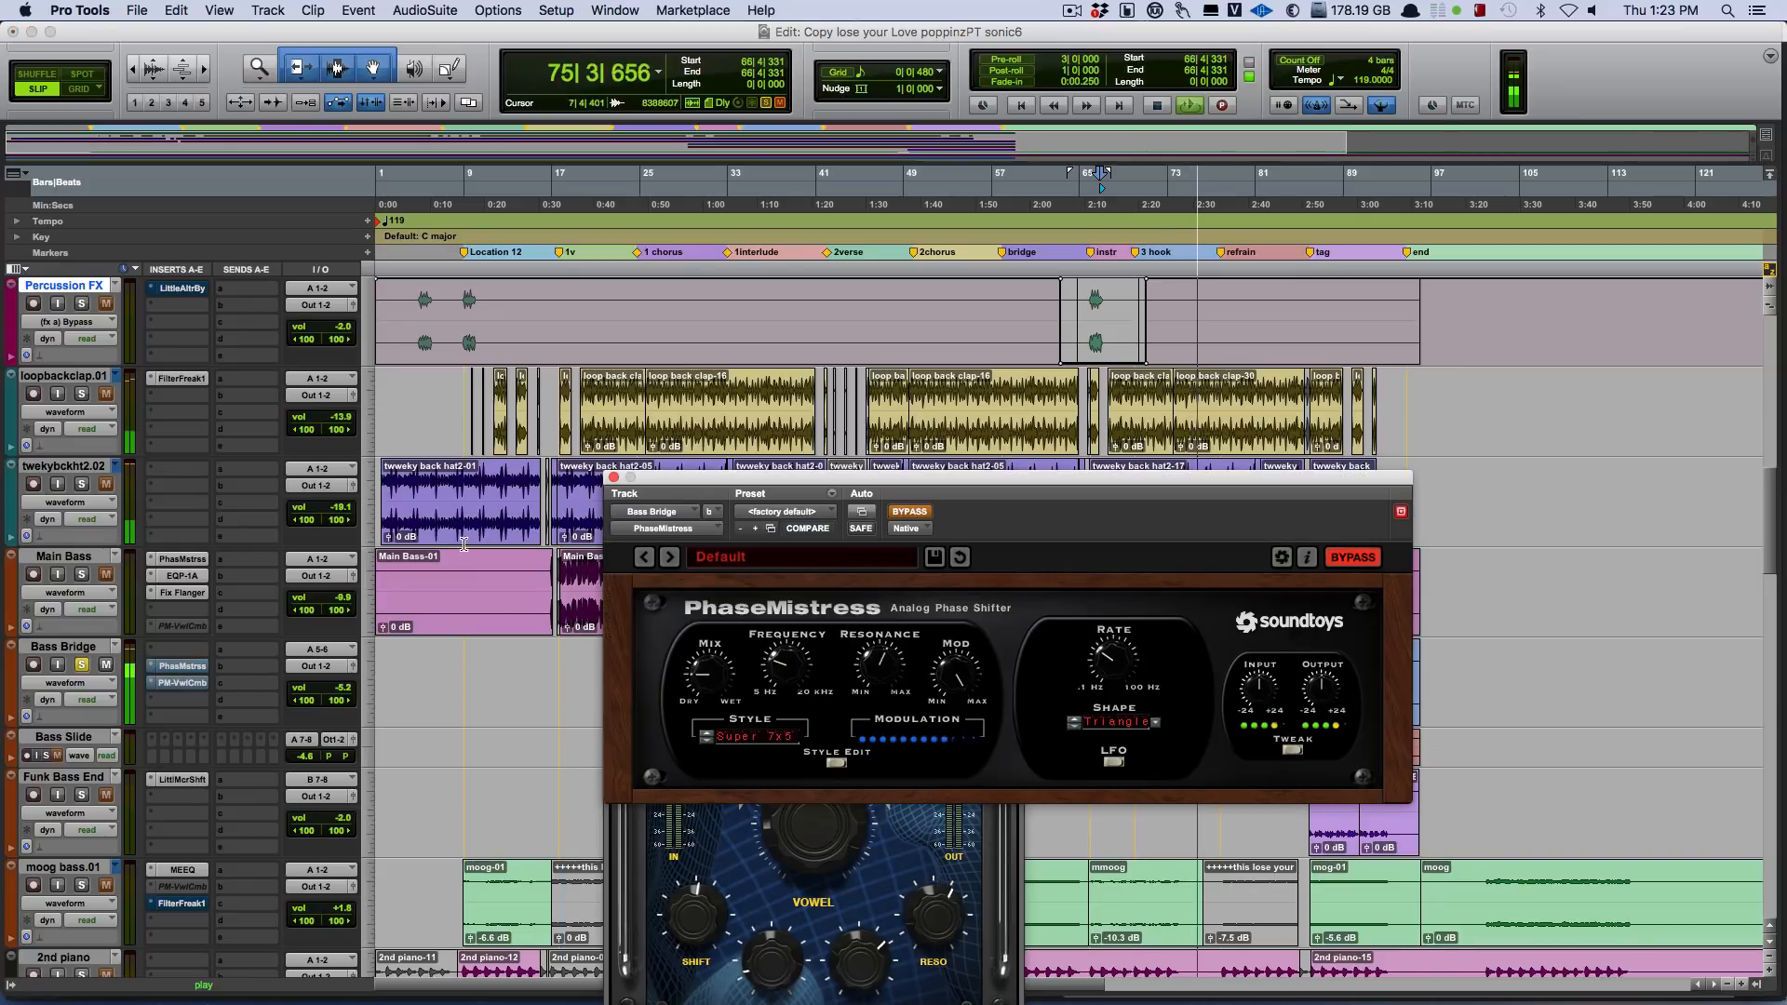
Move the PhaseMistress window clear of PM-VowelComb, turn off bypass on both Bass Bridge plug-ins during playback, and stop.
drag(933, 477, 927, 154)
click(903, 187)
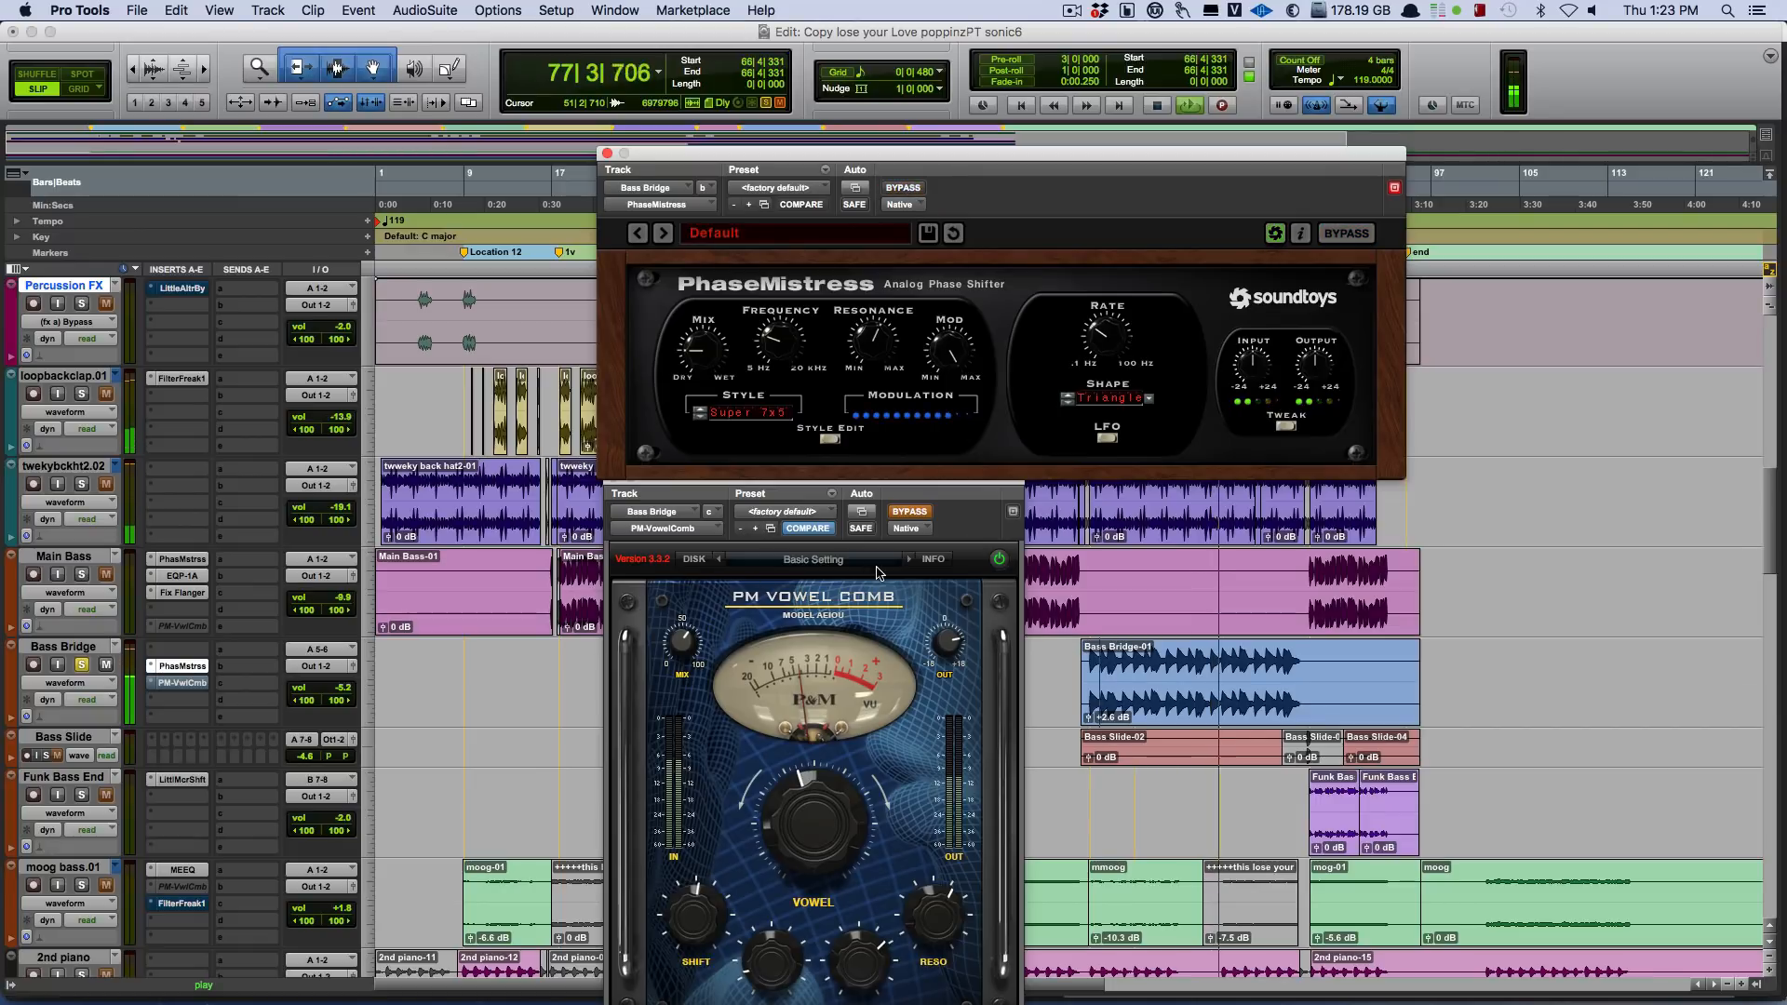
click(915, 513)
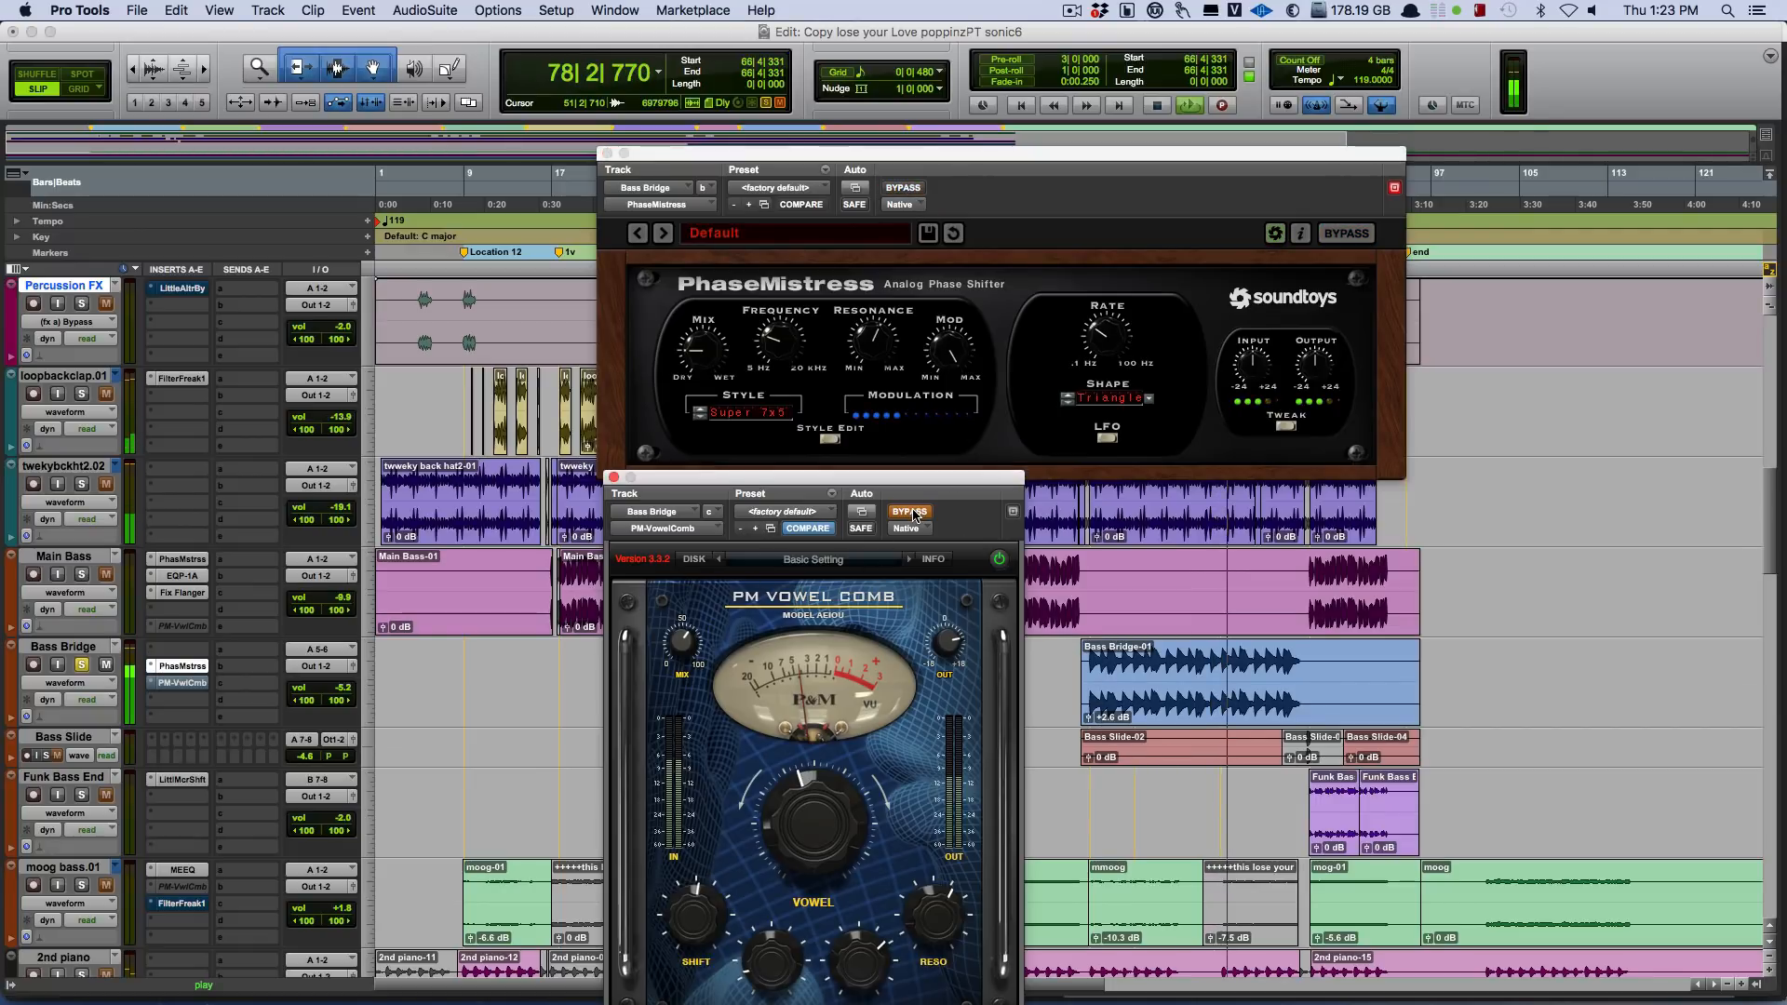
click(915, 514)
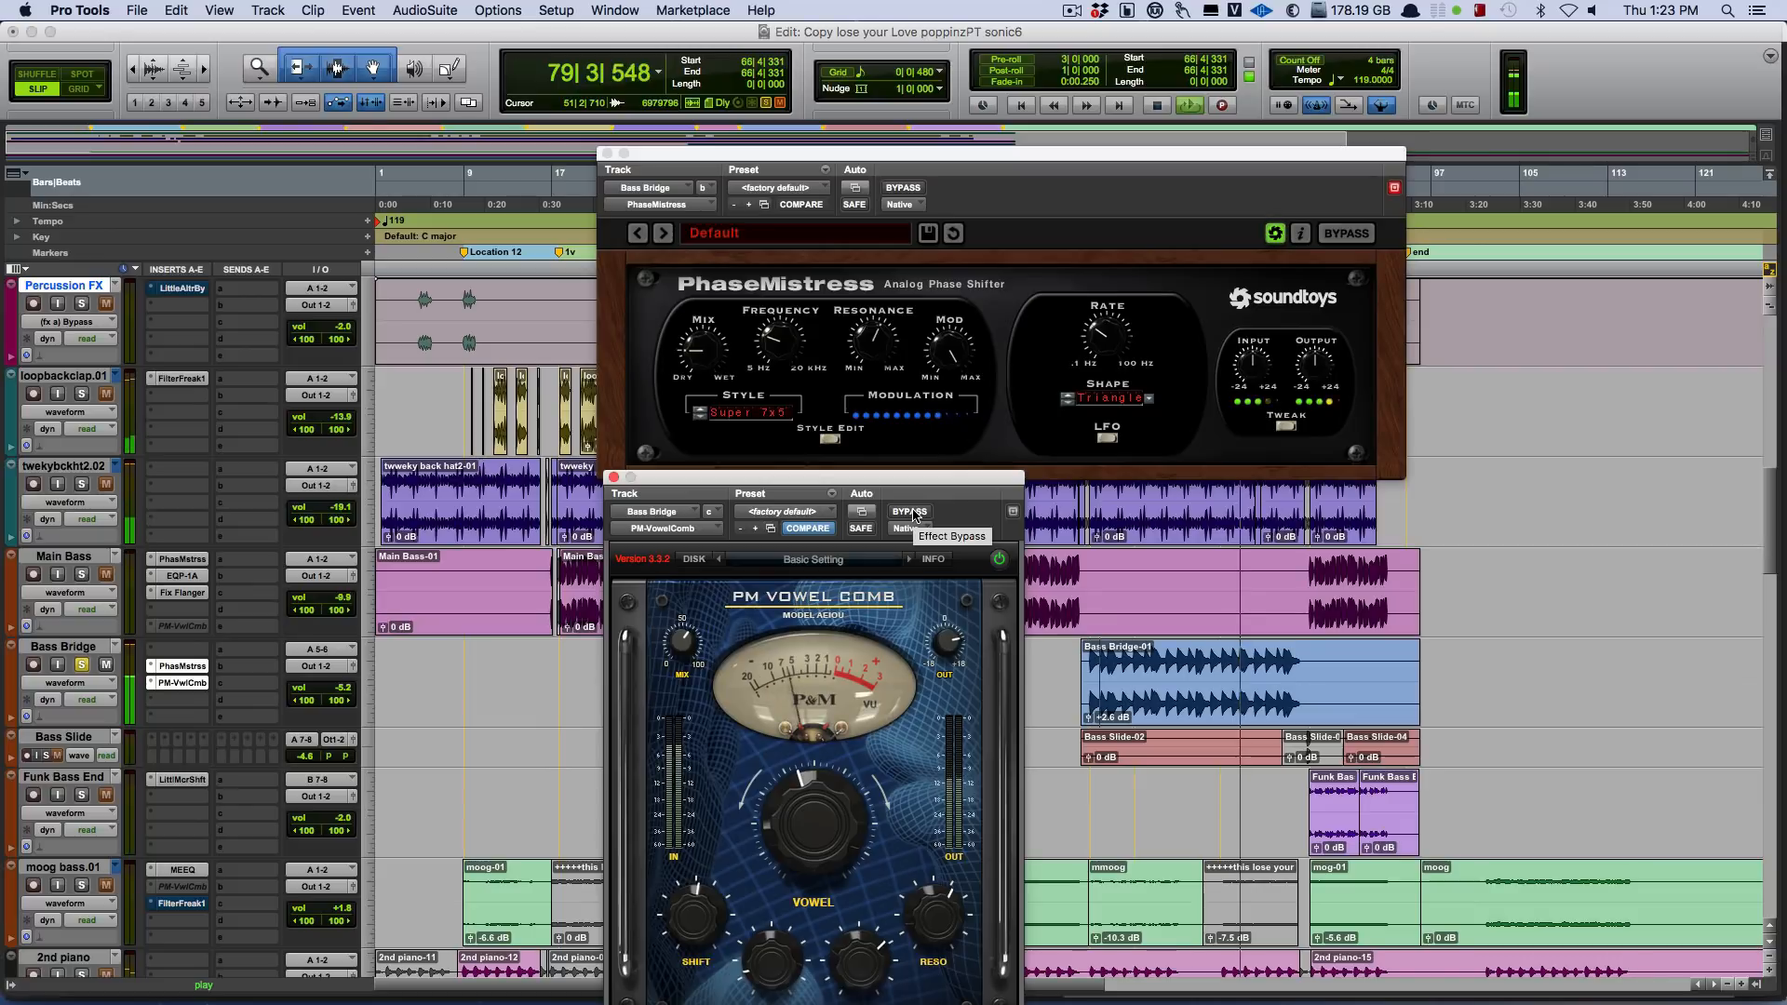
key(space)
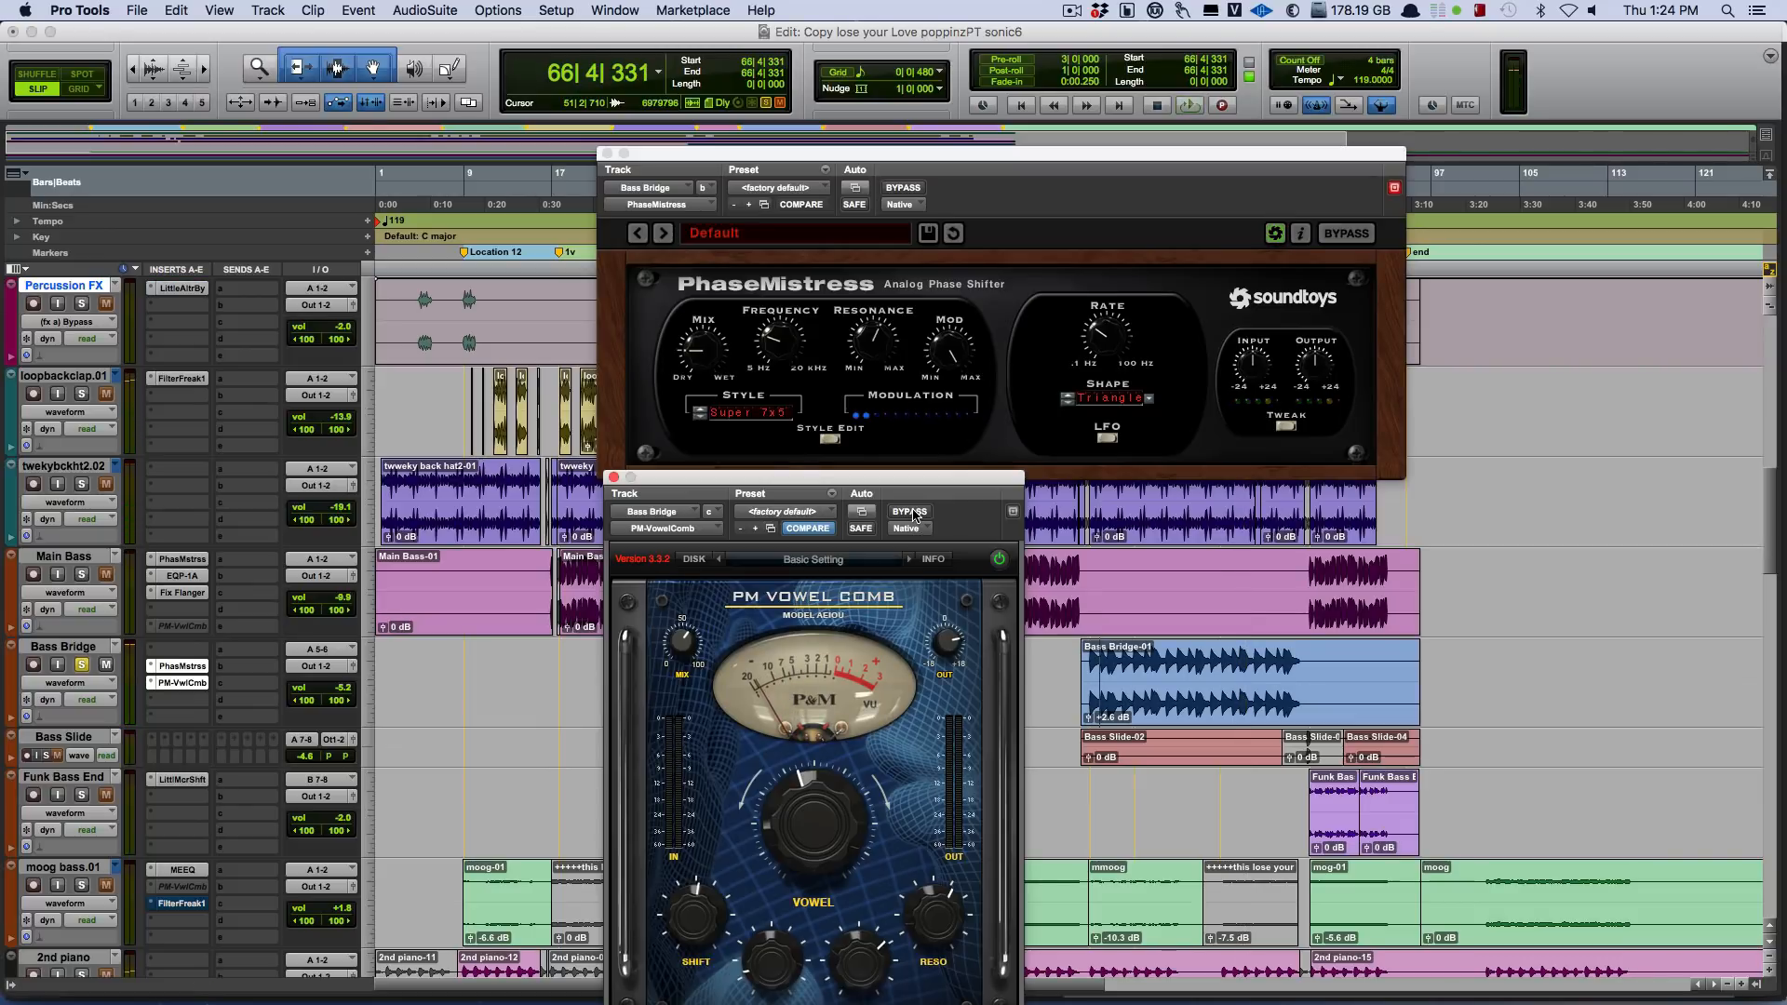
Replay Bass Bridge from bar 66, take it out of solo to hear it in the mix, and close both plug-in windows.
key(space)
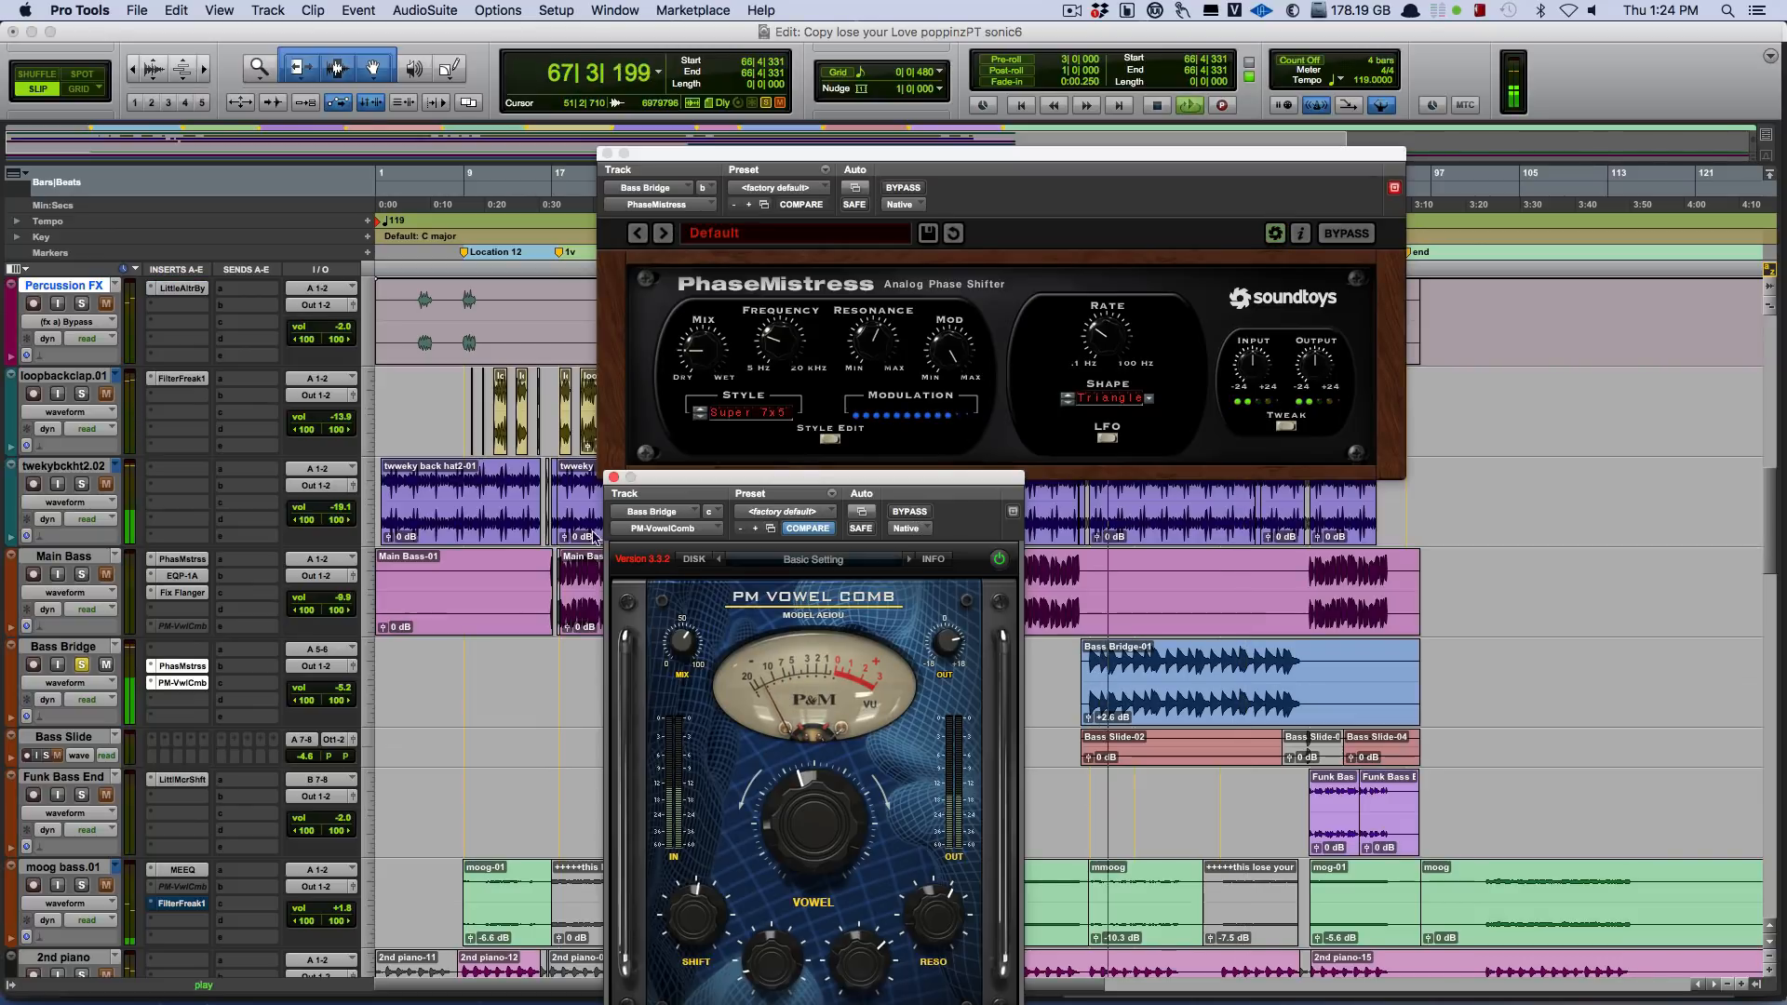
click(81, 665)
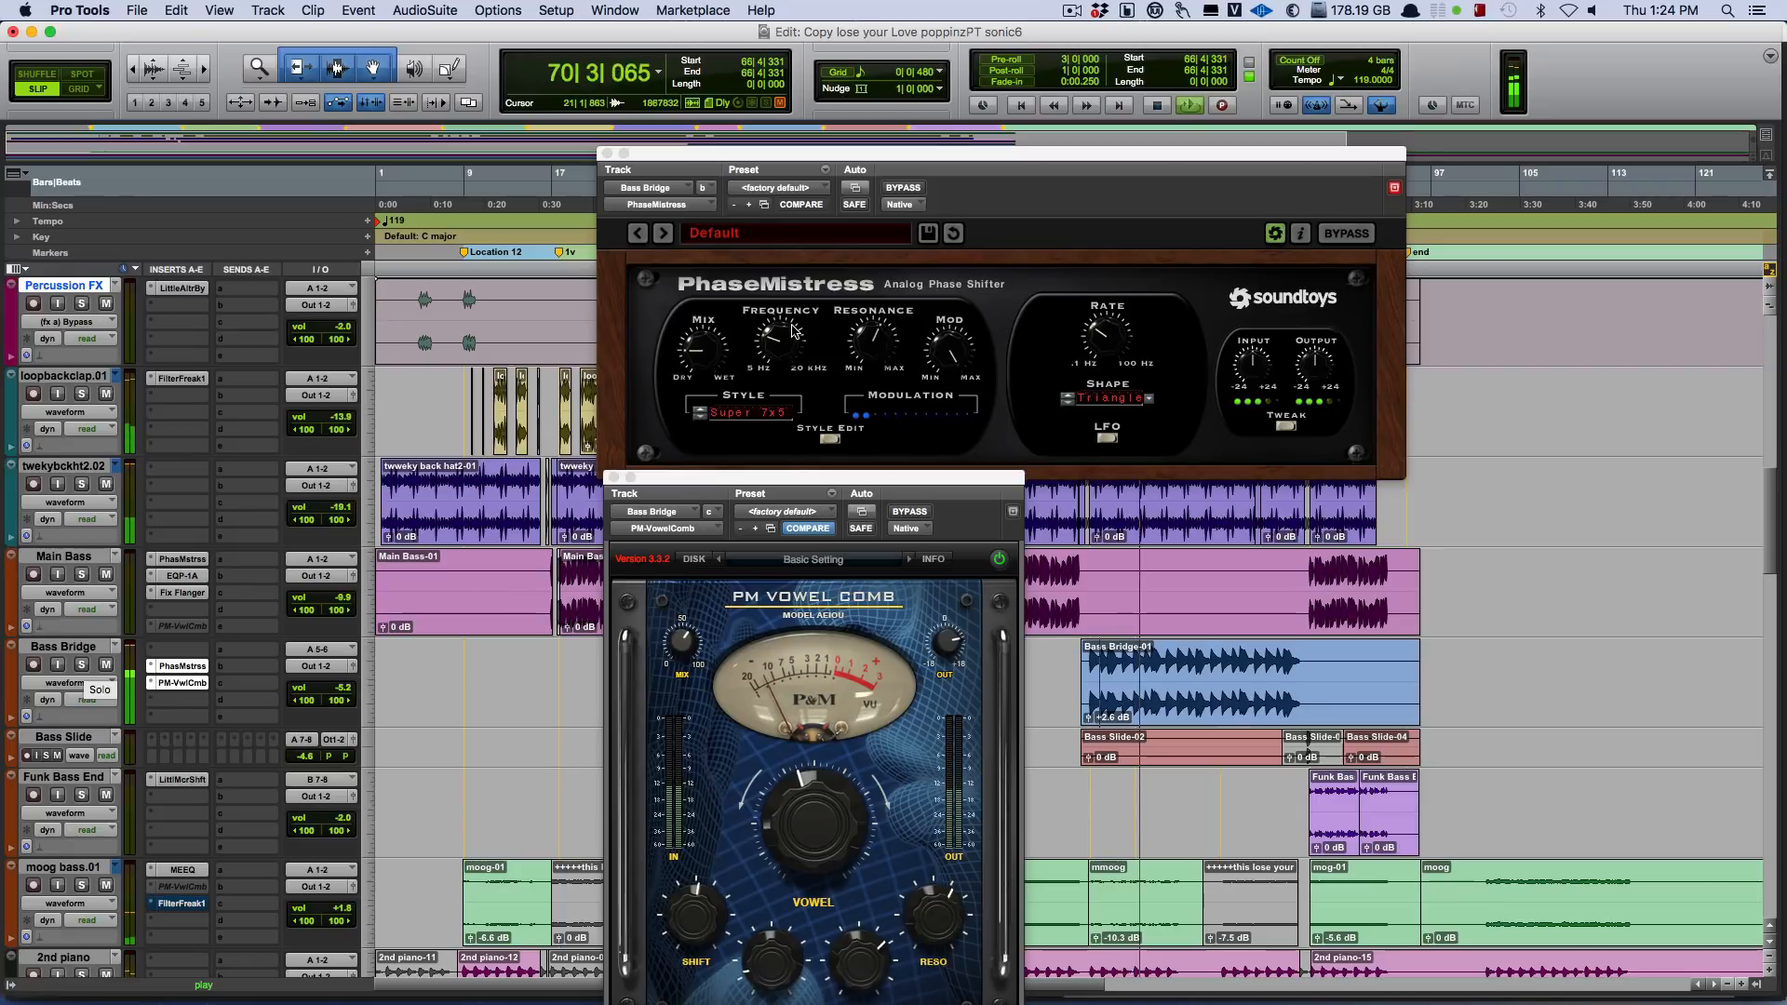
click(606, 152)
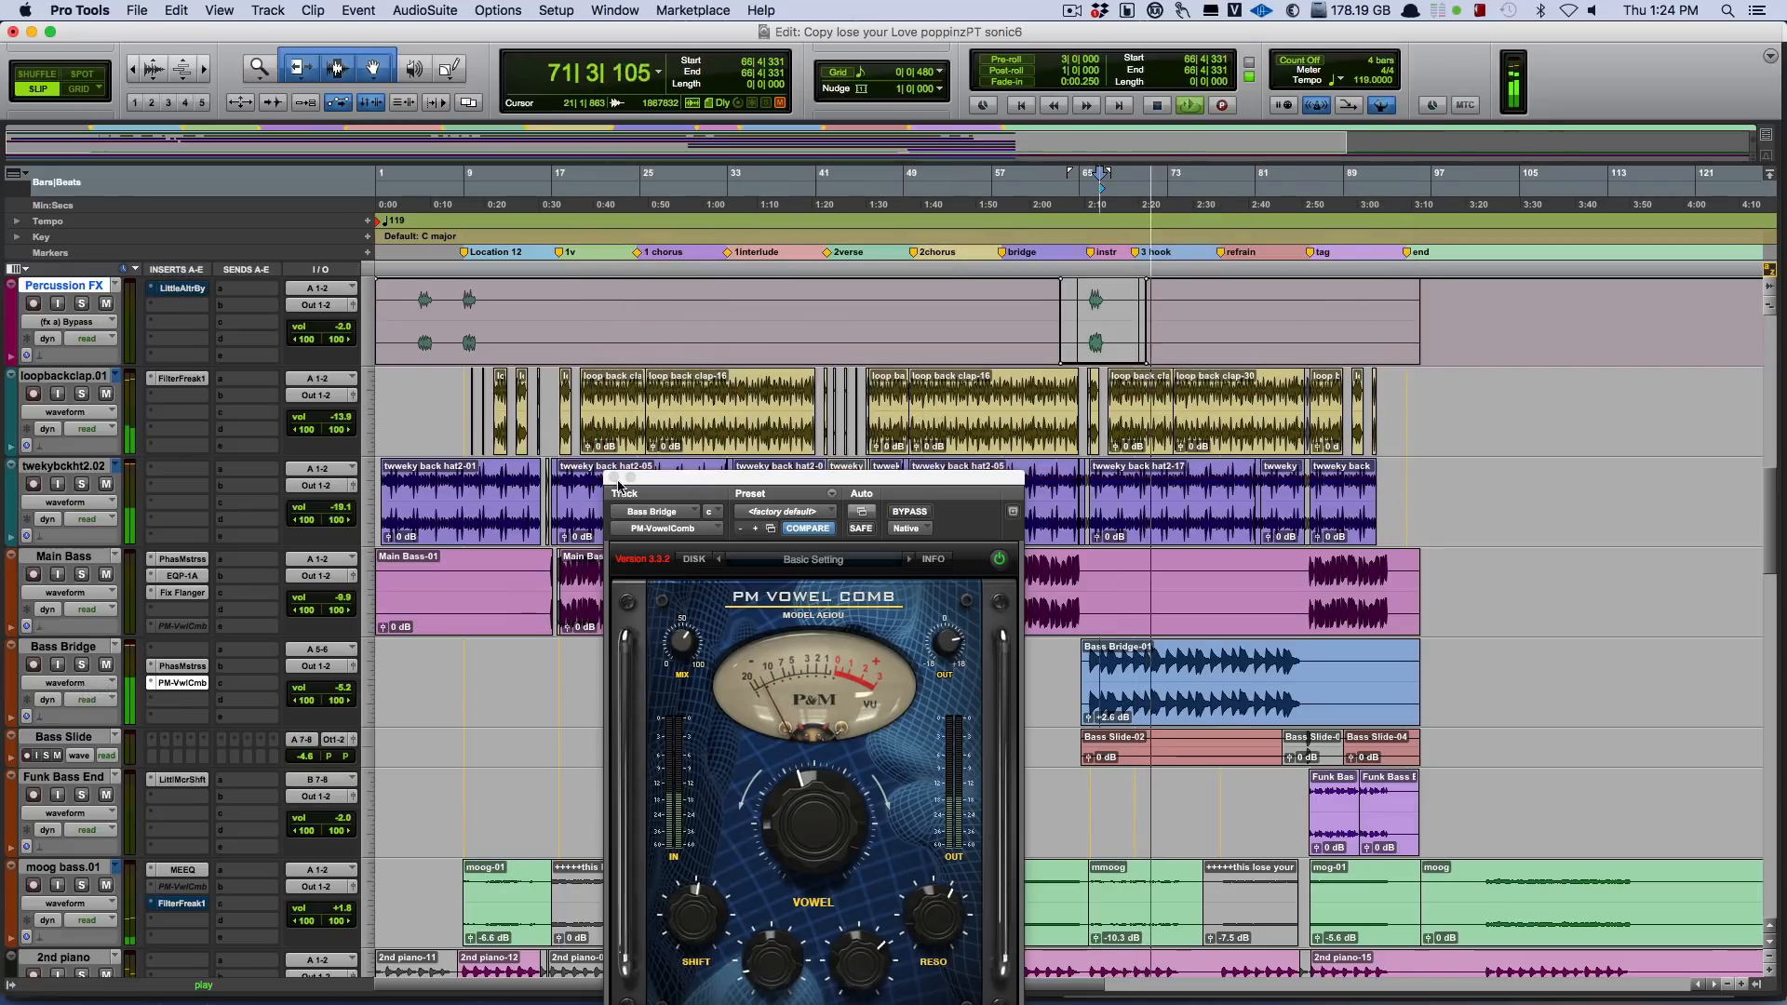
click(613, 479)
Stop playback, find the Arpeggio track, and play it from bar 46 while toggling its solo.
scroll(945, 606, down, 15)
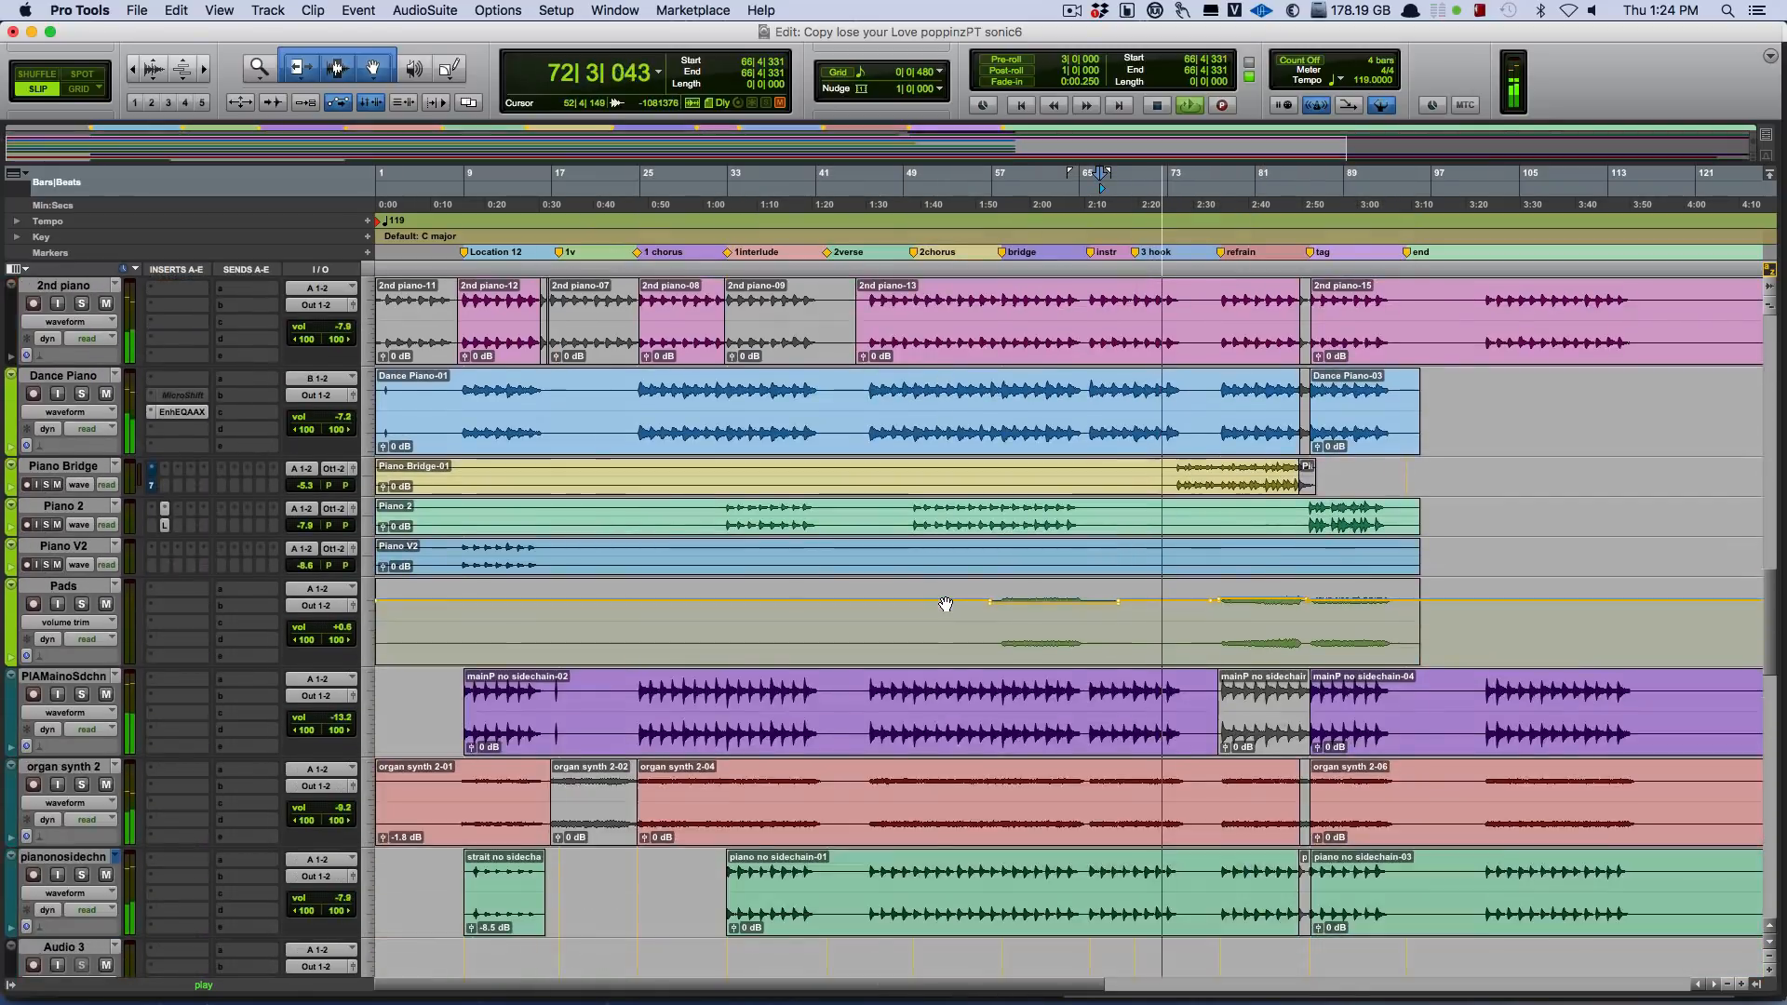
scroll(946, 606, down, 3)
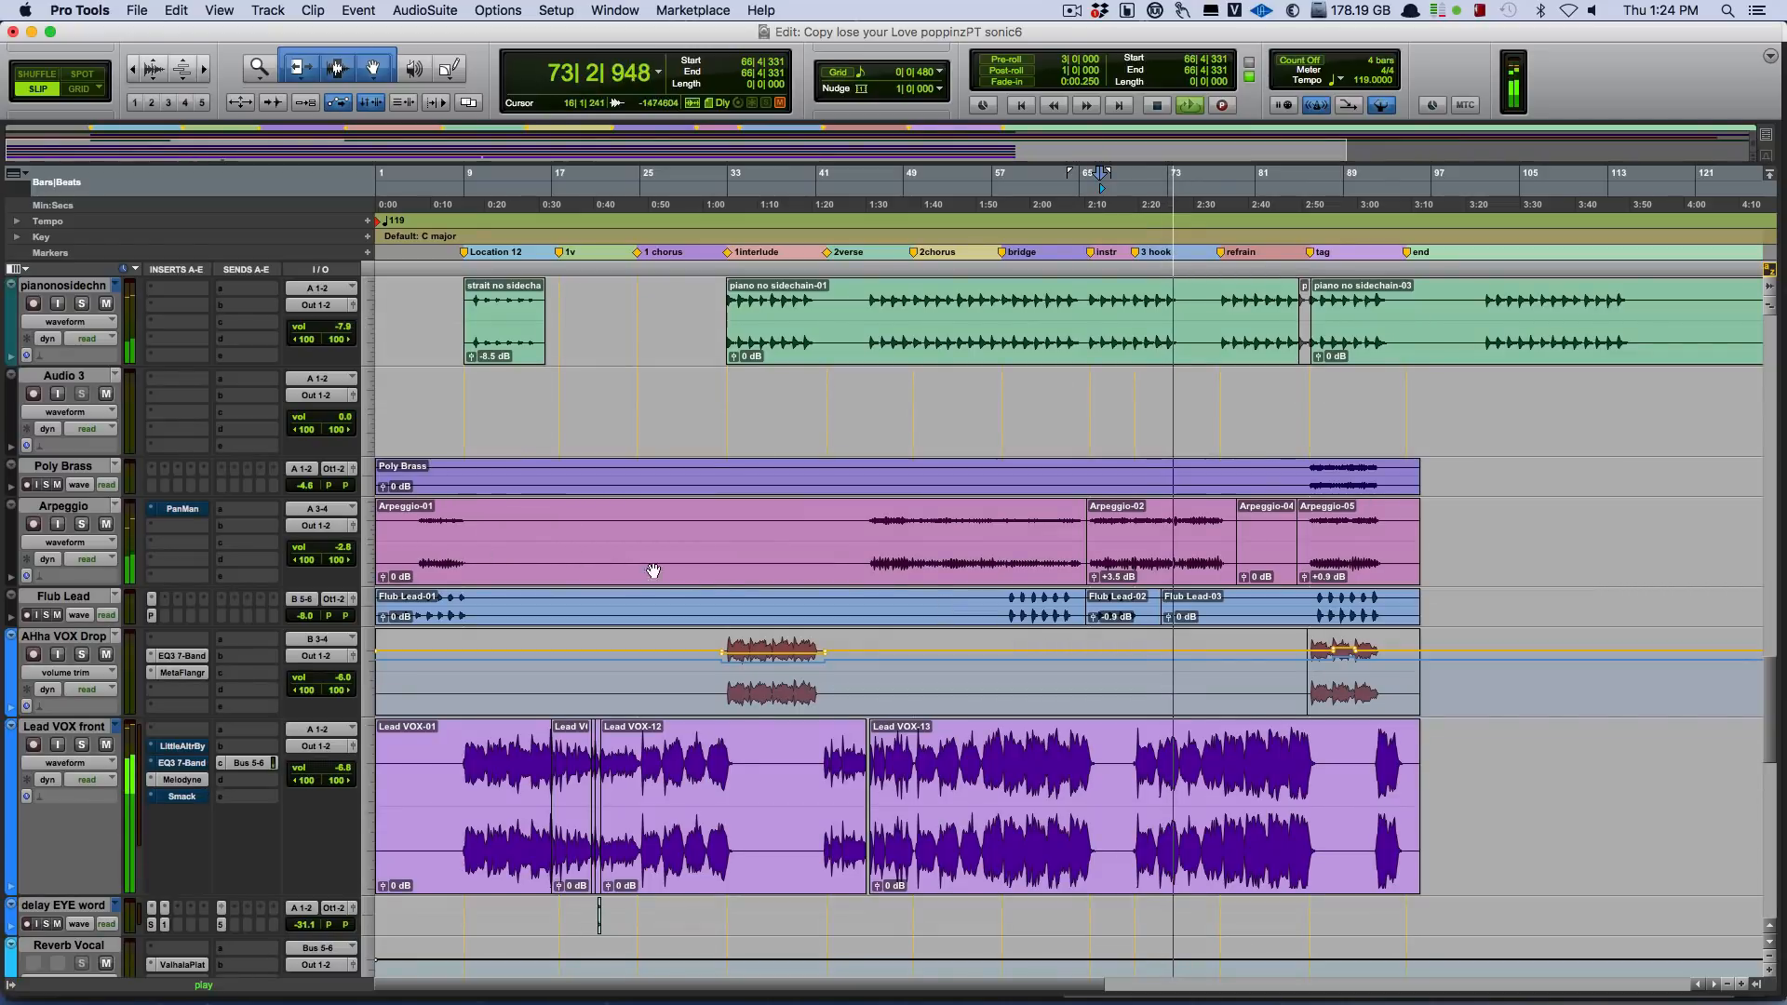
key(space)
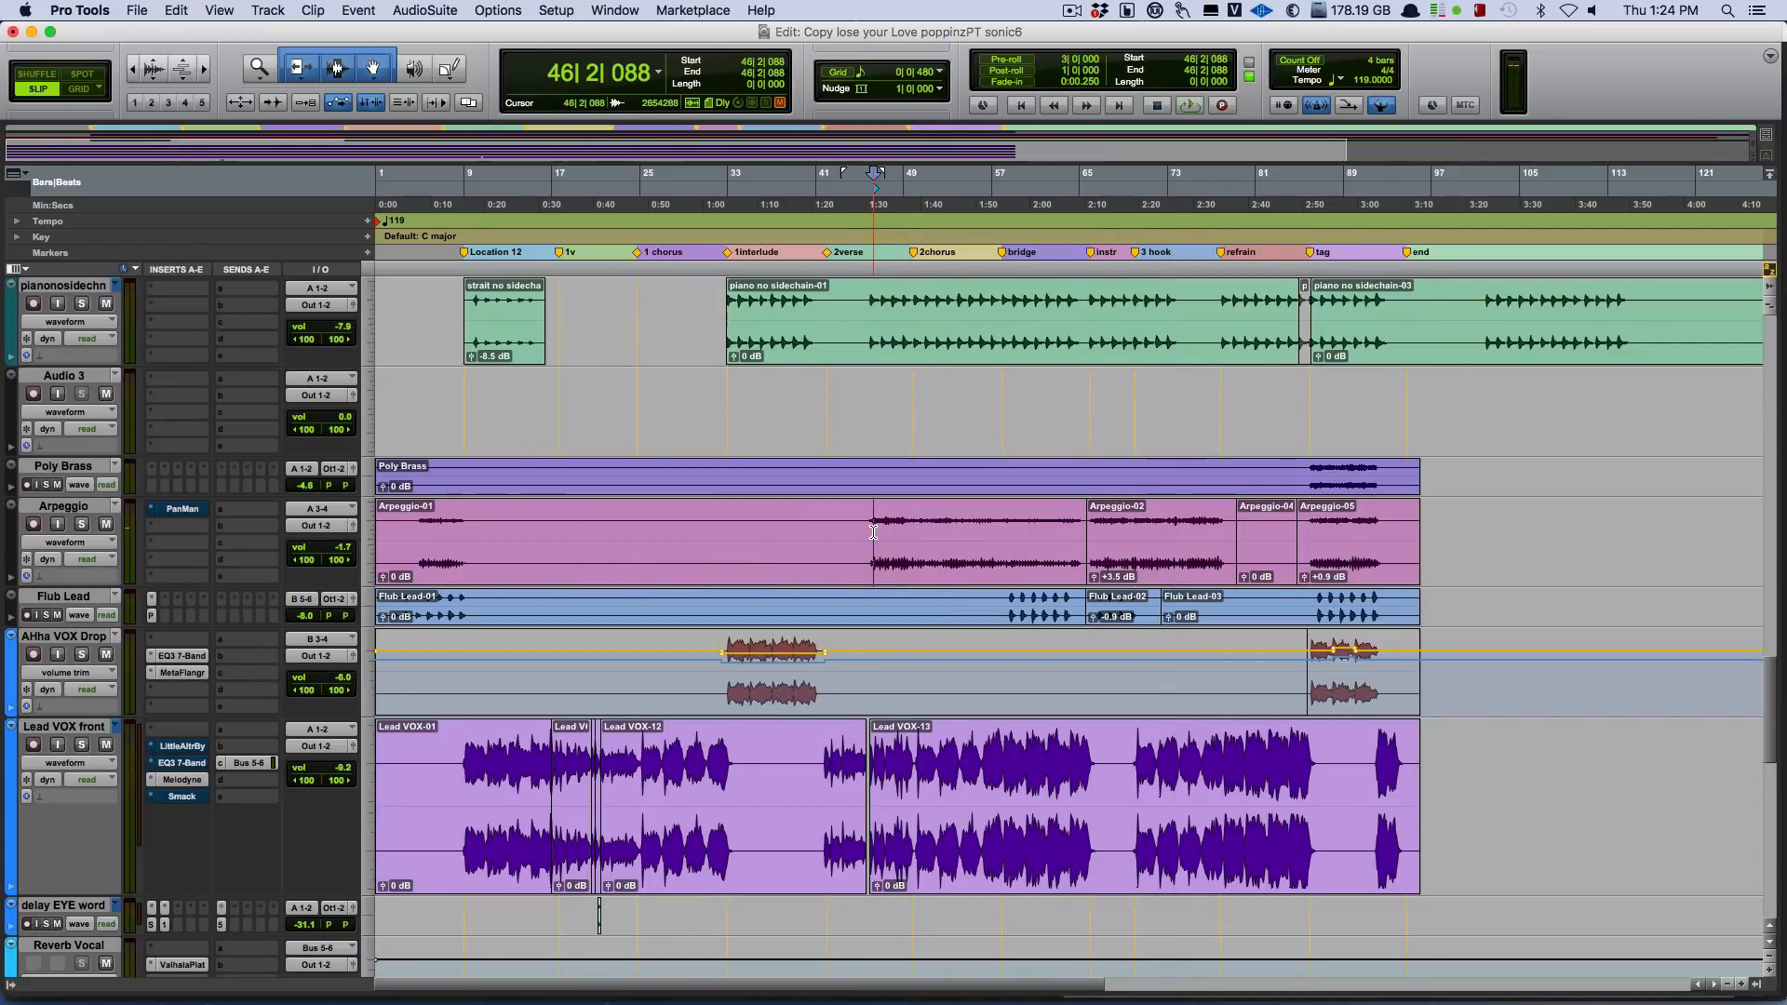
key(space)
click(83, 525)
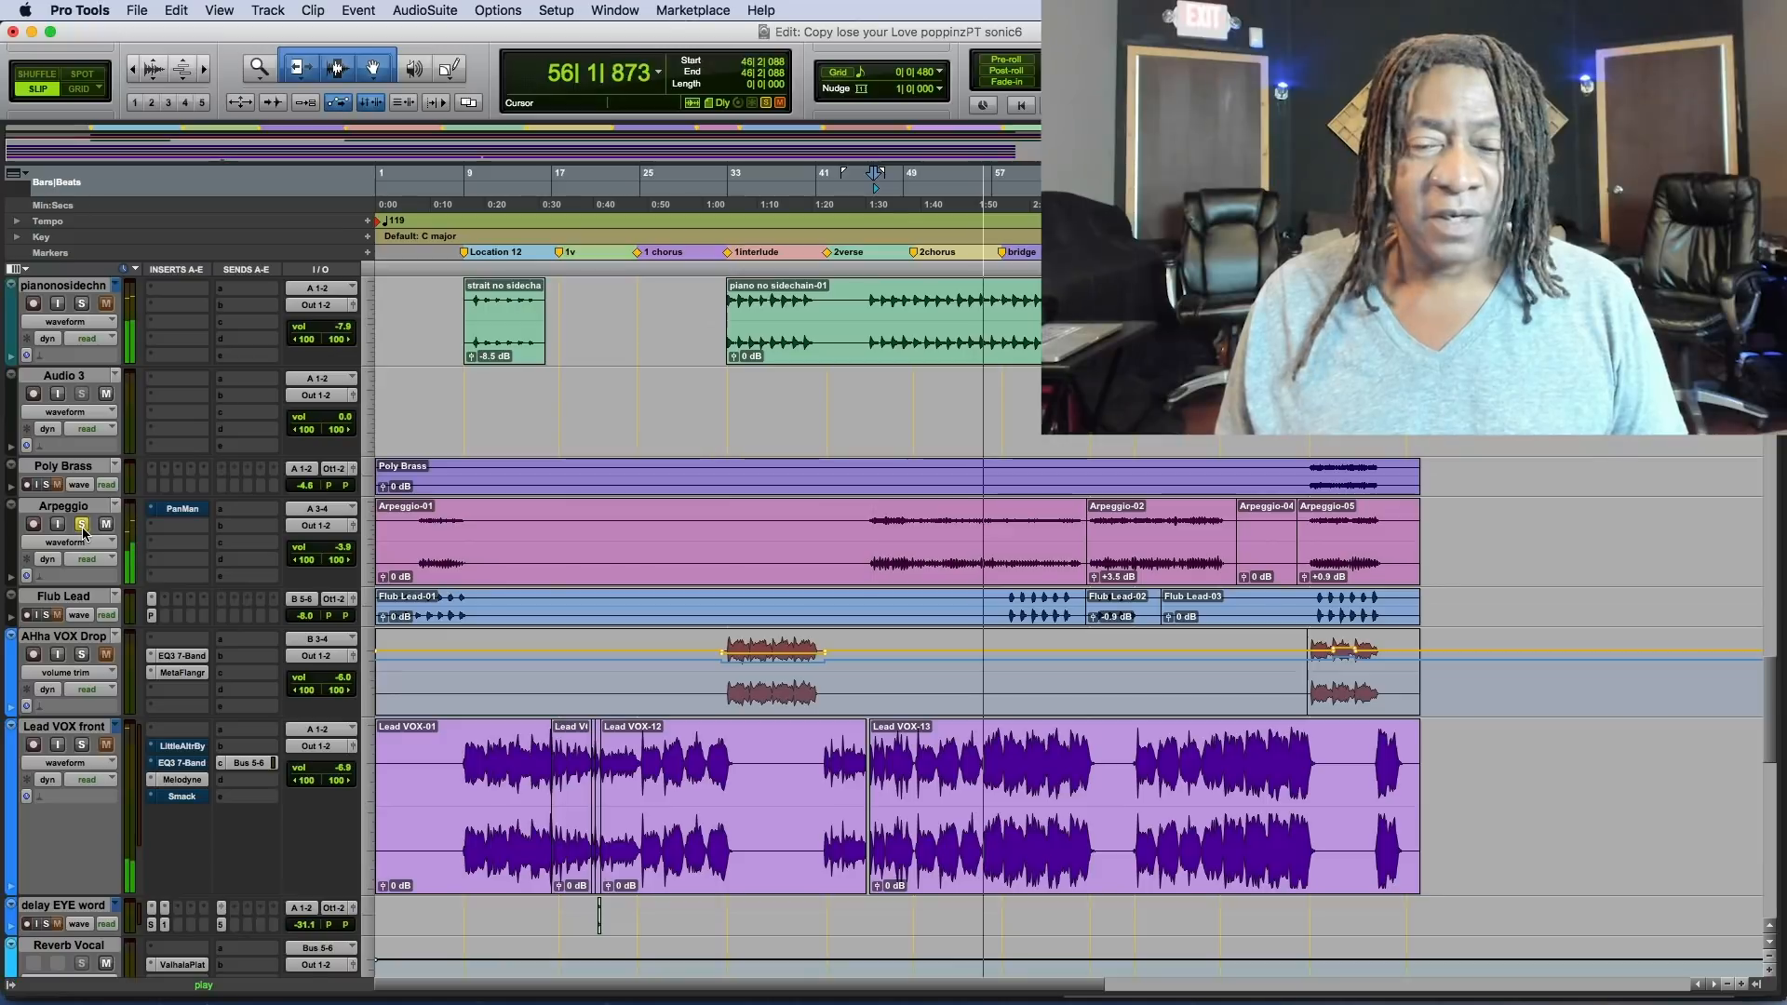
Solo Flub Lead, open its PhaseMistress insert, and play the track from bar 58, where its notes begin.
click(52, 614)
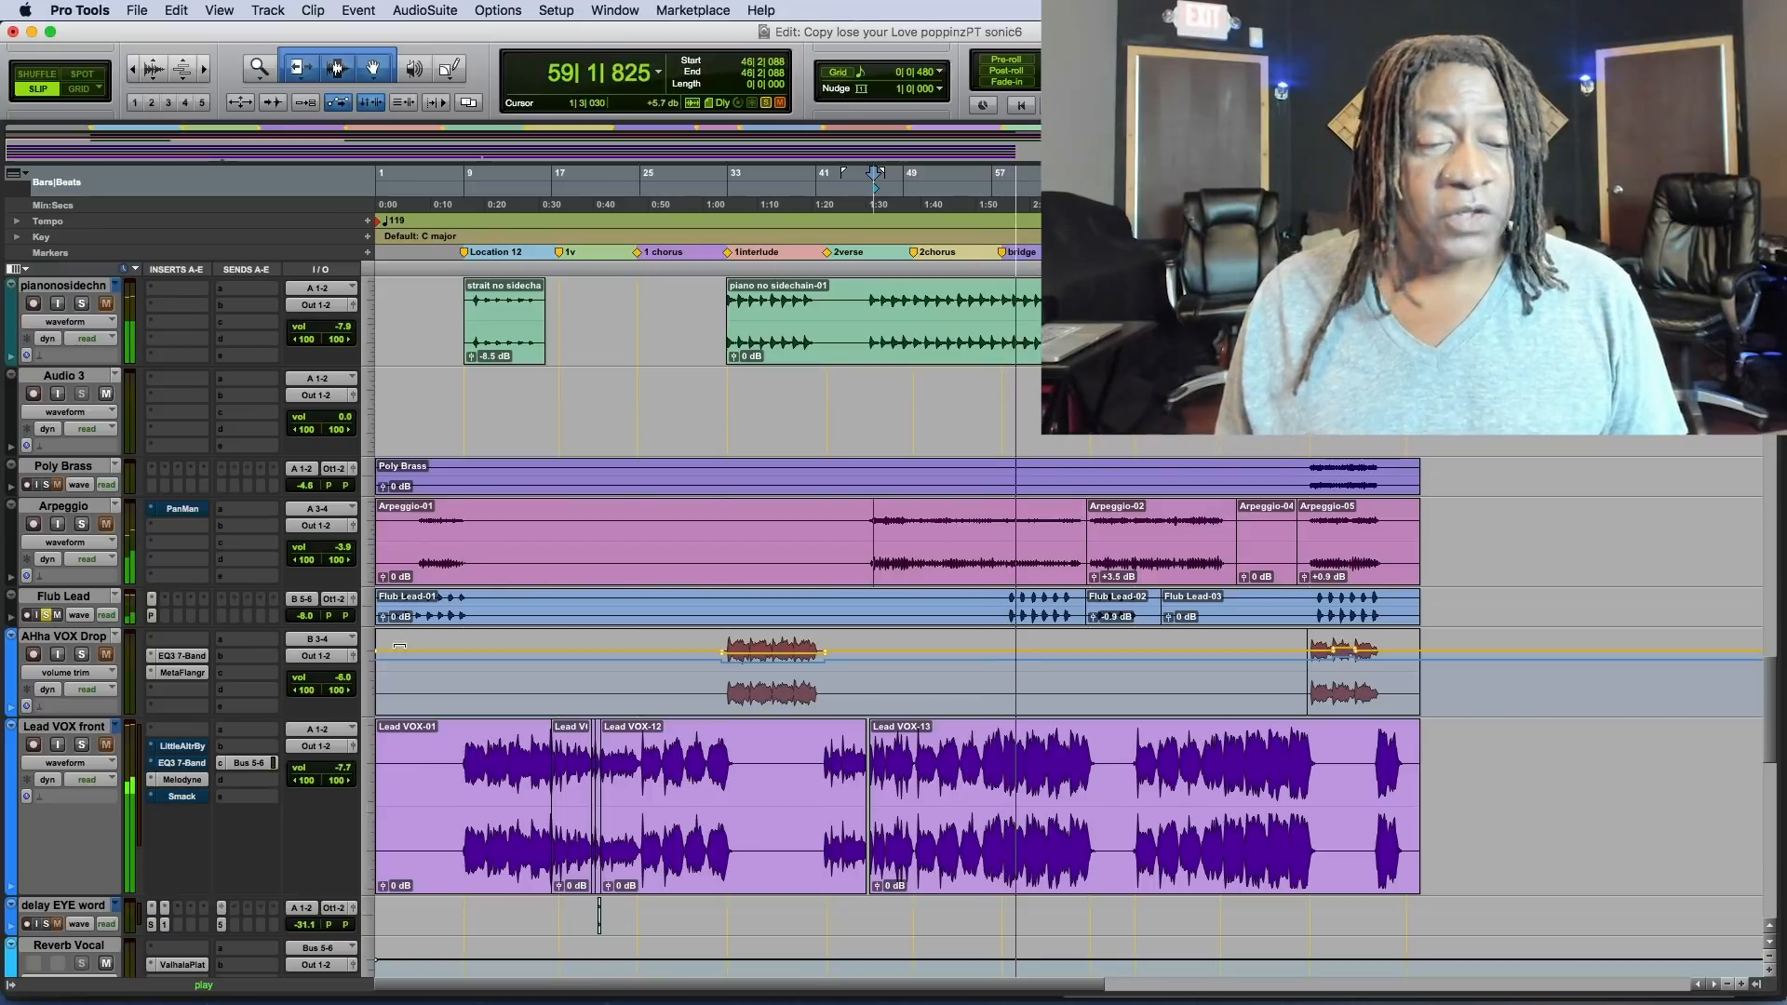
click(150, 616)
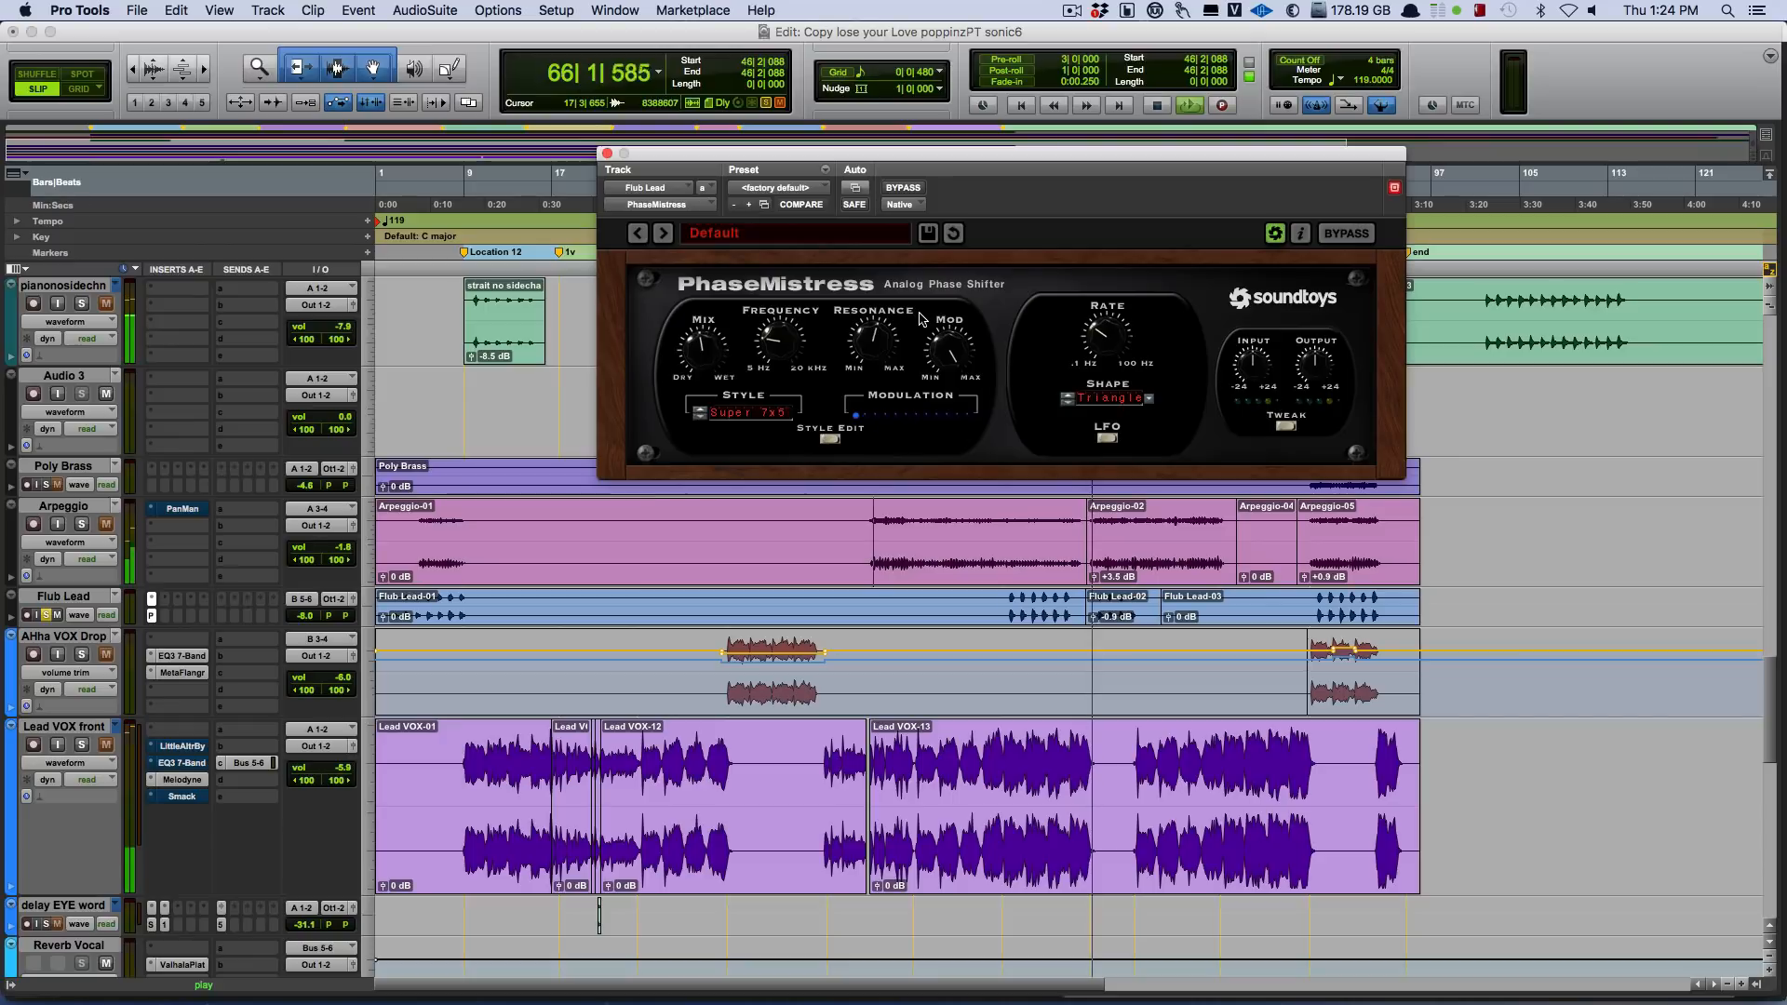
key(space)
key(space)
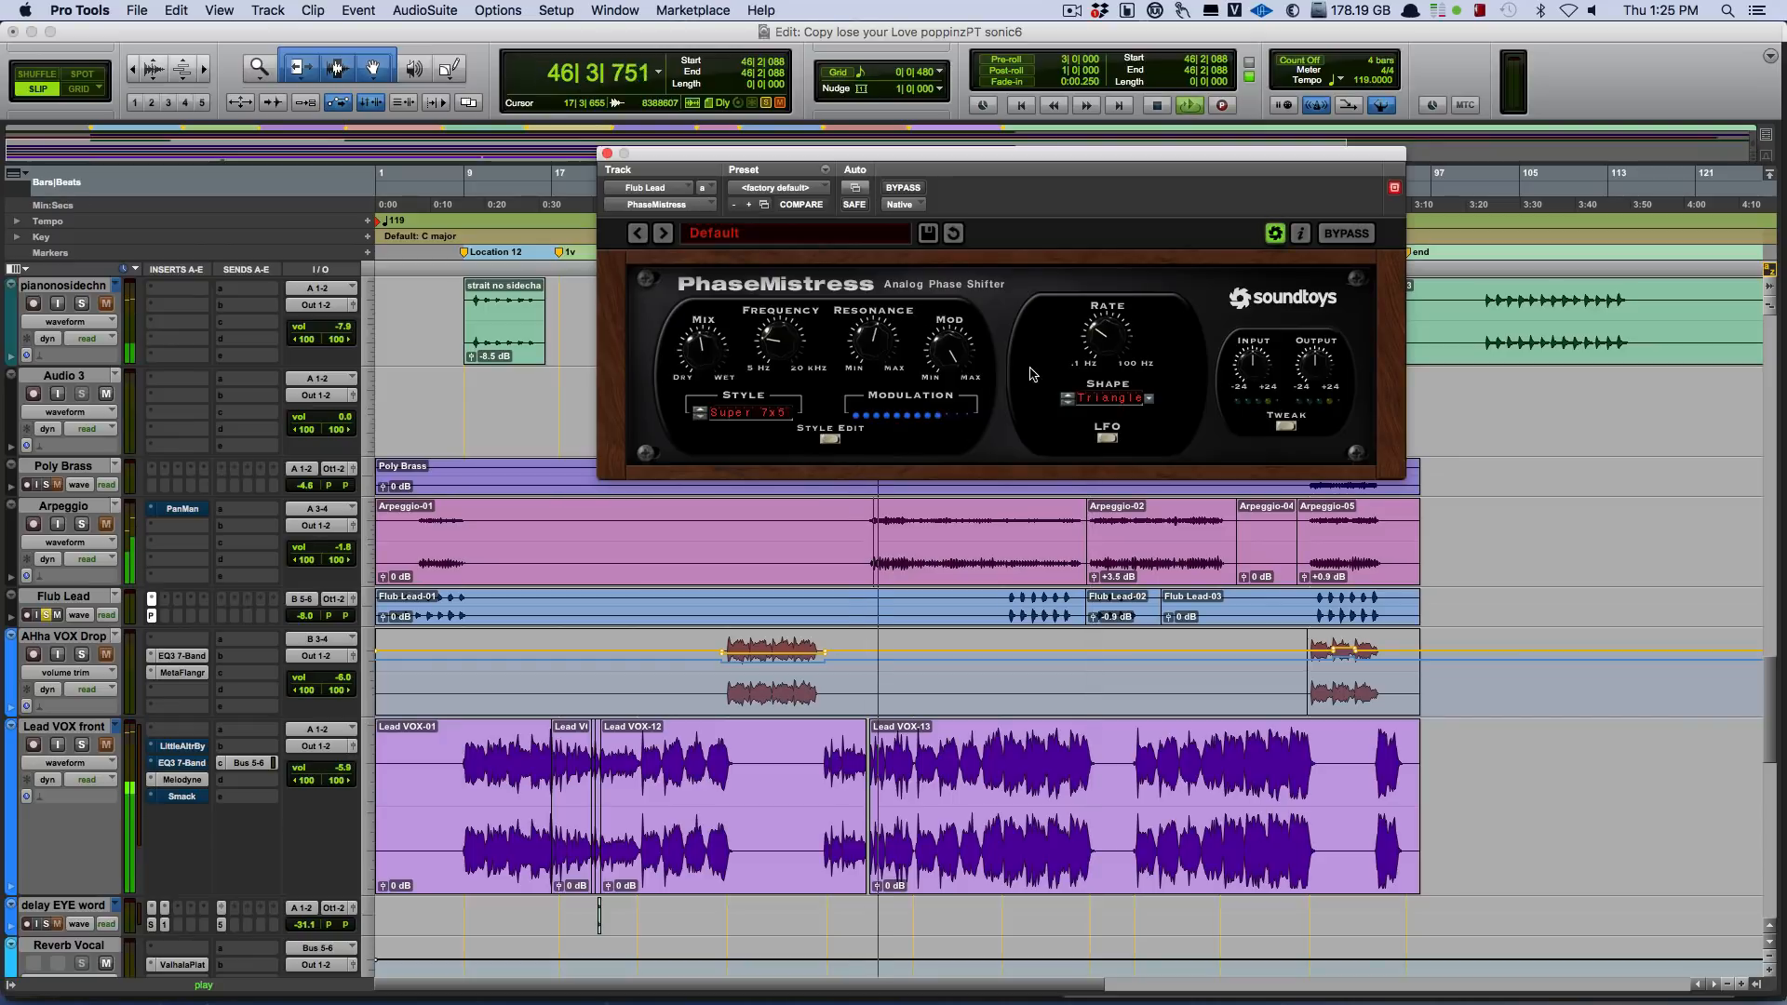
key(space)
click(1009, 606)
key(space)
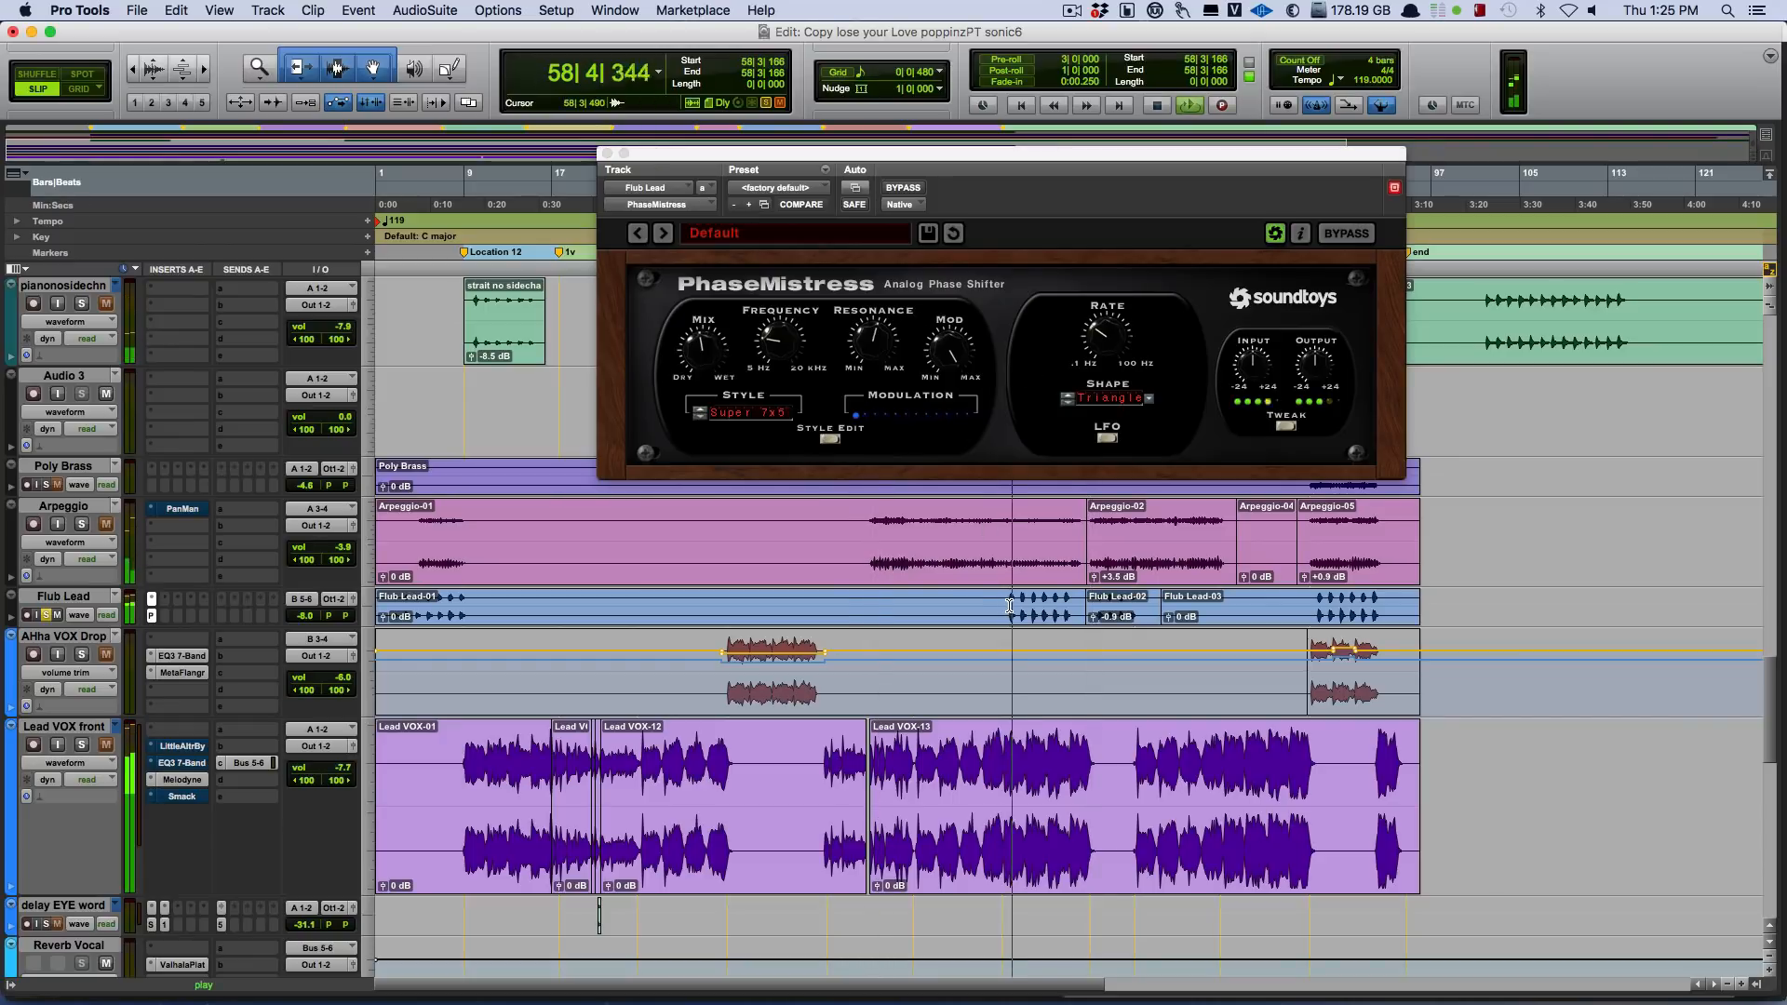
Compare the soloed Flub Lead with PhaseMistress bypassed and active during playback, leave the effect active, and stop.
click(901, 191)
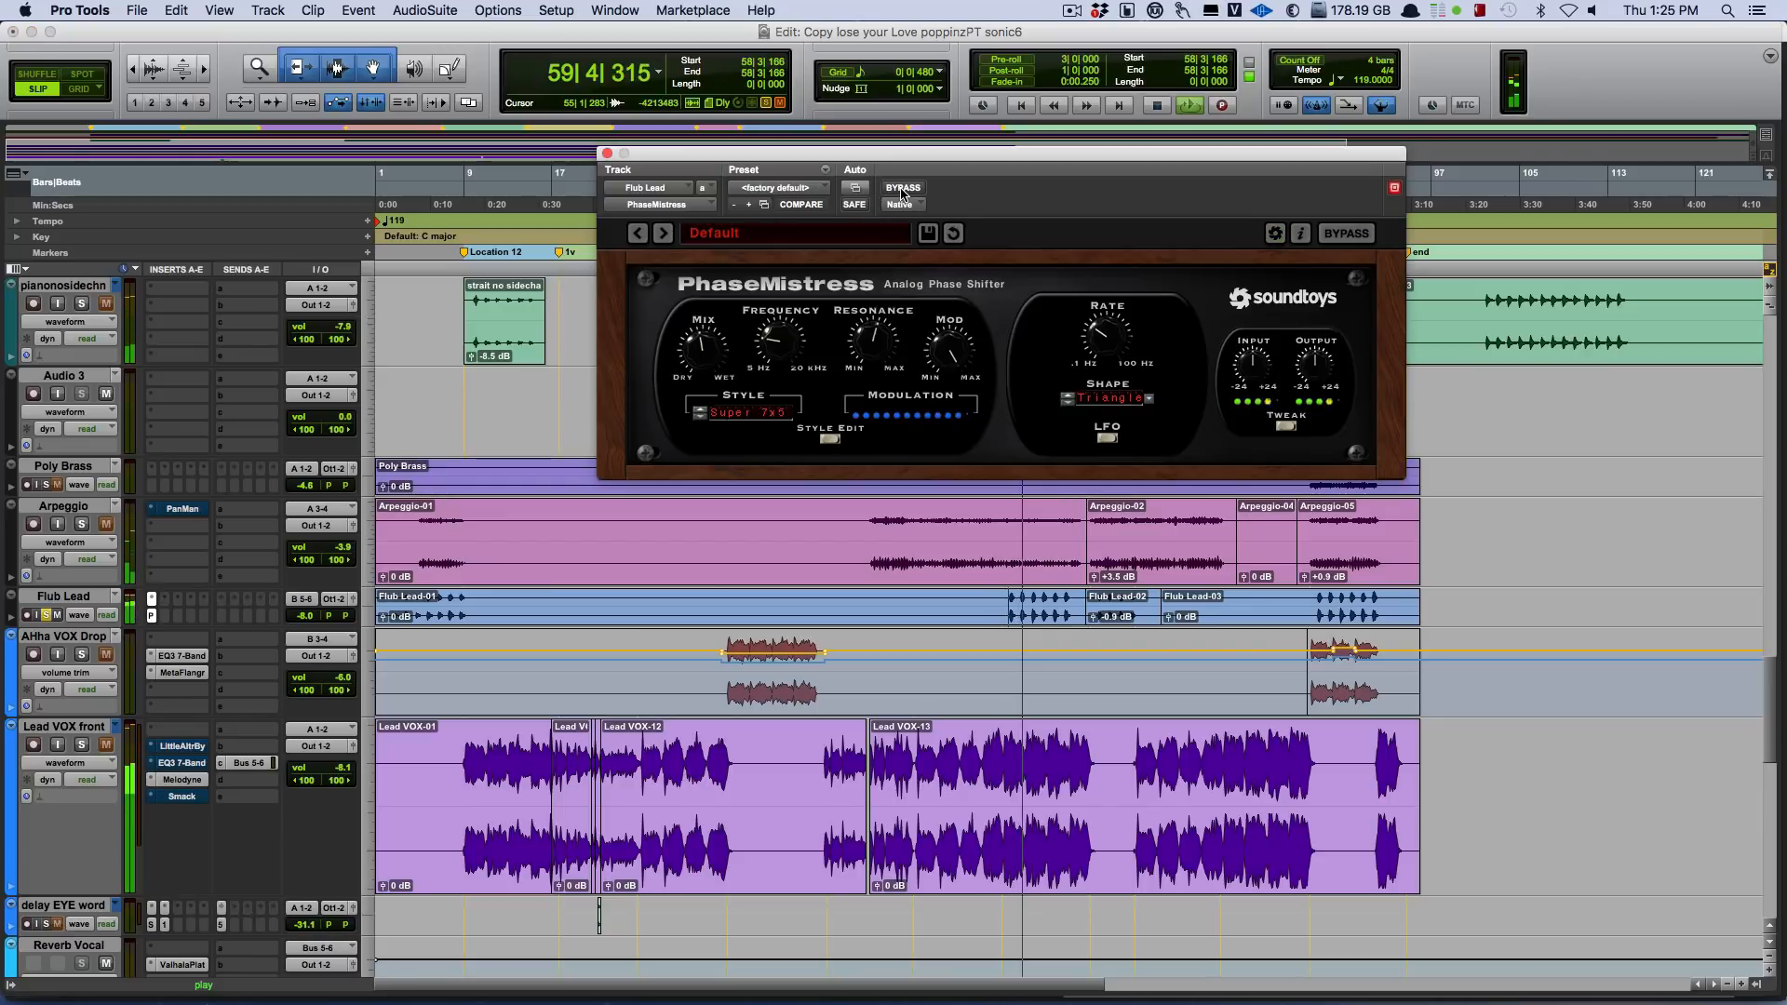
click(901, 189)
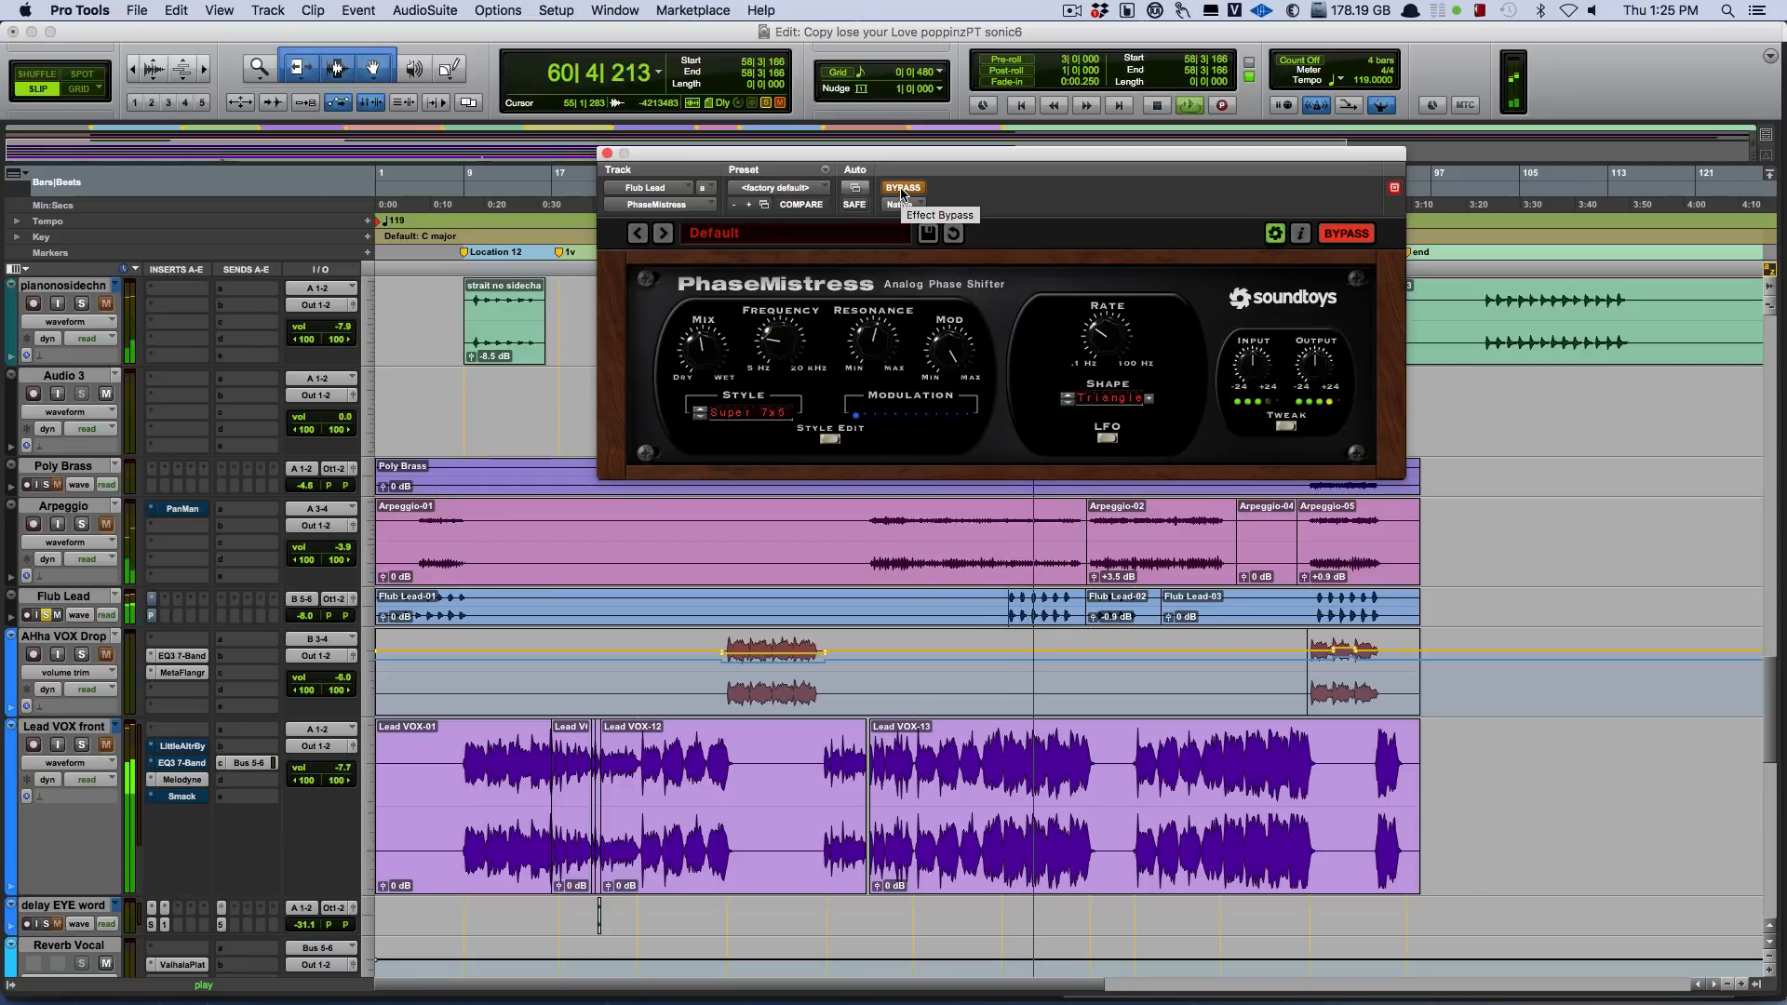
click(901, 189)
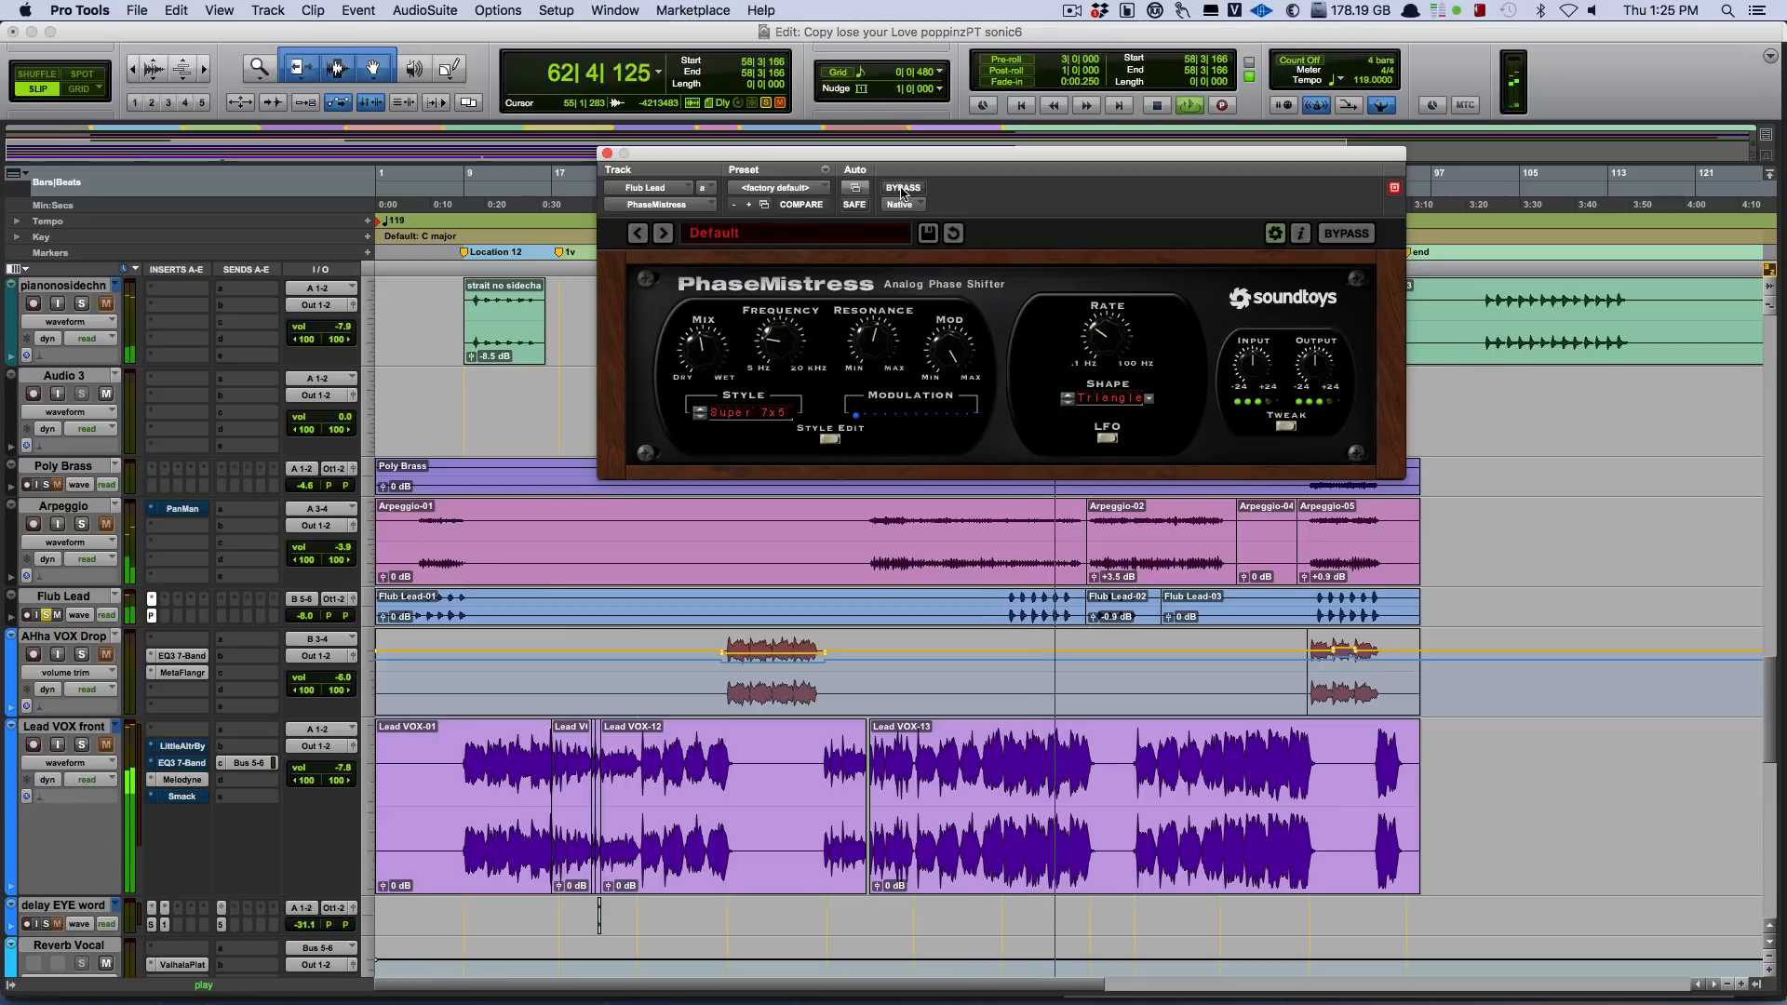
click(901, 189)
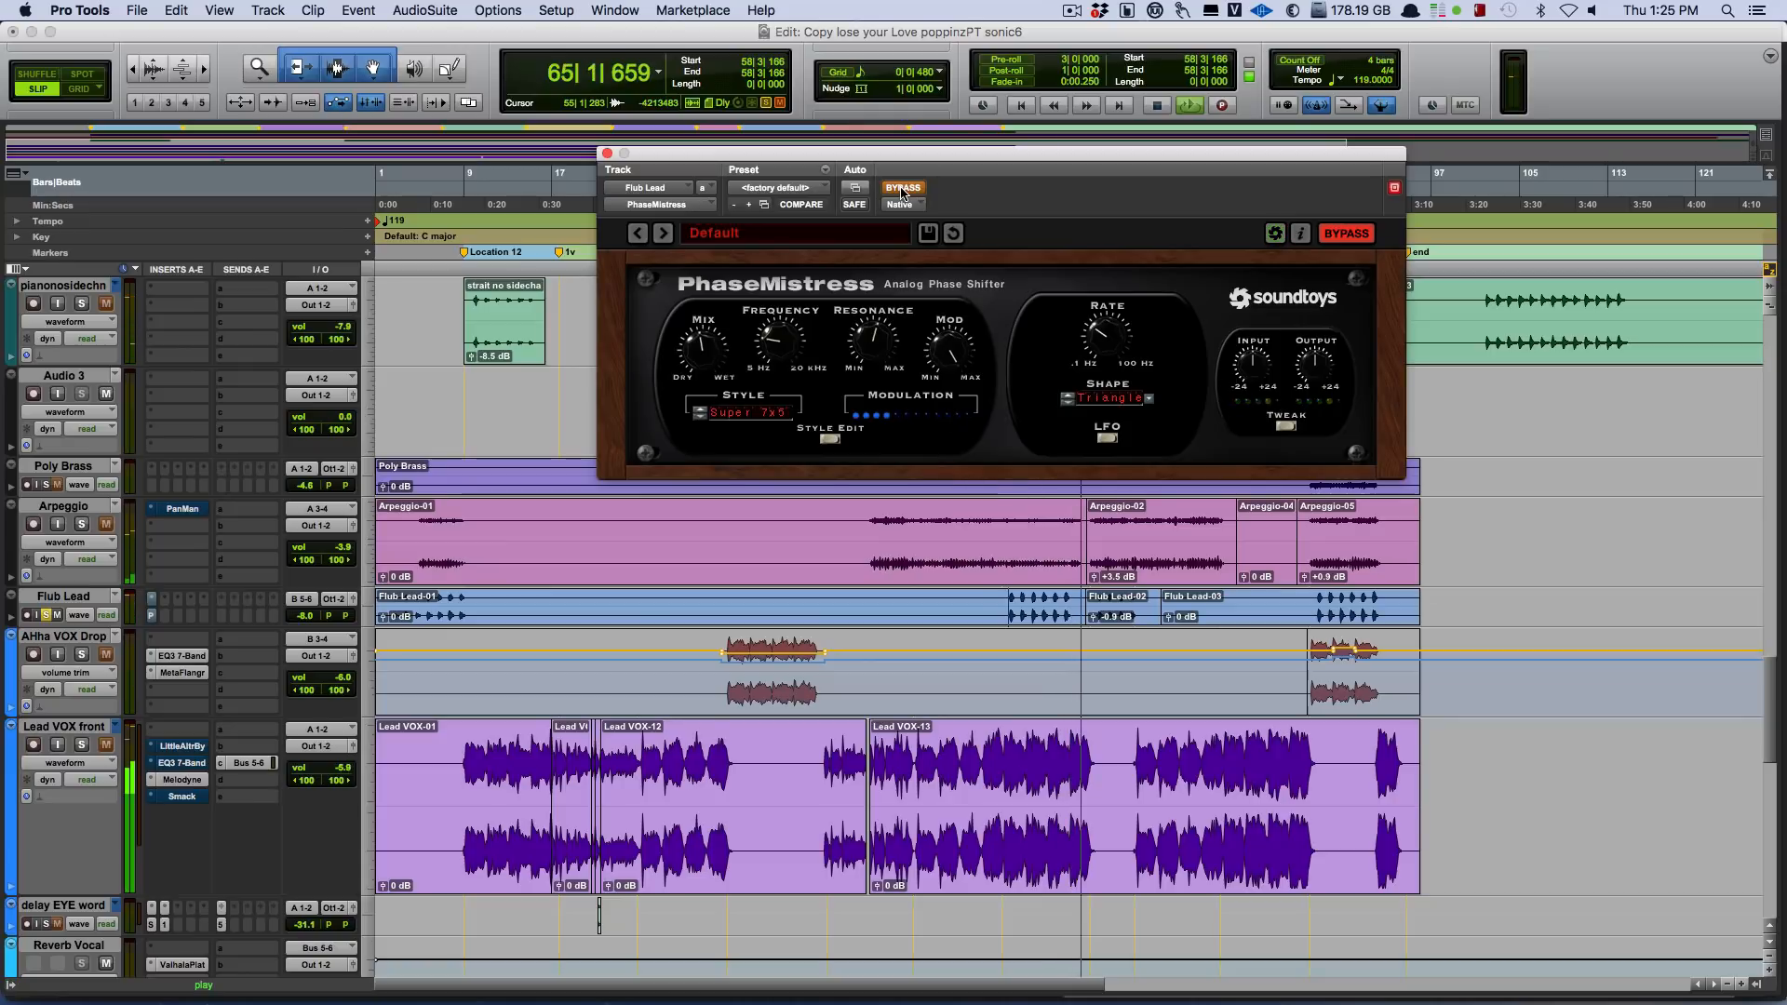
key(space)
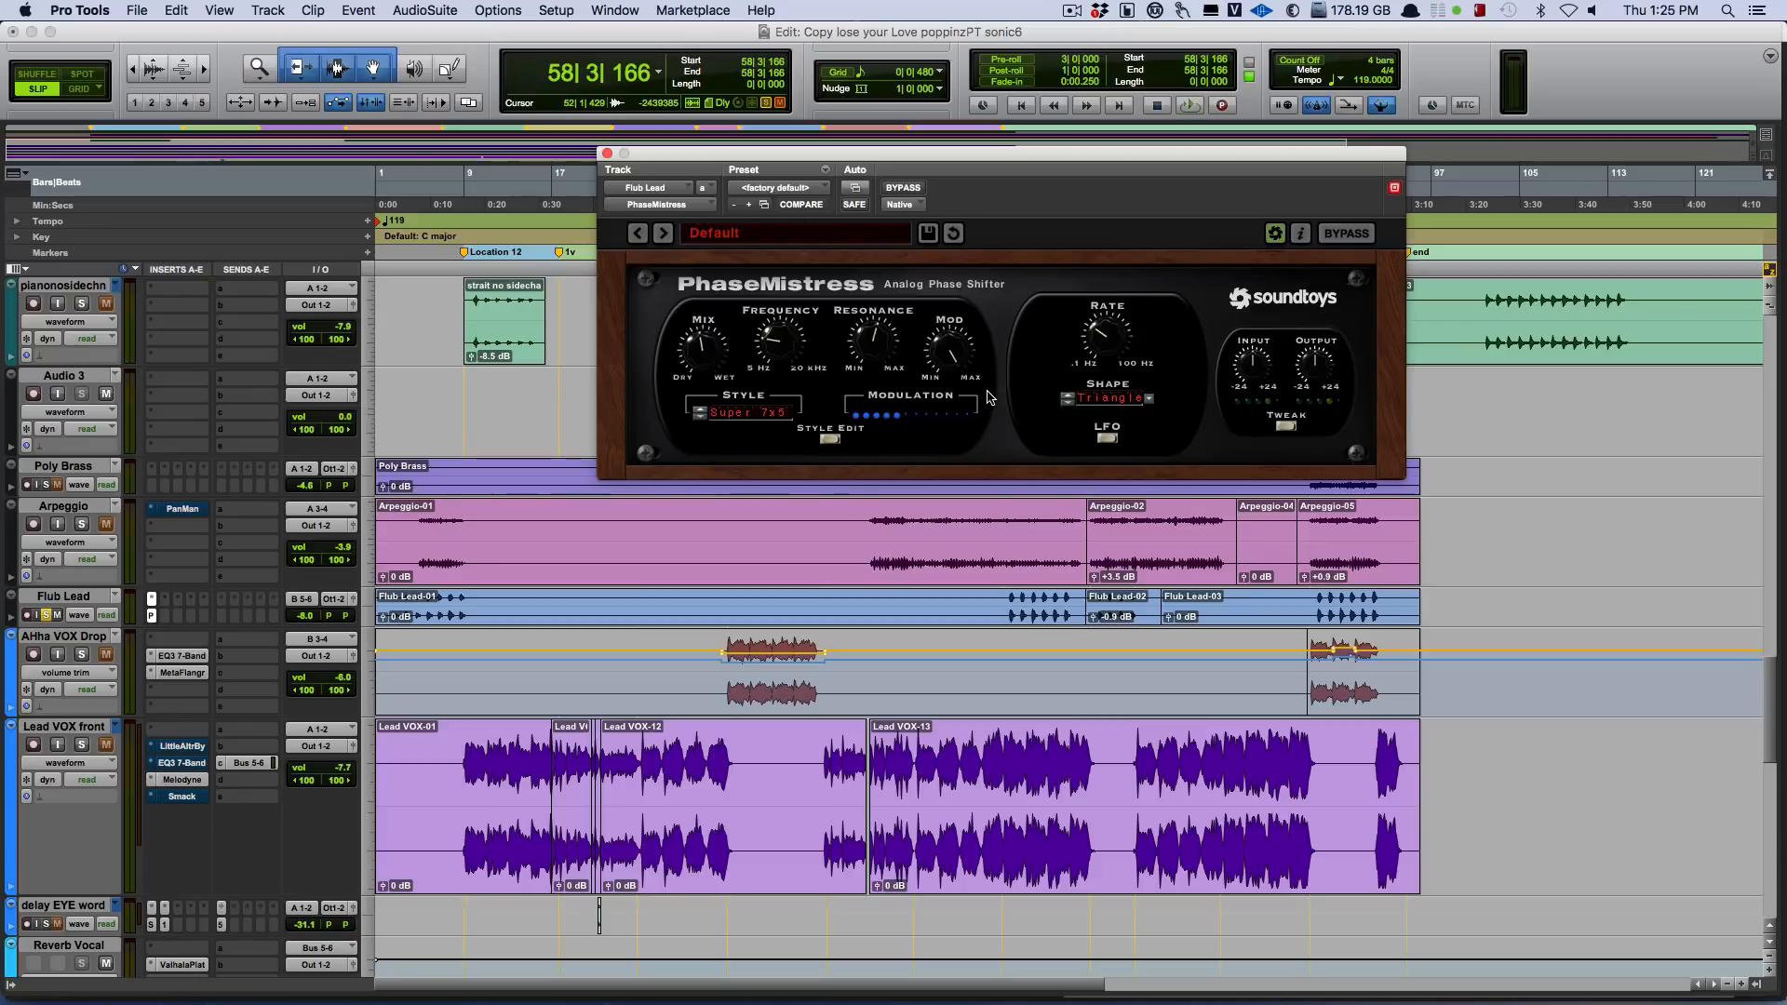
Replay the Flub Lead part from bar 58, take the track out of solo to hear it in the mix, and stop playback.
key(space)
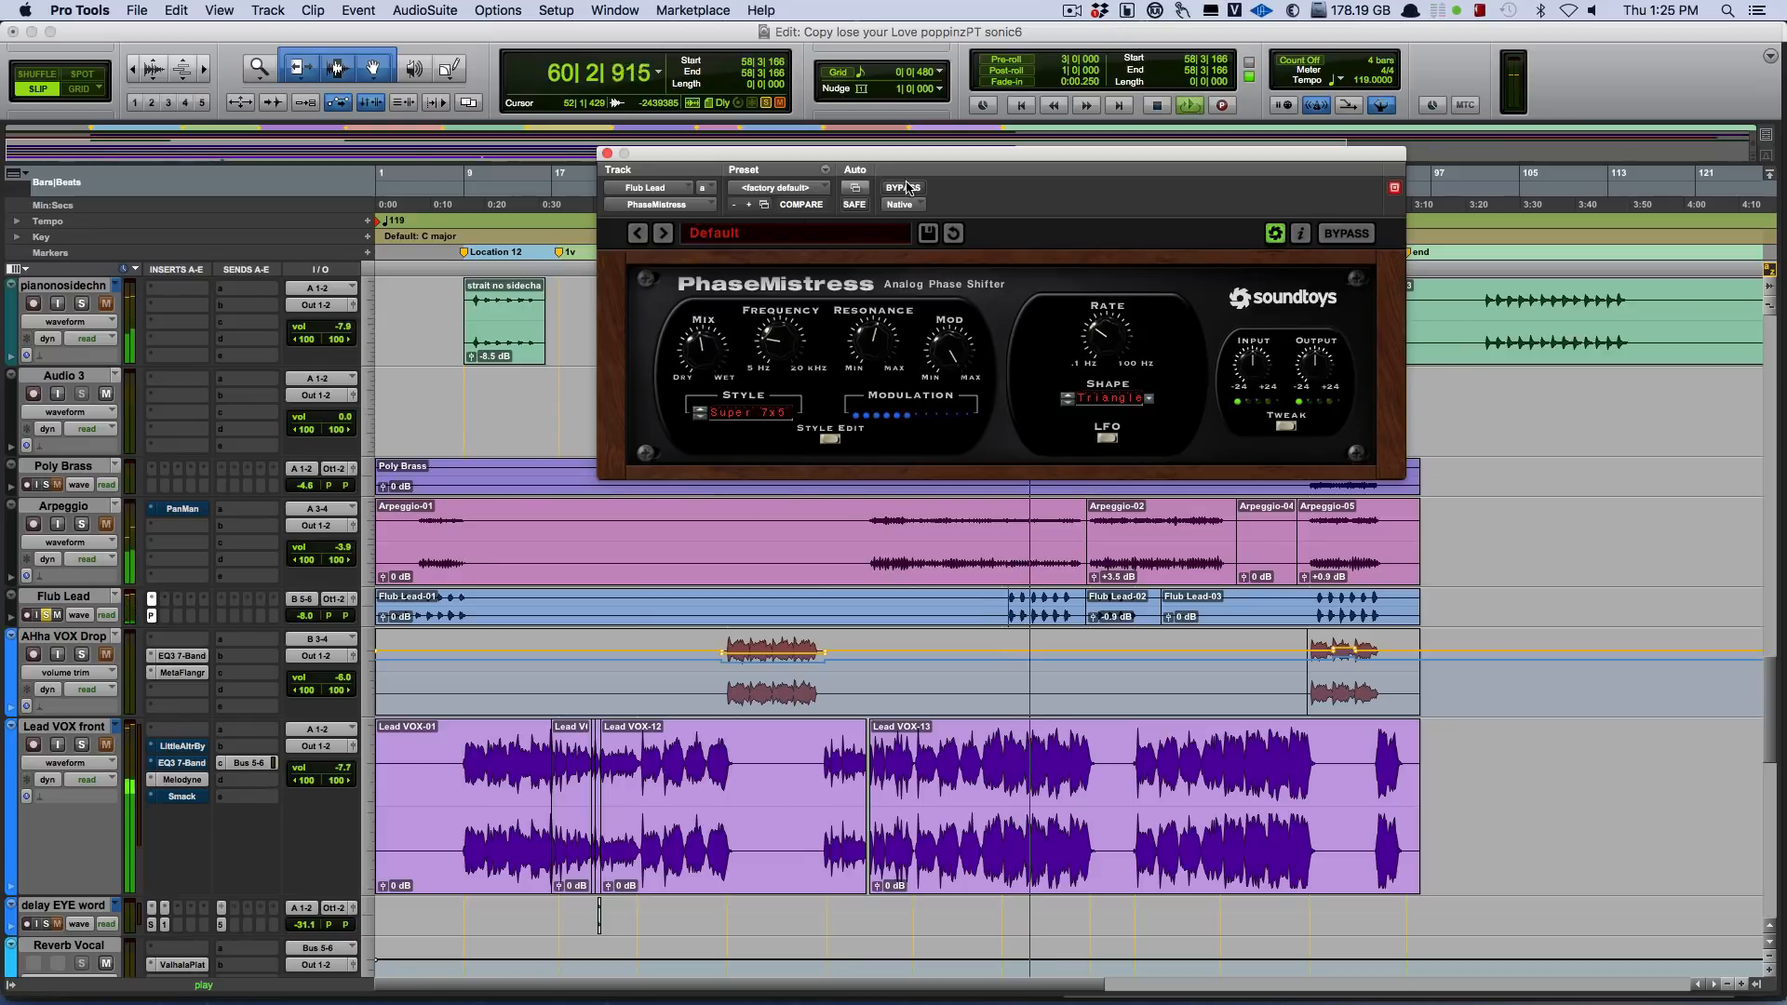
click(45, 615)
scroll(1031, 626, up, 3)
scroll(1030, 626, up, 5)
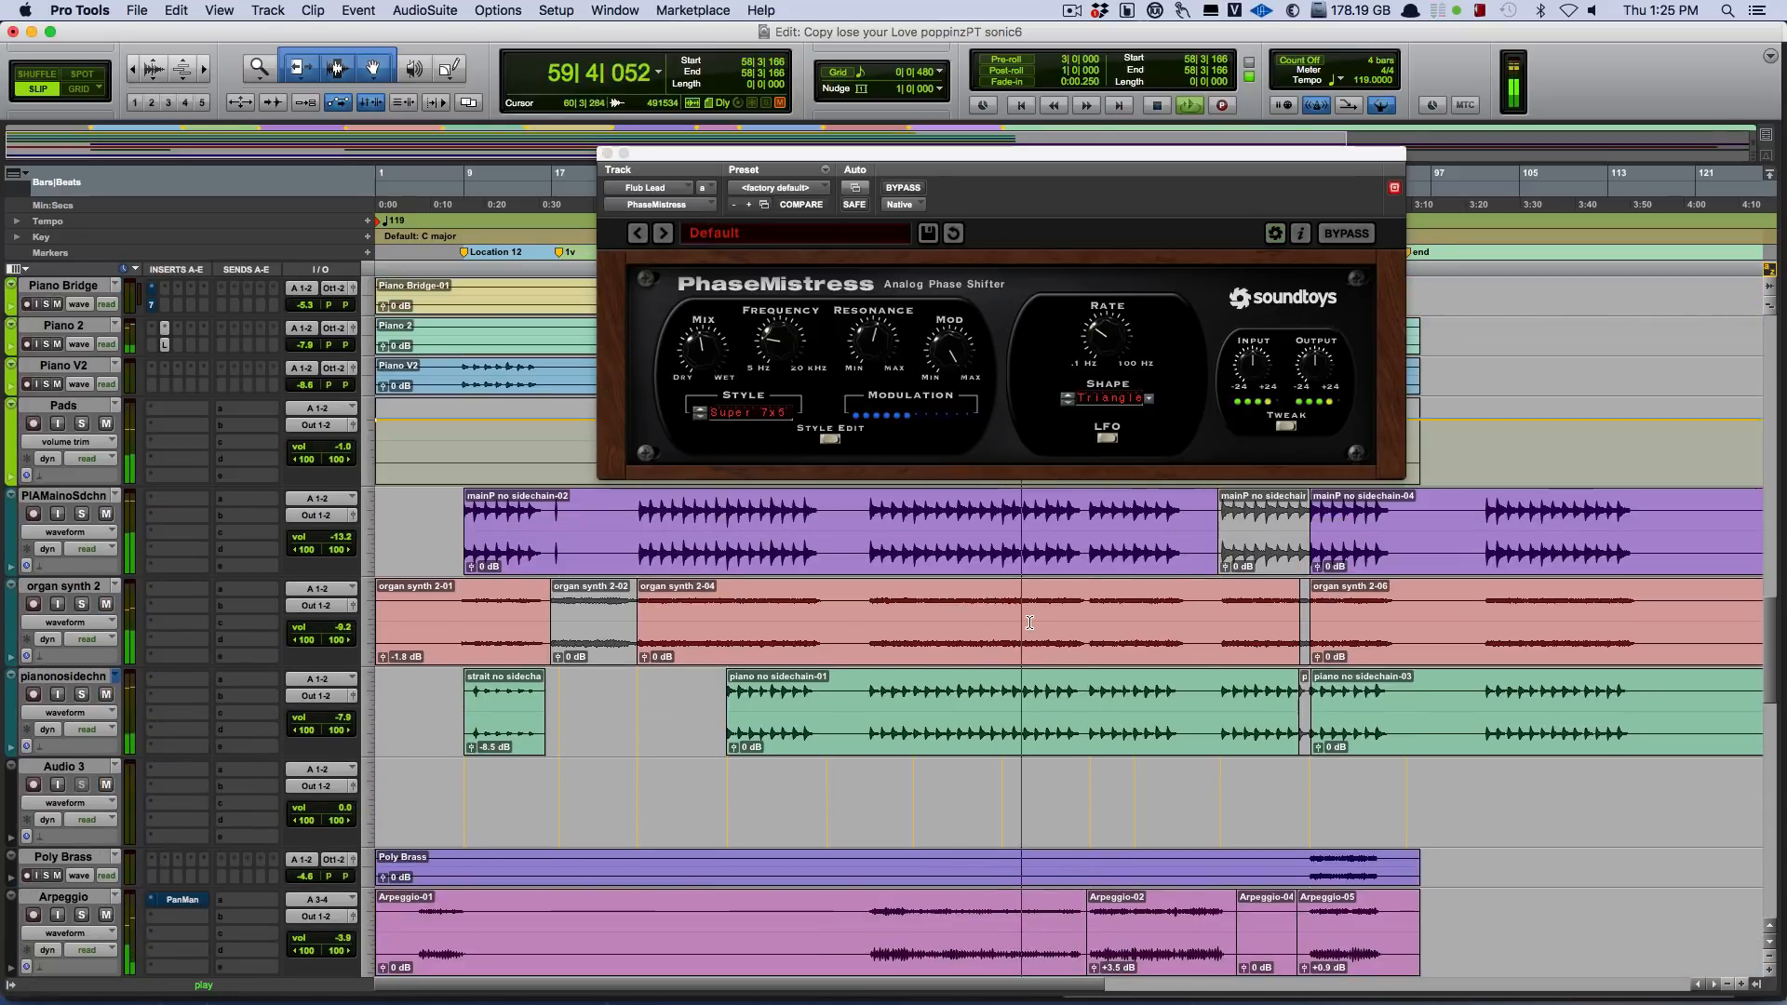
key(space)
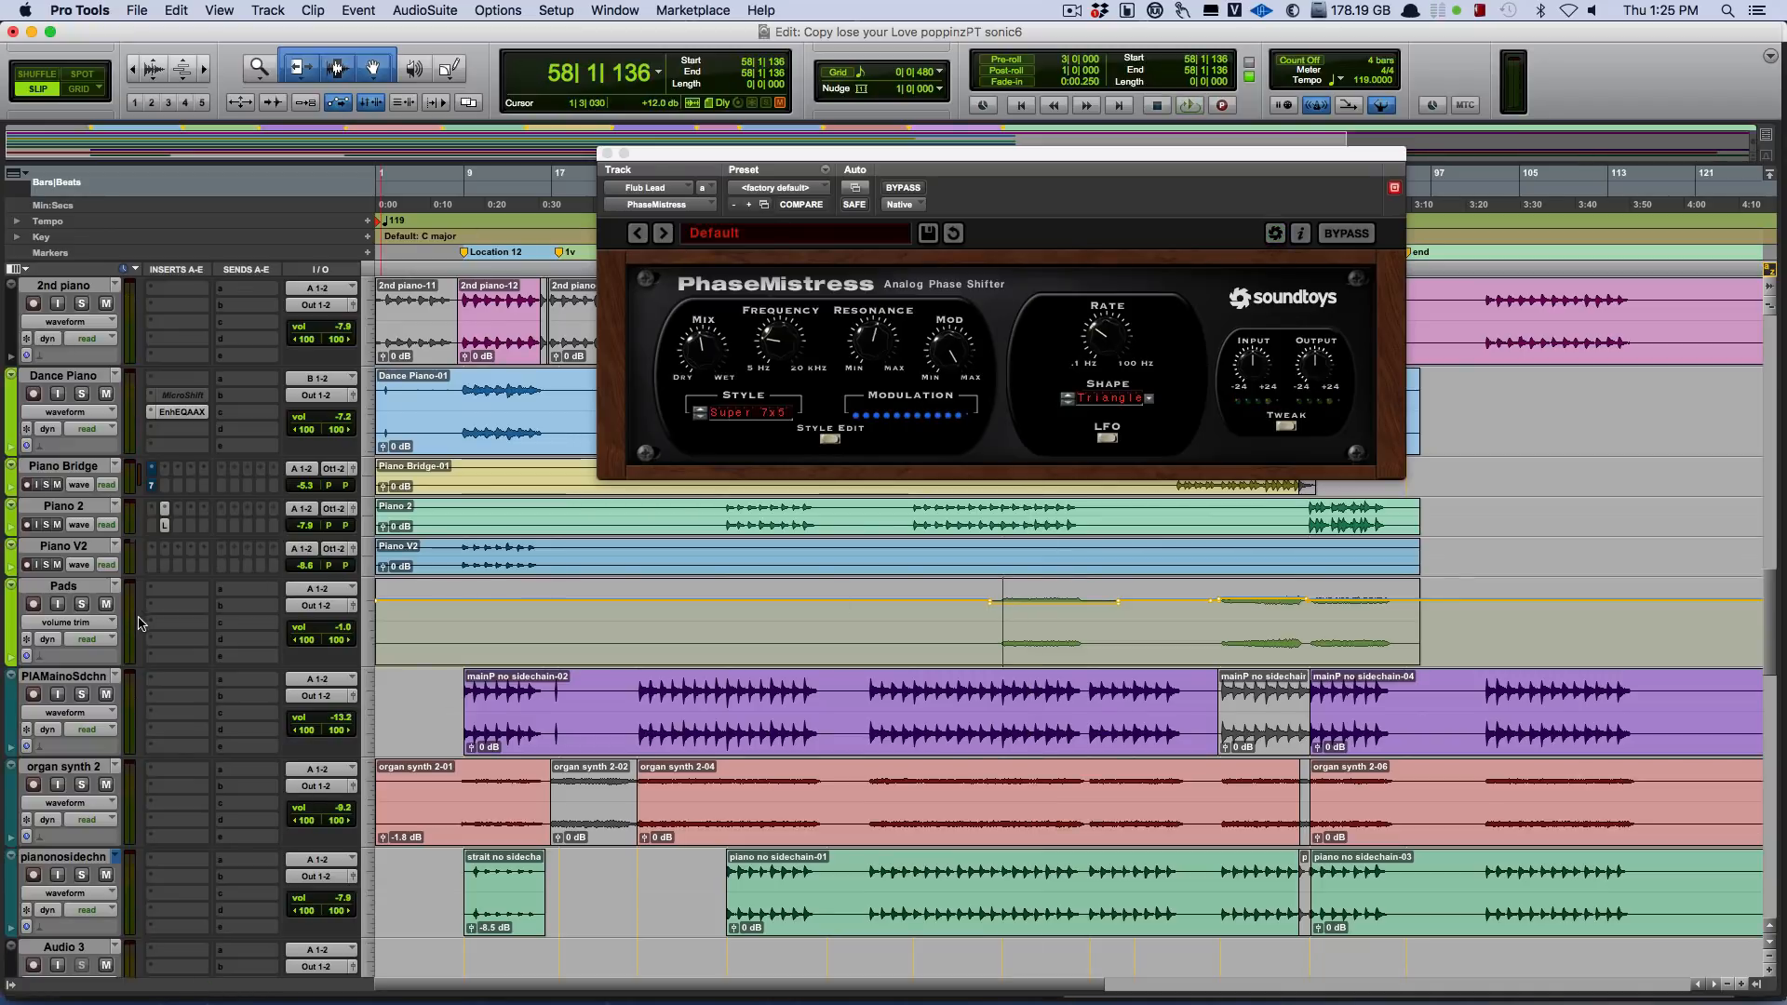
Solo the Pads track with input monitoring off, play it from bar 58, and take it out of solo during playback.
click(59, 604)
click(82, 605)
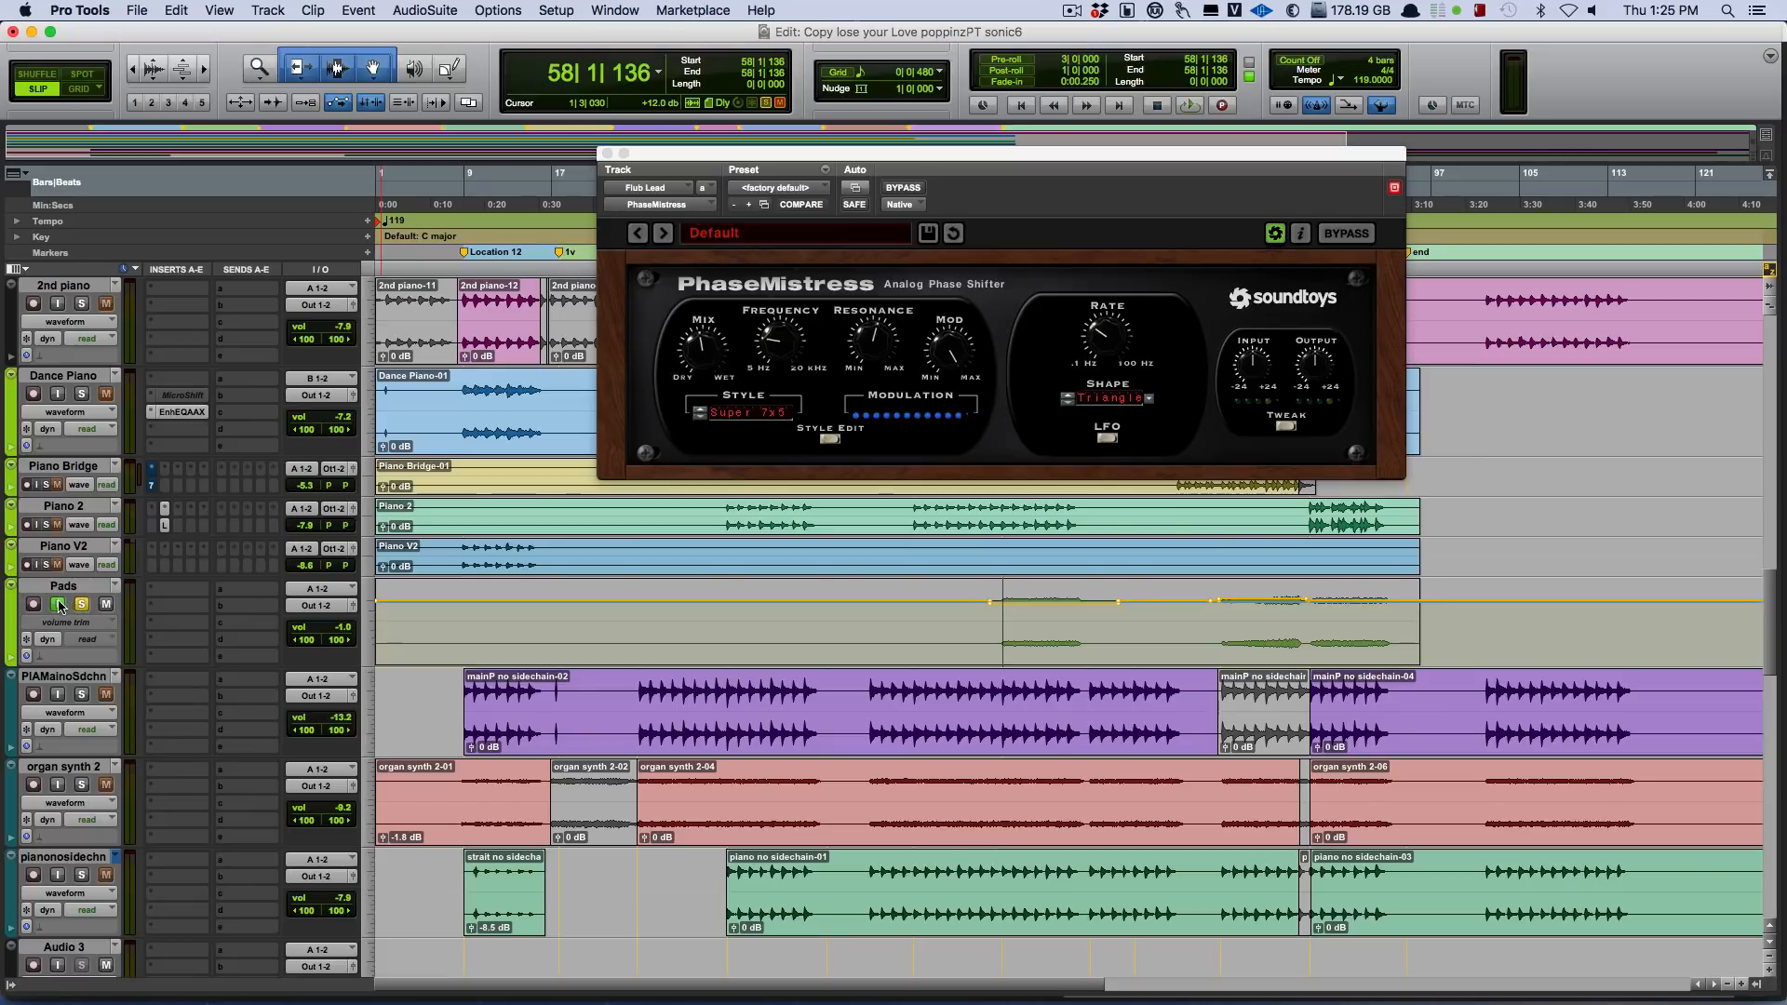
click(59, 604)
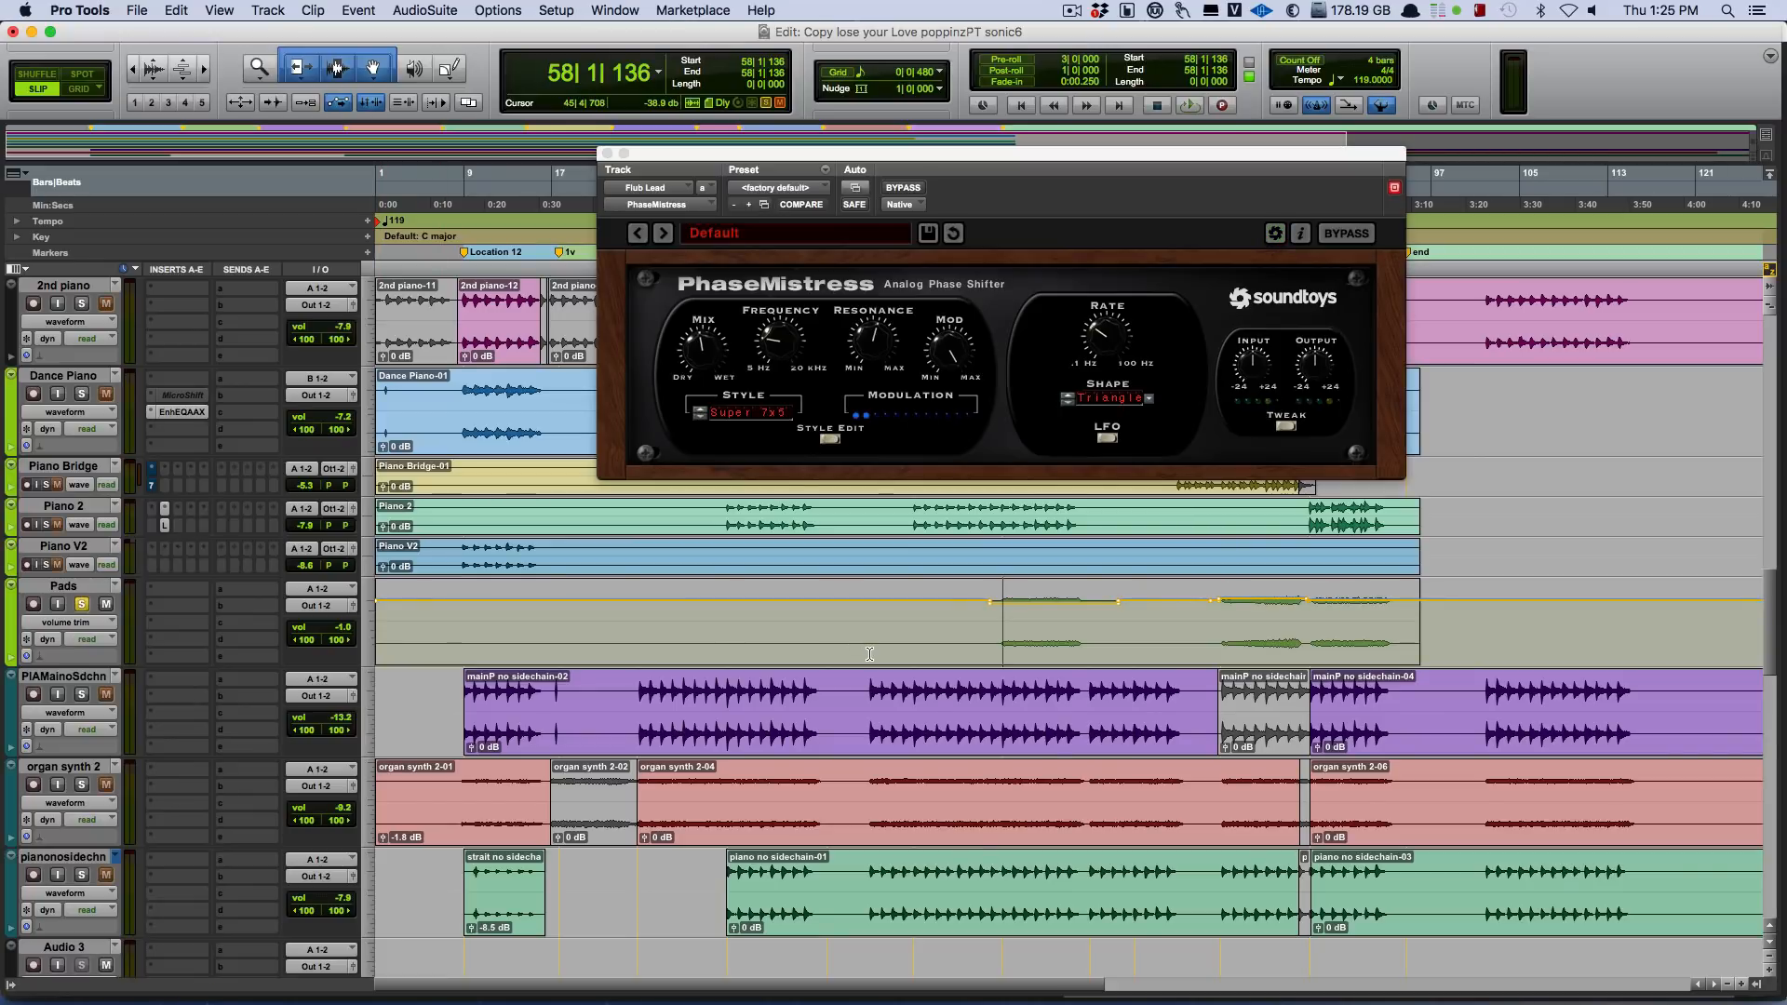
key(space)
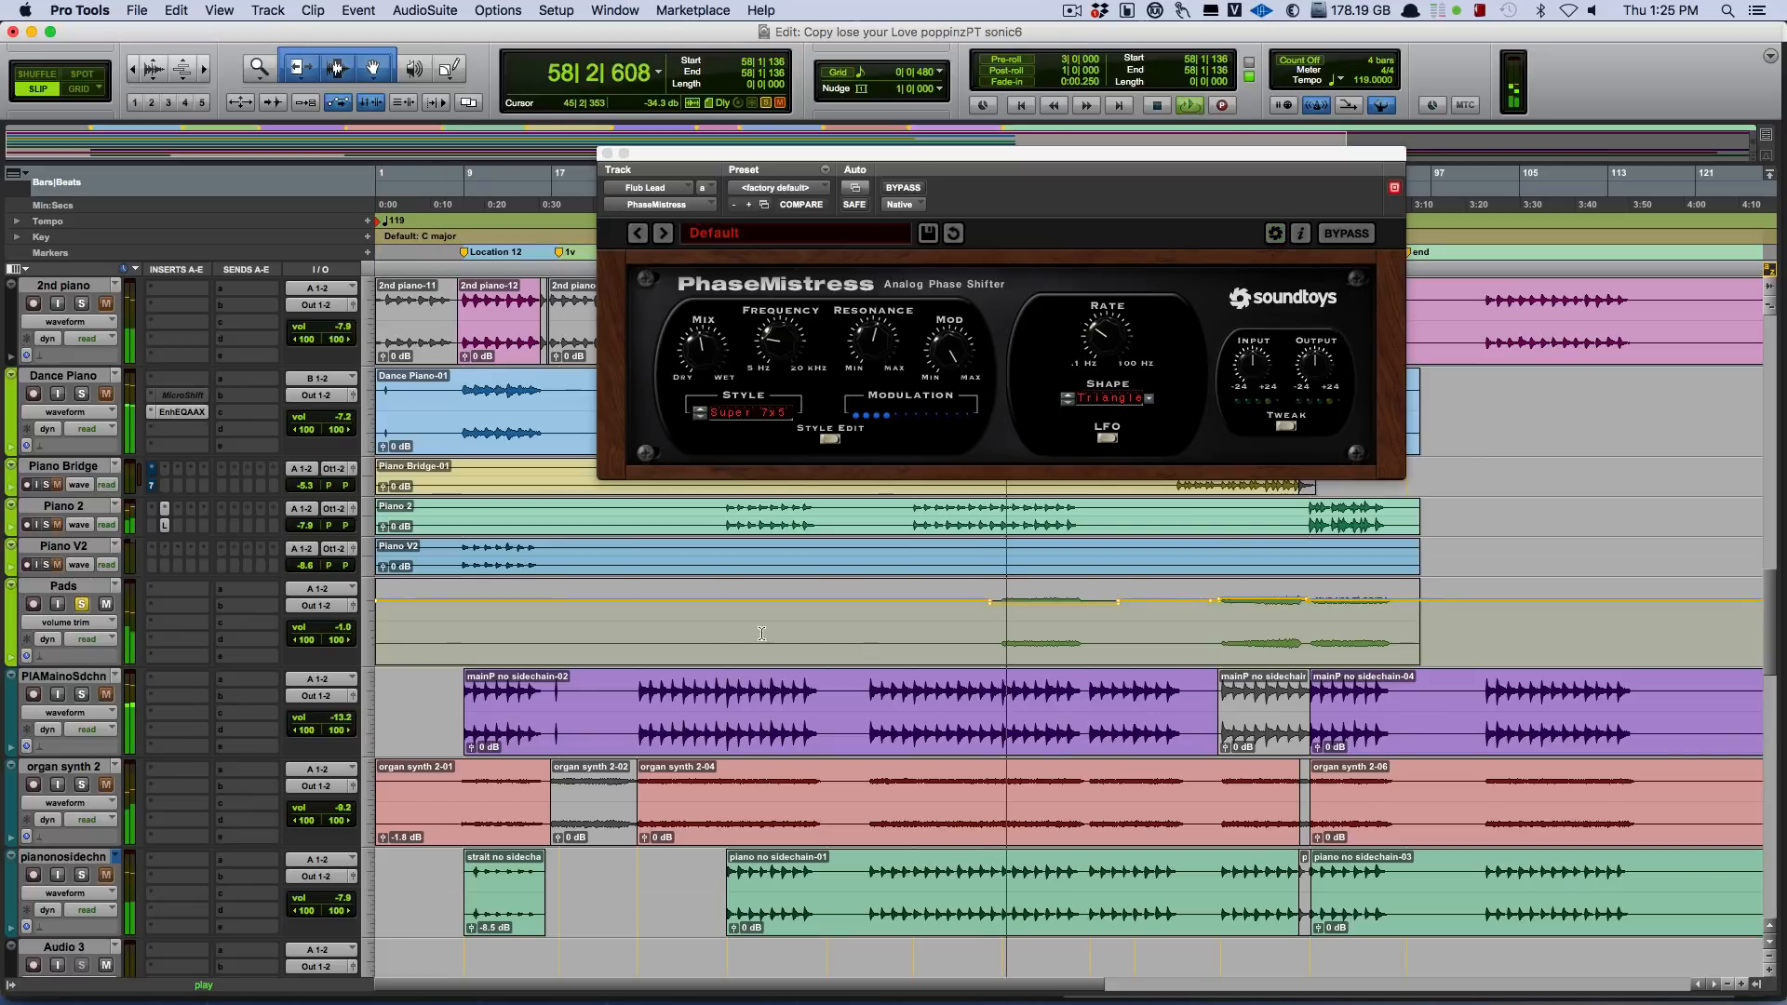
click(81, 605)
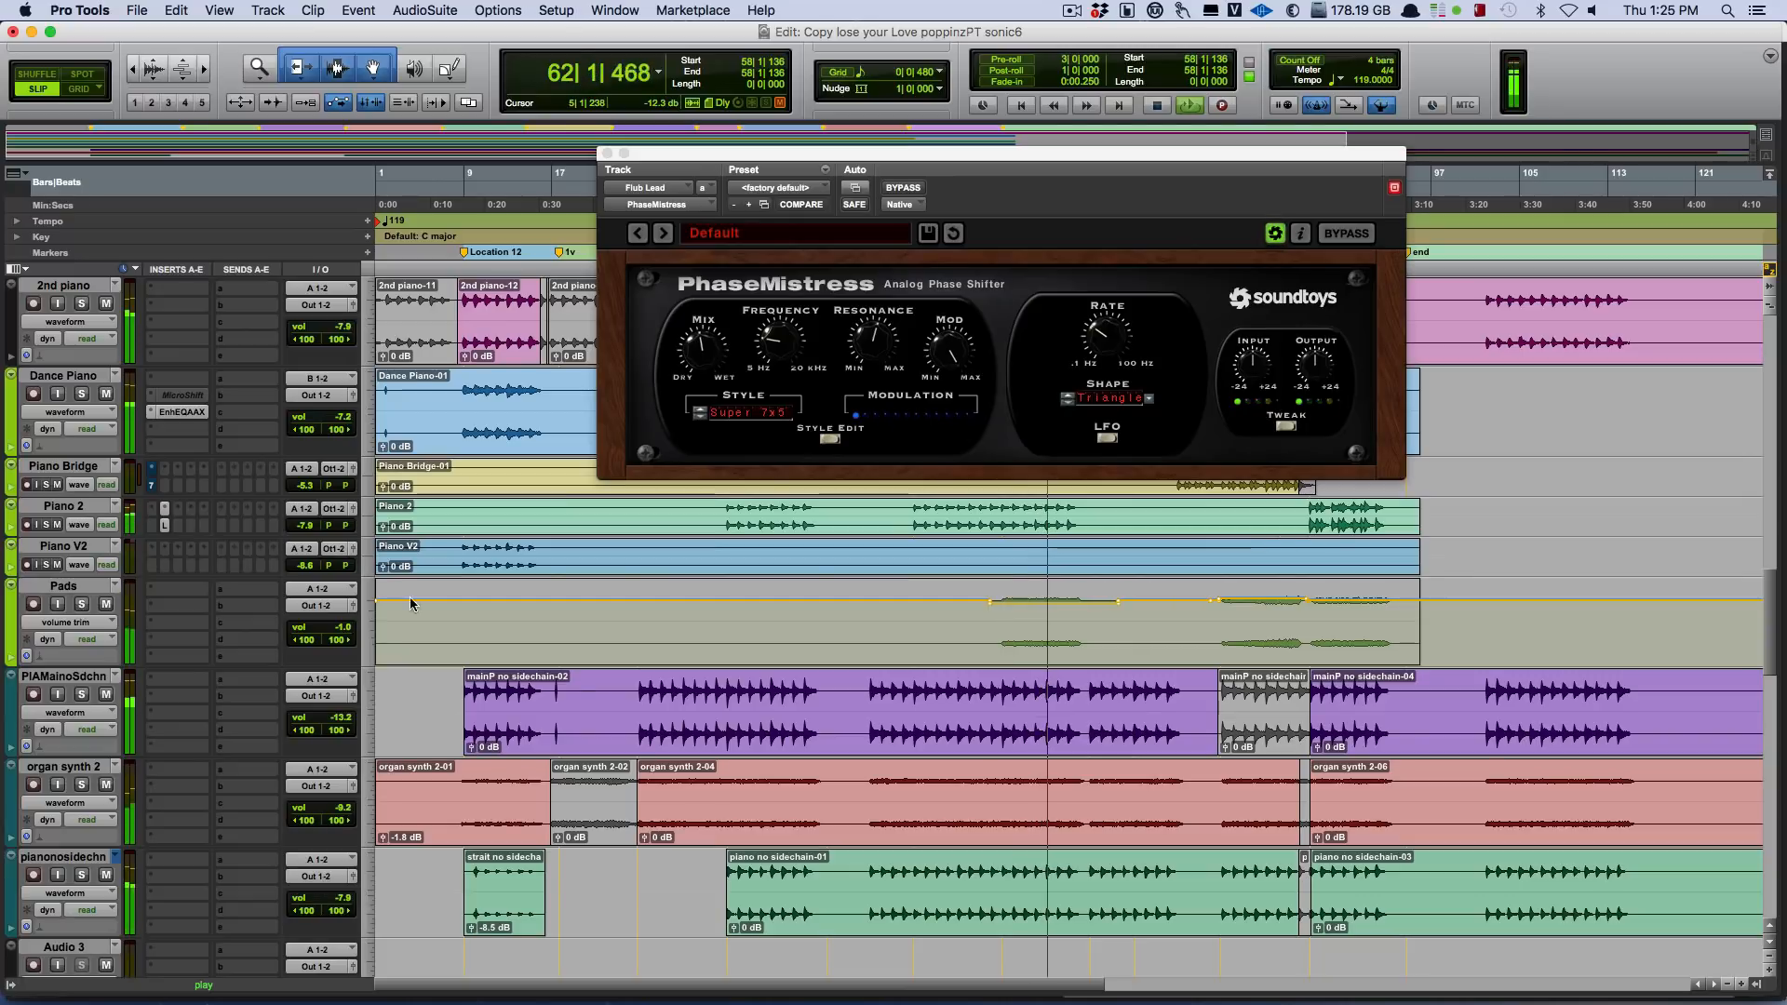
Move the PhaseMistress window off the clips and replay from bar 57, toggling the solo on Pads.
drag(837, 153, 1615, 350)
key(space)
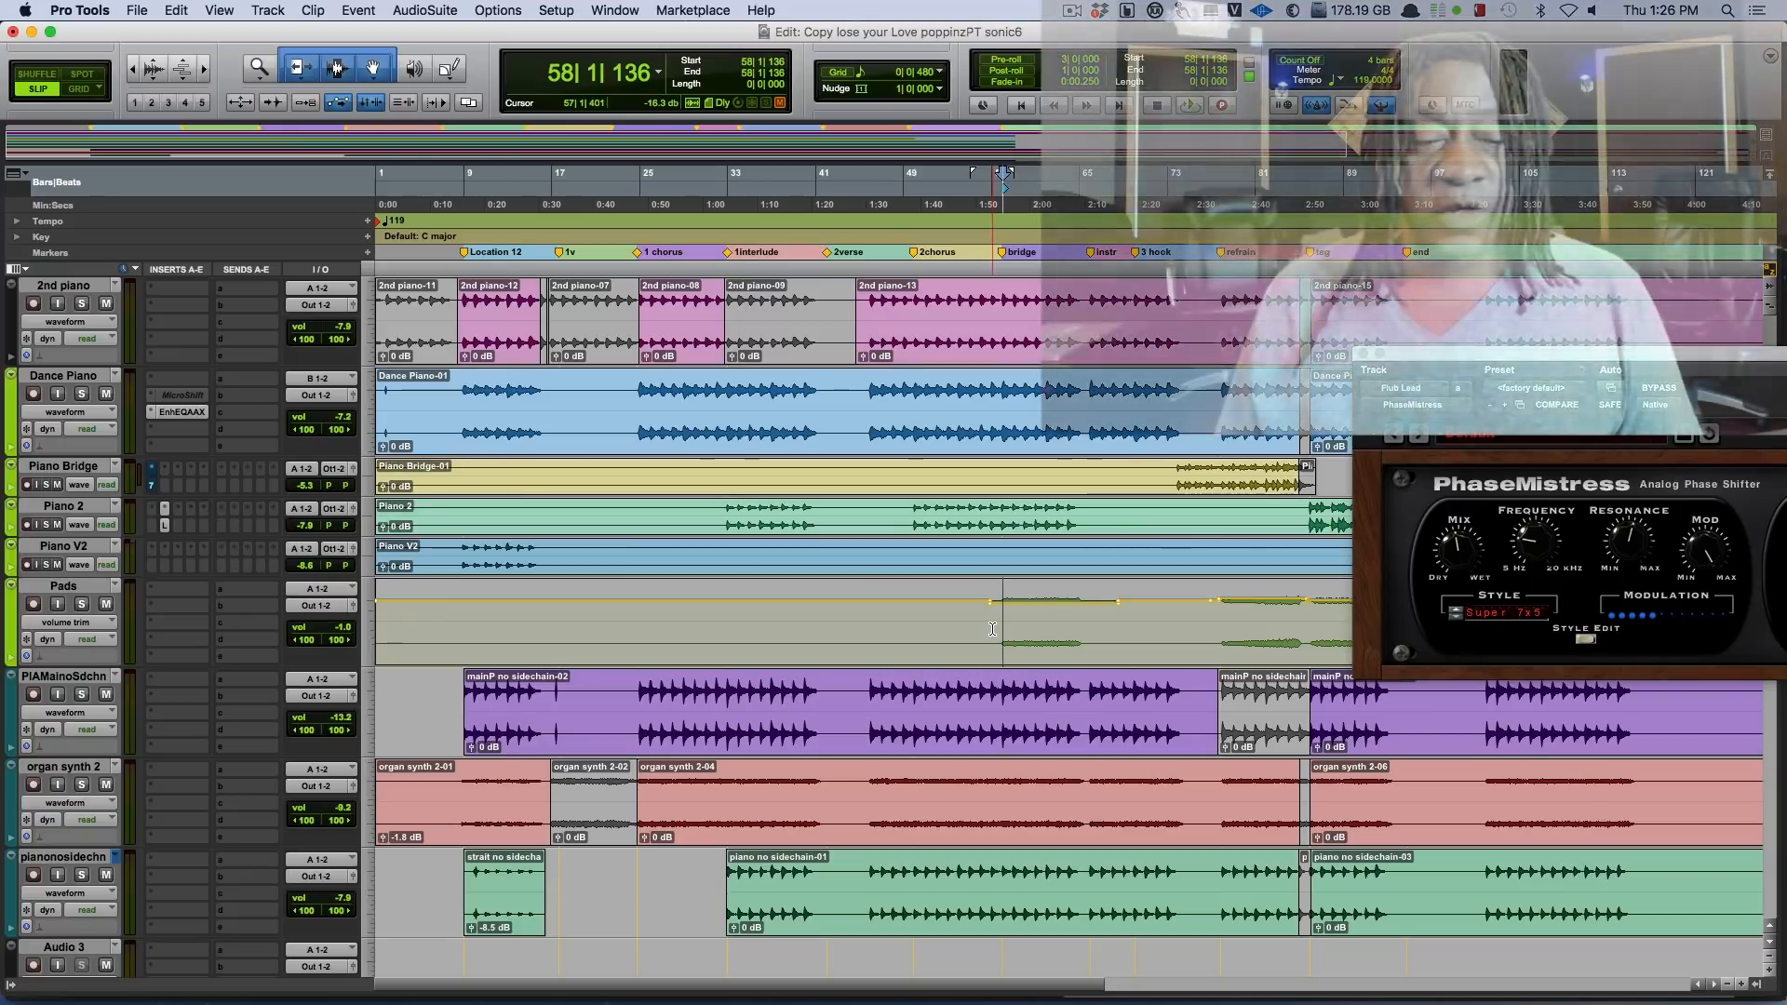
click(992, 629)
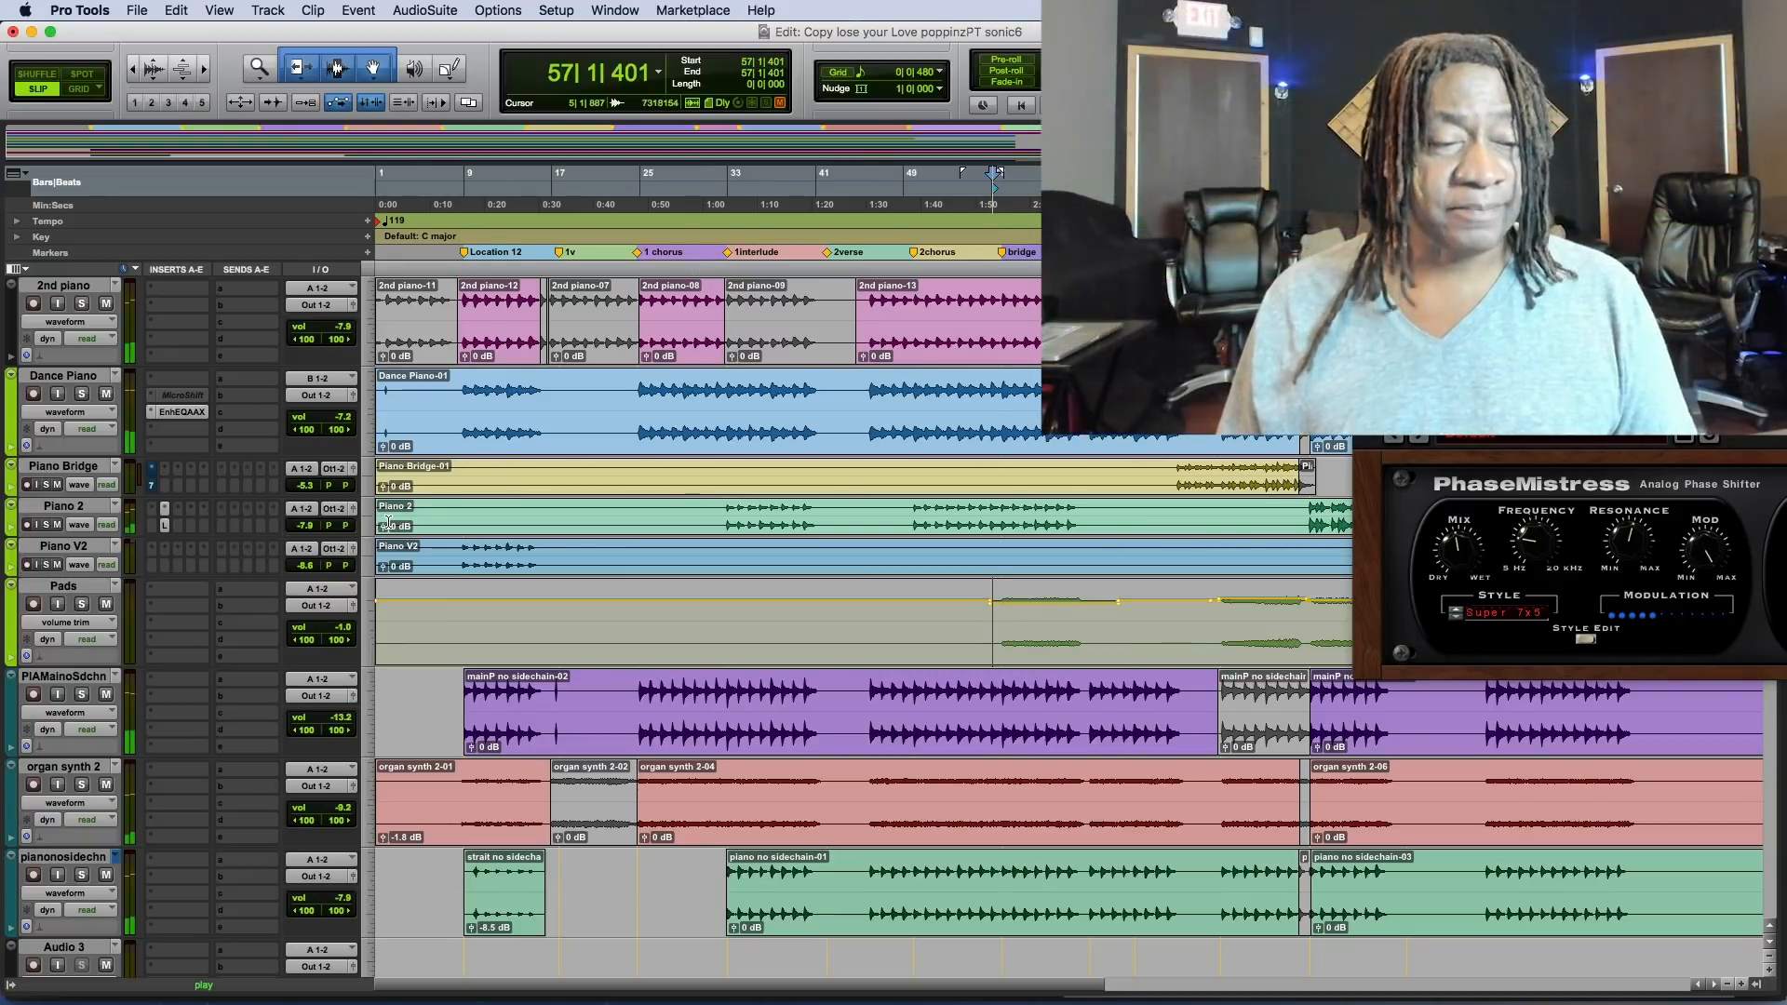
key(space)
click(83, 605)
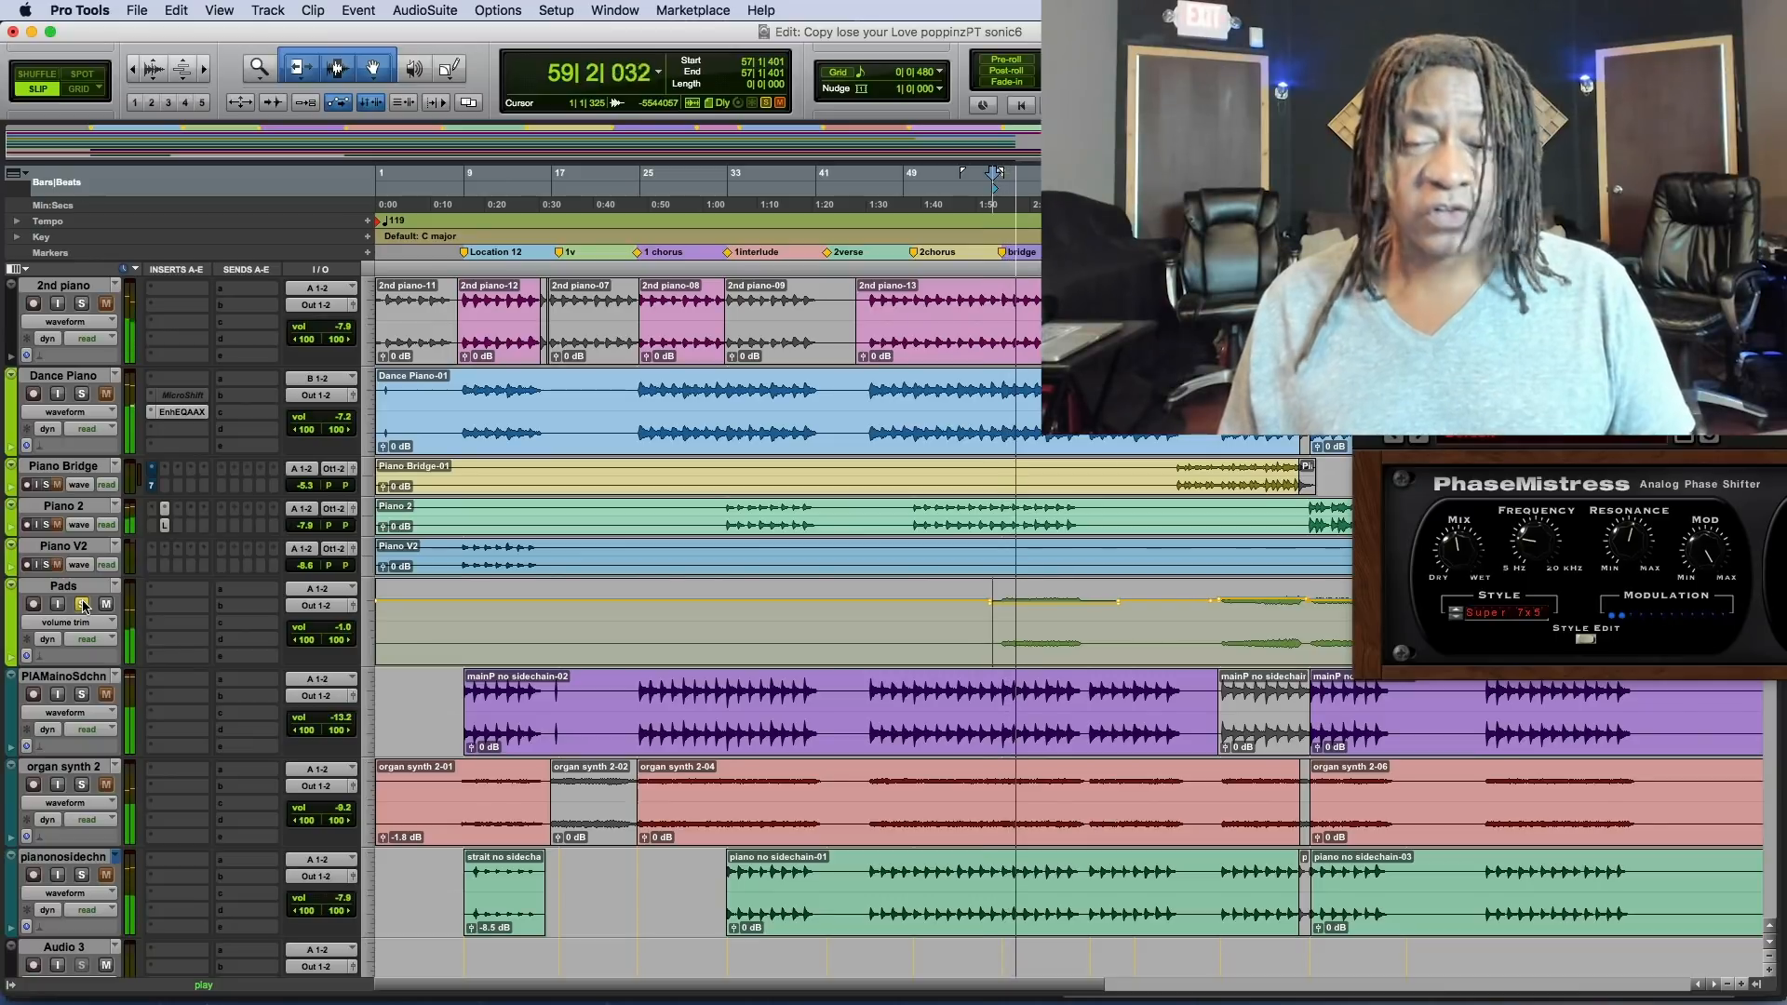
click(83, 605)
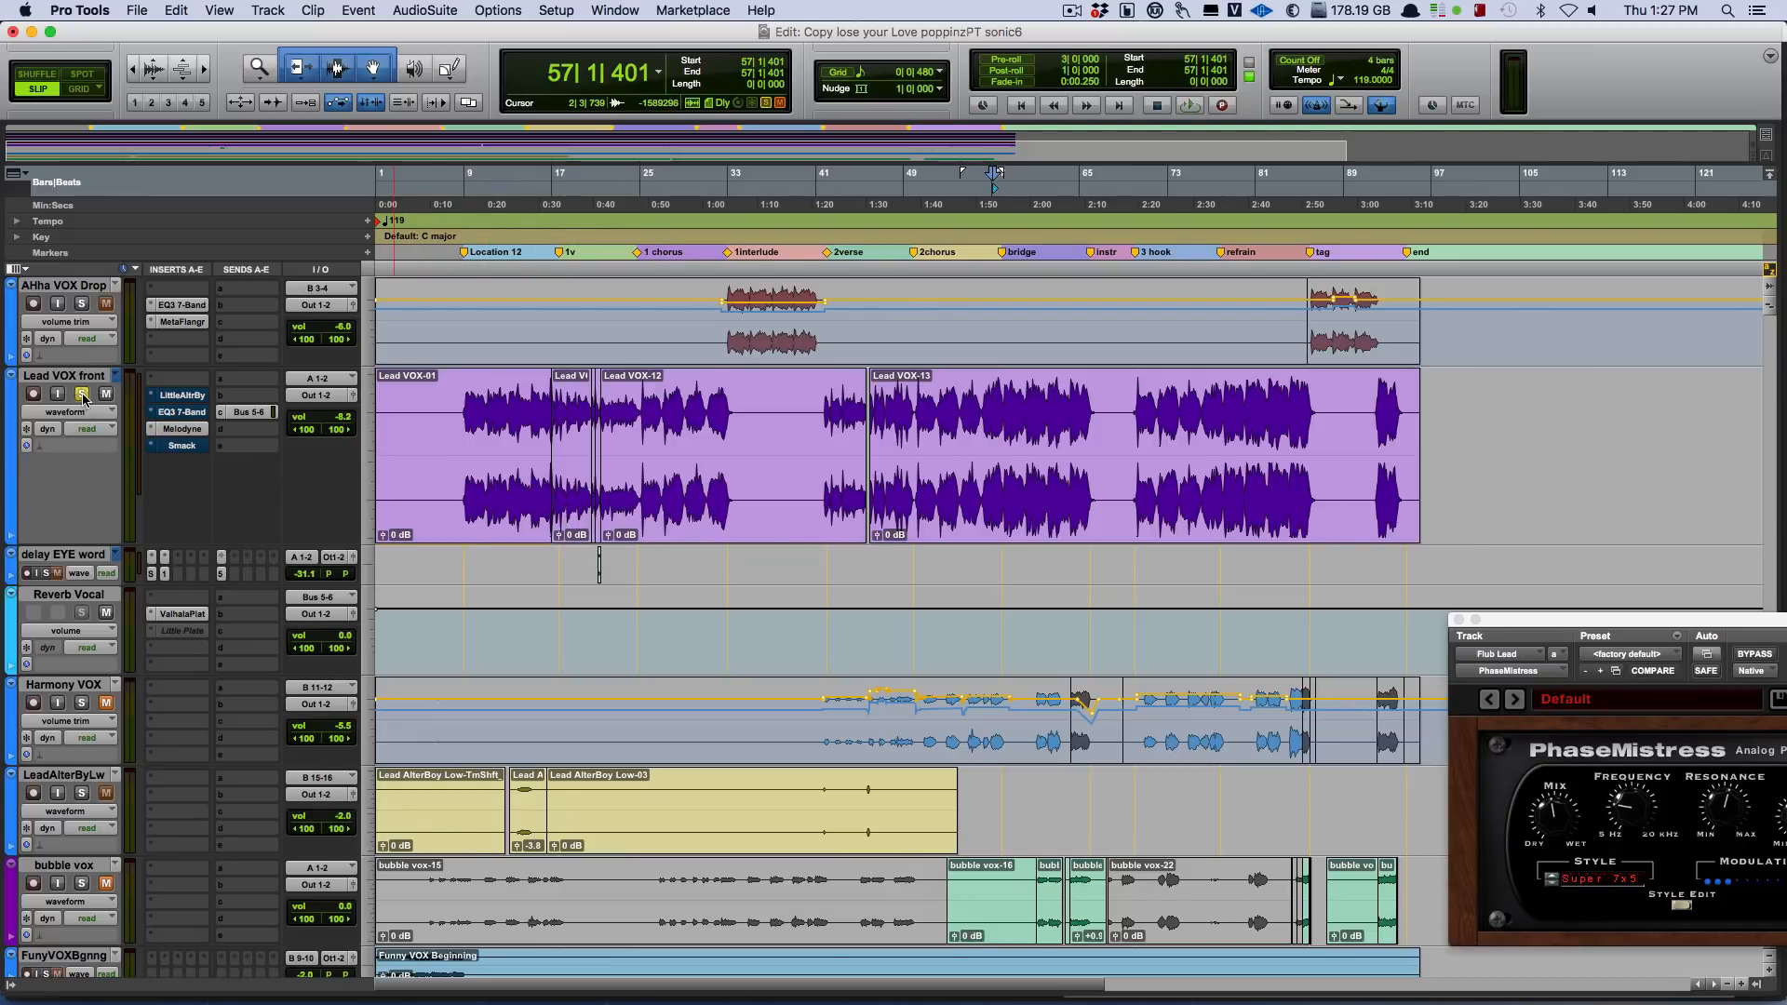
Play the soloed Lead VOX front track from bar 9, and again from bar 56 with its Melodyne insert open.
click(469, 447)
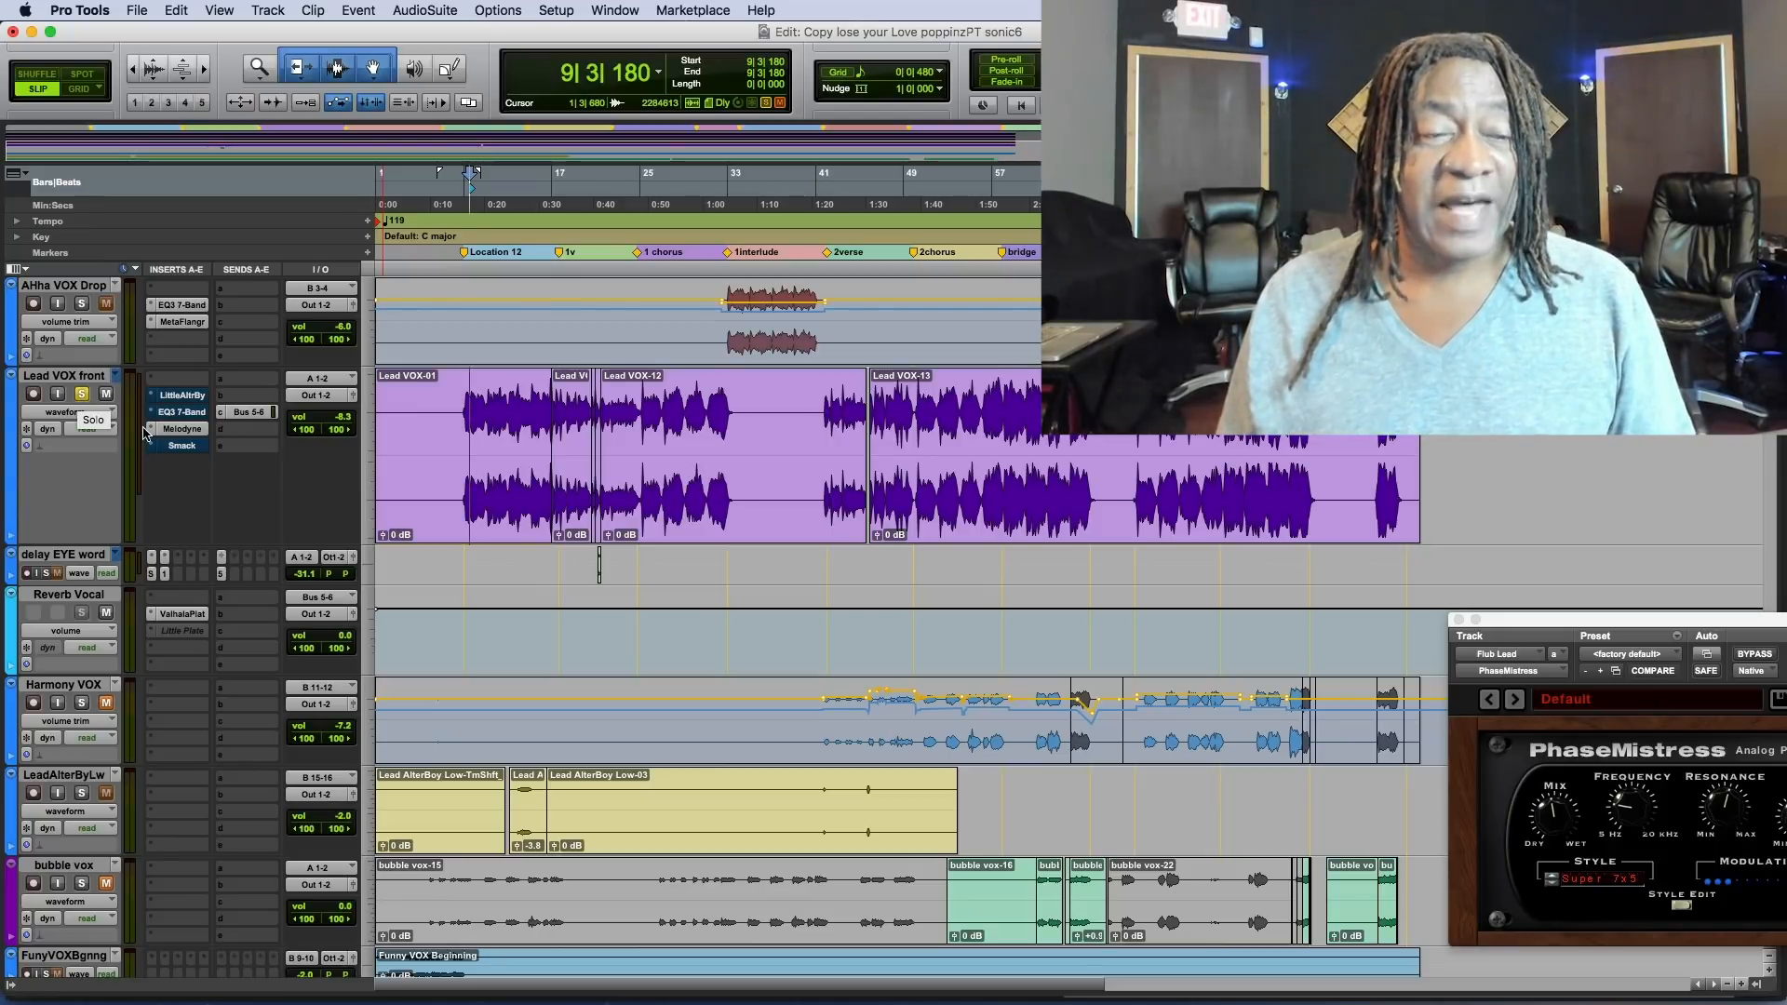
key(space)
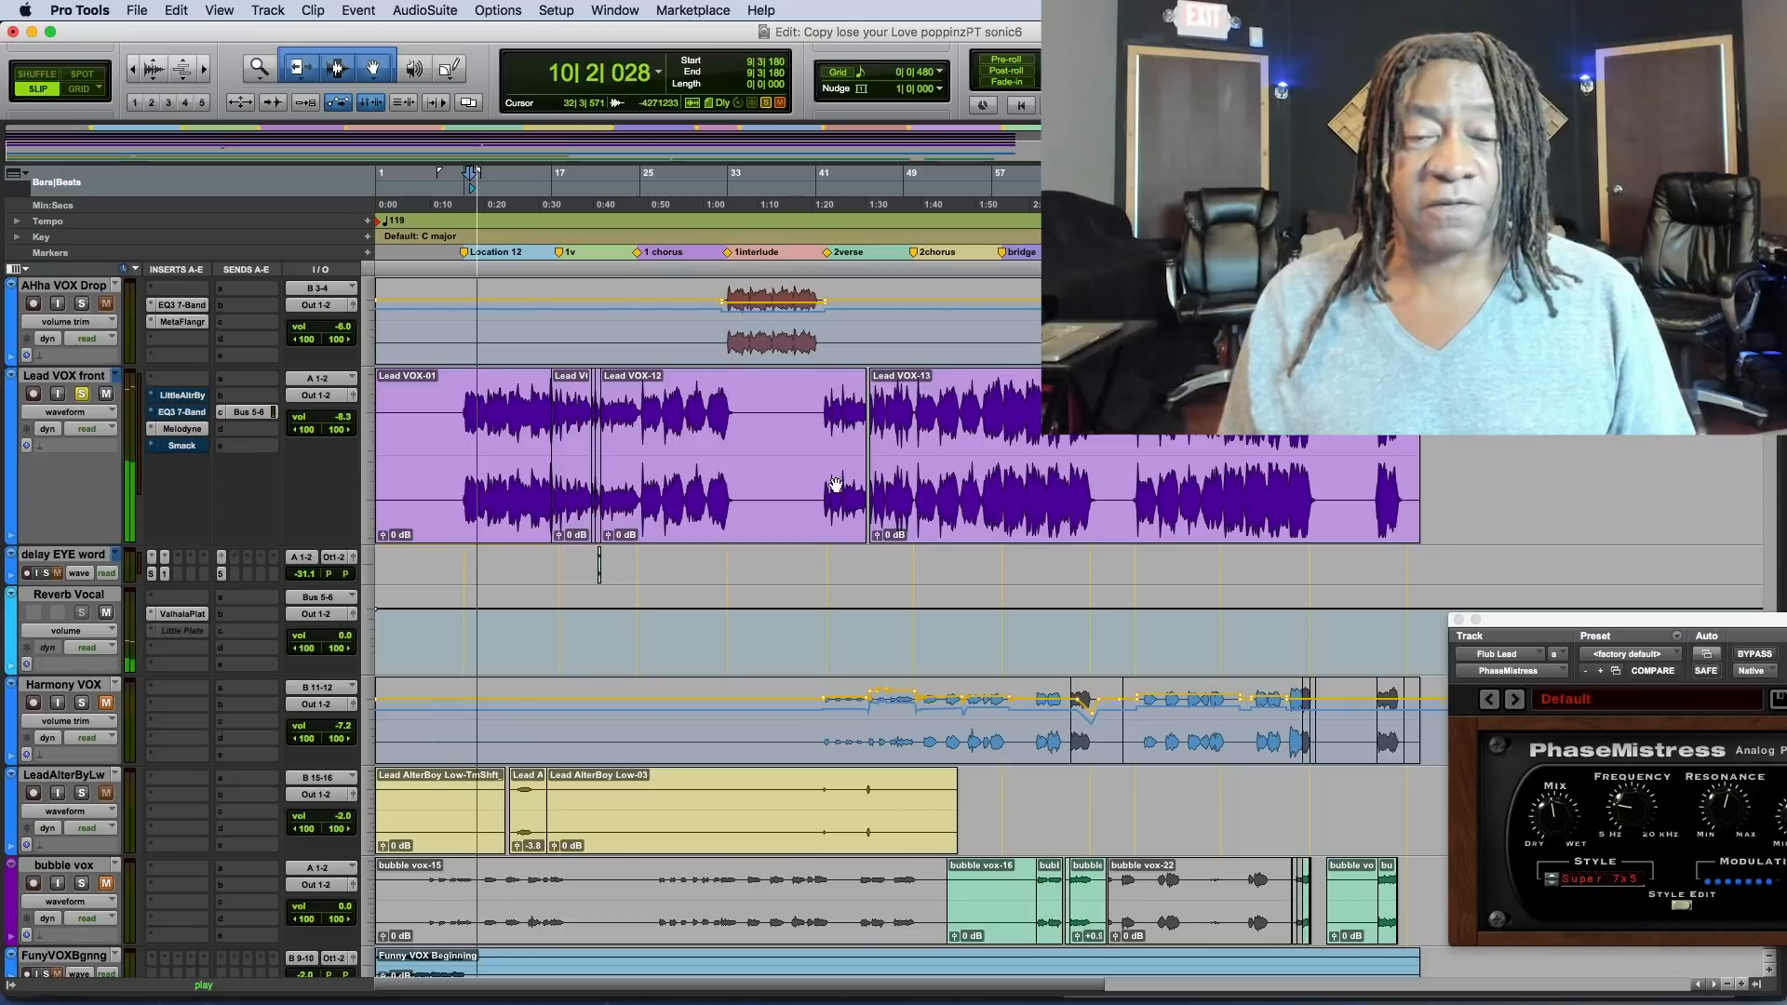
key(space)
click(983, 439)
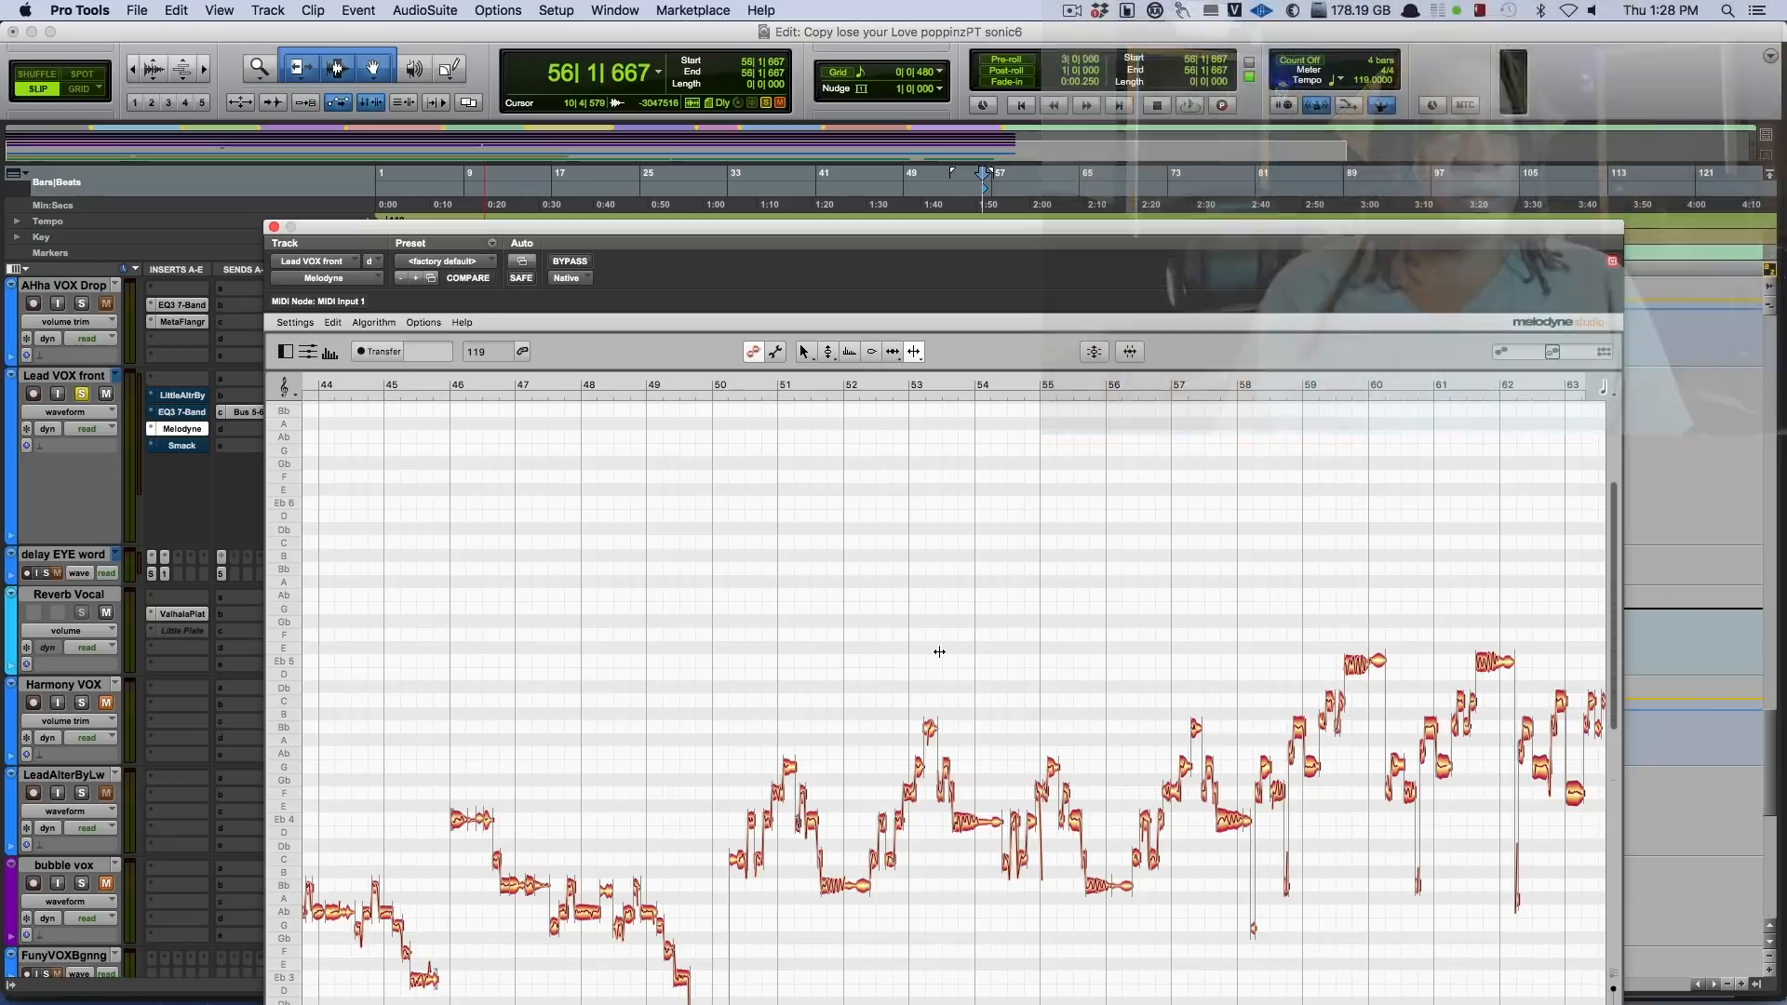
key(space)
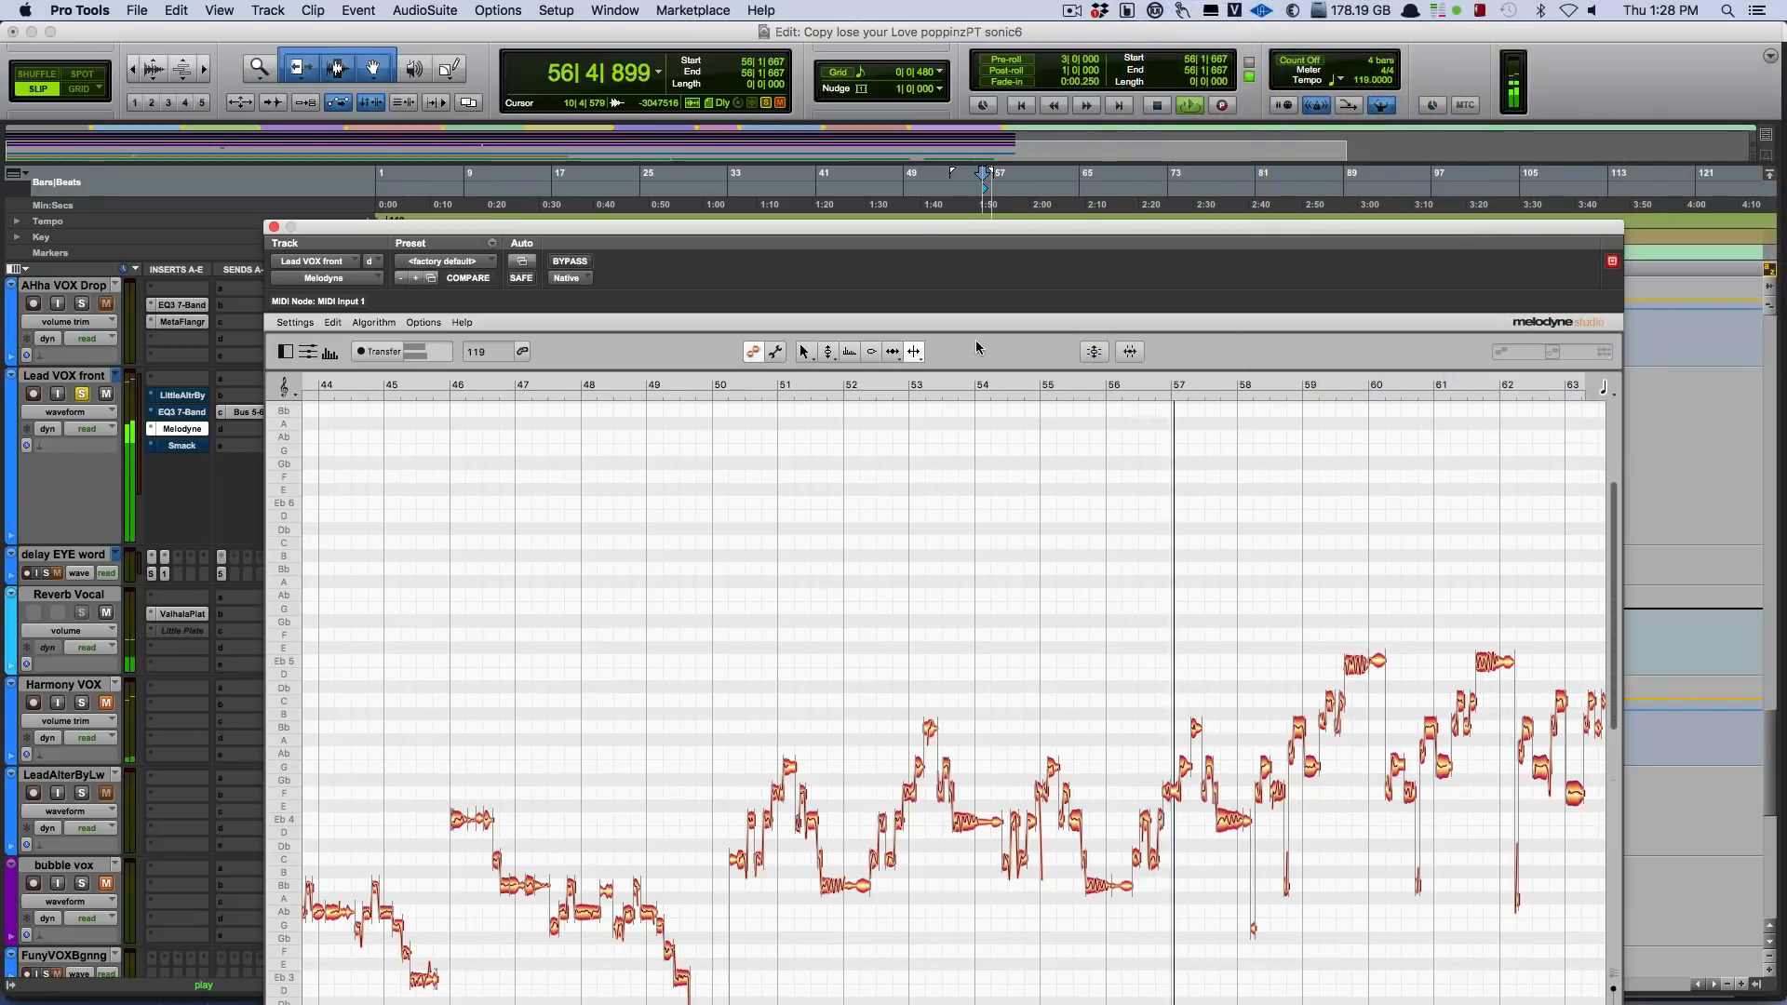
Replay the soloed Lead VOX front track from bar 56, comparing it with Melodyne bypassed and active, and stop playback.
drag(975, 227, 1076, 171)
key(space)
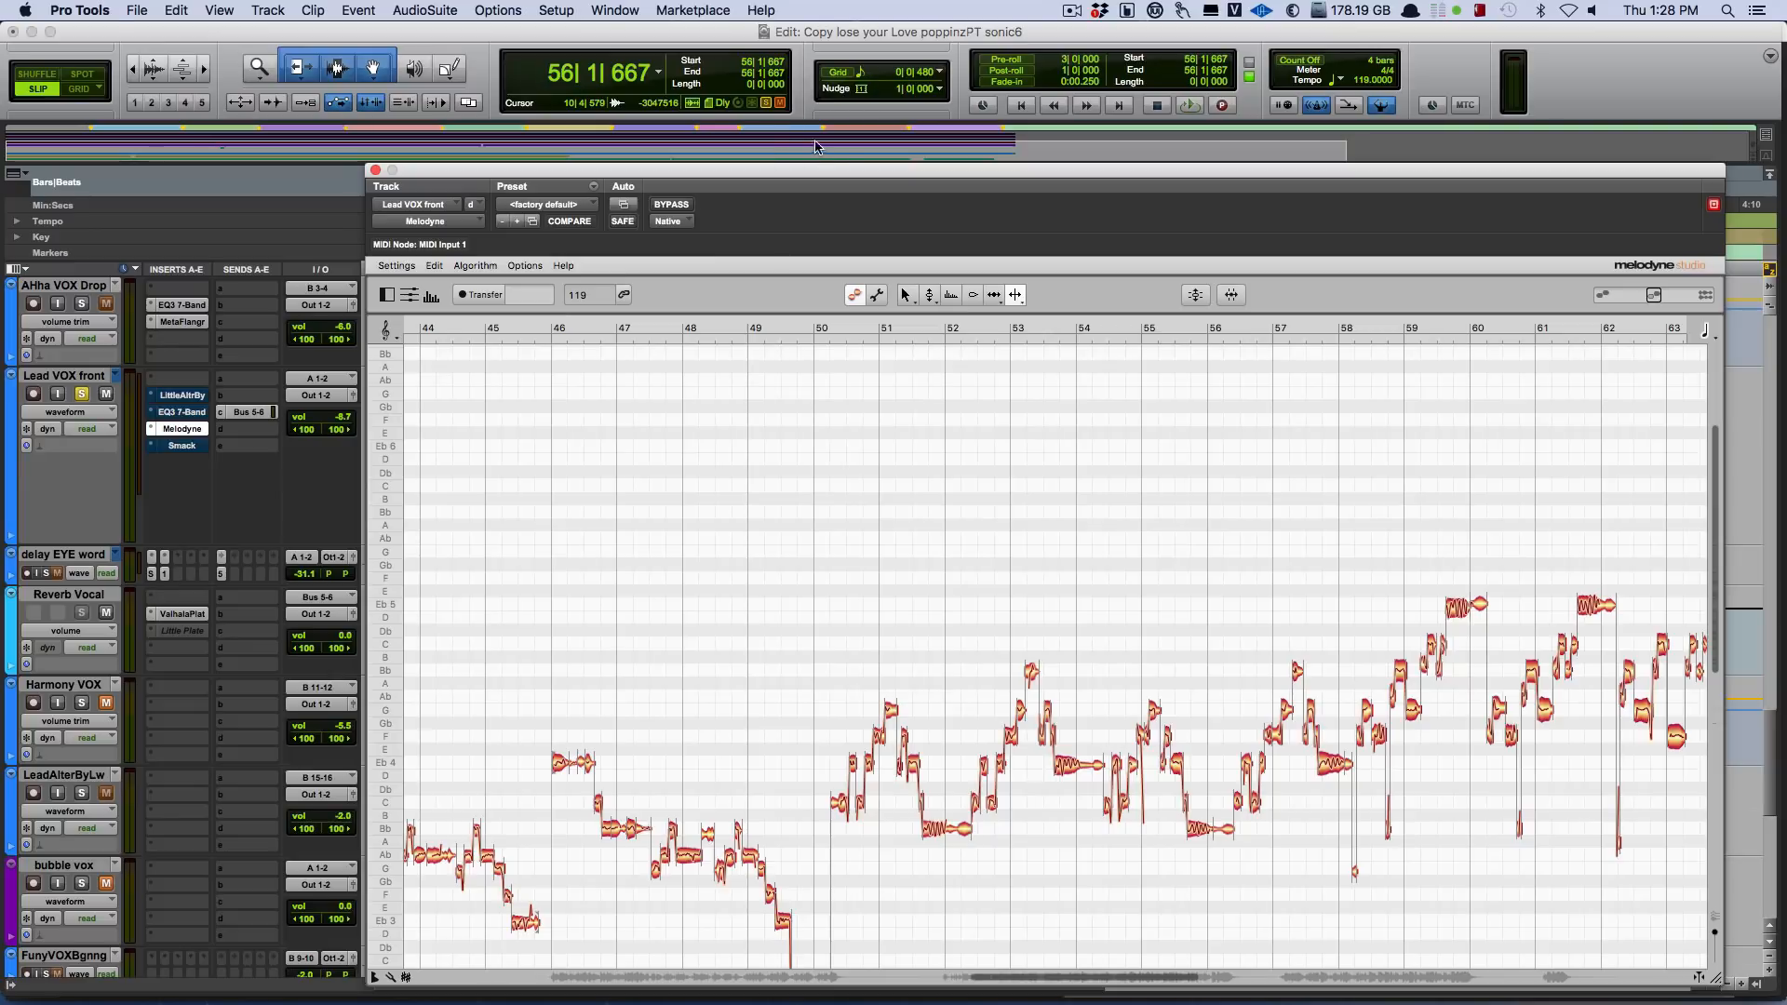
drag(707, 174, 634, 61)
key(space)
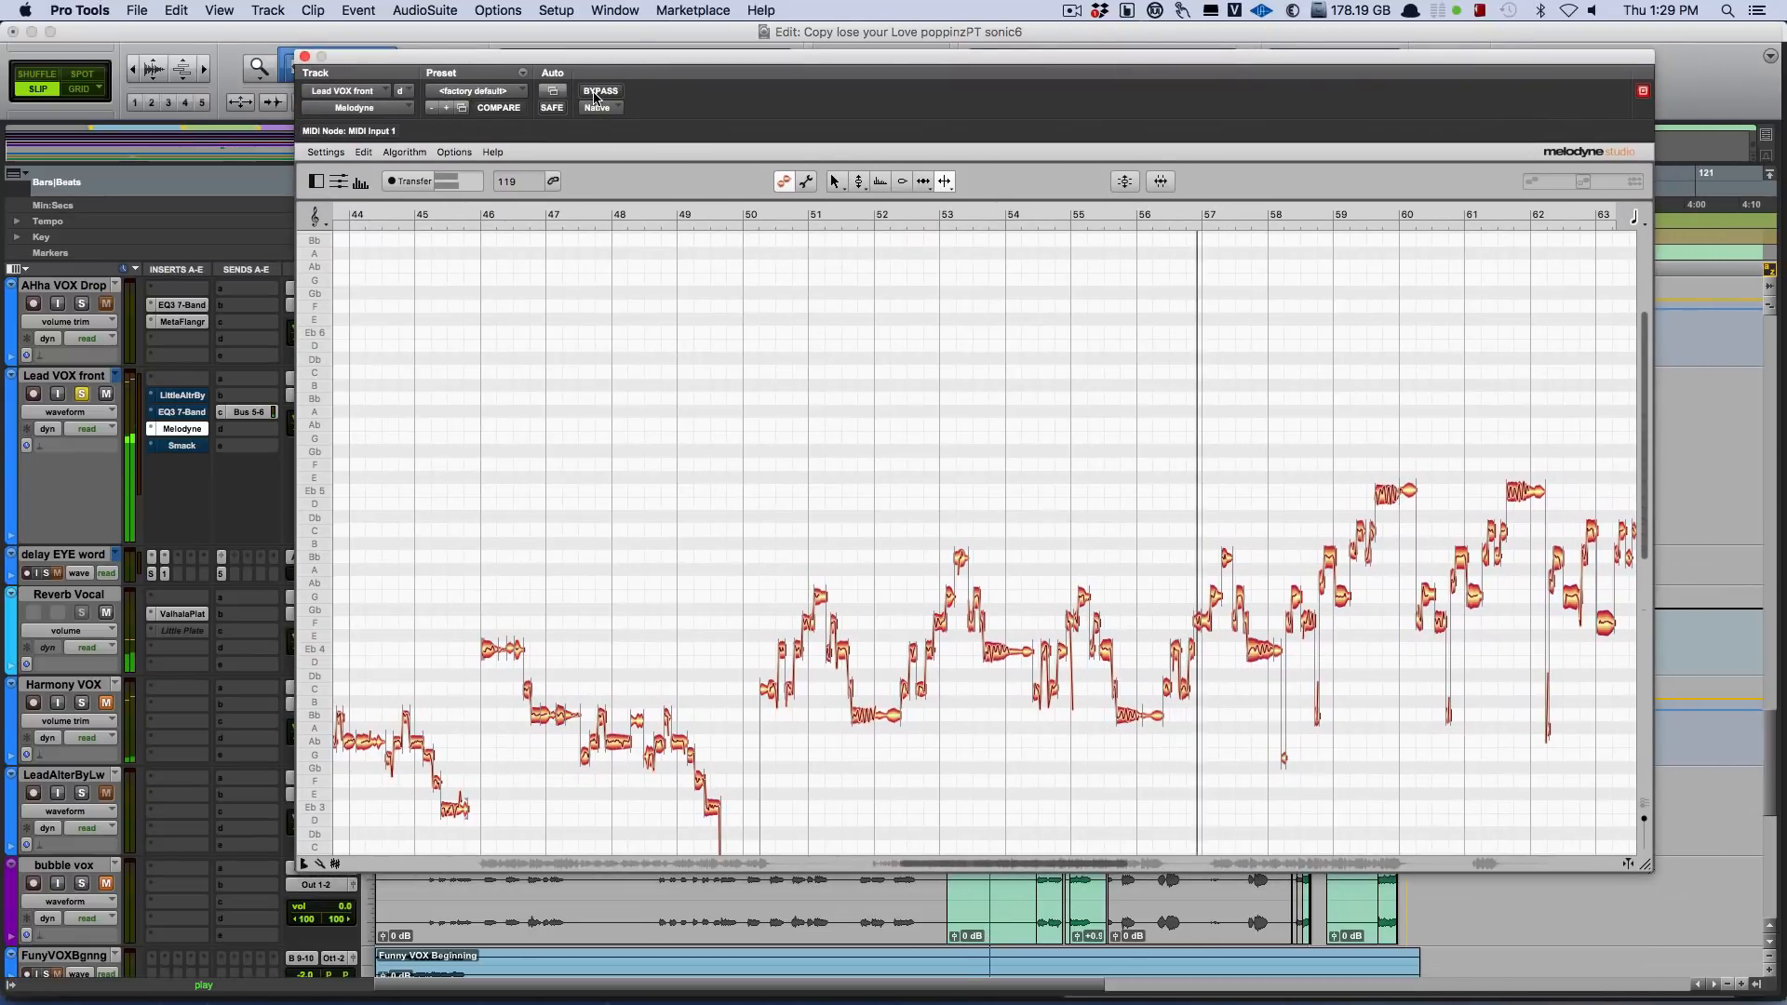
click(593, 93)
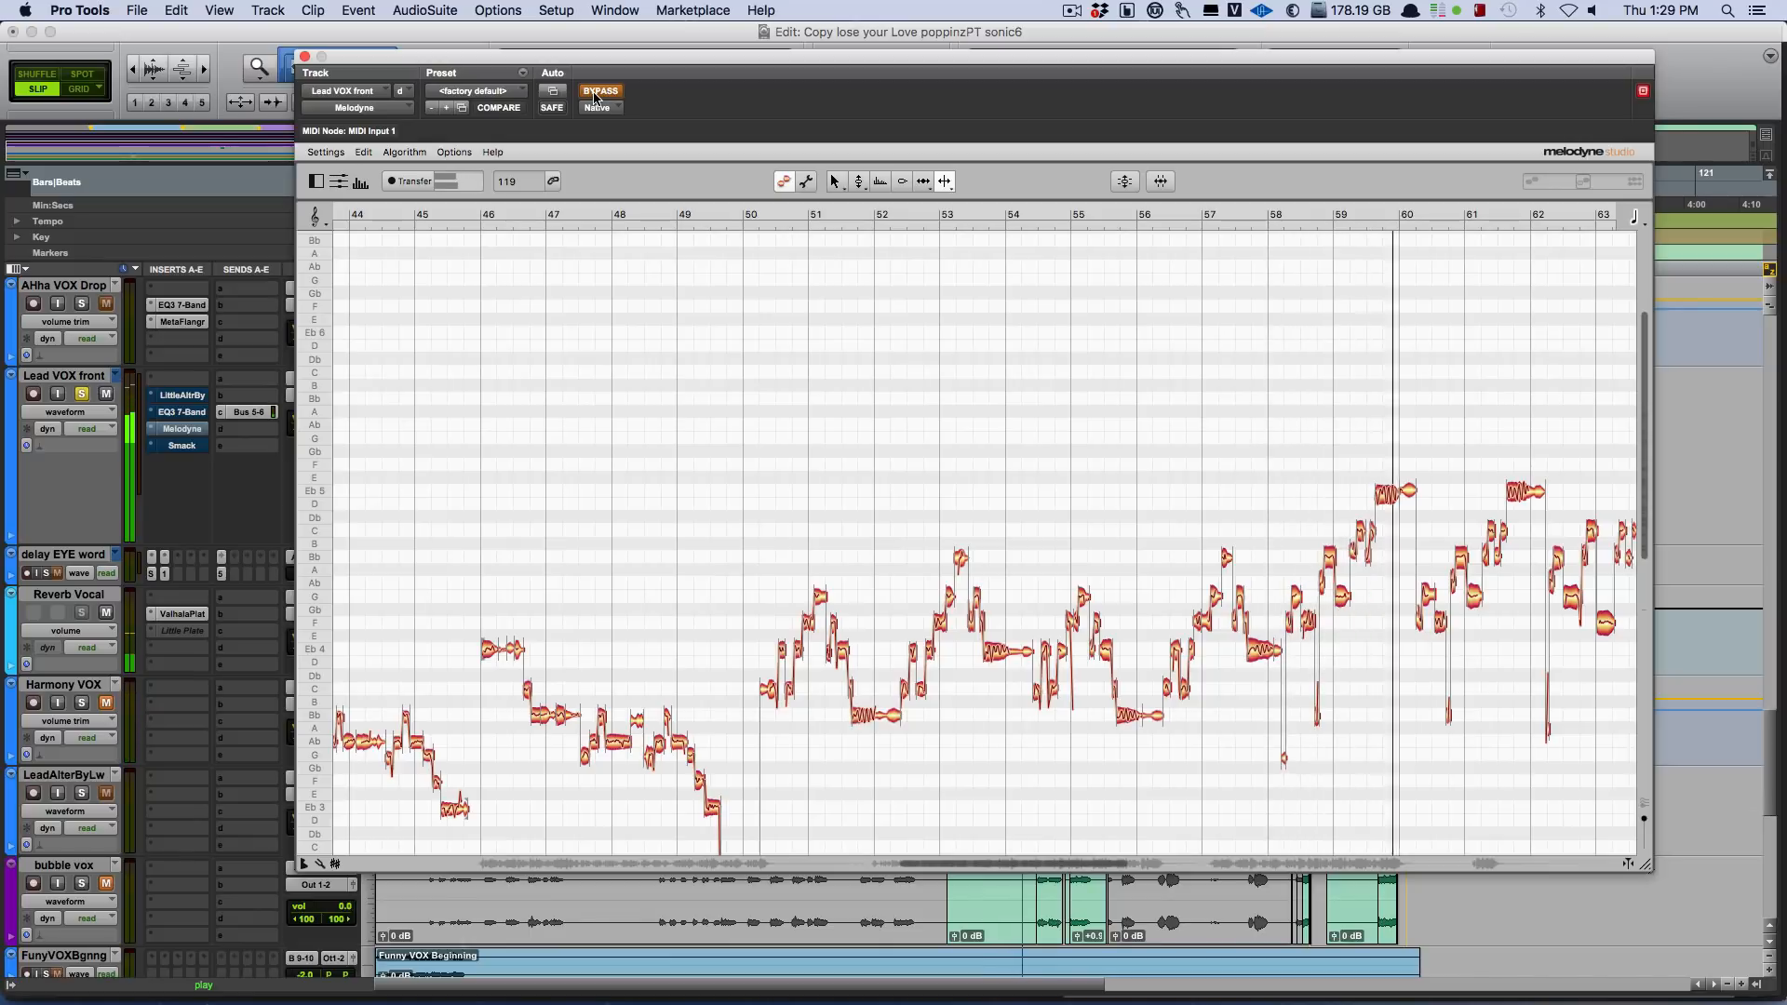
click(594, 93)
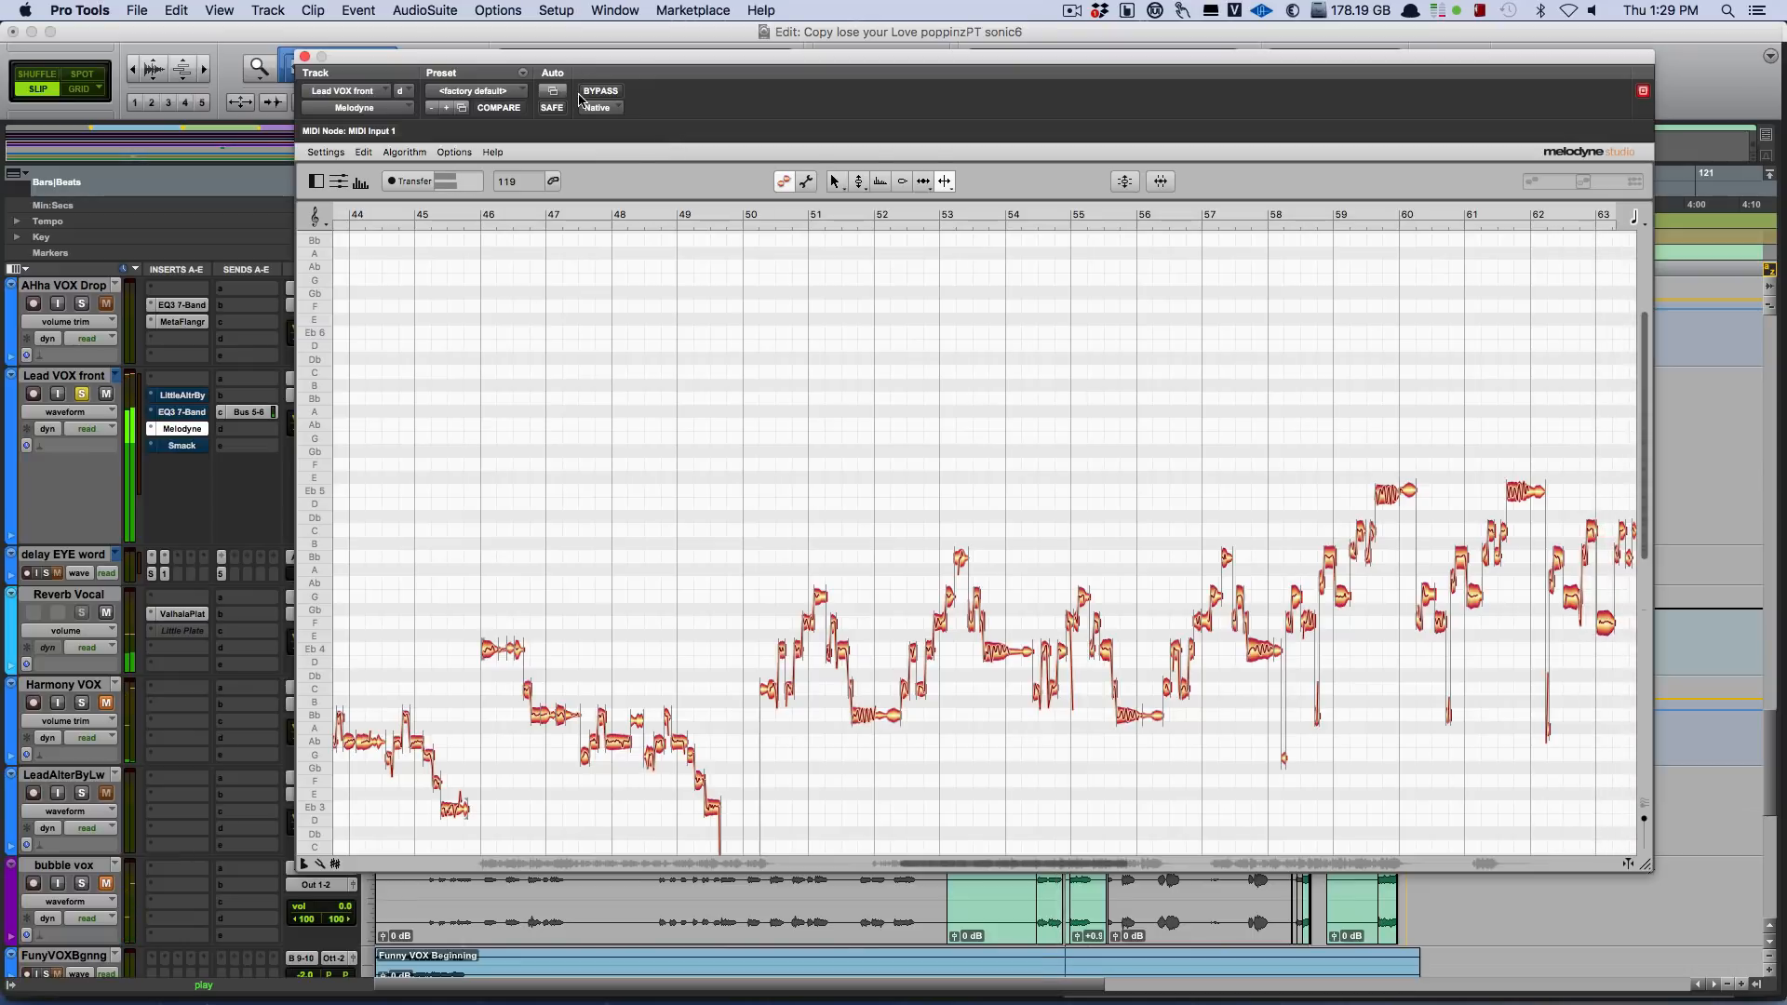
key(space)
Move Melodyne off the vocal clips, open the Bus 5-6 send on Lead VOX front, and view the ValhallaPlate insert on Reverb Vocal.
drag(601, 60, 923, 515)
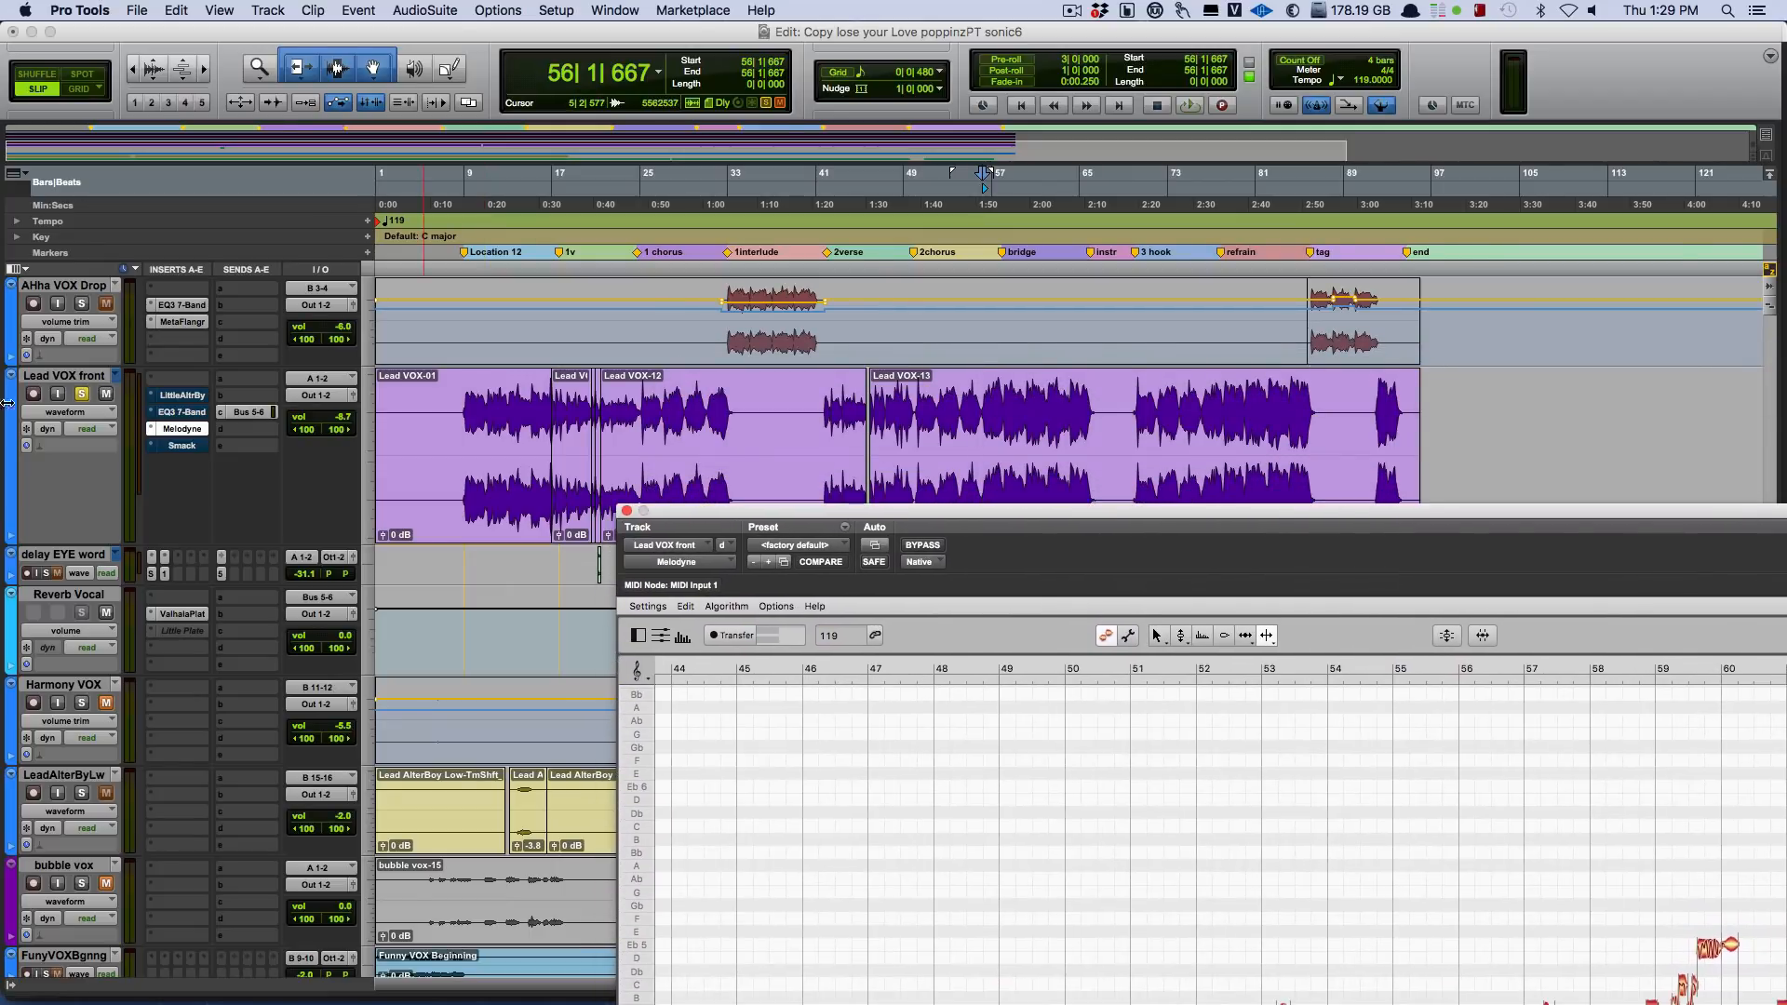
click(247, 412)
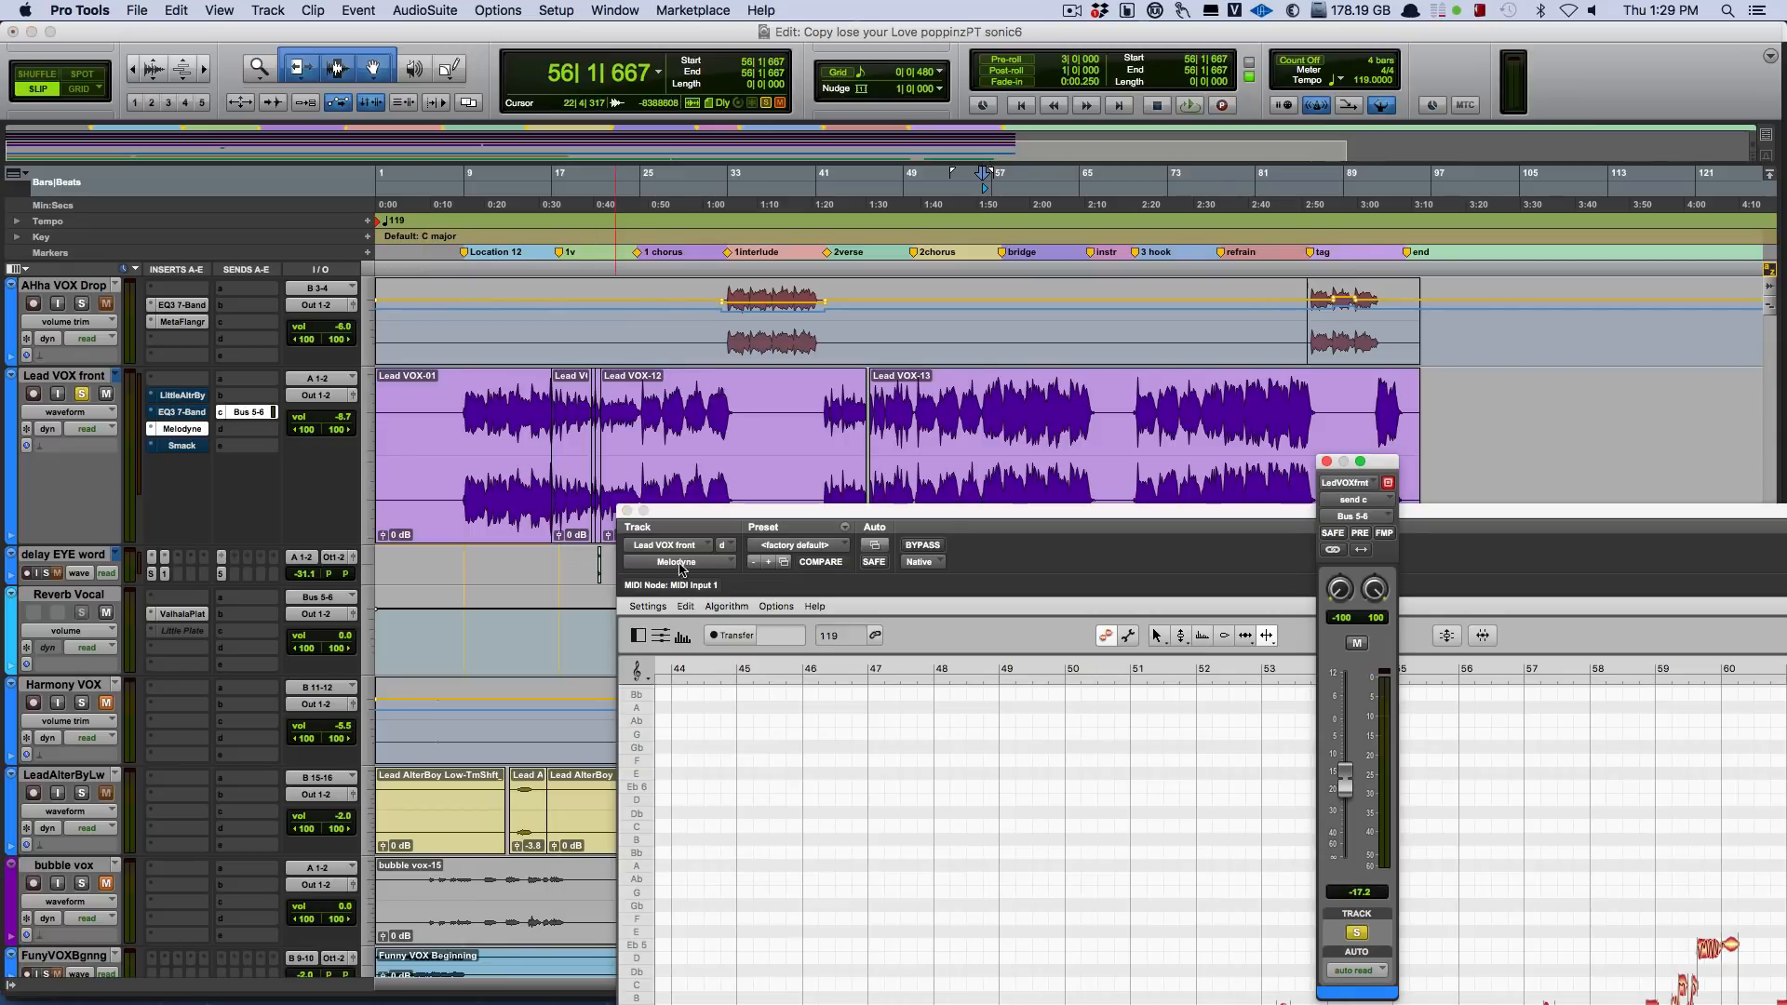
click(179, 616)
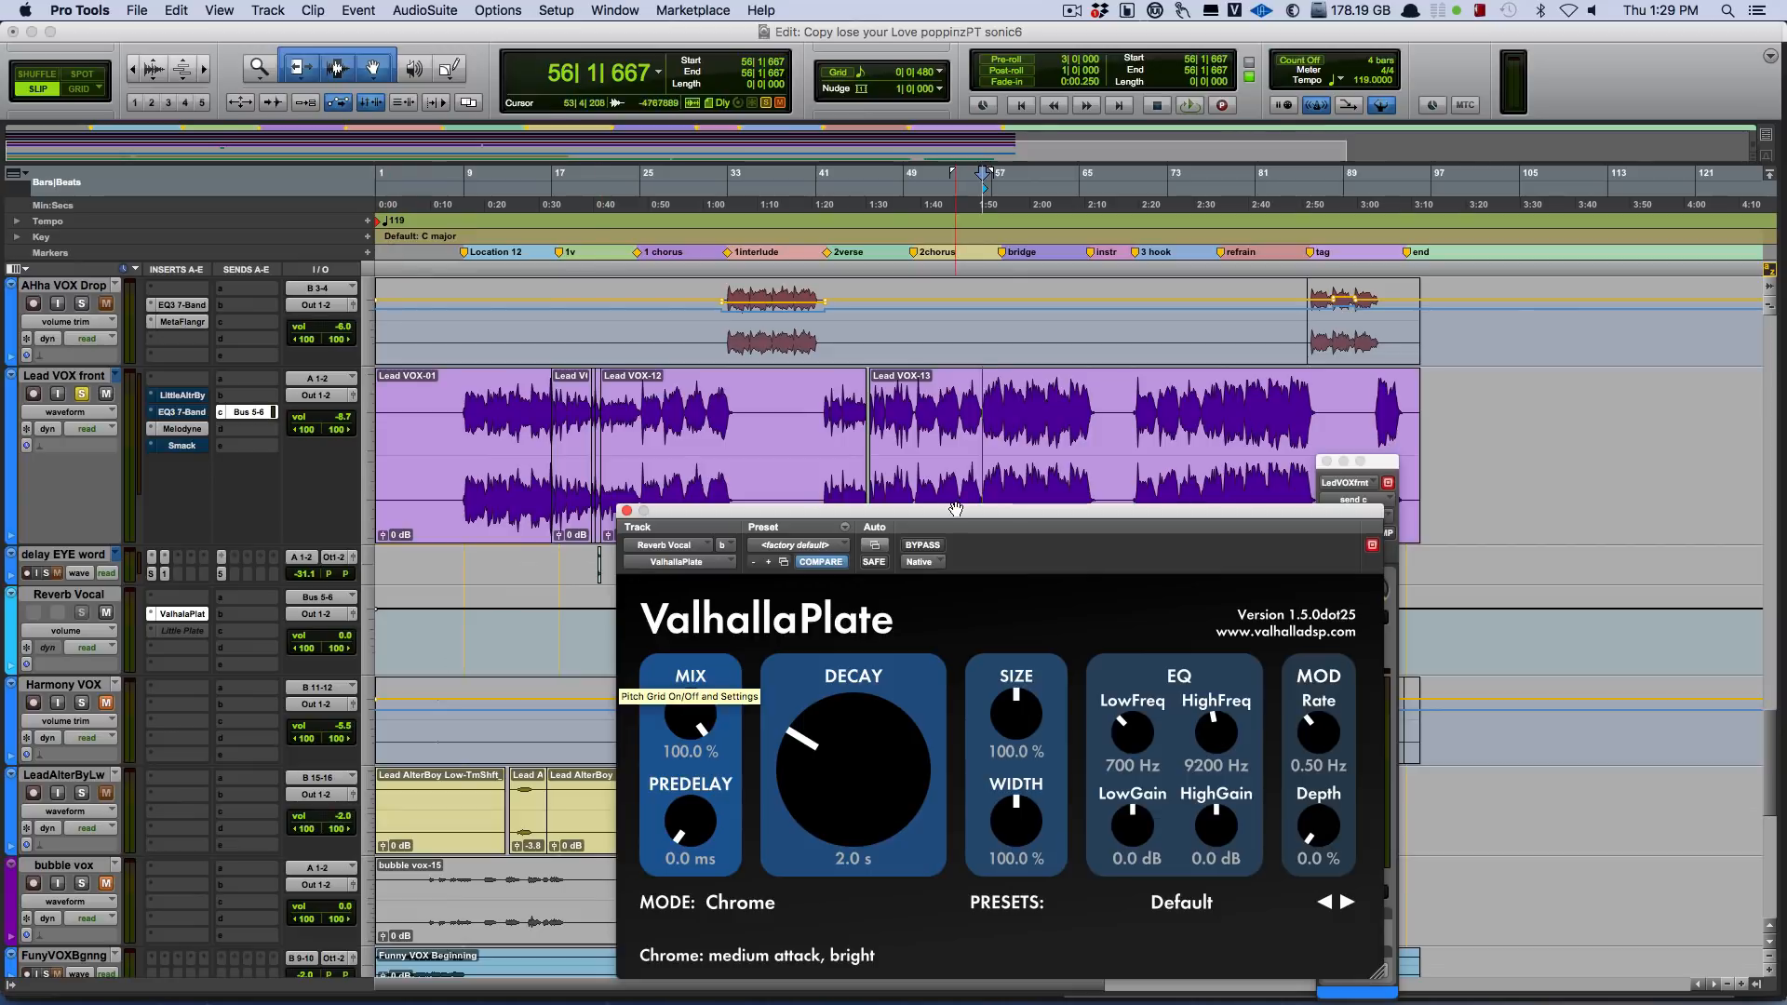
drag(954, 509, 1224, 316)
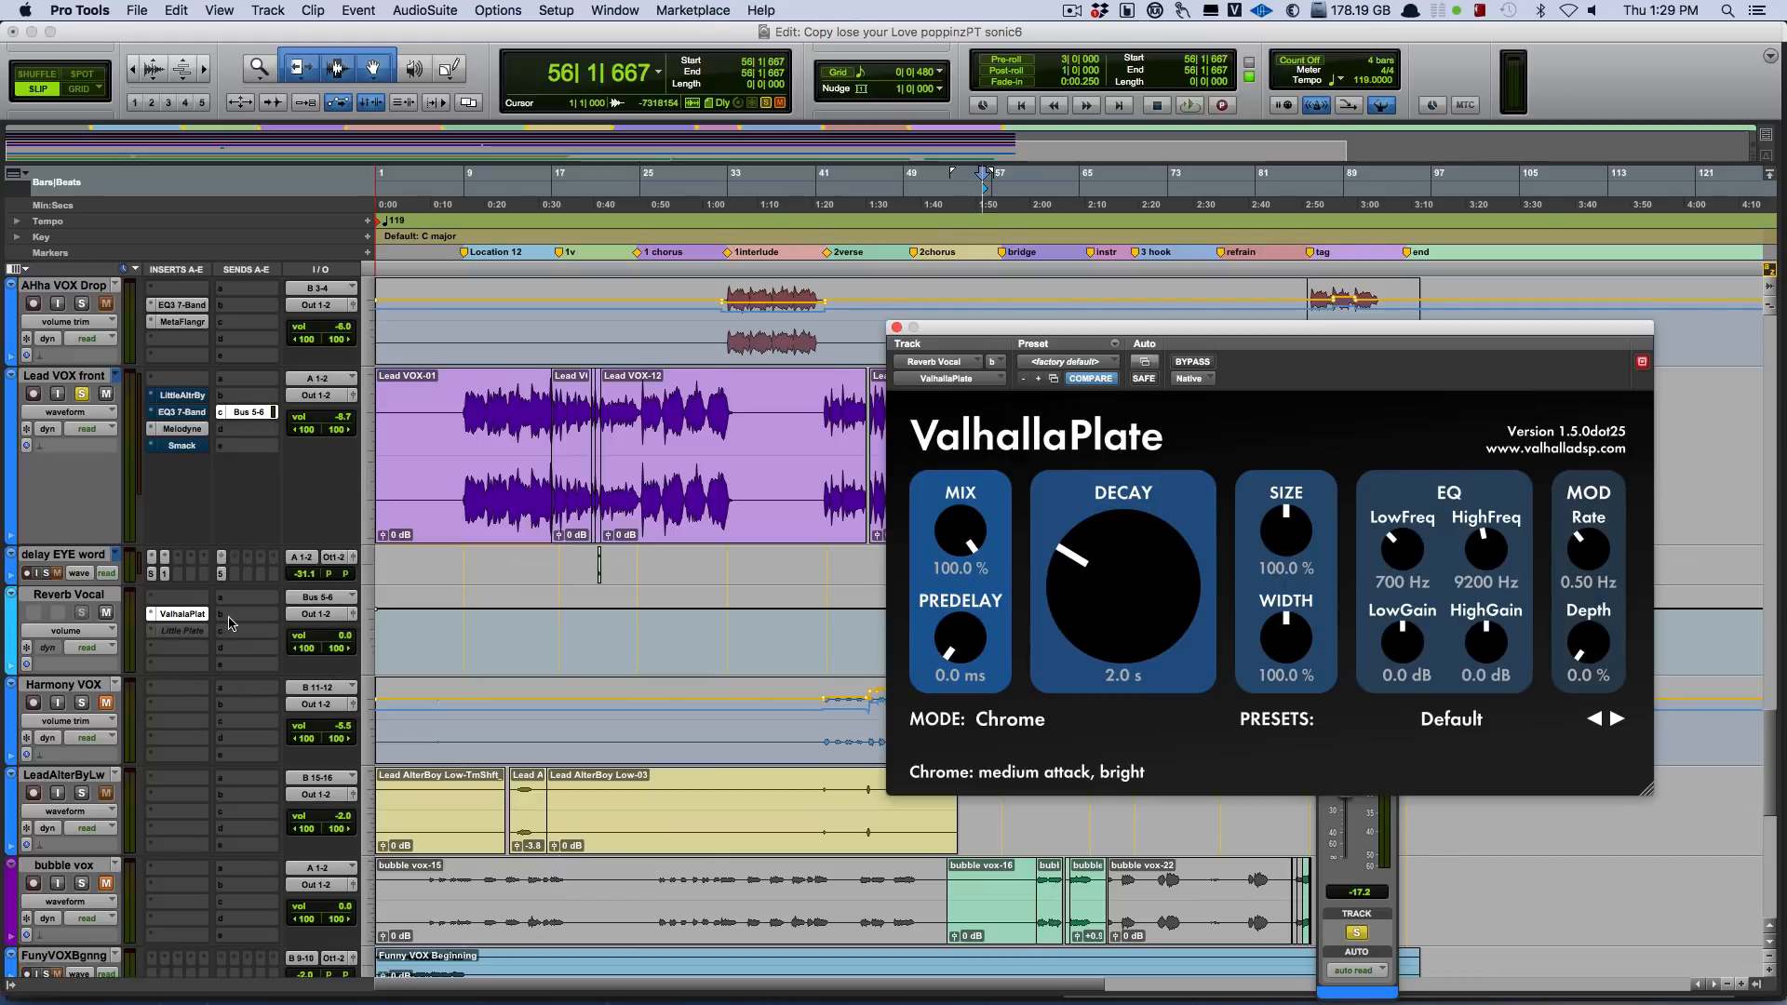
Take Lead VOX front out of solo, close the ValhallaPlate window, and play the mix from bar 13.
click(82, 395)
click(516, 441)
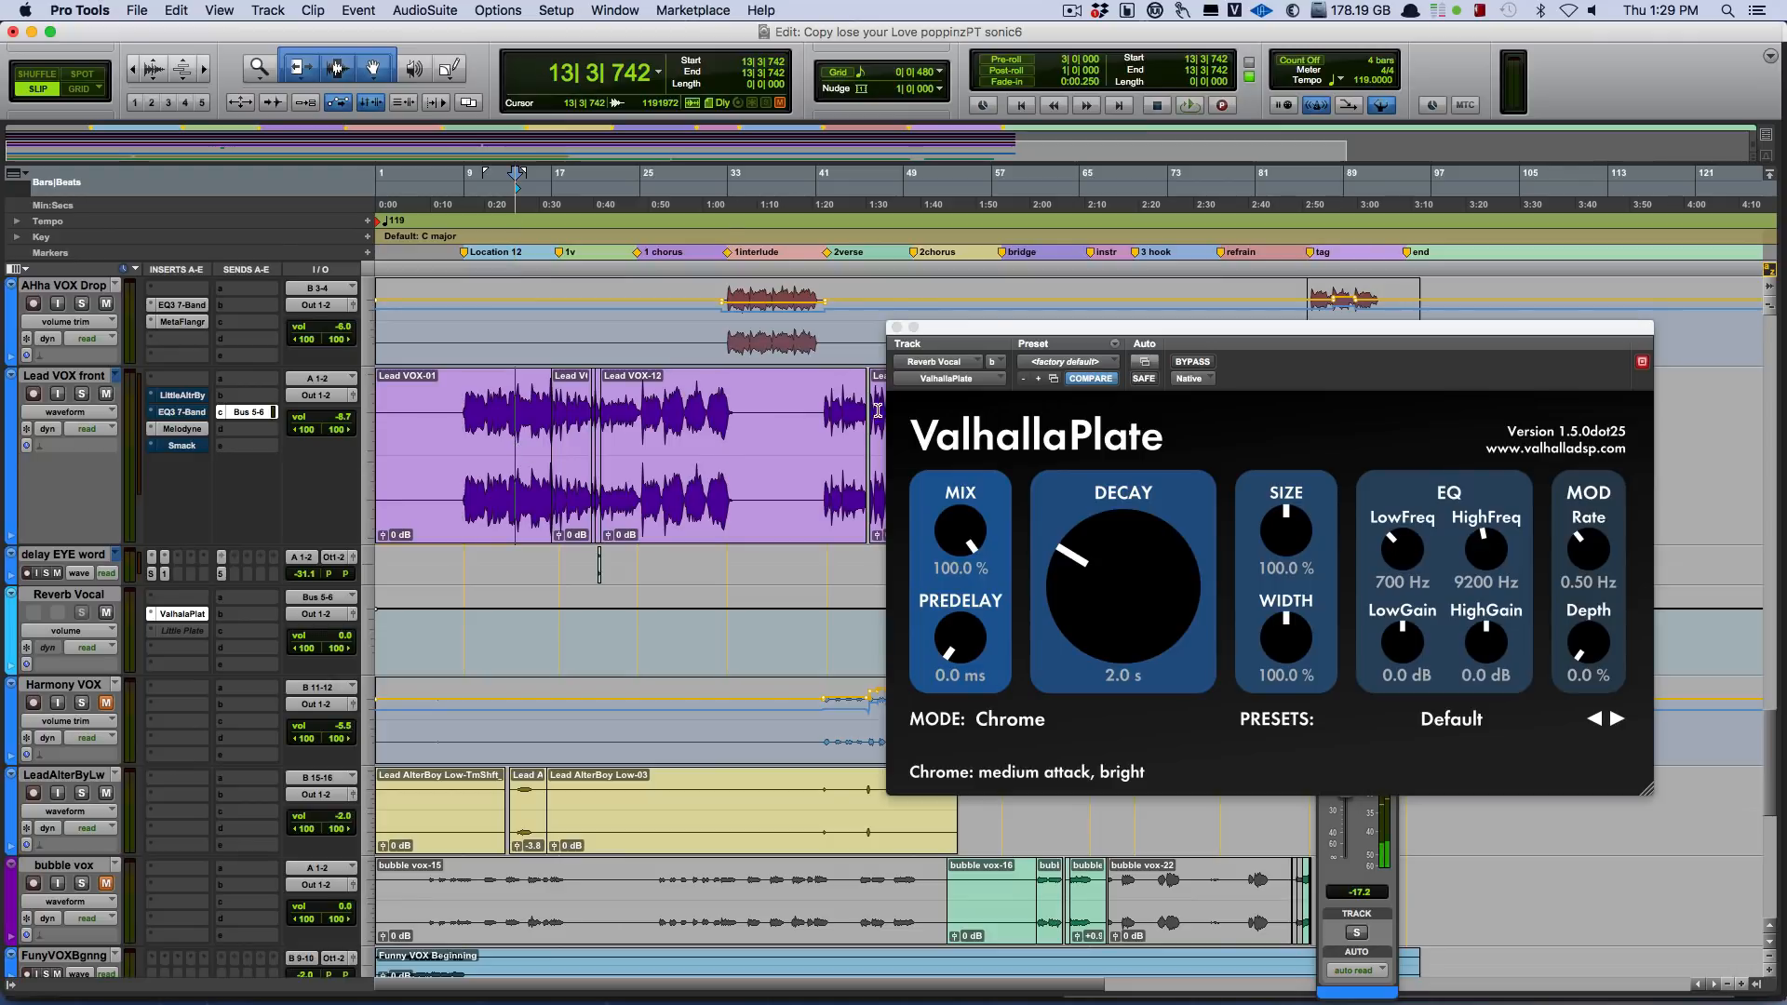
click(897, 328)
key(space)
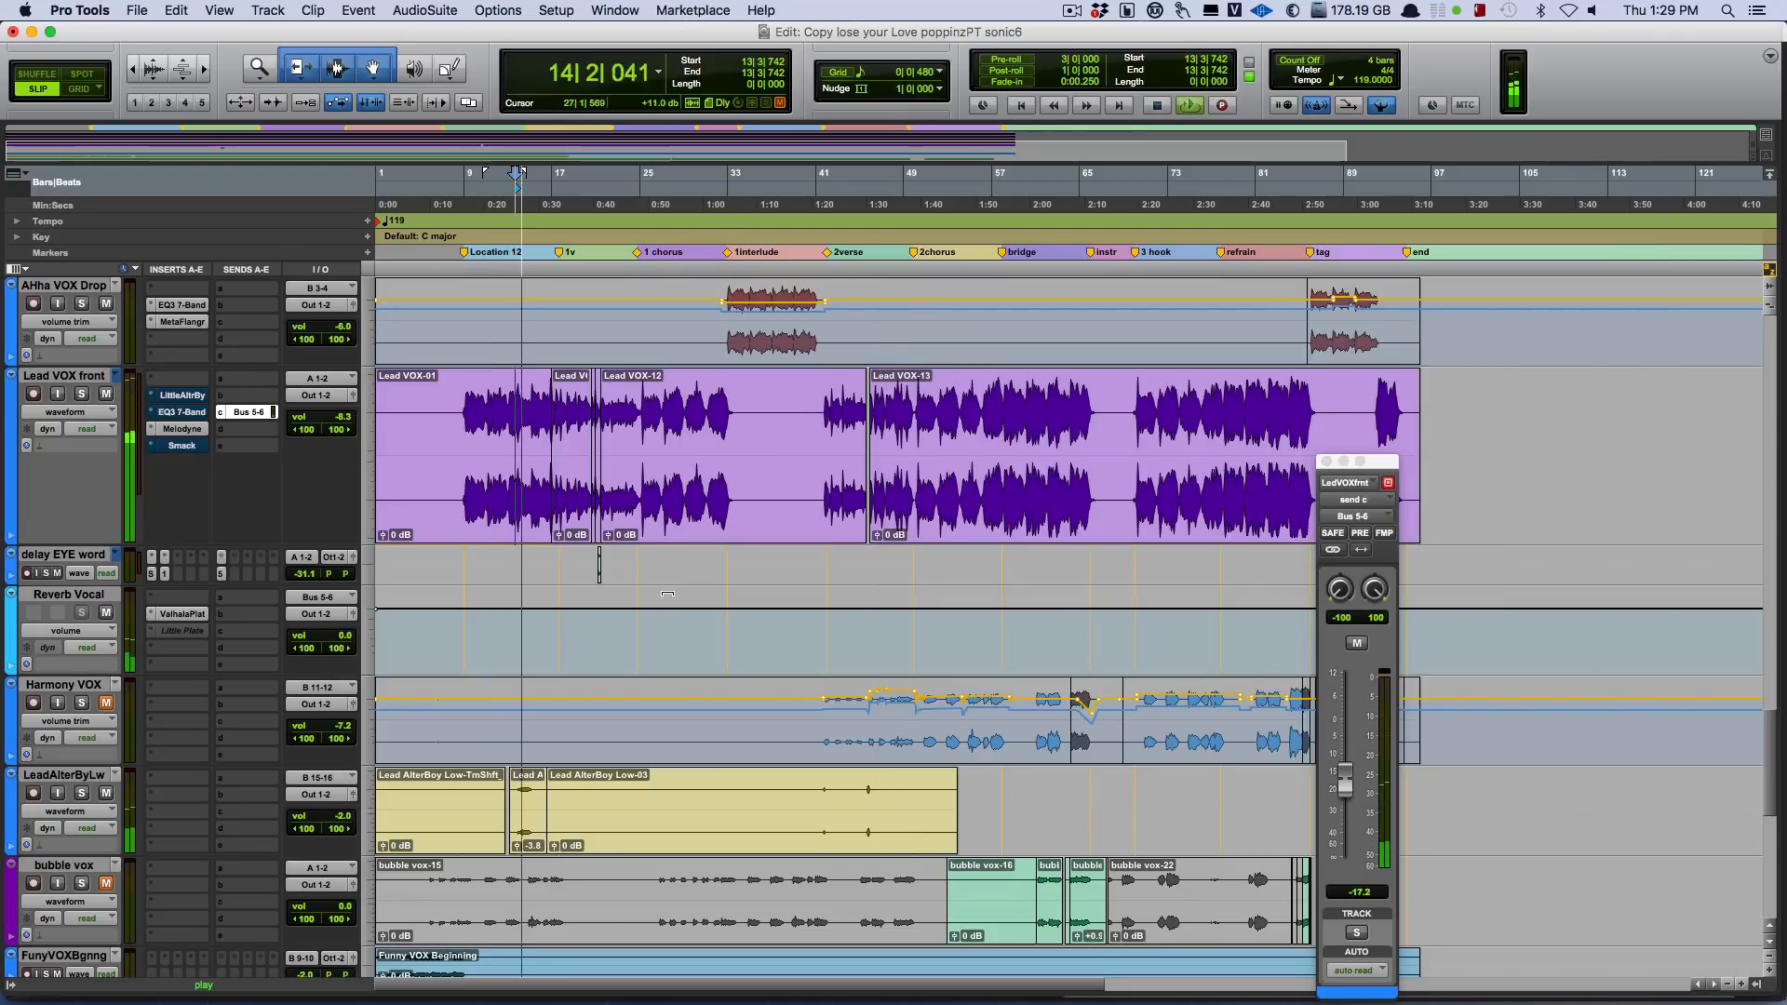
Look over the remaining vocal tracks during playback, solo LeadAlterByLw to hear it alone, and stop playback.
scroll(563, 780, down, 5)
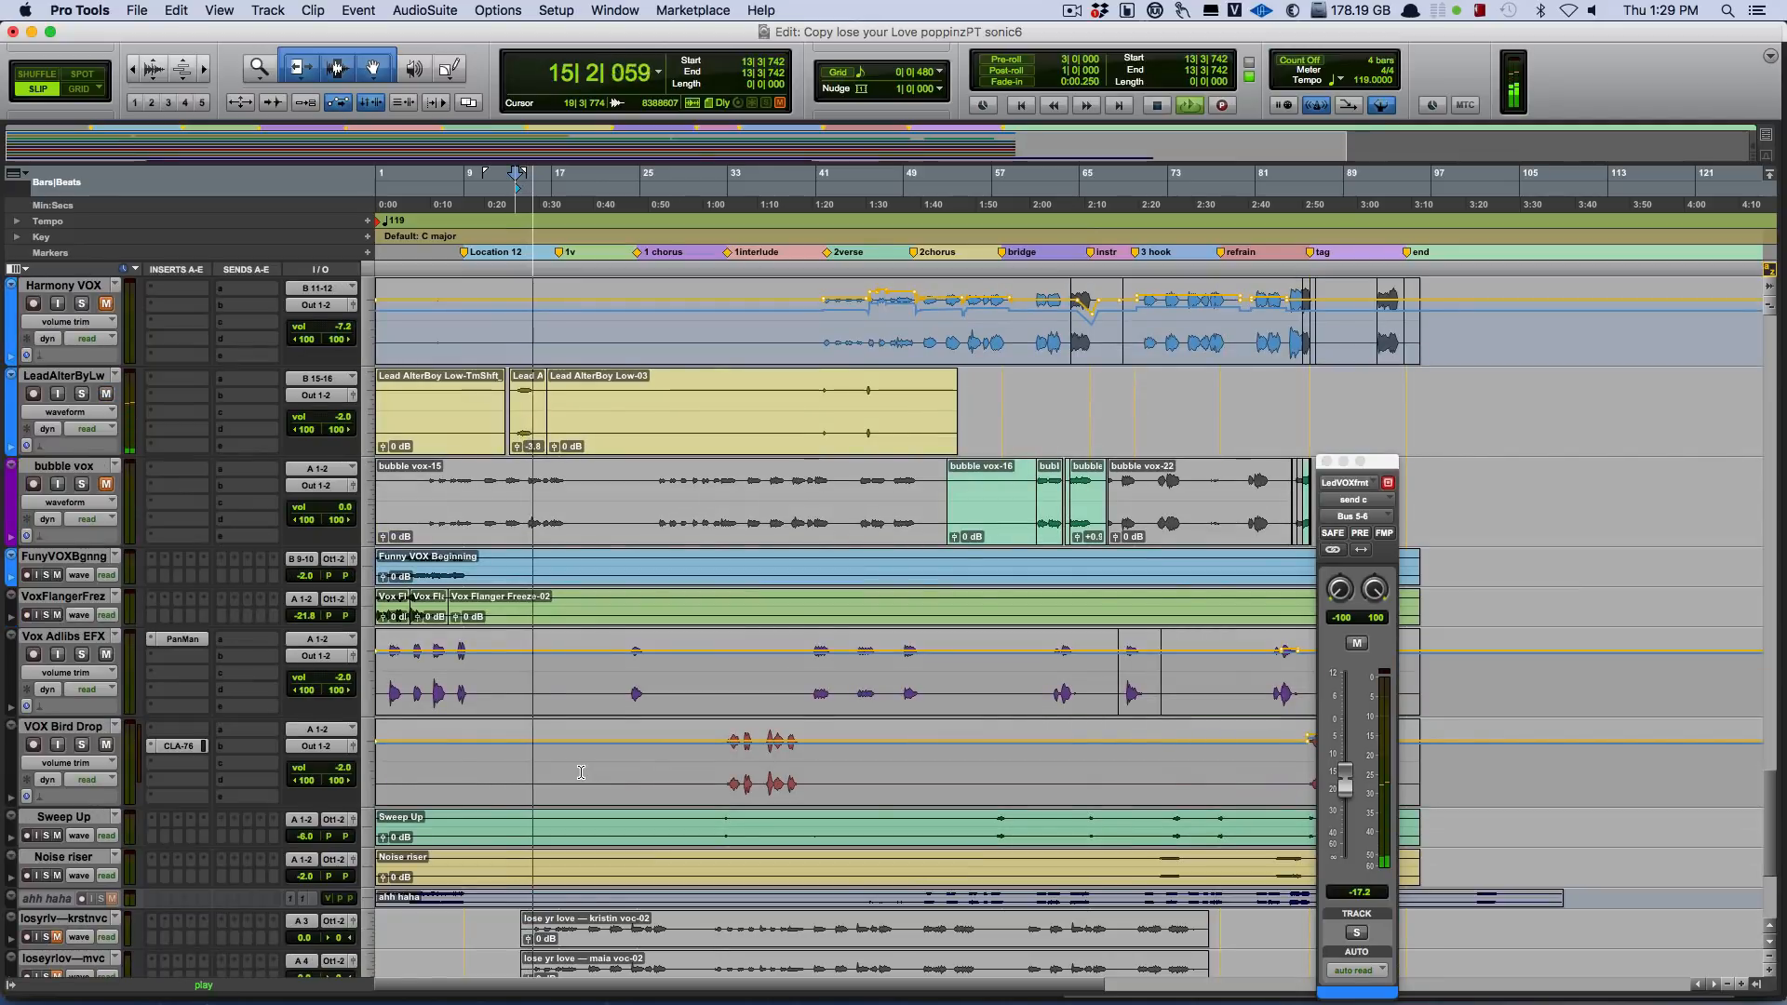
scroll(581, 772, up, 4)
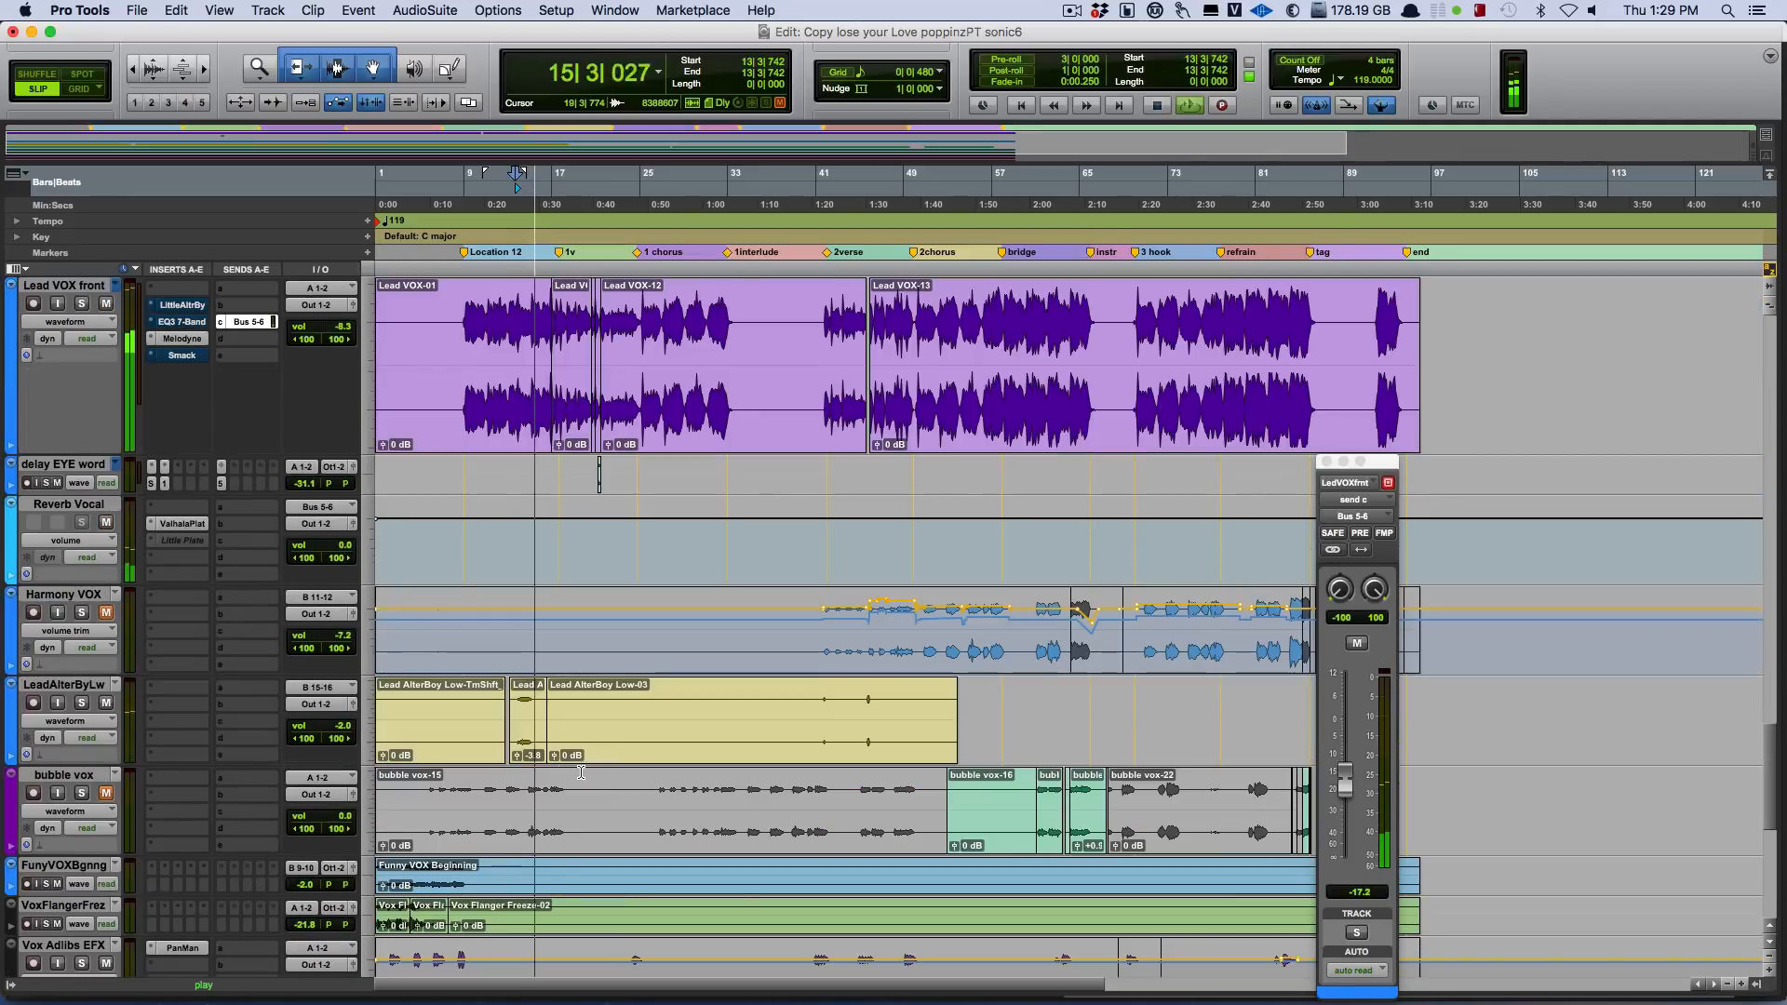
click(82, 702)
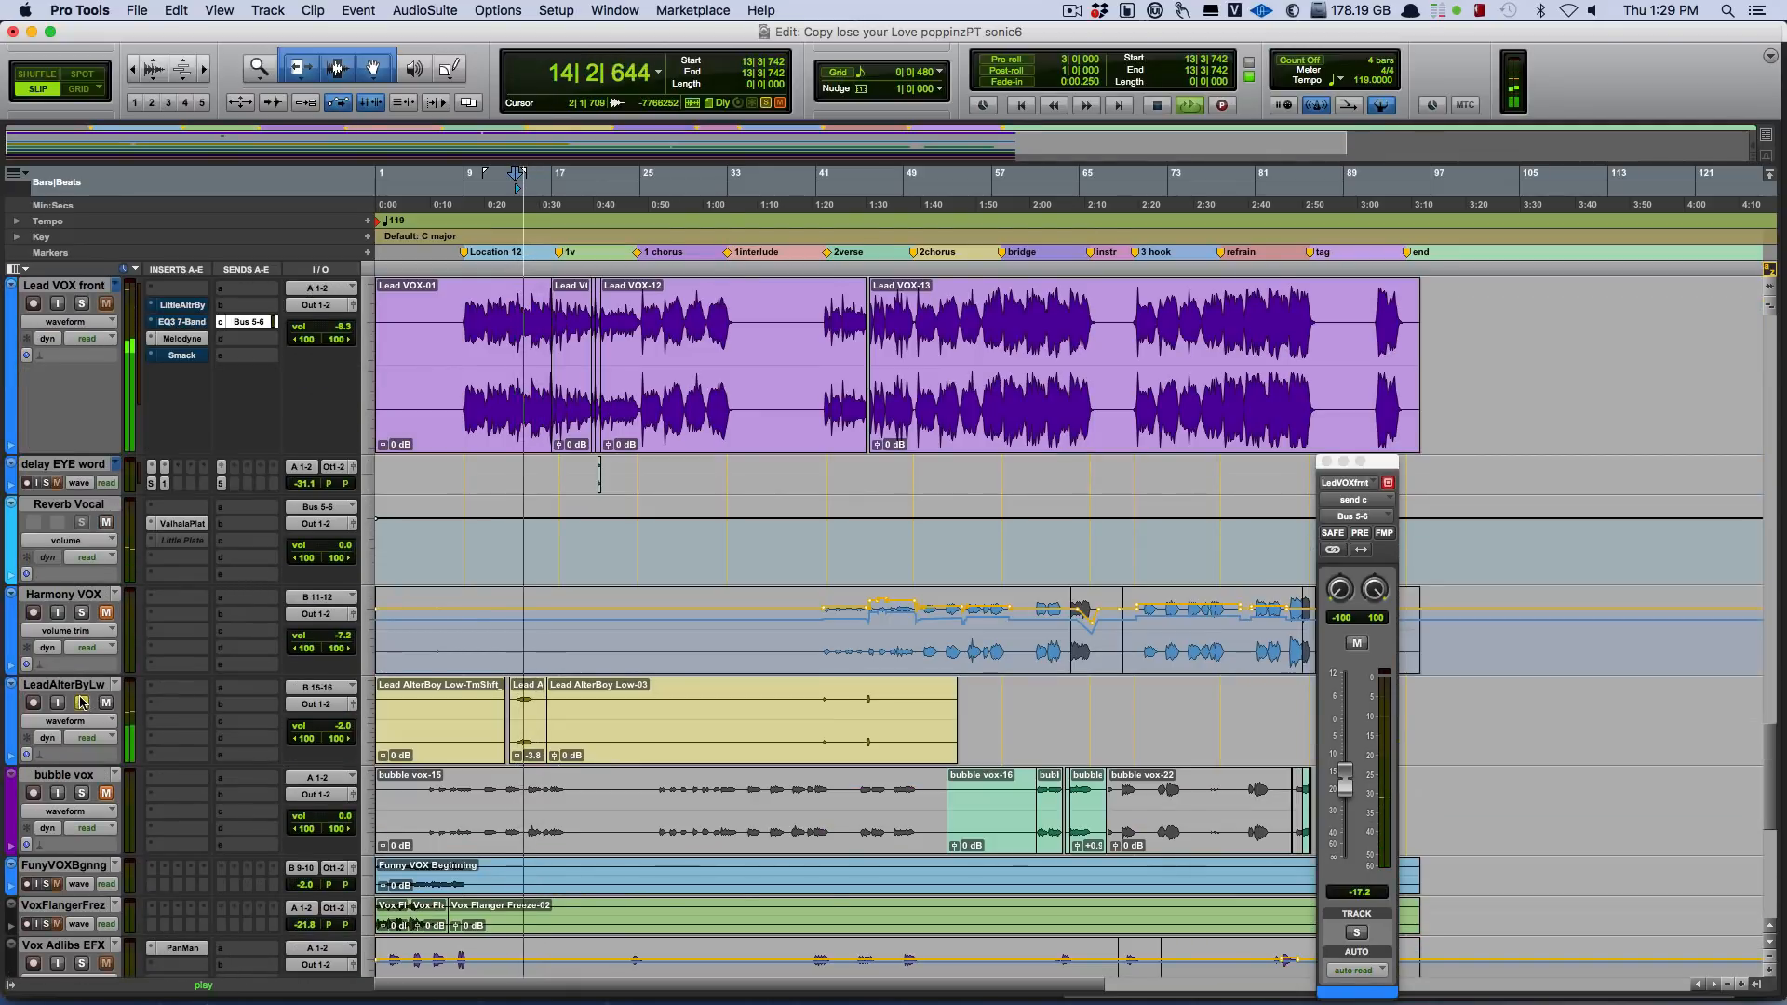
key(space)
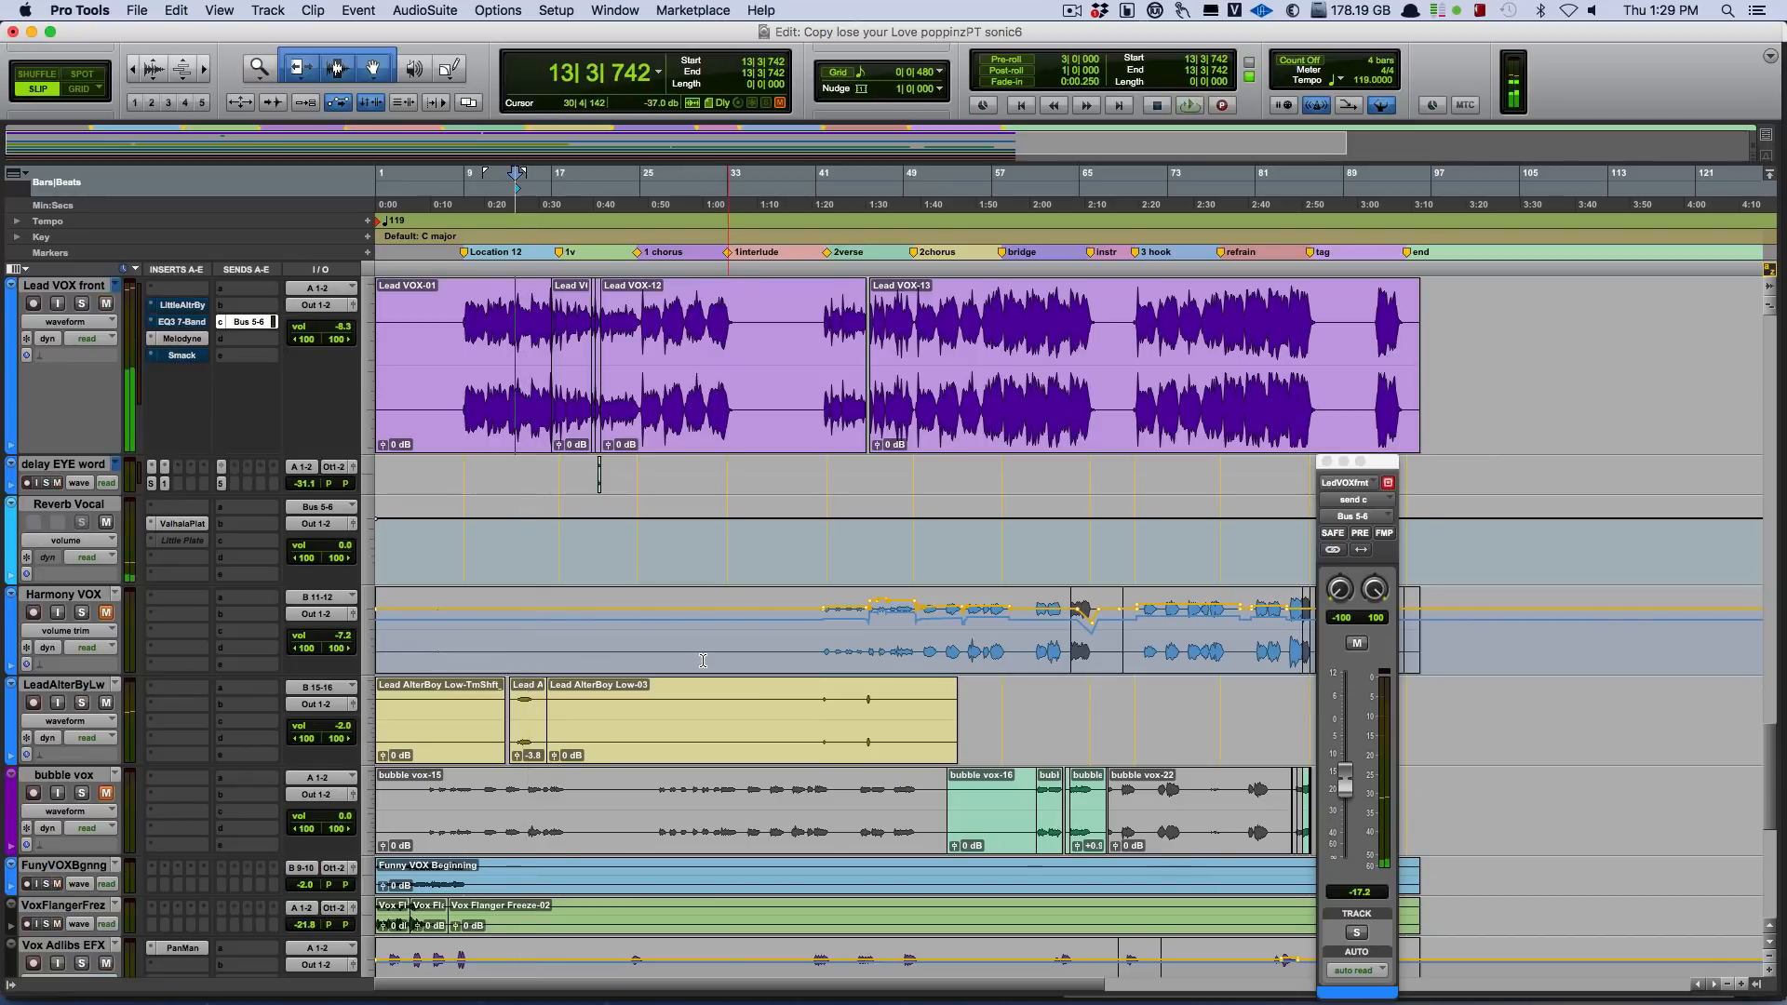
Play the mix from the first chorus at bar 25, toggling the mute on Lead VOX front.
scroll(689, 666, up, 3)
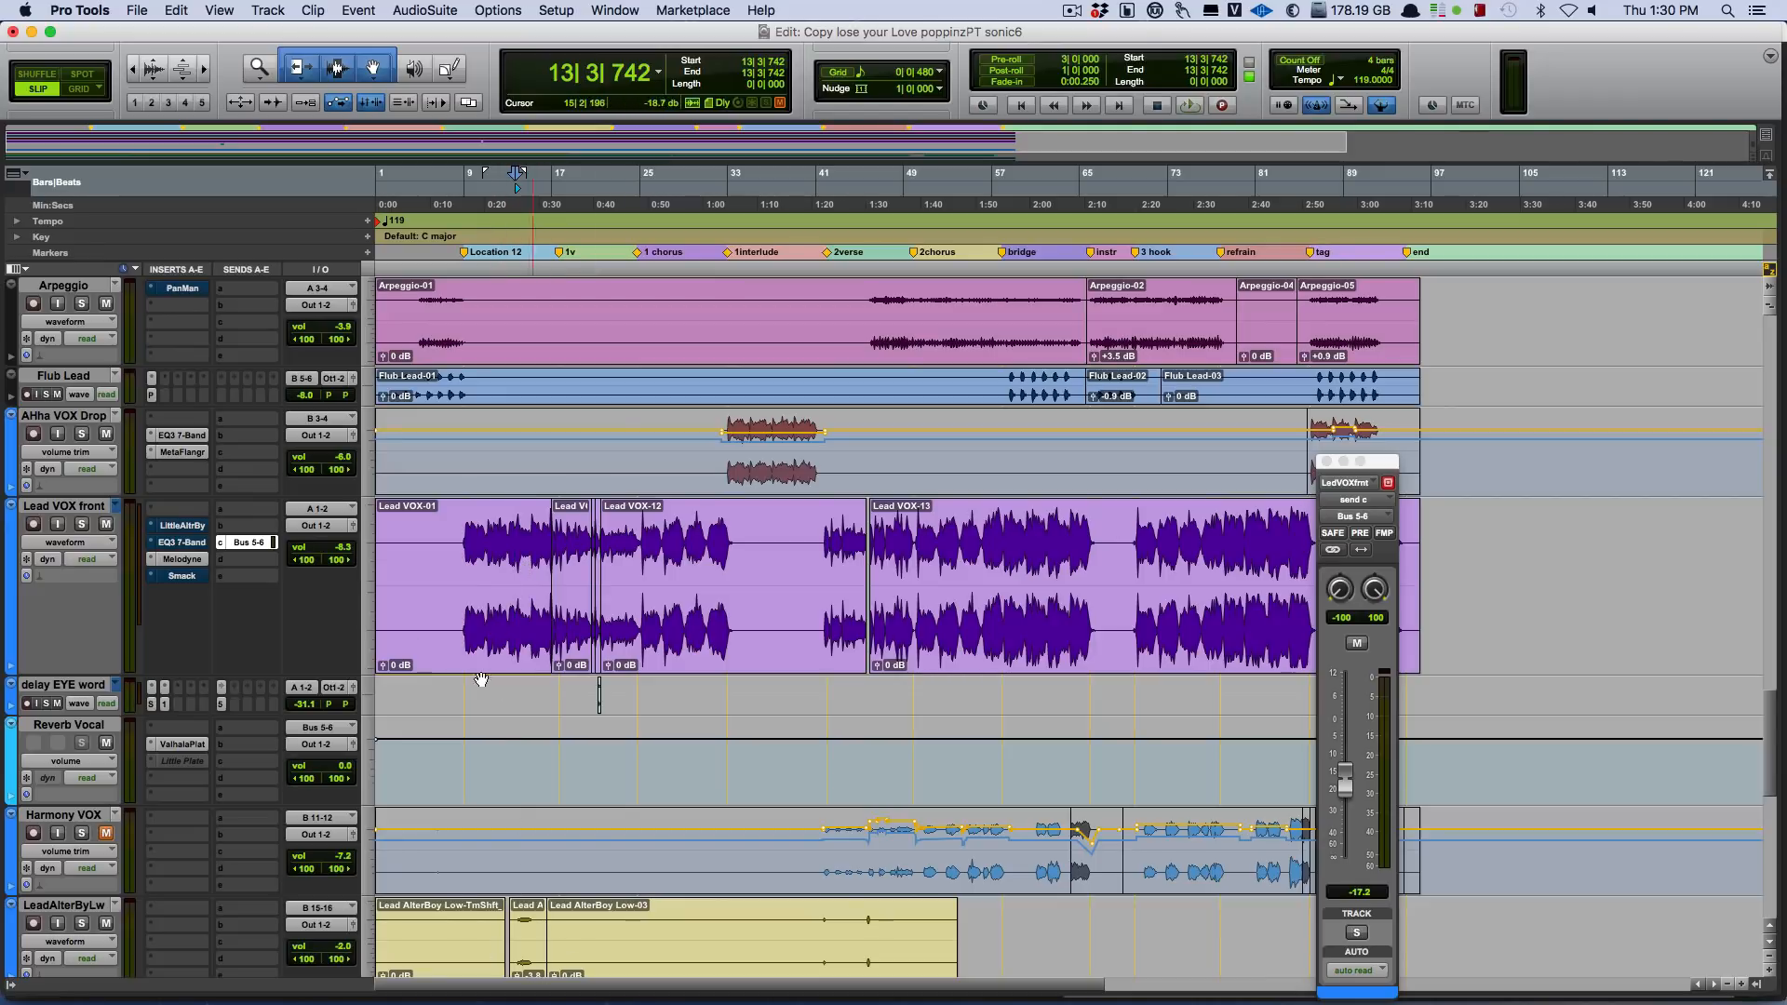
click(529, 560)
scroll(531, 564, down, 3)
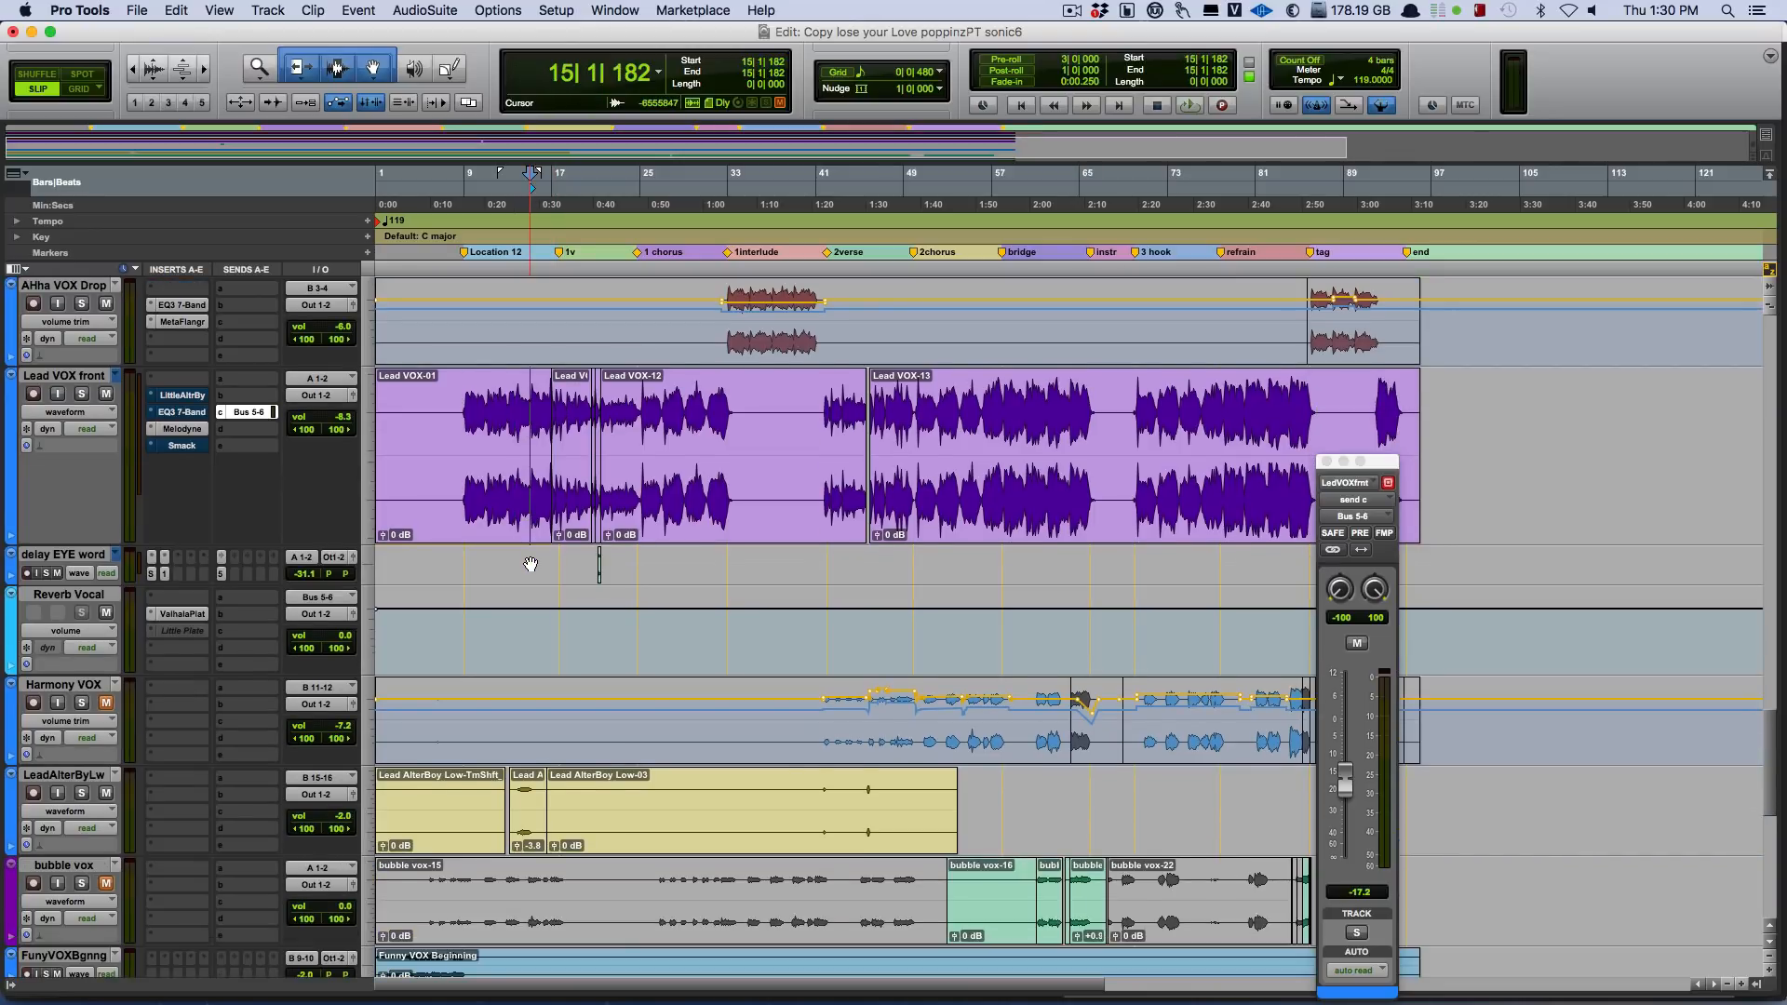
click(641, 450)
key(space)
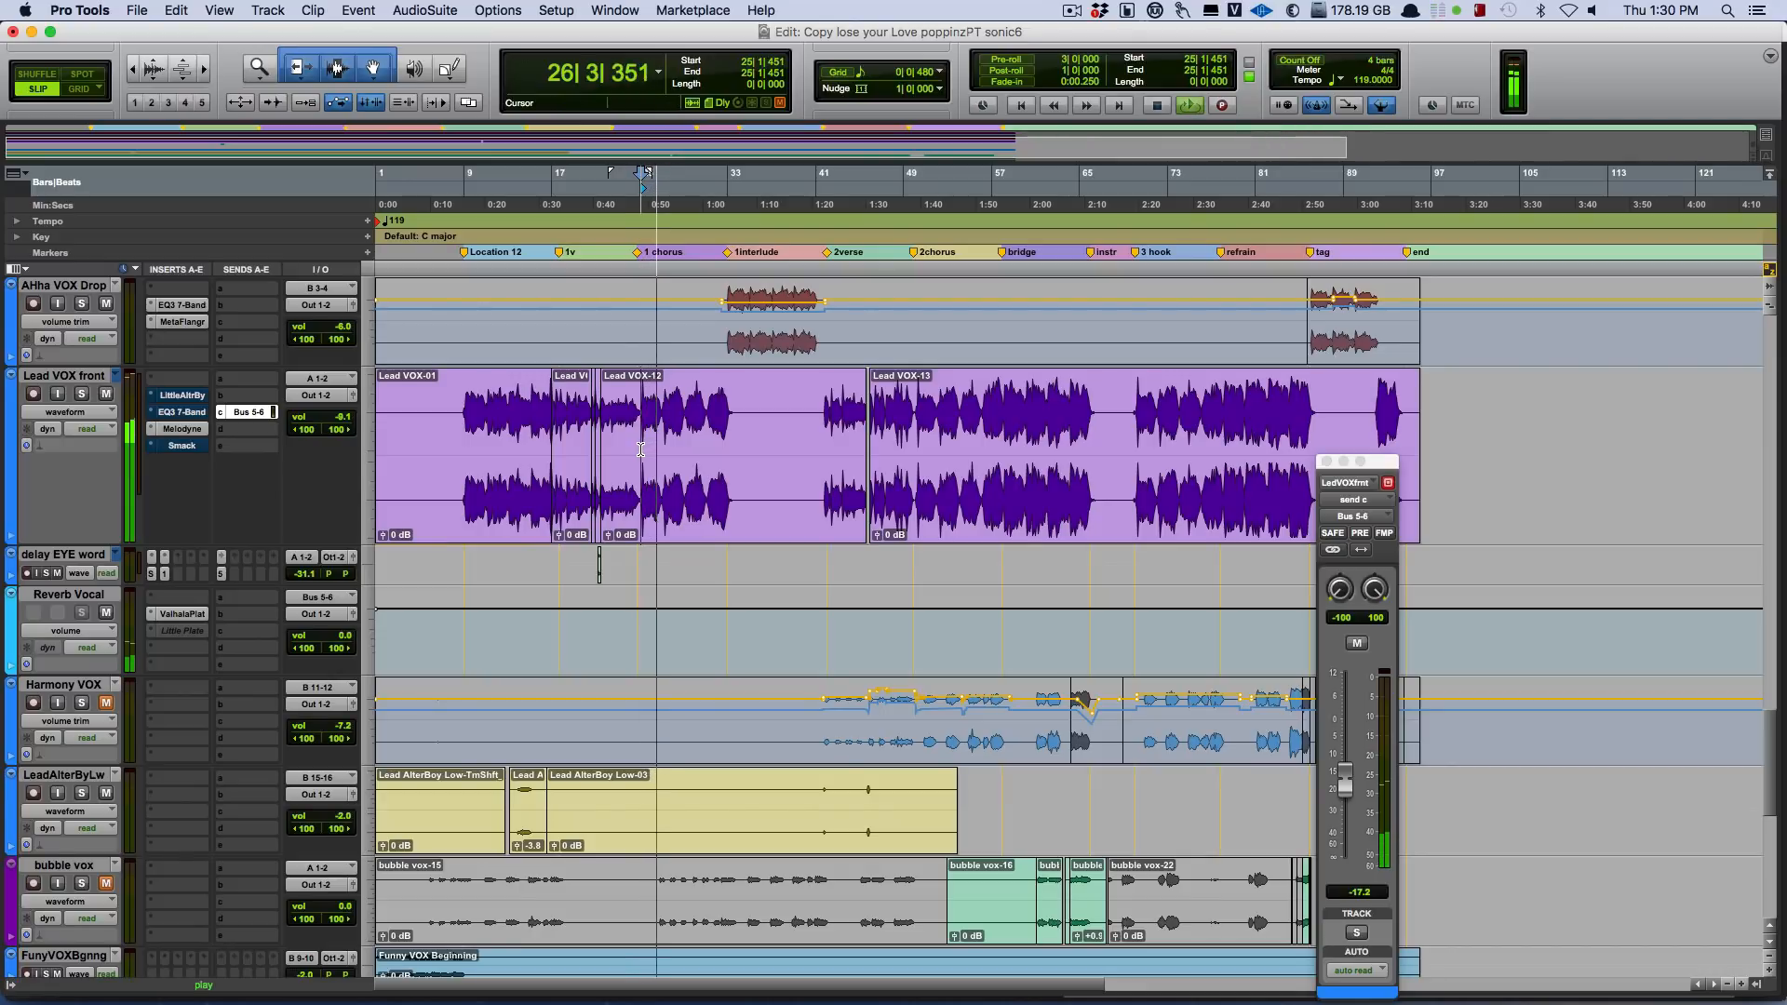
click(106, 394)
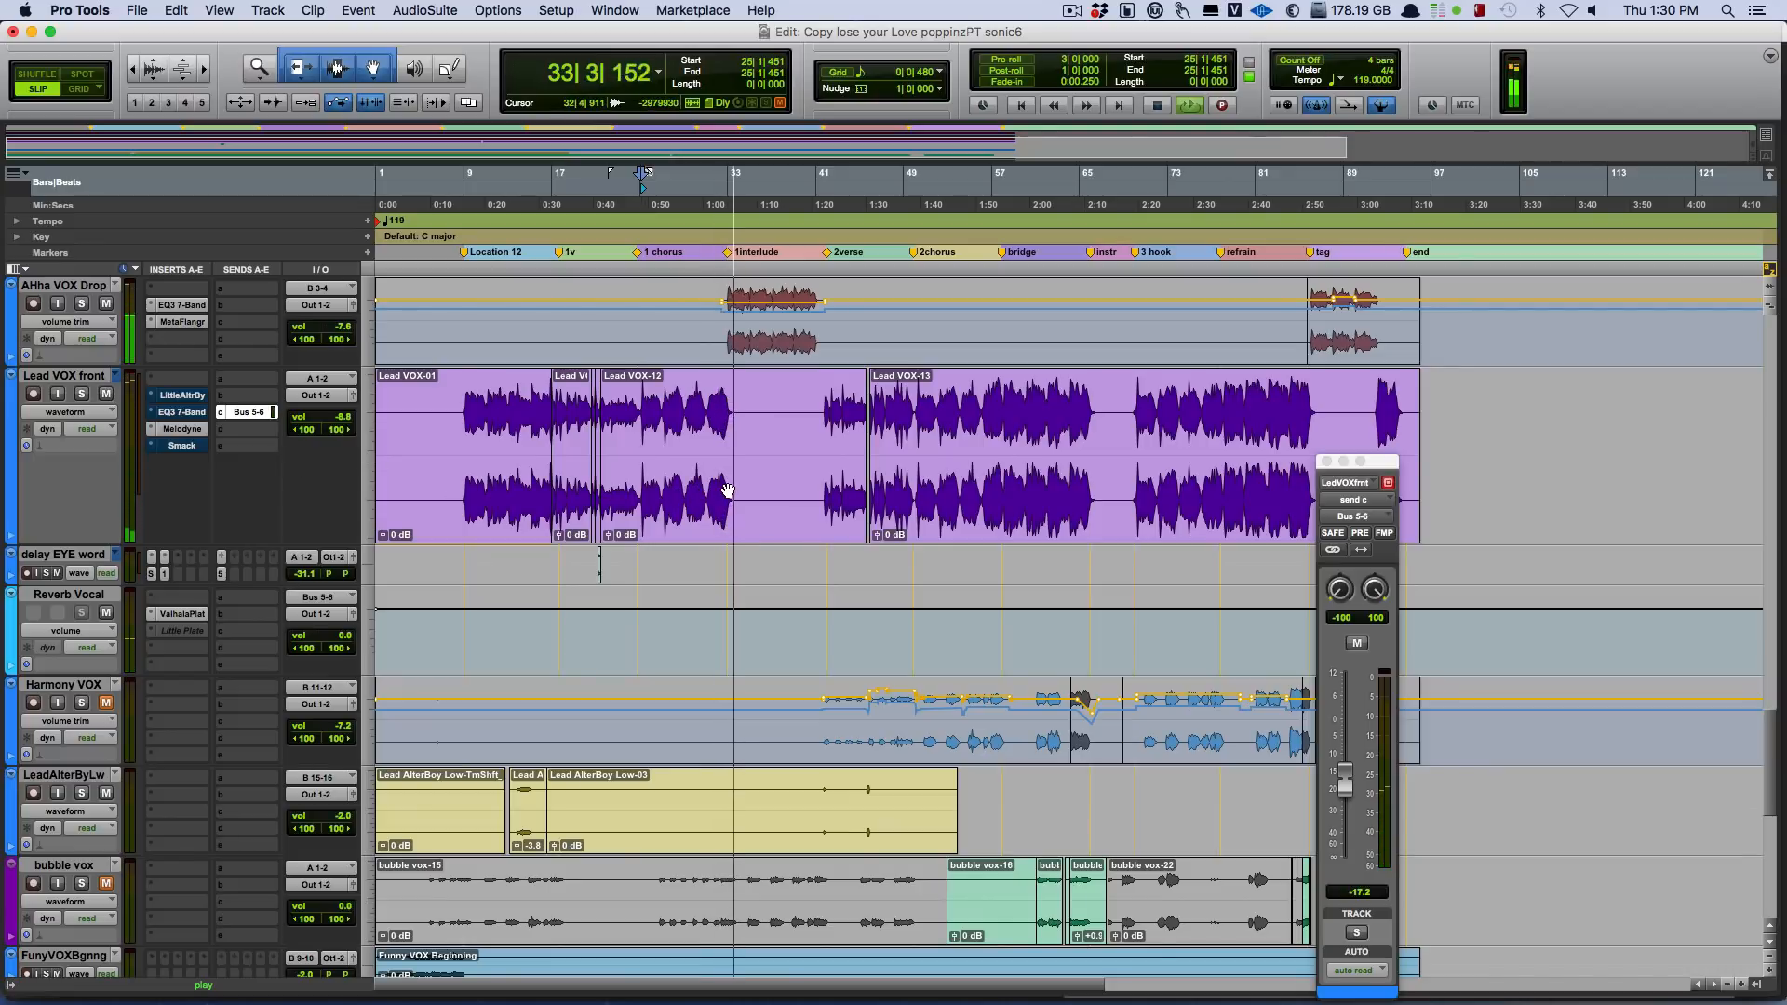
Solo the VOX Bird Drop track, play it from the interlude at bar 33, and stop playback.
scroll(728, 491, down, 5)
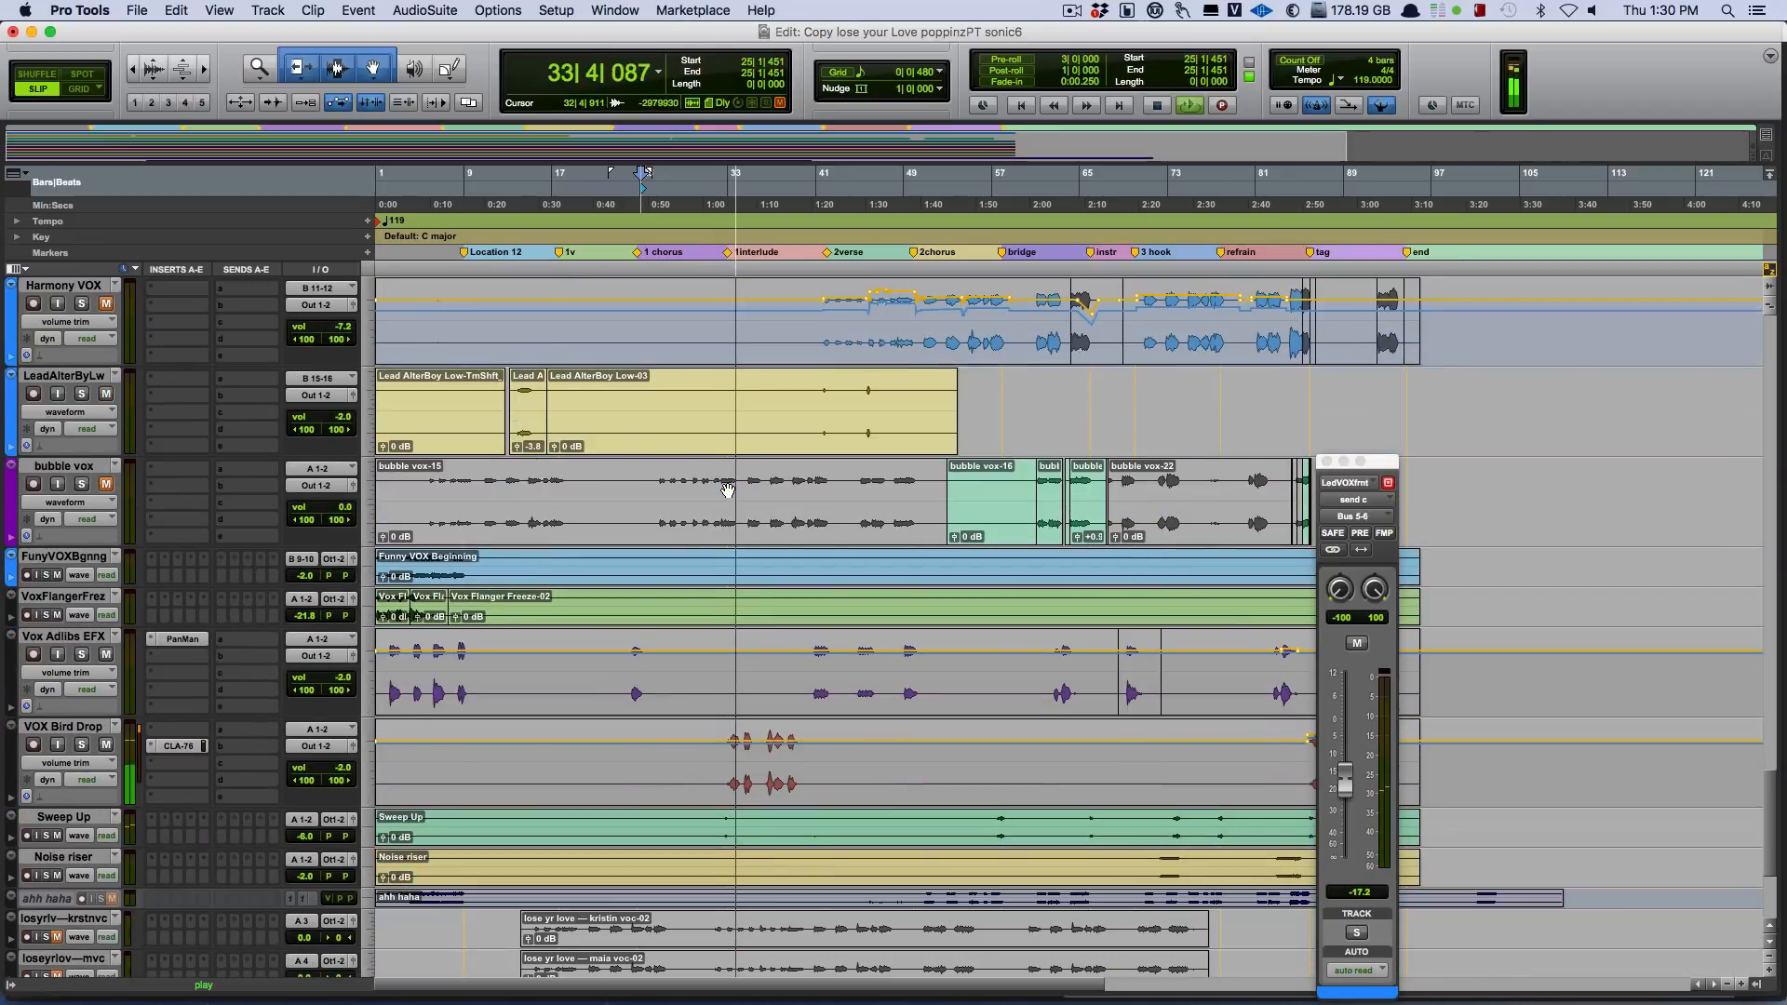
click(81, 744)
key(space)
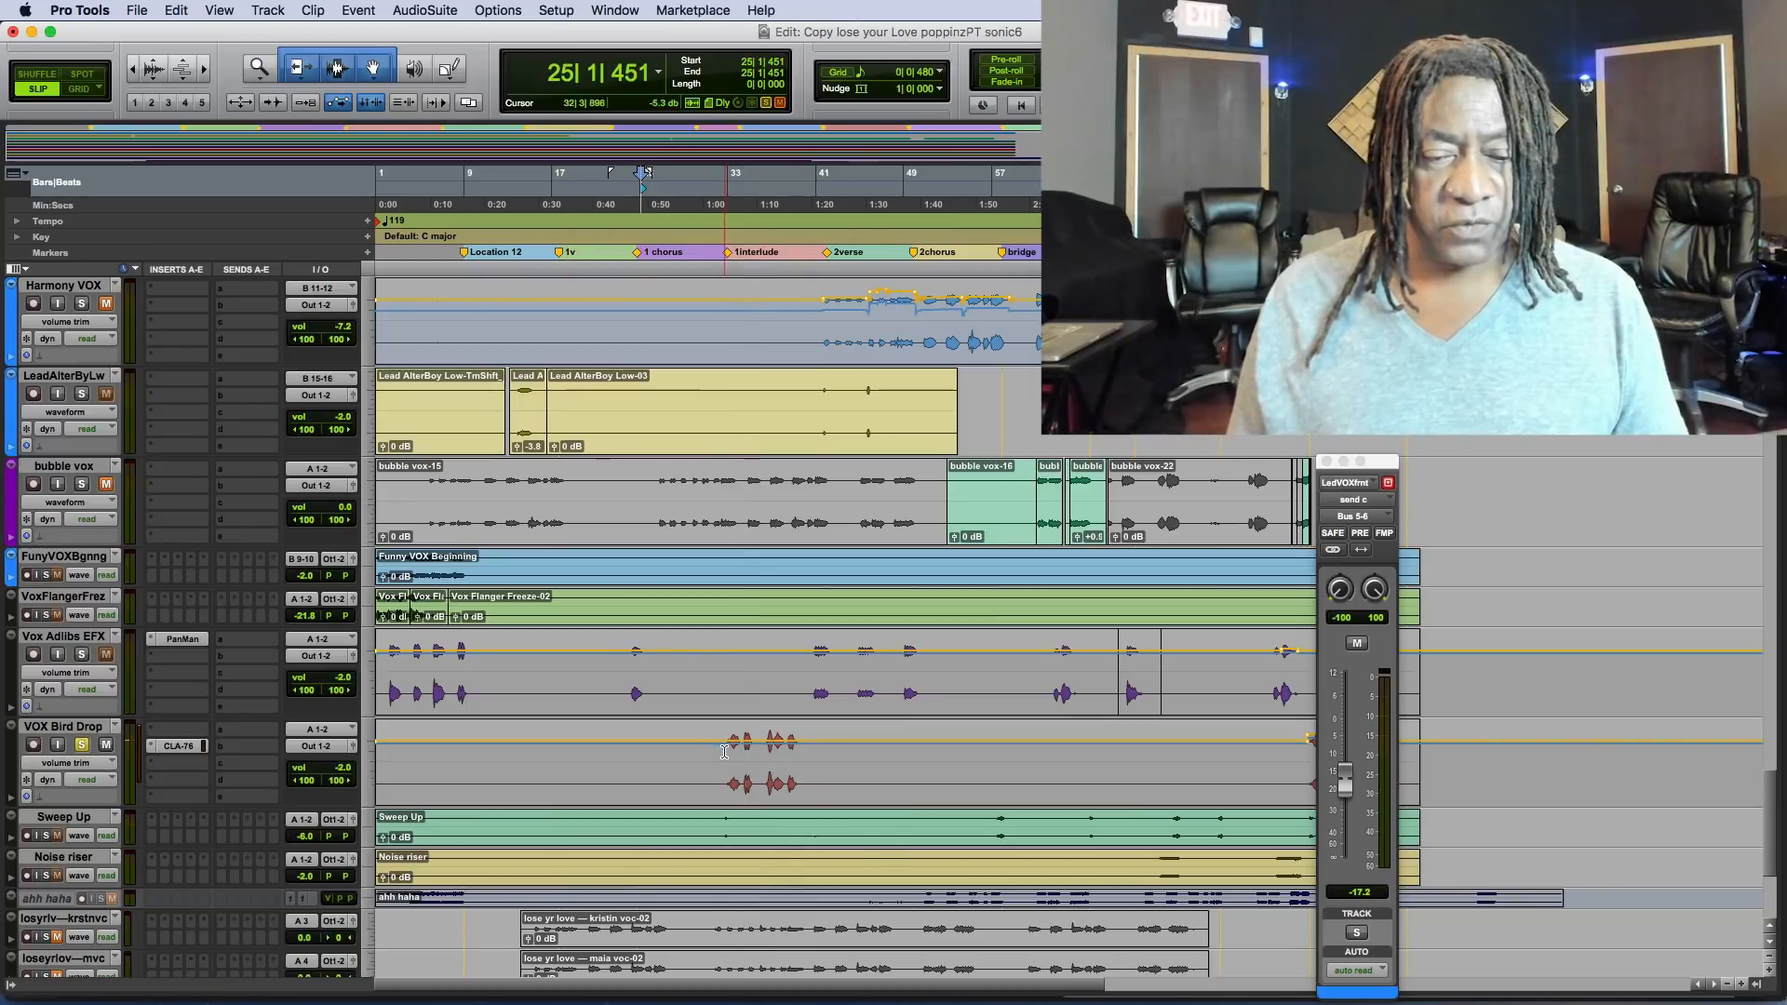
click(725, 752)
key(space)
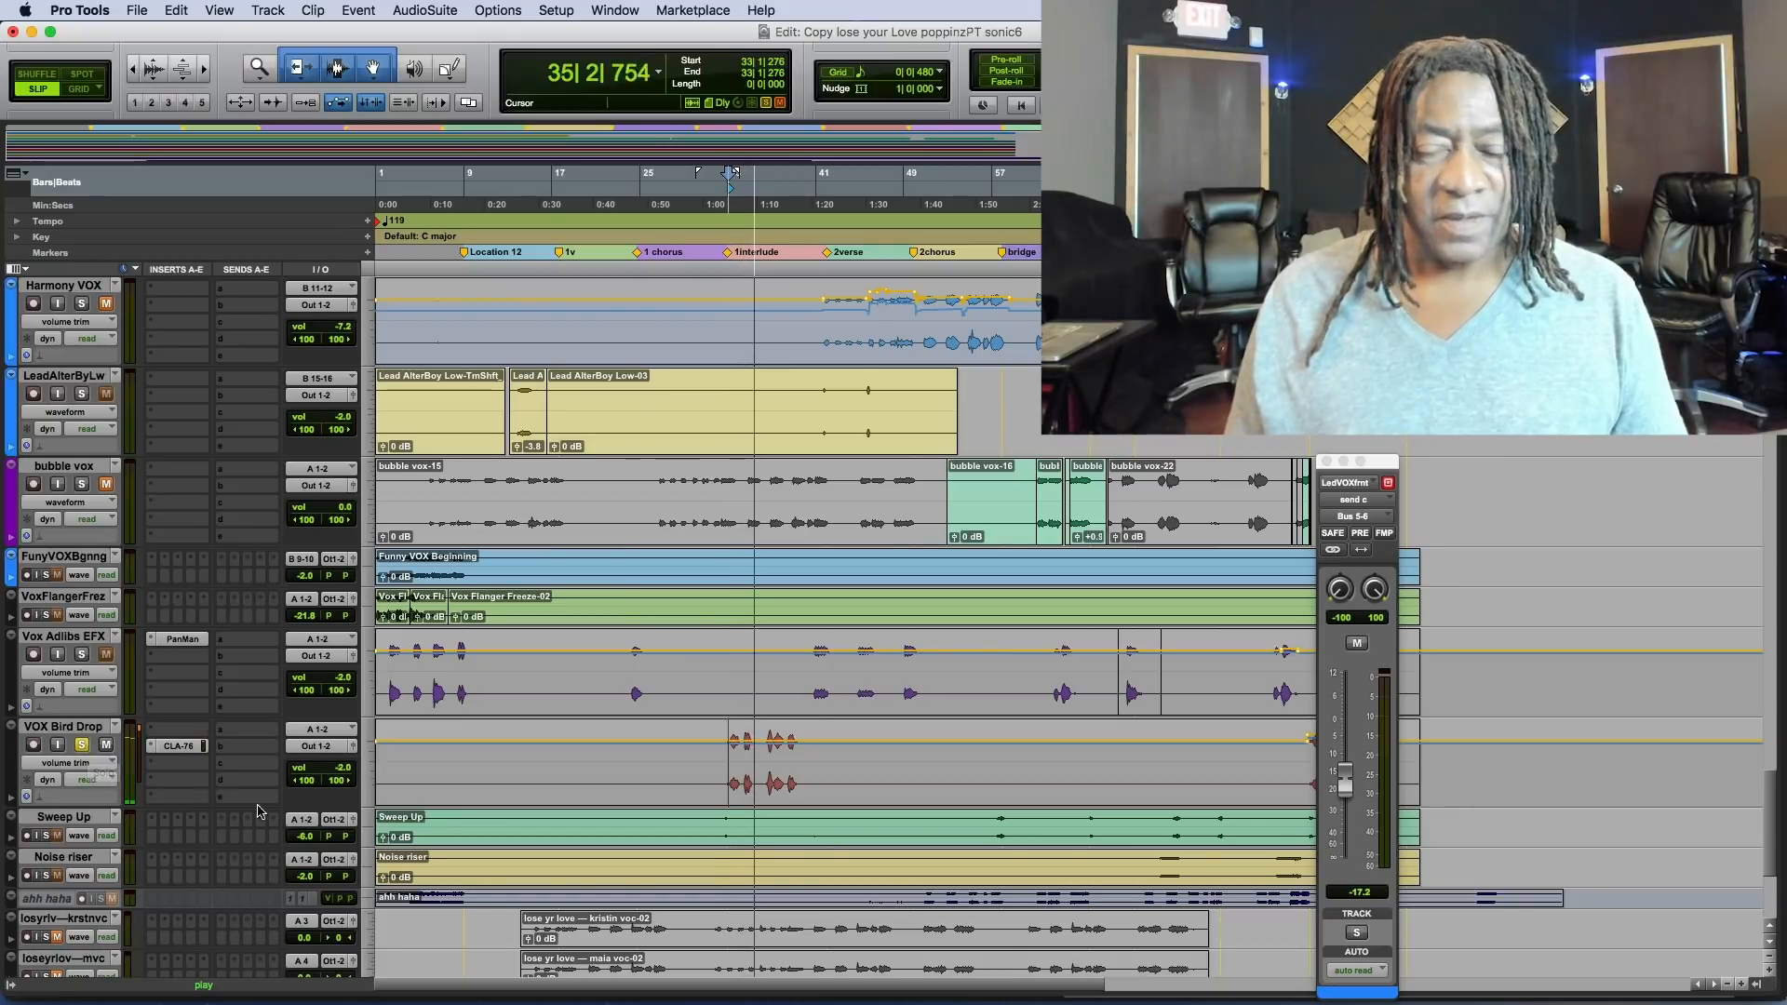
key(space)
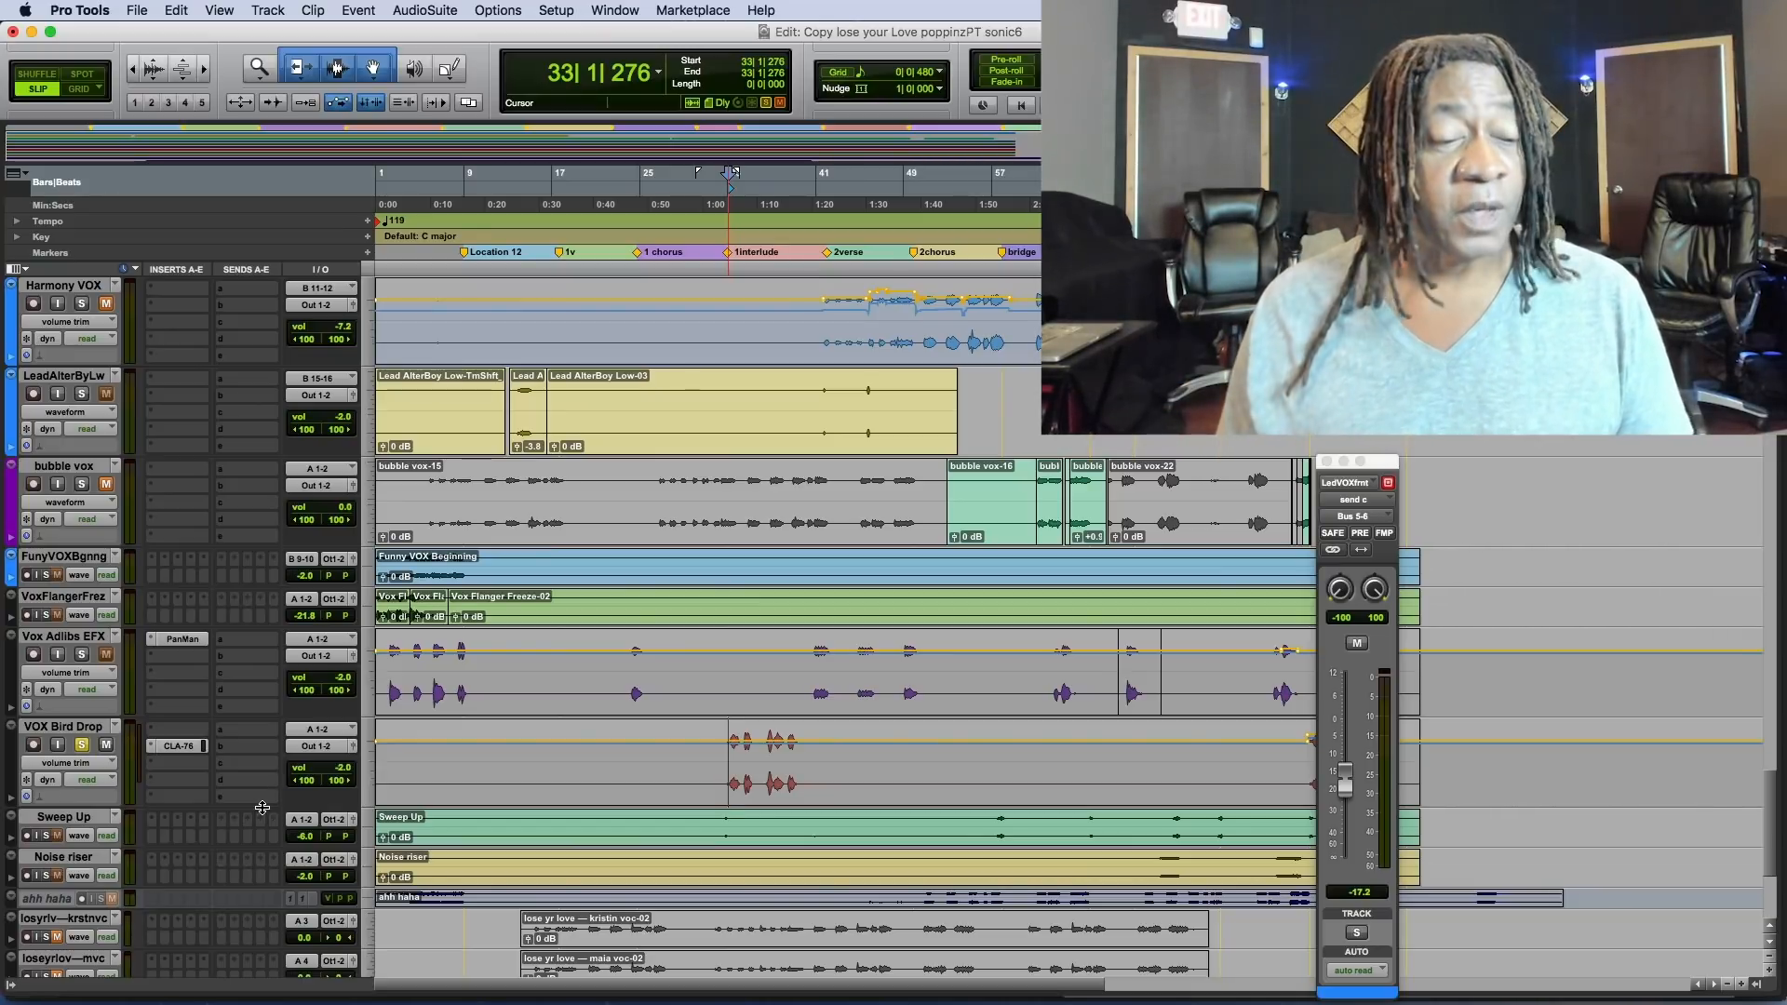
Open the CLA-76 compressor on VOX Bird Drop, replay the part from bar 33, close the plug-in window, and stop playback.
click(175, 747)
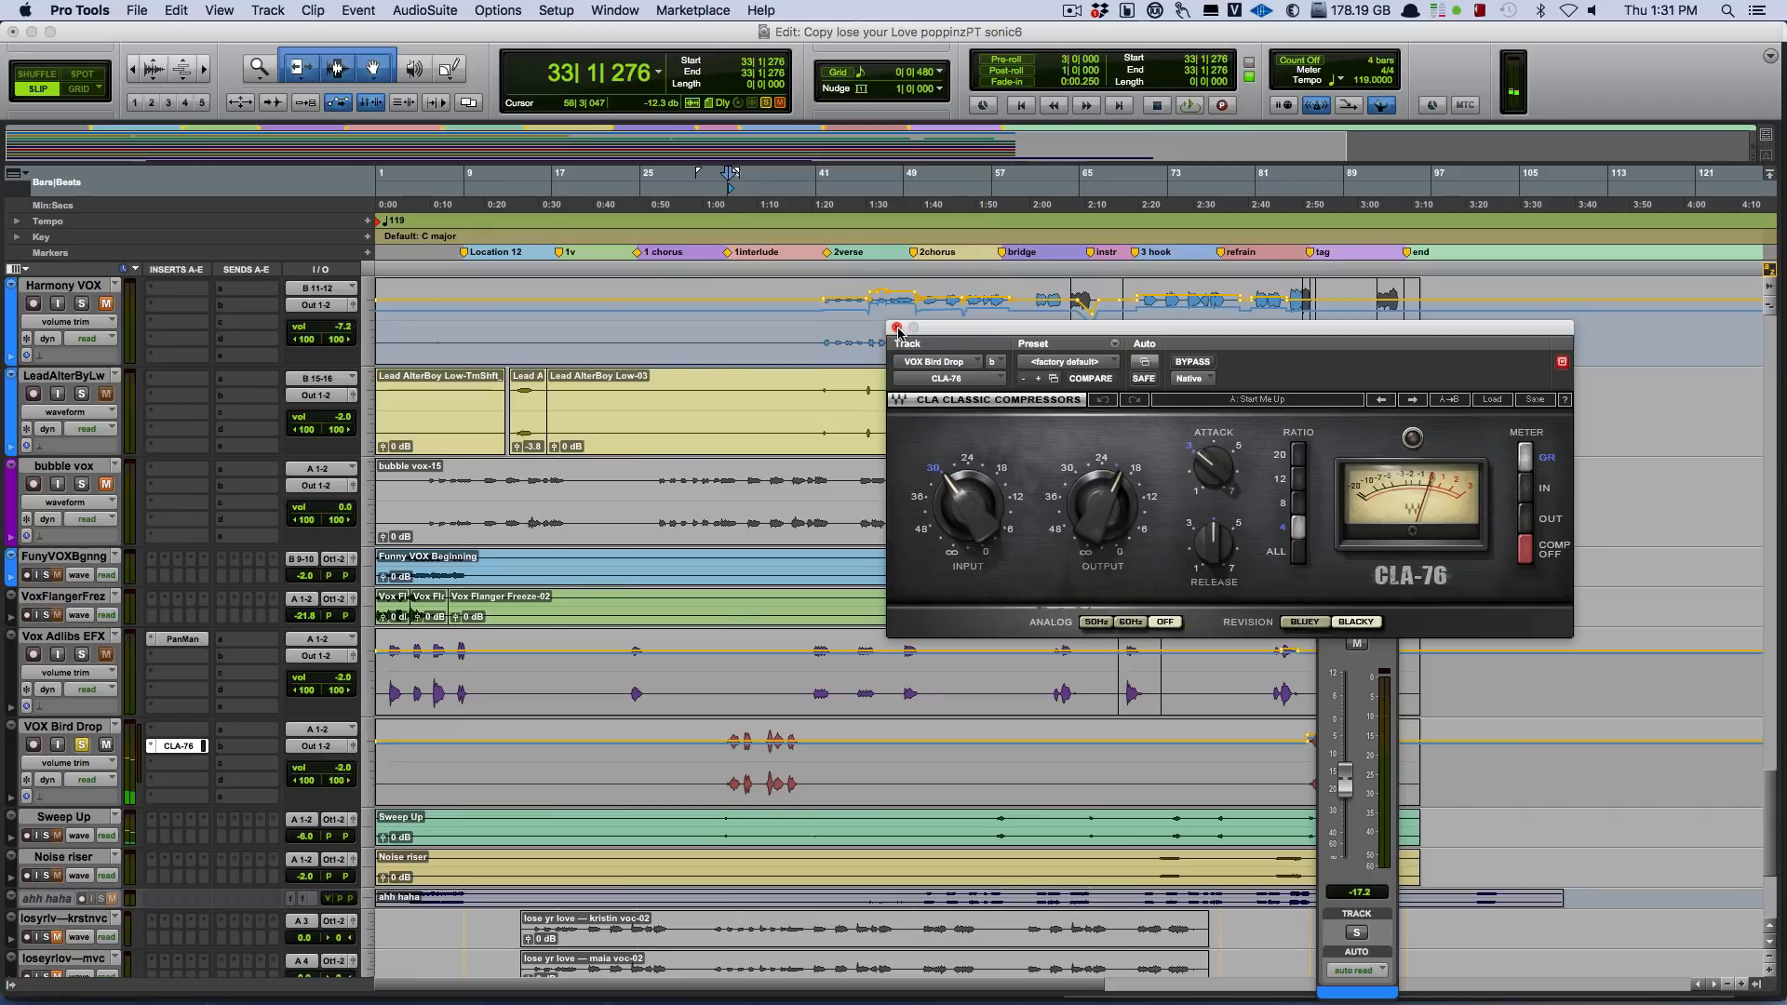
key(space)
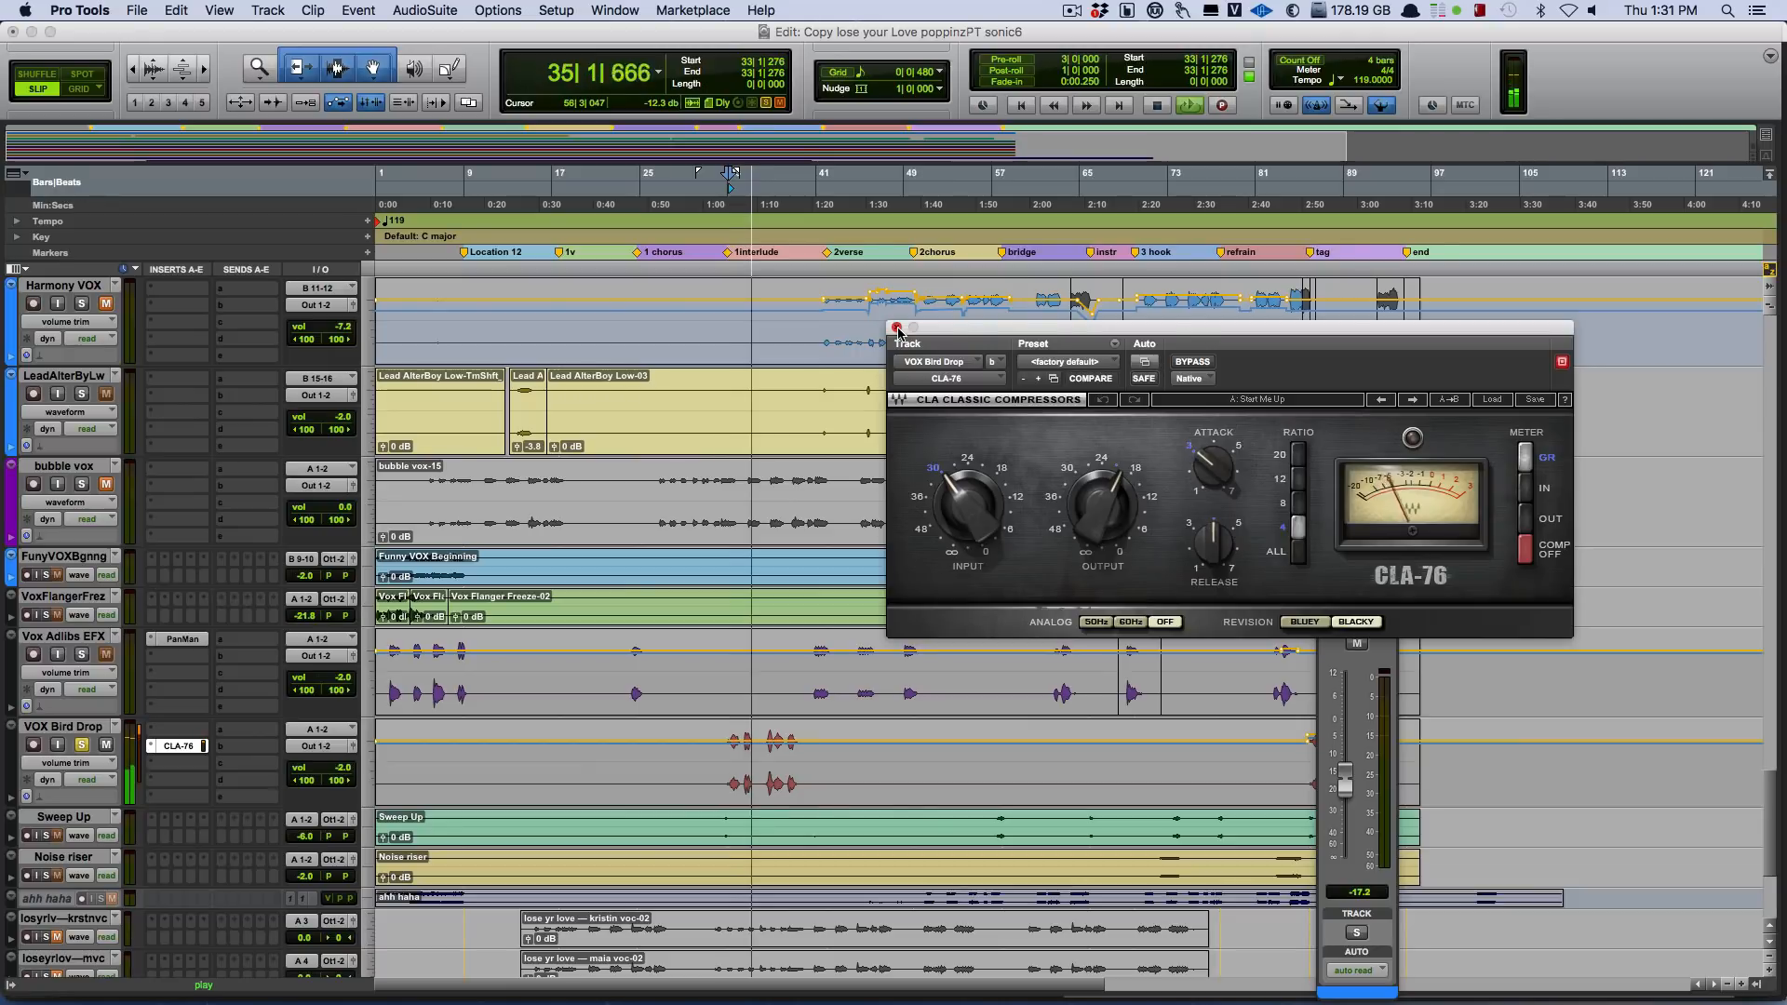
click(898, 329)
key(space)
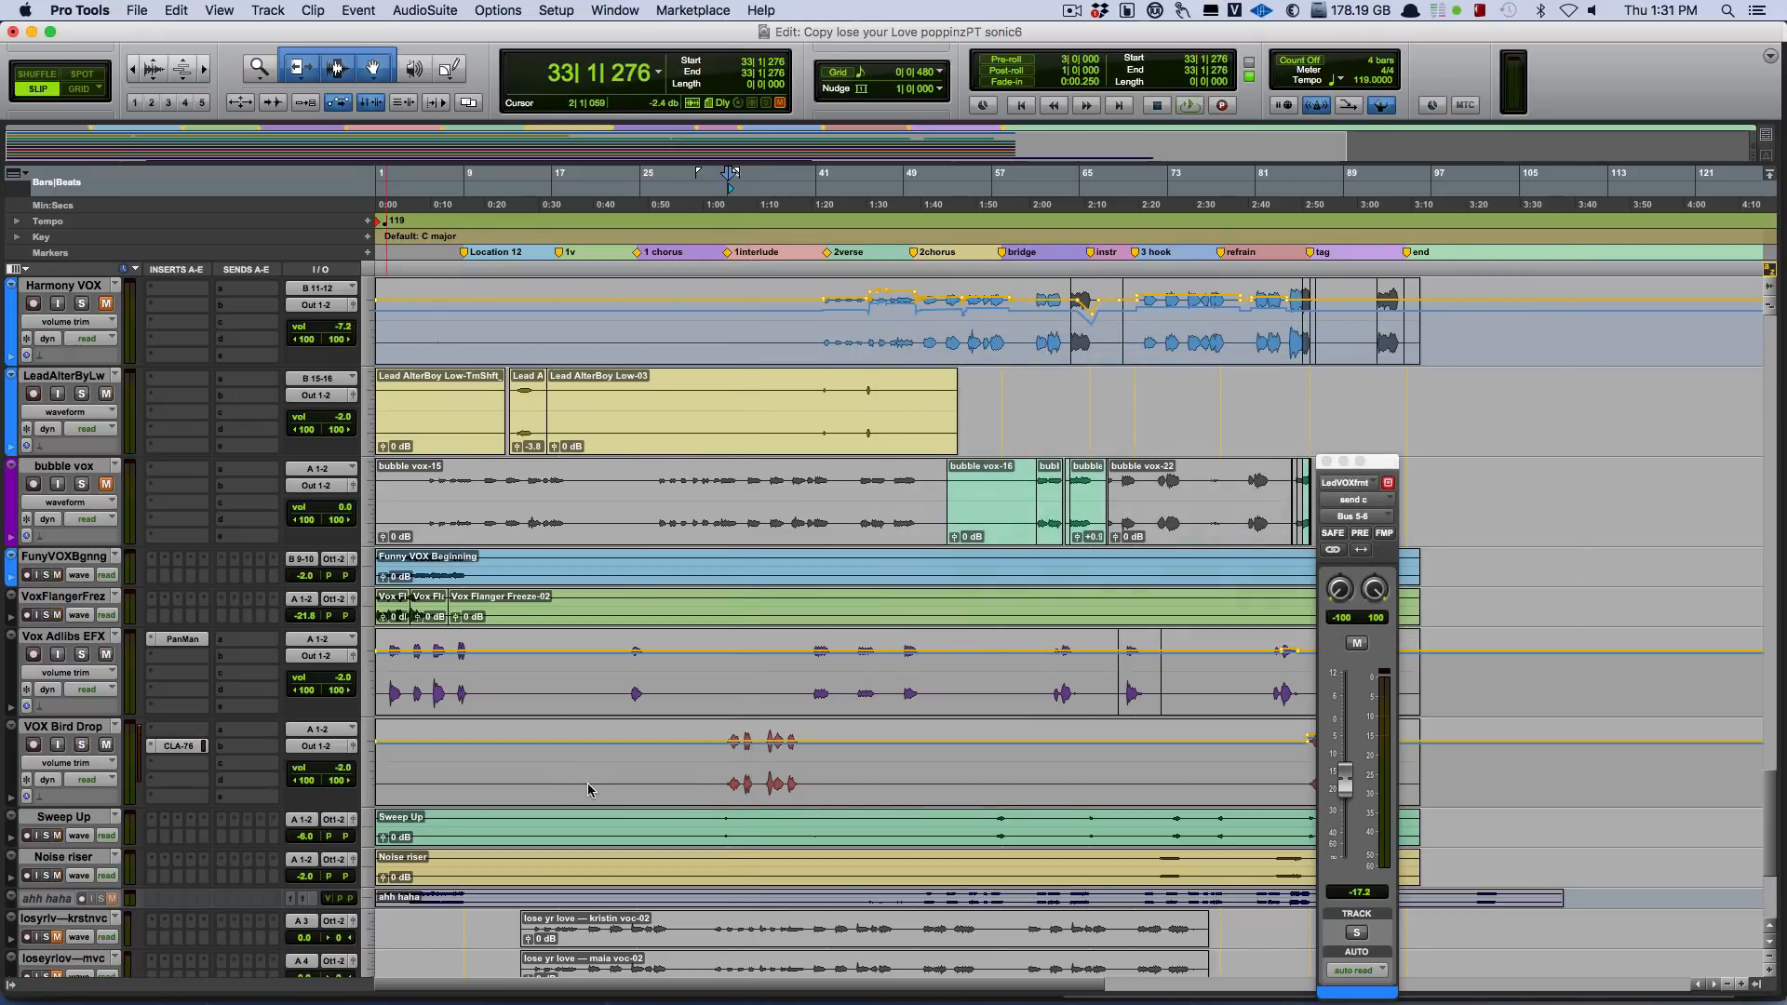
Play the soloed Vox Adlibs EFX track from bar 41 and again from bar 40, and view its PanMan insert.
click(818, 688)
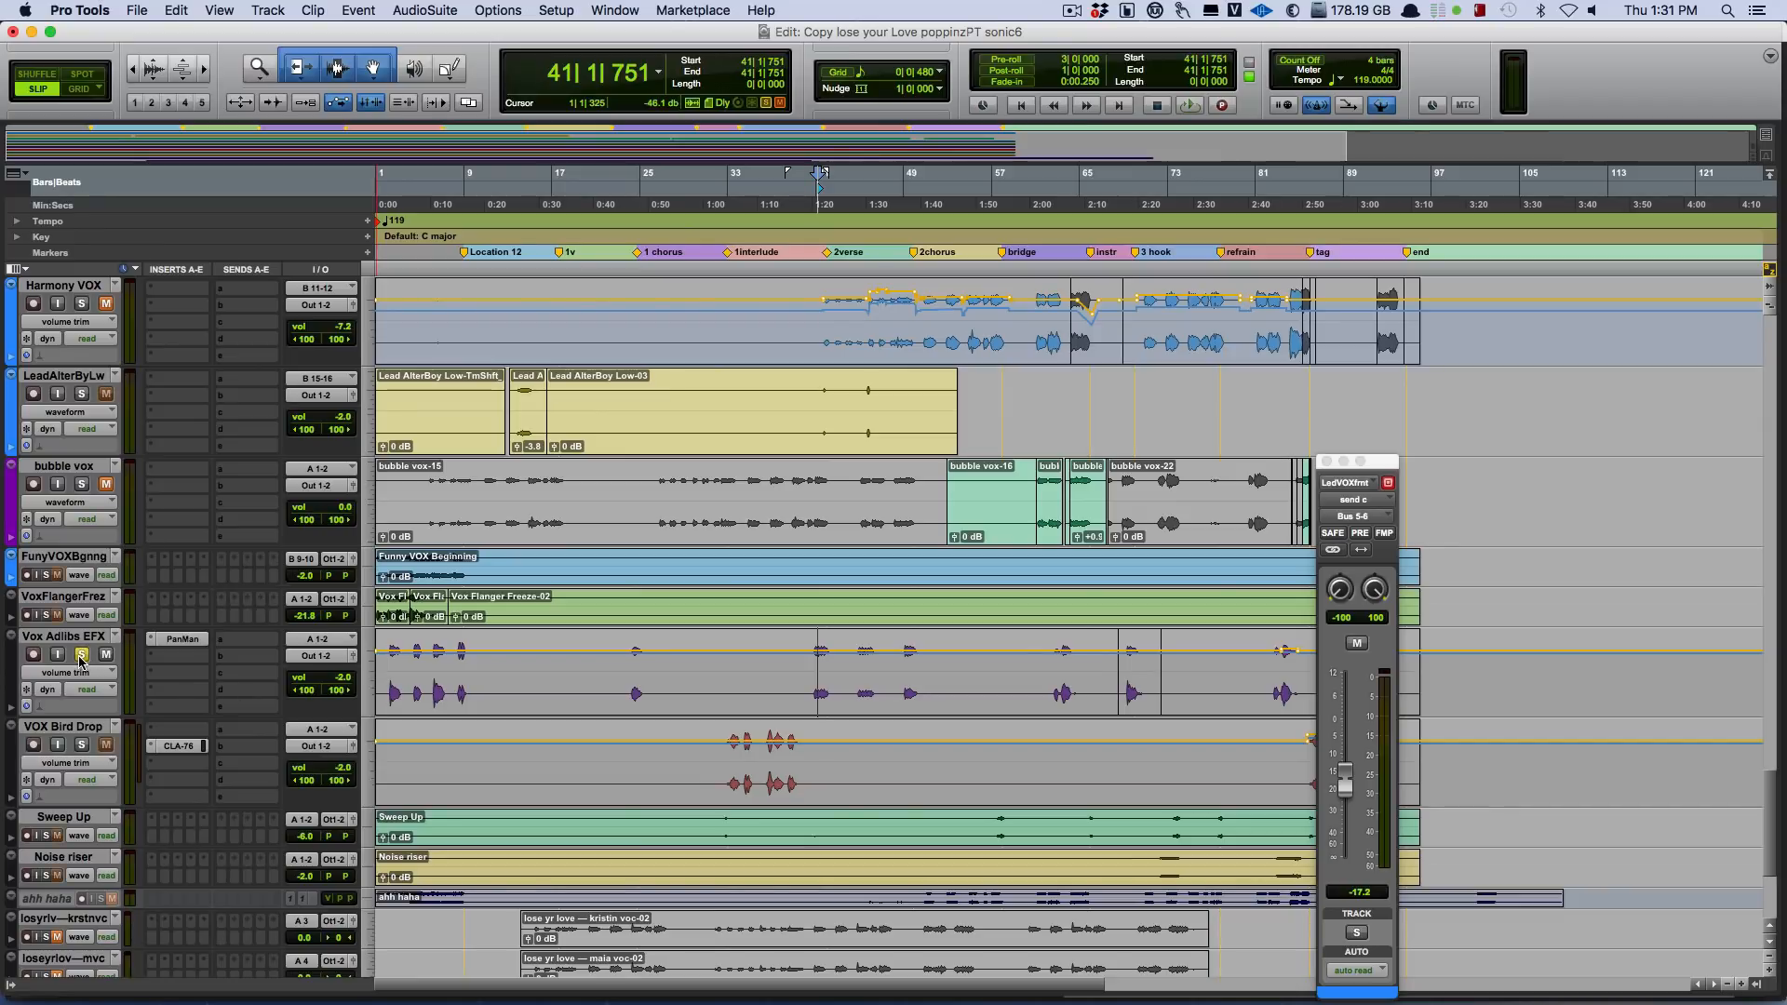
key(space)
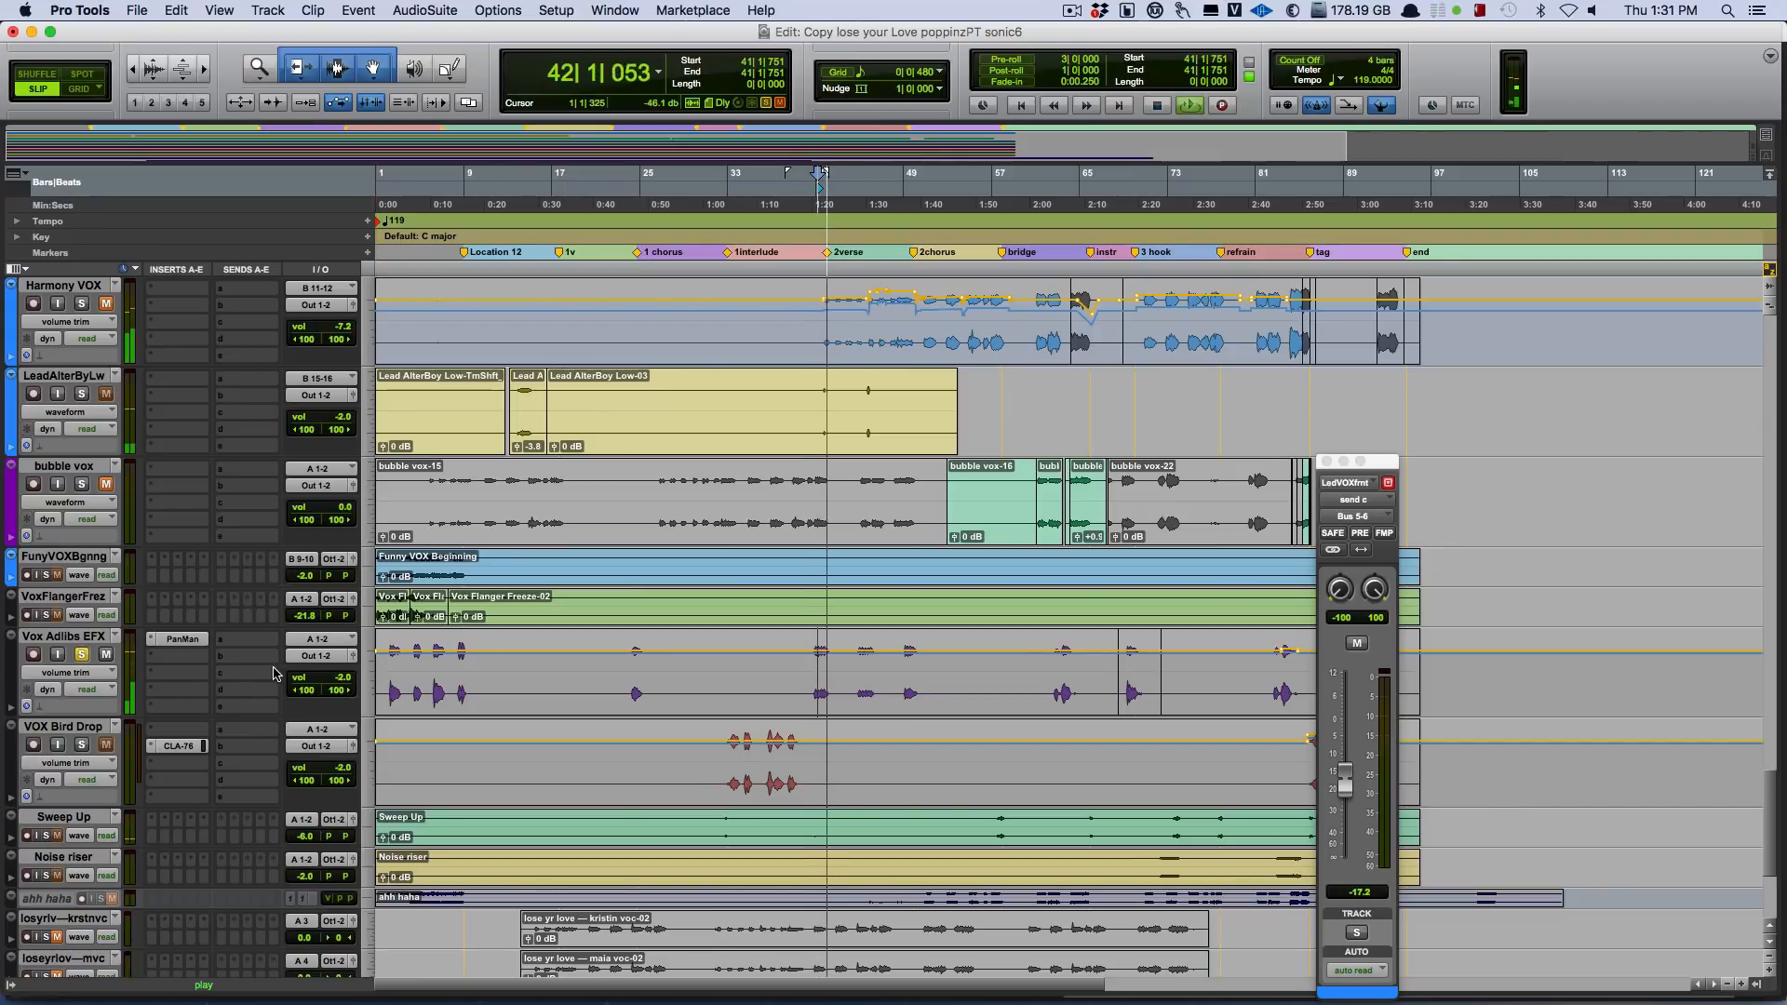
key(space)
click(804, 665)
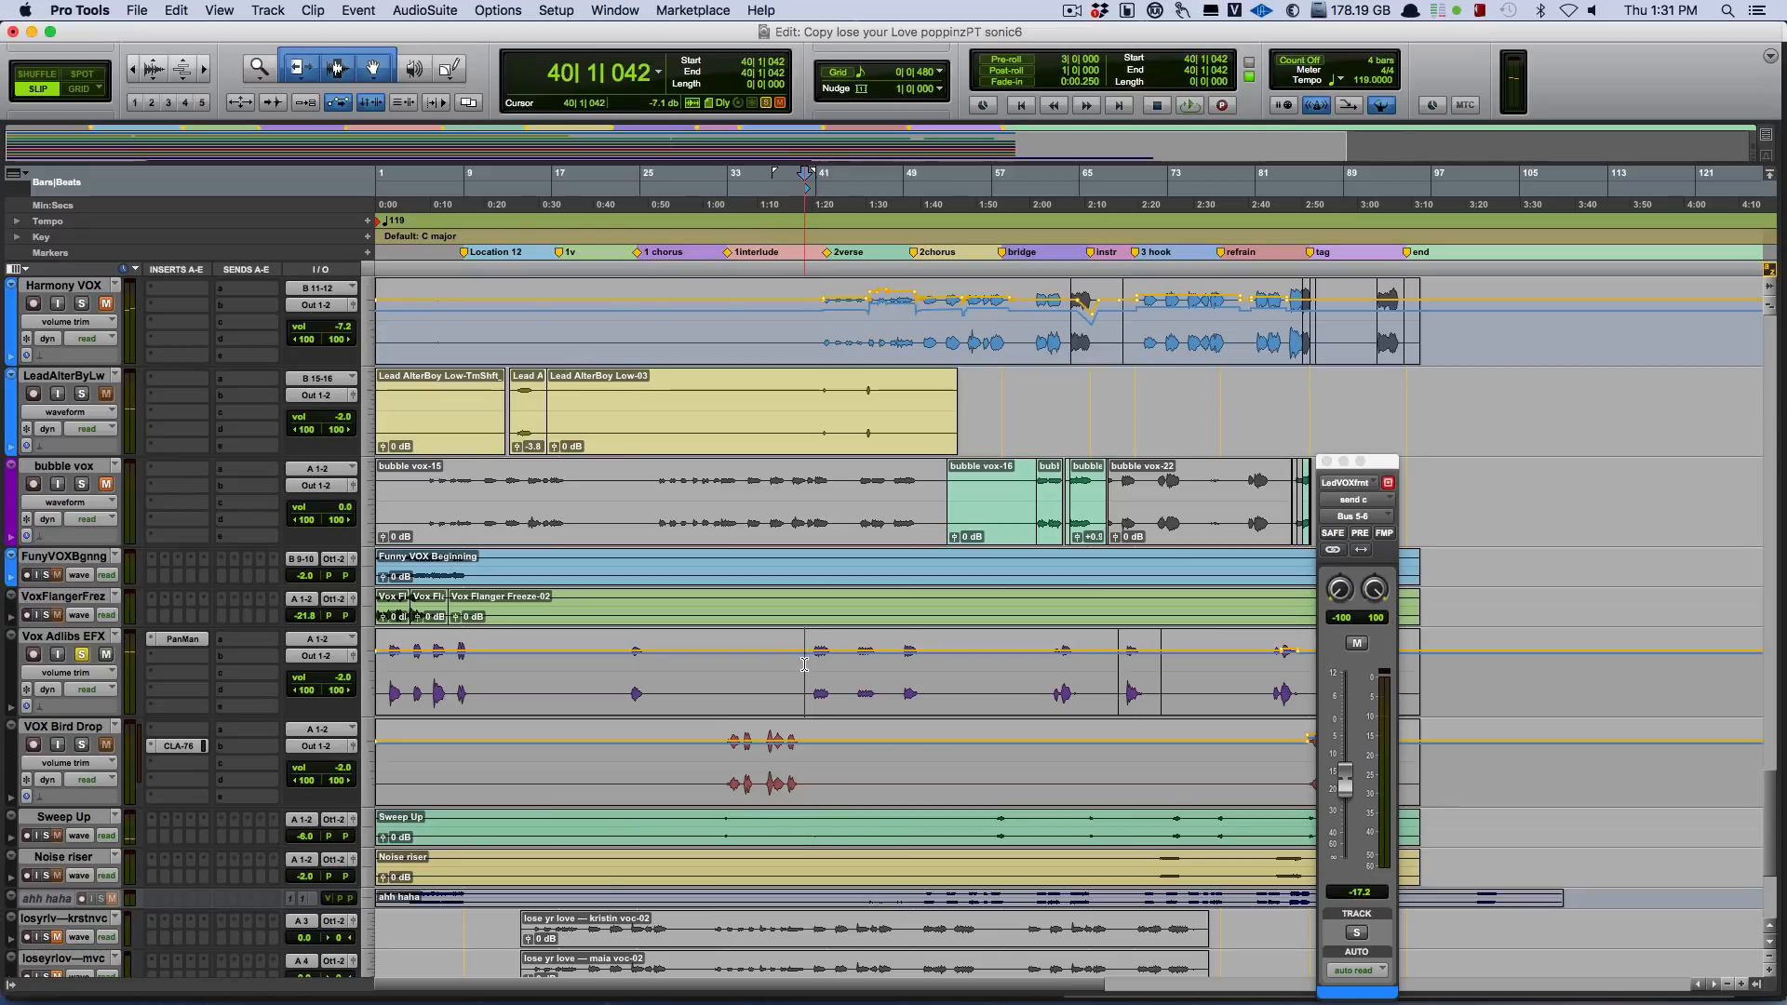
key(space)
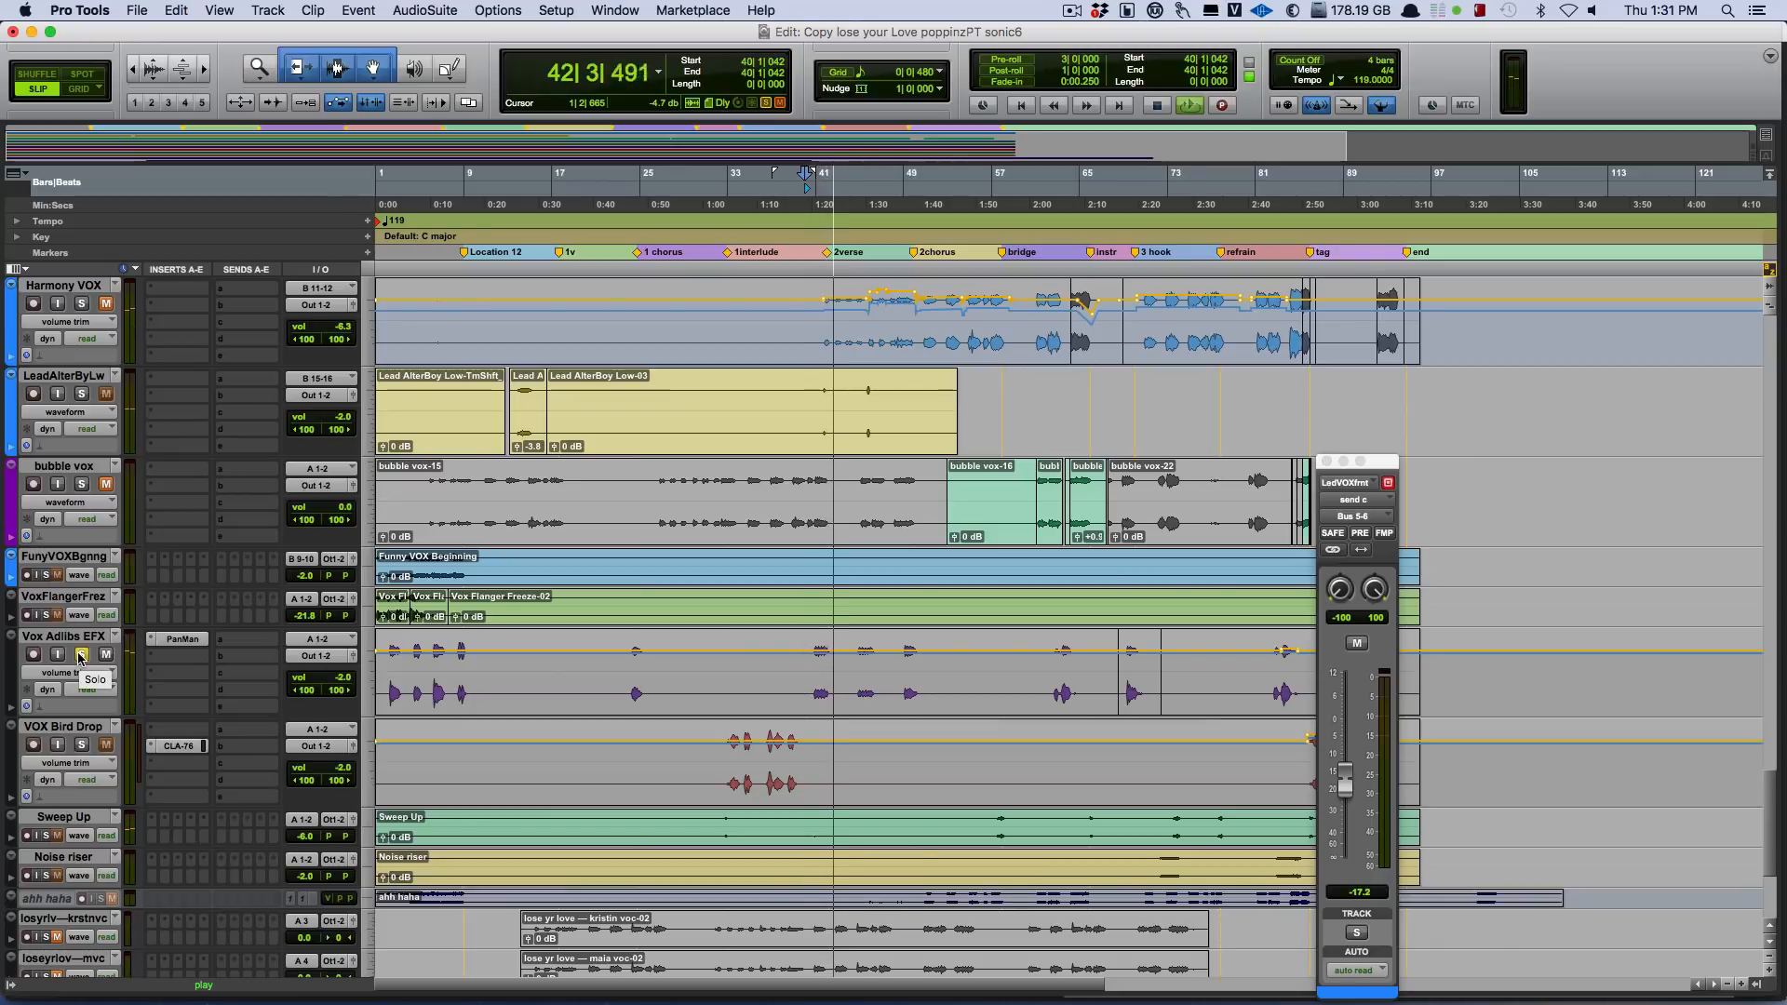
click(181, 640)
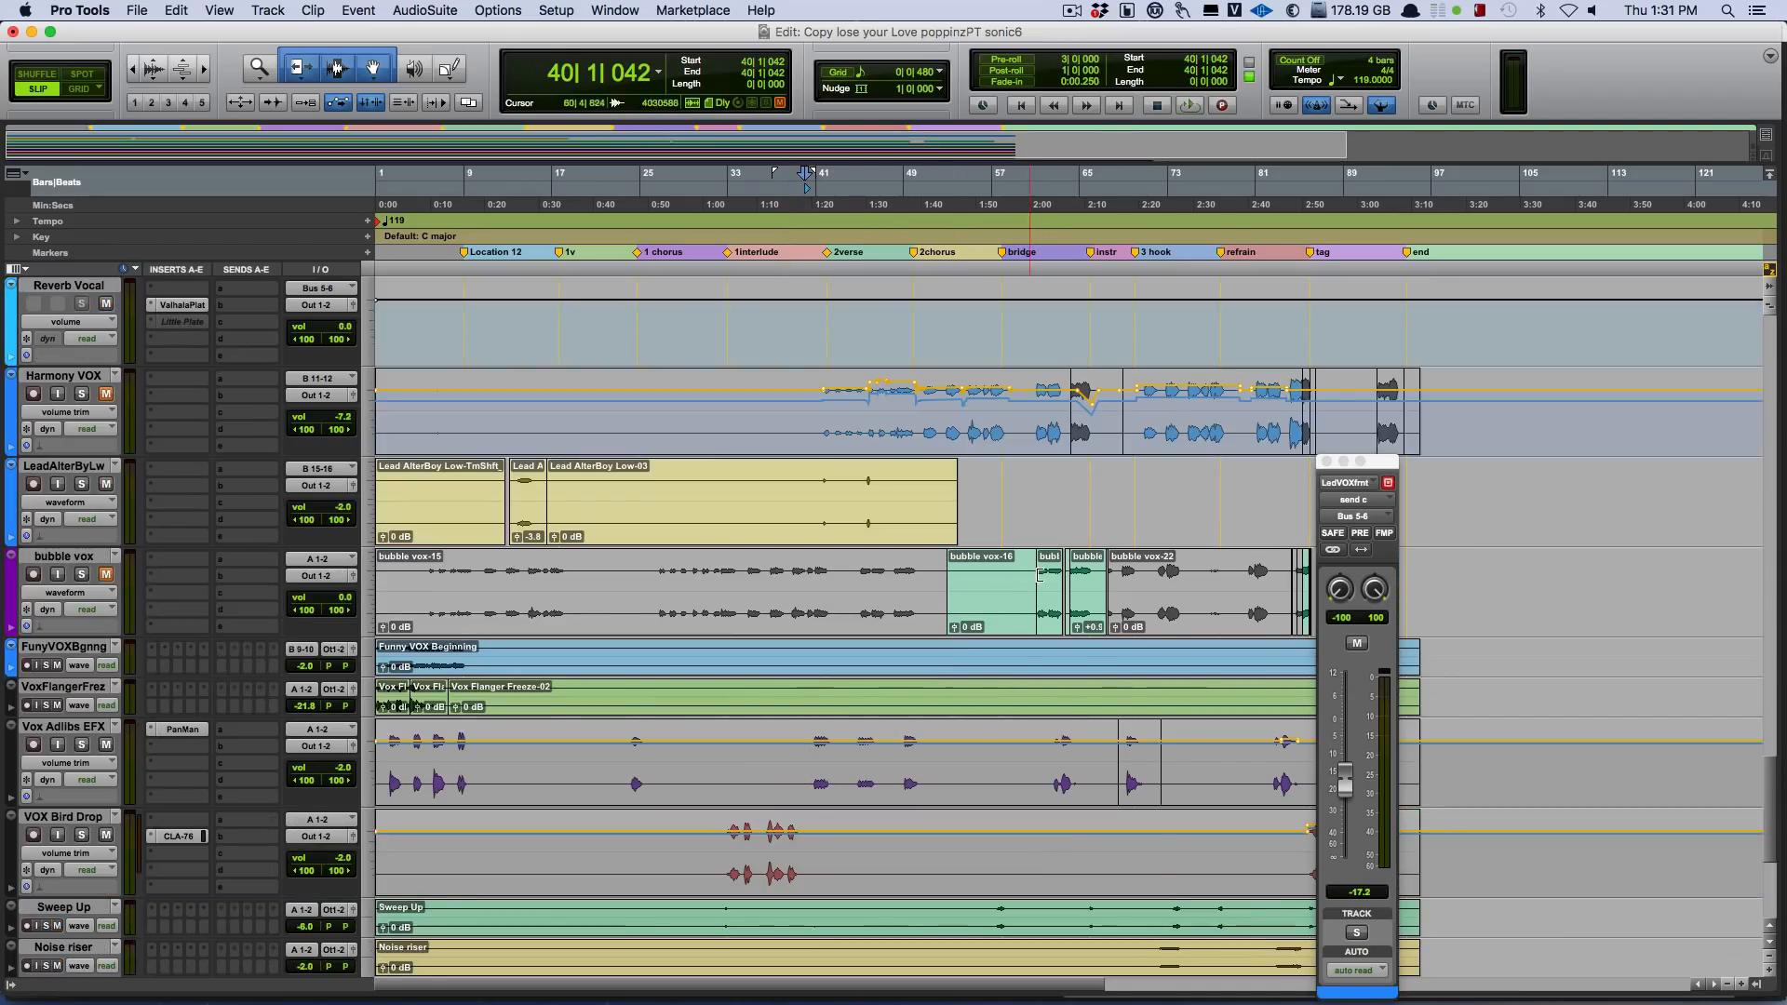
Trim the end of the bubble vox-16 clip to about bar 60, and place the edit cursor at bar 58 with the Selector tool.
double_click(1028, 586)
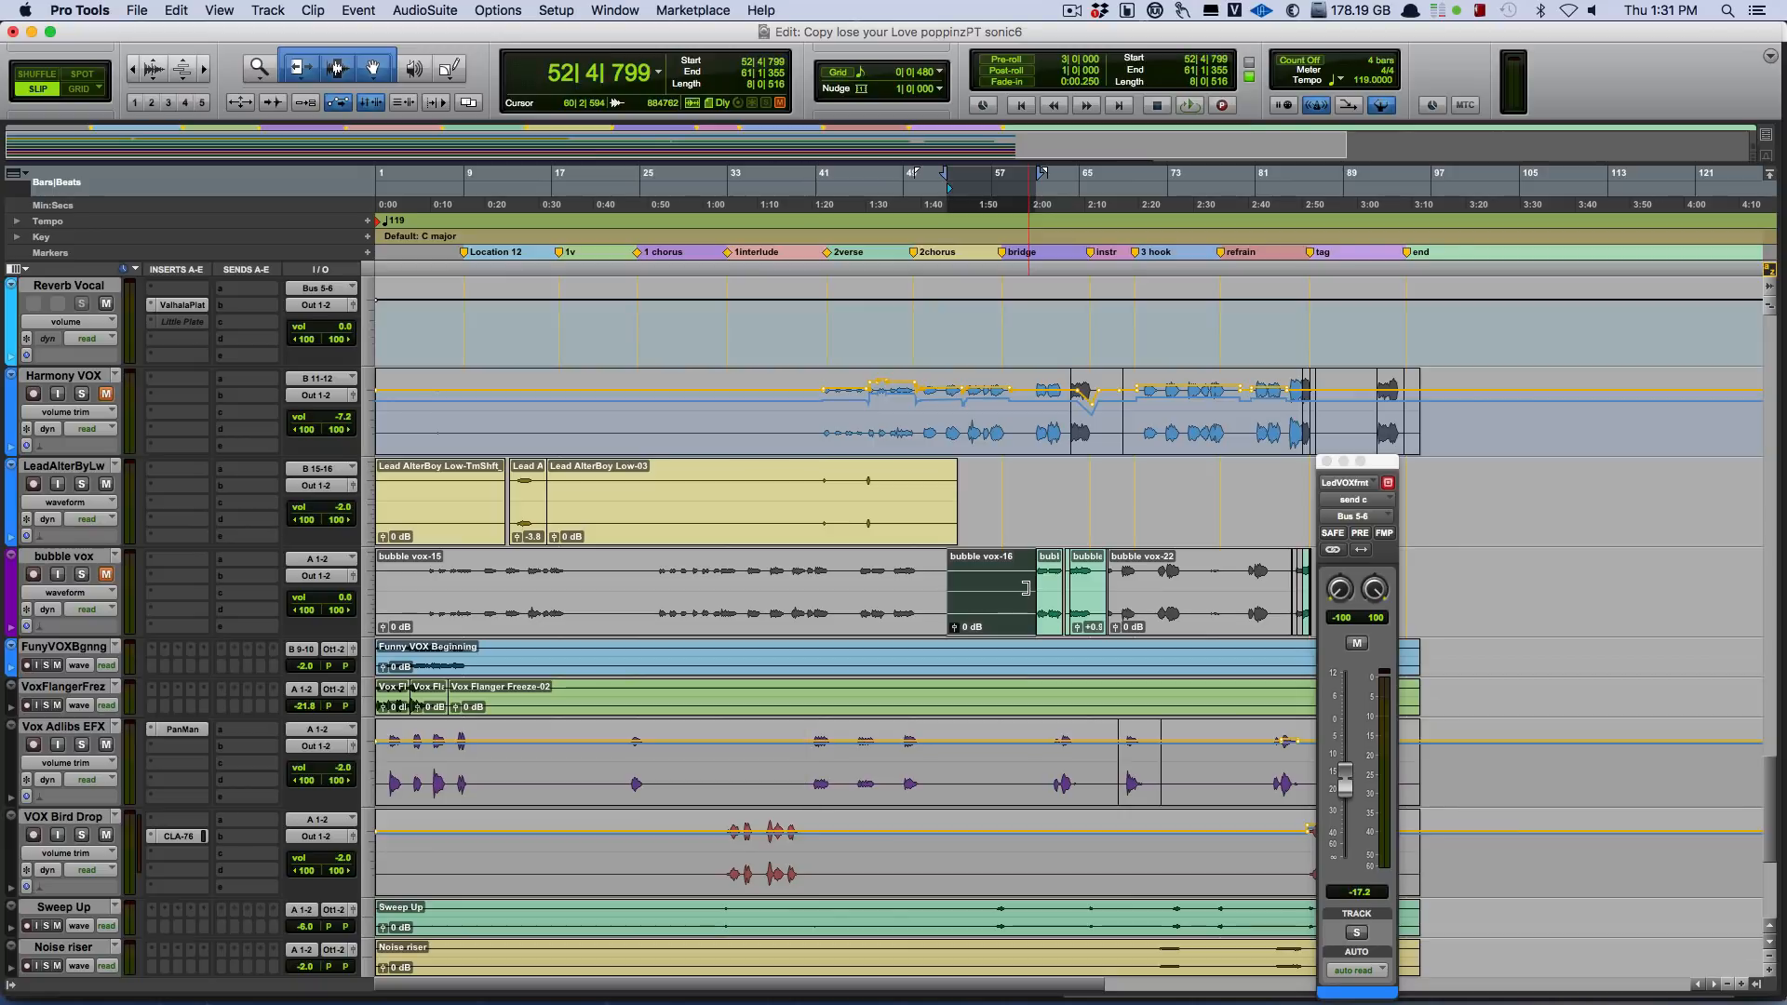
key(F7)
click(1009, 534)
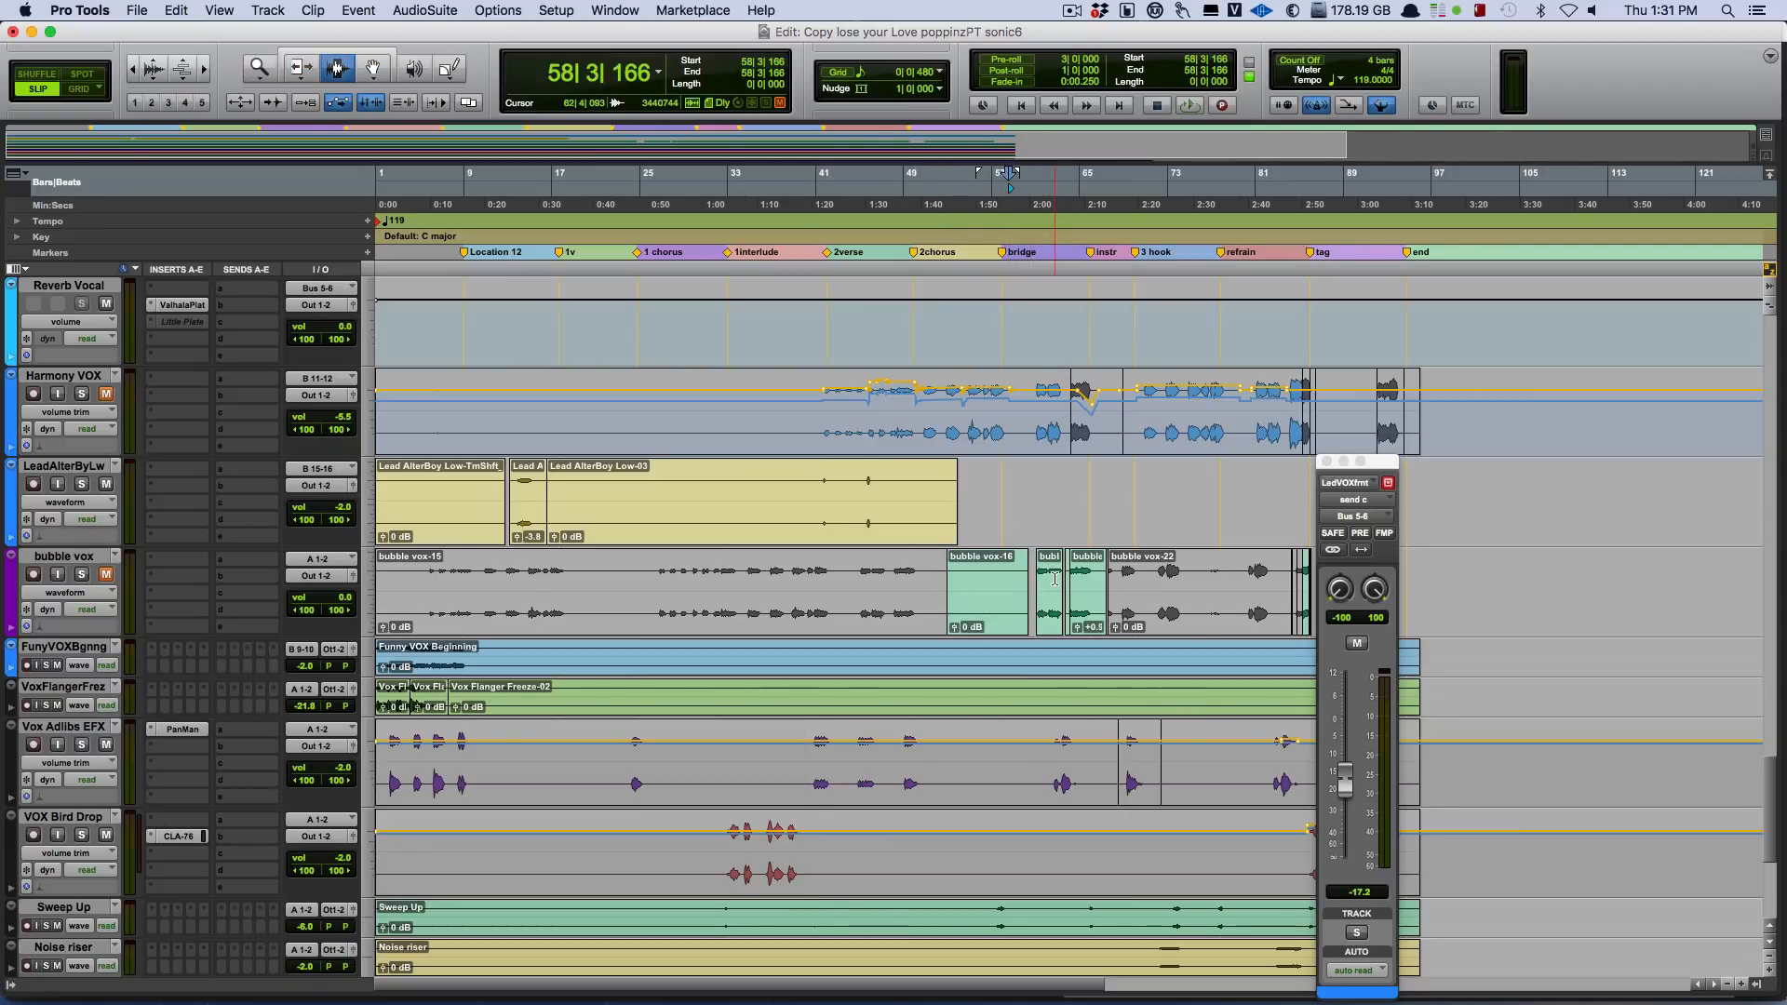
Play the soloed Harmony VOX track from bar 42, stop it, and replay it from the same position.
scroll(1055, 578, down, 5)
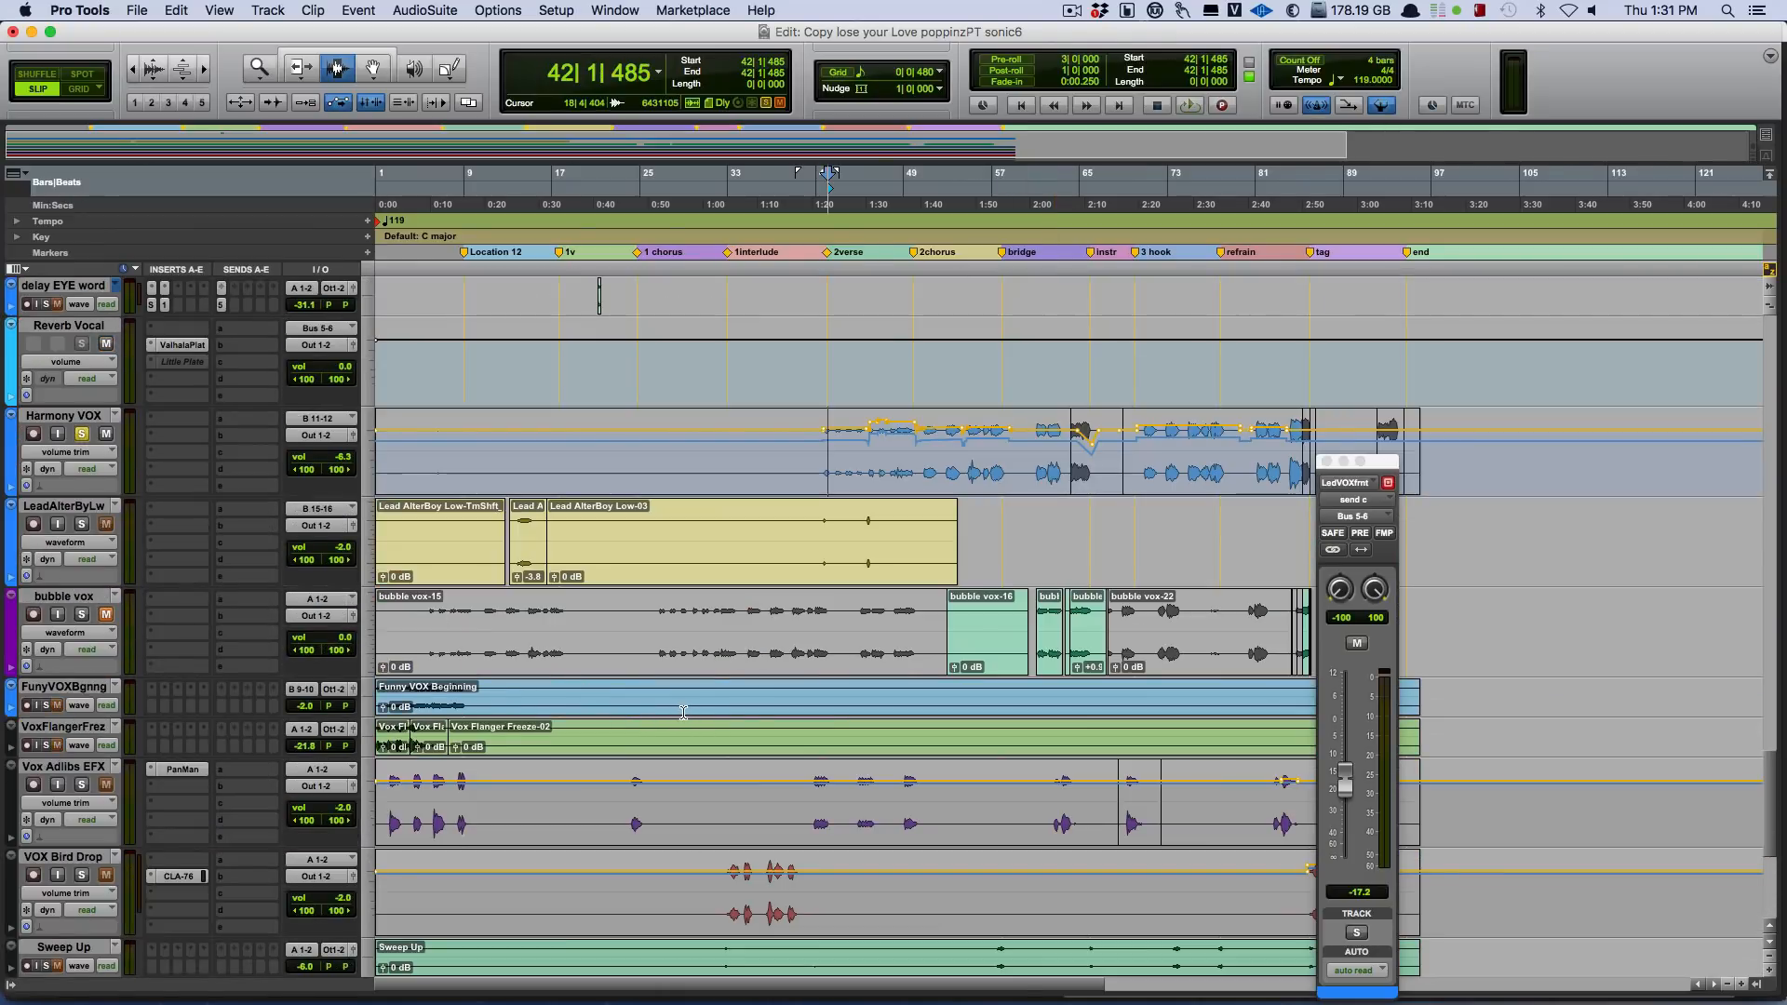
key(space)
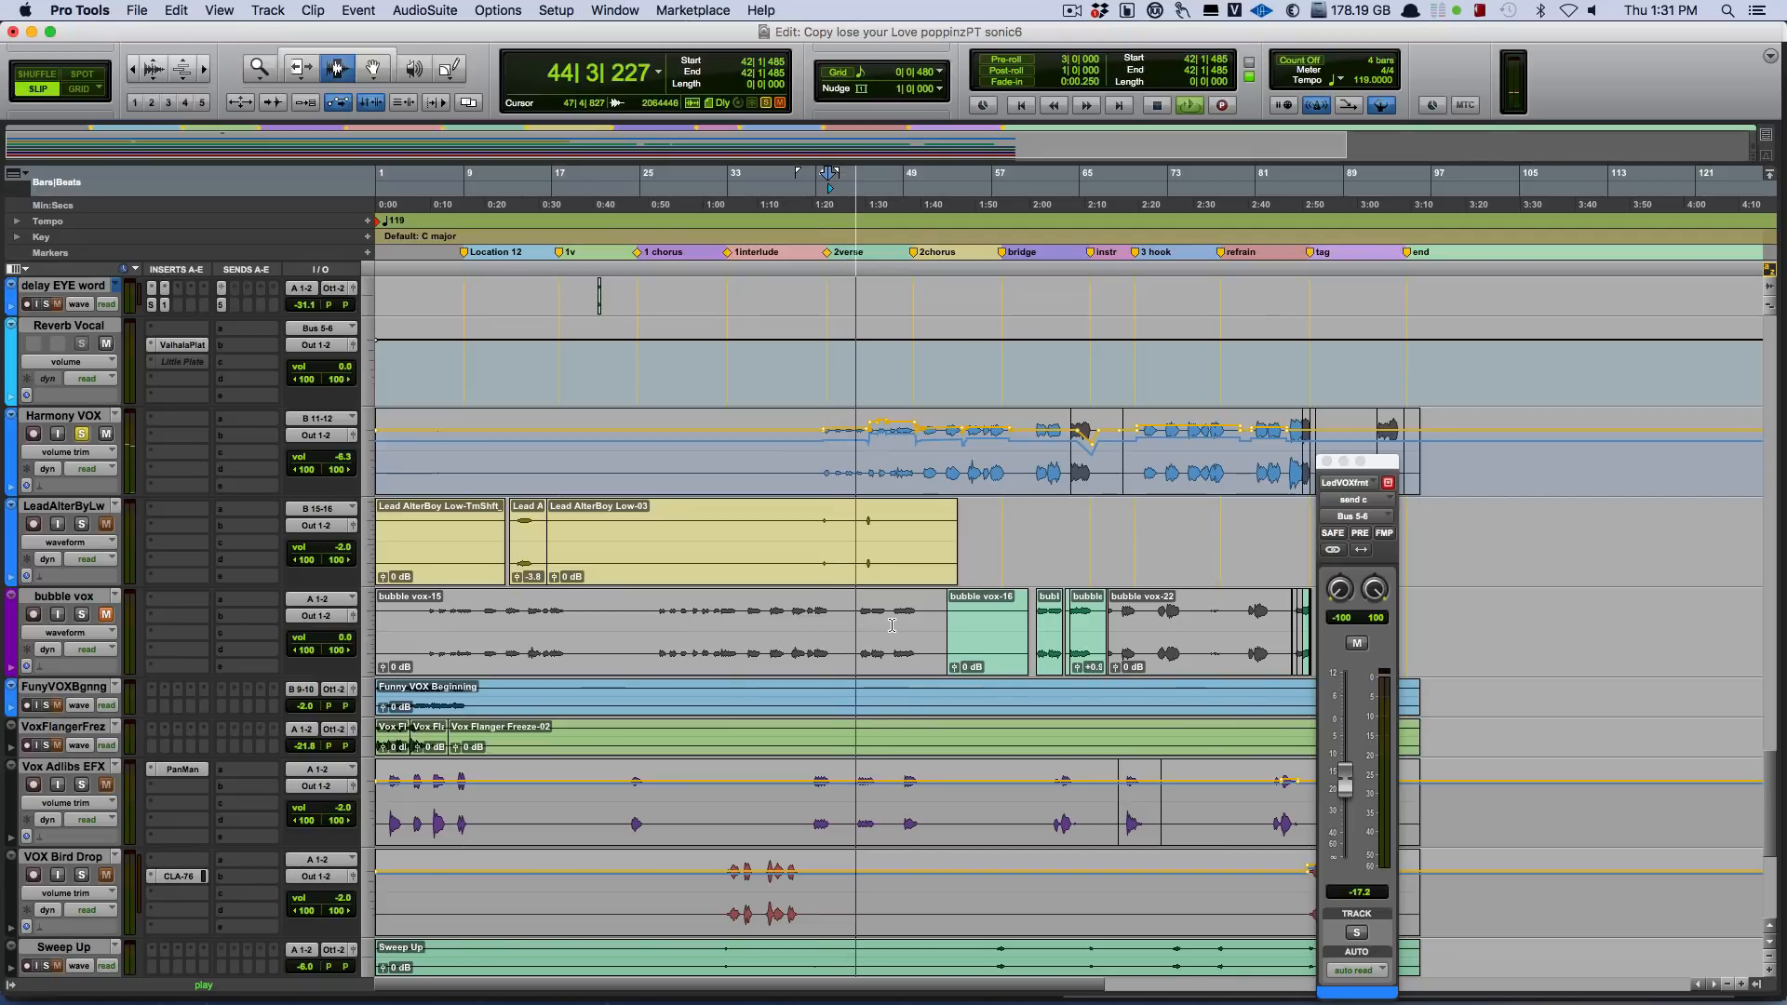
key(space)
key(space)
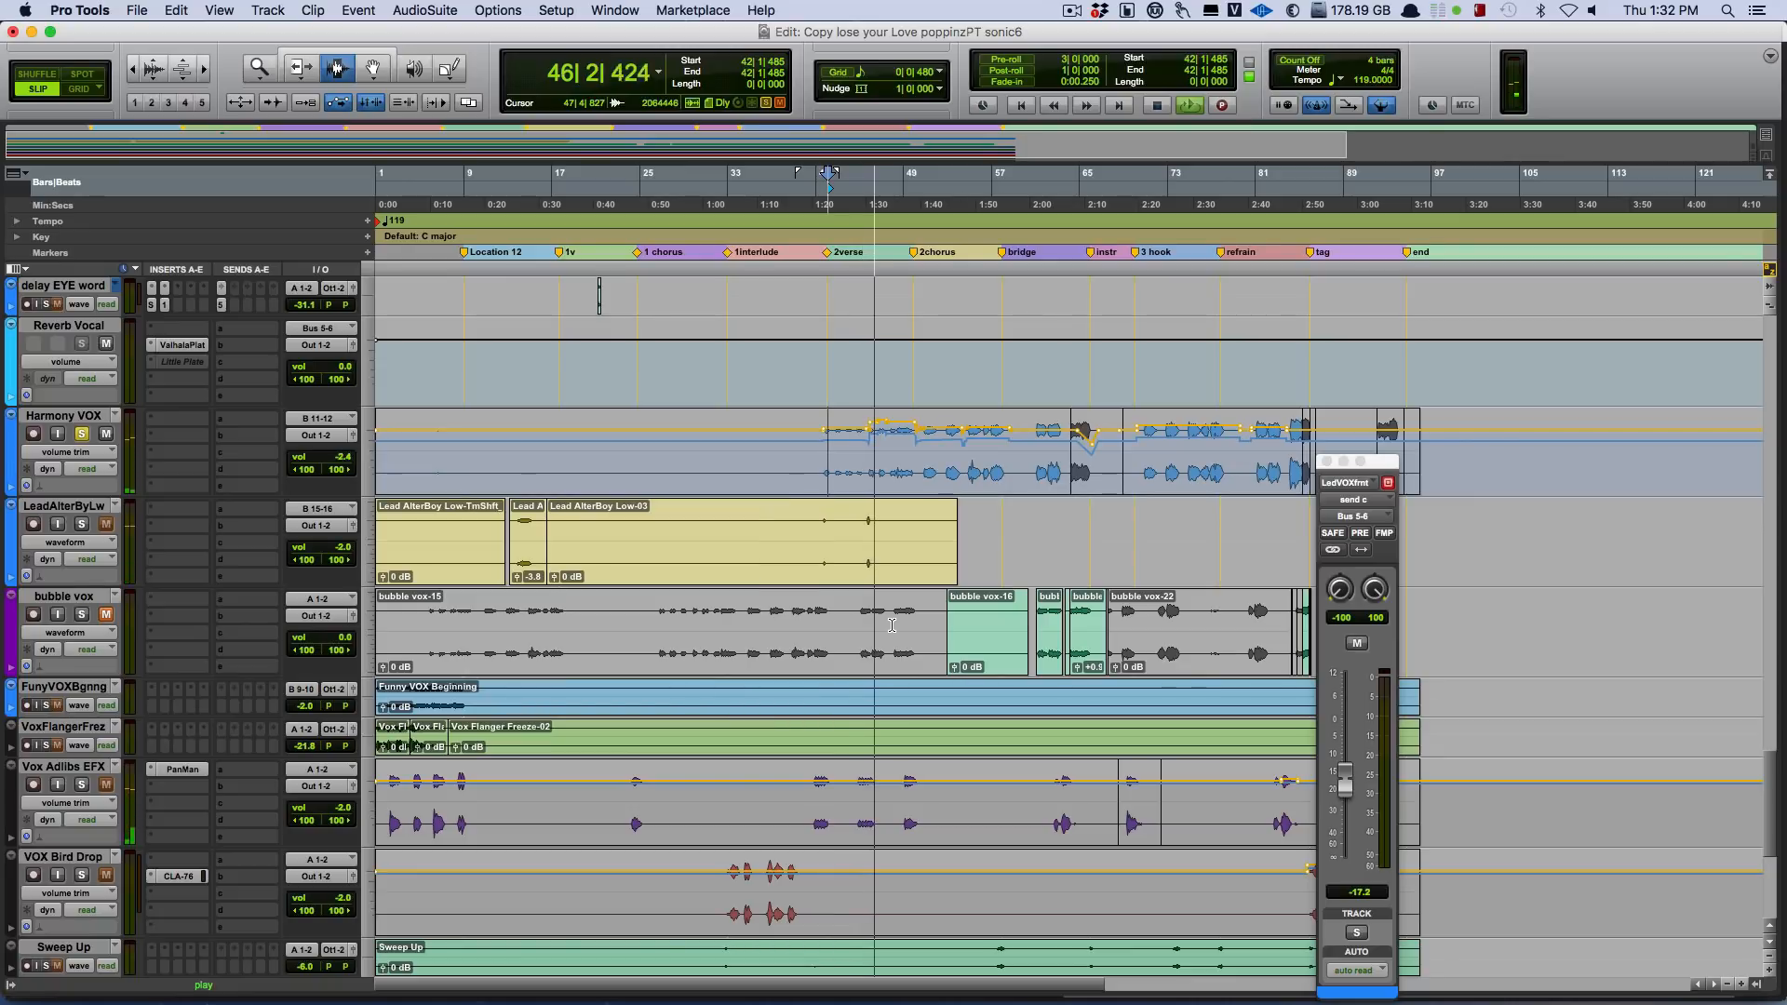
Stop the Harmony VOX playback, solo Lead VOX front as well, and play both vocals from bar 46.
key(space)
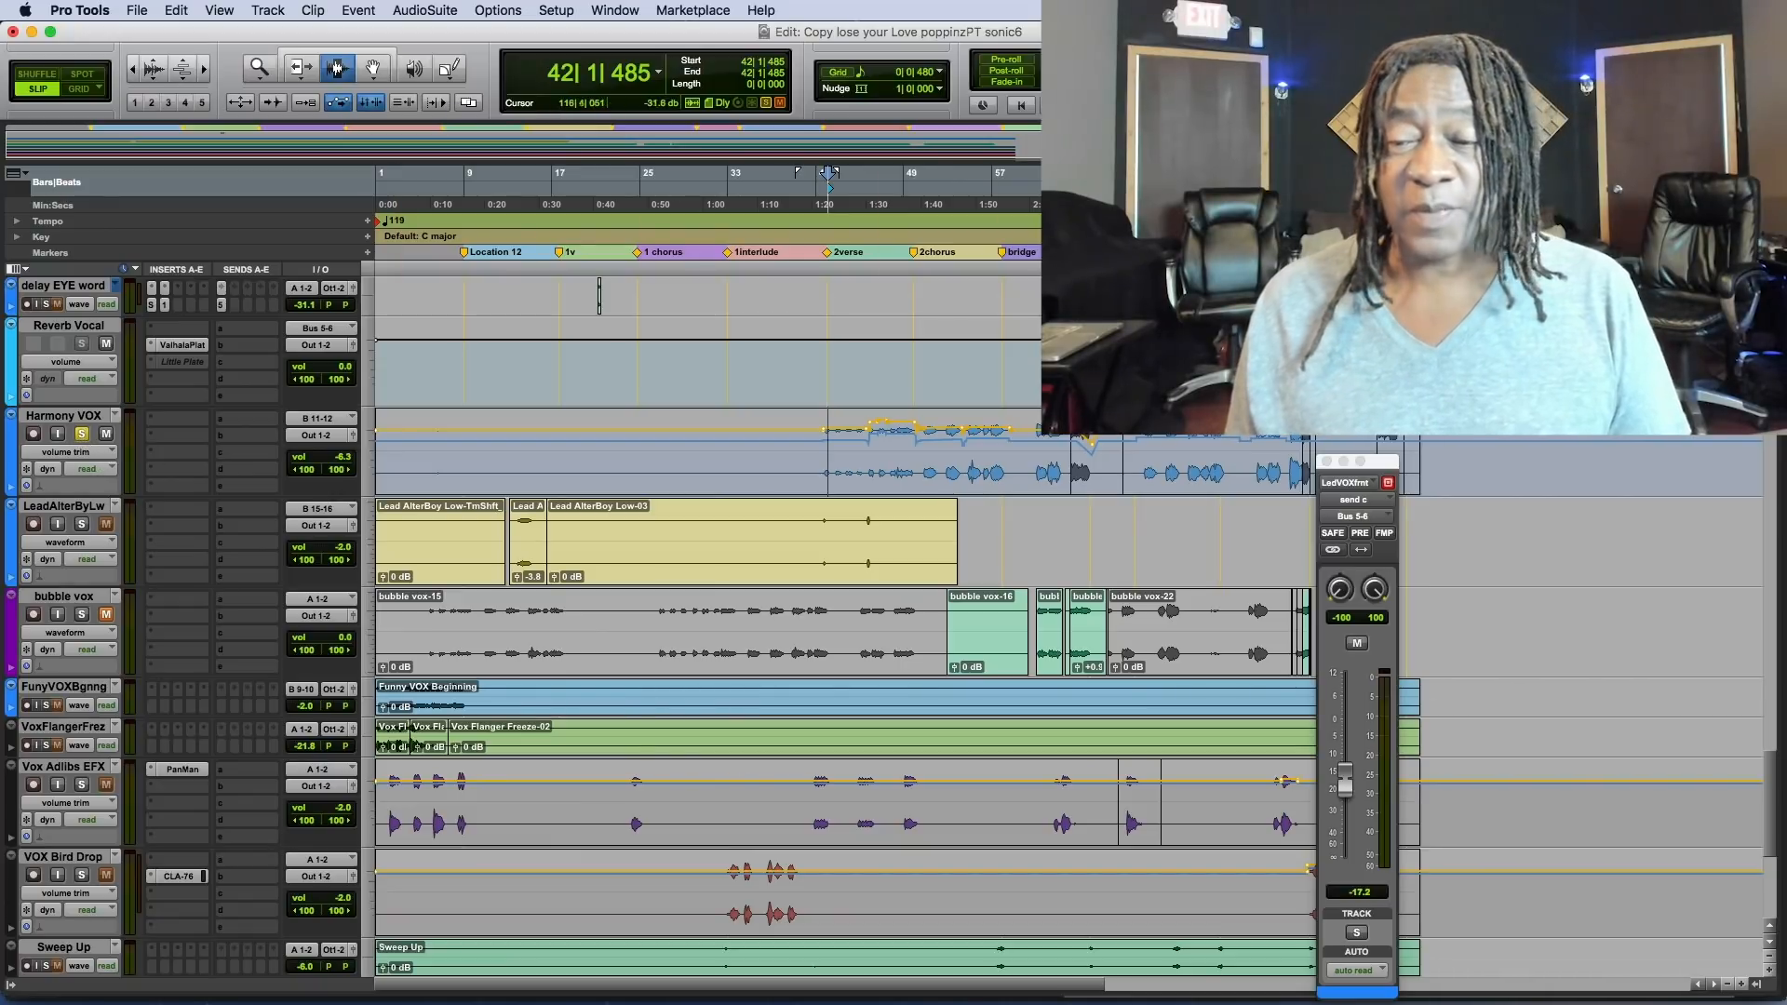
scroll(879, 425, up, 5)
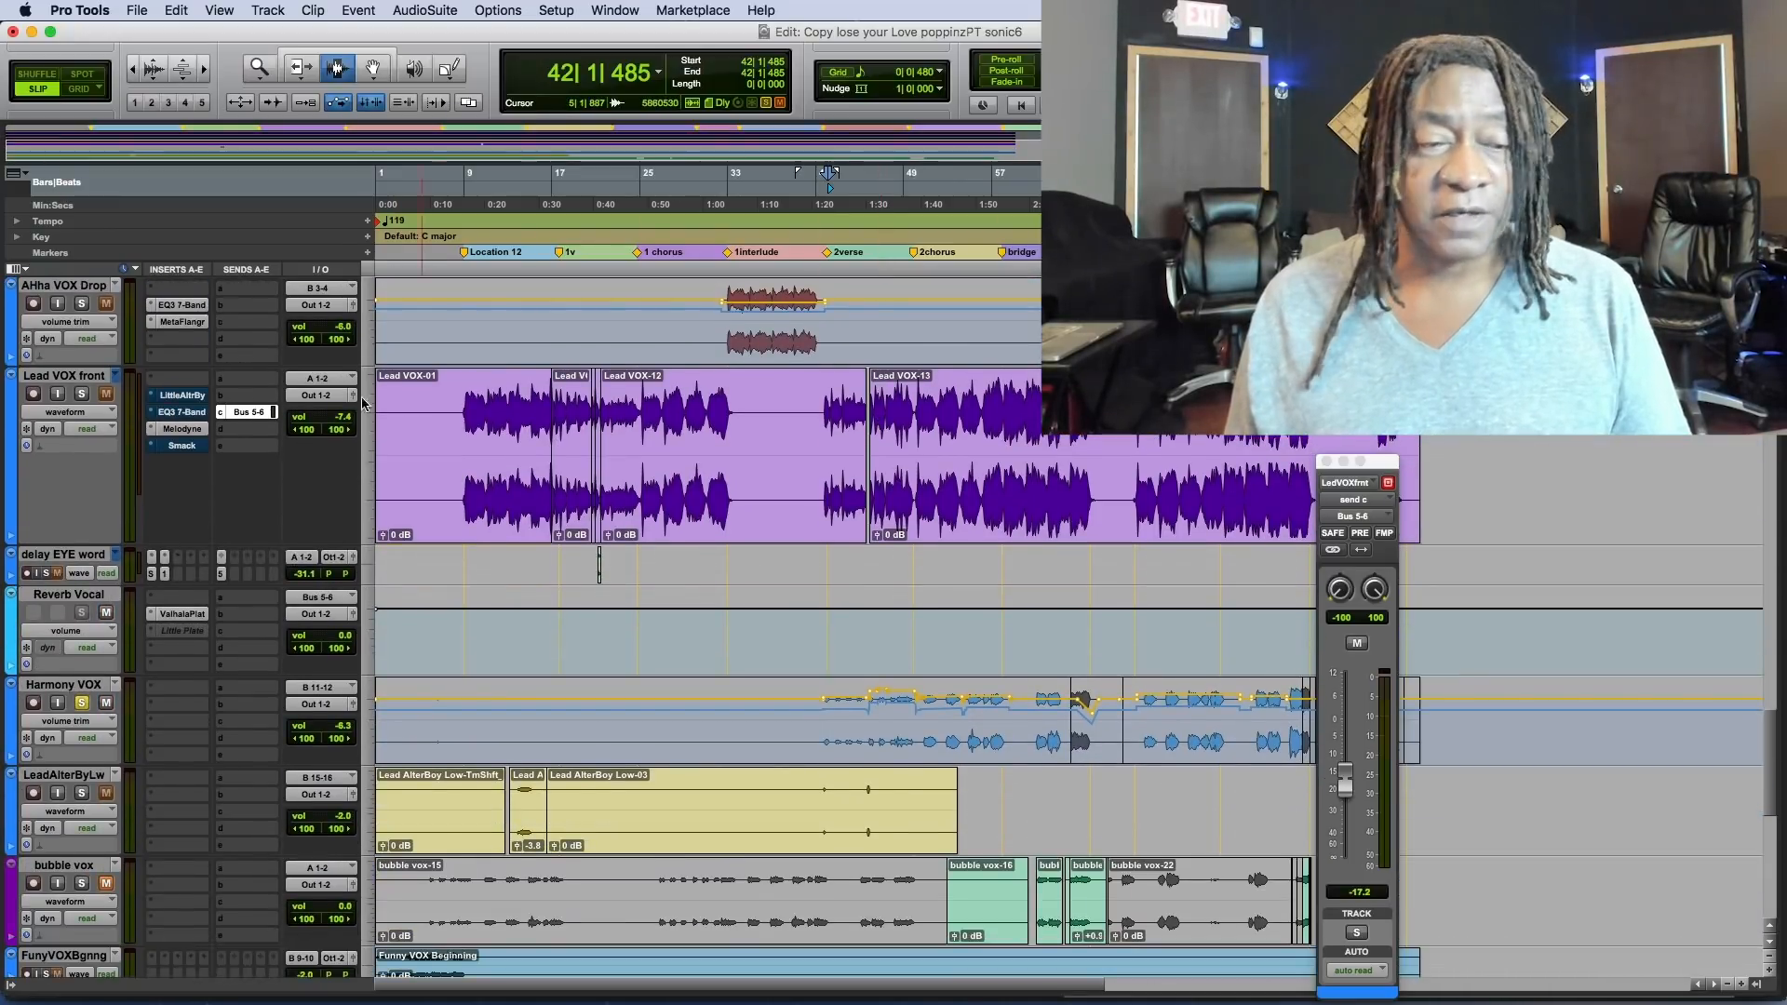
click(78, 413)
click(82, 418)
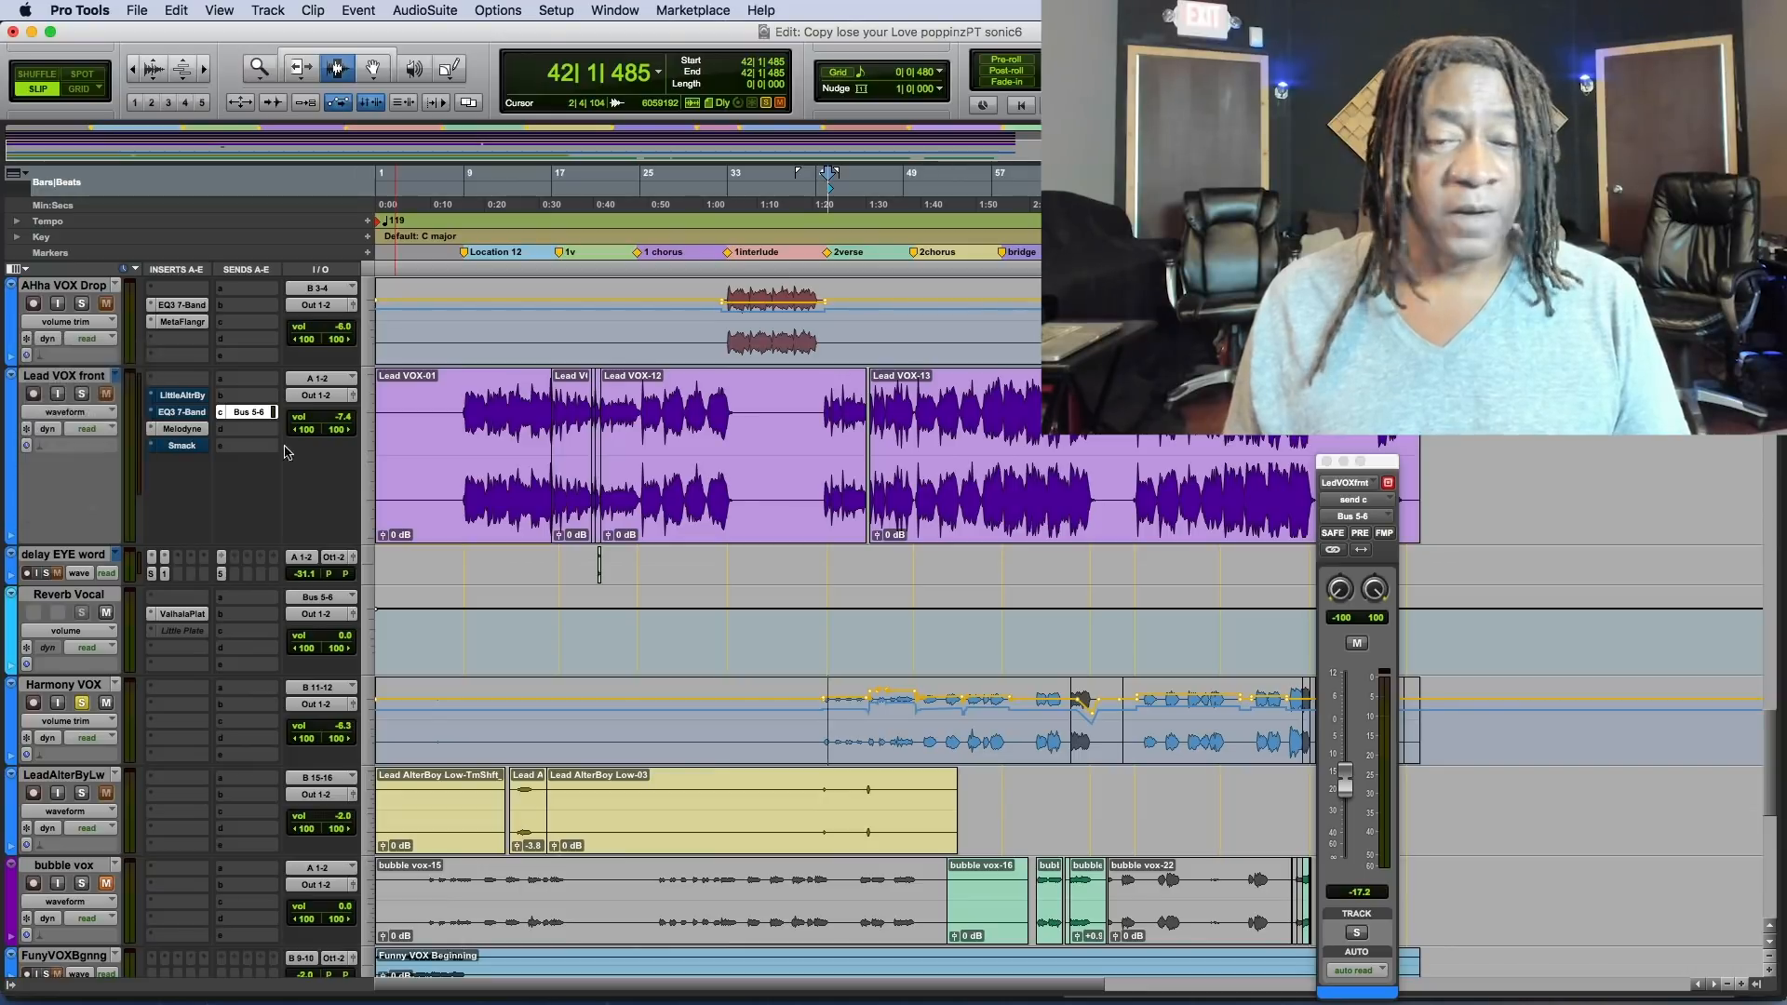
drag(1394, 468, 1643, 491)
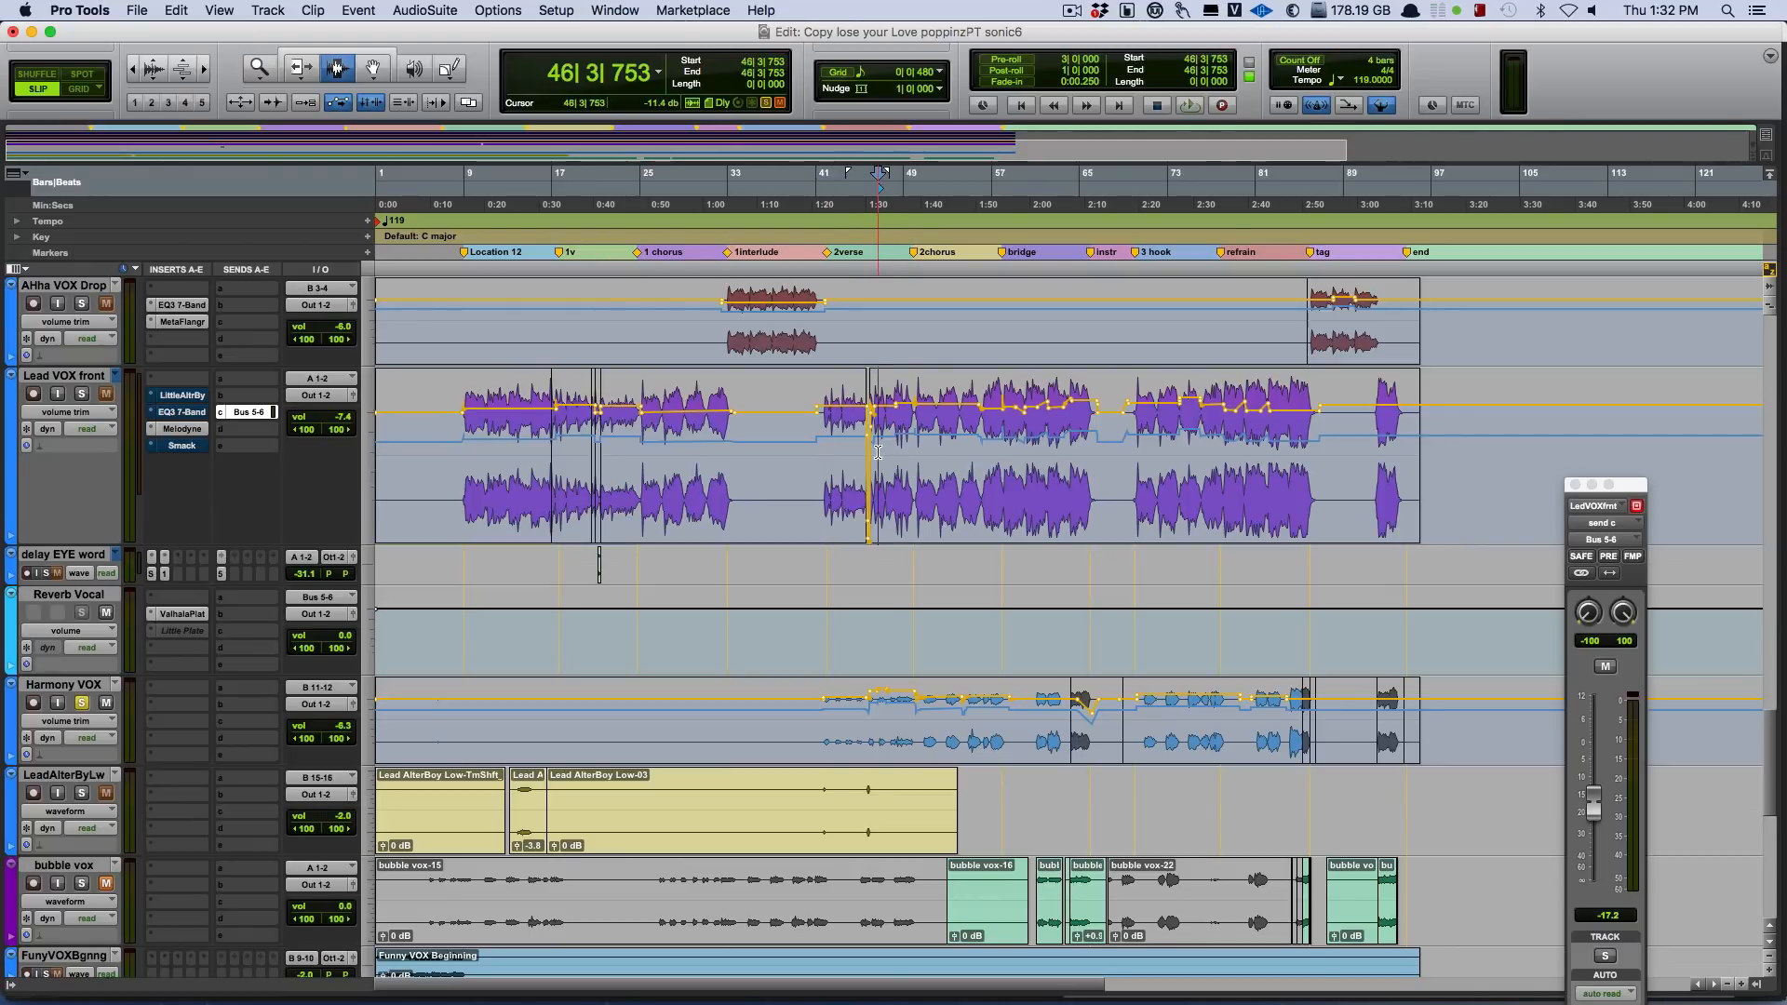
key(space)
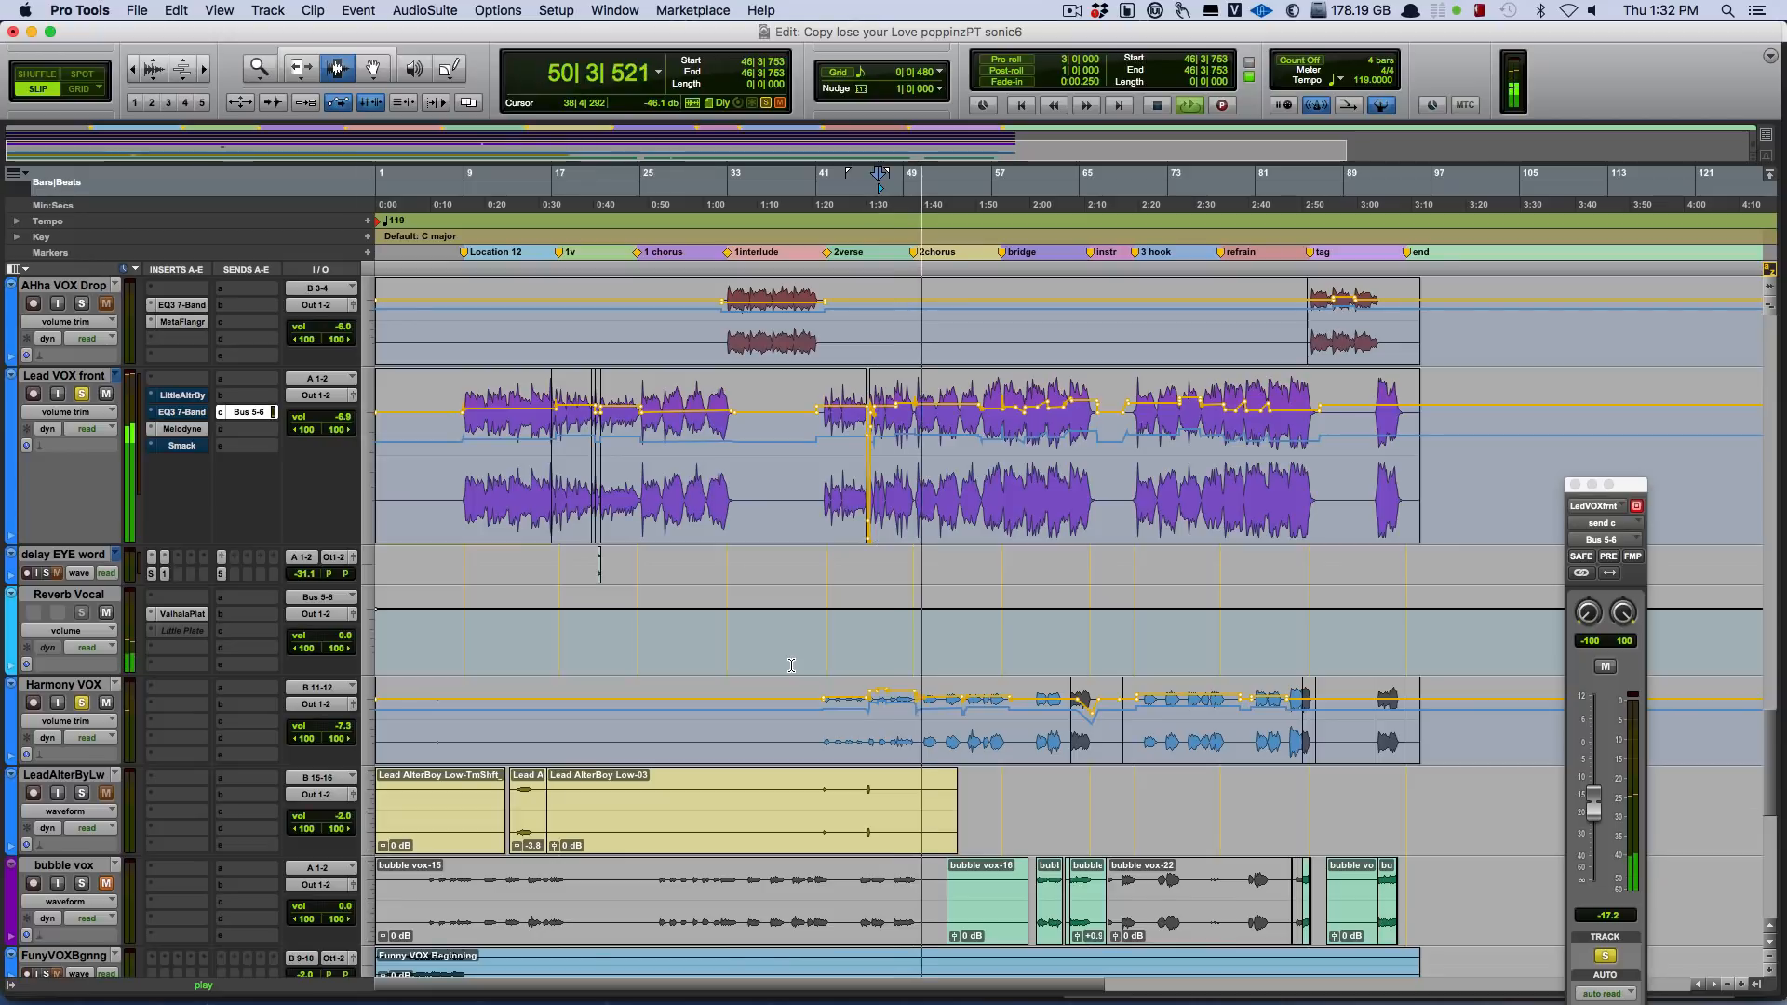
Replay the soloed lead and harmony vocals from bar 46 while looking over the neighbouring tracks, and stop playback.
key(space)
key(space)
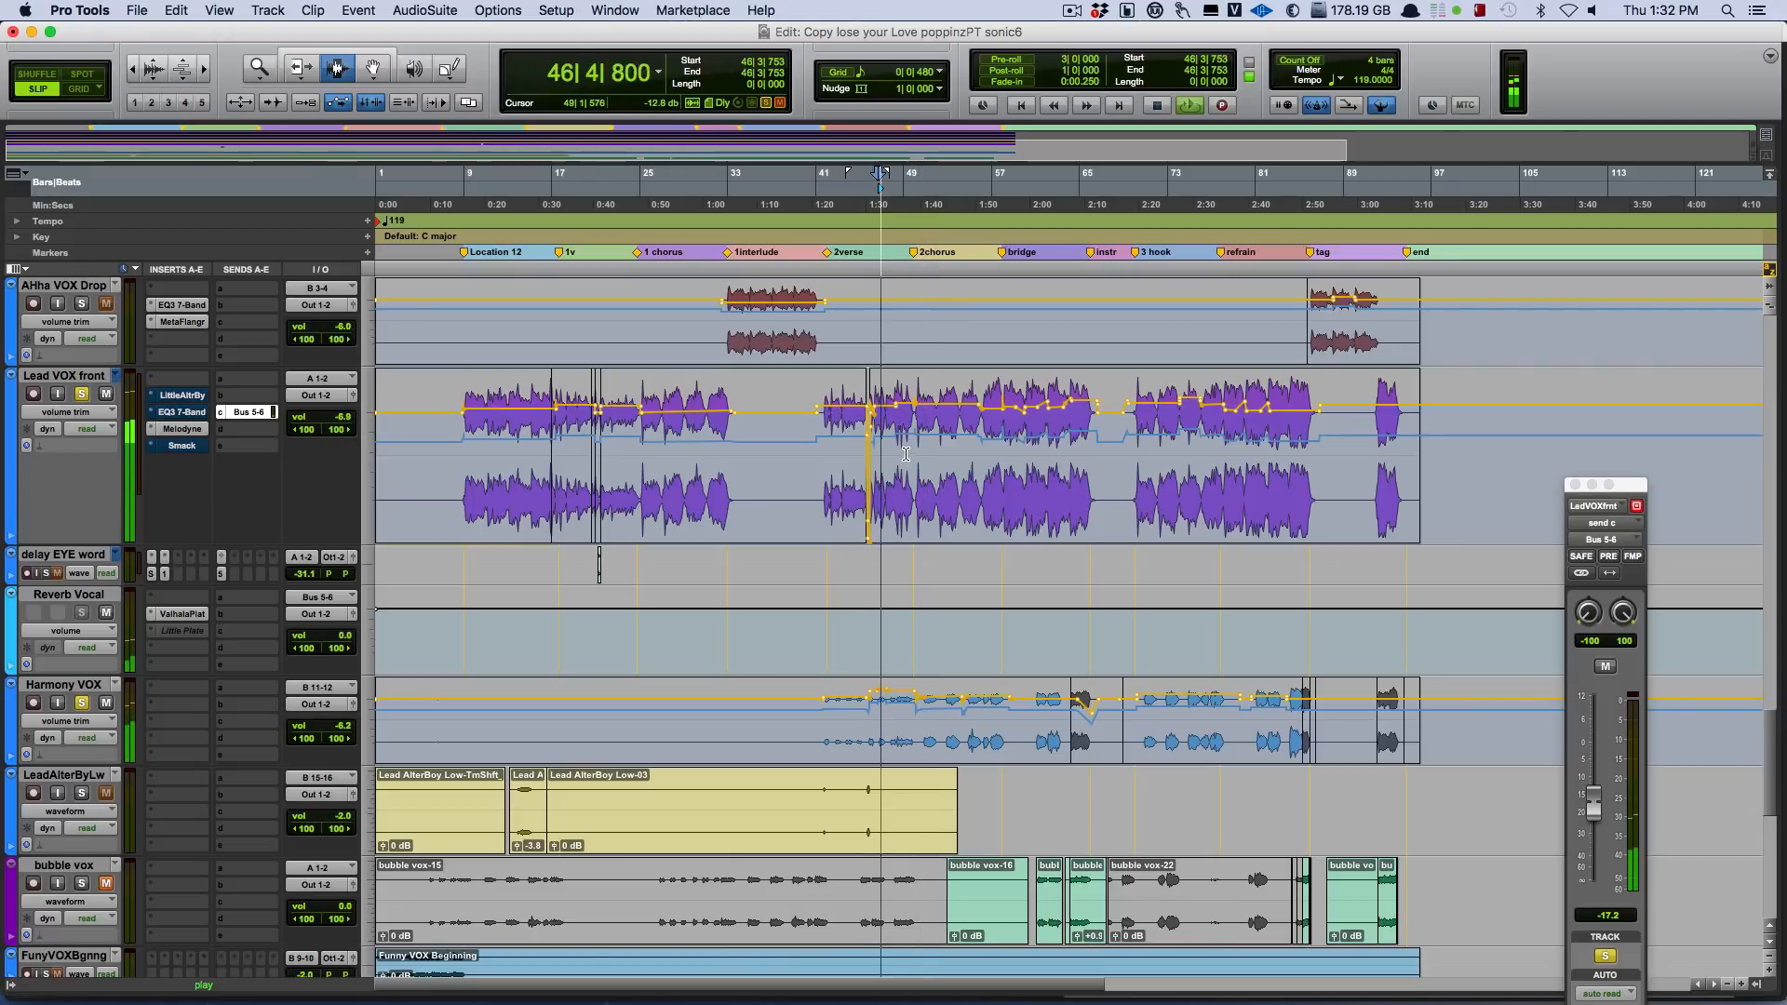
key(space)
key(space)
scroll(908, 446, down, 5)
scroll(909, 446, down, 4)
scroll(912, 445, up, 9)
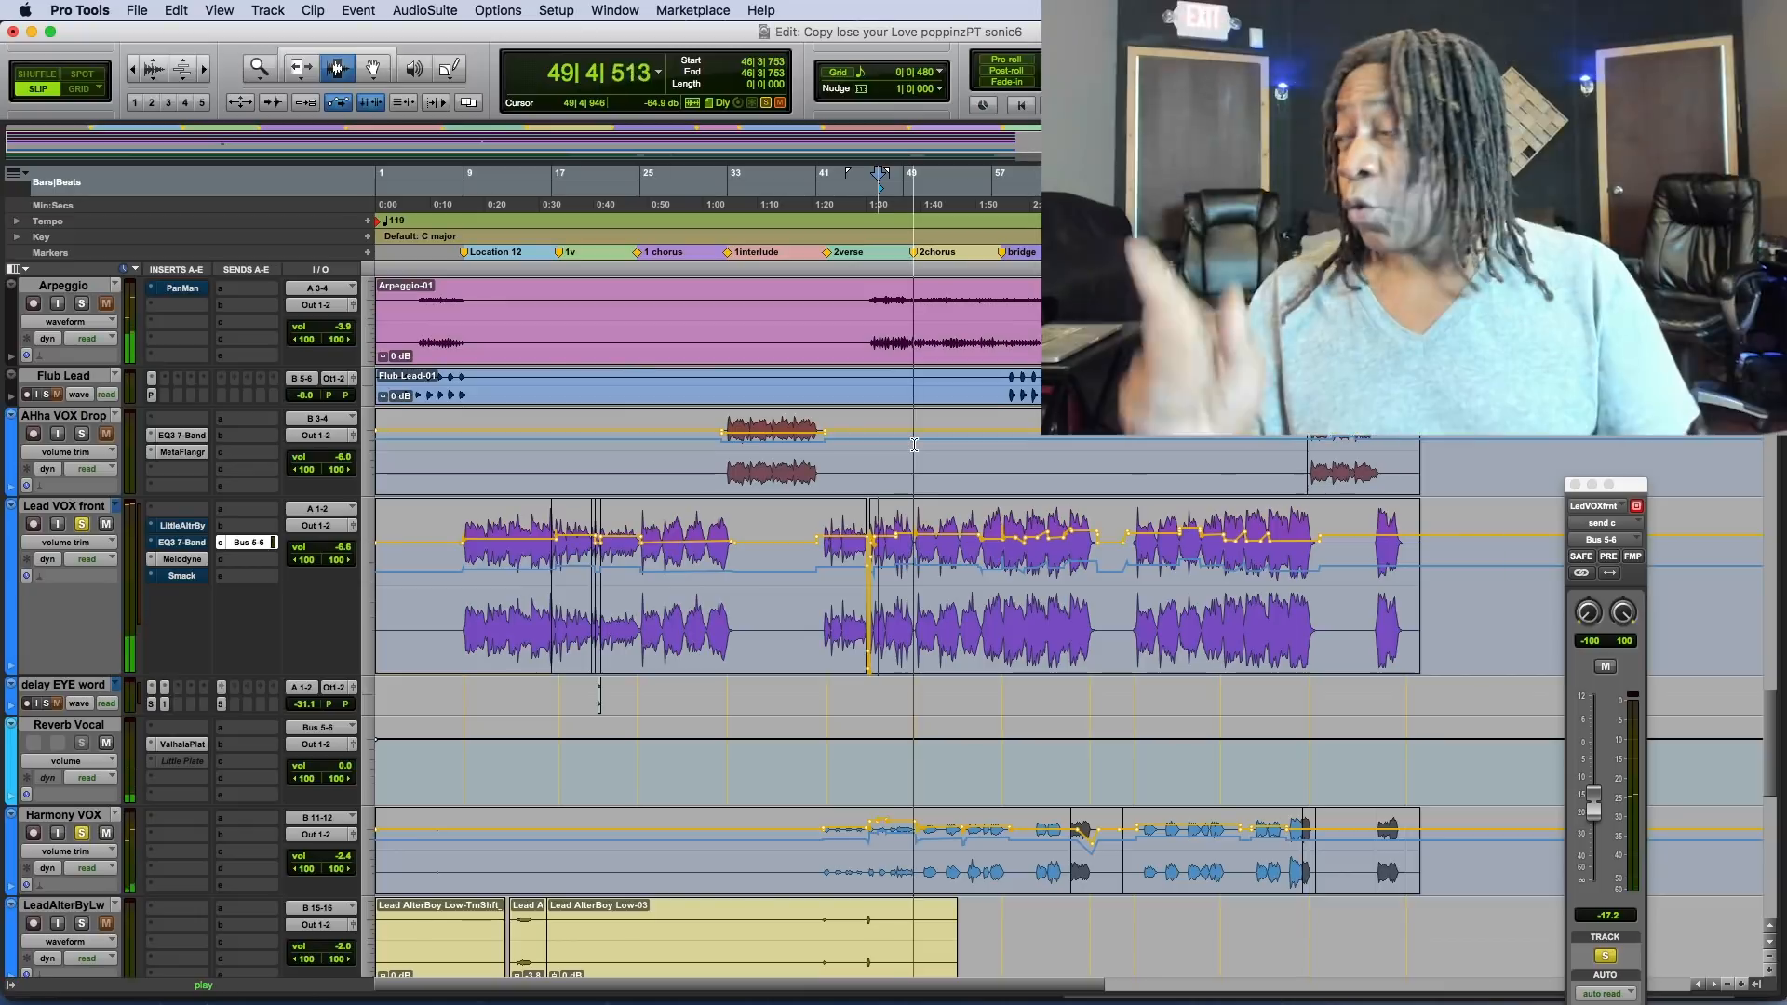
key(space)
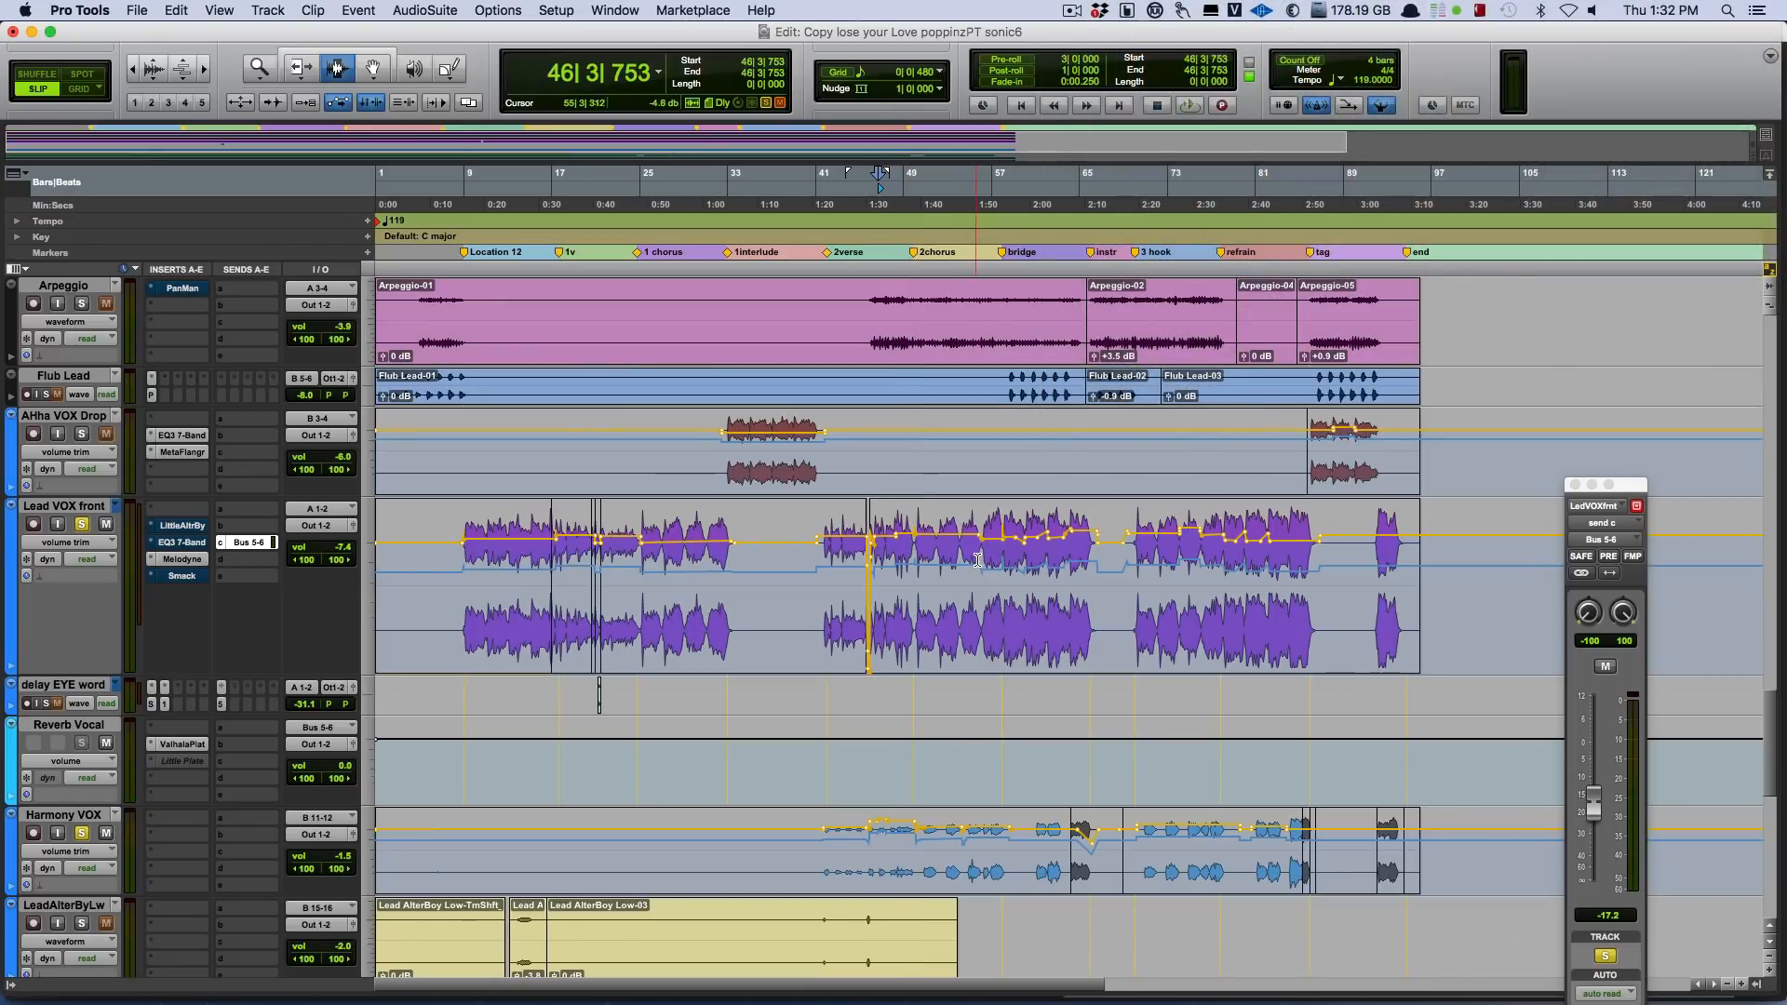
Play the soloed vocals from bar 55, adding bubble vox to the solo during playback, and stop and unsolo bubble vox.
click(978, 560)
key(space)
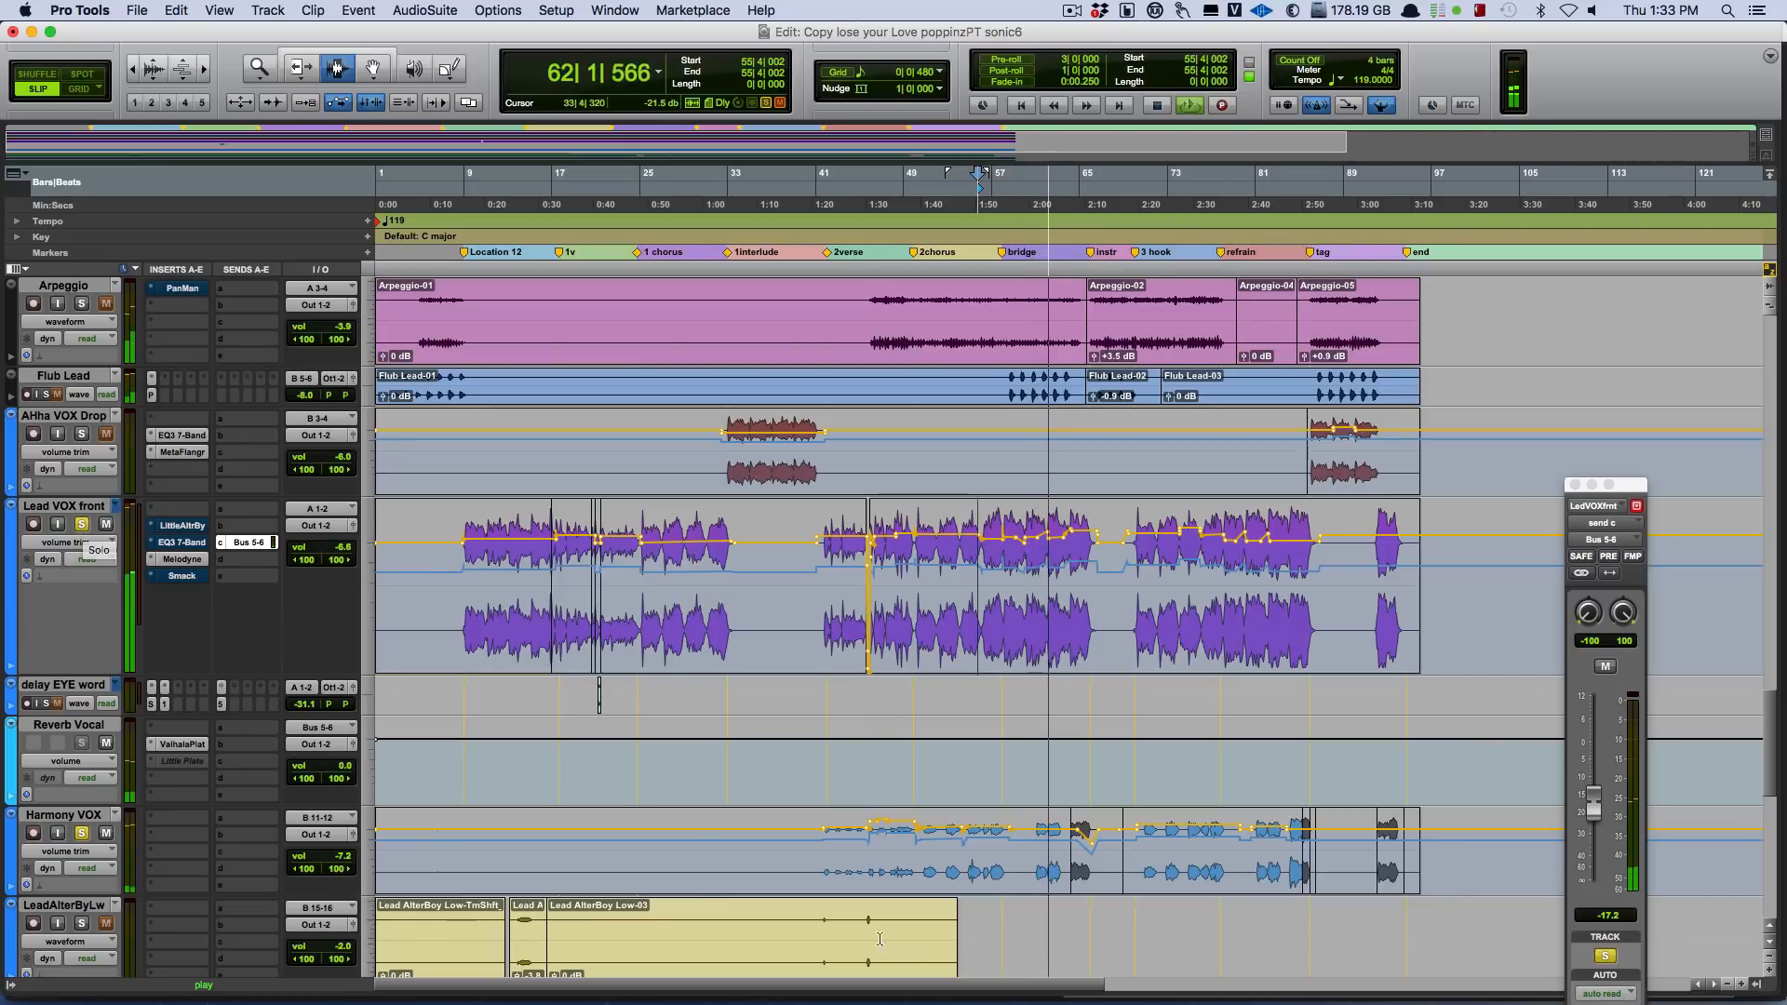
scroll(131, 805, down, 5)
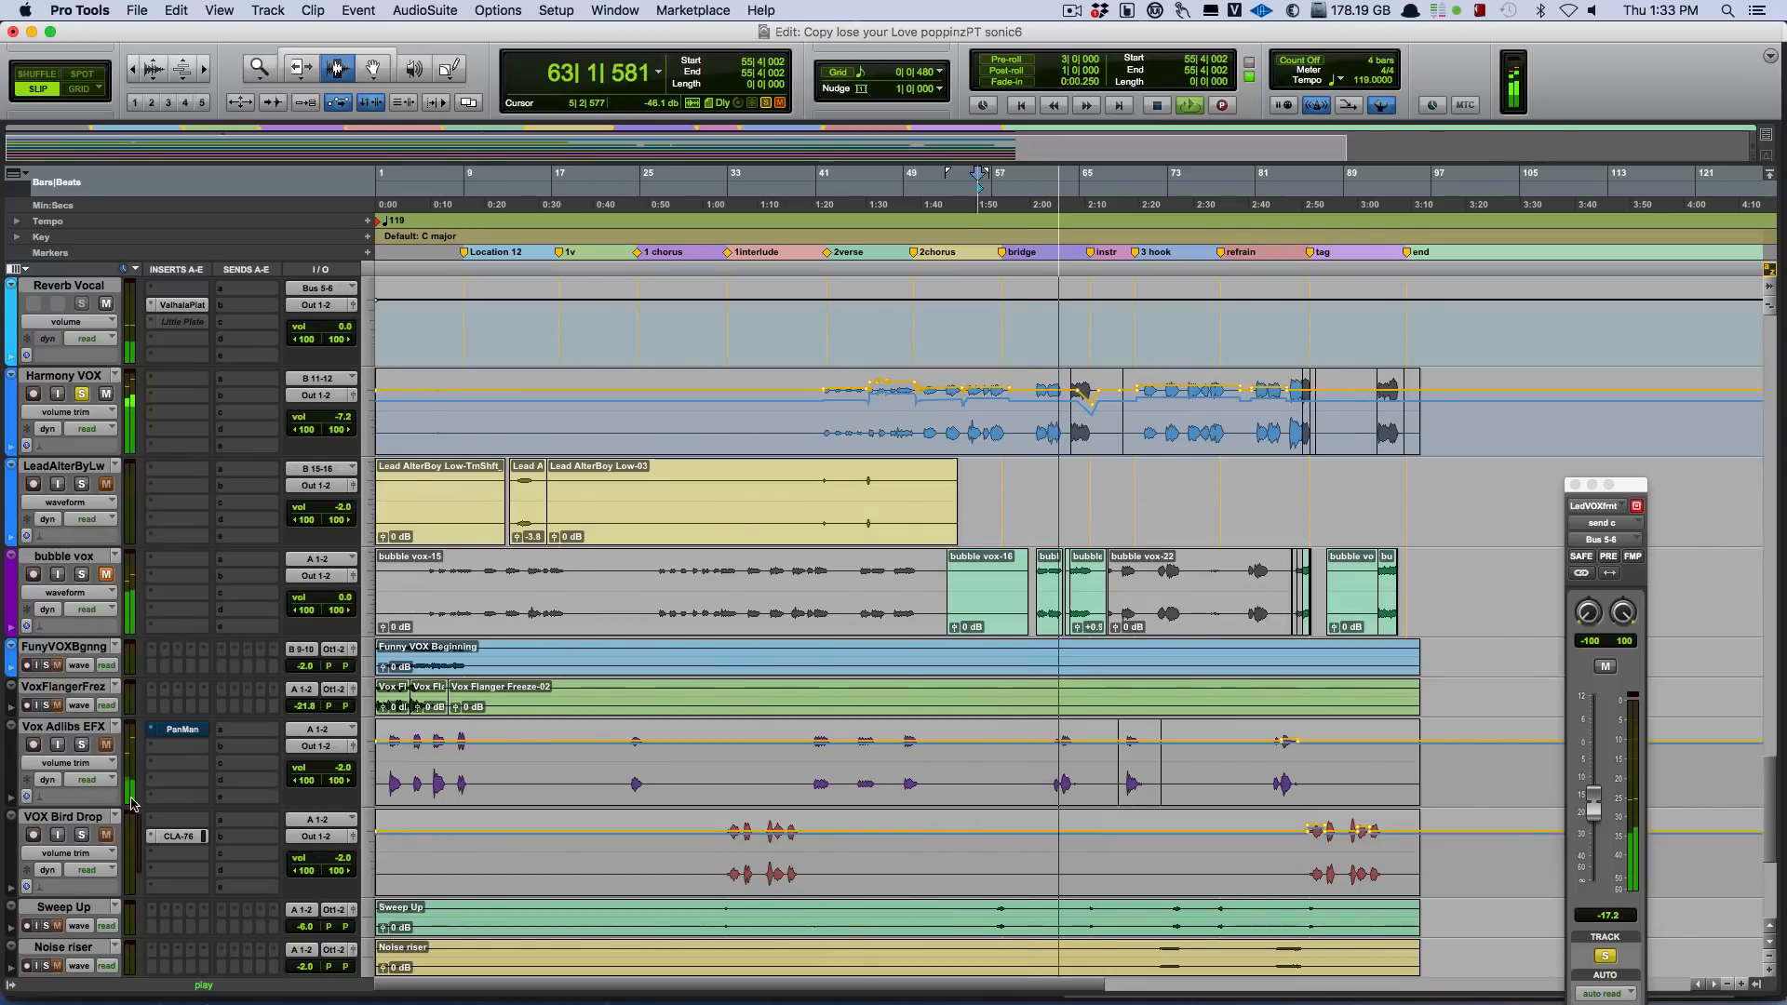
click(81, 574)
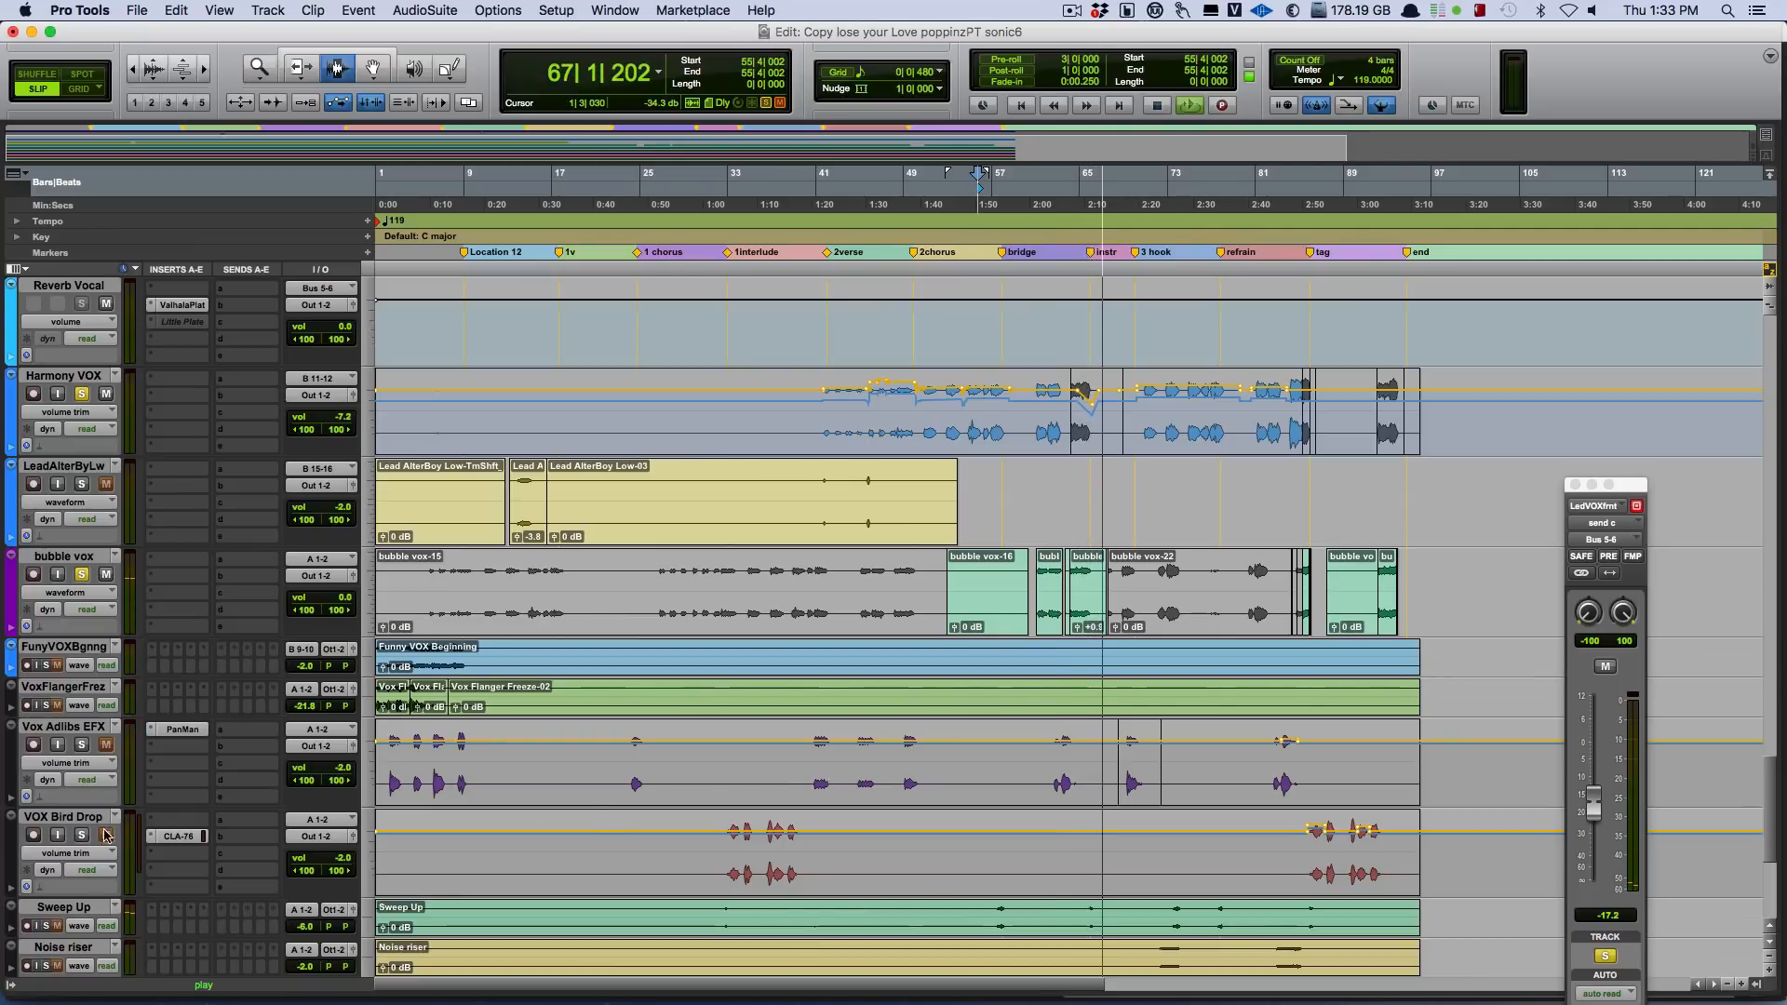
key(space)
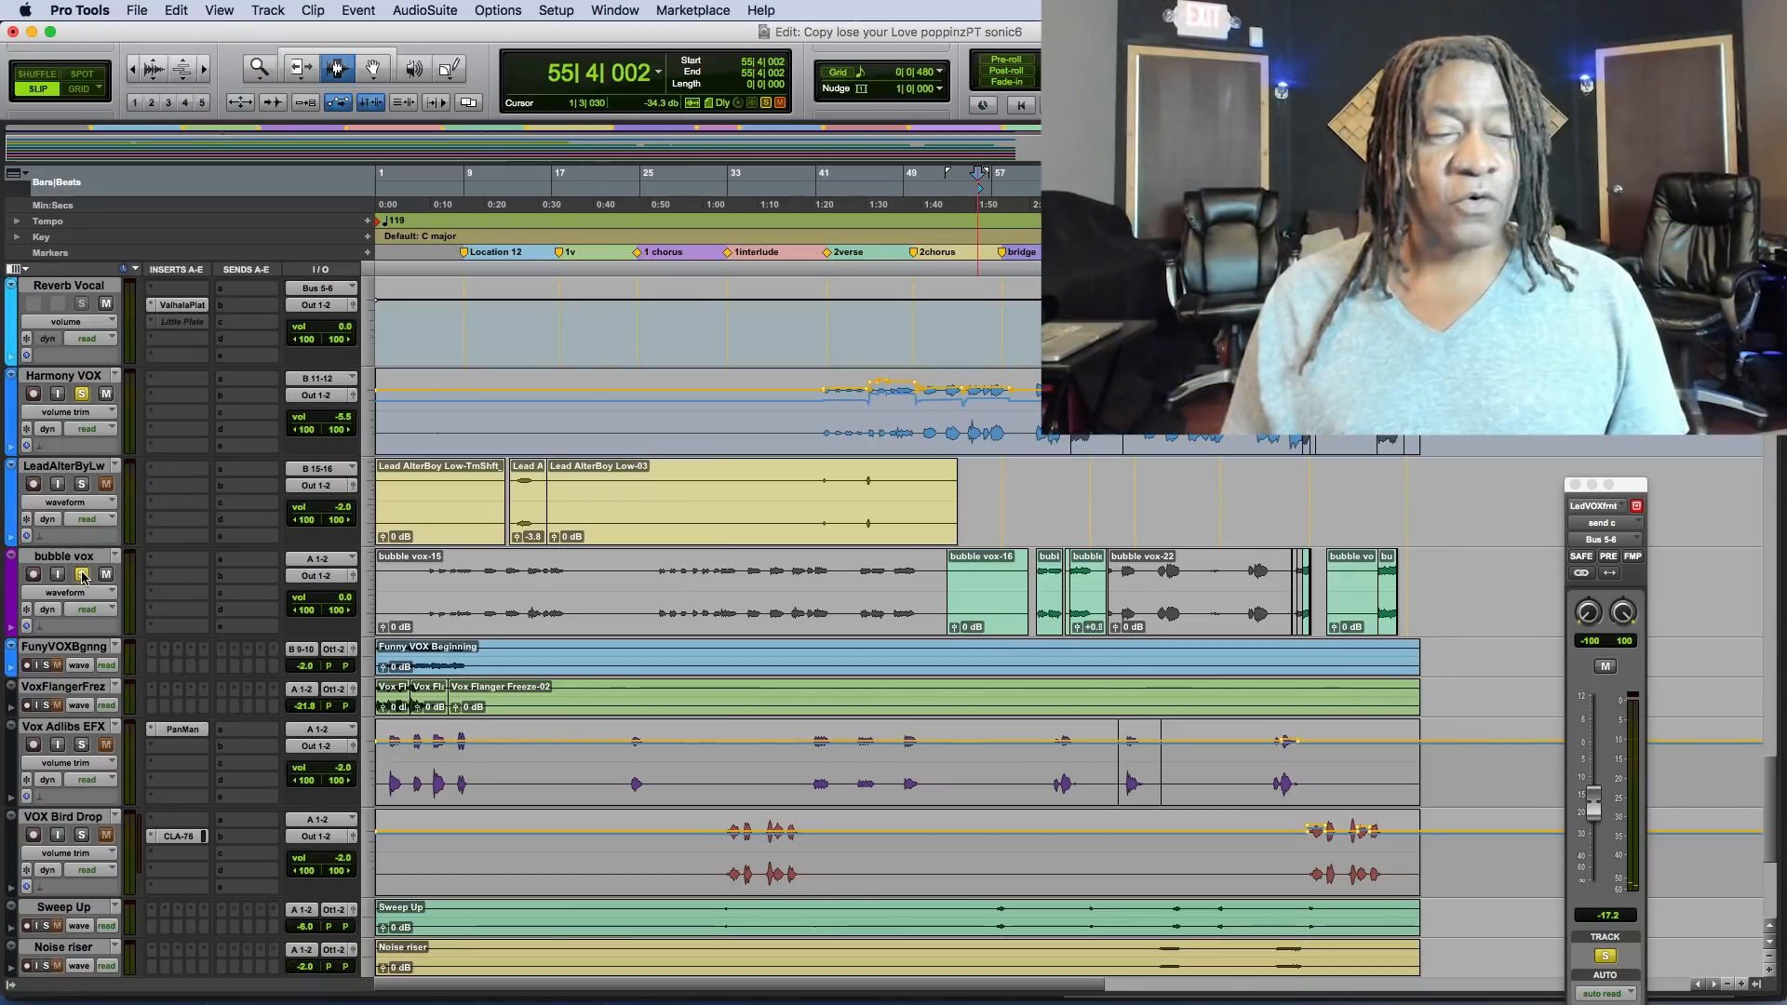
alt+click(82, 575)
Clear the vocal solos and play the full mix from the very start of the session at bar 1.
scroll(887, 893, up, 4)
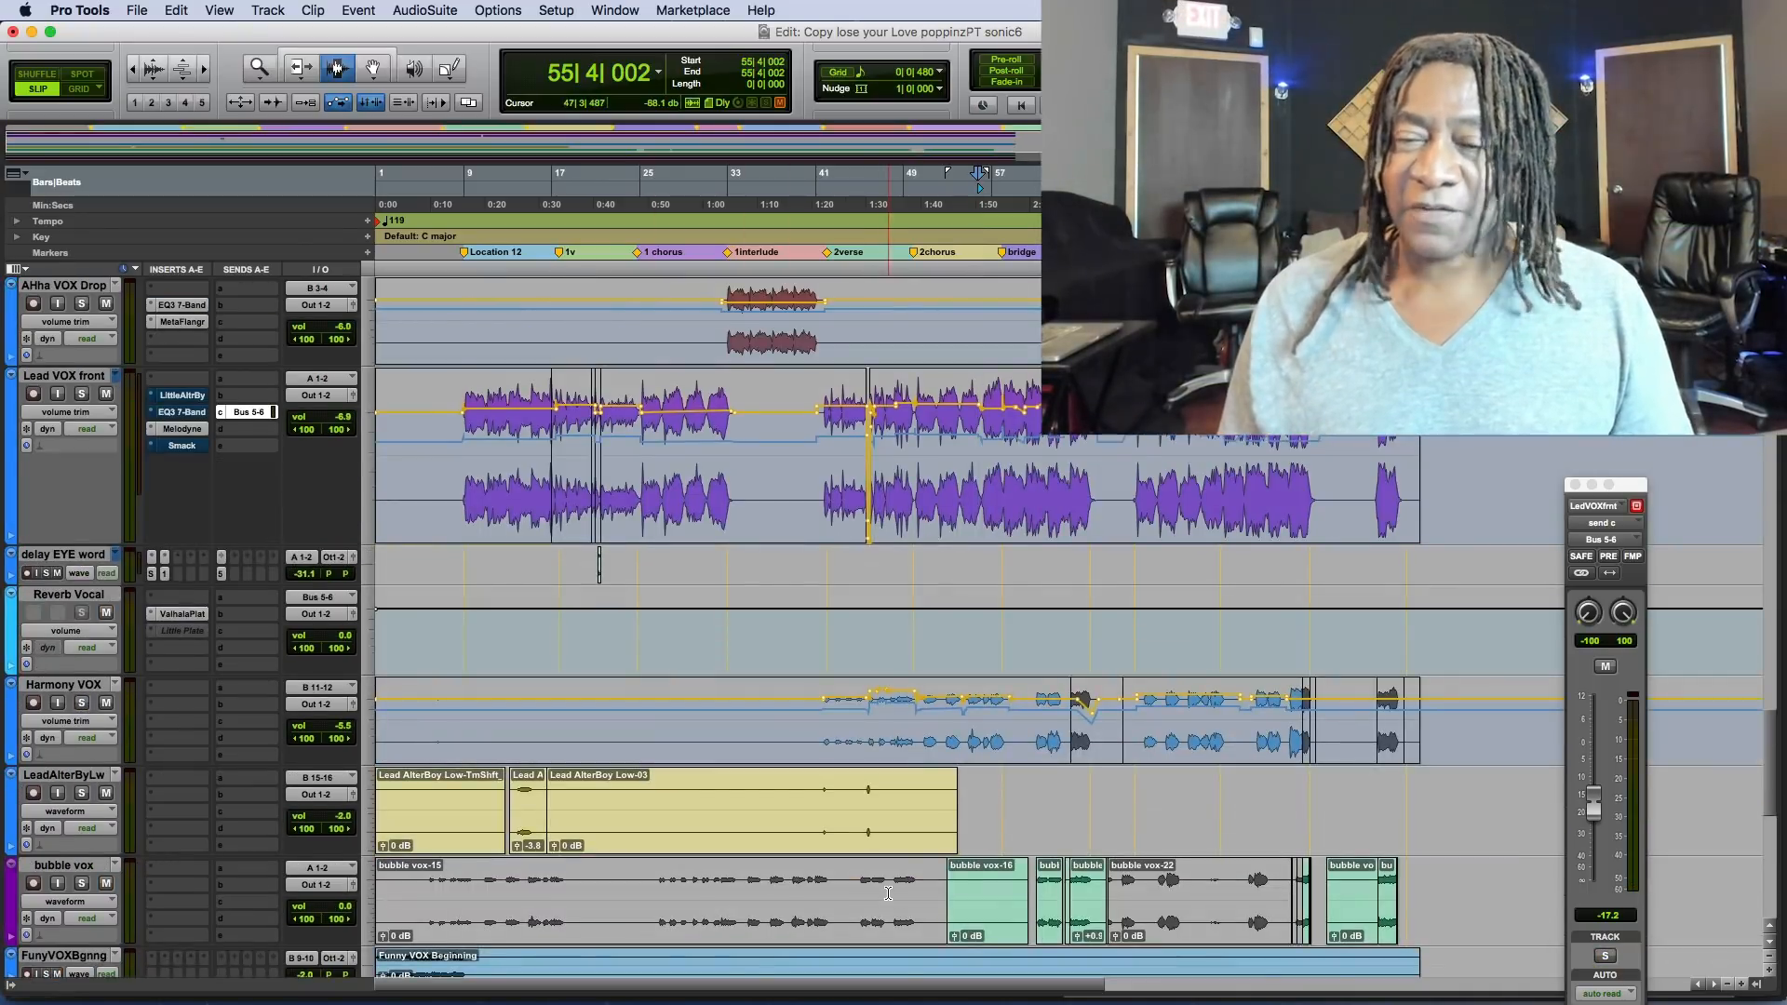
scroll(888, 893, up, 15)
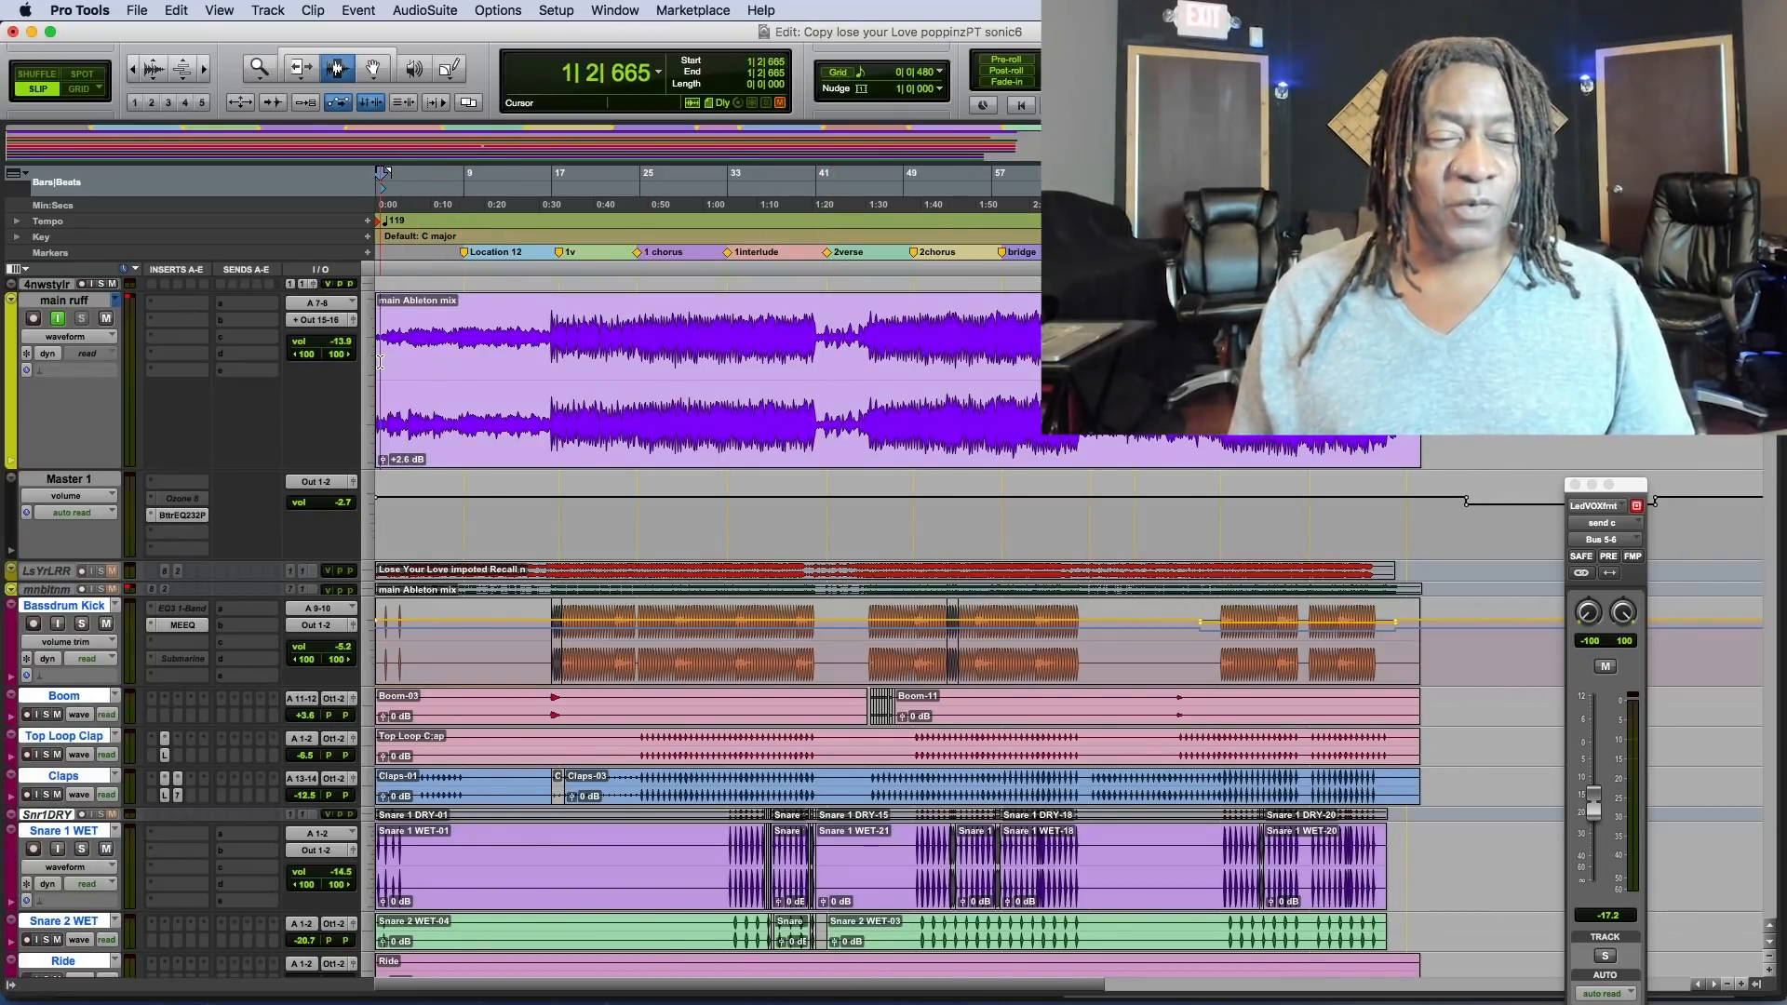
key(space)
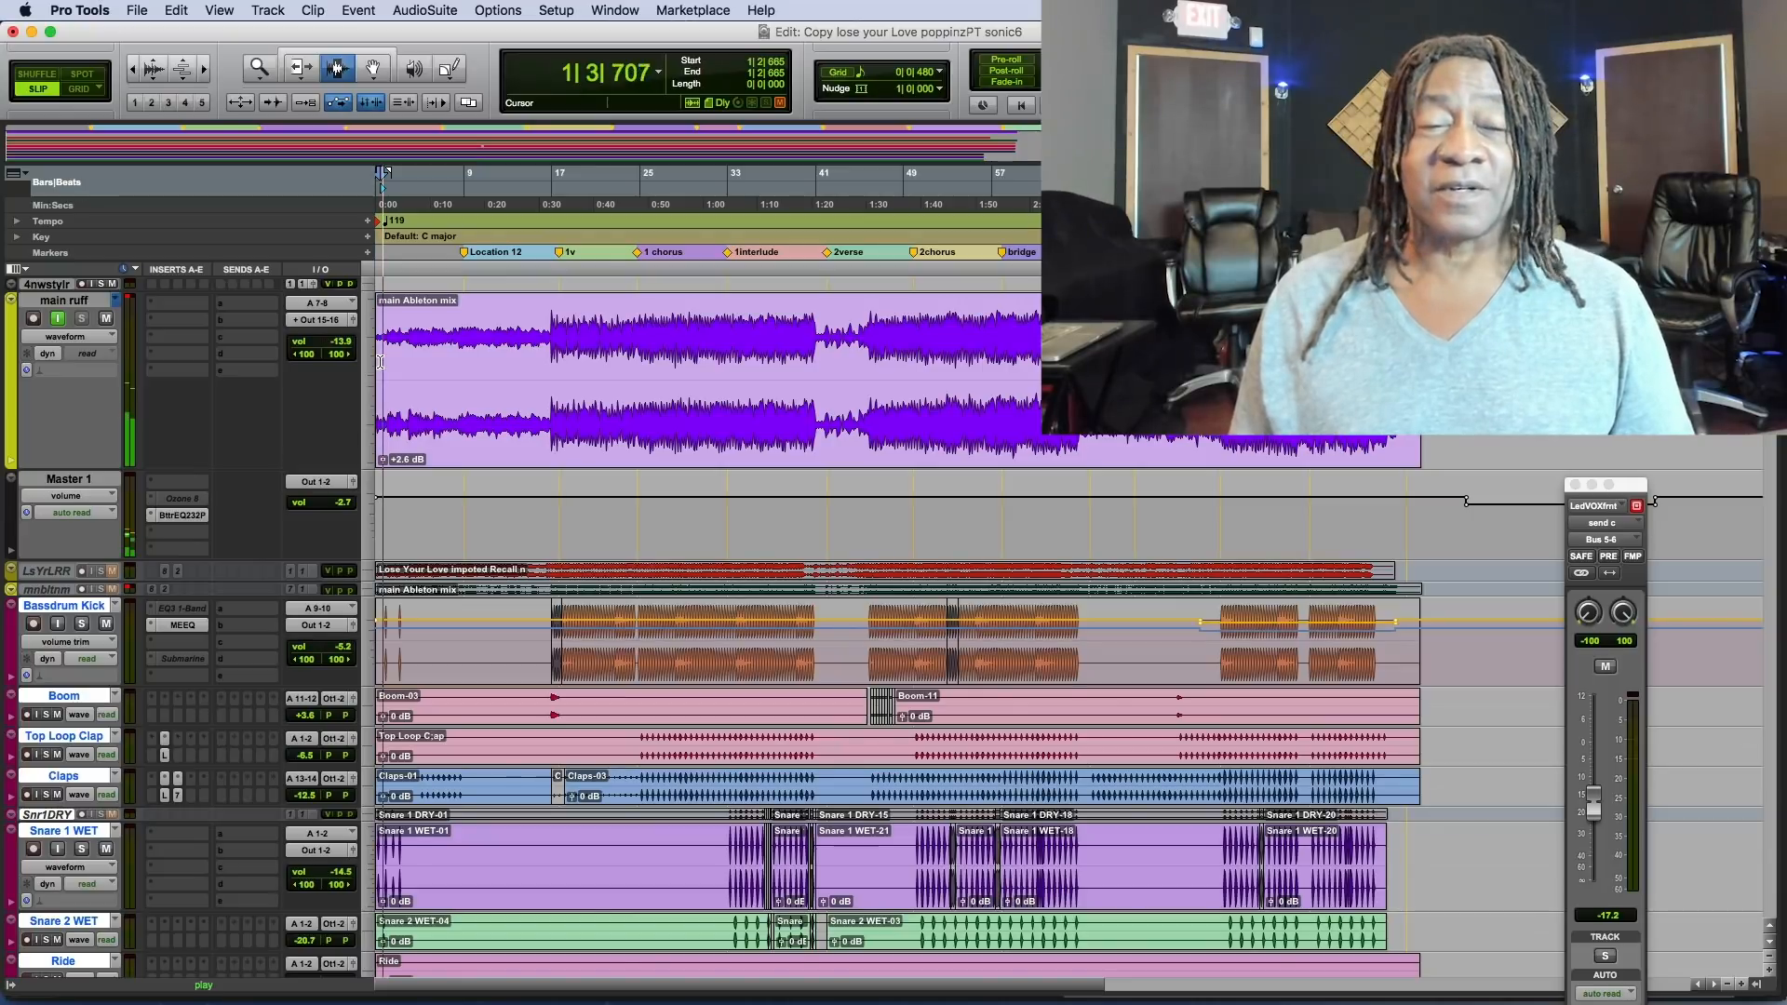
key(space)
key(Return)
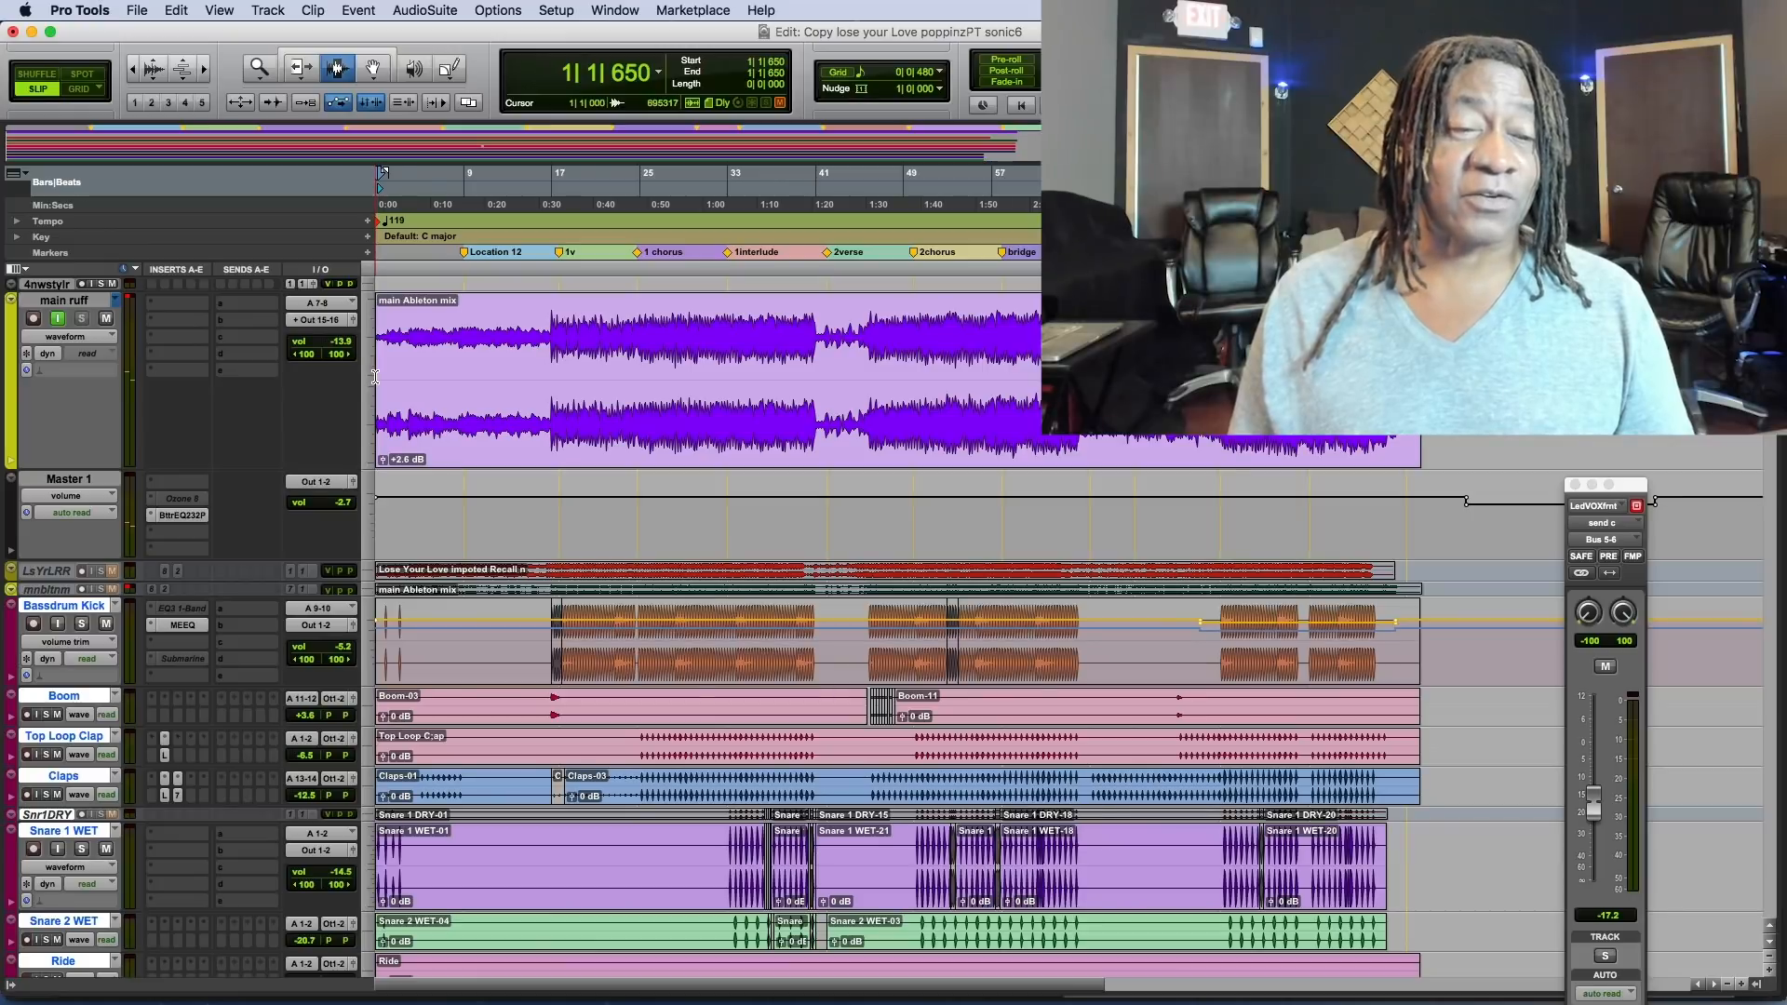
key(space)
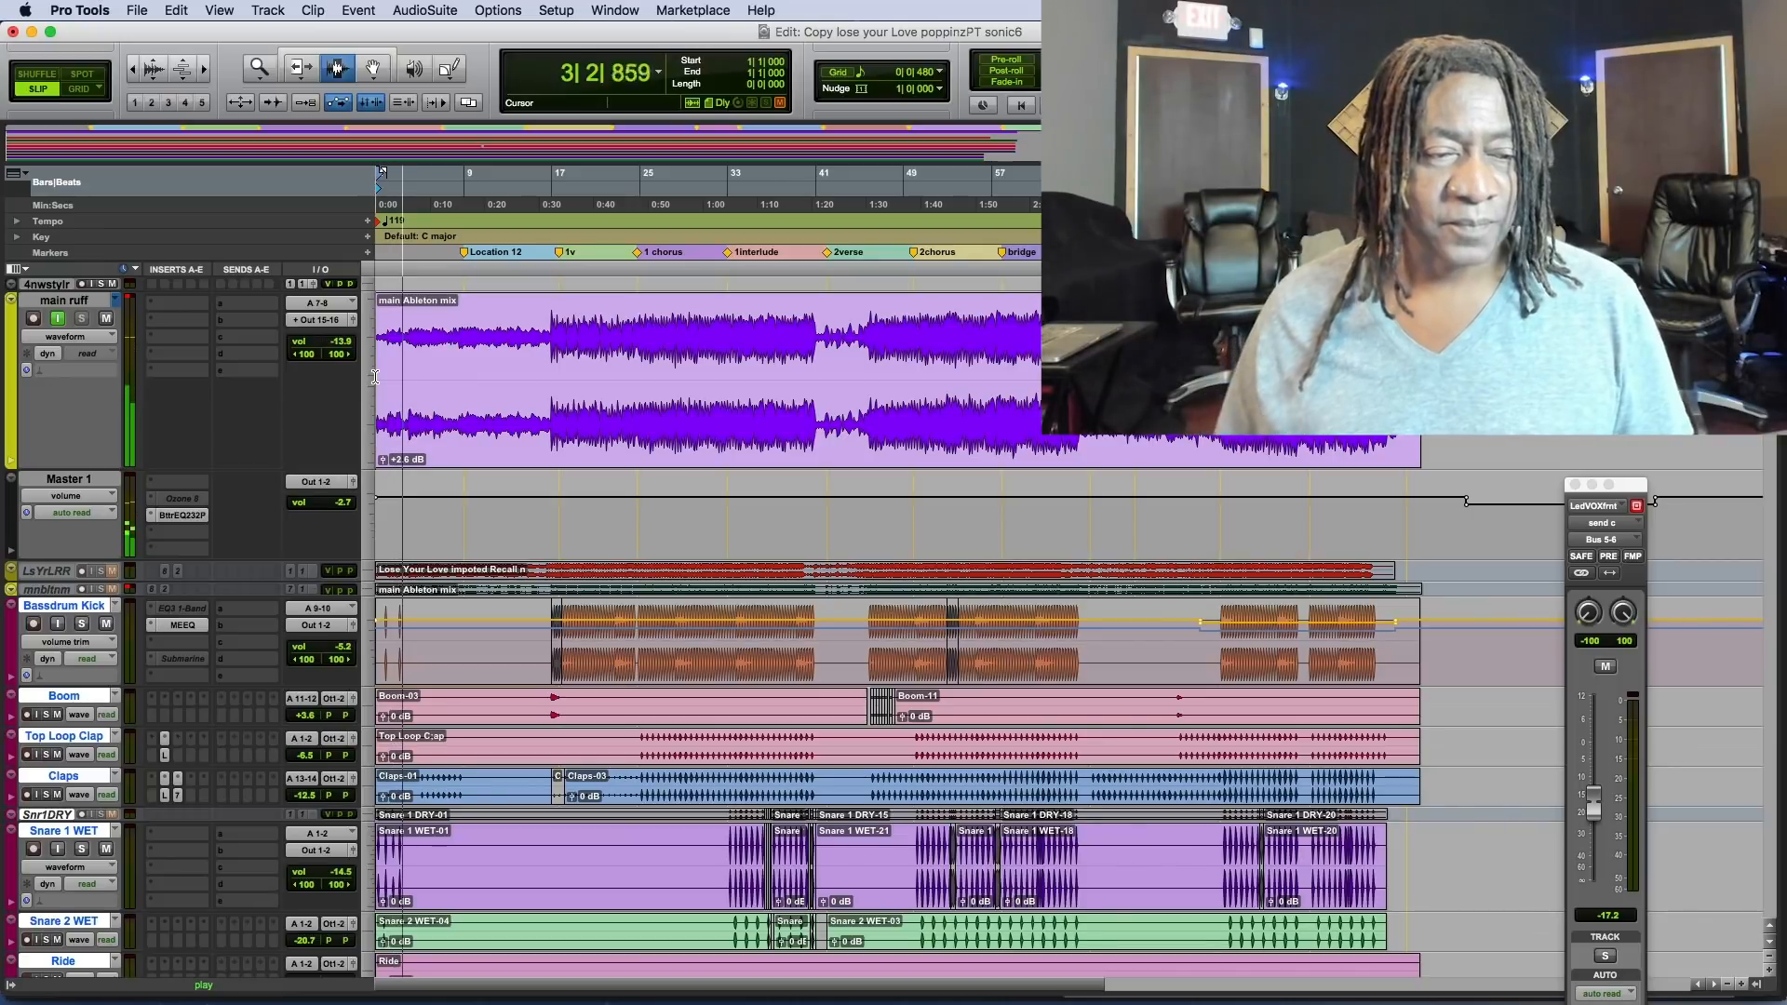
Open the Bettermaker EQ232P insert on Master 1, stop playback, and disengage the EQ.
click(180, 514)
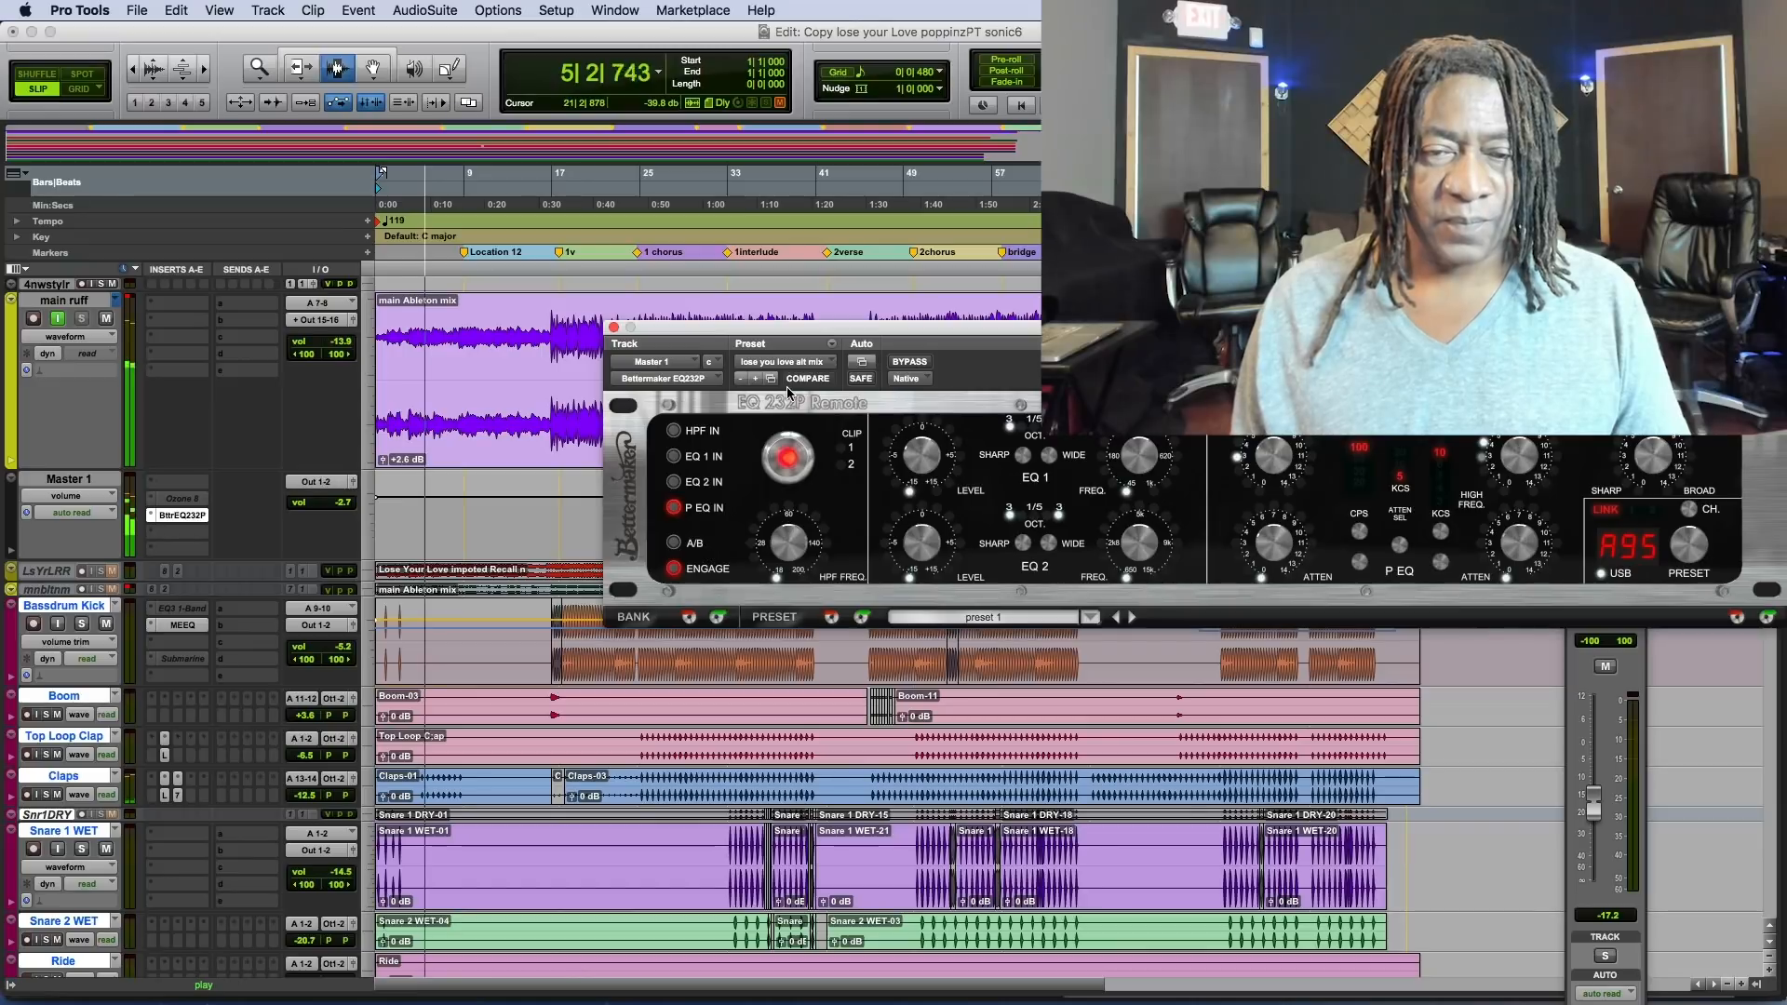
drag(825, 330, 916, 377)
key(space)
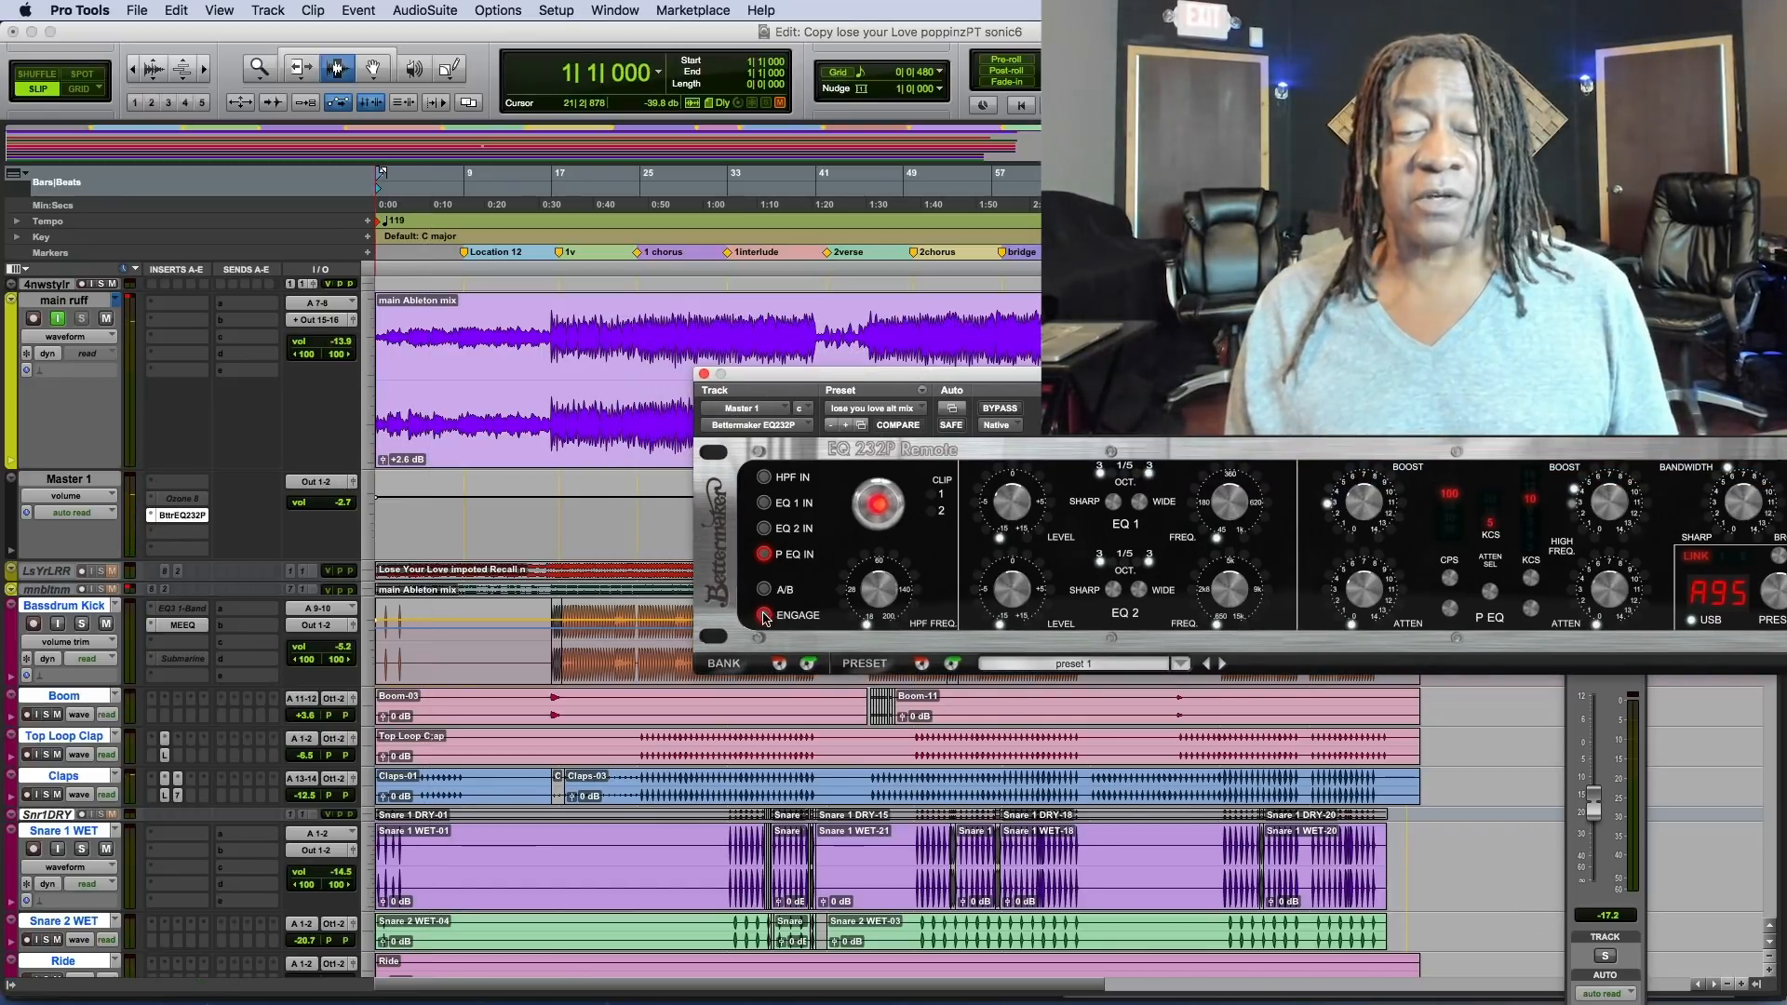
drag(891, 381, 731, 525)
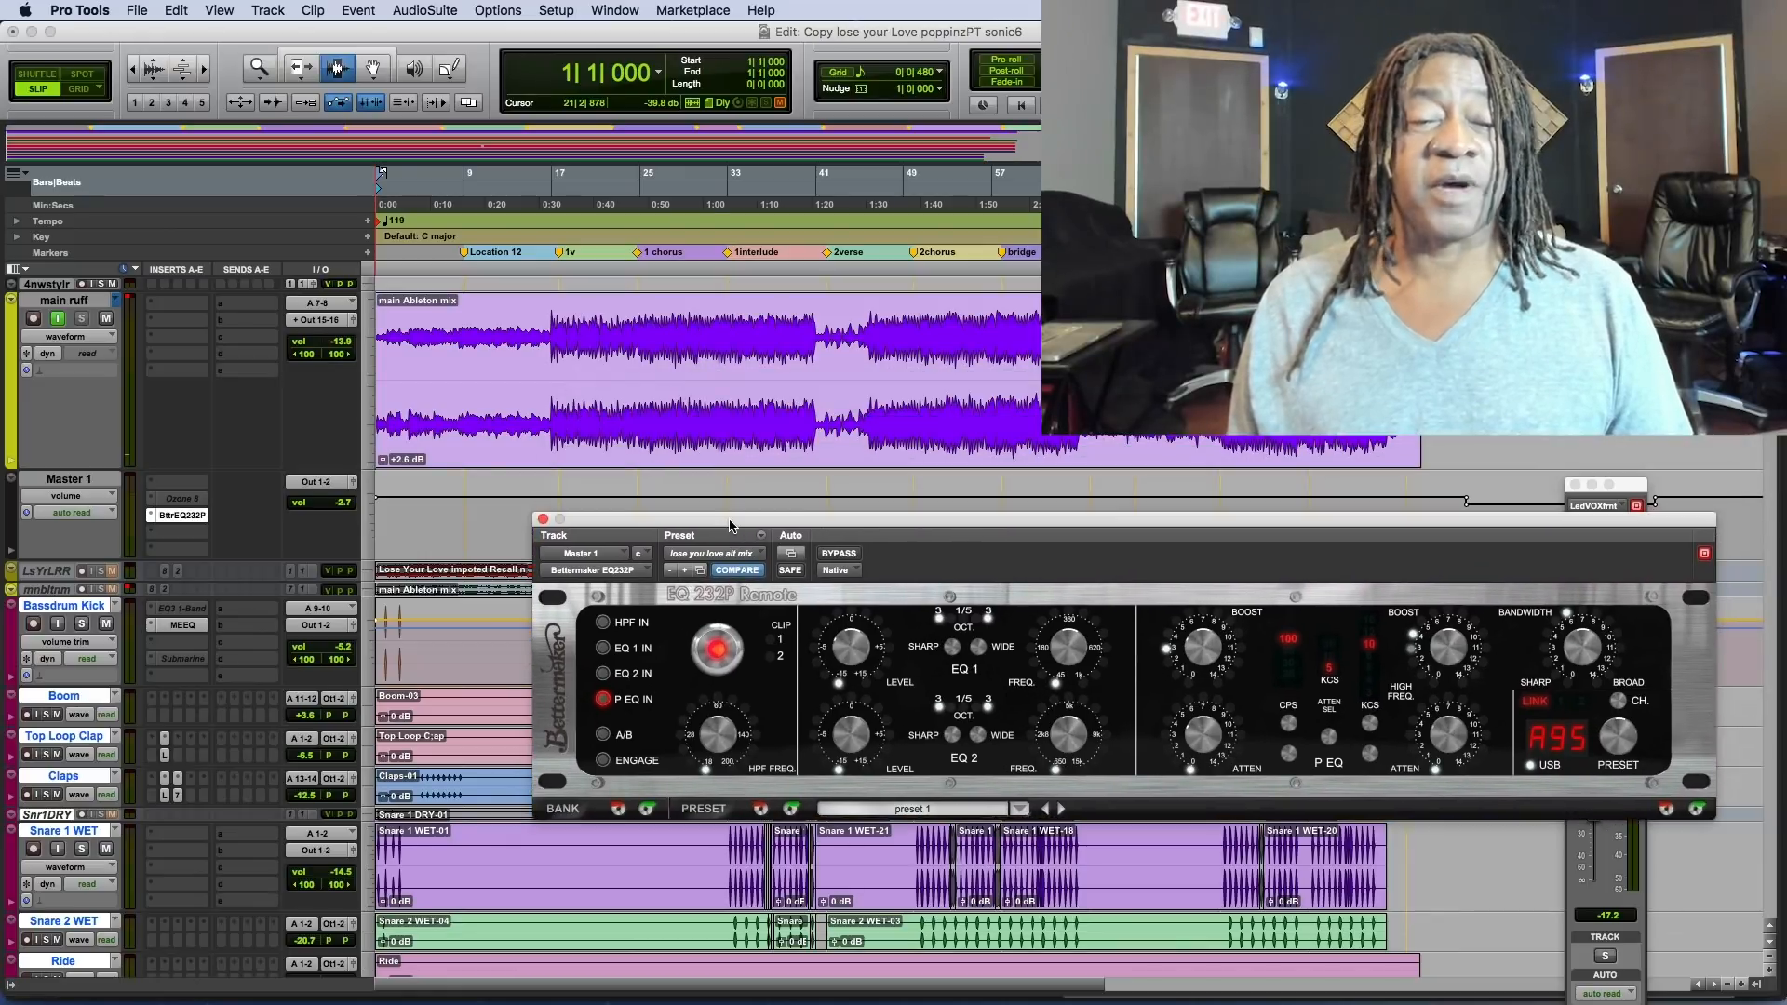
Play the mix from bar 16 and toggle the Bettermaker's Engage switch to compare the sound with and without EQ.
click(550, 390)
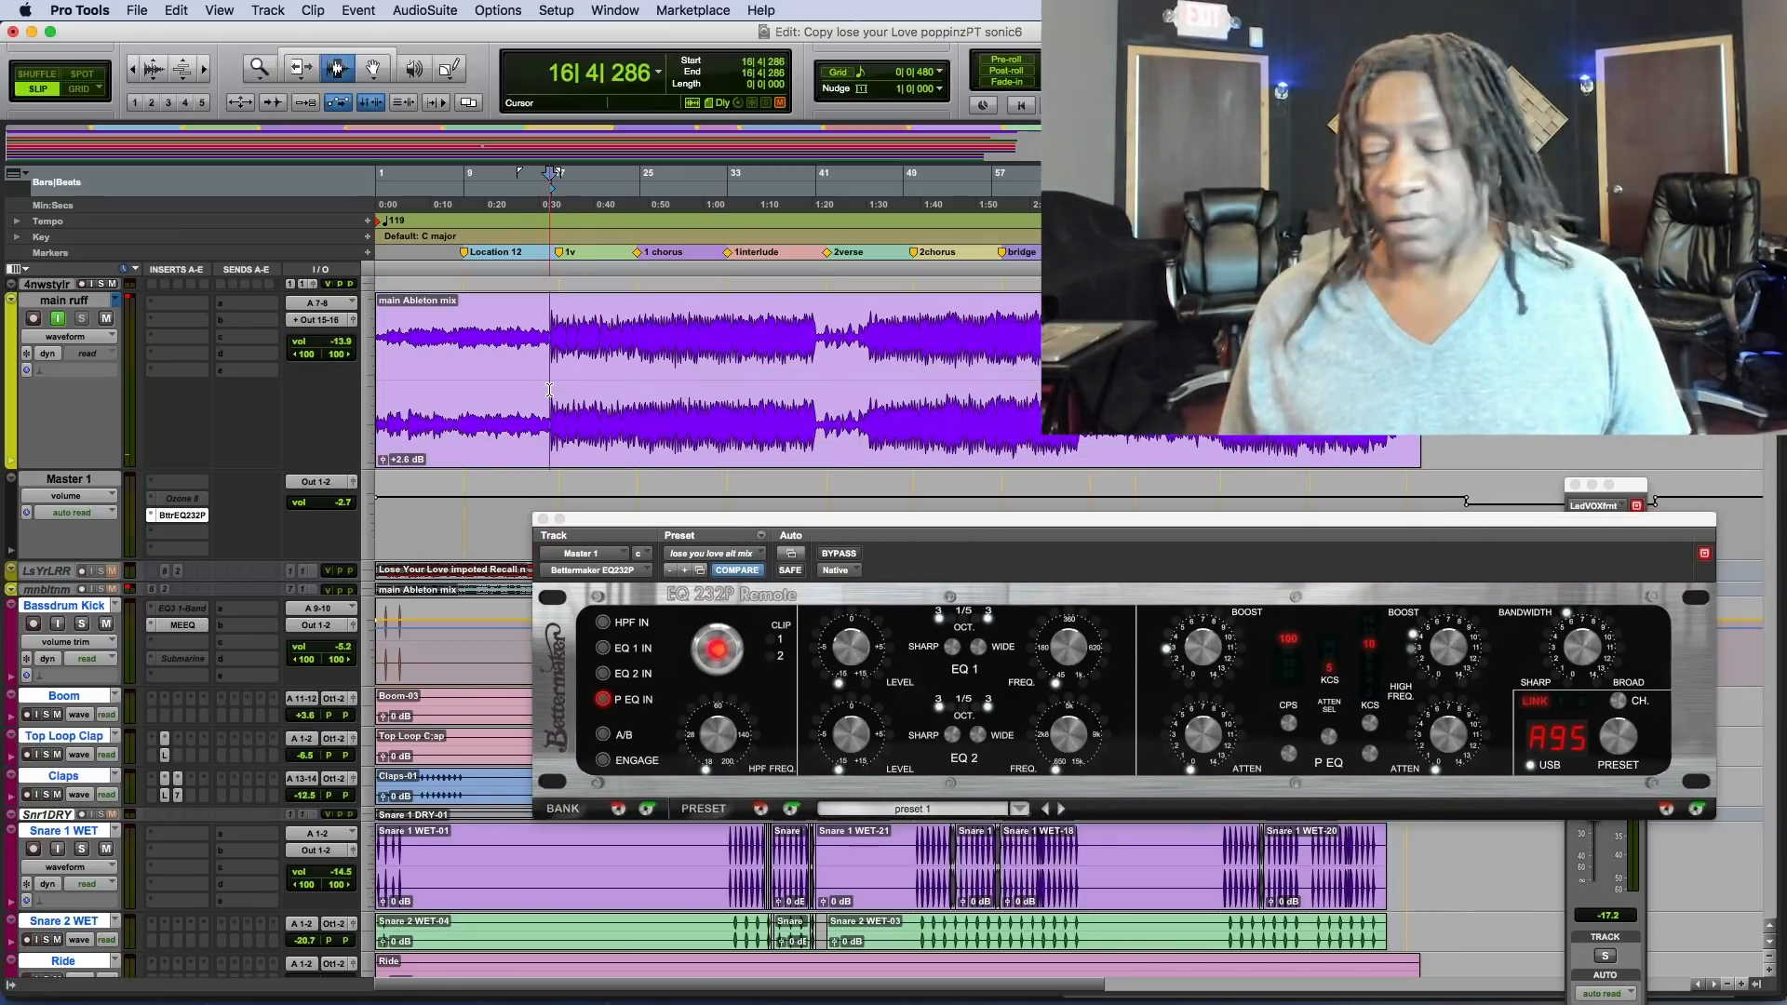
key(space)
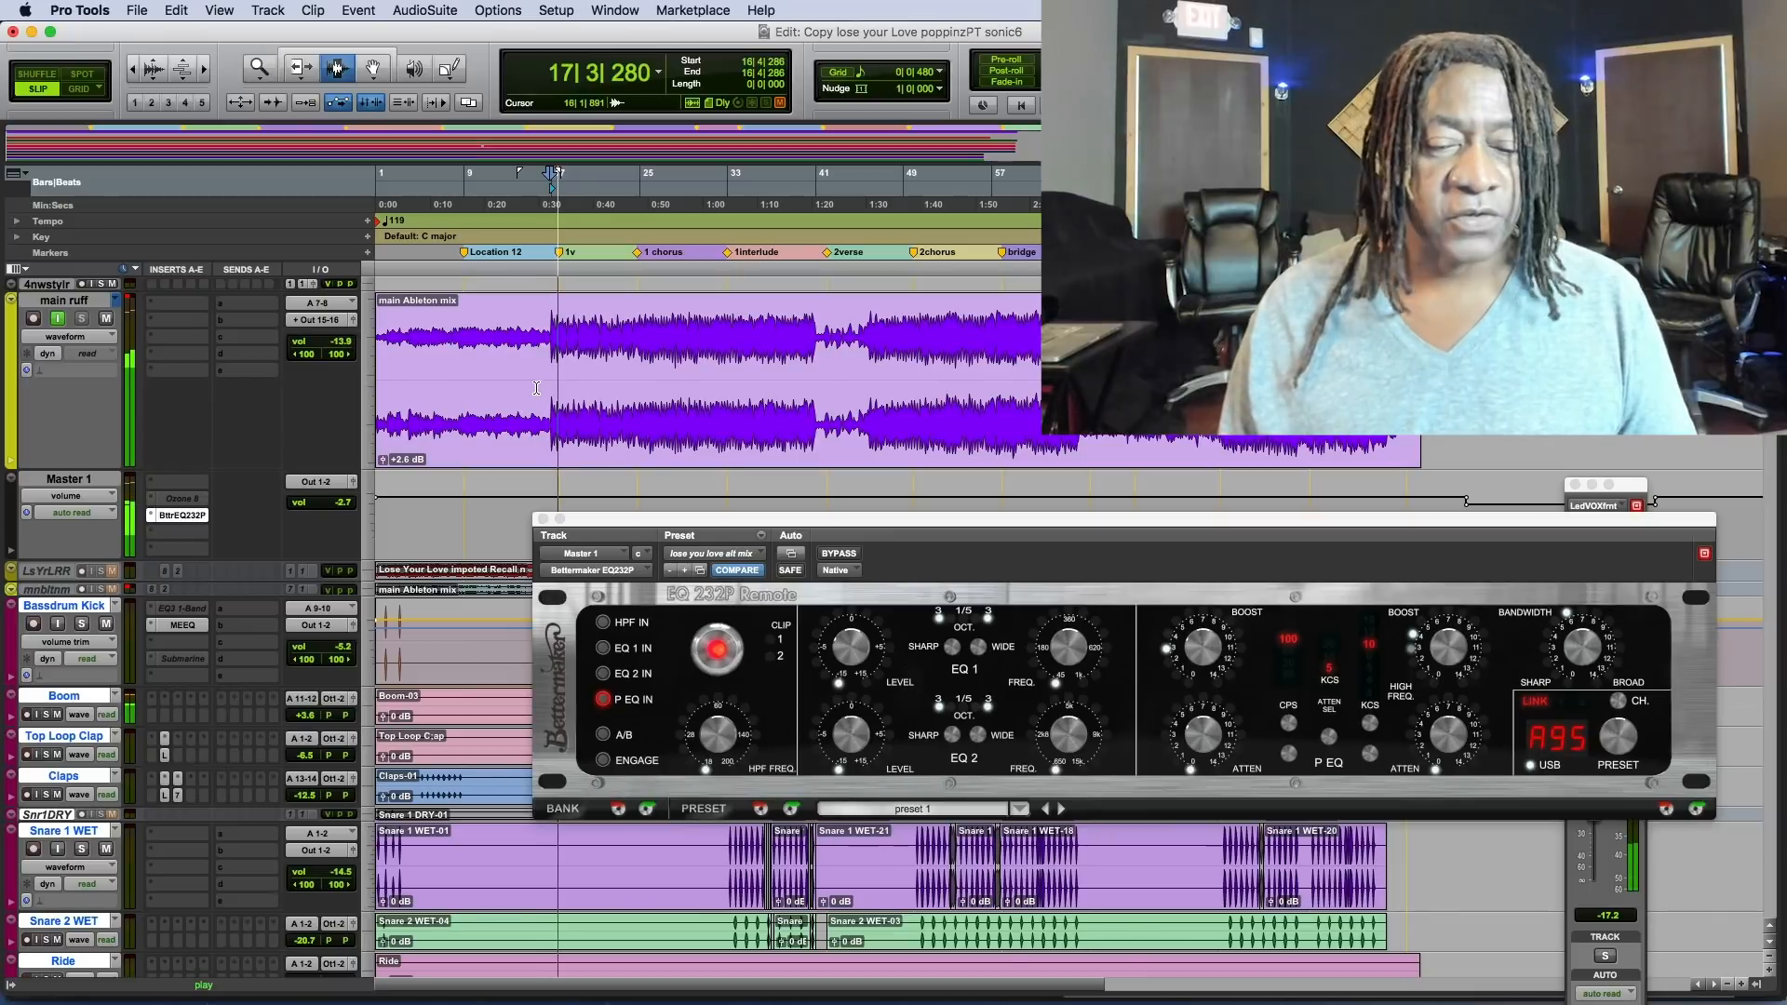
key(space)
key(space)
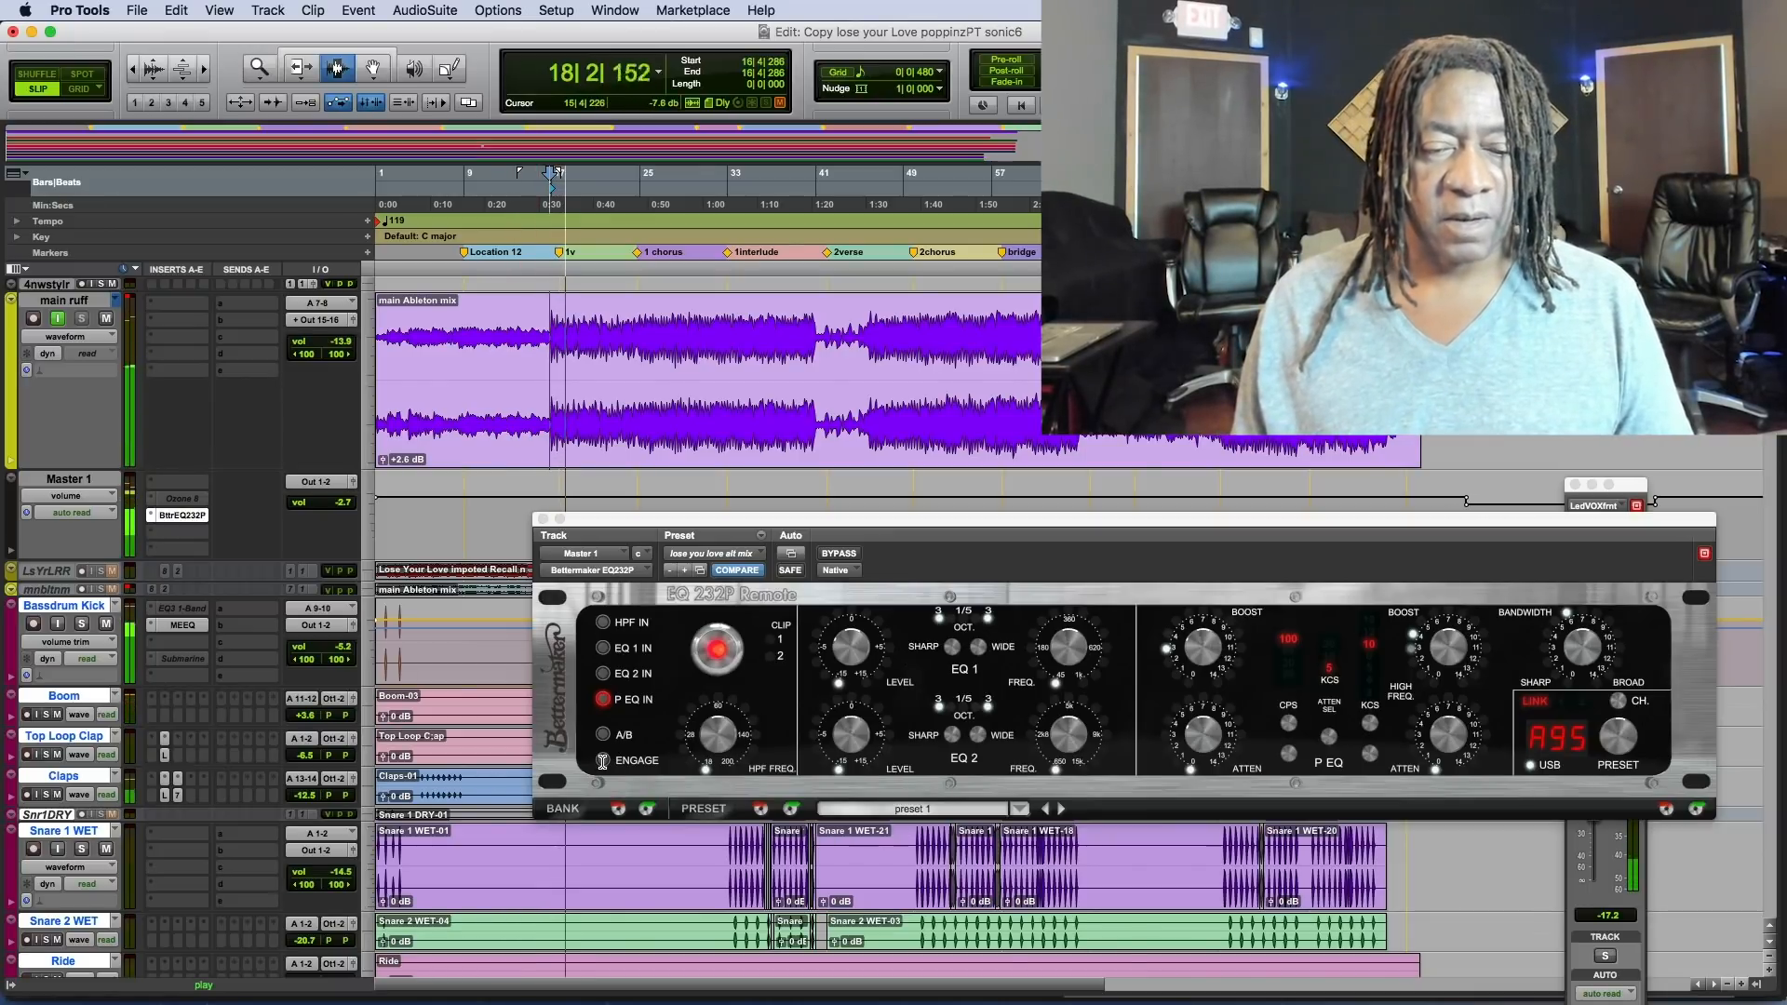
click(603, 761)
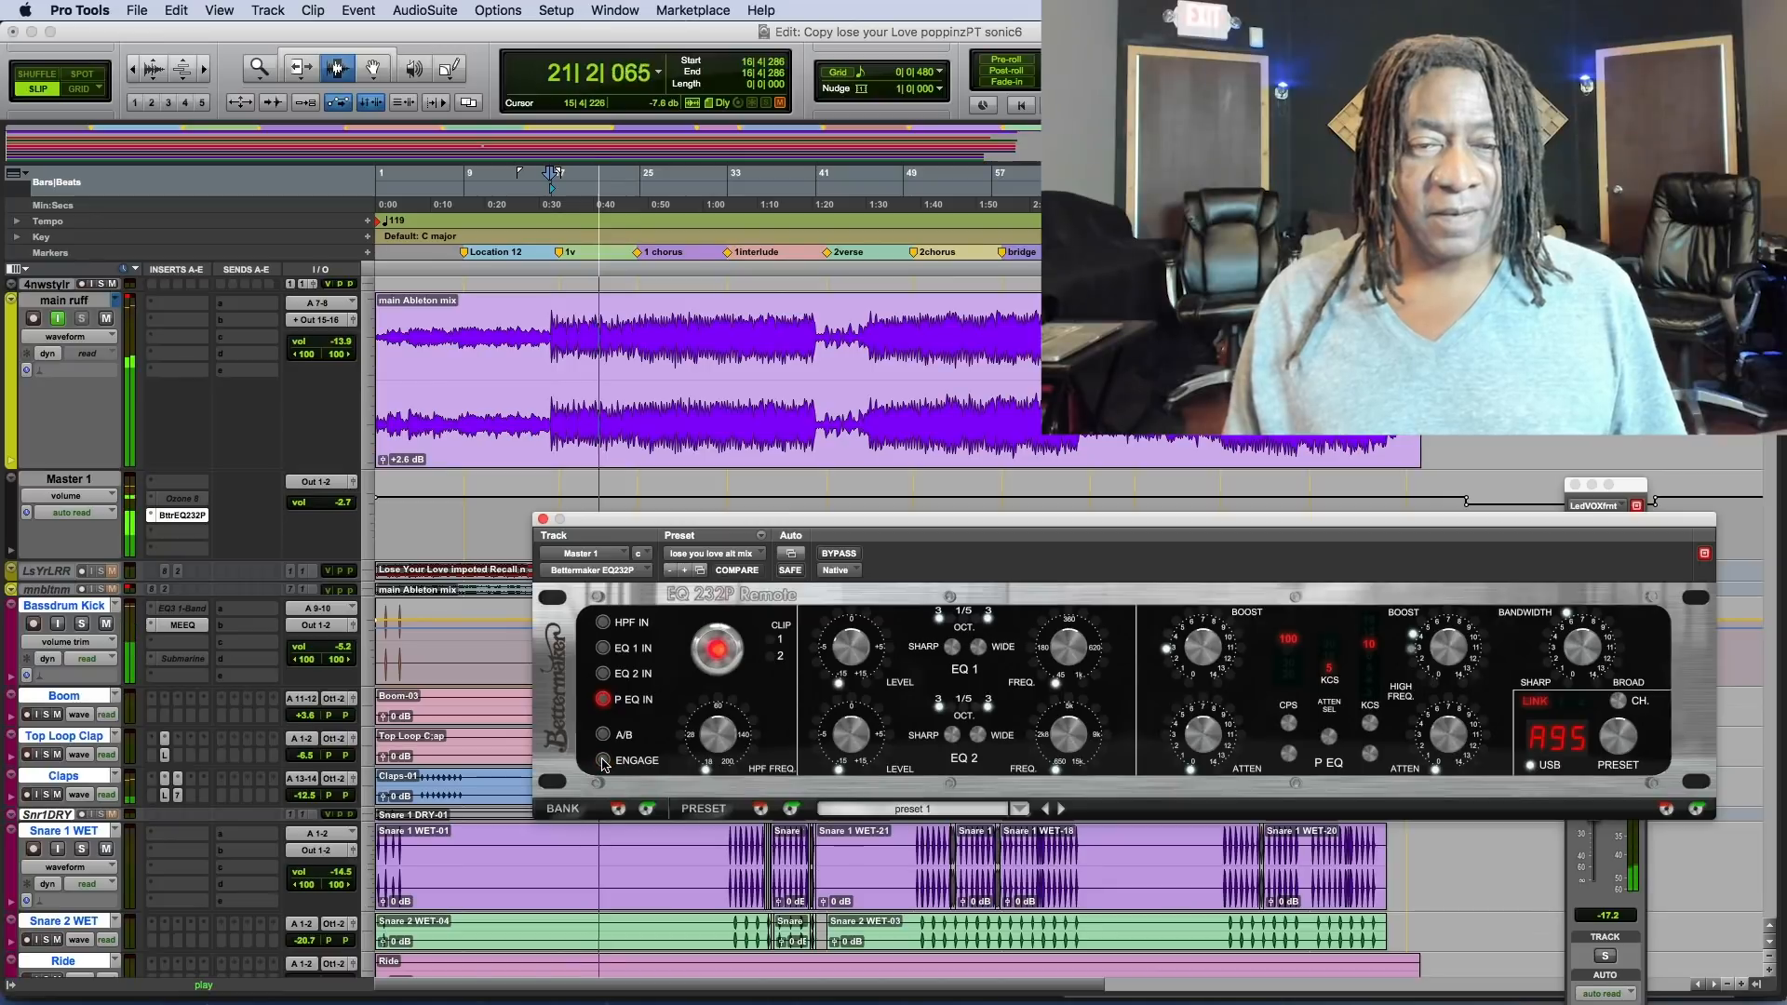
click(603, 762)
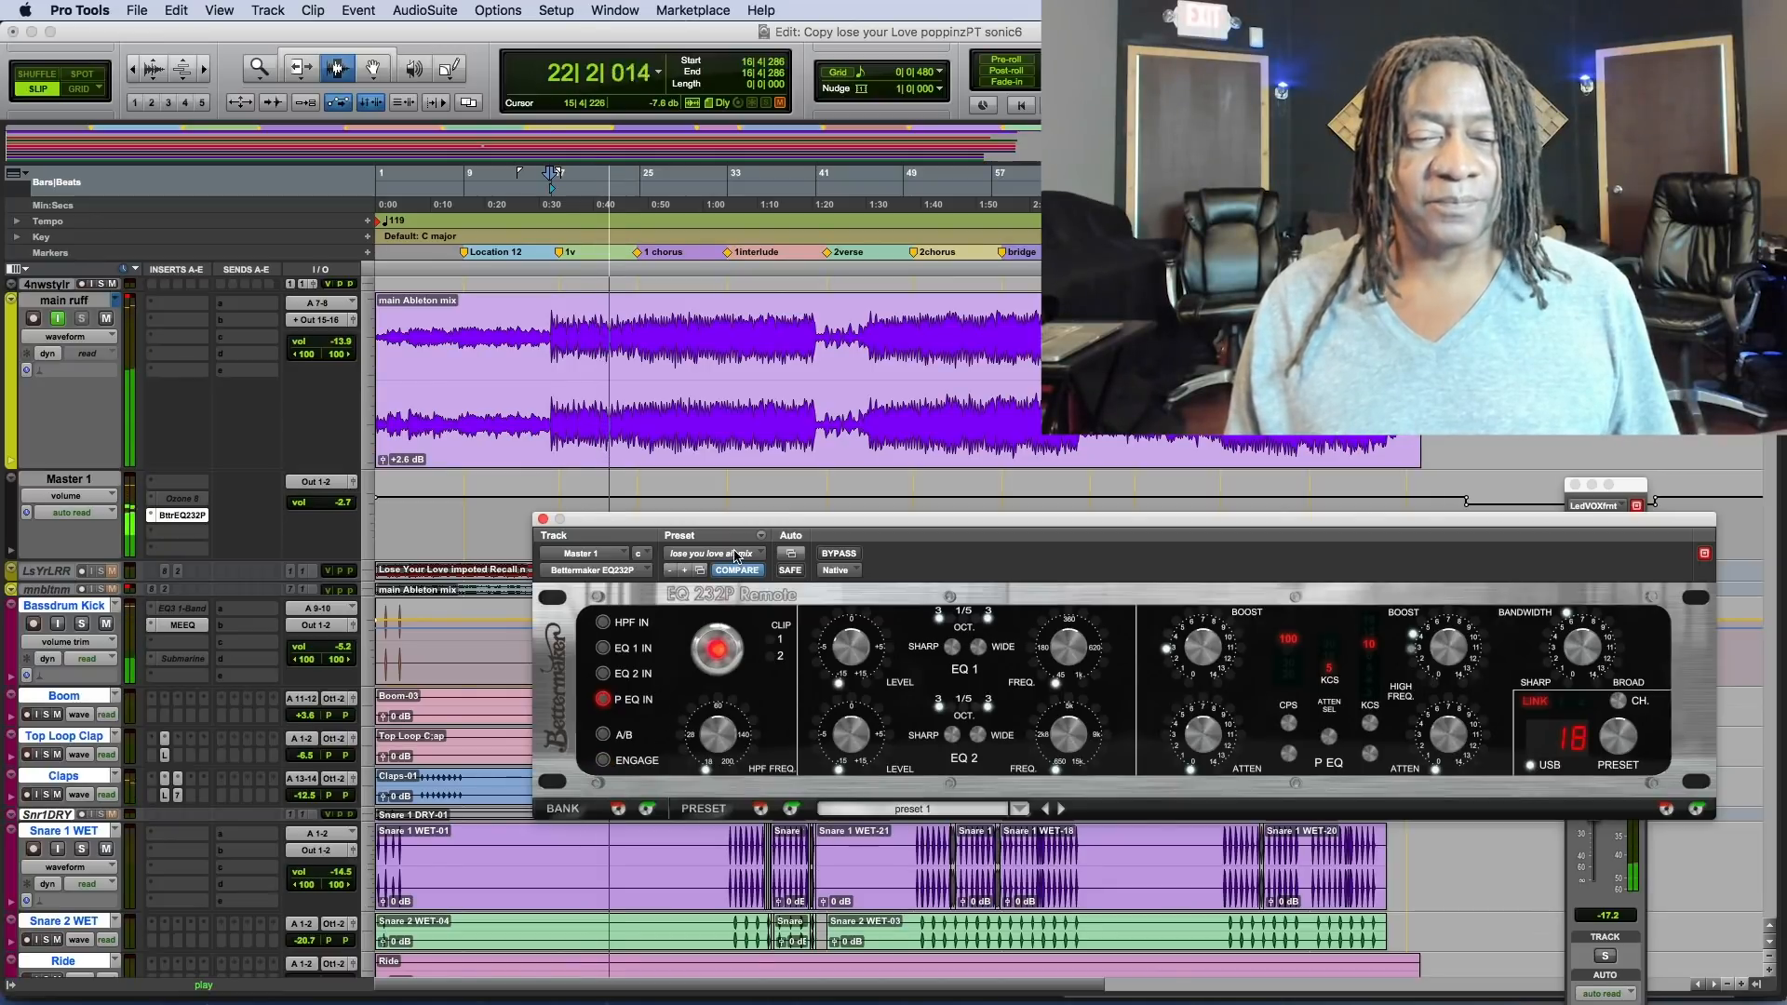
Repeat the Engage comparison on the Master 1 EQ, leave the EQ engaged, and stop playback.
drag(746, 521, 751, 436)
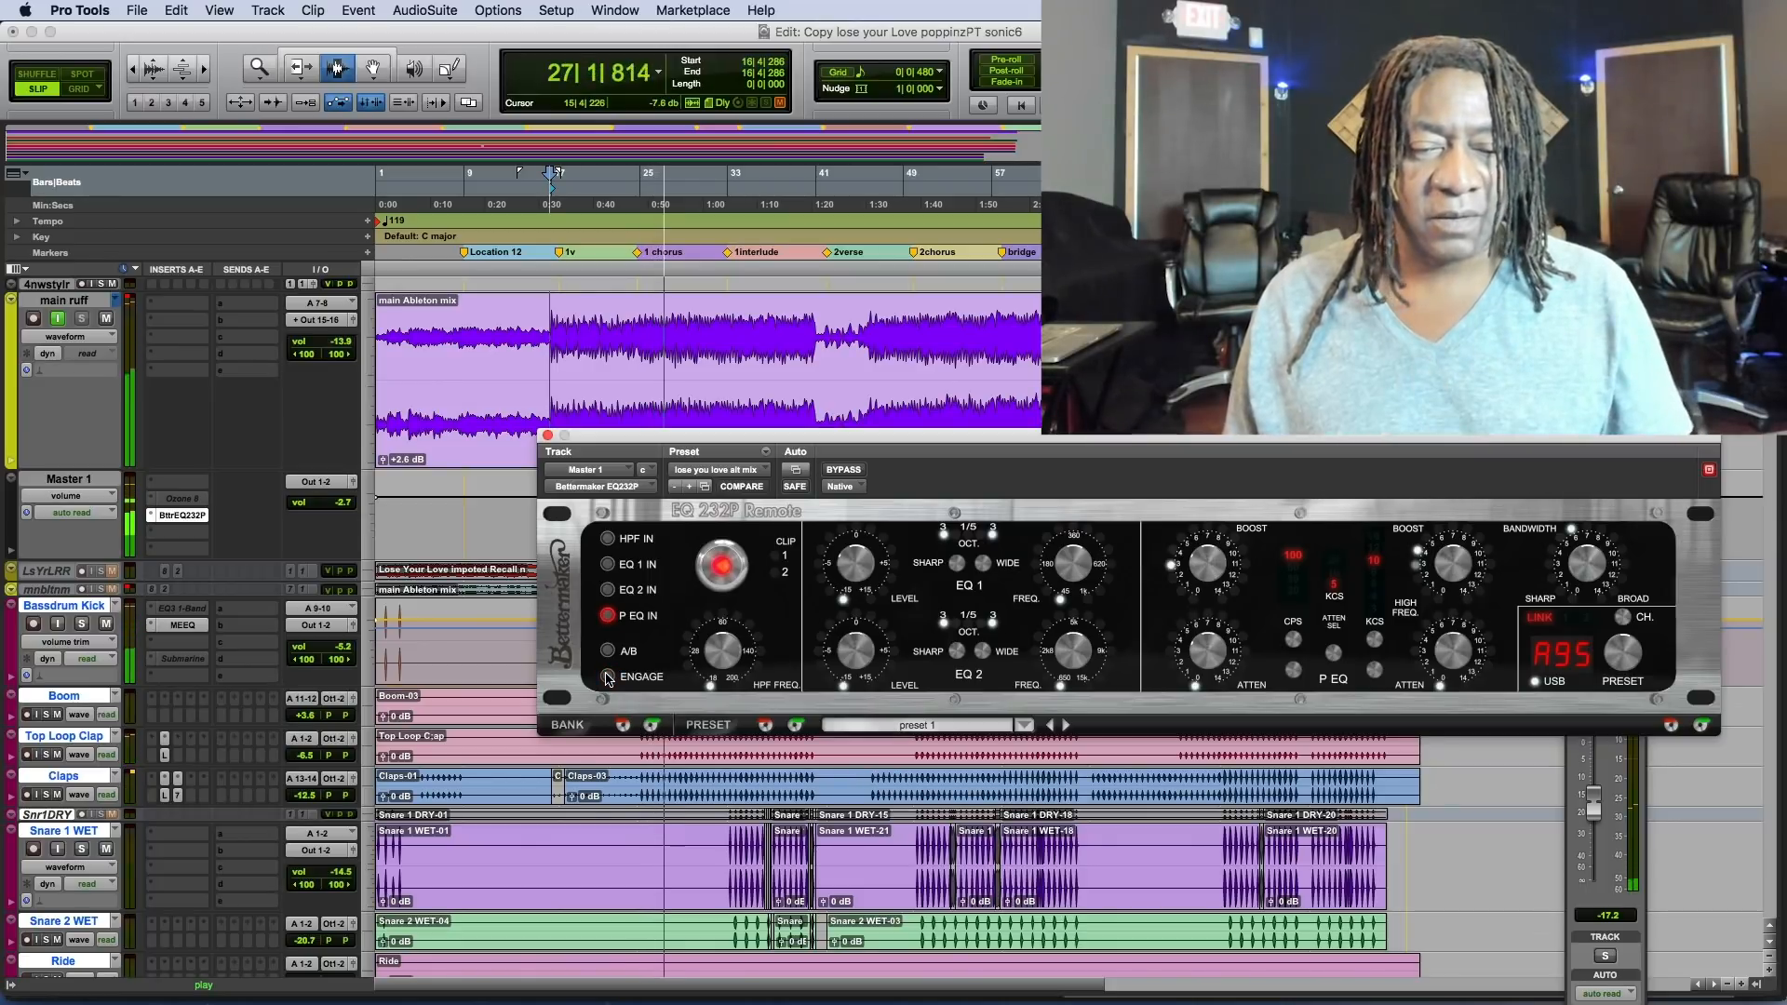
click(607, 677)
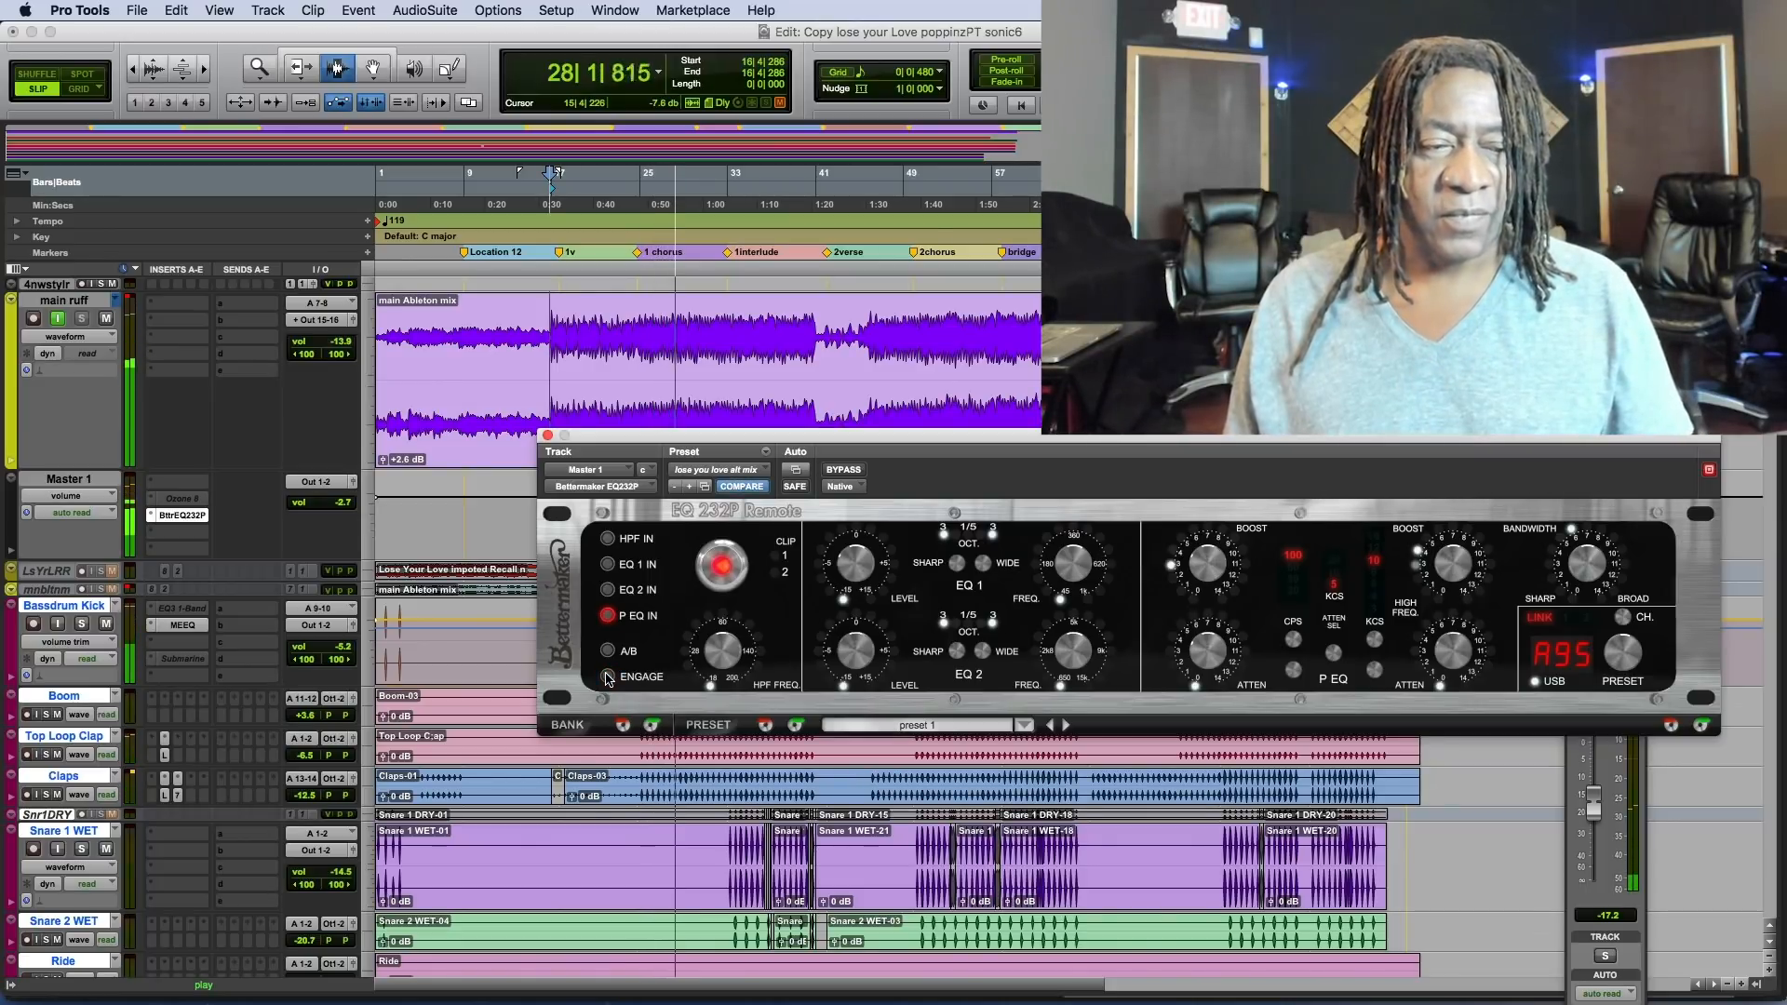
click(607, 678)
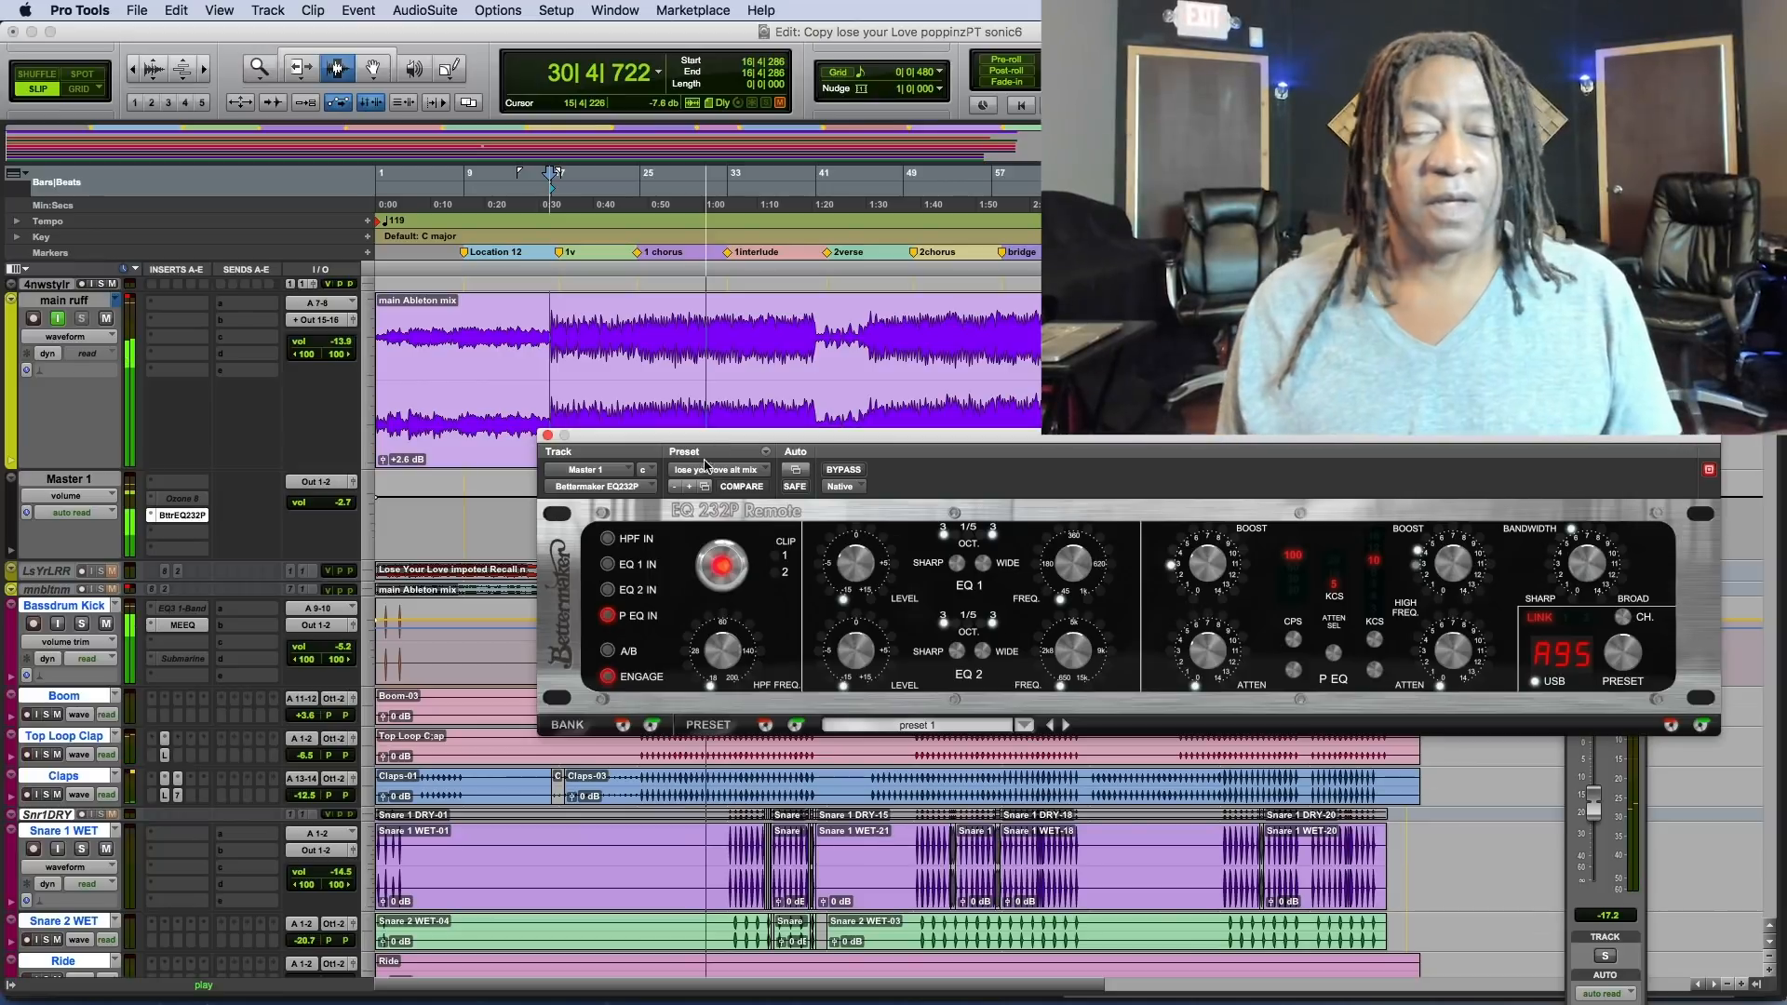
key(space)
drag(611, 434, 543, 599)
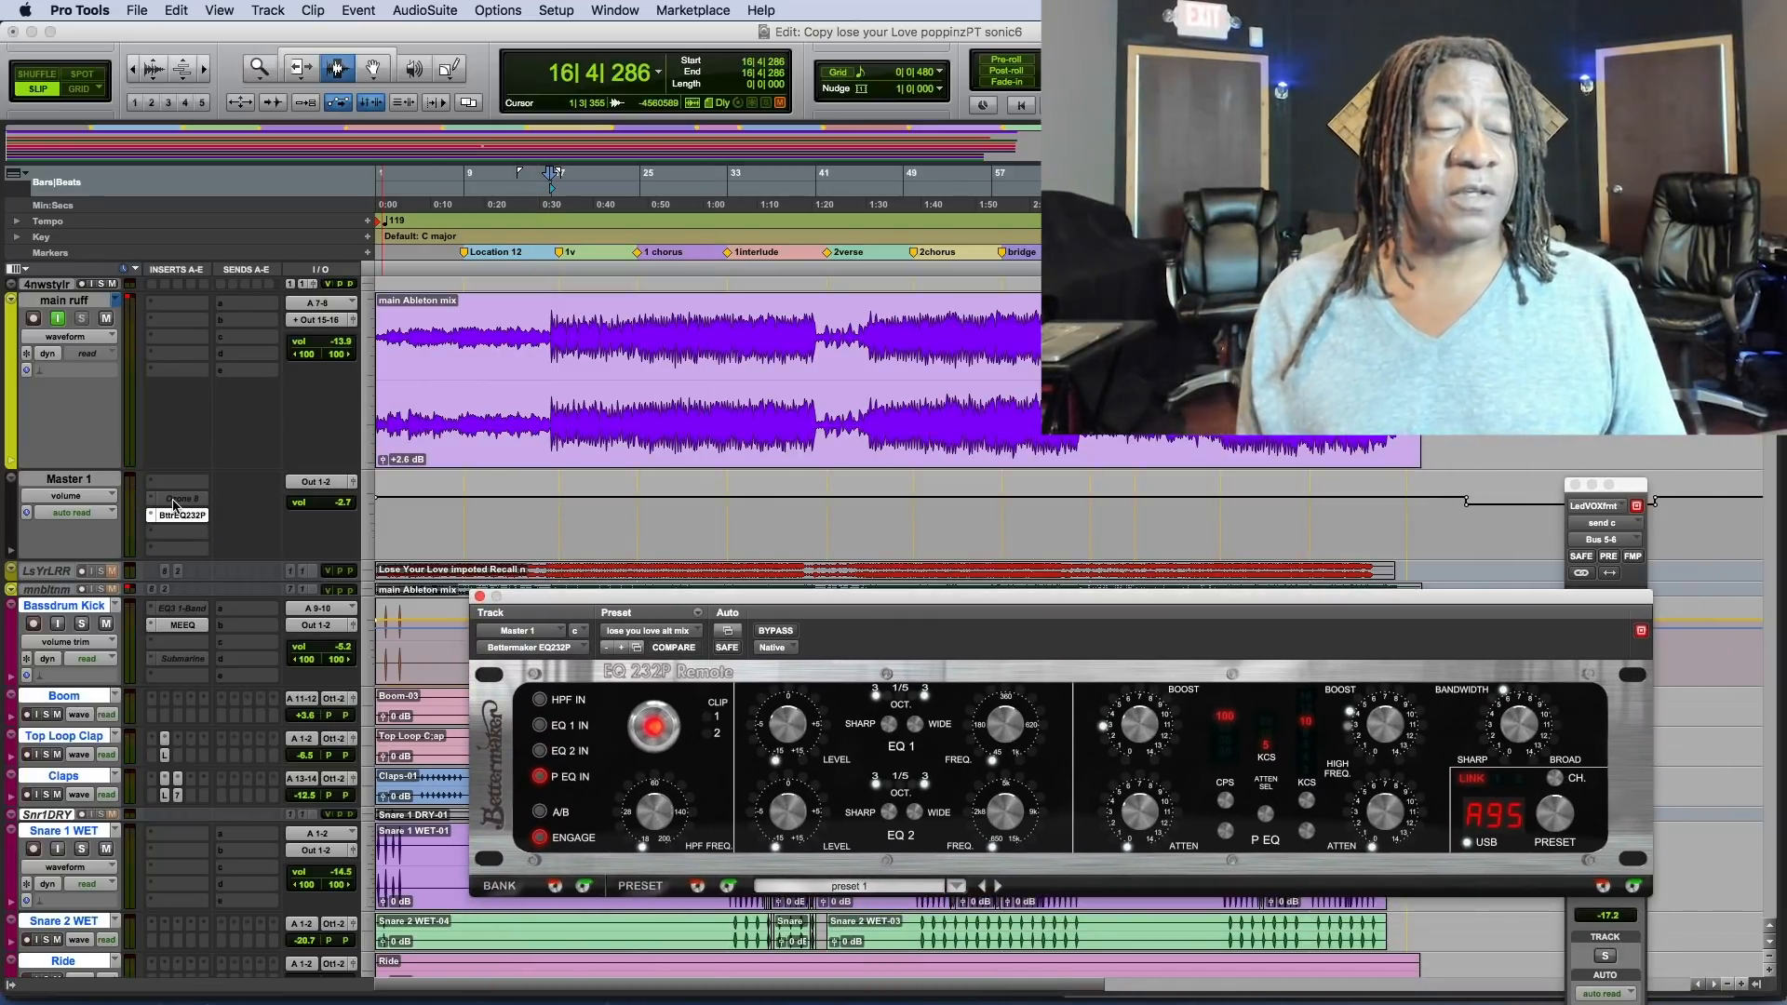
Play the mix from bar 1 with the master EQ engaged and look through the track list down to Audio 2.
click(437, 393)
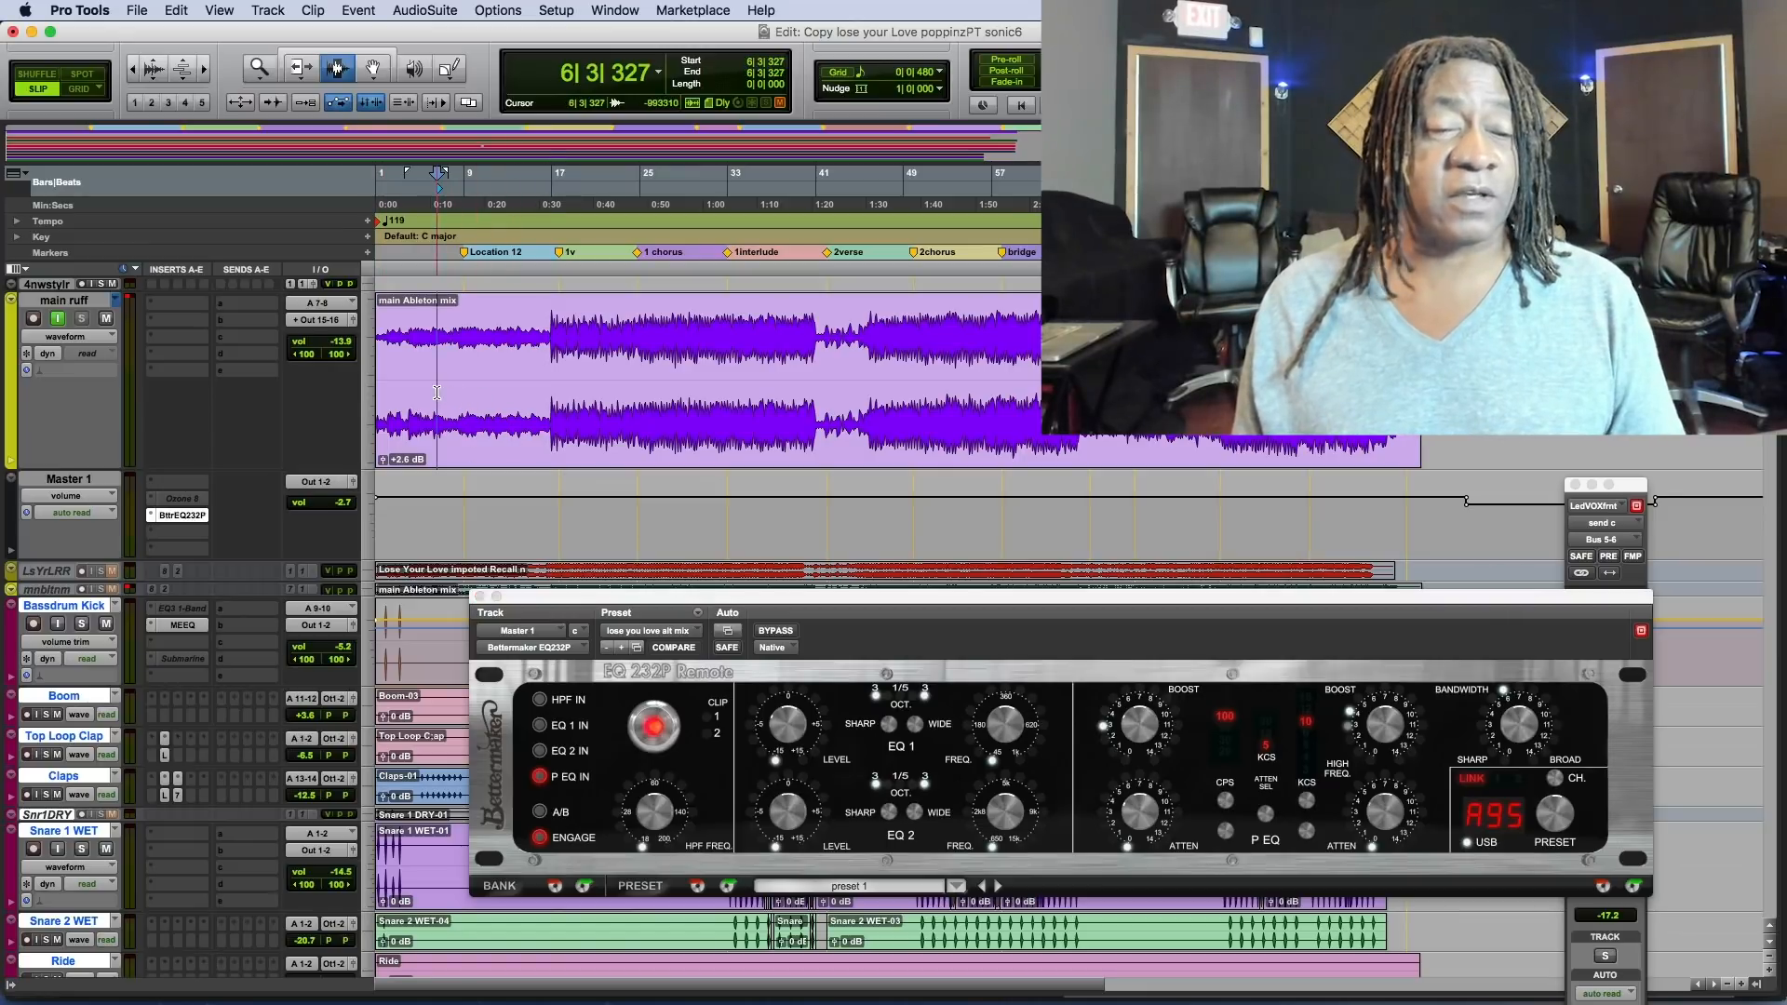
drag(636, 607, 735, 645)
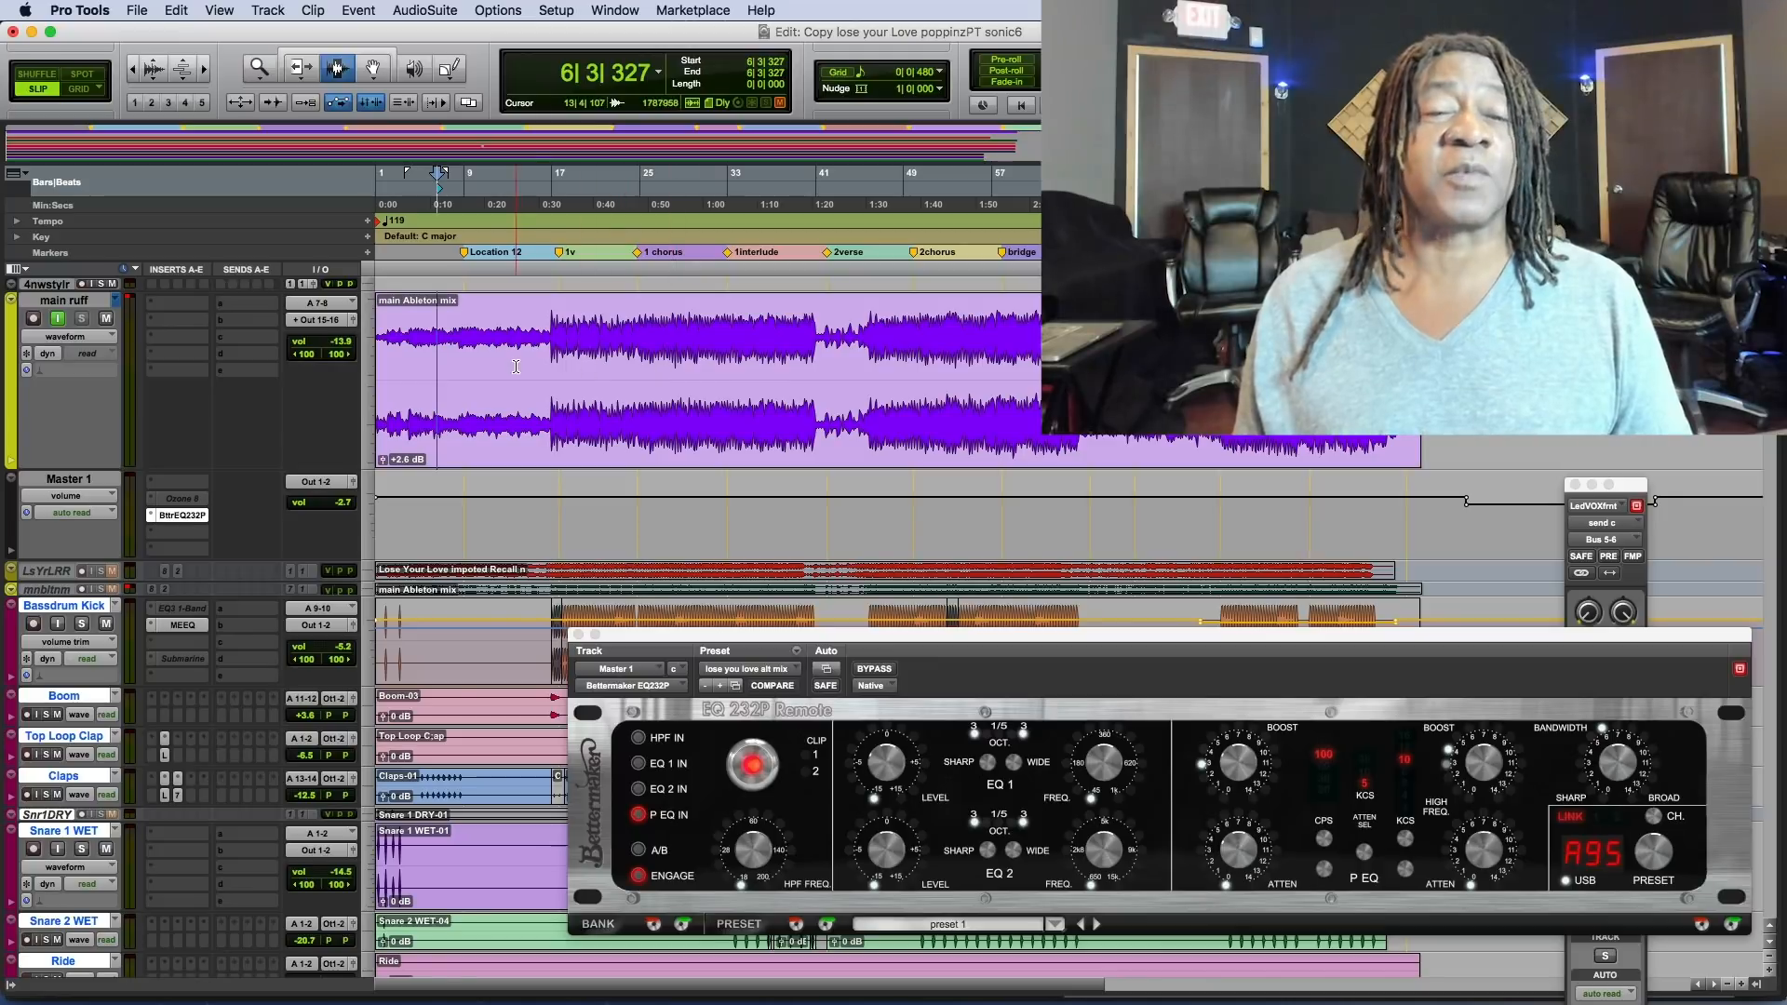
click(378, 376)
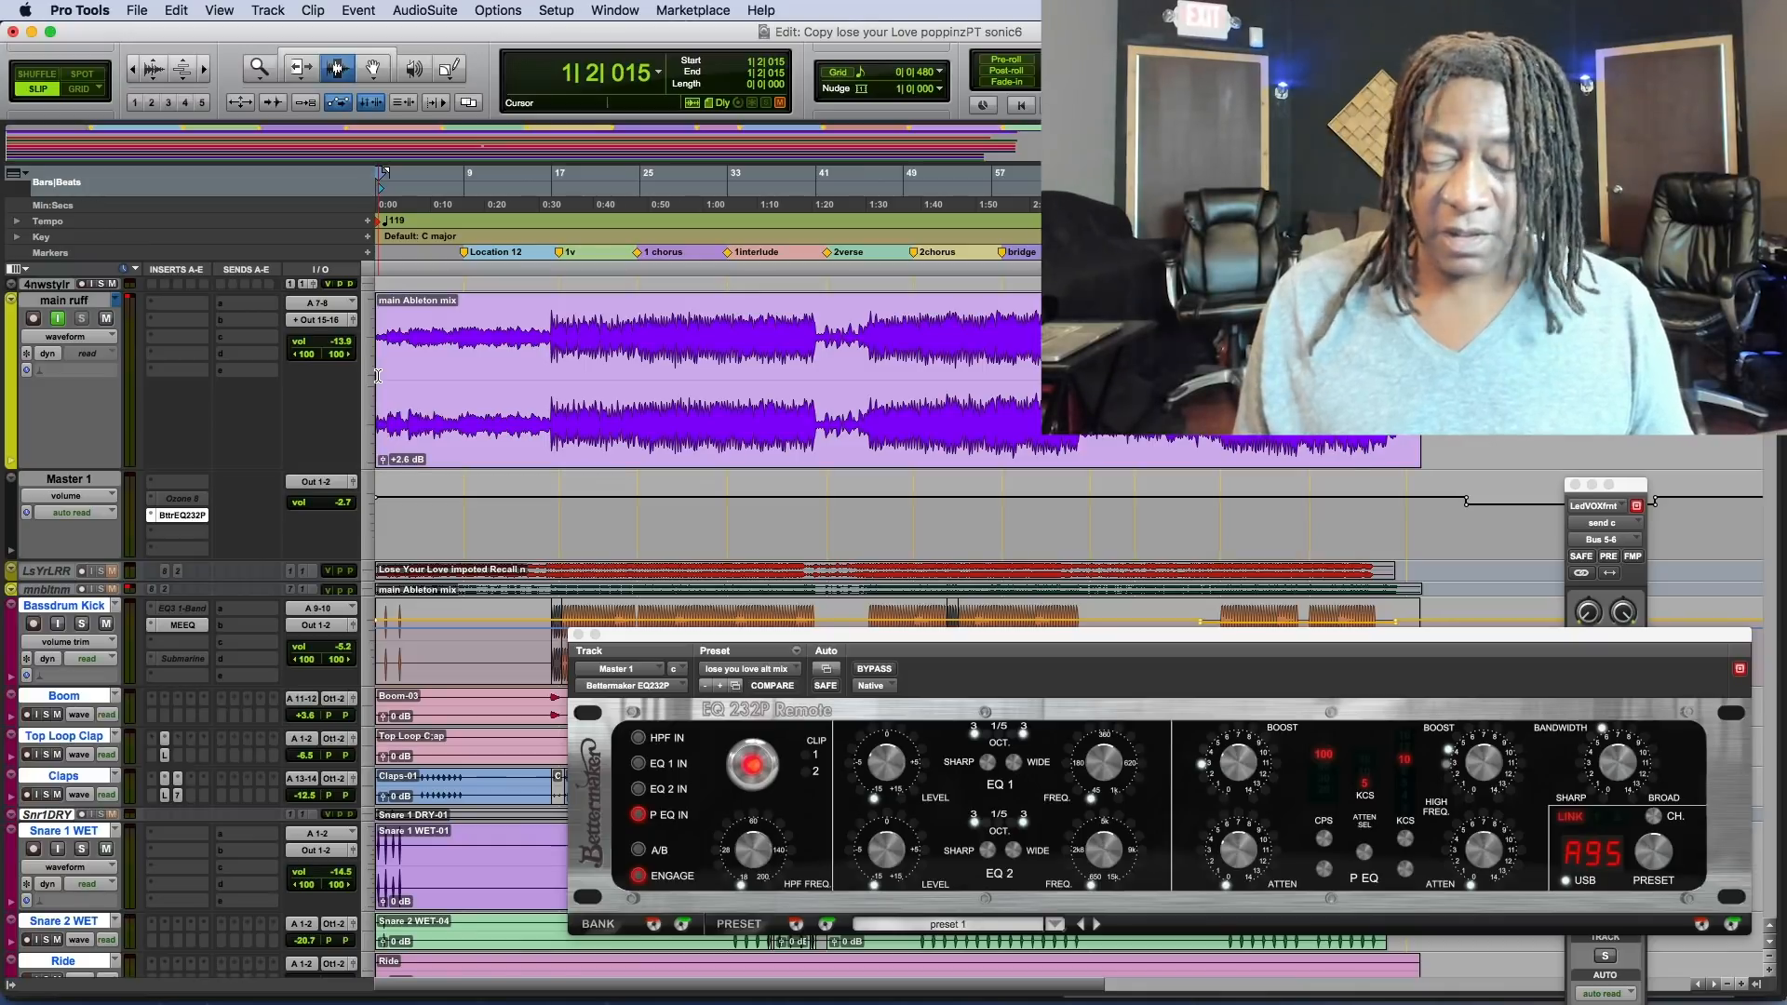
key(space)
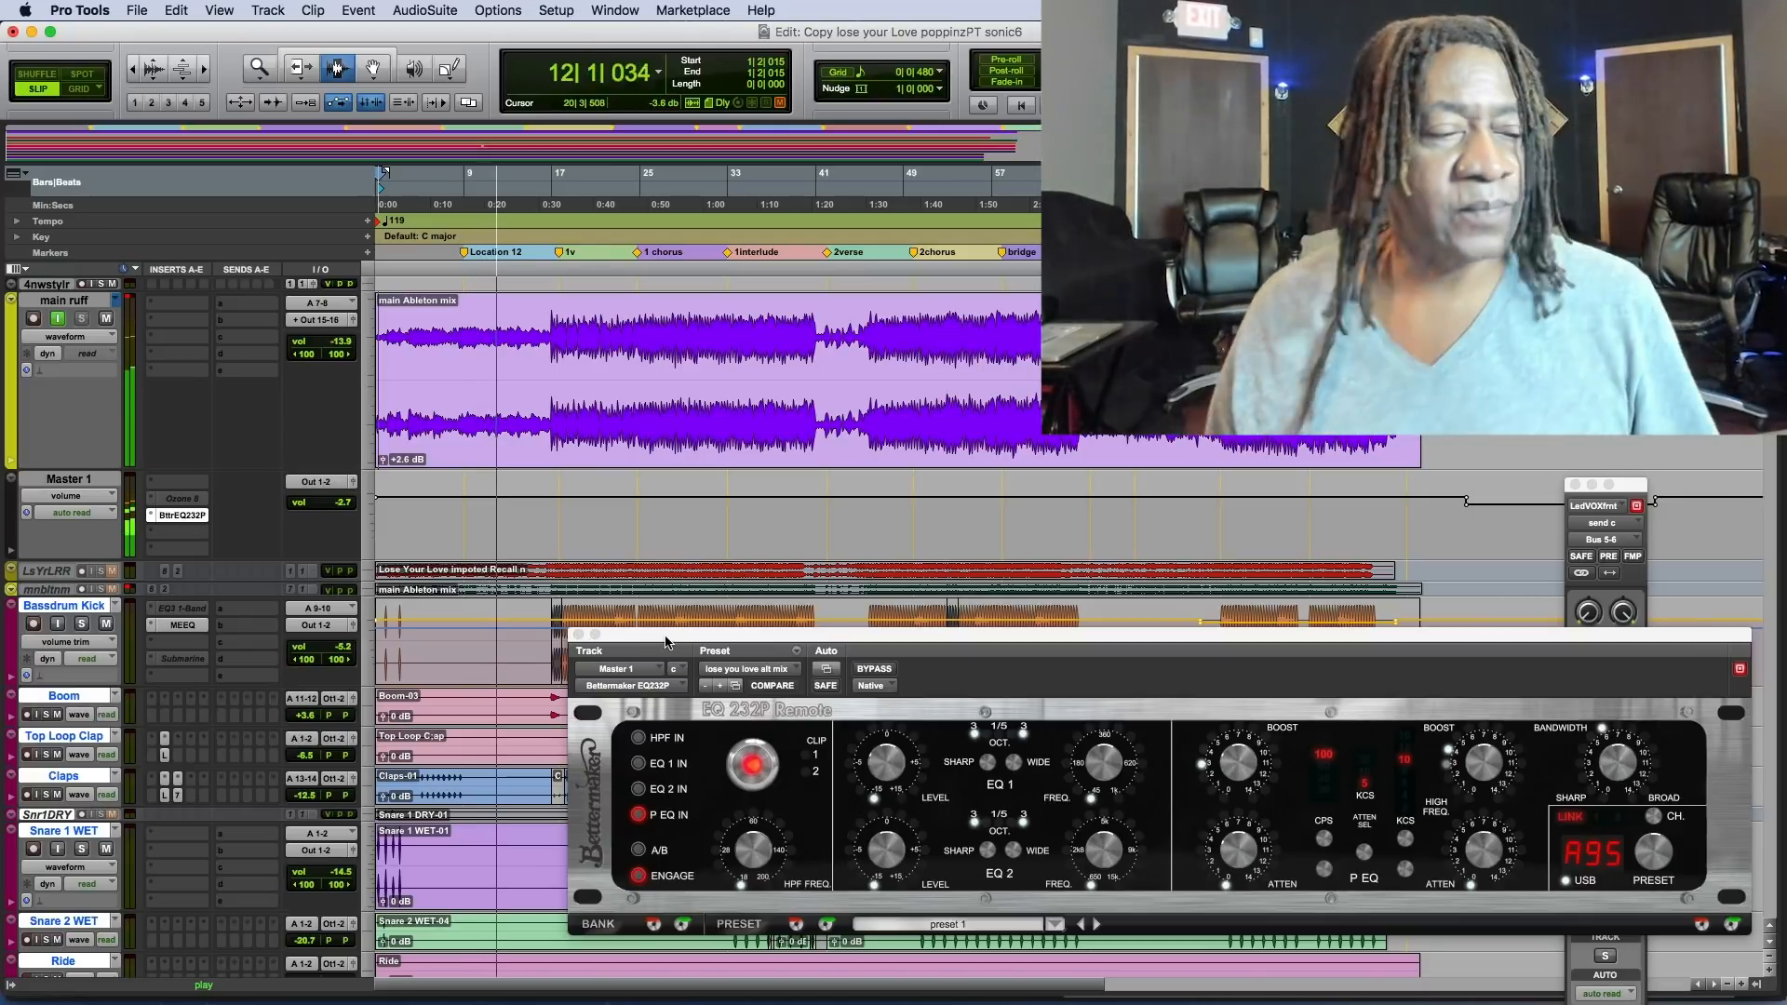
scroll(724, 611, down, 10)
scroll(724, 612, down, 15)
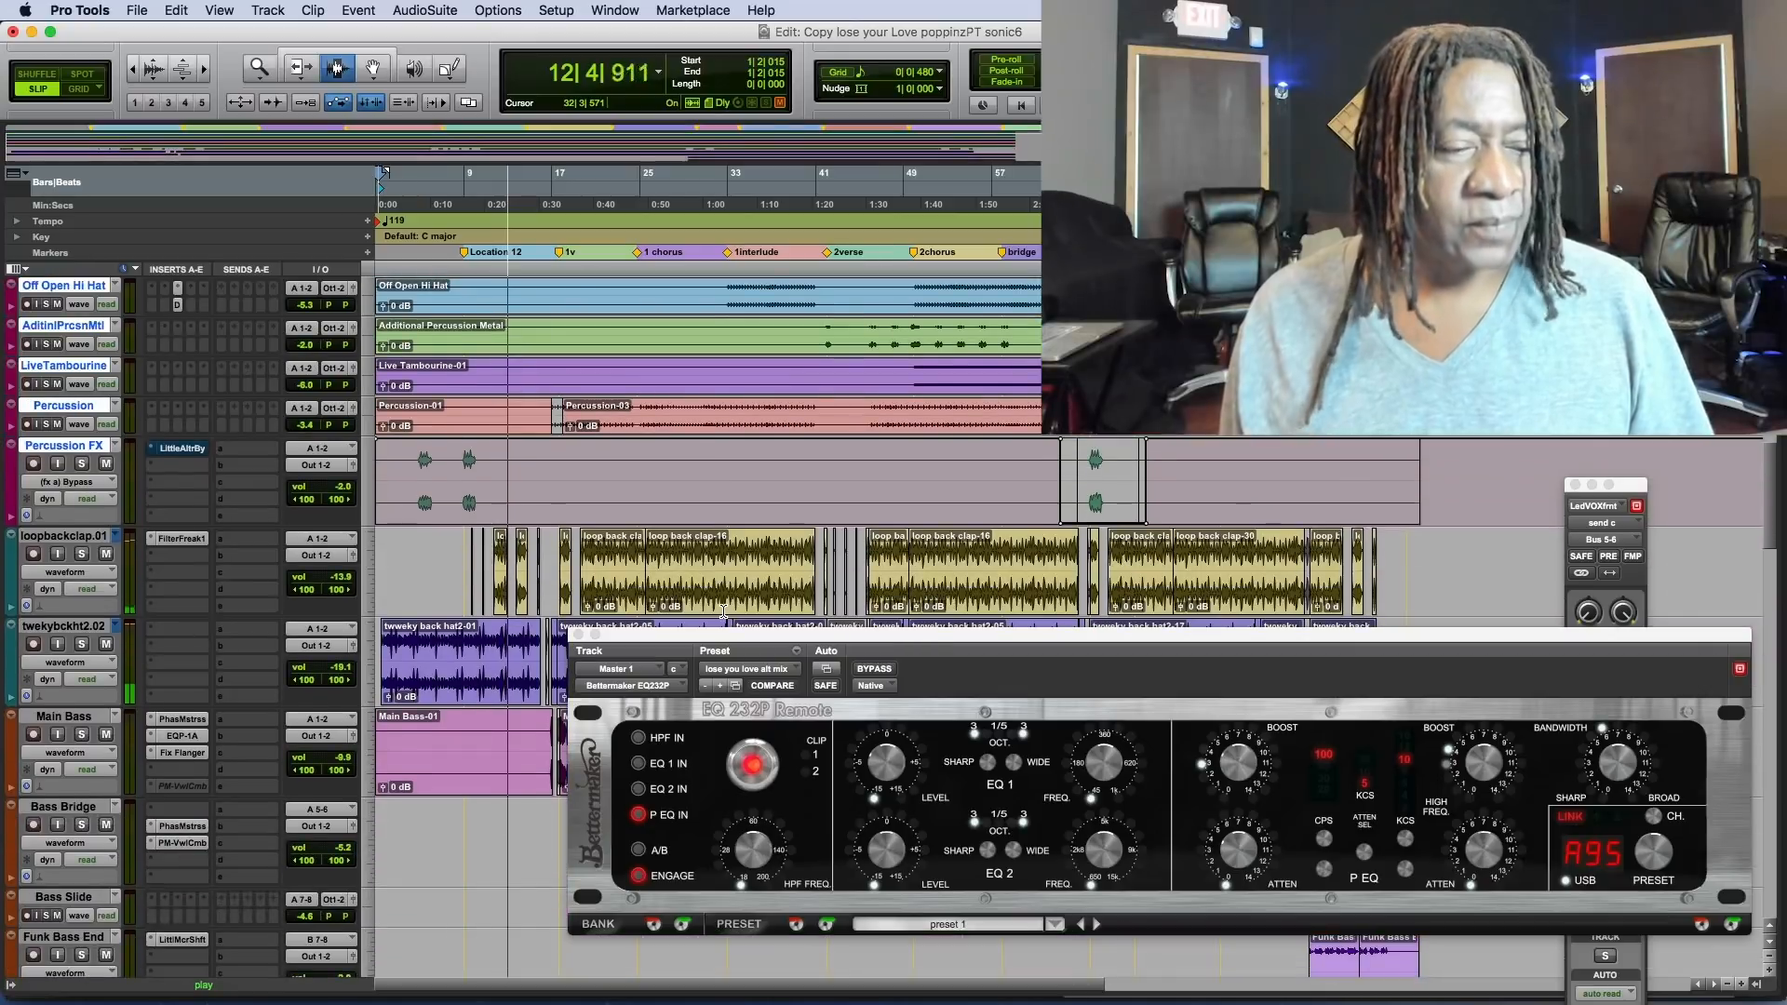
scroll(724, 612, down, 15)
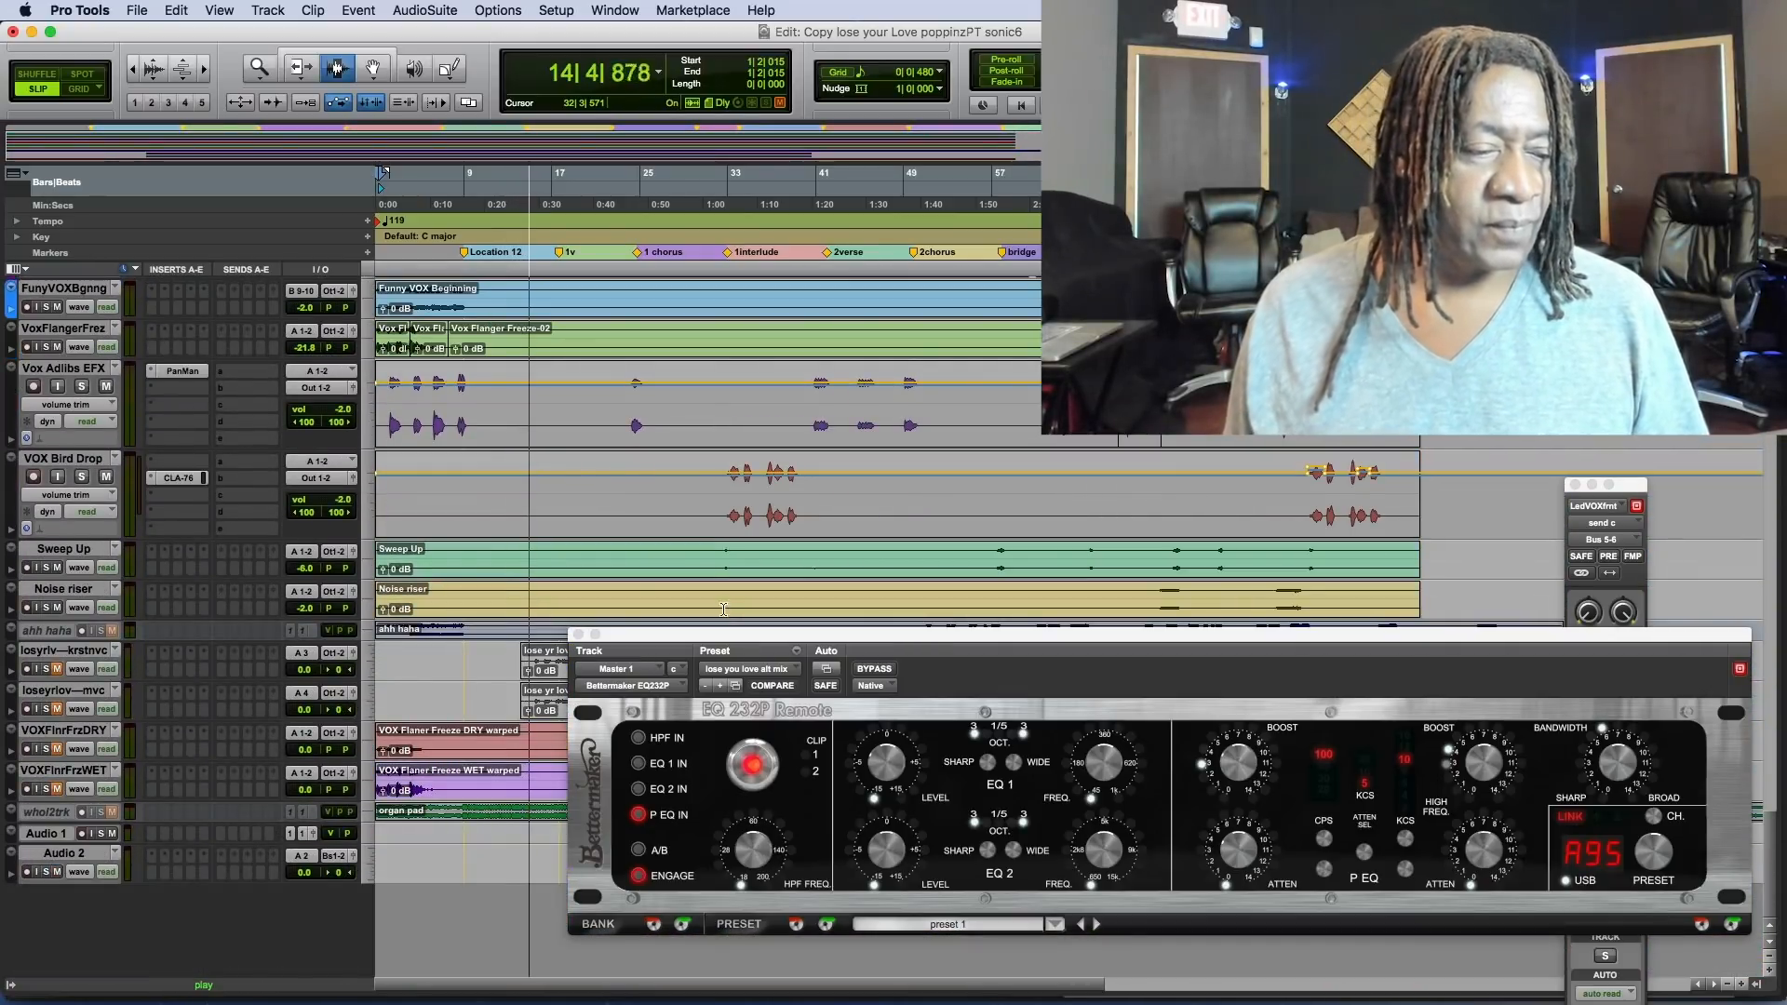
Move the Bettermaker EQ window clear of the tracks and look through the track list up to main ruff while the mix plays.
drag(744, 646, 812, 830)
scroll(835, 647, down, 10)
scroll(835, 647, up, 15)
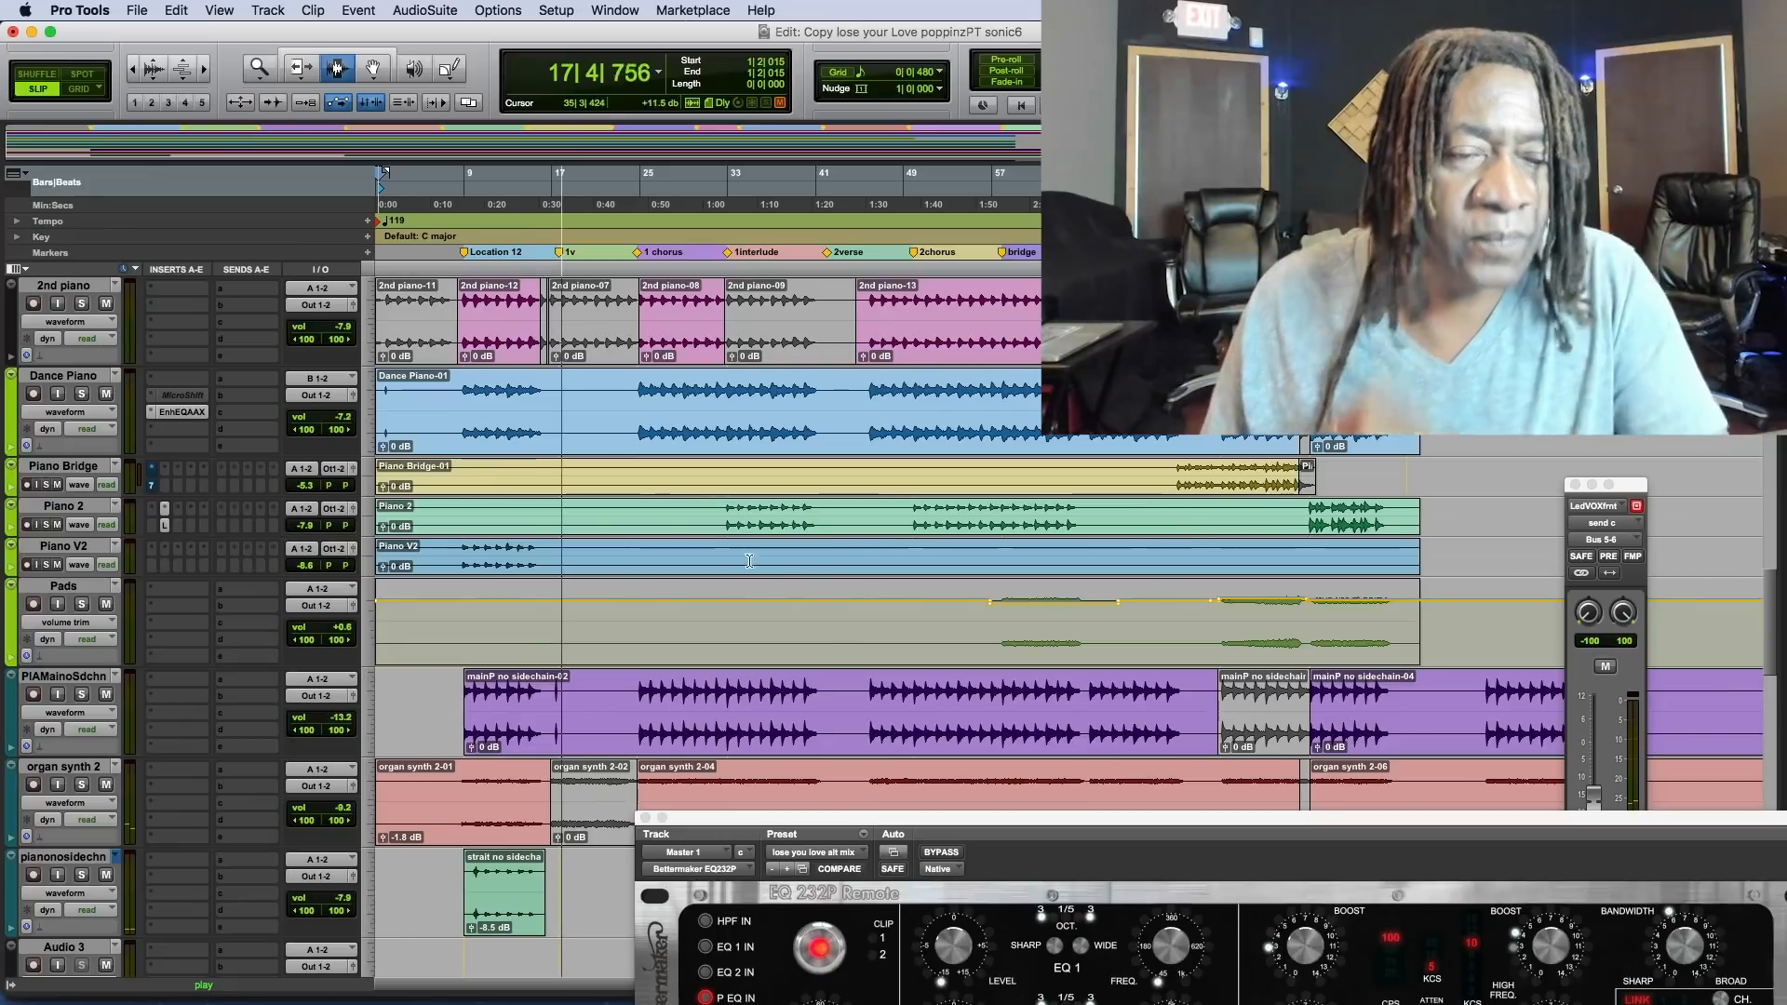
scroll(648, 464, up, 10)
scroll(652, 461, up, 12)
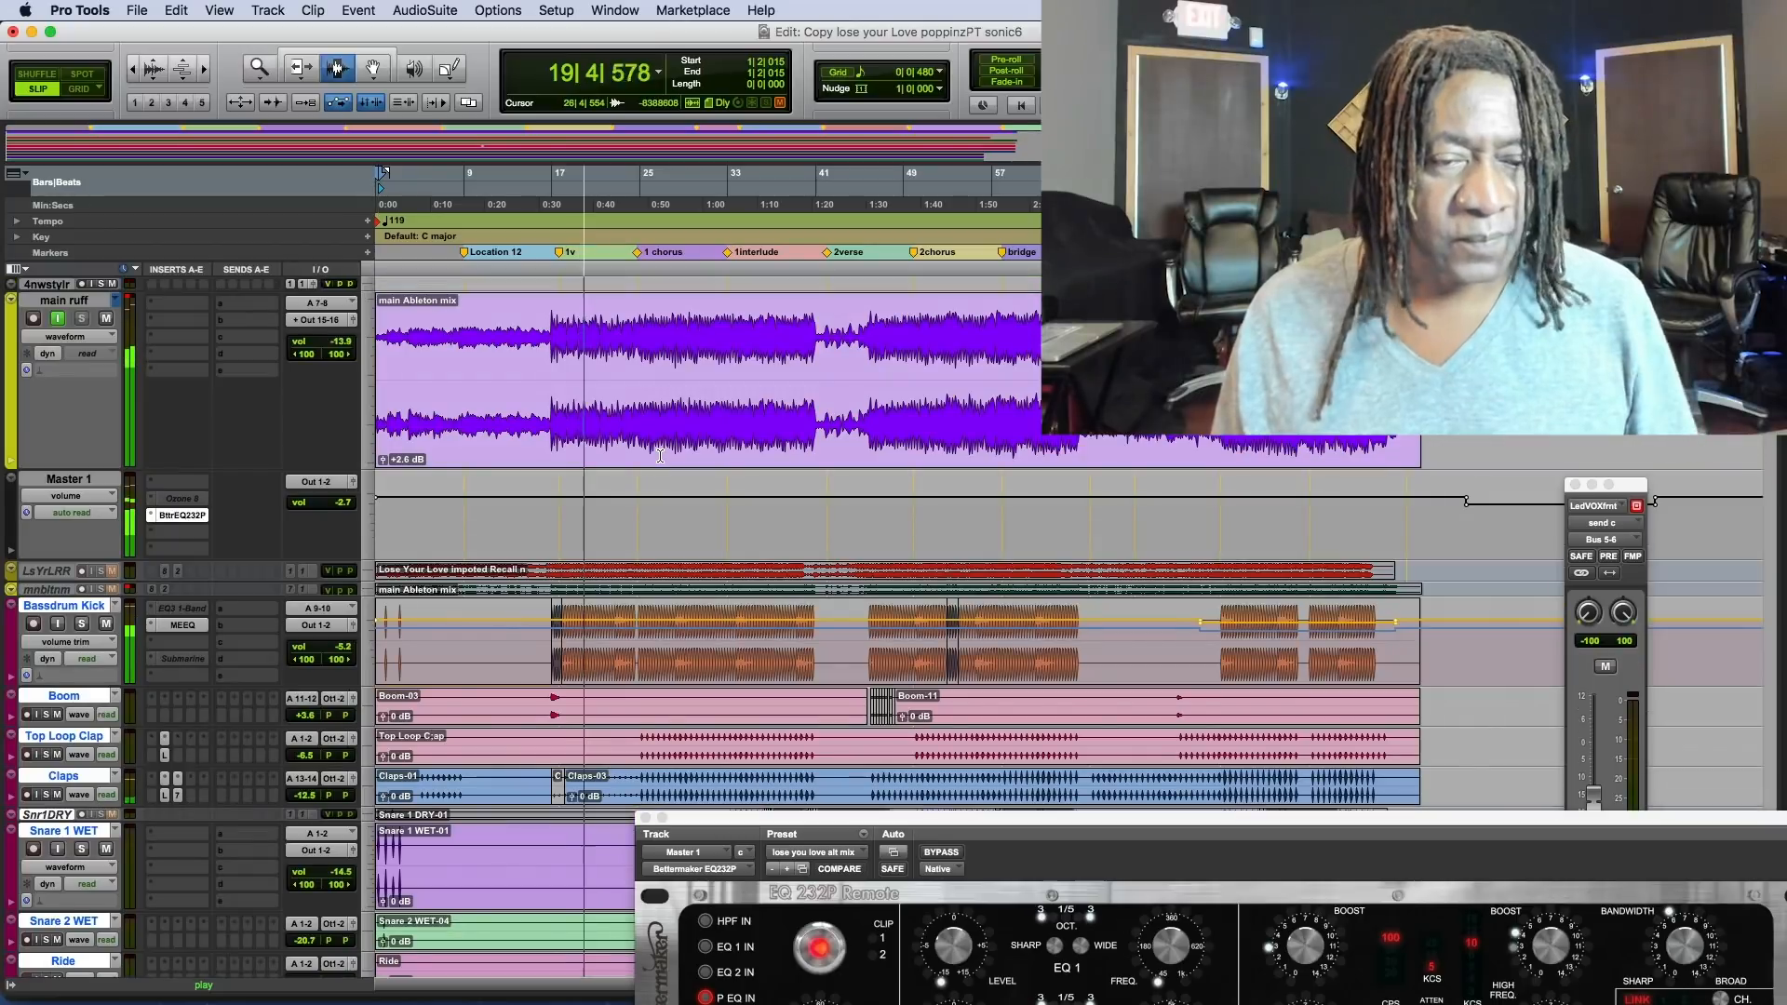
scroll(659, 458, down, 5)
scroll(660, 460, up, 5)
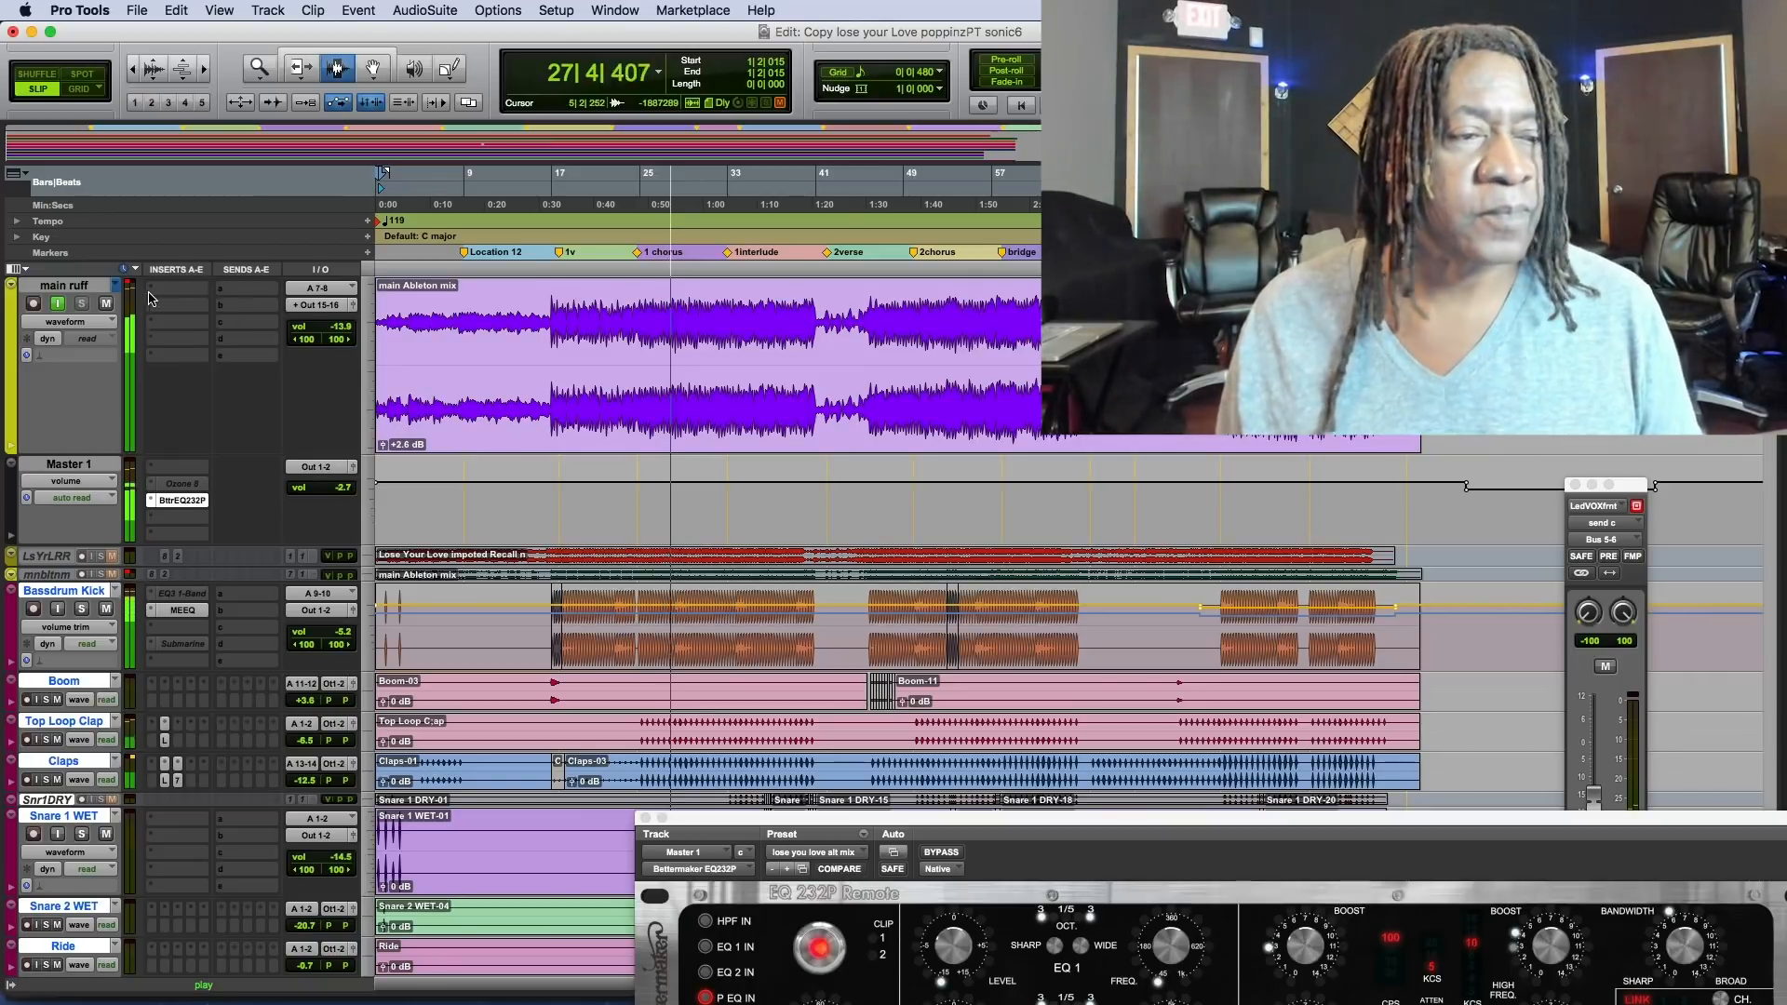
Create a new playlist on the main ruff track named "Alternate Redo Remix 119bpm".
click(119, 291)
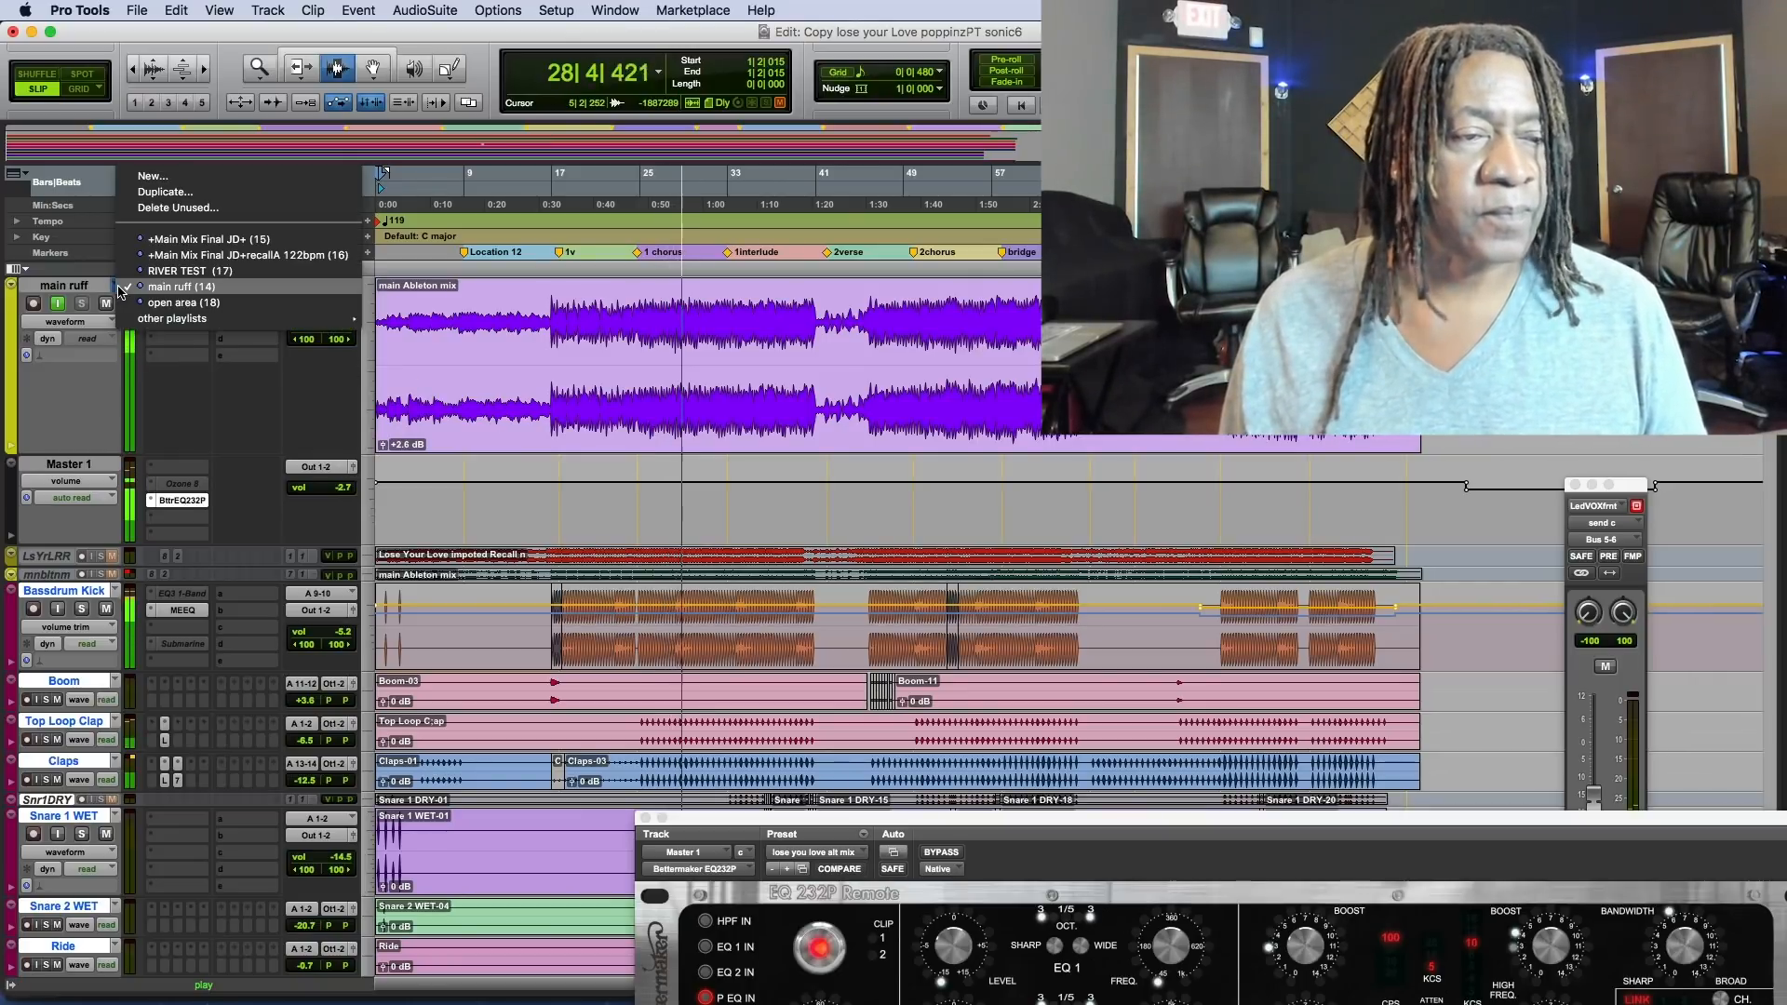
click(153, 176)
text(A)
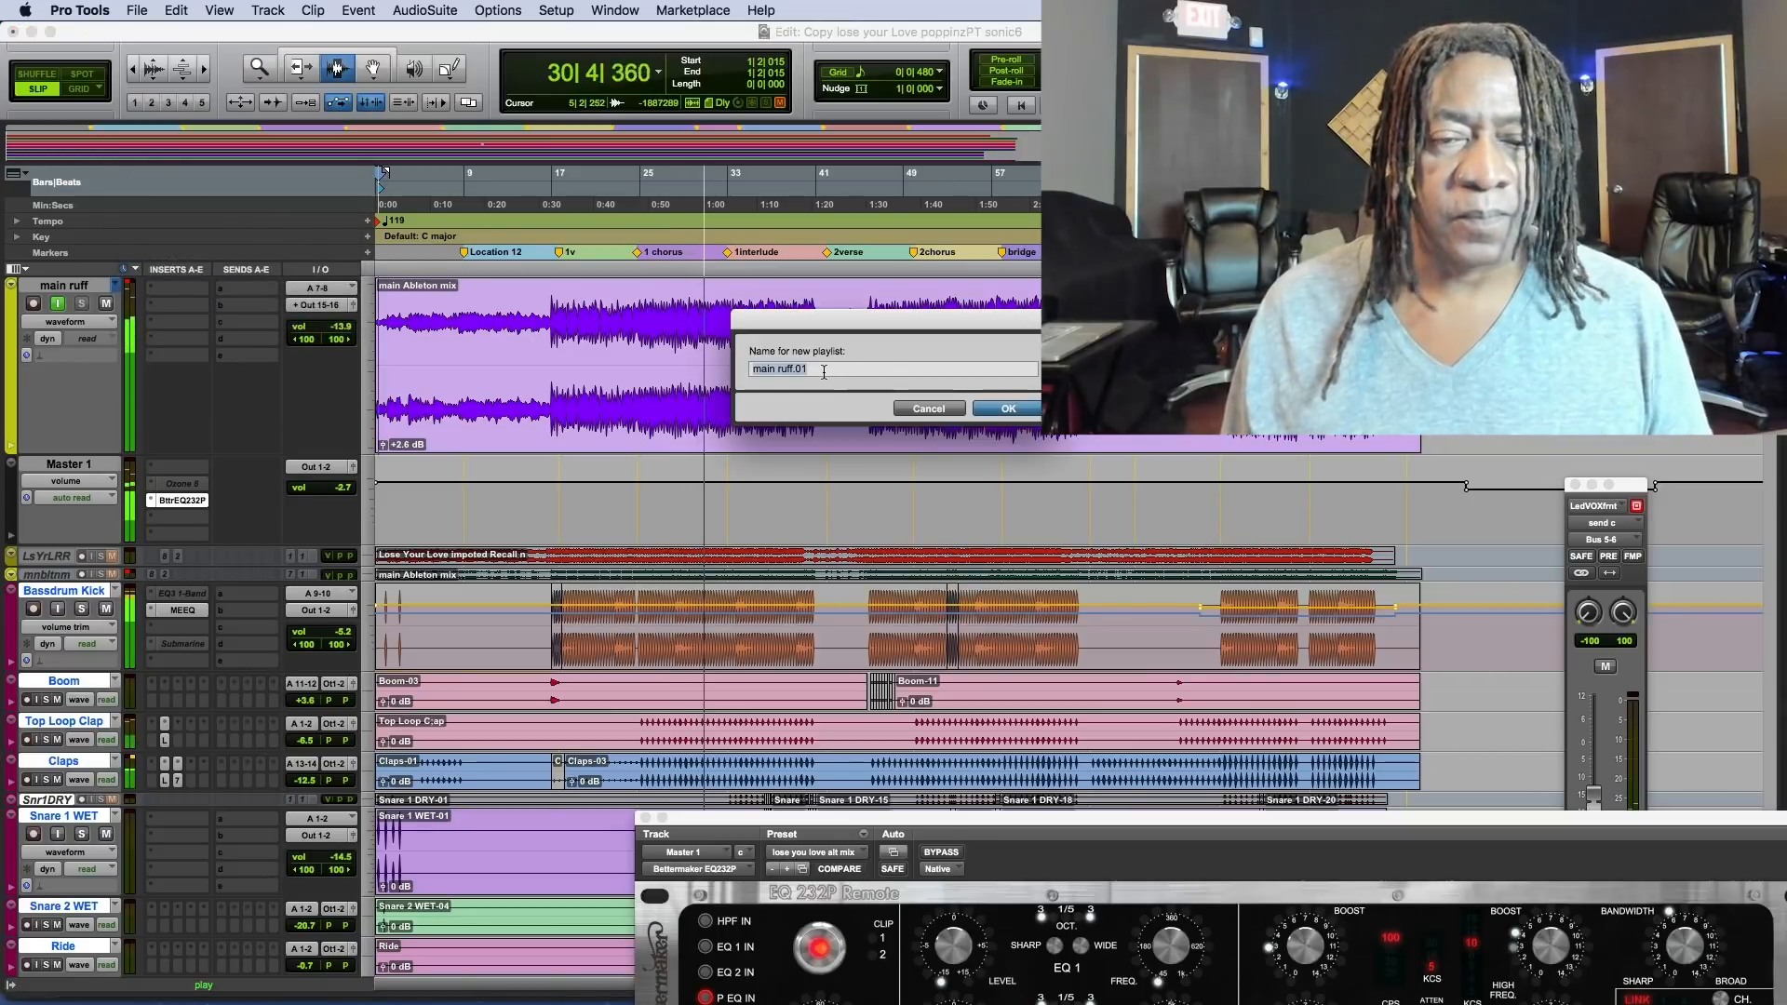
text(l)
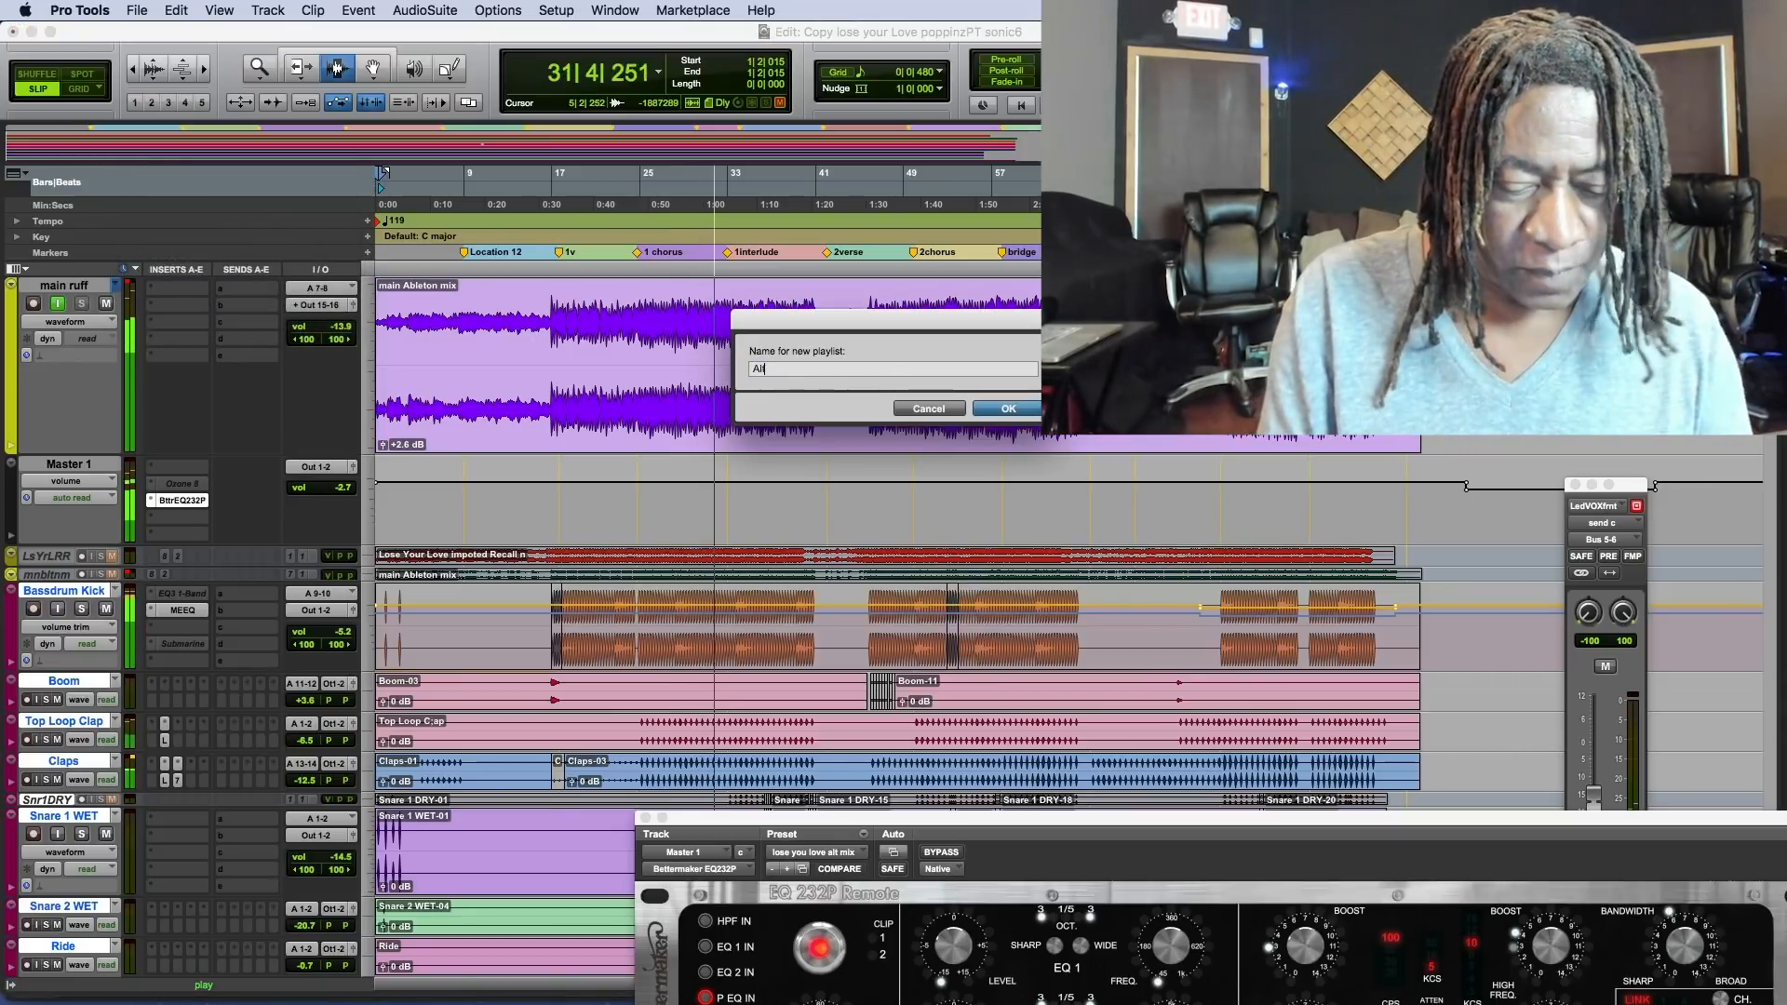
text(ternate )
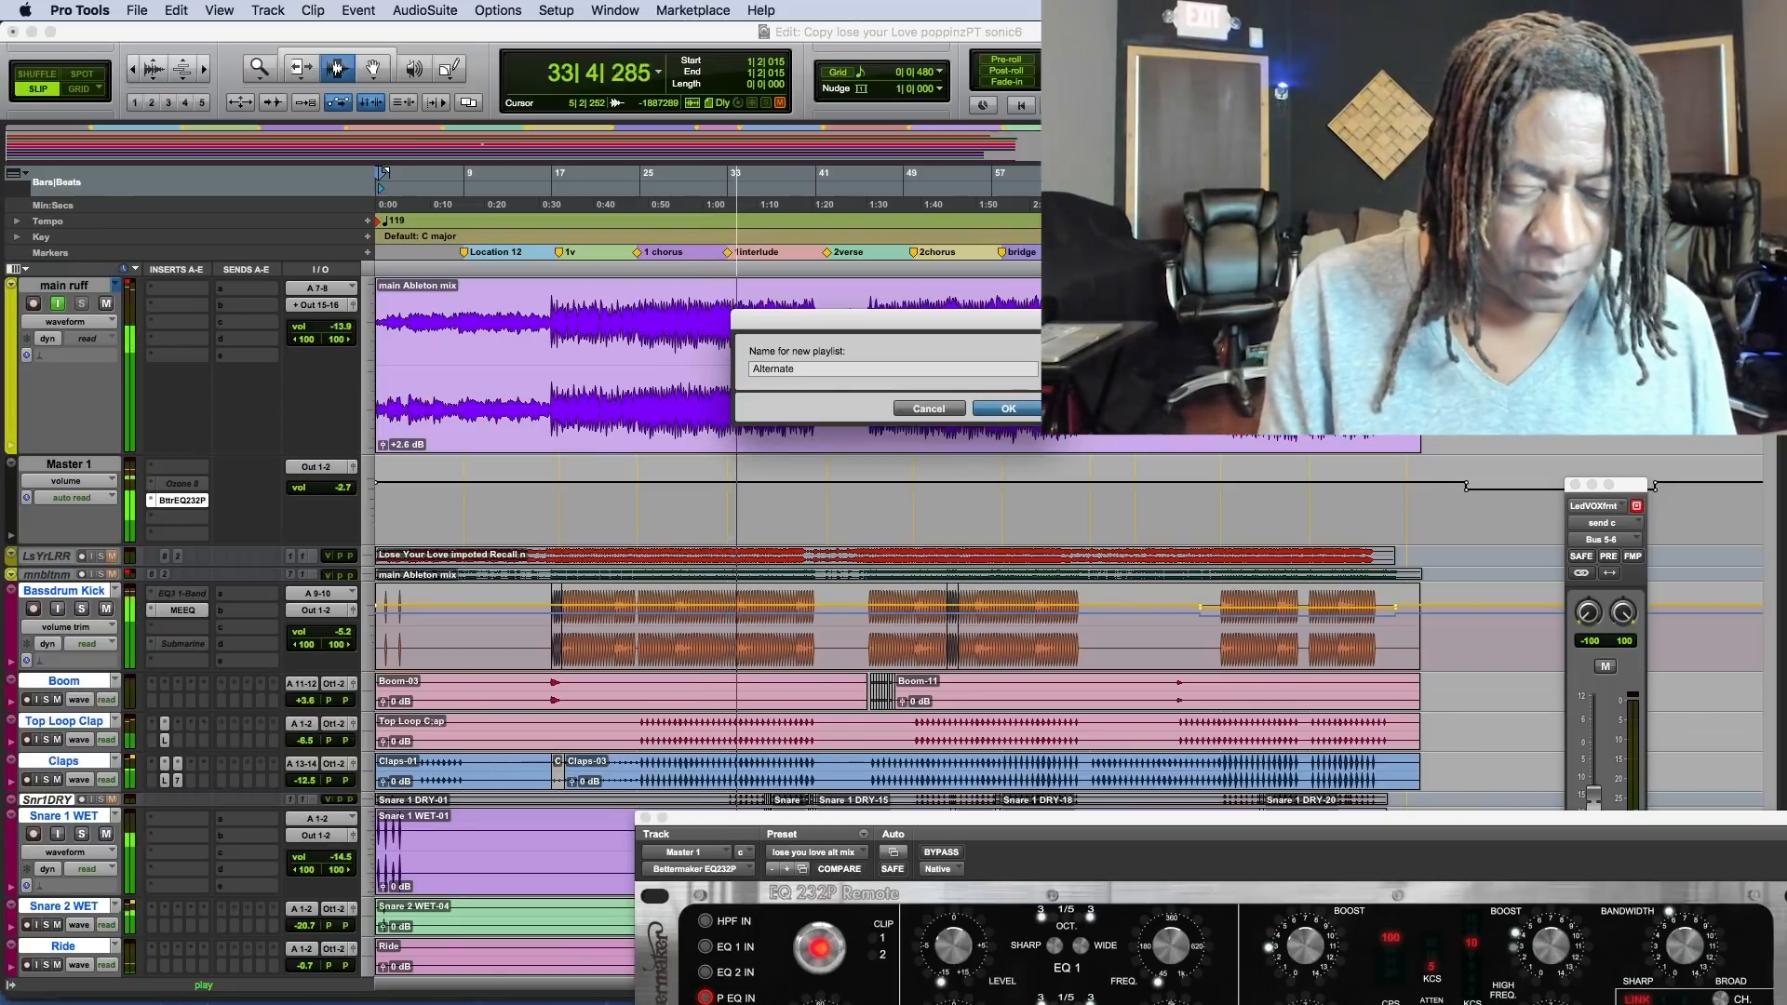
text(Redo Remix)
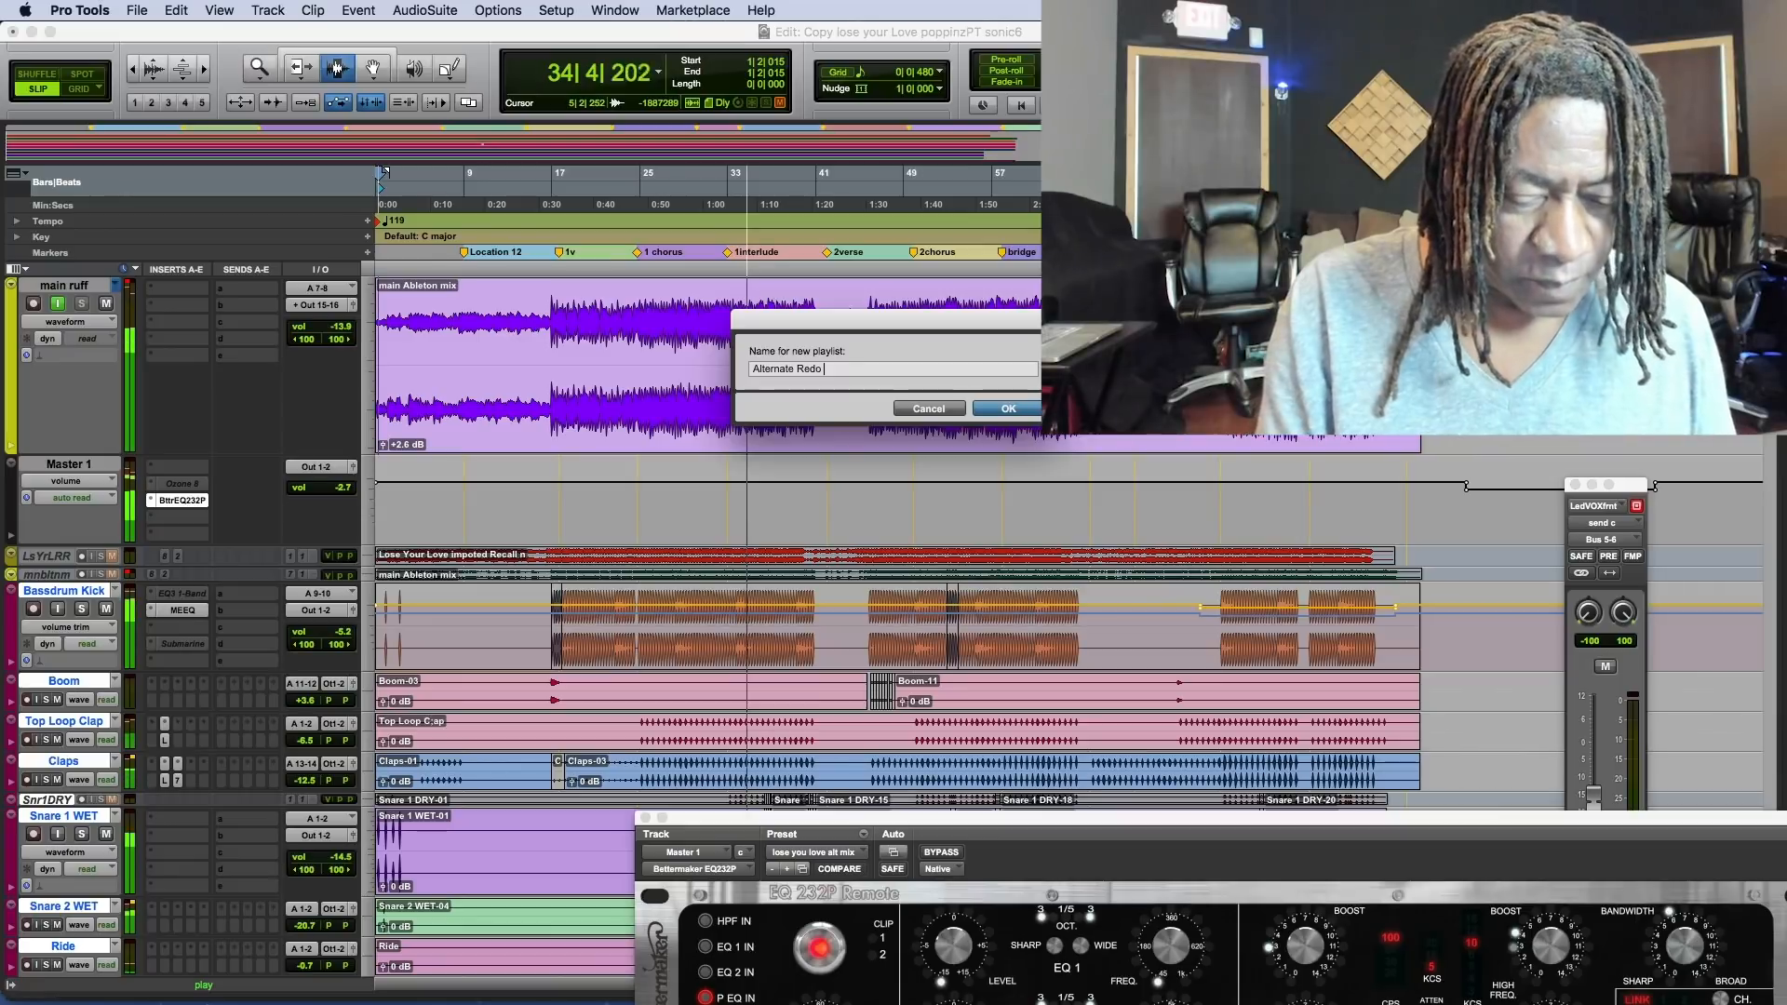
text( 119)
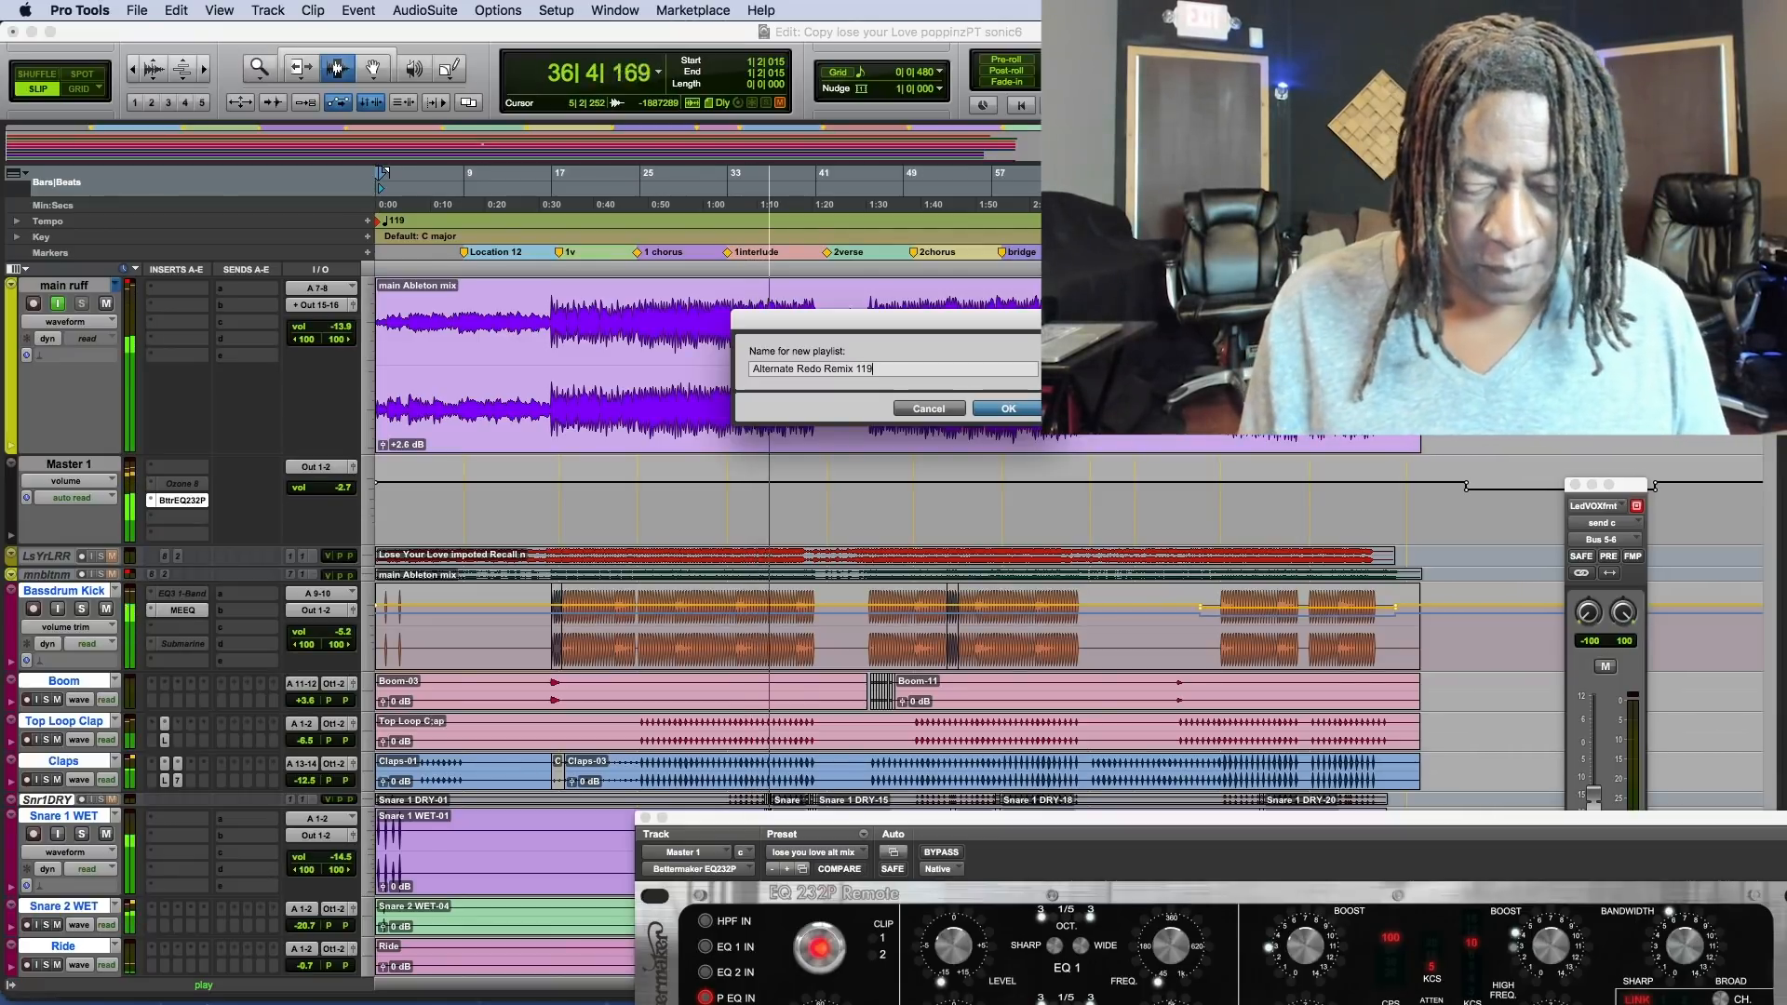
text(bpm)
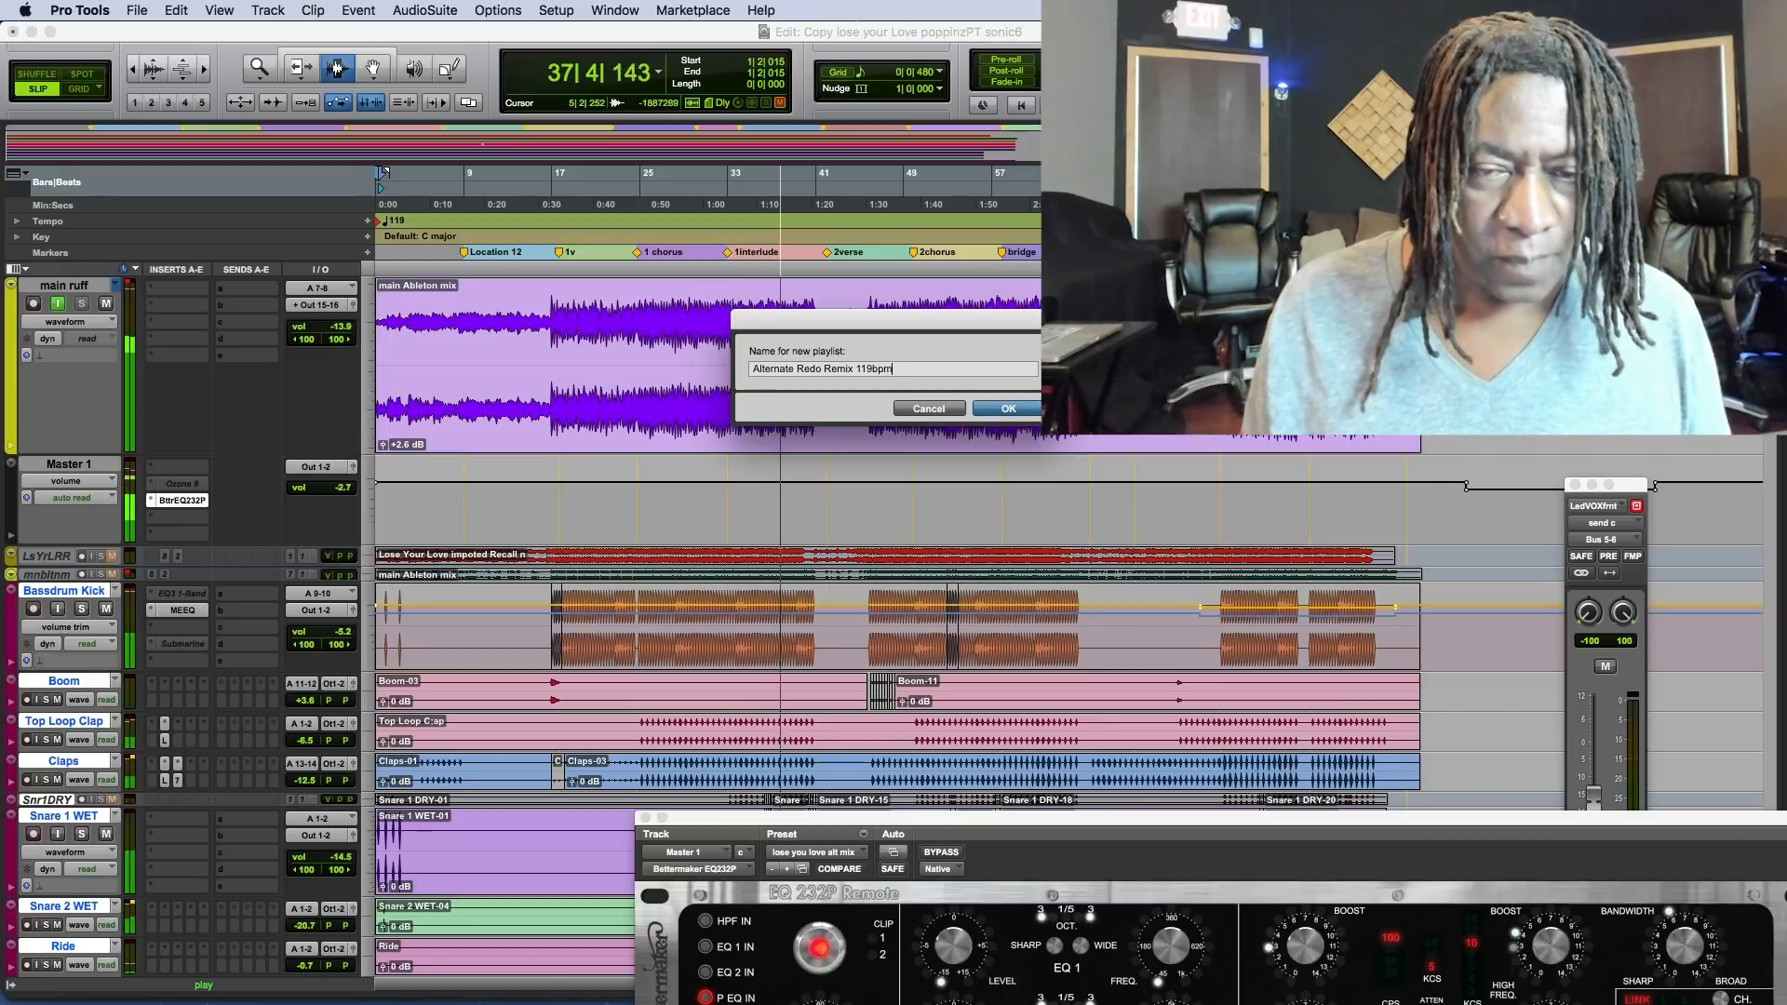
click(1003, 410)
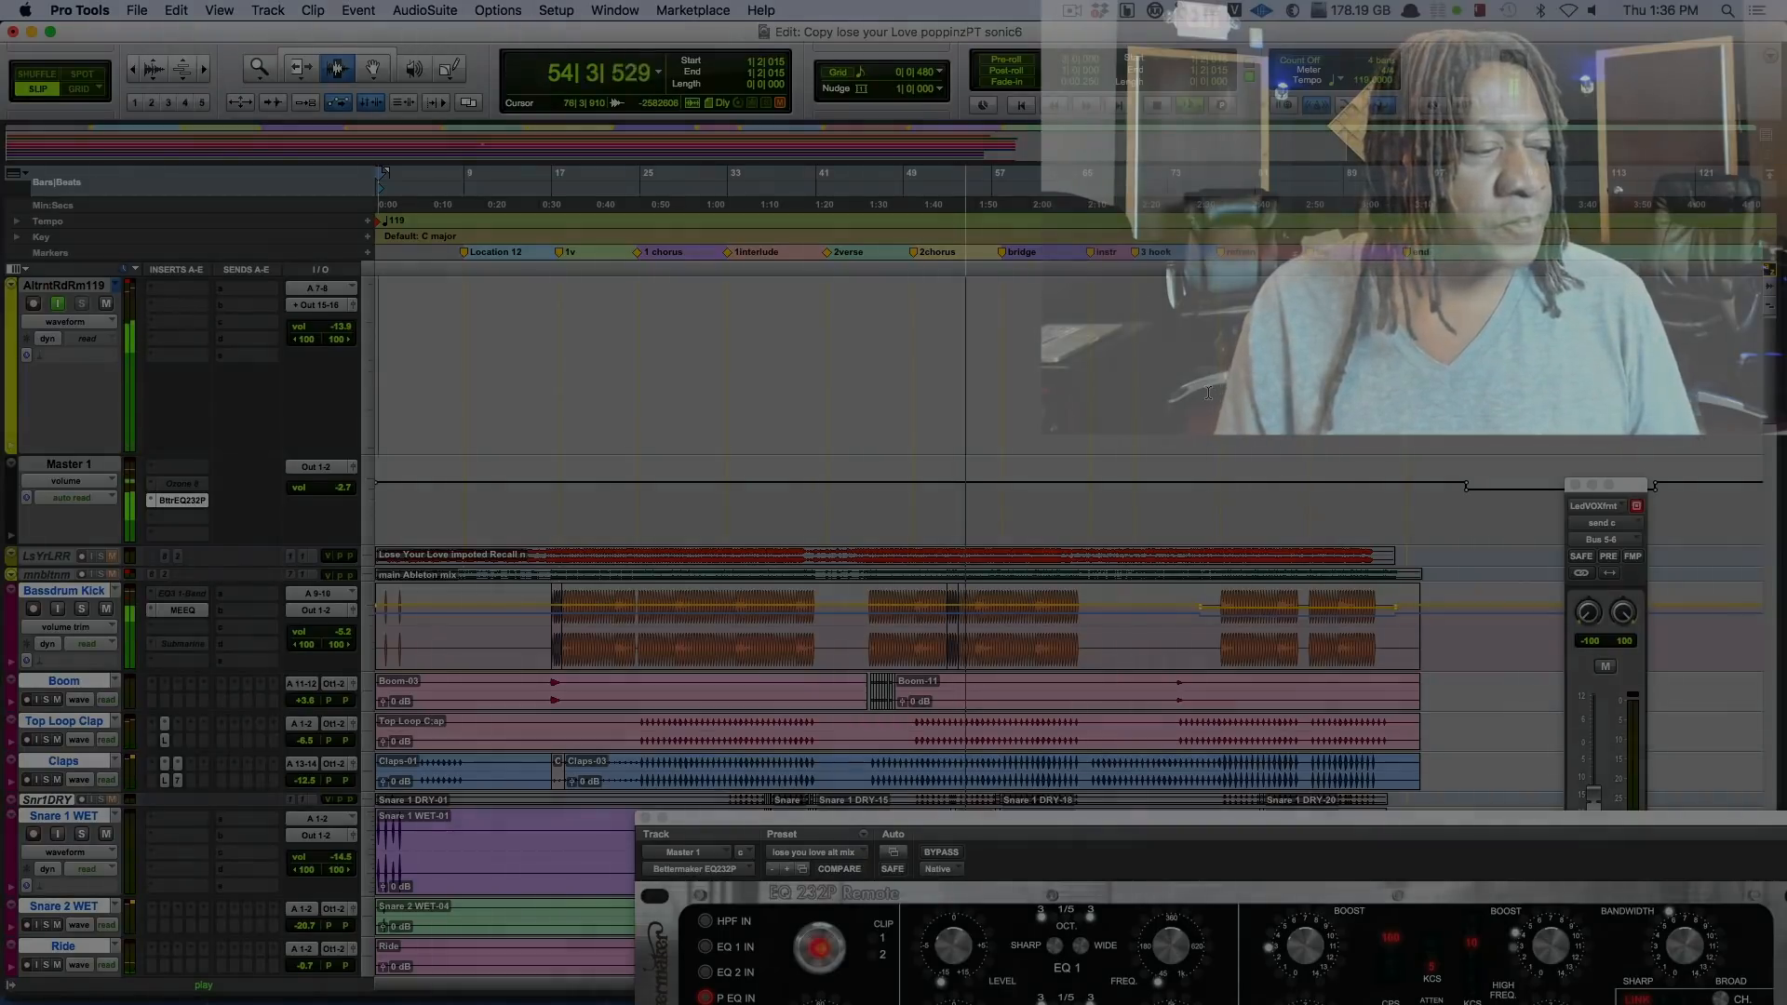
Look through the drum, bass and piano tracks as the mix plays to its end, stop playback, and restart it from bar 1.
scroll(1196, 443, down, 15)
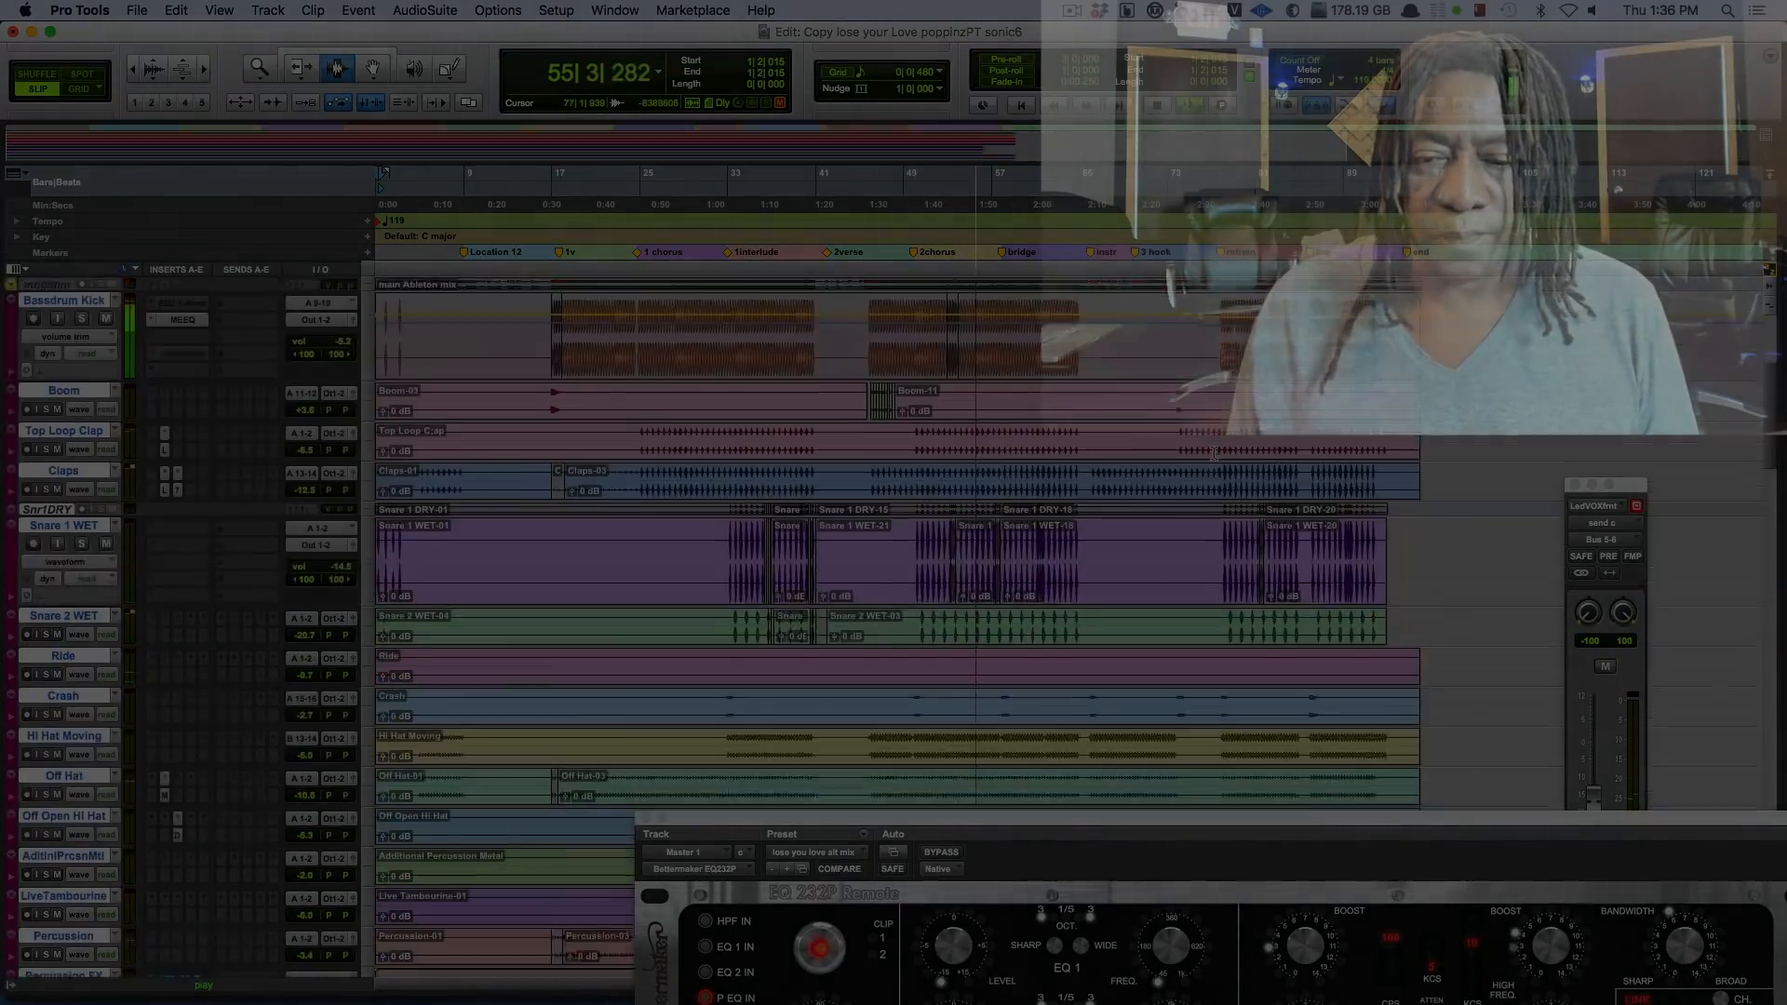
scroll(1214, 453, down, 10)
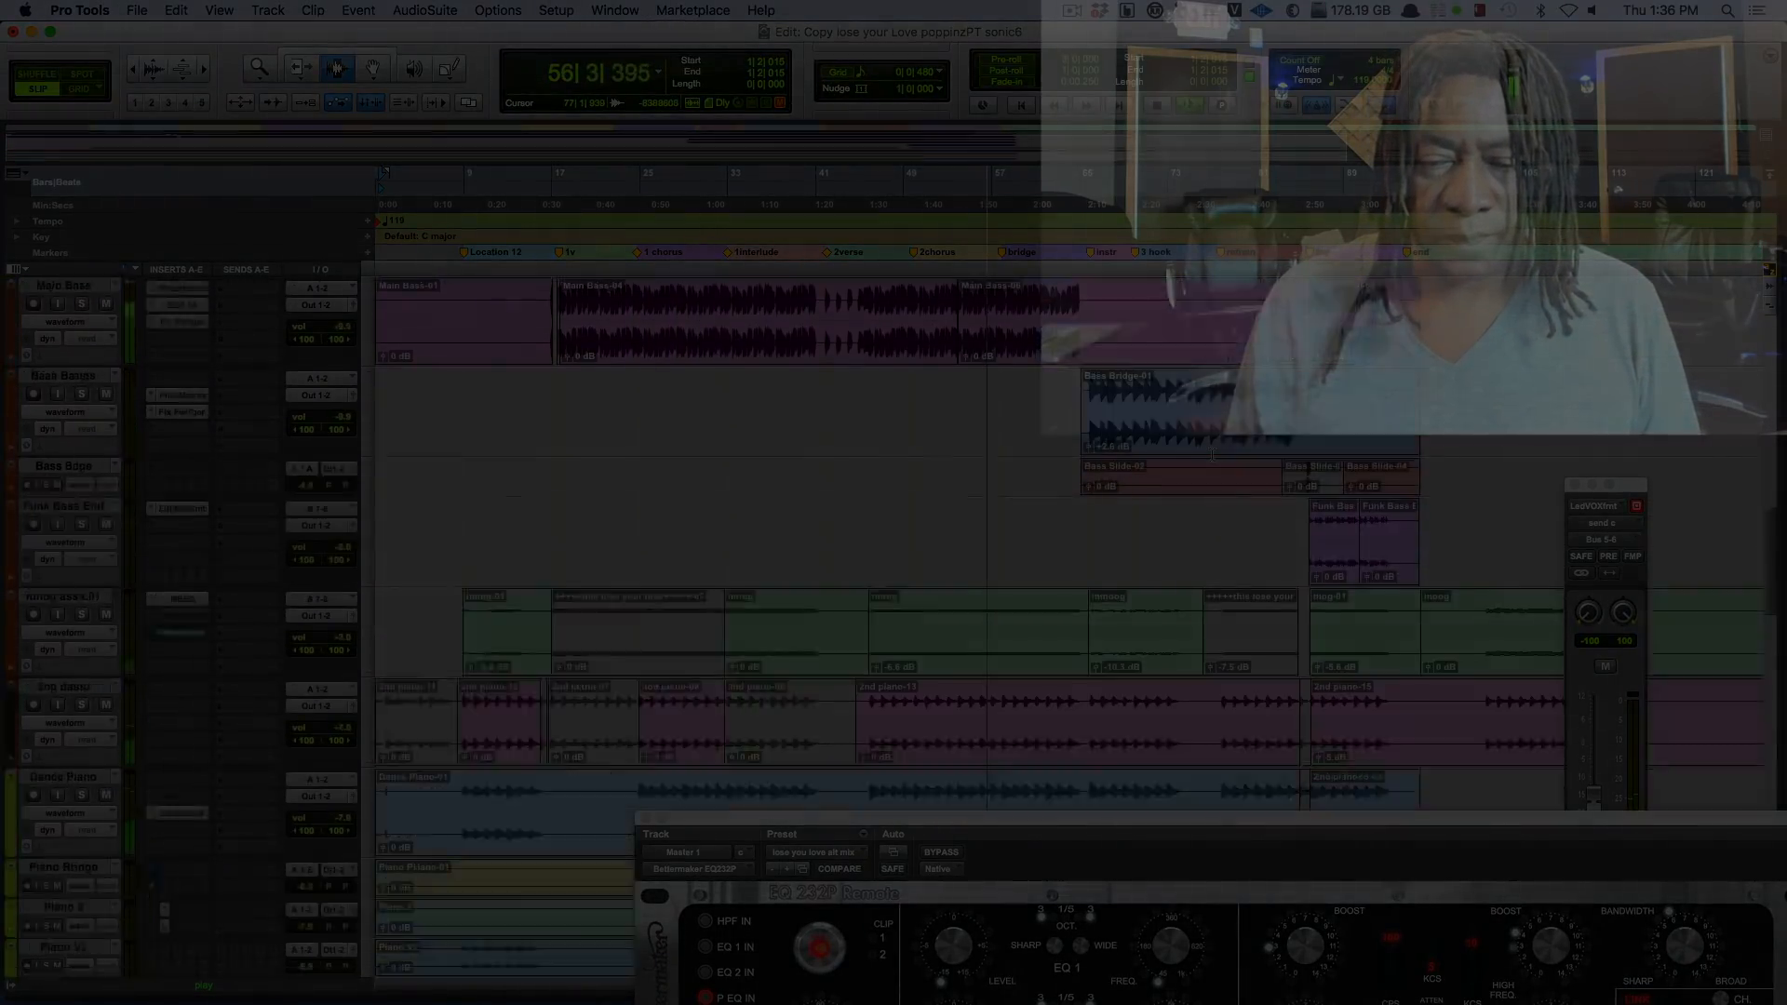
scroll(785, 635, down, 2)
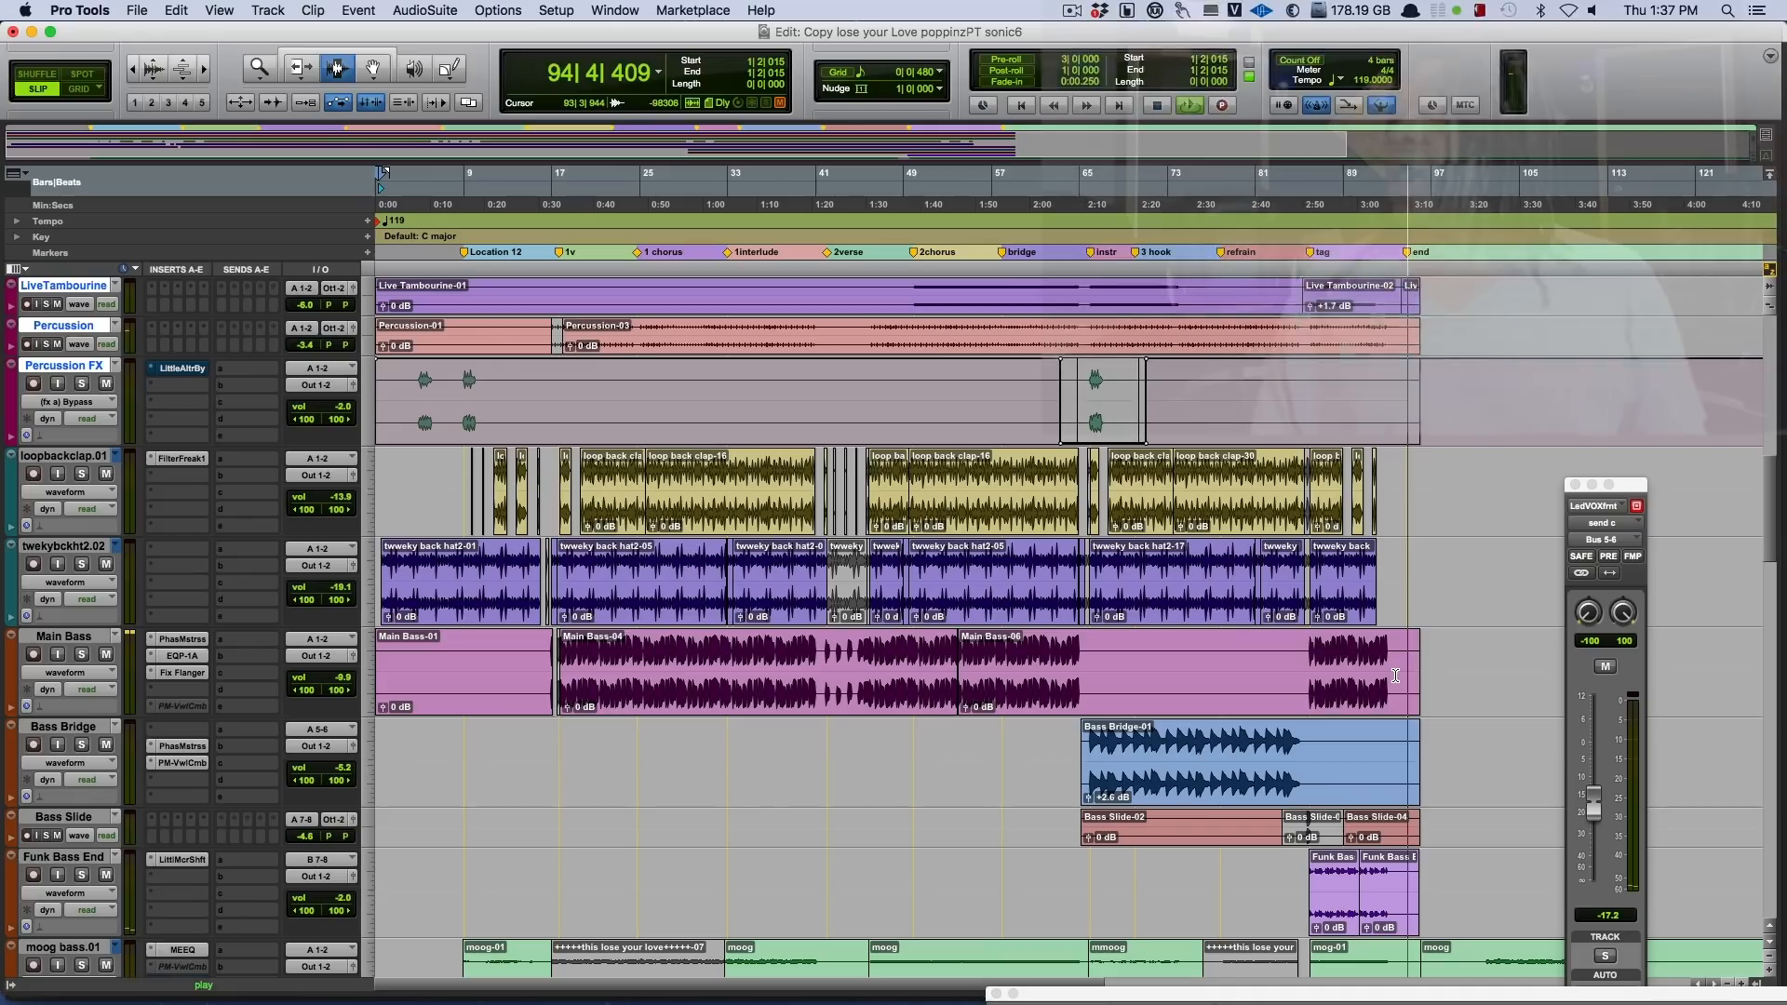
key(space)
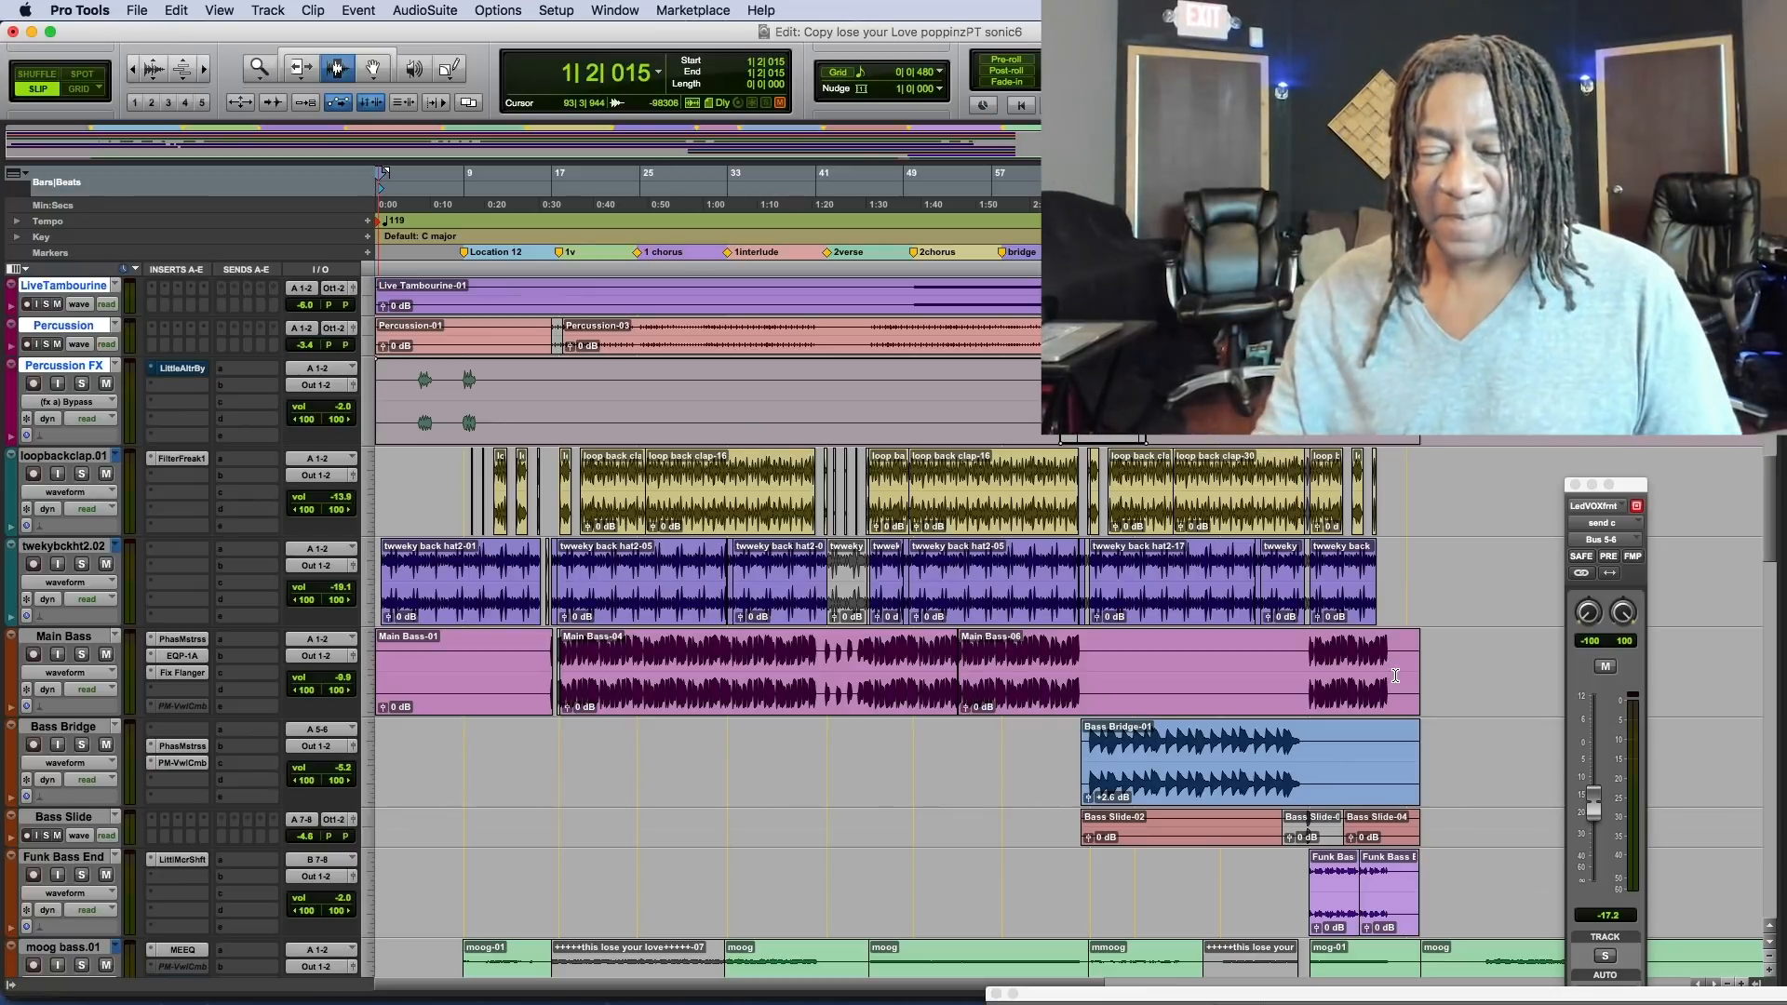
key(space)
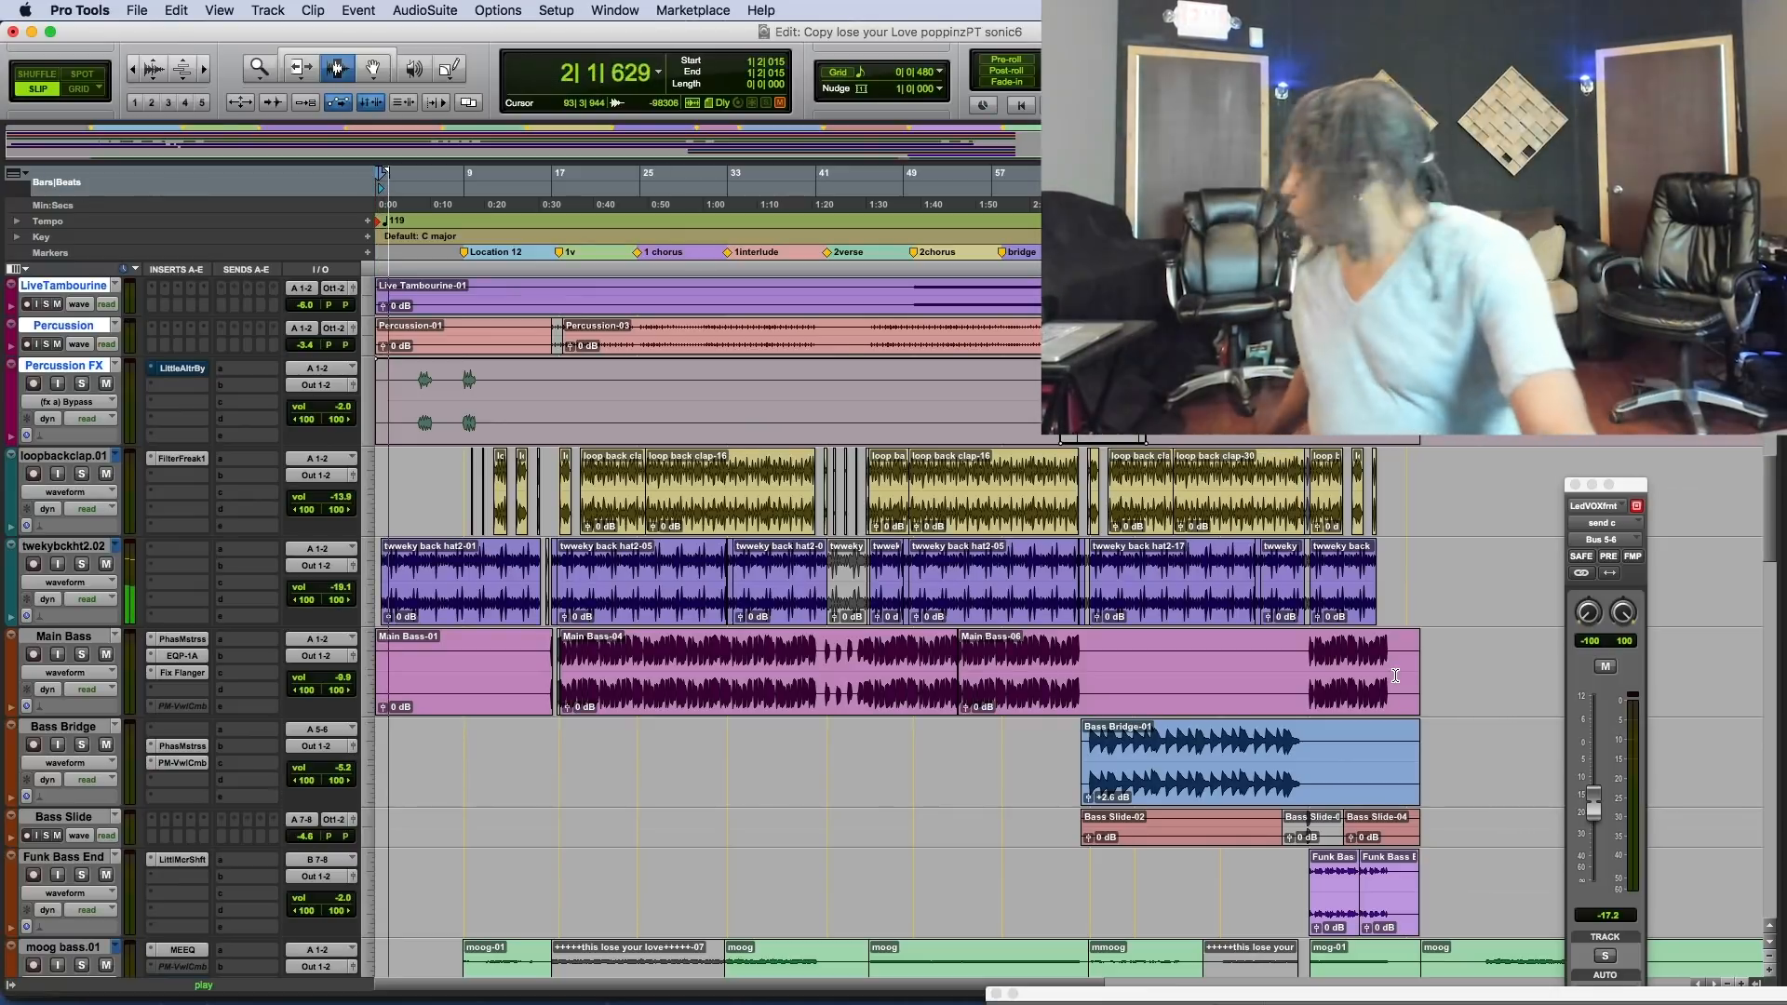